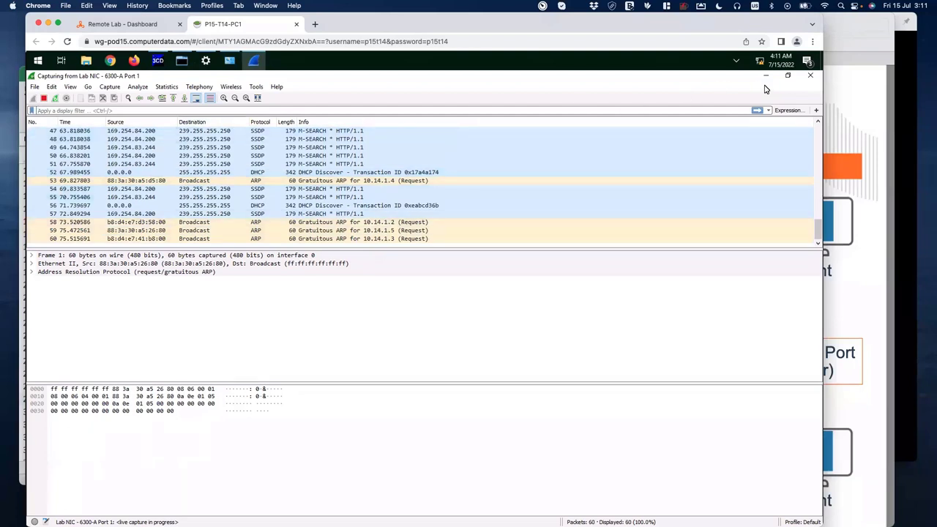
- Quit Wireshark without saving the live capture and minimize MTPuTTY to show the desktop
click(809, 77)
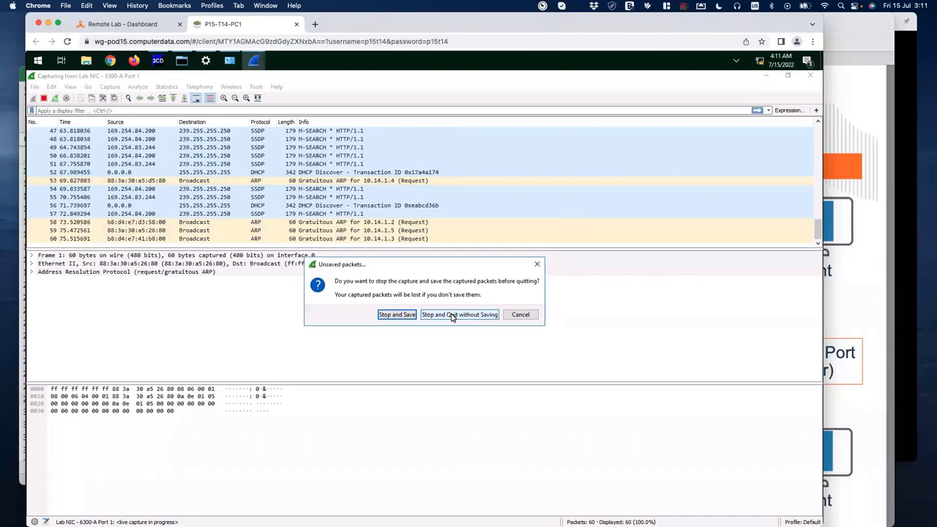
click(452, 315)
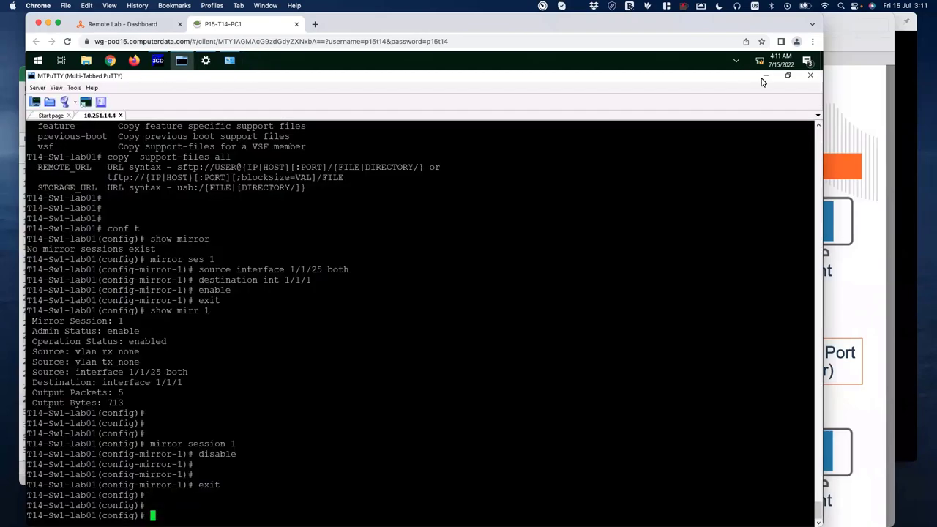
click(764, 78)
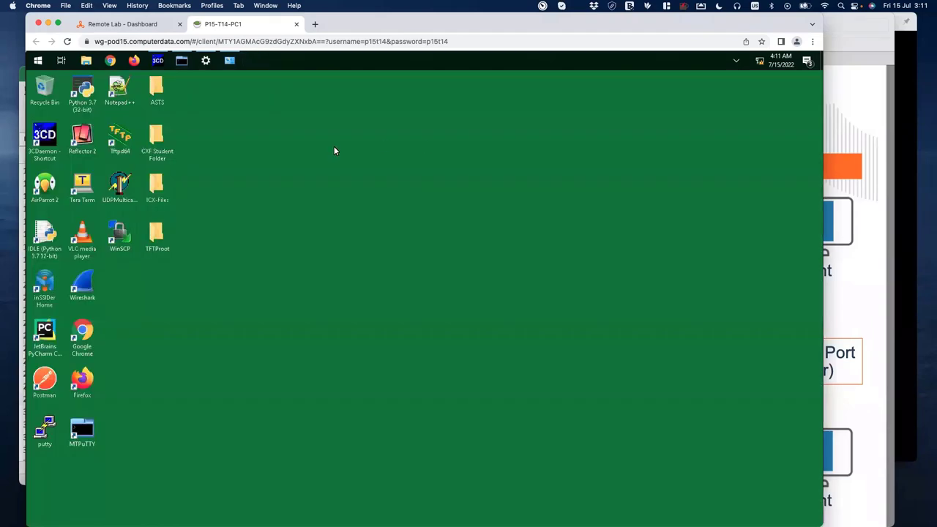
- Run ipconfig in Command Prompt to find Lab NIC address 10.14.1.91, then check the topology diagram
click(37, 60)
text(cmd)
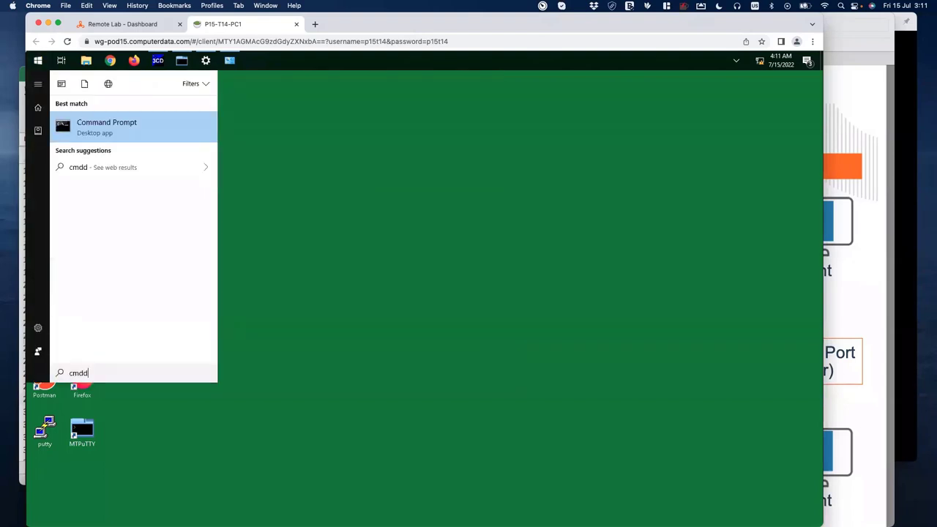
key(Return)
text(ip)
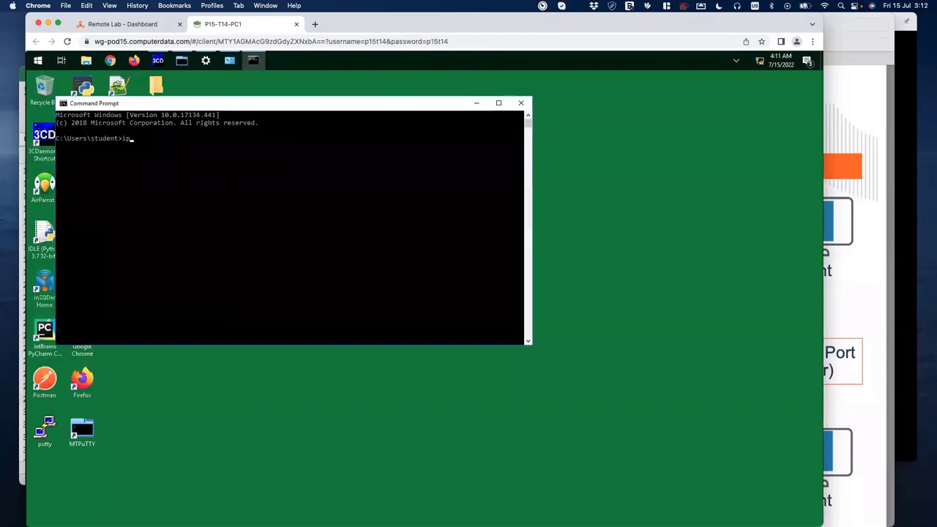
text(config)
key(Return)
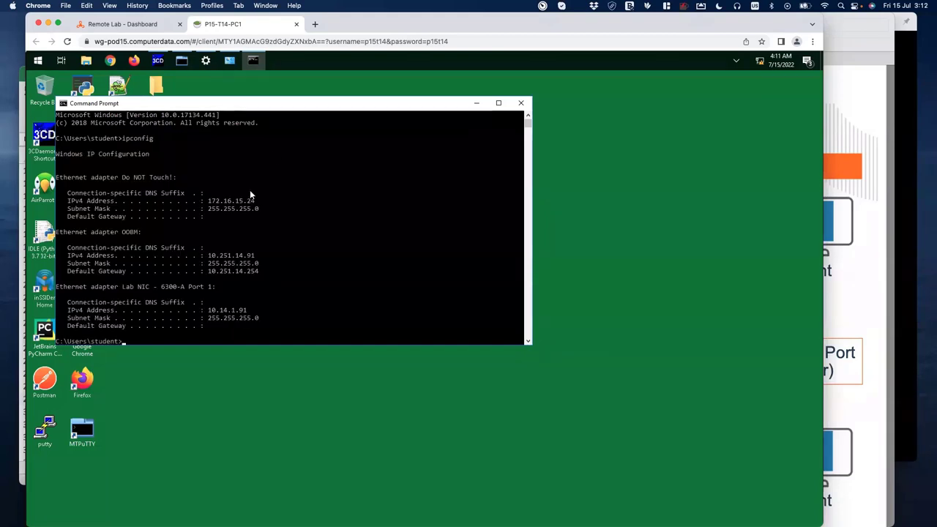
double_click(219, 311)
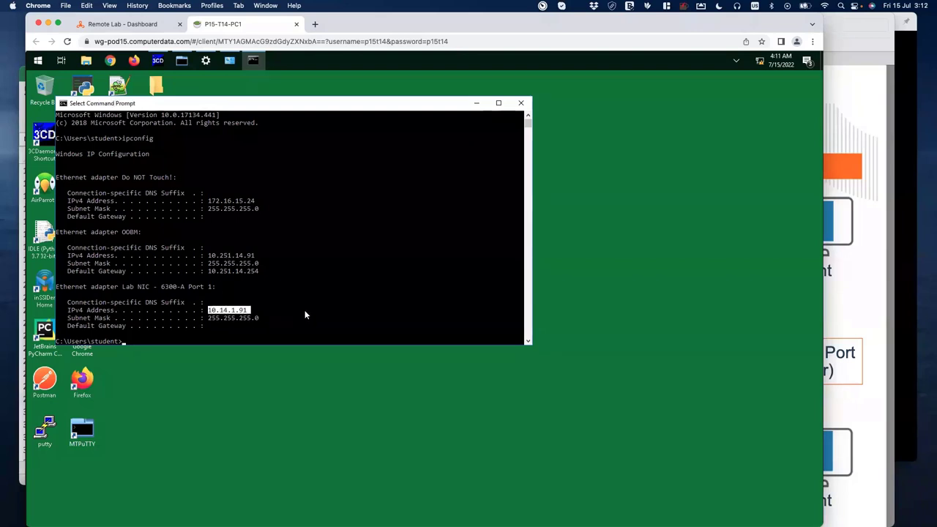
click(139, 24)
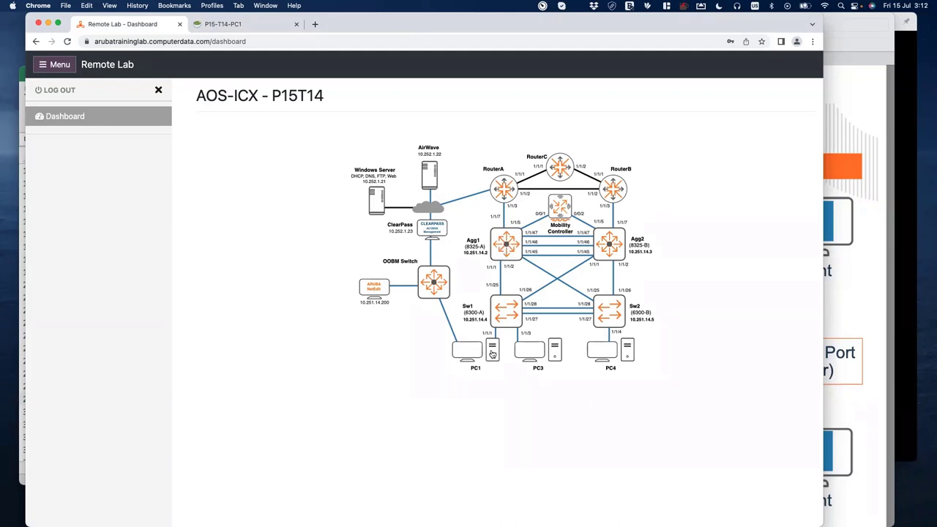
click(219, 23)
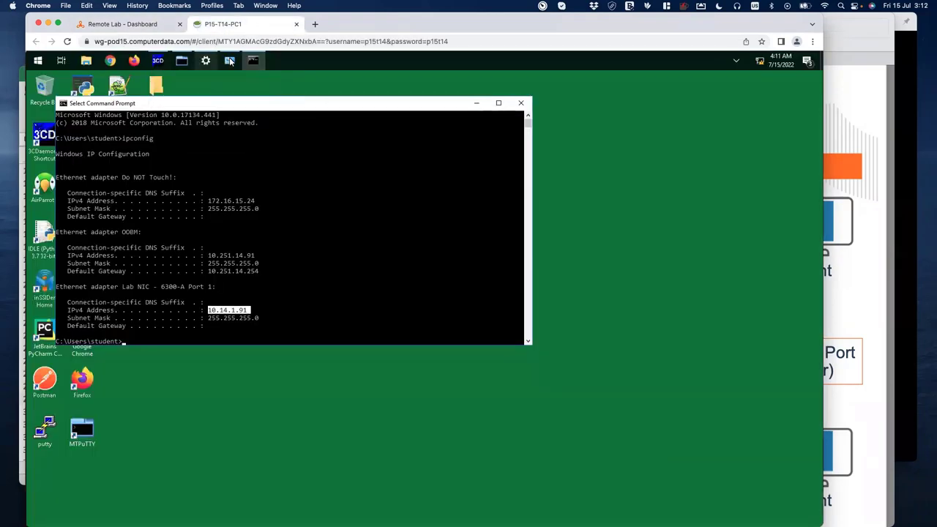
- Bring MTPuTTY forward and open, then close, a duplicate 10.251.14.4 session
click(182, 60)
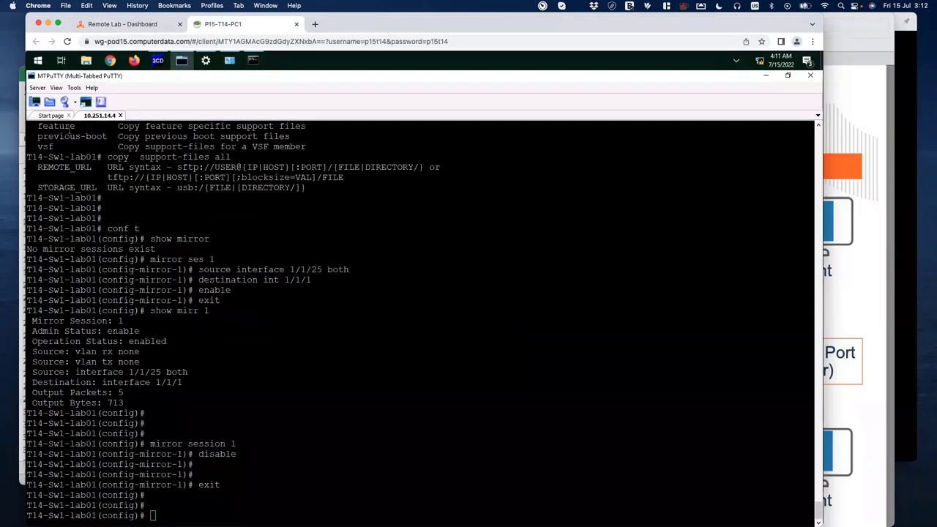
click(56, 117)
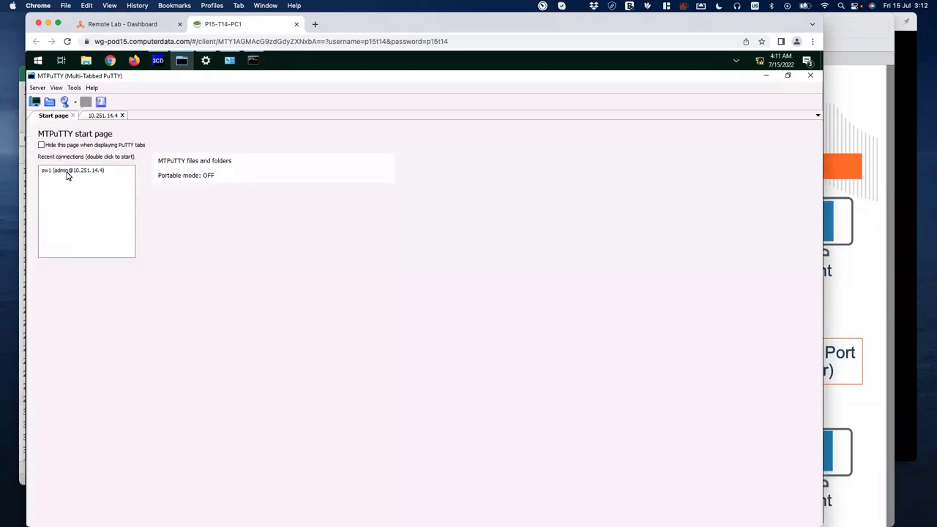
click(99, 116)
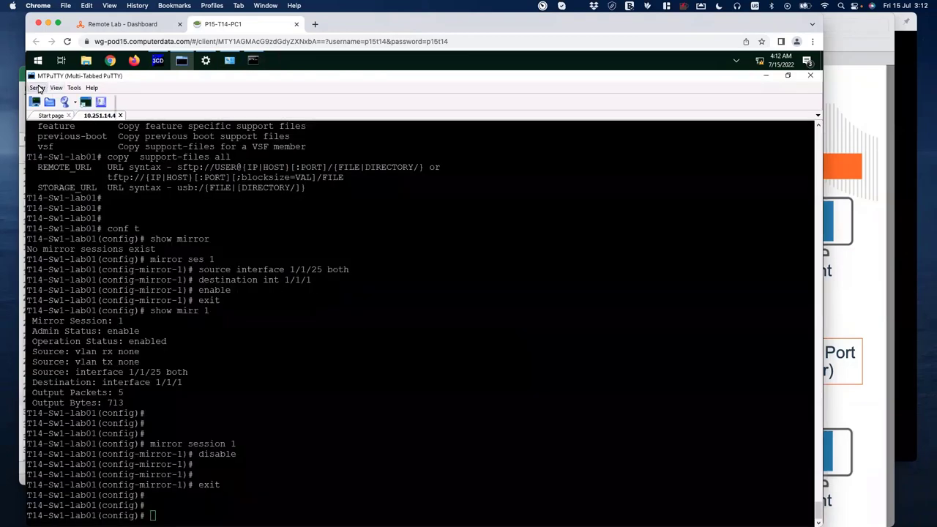
click(38, 88)
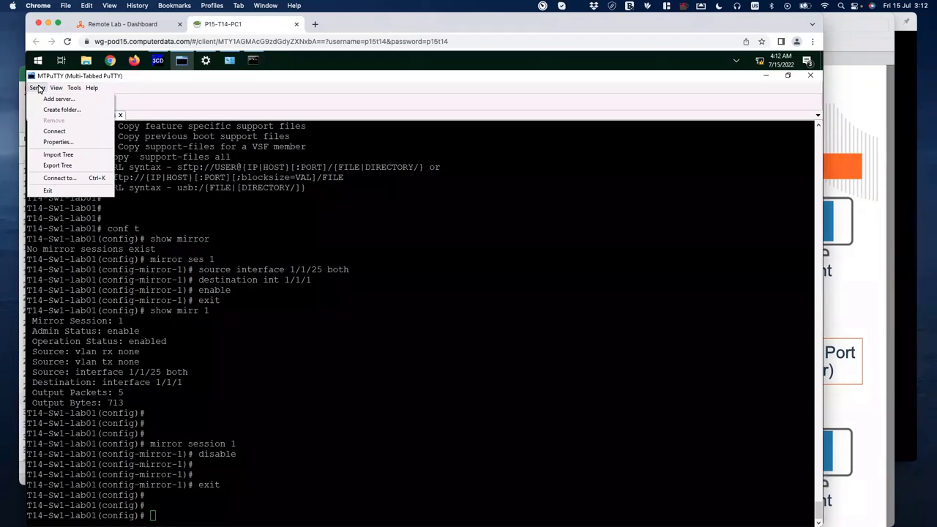
click(54, 131)
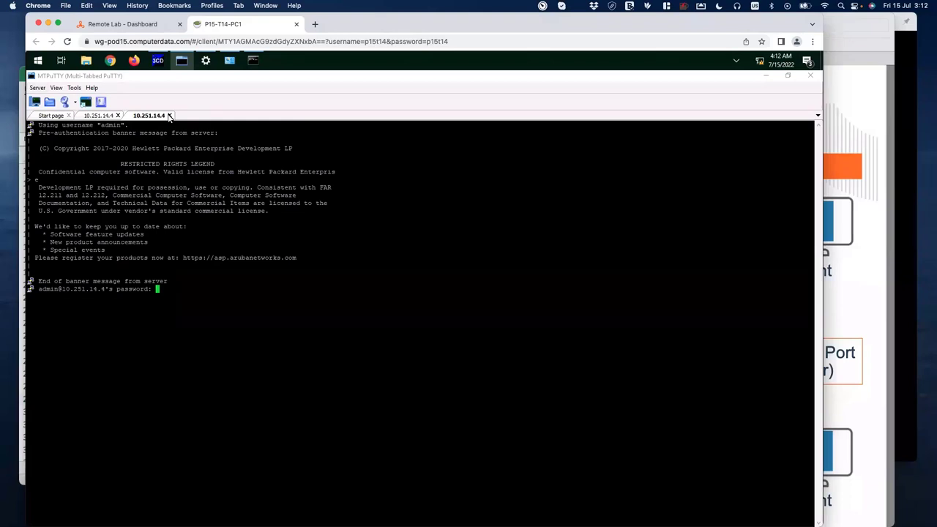
click(169, 116)
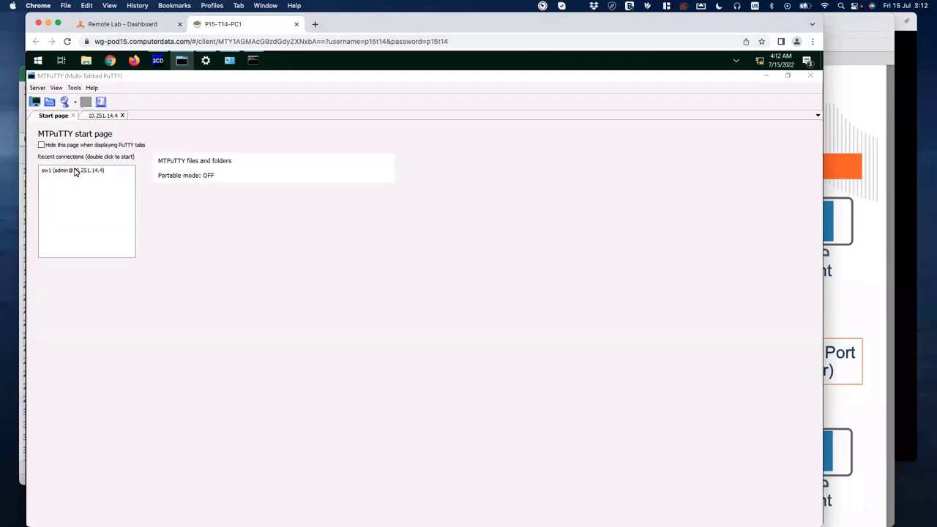
click(89, 172)
- Start and cancel a new server connection, then open and close another extra 10.251.14.4 session
click(41, 89)
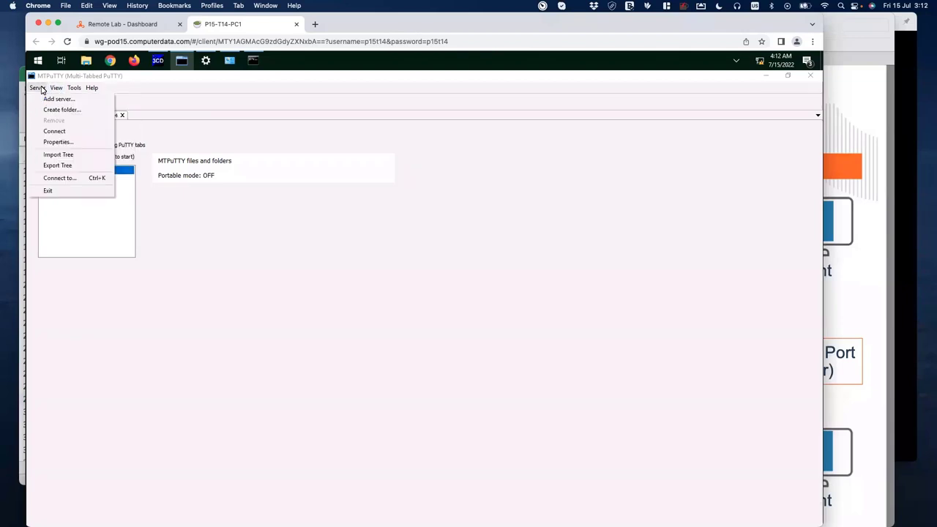
click(80, 179)
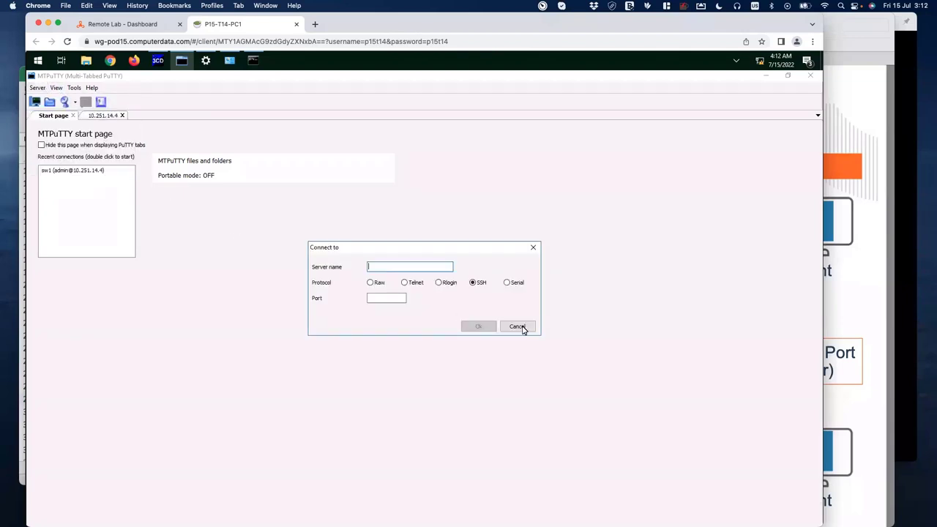
click(521, 328)
click(38, 87)
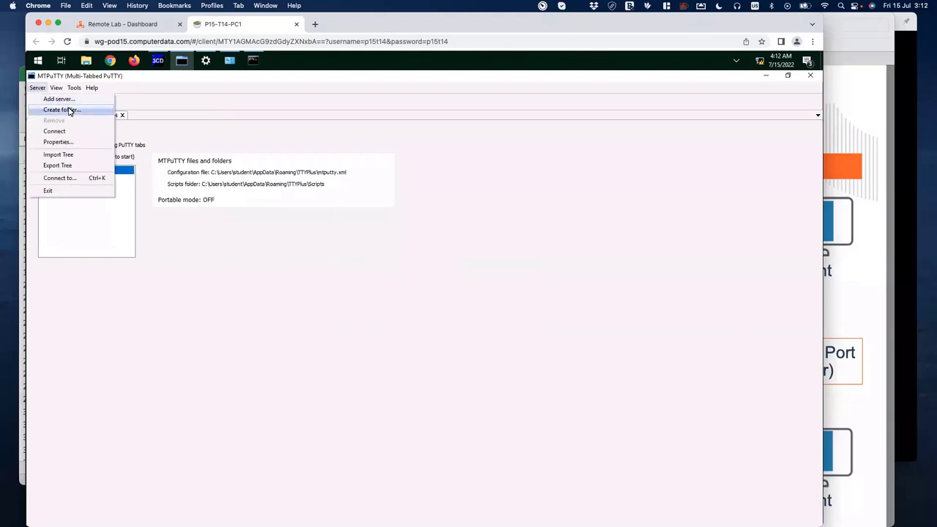
click(237, 151)
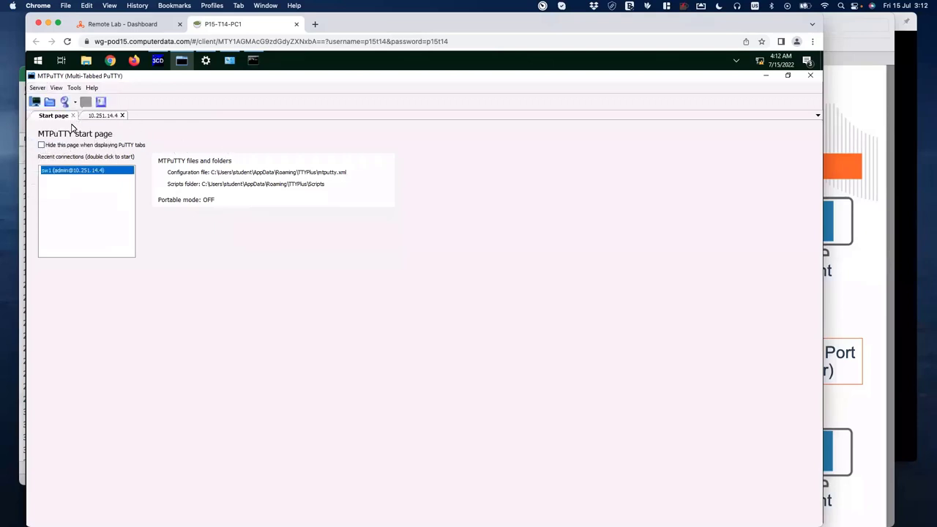
click(94, 117)
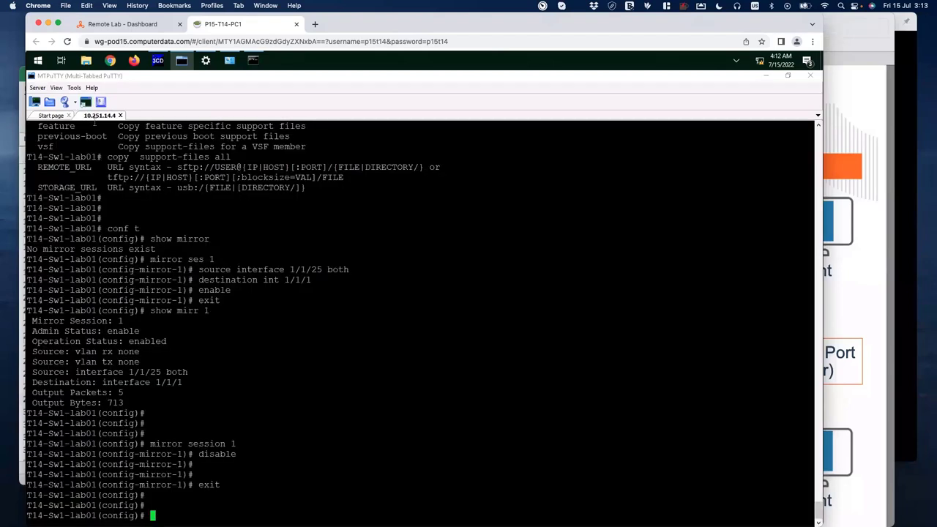
click(38, 88)
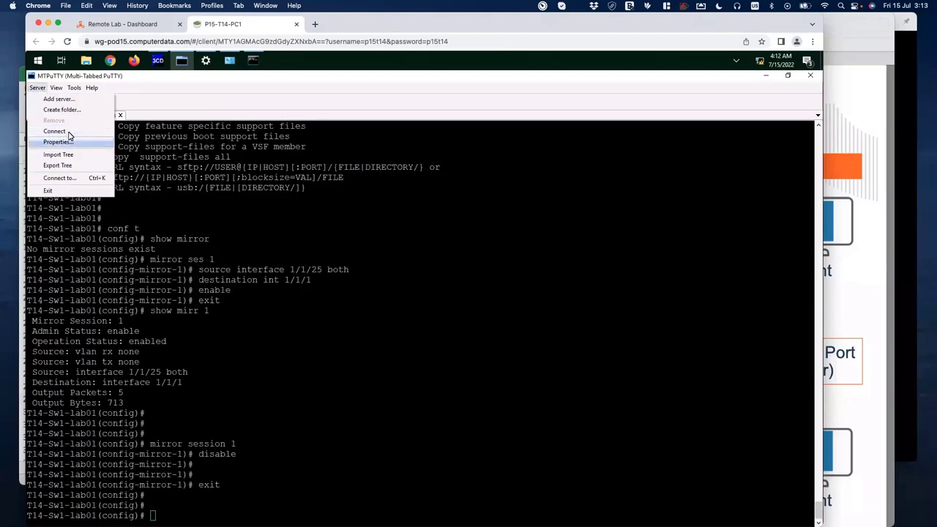
click(68, 134)
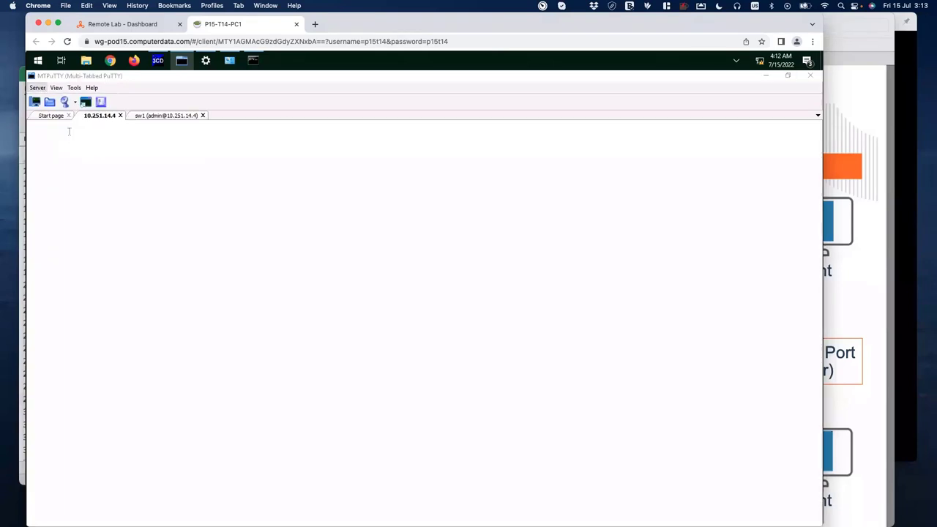
click(169, 115)
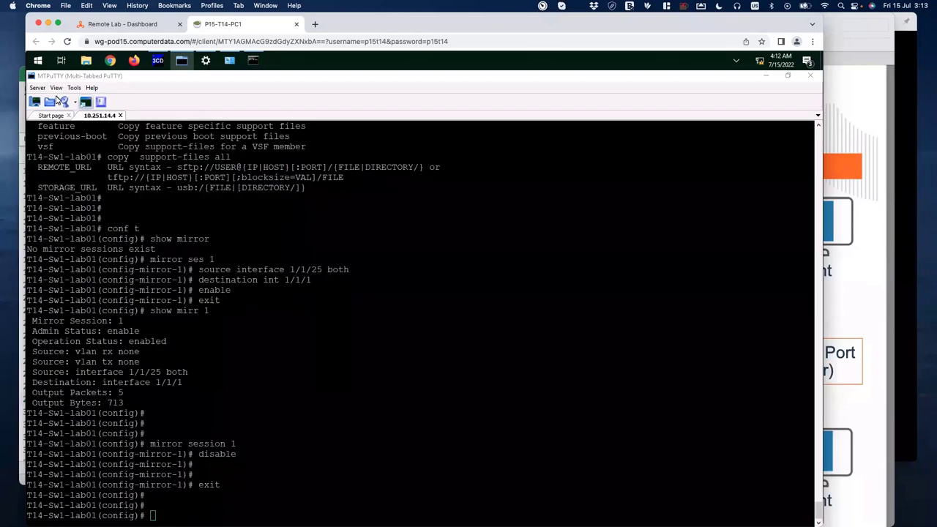
- Connect over SSH to server 10.251.14.2
click(38, 87)
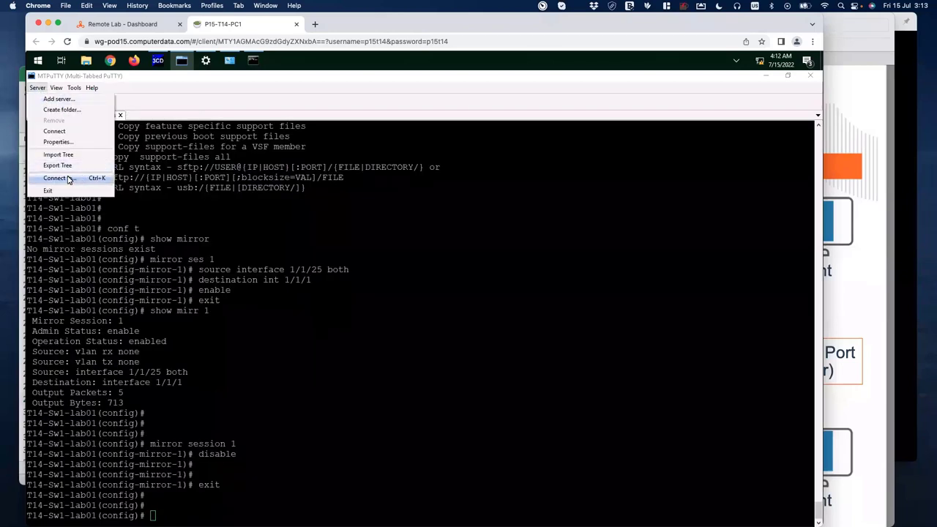
click(73, 179)
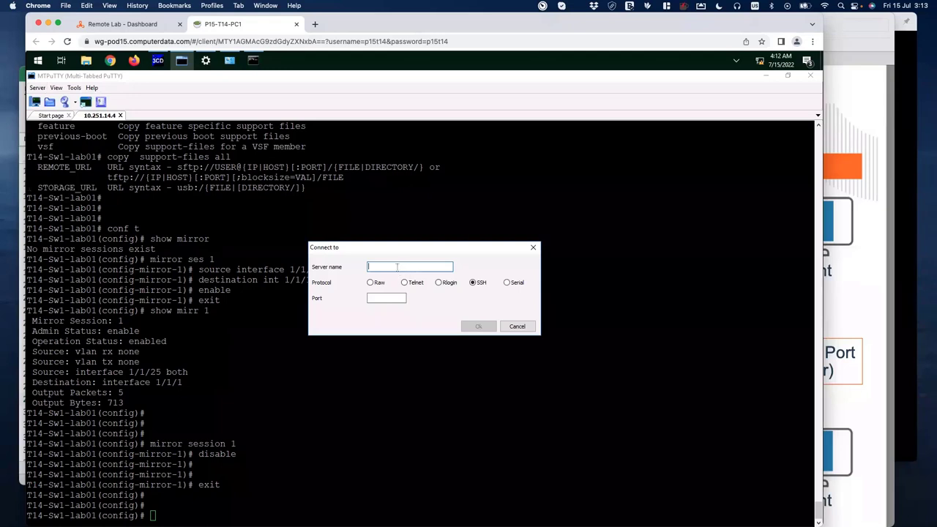
text(10.251.14.2)
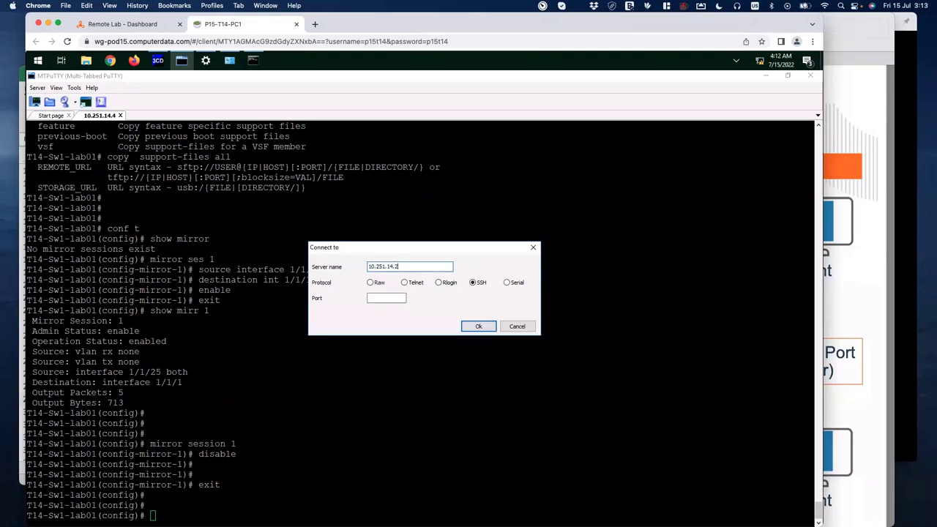
click(479, 327)
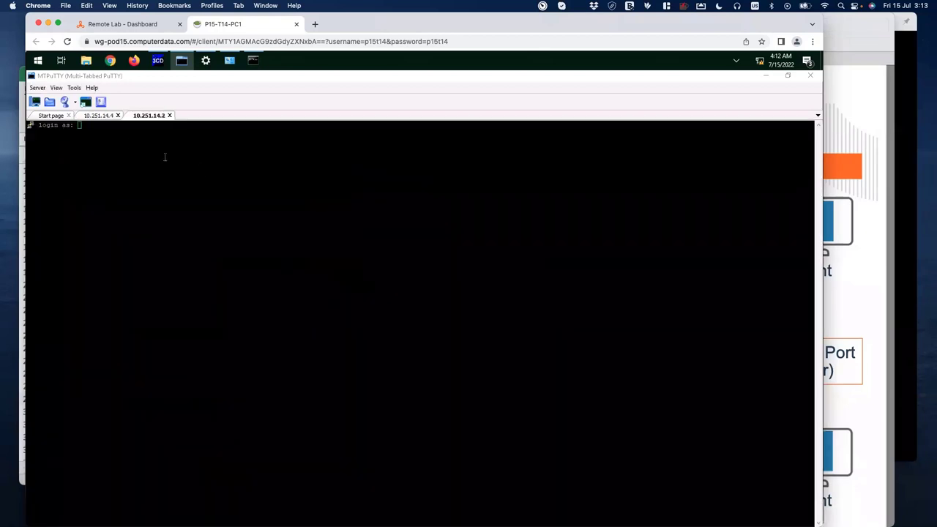
- Log in to the switch as admin with the account password
text(admin)
key(Return)
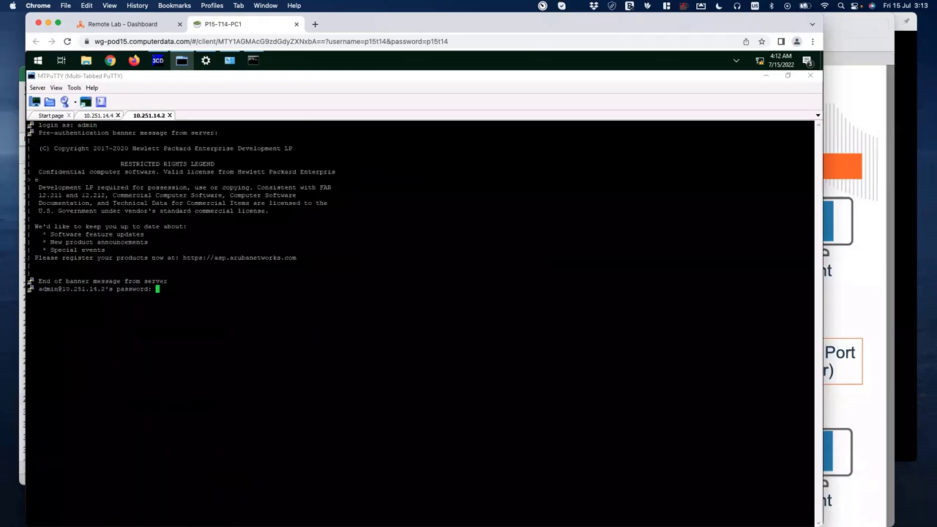
key(Return)
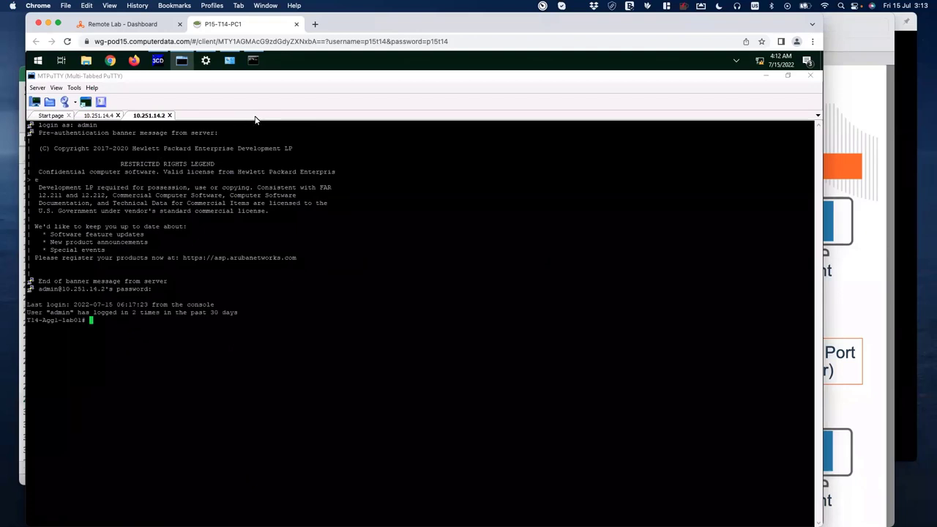
- Set the session's terminal font size to 14 in Window > Appearance and apply it
right_click(156, 117)
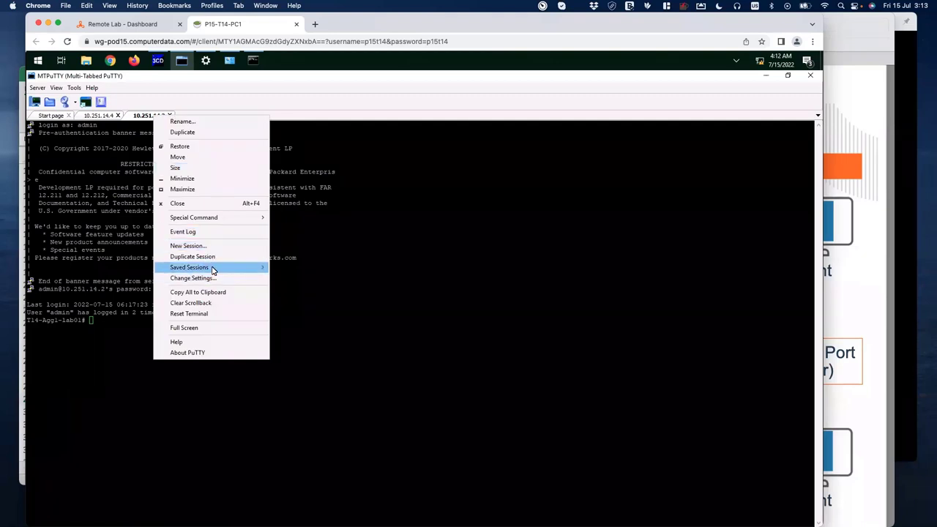
click(209, 279)
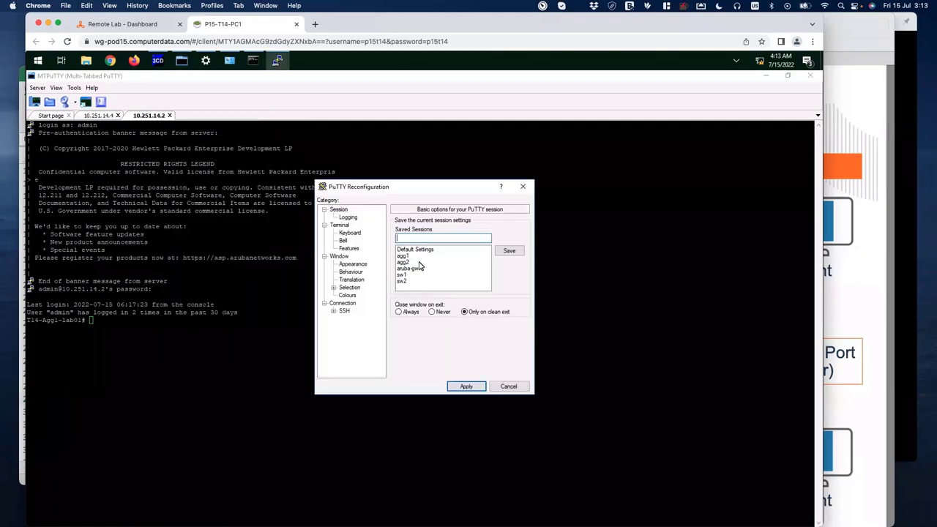
click(356, 265)
click(506, 278)
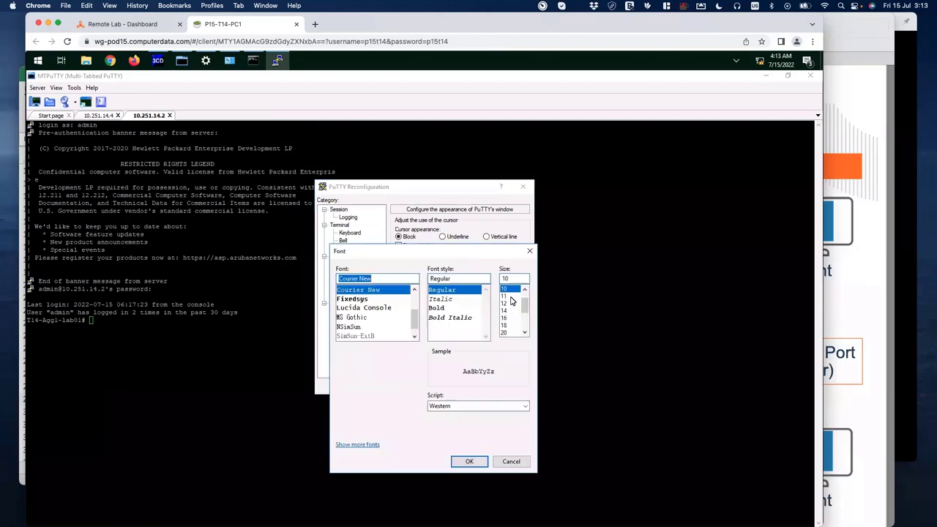
click(505, 310)
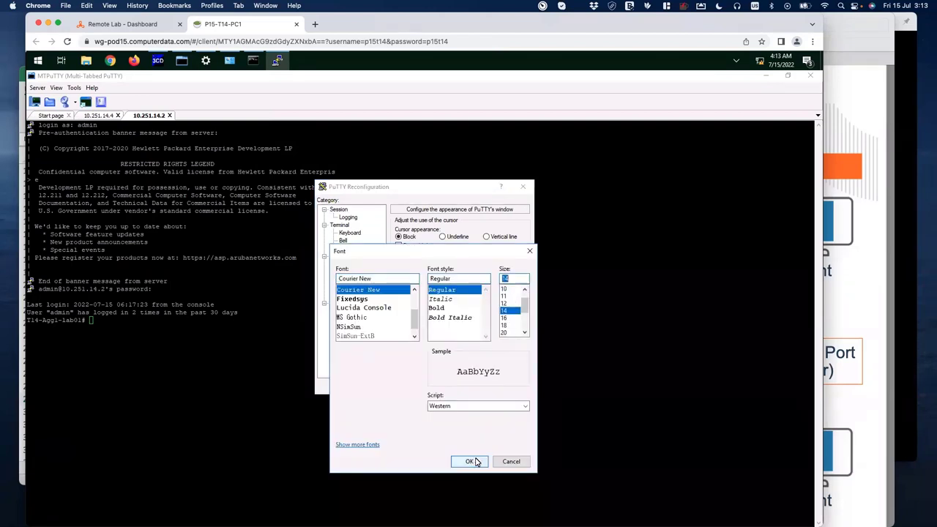
click(472, 461)
click(468, 386)
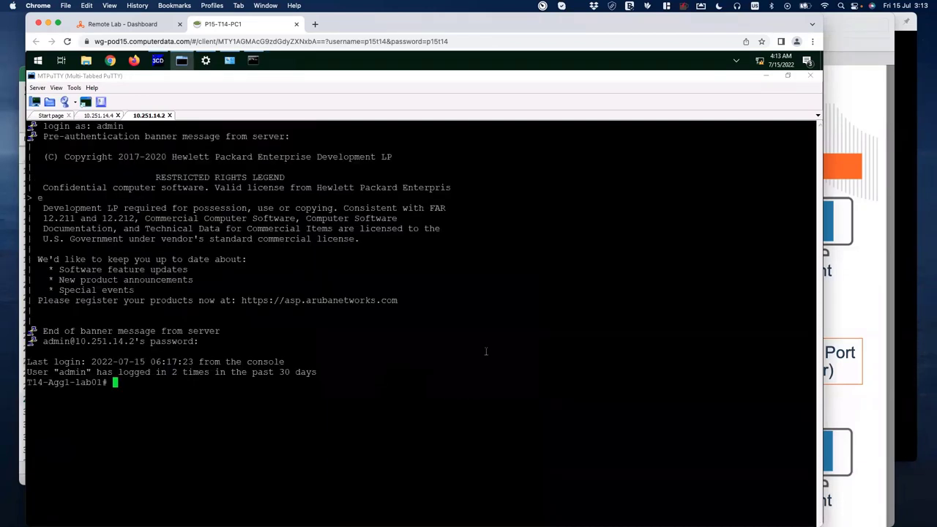
- Check existing mirror sessions with show mirror, then enter conf t and create mirror session 1
key(Return)
key(Return)
key(Return)
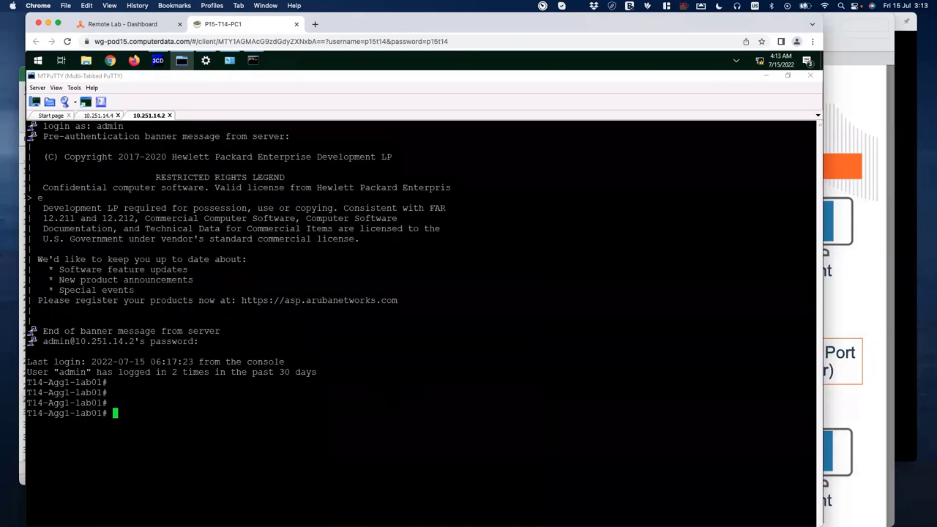
text(show mirror)
key(Return)
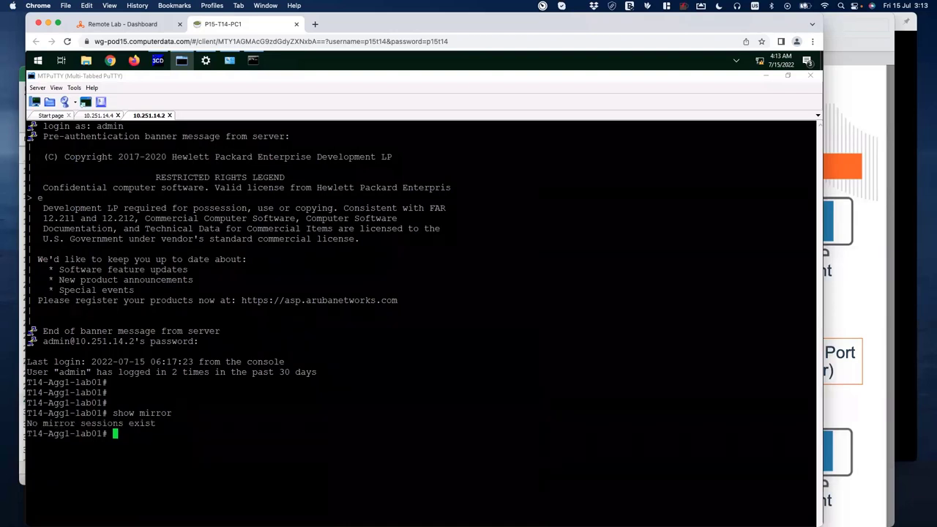
text(conf t)
key(Return)
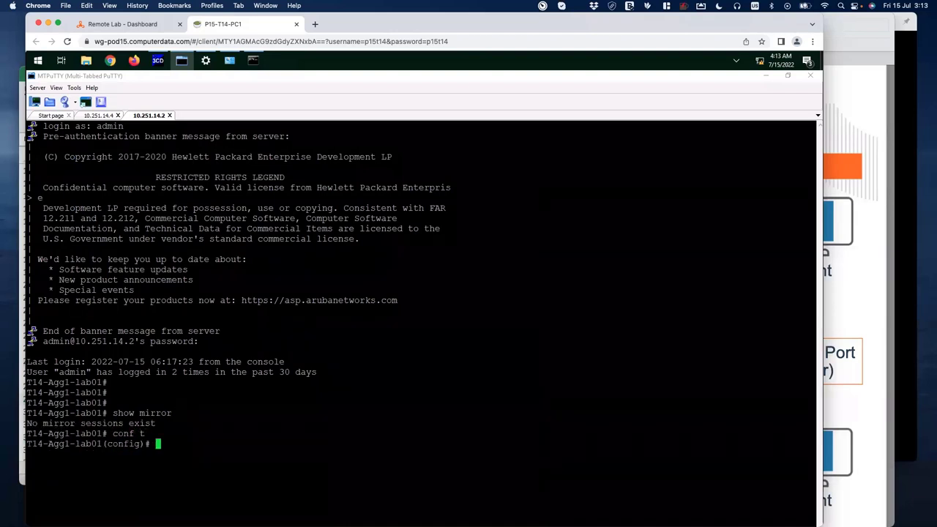
text(mirror sess 1)
key(Return)
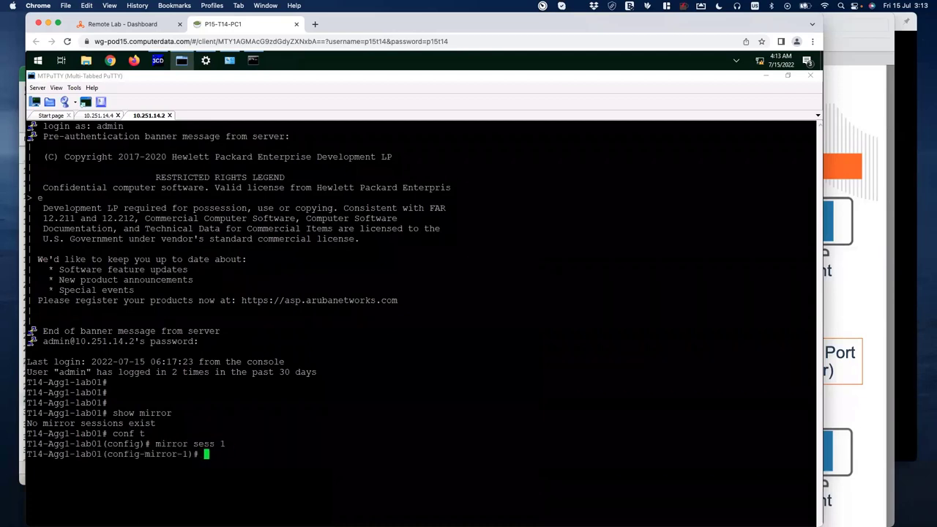
key(Return)
key(Return)
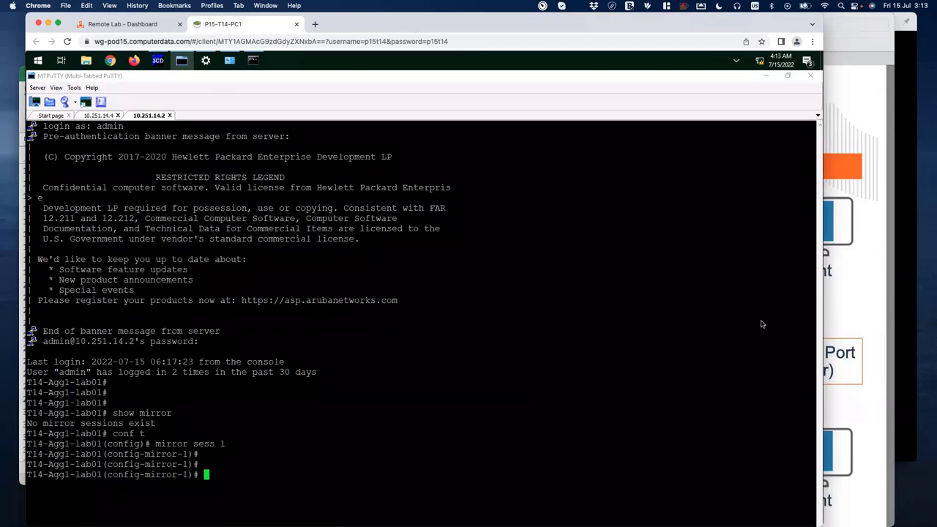
- Run show int brief to confirm 1/1/46 is up, glancing at the mirroring slide and topology
click(866, 309)
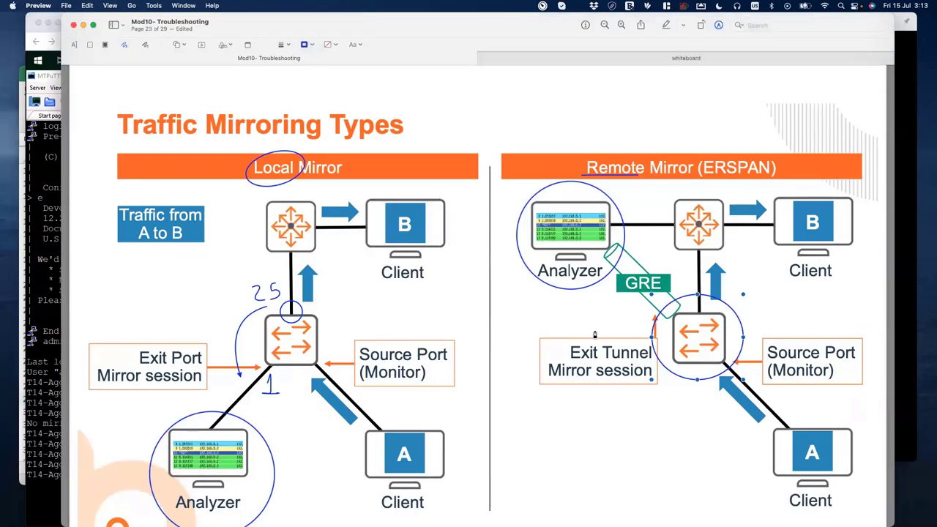
click(51, 249)
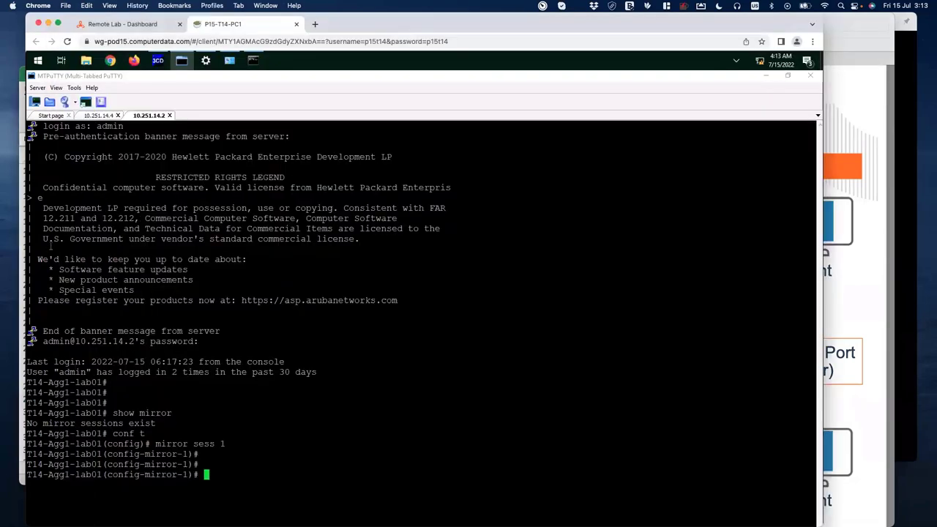
text(show int brief)
key(Return)
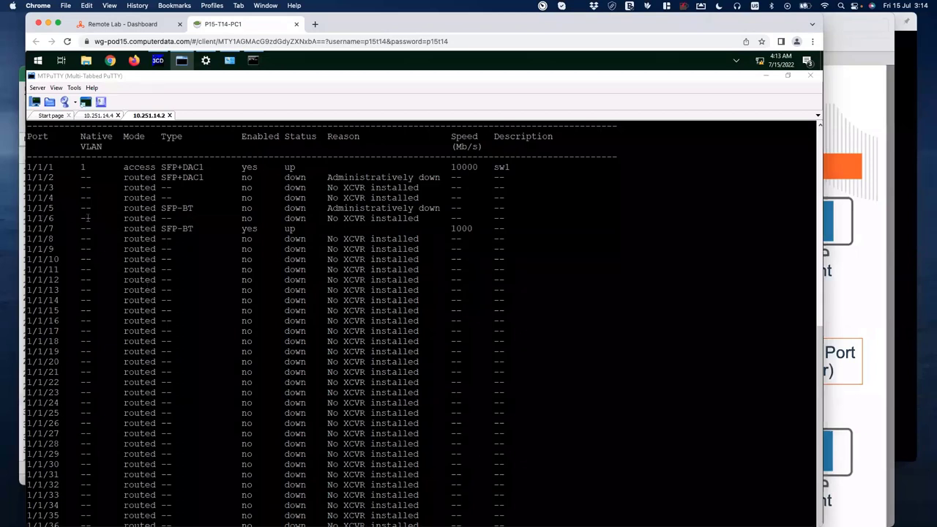
scroll(329, 258, down, 6)
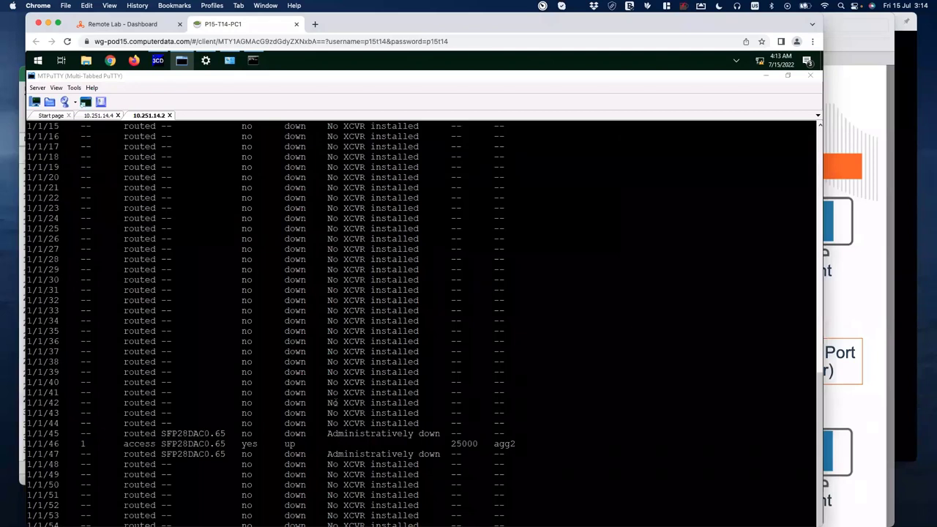
click(440, 82)
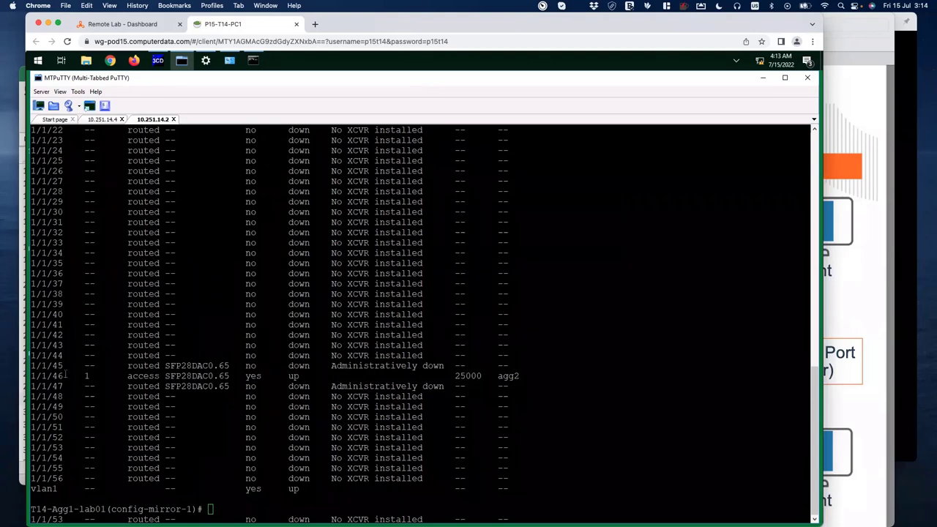
click(835, 337)
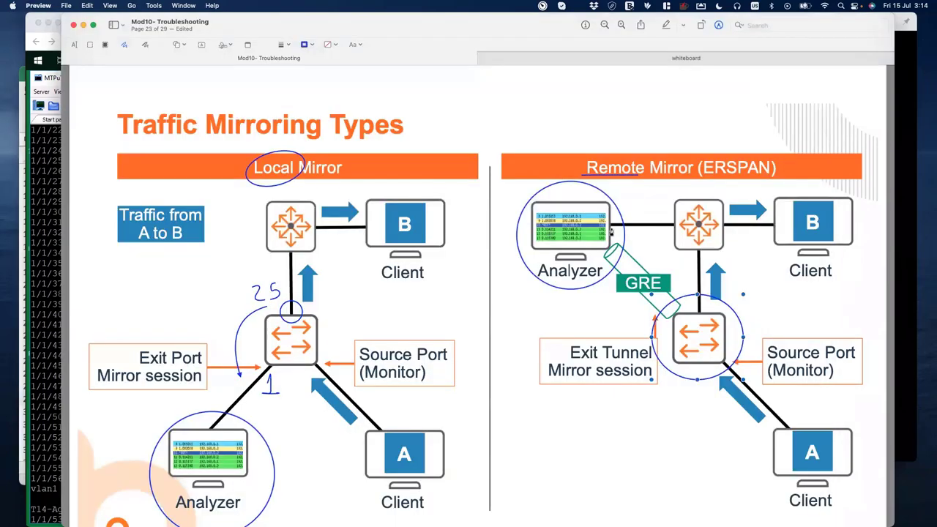
click(47, 136)
click(184, 36)
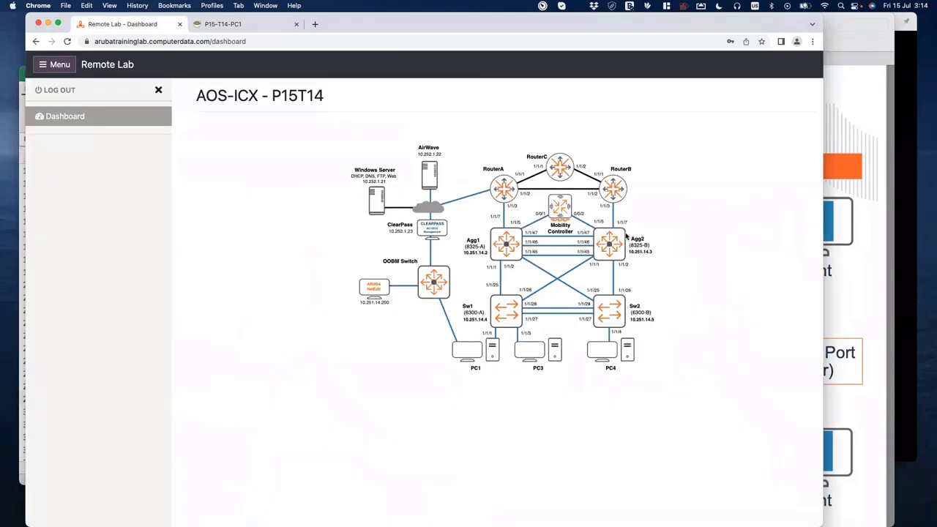
click(247, 26)
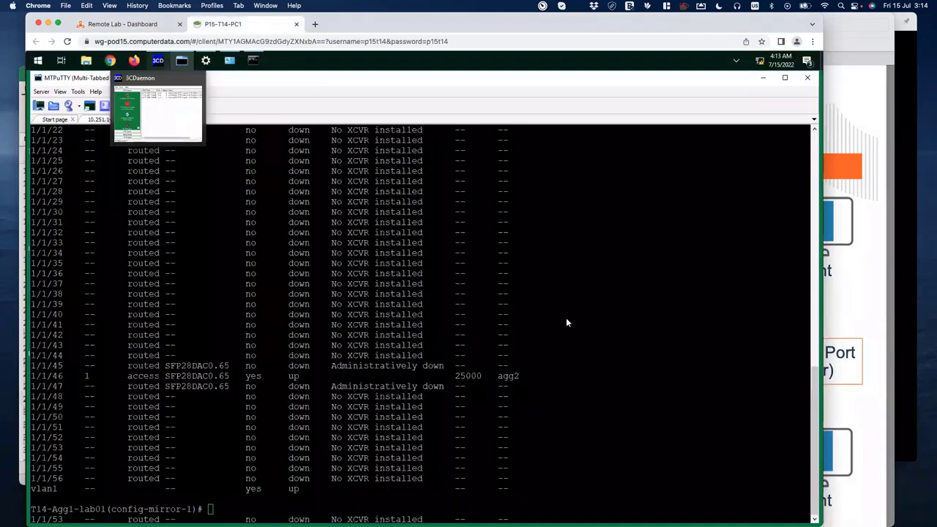
- Set interface 1/1/46 as the mirror source in both directions, correcting a mistyped 1/1/36
key(Return)
key(Return)
key(Return)
key(Return)
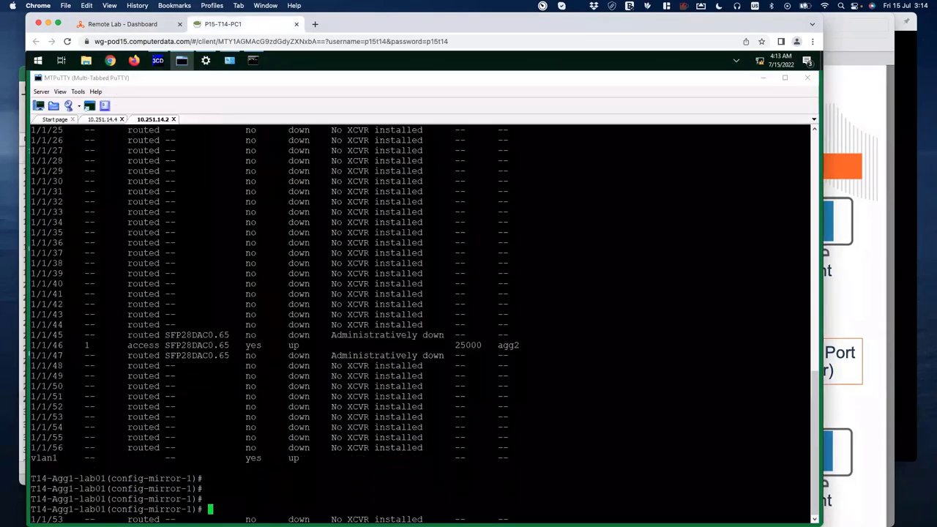
text(show int brief)
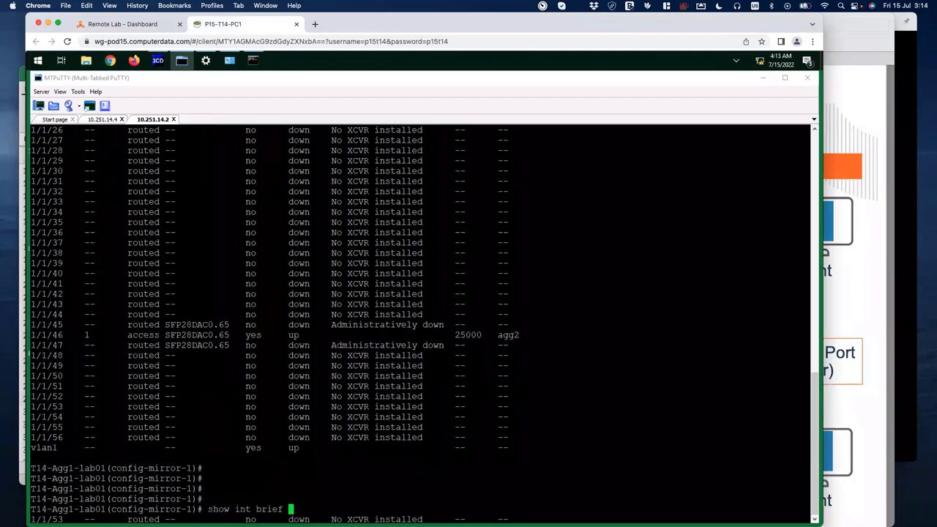
key(Up)
key(Down)
key(Down)
text(source interface 1/1/)
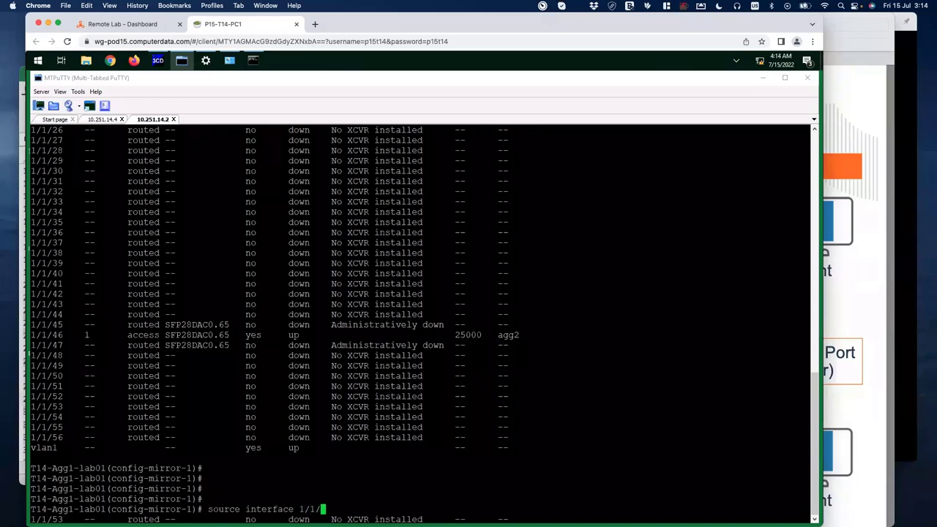
text(36)
key(BackSpace)
key(BackSpace)
text(46 both)
key(Return)
key(Return)
key(Return)
key(Return)
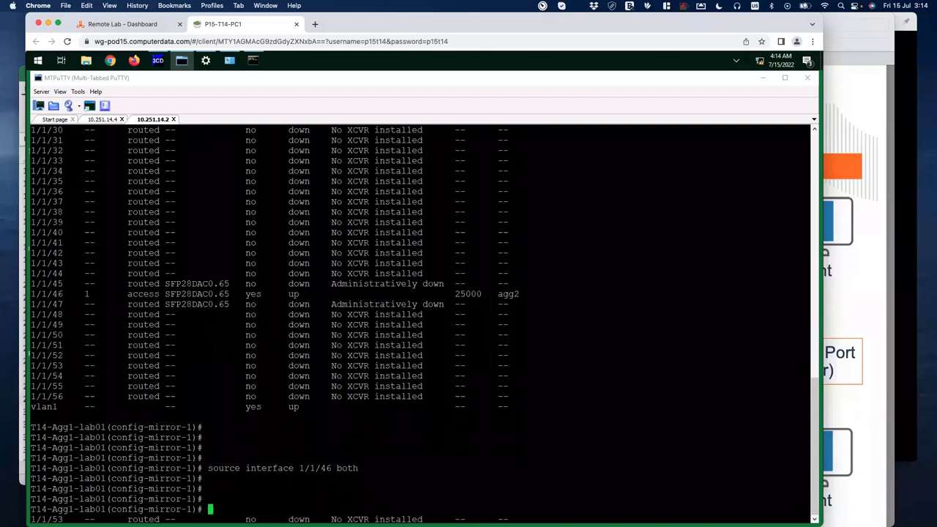
- Begin entering the destination tunnel command for mirror session 1
click(497, 77)
key(Return)
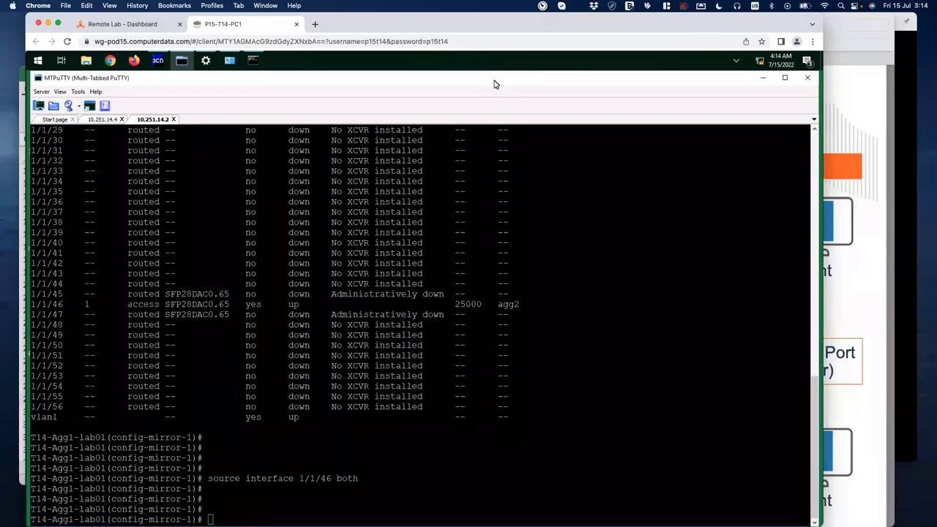
click(643, 287)
key(Return)
key(Return)
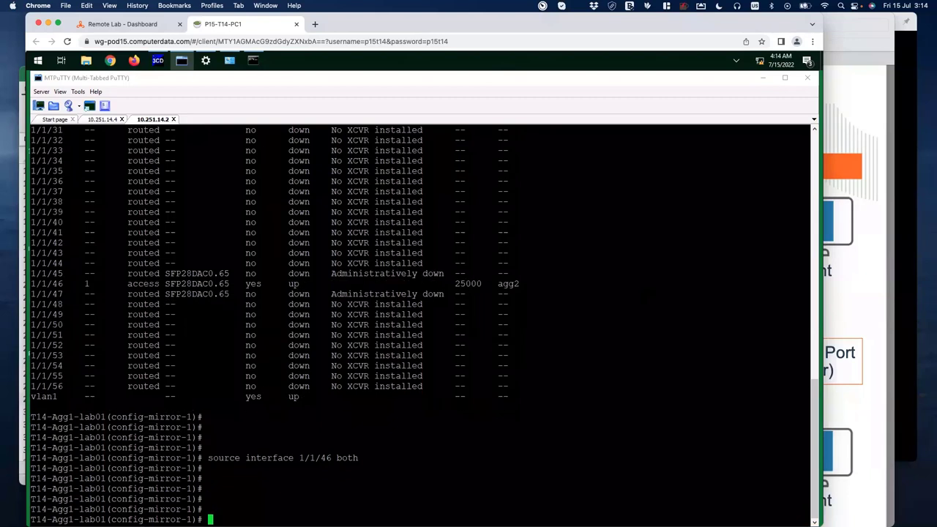
text(destination tunnel)
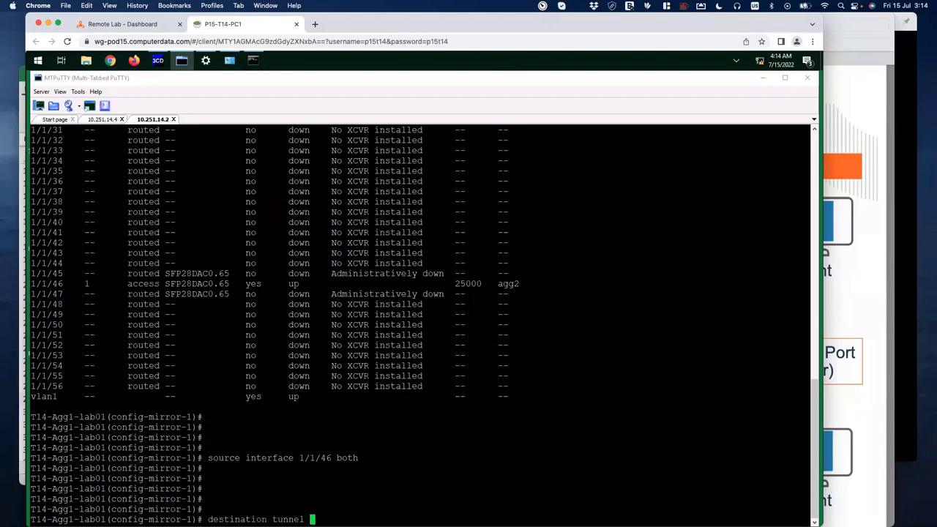
- Set the tunnel destination to 10.14.1.91 with source 10.14.1.2, using ? help along the way
click(253, 60)
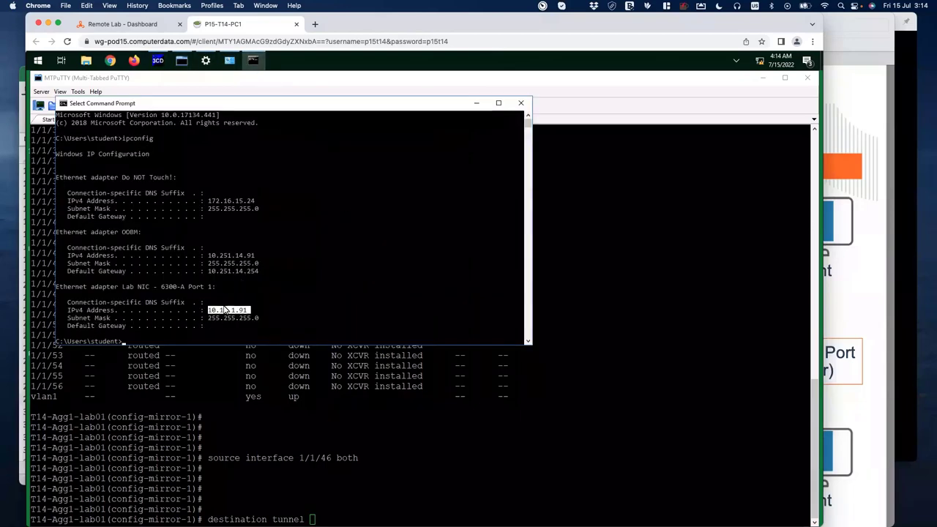
click(611, 349)
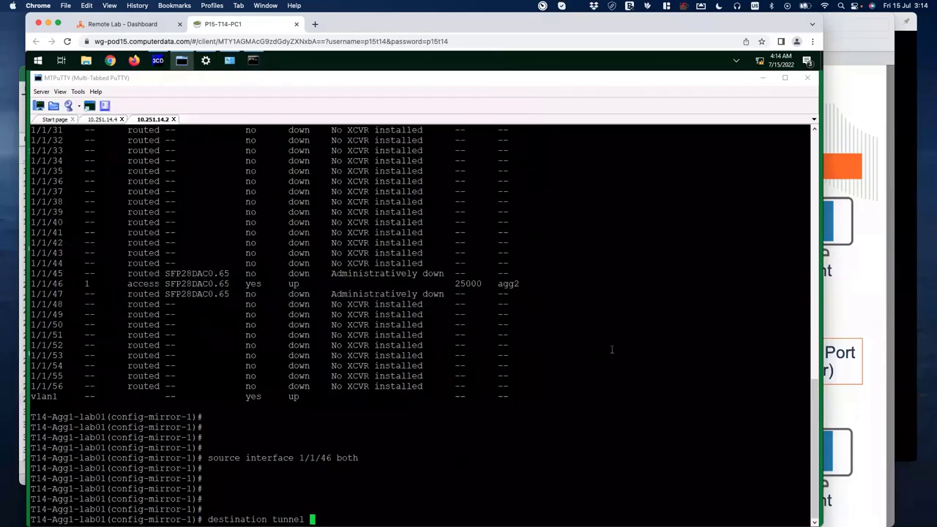
key(question)
text(10.14.1.91)
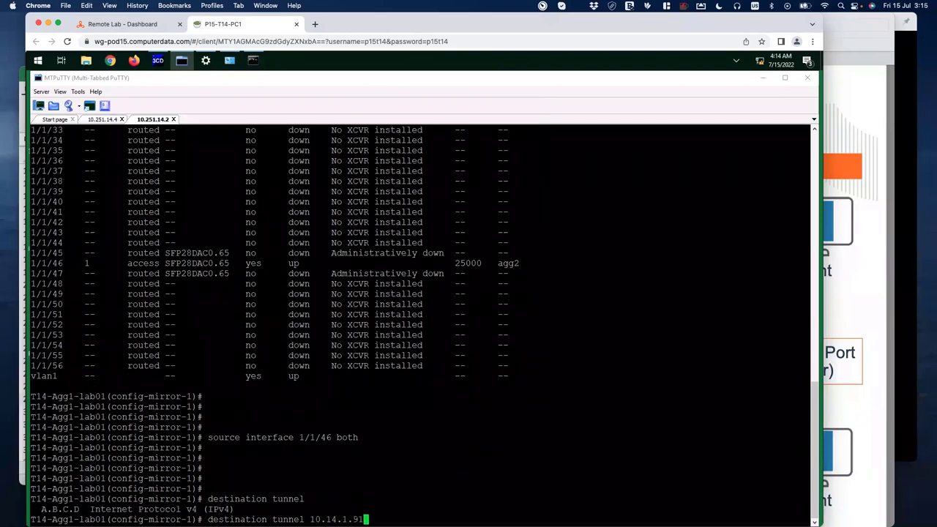
key(question)
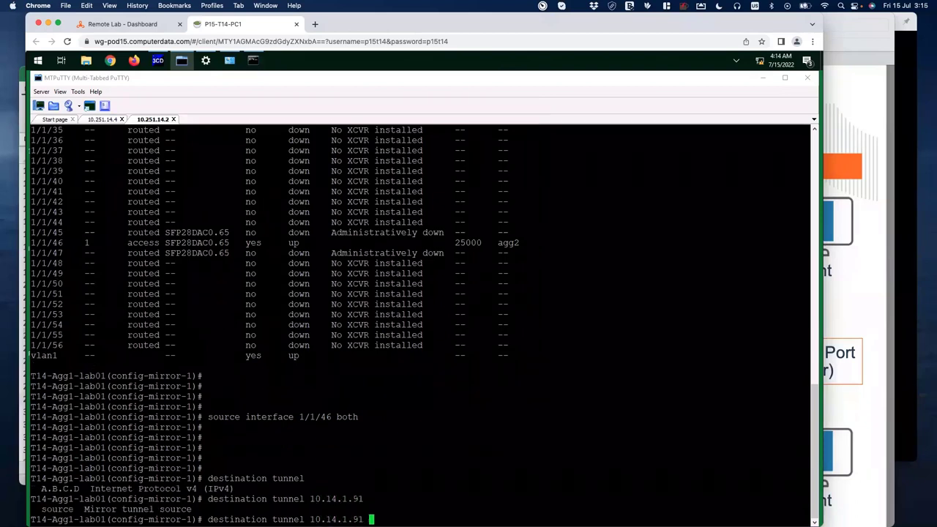
text(source)
key(question)
text(10.14.)
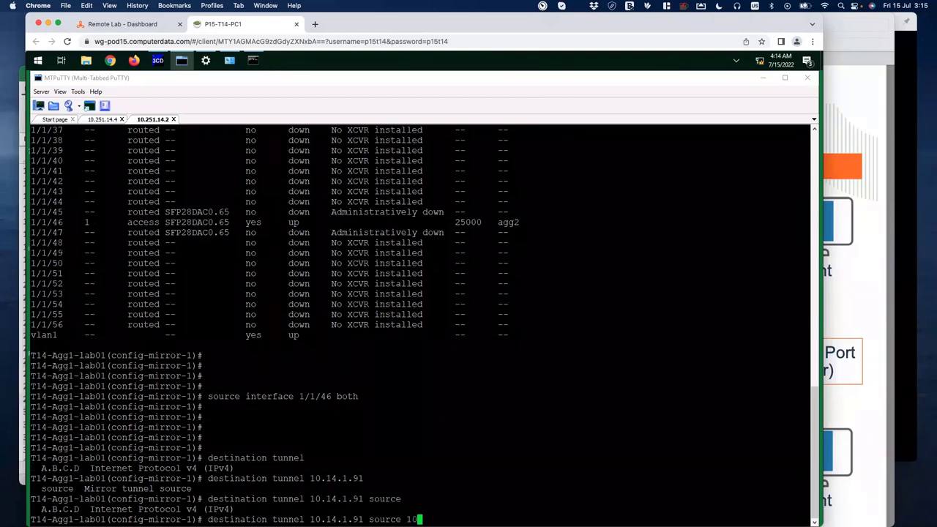
text(1.2)
key(question)
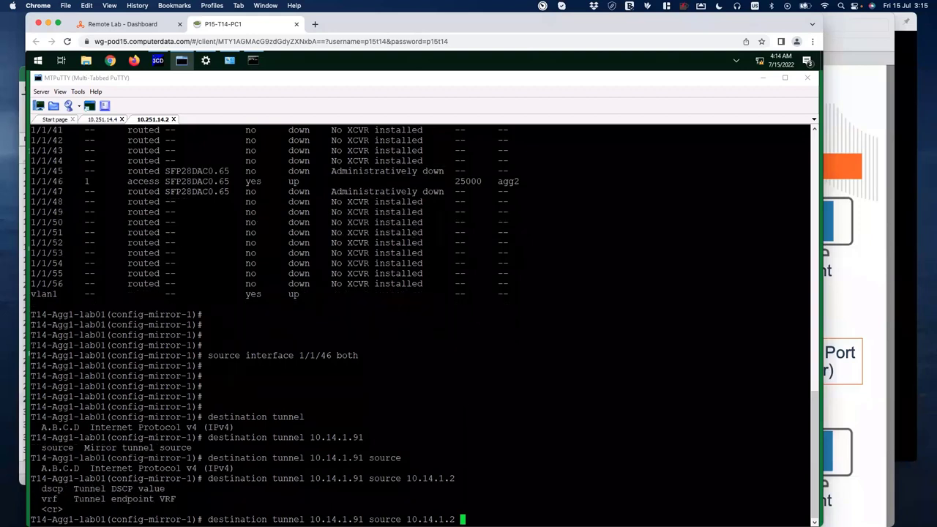
key(Return)
key(Return)
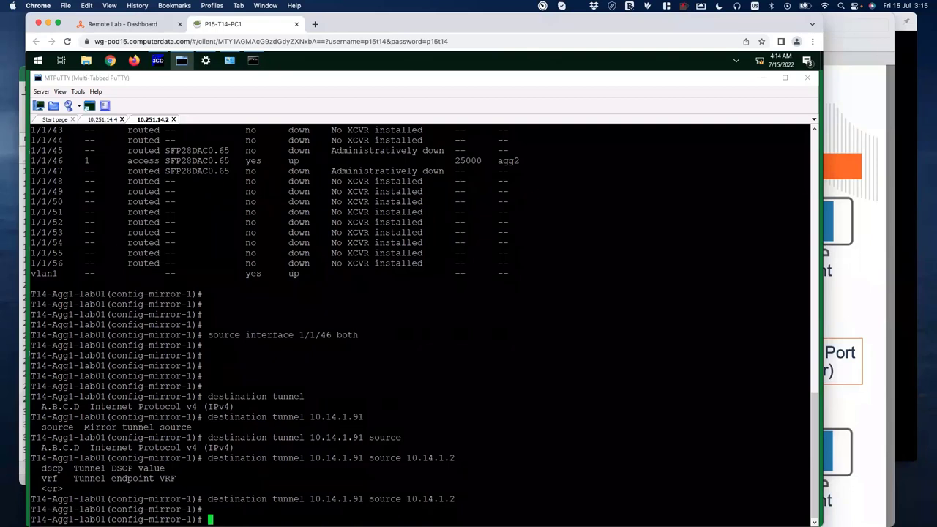
- Enable mirror session 1, exit to global config, and type a ping to 10.14.1.91 from 10.14.1.2
text(end)
key(BackSpace)
key(BackSpace)
text(able)
key(Return)
text(exit)
key(Return)
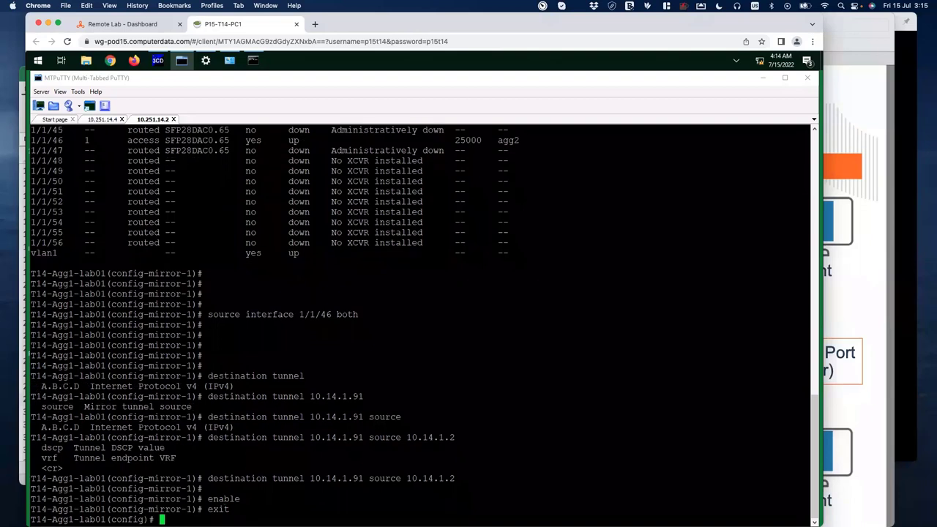
text(ping 10.14.1.91 source 10.14.1.2 )
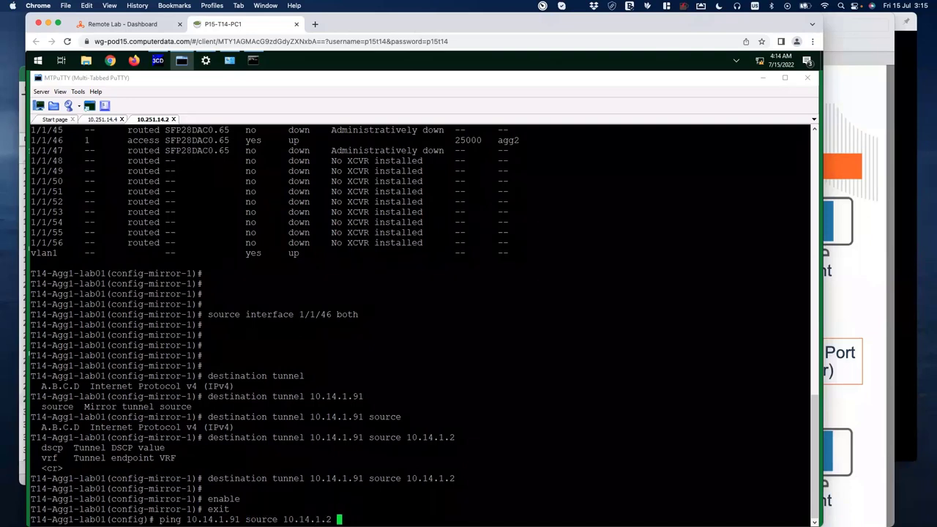
text(rep 2)
- Ping 10.14.1.91 twice from 10.14.1.2, then check show mirror 1's 19 output packets and 1983 bytes
key(Return)
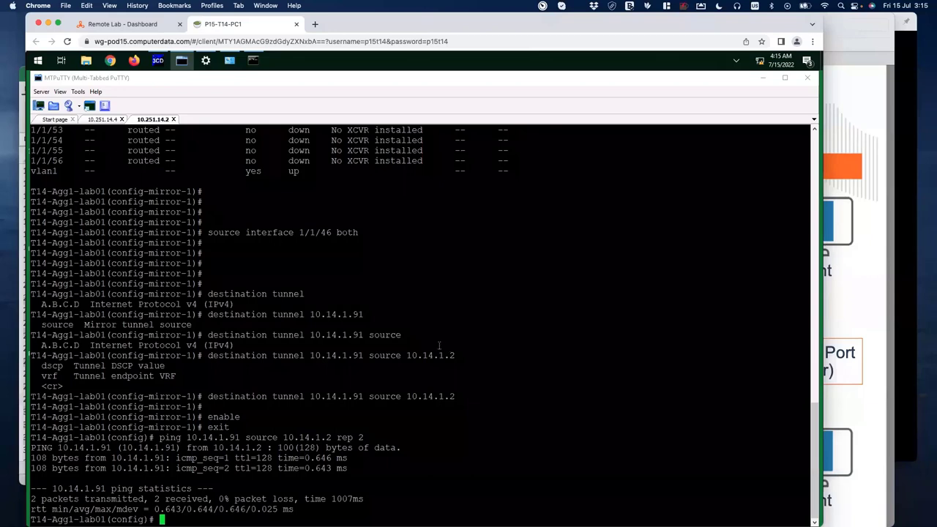
text(show mirror)
key(Return)
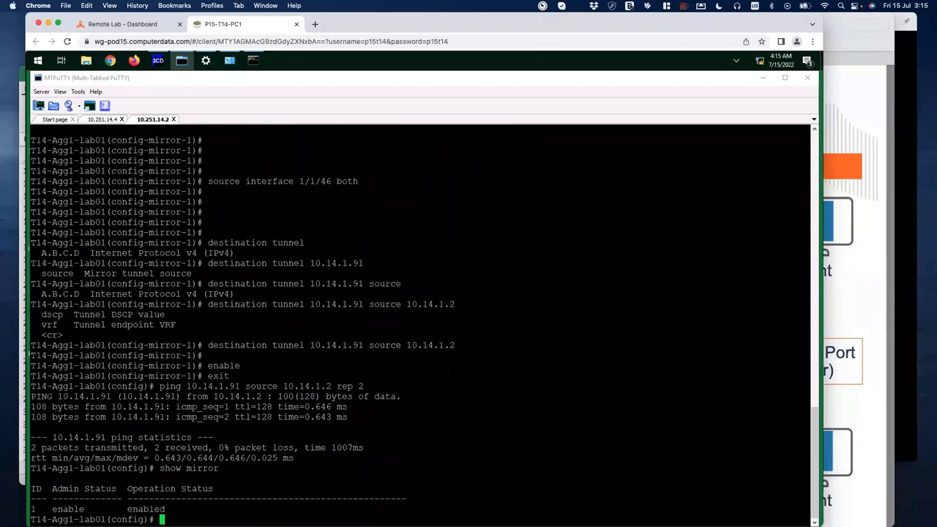
key(Up)
text(1)
key(Return)
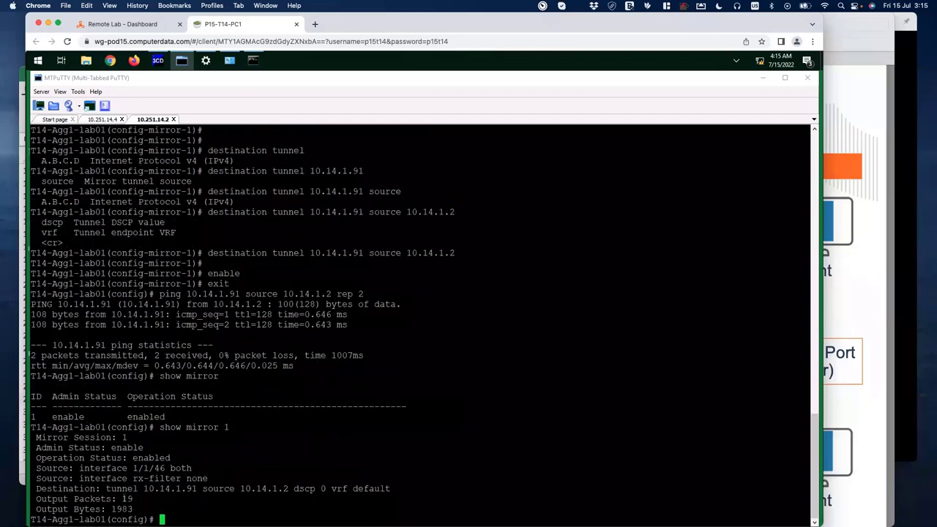
drag(107, 498, 219, 500)
drag(74, 508, 134, 509)
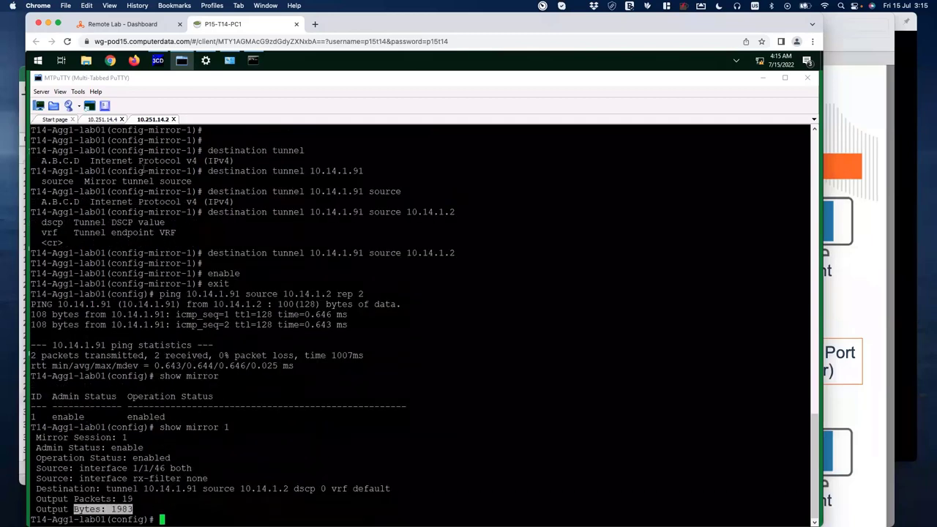
- Start a Wireshark capture on Lab NIC - 6300-A Port 1 and expand frame 3's GRE (ERSPAN) header
click(181, 62)
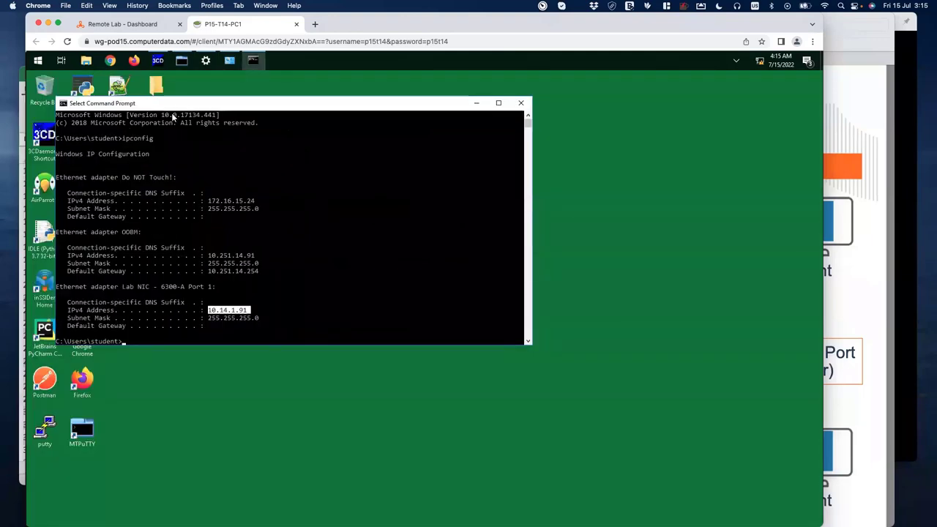
drag(258, 109, 346, 110)
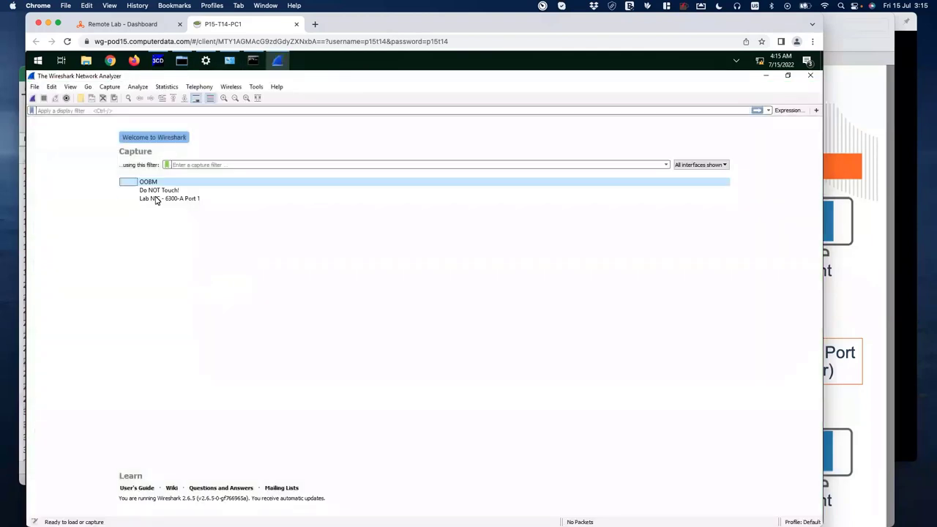
double_click(167, 200)
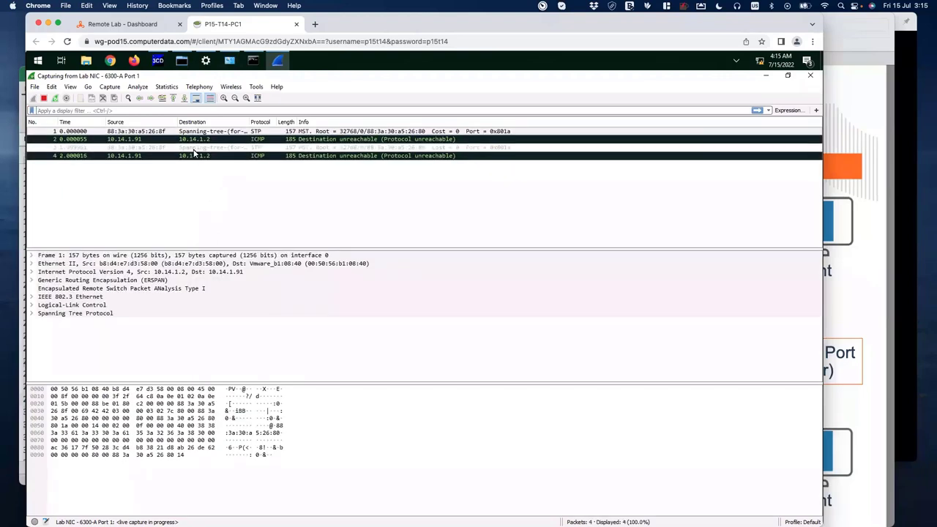
click(195, 150)
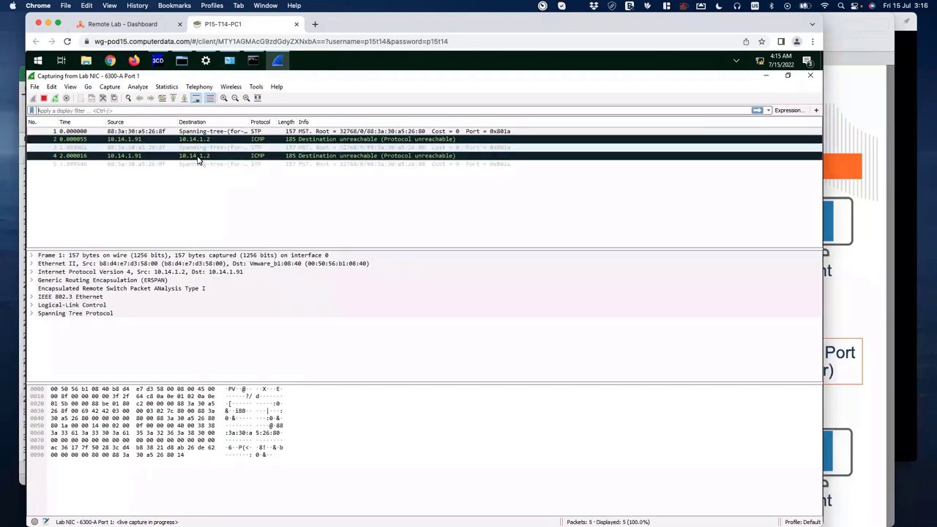
click(33, 281)
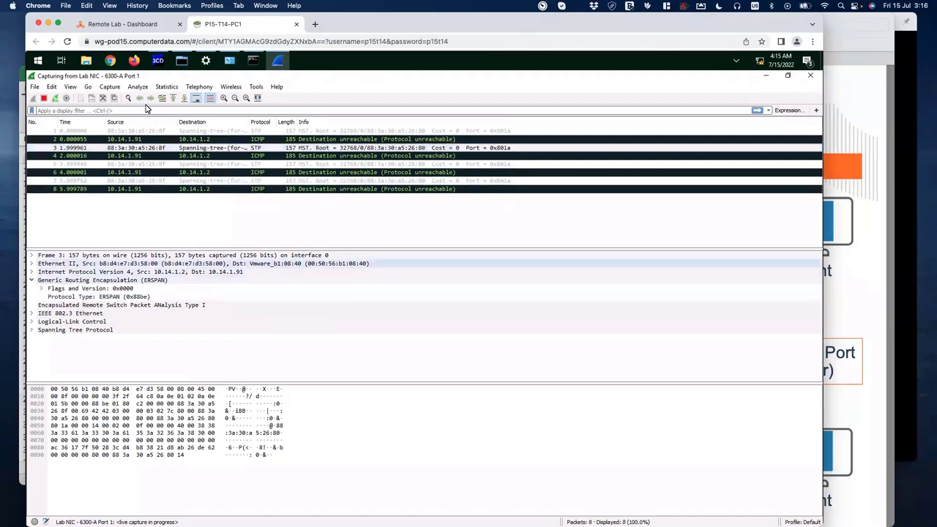
- Search Wireshark's menus for an option to change the text size
click(52, 88)
mouse_move(69, 89)
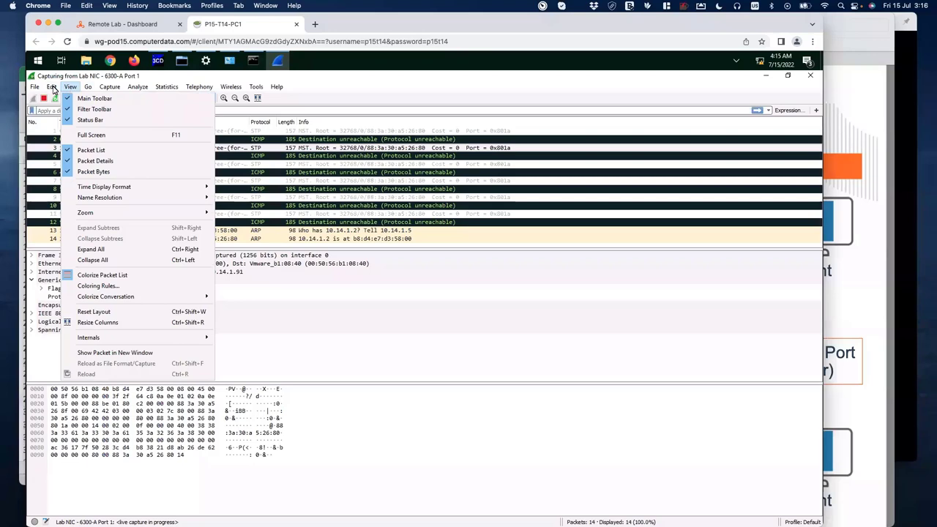
click(199, 88)
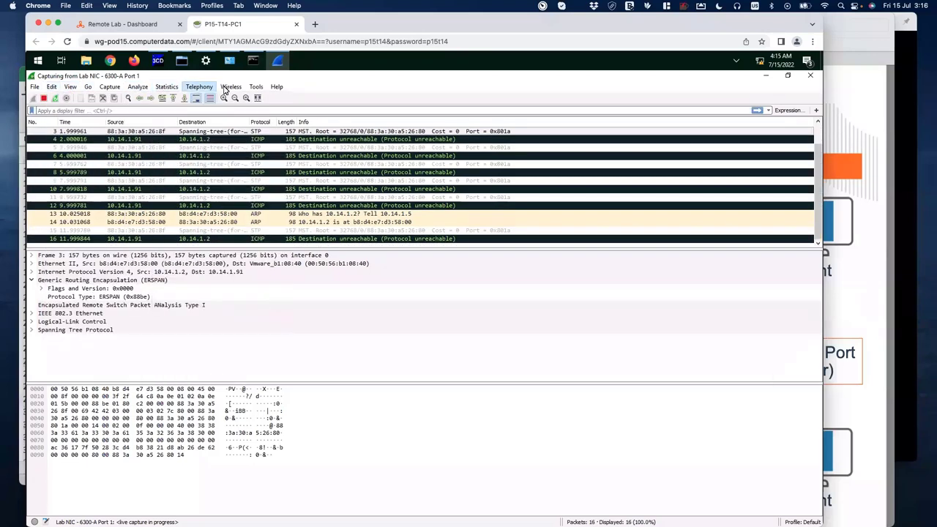
click(229, 88)
click(230, 87)
click(140, 88)
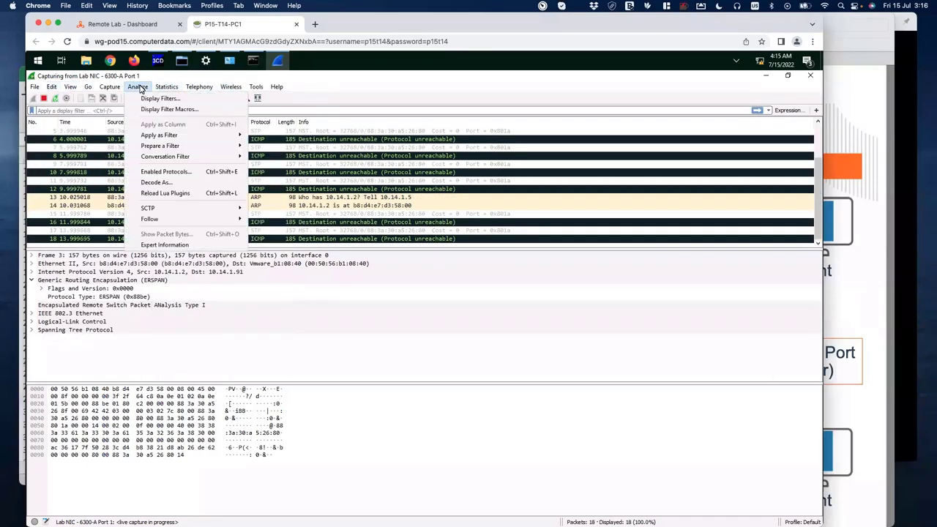
click(139, 88)
click(255, 87)
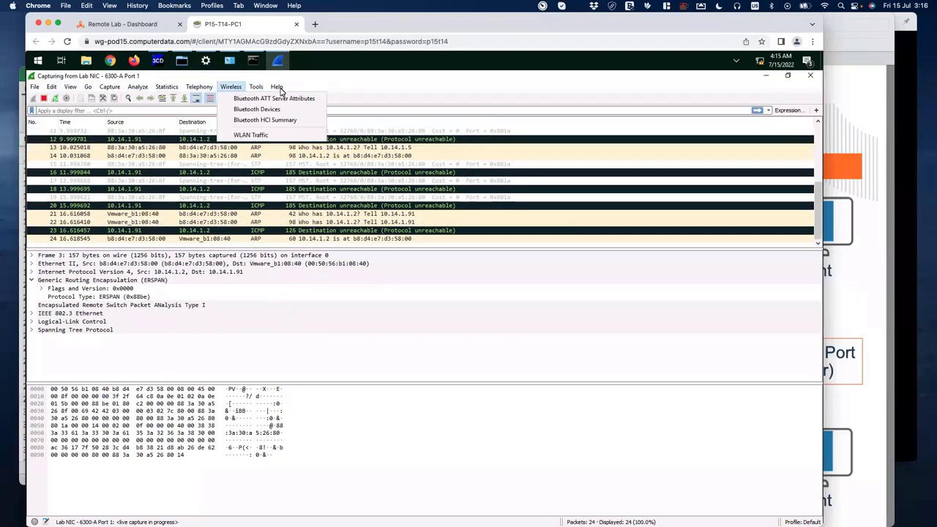
mouse_move(170, 88)
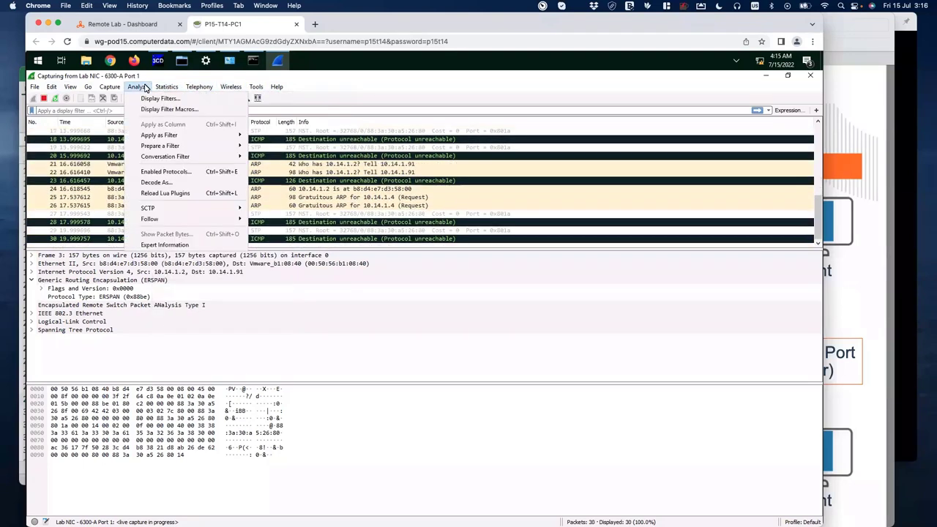
mouse_move(83, 89)
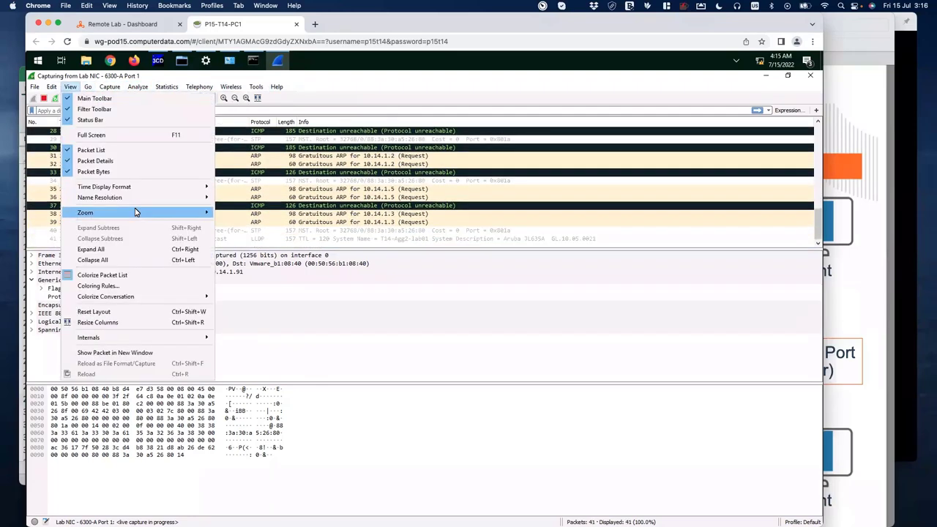
- Zoom the Wireshark panes out, then in twice, and select the Generic Routing Encapsulation row
mouse_move(136, 213)
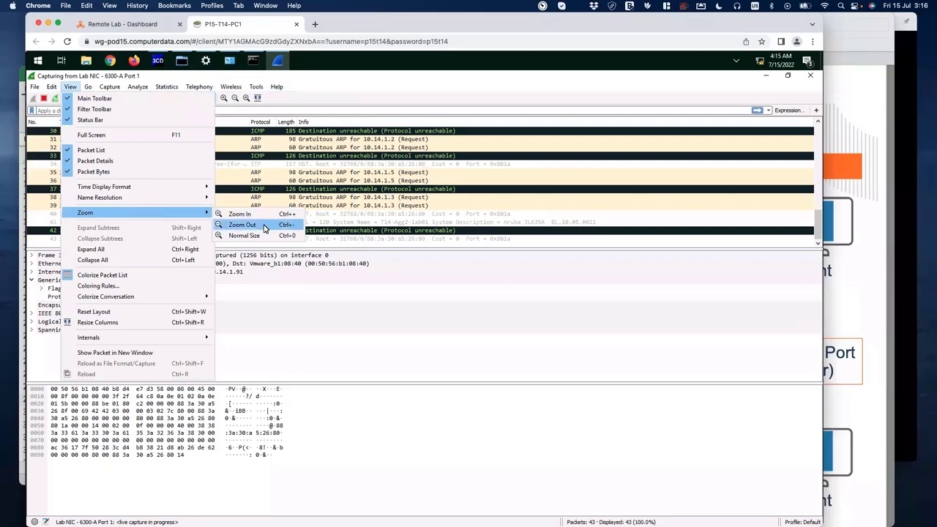
click(264, 228)
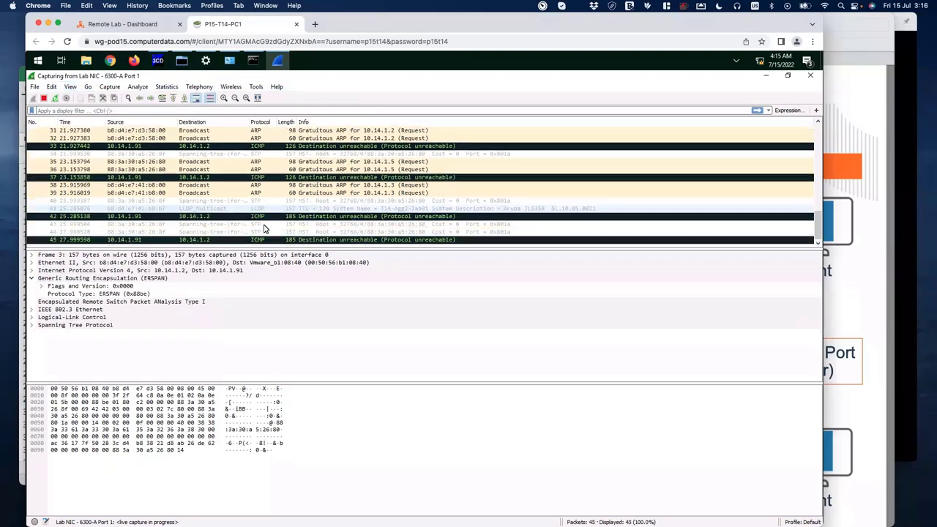
click(70, 88)
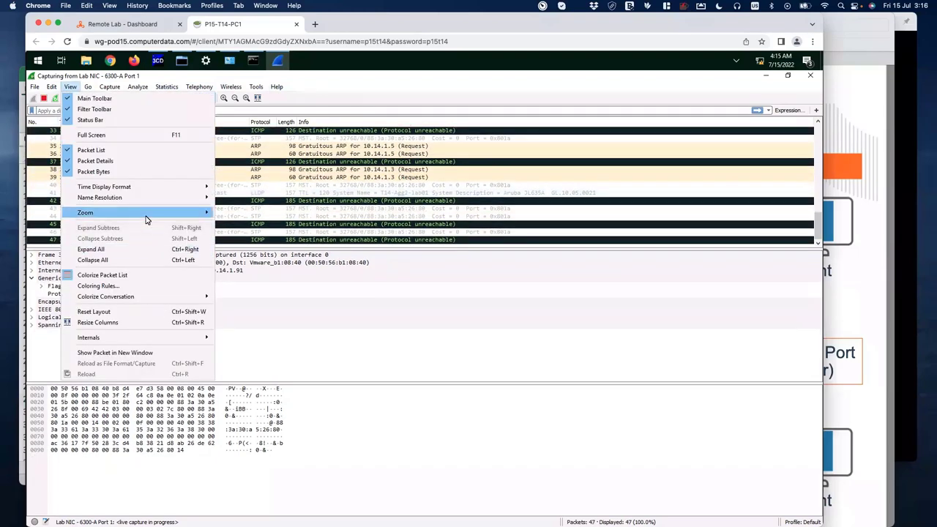
mouse_move(147, 214)
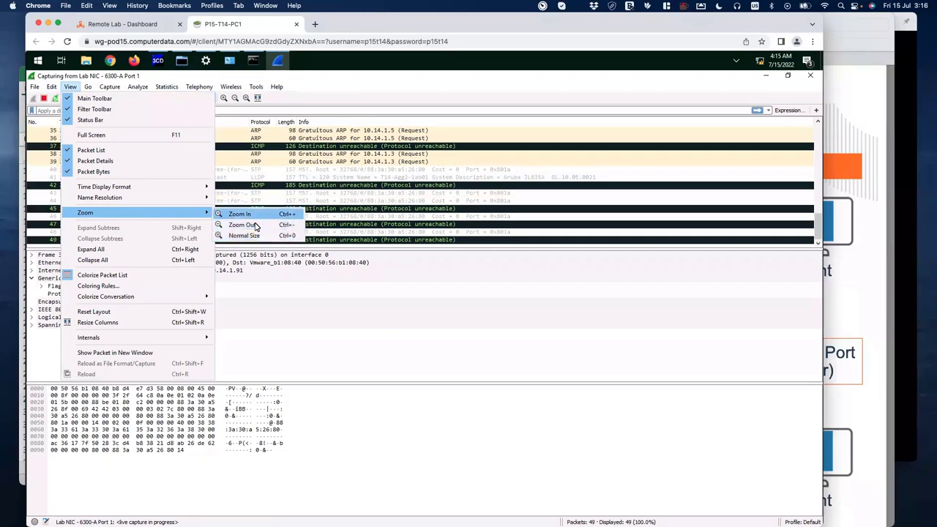
click(253, 215)
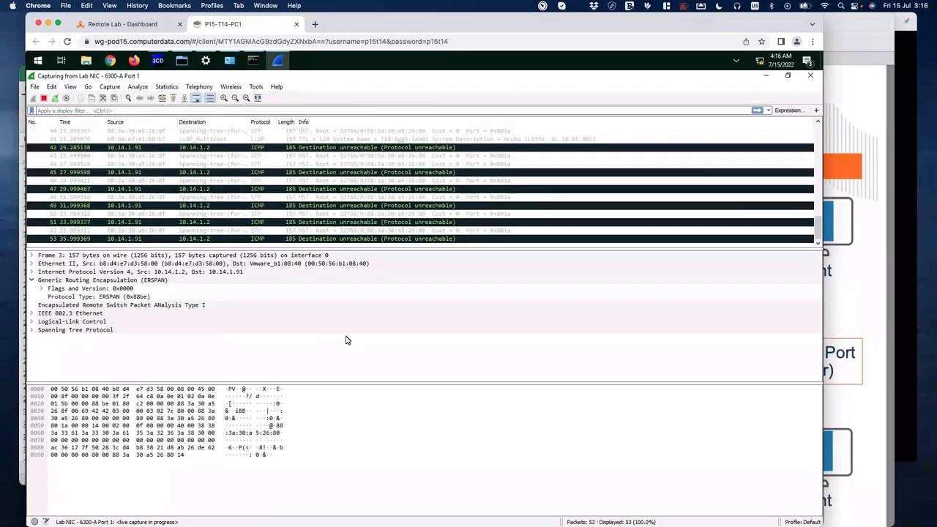
key(ctrl+plus)
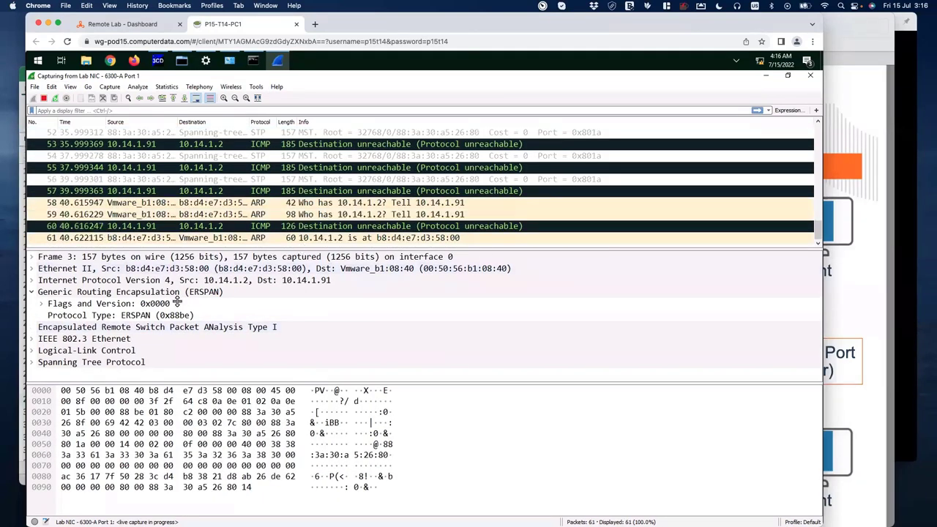
click(44, 295)
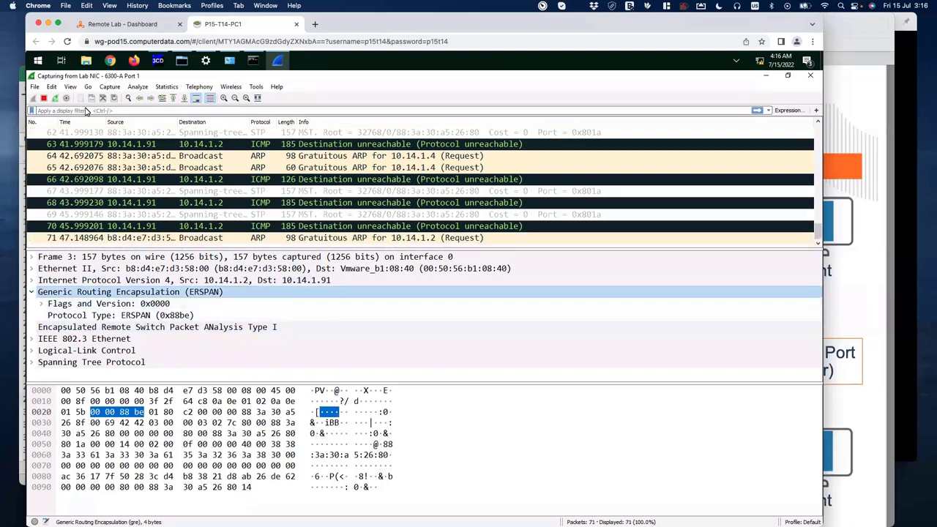
- Stop the capture and inspect packet 74's GRE encapsulation and outer IPv4 header
click(43, 97)
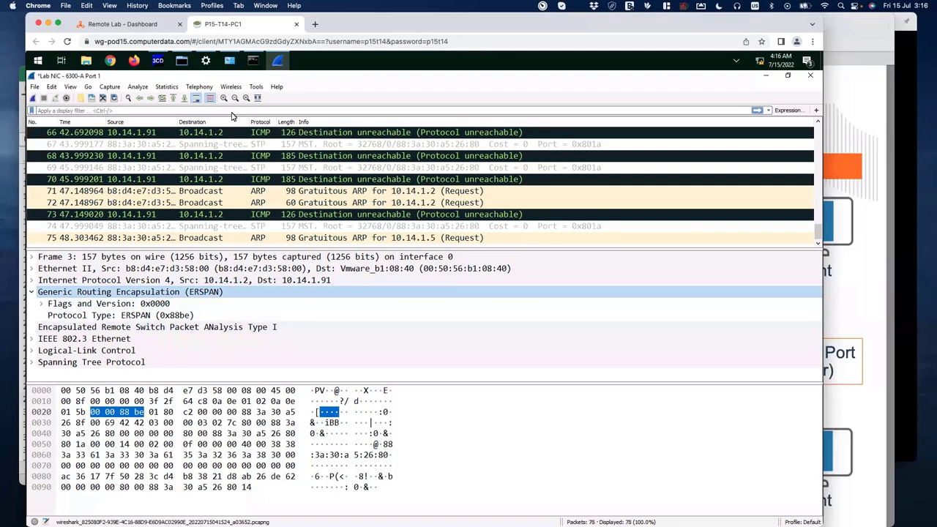
click(134, 25)
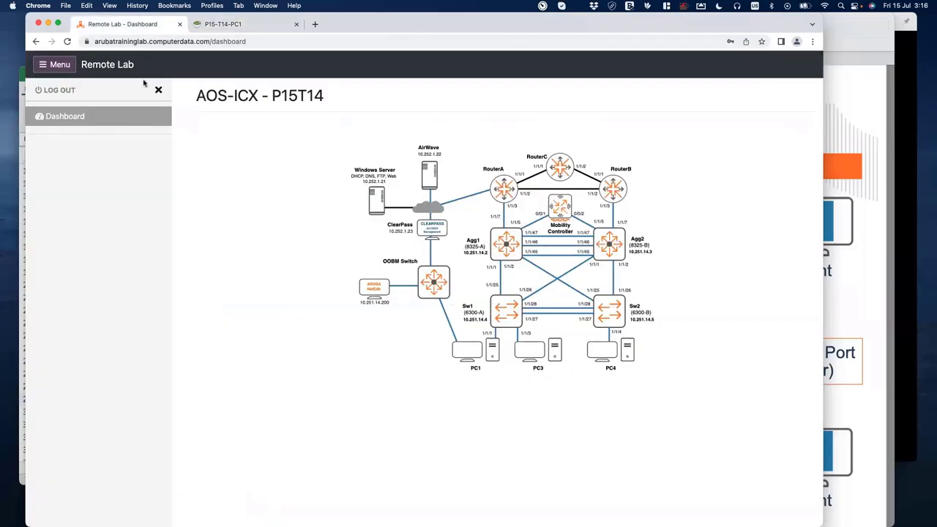
click(220, 24)
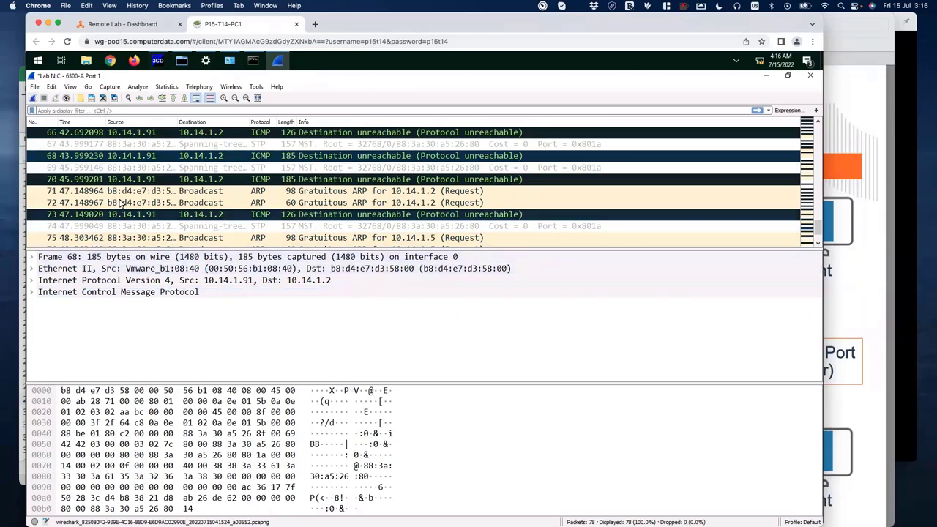
click(178, 227)
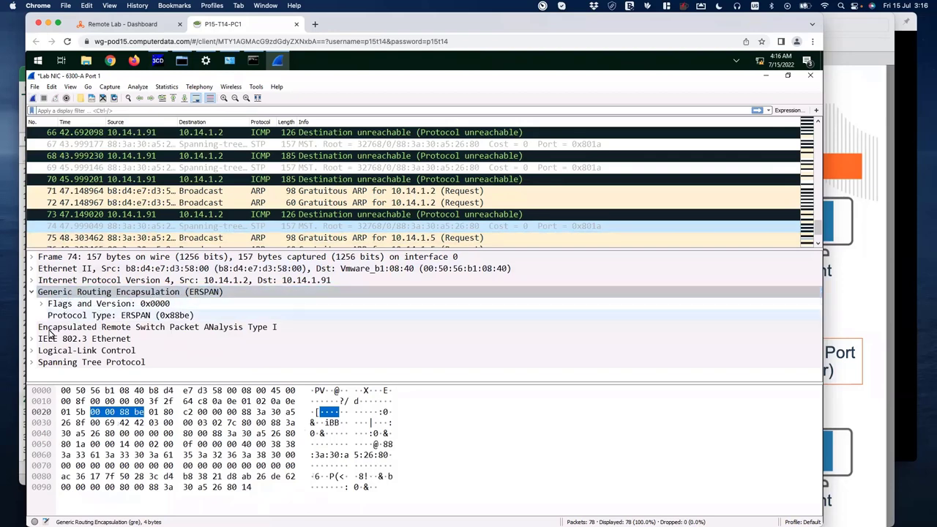
click(32, 293)
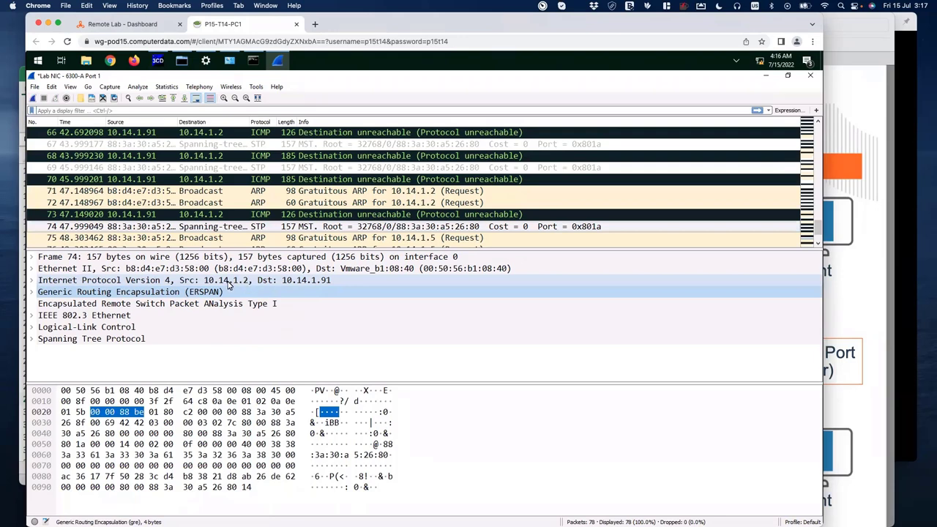
click(240, 282)
- Flip through the mirroring slides, whiteboard and topology dashboard, returning to Wireshark
click(863, 321)
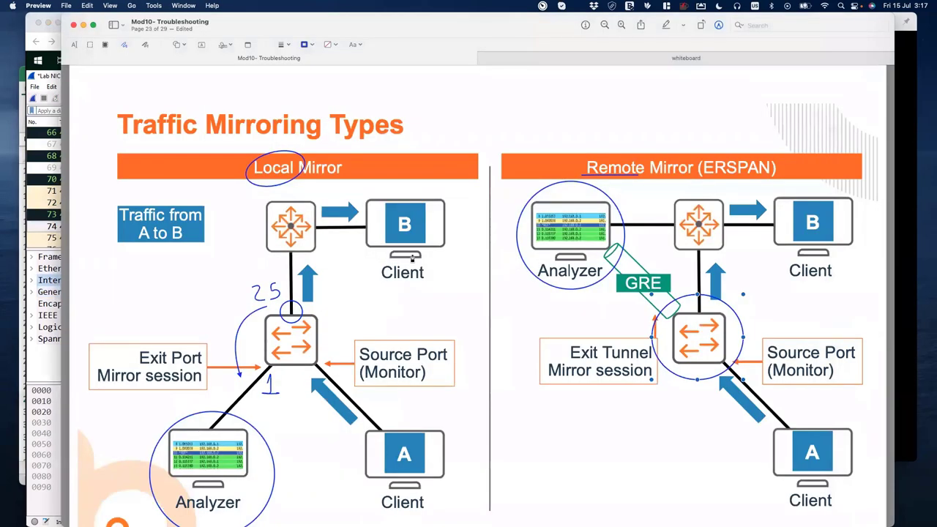
click(567, 61)
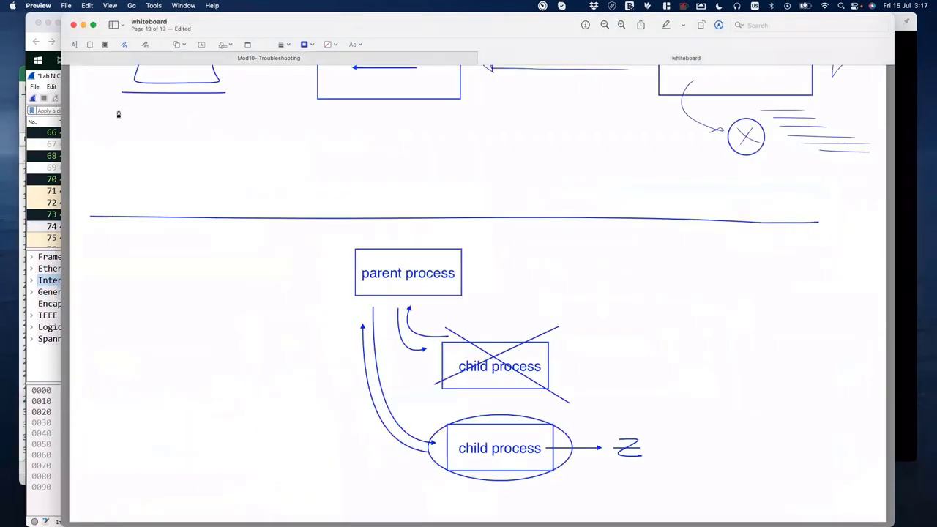
click(257, 58)
click(31, 207)
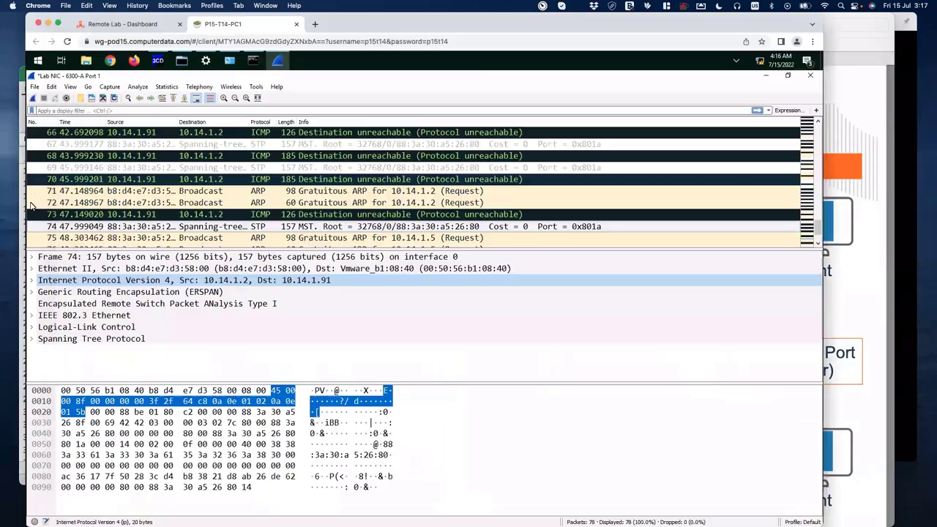
click(123, 23)
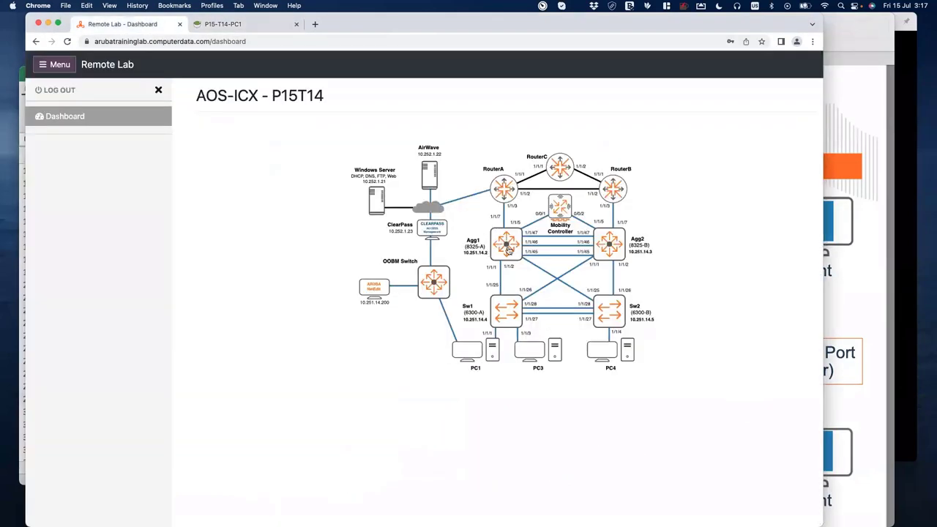
click(241, 23)
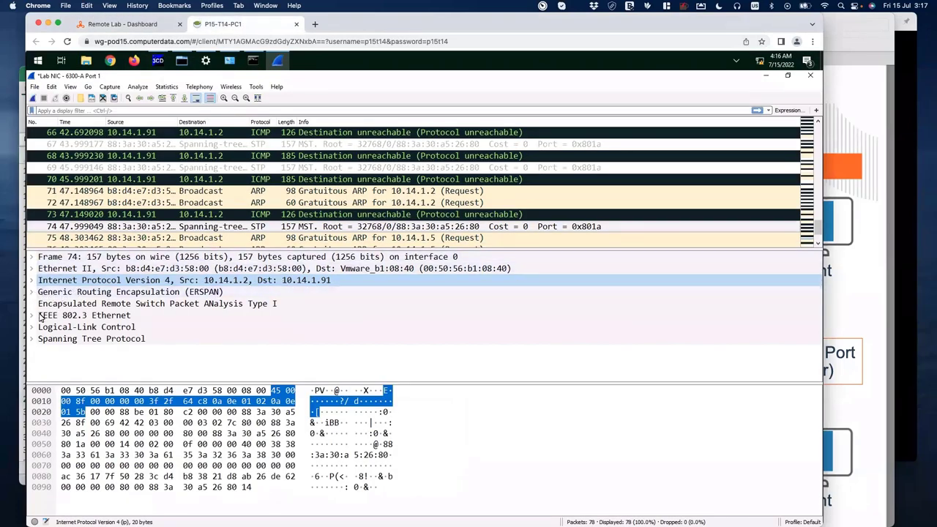
- Inspect packet 74's 802.3 Ethernet, LLC and Spanning Tree layers, then bring up the lab topology dashboard
click(76, 316)
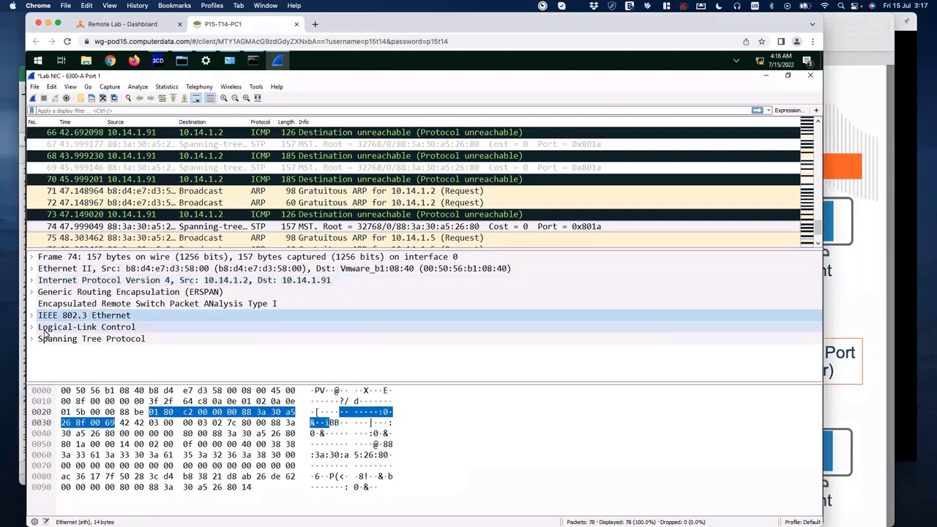
click(96, 329)
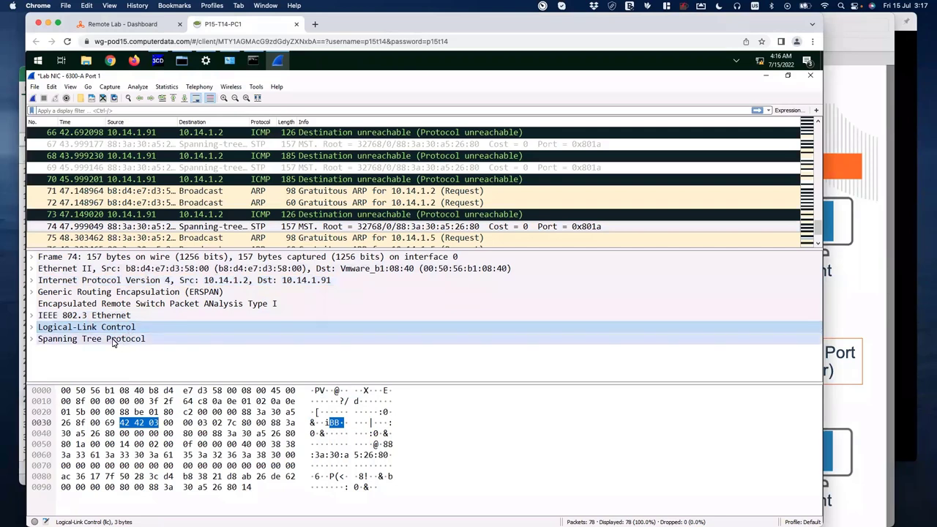
click(32, 328)
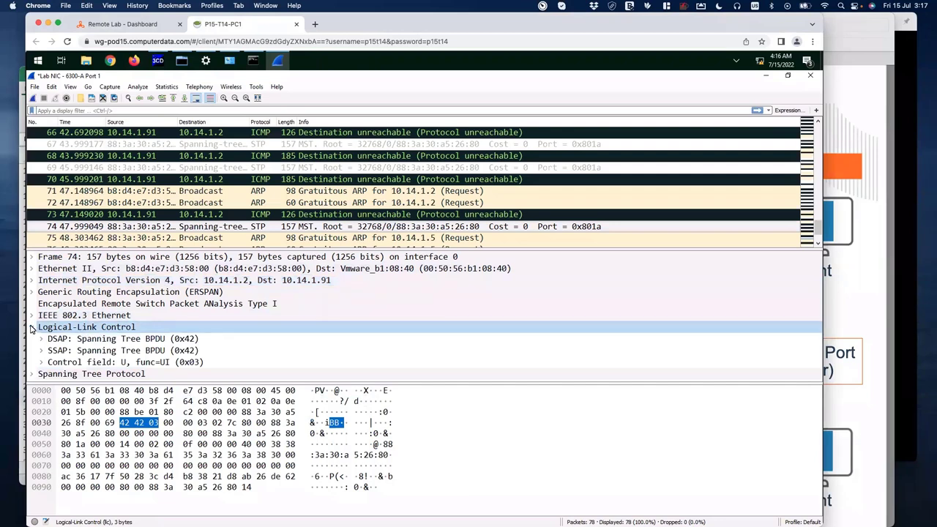
click(32, 327)
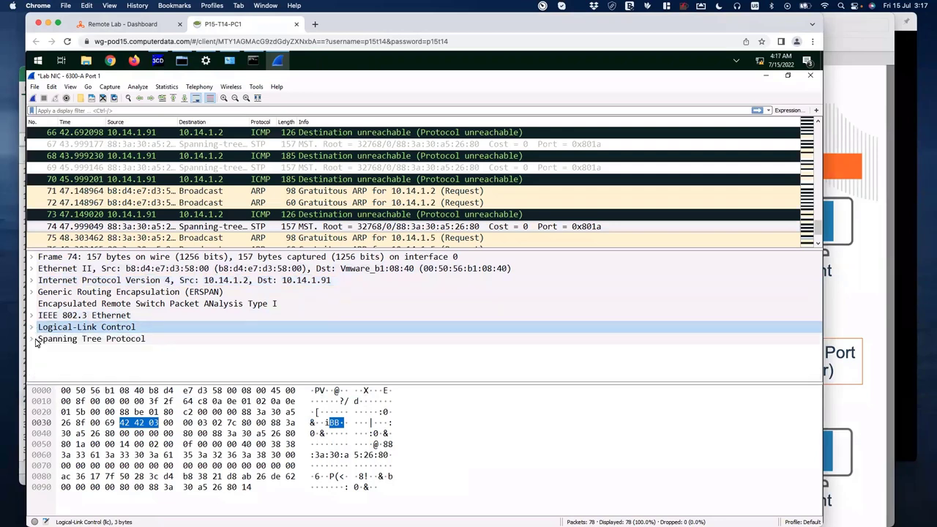
click(33, 339)
click(33, 339)
click(120, 25)
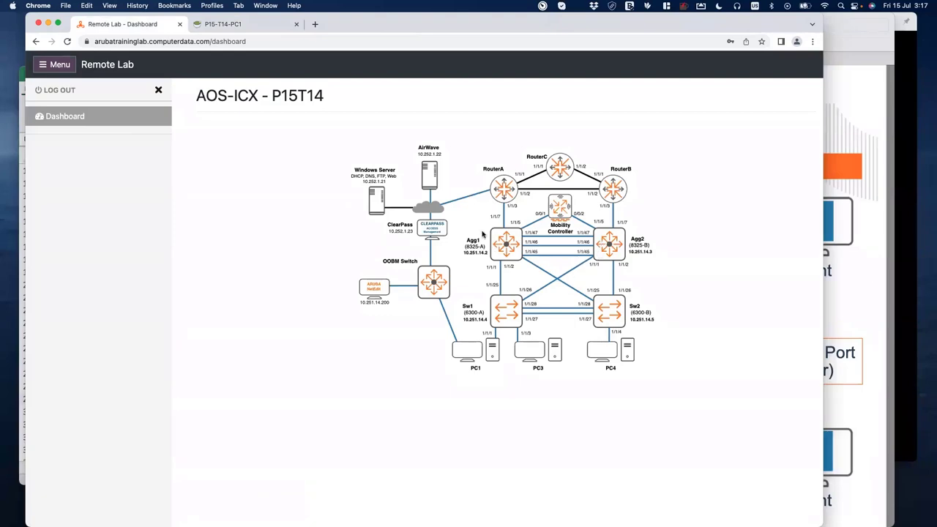
- Review the Mirroring slide, then return to the P15-T14-PC1 desktop with Wireshark minimized
click(871, 275)
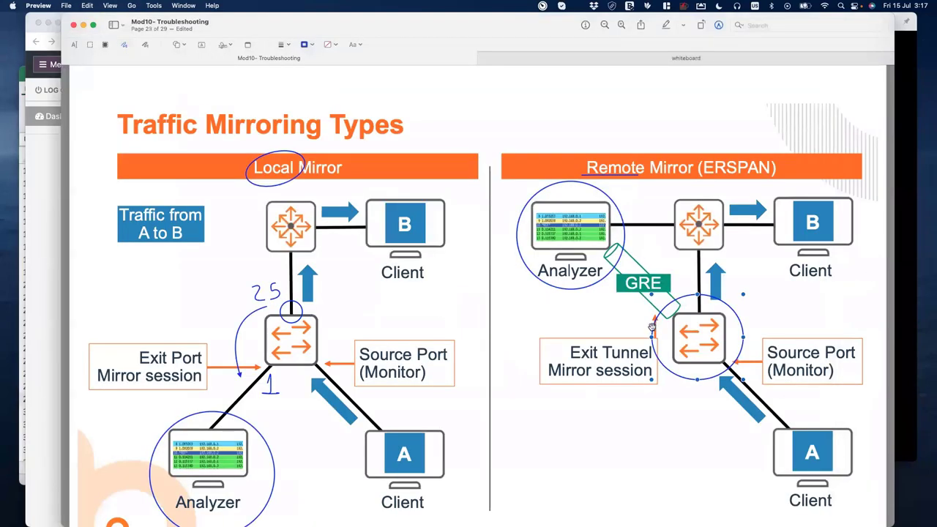
scroll(652, 327, down, 10)
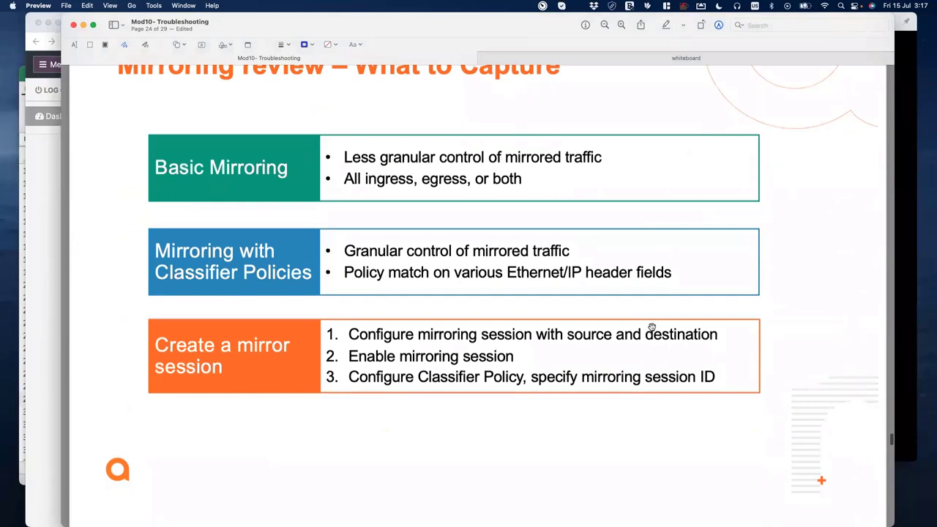
click(44, 205)
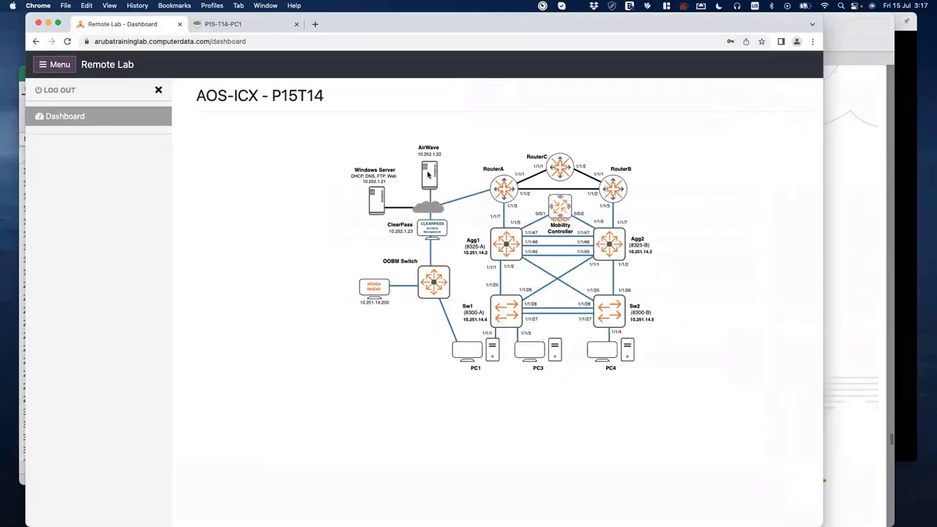
click(260, 26)
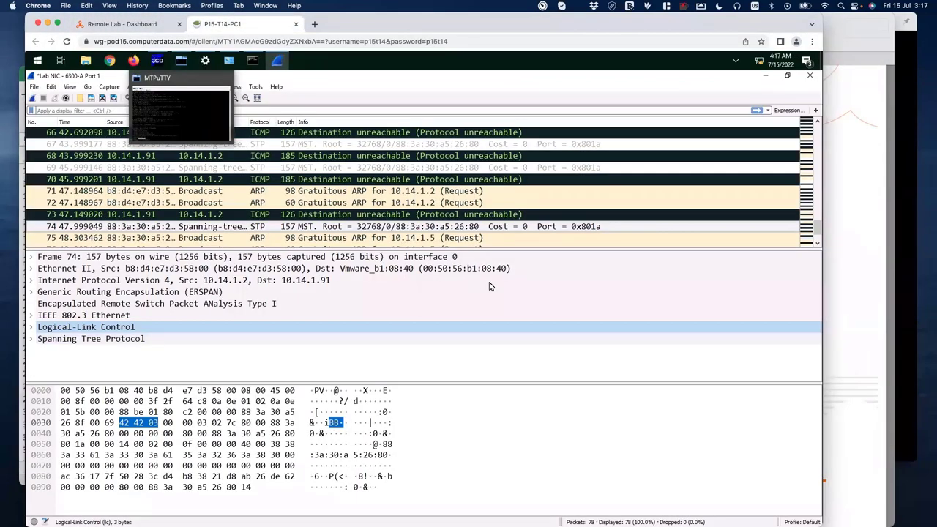
click(766, 78)
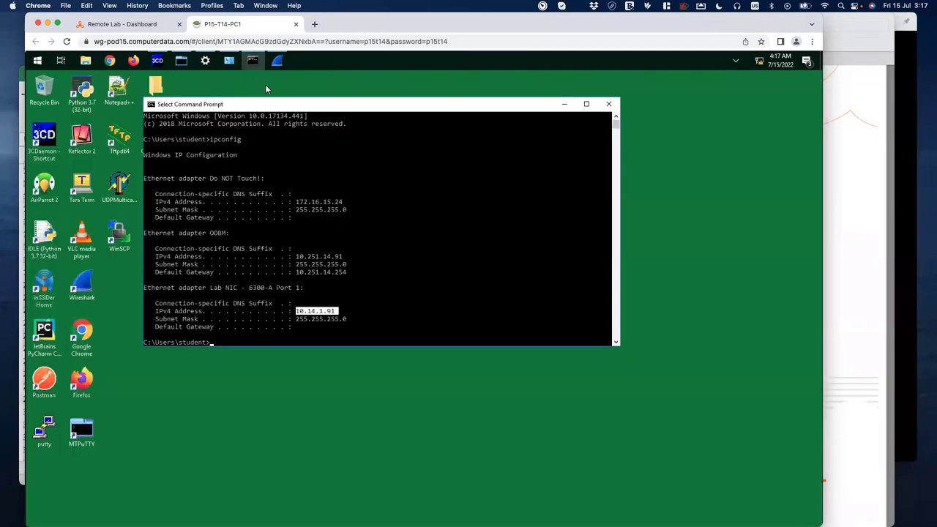
- On Agg1, enter mirror session 1 and display its current configuration
click(181, 60)
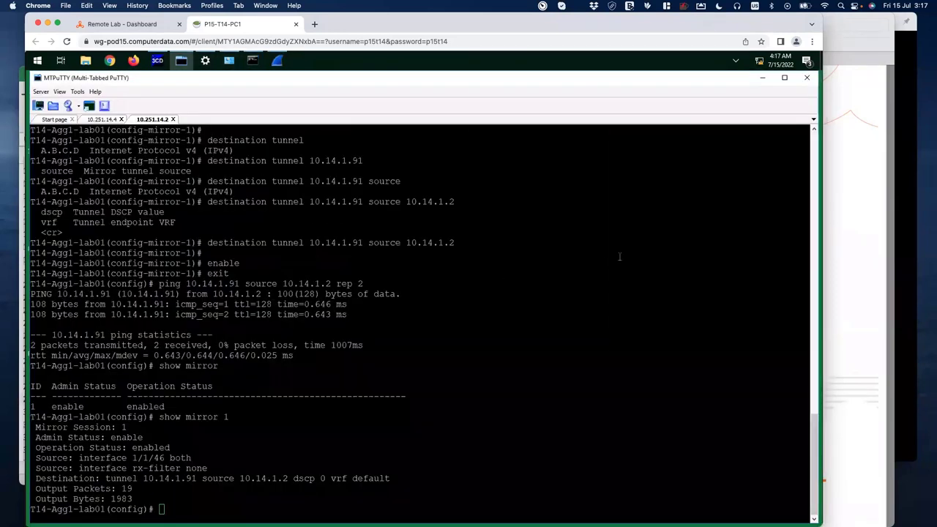
key(Return)
key(Return)
key(Return)
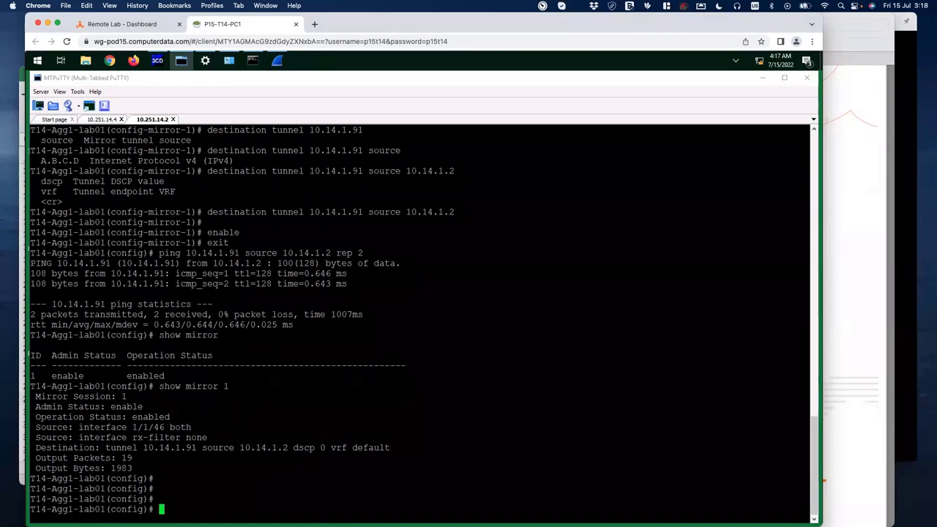
text(mirror ses 1)
key(Return)
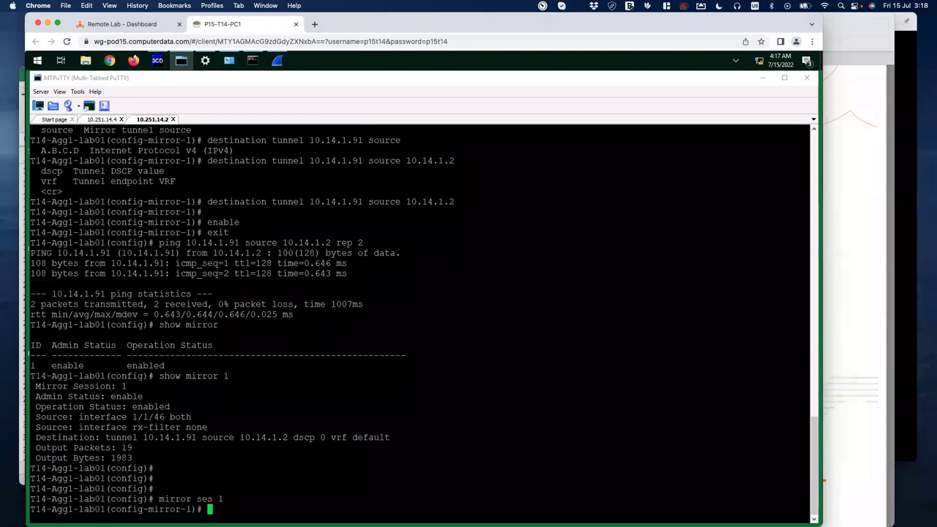
text(show run current-context)
key(Return)
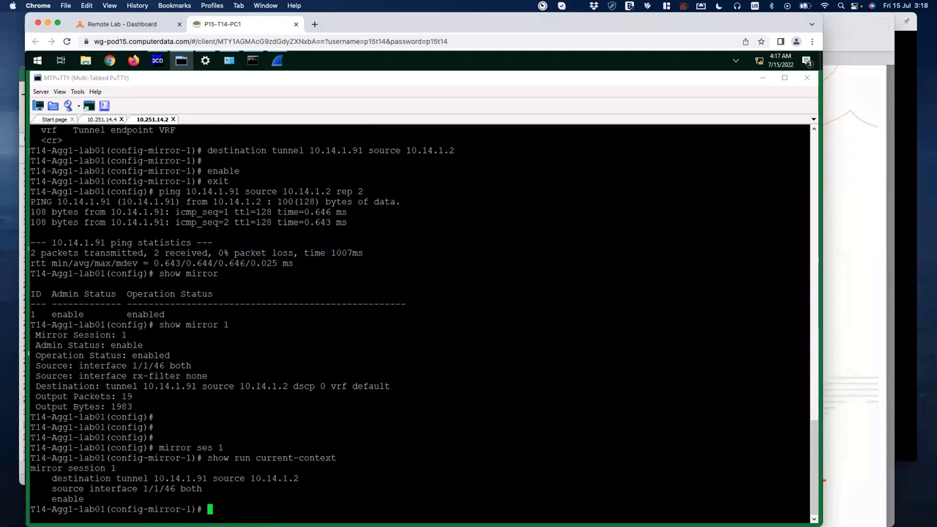
- Disable the session, remove its tunnel destination, and recheck the running config
text(disable)
key(Return)
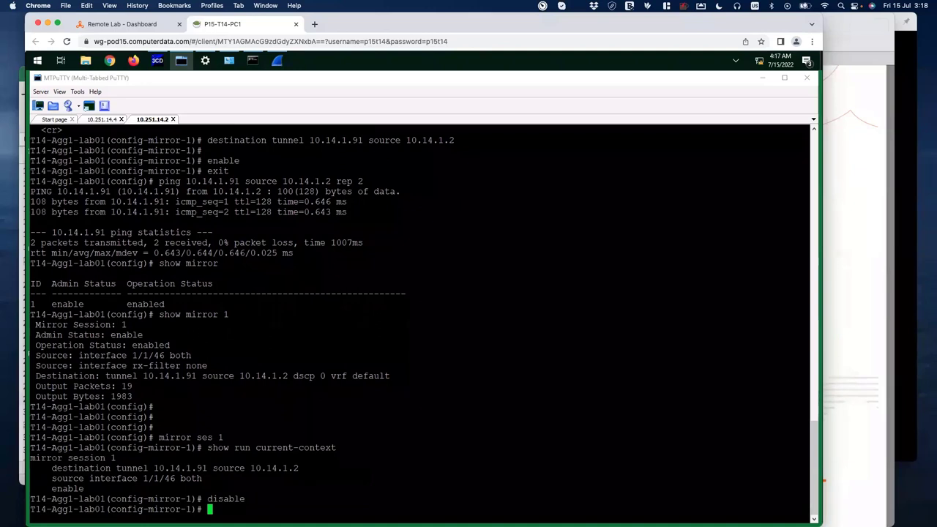
key(Return)
key(Return)
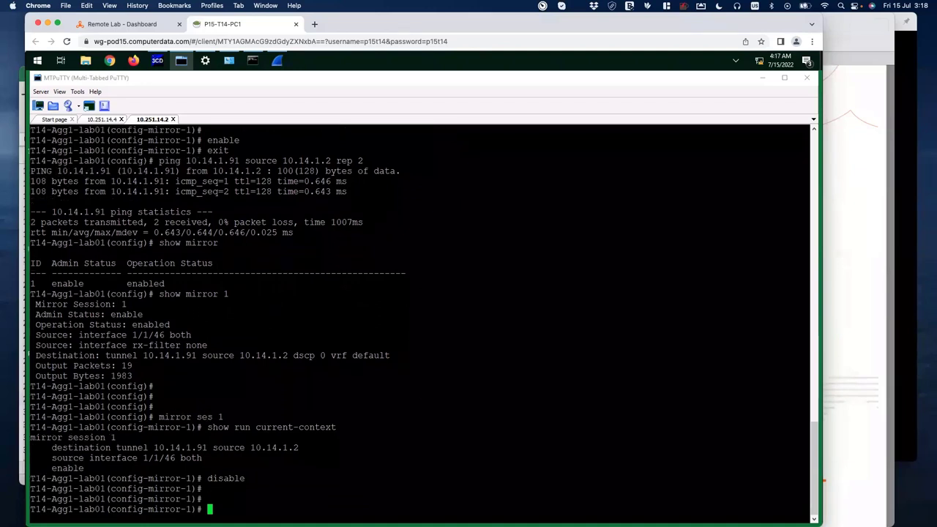
text(no destination tunnel)
key(Return)
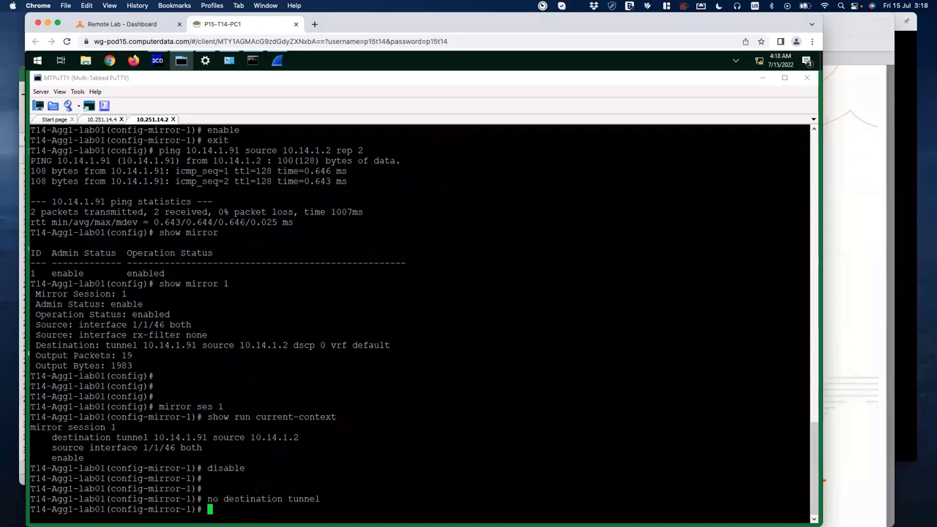
text(show run current-context)
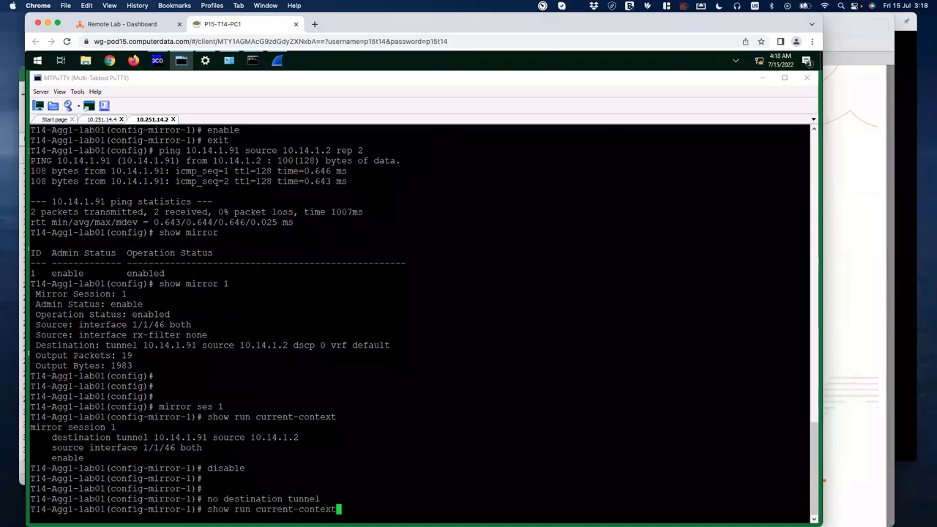
key(Return)
key(Return)
key(Return)
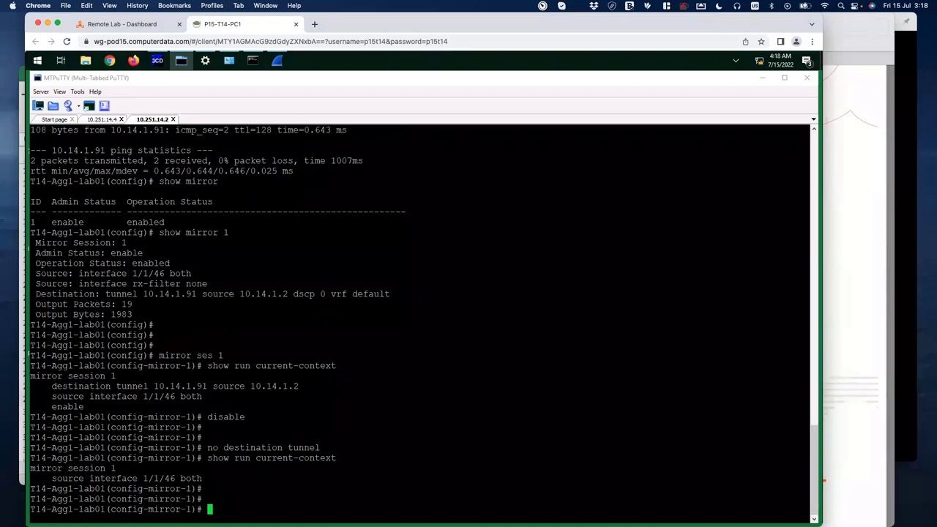
- Set mirror session 1's destination to cpu
text(destination ?)
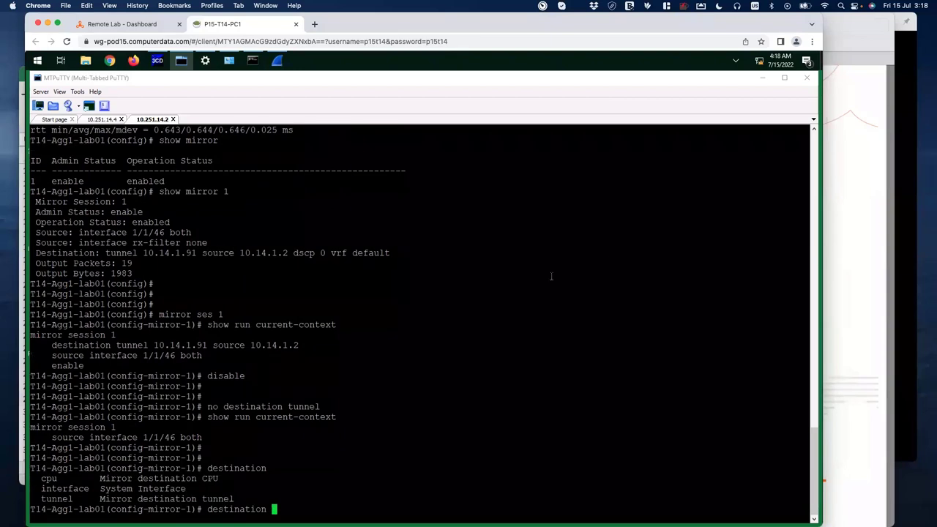
double_click(53, 499)
click(46, 498)
double_click(64, 489)
double_click(48, 478)
right_click(379, 493)
key(Return)
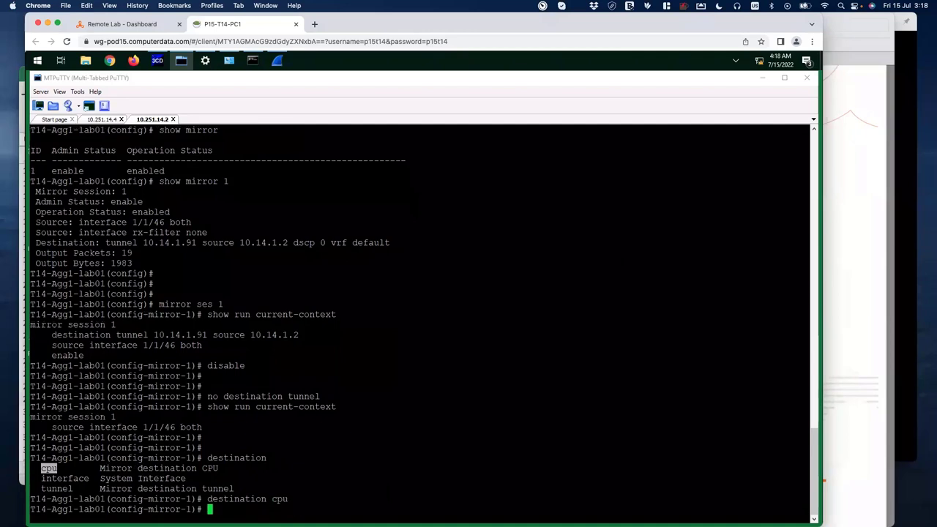
key(Return)
key(Return)
key(Return)
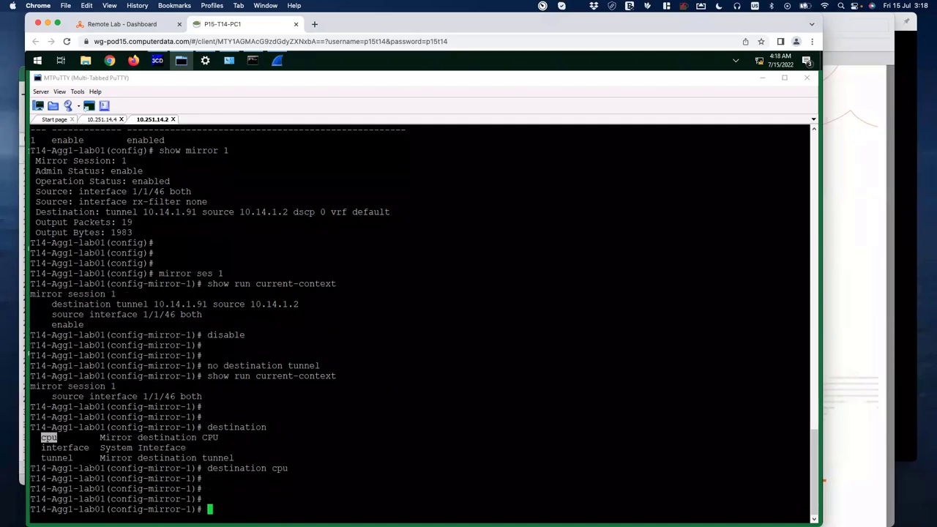
key(Return)
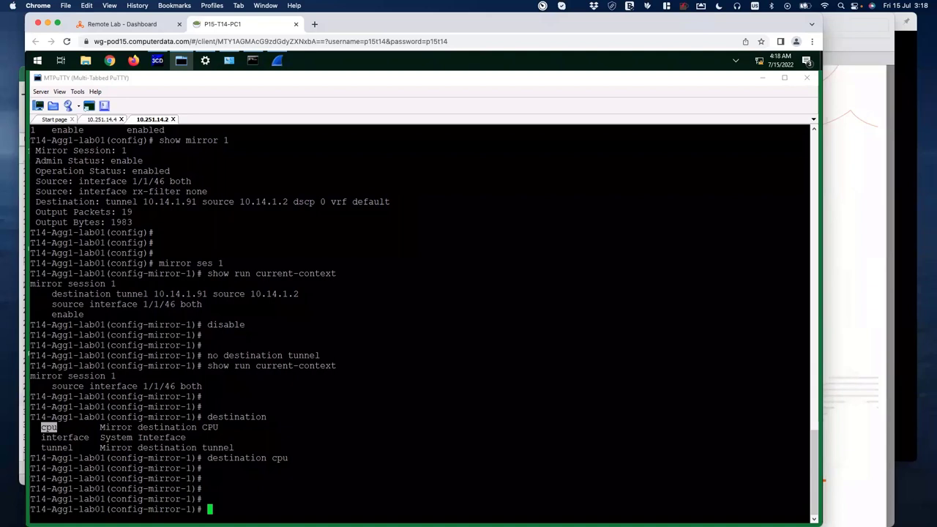
- Re-enter mirror session 1, enable it, and show its running config
text(exit)
key(Return)
key(Return)
key(Return)
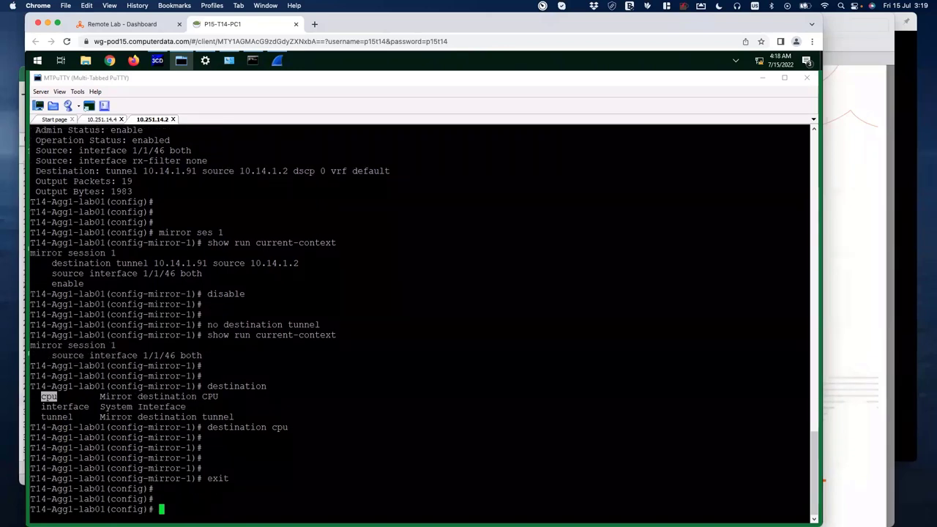
text(mirror ses 1)
key(Return)
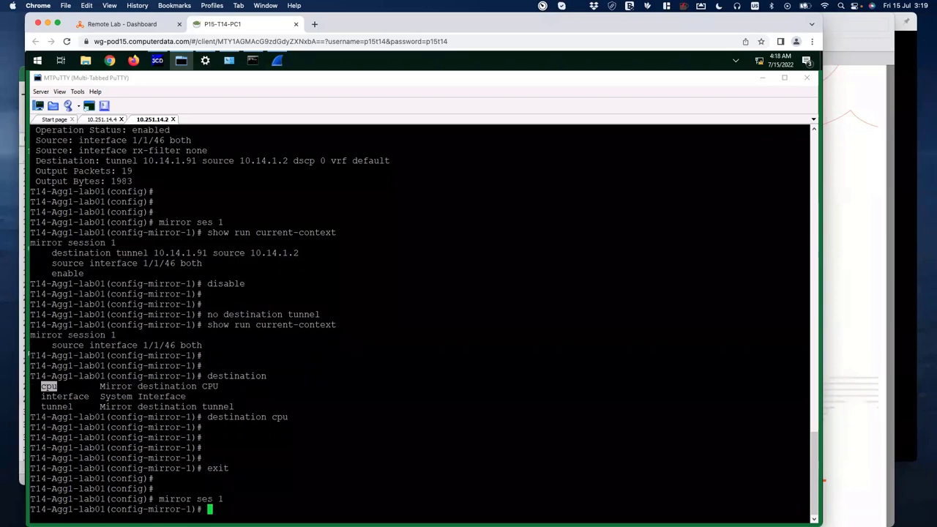
text(enable)
key(Return)
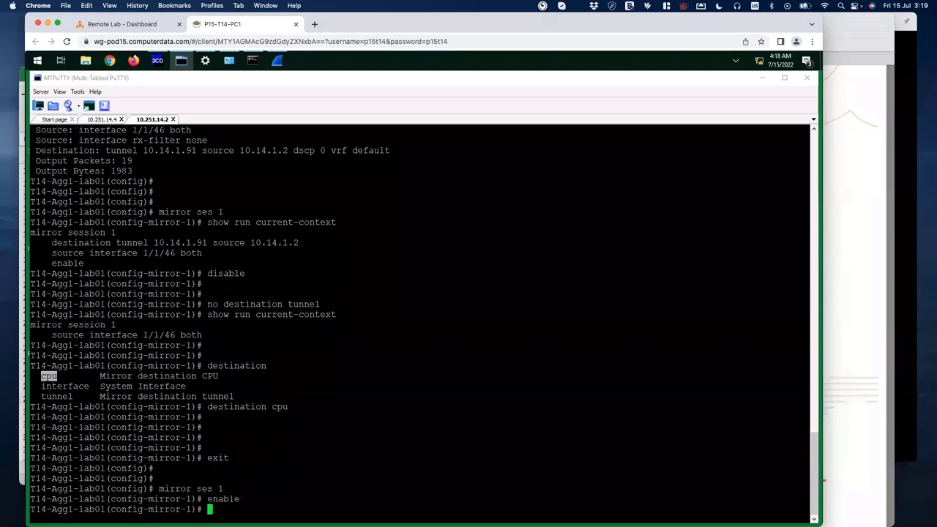
text(show run current-context)
key(Return)
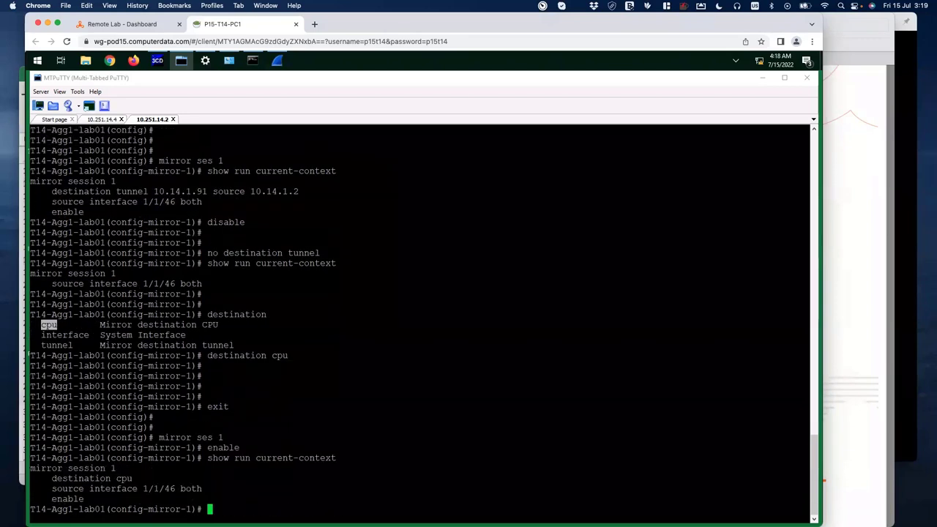
- Check 'show mirror 1' status, noting the 1050 output bytes
text(exit)
key(Return)
text(s)
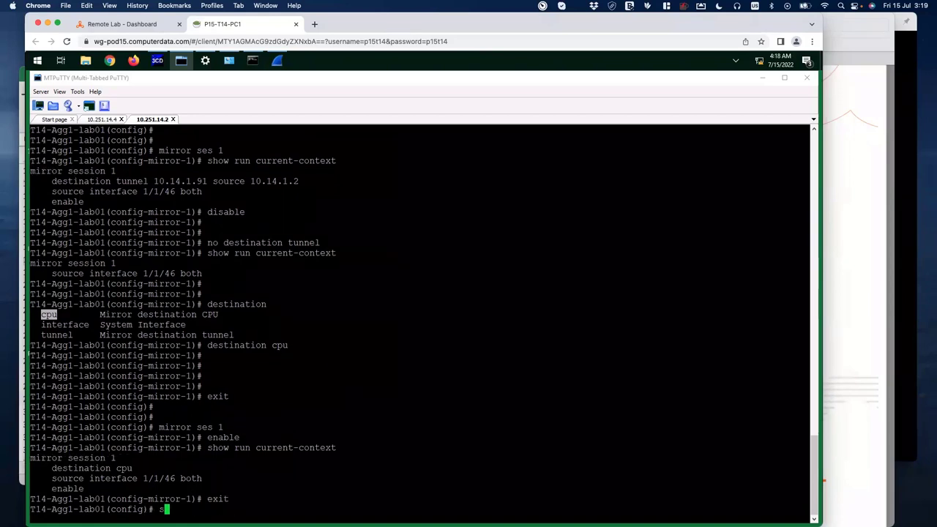
text(how run)
key(BackSpace)
key(BackSpace)
key(BackSpace)
key(BackSpace)
text(mir 1)
key(Return)
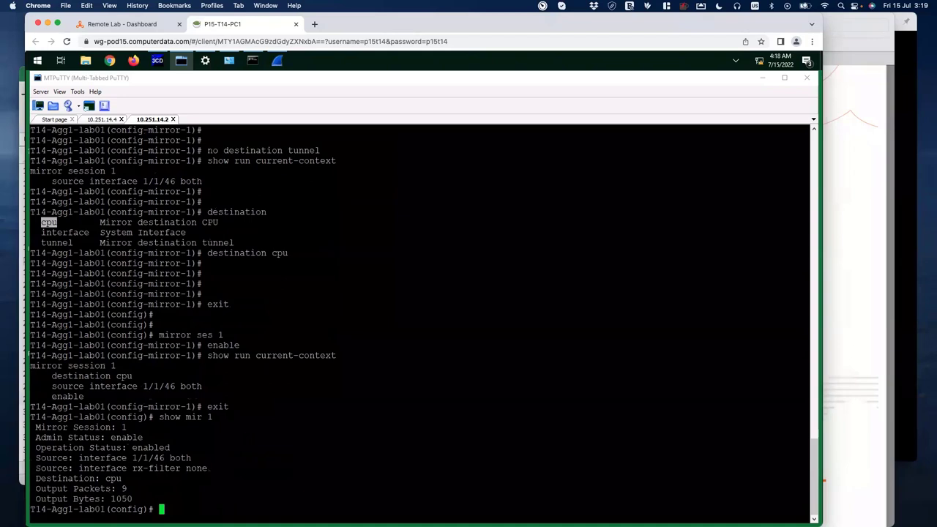
drag(132, 499, 69, 499)
click(315, 487)
- Leave config mode and run 'diag utilities tshark' on the CPU-mirrored traffic, then stop it
key(Return)
key(Return)
key(Return)
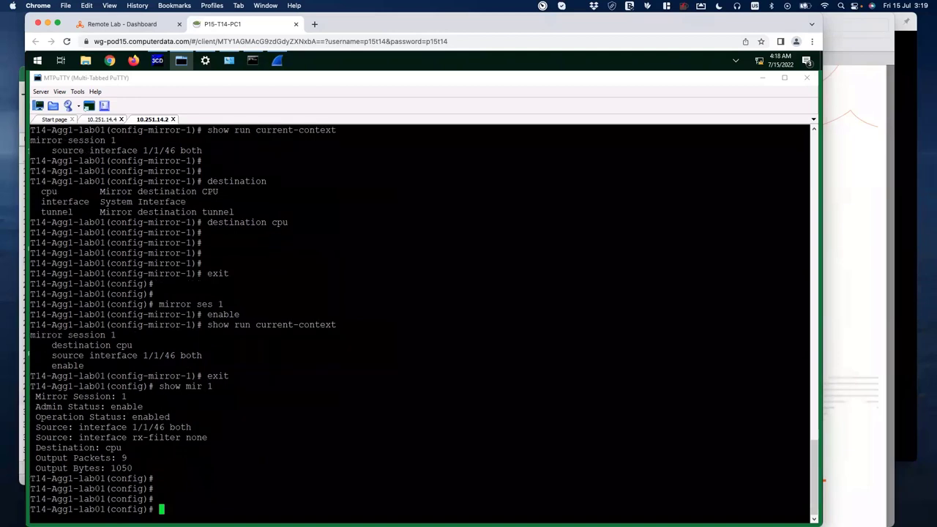
text(exit)
key(Return)
text(diagnostics)
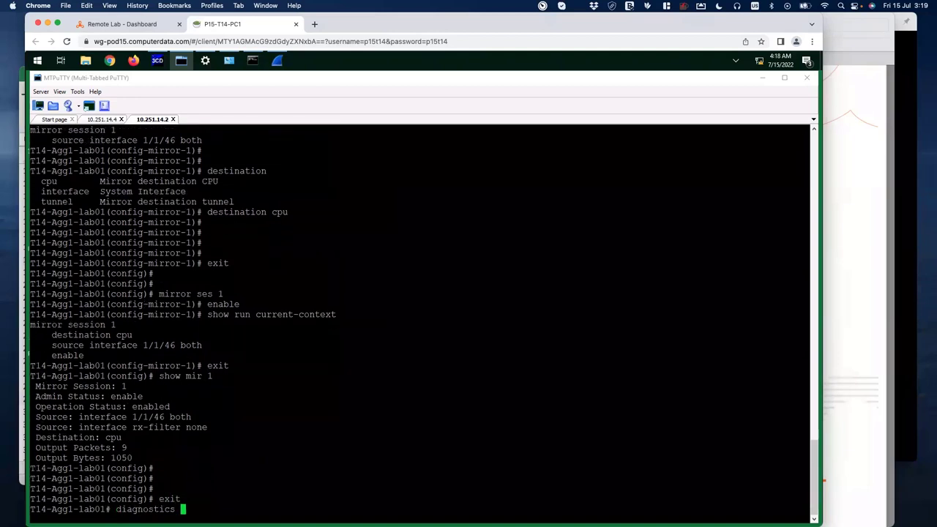
key(Return)
text(diag)
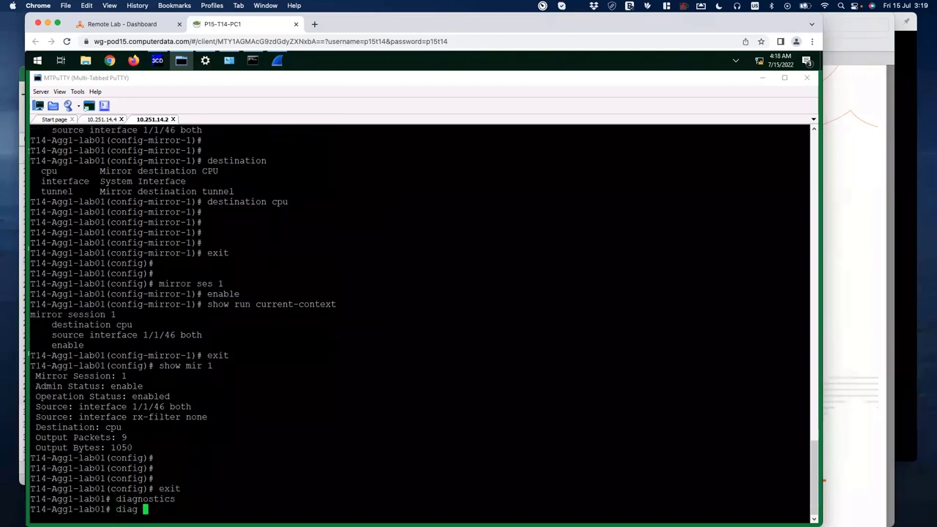
text( utilities tsj)
key(BackSpace)
text(hark)
key(Return)
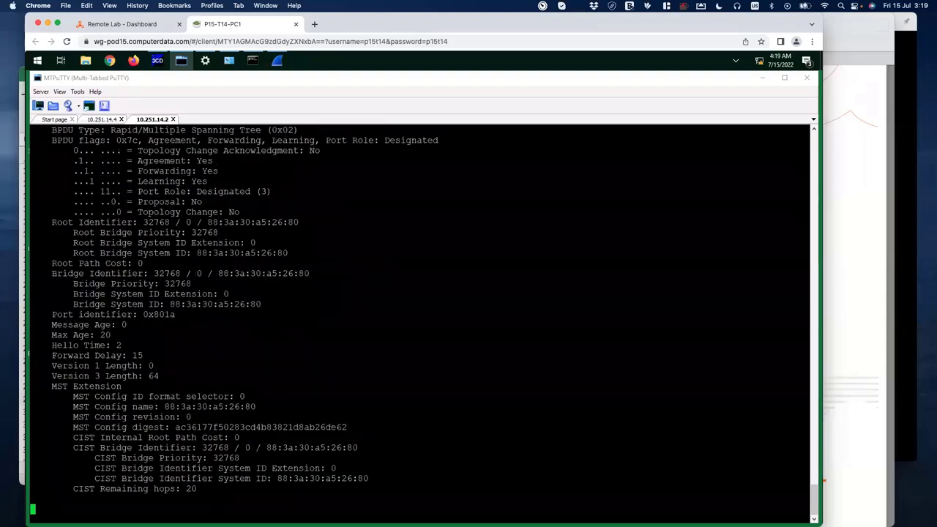
key(ctrl+c)
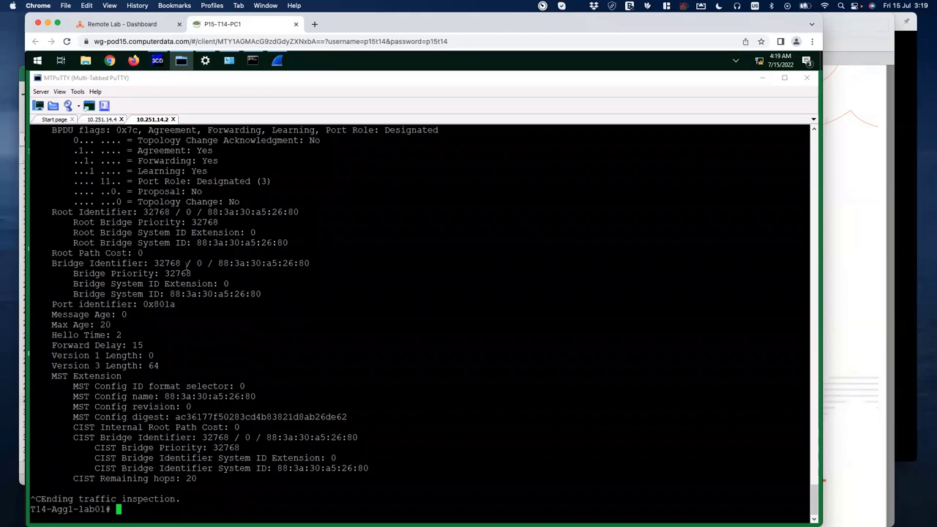
- Review the captured Ethernet, LLC and Spanning Tree BPDU details in the output
scroll(187, 265, up, 13)
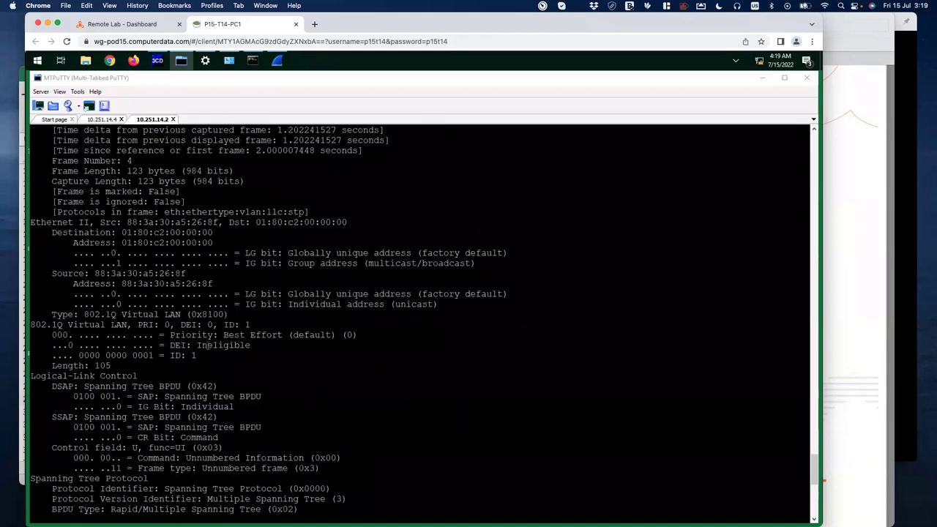
drag(31, 222, 232, 427)
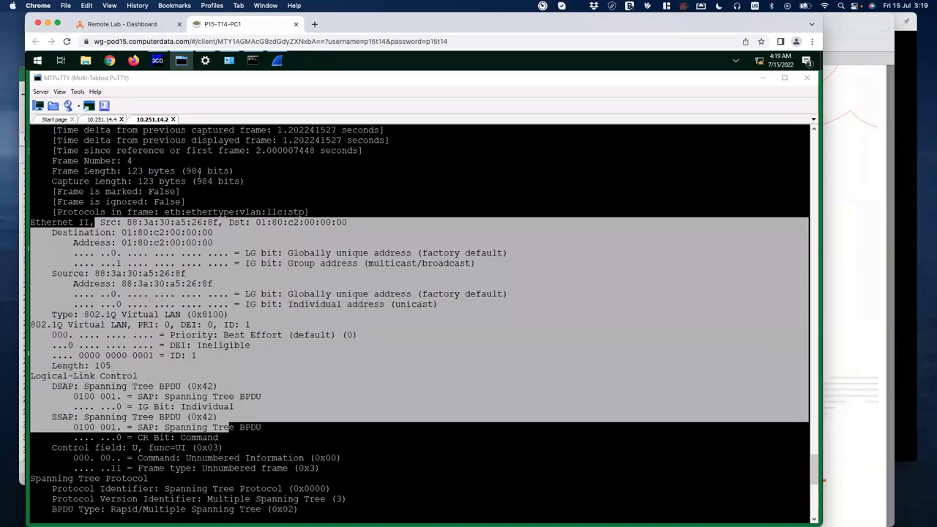
click(139, 232)
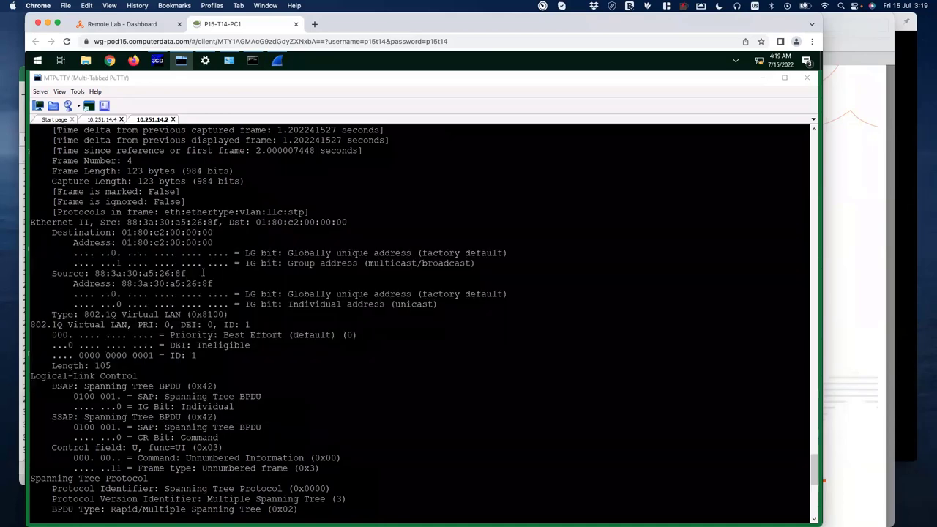
drag(89, 478, 116, 478)
scroll(279, 351, up, 15)
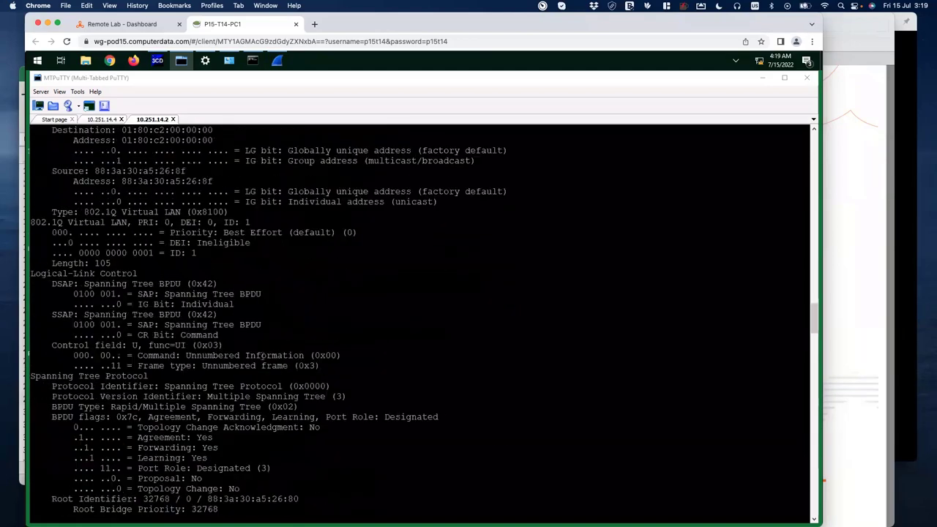
key(ctrl+c)
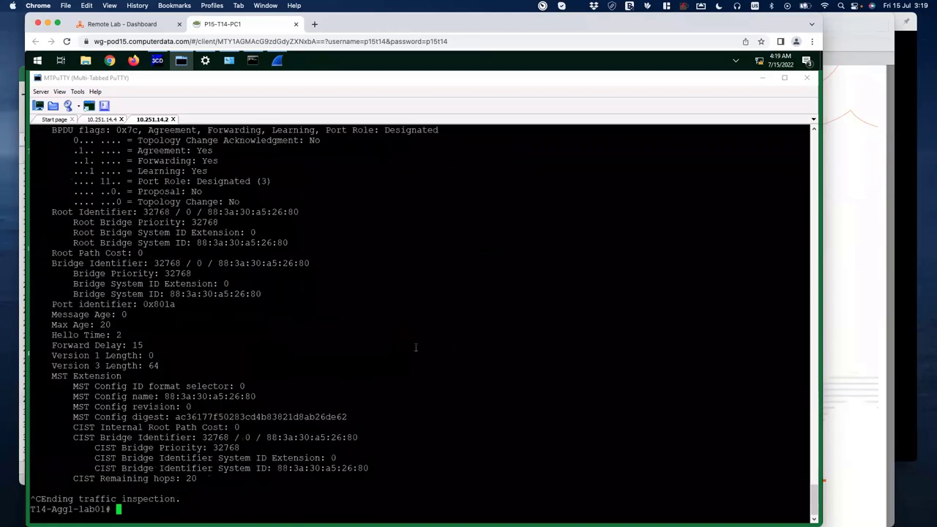
- Capture CPU-mirrored traffic to file with 'diag utilities tshark file', then stop it with Ctrl-C
key(Return)
key(Return)
key(Return)
text(diag utilities tshark )
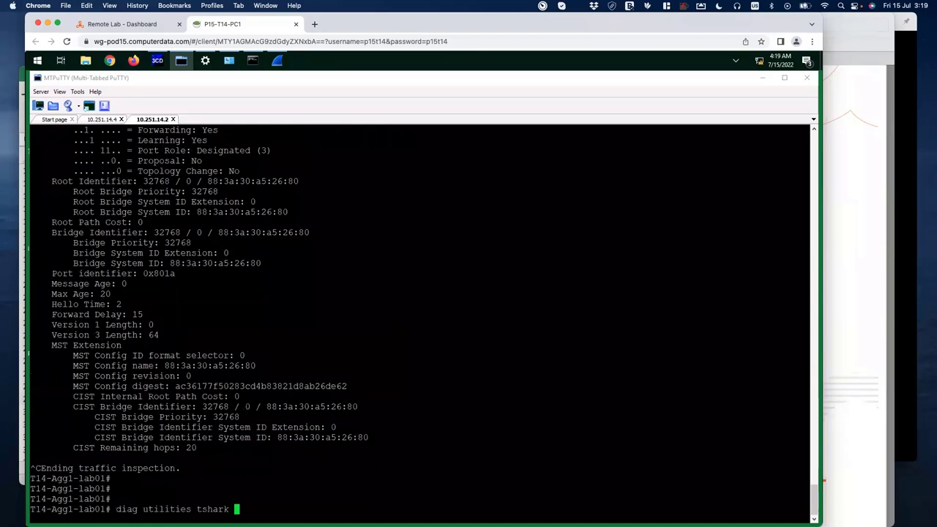
text(file)
key(Return)
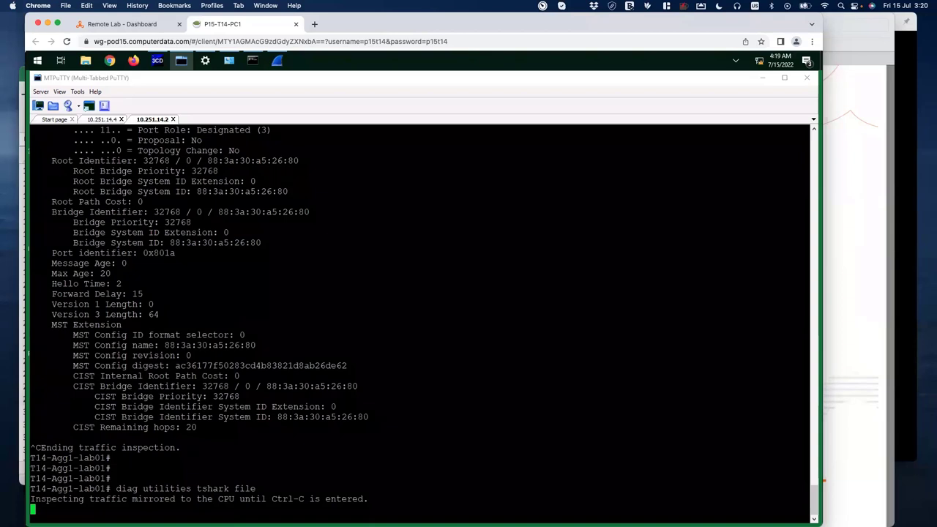
key(ctrl+c)
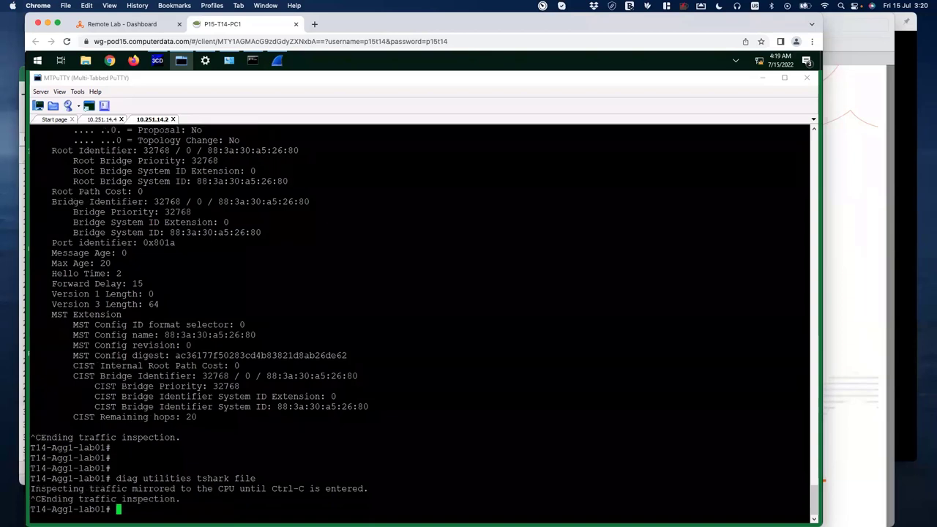
key(Return)
key(Return)
- Copy the tshark pcap as demo01.pcap to TFTP server 10.251.14.2 via vrf mgmt
text(copy )
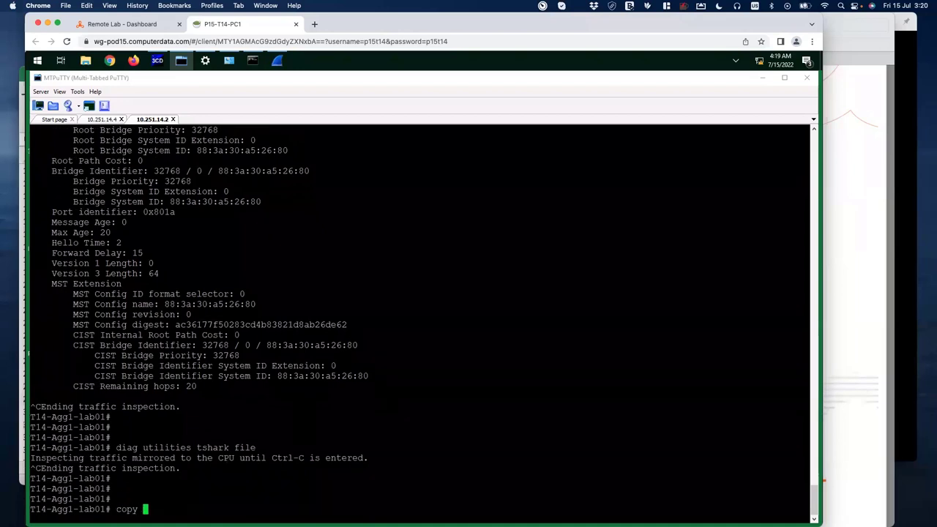
text(tshark-pcap tf)
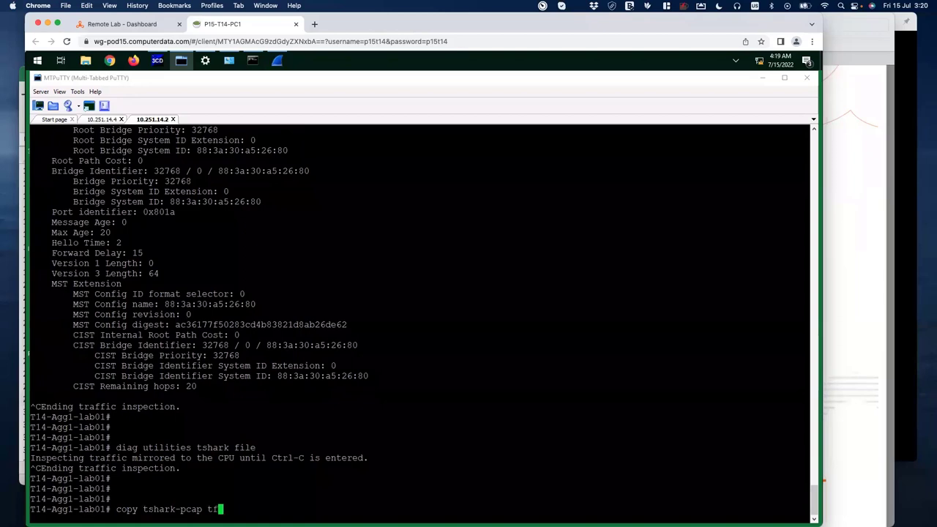
text(tp://10.251.14.)
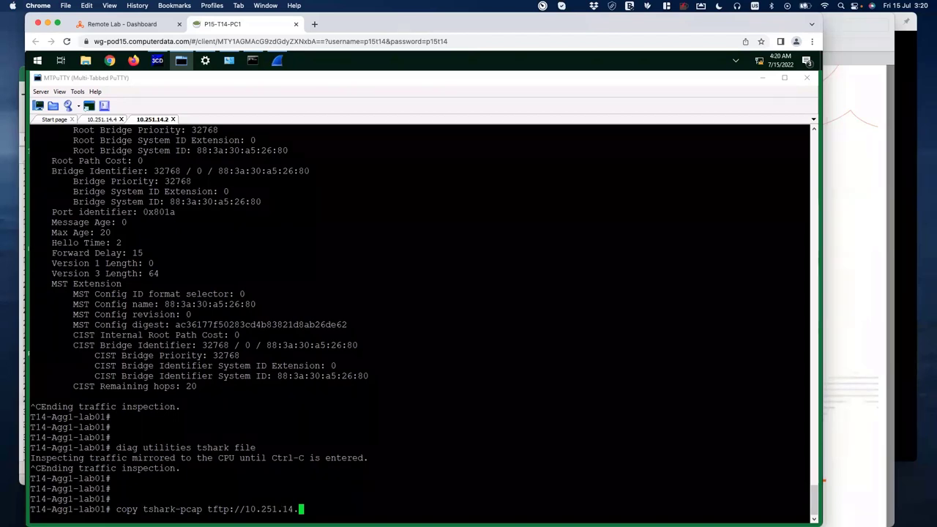
text(2/demo01.pcap)
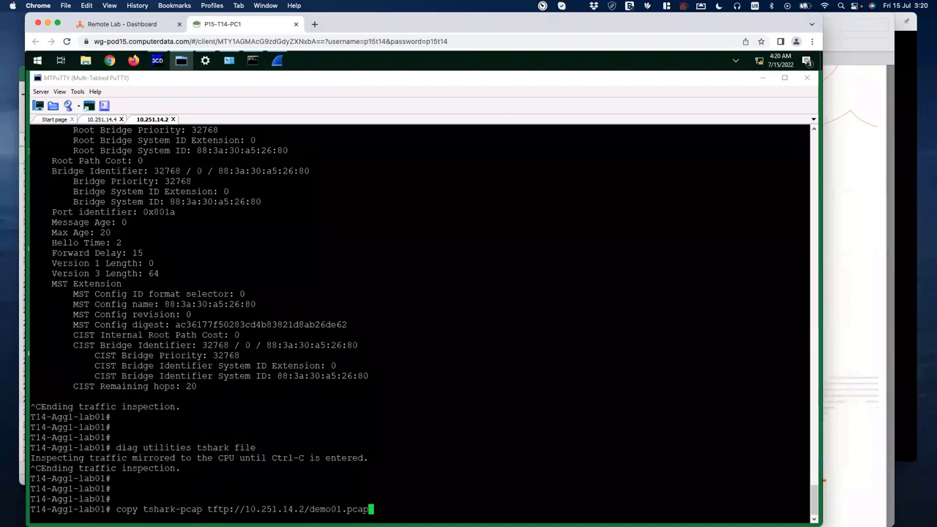
text( vrf mgmt)
key(Return)
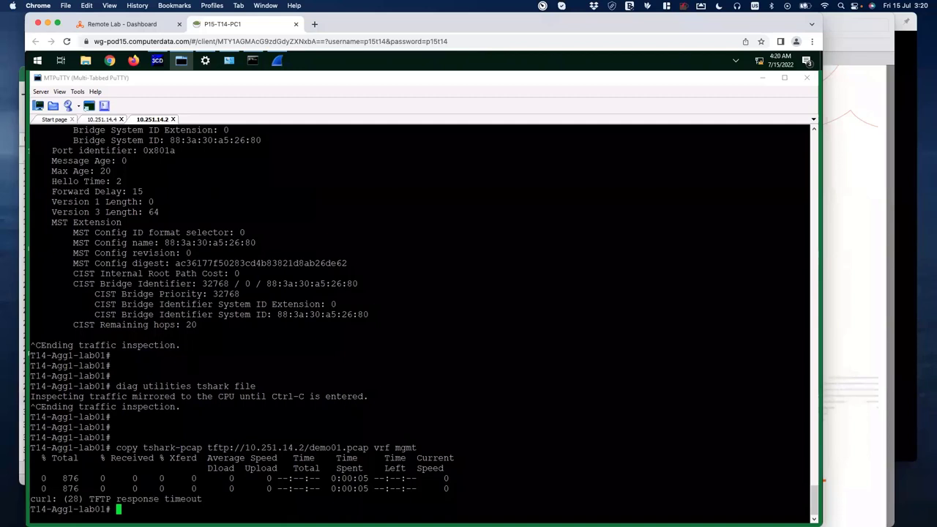
- Rerun the copy with the TFTP server address corrected to 10.251.14.91
key(Up)
key(Left)
key(Left)
key(Left)
key(Left)
key(Left)
key(Left)
key(Left)
key(Left)
key(Left)
key(Left)
key(Left)
key(Left)
key(Left)
key(Left)
key(Left)
key(Left)
key(Left)
key(Left)
key(Left)
key(Left)
key(Left)
key(Left)
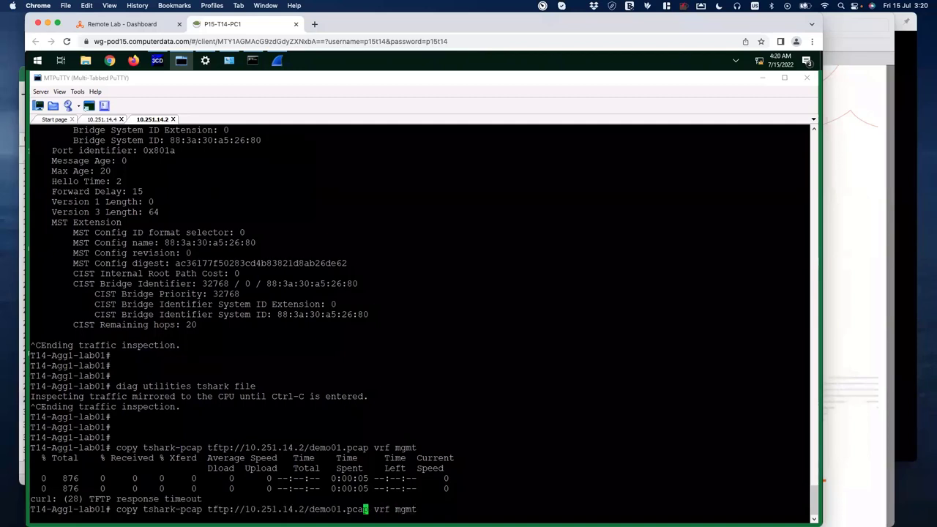
text(91)
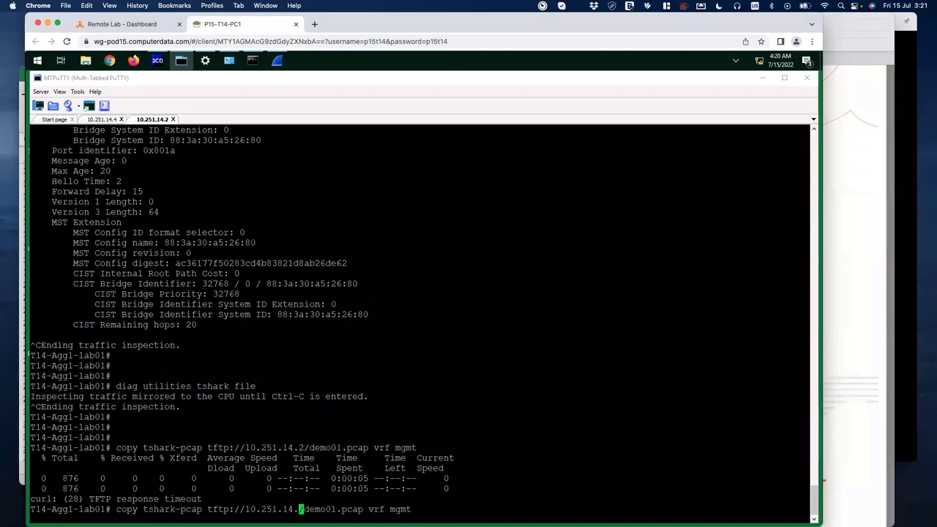
key(Delete)
key(Return)
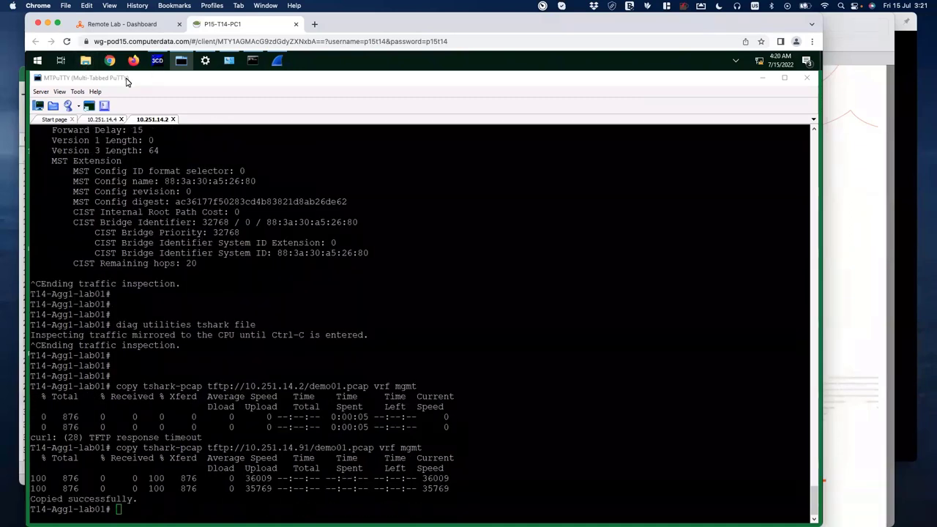
click(85, 60)
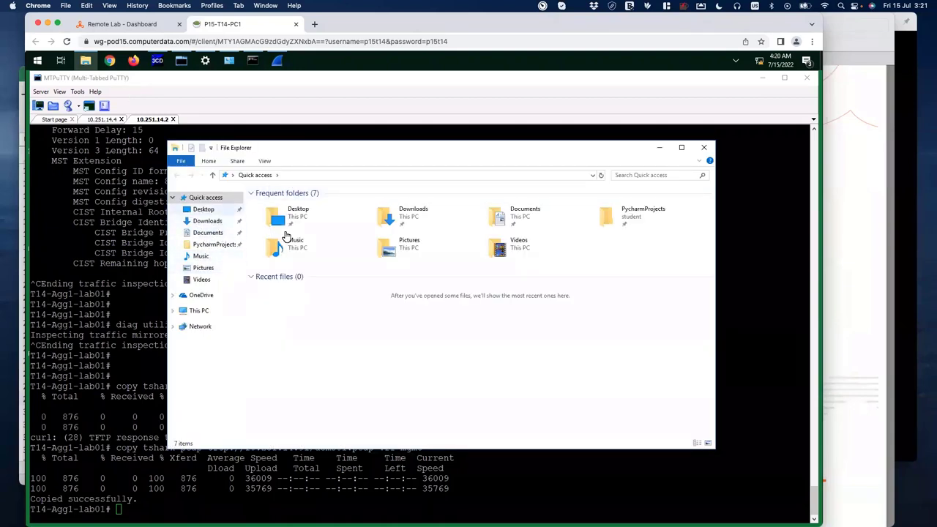
- Open demo01.pcap from Desktop\TFTProot in Wireshark
double_click(287, 224)
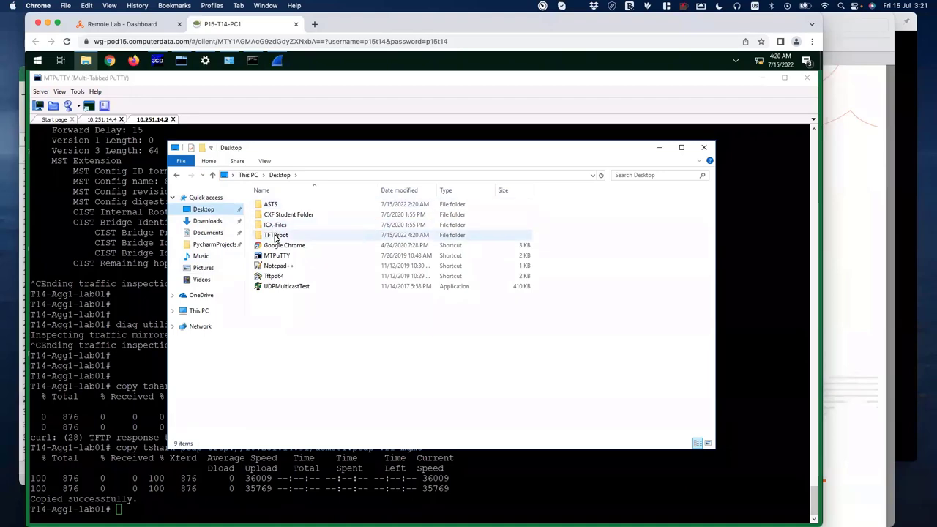
double_click(276, 236)
scroll(368, 268, down, 15)
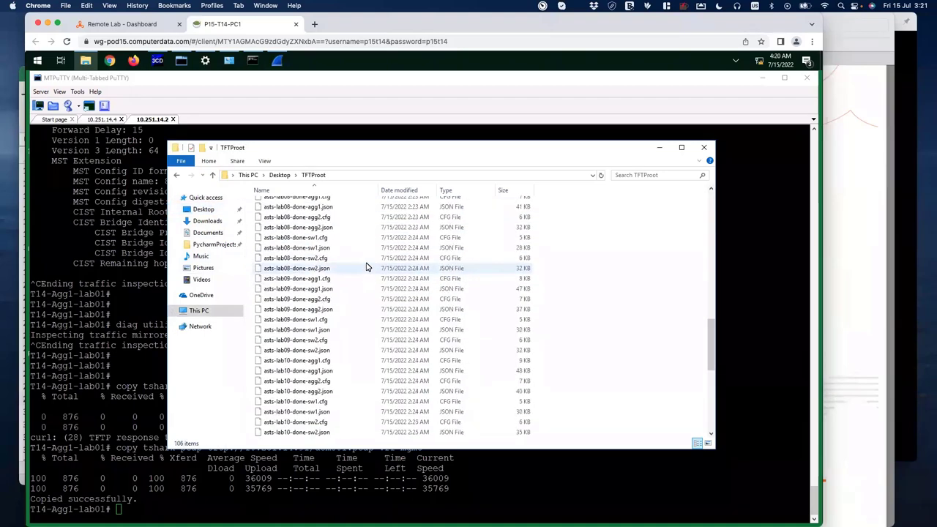
scroll(360, 278, down, 8)
click(277, 433)
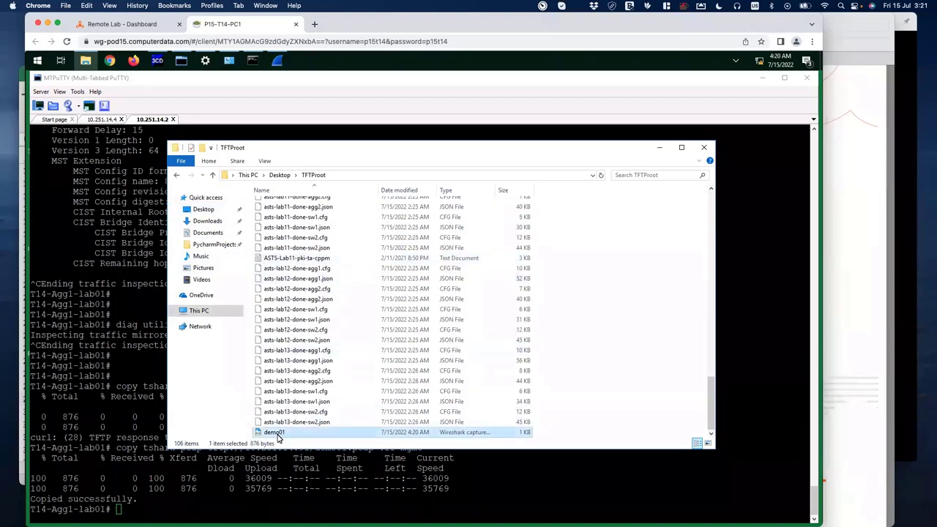
double_click(276, 433)
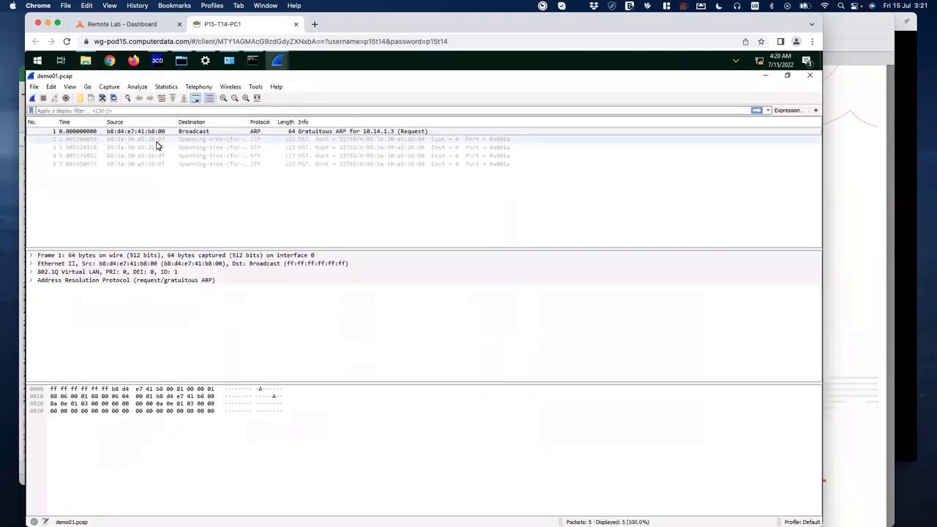
- Step through the five demo01 packets at a larger font, examining frames 3–5, then return to the slides
key(Down)
key(Down)
key(Down)
key(Down)
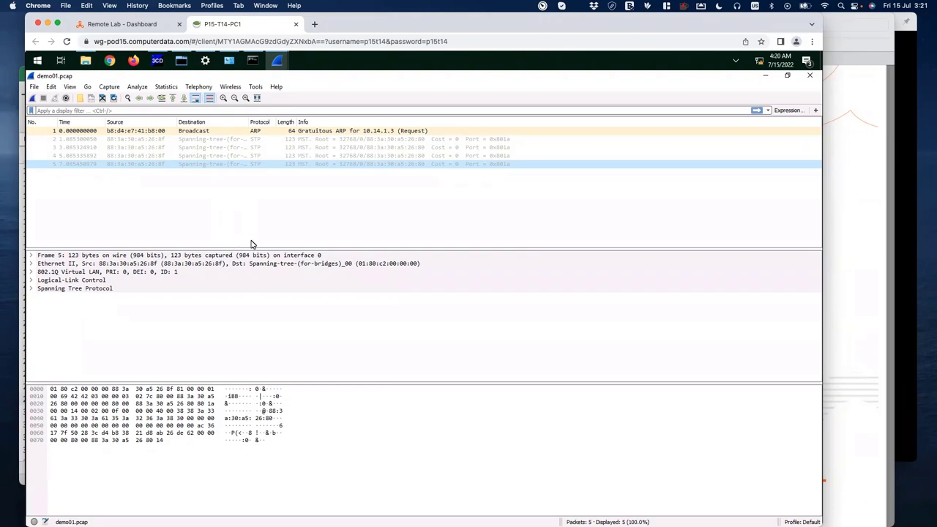
key(ctrl+plus)
key(ctrl+plus)
key(ctrl+plus)
key(ctrl+plus)
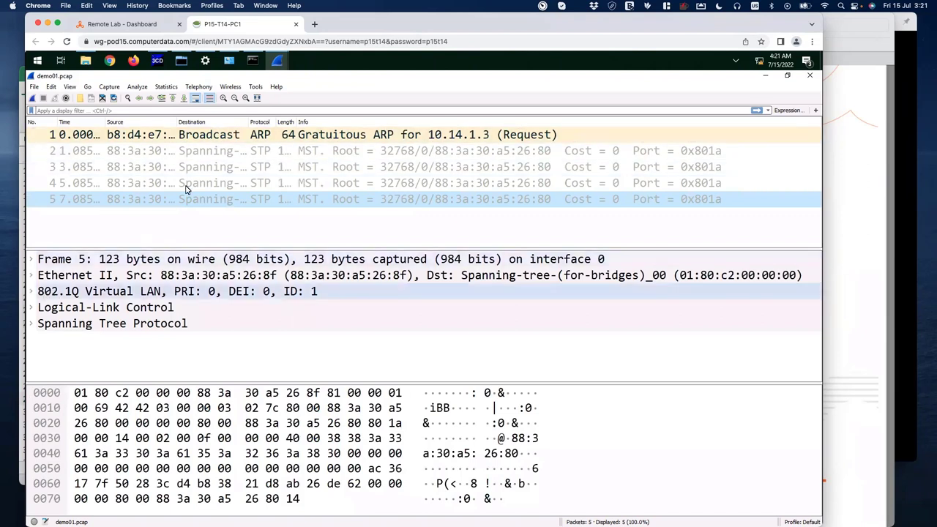
click(237, 167)
click(223, 183)
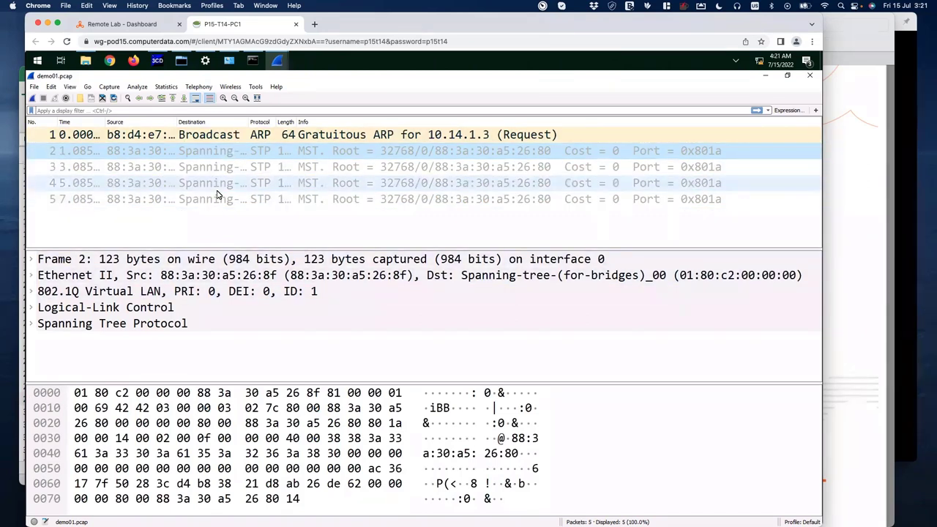
click(222, 202)
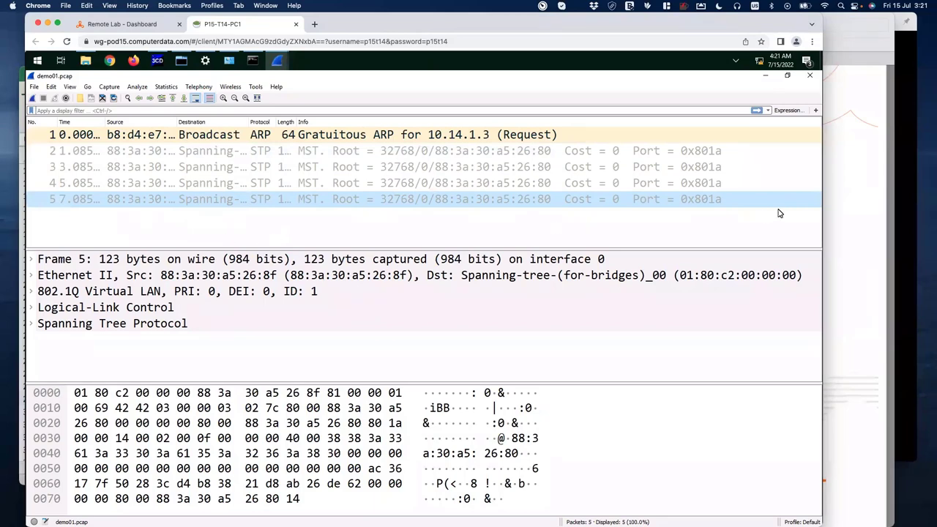
click(846, 194)
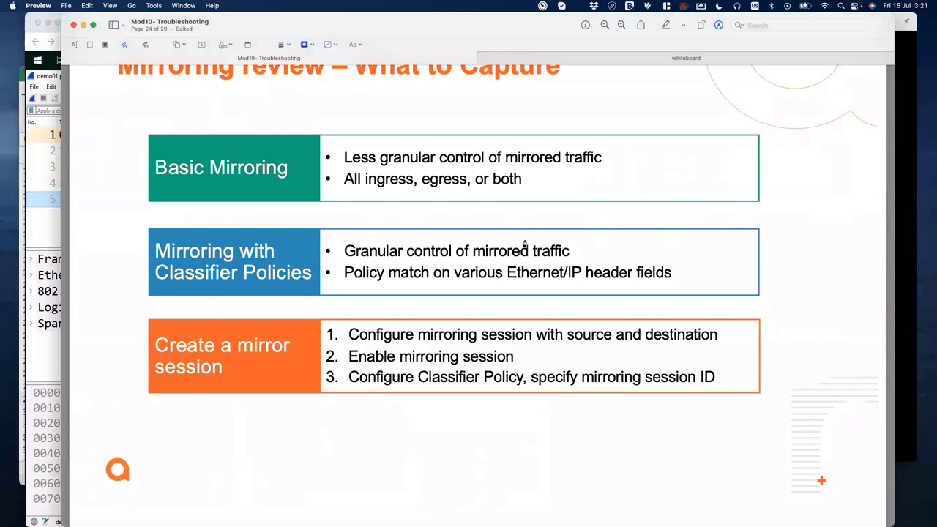
- On page 26, draw a blue ellipse around the "CPU (save a file)" heading
scroll(524, 244, down, 2)
scroll(525, 244, up, 10)
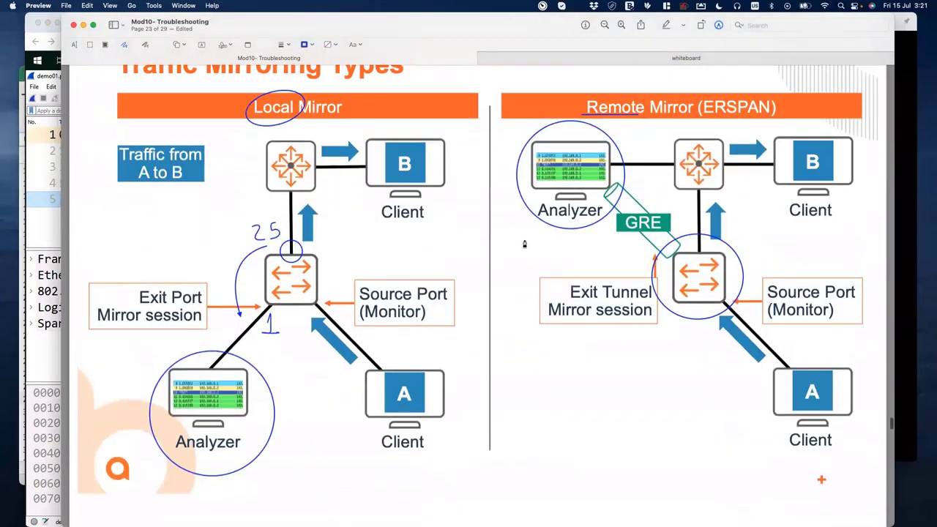
scroll(524, 244, down, 4)
scroll(524, 244, down, 20)
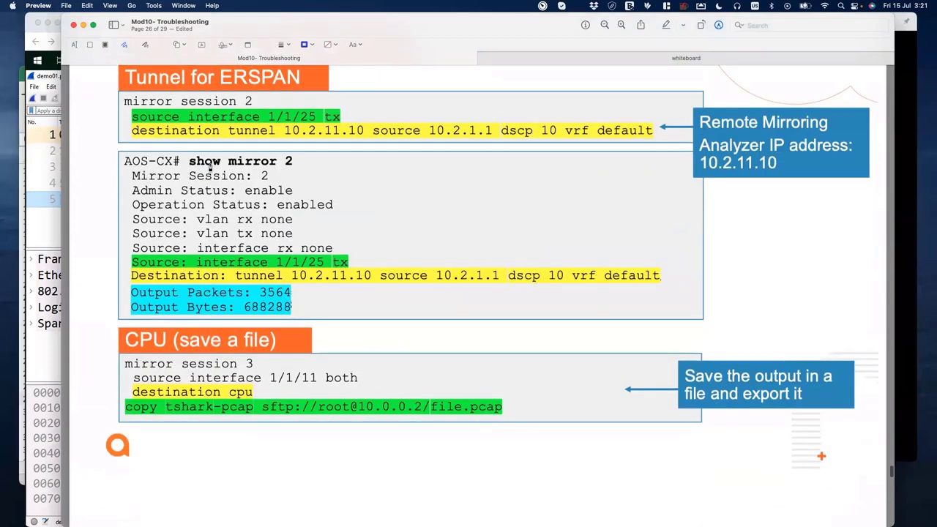
mouse_move(159, 320)
mouse_down()
mouse_move(114, 336)
mouse_move(170, 324)
mouse_up()
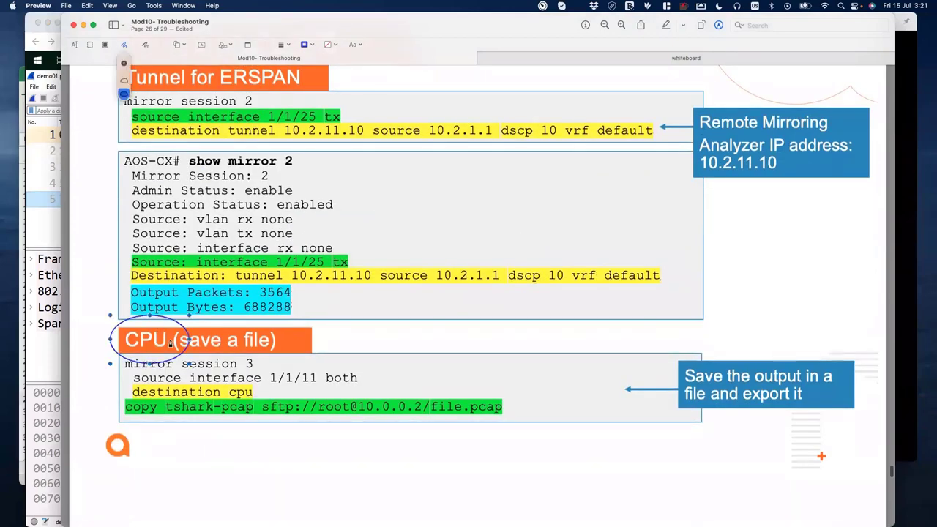
click(386, 374)
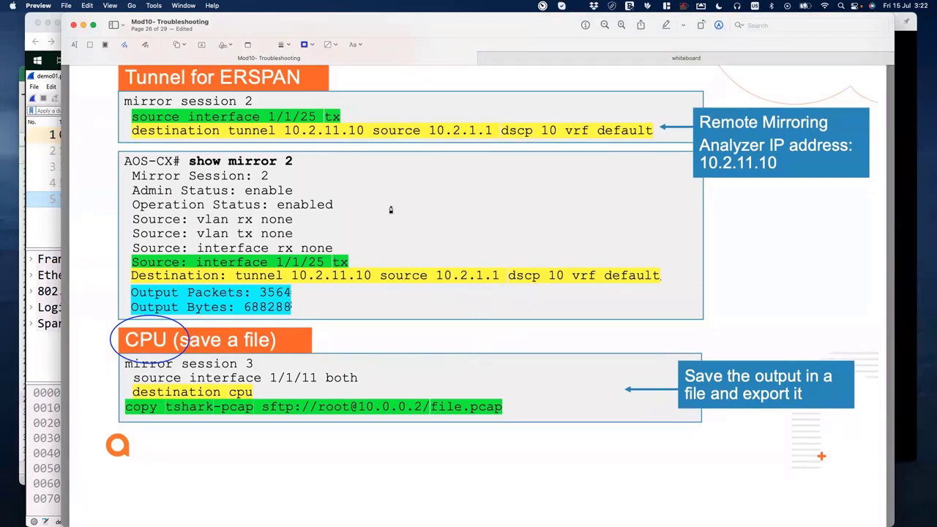
- Underline "tunnel" and the destination address 10.2.11.10
drag(286, 138, 371, 137)
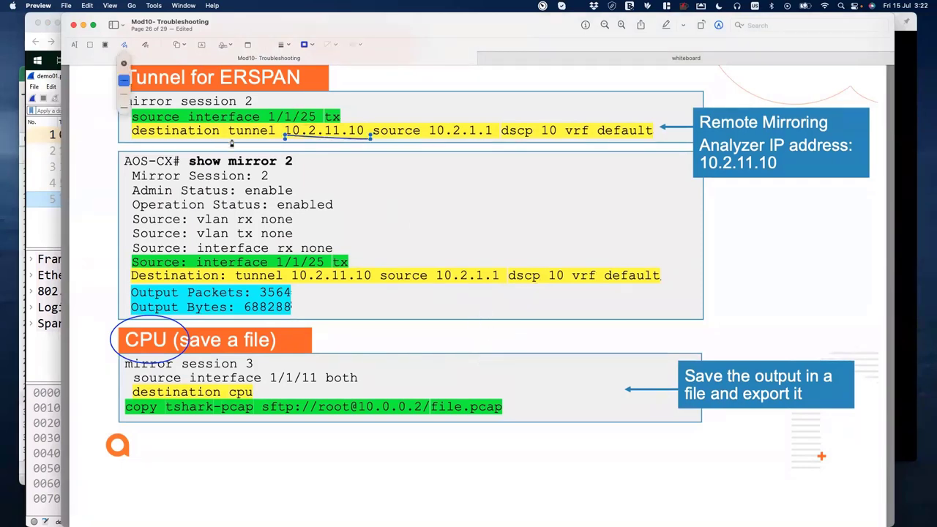
drag(230, 139, 278, 137)
click(205, 128)
drag(196, 126, 262, 124)
- Review STP frames 2 through 5 in the Wireshark capture, then return to the Agg1 terminal
click(41, 230)
click(208, 151)
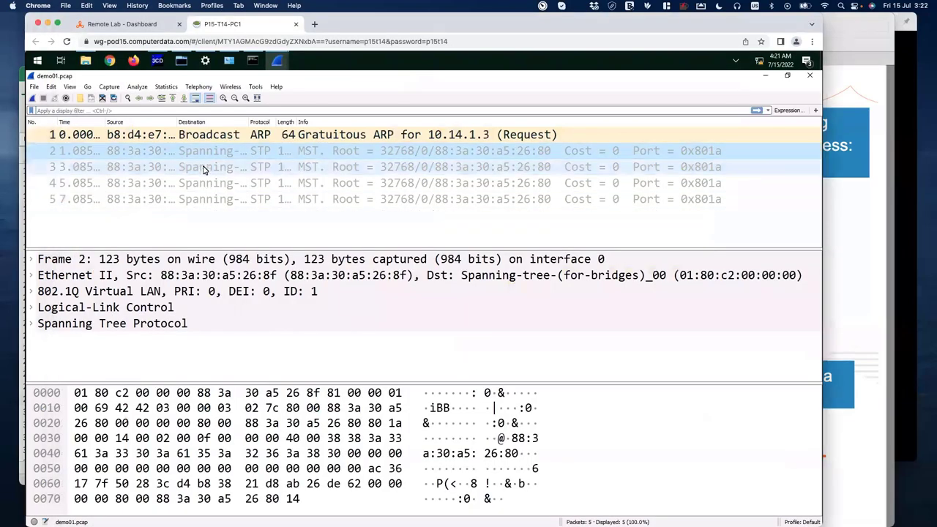
click(206, 170)
click(222, 182)
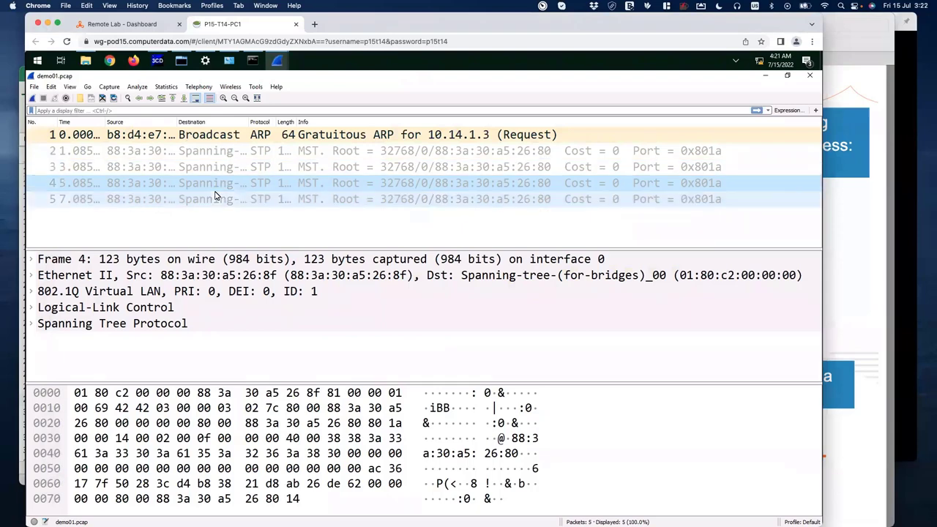
click(216, 197)
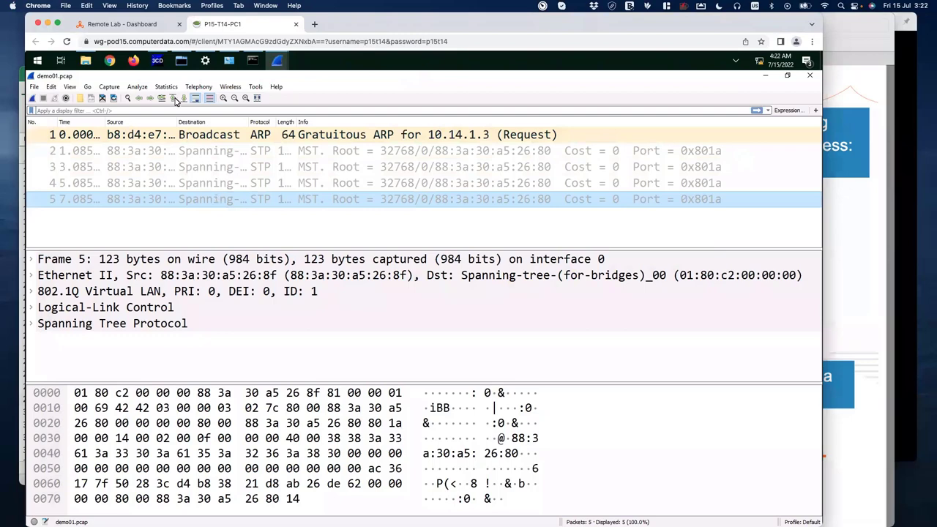
click(181, 60)
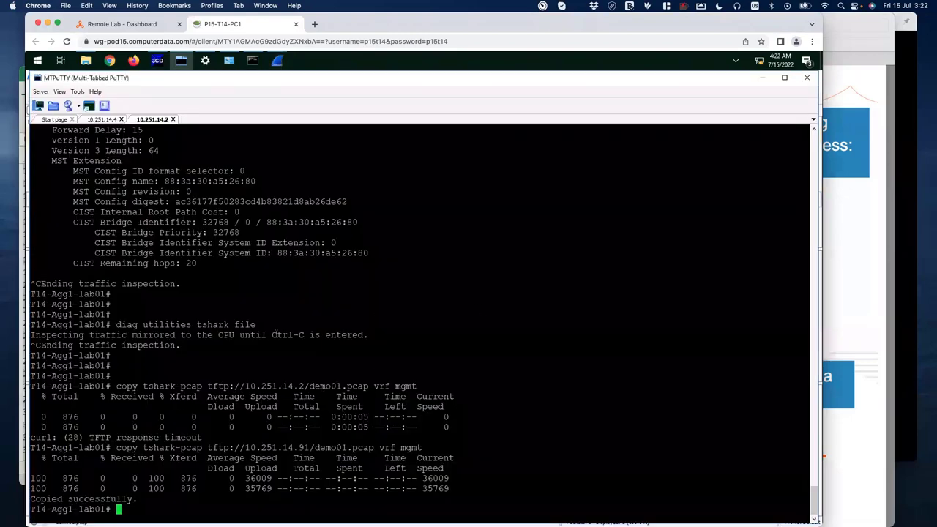
drag(256, 325, 112, 325)
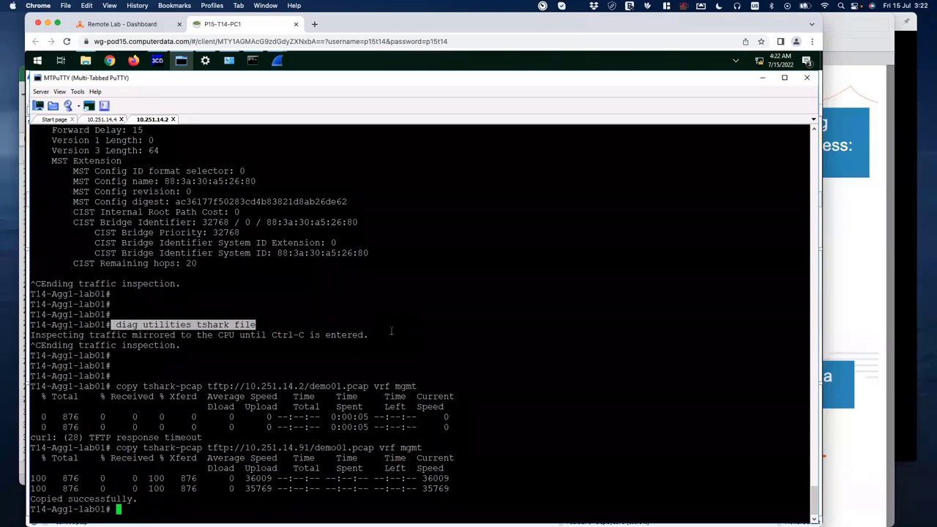
click(451, 326)
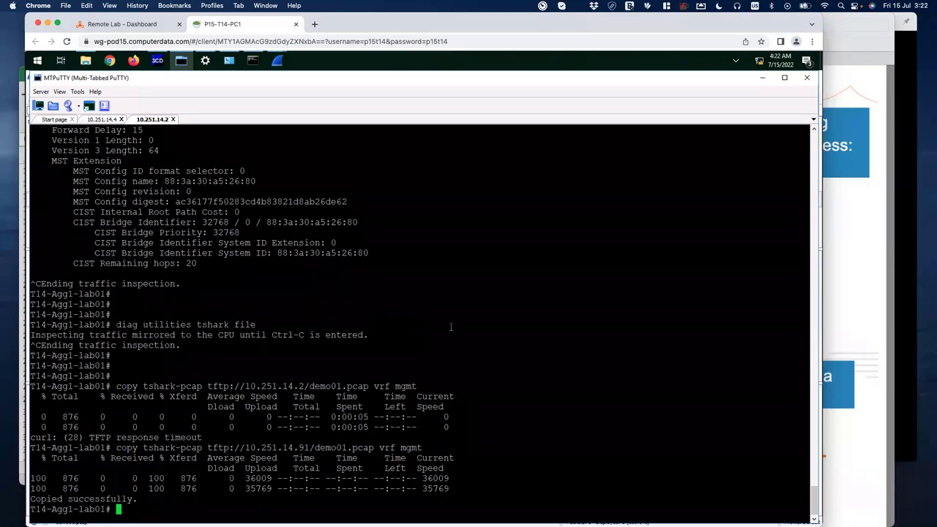
key(Return)
key(Return)
key(Return)
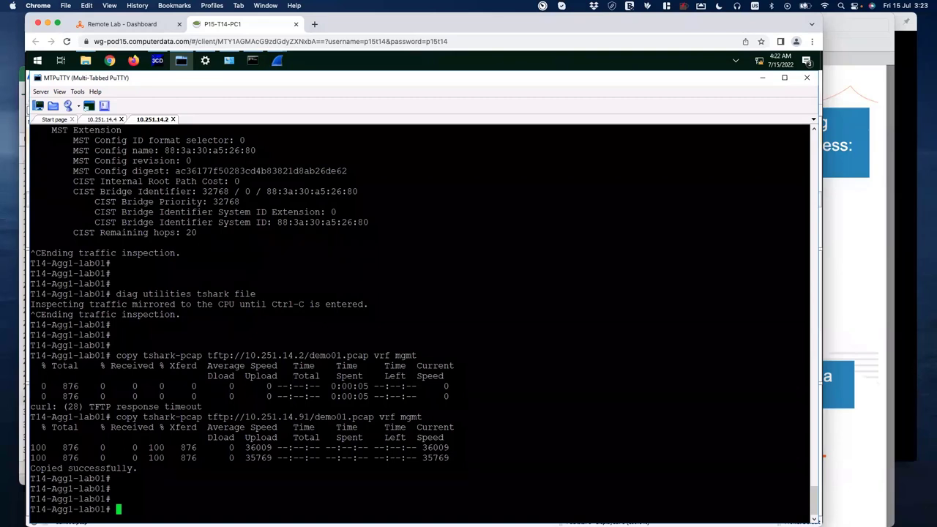
- Enter mirror session 1 in config mode and show its current configuration, marking the destination cpu line
text(conf t)
key(Return)
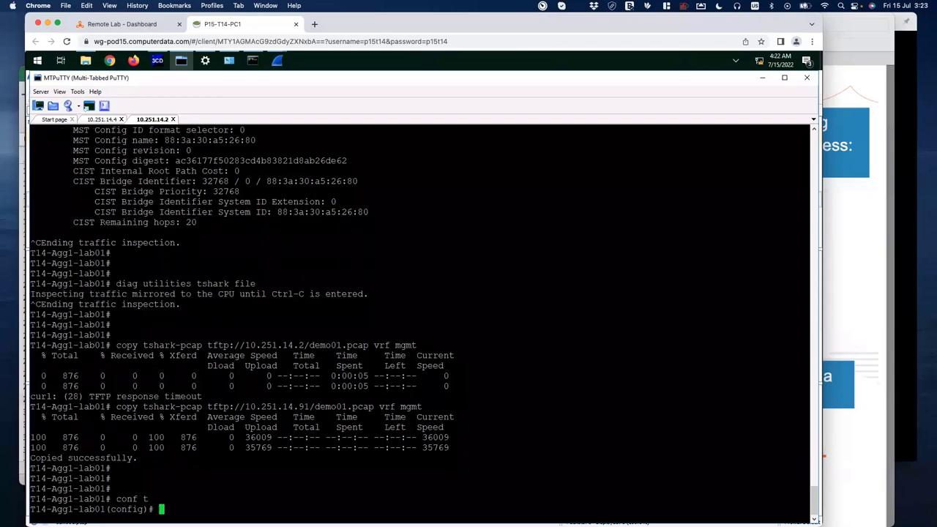
text(sh)
key(BackSpace)
key(BackSpace)
key(BackSpace)
text(mirror ses 1)
key(Return)
text(sh )
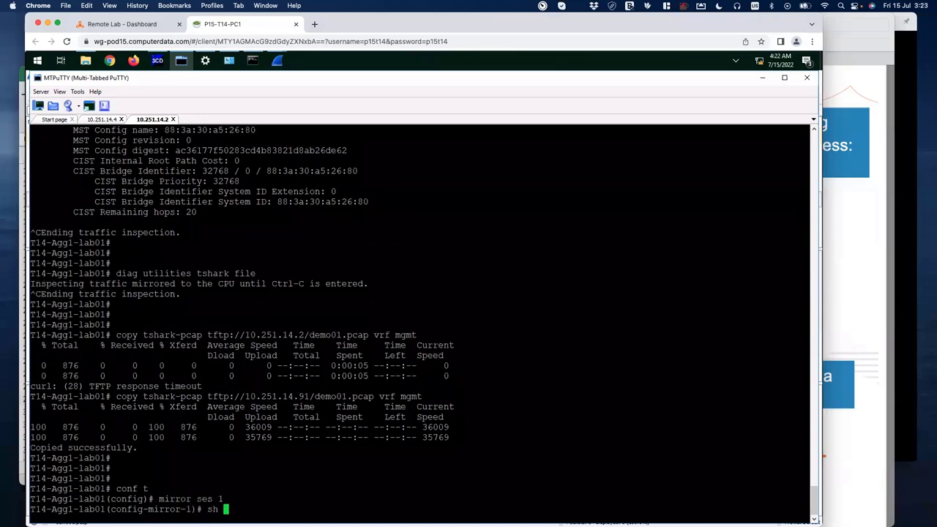
text(run current-context)
key(Return)
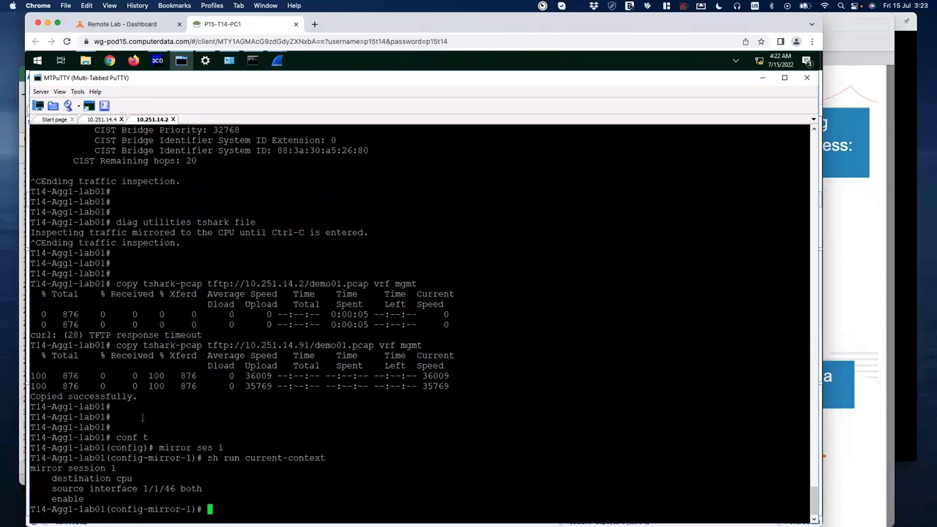
drag(133, 478, 202, 488)
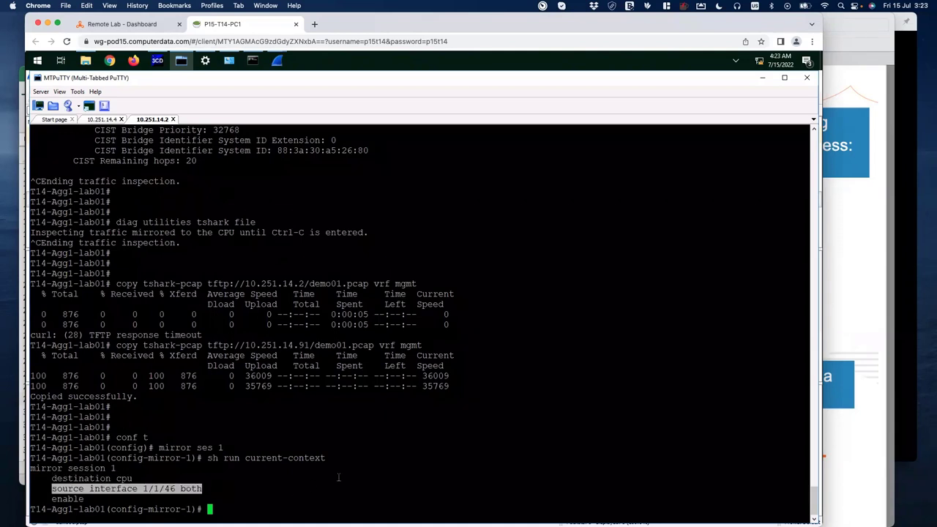
- Disable mirror session 1 and remove interface 1/1/46 as its source
text(disable)
key(Return)
text(n)
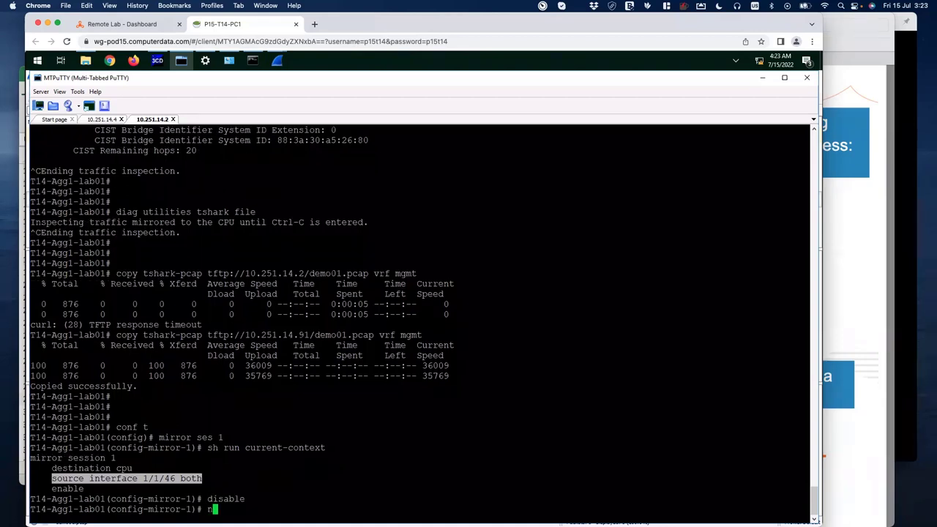
text(o source interface)
key(Return)
key(Up)
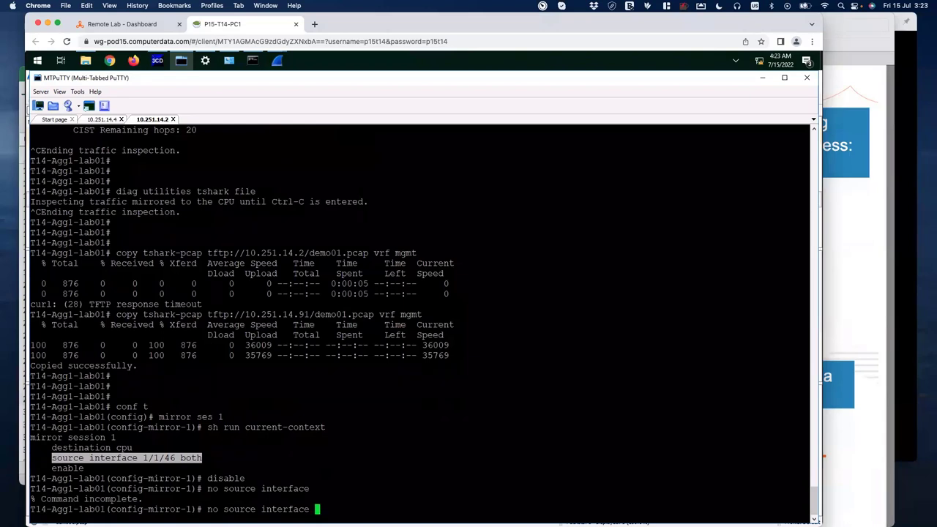
text(1/1/46)
key(Return)
- Verify the trimmed session configuration, re-enable mirror session 1, and exit to config mode
text(show run current-context)
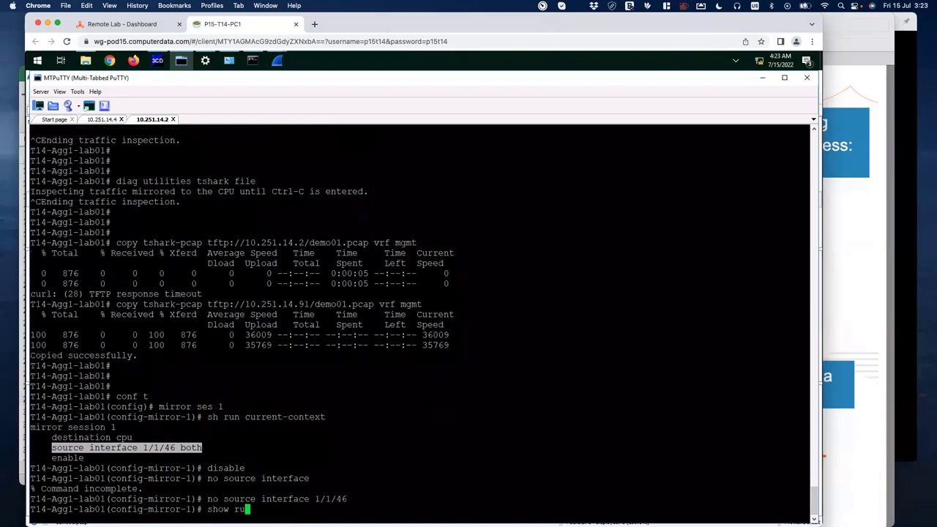
key(Return)
key(Return)
key(Return)
key(Return)
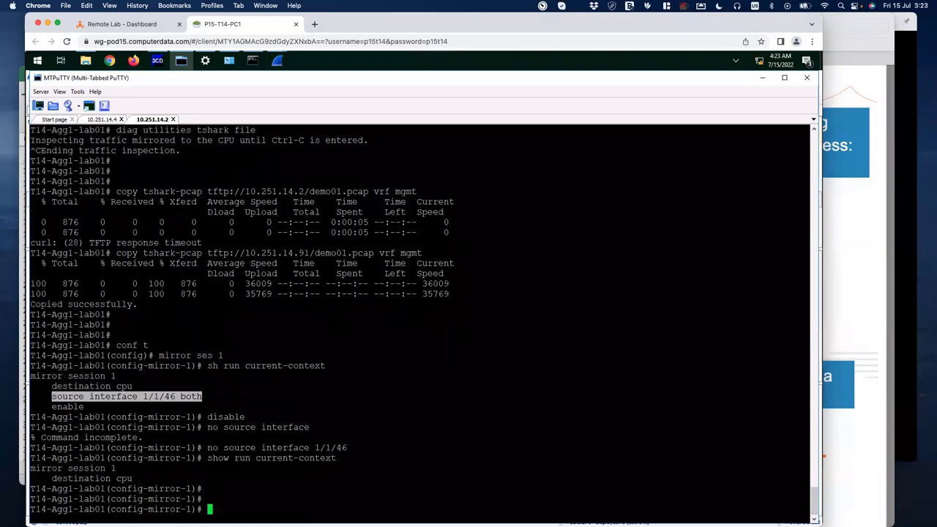
text(enable)
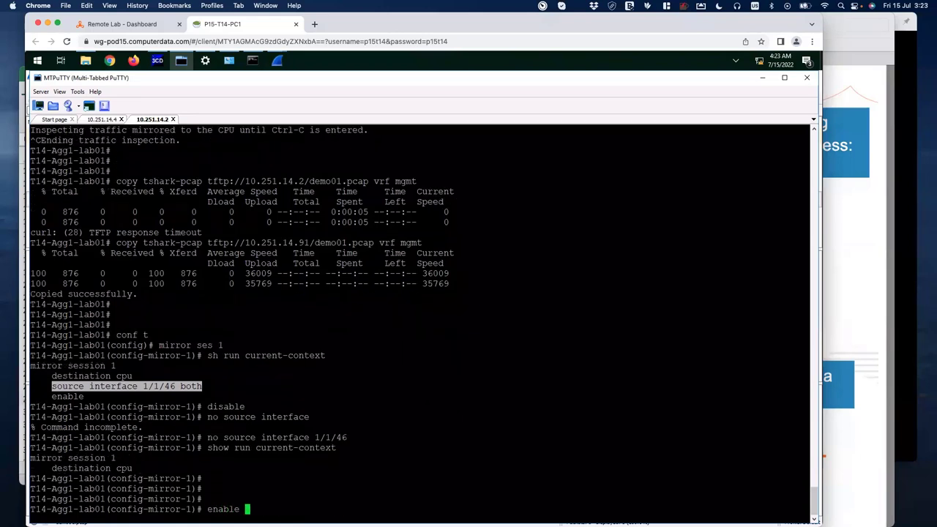
key(Return)
key(Return)
key(Return)
text(exit)
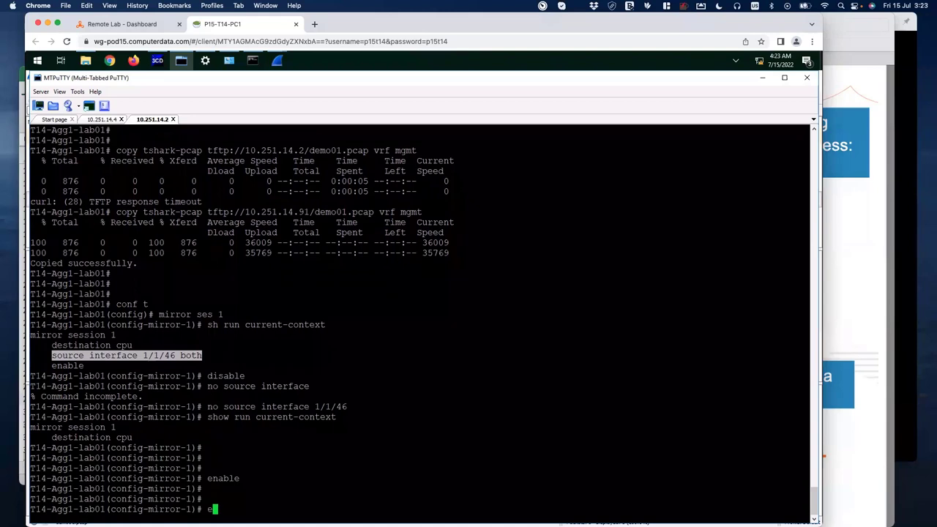
key(Return)
key(Return)
key(Return)
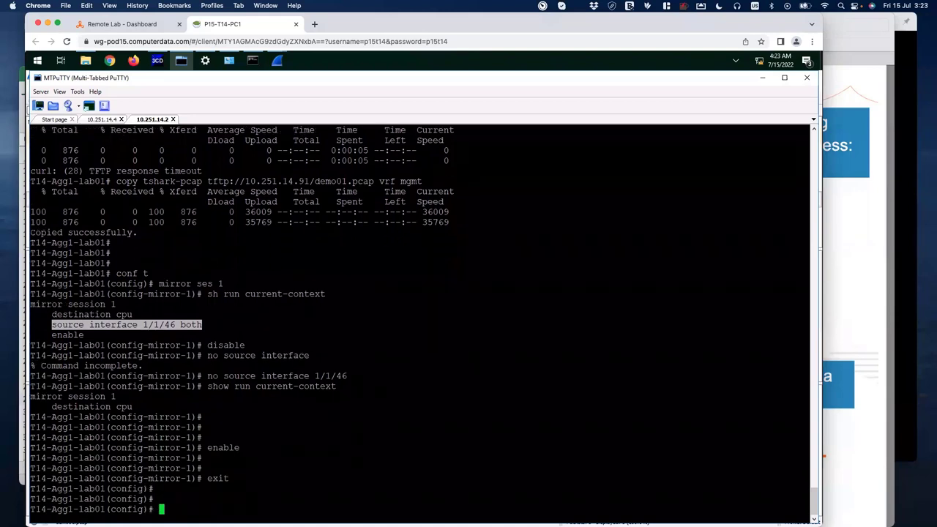
- Create class ip icmp with the rule 'match icmp any any count'
text(class ip icmp)
key(Return)
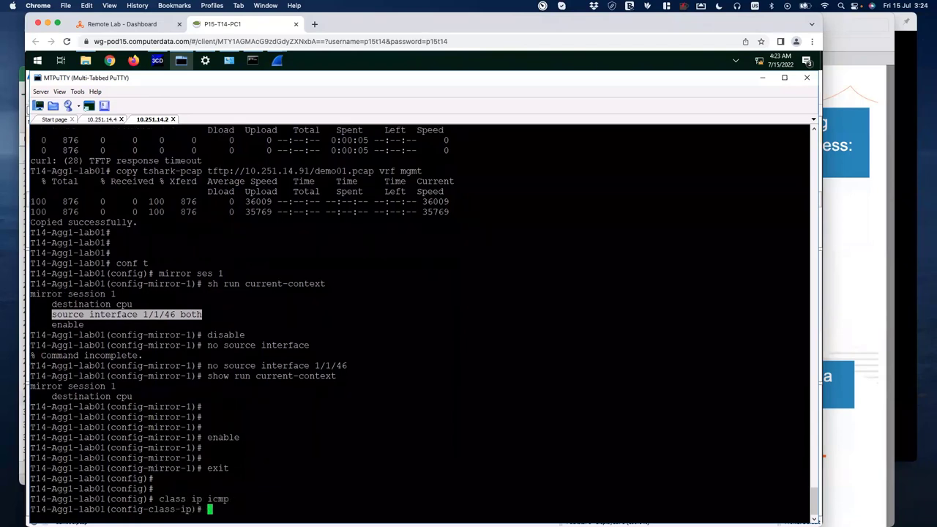
text(match icmp any any count)
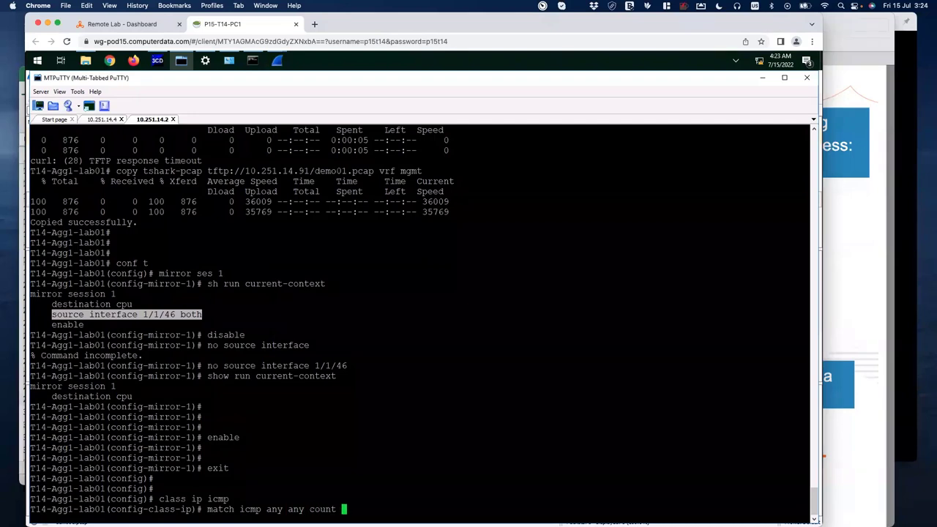
key(Return)
key(Return)
key(Return)
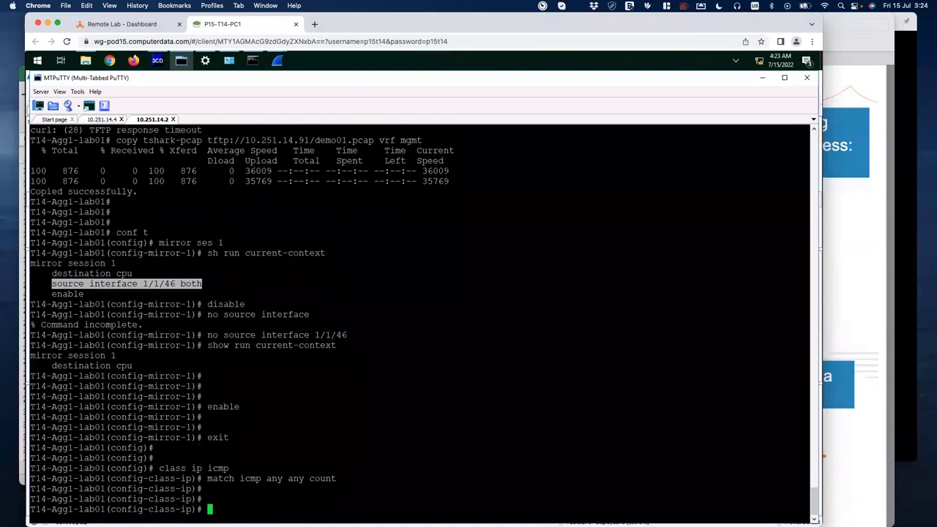
text(exit)
key(Return)
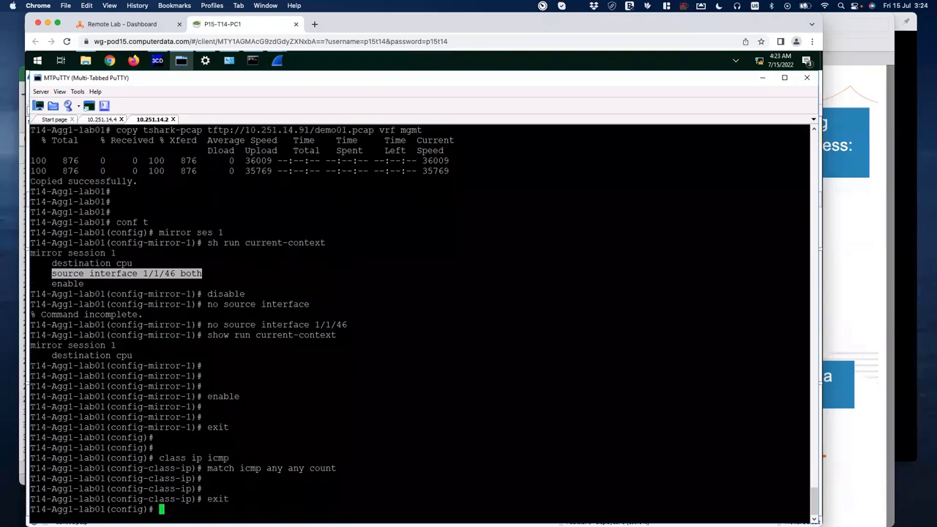
- Create policy mirror with 'class ip icmp action mirror 1'
text(policy mirror)
key(Return)
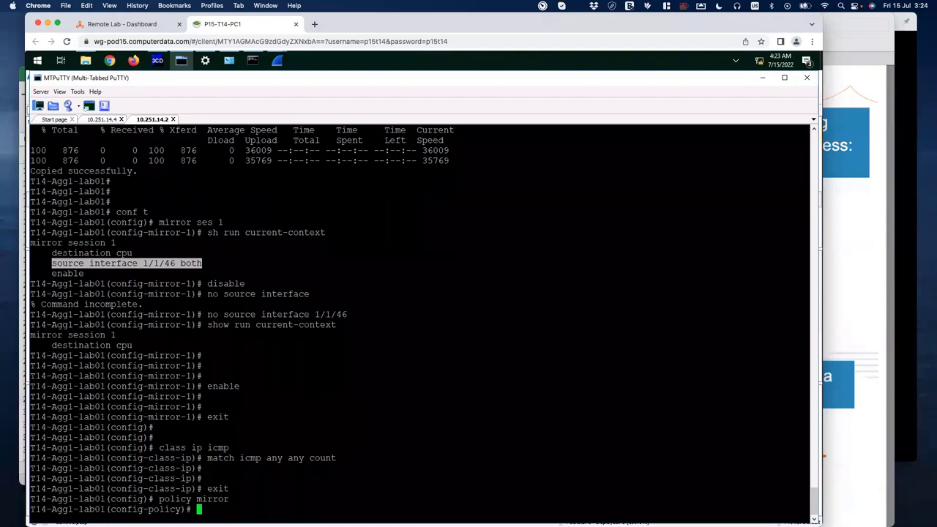
text(class ip icmp action mir)
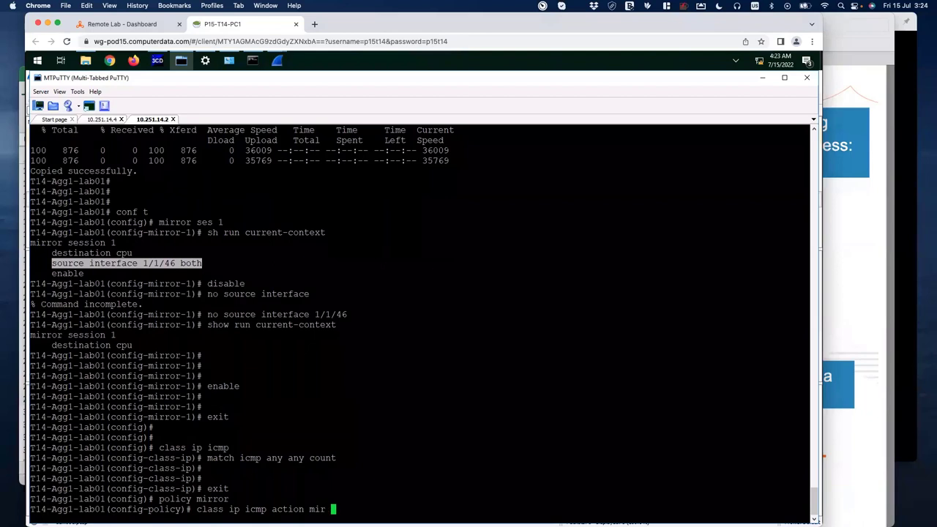
key(BackSpace)
text(ror 1)
key(Return)
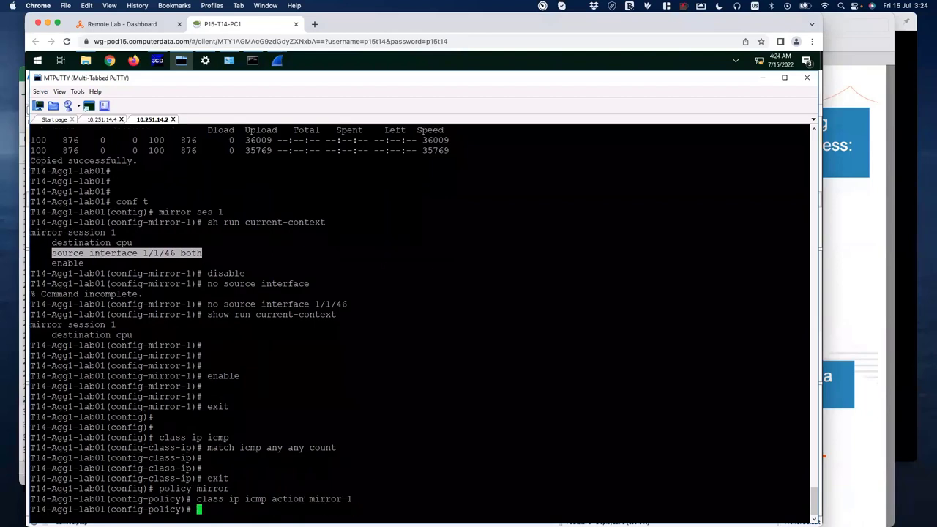
- Highlight the new policy line and compare the original and trimmed mirror session configurations
drag(196, 499, 353, 499)
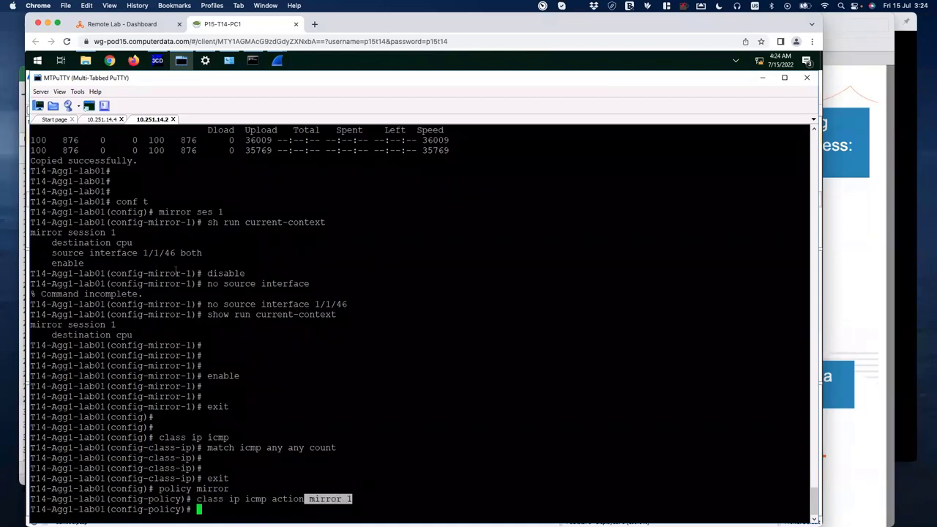
drag(63, 233, 86, 263)
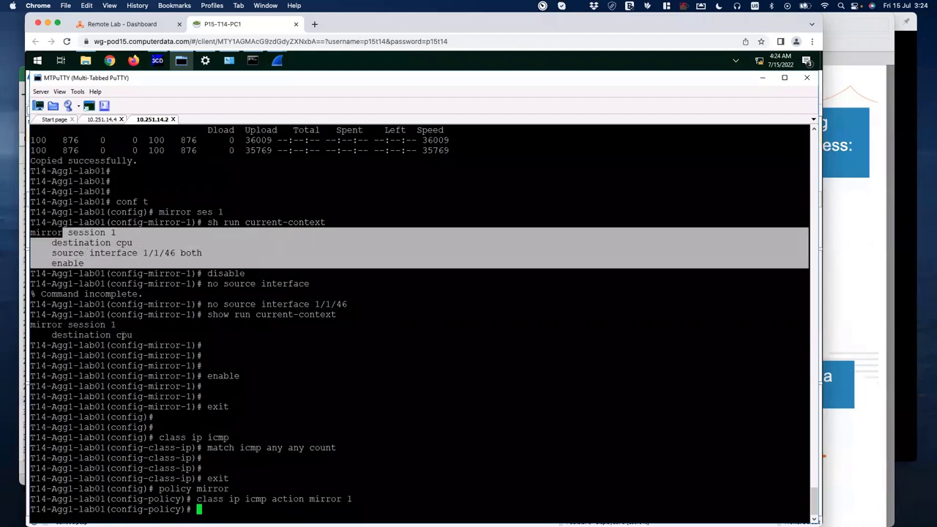
drag(57, 335, 30, 324)
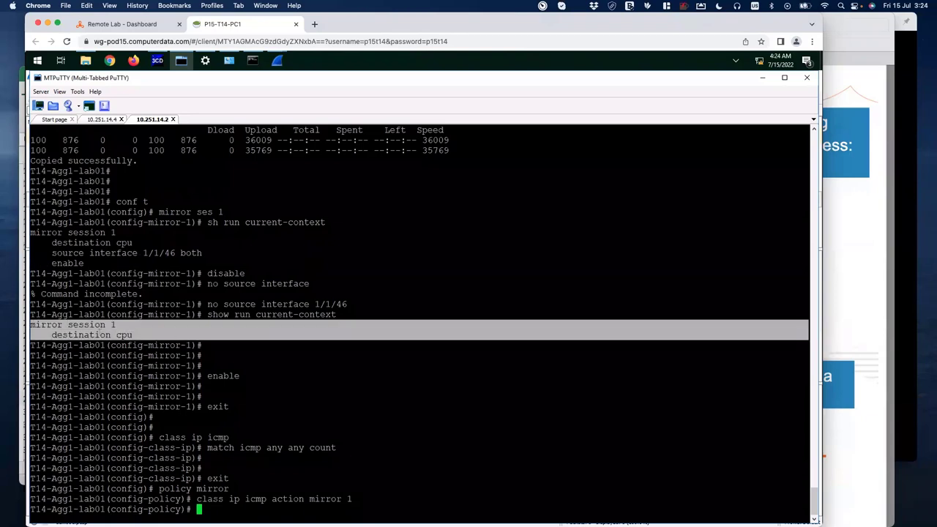
click(391, 380)
- Apply policy mirror inbound on interface 1/1/46 with 'apply policy mirror in'
text(exit)
key(Return)
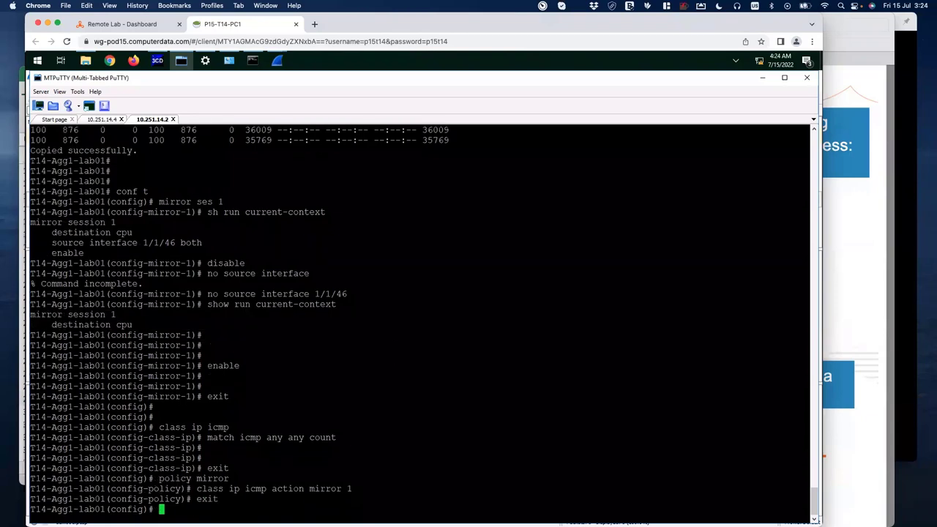
text(int 1/1/46)
key(Return)
text(ap)
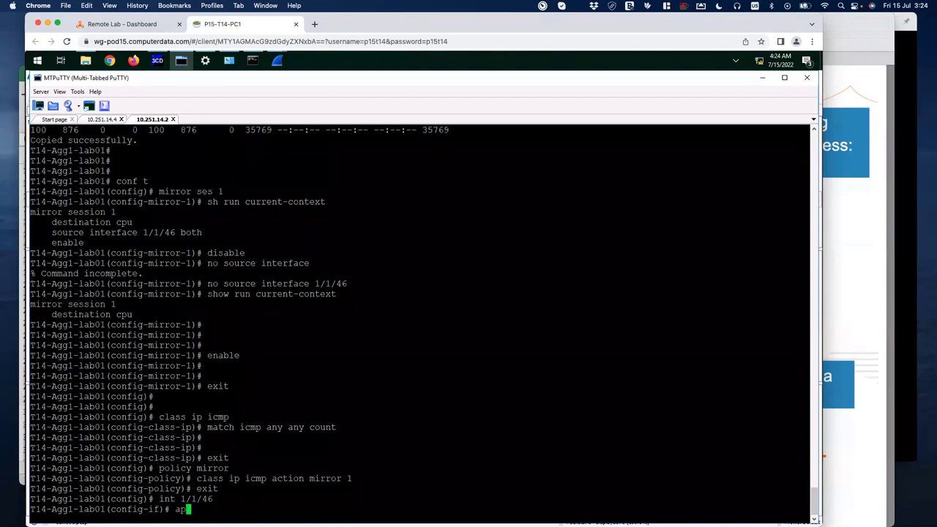
text(ply policy mirr)
text(or in)
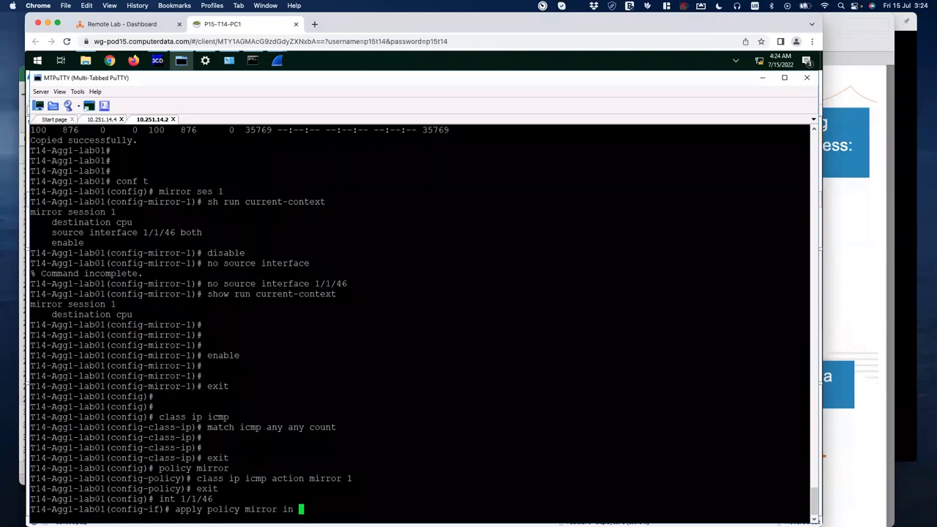
key(Return)
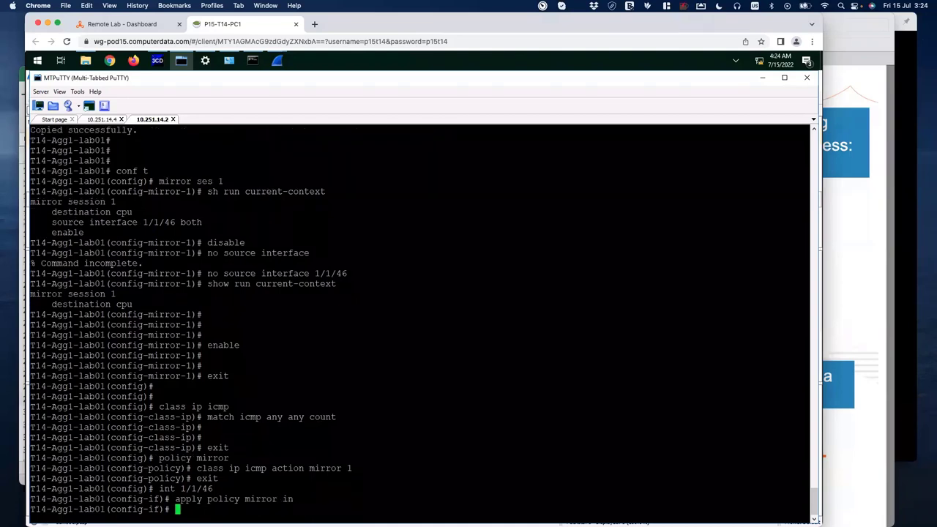
key(Return)
key(Return)
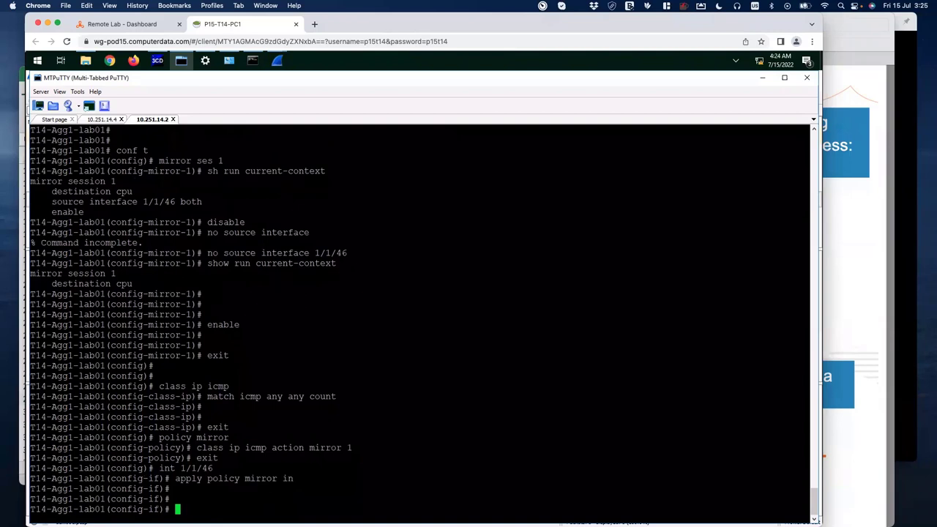
text(e)
text(n)
text(d)
key(BackSpace)
key(BackSpace)
key(BackSpace)
text(exit)
key(Return)
key(Return)
key(Return)
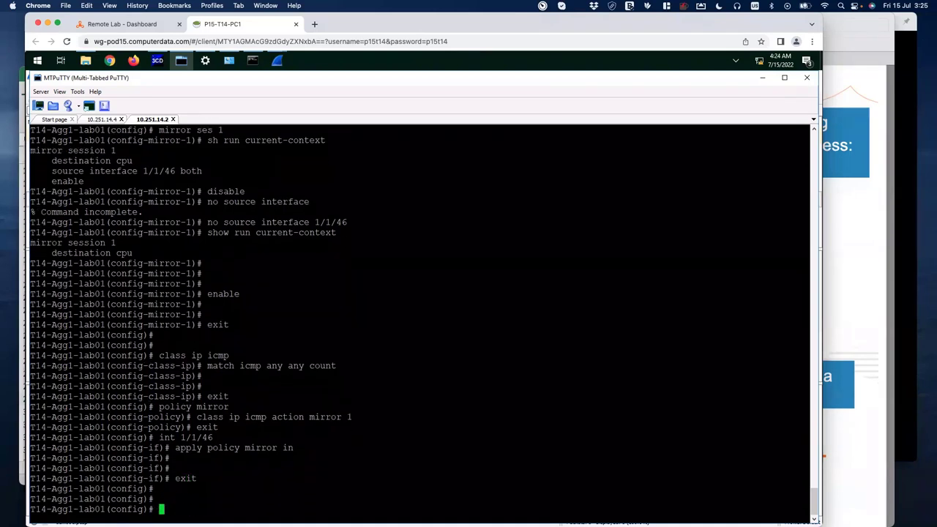
- Run 'show mirror 1' and highlight its zero output packet and byte counters
text(show mirror  1)
key(Return)
key(Return)
key(Return)
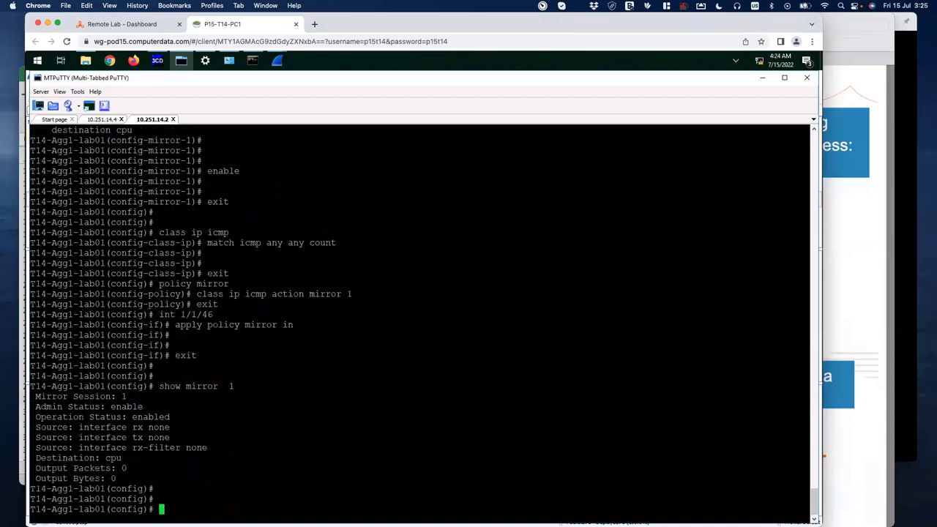
drag(33, 468, 115, 478)
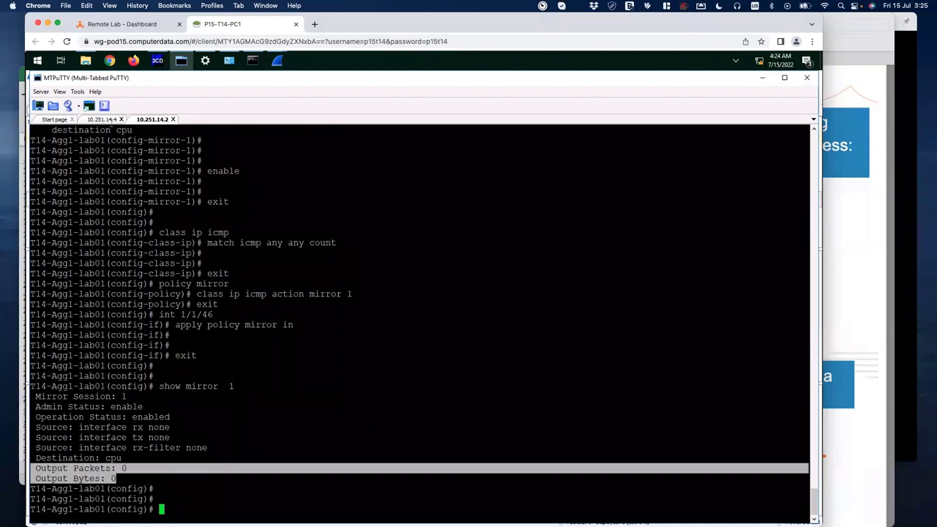
- Open a console session to the Agg2 switch from the lab dashboard
click(124, 24)
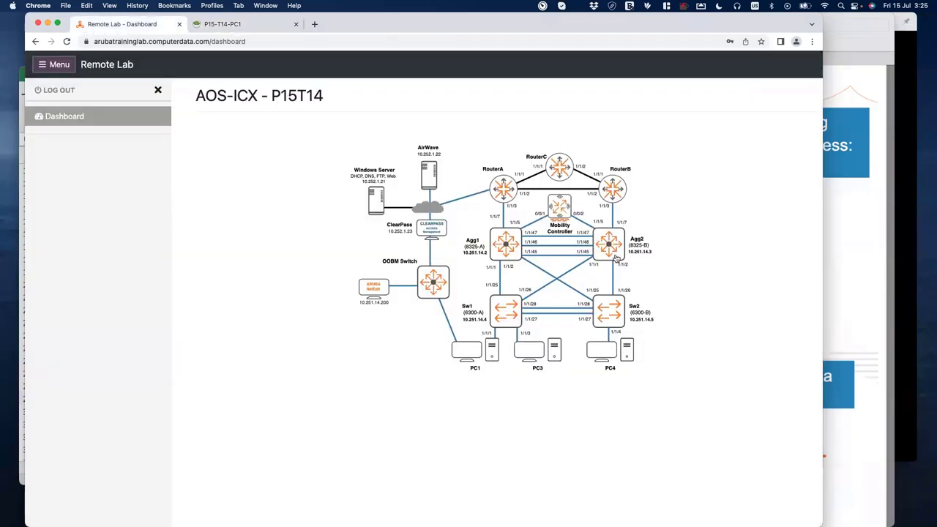
click(617, 256)
click(659, 271)
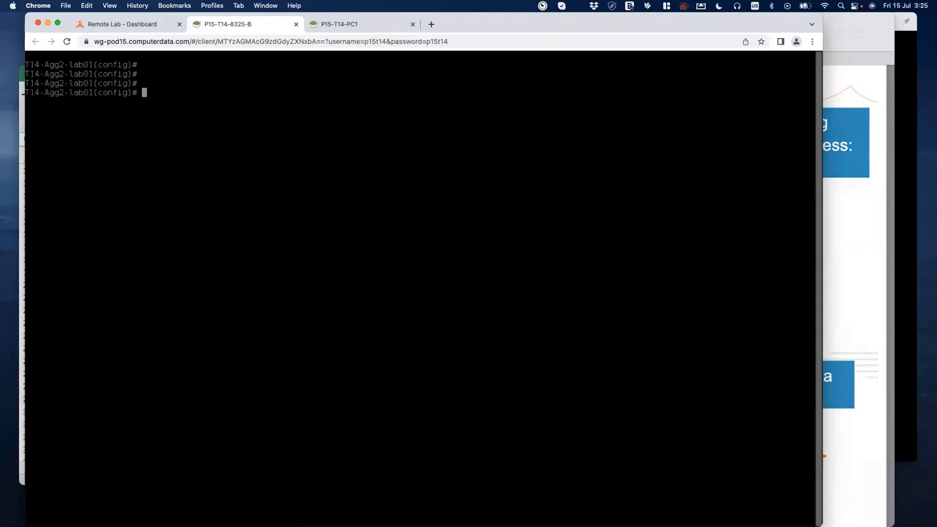
- Ping 10.14.1.2 ten times from Agg2 with 'ping 10.14.1.2 rep 10'
text(ping 10.1.)
text(1)
key(BackSpace)
key(BackSpace)
text(4.1.2 rep )
text(10)
key(Return)
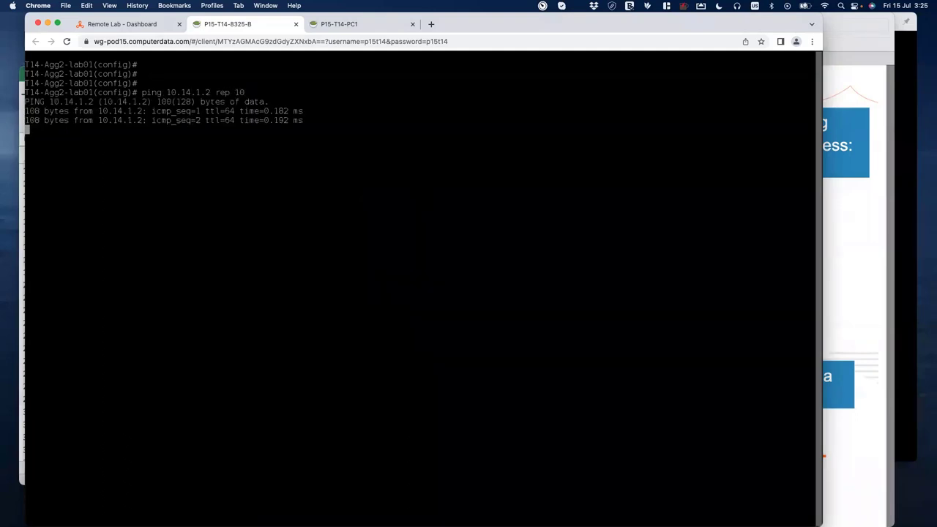
click(338, 24)
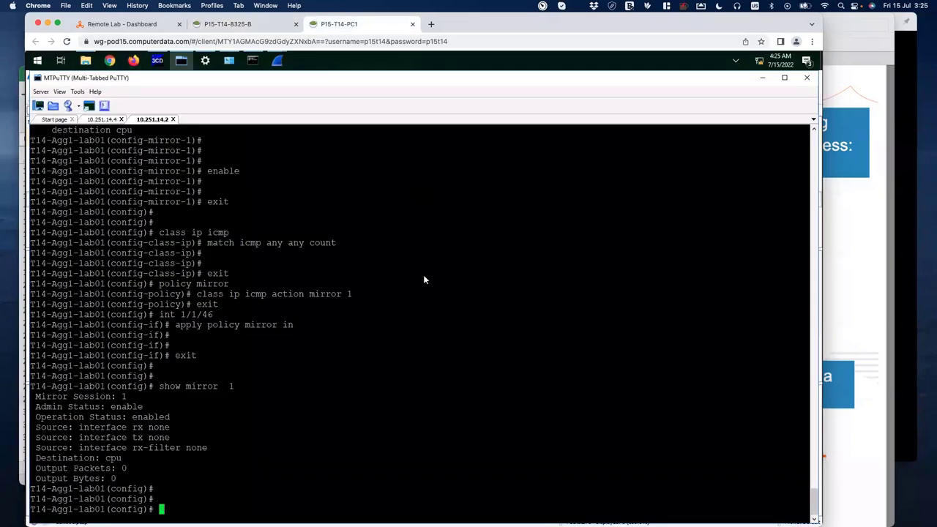
- Rerun 'show mirror 1' until the counters read 10 output packets and 1460 bytes
key(Up)
key(Return)
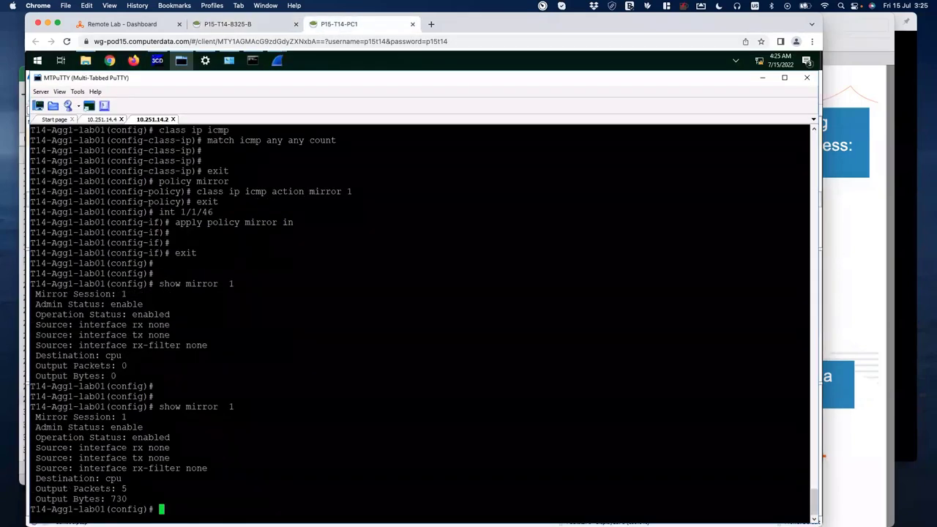
key(Up)
key(Return)
key(Up)
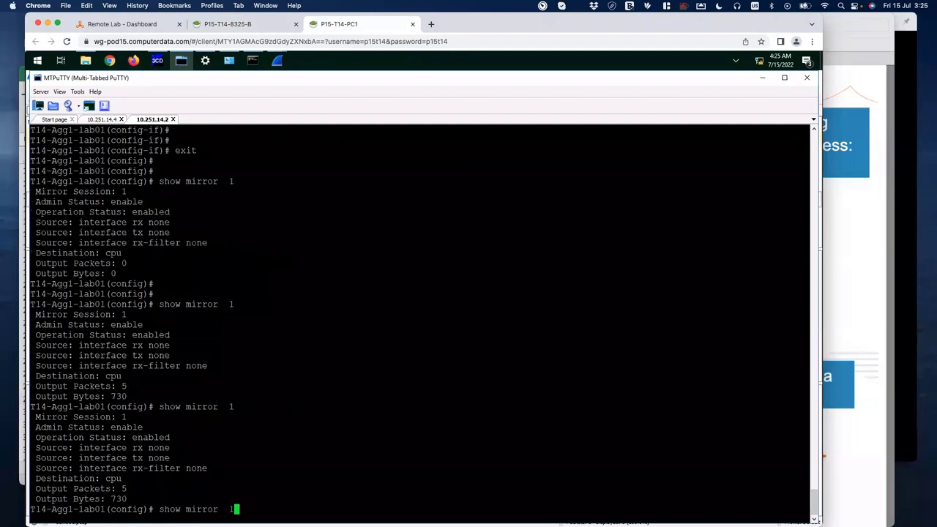
key(Return)
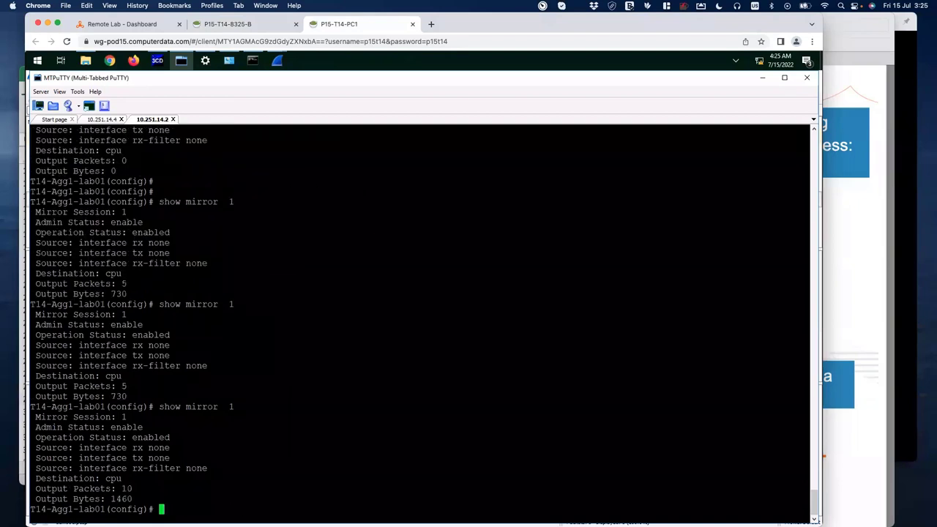
key(Up)
key(Return)
key(Up)
key(Return)
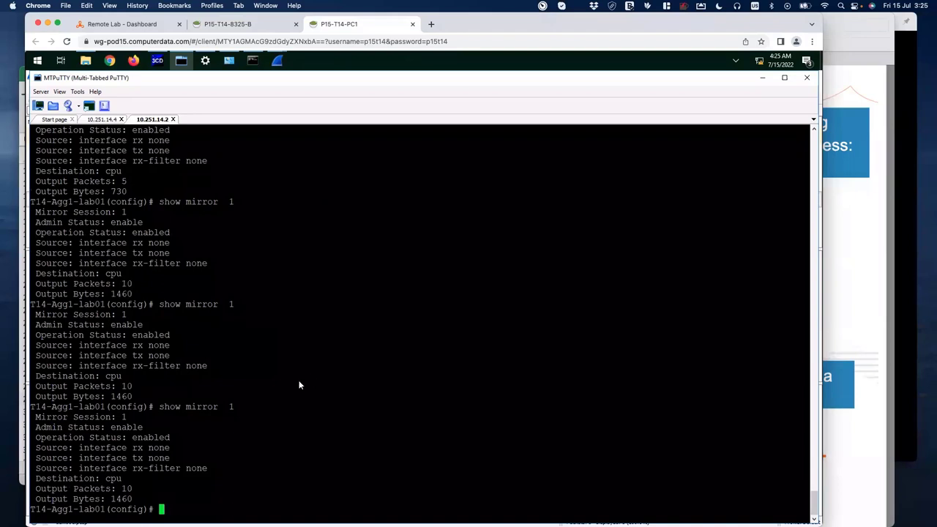
drag(51, 489, 91, 496)
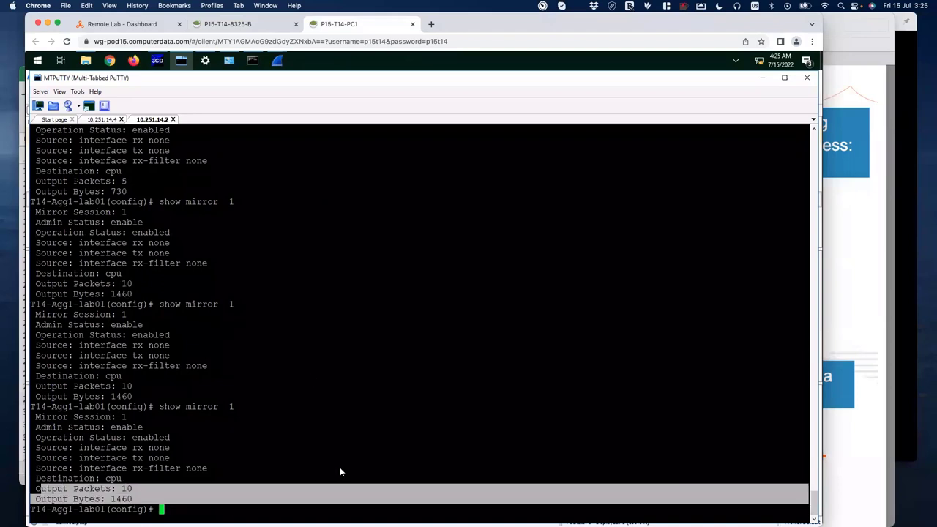
click(361, 449)
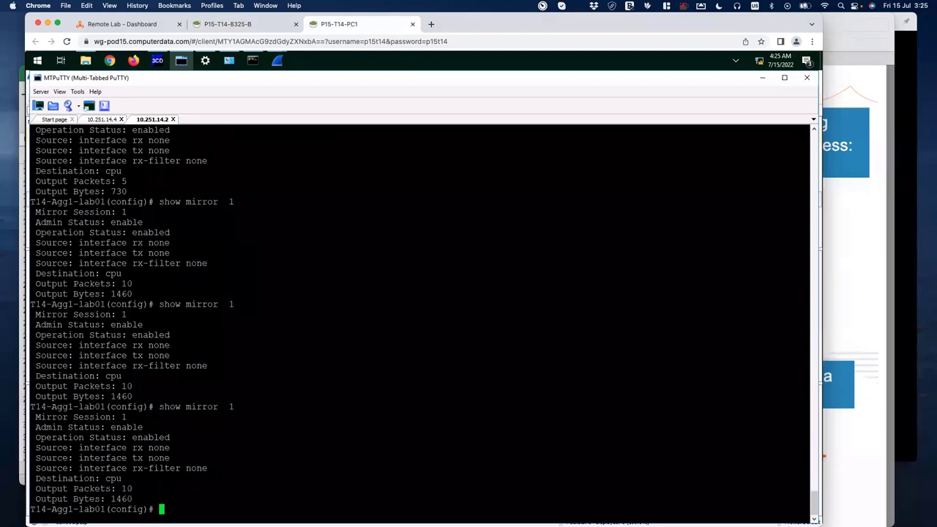
- Exit configuration mode and begin entering the 'diag utilities tshark' command
key(Return)
key(Return)
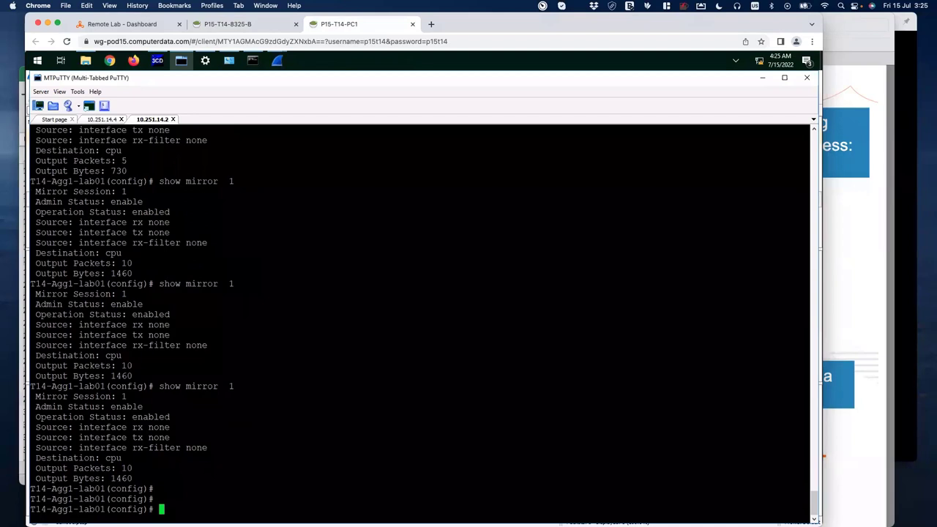
text(exit)
key(Return)
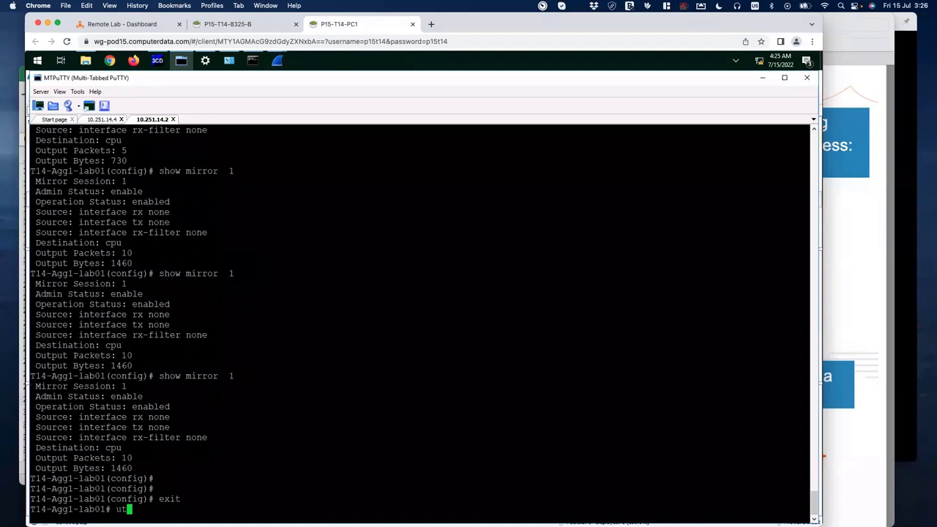
text(diag utilities tshark )
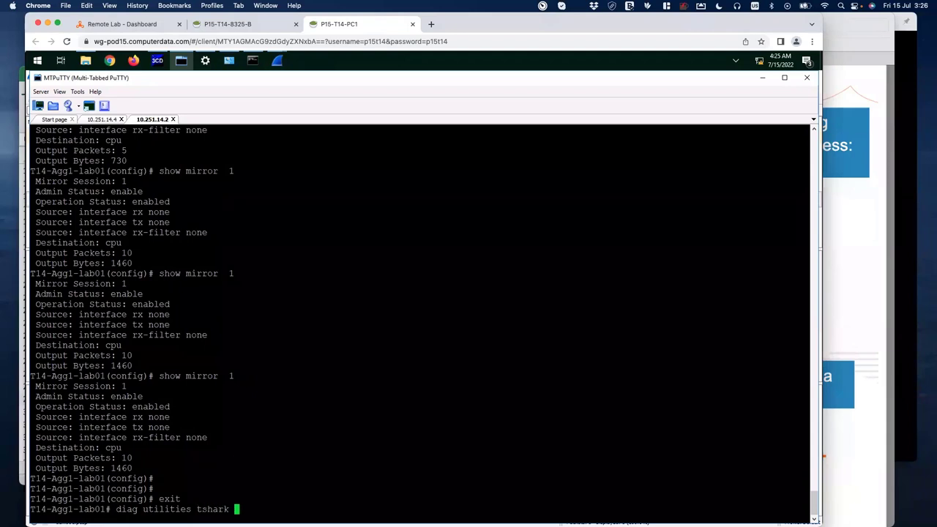
text(file)
- Start a tshark capture to file with 'diag utilities tshark file'
key(Return)
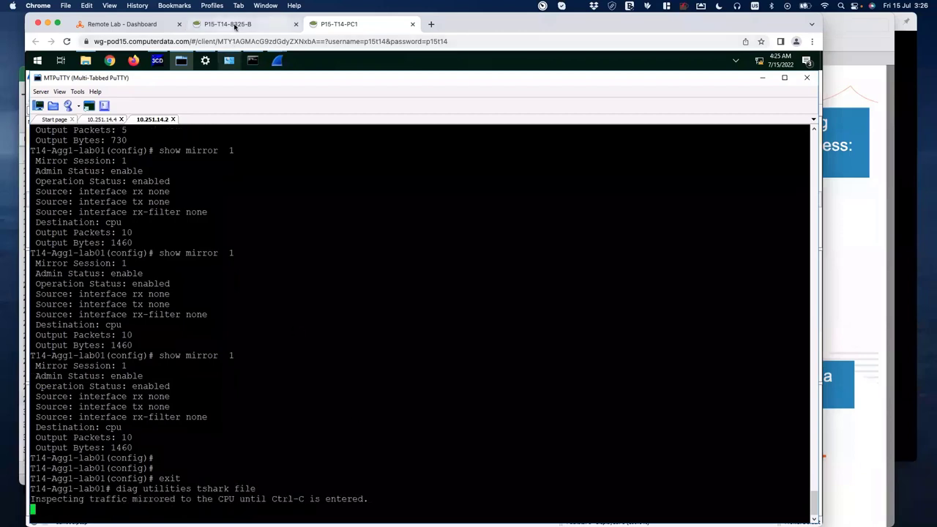
- Ping 10.14.1.2 again from the Agg2 console while the capture runs
click(236, 24)
key(Up)
key(Return)
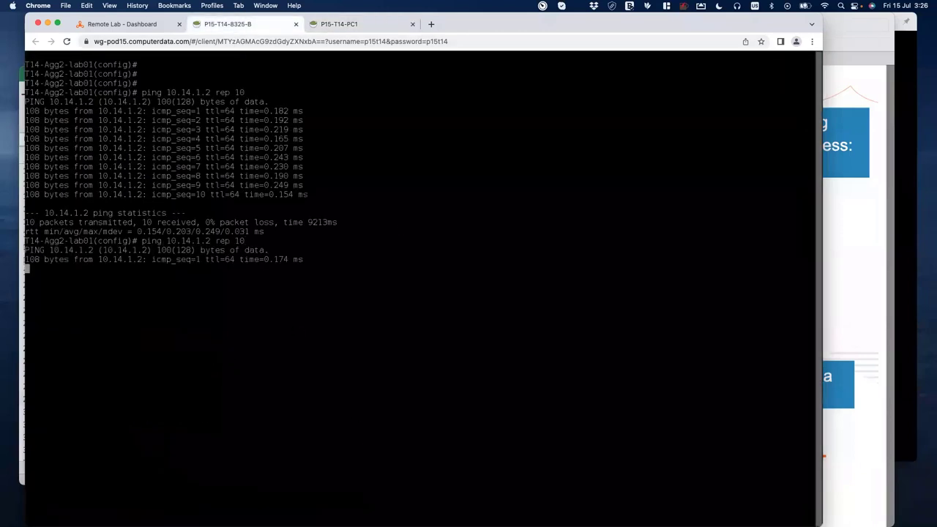
click(356, 24)
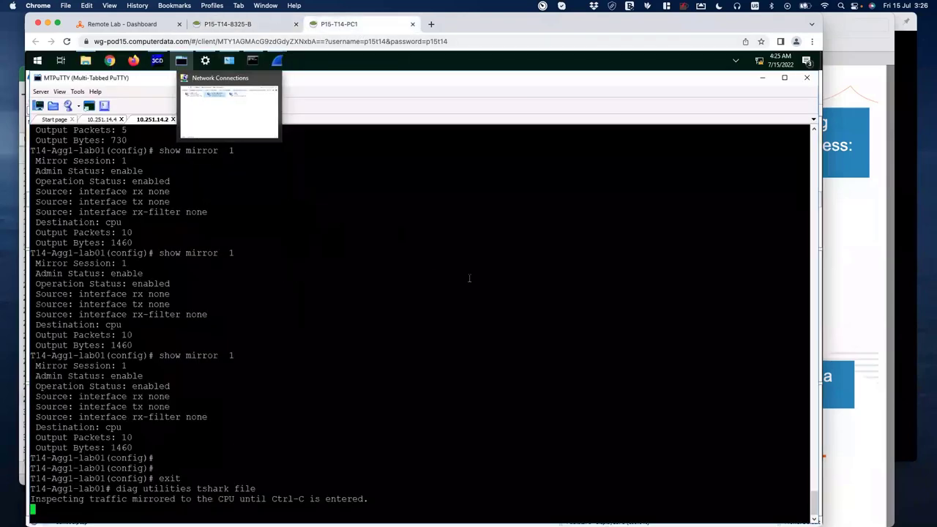
click(227, 25)
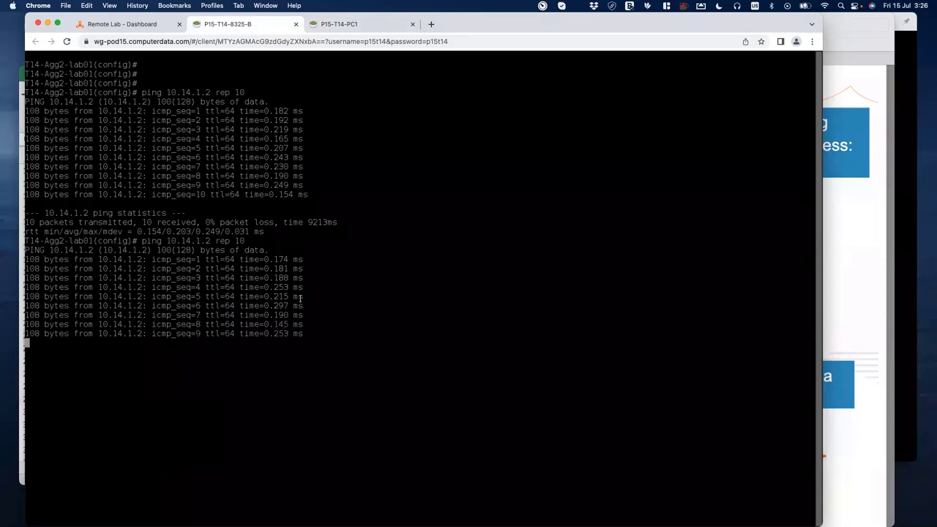
click(377, 27)
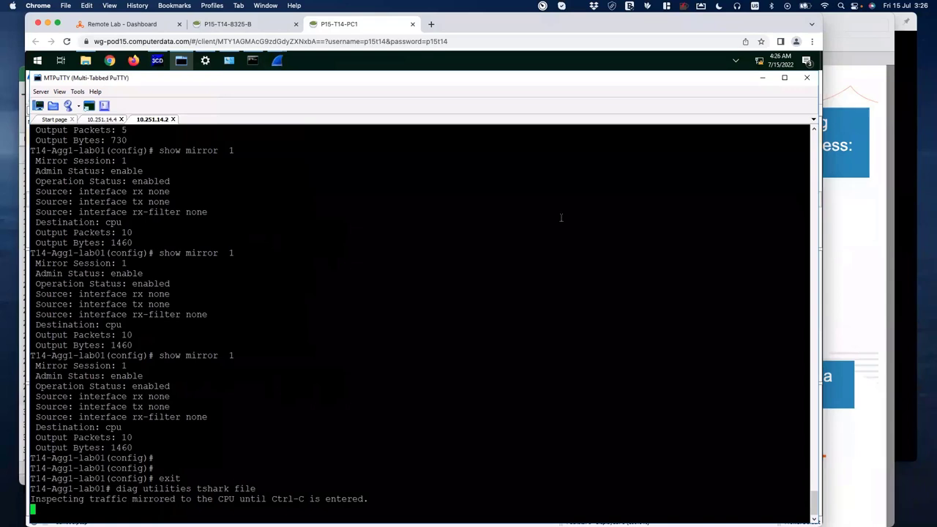
- Stop the capture and copy it to tftp://10.251.14.91/demo02.pcap over vrf mgmt
key(ctrl+c)
key(Return)
key(Return)
key(Return)
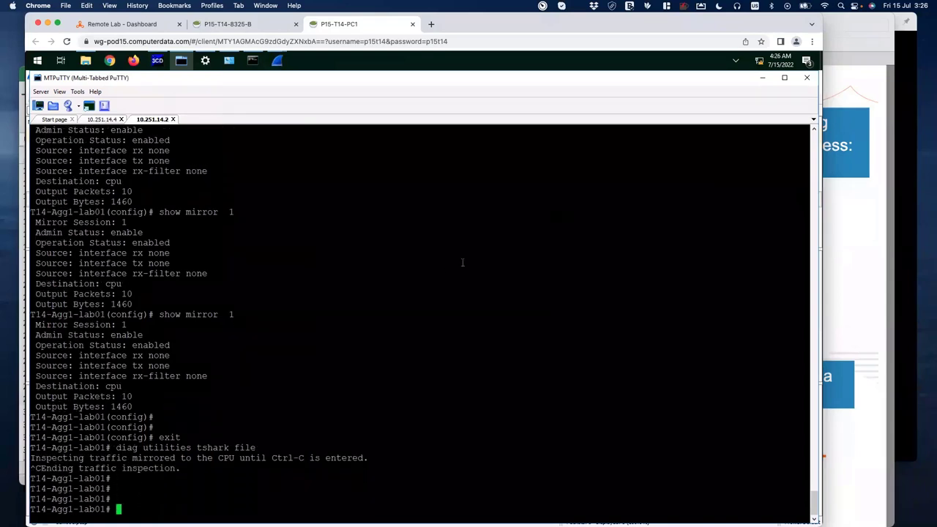
text(copy tshark-pcap )
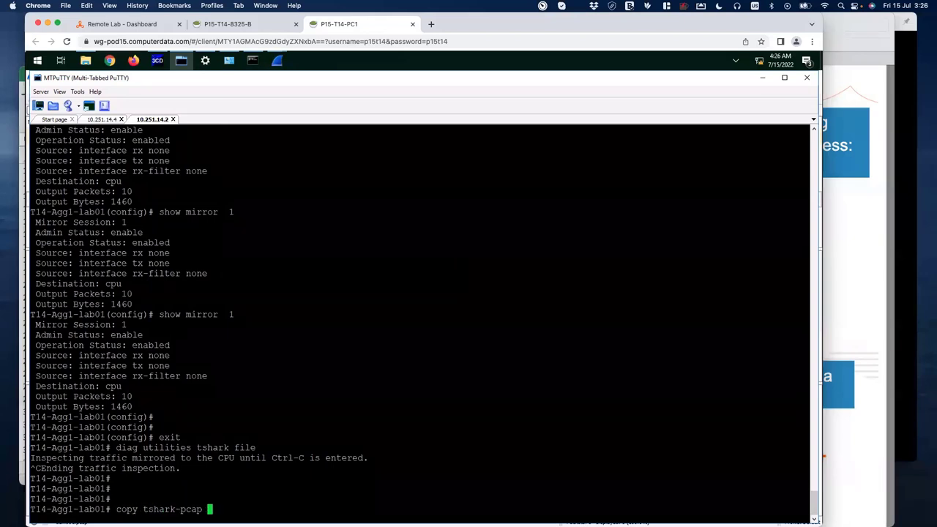
text(tftp://10.251.14.91/demo01.)
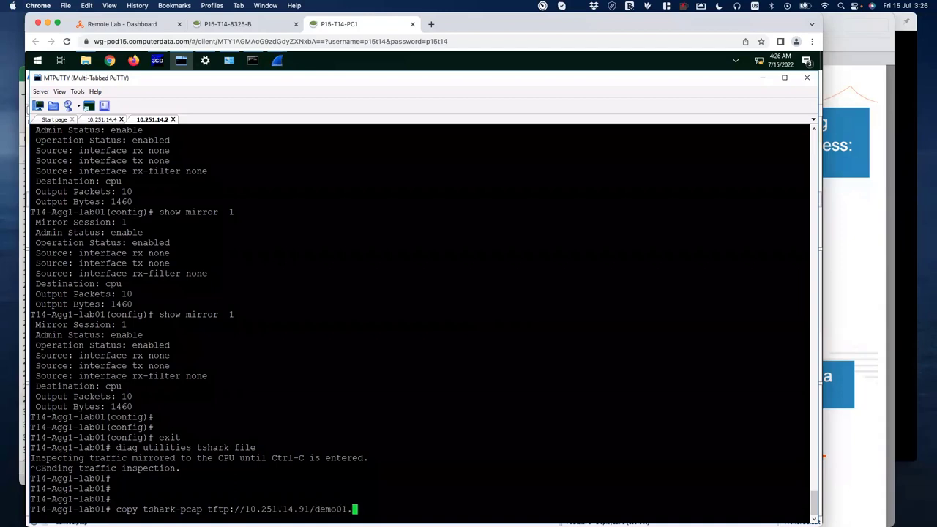
key(BackSpace)
text(2.pcap vrf mmg)
key(BackSpace)
key(BackSpace)
text(gmt)
key(Return)
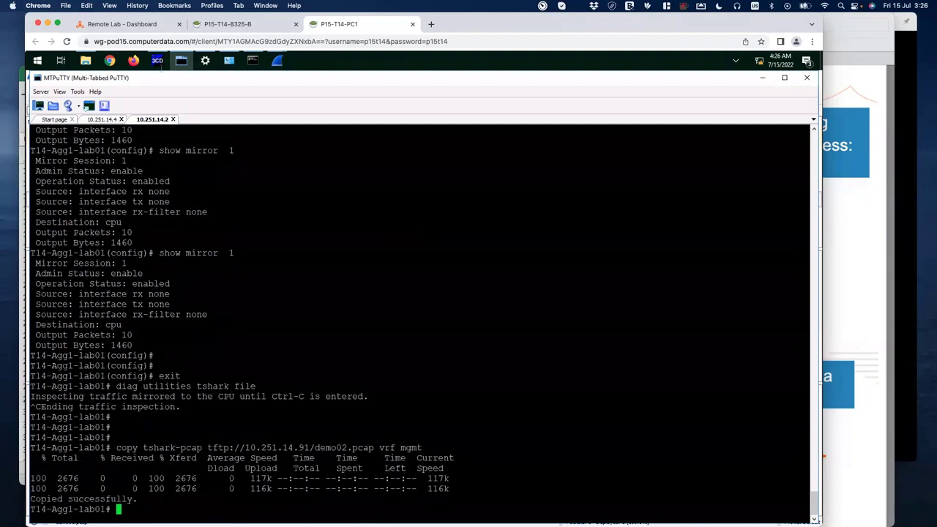
- Open demo02.pcap from TFTProot in Wireshark and inspect ICMP packets 6, 11 and 15
click(85, 60)
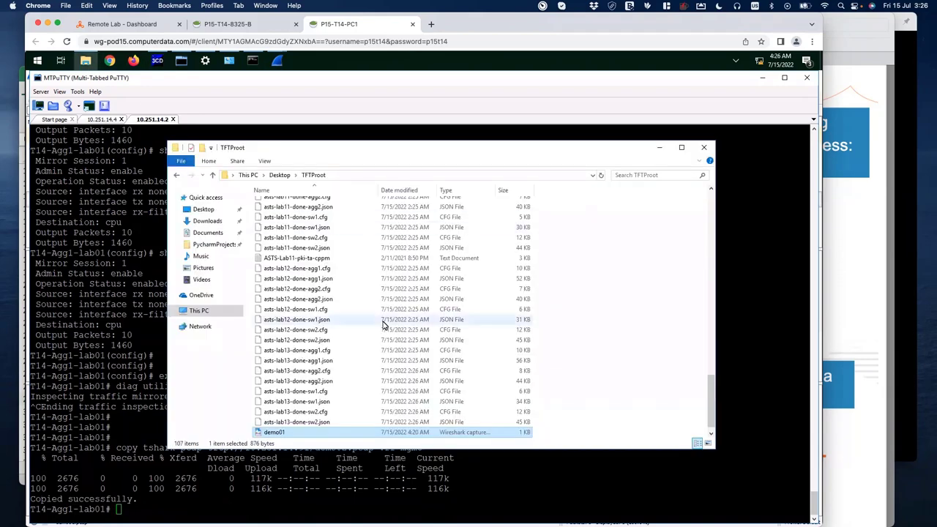
click(279, 433)
double_click(279, 433)
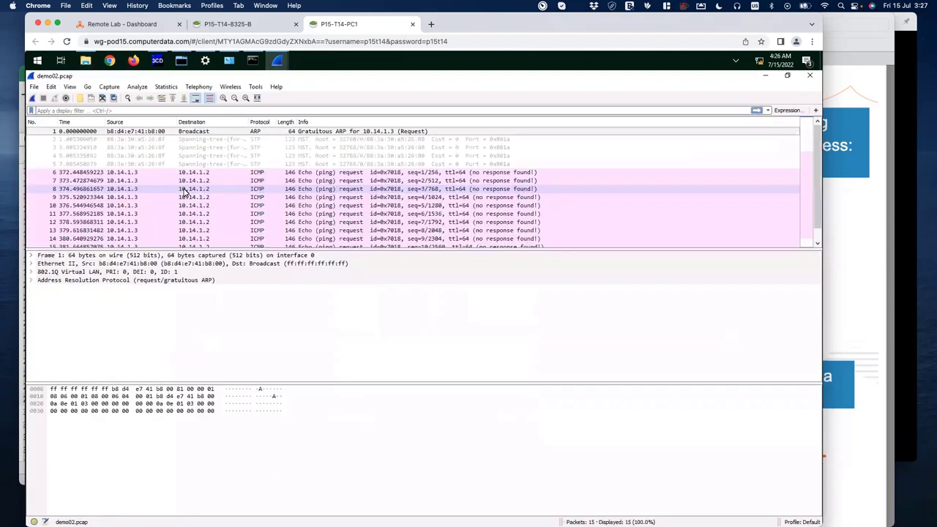
click(228, 174)
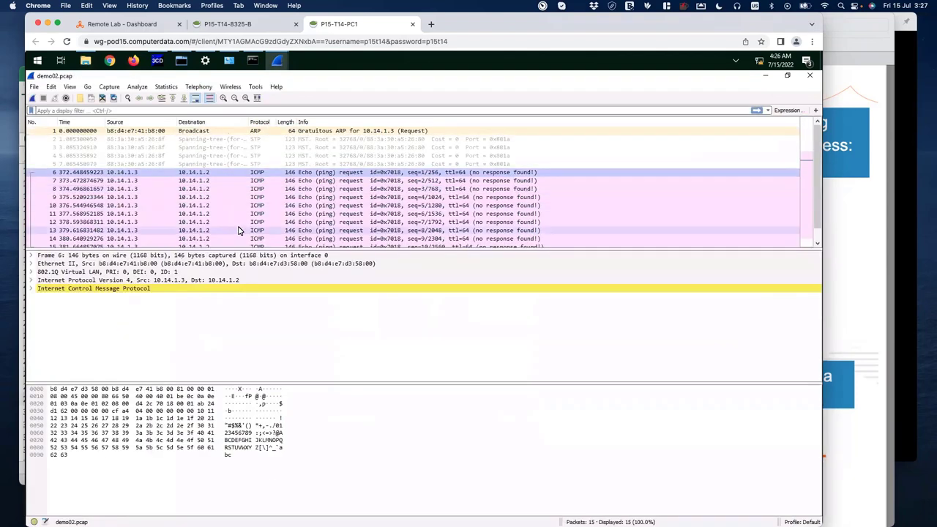
scroll(225, 235, down, 1)
click(205, 238)
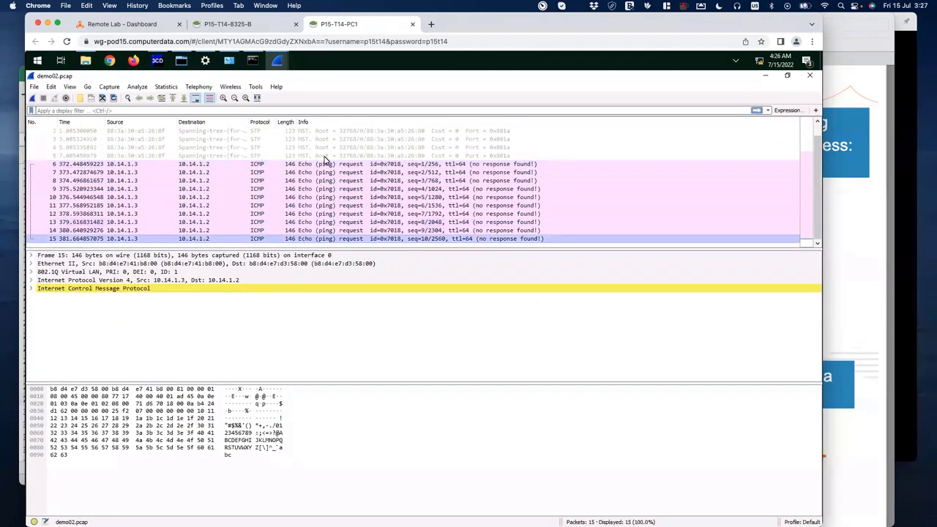
click(286, 164)
click(277, 207)
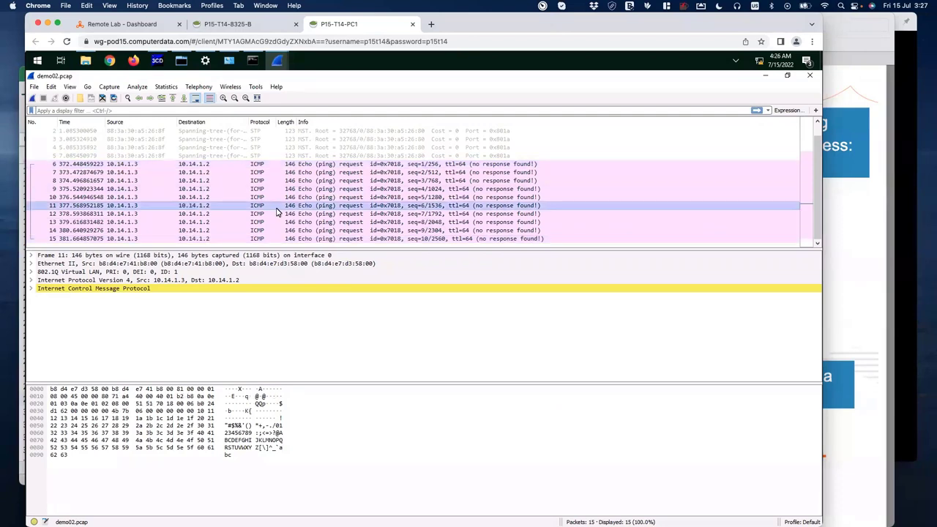
scroll(262, 211, up, 1)
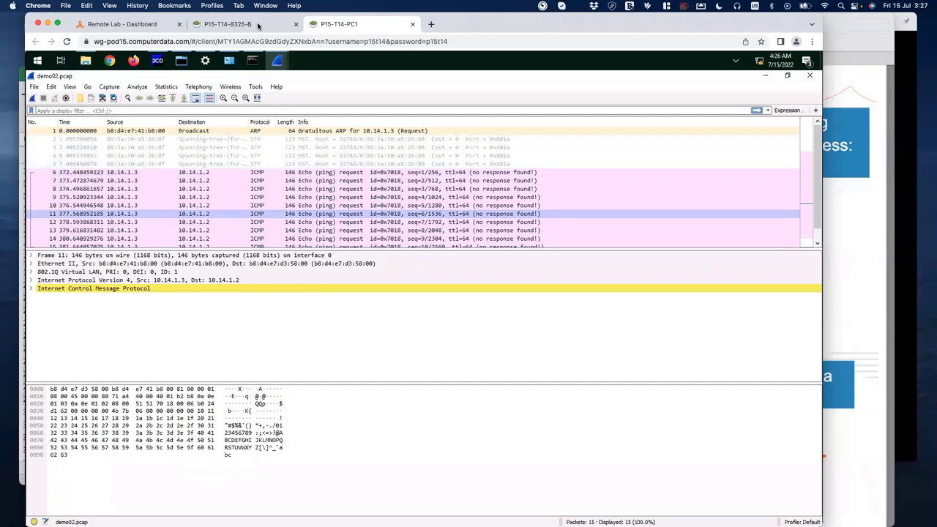
- Cycle through the lab browser tabs and bring MTPuTTY in front of Wireshark
click(227, 24)
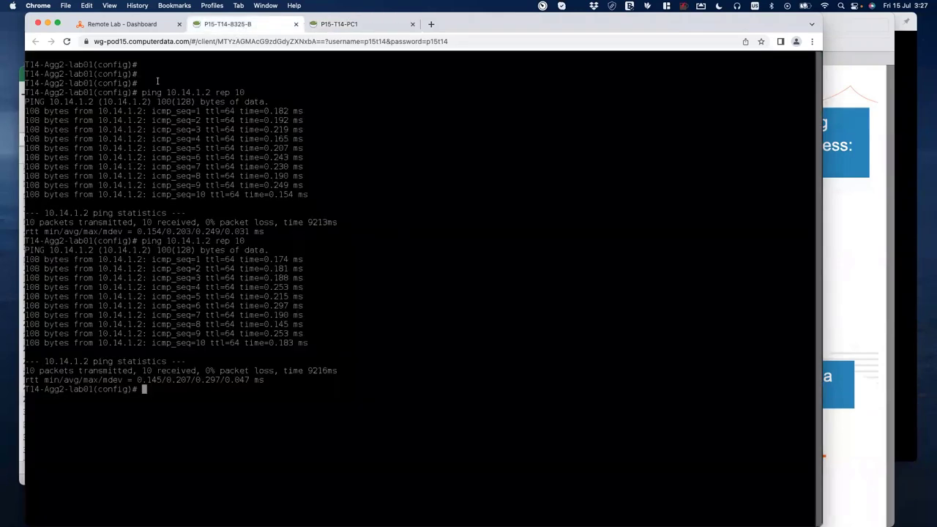
click(339, 24)
click(121, 24)
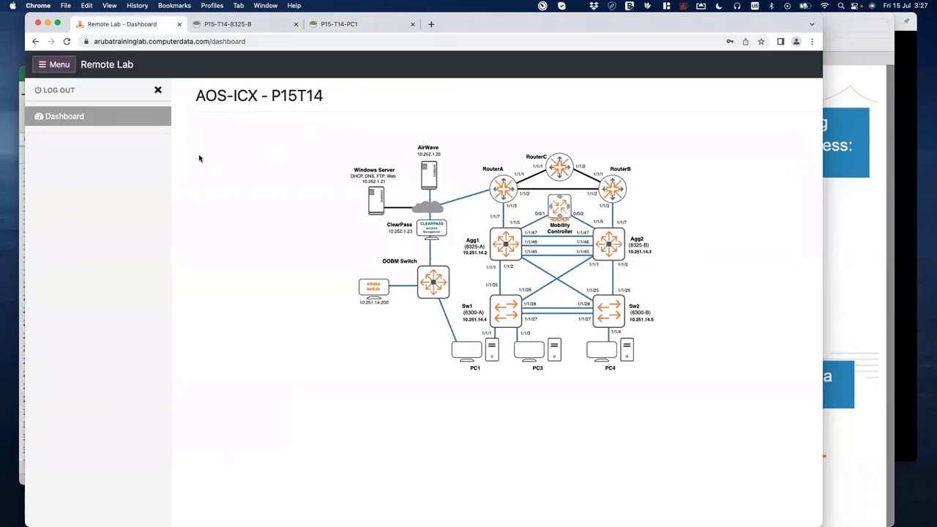
click(237, 27)
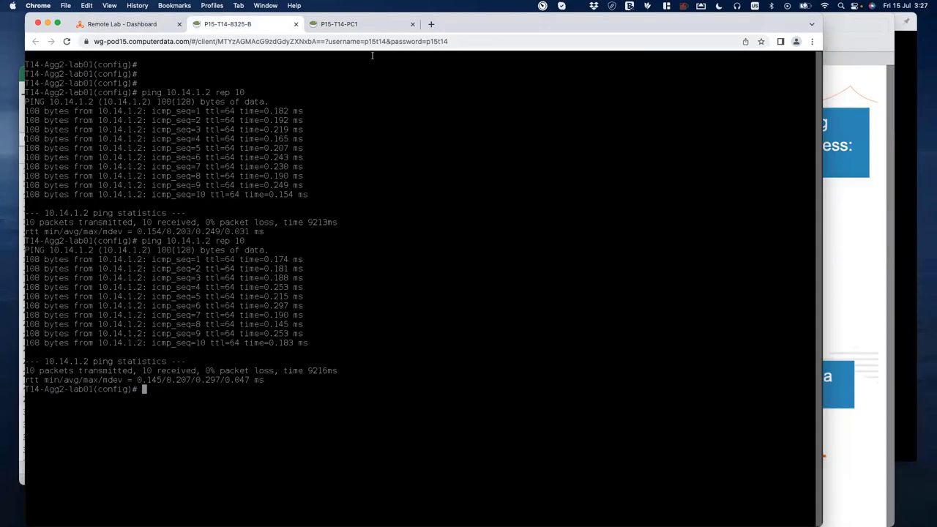
click(351, 26)
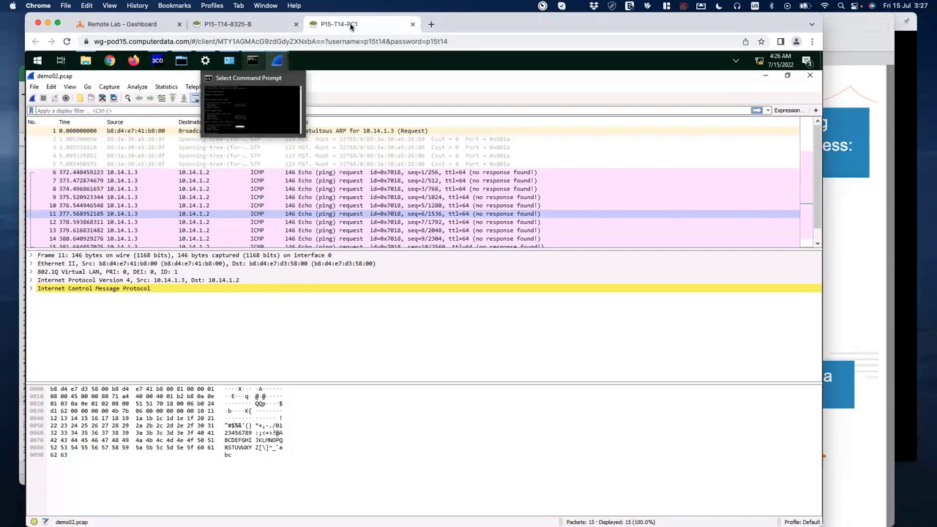
click(242, 24)
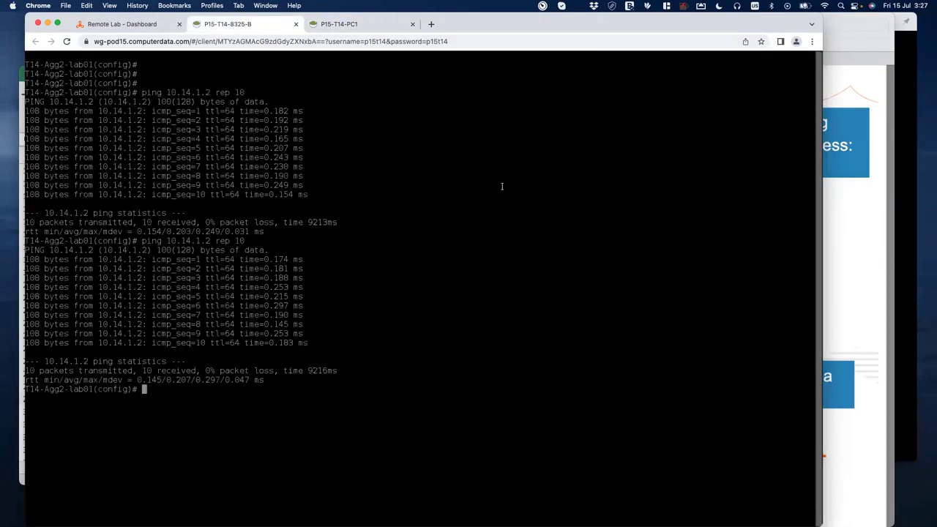
click(331, 26)
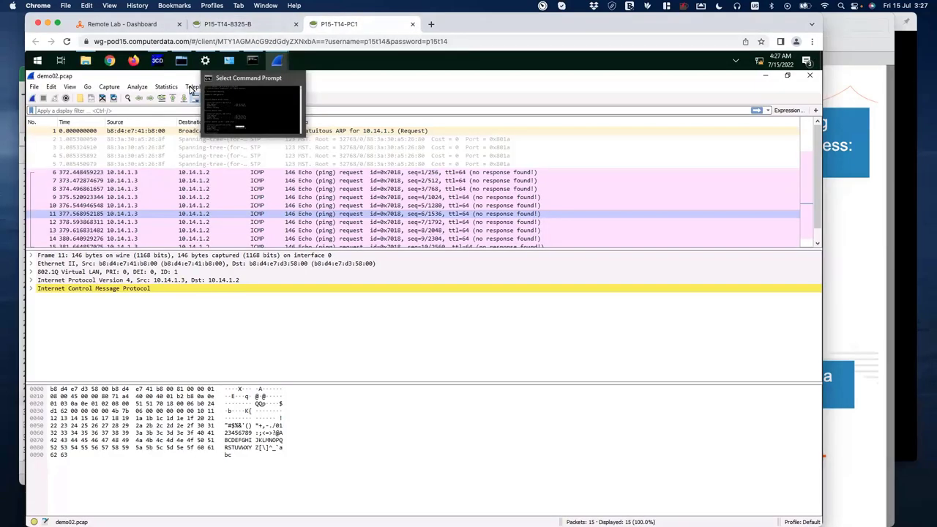
click(181, 62)
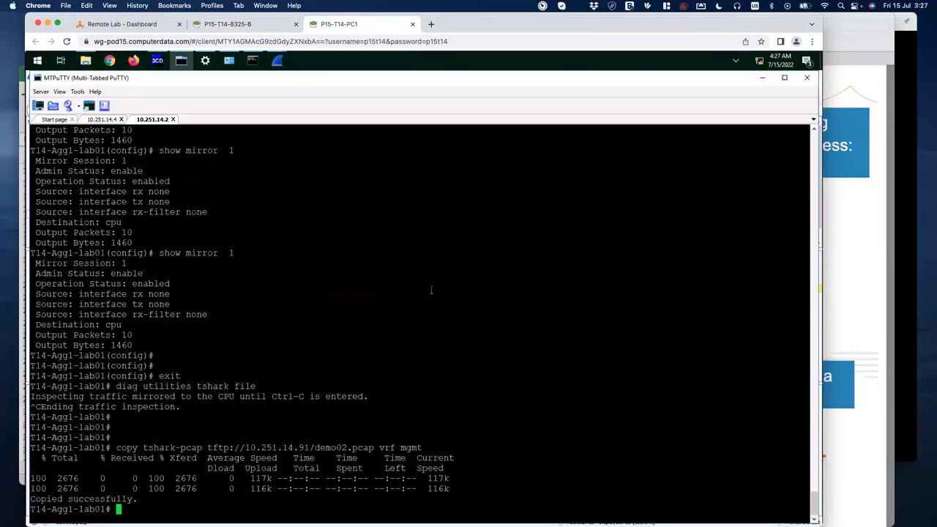
- Display the switch's policy commands and enter configuration mode with 'conf t'
text(sh policy commands)
key(Return)
key(Return)
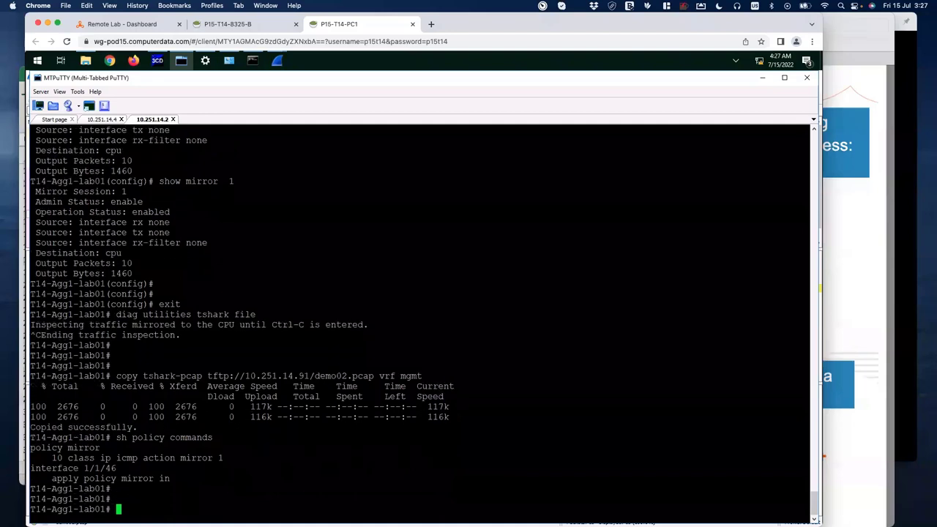
text(conf t)
- Enter the mirror policy, then exit back to configuration mode
key(Return)
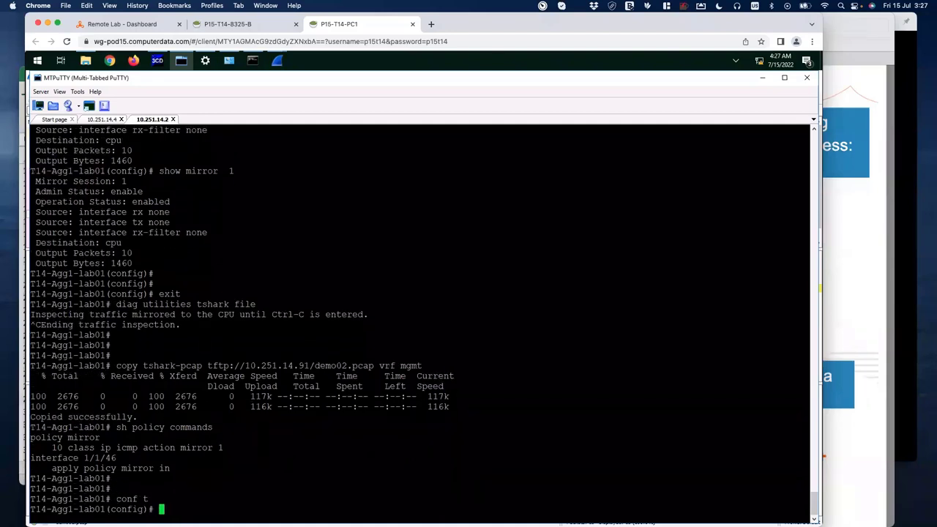
text(policy mirr)
key(BackSpace)
text(or)
key(Return)
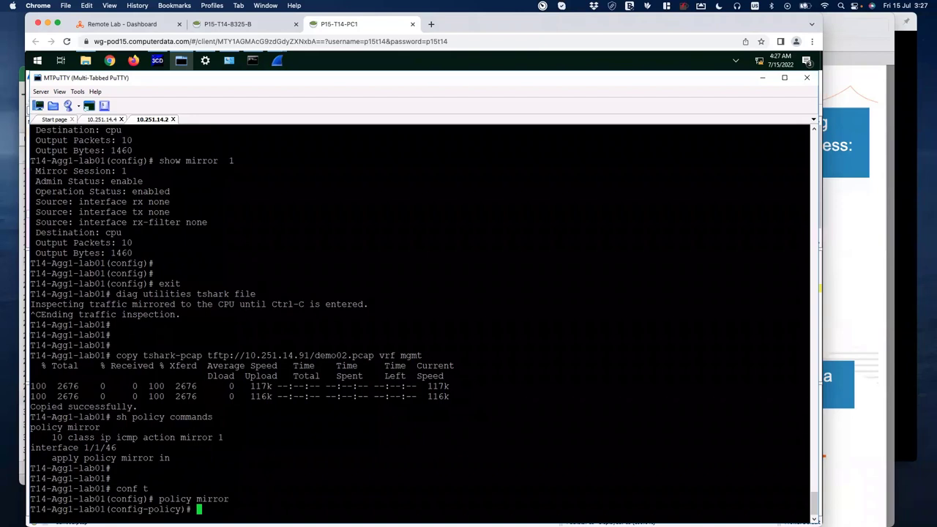
text(exit)
key(BackSpace)
key(BackSpace)
key(BackSpace)
key(BackSpace)
text(exot)
key(Return)
text(exit)
- Create IP class 'any' with the rule 'match any any any'
key(Return)
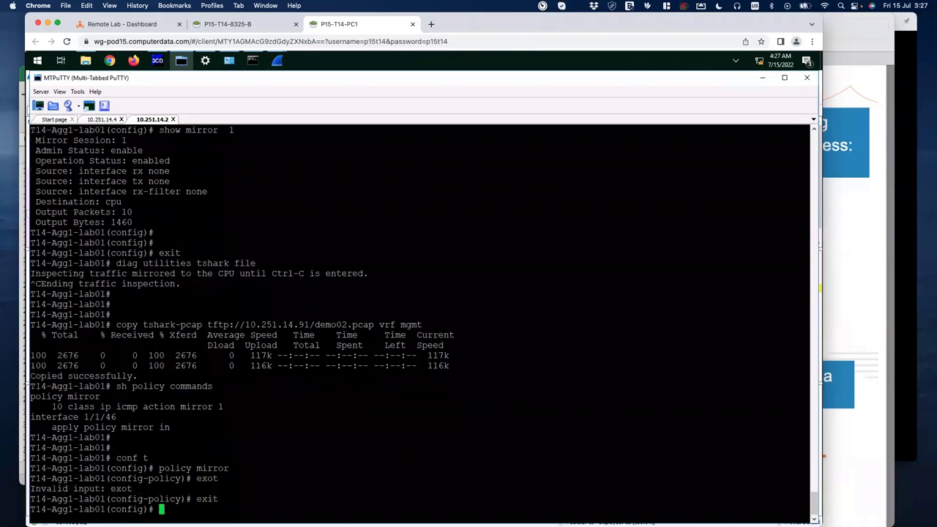
text(class ip any)
key(Return)
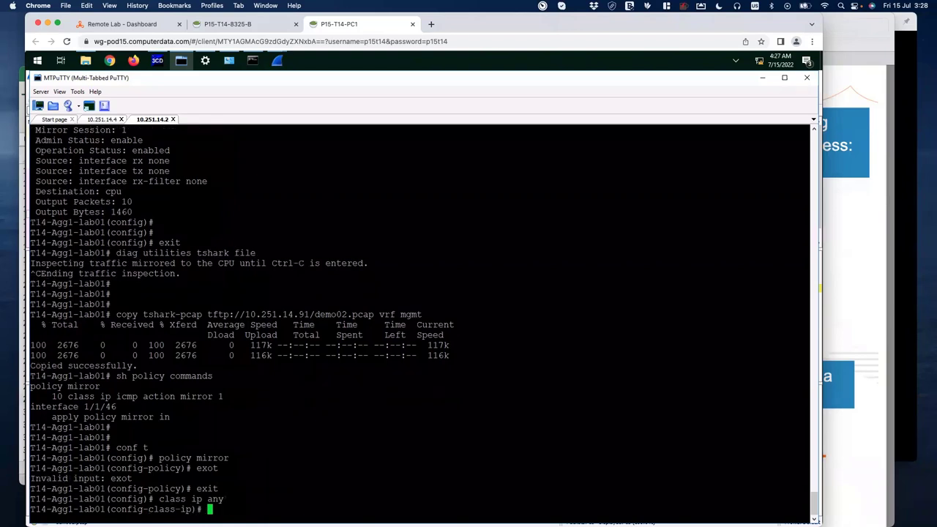
text(match any any any)
key(Return)
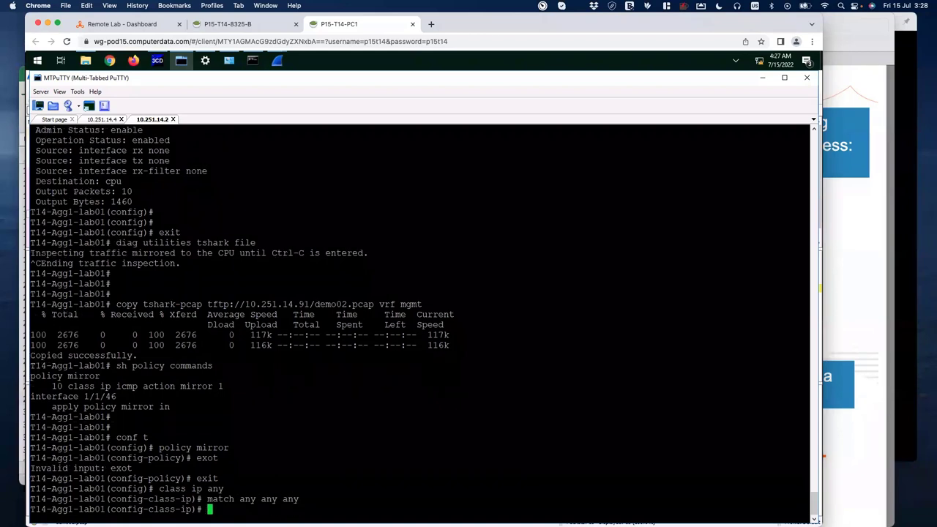
text(exit)
key(Return)
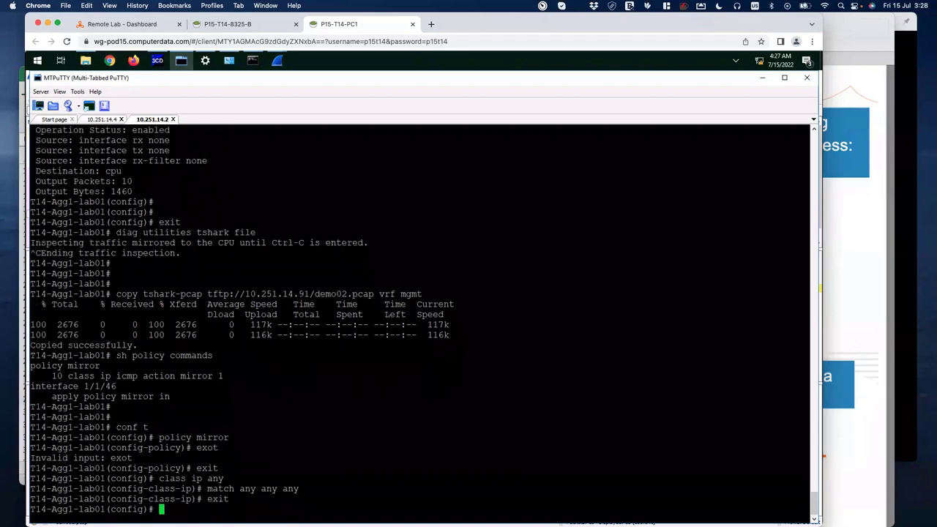
- Add 'class ip any action drop' to the mirror policy
text(policy mirr)
text(or)
key(Return)
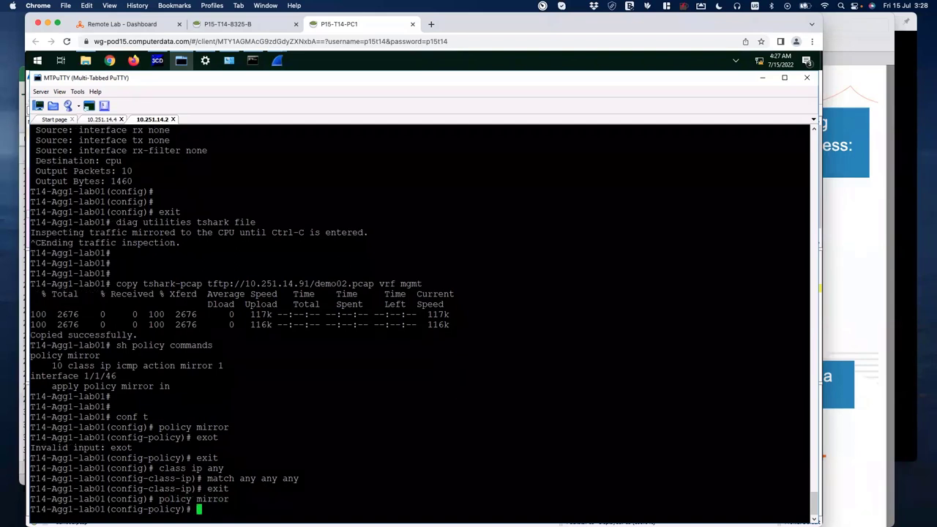
text(class ip any action drop)
key(Return)
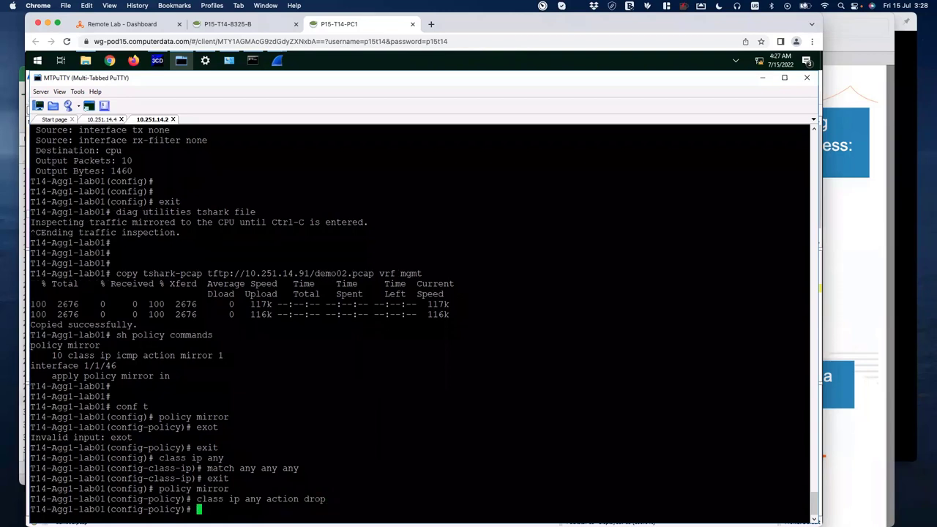
text(exit)
- Verify with 'show policy commands' that drop entry 20 follows the ICMP mirror entry
key(Return)
text(s)
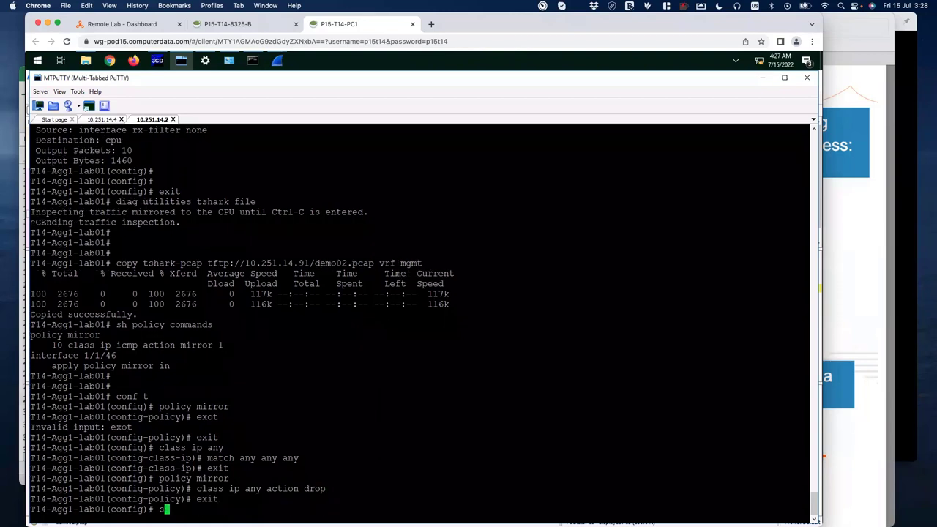
text(how policy commands)
key(Return)
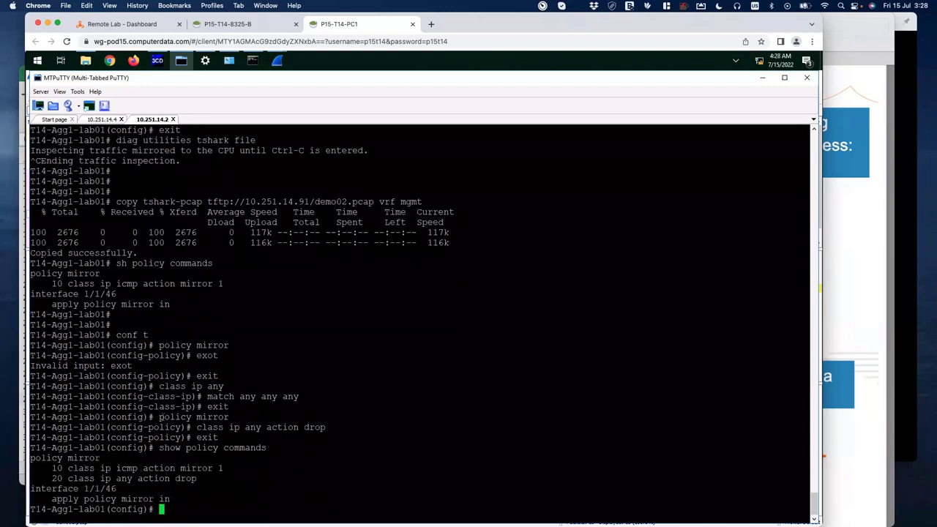
drag(111, 469, 90, 479)
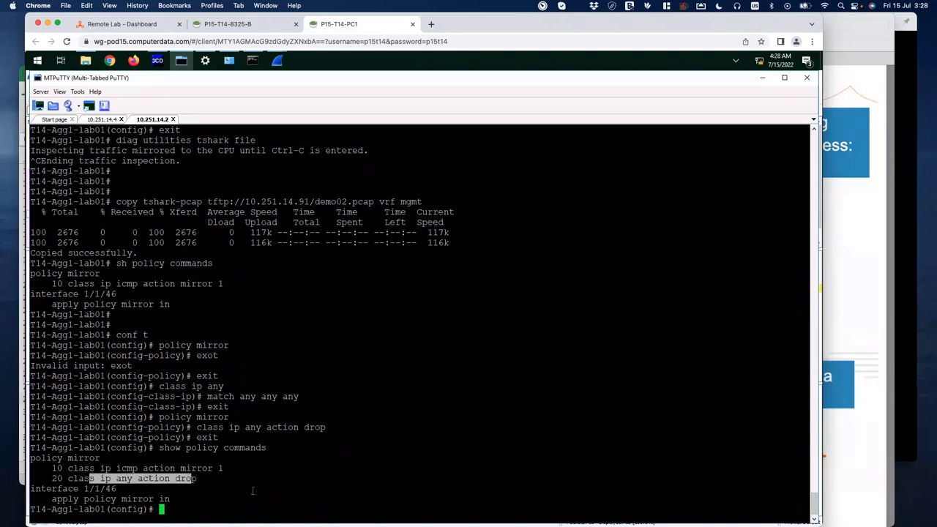
click(245, 487)
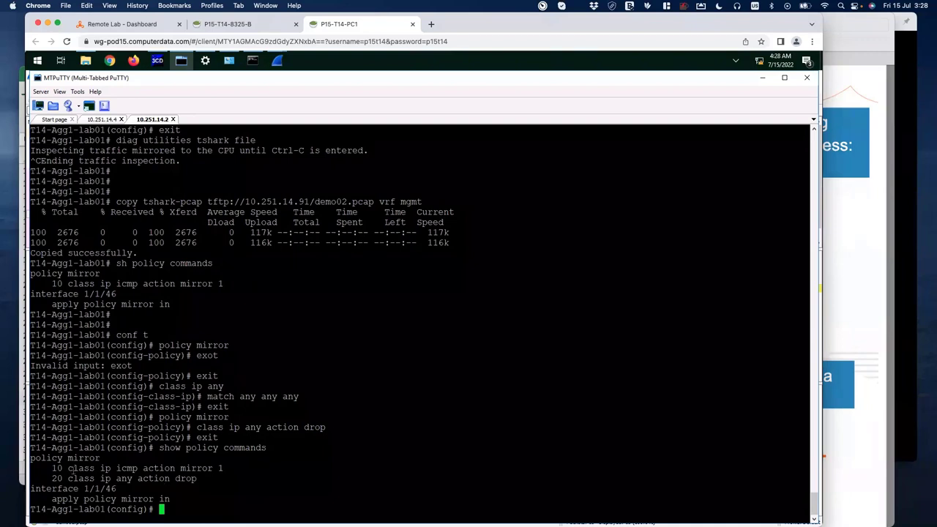
double_click(51, 458)
drag(73, 479, 187, 479)
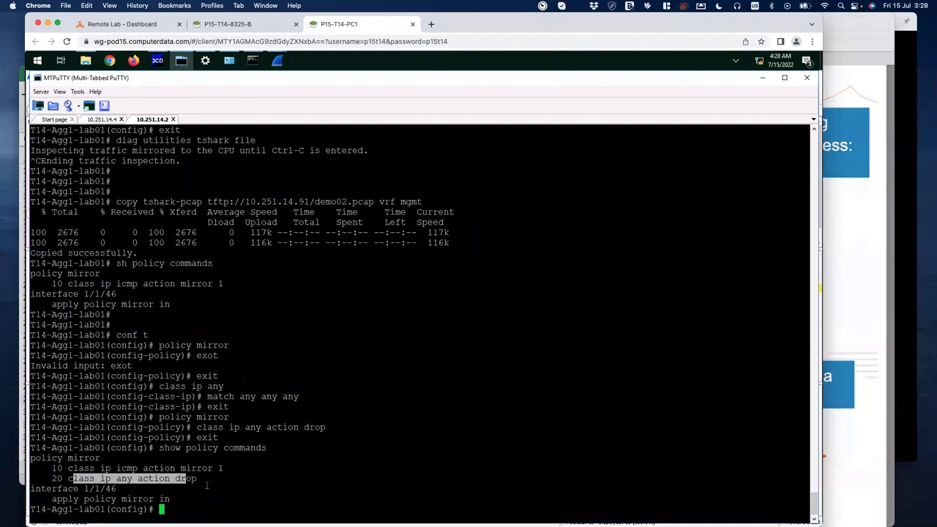
click(250, 486)
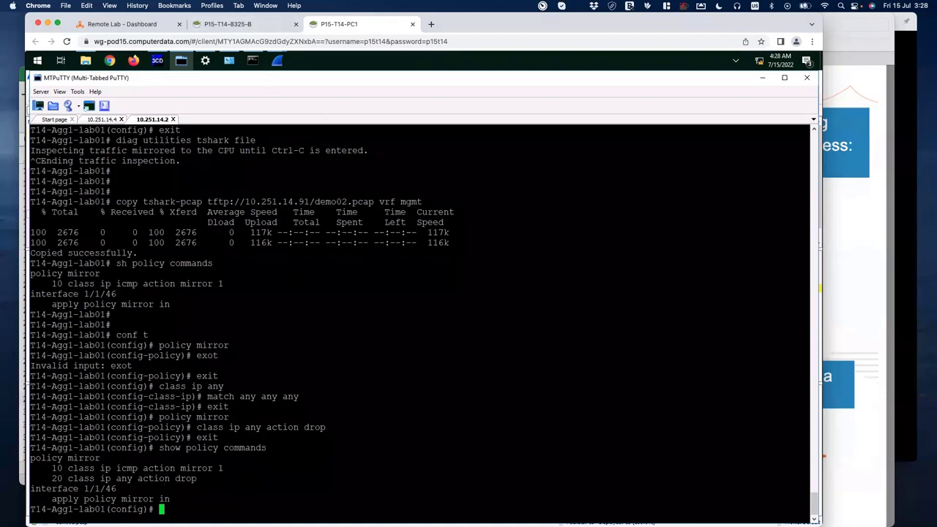
- Exit configuration mode and start a new 'diag utilities tshark file' capture
text(exit)
key(Return)
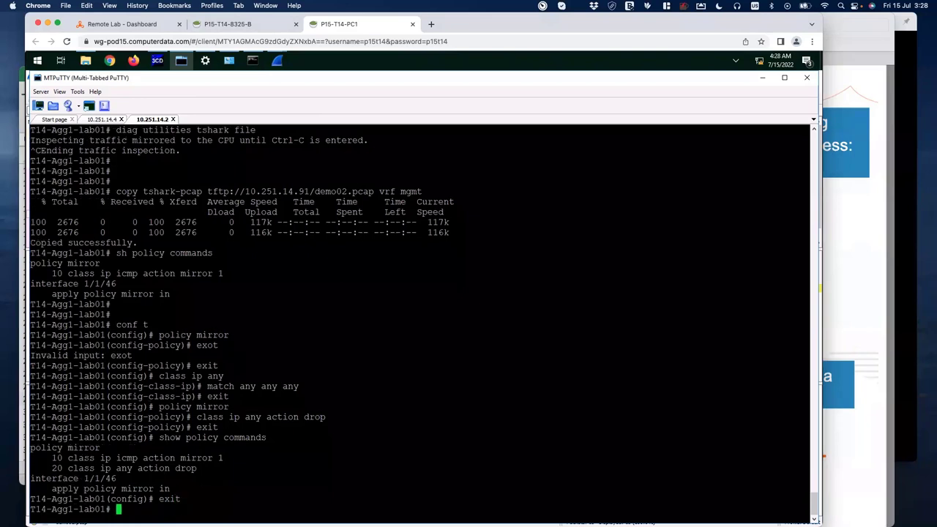
text(diag utilities tshark )
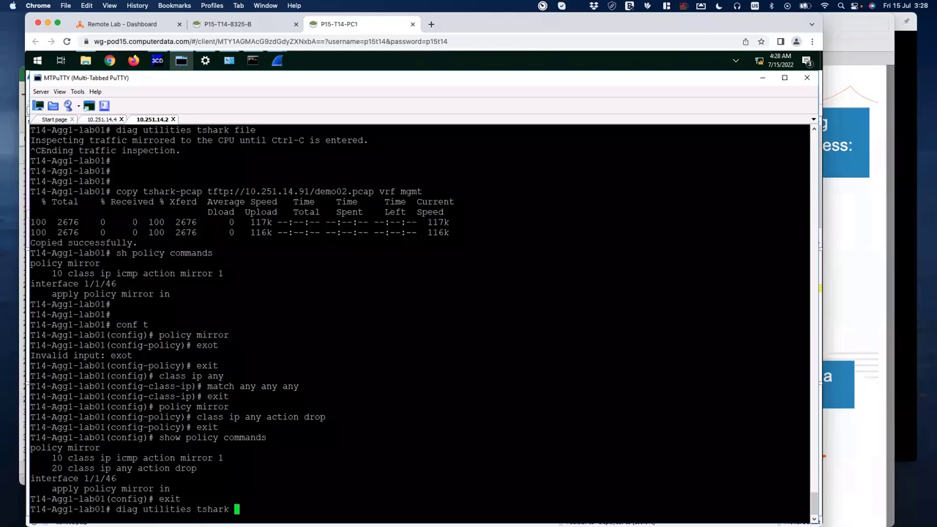
text(file)
key(Return)
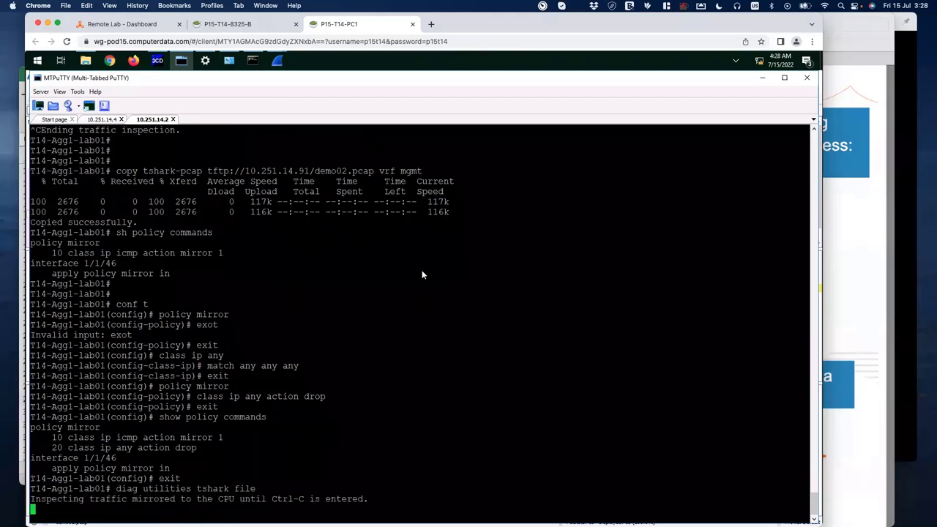
- Ping 10.14.1.2 five times from the 8325-B switch console
click(225, 30)
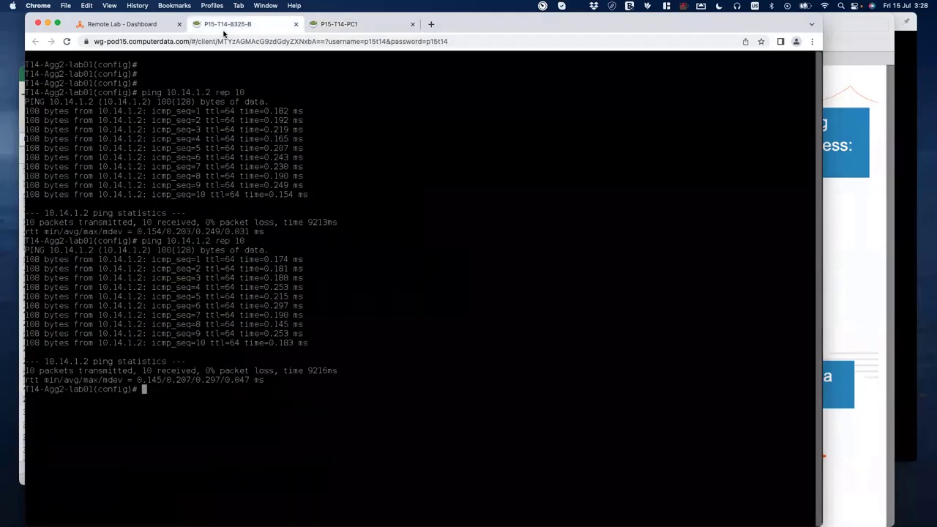
key(Up)
key(BackSpace)
key(BackSpace)
text(5)
key(Return)
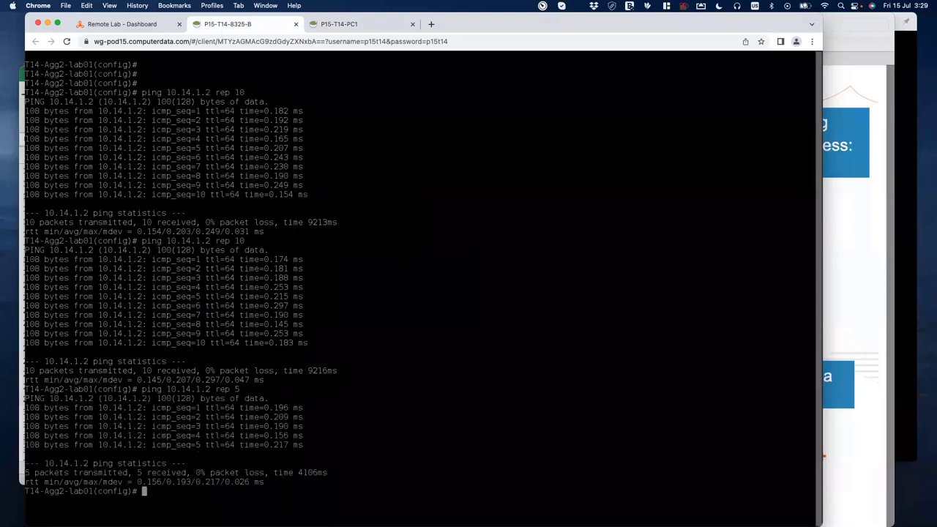
click(354, 25)
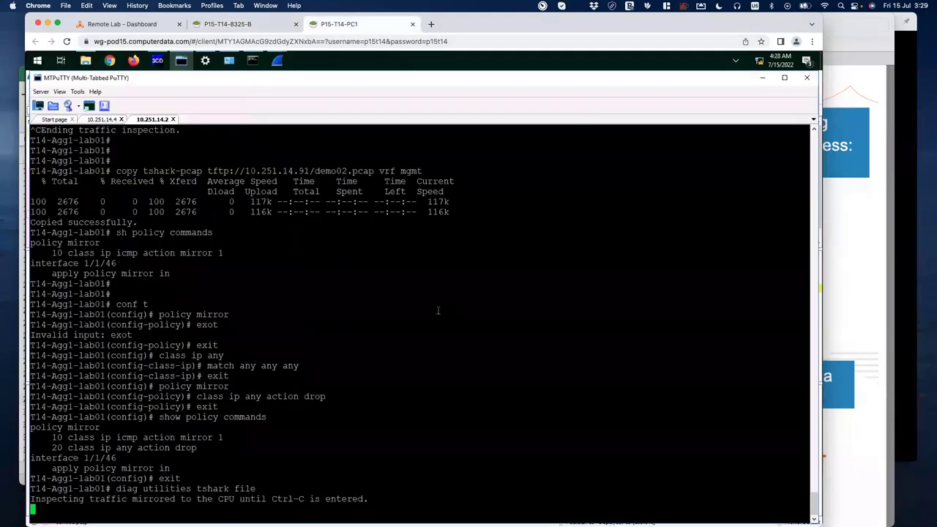
double_click(438, 314)
- Stop the capture, copy it to TFTP as demo03.pcap, and view the TFTProot folder
key(ctrl+c)
key(Return)
key(Return)
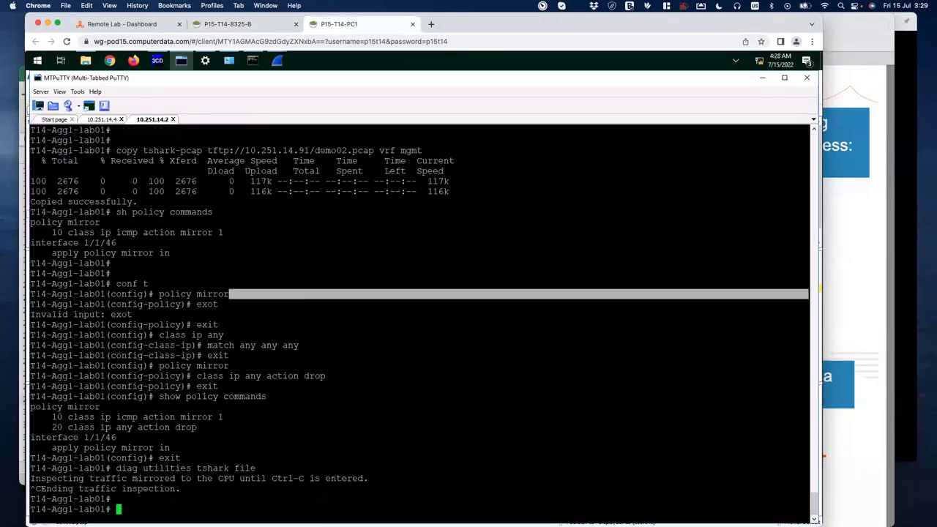
text(exit)
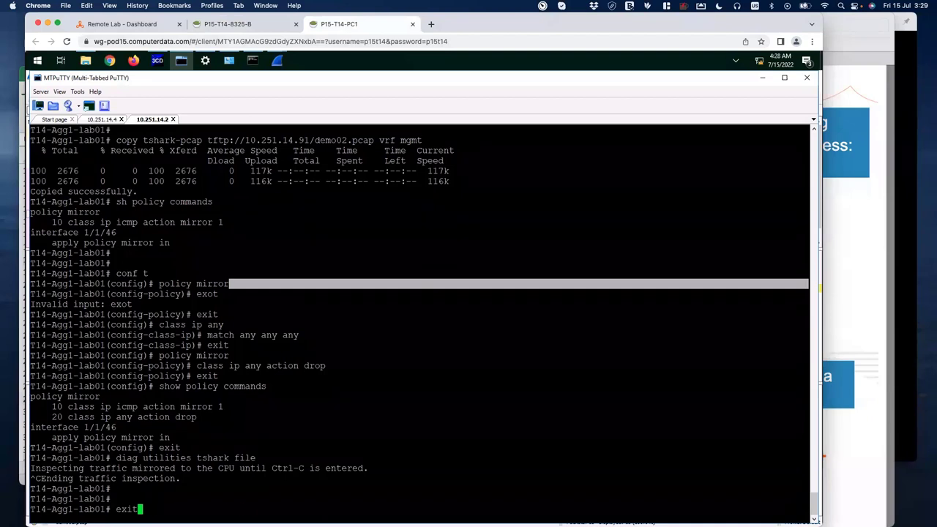
key(Up)
key(Up)
key(Up)
key(Up)
key(Up)
key(Down)
key(Down)
key(Down)
key(Down)
key(Up)
key(Up)
key(Up)
key(Up)
key(Up)
key(Up)
key(Up)
key(Up)
key(Up)
key(Down)
key(Down)
key(Down)
key(Down)
key(Down)
key(Down)
key(Down)
key(Down)
key(Up)
key(Up)
key(Up)
key(Up)
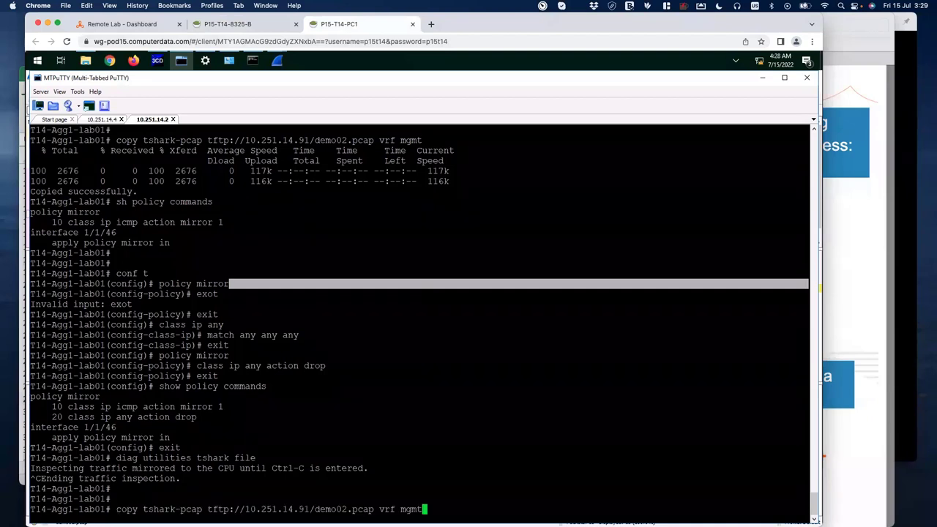
key(Left)
key(Left)
key(Left)
key(Left)
key(Left)
key(Left)
key(Left)
key(Left)
key(Left)
key(Left)
key(Left)
key(Left)
key(Left)
key(Left)
key(Left)
key(Delete)
text(3)
key(Return)
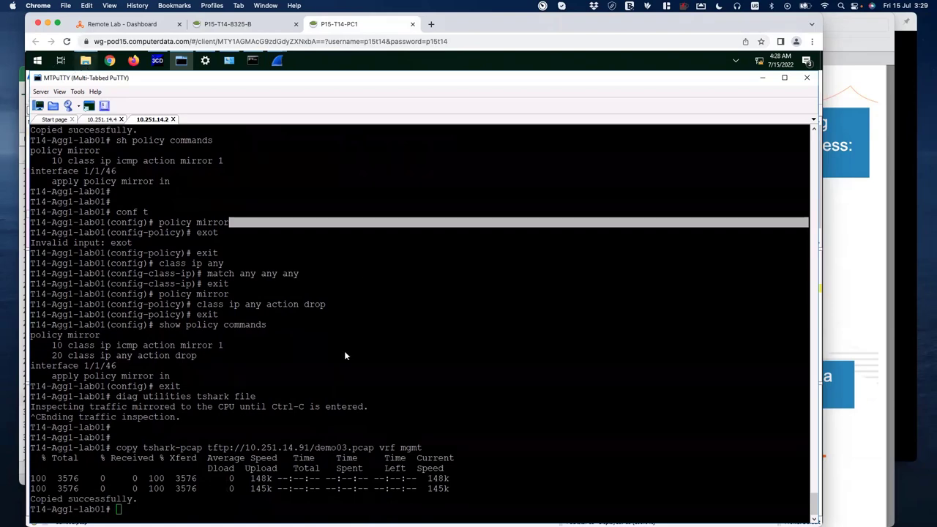
click(85, 60)
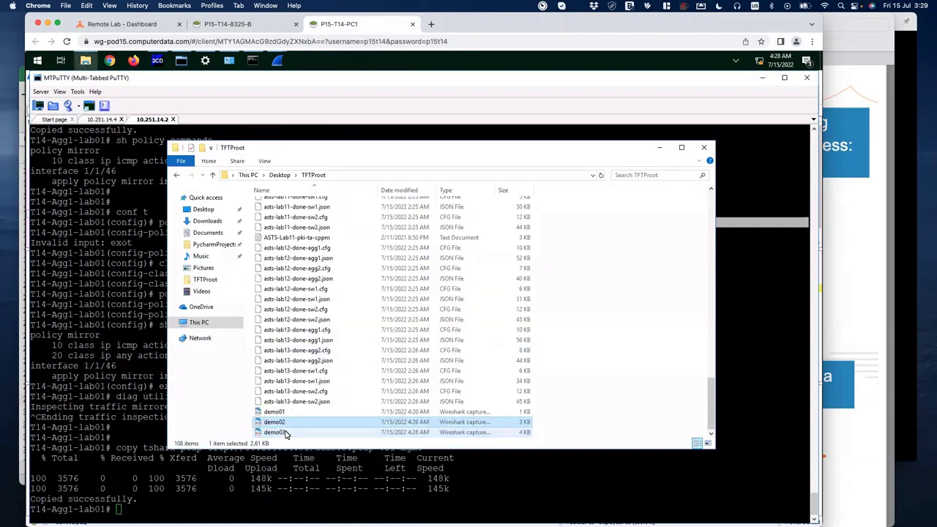
- Inspect demo03's unanswered ICMP echo requests to 10.14.1.2 in frames 6 and 12
key(Down)
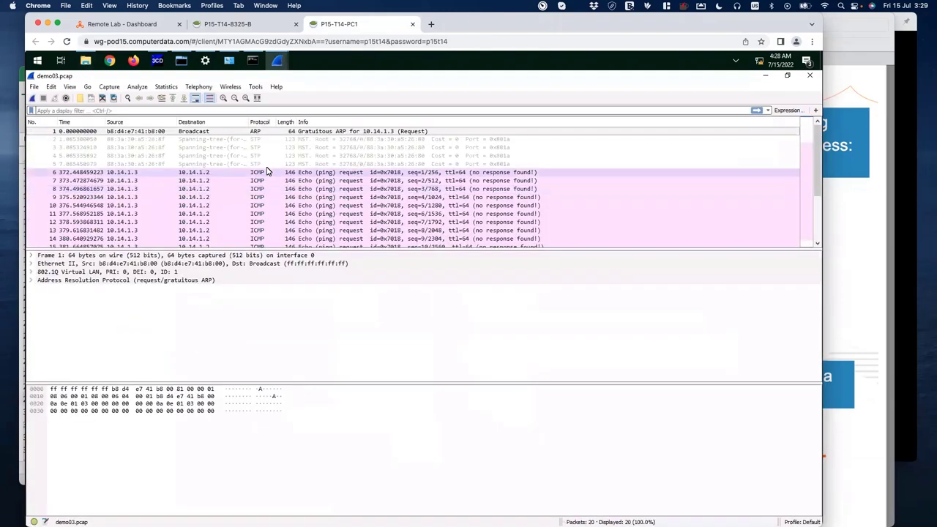
scroll(264, 212, down, 2)
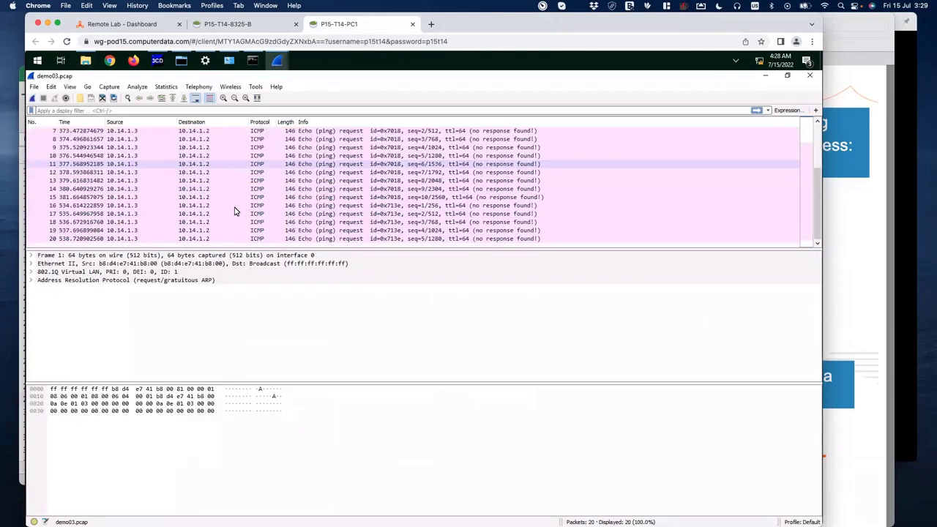
scroll(253, 210, up, 2)
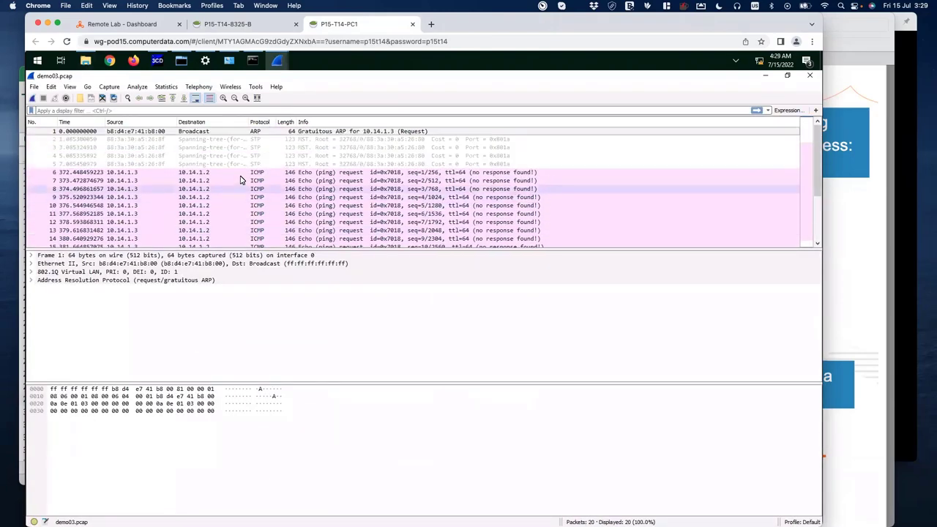
click(240, 176)
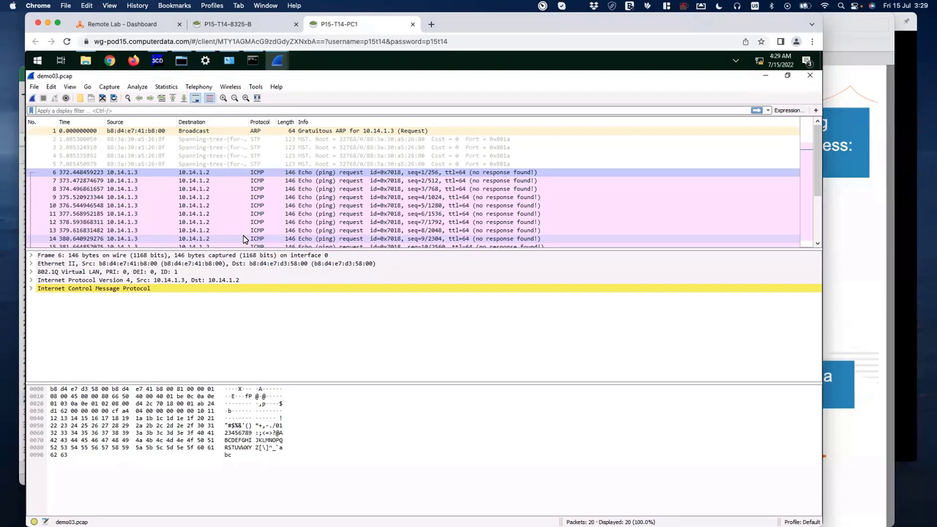
click(231, 223)
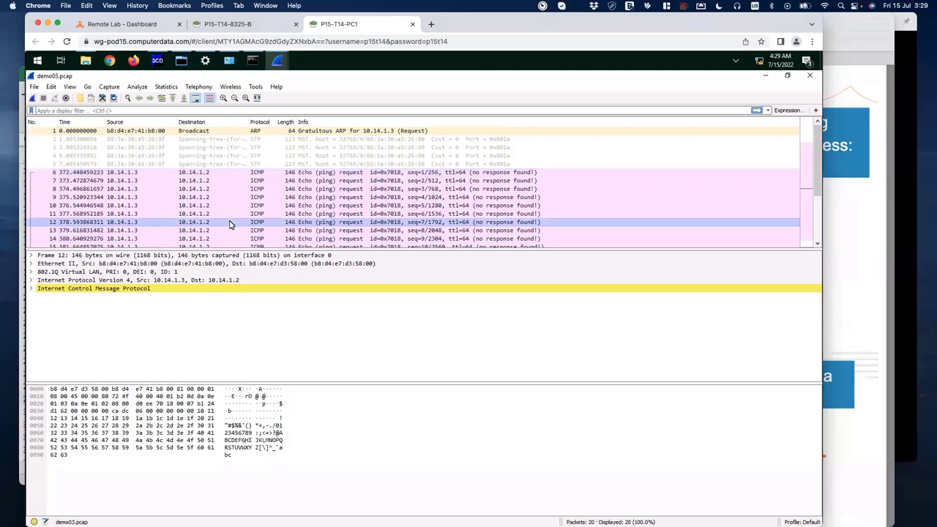
scroll(229, 224, down, 2)
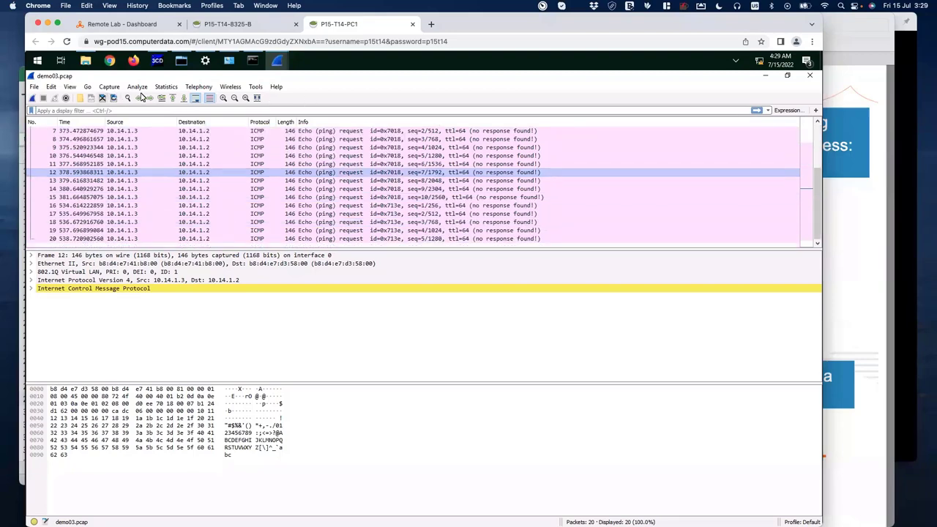
- Close the demo03, demo02 and demo01 capture windows
click(809, 77)
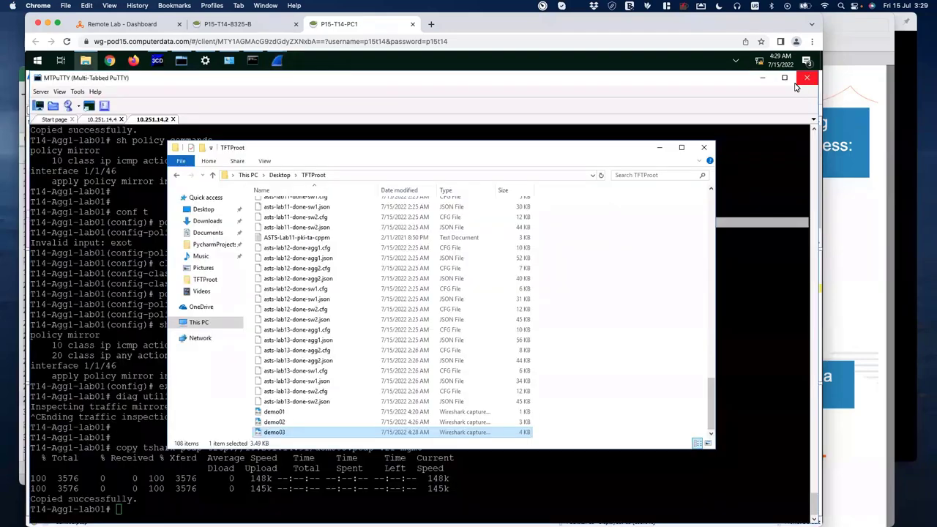
mouse_move(277, 61)
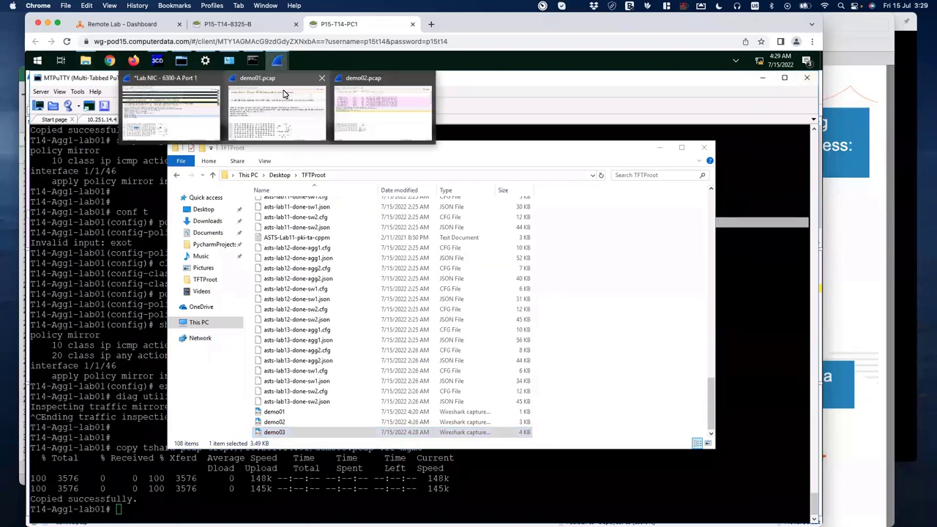
click(427, 79)
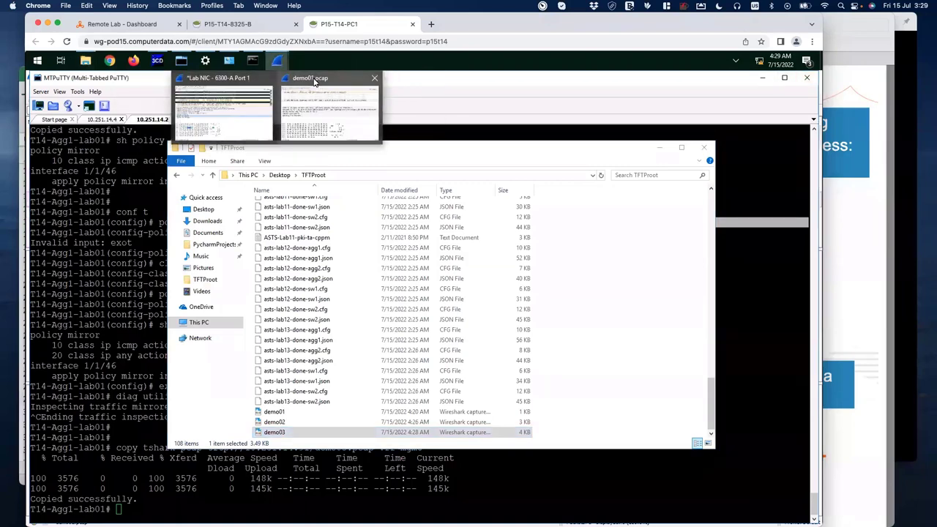
click(374, 79)
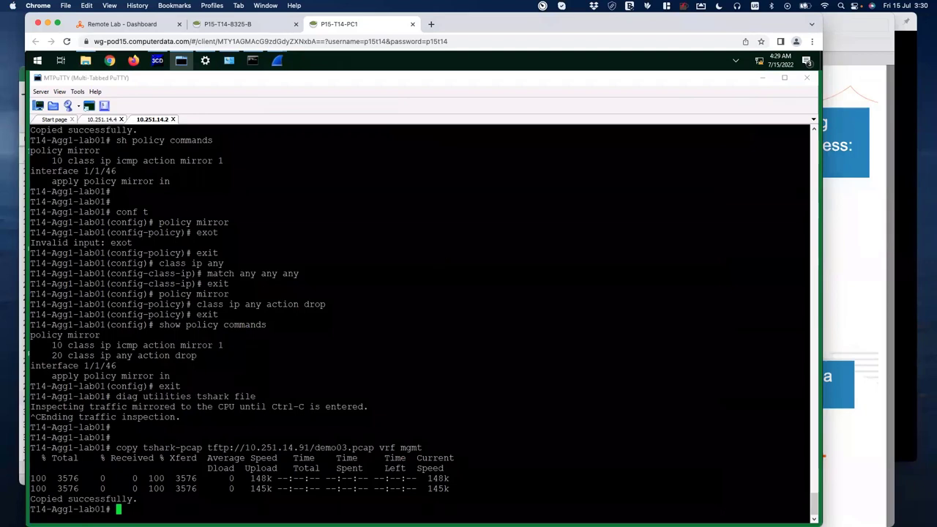
- List the clear options and clear all mirror session counters with 'clear mirror all'
text(clear ?)
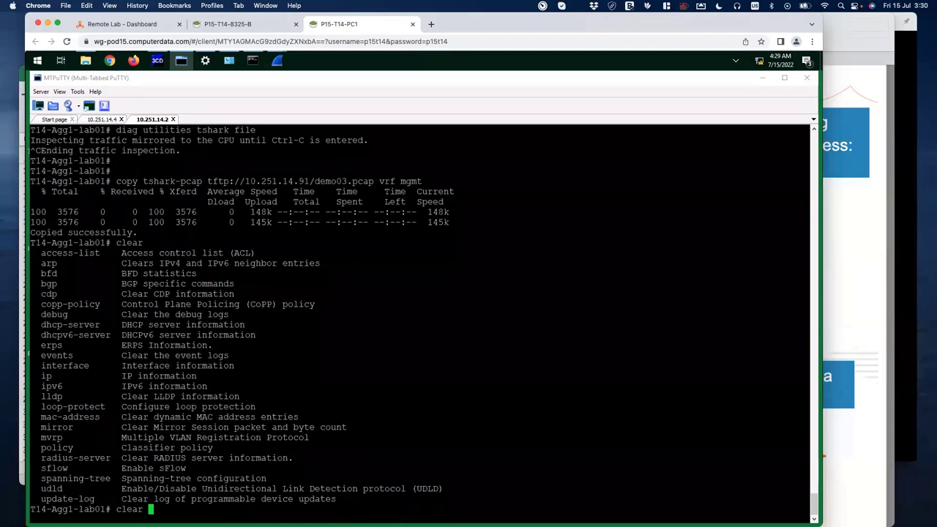
text(mirror /)
key(BackSpace)
text(?)
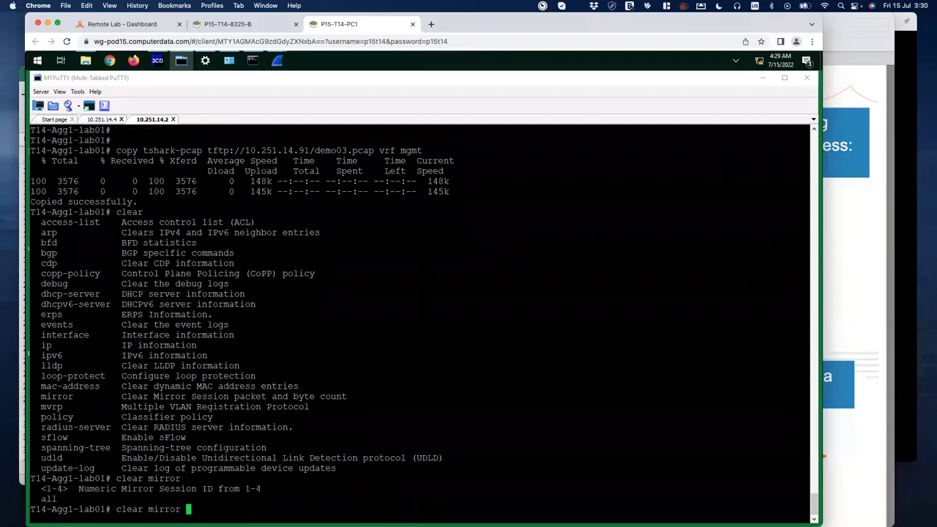
text(all)
key(Return)
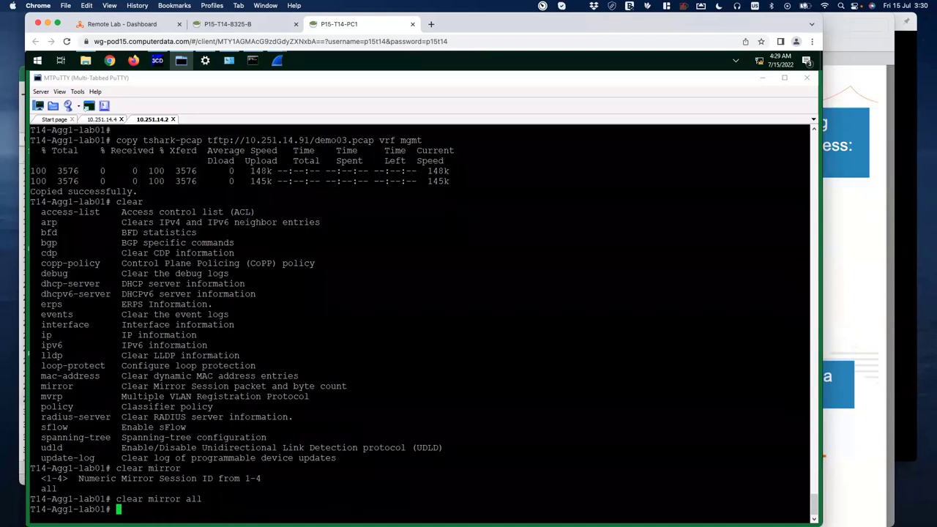
- Edit the recalled upload command to demo04, discard it, and stage the tshark capture command
key(Up)
key(Up)
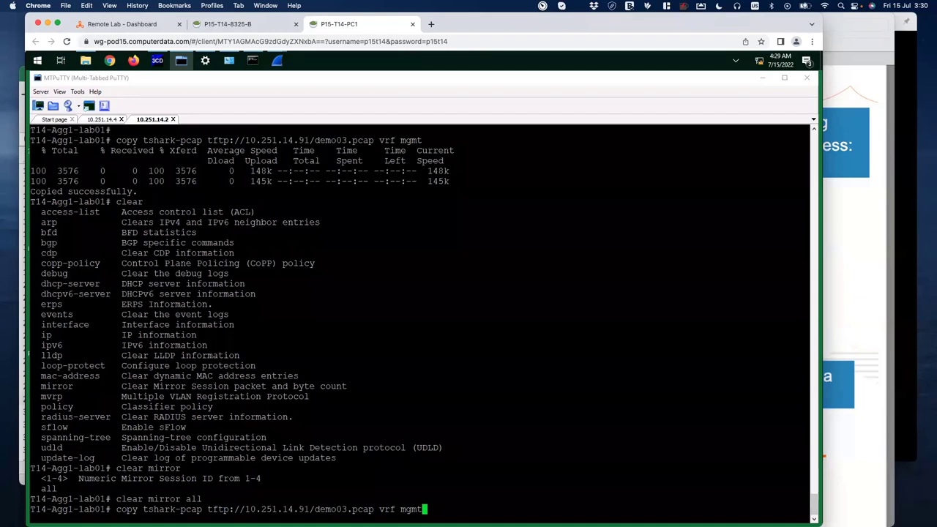
key(Left)
key(Left)
key(Left)
key(Left)
key(Left)
key(Left)
key(Left)
key(Left)
key(Left)
key(Left)
key(Left)
key(Left)
key(Left)
key(Left)
key(Left)
key(Delete)
text(4)
key(ctrl+u)
key(ctrl+k)
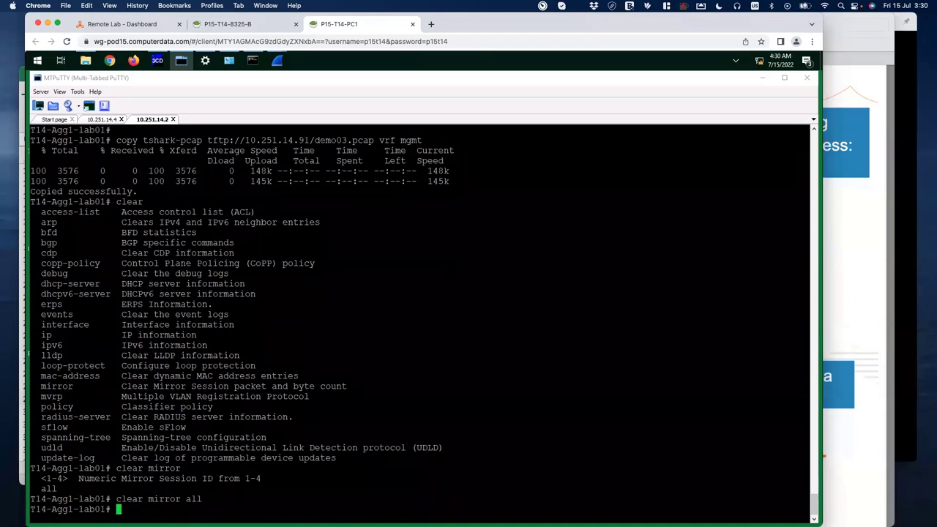
key(super+v)
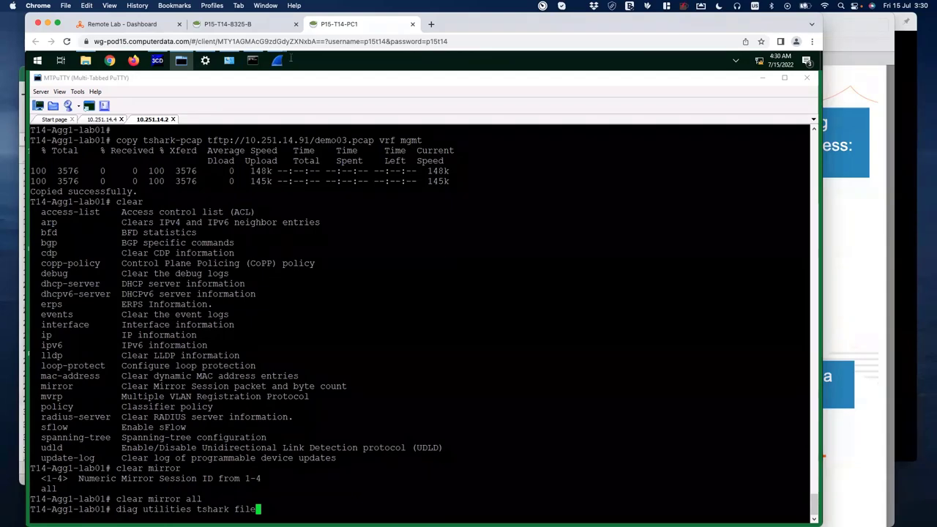
- On the 8325-B console, ping 10.14.1.2 with a repeat count of 2
click(228, 24)
key(Up)
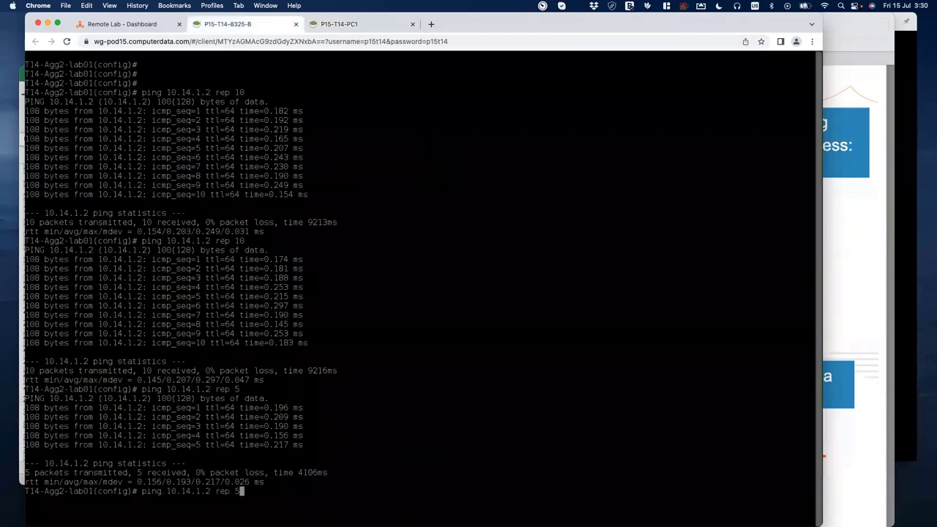
key(BackSpace)
text(2)
key(Return)
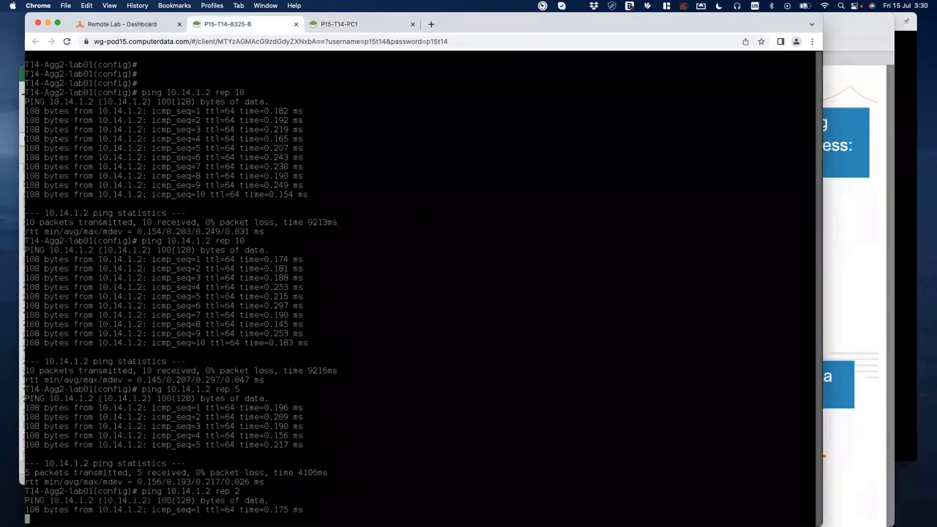
- Start the tshark capture on PC1, ping 10.14.1.2 again from 8325-B, then stop the capture
click(357, 24)
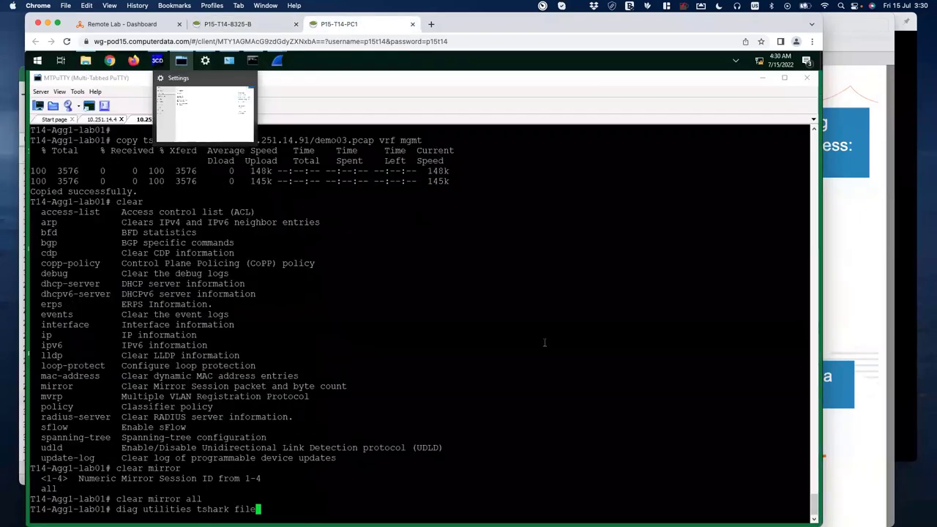
key(Return)
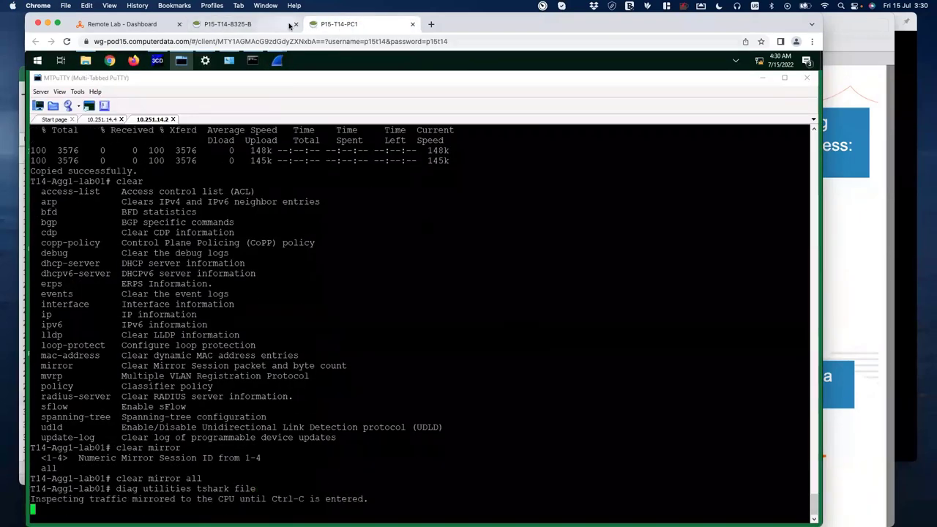
click(263, 25)
key(Up)
key(Return)
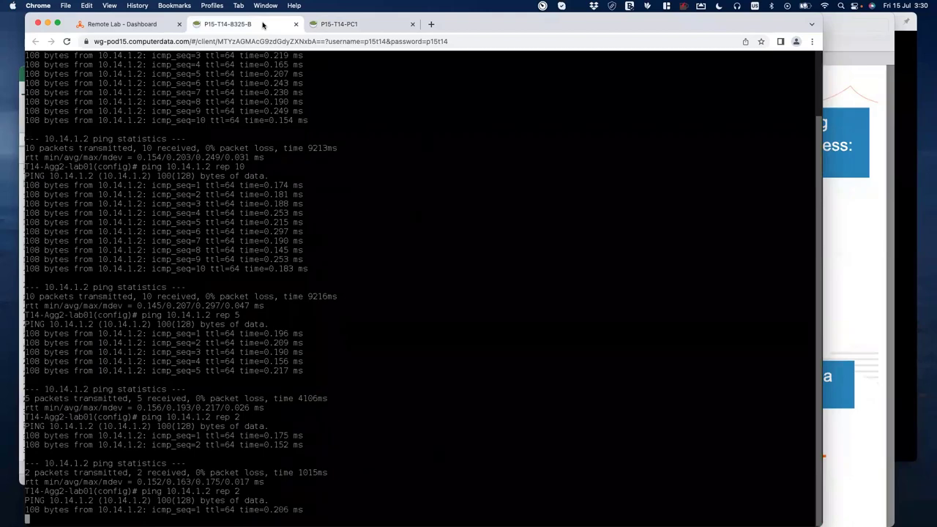
click(350, 26)
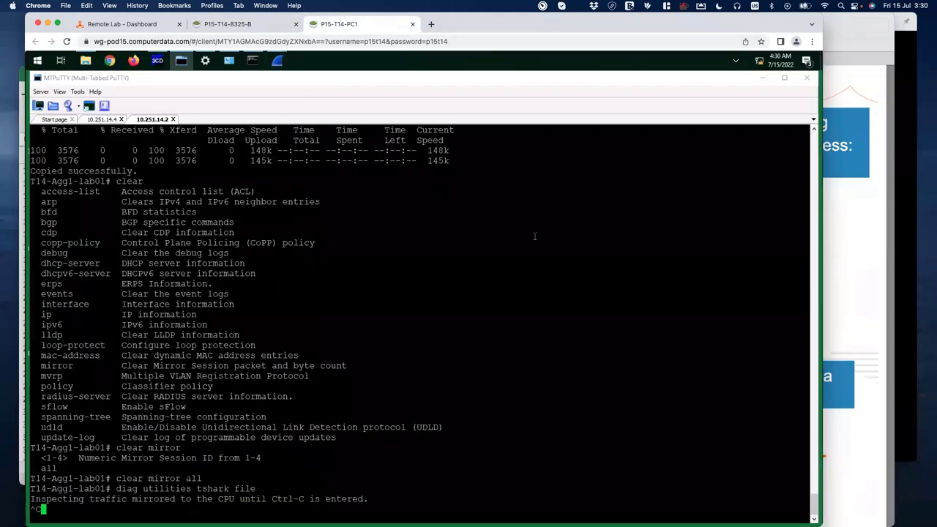
key(ctrl+c)
key(Return)
key(Return)
key(Return)
- Upload the capture to TFTP server 10.251.14.91 as demo04.pcap and open the TFTProot folder
key(Up)
key(Up)
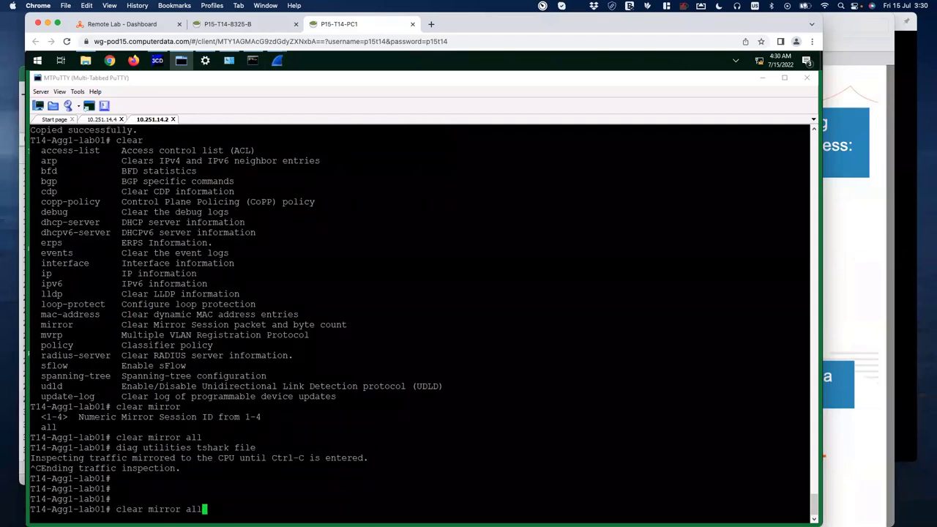
key(Up)
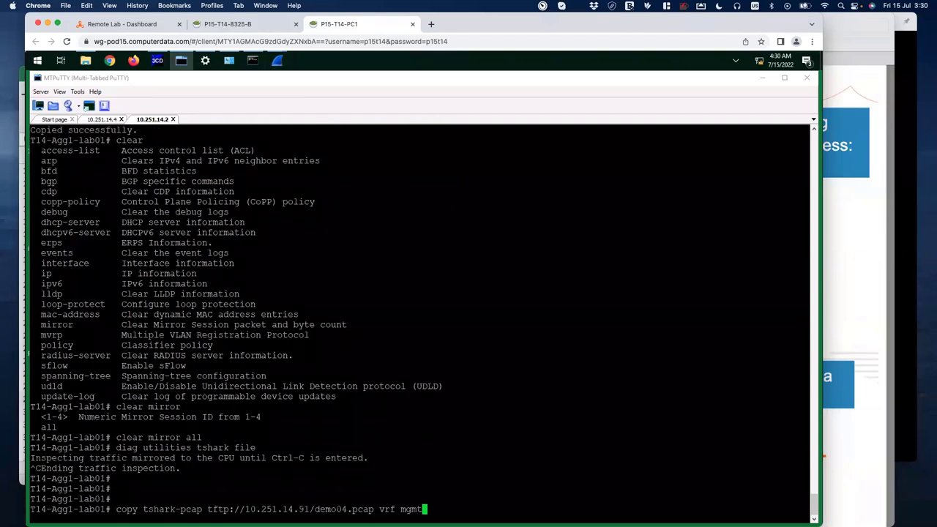
key(Left)
key(Return)
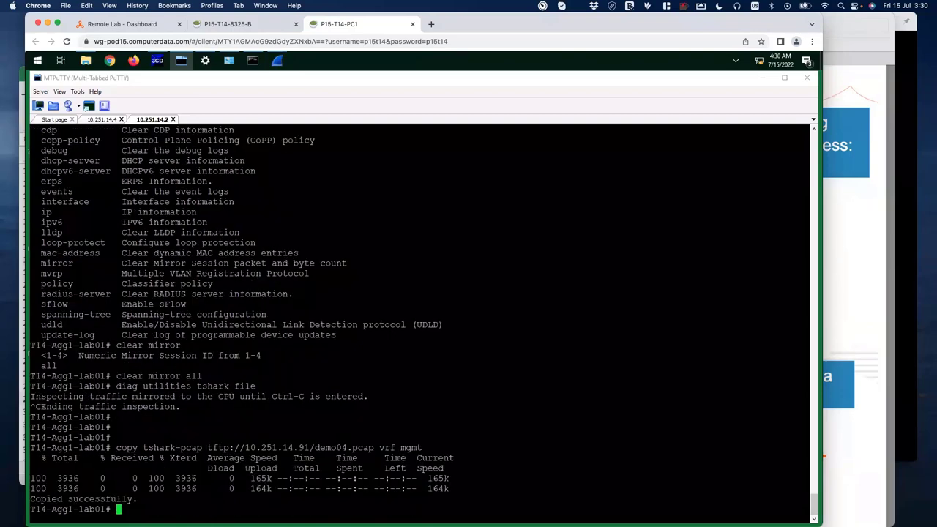
click(86, 60)
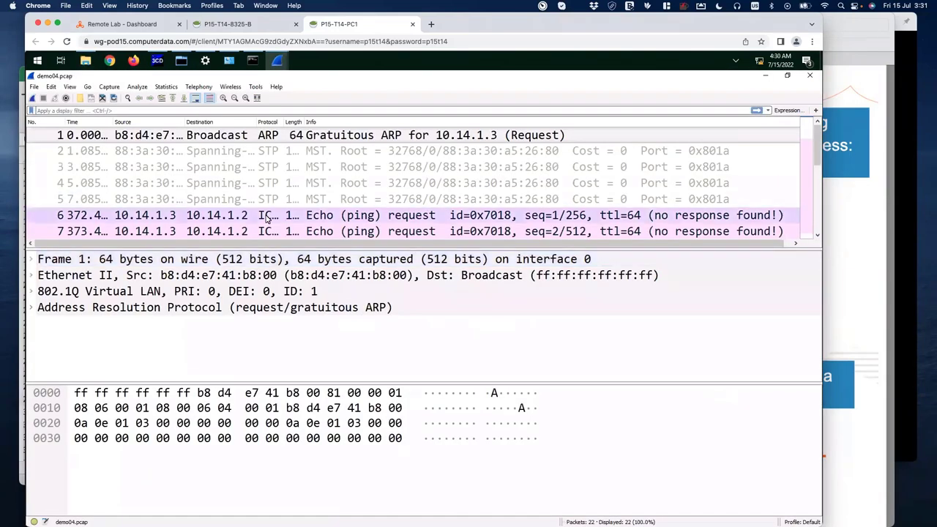
- Scroll through demo04.pcap's 22 packets, then close Wireshark and the TFTProot folder
scroll(267, 218, down, 5)
scroll(267, 218, down, 1)
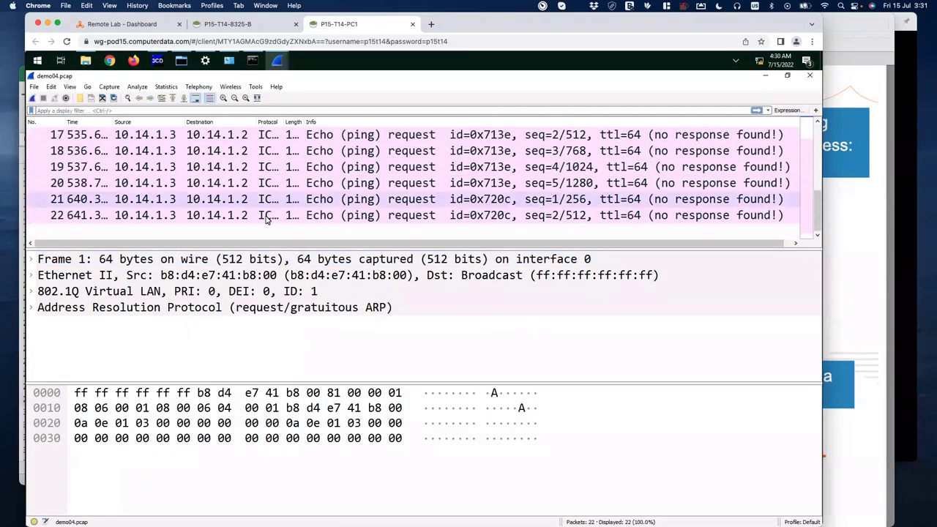
scroll(114, 198, up, 3)
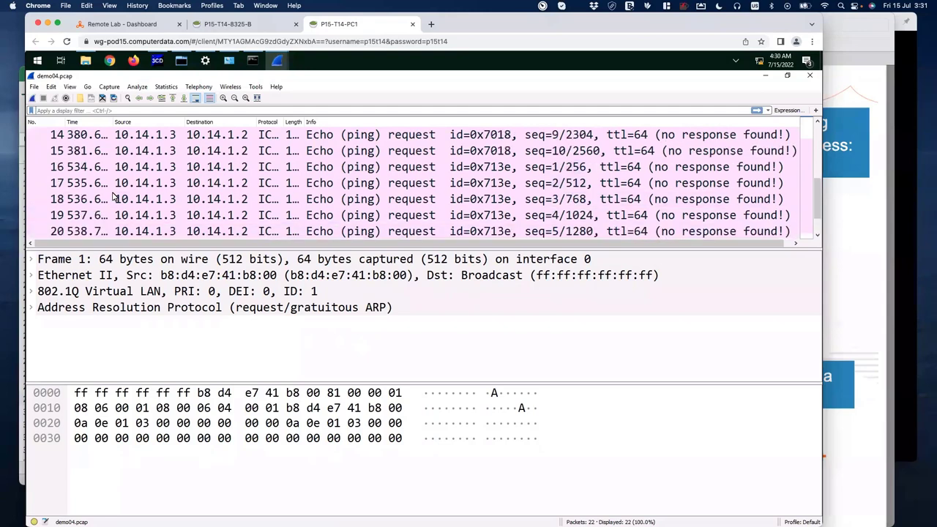
scroll(113, 197, down, 3)
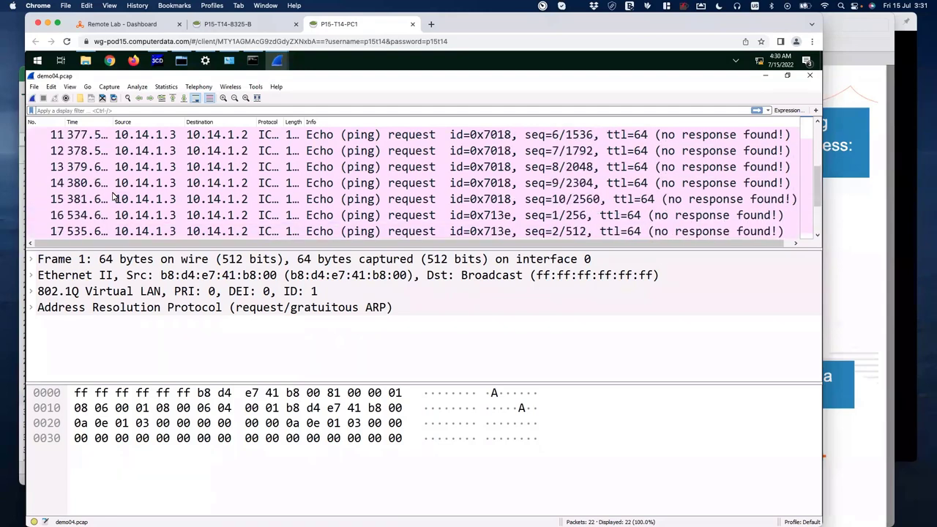
click(808, 78)
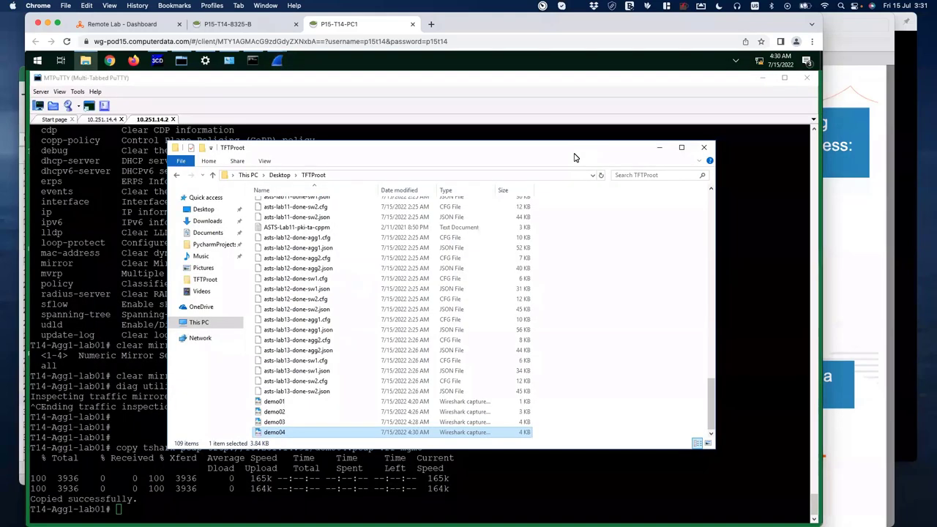
click(705, 149)
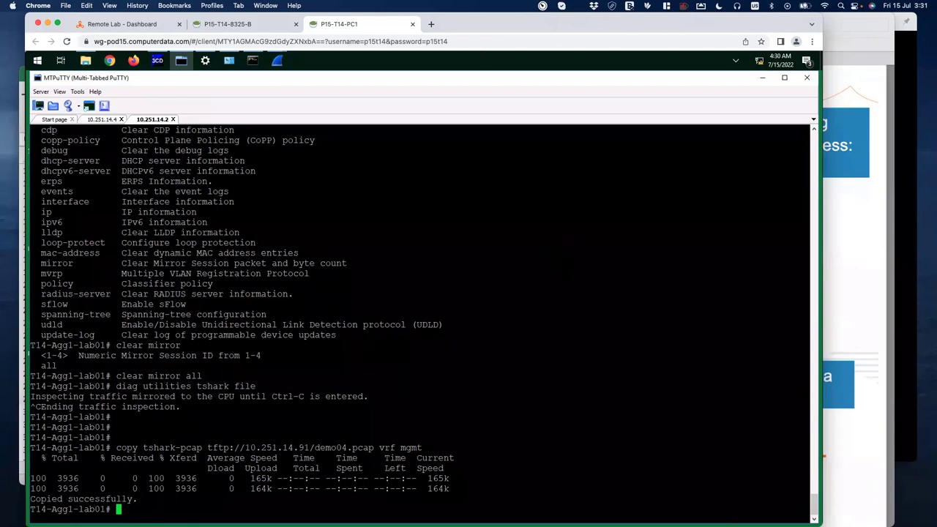
- Delete the stored tshark capture file with 'diag utilities tshark delete-file'
text(clear ?)
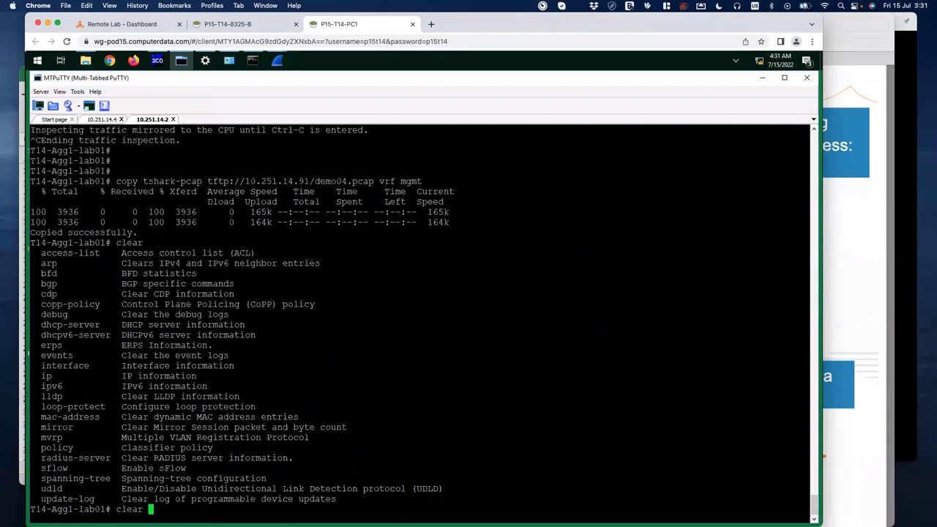
key(BackSpace)
key(BackSpace)
key(BackSpace)
key(BackSpace)
key(BackSpace)
key(BackSpace)
text(diag )
text(t)
key(BackSpace)
text(u)
key(Tab)
text(t)
key(Tab)
key(question)
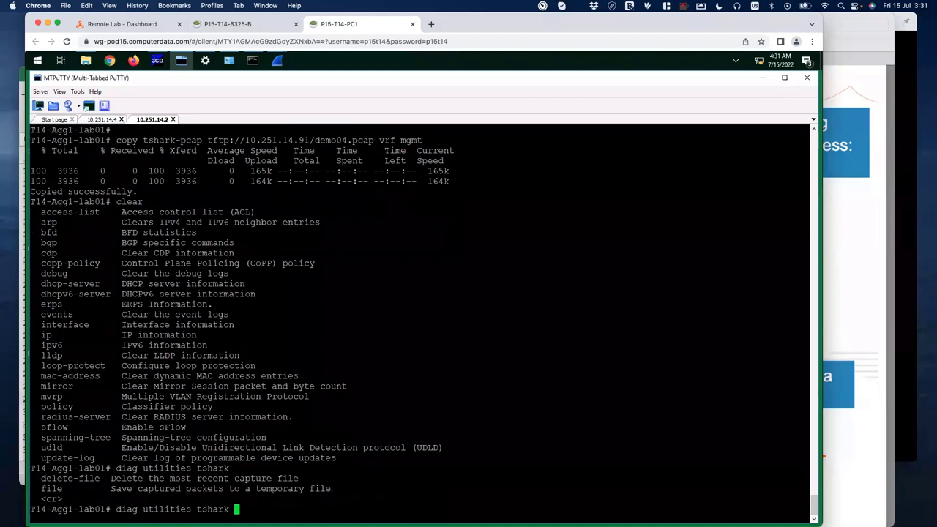
text(de)
key(Tab)
key(Return)
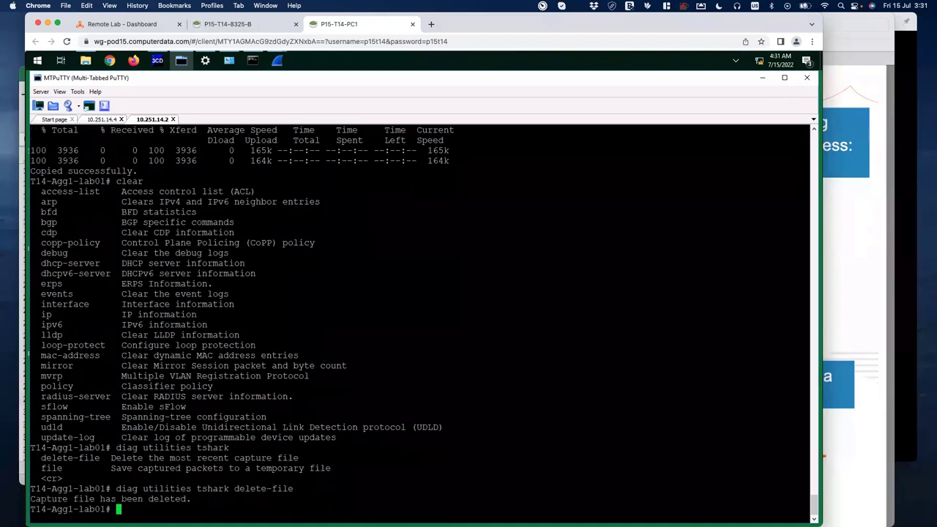
key(Return)
key(Return)
key(Return)
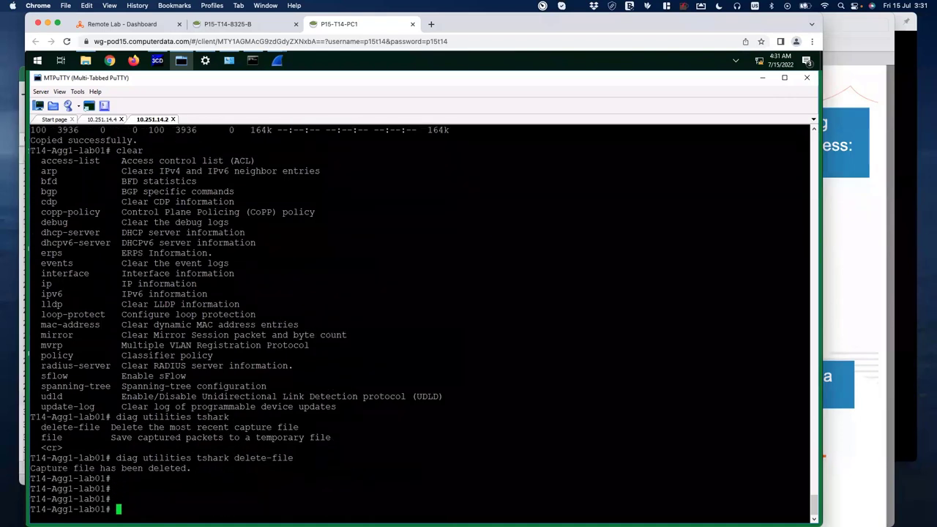
- Start a new tshark file capture, ping 10.14.1.2 from Agg2, then stop the capture
key(ctrl+shift+Tab)
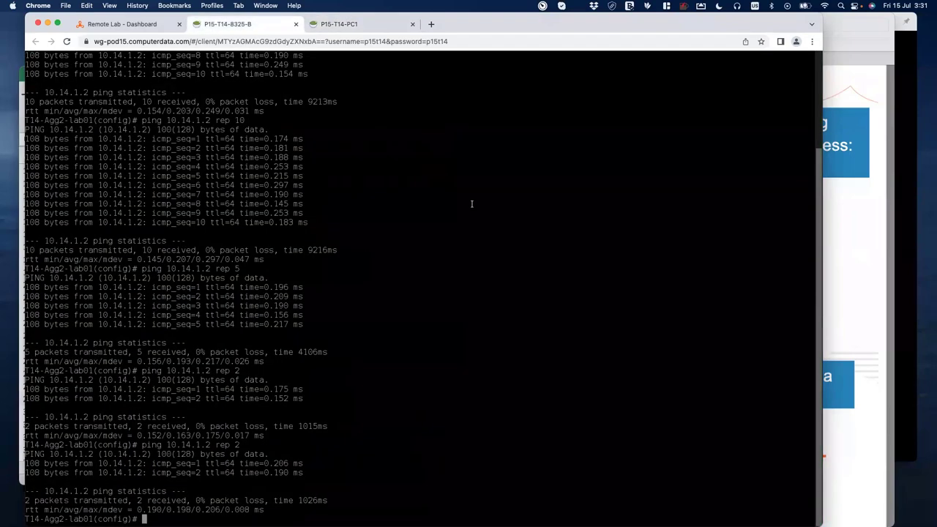
key(ctrl+Tab)
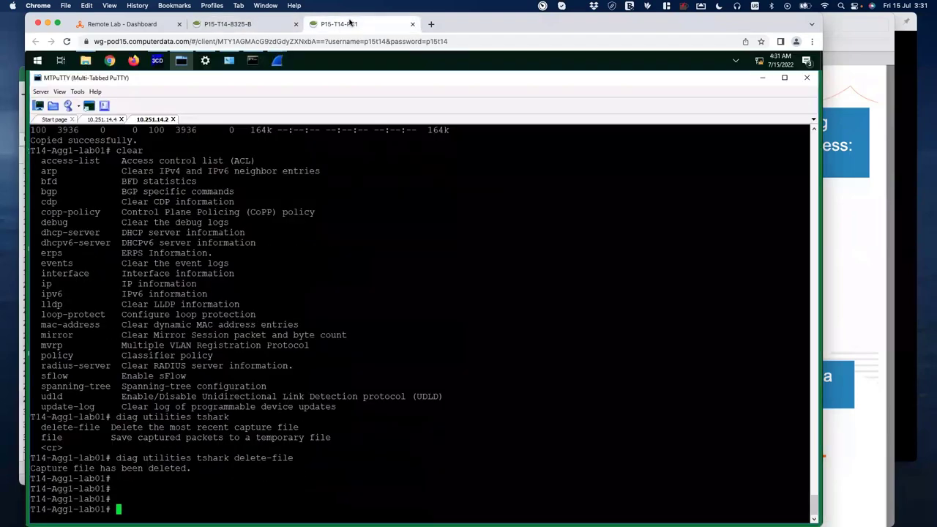
key(Up)
key(Up)
key(Up)
key(Up)
key(Up)
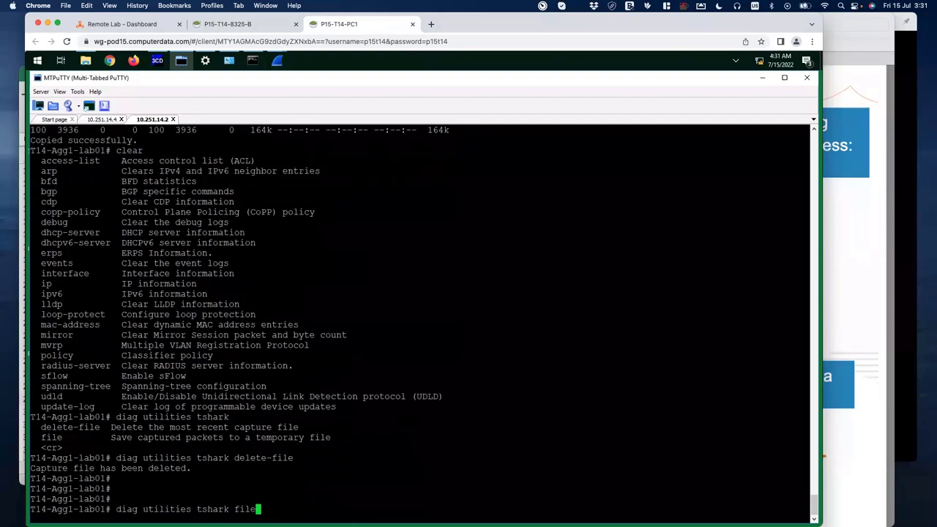
key(Return)
click(230, 30)
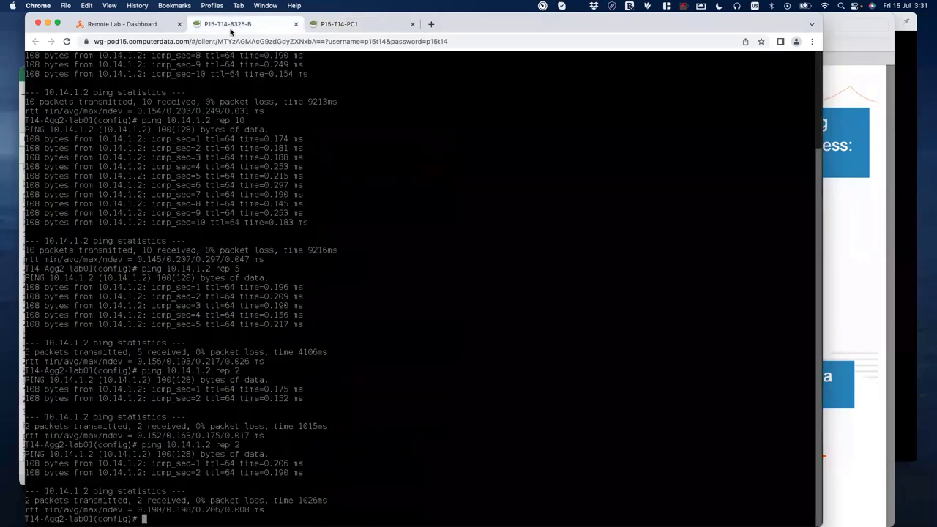
key(Up)
key(Return)
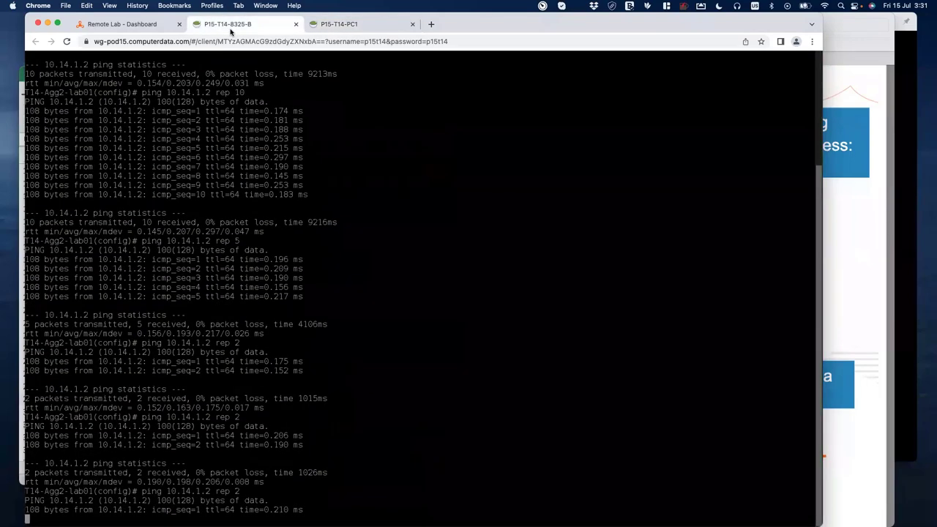
click(341, 24)
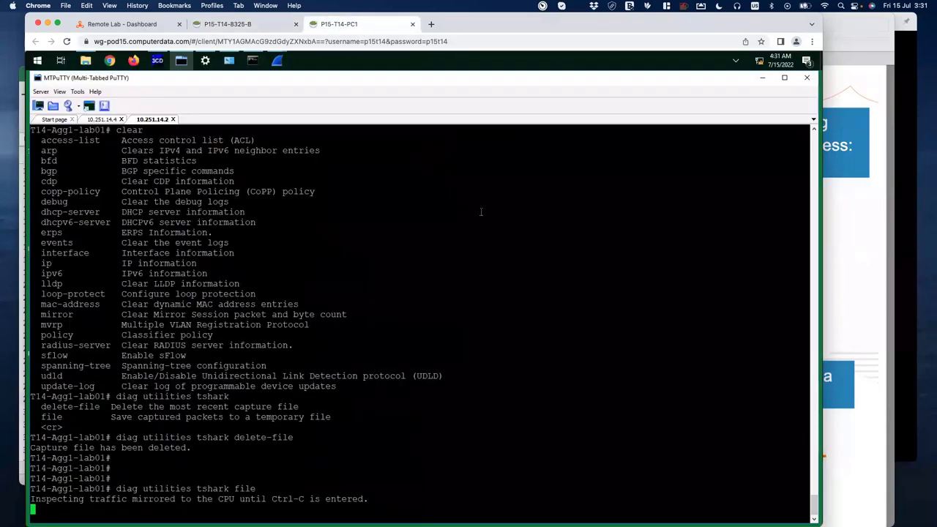
key(ctrl+c)
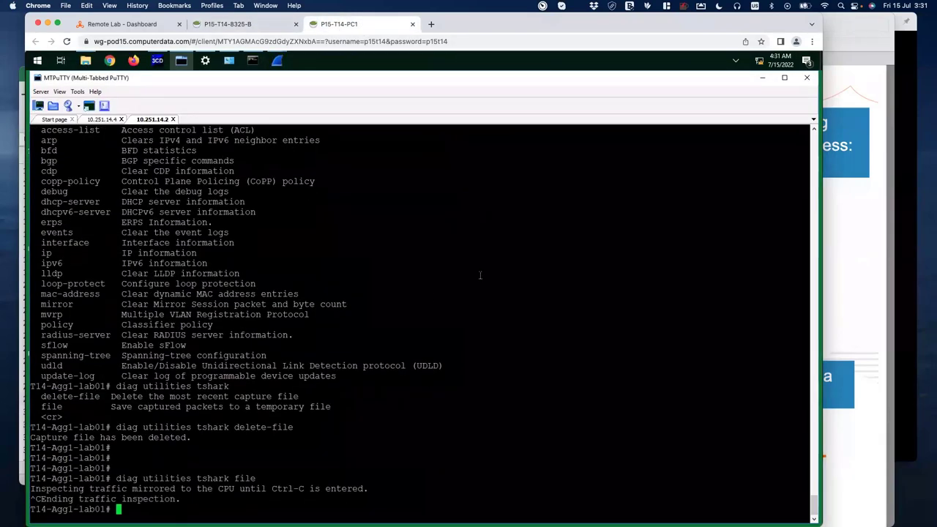
- Copy the capture to the TFTP server as demo05.pcap
key(Up)
key(Up)
key(Up)
key(Up)
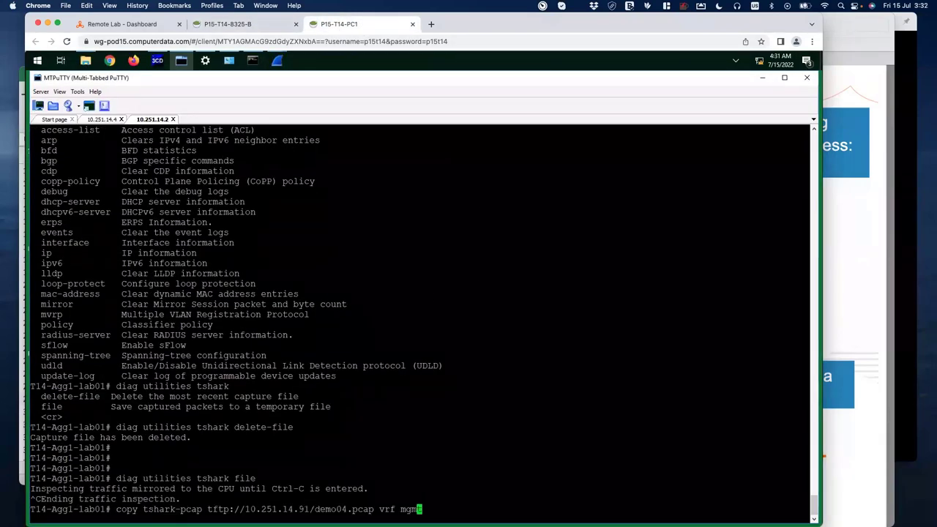
key(Left)
key(Left)
key(Left)
key(Left)
key(Left)
key(Left)
key(Left)
key(Left)
key(Left)
key(Left)
key(Left)
key(Left)
key(BackSpace)
text(5)
key(Return)
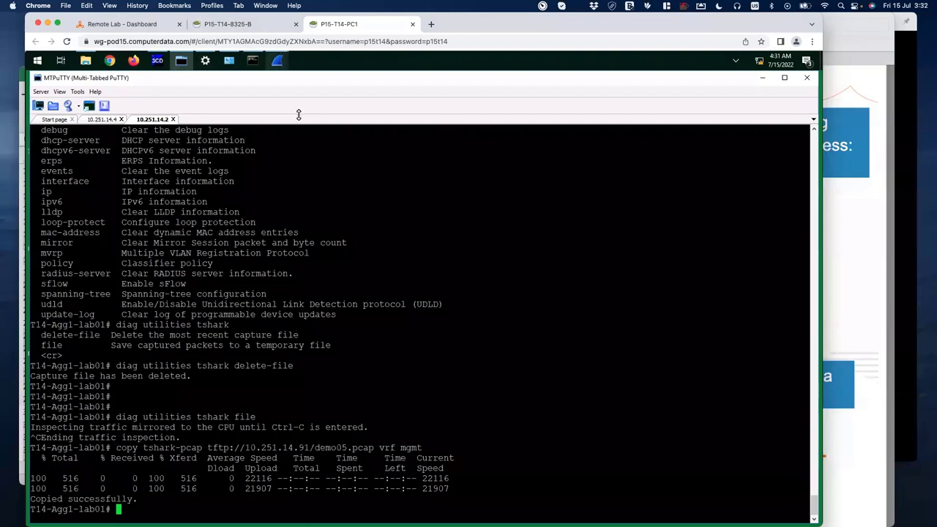
- Open demo05.pcap in Wireshark, inspect both ICMP echo requests to 10.14.1.2, and close it
mouse_move(277, 85)
click(85, 60)
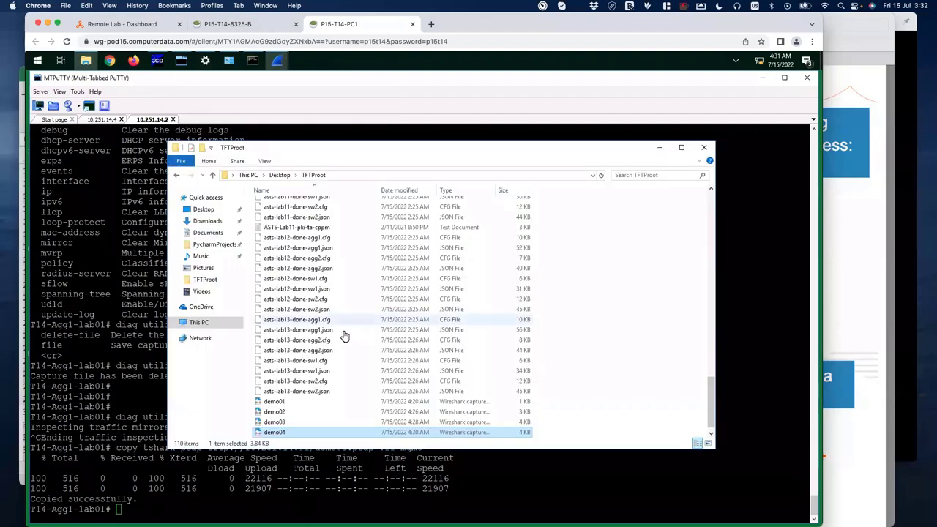
double_click(308, 432)
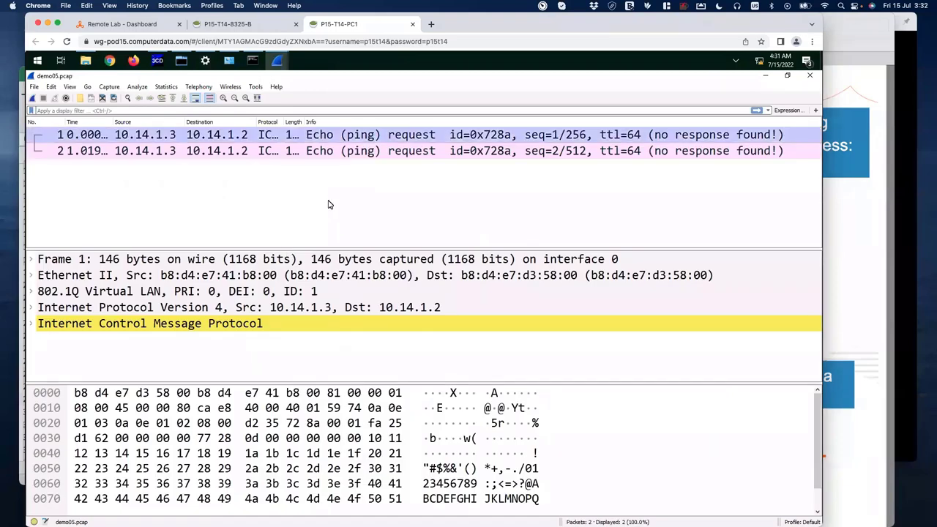
click(228, 149)
click(239, 135)
click(765, 76)
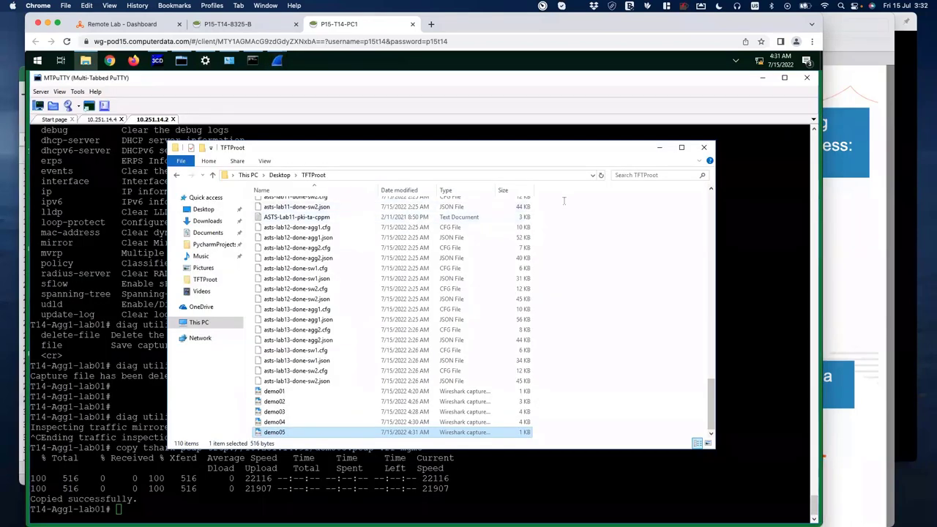
- Hide the TFTProot folder and mark, then unmark, the two transfer statistics rows
click(660, 148)
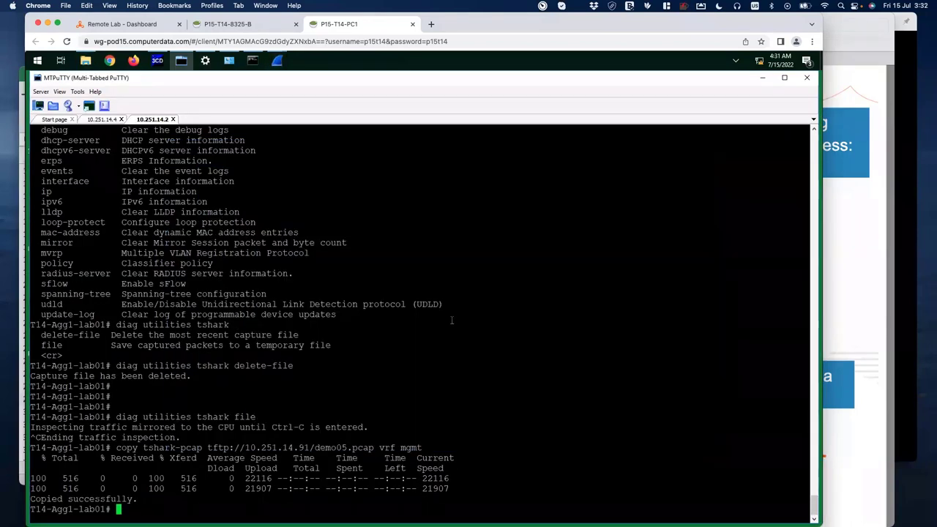
drag(449, 487, 180, 478)
click(475, 381)
- Page the troubleshooting slides to the TCPDUMP slide, underline its title, and return to the terminal
click(857, 302)
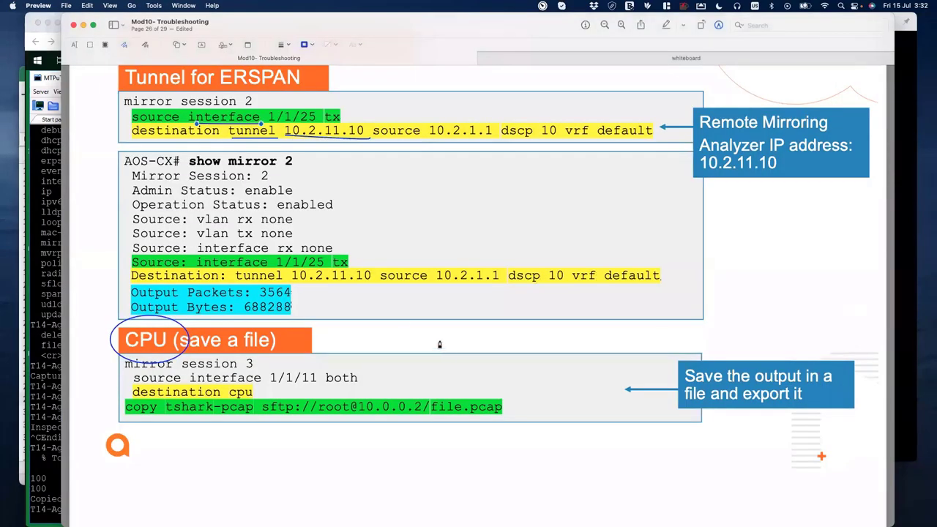
scroll(302, 284, up, 10)
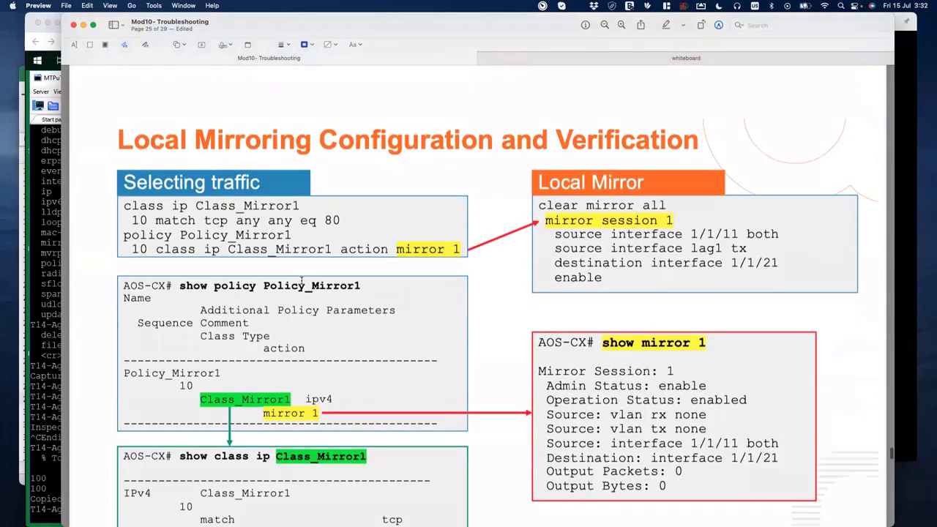
scroll(301, 281, down, 5)
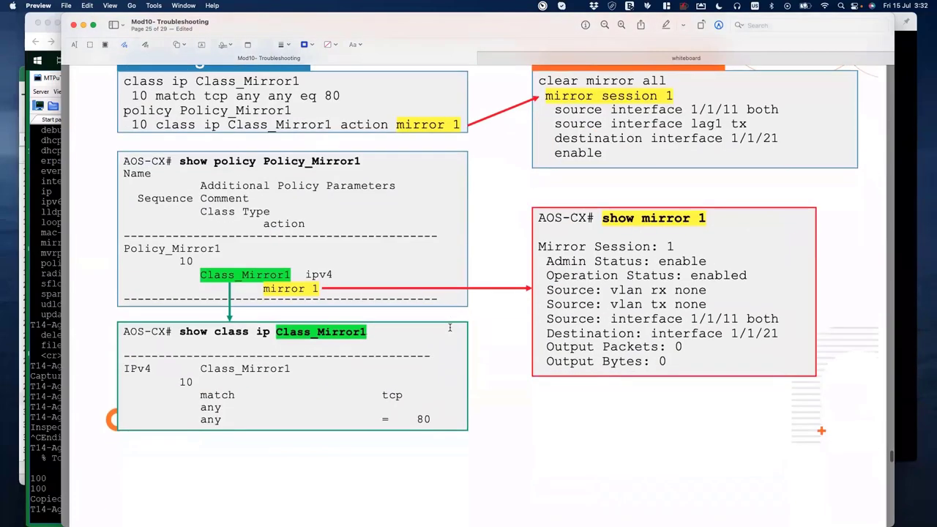
scroll(388, 268, down, 20)
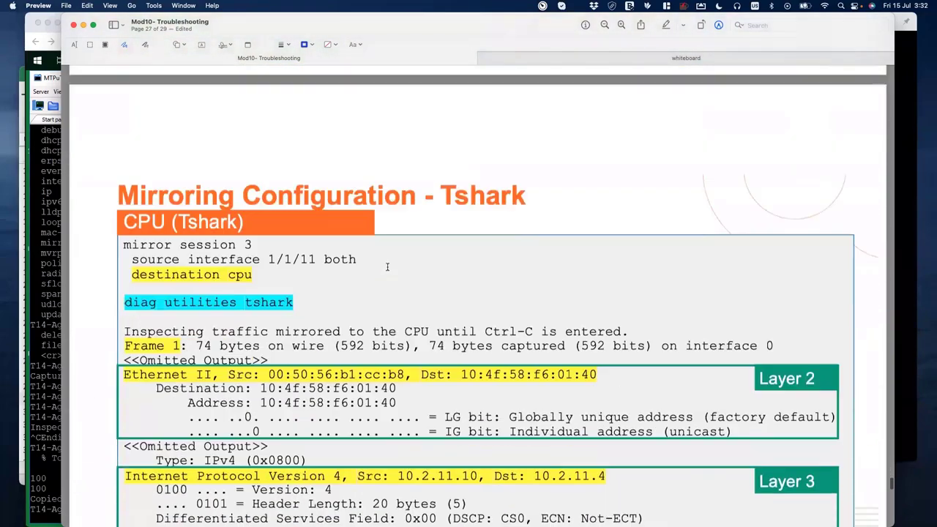
scroll(325, 271, down, 15)
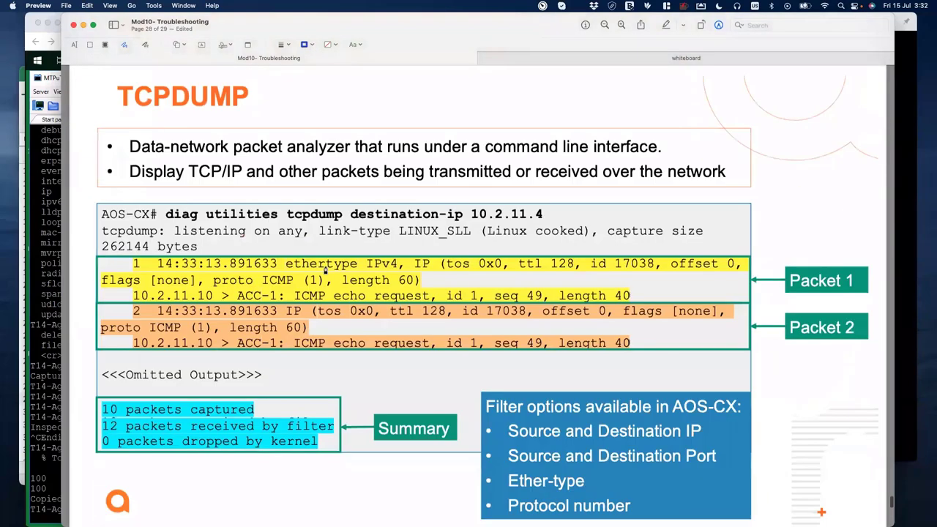
drag(113, 106, 249, 106)
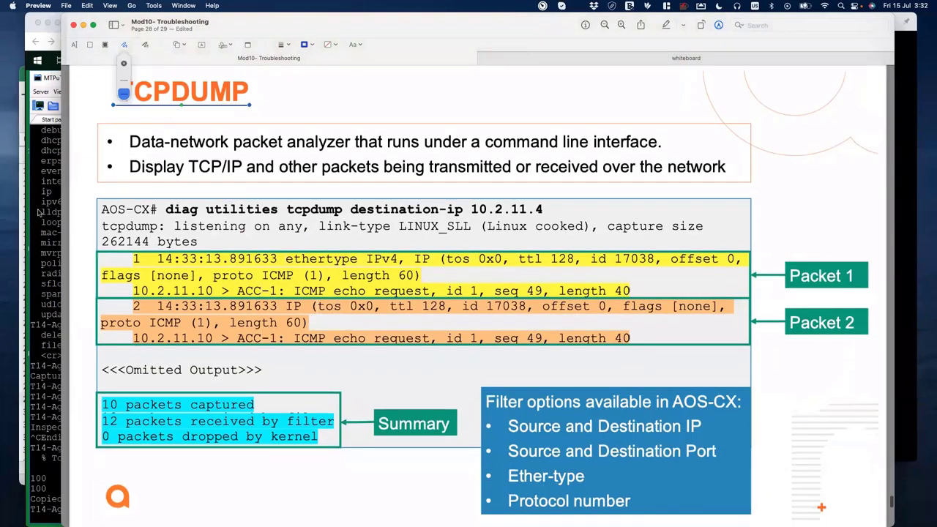
key(super+Tab)
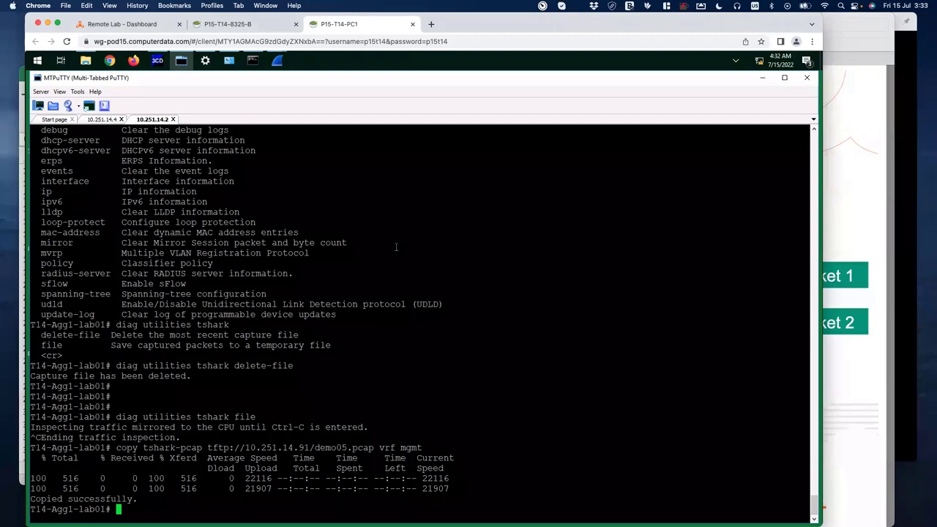
- In the Sw1 session, run 'ping 10.252.1.23'
text(sh)
key(BackSpace)
key(BackSpace)
click(102, 119)
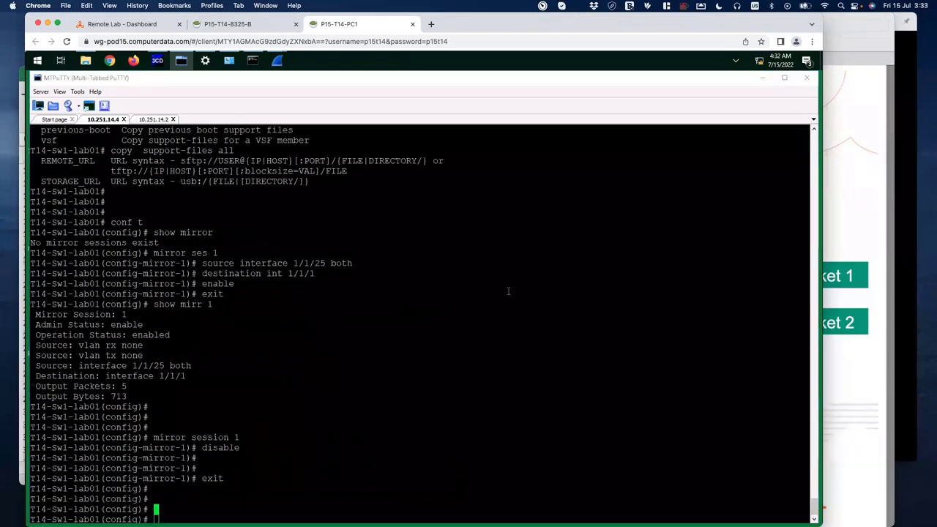
key(Return)
key(Return)
key(Return)
key(Return)
text(ping)
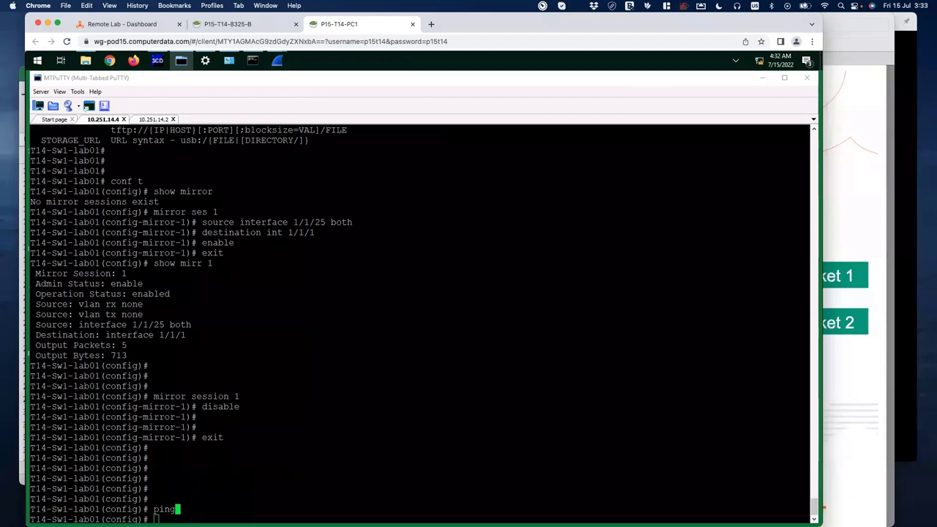
text( 10.252.1.23)
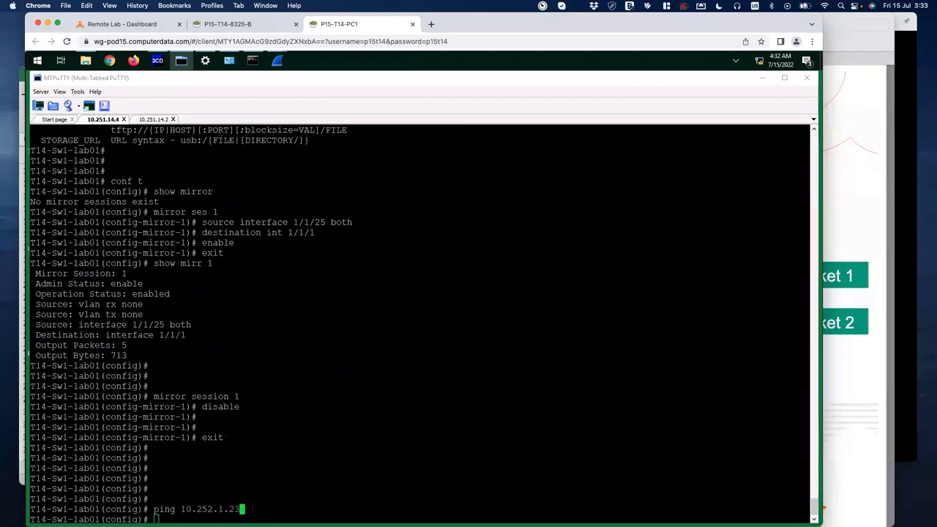
key(Return)
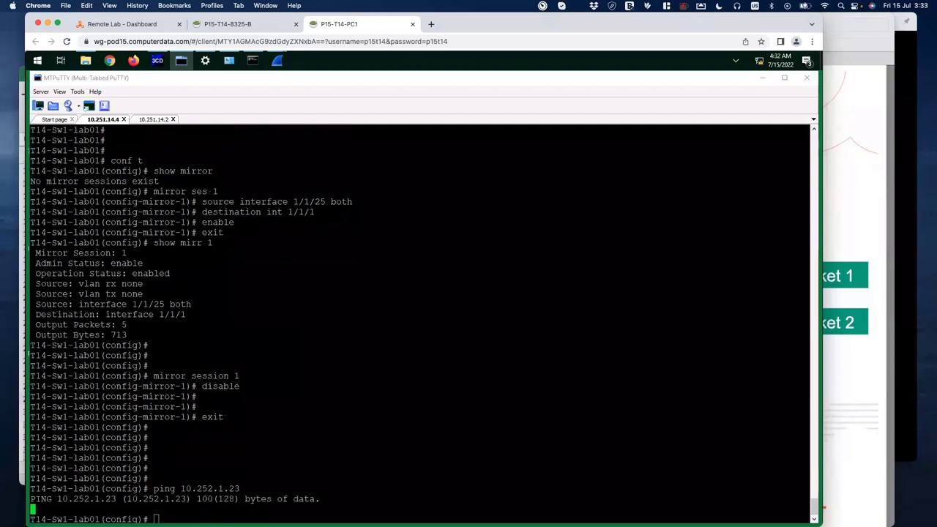
- Open a console to RouterA, log in with the admin credentials, and enter 'show ip route'
click(139, 24)
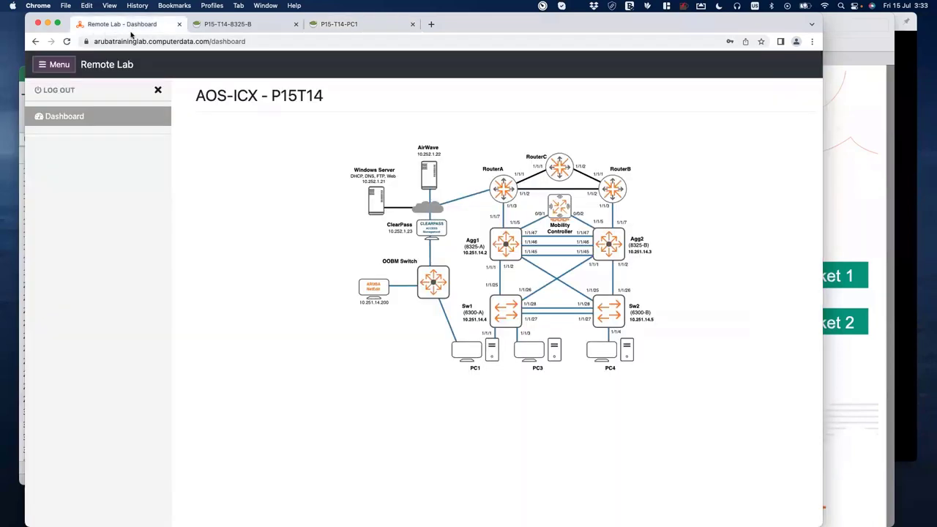
click(546, 202)
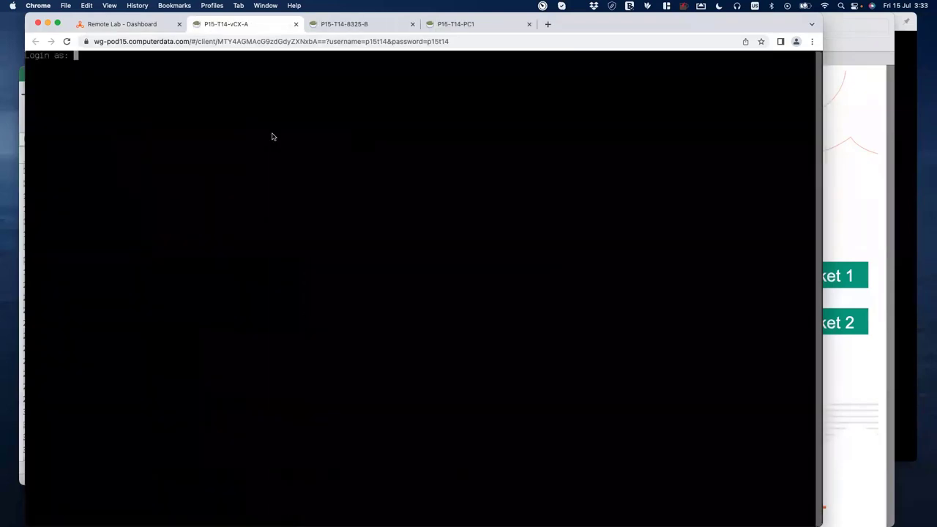
text(admin)
key(Return)
key(Return)
key(Return)
key(Return)
key(Return)
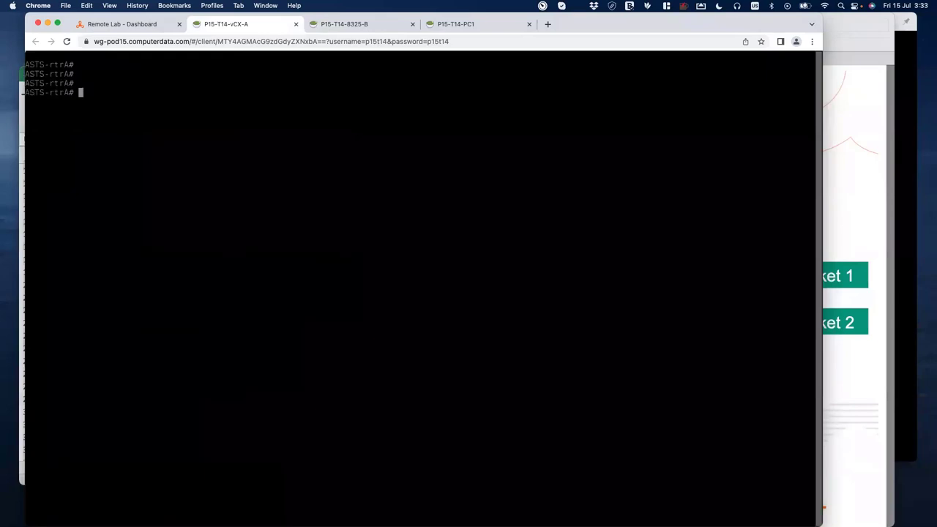
text(show ip route)
key(Return)
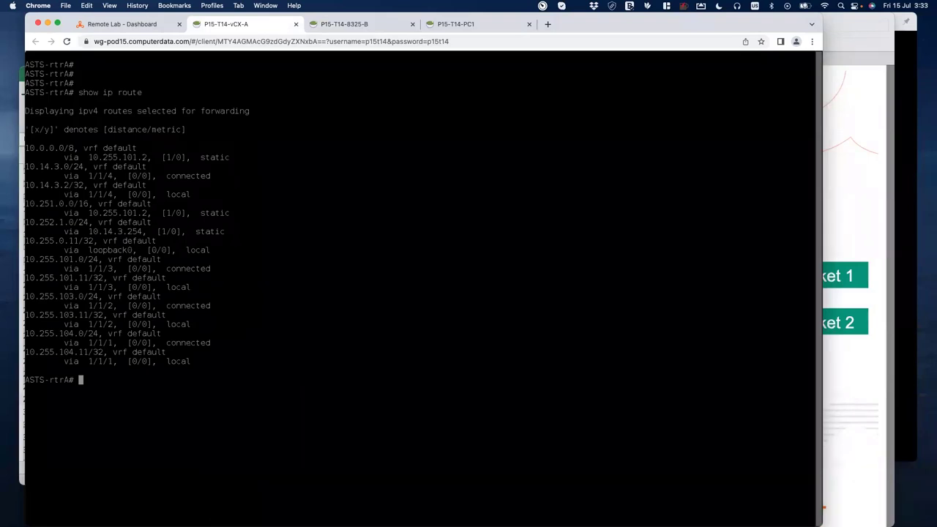
- List the checkpoints and roll RouterA back to the asts-base-l3 checkpoint
text(show checkpoint list)
key(Return)
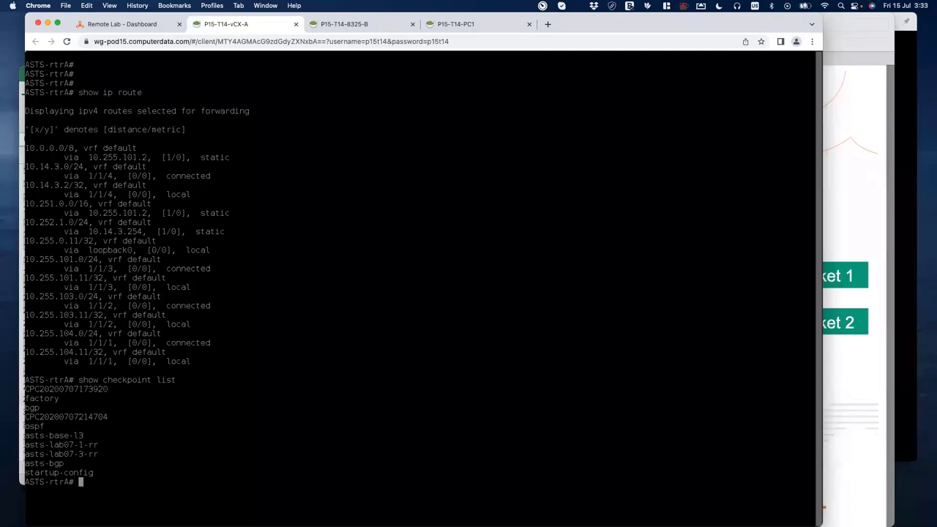
text(cur)
key(BackSpace)
key(BackSpace)
key(BackSpace)
text(checkpoint rollback asts-base-l3)
key(Return)
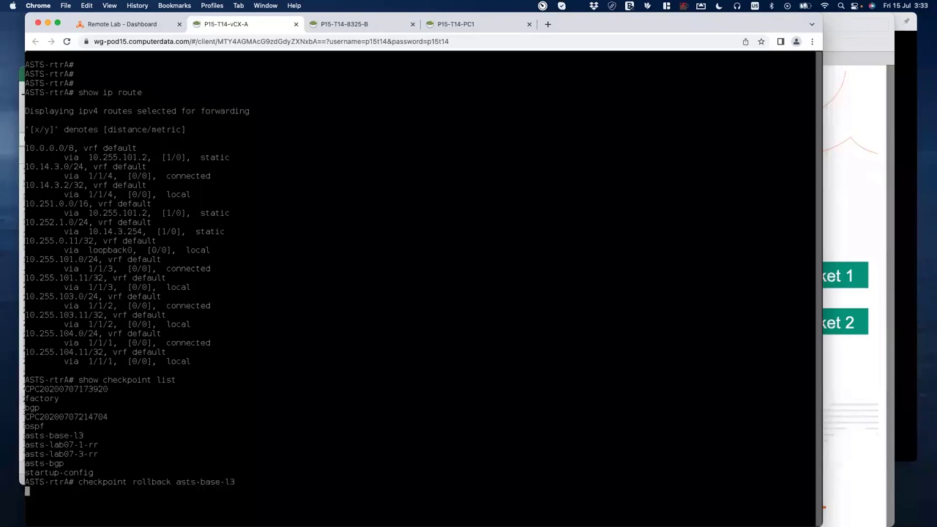
key(Return)
key(Return)
key(Return)
key(Return)
key(Return)
key(Return)
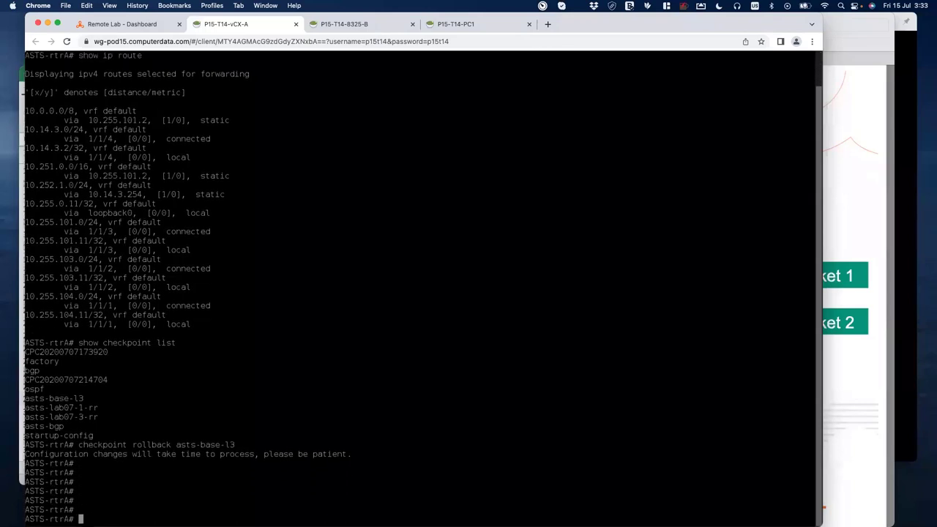
- Show the routing table, ping 10.252.1.23 twice, and mark the 10.255.0.11/32 loopback route
text(show ip route)
key(Return)
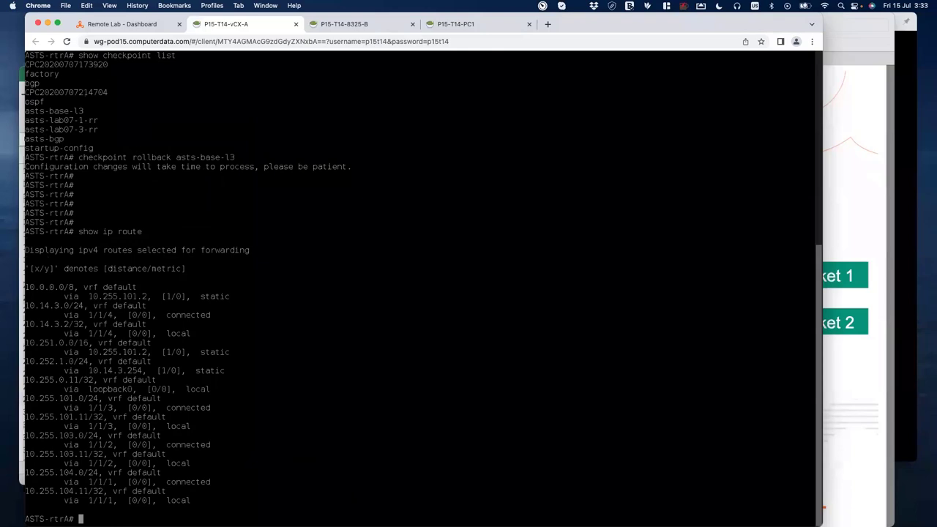
text(ping 10.252.1.23 rep 2)
key(Return)
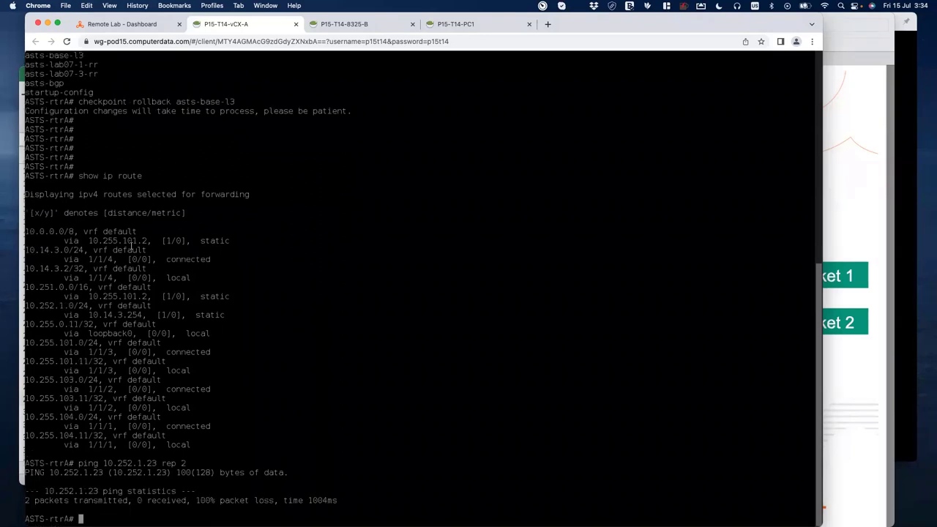
drag(60, 325, 147, 334)
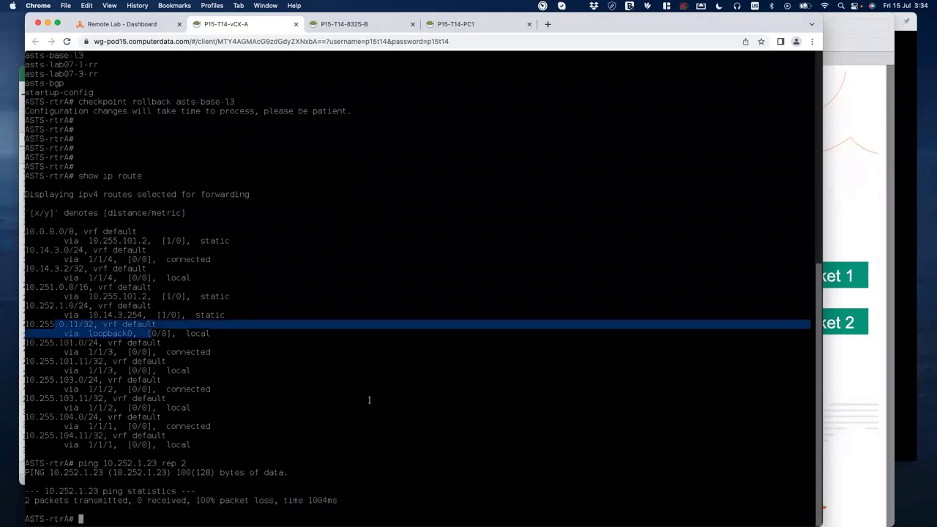
- Save the configuration with 'wr memory' and confirm a reboot with 'boot system'
text(wr memory)
key(Return)
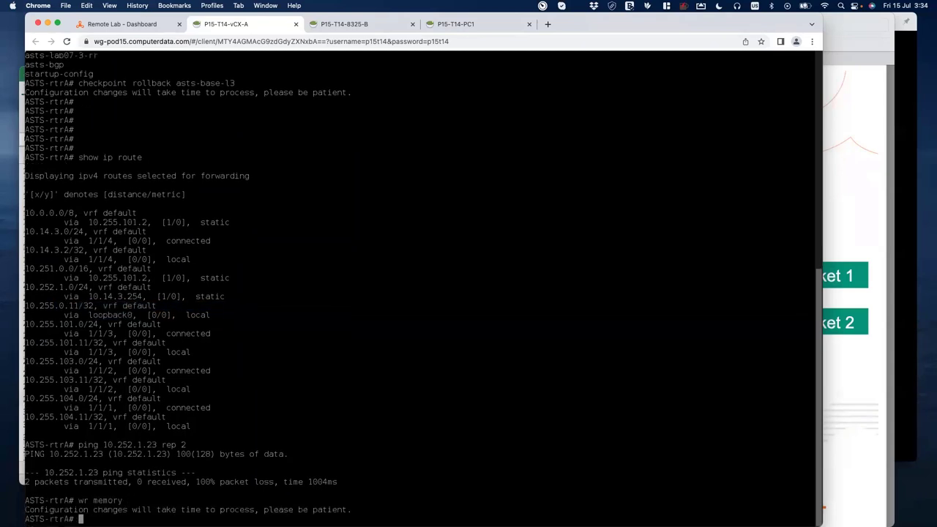
text(boot system)
key(Return)
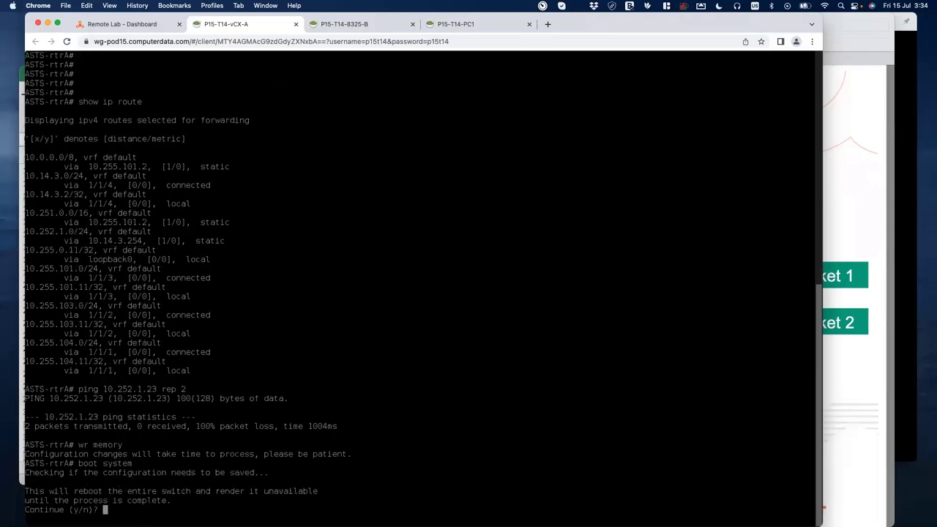
text(y)
key(Return)
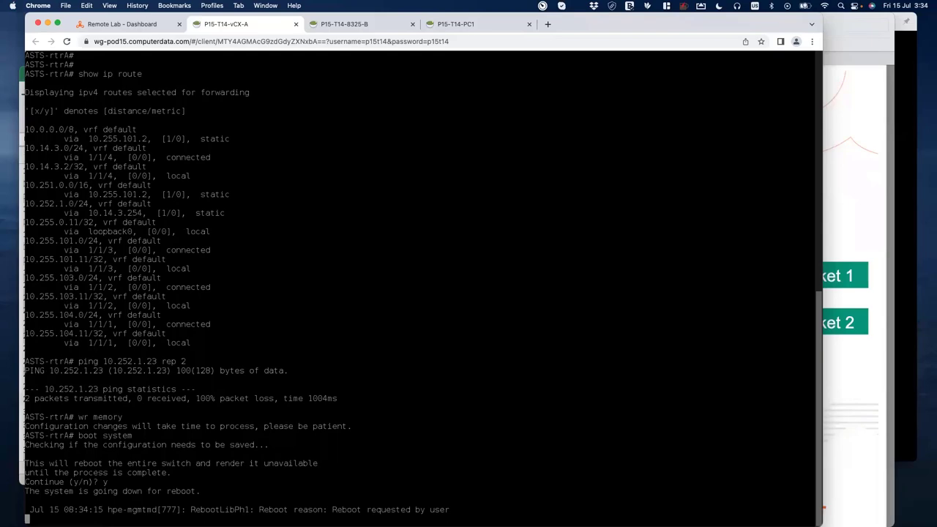
- Back in the Sw1 session, leave configuration mode with 'exit'
click(342, 26)
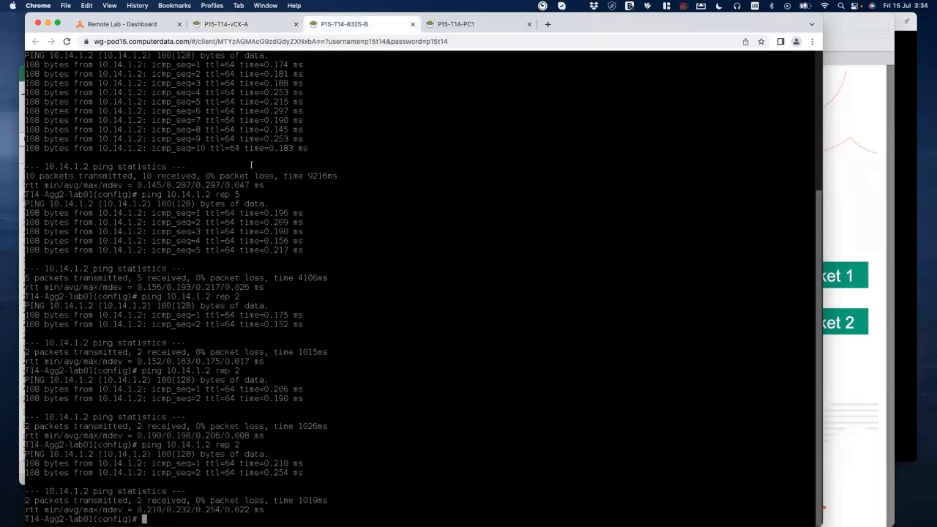
click(454, 25)
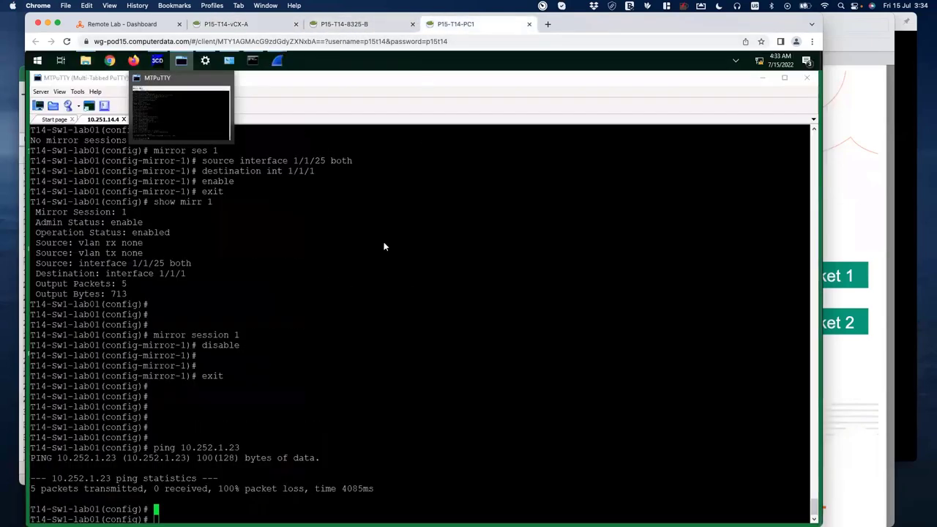
key(Return)
key(Return)
key(Return)
key(Return)
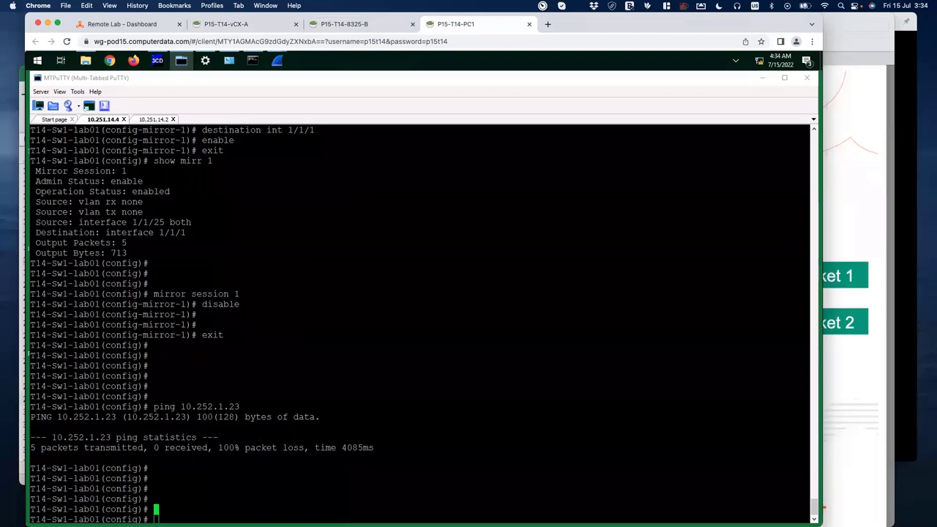
key(Return)
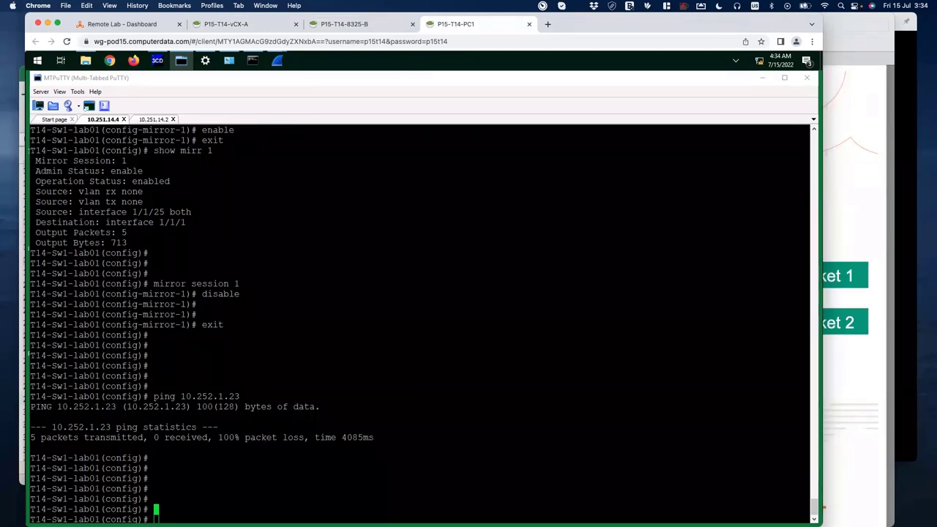
text(diagnostic)
key(BackSpace)
key(BackSpace)
key(BackSpace)
key(BackSpace)
key(BackSpace)
key(BackSpace)
key(BackSpace)
key(BackSpace)
key(BackSpace)
key(BackSpace)
key(BackSpace)
key(Return)
key(Return)
text(ex)
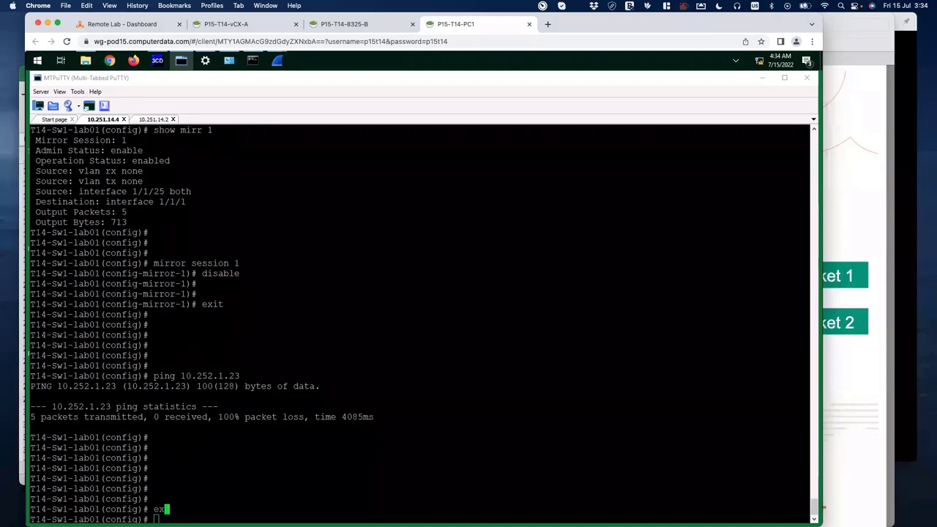
text(it)
key(Return)
- Draft a tcpdump command for port 1812, discard it, and enter 'show run | inc radius'
text(diag)
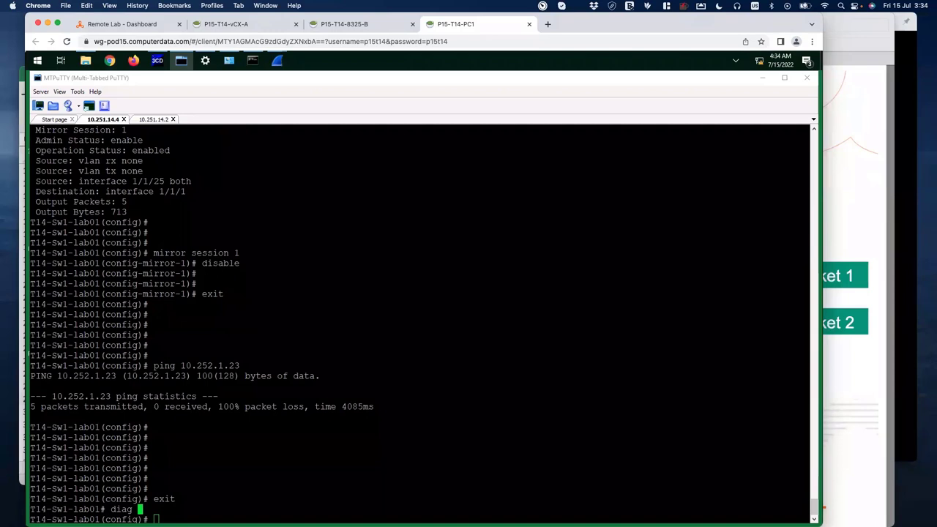
key(BackSpace)
text(ut)
key(Tab)
text(tcpdump )
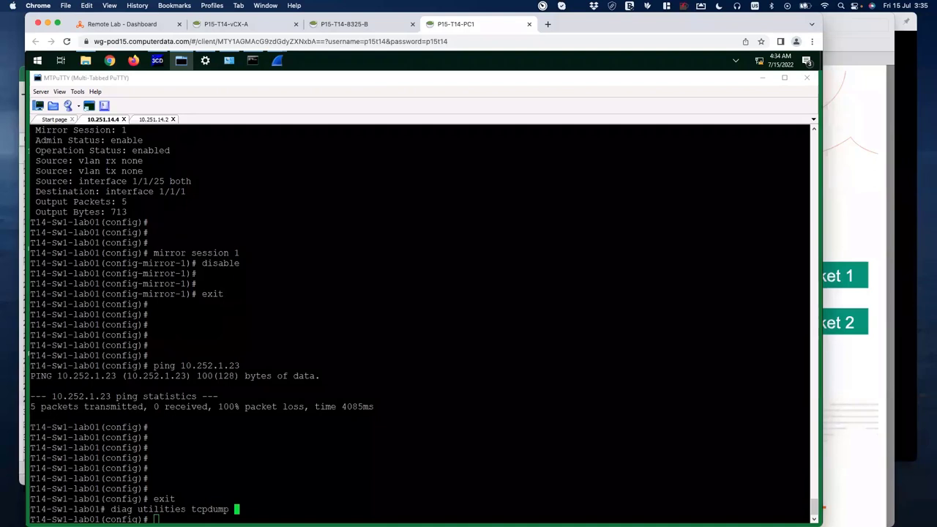
text(?)
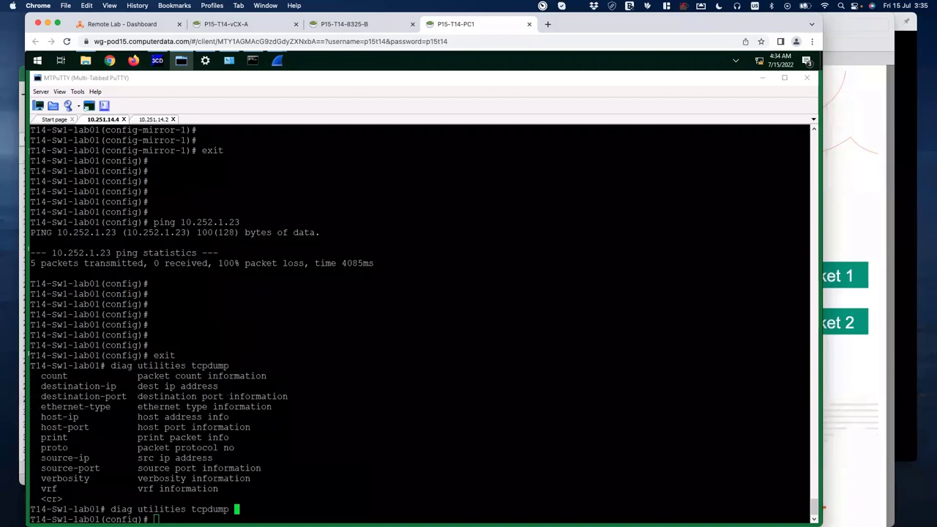
text(host-port 18112)
key(BackSpace)
key(BackSpace)
text(2)
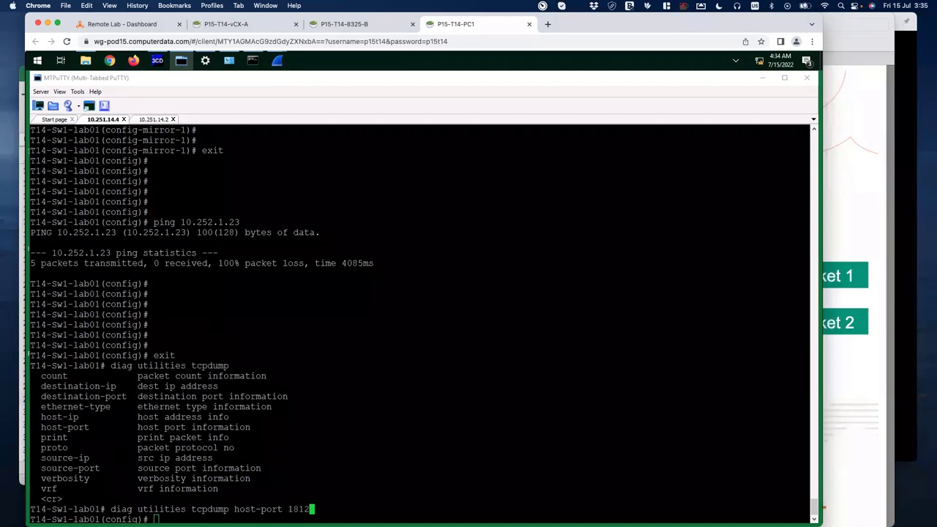
key(BackSpace)
key(BackSpace)
key(BackSpace)
key(BackSpace)
key(BackSpace)
key(BackSpace)
key(BackSpace)
key(BackSpace)
key(BackSpace)
key(BackSpace)
key(BackSpace)
key(BackSpace)
key(BackSpace)
key(BackSpace)
key(BackSpace)
key(BackSpace)
key(BackSpace)
key(BackSpace)
key(BackSpace)
key(BackSpace)
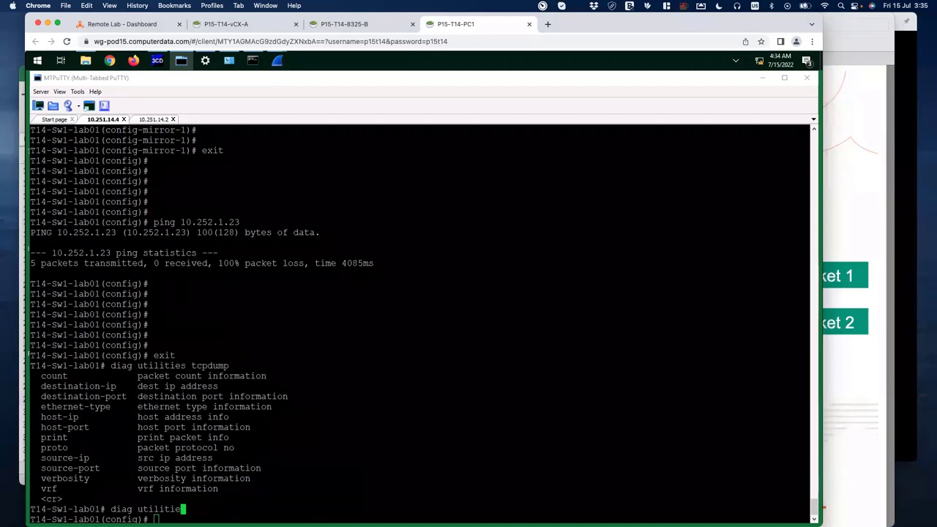
key(Return)
key(Return)
key(Return)
key(Return)
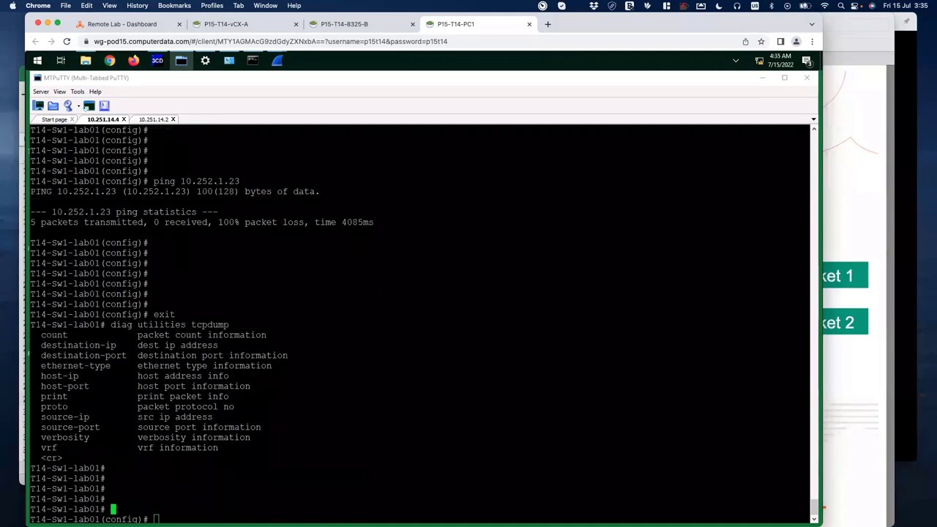
text(show run | inc radius)
- Enter config mode and add RADIUS server 10.252.1.23 with a plaintext shared key
key(Return)
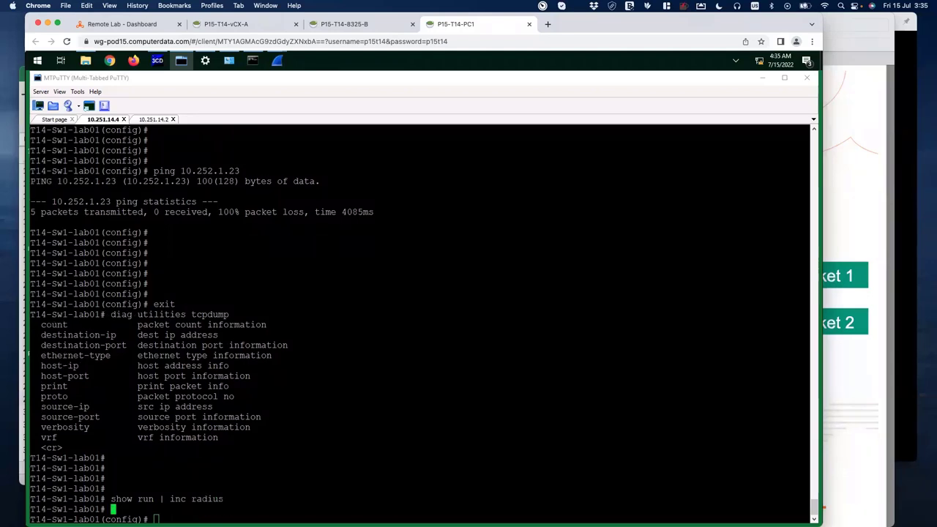
key(Return)
key(Return)
key(Return)
text(conf t)
key(Return)
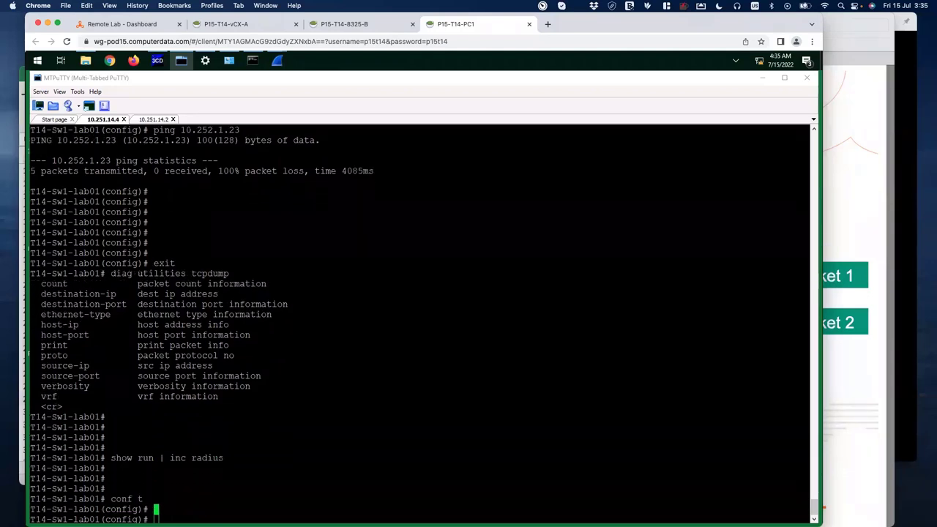
text(radius-server host )
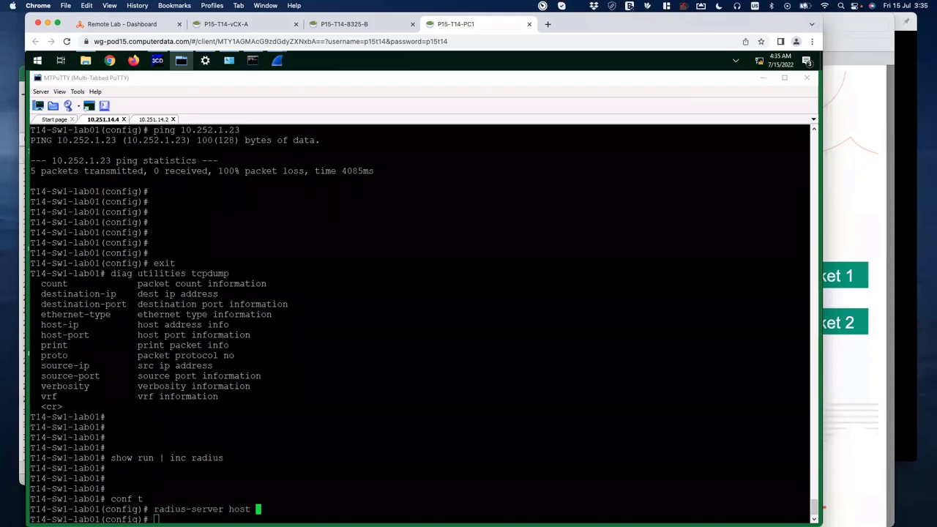
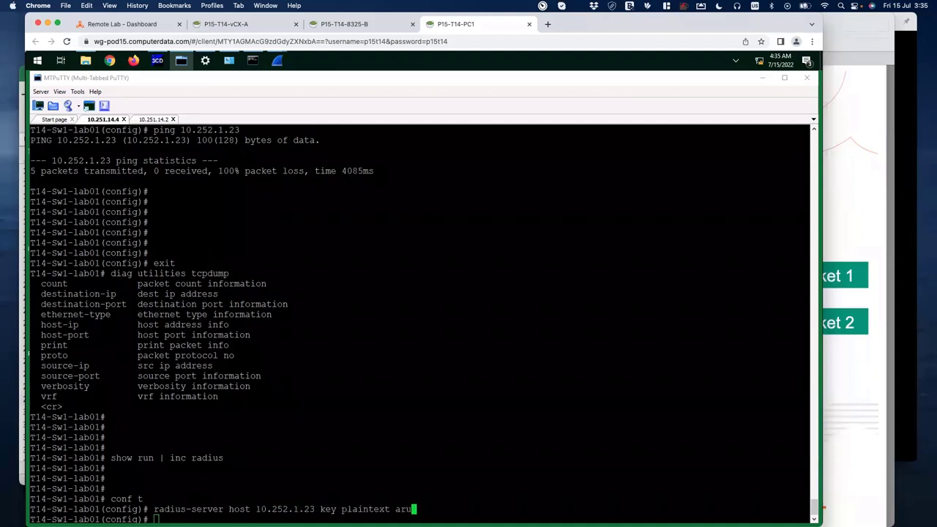
key(Return)
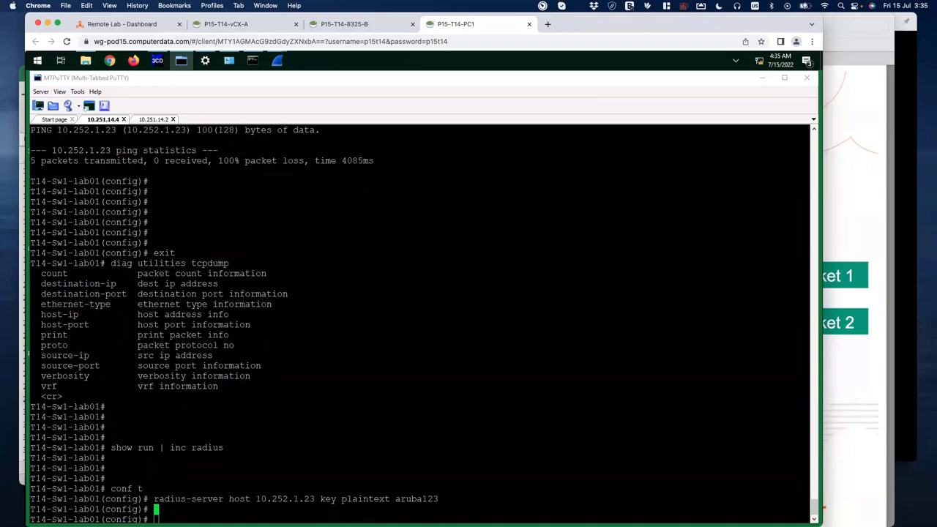
- Set the RADIUS tracking user-name to radius-tracking-user with a plaintext password
text(radius)
key(question)
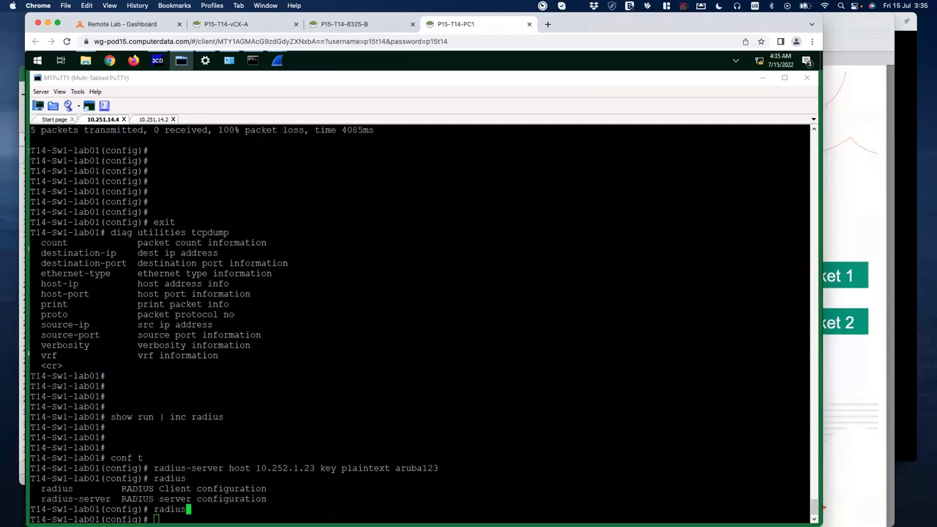
text(-server)
key(question)
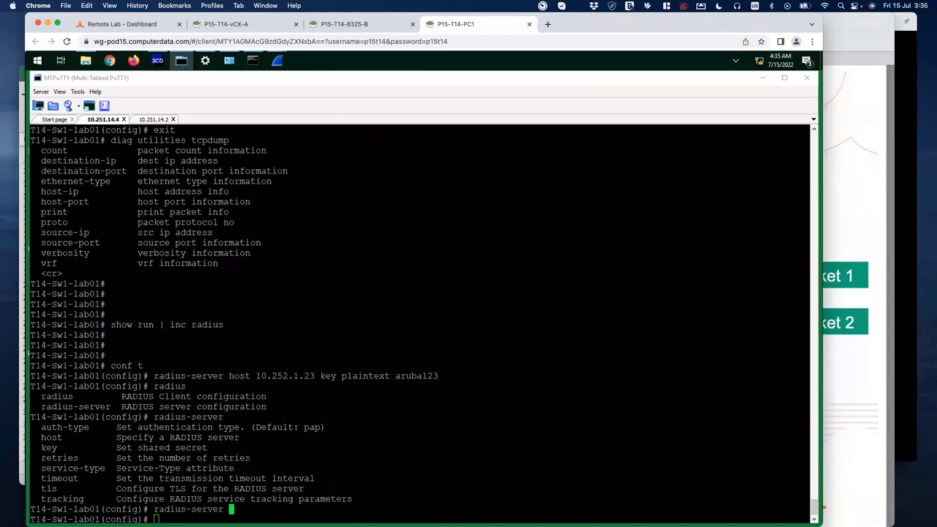
text(tracking)
key(question)
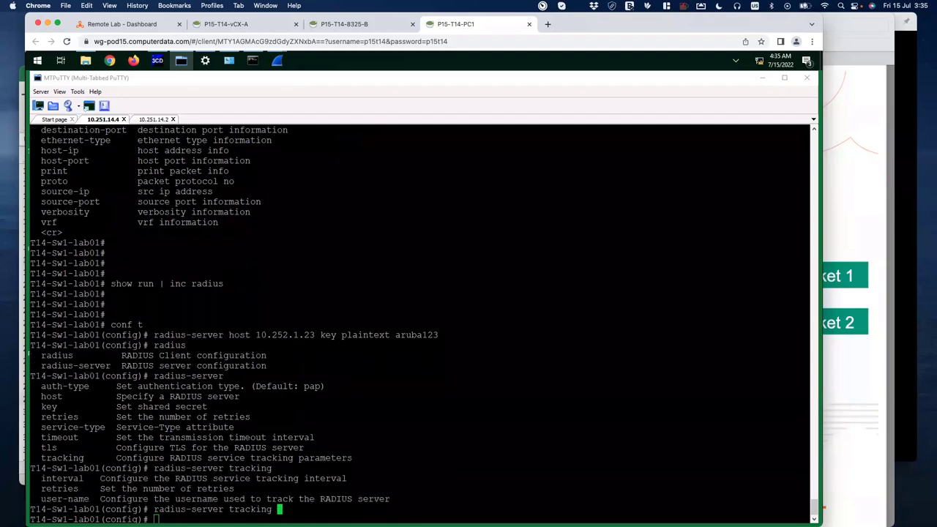
text(user-name)
key(question)
text(radius-)
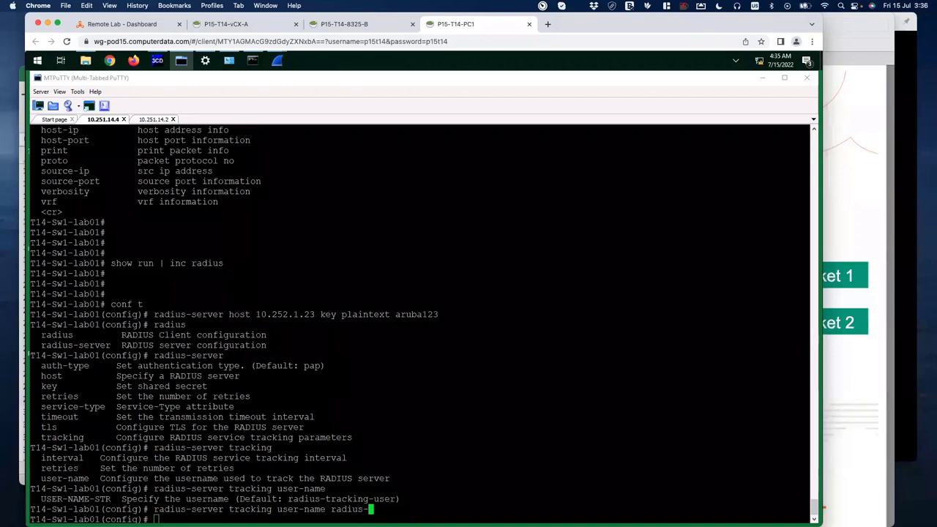
text(tracking-user)
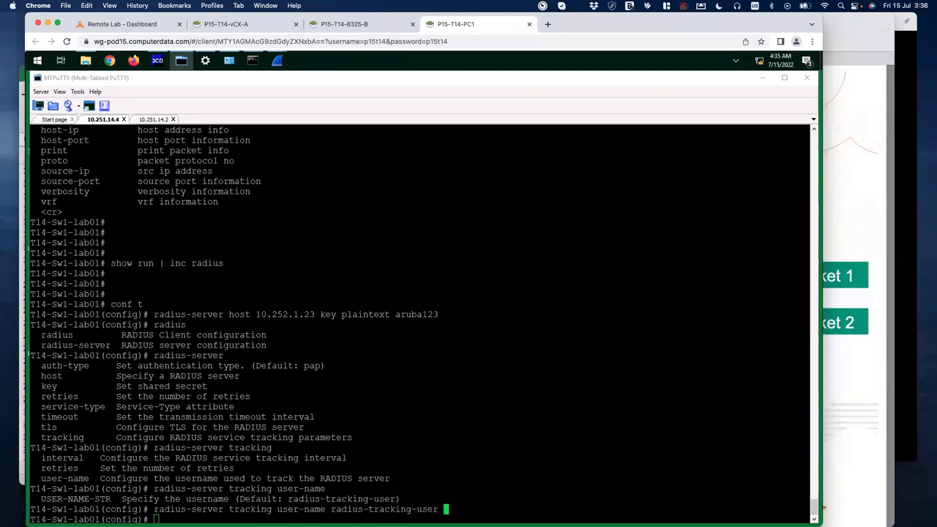
key(question)
text(password)
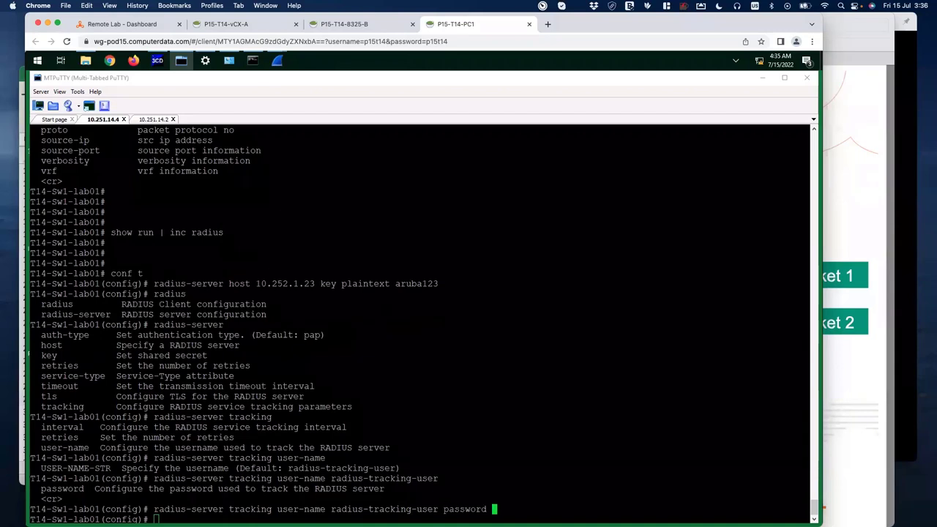
key(question)
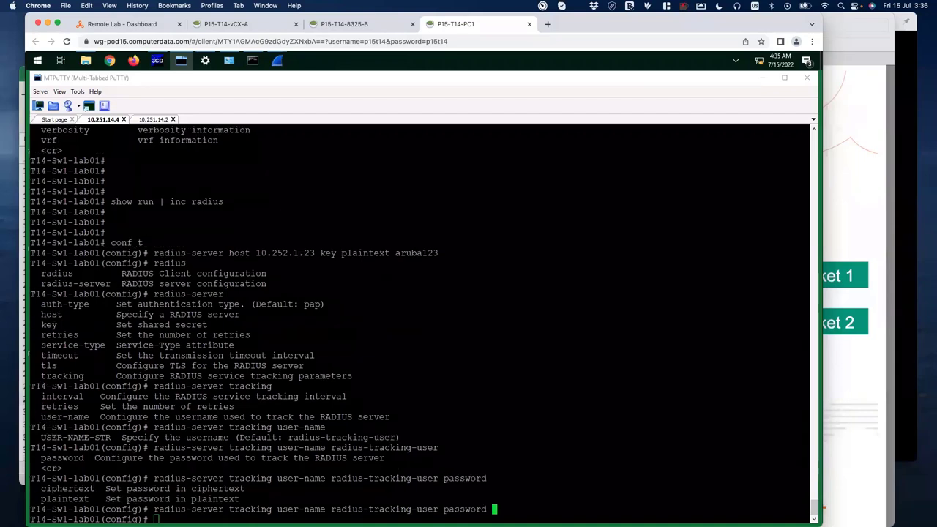
key(Return)
key(Return)
key(Return)
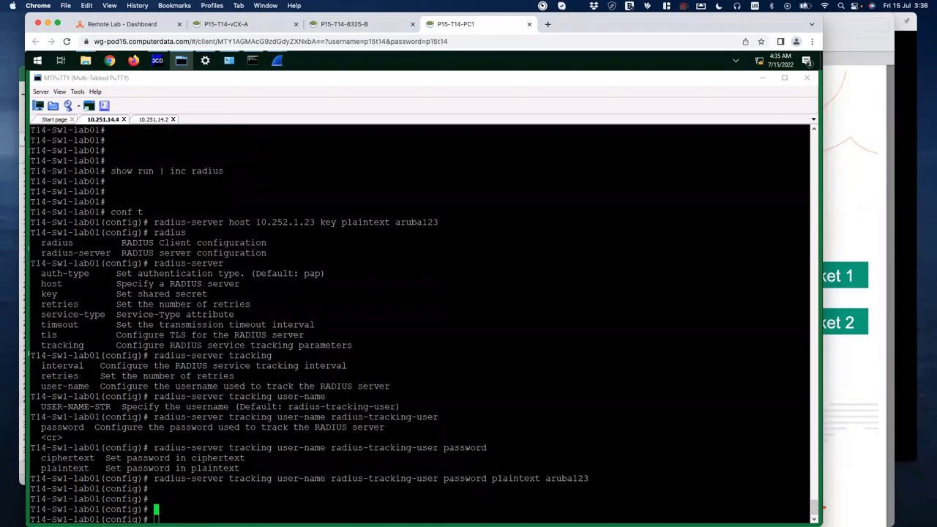
- Set the RADIUS server tracking interval to 60 seconds
text(radius-server tracking )
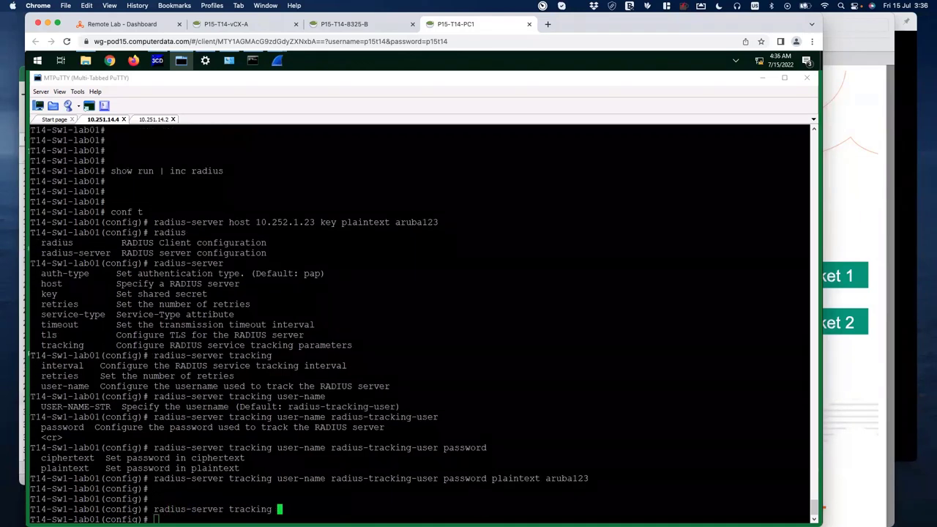
text(interval )
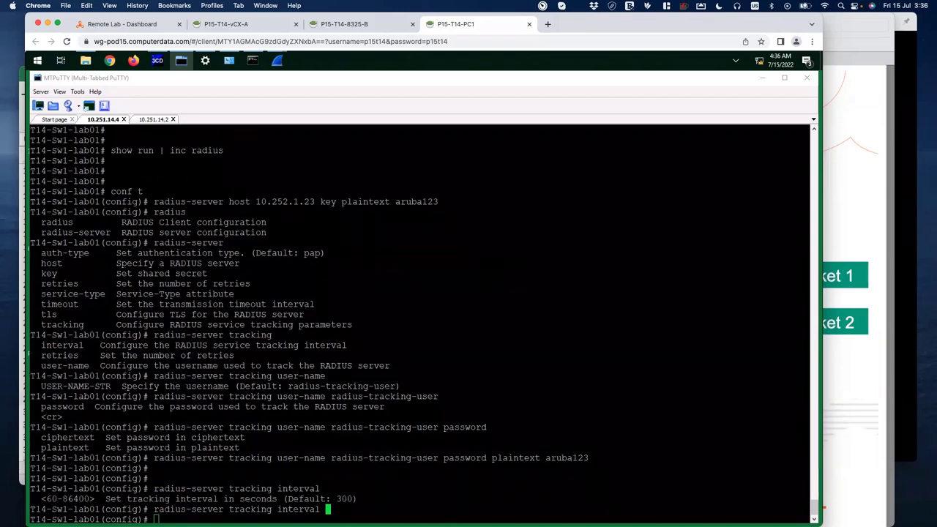
text(?60)
key(Return)
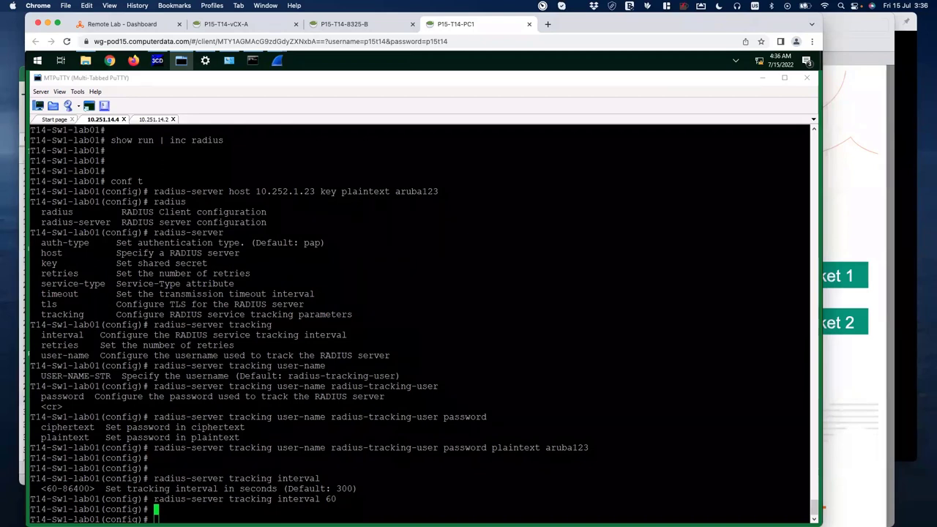
key(Return)
key(Return)
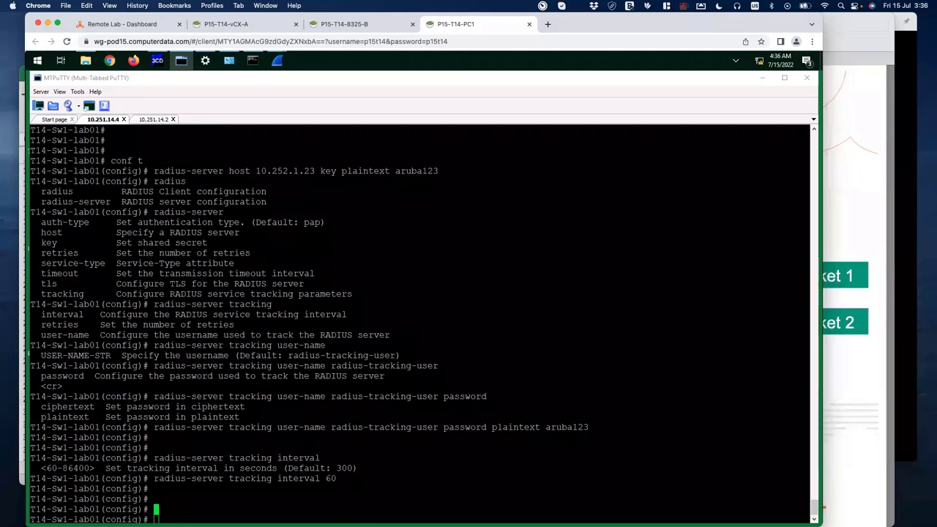
- Enable tracking on RADIUS server host 10.252.1.23
text(radius-server host 10.2)
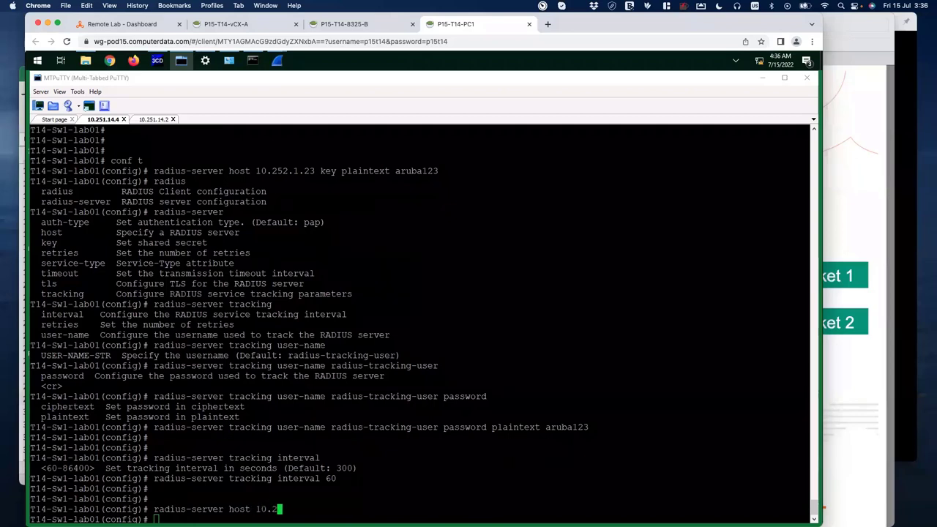
text(52.1.23 tracking)
key(question)
key(question)
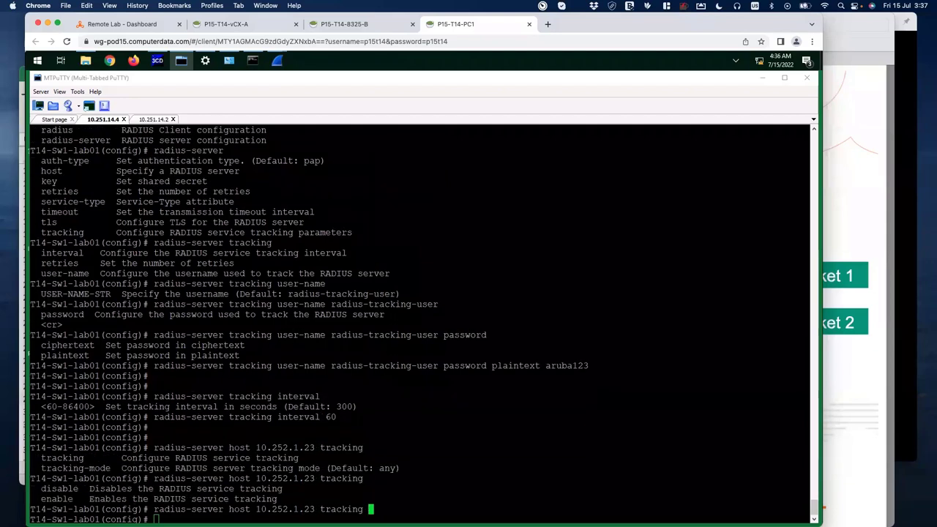
text(enable)
key(Return)
- Exit and re-enter config mode, then run show radius-server detail
key(Return)
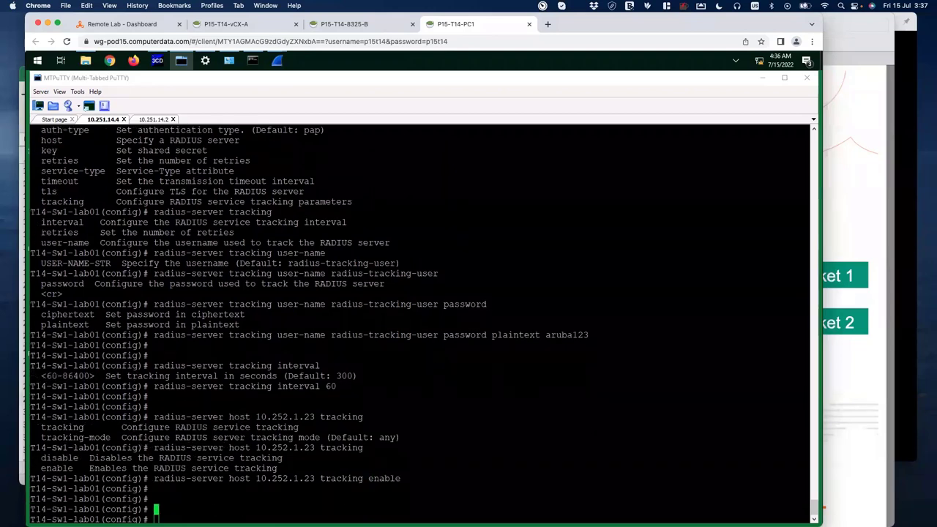
text(exit)
key(Return)
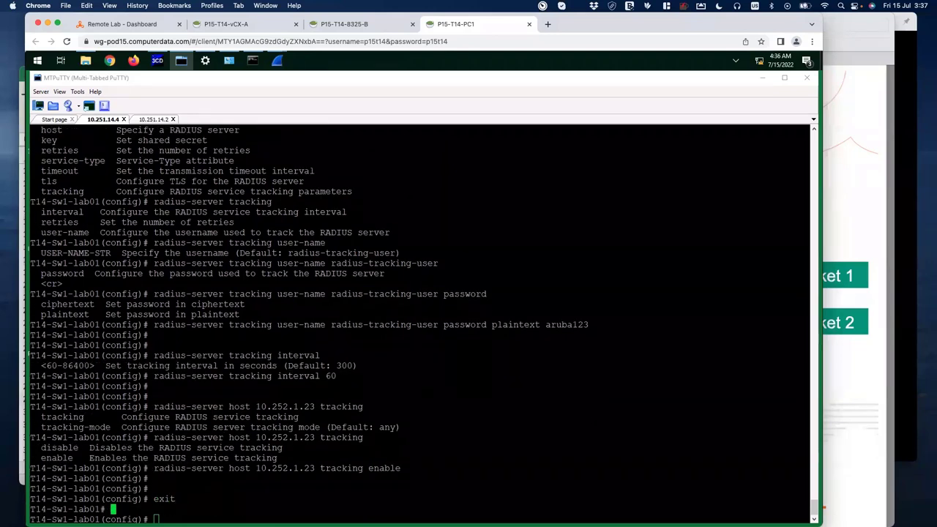
text(conf t)
key(Return)
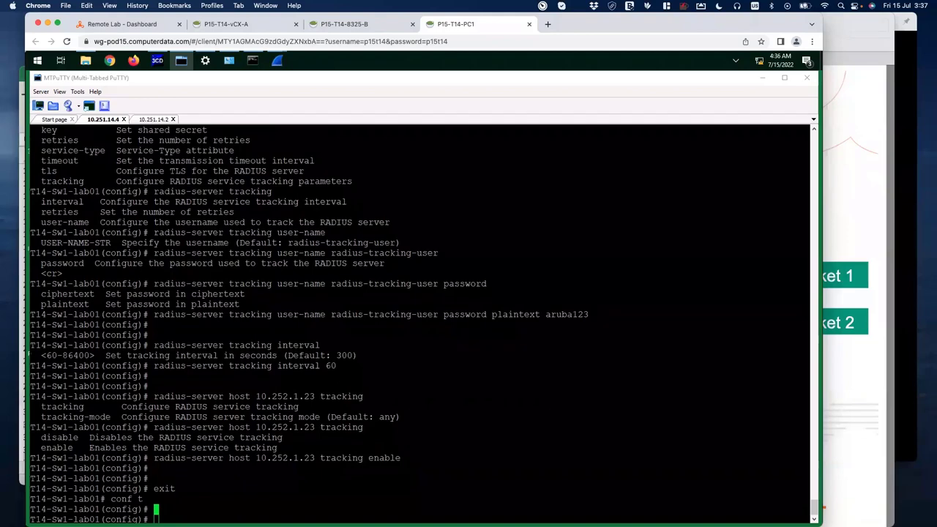
text(show radius-server ?)
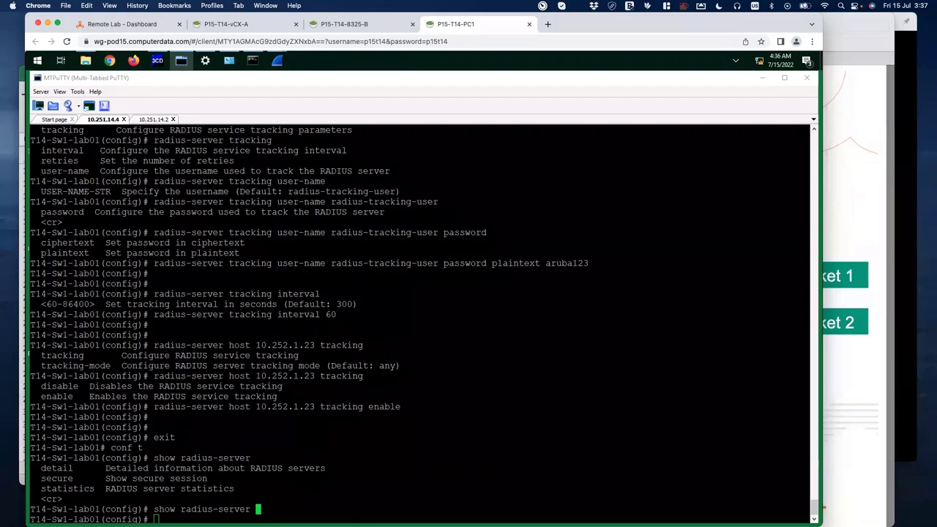
key(BackSpace)
text(detail)
key(Return)
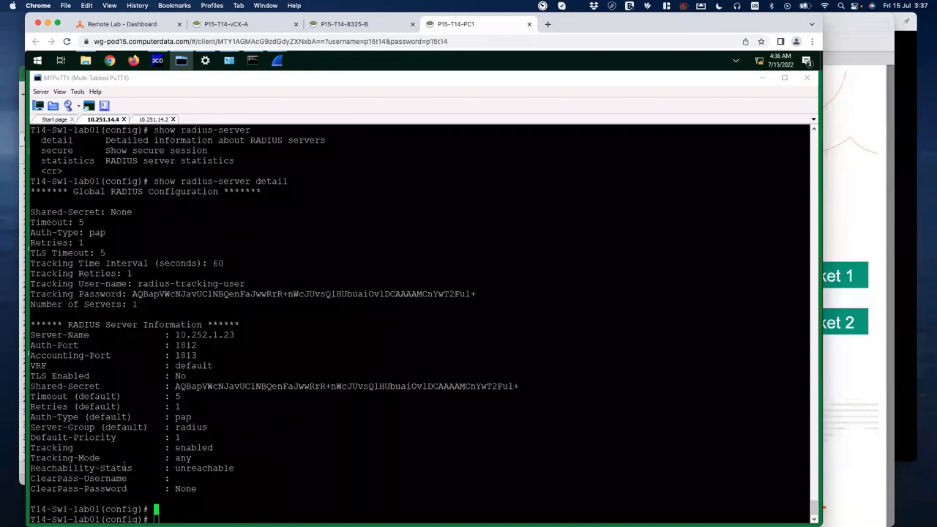
- Highlight the unreachable status and server 10.252.1.23, then switch to the RouterA console
drag(57, 468, 806, 468)
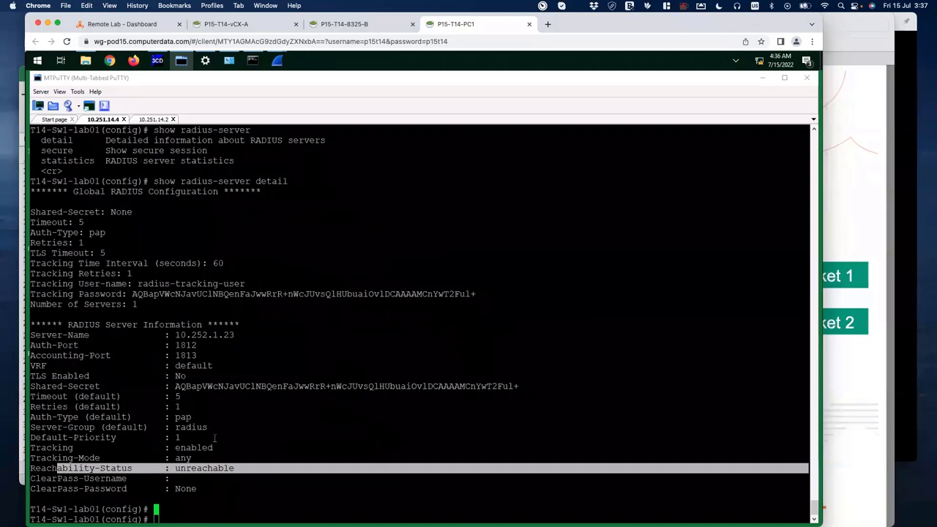
click(97, 469)
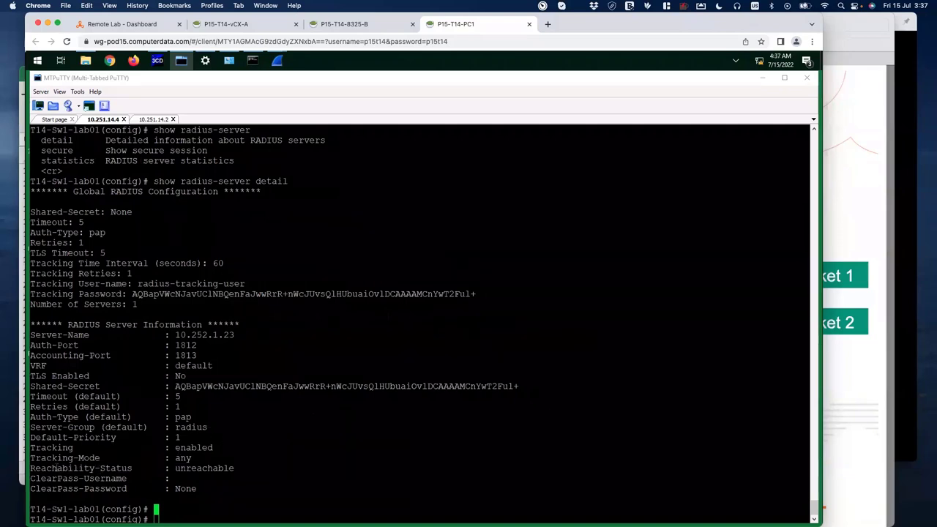
drag(176, 468, 110, 480)
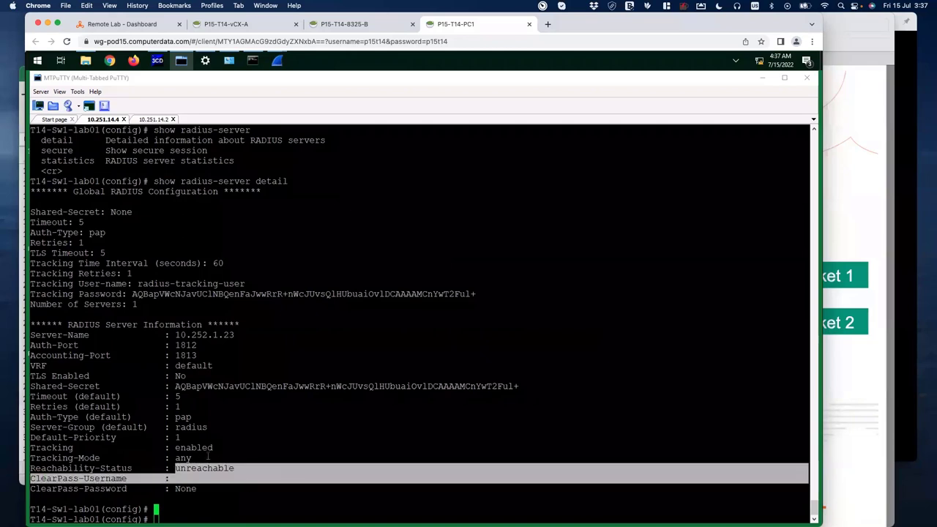
click(164, 454)
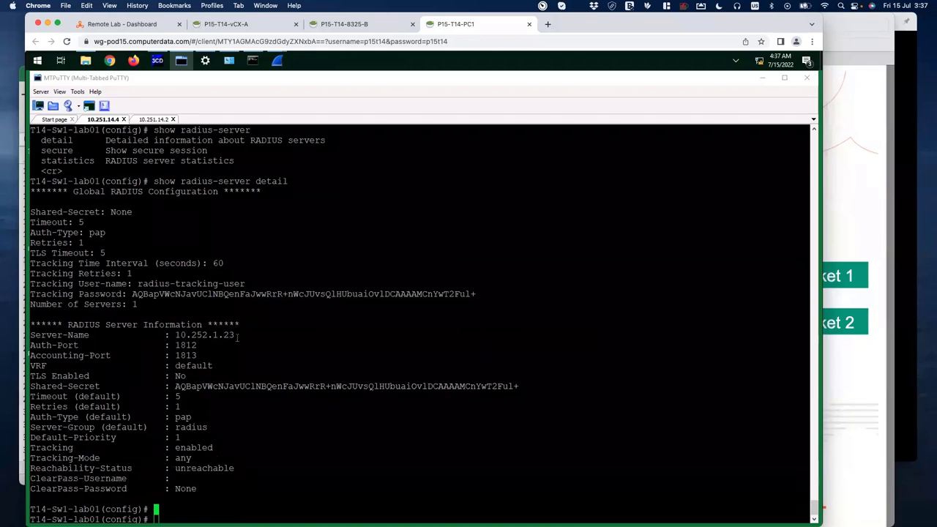
drag(236, 336, 170, 336)
click(97, 128)
click(242, 25)
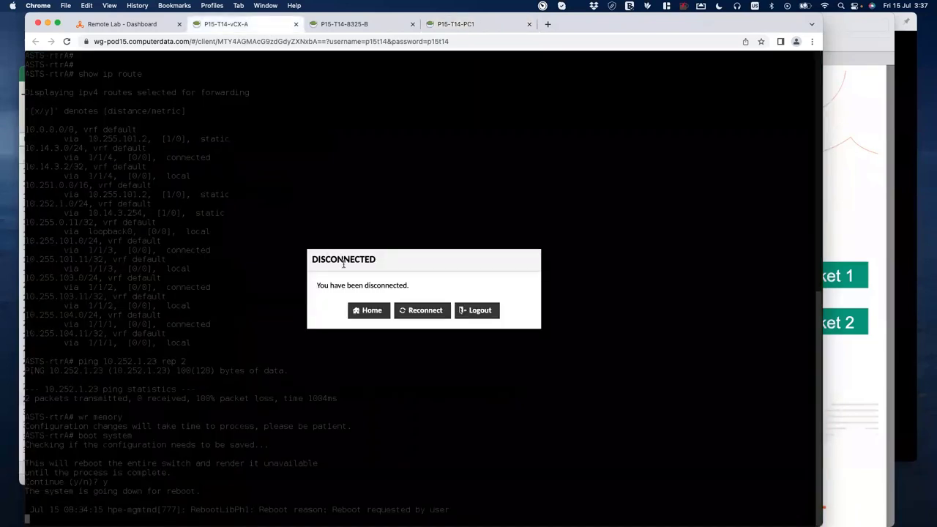
- Reconnect the RouterA console and log in with the admin account credentials
click(425, 311)
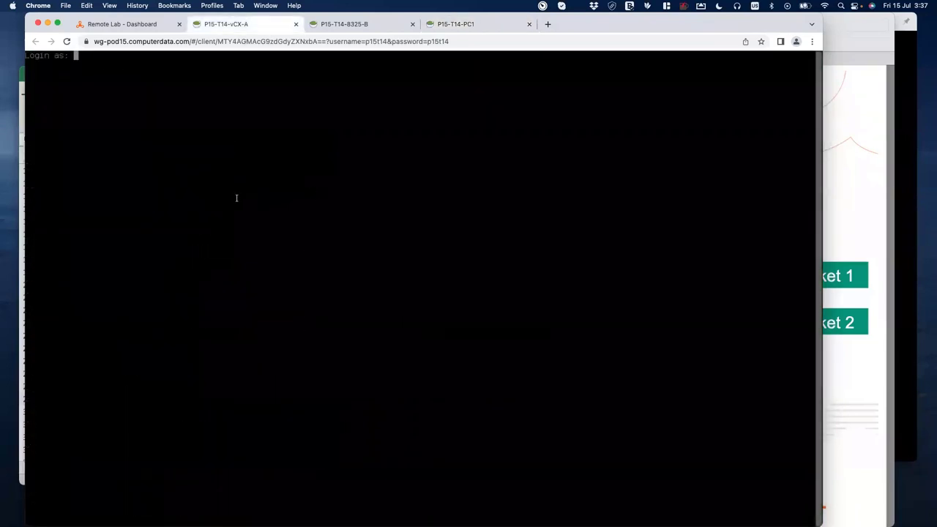
text(admin)
key(Return)
text(password)
key(Return)
key(Return)
key(Return)
key(Return)
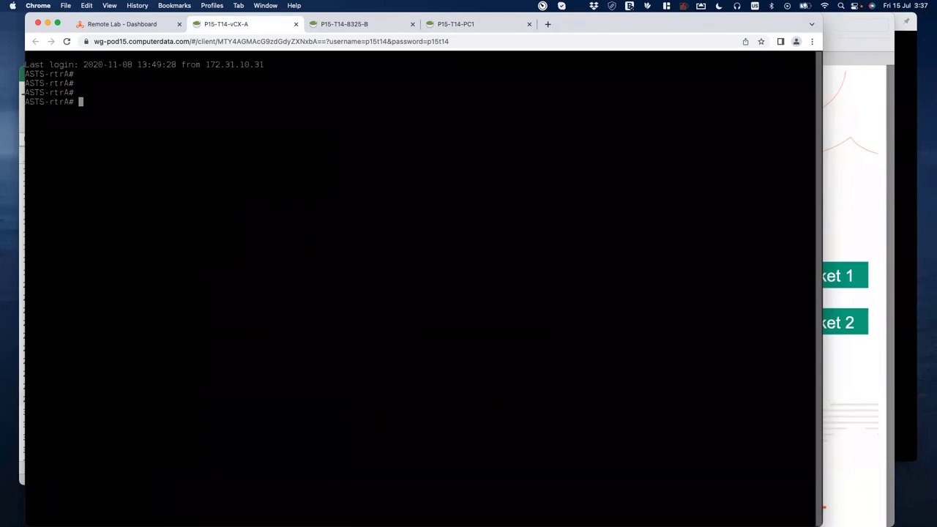
- Ping 10.252.1.254 with 2 repetitions, then stop it with Ctrl+C
text(ping 10.252.1.254 rep 2)
key(Return)
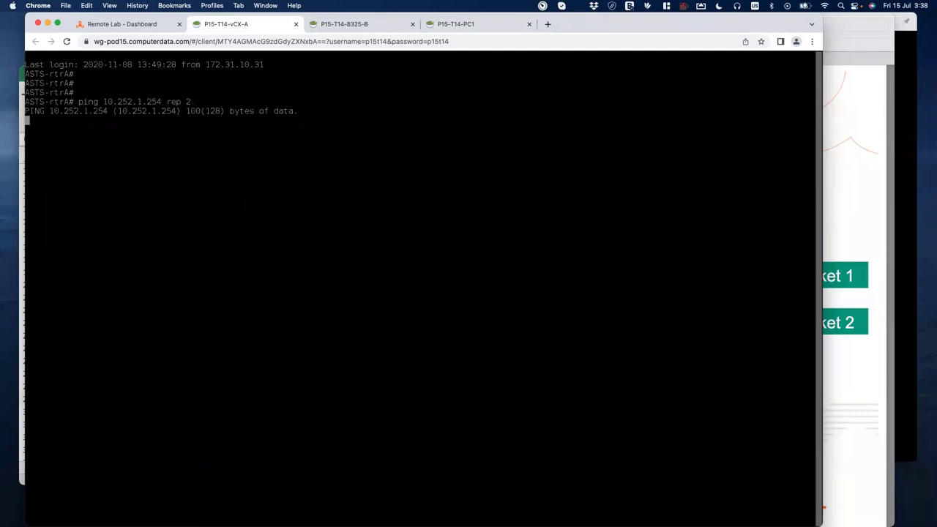
key(ctrl+c)
- Ping 10.252.1.1 with 2 repetitions by editing the previous command
key(Return)
key(Up)
key(Left)
key(Left)
key(Left)
key(Left)
key(Left)
key(Left)
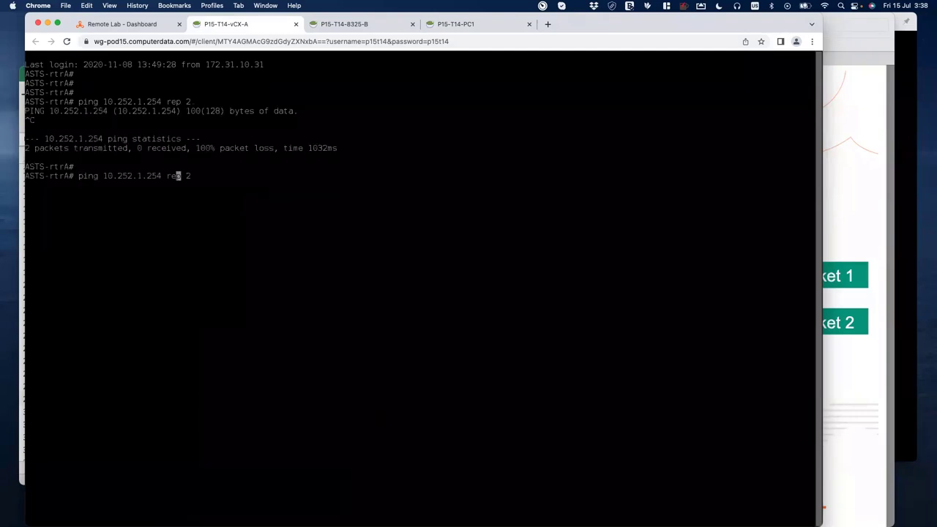
key(BackSpace)
key(BackSpace)
key(BackSpace)
text(1)
key(Return)
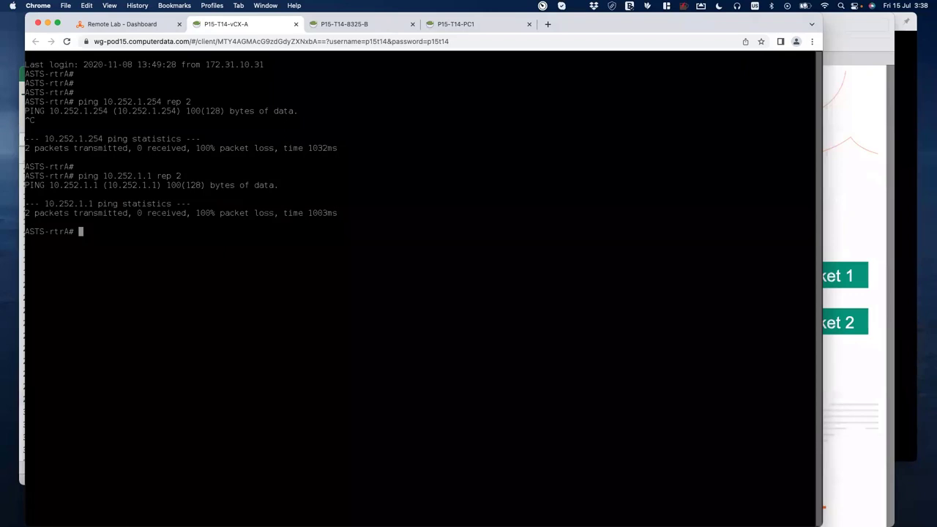
- Return to the Sw1 session on PC1 and exit configuration mode
click(353, 24)
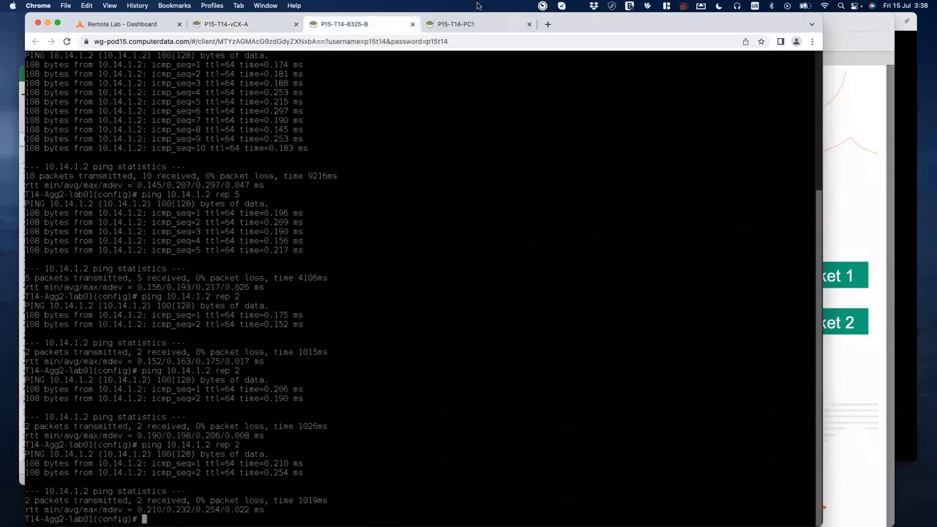
click(460, 24)
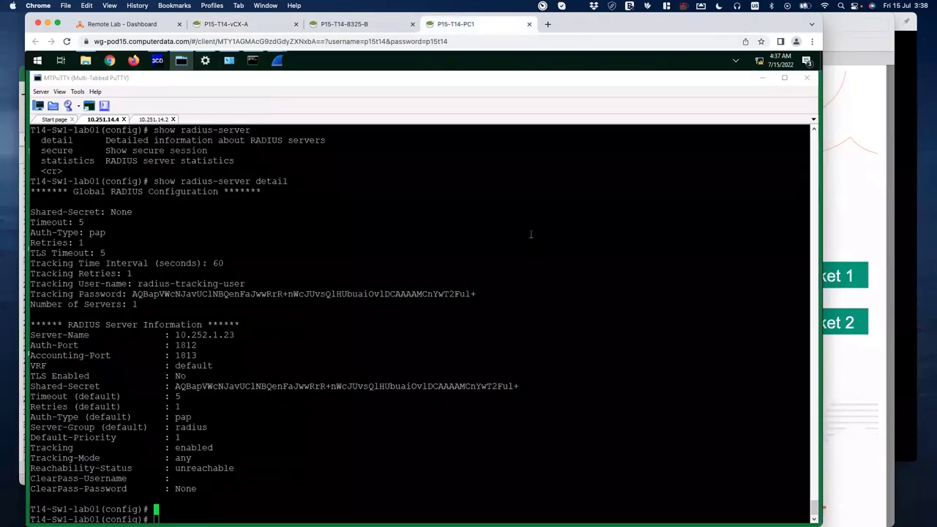
key(Return)
key(Return)
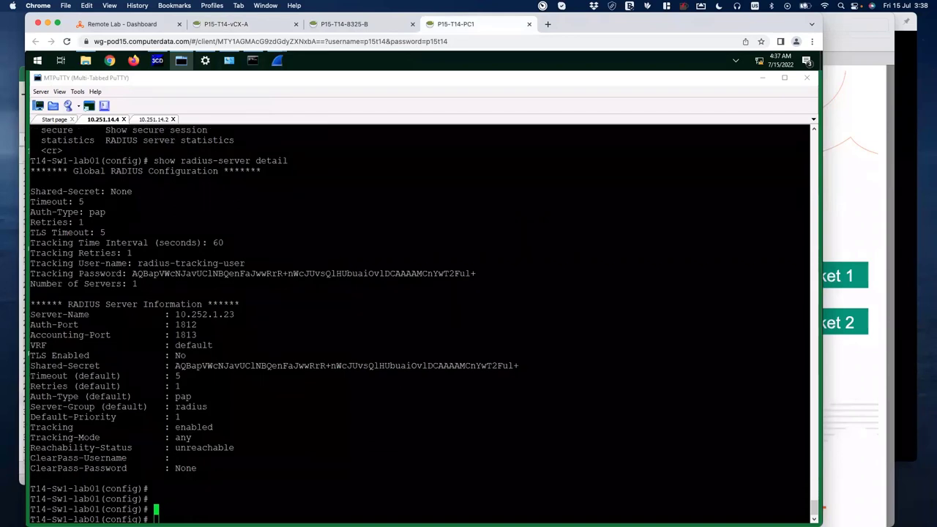
text(exit)
key(Return)
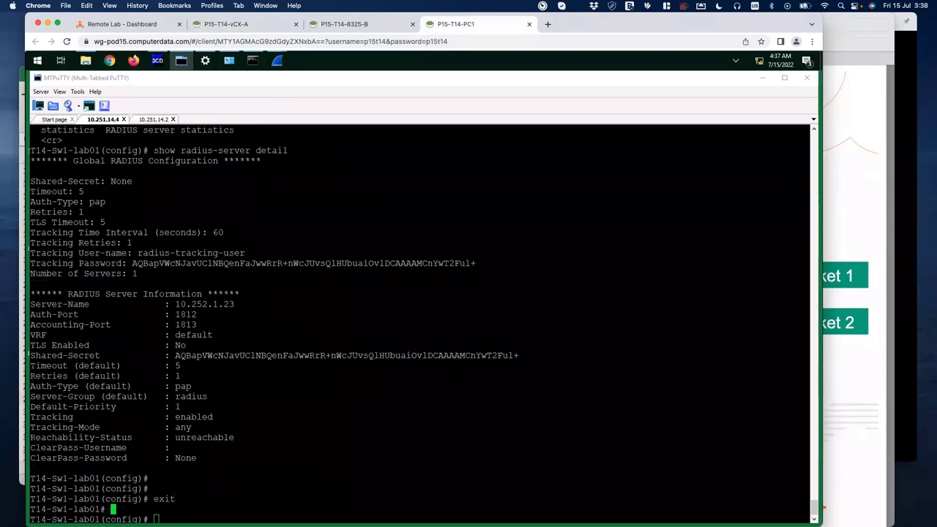
- Start a packet capture with diag utilities tcpdump host-port 1812
text(diag u)
key(BackSpace)
text(utilities )
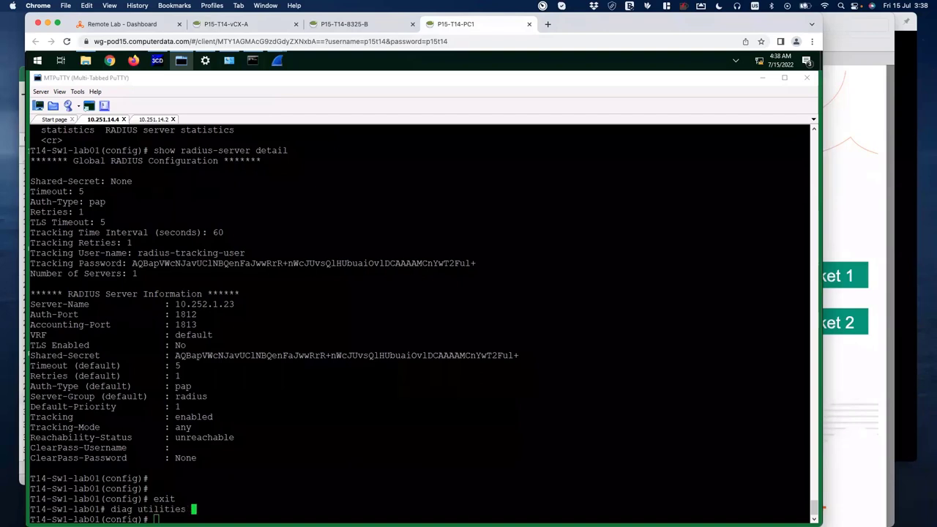
text(tcpdump hos)
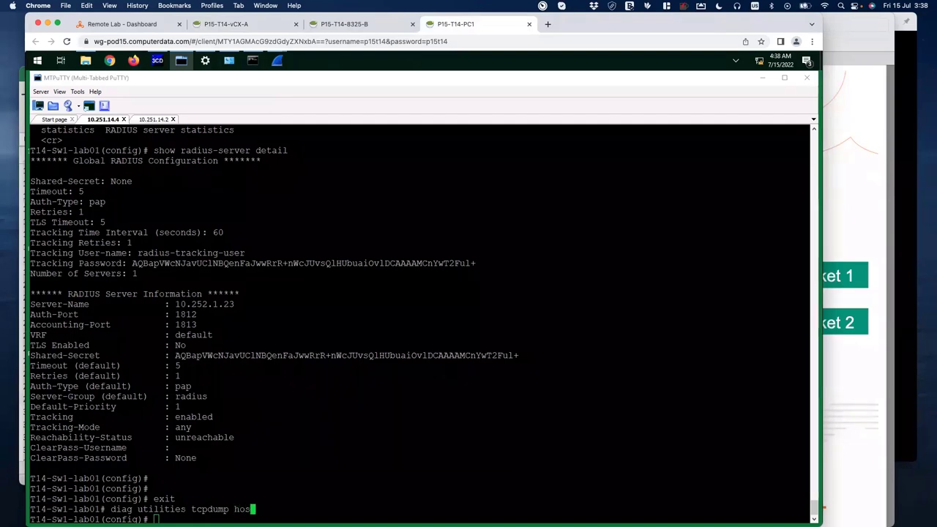
text(t-port 1812)
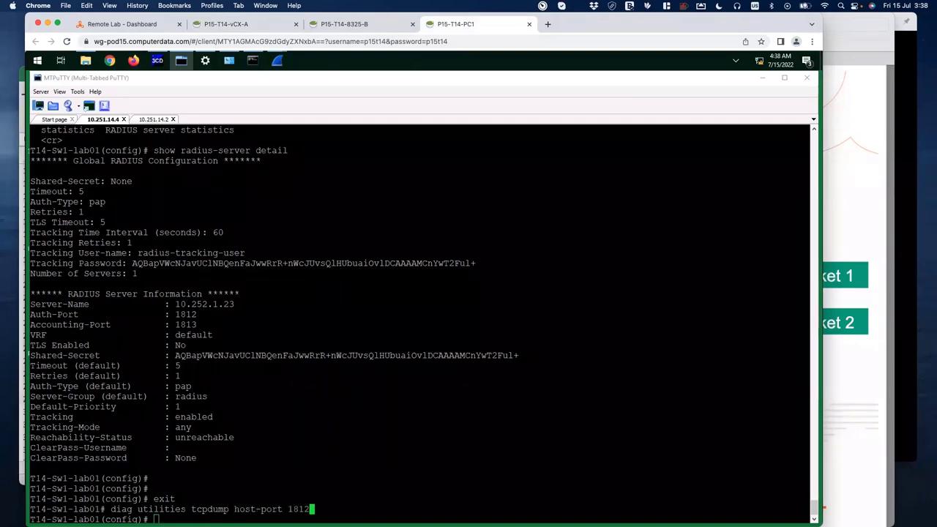
key(Return)
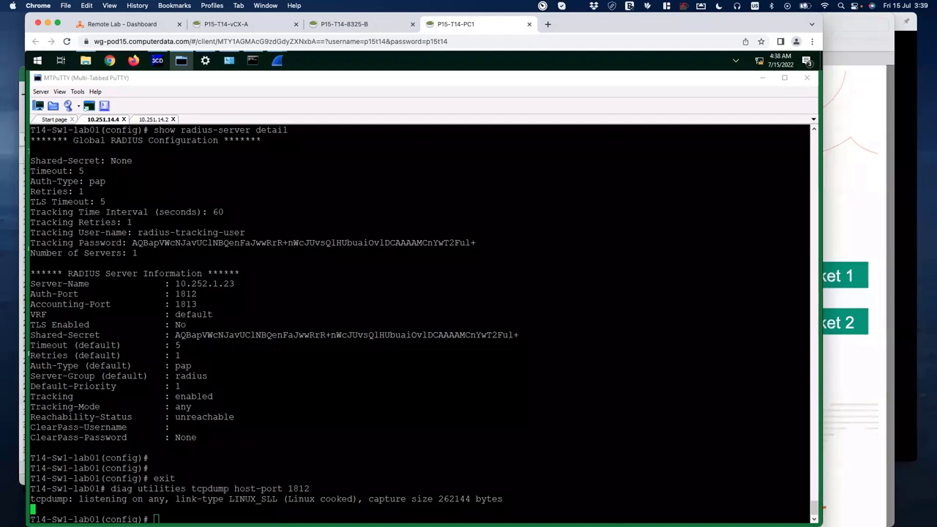
- Underline destination-ip and 10.2.11.4 on the TCPDUMP slide, draw an arrow to packet 1, and move to Lab 3
click(843, 269)
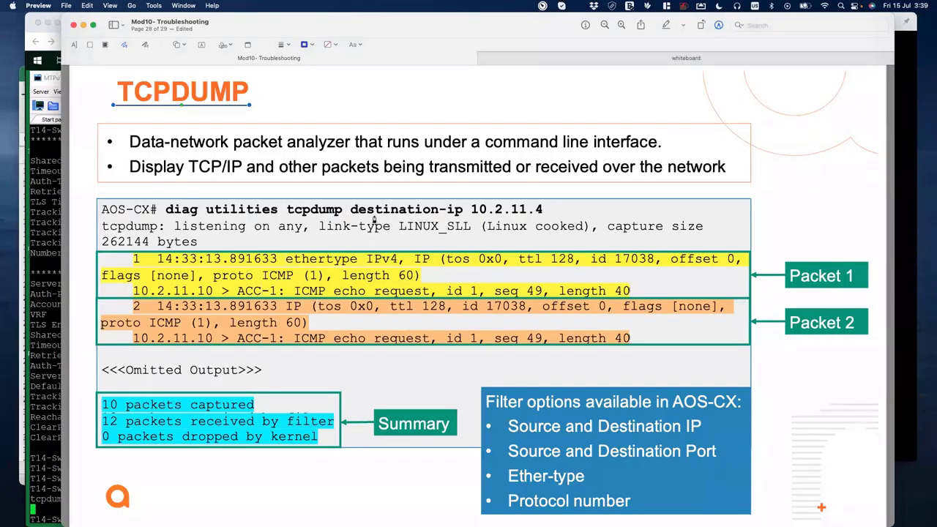
drag(351, 216, 569, 215)
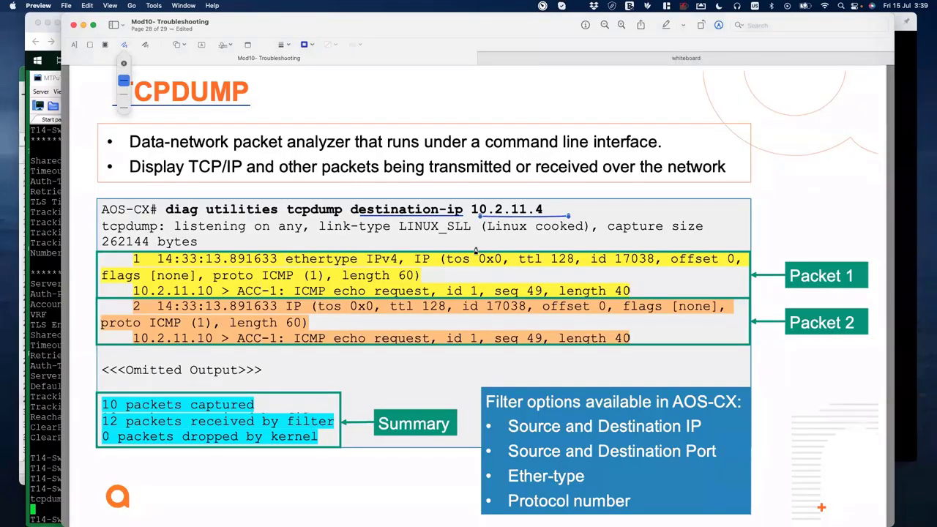
mouse_move(86, 236)
mouse_down()
mouse_move(122, 291)
mouse_move(267, 260)
mouse_move(326, 347)
mouse_move(161, 406)
mouse_move(220, 424)
mouse_move(474, 396)
mouse_move(158, 344)
mouse_move(451, 345)
mouse_up()
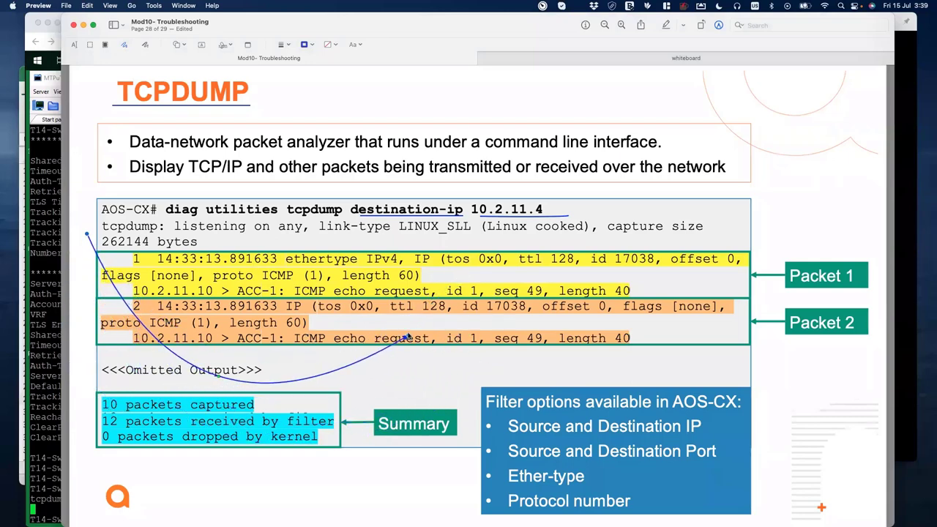
scroll(364, 338, down, 15)
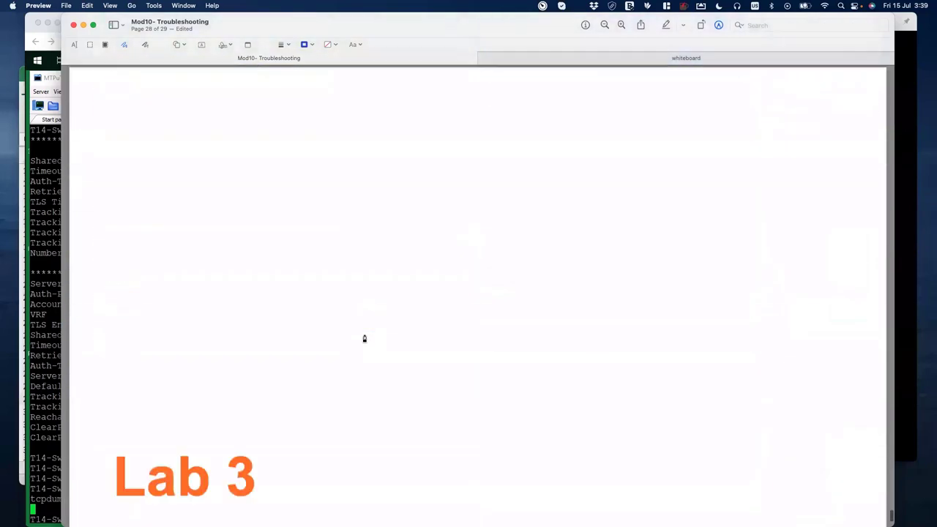
- Switch to the whiteboard document, then bring the remote lab terminal with the tcpdump capture forward
click(538, 57)
click(63, 37)
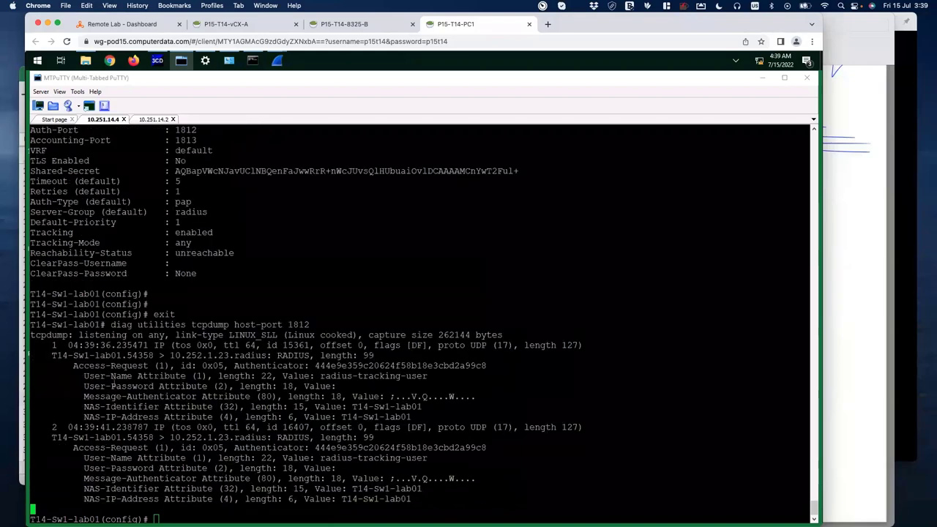
- Highlight the Access-Request, User-Name, User-Password and NAS-Identifier lines of the RADIUS packet output
drag(113, 378, 207, 386)
drag(143, 365, 191, 386)
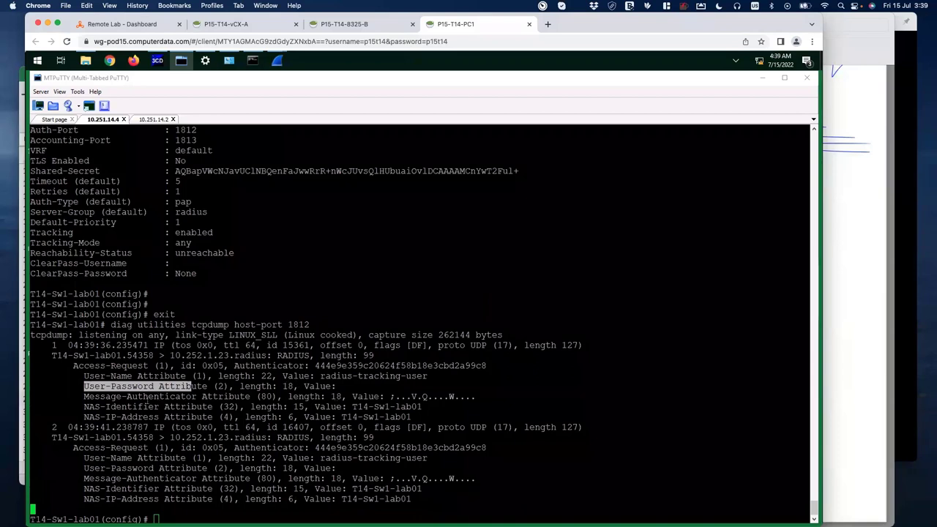
drag(84, 406, 192, 406)
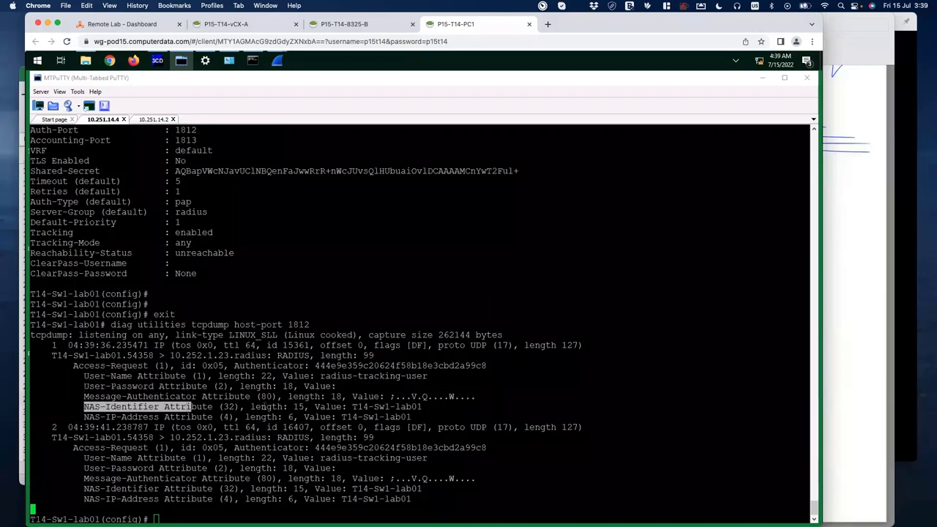
drag(420, 416, 73, 366)
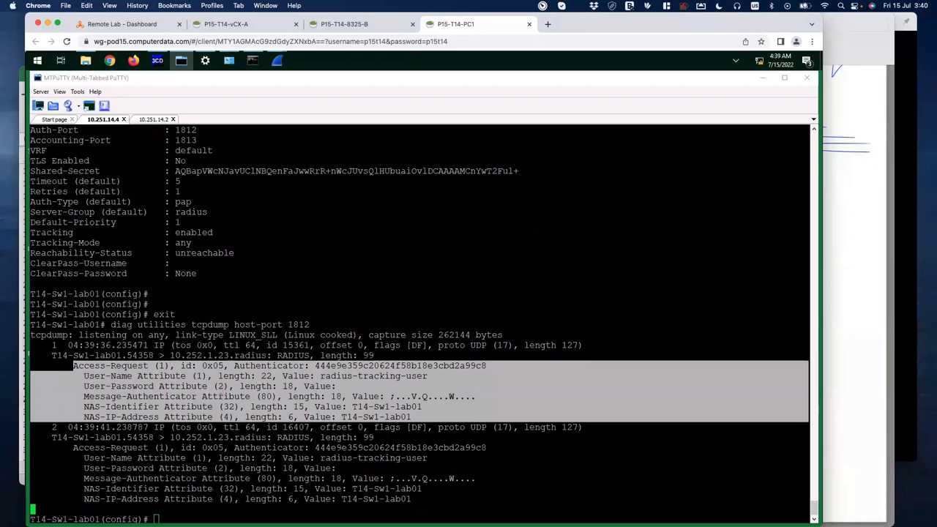
click(149, 366)
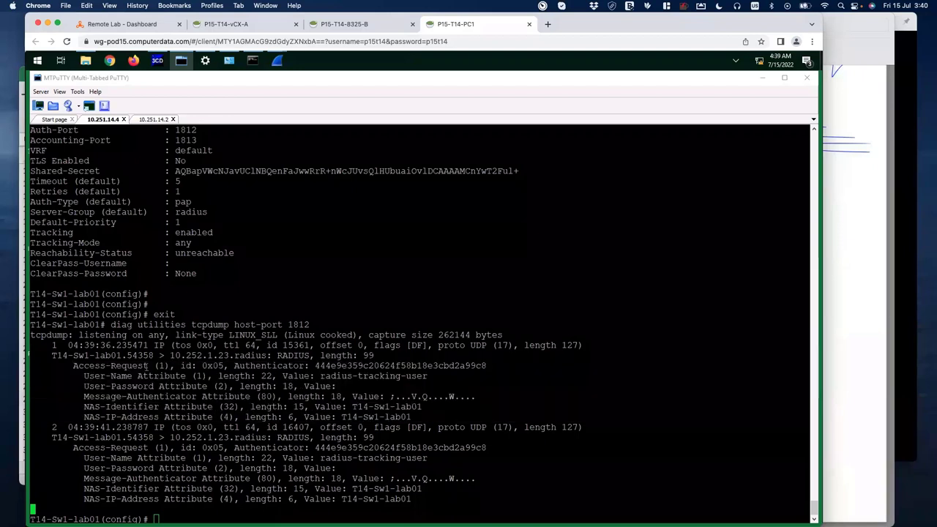
double_click(139, 365)
click(253, 423)
- Stop the tcpdump capture with Ctrl+C, add fresh prompts, and bring the whiteboard forward
key(ctrl+c)
key(ctrl+c)
key(Return)
key(Return)
key(Return)
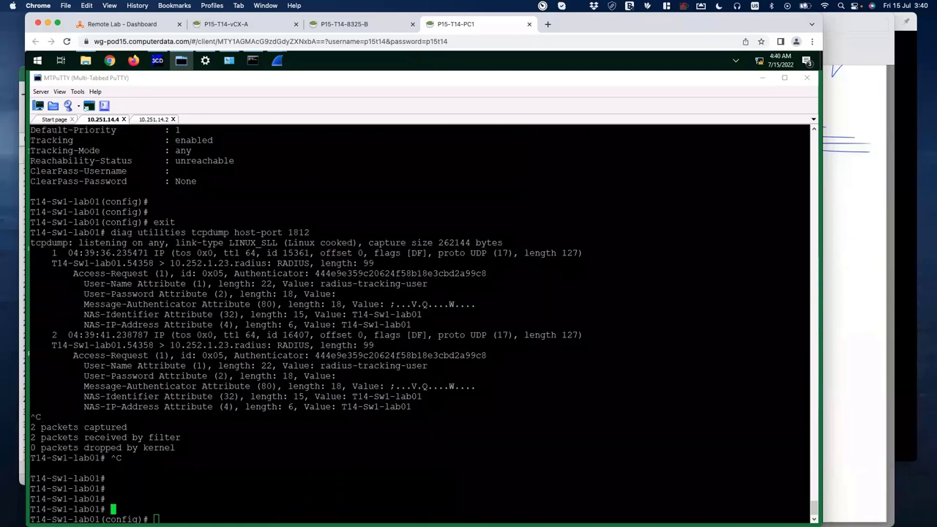
scroll(502, 330, up, 13)
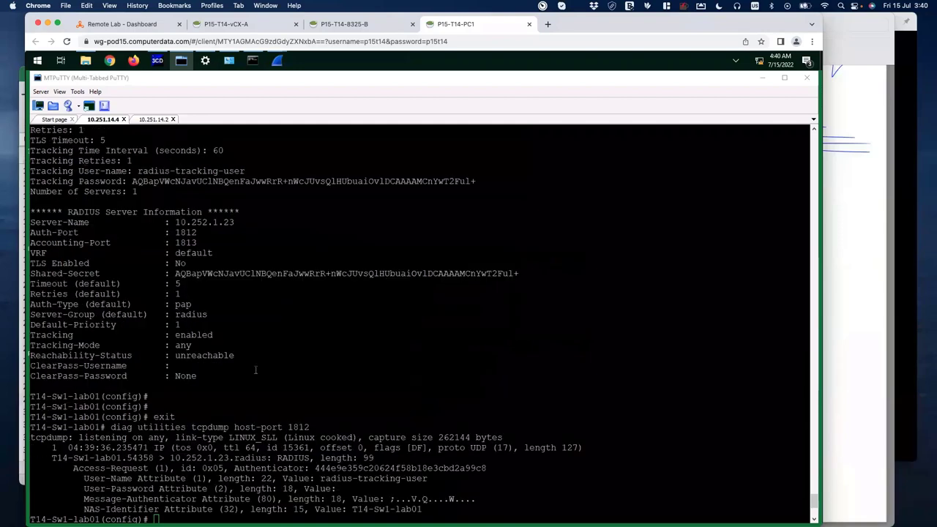
scroll(560, 304, down, 13)
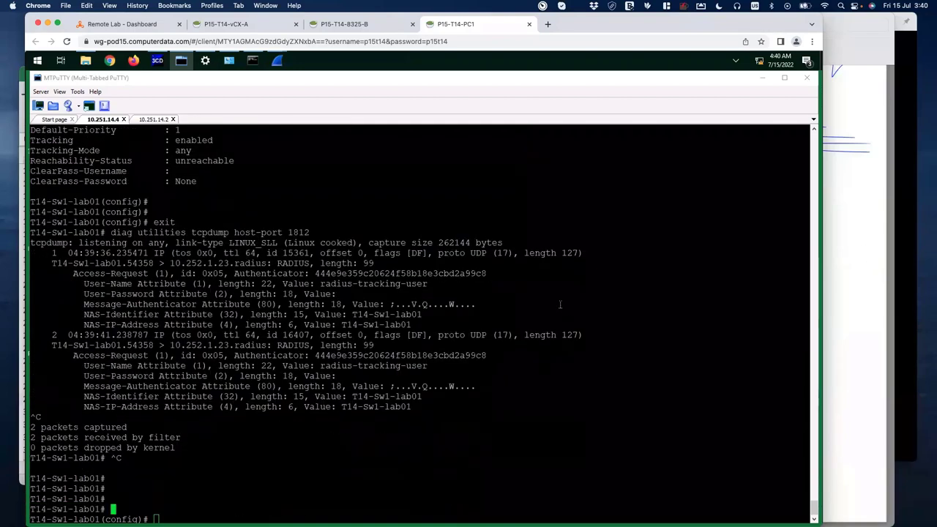
click(854, 286)
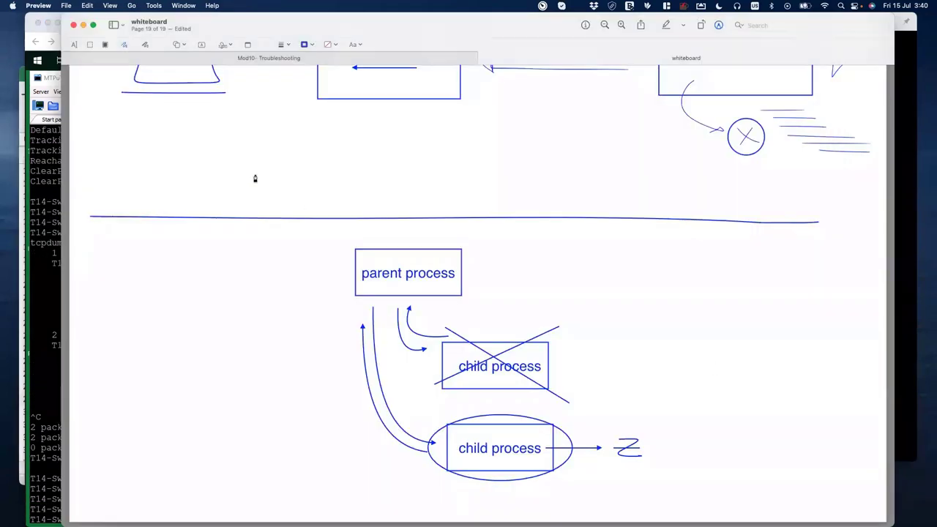
- Add a 'preguntas?' text note above the Lab 3 heading on the Mod10- Troubleshooting slides, then return to the terminal
click(391, 59)
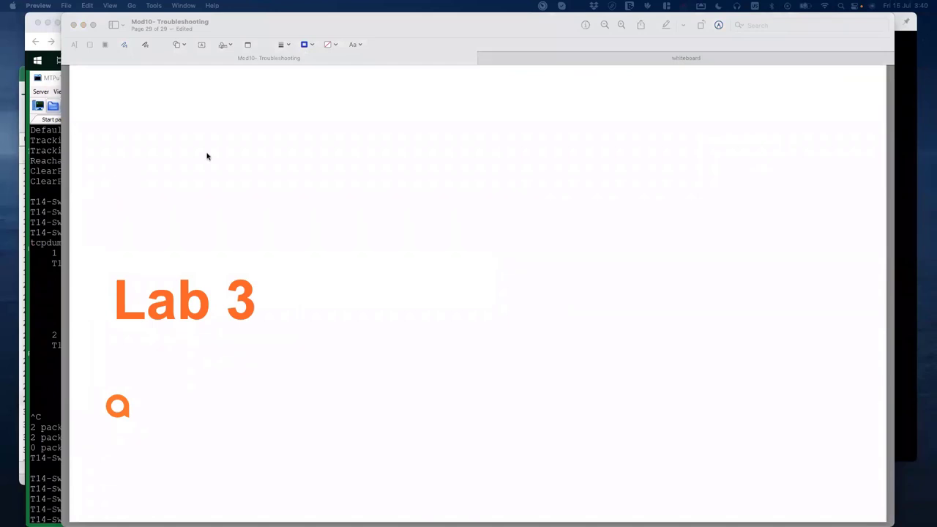
click(224, 73)
click(202, 44)
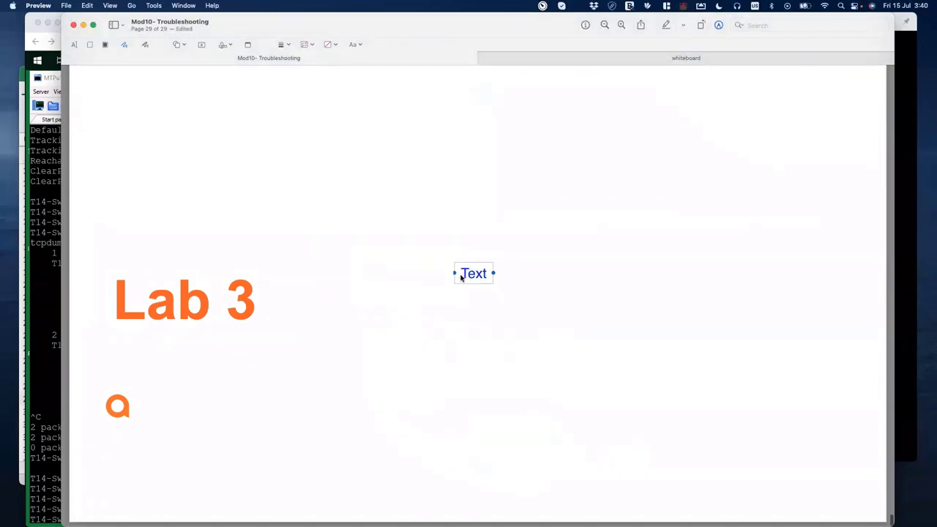
drag(461, 273, 158, 205)
double_click(176, 196)
text(preguntas/)
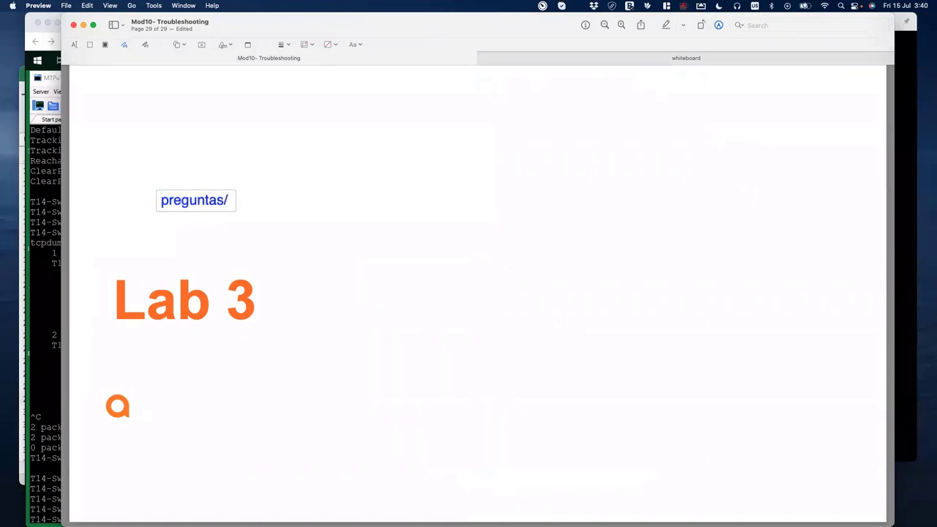
key(BackSpace)
text(?)
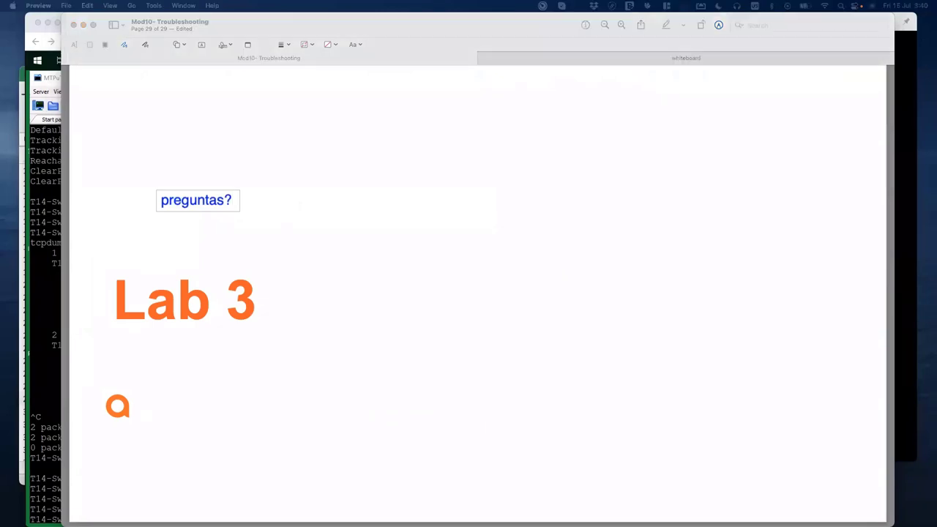
click(440, 213)
click(439, 216)
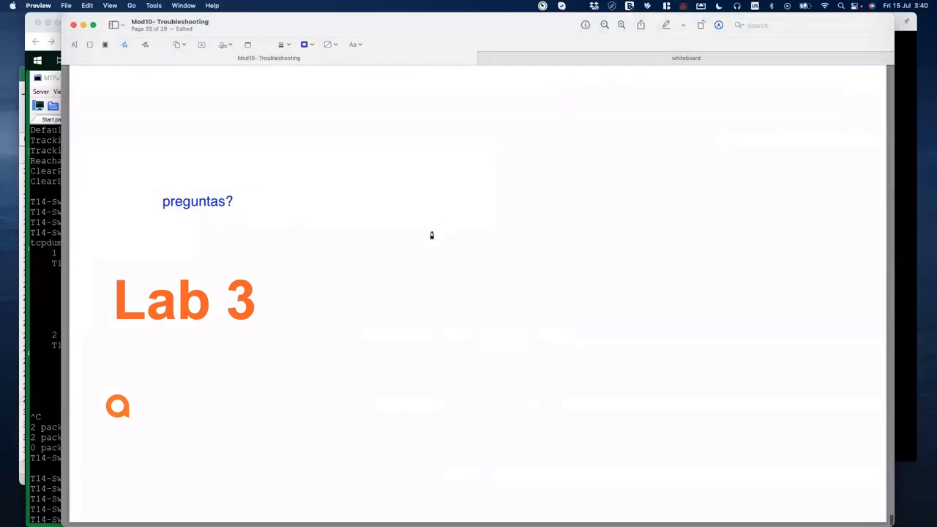
click(50, 198)
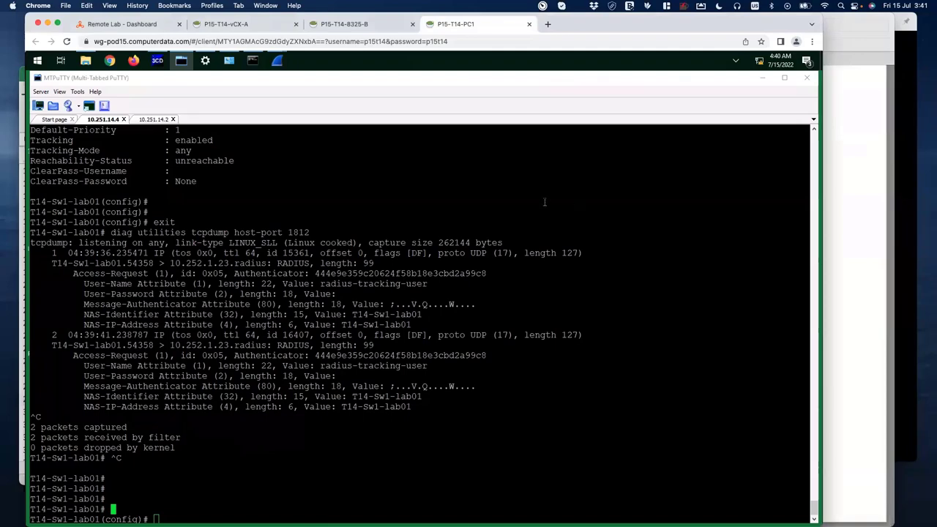
- Run show system and highlight its CPU Util (3%) and Memory Usage (15%) lines
text(show system)
key(Return)
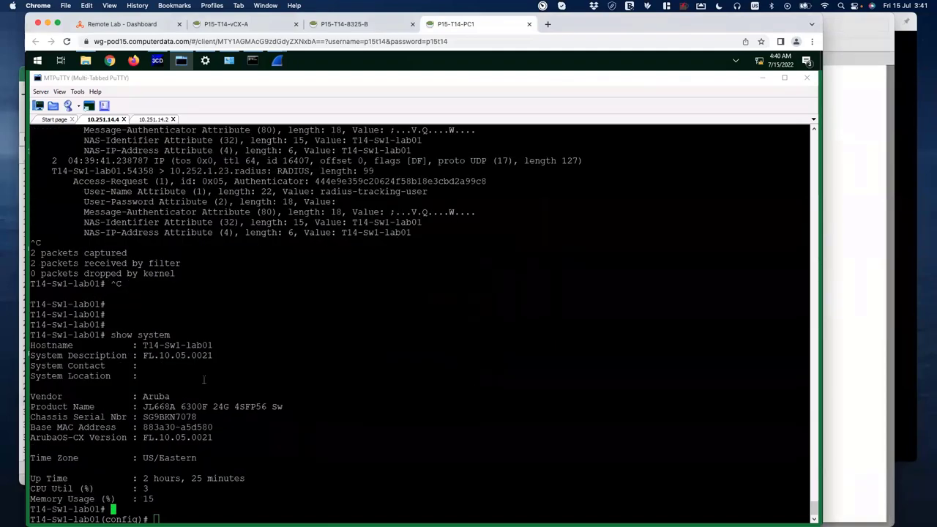
drag(805, 498, 29, 478)
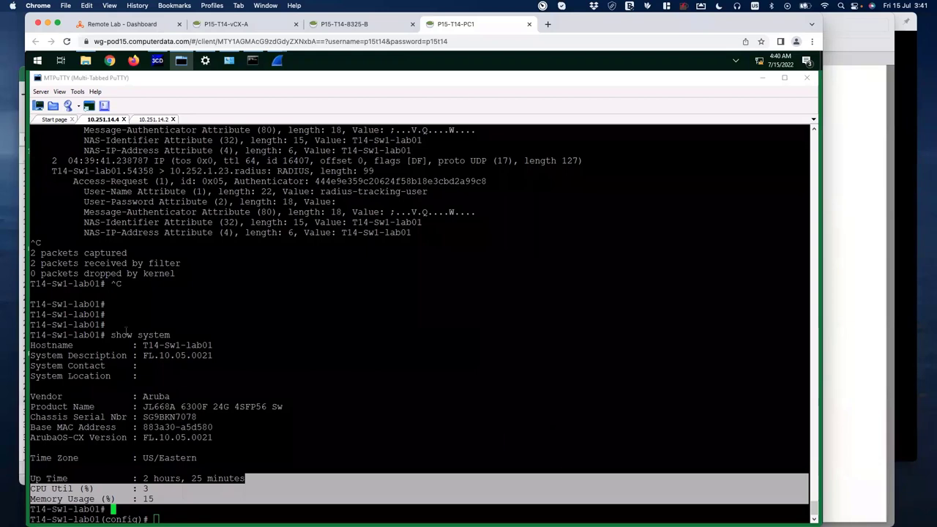
drag(159, 335, 106, 335)
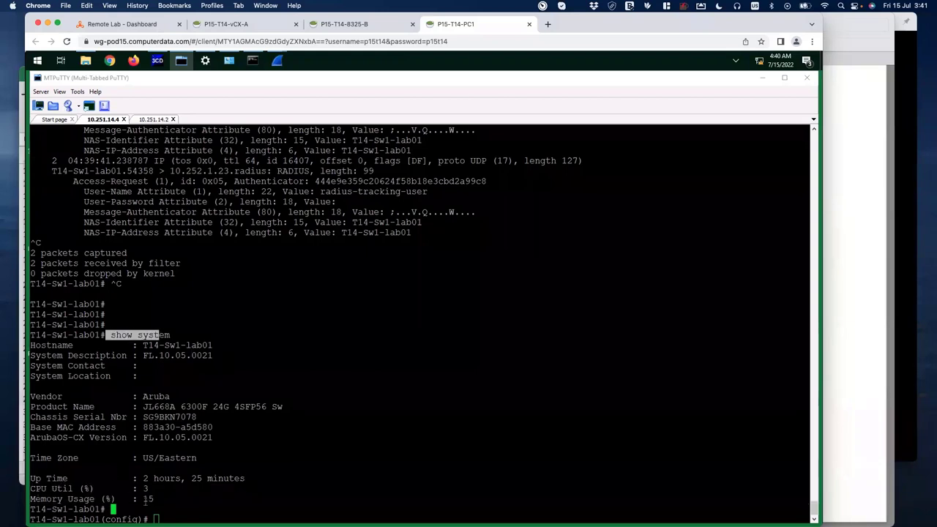
drag(805, 499, 30, 489)
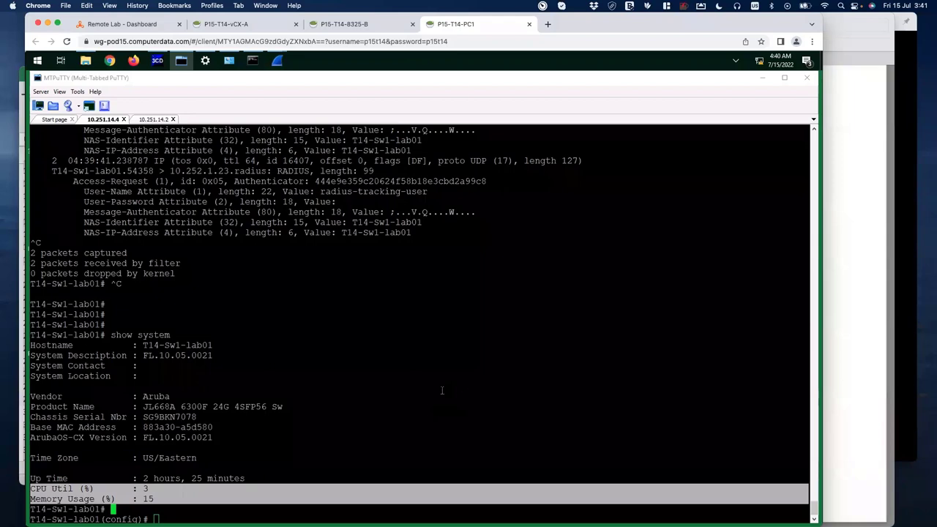
key(Return)
key(Return)
key(Return)
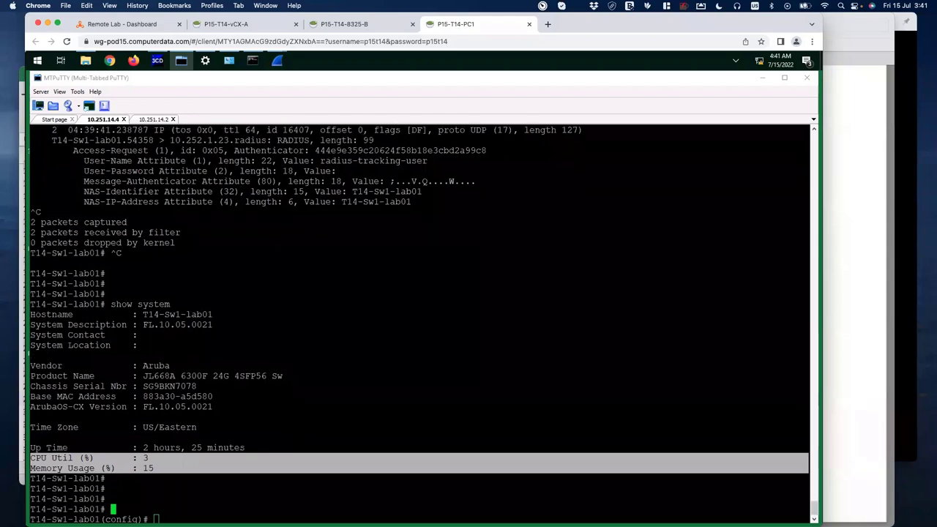
- Run show copp-policy default to list the switch's control-plane policy table, then quit the pager
text(show co)
text(pp)
key(Tab)
key(question)
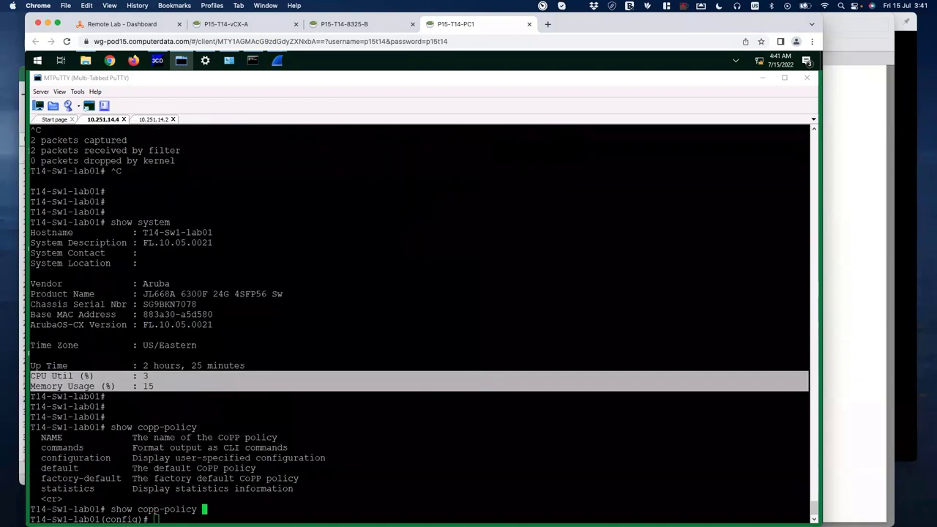
text(default)
key(Return)
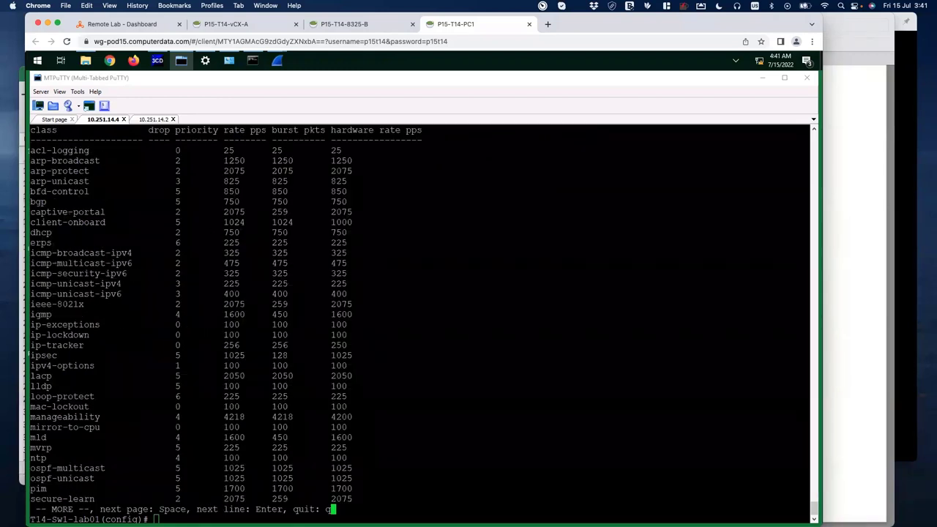
drag(56, 427, 349, 428)
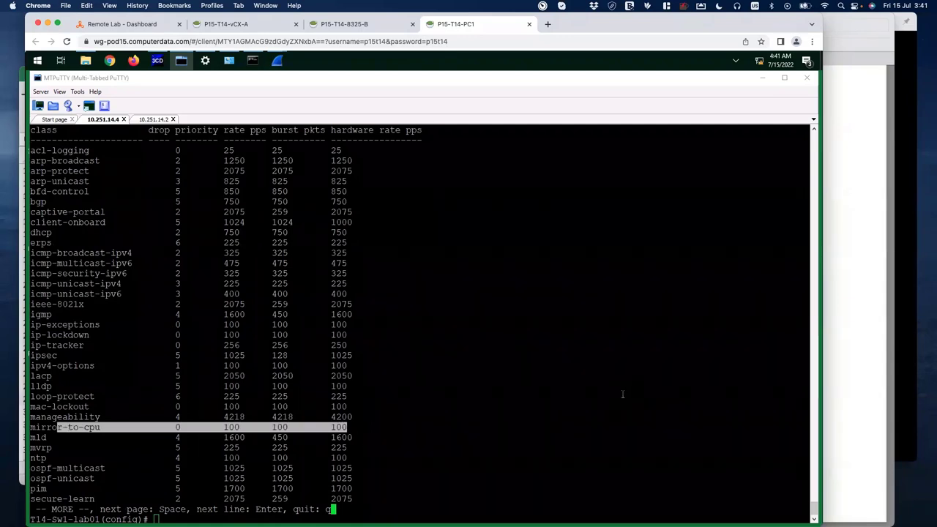
key(q)
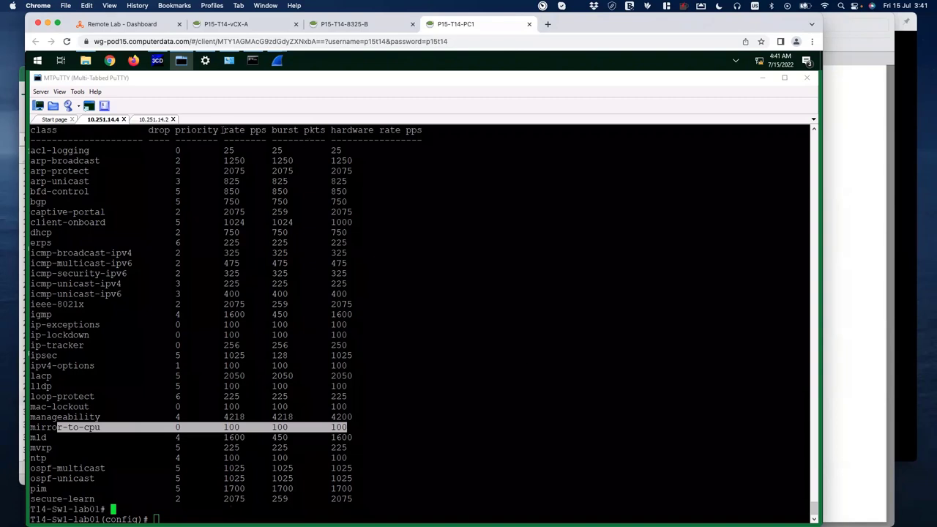
- Highlight the rate pps heading and the mirror-to-cpu rate and burst values of 100
drag(219, 129, 267, 130)
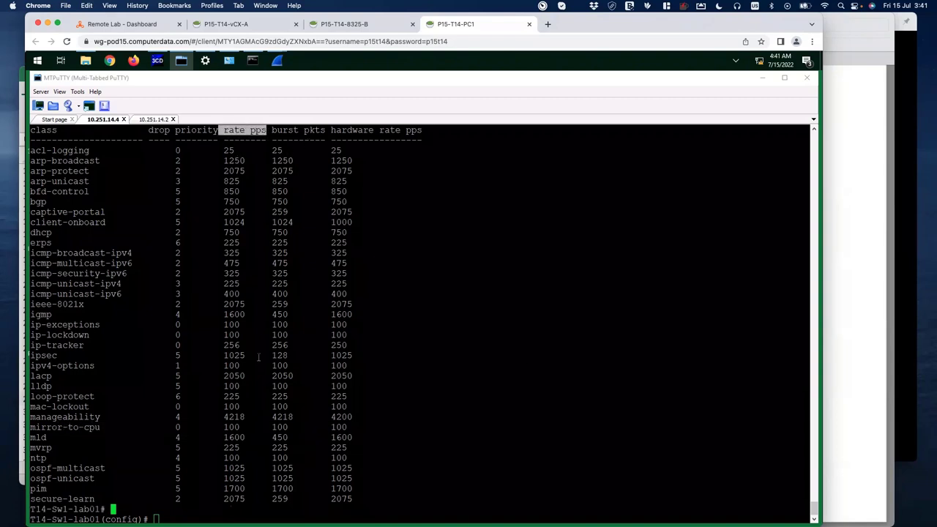
drag(218, 427, 303, 427)
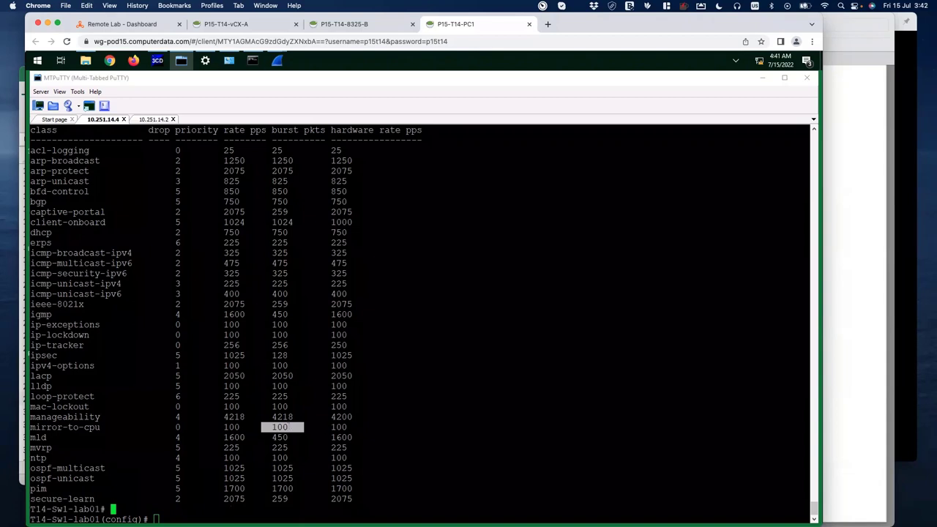
drag(218, 426, 309, 428)
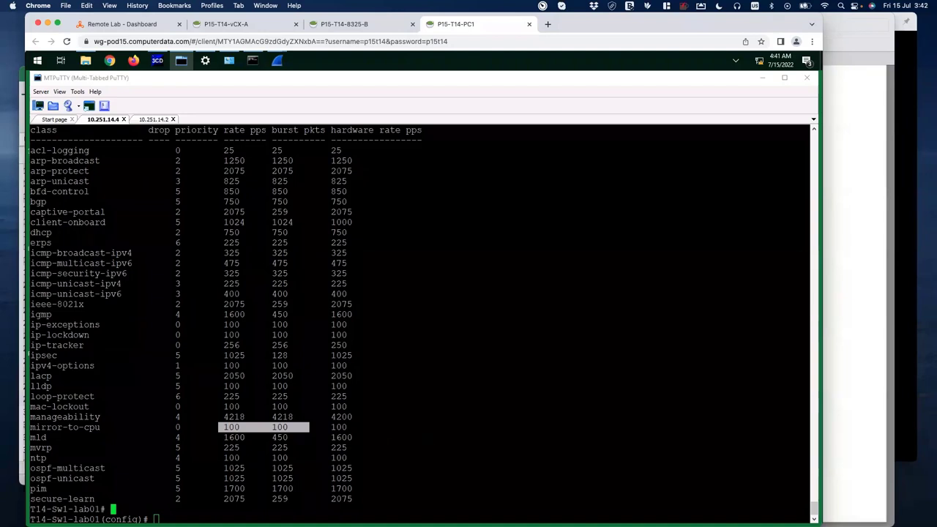
key(Return)
key(Return)
key(Return)
key(Return)
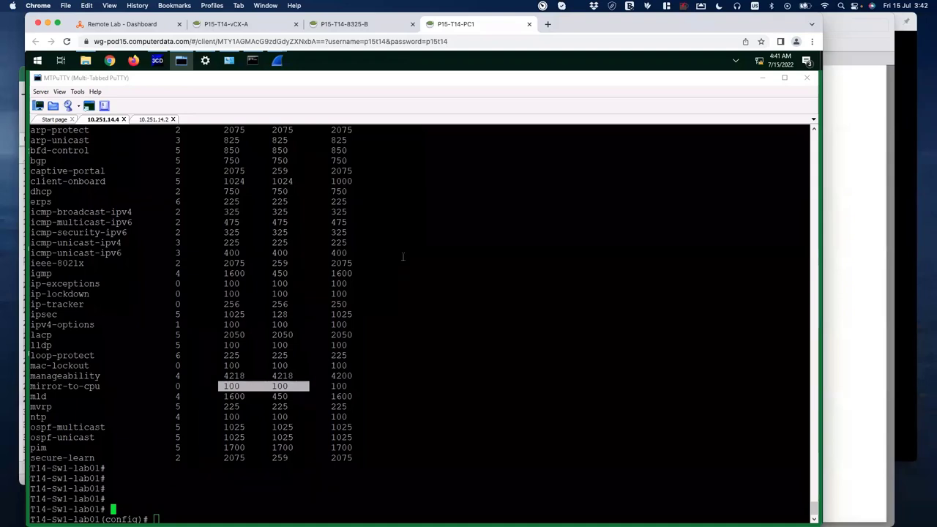
click(862, 210)
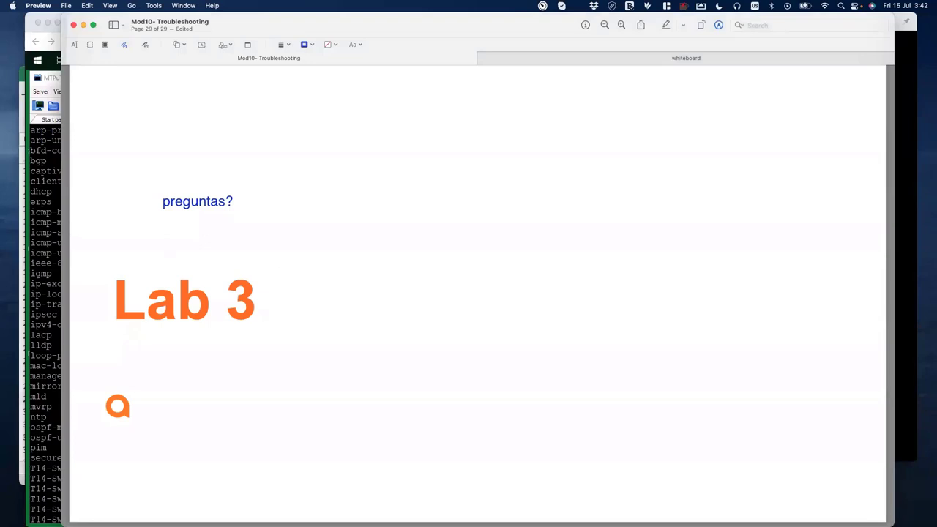
- Close the Mod10- Troubleshooting document and move the Mod11-mgmt tab ahead of the whiteboard
click(48, 231)
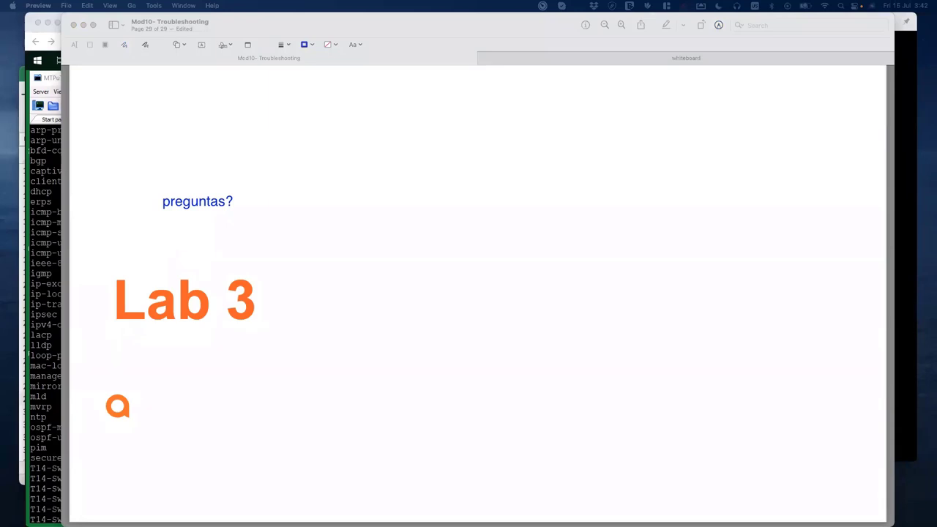
click(242, 146)
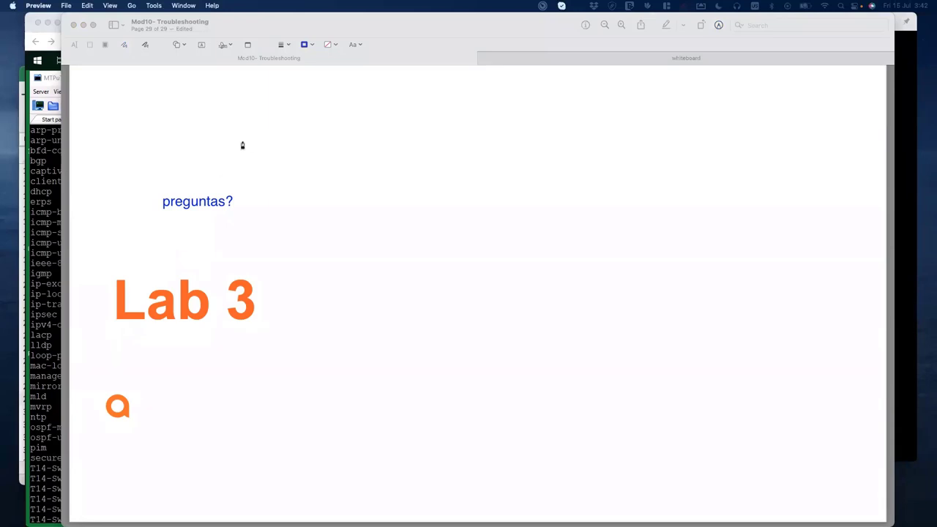
click(67, 58)
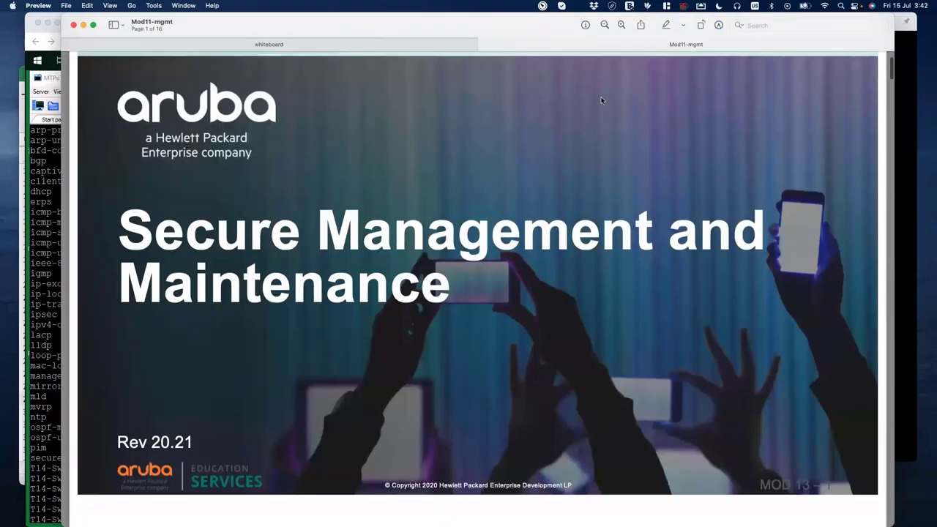
drag(585, 46, 382, 56)
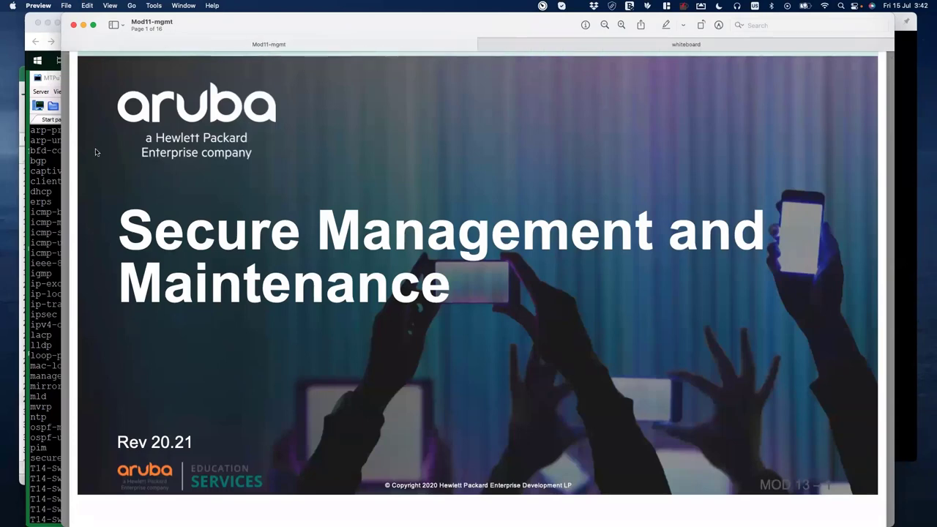
- Sketch a vertical line beside the Mod11-mgmt slide title
click(719, 25)
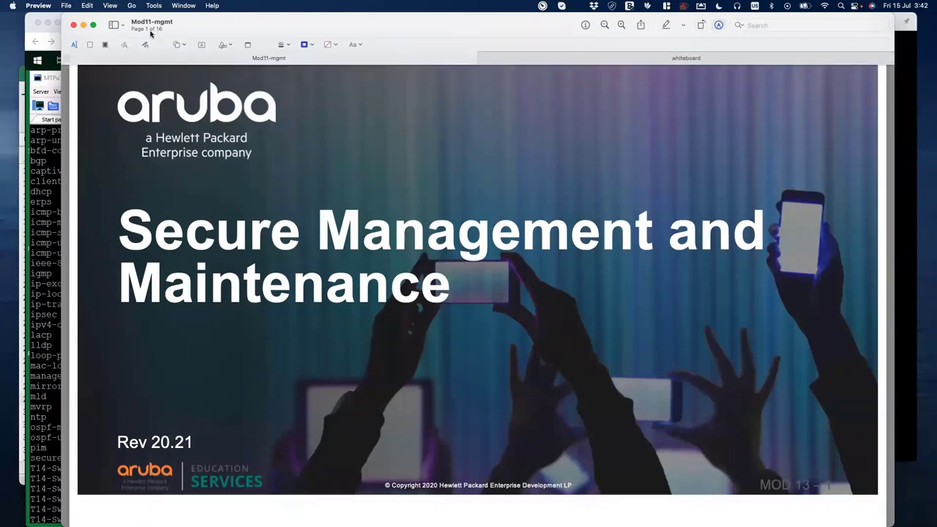
click(125, 46)
drag(109, 202, 107, 321)
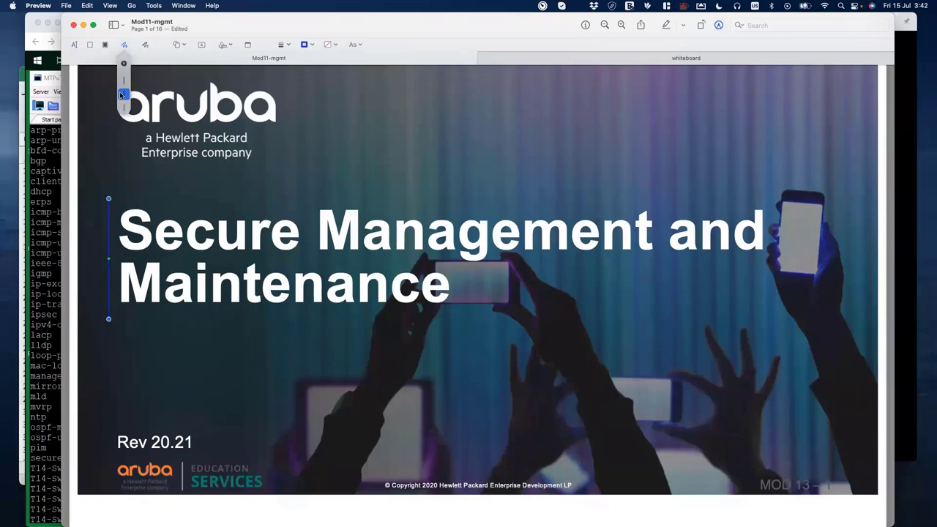
click(442, 211)
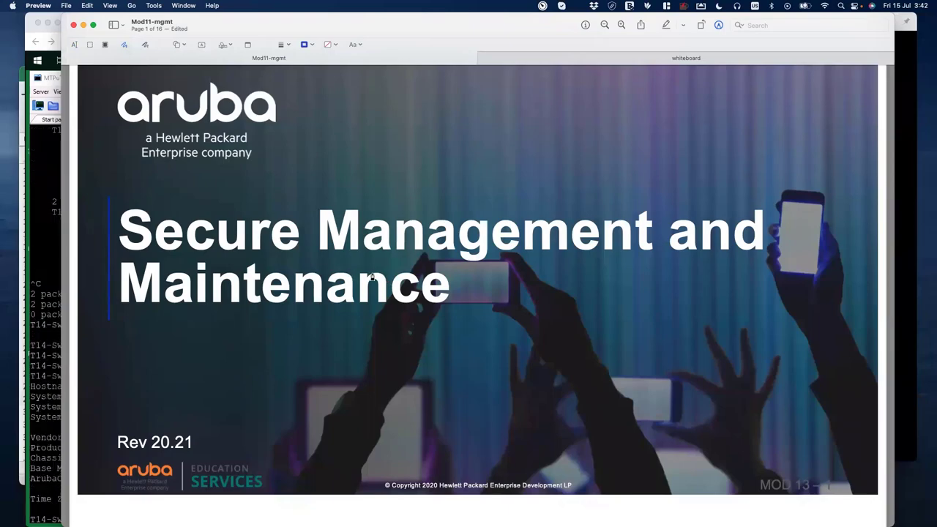
- Replace the expired timer with a new 10-minute countdown in Timer RH
click(44, 222)
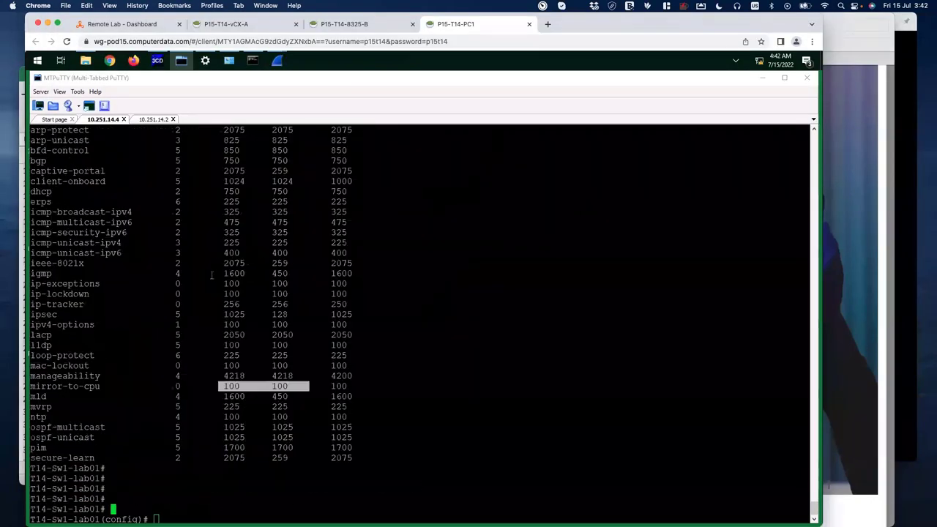
click(879, 220)
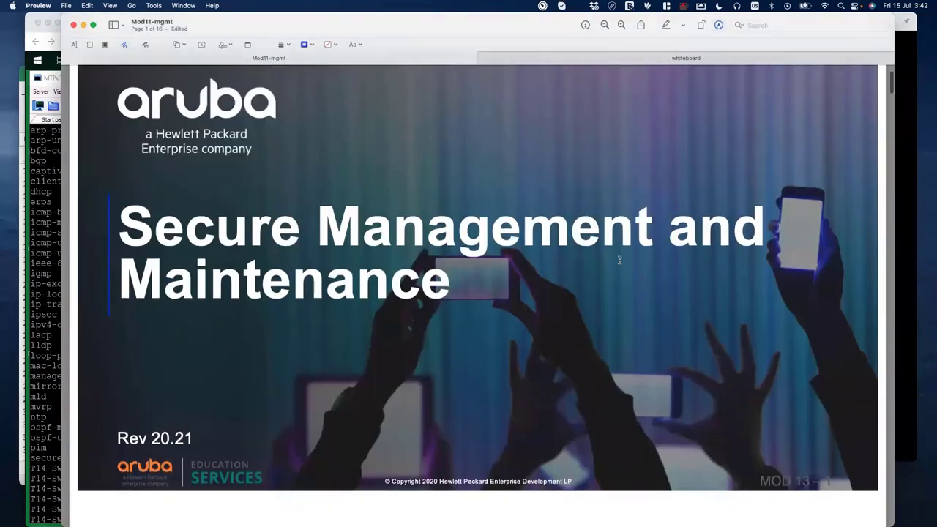
scroll(357, 296, down, 3)
scroll(356, 296, up, 4)
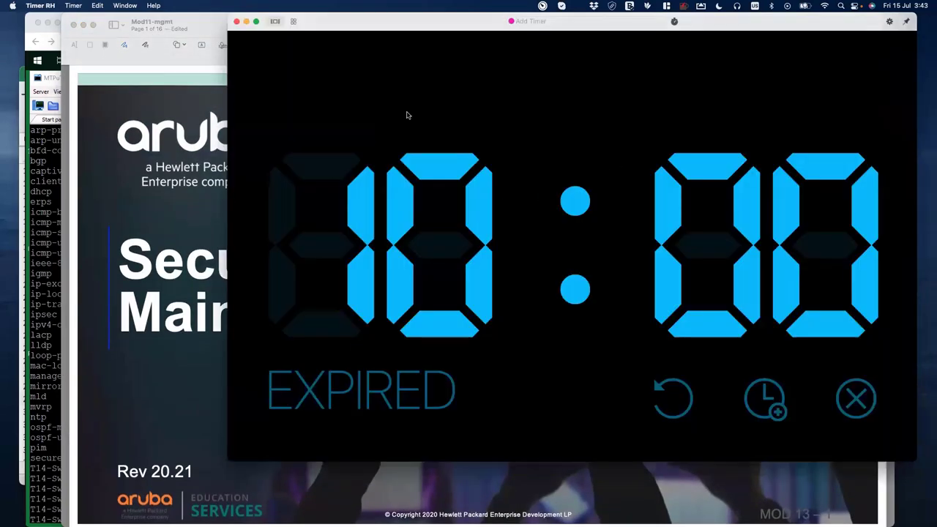
right_click(408, 116)
mouse_move(456, 119)
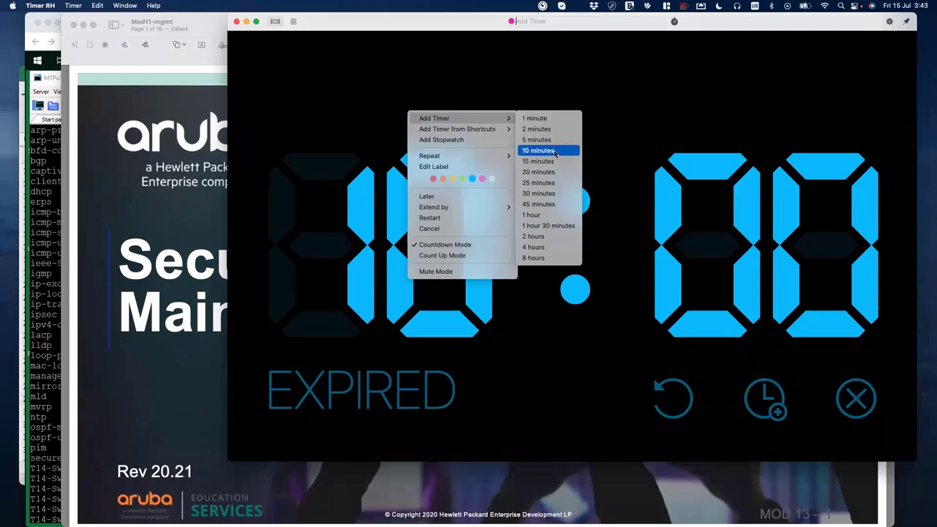
click(555, 152)
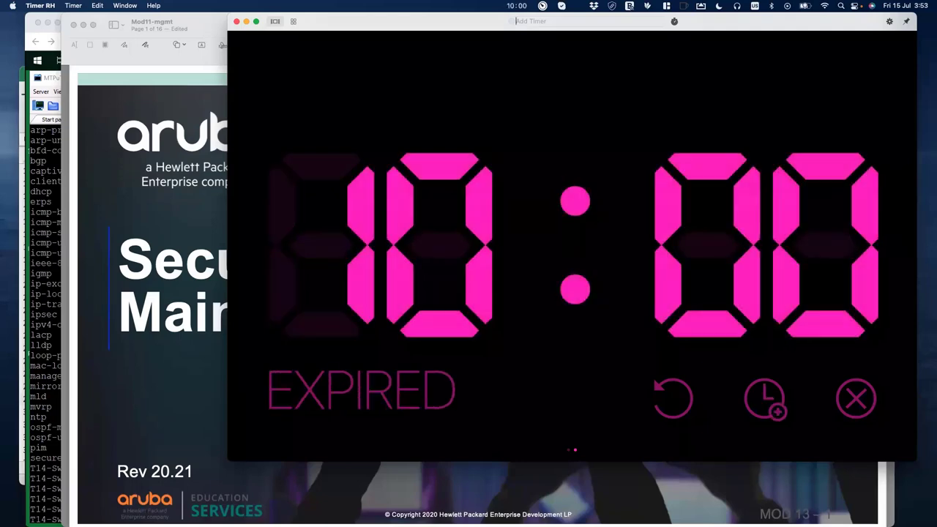
- Close the expired timer and underline 'to AirWave' on slide 2 with a straight line
click(236, 21)
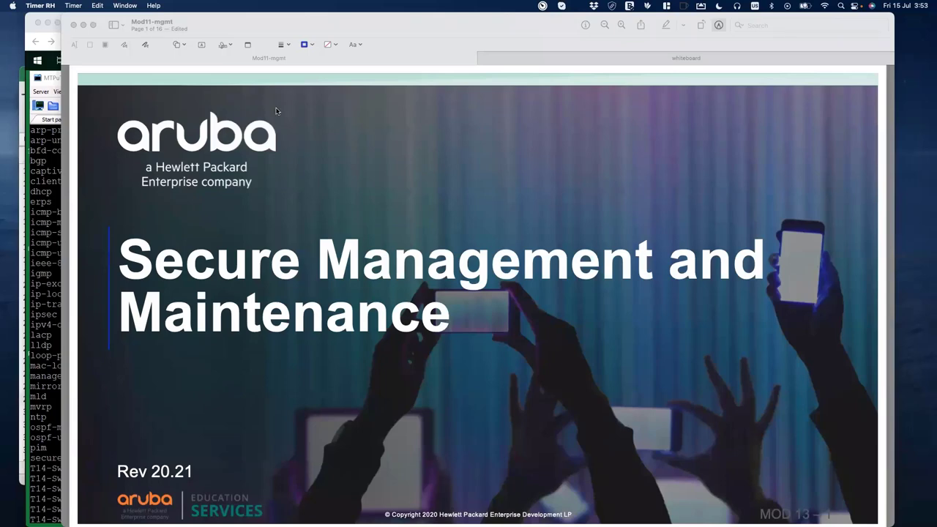
click(423, 118)
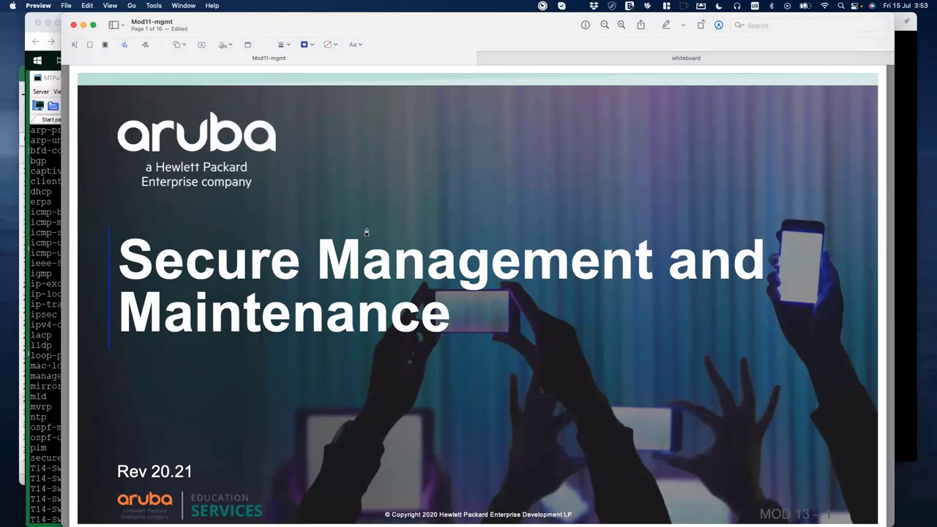
scroll(344, 233, down, 10)
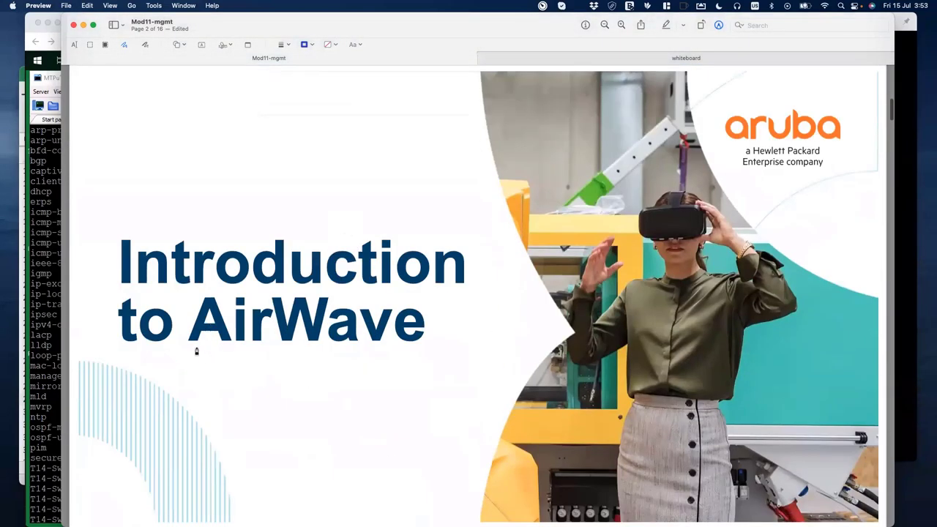
drag(187, 344, 439, 343)
click(404, 343)
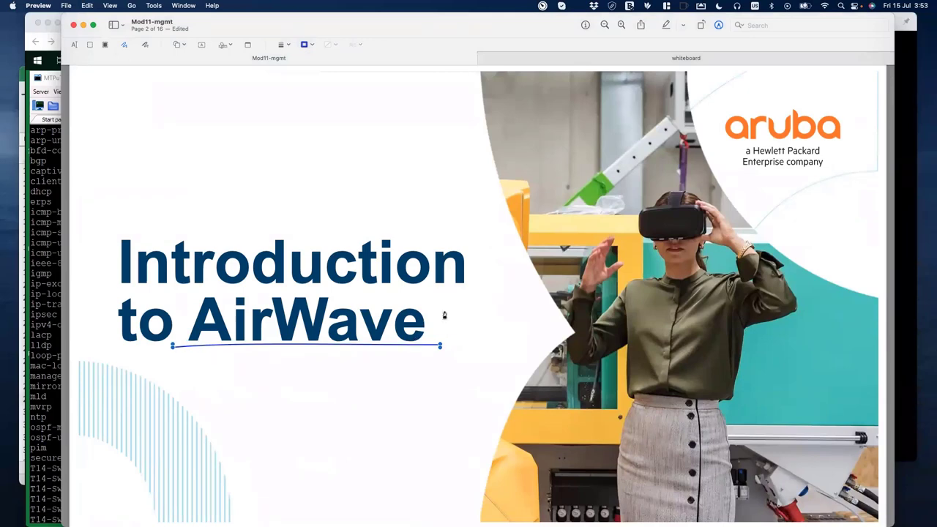
- Switch to the whiteboard document, showing page 19 of 19
scroll(445, 315, down, 15)
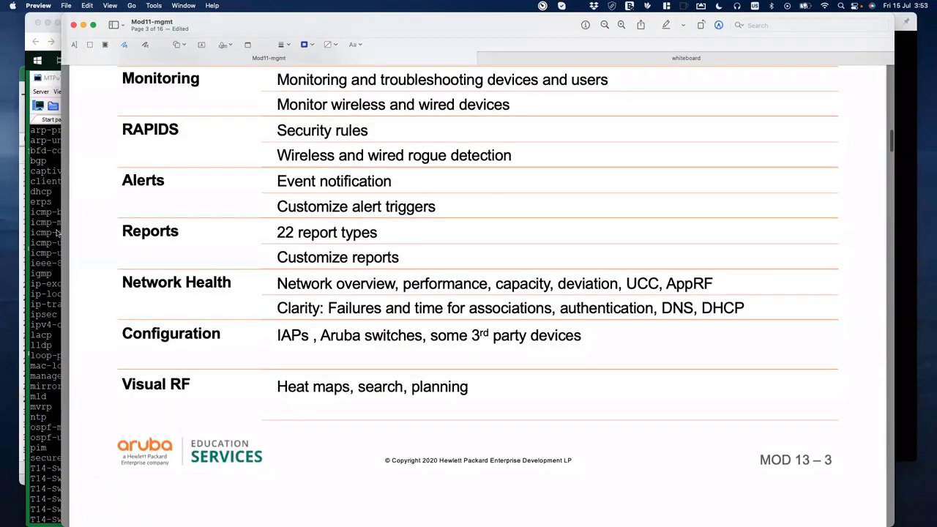
scroll(368, 239, up, 2)
scroll(369, 239, up, 2)
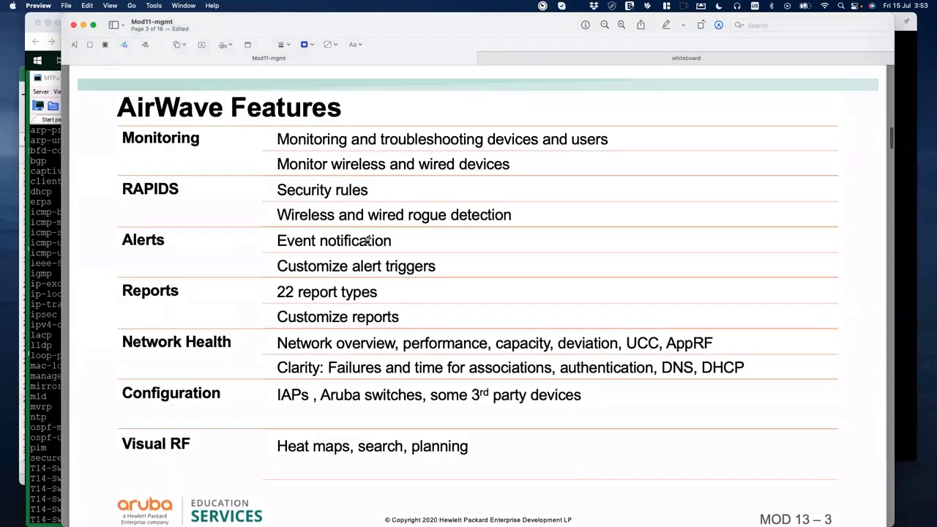
click(539, 59)
scroll(227, 227, down, 1)
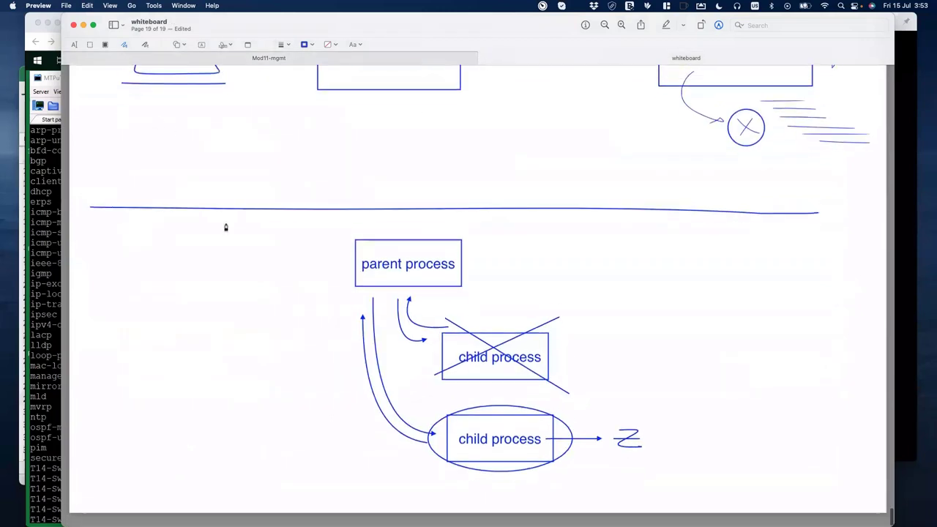
- Insert a blank page 20 into the whiteboard and sketch a rectangle on it
click(91, 5)
mouse_move(129, 116)
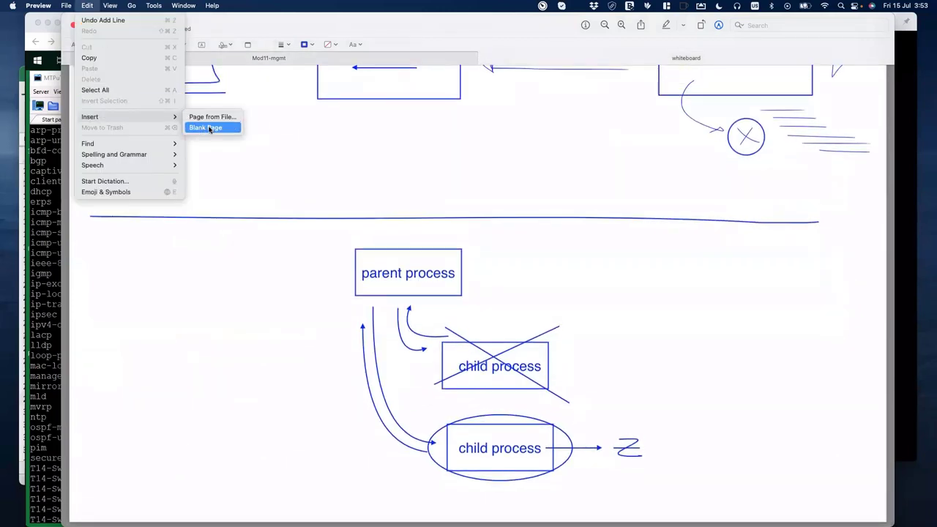
click(208, 128)
mouse_move(340, 155)
mouse_down()
mouse_move(341, 257)
mouse_move(405, 158)
mouse_up()
drag(398, 253, 422, 265)
click(477, 236)
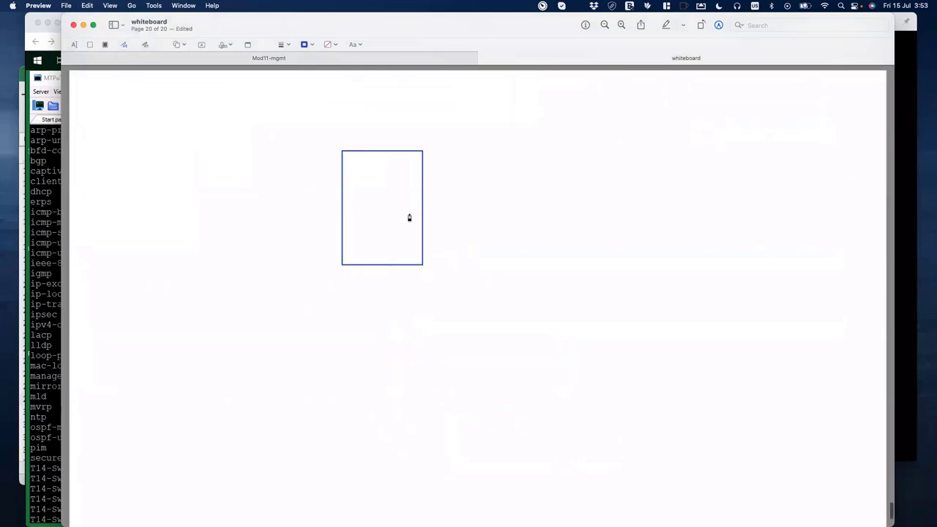
- Label the rectangle 'Aruba Airwave' on two lines using a text box
click(201, 44)
drag(470, 296, 370, 207)
double_click(370, 207)
text(Aruba)
key(Return)
text(Aus)
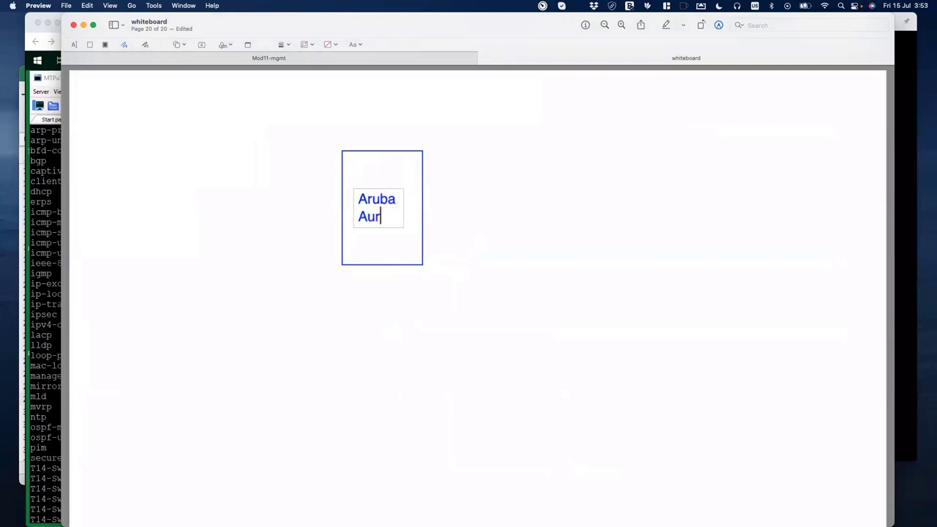
key(BackSpace)
text(s)
key(BackSpace)
key(BackSpace)
text(irwave)
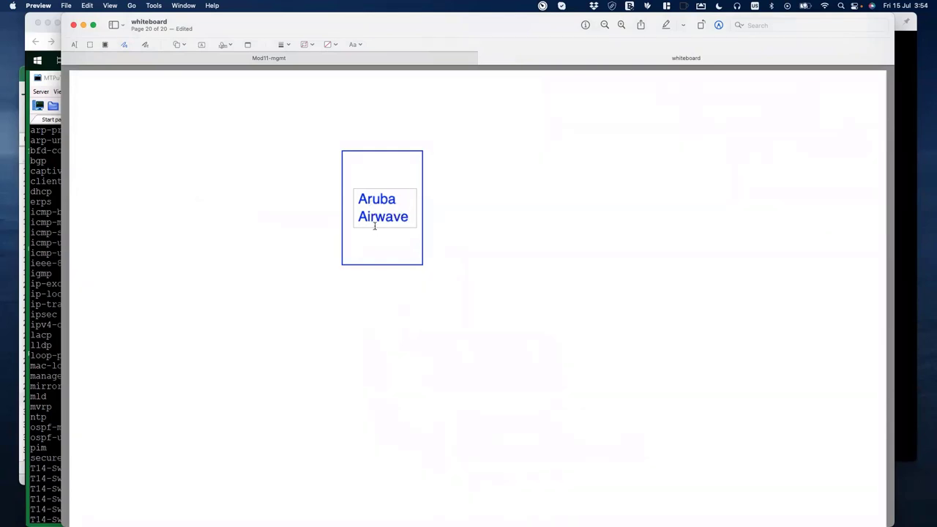
drag(399, 211, 396, 210)
click(515, 207)
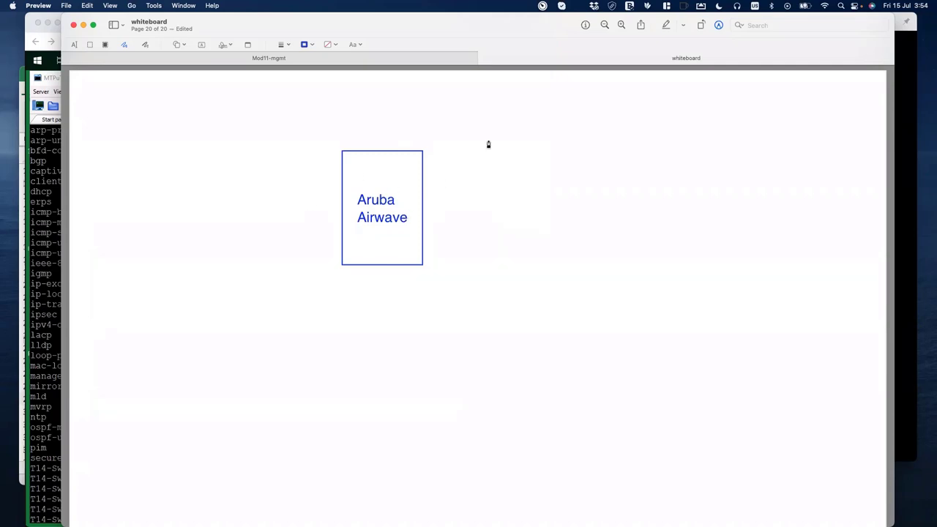
drag(485, 136, 434, 194)
drag(485, 146, 495, 202)
double_click(474, 201)
text(p)
key(BackSpace)
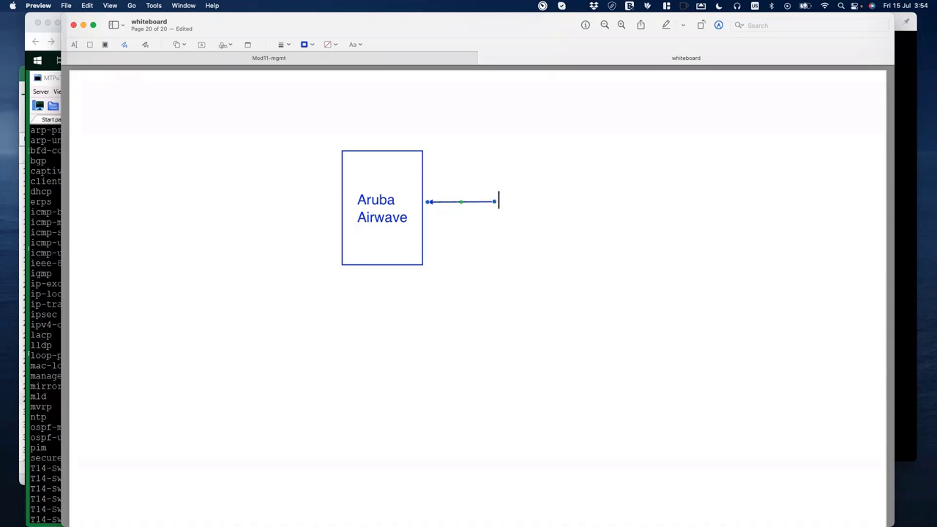
text(Management s)
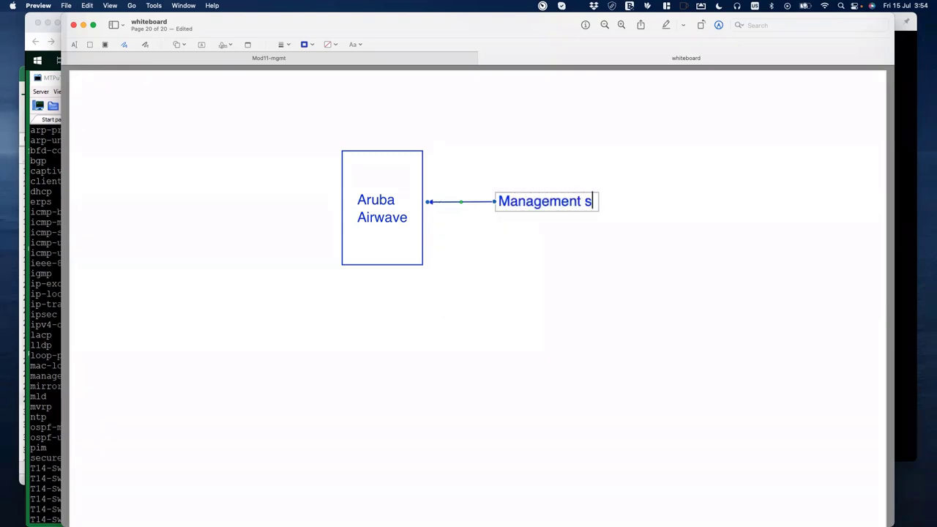
text(olution)
key(BackSpace)
key(BackSpace)
text(ion)
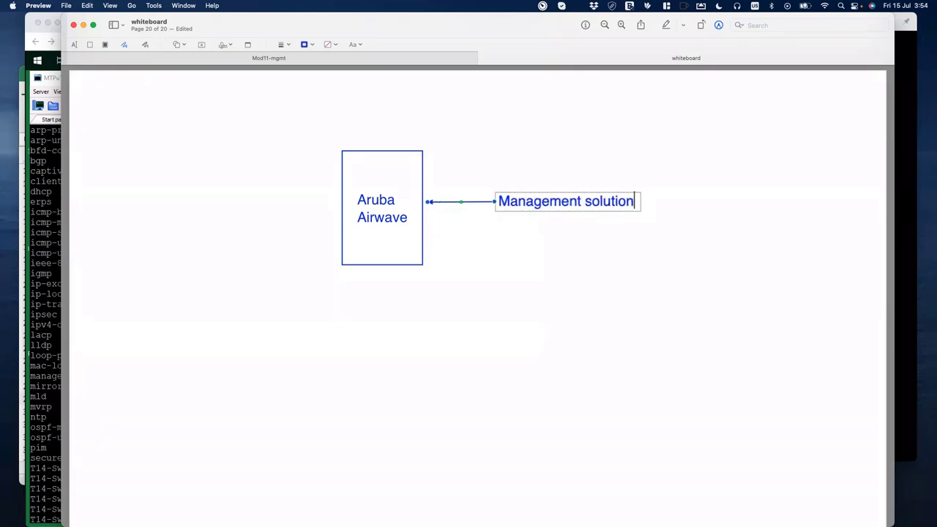
key(Return)
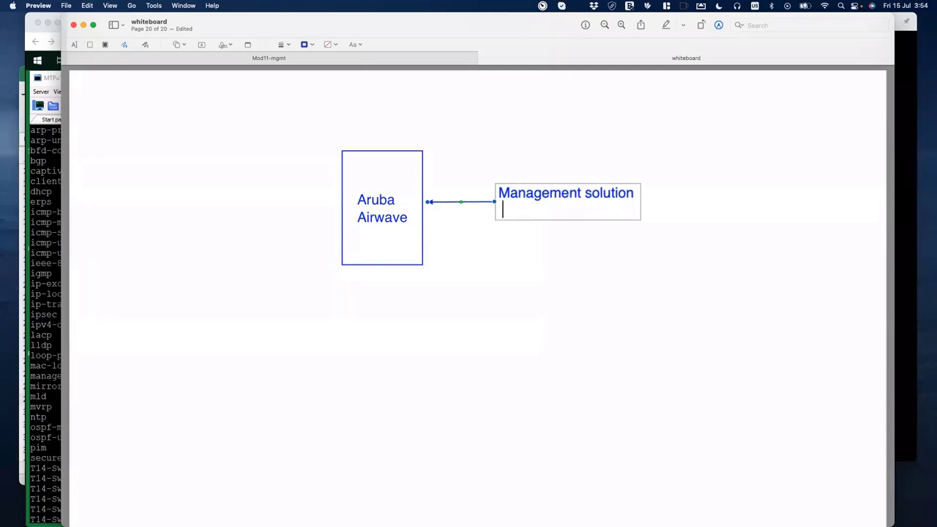
text(- Monitoring)
key(Return)
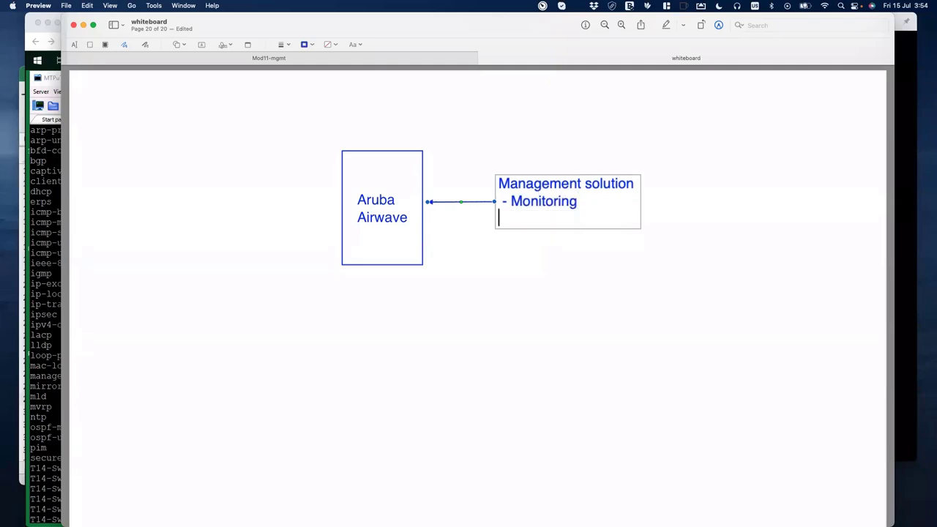
text(- Con)
text(figuration)
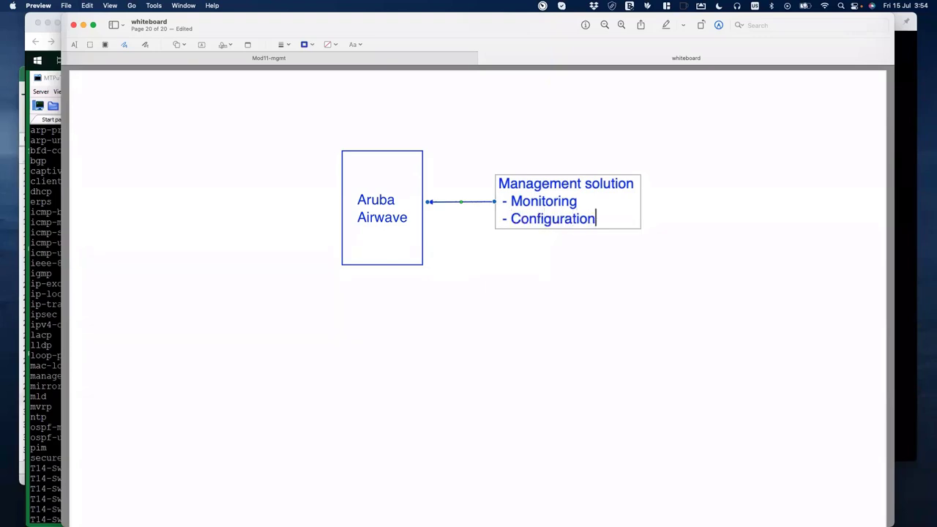
text(*)
click(579, 200)
text((wired)
key(BackSpace)
text(, wir)
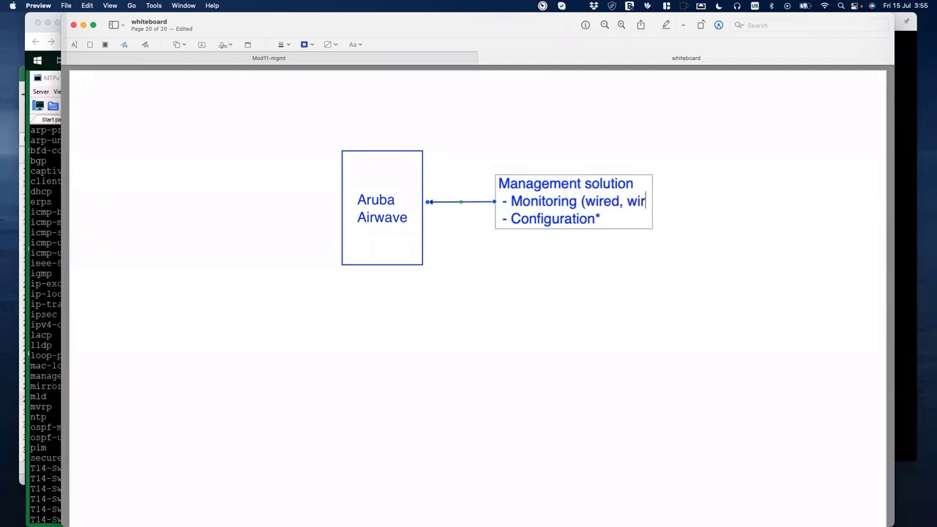
text(eless))
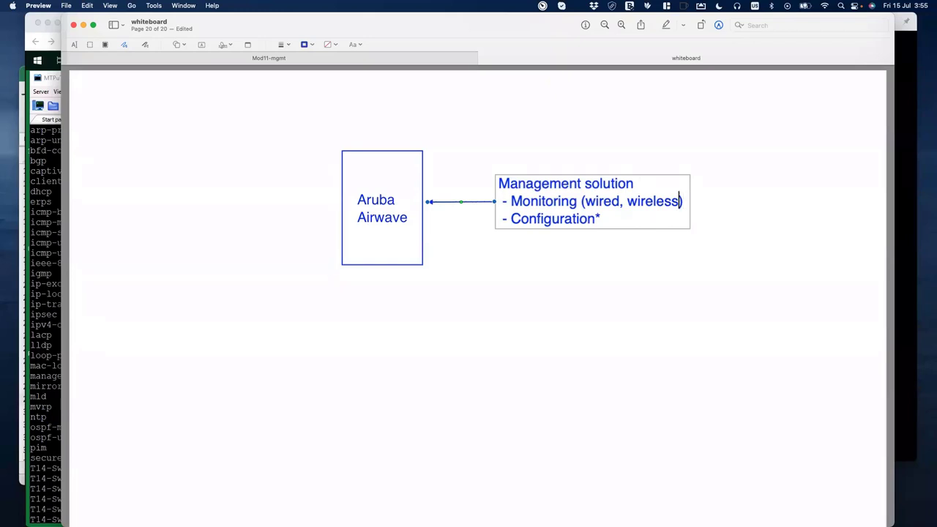
key(shift+Left)
key(shift+Left)
key(shift+Left)
key(shift+Left)
key(shift+Left)
key(shift+Left)
key(shift+Left)
key(shift+Left)
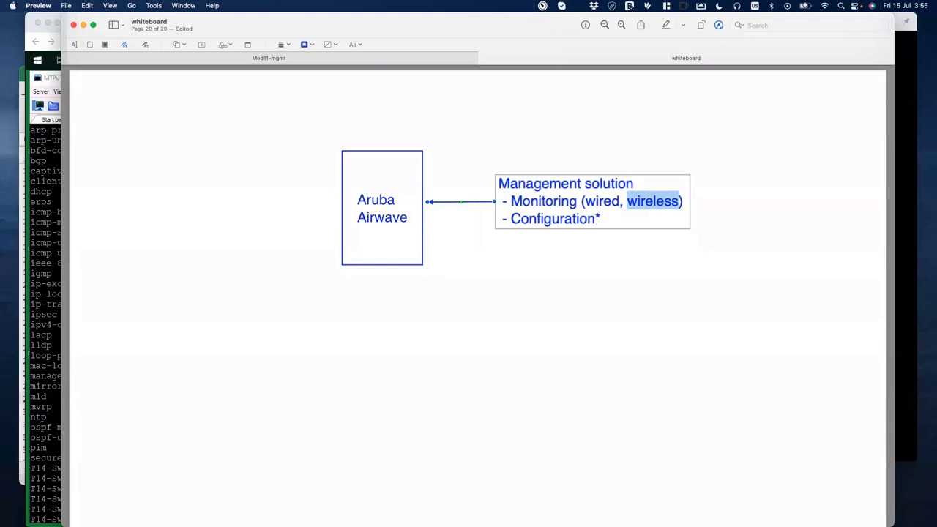
key(Right)
key(Right)
key(Right)
key(Left)
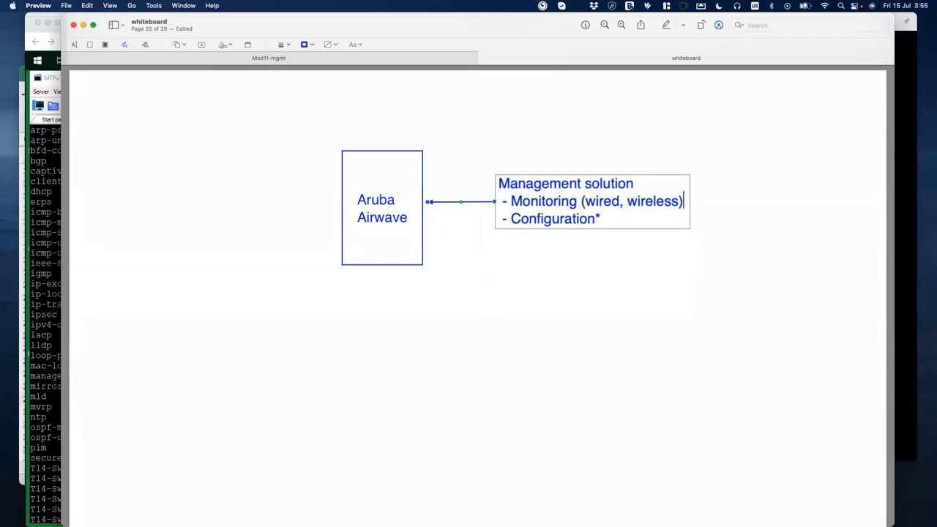
key(Left)
key(shift+Left)
key(shift+Left)
key(shift+Left)
key(shift+Left)
key(shift+Left)
key(shift+Left)
key(shift+Left)
key(shift+Left)
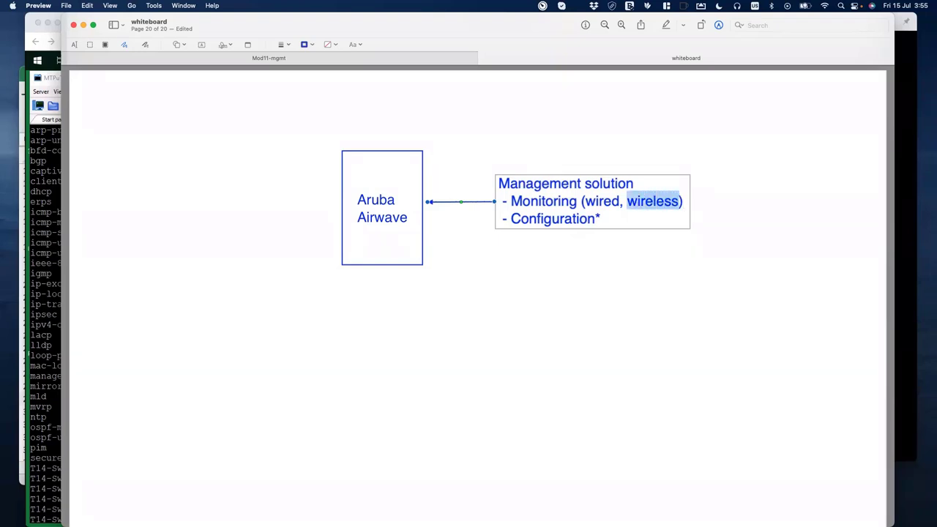
key(Left)
key(Left)
key(Left)
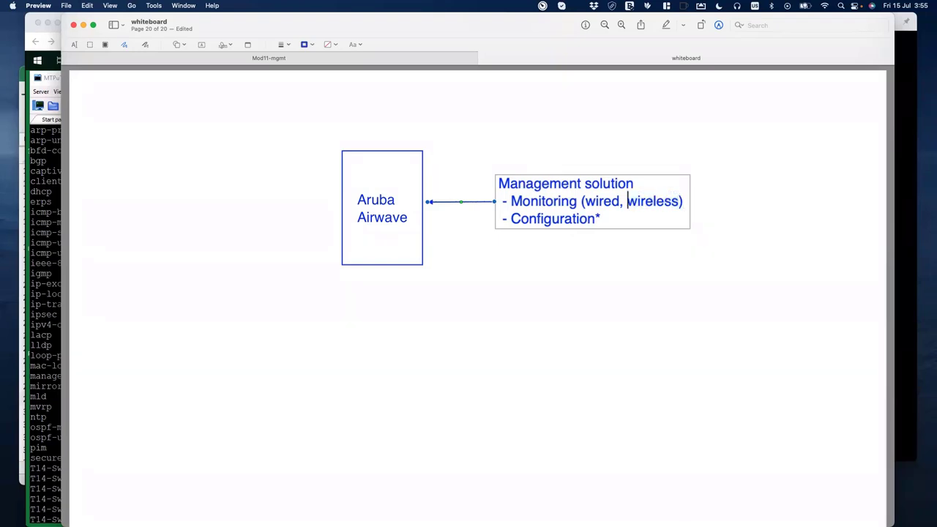
key(shift+Left)
key(shift+Left)
key(shift+Left)
key(shift+Left)
key(shift+Left)
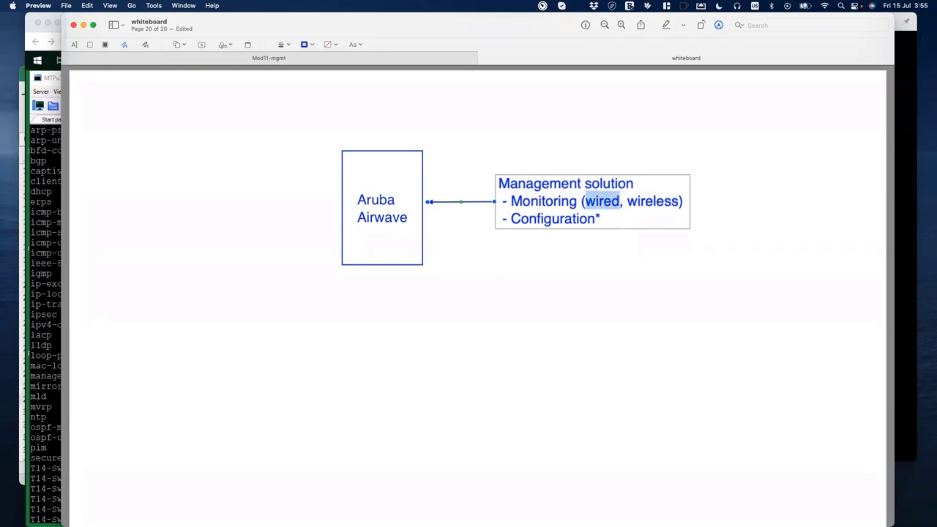
key(Right)
key(Left)
key(Left)
key(Left)
key(Left)
key(Left)
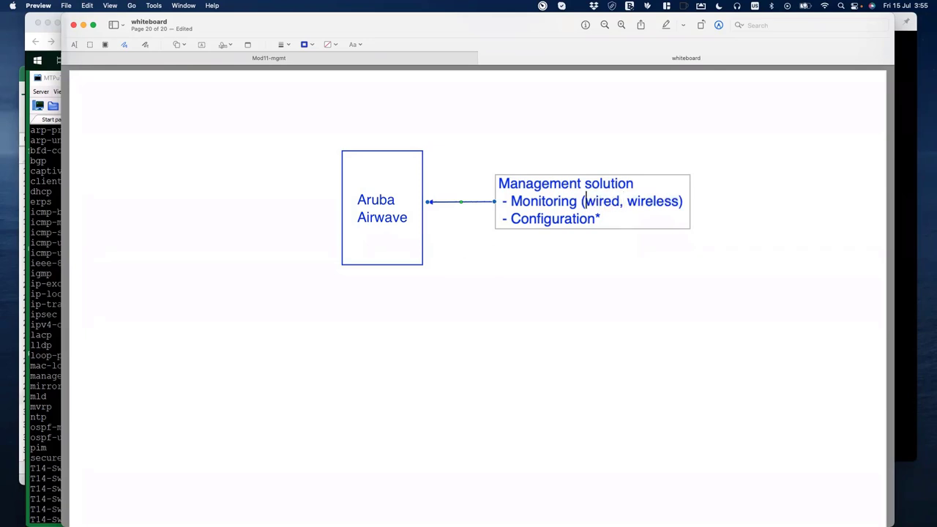
key(Right)
- Add the item '--> Aruba Instant AP (standalone)' under Configuration*
click(683, 201)
click(602, 218)
key(Return)
text(--)
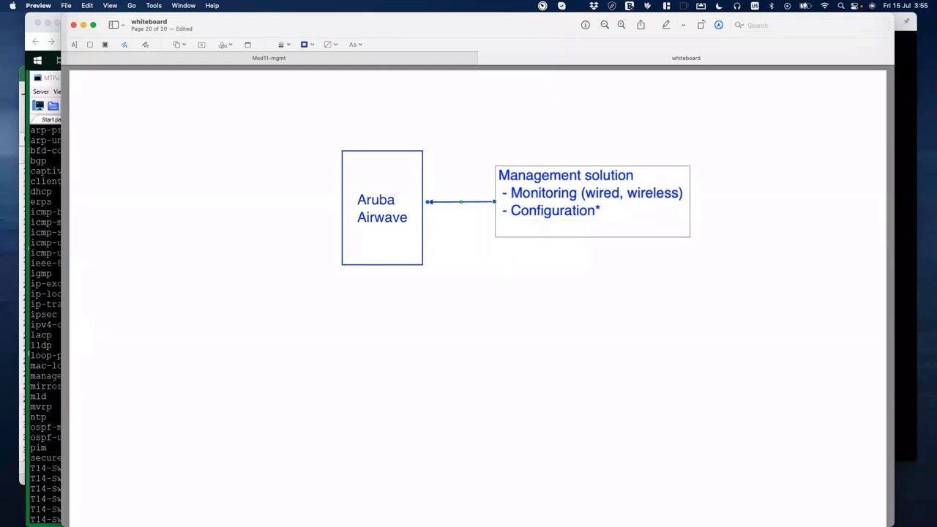
text(>)
text(IAP)
key(BackSpace)
key(BackSpace)
key(BackSpace)
key(BackSpace)
text(Instant)
key(super+Left)
key(Right)
key(Right)
key(Right)
key(Right)
key(Right)
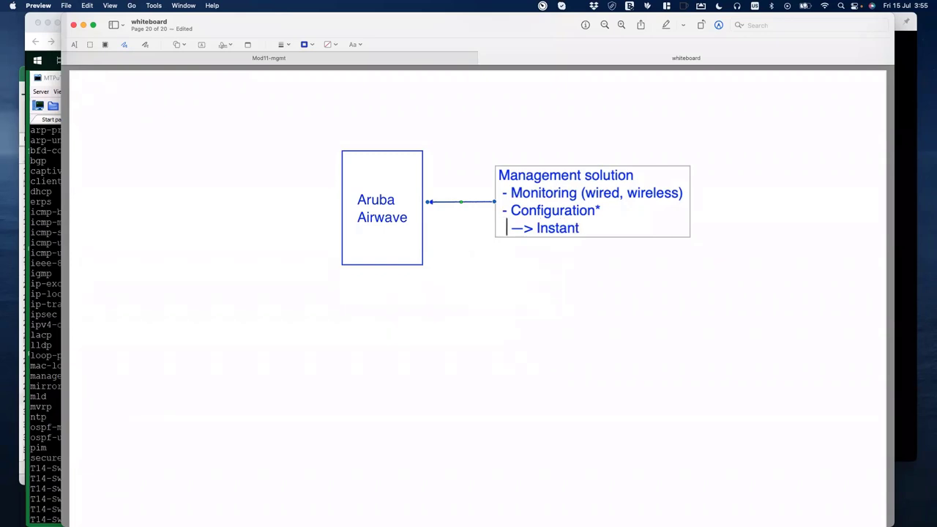
text(Aruba)
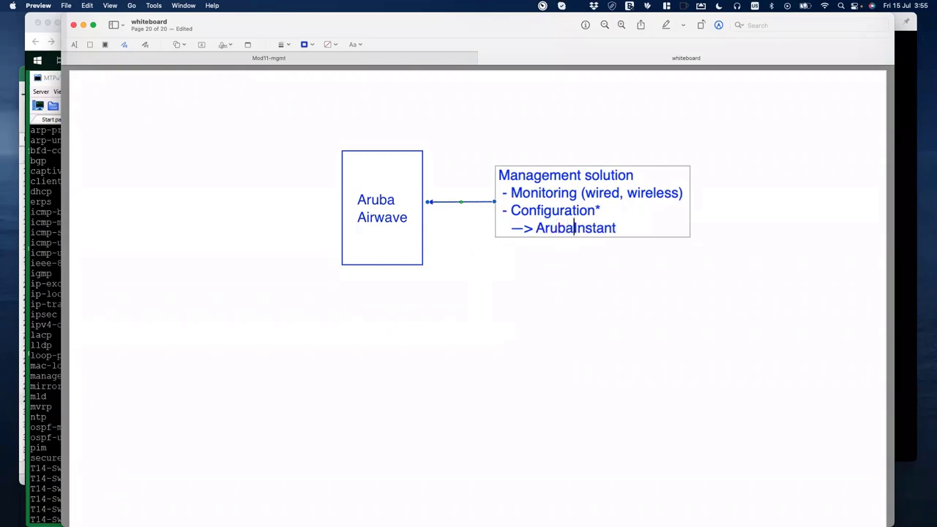
key(super+Right)
text(AP)
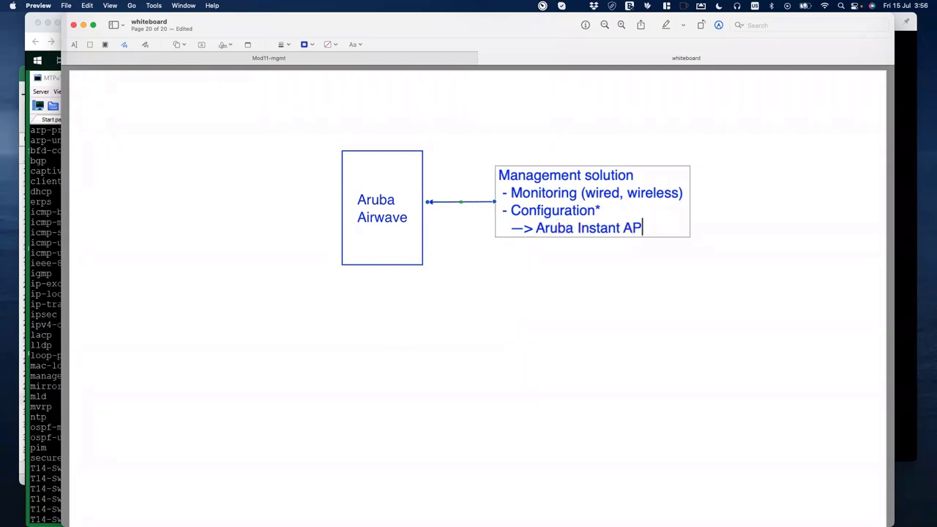
text( (ST)
key(BackSpace)
key(BackSpace)
text(stand)
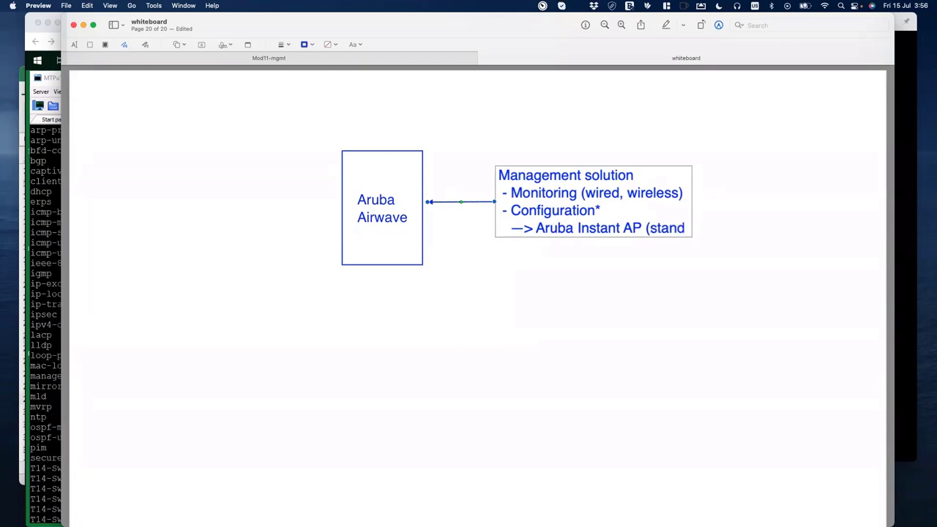
text(alone))
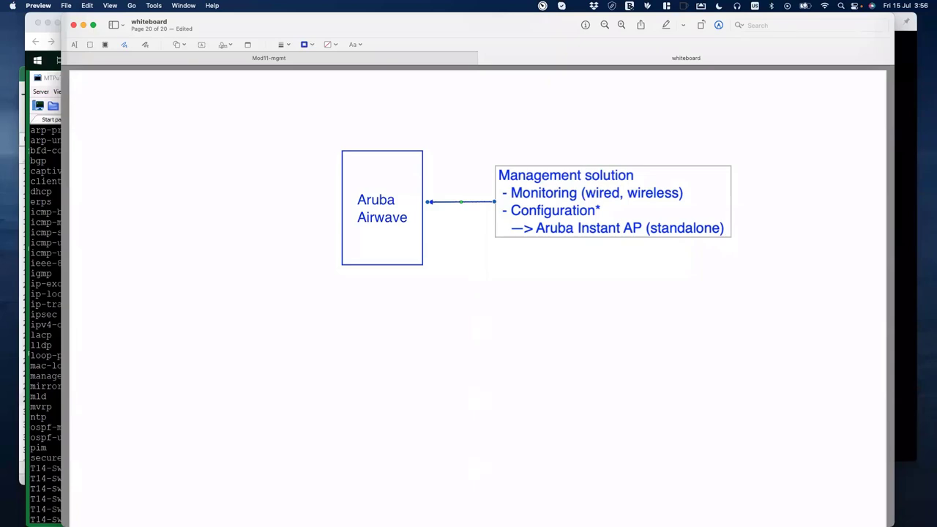
- Add the item '—> Controllers (6.X) (8.X) (standalone)' below it
key(Return)
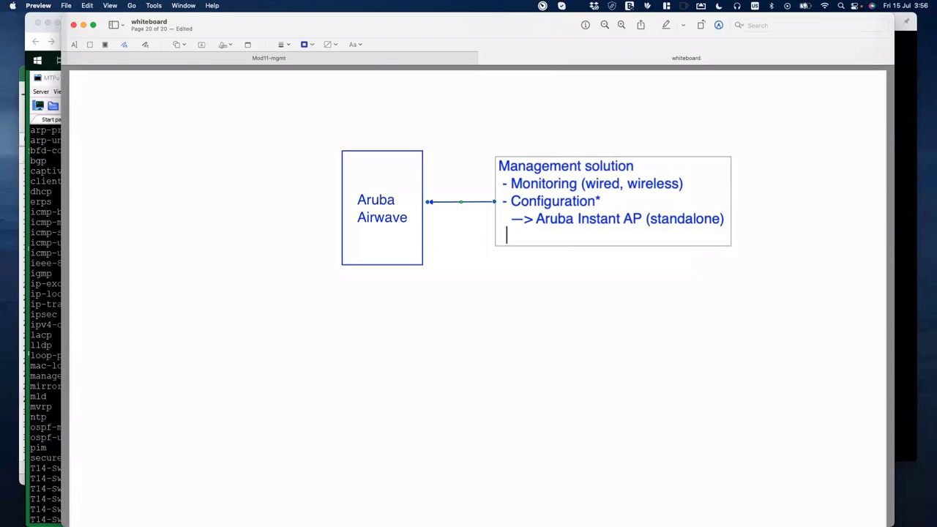
text(—>)
text(Controllers ()
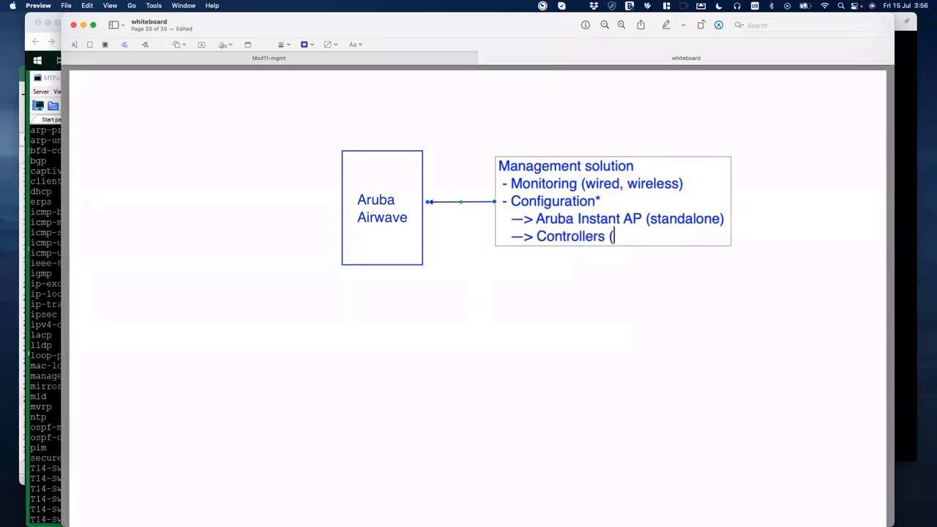
text(6.X) (8.X))
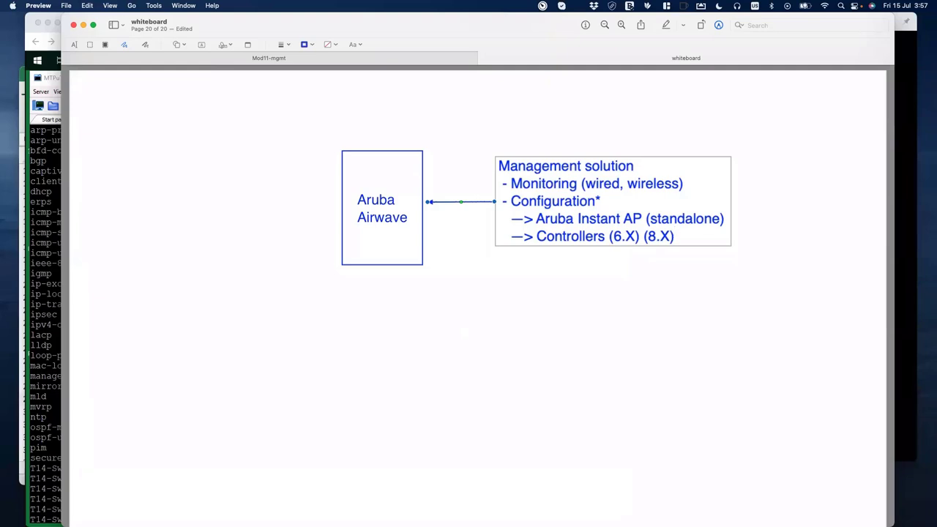
text((standalone))
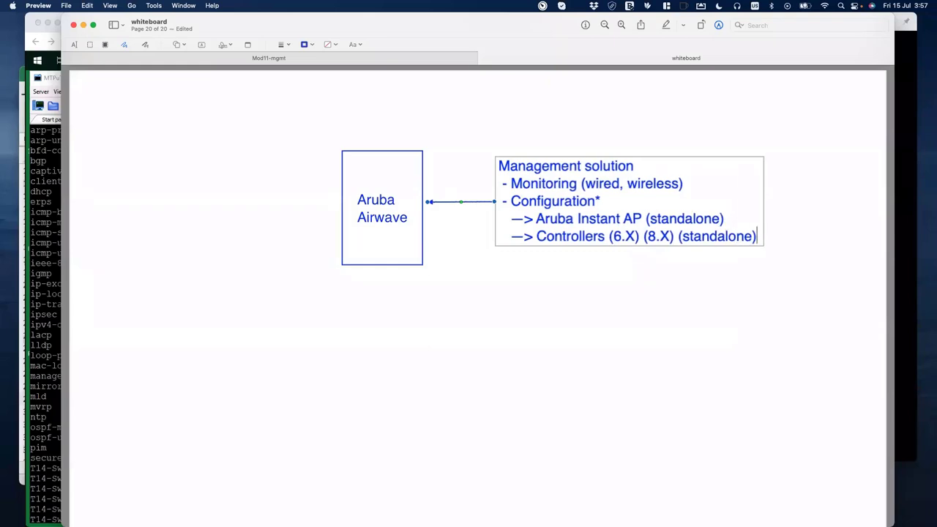
- Start a third item reading '—> Controllers/MM (8.X) n'
key(Return)
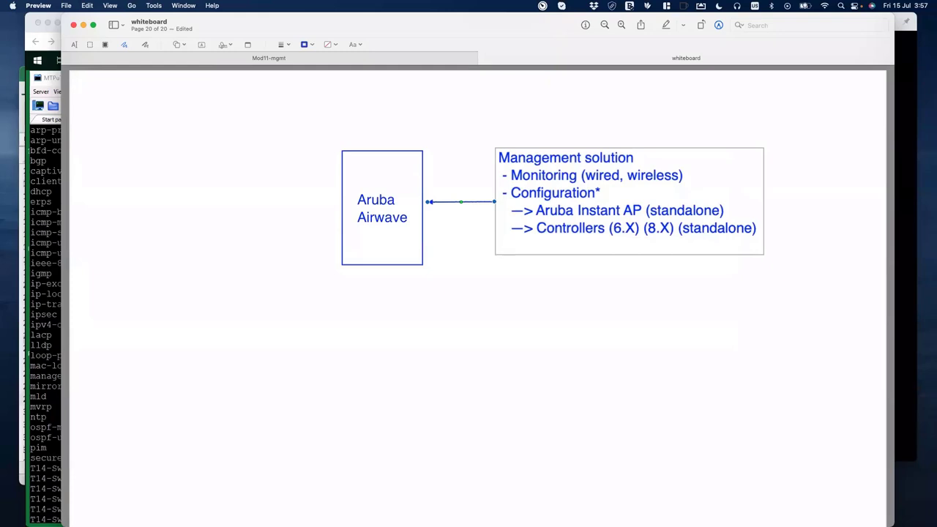
text(—> Controllers)
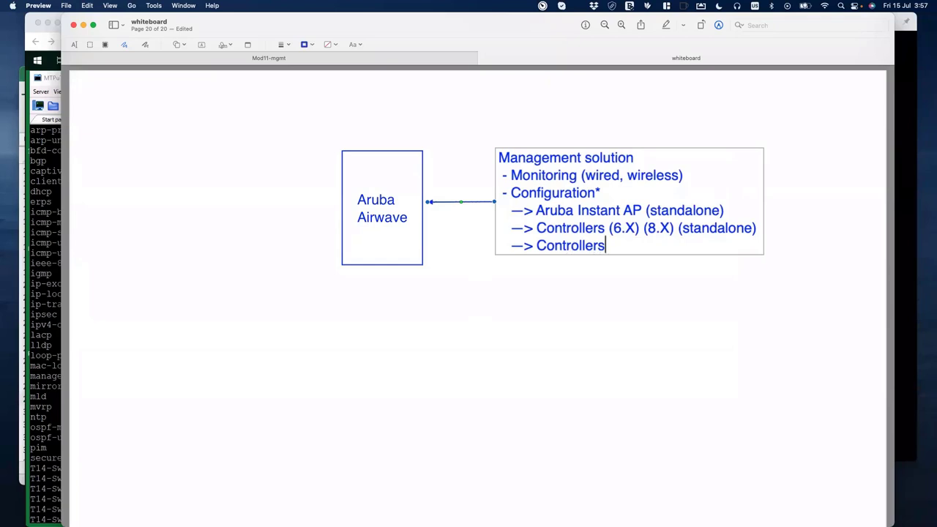
text(/MM (8.X) no)
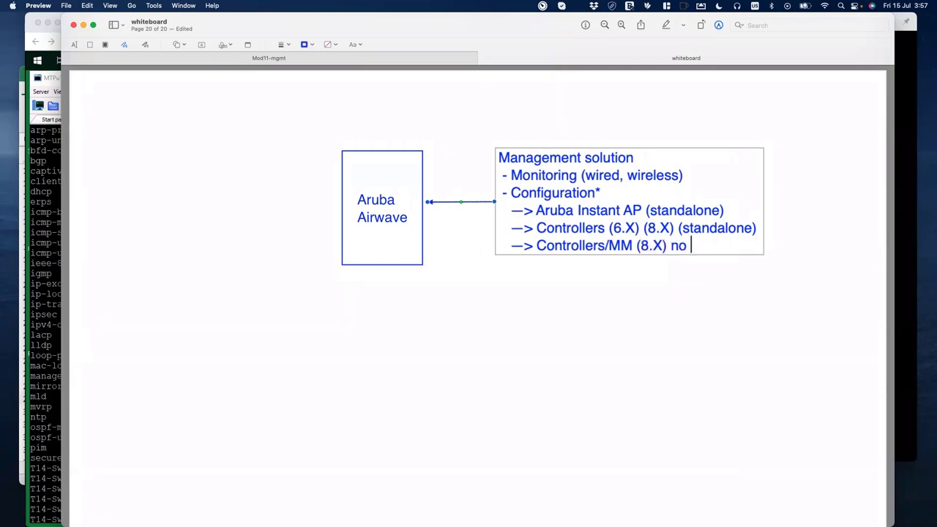
key(BackSpace)
key(BackSpace)
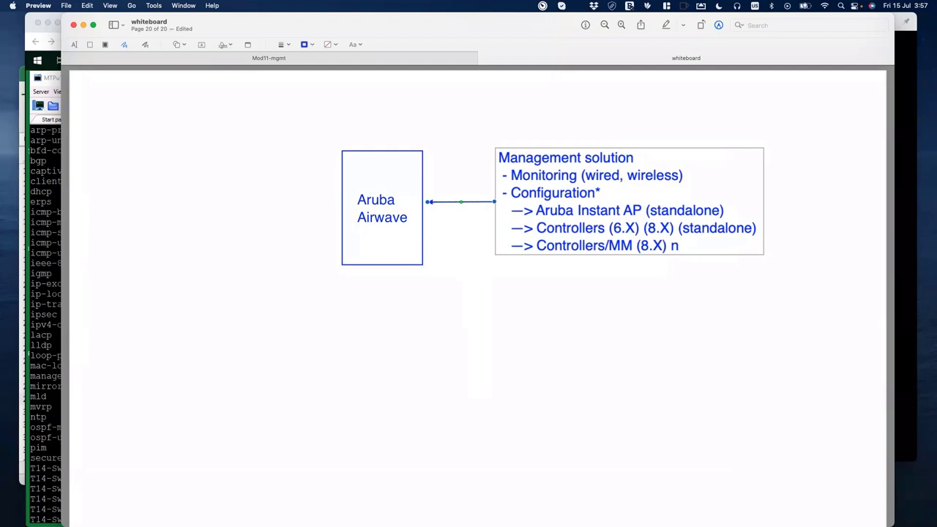
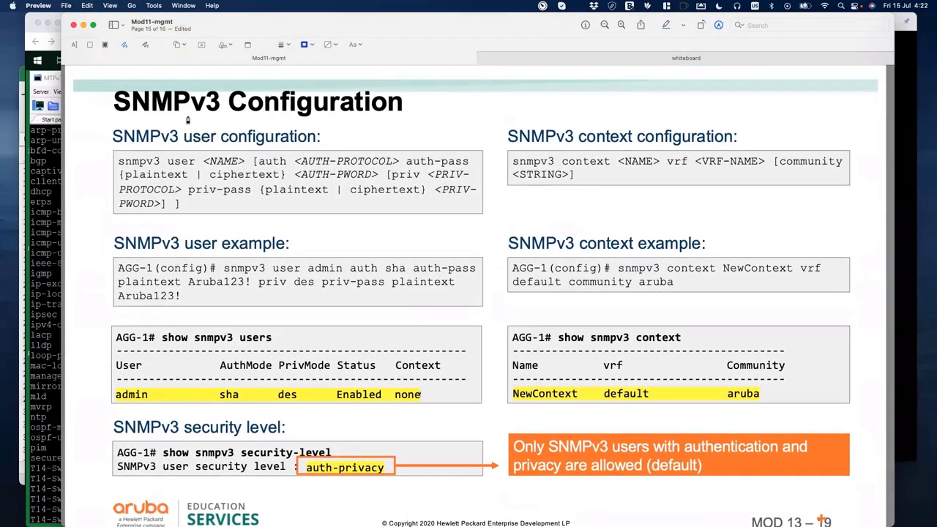
- Underline SNMPv3, user and priv des in blue, and box auth sha on the slide
drag(184, 114, 226, 115)
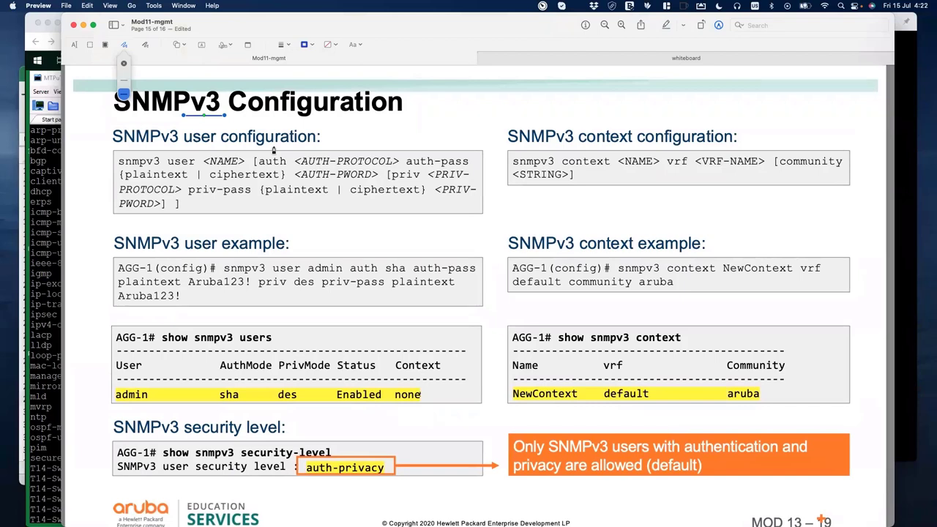
drag(162, 167, 191, 168)
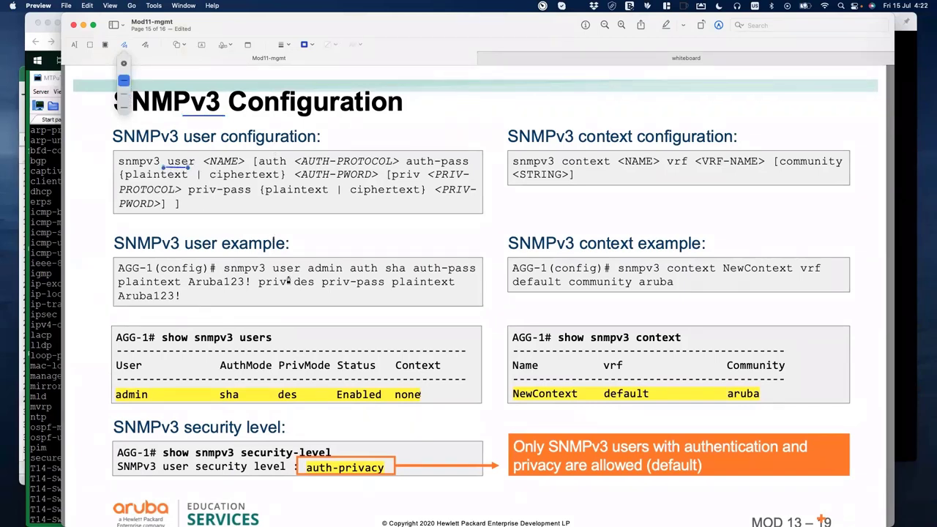
mouse_move(273, 276)
mouse_down()
mouse_move(348, 280)
mouse_move(374, 260)
mouse_move(350, 261)
mouse_move(406, 271)
mouse_up()
click(382, 251)
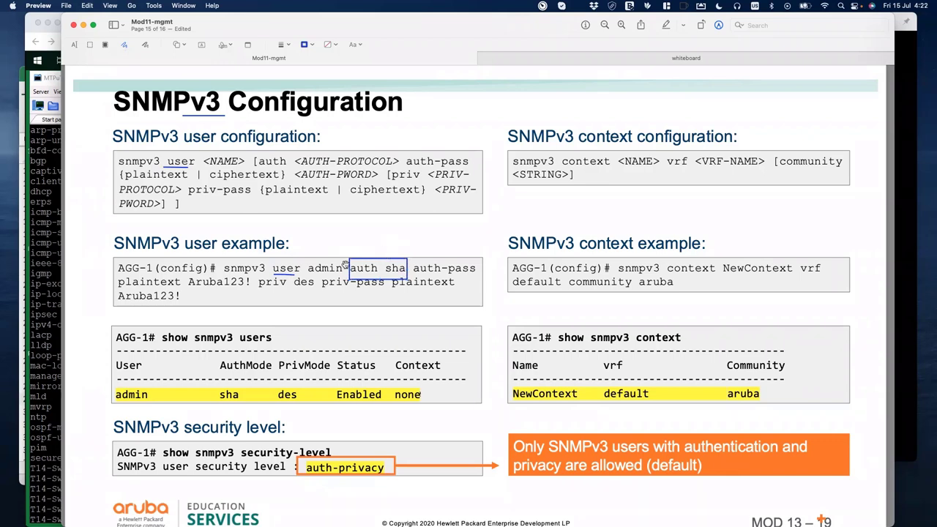
drag(260, 289, 305, 288)
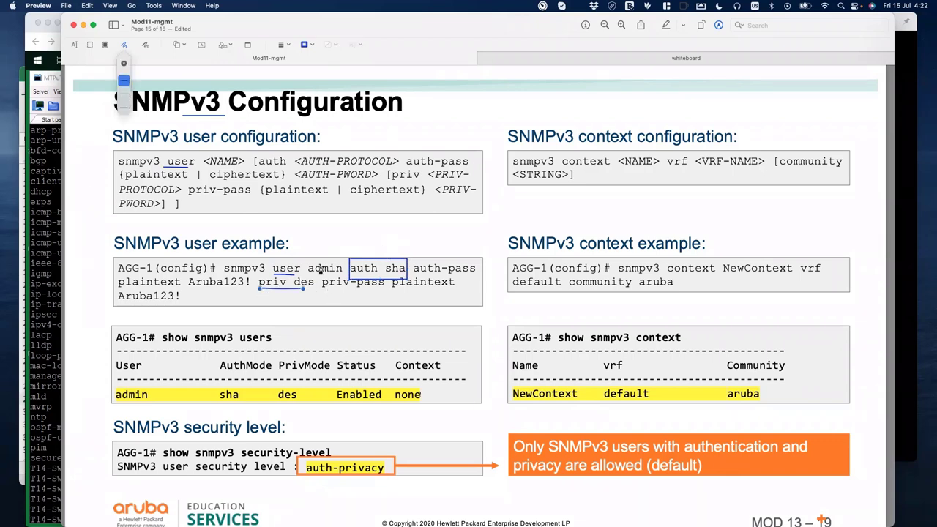
click(125, 102)
- Circle des, write 'hash' with a curved arrow, and mark the user and context headings
mouse_move(306, 289)
mouse_down()
mouse_move(382, 290)
mouse_move(298, 292)
mouse_move(309, 273)
mouse_up()
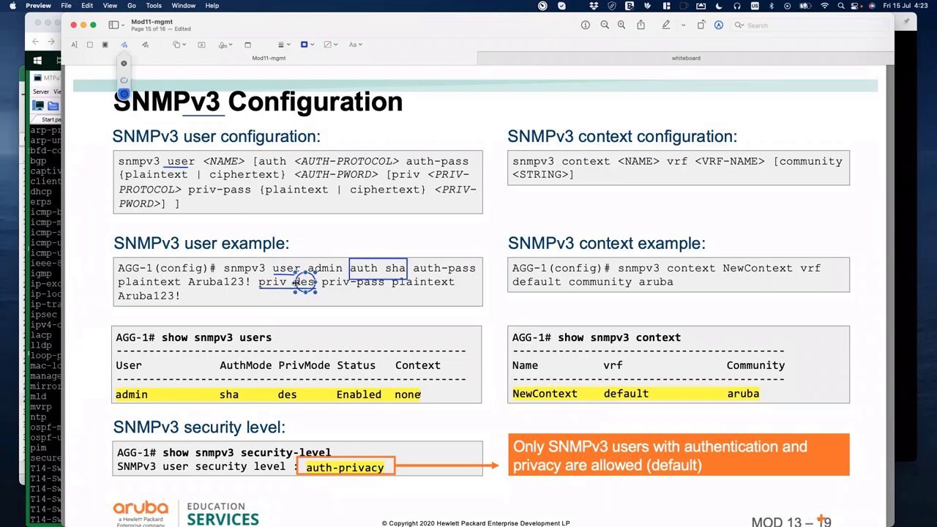
mouse_move(364, 254)
mouse_down()
mouse_move(366, 235)
mouse_move(382, 253)
mouse_move(398, 233)
mouse_move(412, 266)
mouse_up()
drag(281, 293, 301, 321)
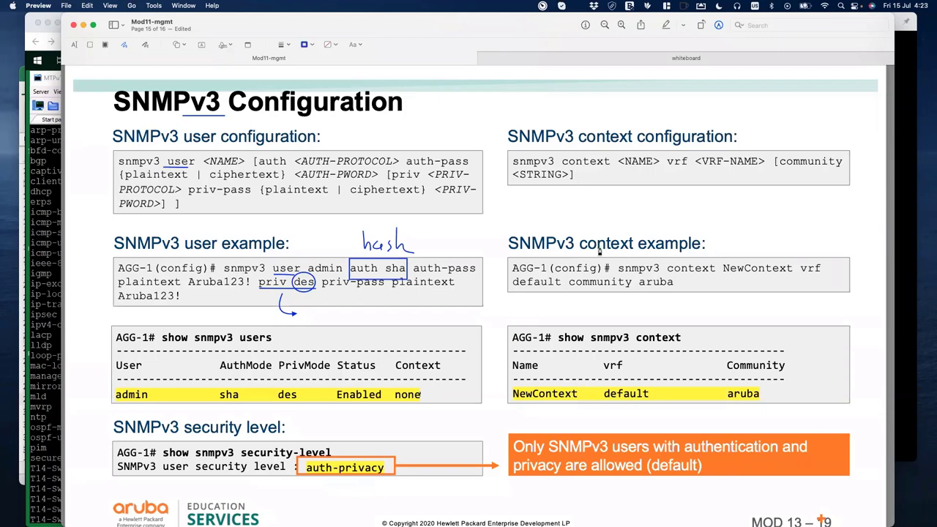
mouse_move(587, 251)
mouse_down()
mouse_move(641, 250)
mouse_move(651, 275)
mouse_move(769, 273)
mouse_up()
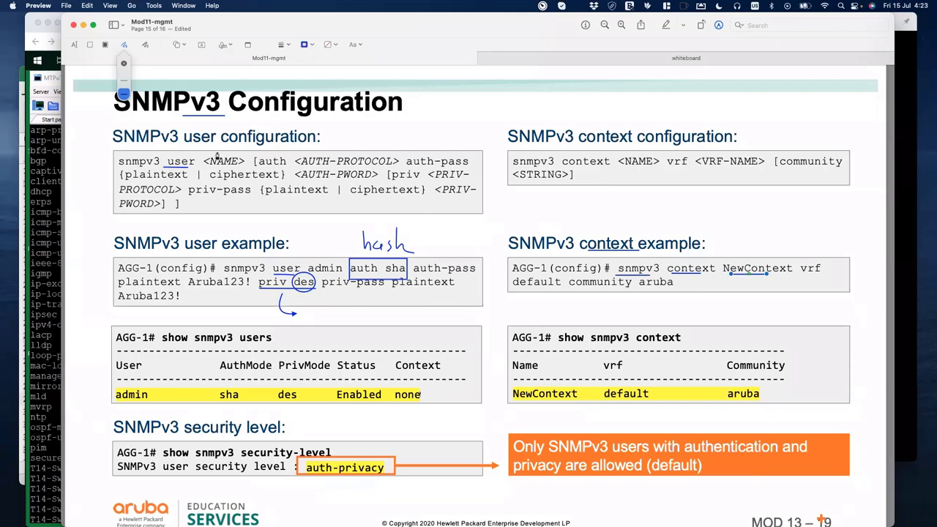
drag(157, 118, 222, 132)
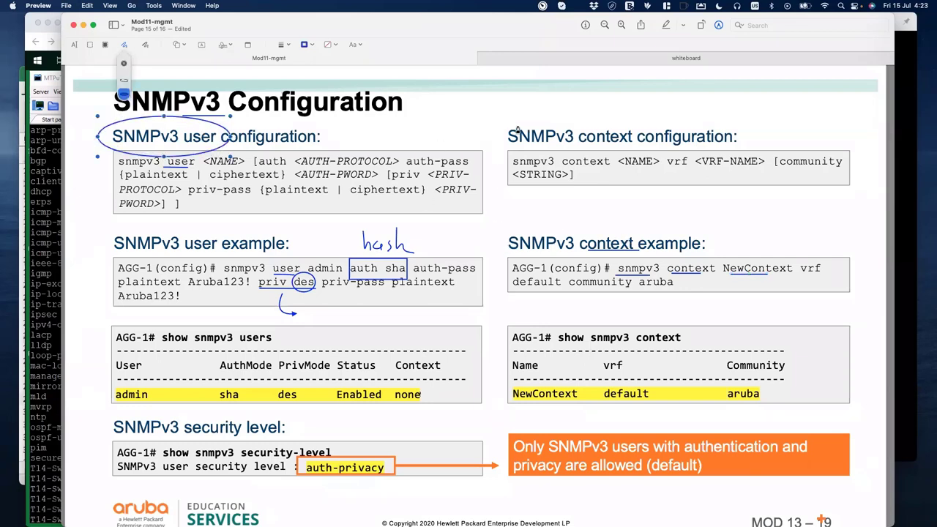
drag(512, 115, 489, 124)
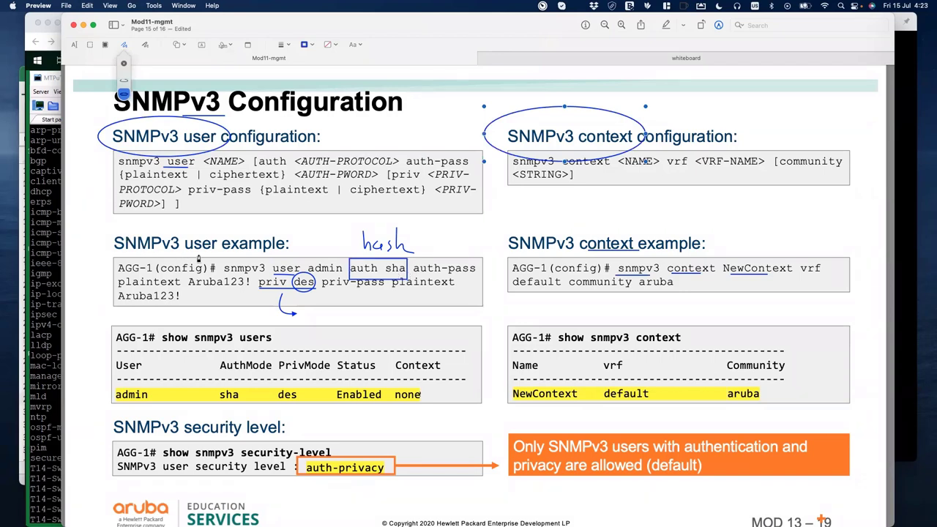
drag(183, 253, 217, 253)
- Enter global configuration mode on switch T14-Sw1-lab01 with conf t
click(49, 283)
key(Return)
key(Return)
key(Return)
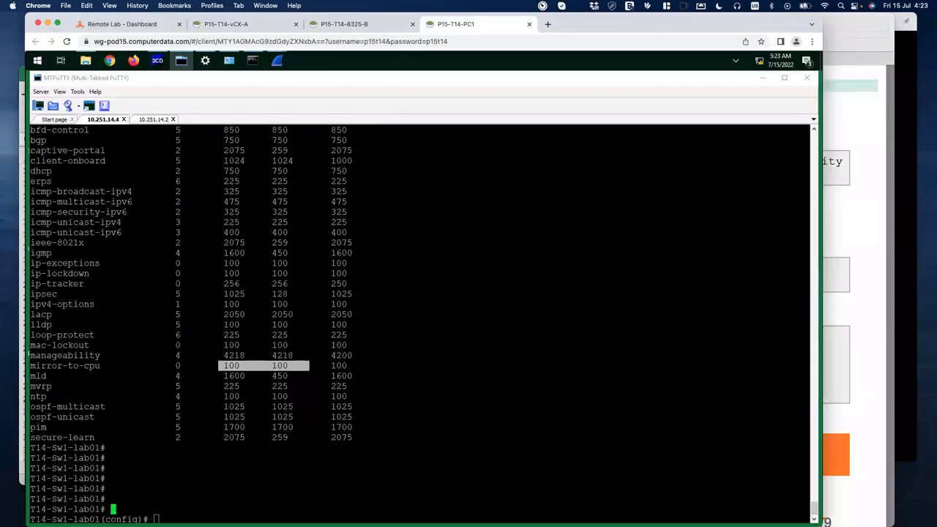
text(sn)
key(BackSpace)
key(BackSpace)
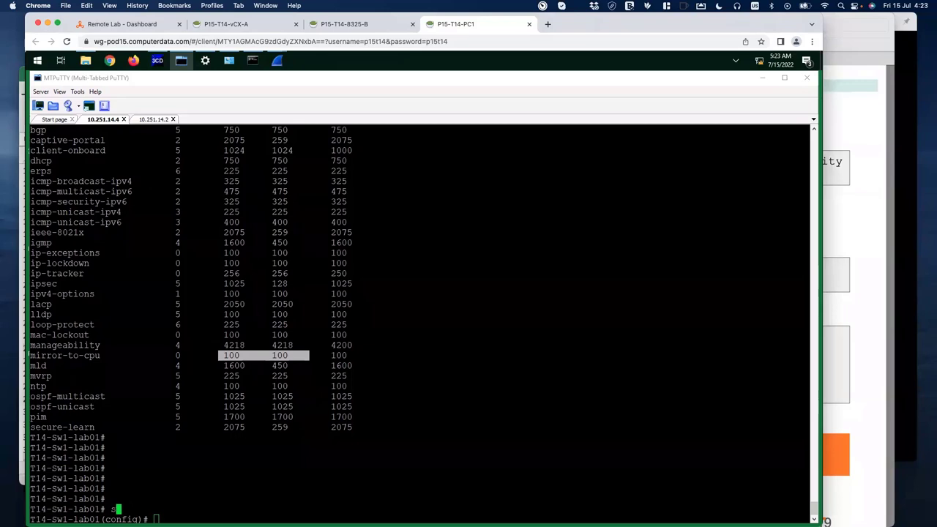
text(cconf t)
key(Return)
text(conf t)
key(Return)
- Begin the snmpv3 user admin command, using ? help to explore its syntax
text(snmp)
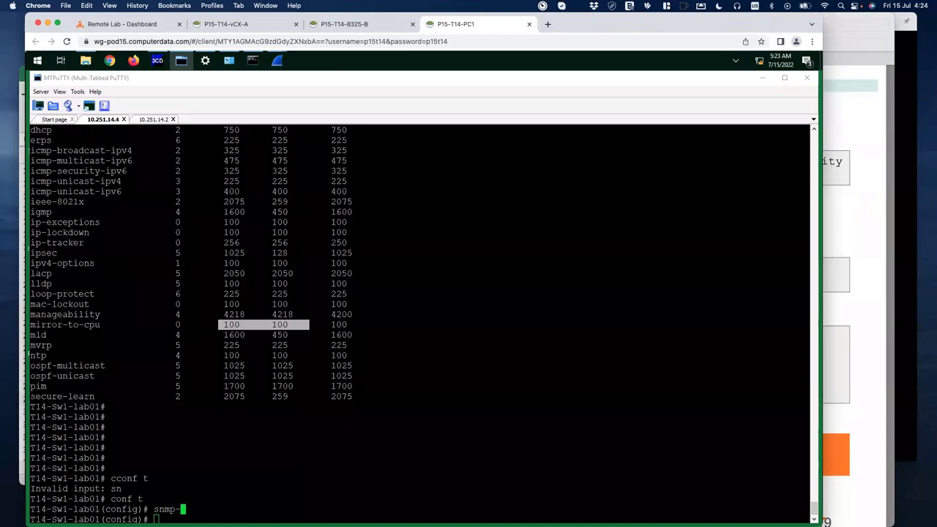
key(question)
text(v3)
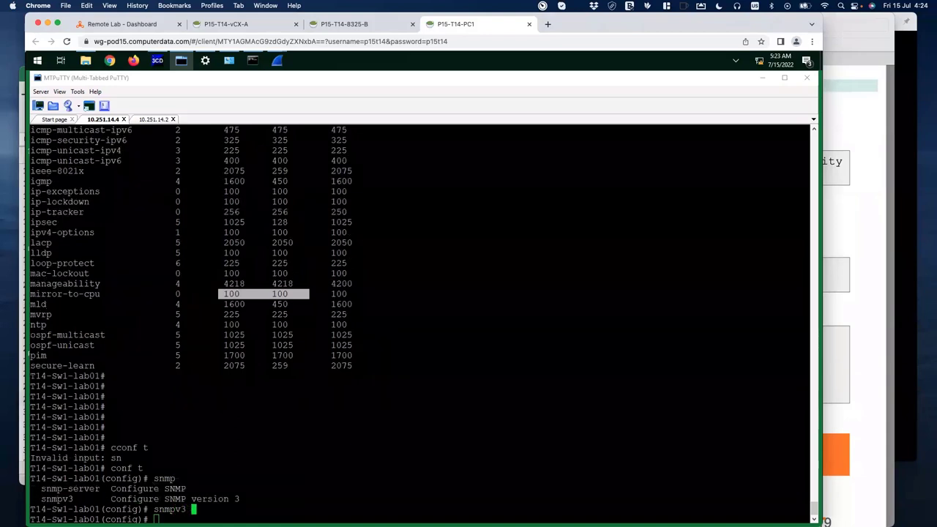
key(question)
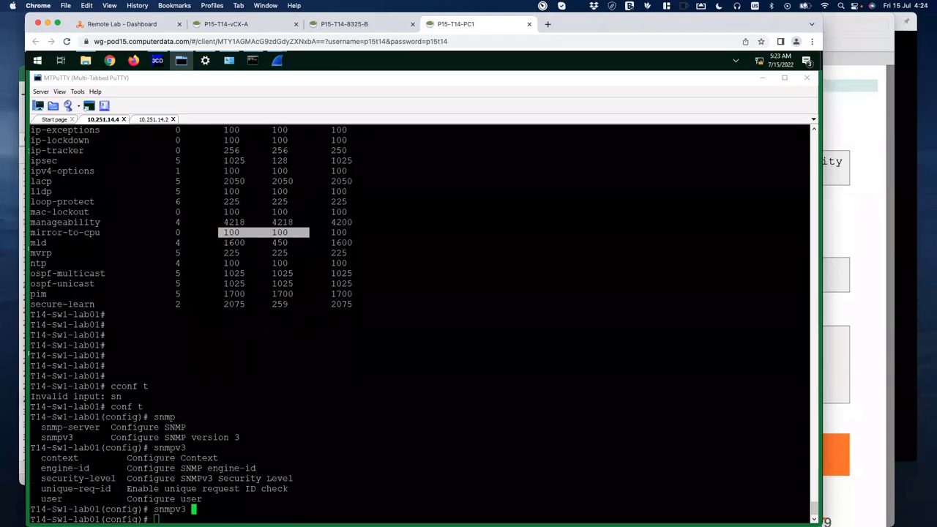
text(user)
key(Return)
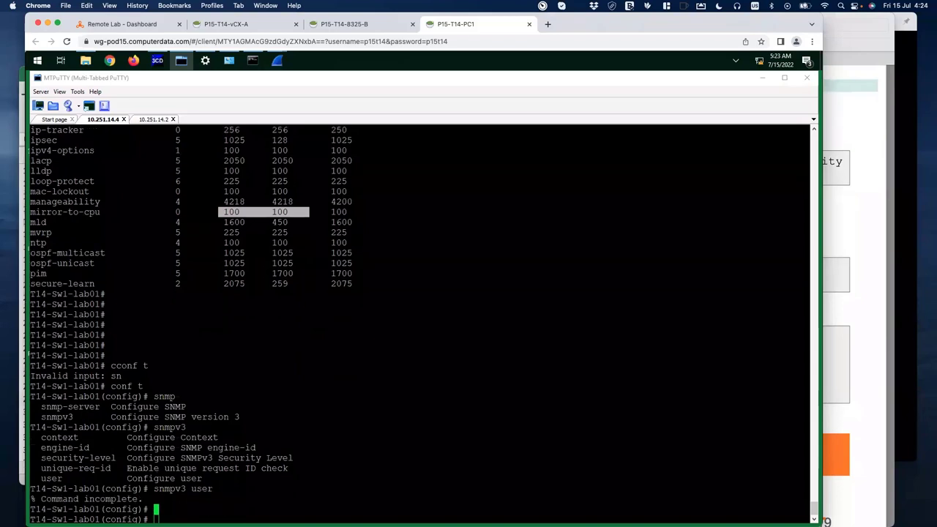
key(Up)
key(question)
text(admin)
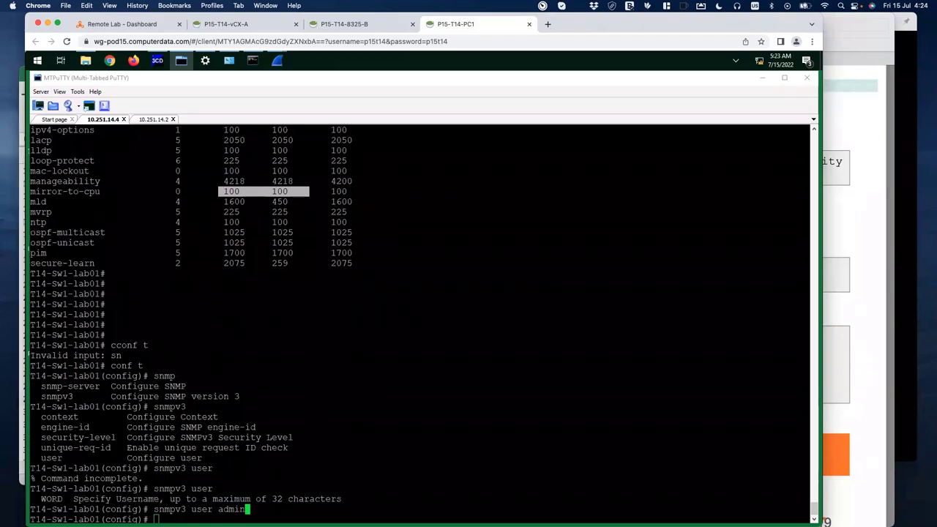
key(question)
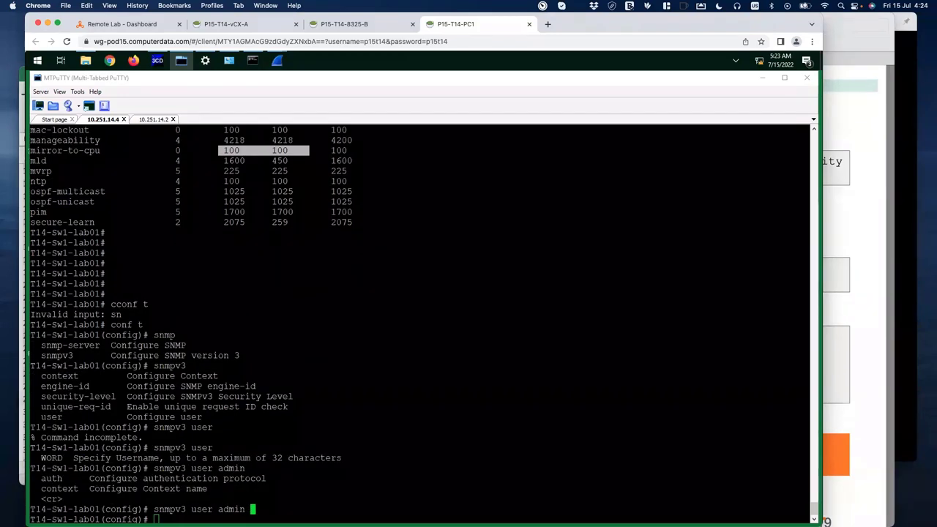
- Add SHA authentication with a plaintext auth password to the admin user command
text(auth)
key(question)
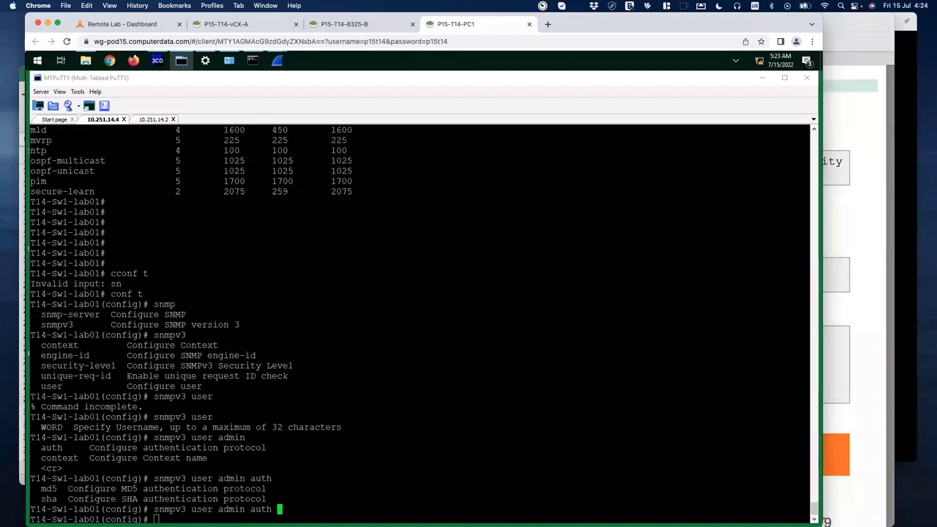
text(sm)
key(BackSpace)
text(ha)
key(question)
text(auth-pass)
key(question)
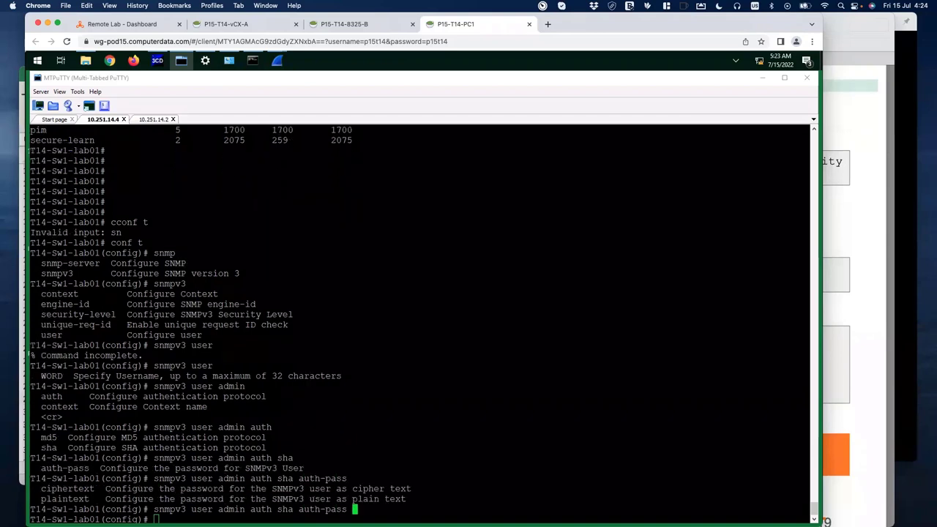
key(question)
- Finish with AES privacy and a plaintext privacy password, then submit the user command
text(priv)
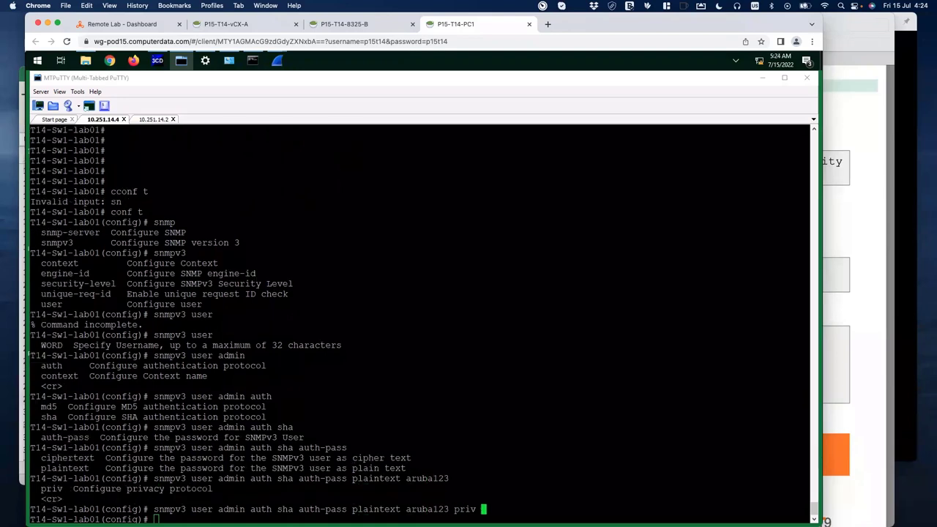
key(question)
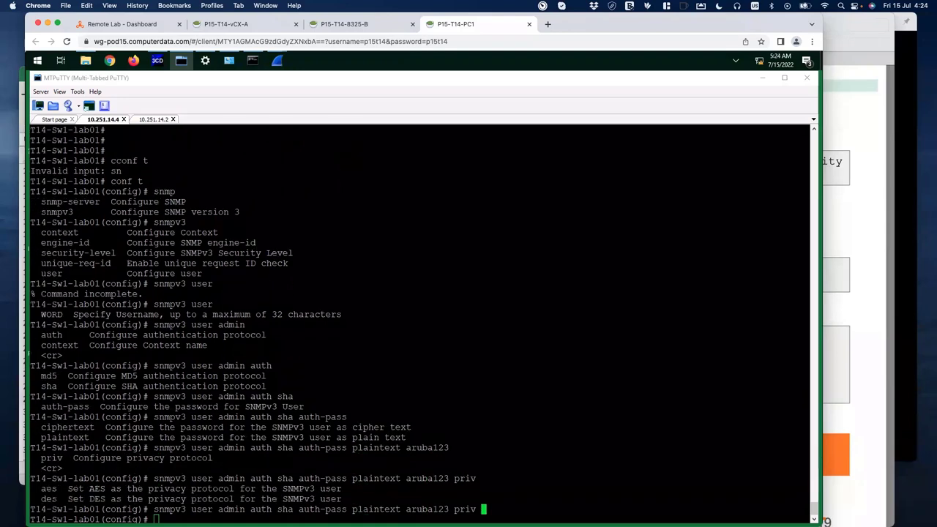
text(des)
key(BackSpace)
key(BackSpace)
key(BackSpace)
key(BackSpace)
text(aes)
key(question)
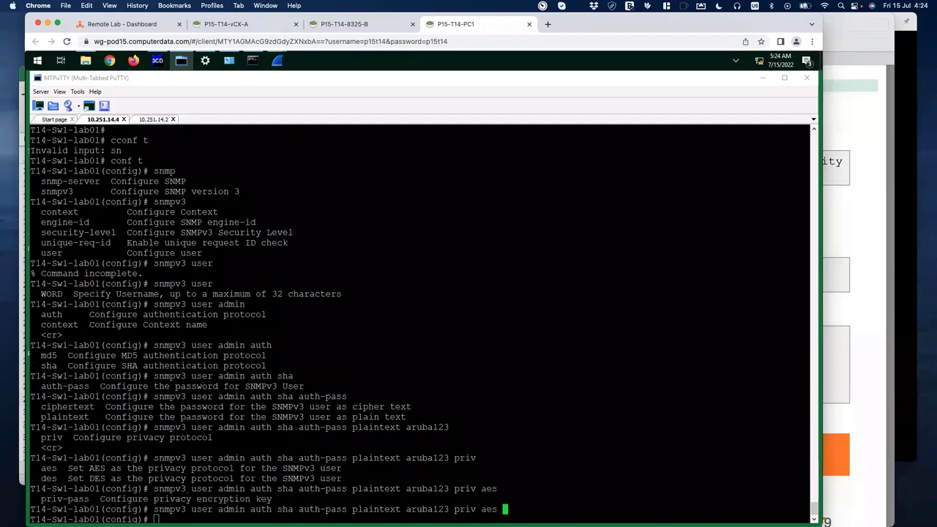
text(priv-pass)
key(question)
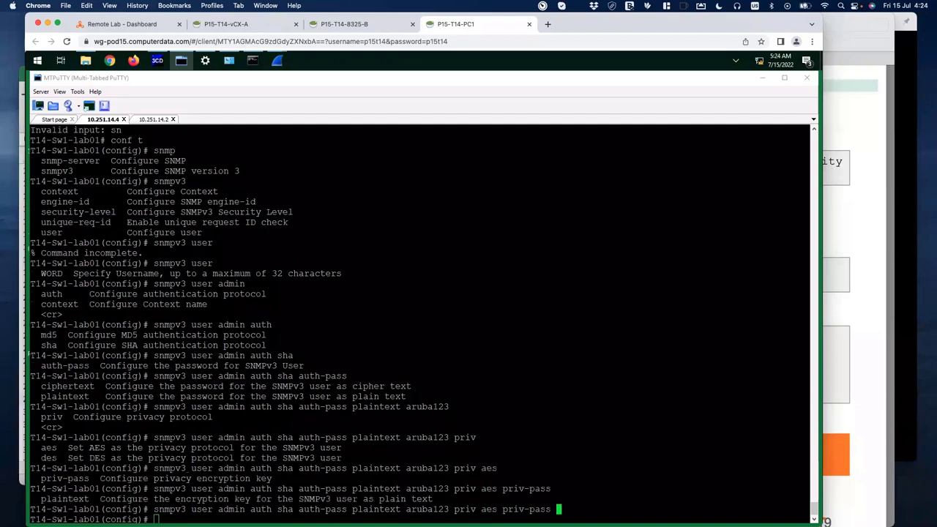
text(plaintext)
key(question)
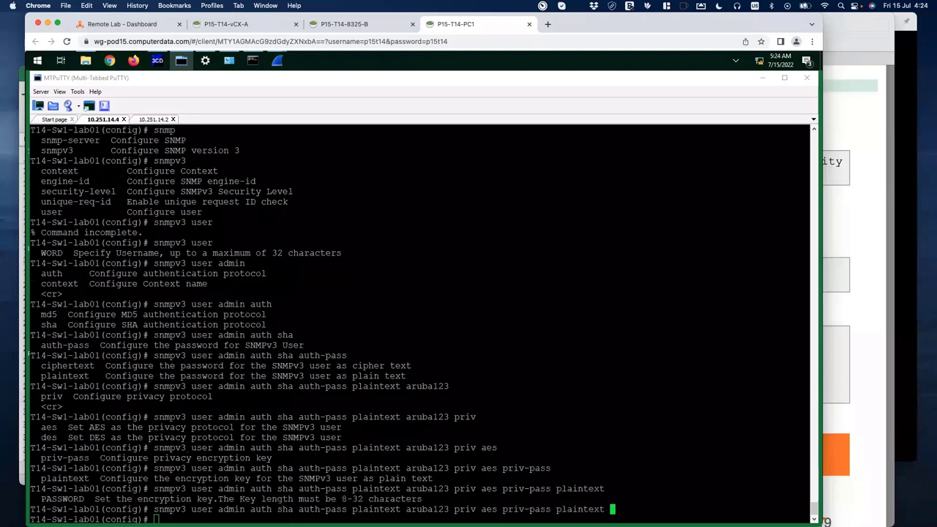
key(question)
key(Return)
key(Return)
key(Return)
key(Return)
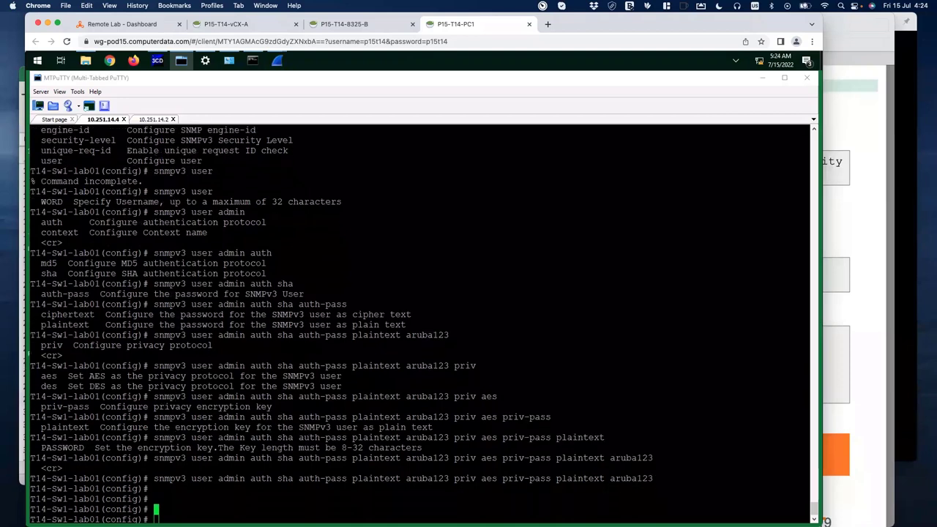
- Build the snmpv3 context amp vrf default command, checking help at each argument
text(snmpv4)
key(BackSpace)
key(BackSpace)
text(3 context)
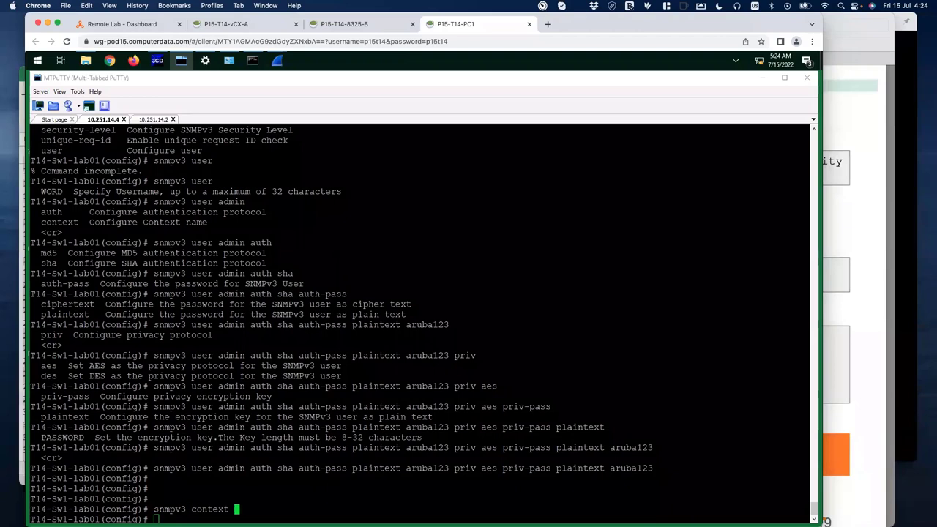
key(question)
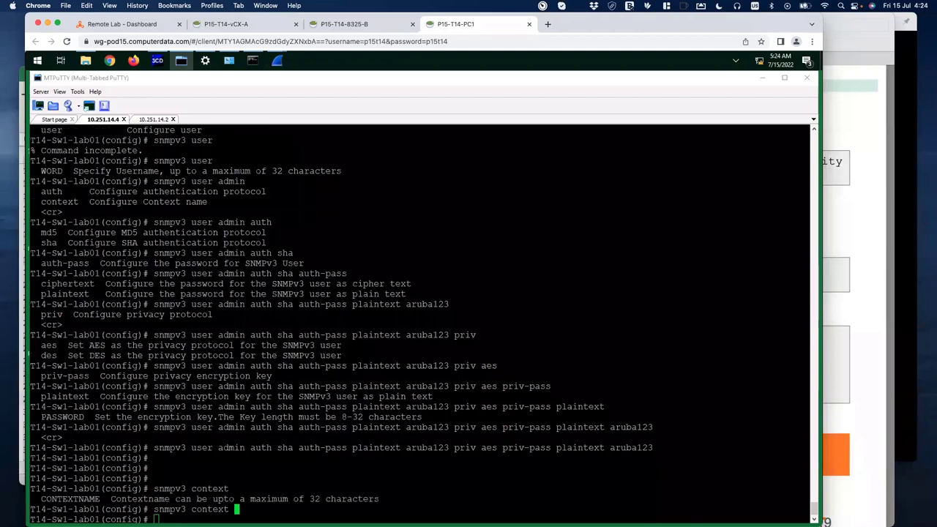
text(amp)
key(question)
text(vrf def)
key(BackSpace)
key(BackSpace)
key(BackSpace)
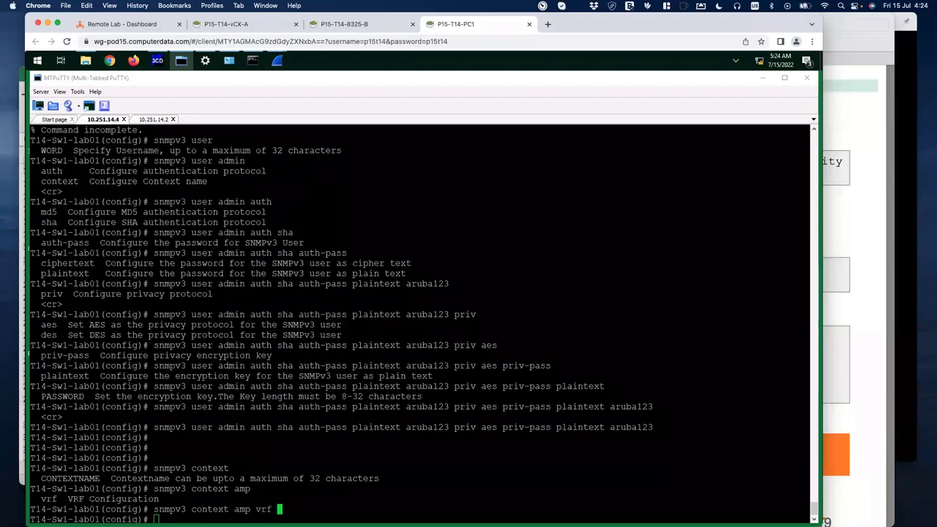
key(question)
text(dedault)
key(BackSpace)
key(BackSpace)
key(BackSpace)
key(BackSpace)
key(BackSpace)
text(fault)
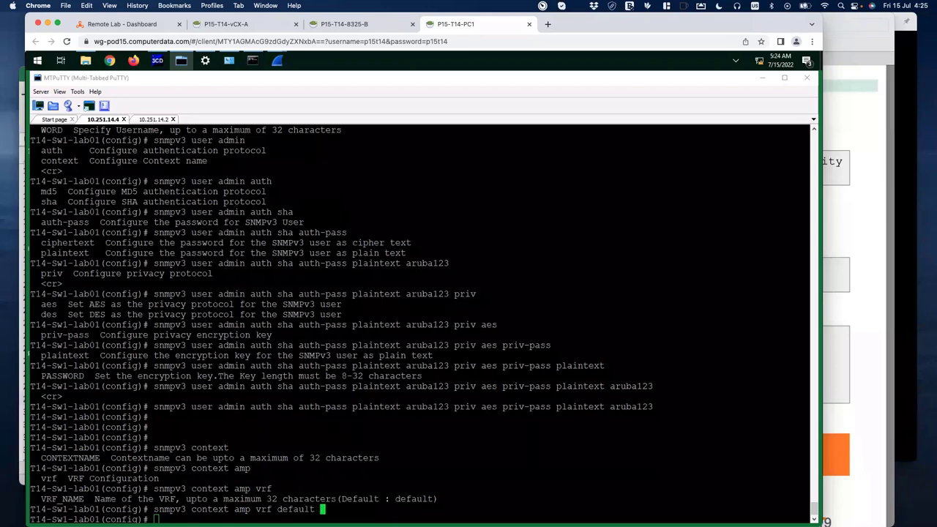
key(question)
- Append a community string to the amp context command and run it
text(community)
key(question)
key(question)
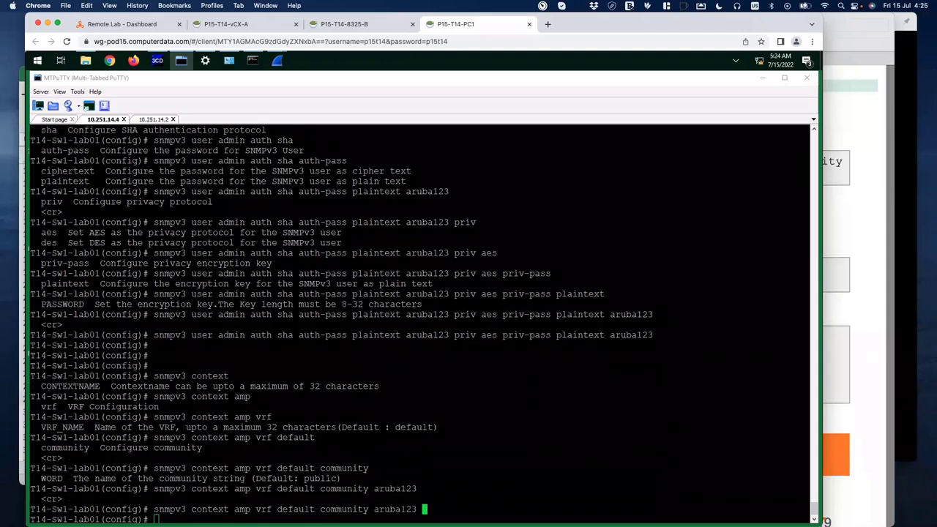
key(Return)
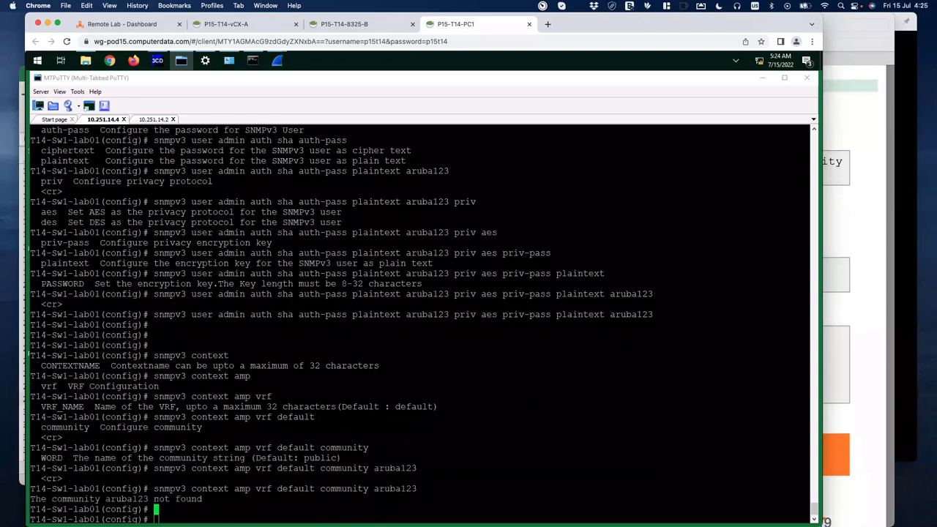
- Rerun the command without the community to create context amp on VRF default
key(Up)
key(BackSpace)
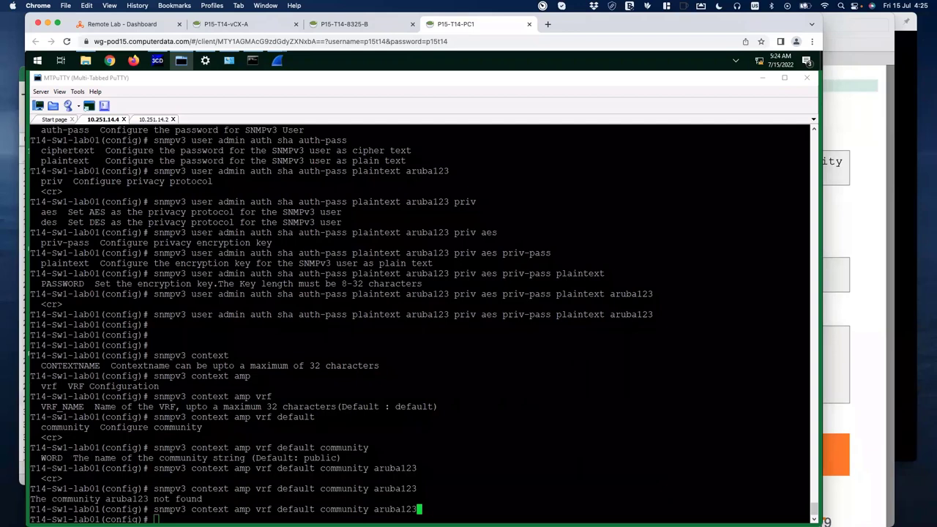
key(Return)
key(Up)
key(BackSpace)
key(BackSpace)
key(BackSpace)
key(BackSpace)
key(BackSpace)
key(BackSpace)
key(BackSpace)
key(BackSpace)
key(BackSpace)
key(BackSpace)
key(BackSpace)
key(BackSpace)
key(BackSpace)
key(BackSpace)
key(BackSpace)
key(BackSpace)
key(BackSpace)
key(BackSpace)
key(BackSpace)
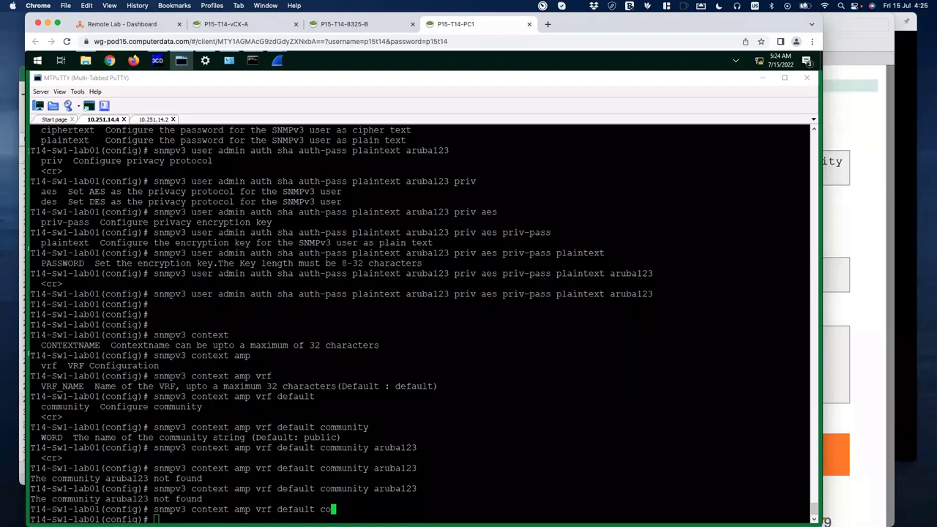
text(?)
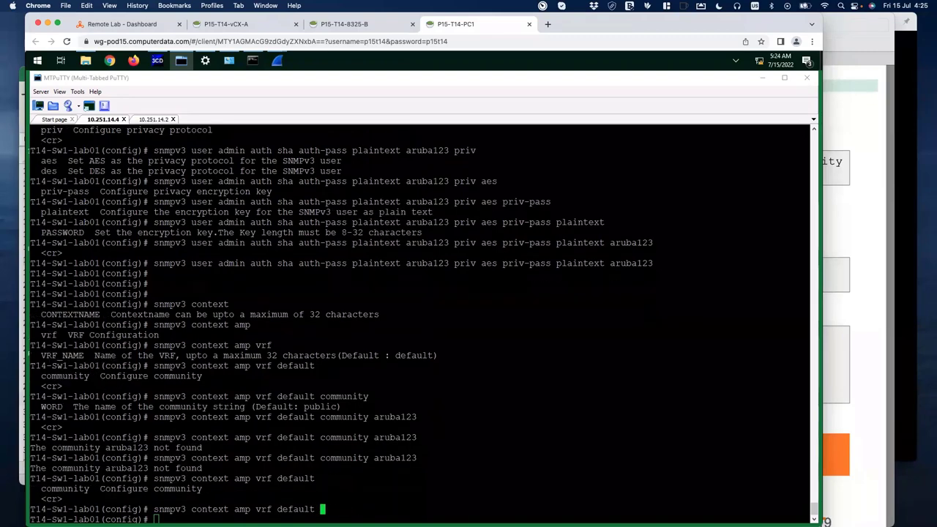
key(Return)
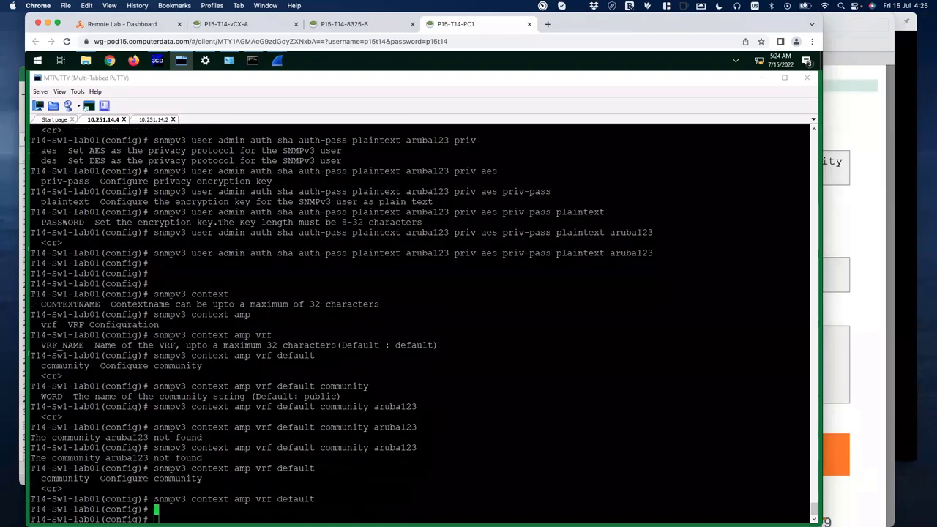
key(Return)
key(Return)
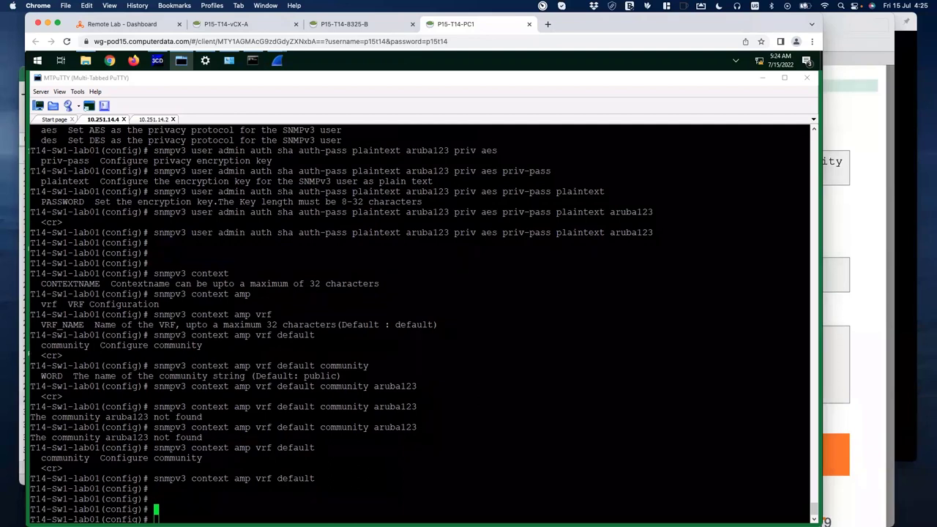
- Bind user admin to context amp with snmpv3 user admin context amp
text(snmpv4)
key(BackSpace)
text(3)
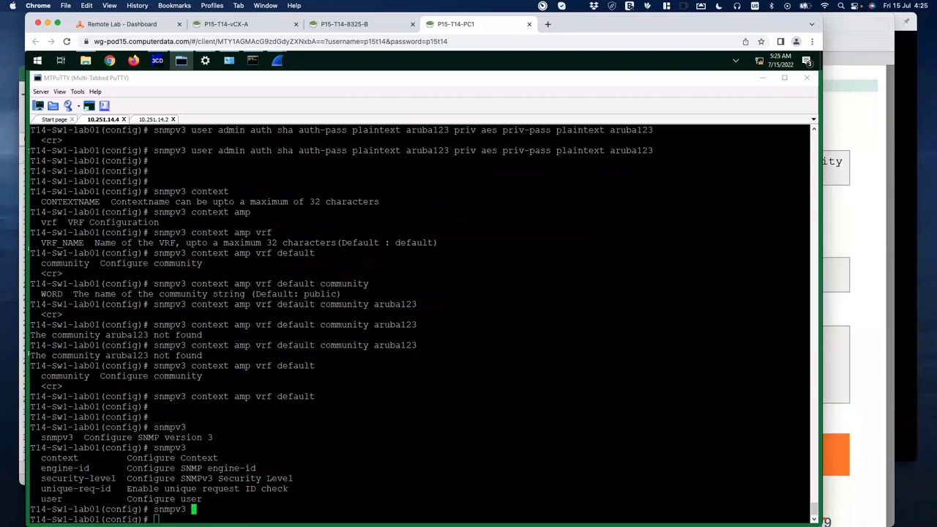
text(? ?user ?)
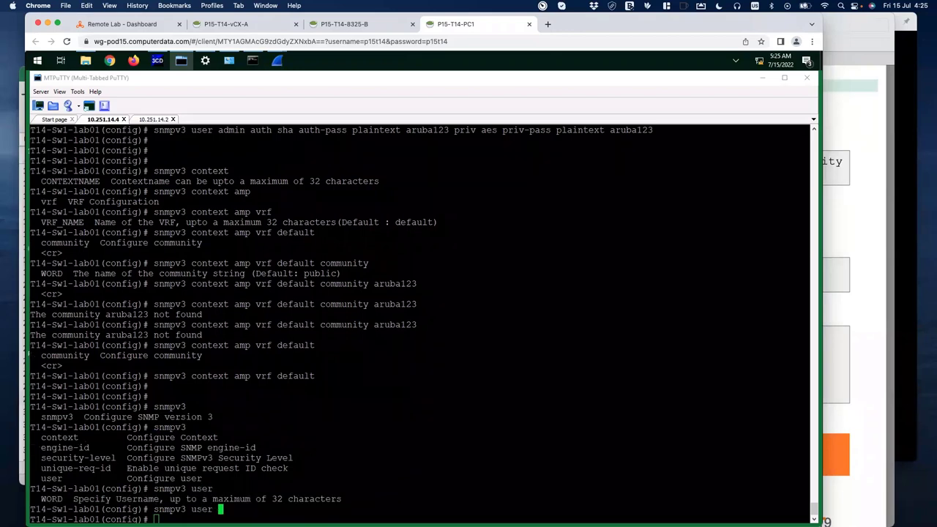
text(admin ?conte)
key(BackSpace)
key(BackSpace)
key(BackSpace)
key(BackSpace)
text(o)
key(Tab)
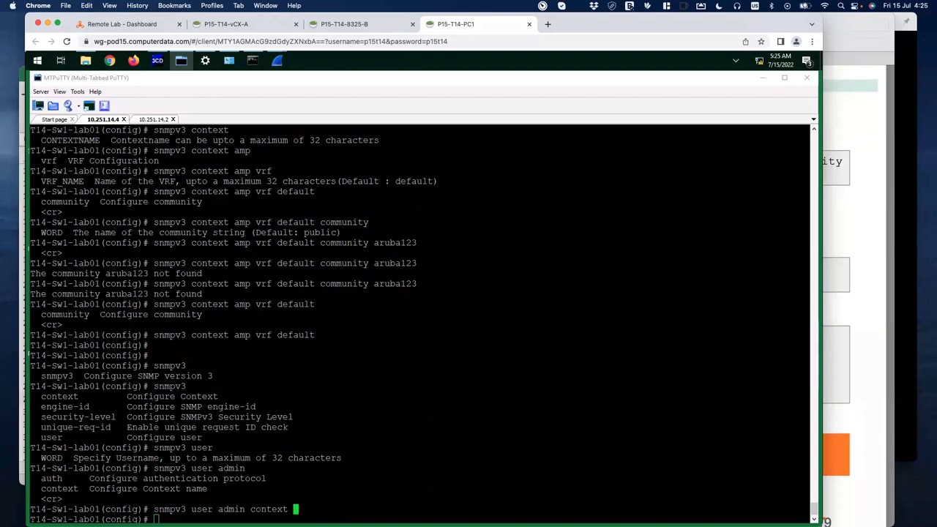
text(?)
text(amp)
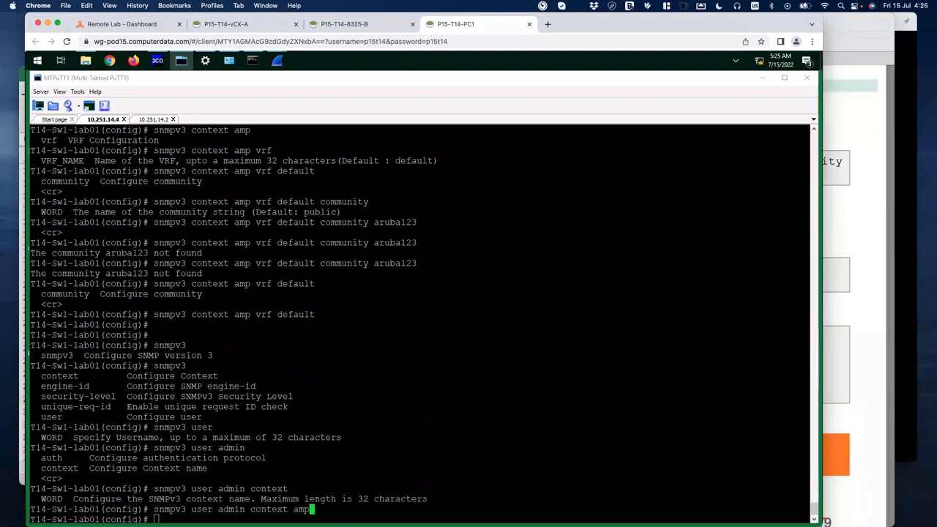
key(Return)
key(Return)
key(Return)
- Verify the SNMP lines with 'show run | inc snmp' and highlight the output
text(show run )
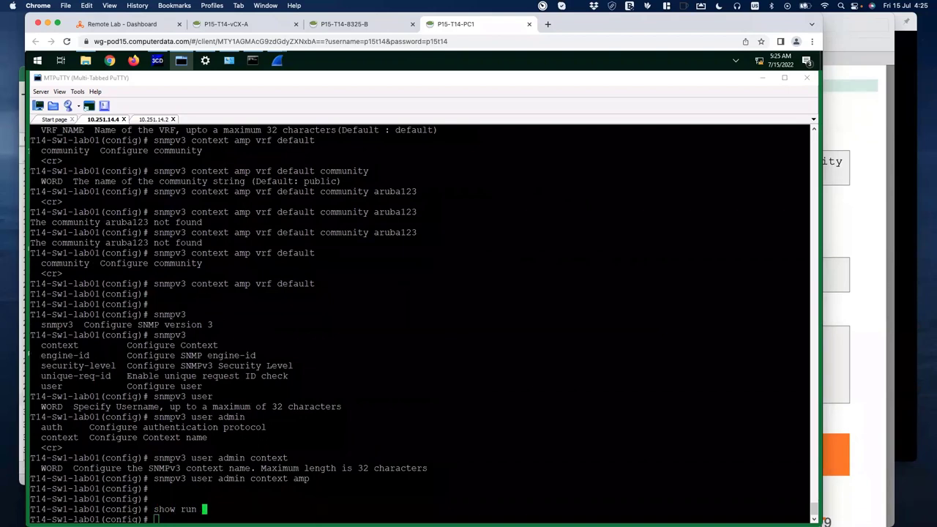
text(| inc snmp)
key(Return)
key(Return)
key(Return)
key(Return)
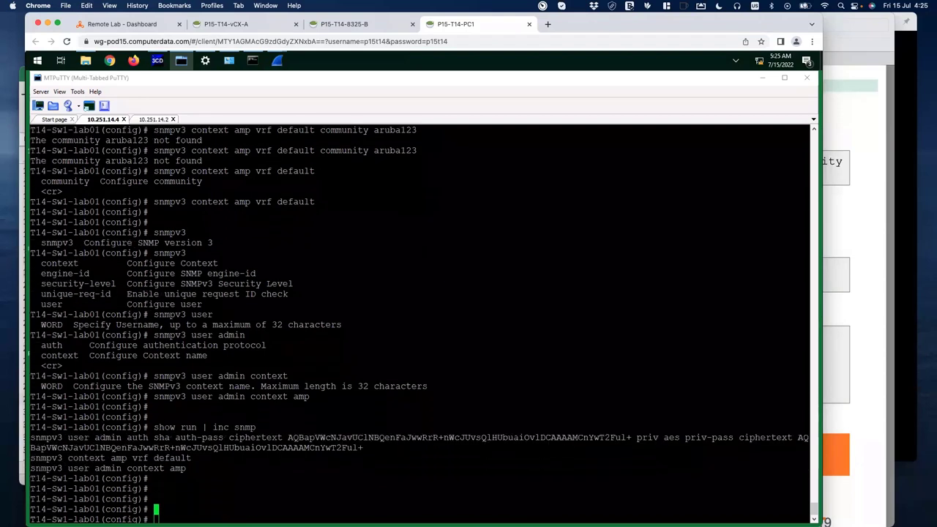
drag(31, 477, 255, 428)
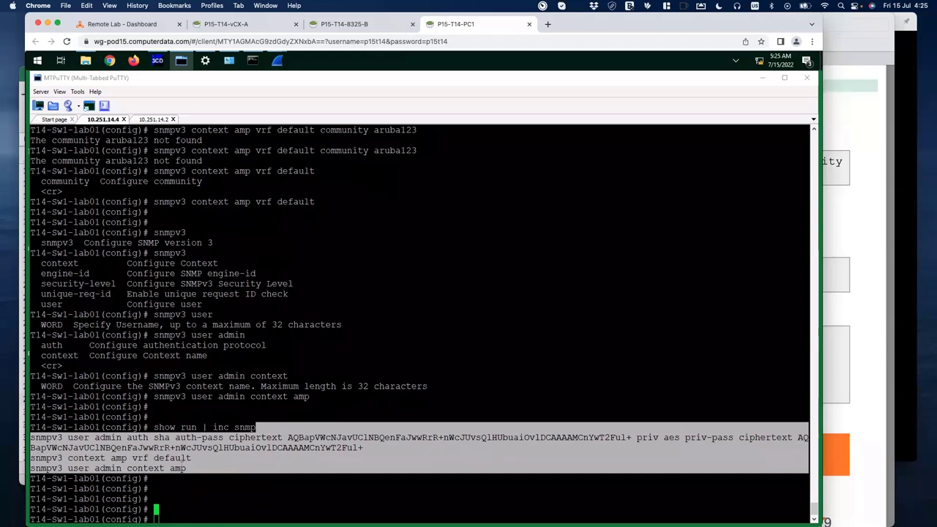
click(58, 446)
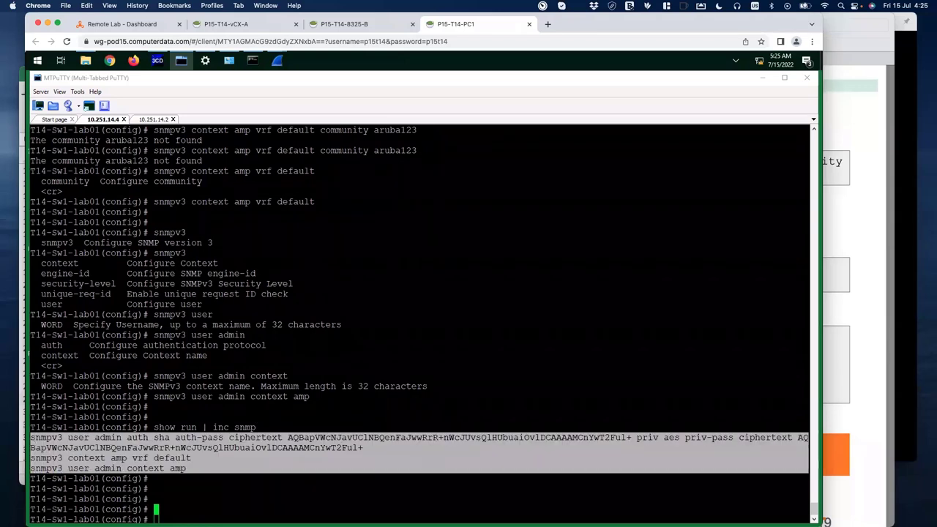
click(343, 490)
key(Return)
key(Return)
key(Return)
- Set an SNMP server community string with snmp-server community
text(snmp)
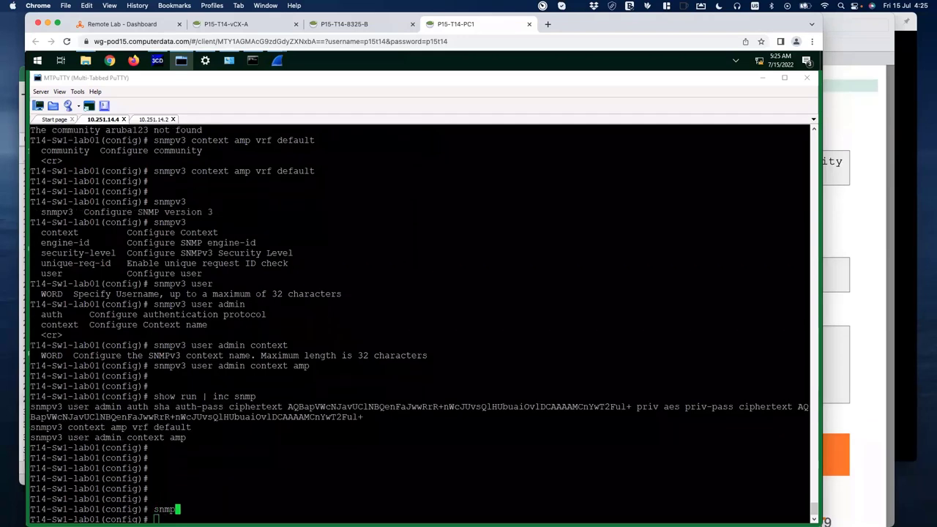
text(v3 ?)
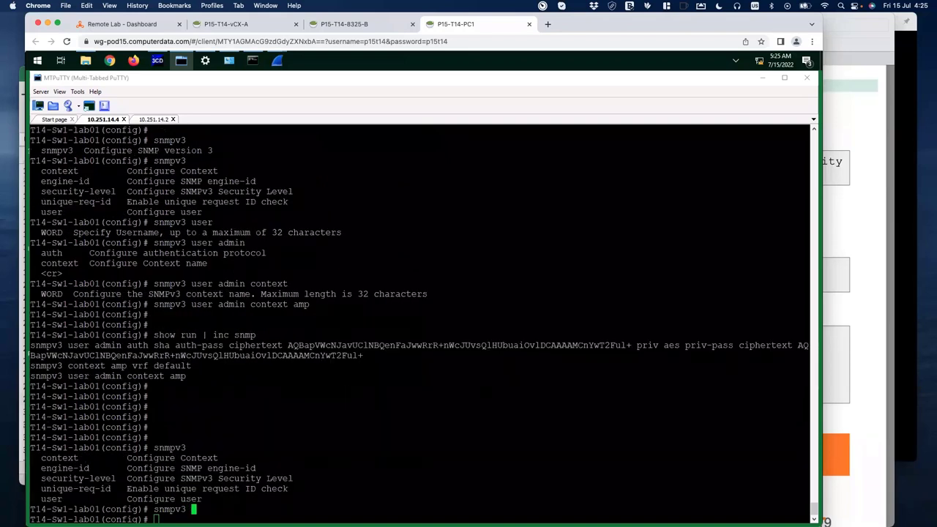
key(BackSpace)
key(BackSpace)
key(BackSpace)
text(?)
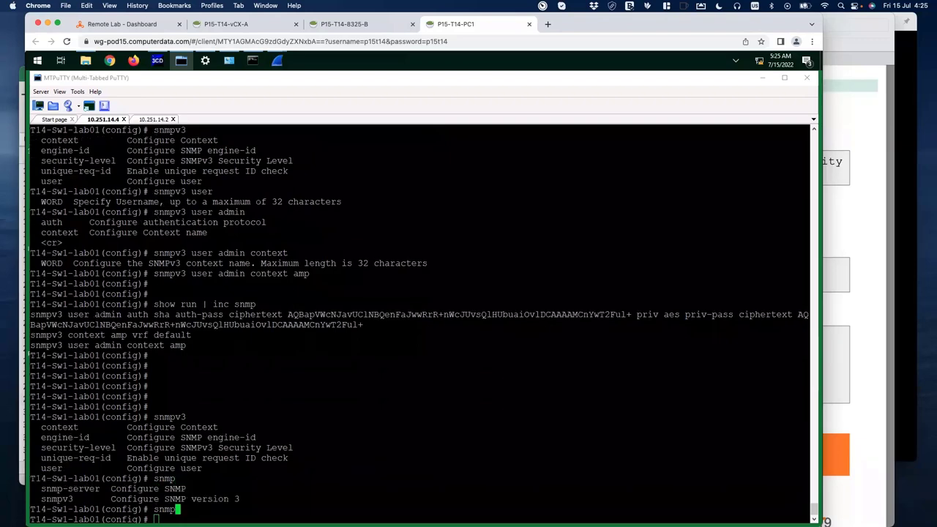
key(Tab)
key(BackSpace)
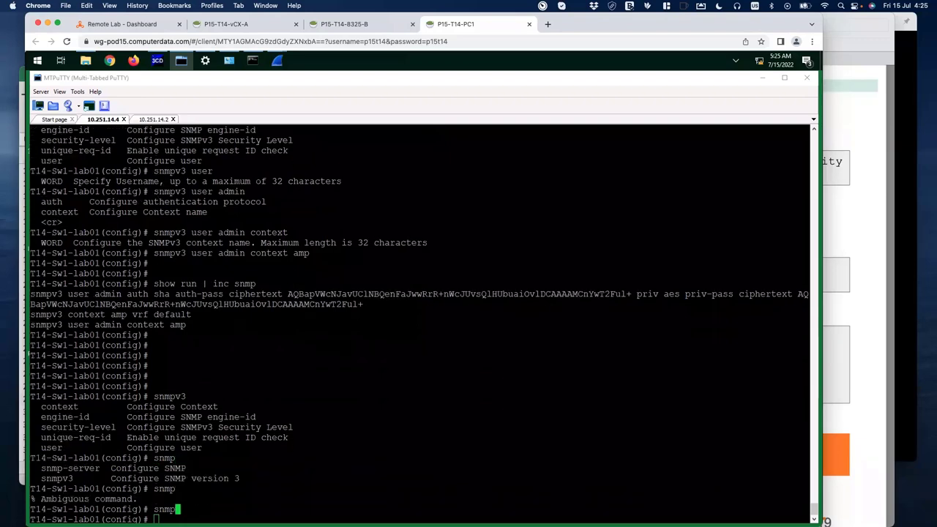
text(-server )
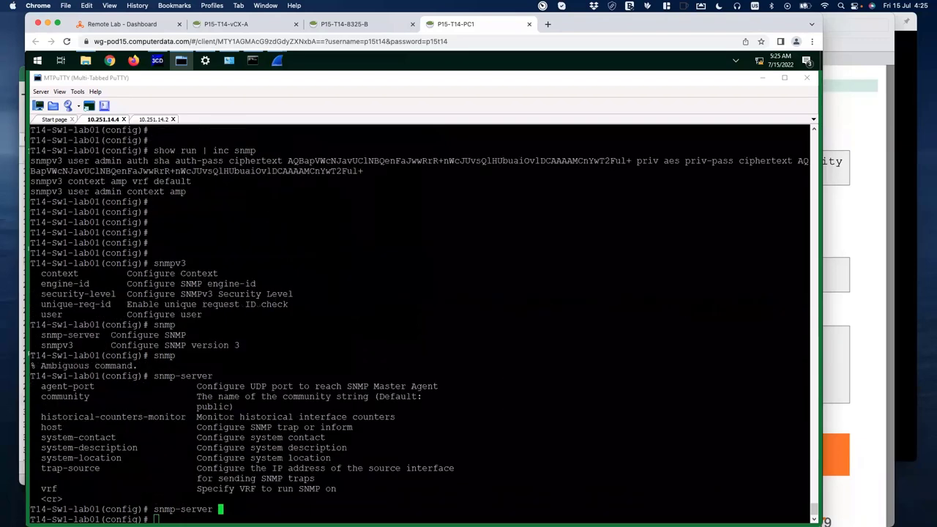
key(Return)
- Retry snmpv3 context amp vrf default with a community, which the switch rejects
text(exit)
key(BackSpace)
key(BackSpace)
key(BackSpace)
key(BackSpace)
text(snmp)
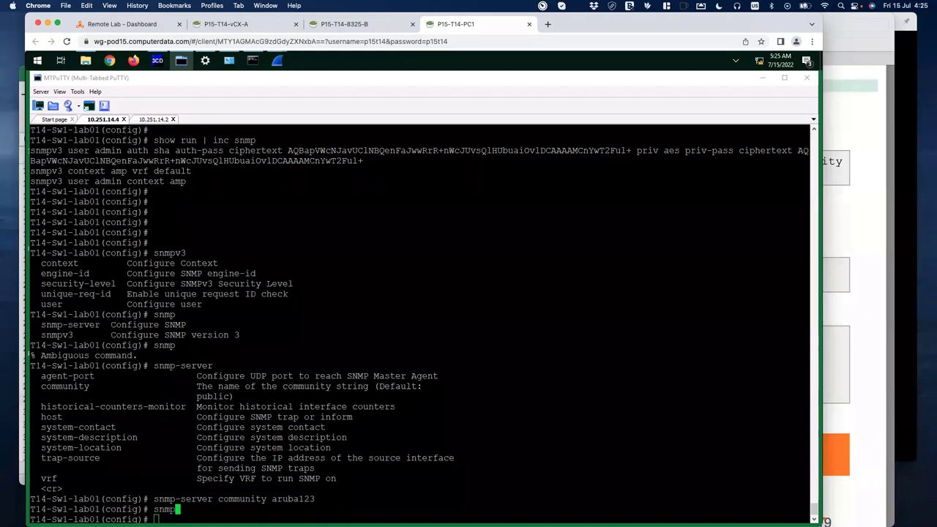
text(v3 ?context ?a)
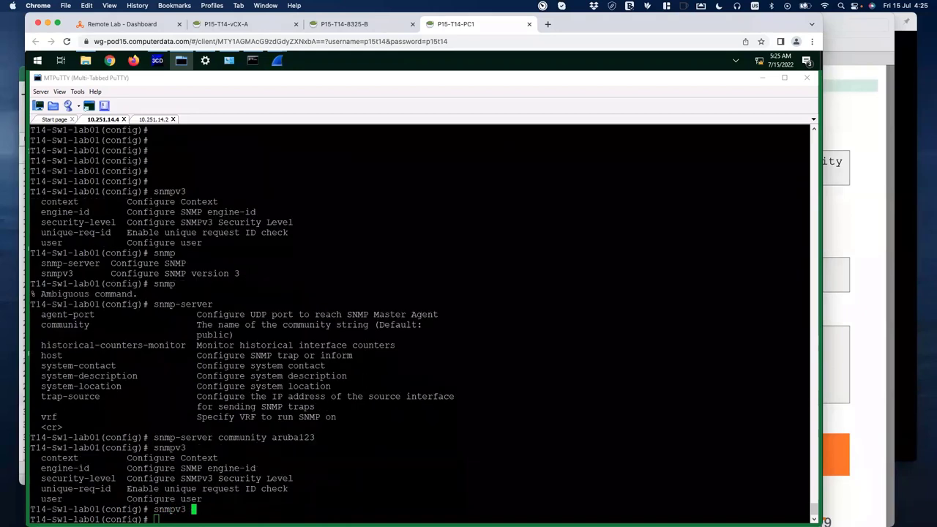
text(mpo?)
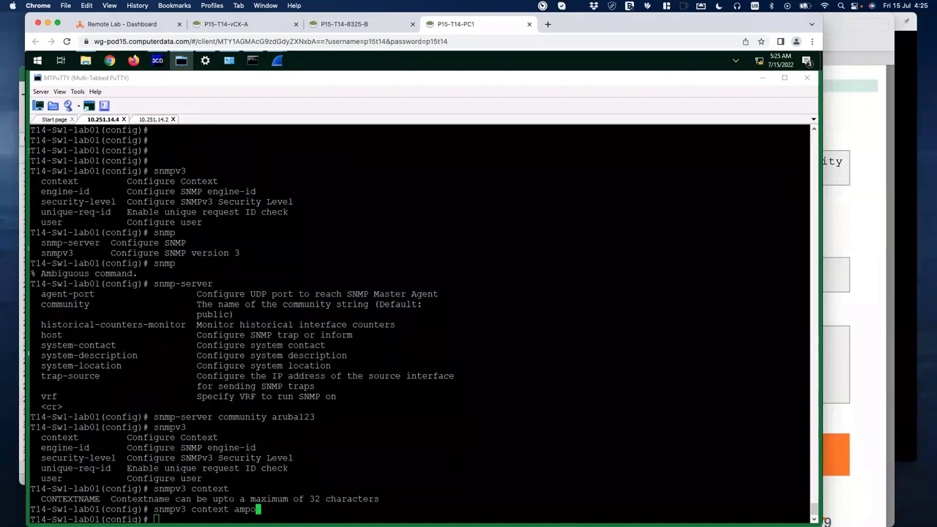
key(BackSpace)
text(? ?)
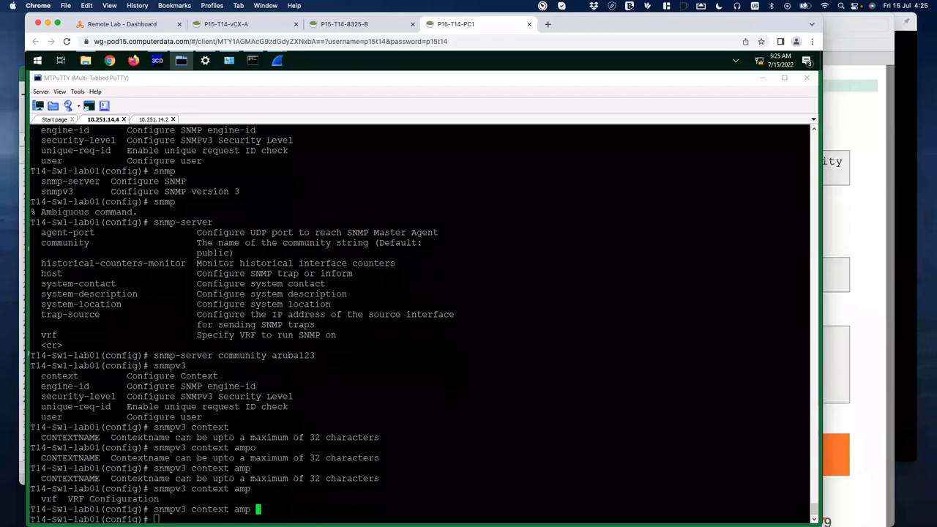
key(Return)
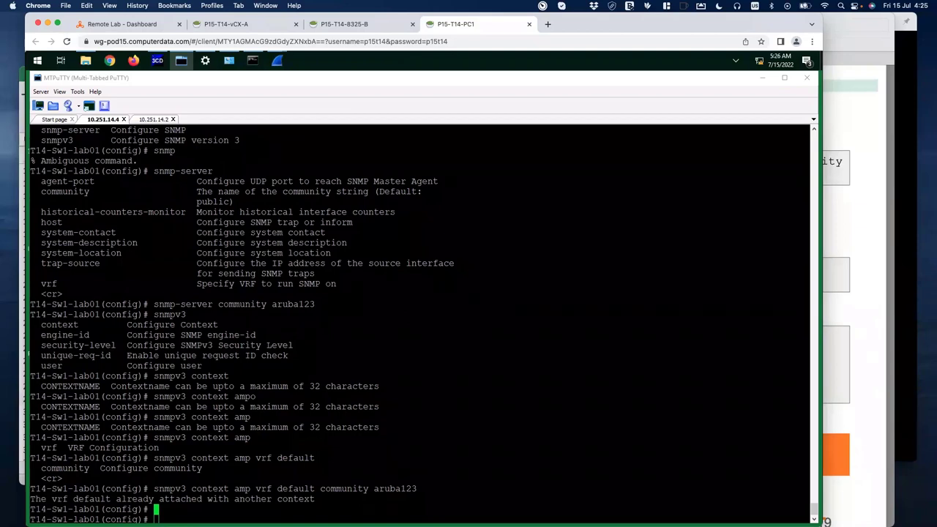
- Rerun the command with context name amp1, also refused, and highlight its community part
key(Up)
key(Left)
key(Left)
key(Left)
key(Left)
key(Left)
key(Left)
key(Left)
key(Left)
key(Left)
key(Left)
key(Left)
key(Left)
key(Left)
key(Left)
key(Left)
key(Left)
key(Left)
key(Left)
key(Left)
key(Left)
key(Left)
key(Left)
key(Left)
key(Left)
key(Left)
key(Left)
key(Left)
key(Left)
key(Left)
key(Left)
key(Left)
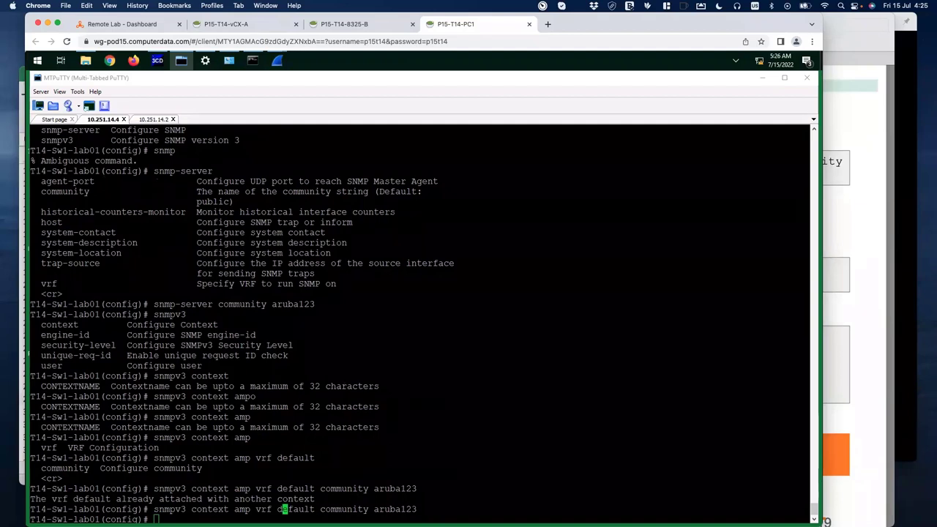
text(1)
key(Return)
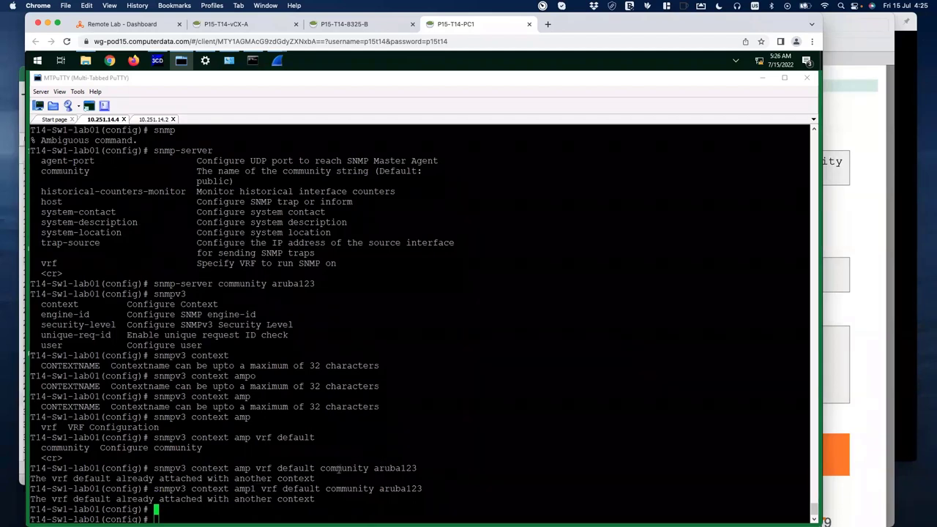
drag(424, 466, 319, 468)
click(404, 452)
- Add a 'preguntas?' text box above the Lab Activity slide in Mod11-mgmt
click(843, 379)
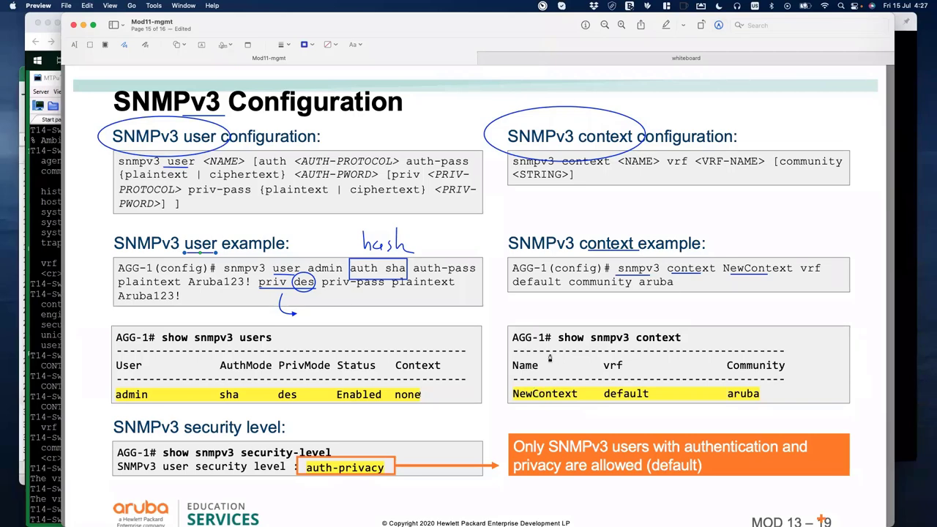
scroll(535, 366, down, 10)
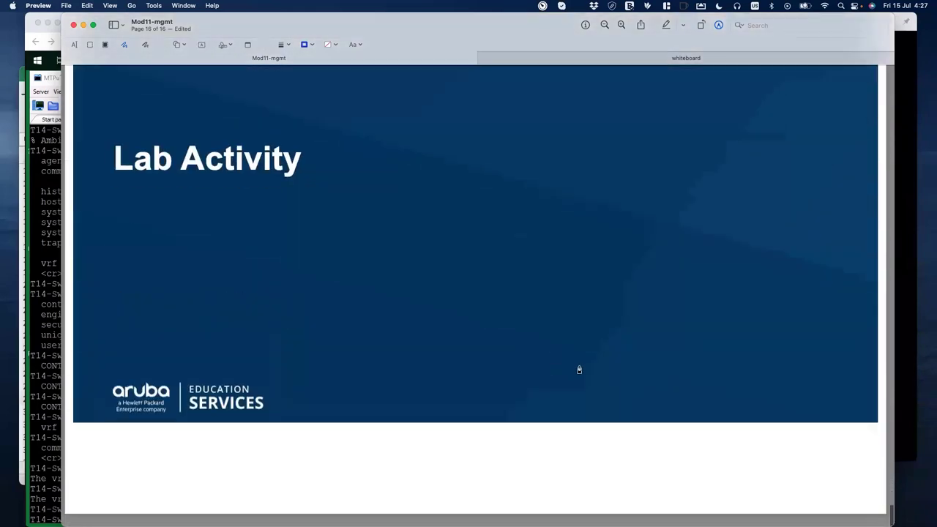
scroll(579, 369, up, 3)
click(201, 44)
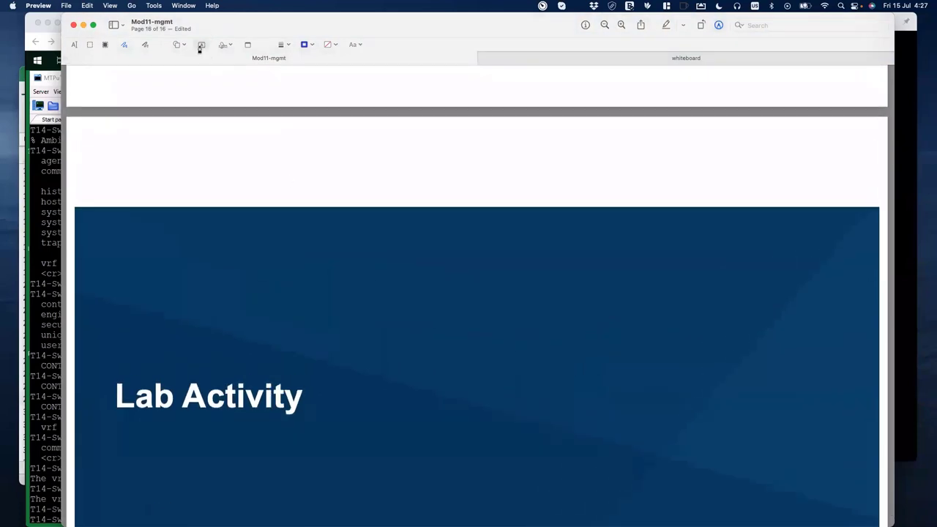
drag(476, 320, 158, 172)
double_click(158, 172)
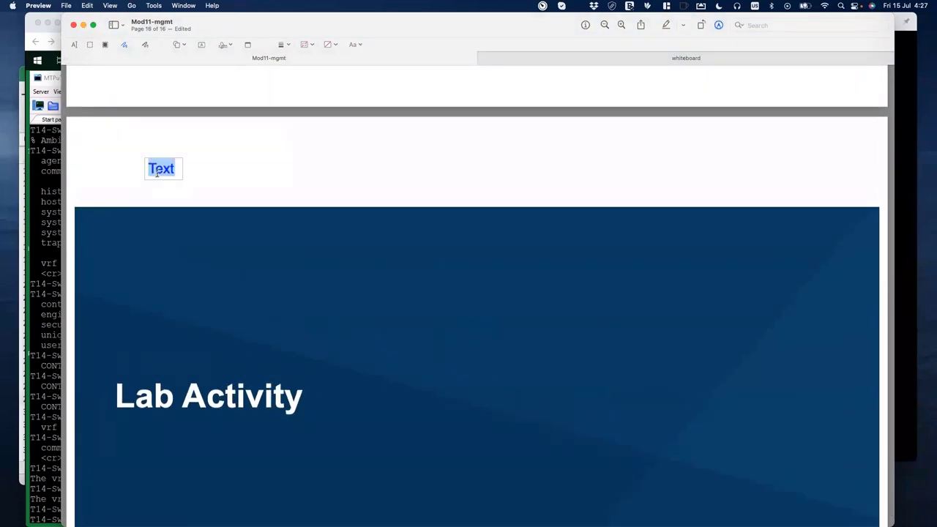
text(preguntas?)
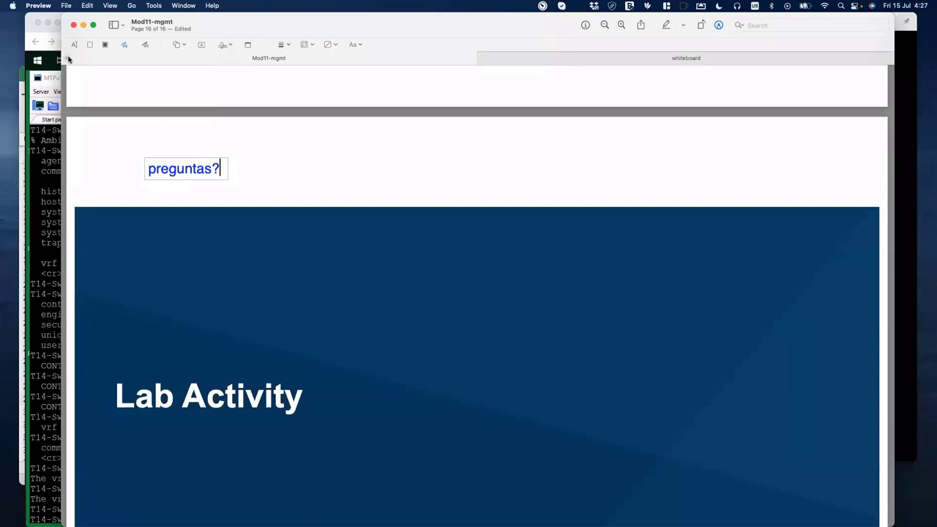
- Switch to the Mod13-VSX deck, move its tab first, and show the Markup toolbar
key(ctrl+Tab)
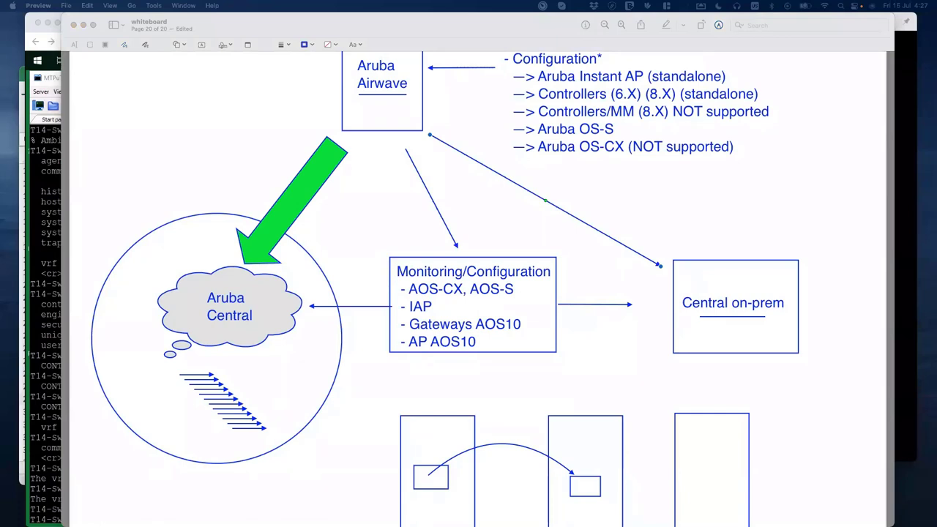
key(ctrl+Tab)
drag(442, 45, 322, 45)
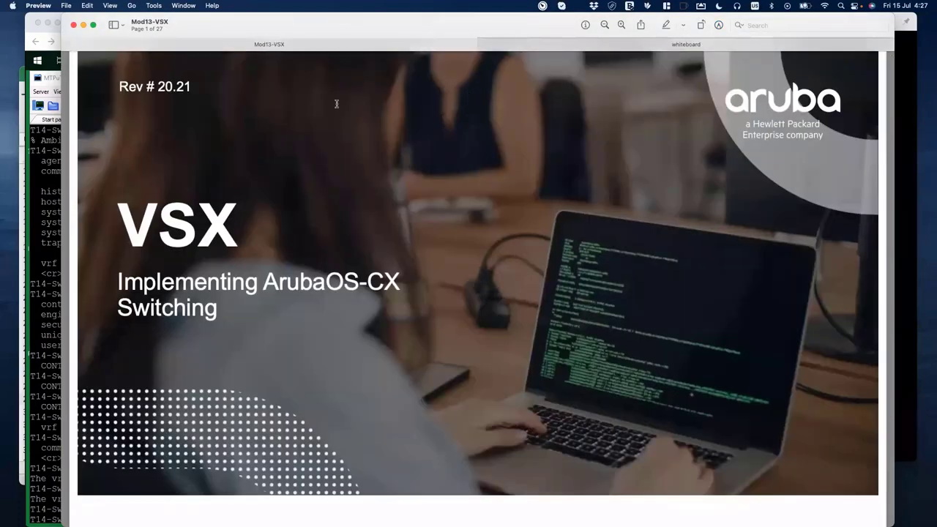
click(719, 25)
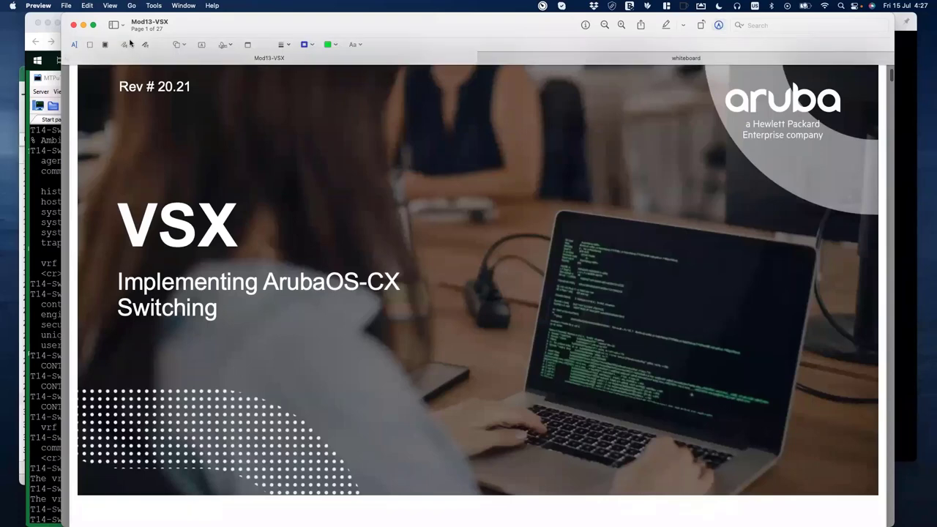
click(47, 212)
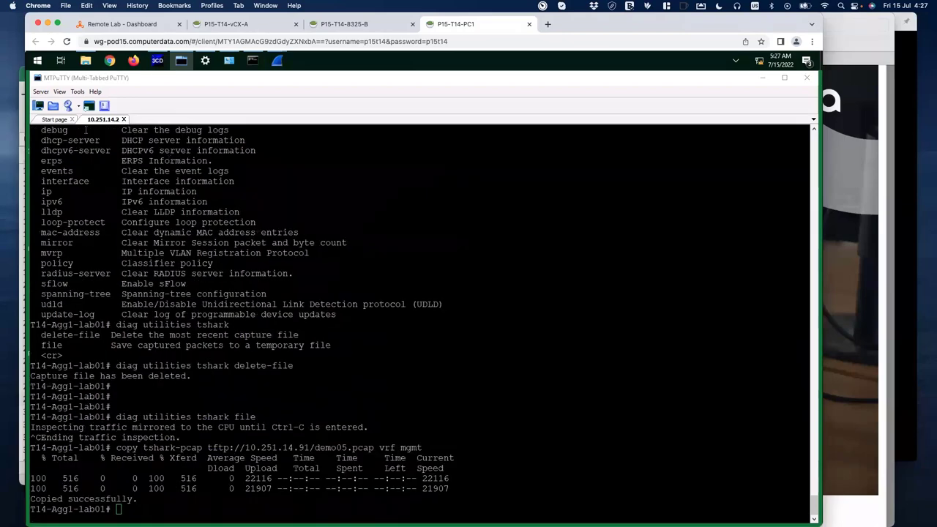
- Open a new SSH session to 10.251.14.3 and log in with the switch credentials
click(41, 92)
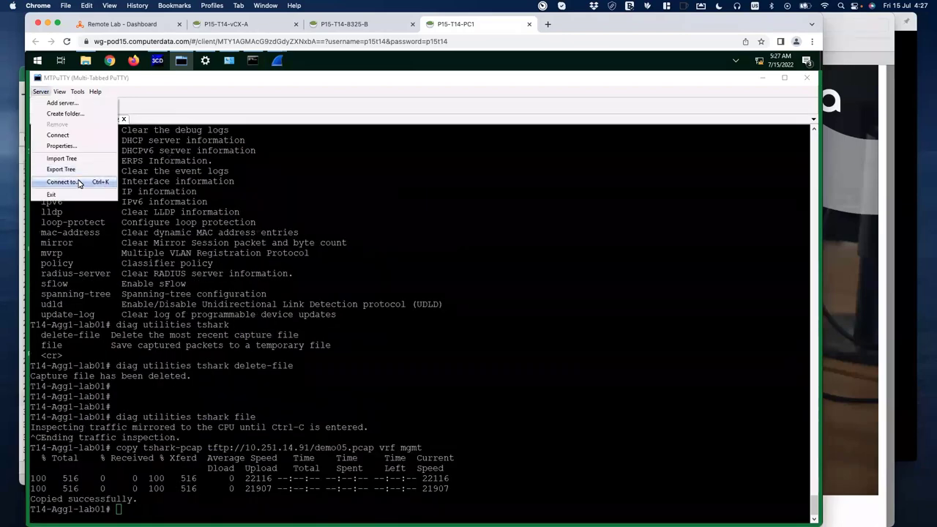
click(75, 181)
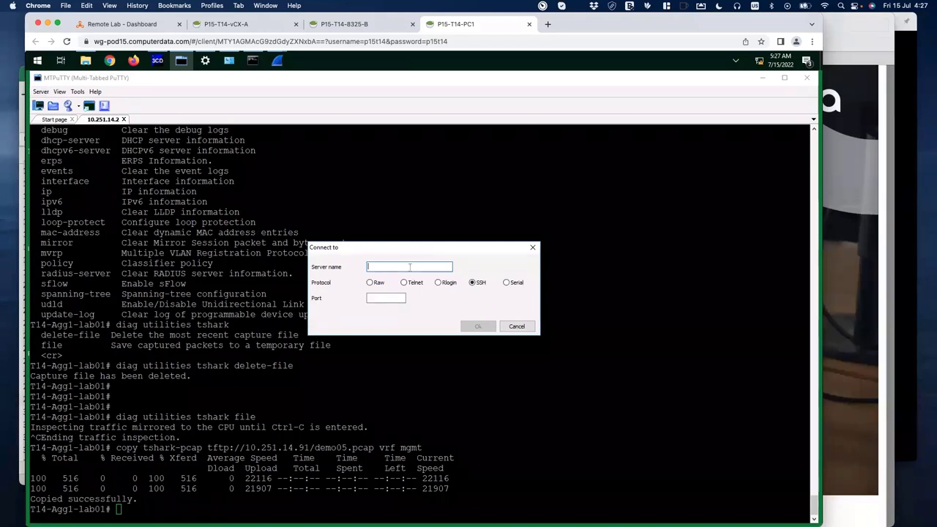
text(10.25)
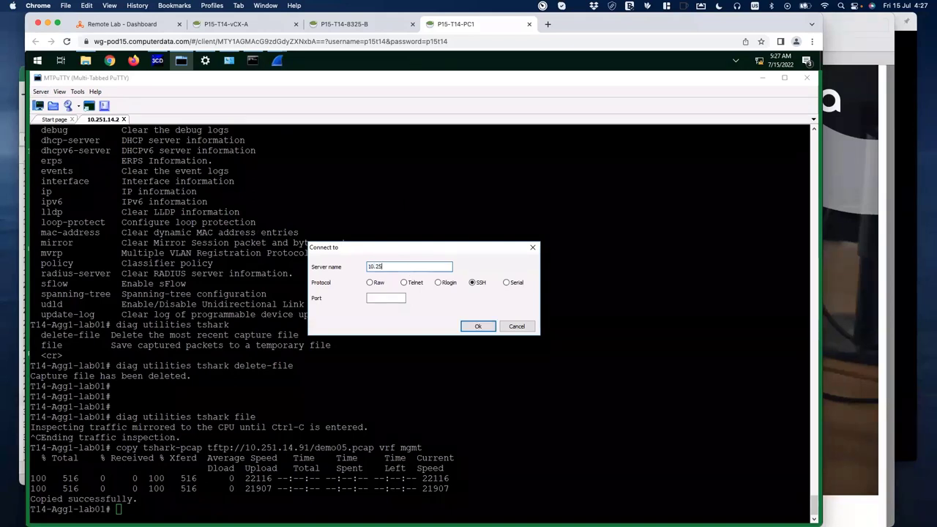
text(1.14.3)
key(Return)
text(admin)
key(Return)
key(Return)
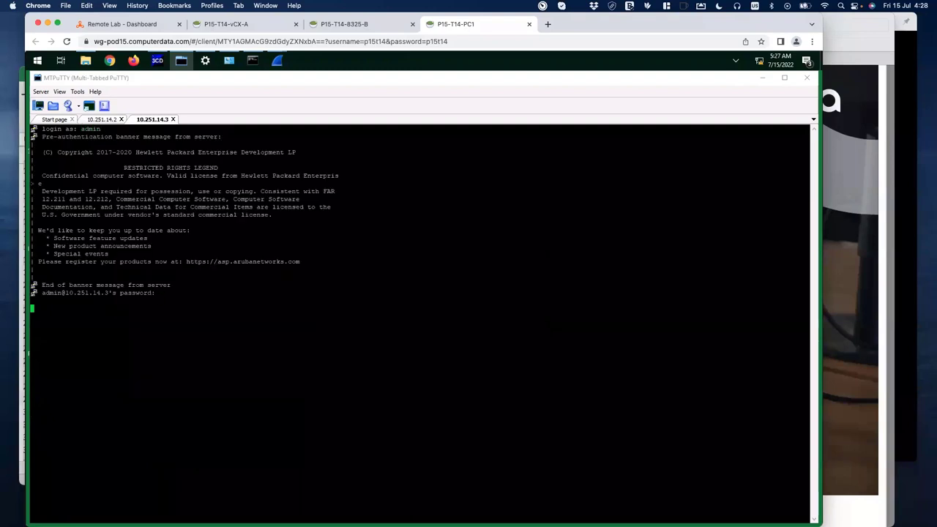
key(Return)
key(Return)
key(Return)
key(Return)
key(Return)
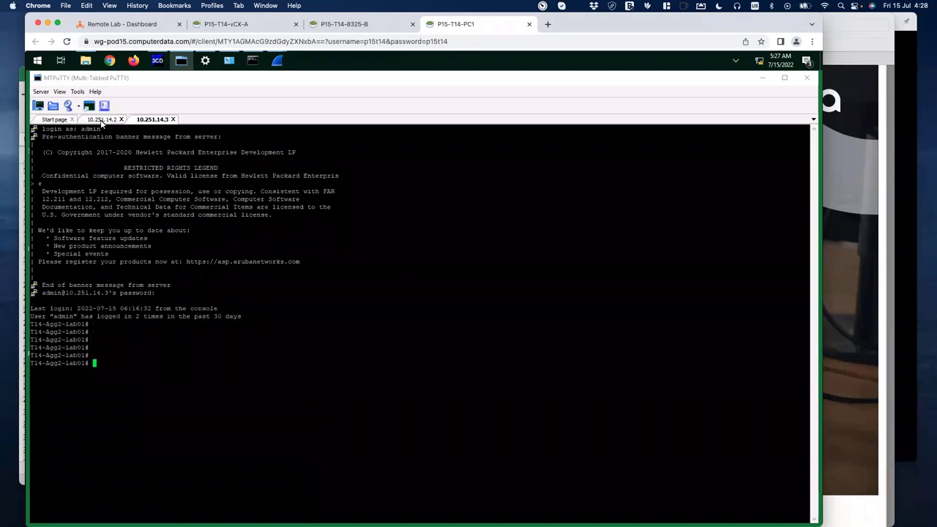
- Set the 10.251.14.3 session's terminal font to Courier New, size 14
right_click(154, 119)
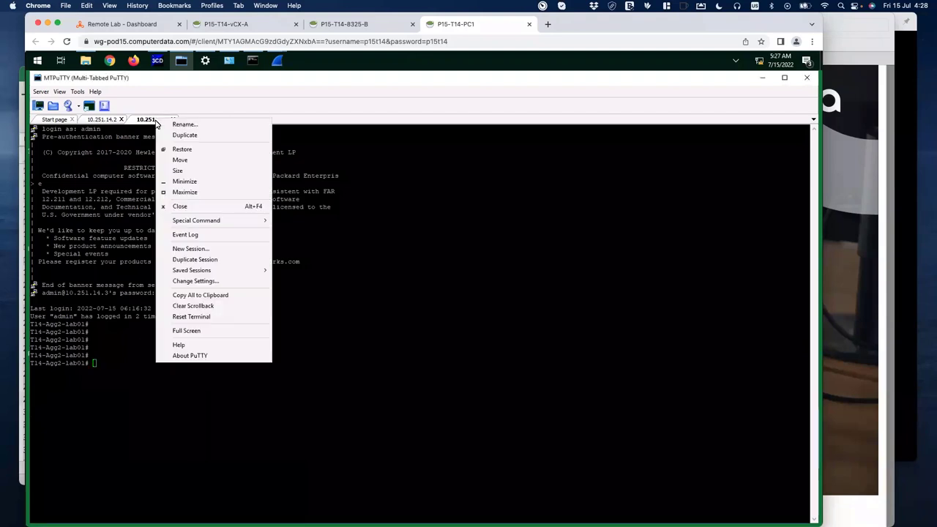
click(210, 281)
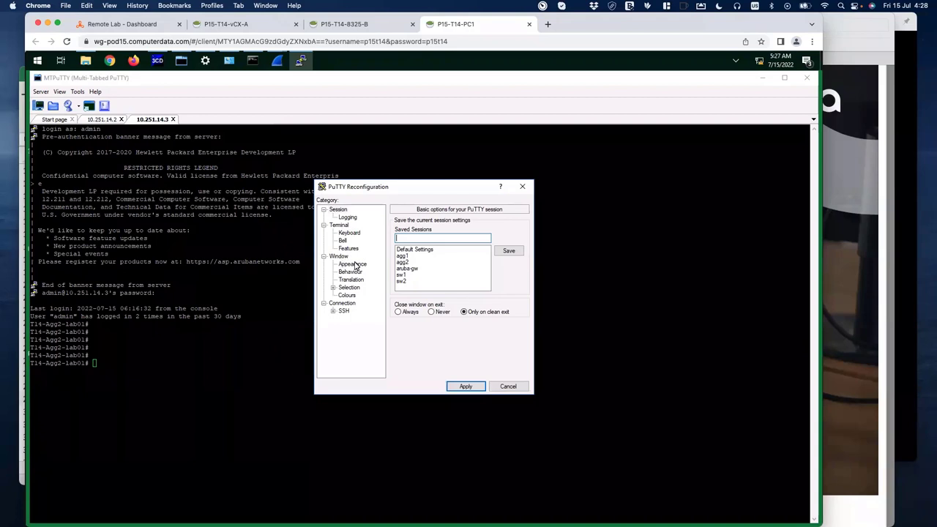
click(355, 265)
click(508, 280)
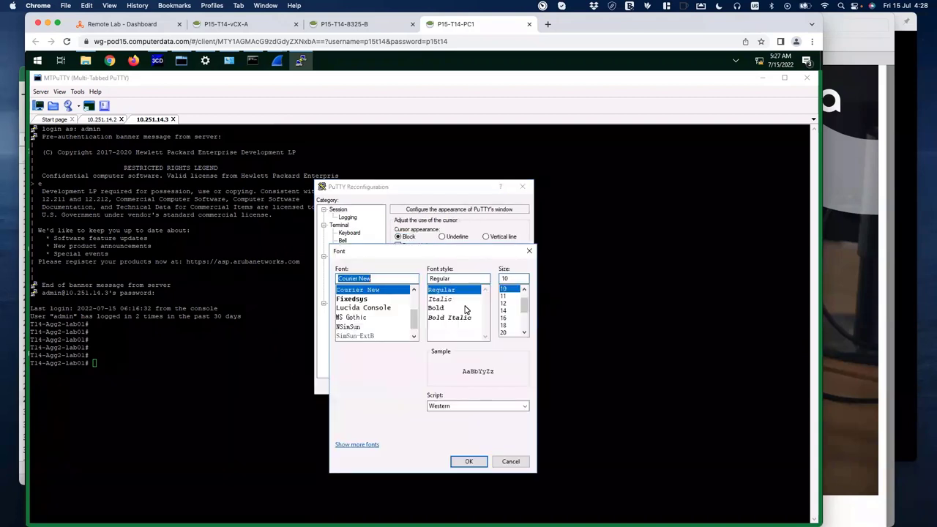
click(509, 311)
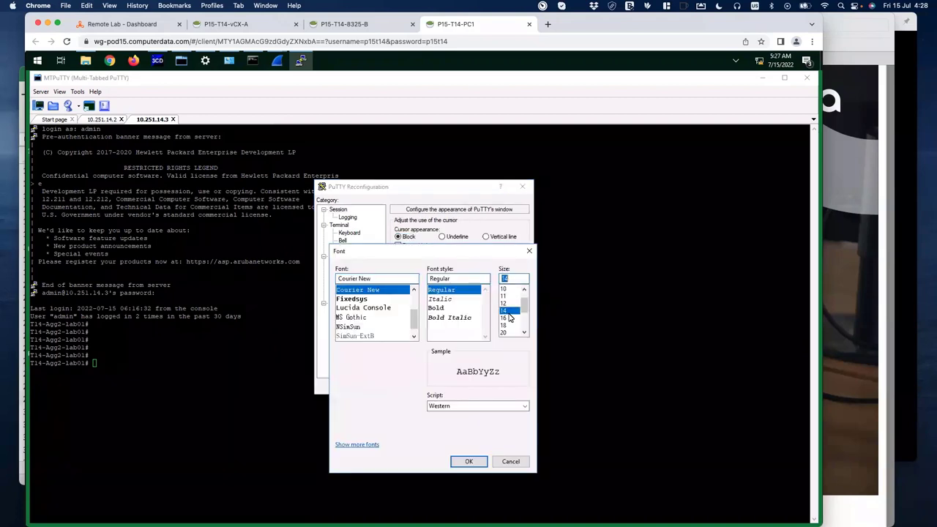
click(470, 462)
click(470, 443)
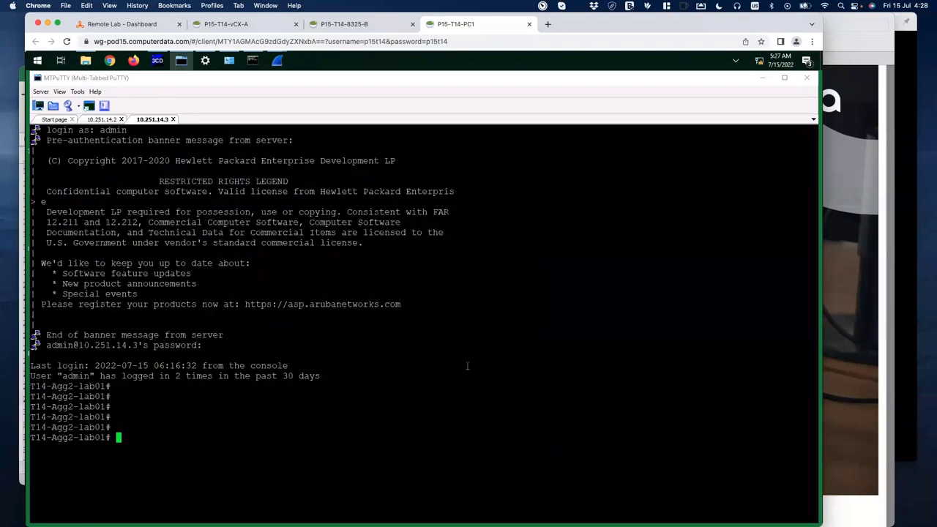
- Check the enlarged T14-Agg2-lab01 prompt, switching between the 10.251.14.2 and 10.251.14.3 sessions
key(Return)
key(Return)
key(Return)
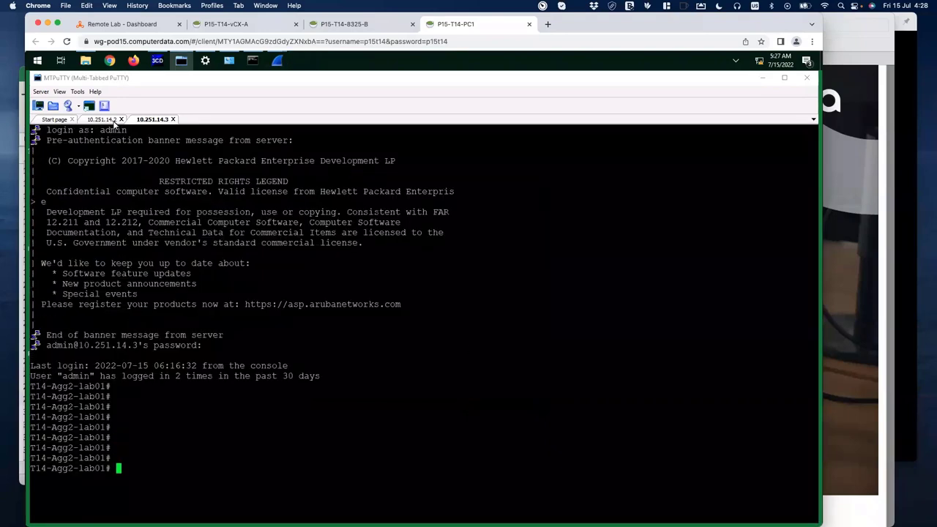
click(110, 120)
click(157, 119)
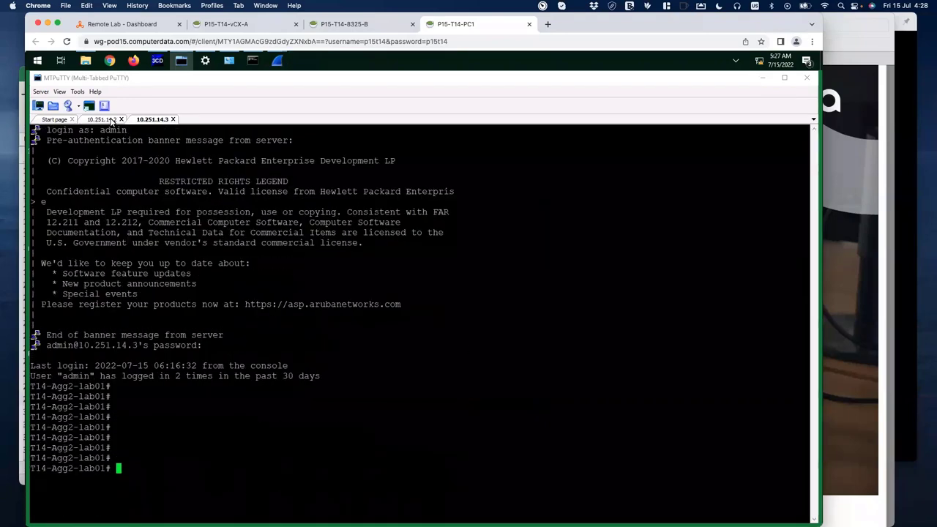
click(41, 91)
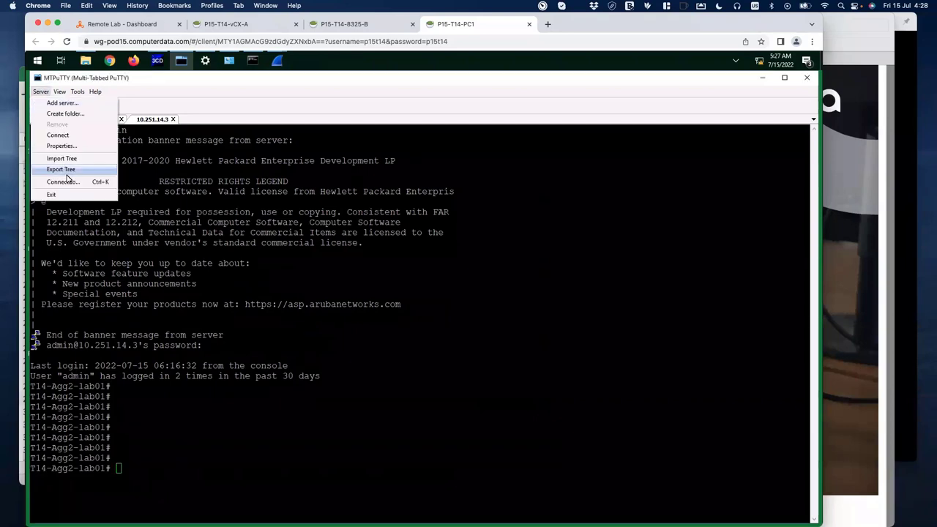
- Connect over SSH to 10.251.14.5 and log in to T14-Sw2-lab01 with the switch username
click(64, 182)
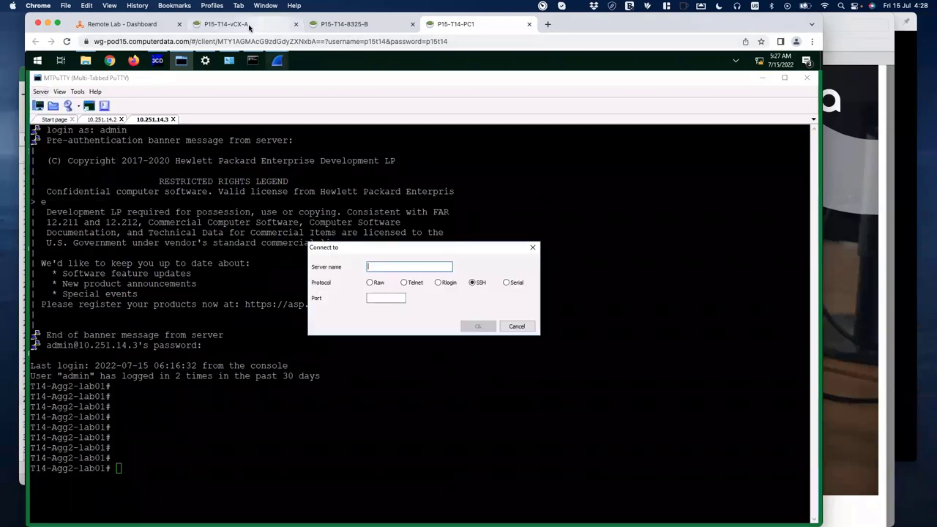
text(1)
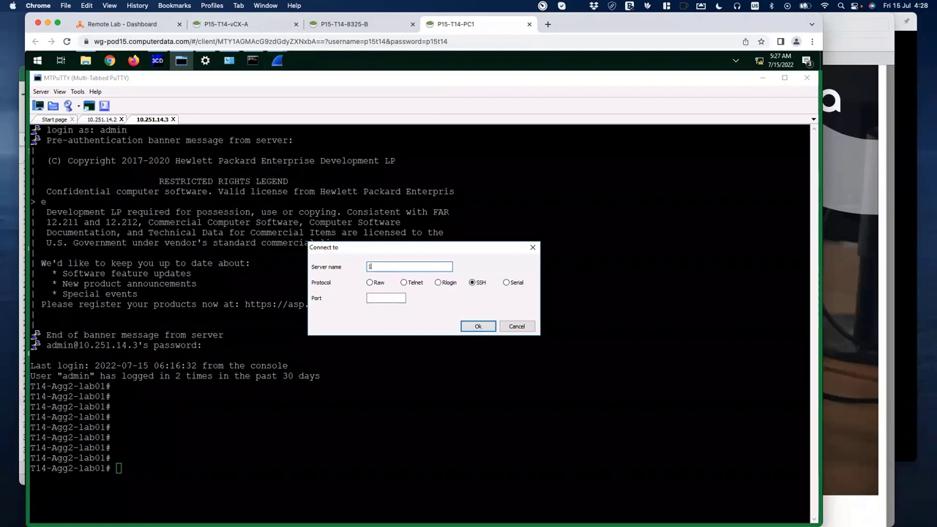
text(0.251.13)
key(BackSpace)
text(4.5)
key(Return)
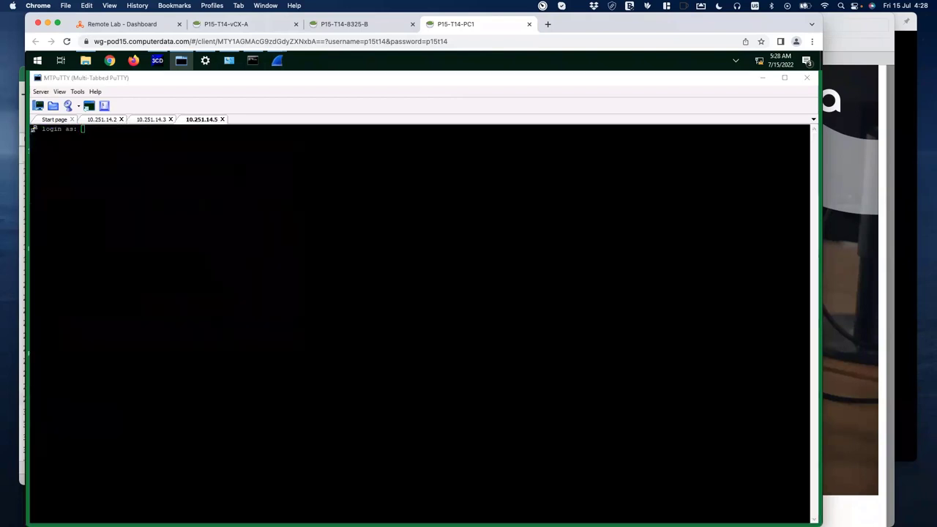
text(admin)
key(Return)
key(Return)
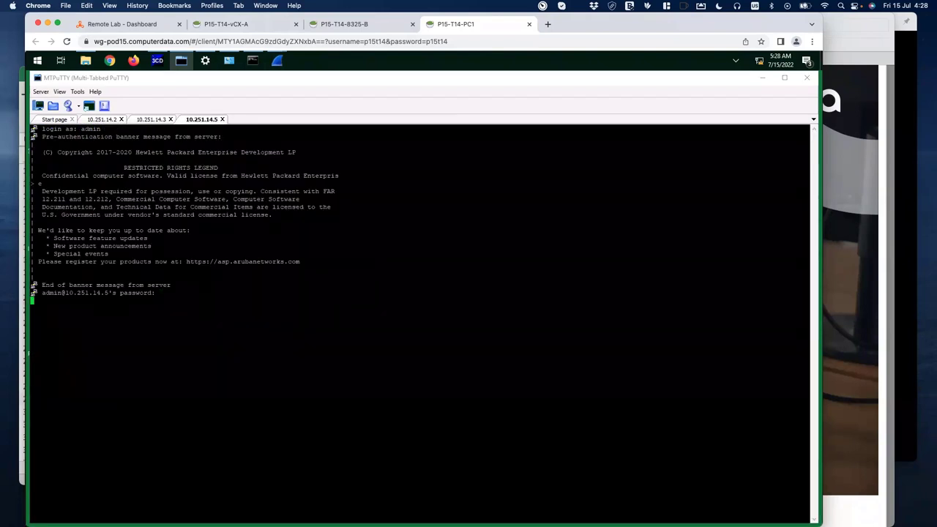
right_click(195, 119)
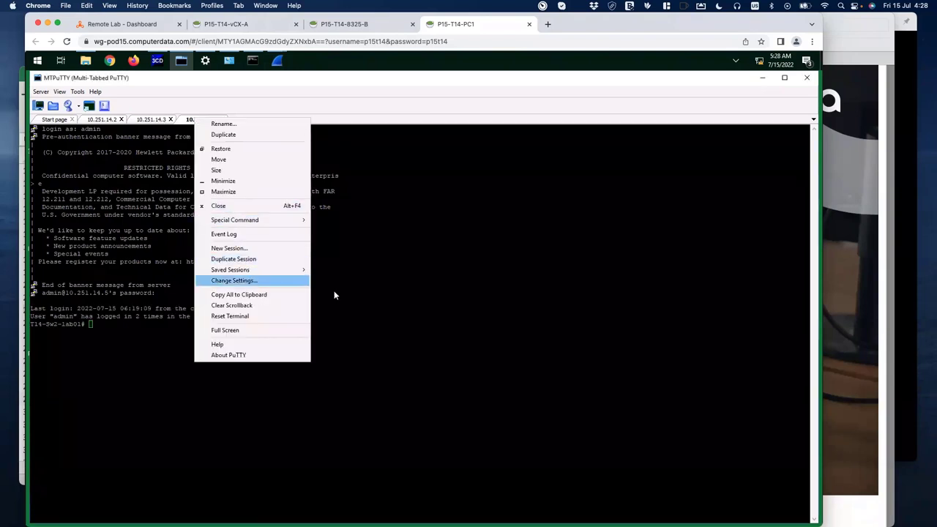
- Change the 10.251.14.5 session's terminal font to 14-point Courier New and refresh the prompt
click(234, 280)
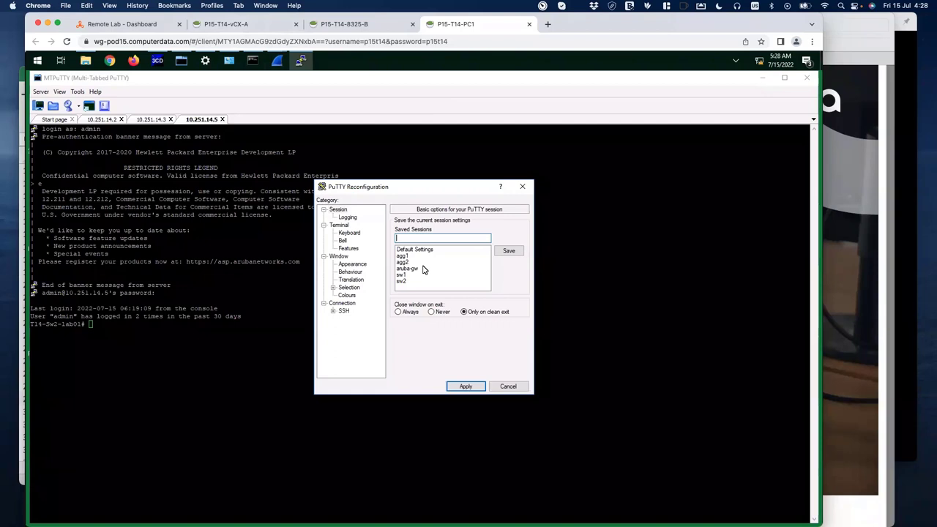
click(352, 264)
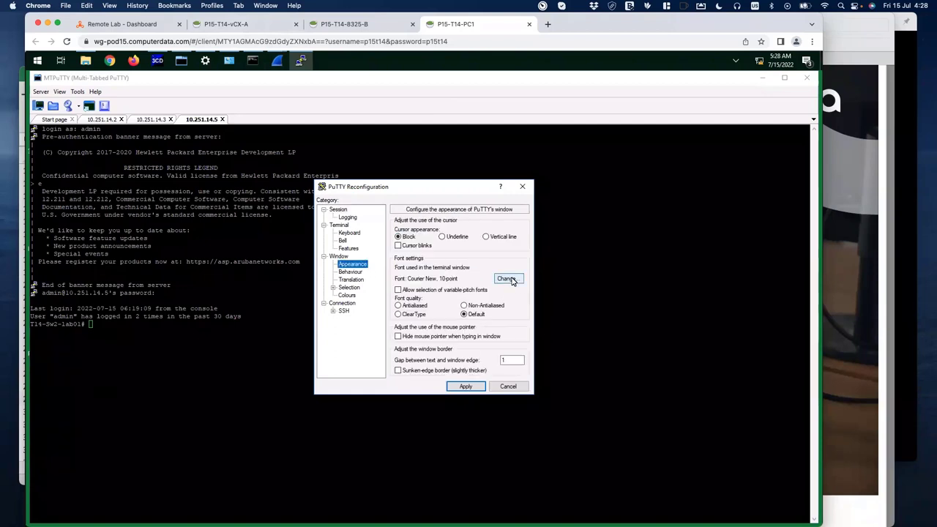
click(511, 281)
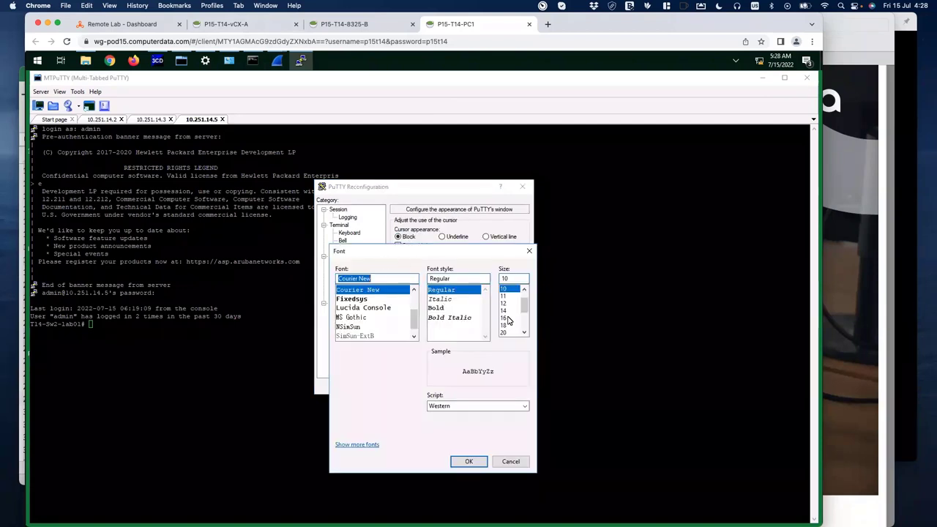
click(504, 310)
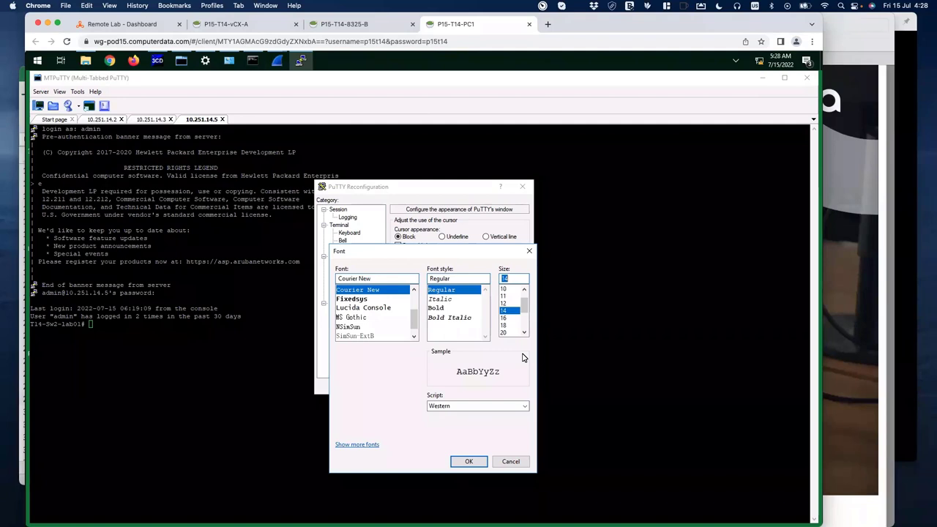
click(469, 461)
click(465, 387)
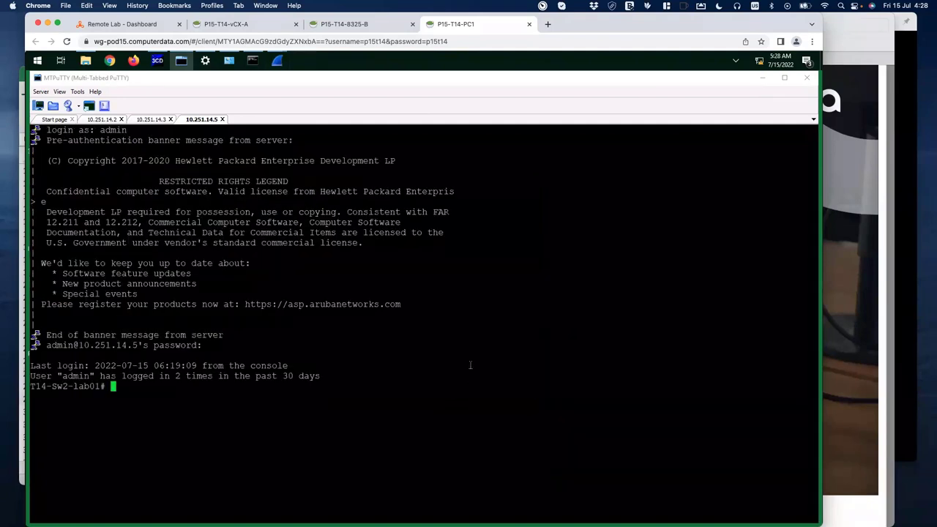
key(Return)
key(Return)
key(Return)
key(Return)
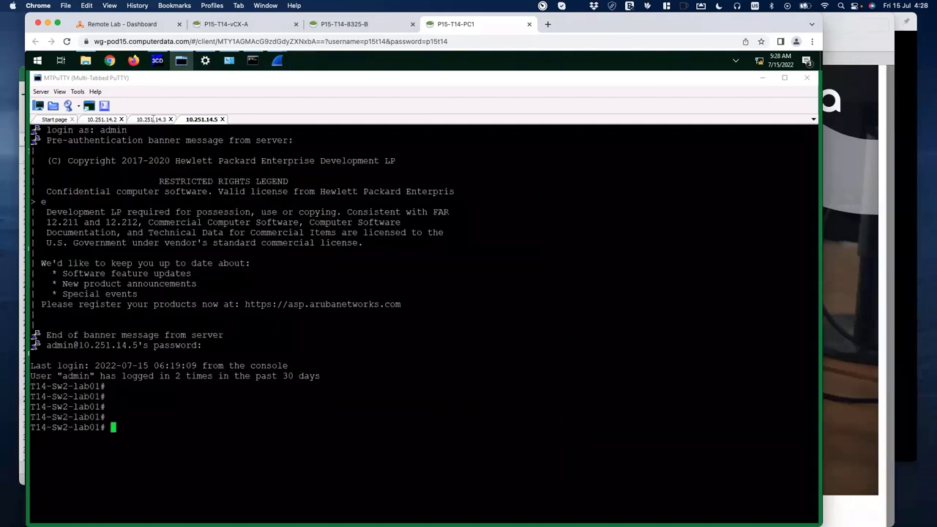
- List the saved checkpoints on the Agg1 switch with 'sh checkpoint list'
click(153, 120)
click(104, 120)
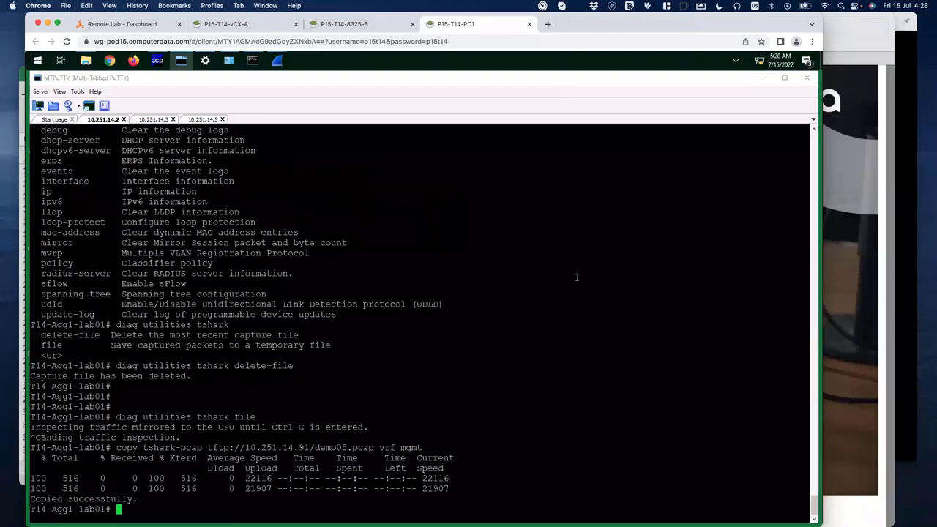
key(Return)
key(Return)
key(Return)
text(checkpoint)
key(BackSpace)
key(BackSpace)
key(BackSpace)
key(BackSpace)
key(BackSpace)
key(BackSpace)
key(BackSpace)
key(BackSpace)
key(BackSpace)
key(BackSpace)
key(BackSpace)
text(sh )
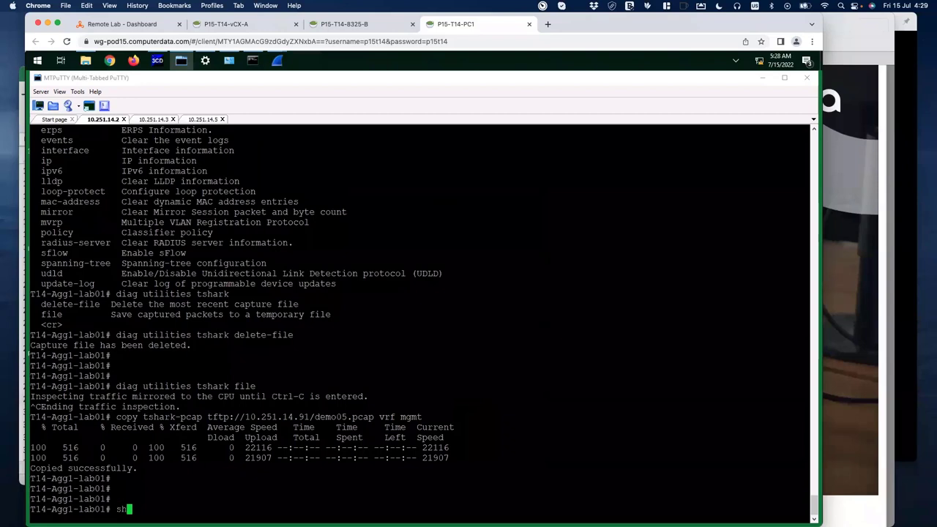
text(checkpoint list)
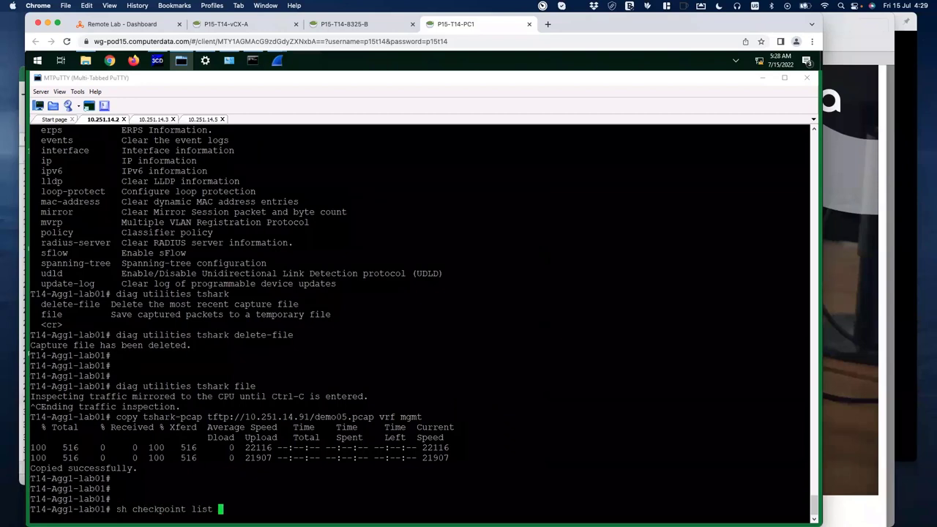
key(Return)
- Roll Agg1 back with 'checkpoint rollback asts-lab03-done'
text(che)
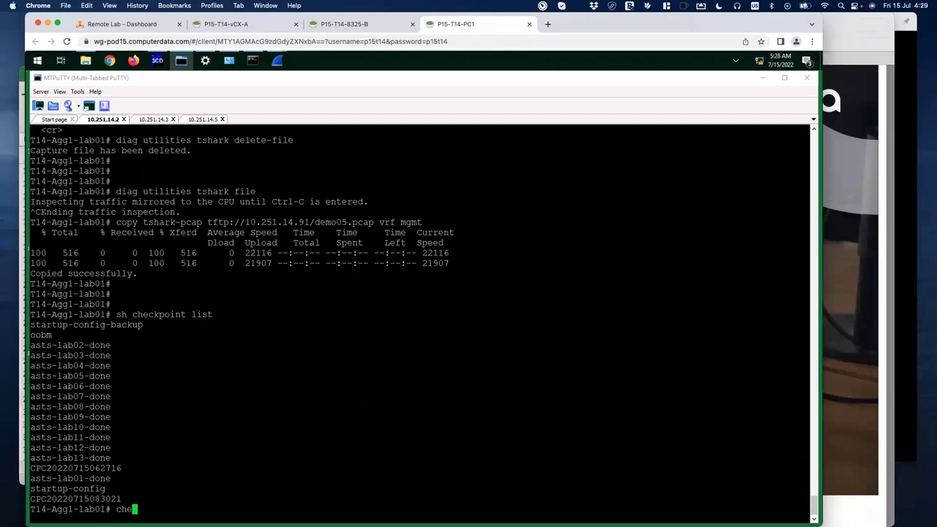
text(ckpoint rollbac)
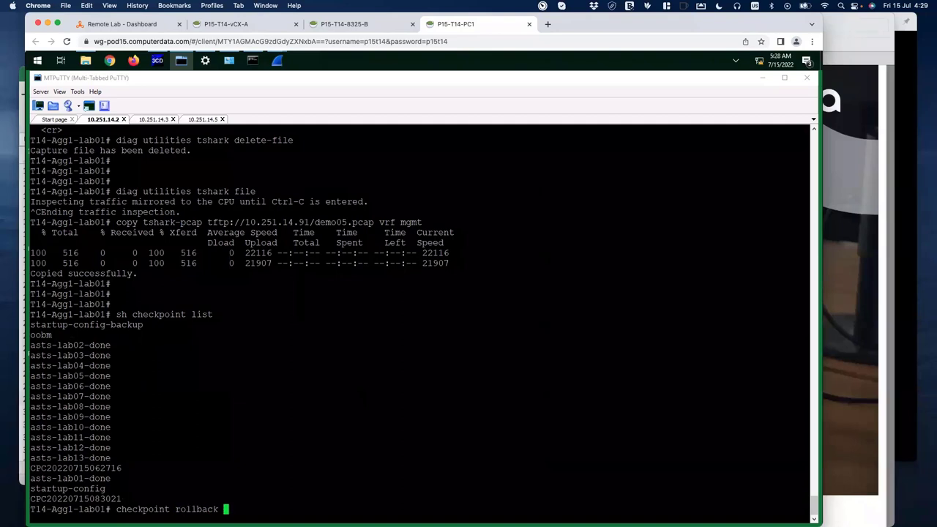
text(k)
drag(110, 355, 30, 356)
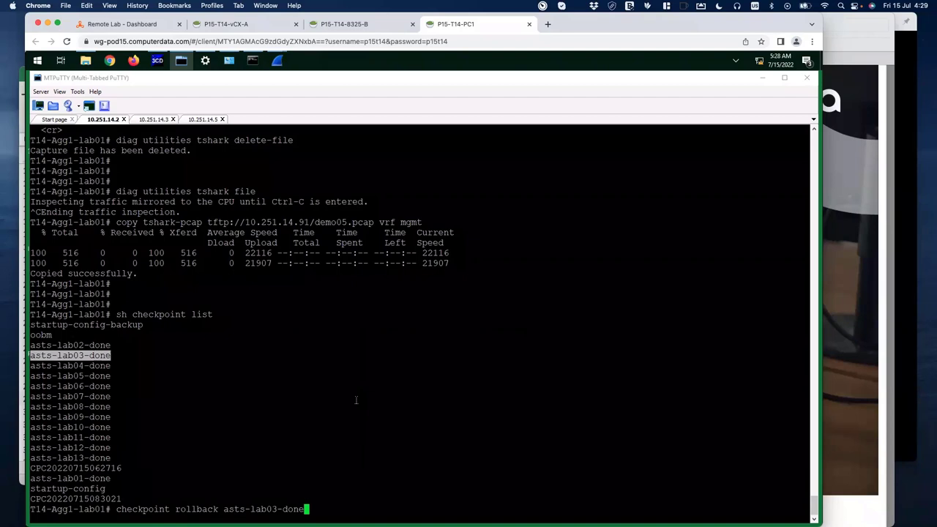
key(Return)
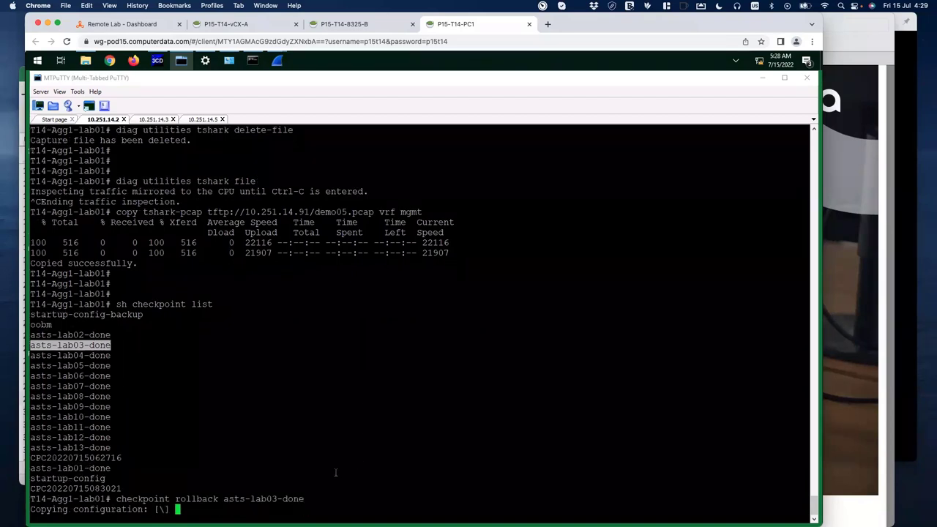
drag(305, 488, 116, 489)
key(ctrl+c)
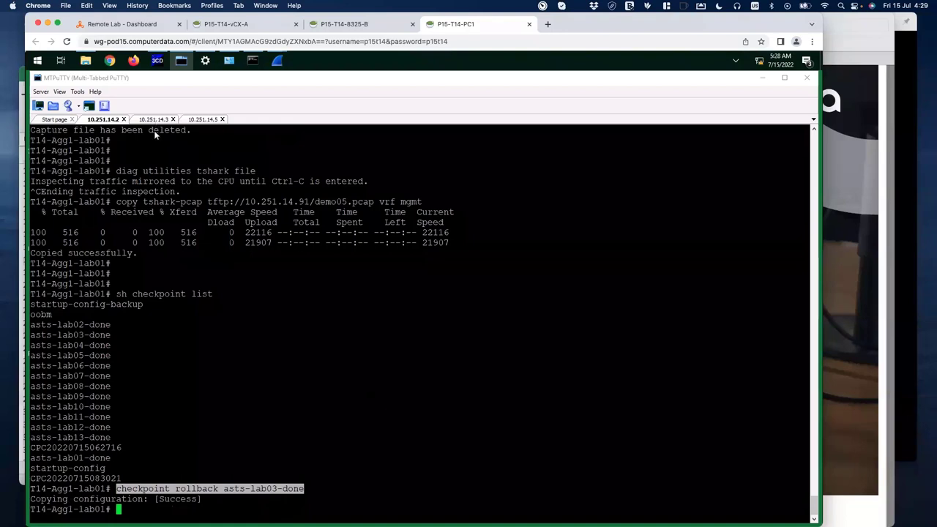
- Run the same asts-lab03-done rollback on Agg2 and Sw2, then confirm the lab03 hostnames
click(154, 120)
right_click(443, 302)
key(Return)
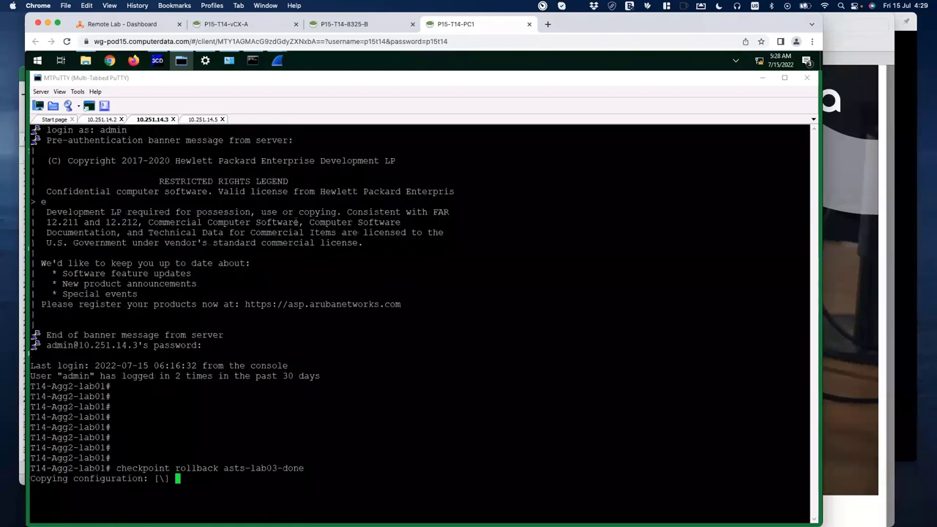
click(206, 119)
right_click(497, 284)
key(Return)
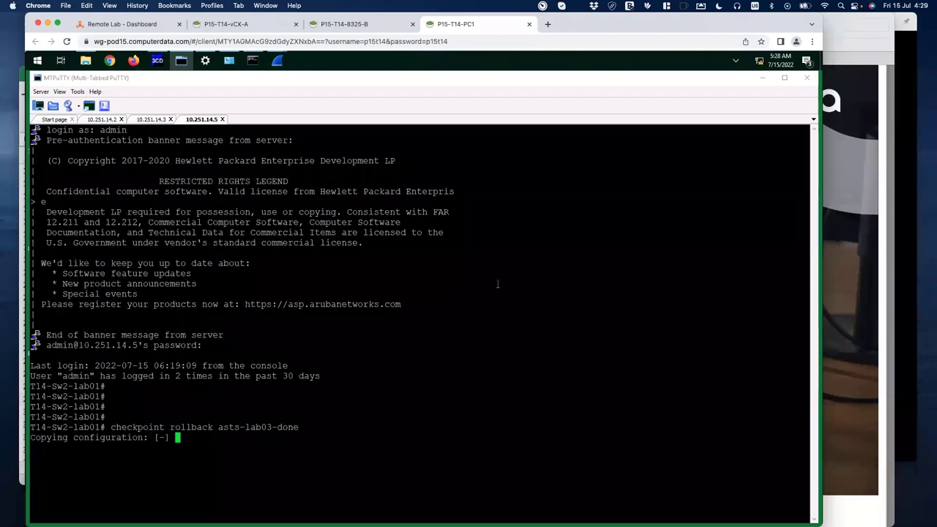
key(Return)
key(Return)
key(Return)
key(Return)
key(Return)
key(Return)
key(Return)
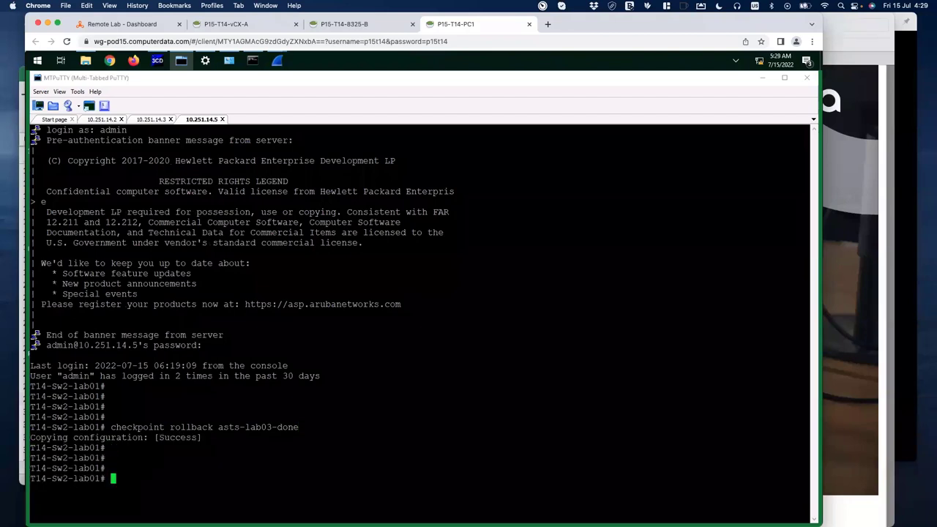
click(151, 119)
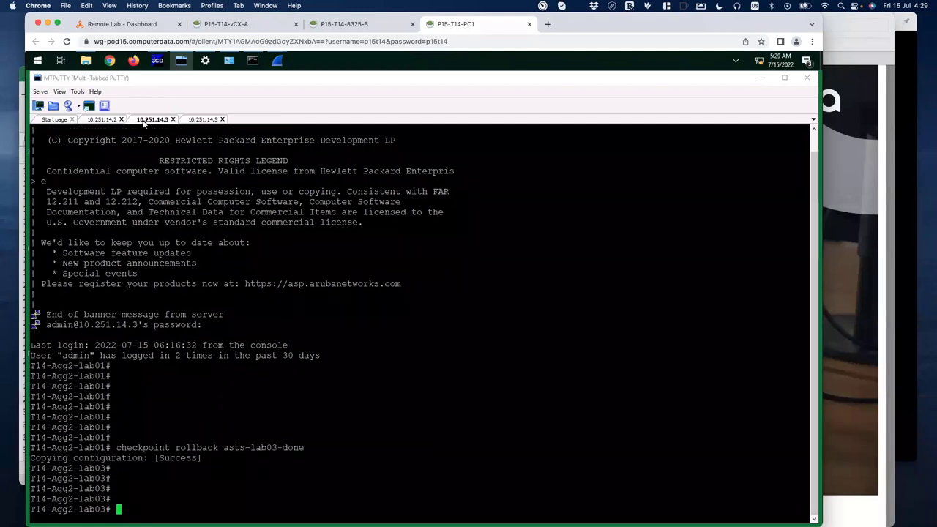
click(103, 120)
key(Return)
key(Return)
key(Return)
key(Return)
key(Return)
key(Return)
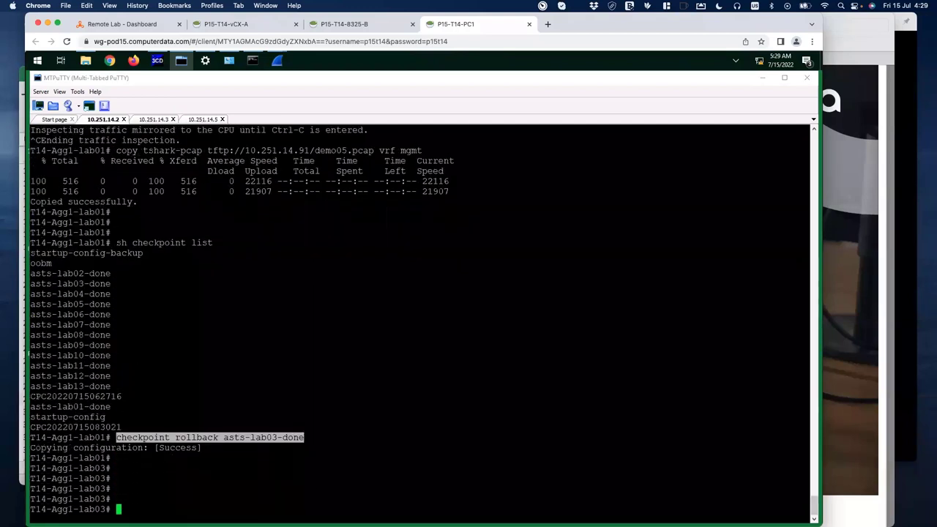
click(829, 250)
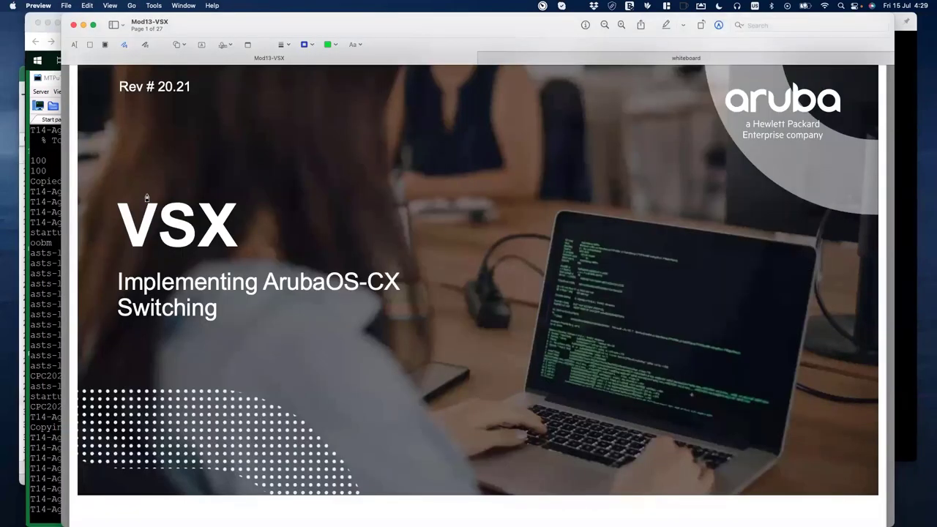
- Draw a vertical line beside the VSX title, set shape fill to none, and go to page 2
drag(112, 194, 113, 249)
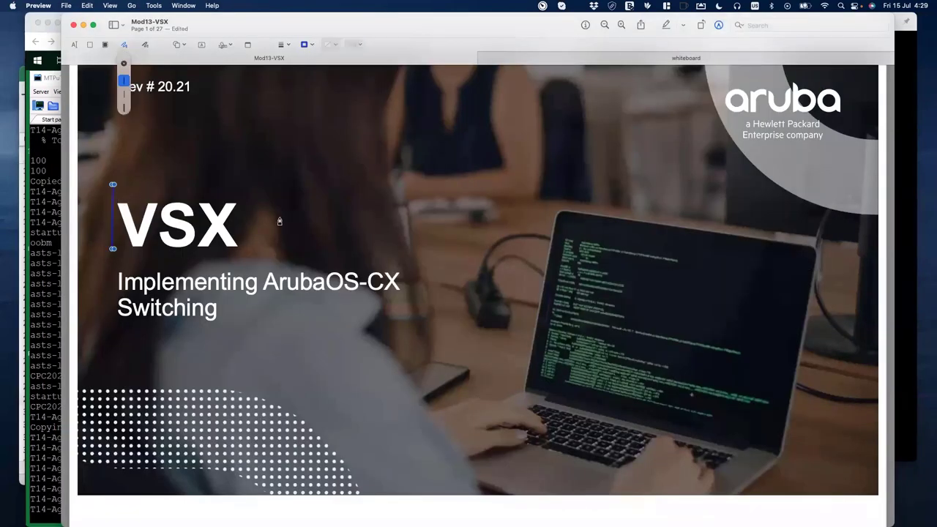
click(121, 96)
click(263, 217)
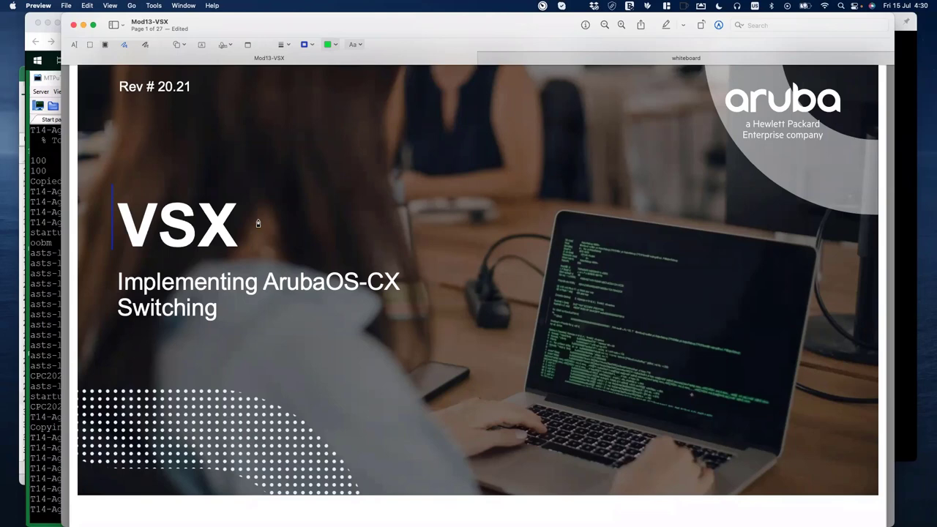
click(330, 44)
click(290, 74)
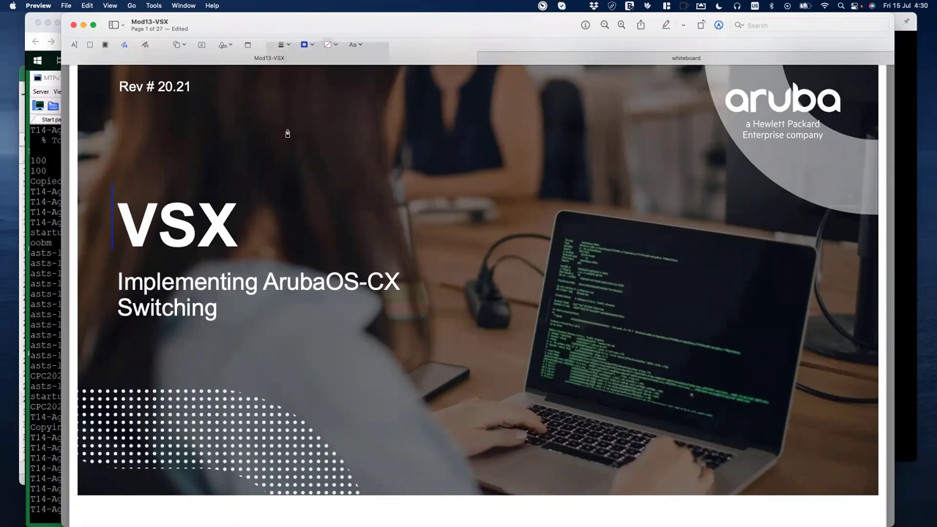
click(114, 212)
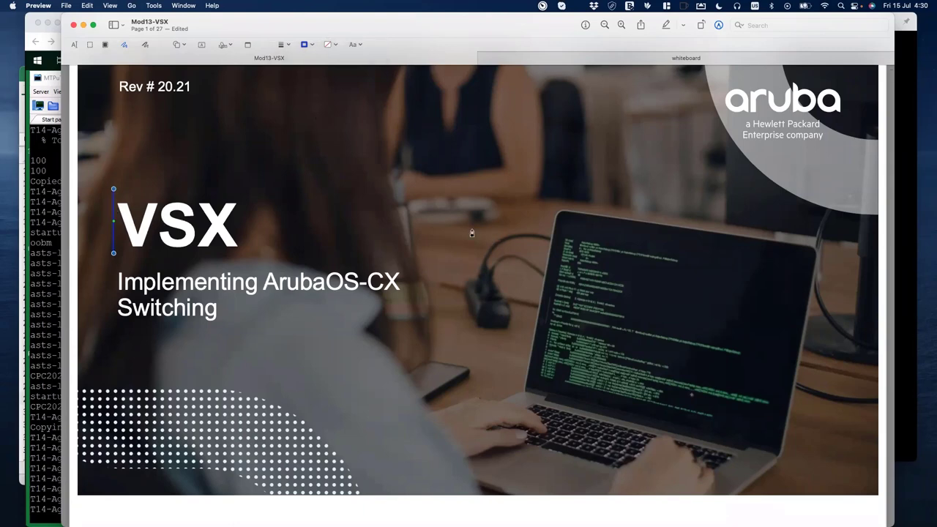
scroll(397, 231, down, 10)
scroll(397, 232, down, 5)
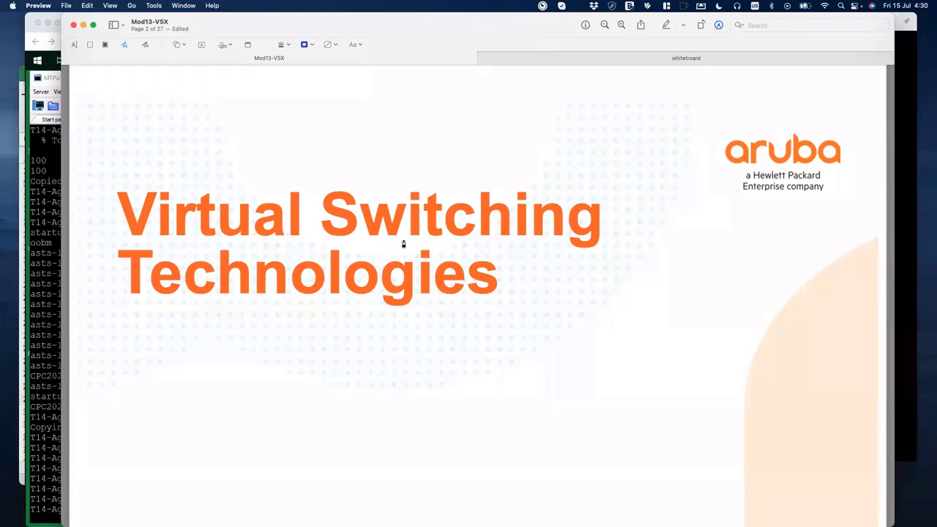
- On page 3, box the VSF title and stretch a rectangle around the four switches, Conductor to Member
scroll(427, 257, down, 10)
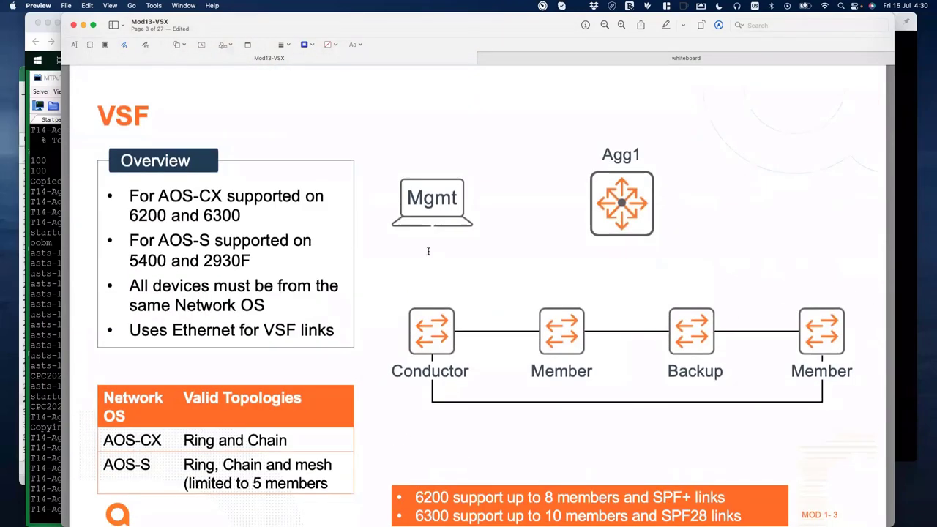
mouse_move(88, 105)
mouse_down()
mouse_move(86, 131)
mouse_move(118, 97)
mouse_up()
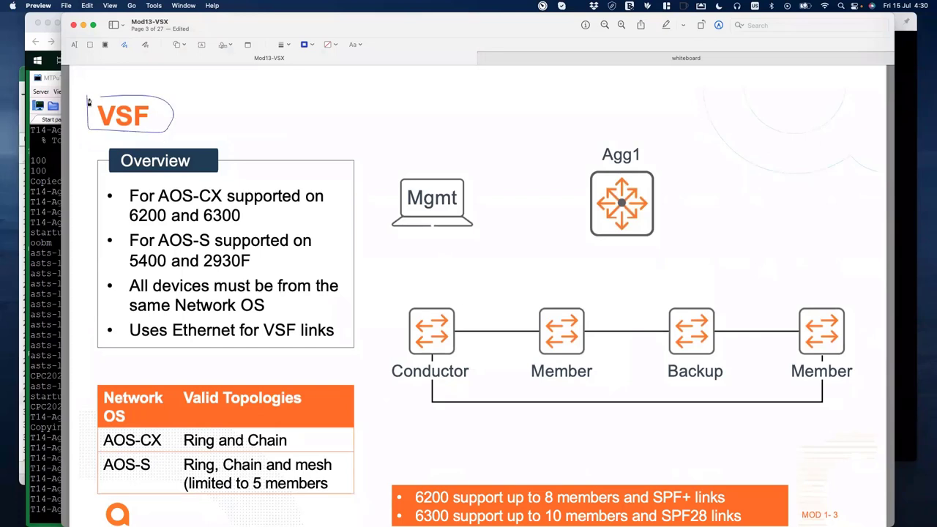
click(260, 146)
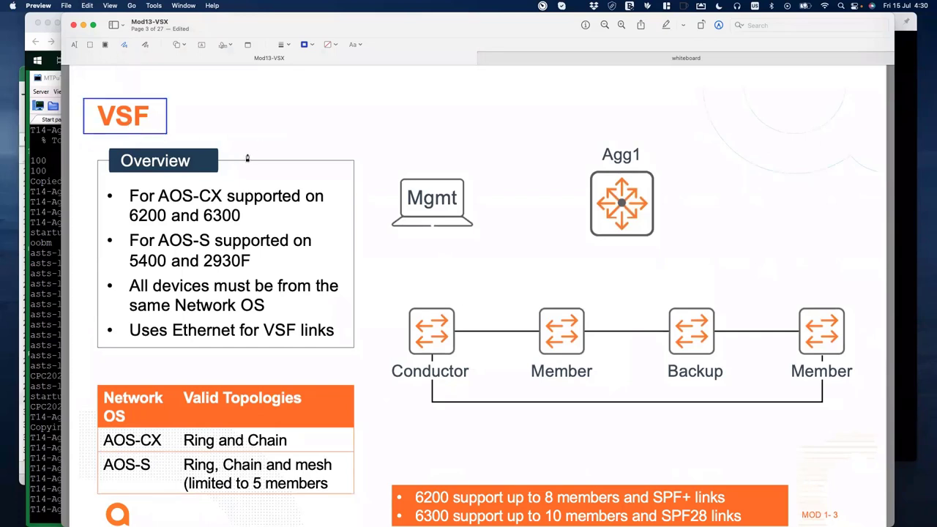
scroll(247, 156, up, 1)
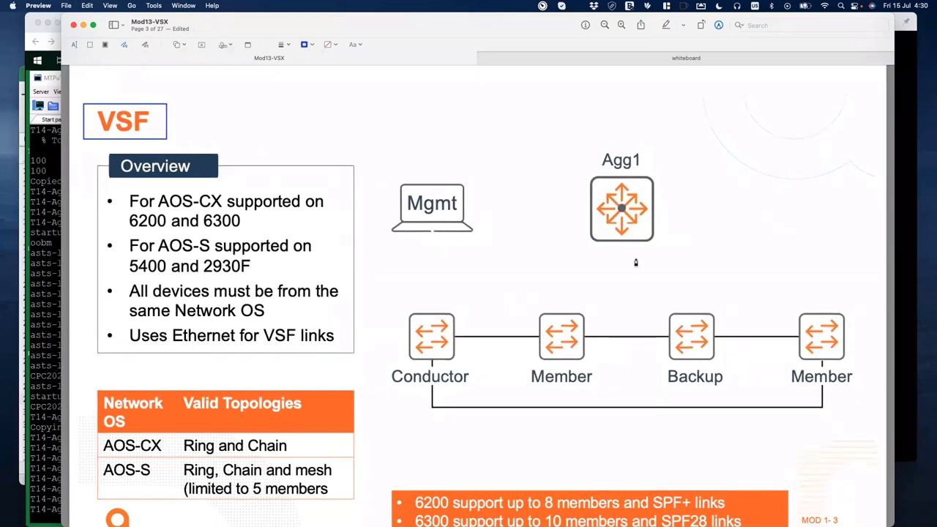
mouse_move(375, 378)
mouse_down()
mouse_move(494, 307)
mouse_move(377, 297)
mouse_up()
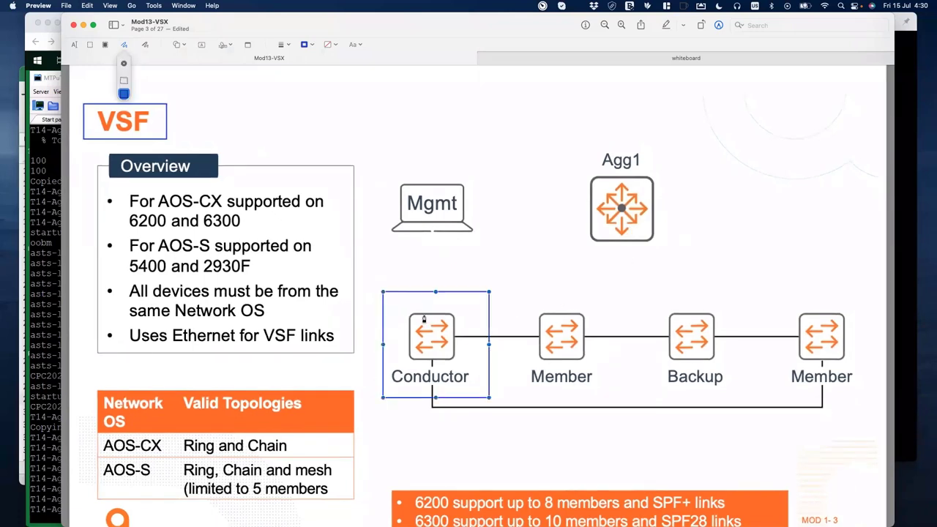
drag(649, 421, 872, 419)
click(439, 287)
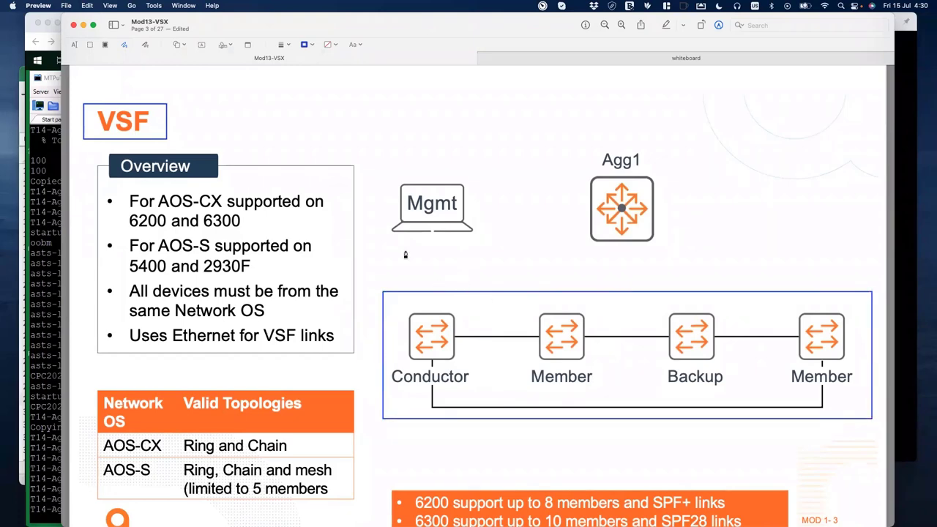
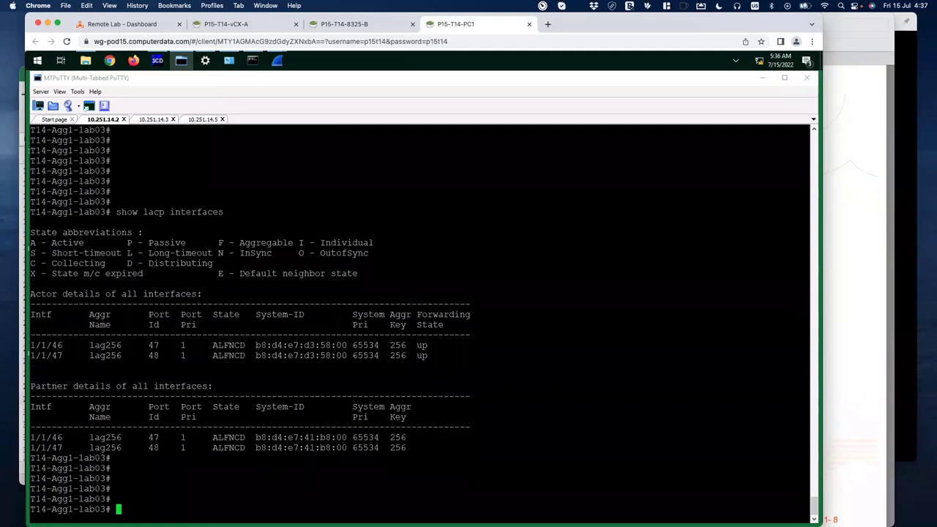
- In Agg1's VSX configuration, set inter-switch-link lag 256 and role primary
text(conf t)
key(Return)
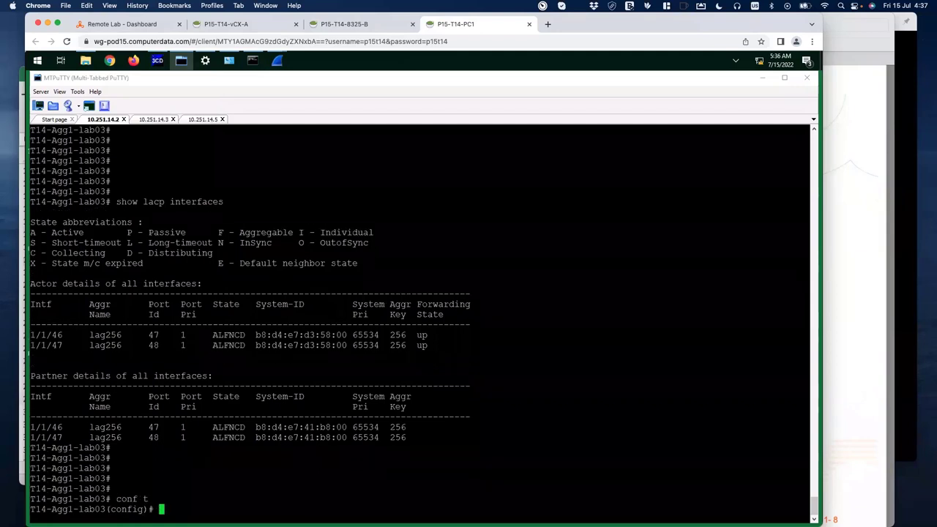
text(vsx)
key(Return)
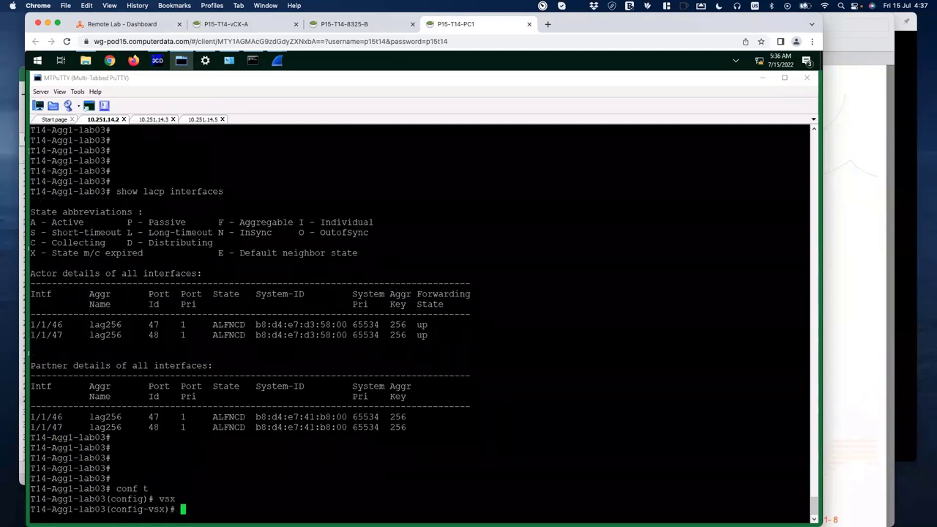
text(int)
key(Tab)
text(lag )
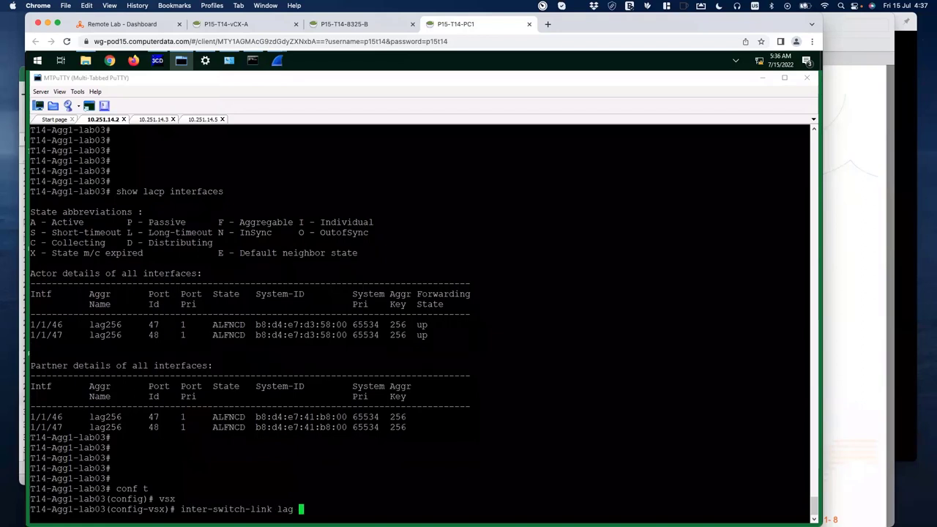
text(256)
key(Return)
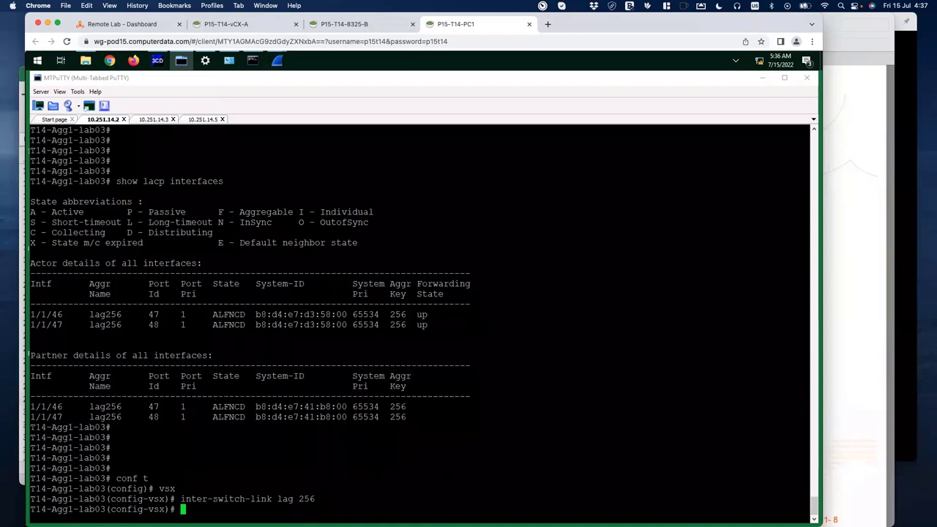
text(role primary)
key(Return)
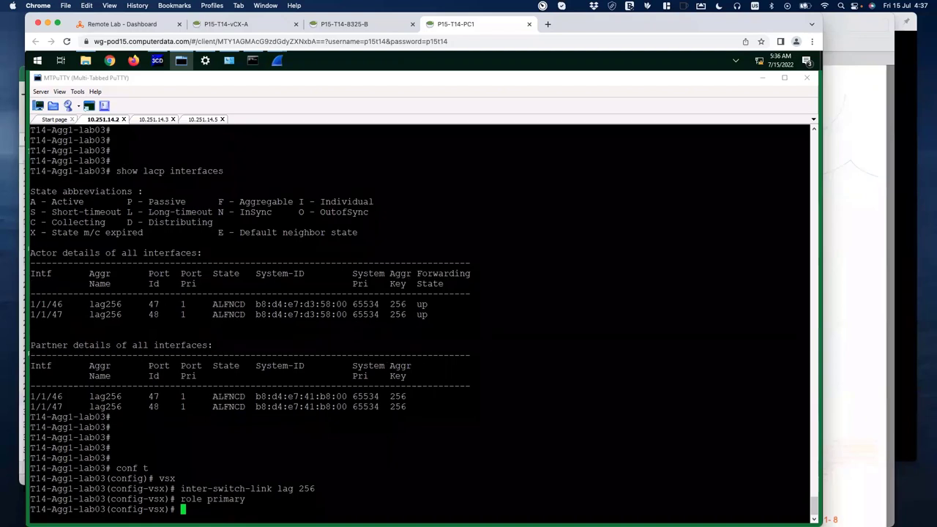
- On Agg2 (10.251.14.3), set VSX inter-switch-link lag 256 with role secondary
click(175, 121)
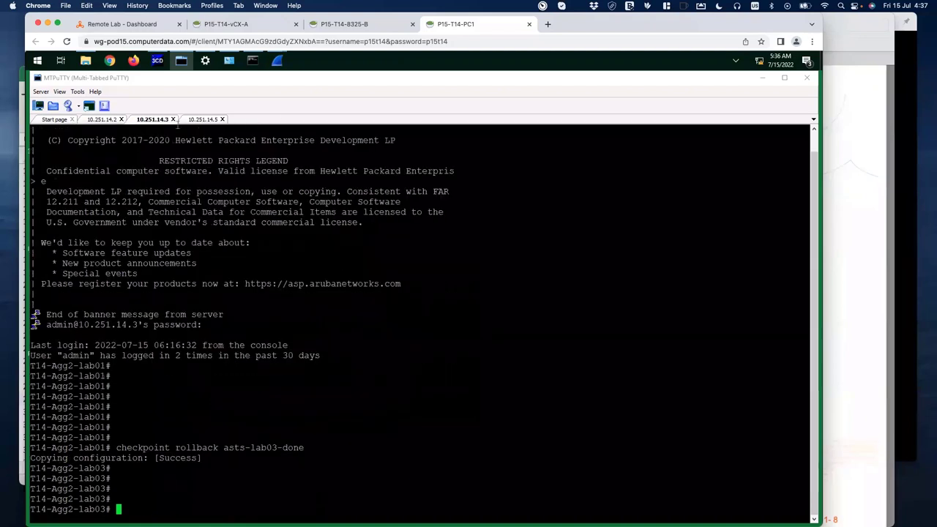
text(cofn t)
key(Return)
text(conf t)
key(Return)
text(vsx)
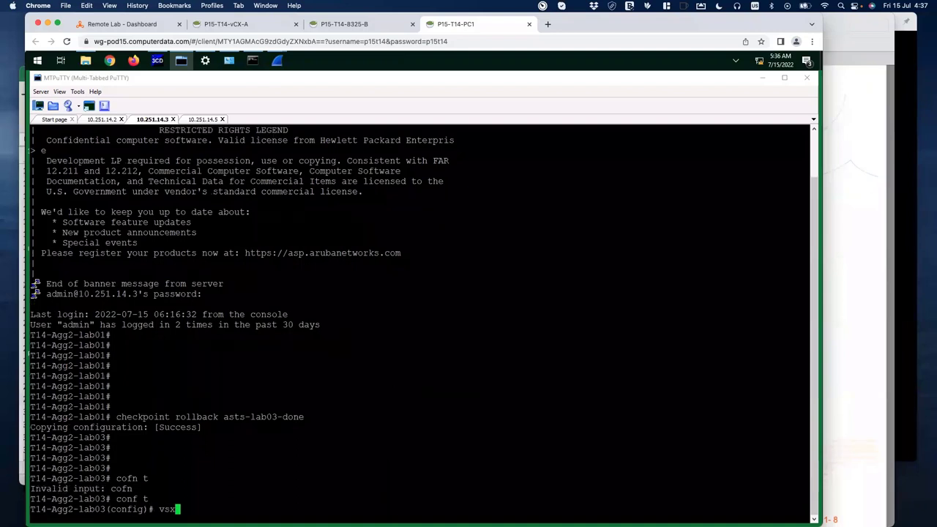
key(Return)
text(inter-switch-link )
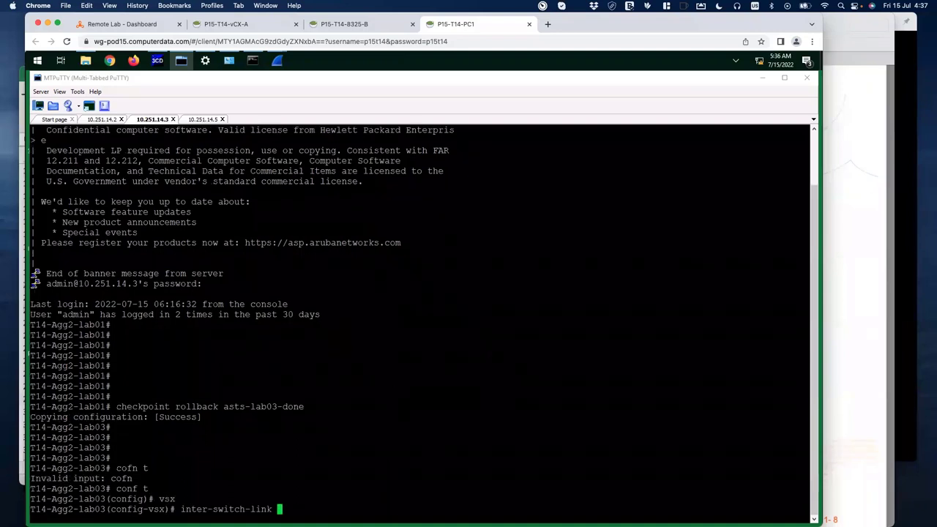
text(lag 256)
key(Return)
text(role secondary)
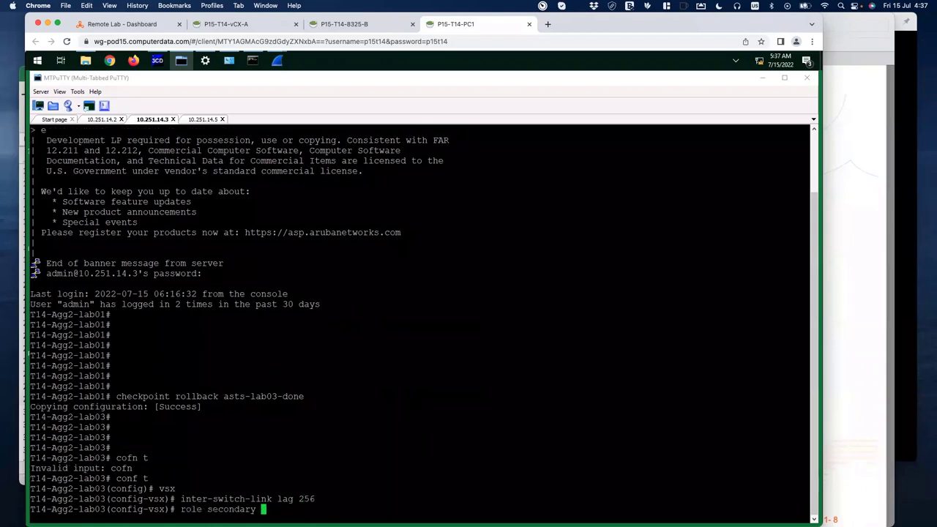
key(Return)
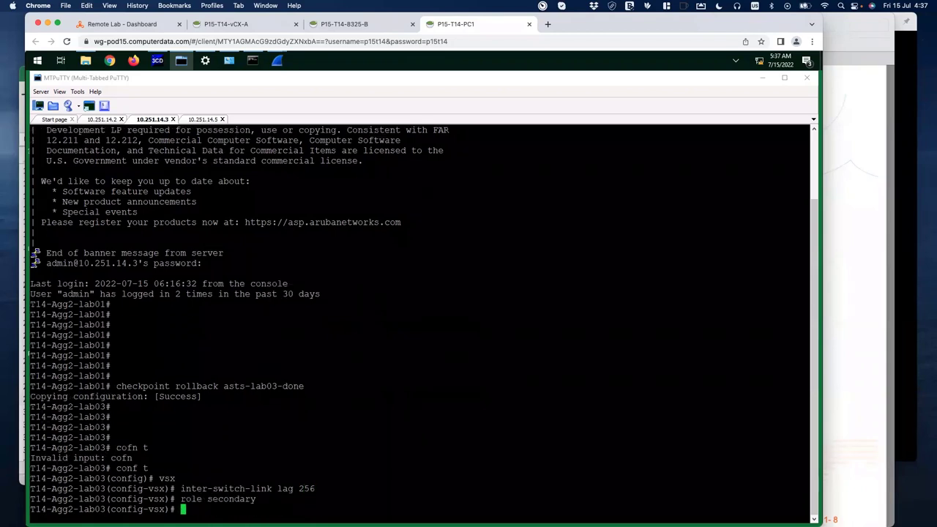
text(exit)
key(Return)
- Run show vsx brief, noting the In-Sync ISL and secondary role, then show vsx status
text(show)
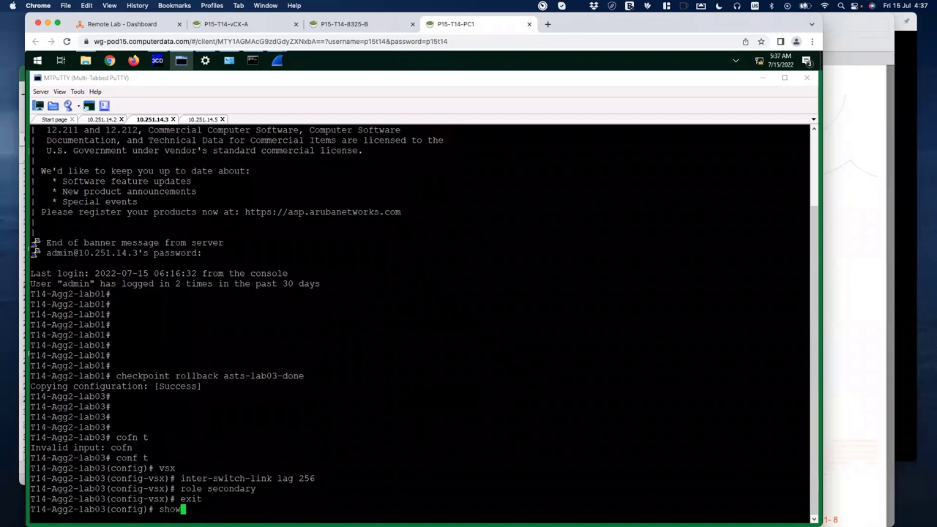
text( vsx brief)
key(Return)
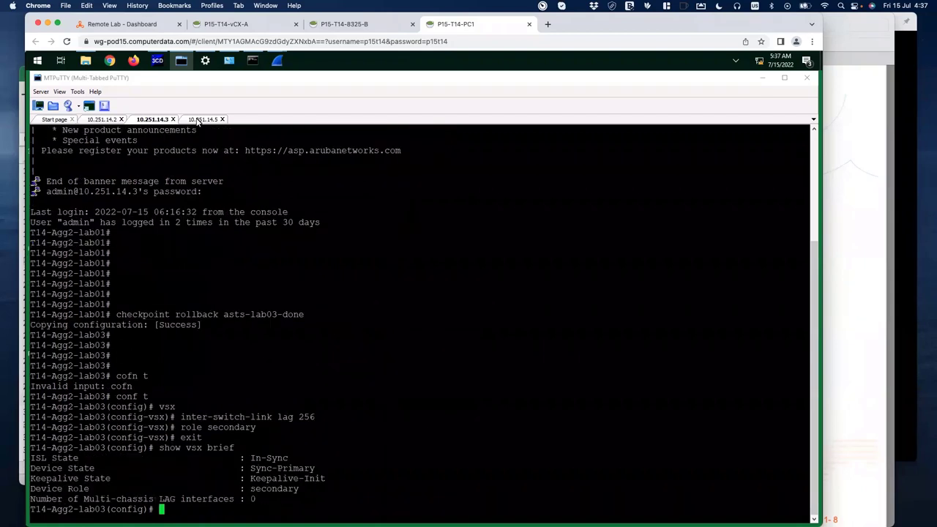
double_click(261, 457)
drag(255, 489, 313, 492)
click(401, 460)
key(Up)
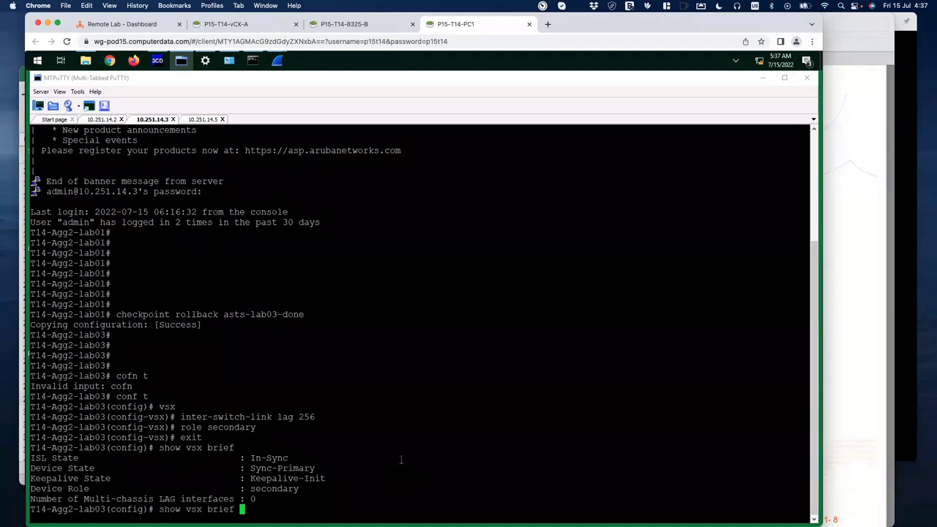
key(BackSpace)
key(BackSpace)
key(BackSpace)
key(BackSpace)
key(BackSpace)
text(stat?)
text(us)
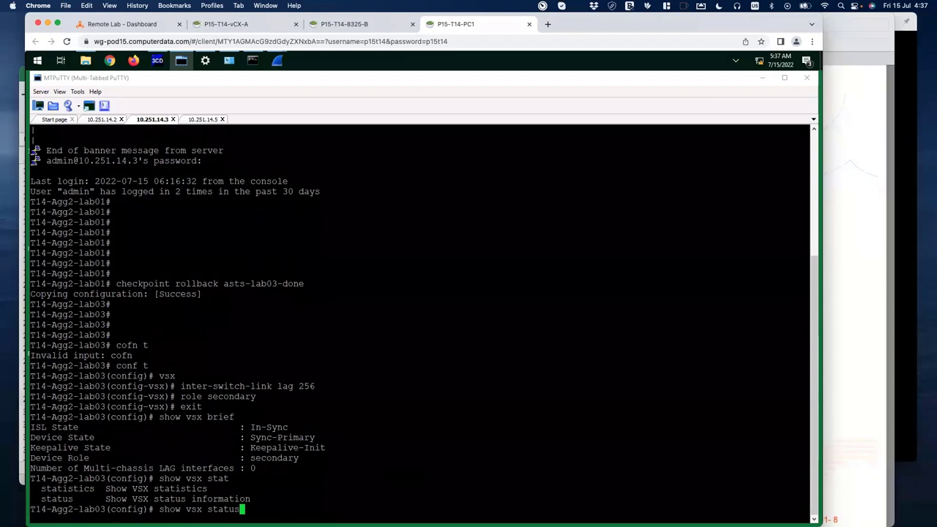
key(Return)
key(Return)
key(Return)
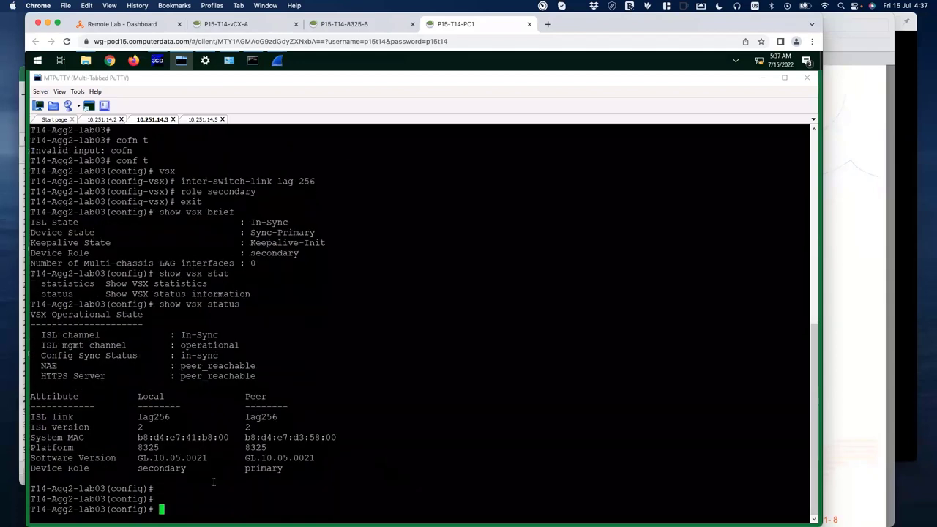
- Highlight VSX status rows: lag256 ISLs, system MACs, 8325 platform, secondary/primary roles, GL.10.05.0021 versions
double_click(167, 416)
double_click(261, 417)
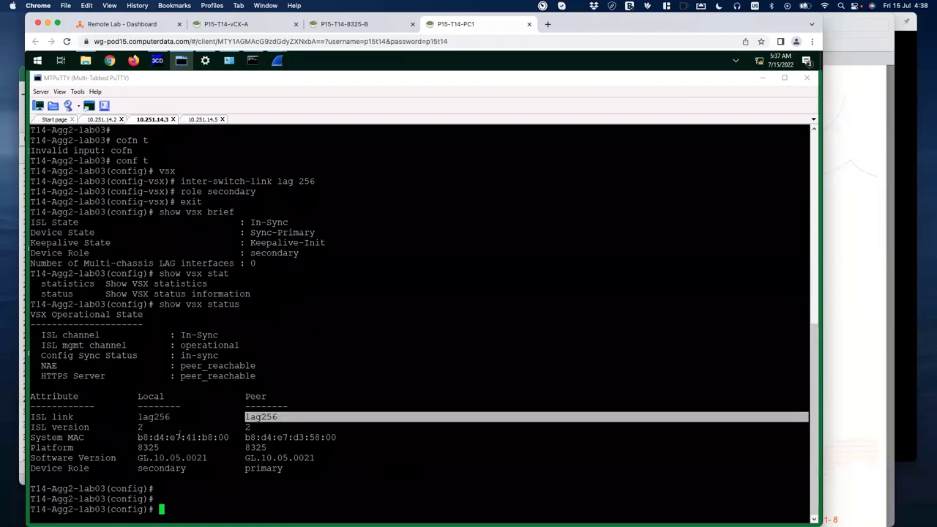
drag(135, 437, 333, 437)
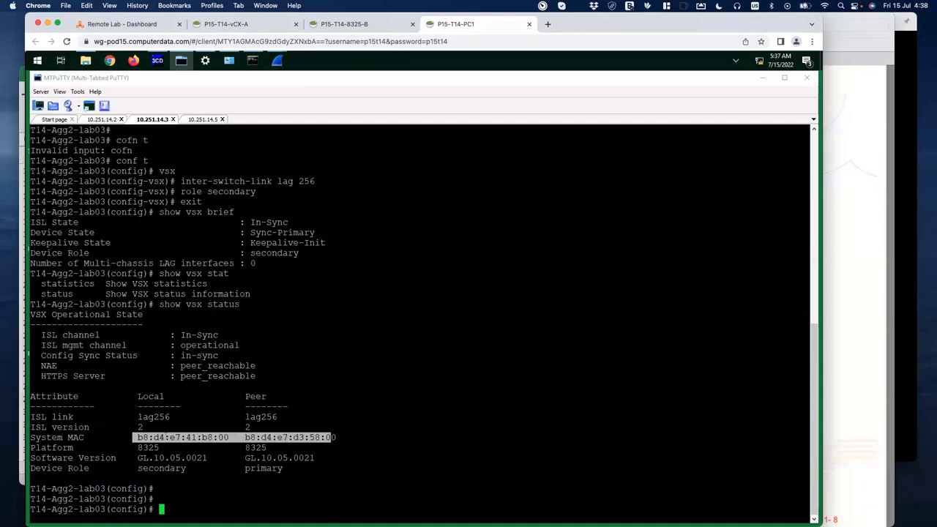
drag(135, 448, 808, 448)
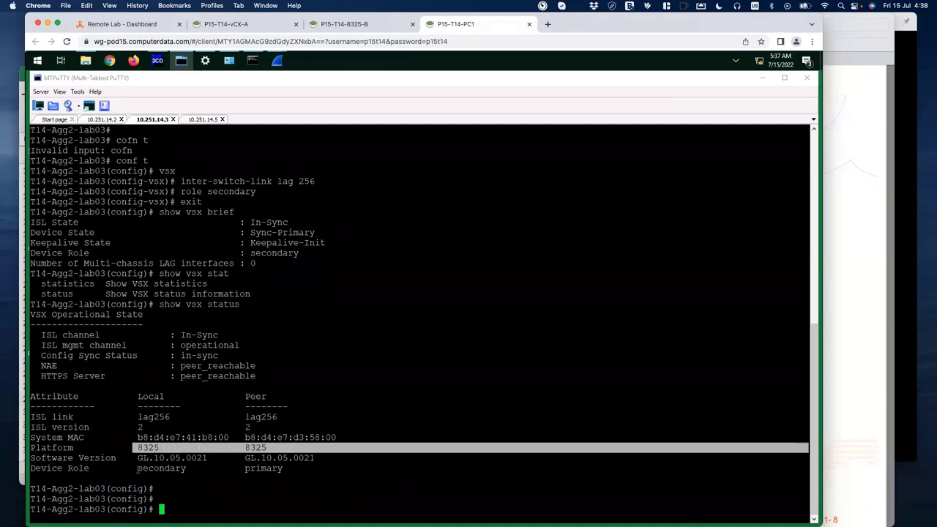
drag(135, 468, 282, 469)
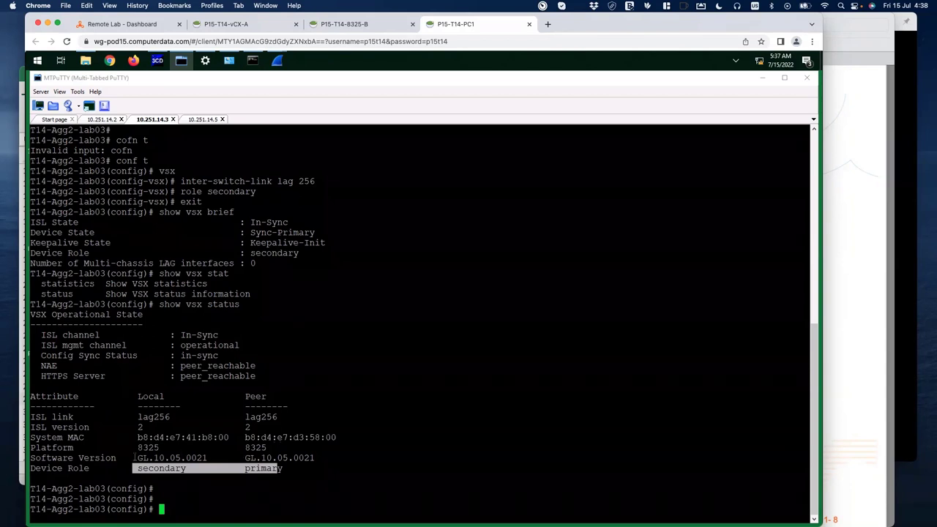
drag(135, 458, 315, 457)
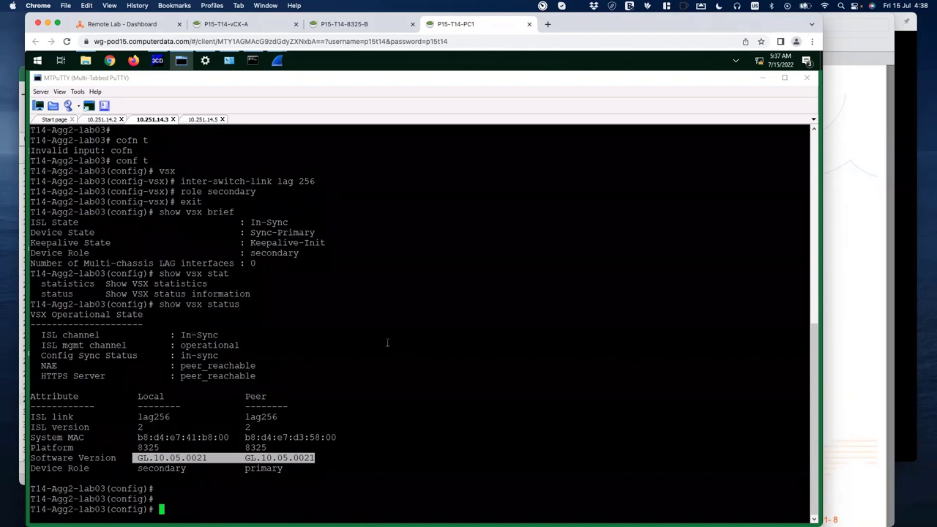
click(156, 428)
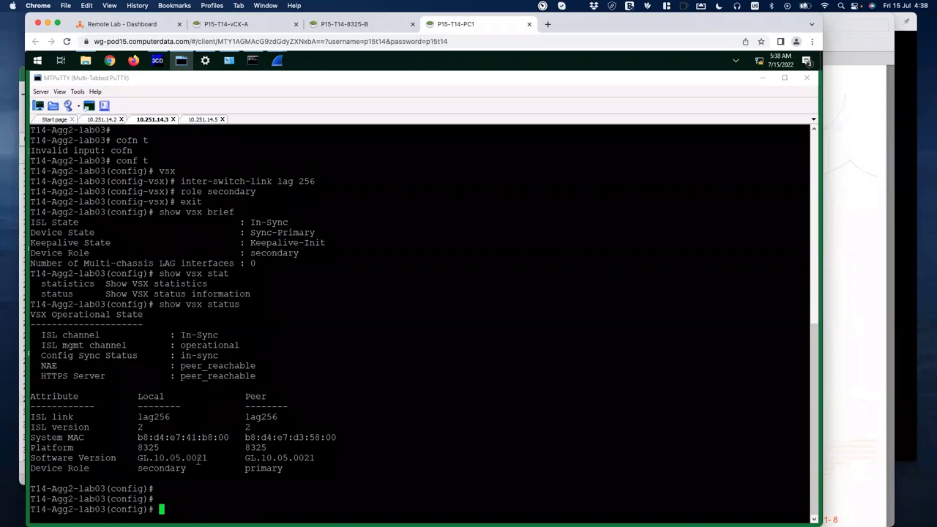
click(864, 250)
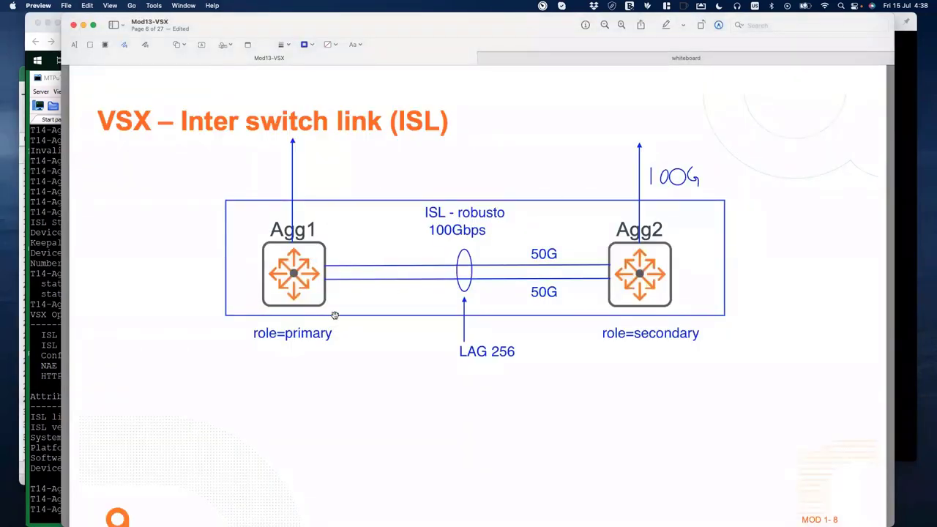
- Underline the word 'Dual' in the slide title
scroll(444, 288, down, 3)
scroll(444, 288, down, 10)
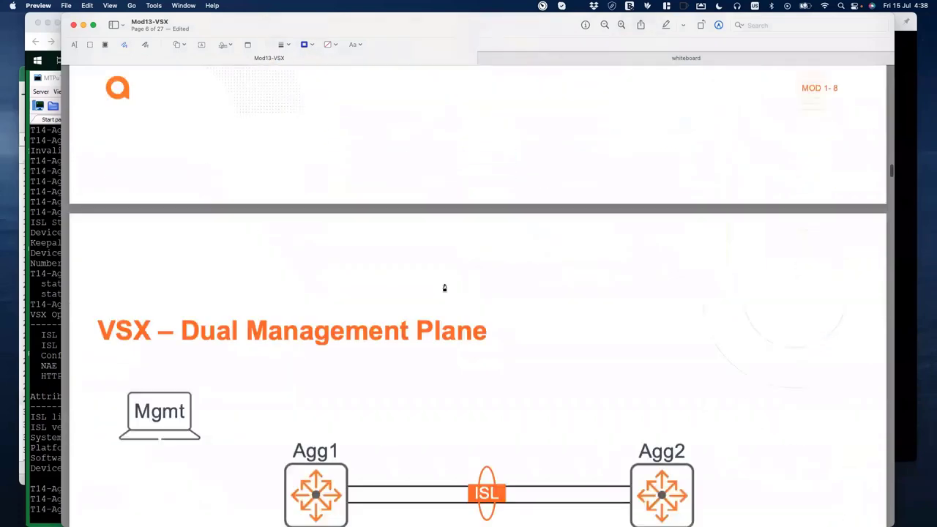
scroll(445, 288, up, 2)
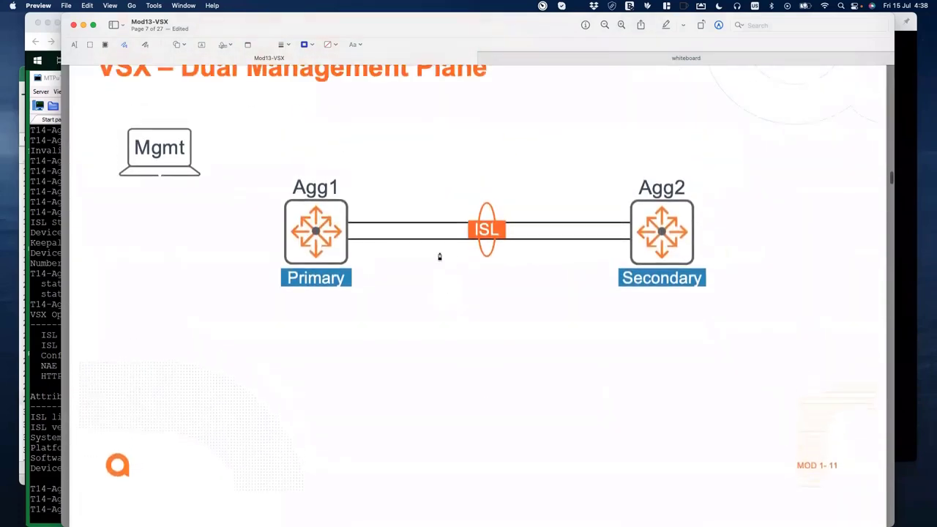
scroll(252, 179, up, 1)
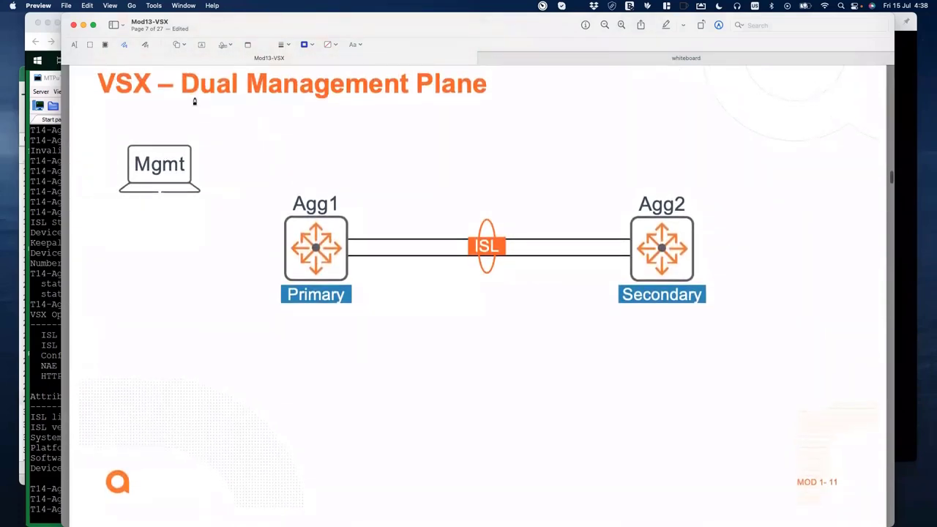
drag(172, 98, 224, 97)
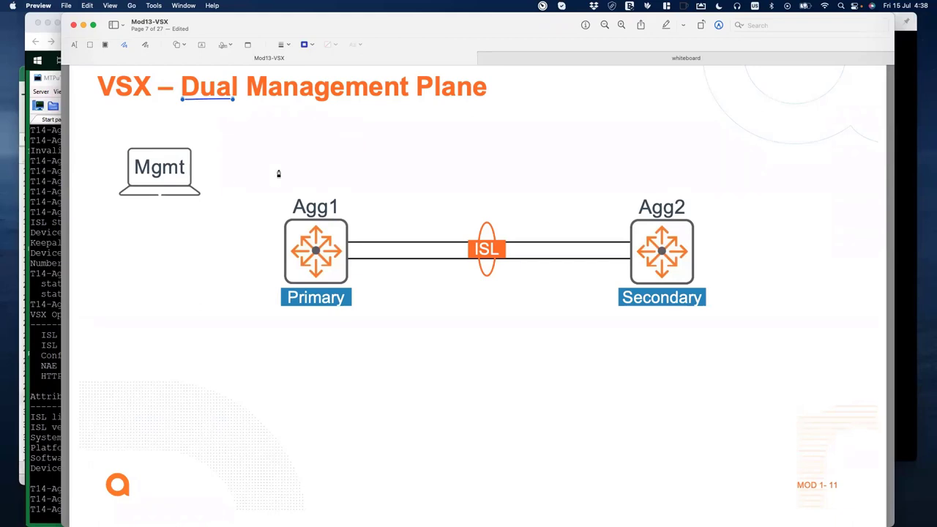
- Add green 'mgmt' labels above both Agg1 and Agg2
click(201, 44)
drag(476, 272, 308, 183)
double_click(307, 182)
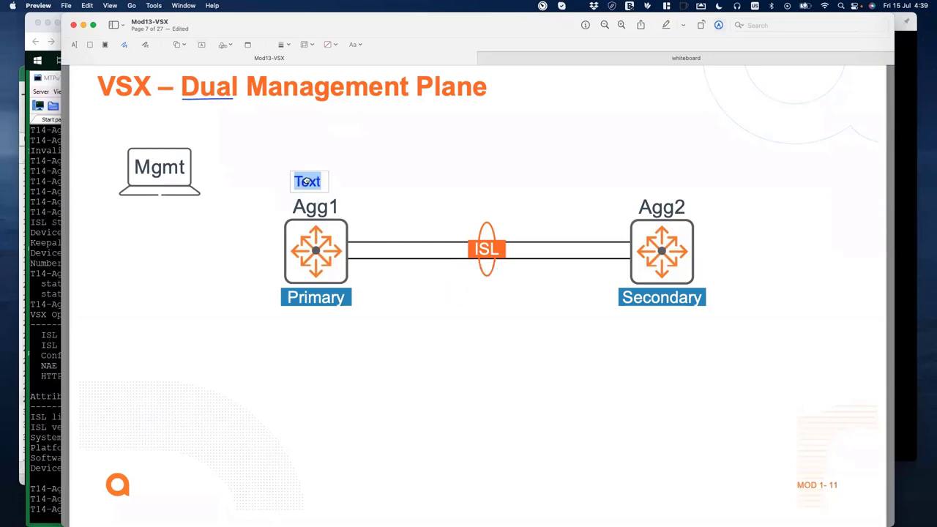
text(mtmt)
key(BackSpace)
key(BackSpace)
key(BackSpace)
text(gmt)
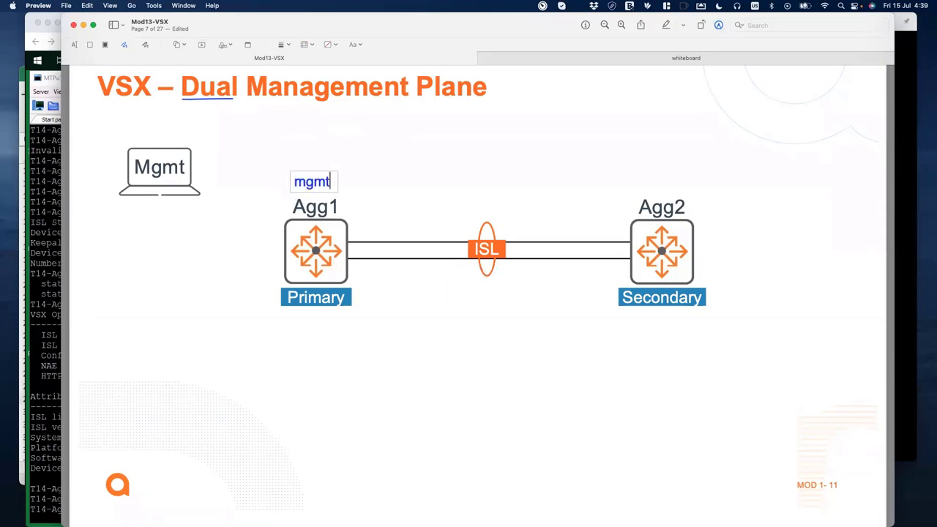
click(300, 182)
drag(331, 184, 684, 183)
shift+click(322, 182)
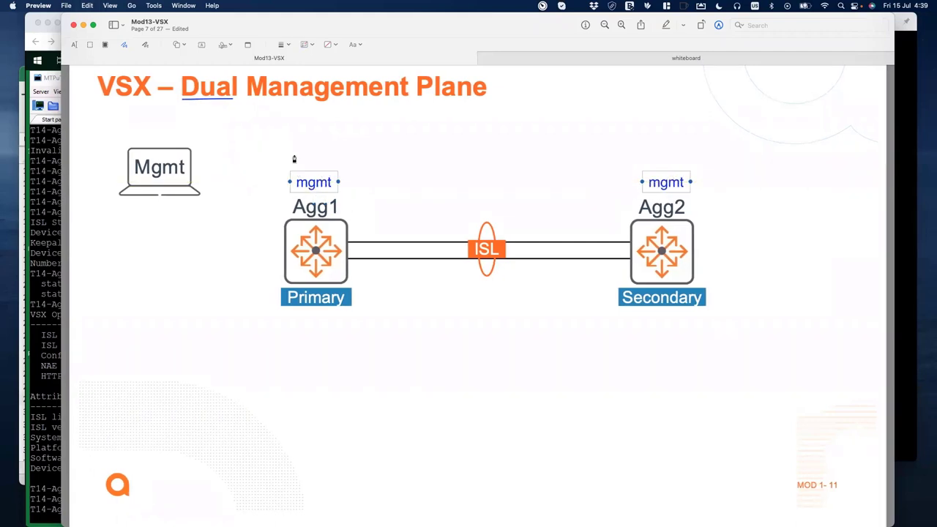
click(327, 45)
click(364, 99)
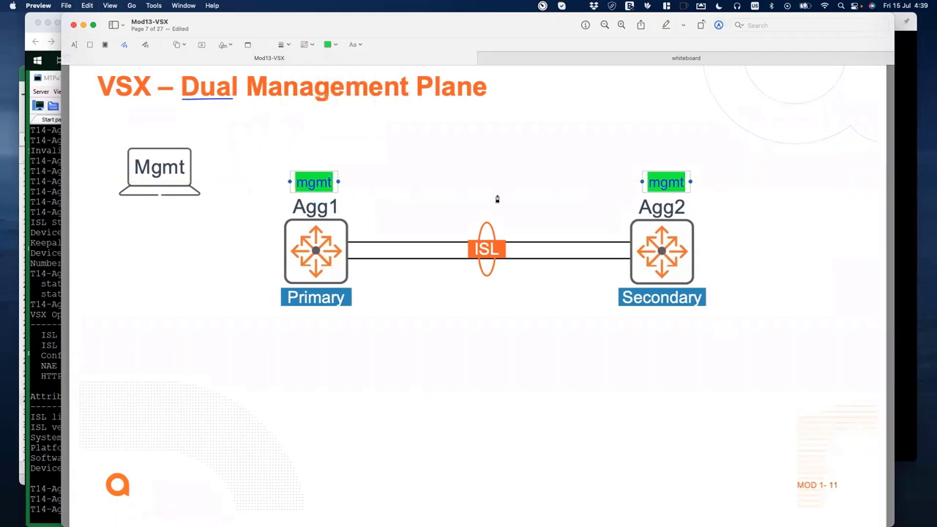
click(512, 175)
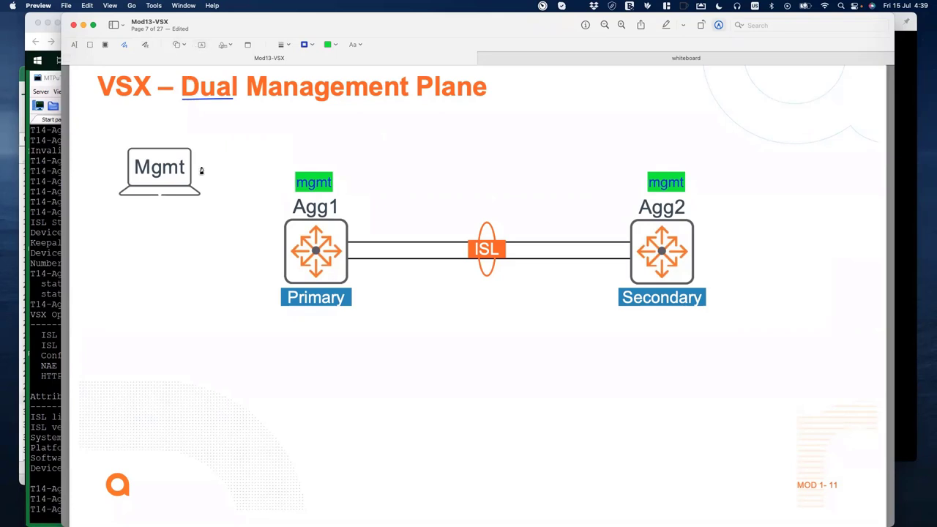
- Draw arrows from the Mgmt laptop to Agg1 and Agg2, each labelled 'ssh'
drag(197, 164, 281, 191)
mouse_move(207, 154)
mouse_down()
mouse_move(561, 173)
mouse_move(609, 197)
mouse_up()
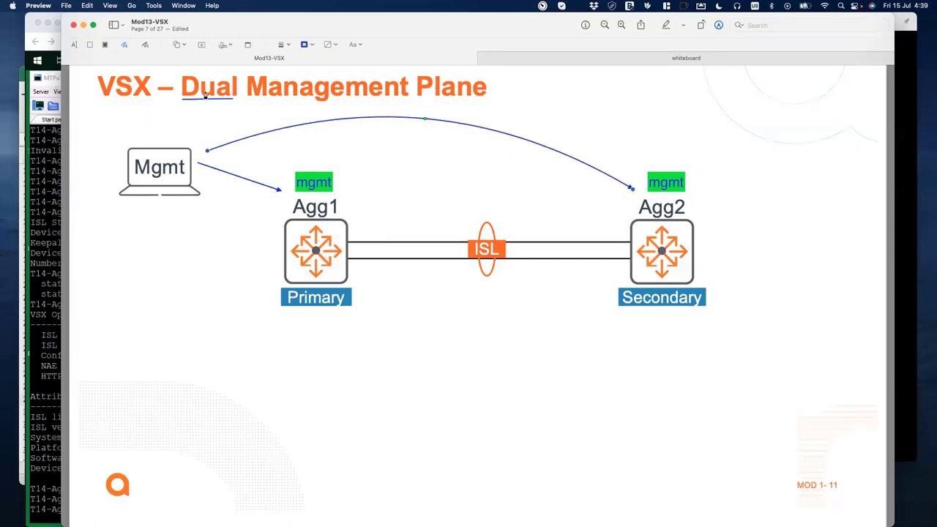
click(202, 44)
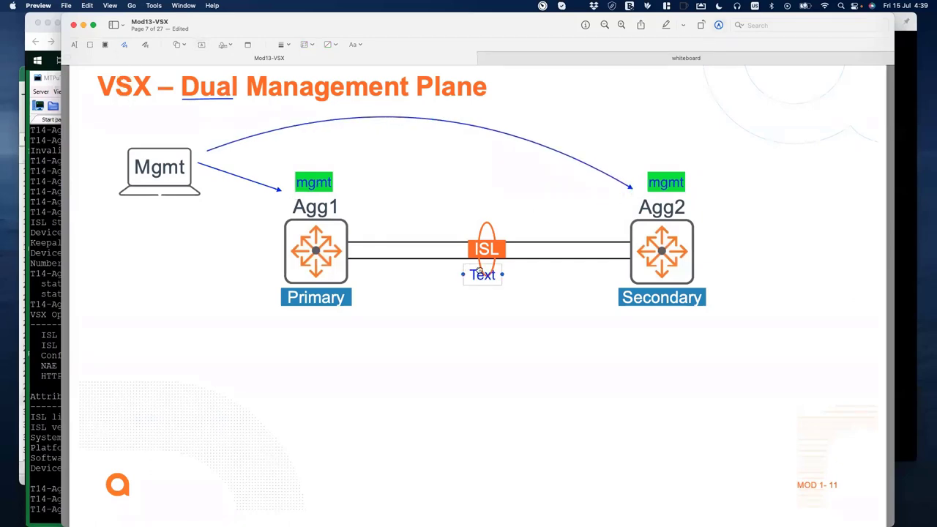
drag(480, 271, 396, 126)
double_click(396, 127)
text(ssh)
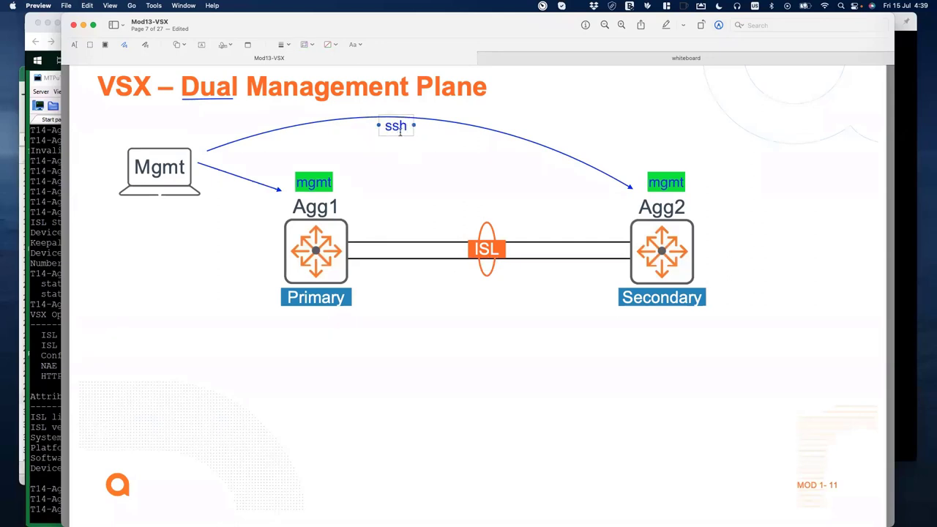
drag(400, 132, 229, 188)
click(280, 153)
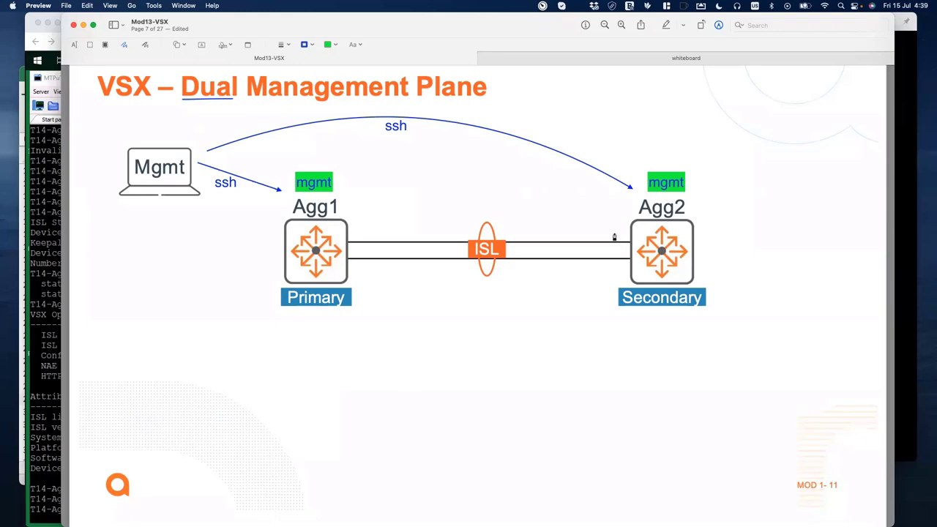
- On Agg1, exit the VSX context and run show vlan, listing VLANs 1 and 11
click(46, 189)
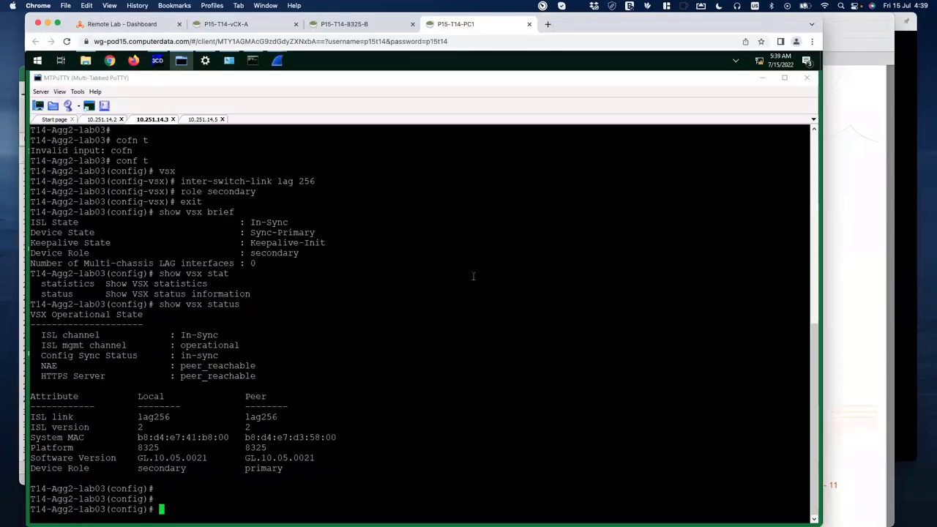
click(106, 121)
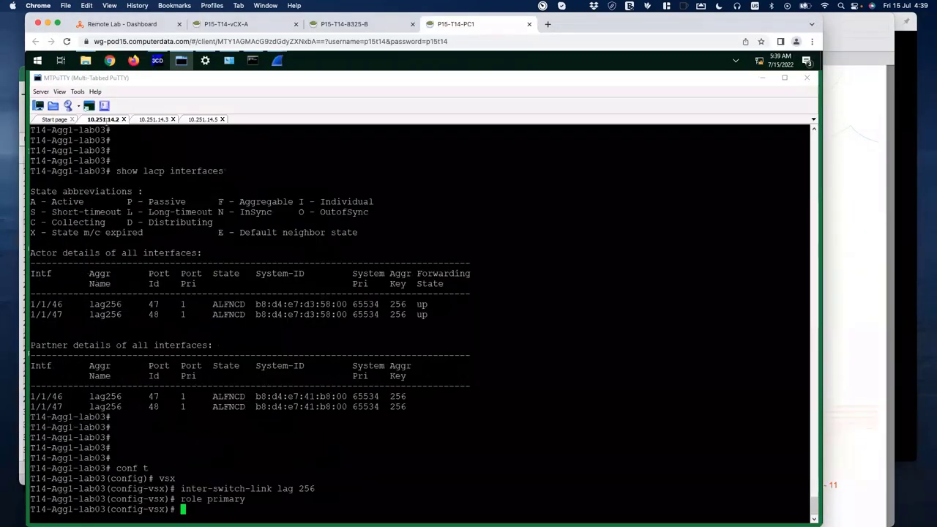
key(Return)
key(Return)
key(Return)
text(exit)
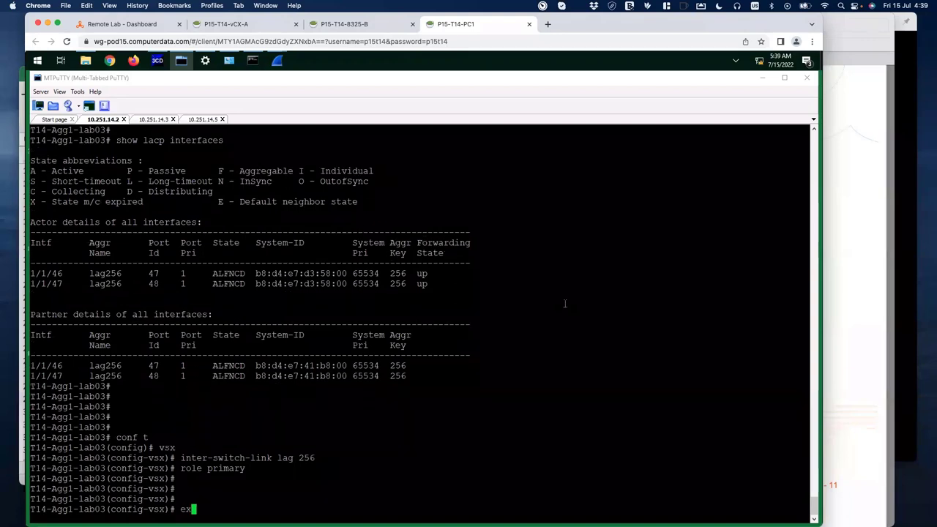
key(Return)
key(Return)
key(Return)
key(Return)
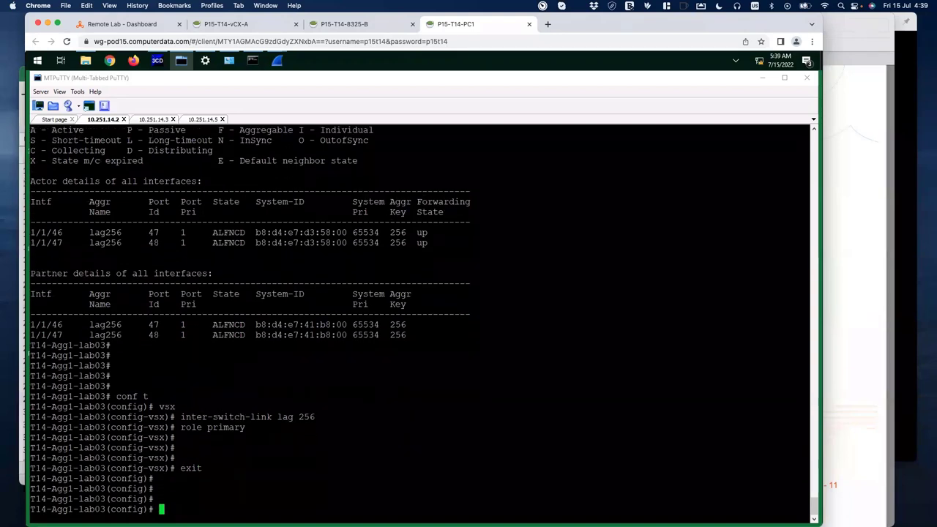
text(show vlan)
key(Return)
key(Return)
key(Return)
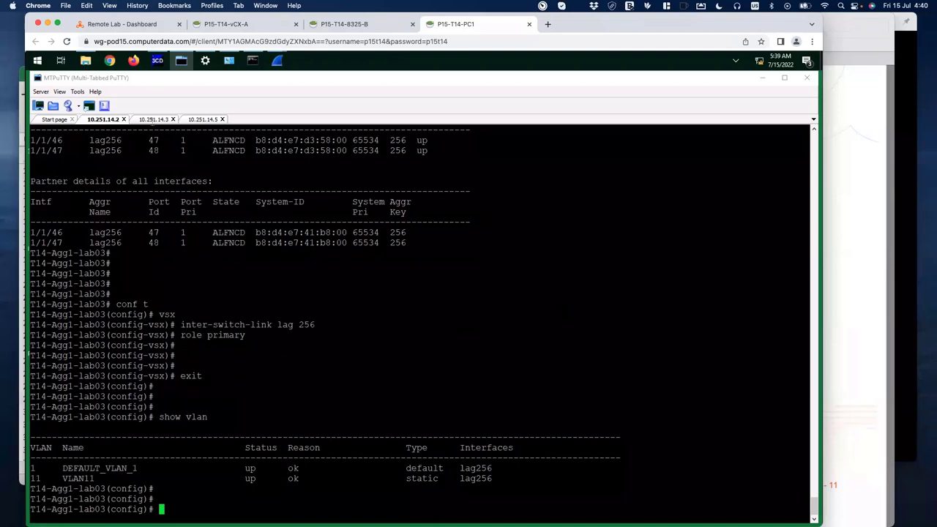
- Run sh vlan on Agg2, which also lists only VLANs 1 and 11
click(153, 119)
text(sh vlan)
key(Return)
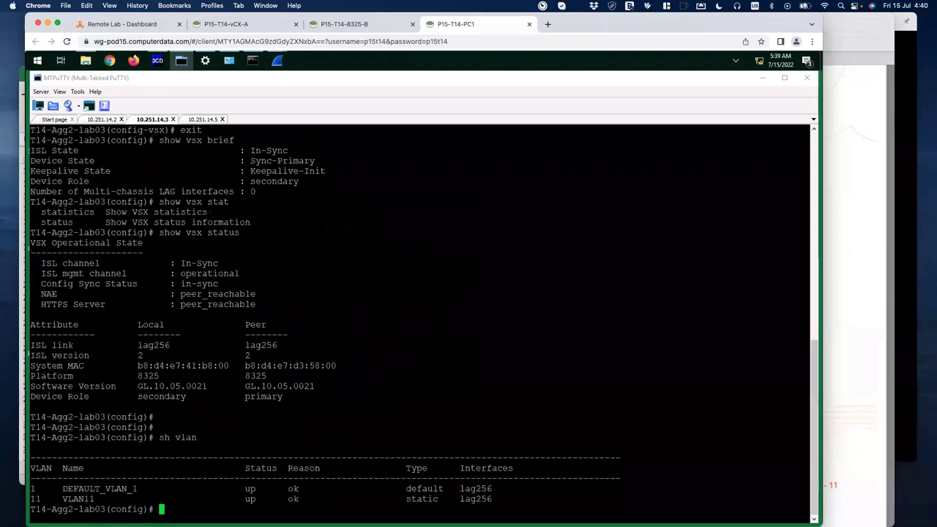
click(103, 120)
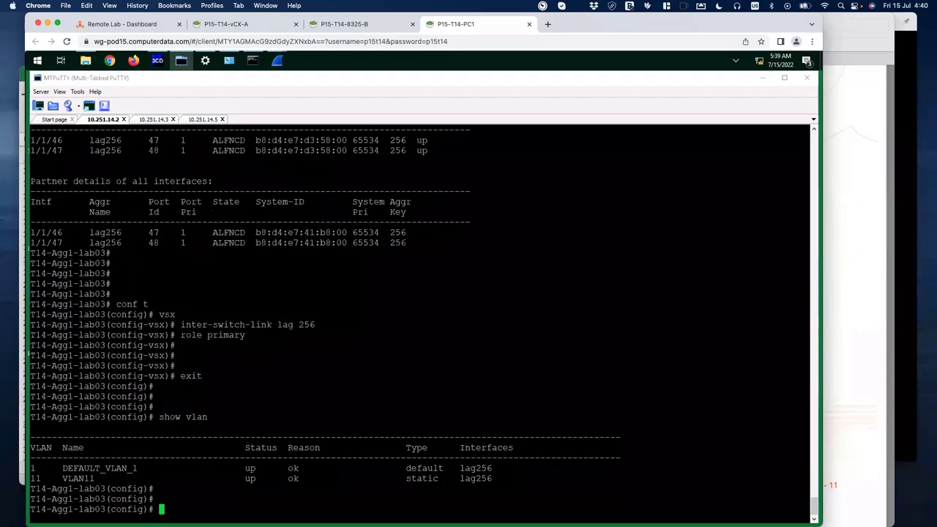
- Create VLAN 12 on Agg1 and confirm it appears in show vlan
text(vlan 12)
key(Return)
text(exit)
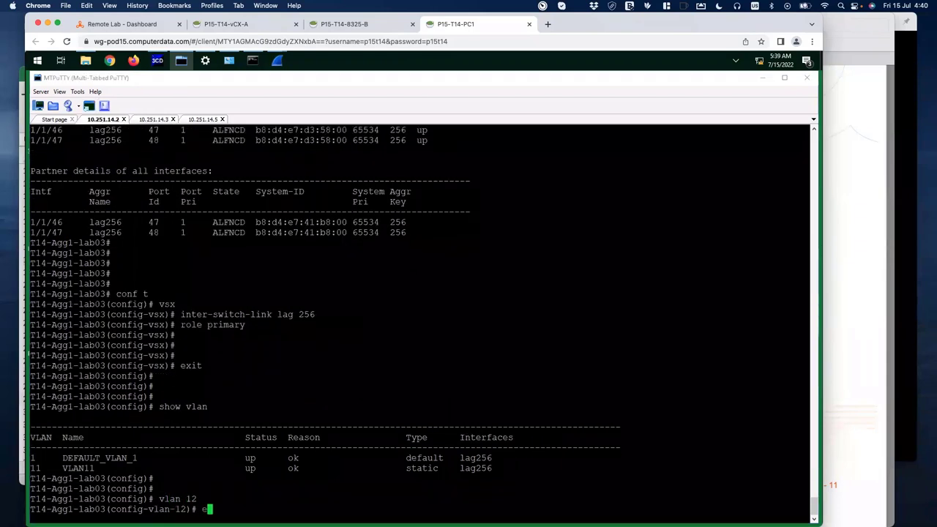
key(Return)
text(show vlan)
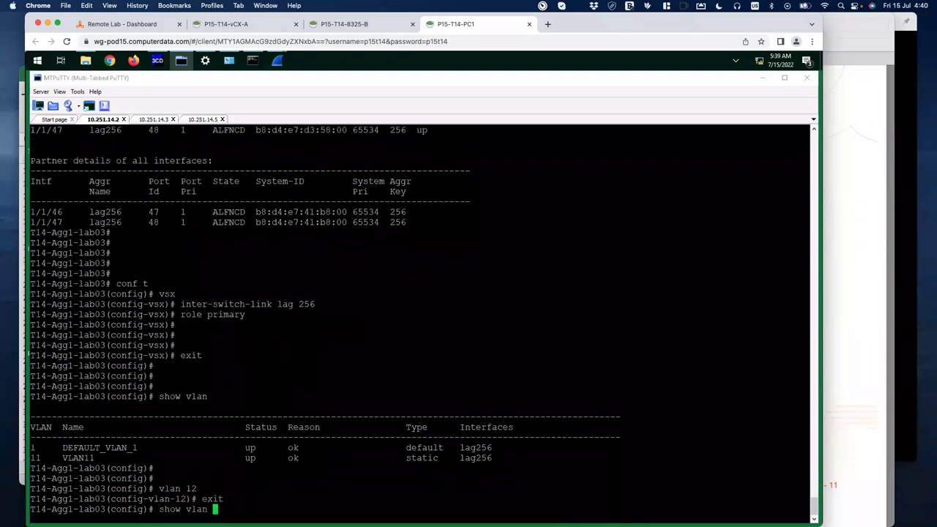
key(Return)
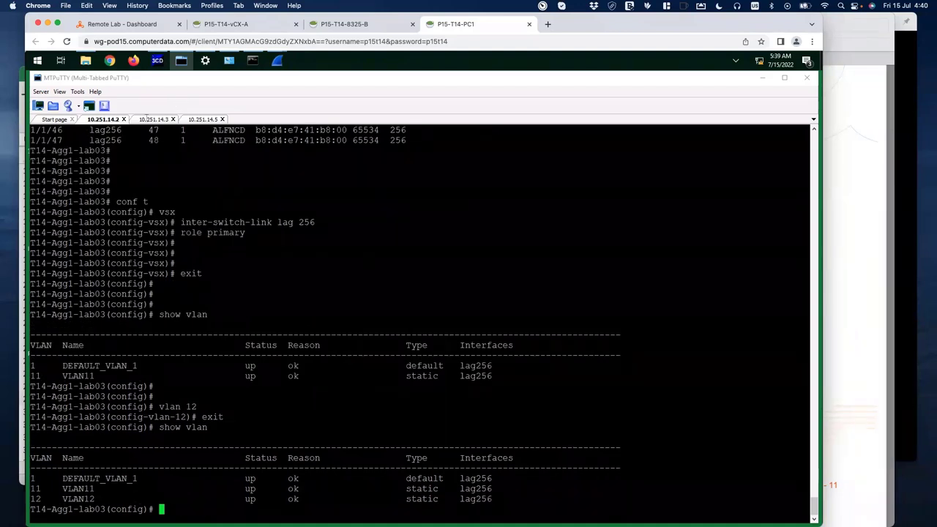
- Rerun the VLAN listing on Agg2, which still lacks VLAN 12
click(146, 119)
key(Up)
key(Return)
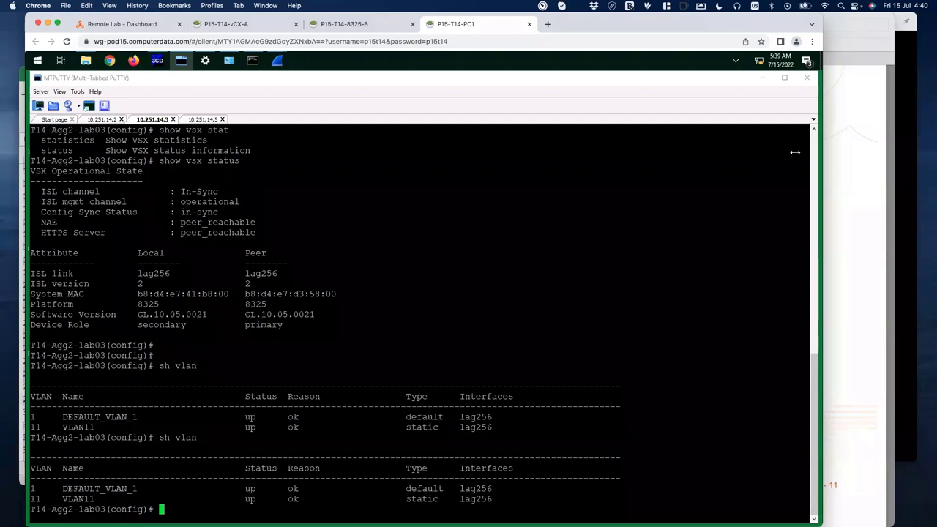
key(super+Tab)
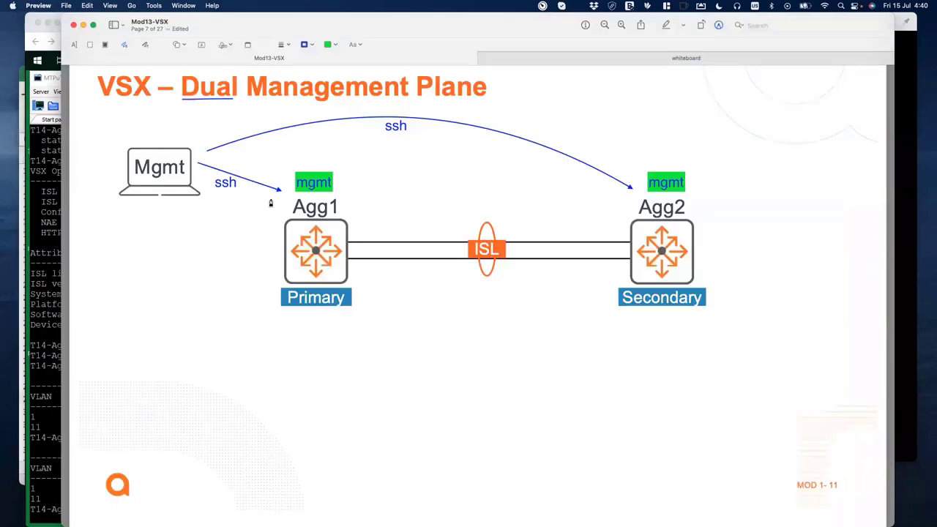
- Circle the Mgmt laptop with an unfilled ellipse
drag(156, 130, 151, 209)
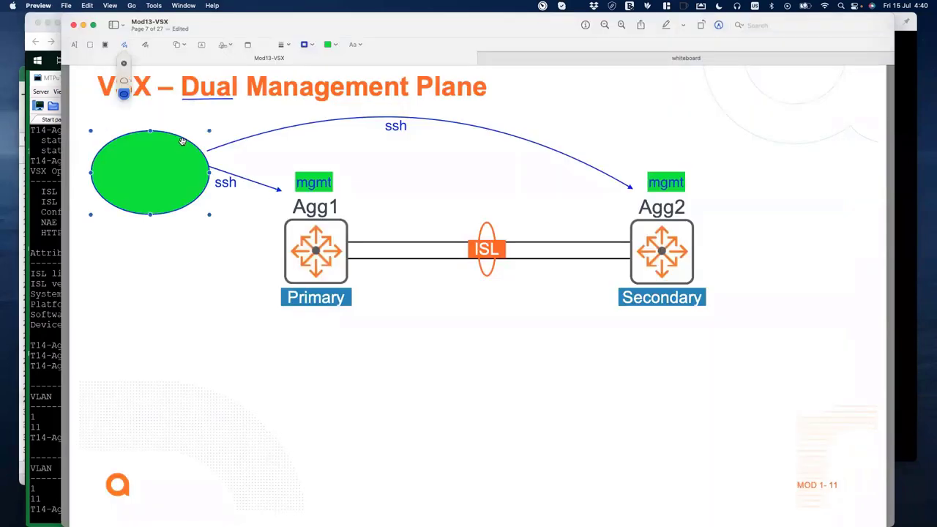
click(333, 46)
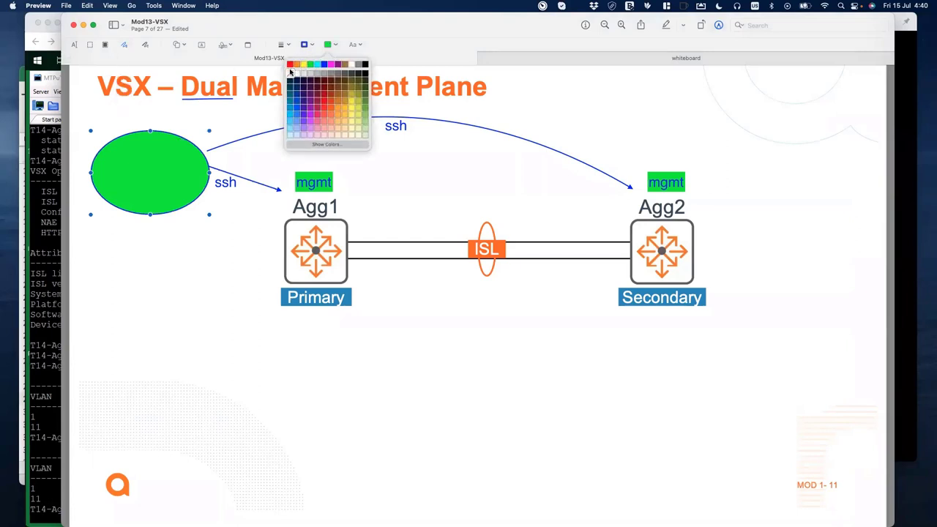
click(291, 73)
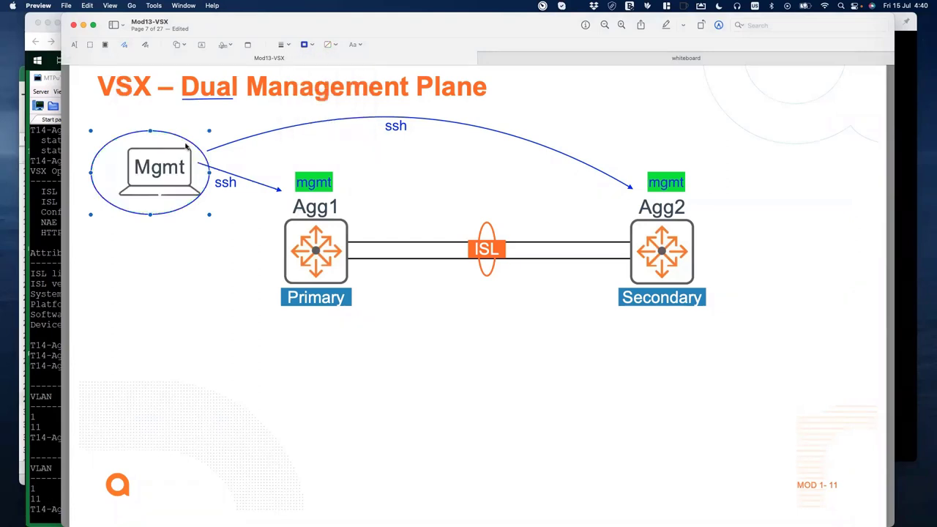
drag(184, 139, 217, 167)
click(199, 163)
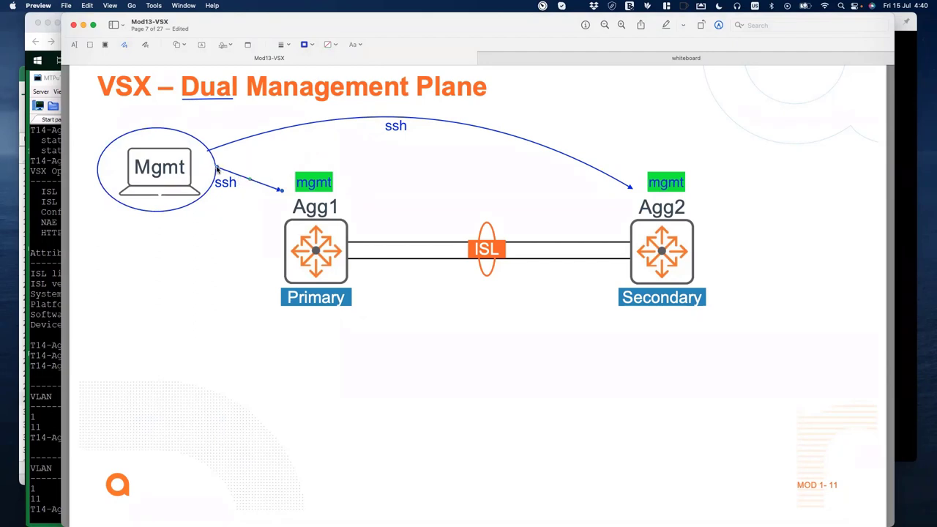
click(403, 322)
- Draw a large green arrow below the switches from Agg1 toward Agg2
mouse_move(351, 347)
mouse_down()
mouse_move(429, 349)
mouse_move(596, 330)
mouse_move(615, 397)
mouse_move(576, 378)
mouse_move(349, 345)
mouse_up()
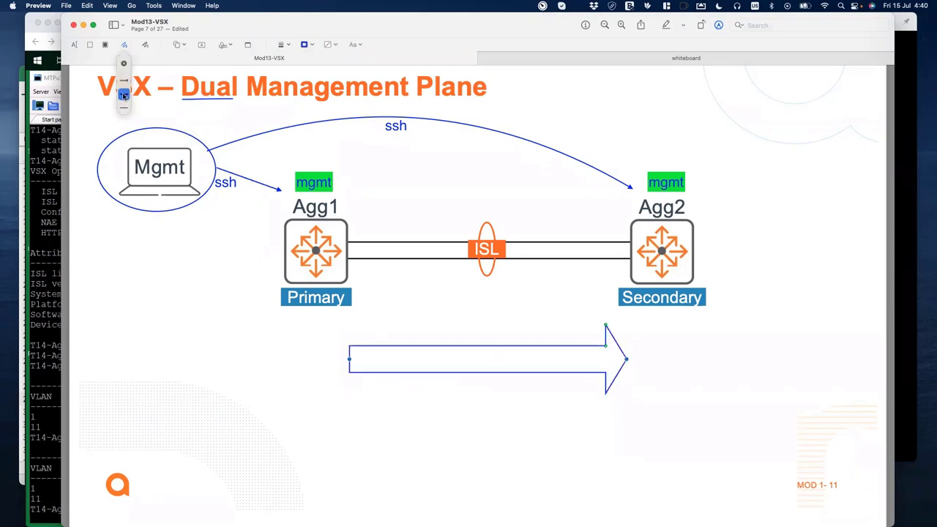
click(329, 44)
click(307, 71)
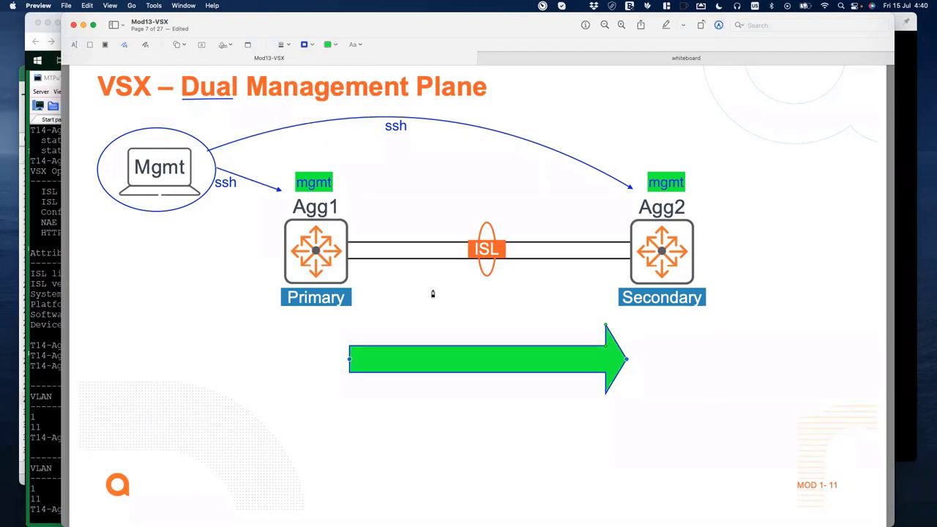
drag(456, 358, 456, 350)
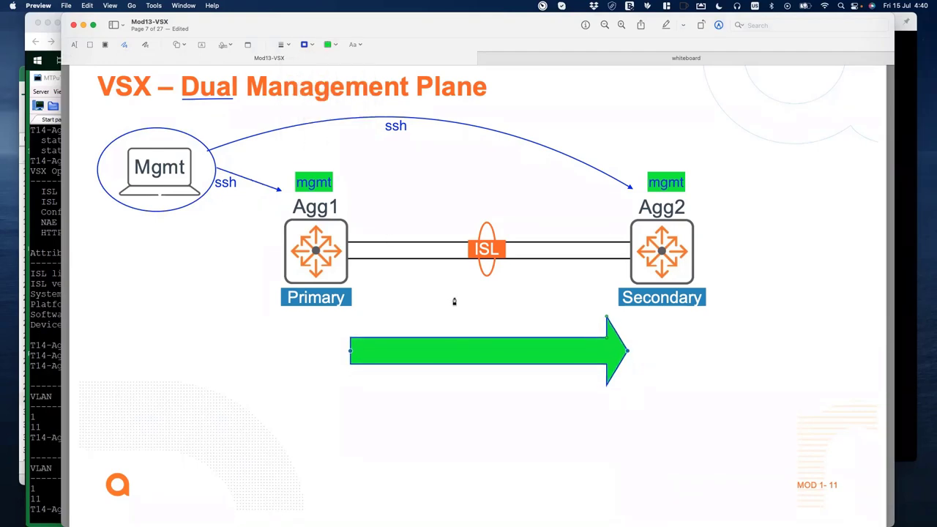
- Label the green arrow 'sync (selectiva)' and center the label on it
click(202, 45)
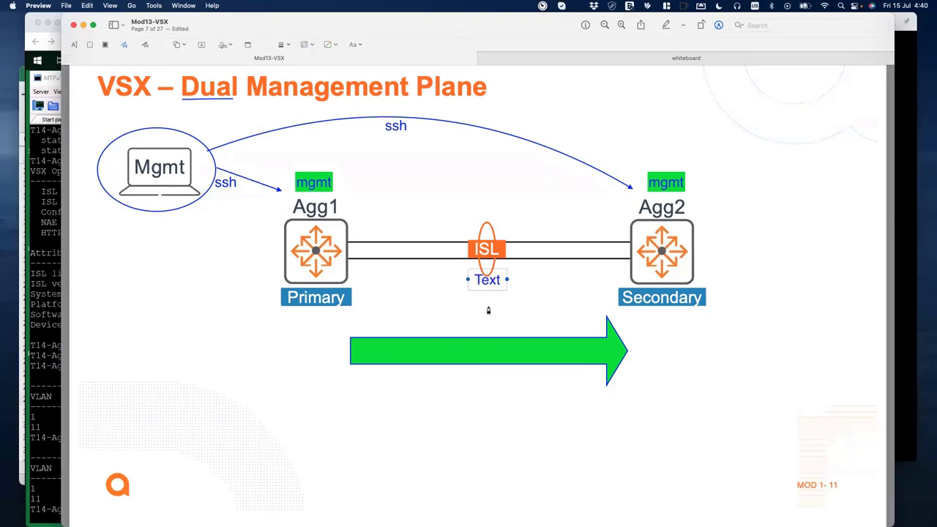
drag(487, 279, 469, 350)
double_click(470, 350)
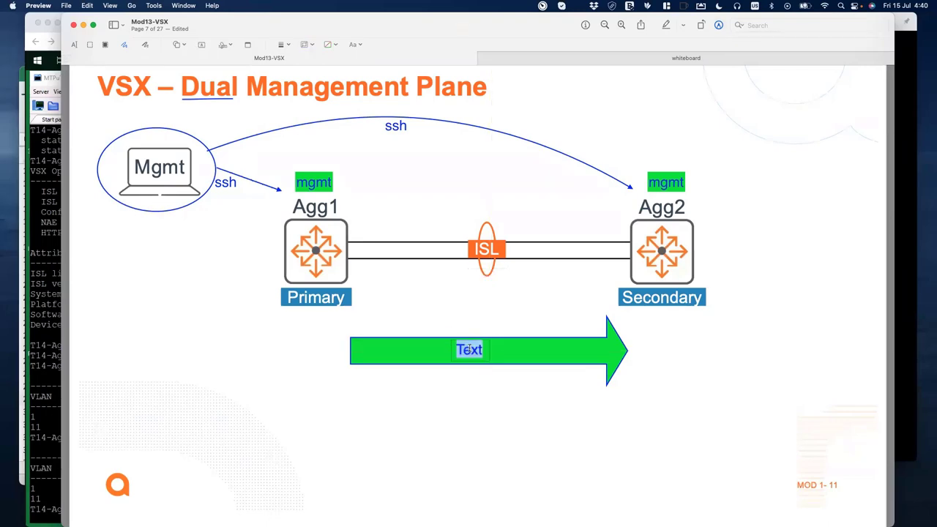
text(sync ()
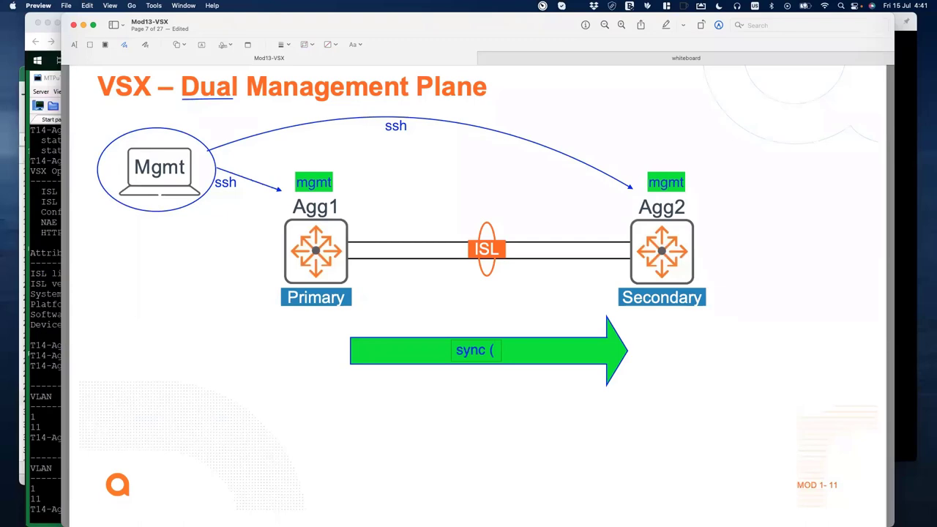
text(selectiva))
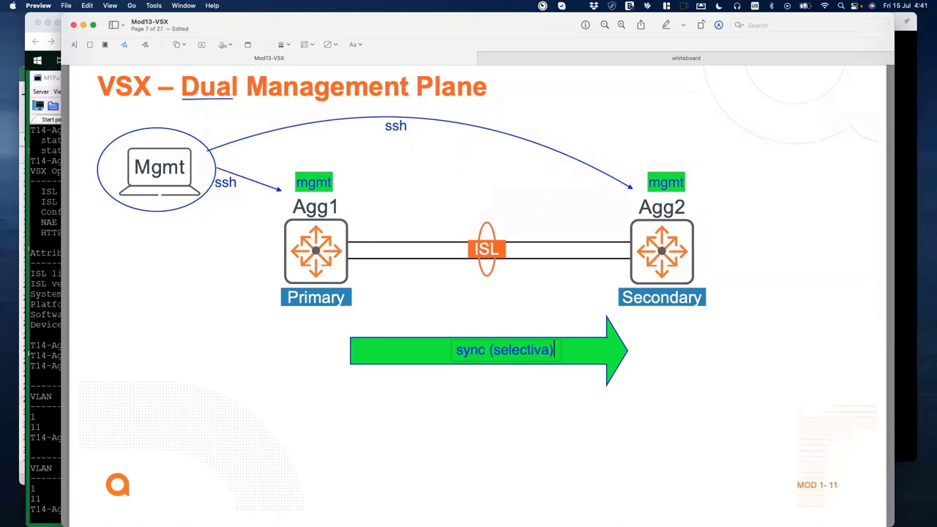
click(490, 342)
drag(489, 343, 474, 344)
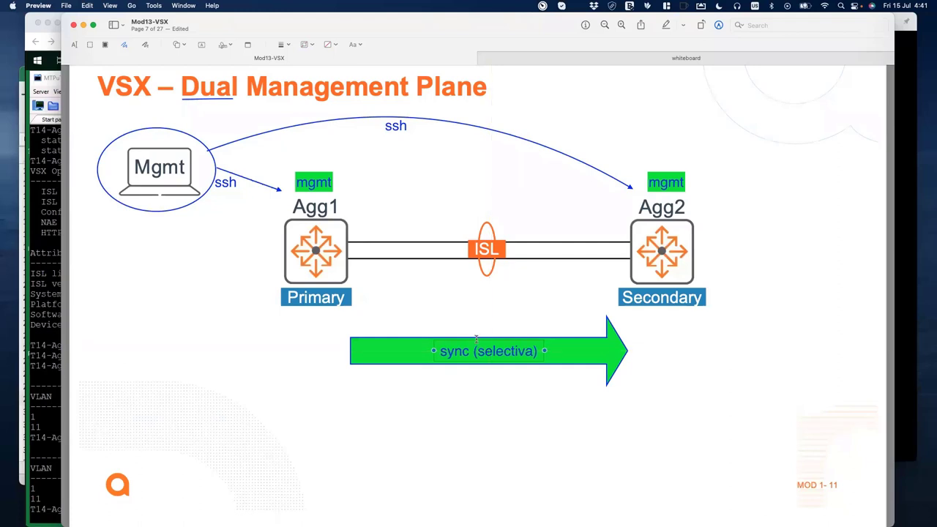
click(457, 320)
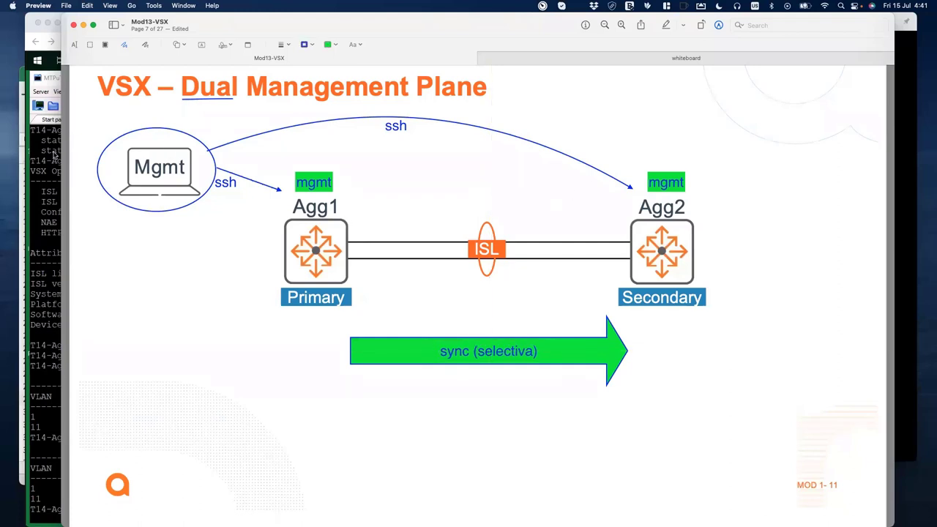
click(56, 155)
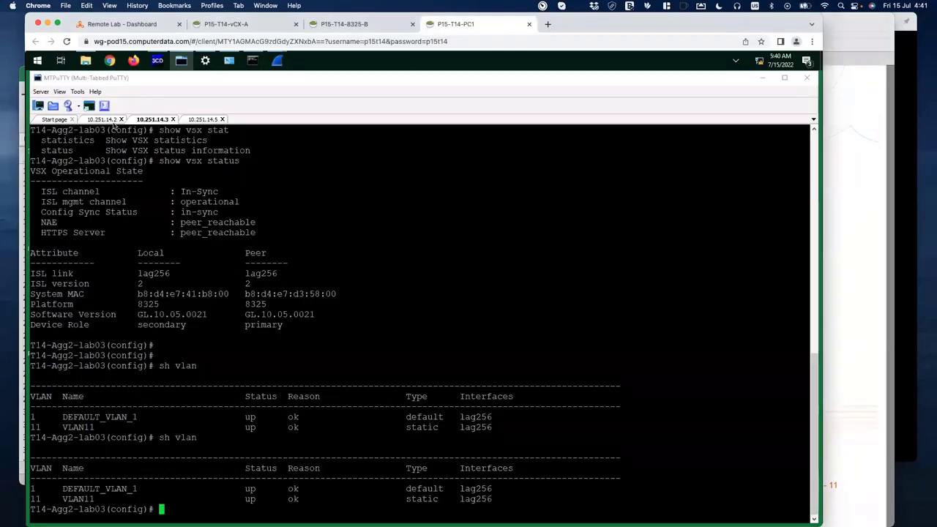
- On Agg1, configure VLAN 12 with vsx-sync enabled
click(113, 121)
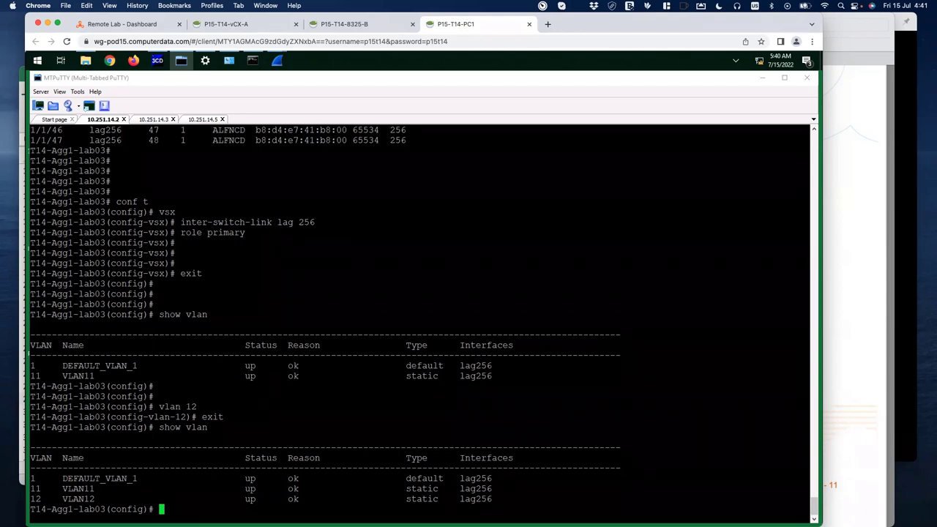
text(vlan 12)
key(Return)
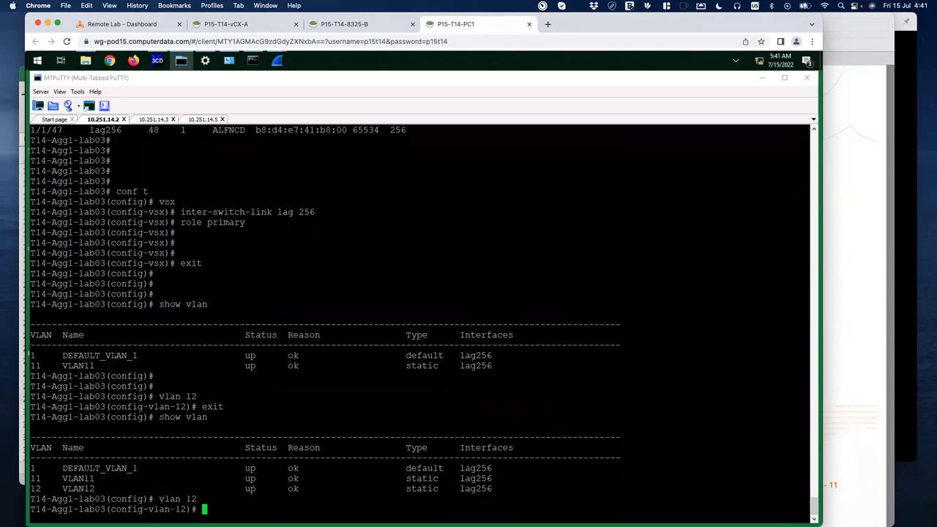
text(vsx-sync)
key(Return)
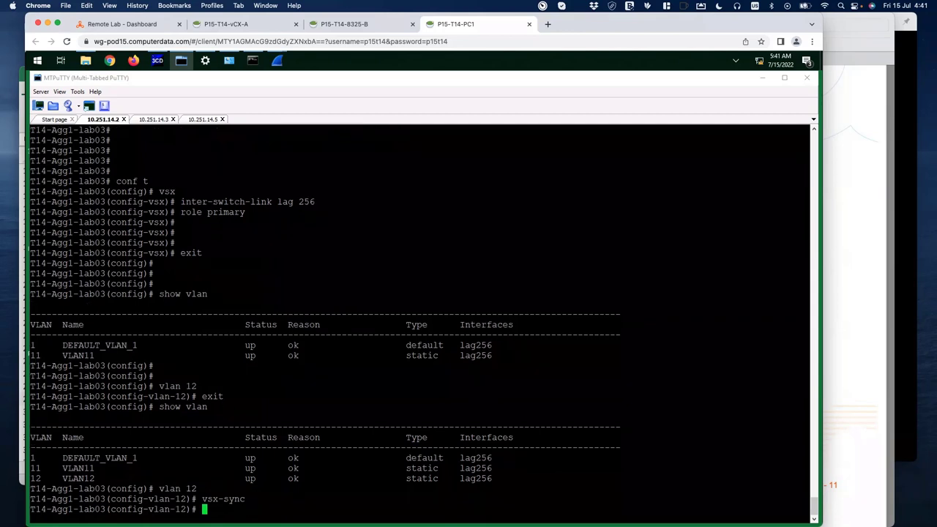
text(exit)
key(Return)
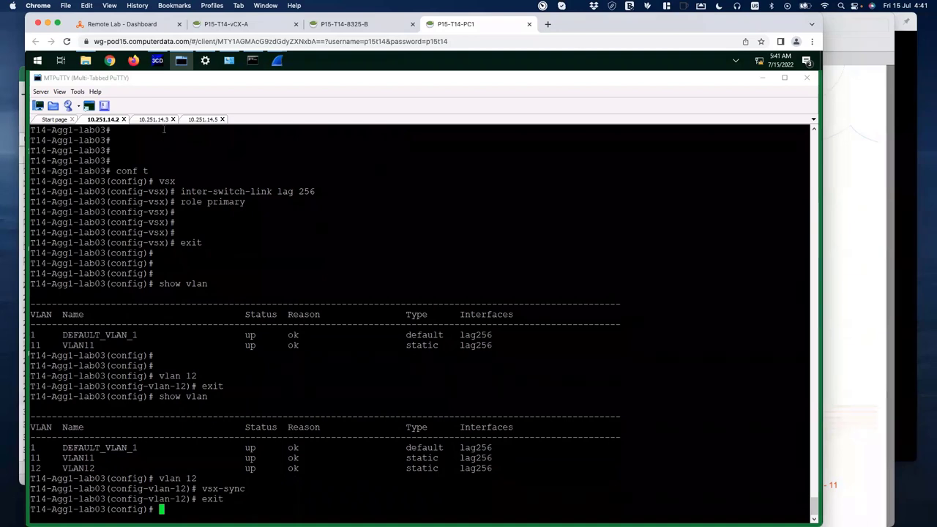
- Rerun sh vlan on Agg2 and confirm VLAN12 now appears
click(156, 119)
key(Up)
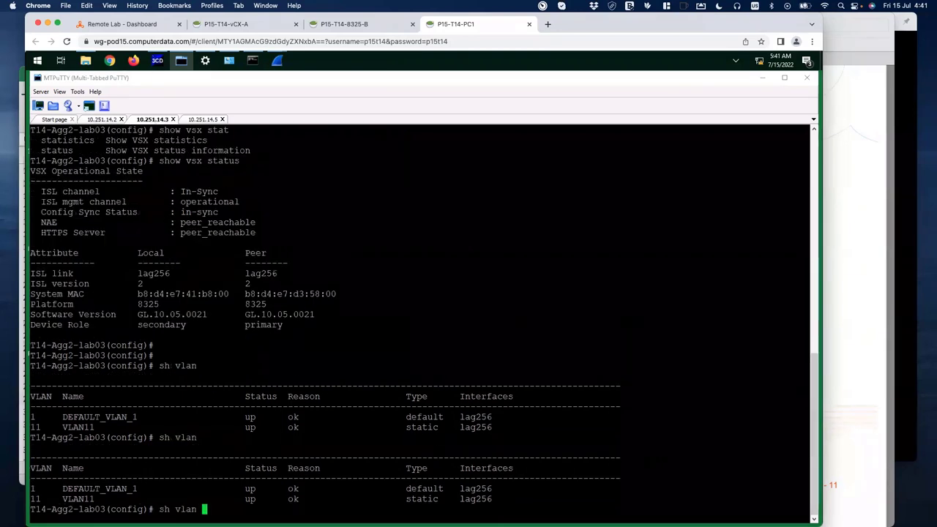
key(Return)
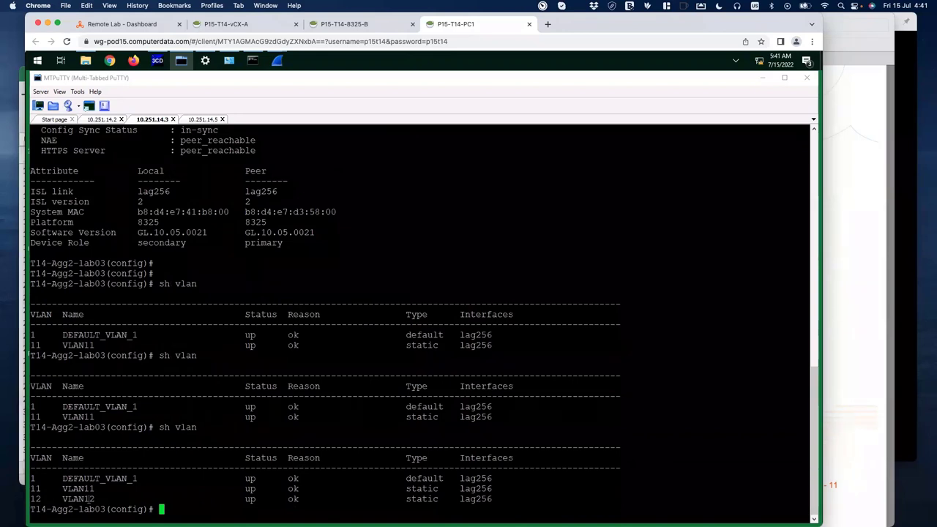
drag(30, 498, 95, 499)
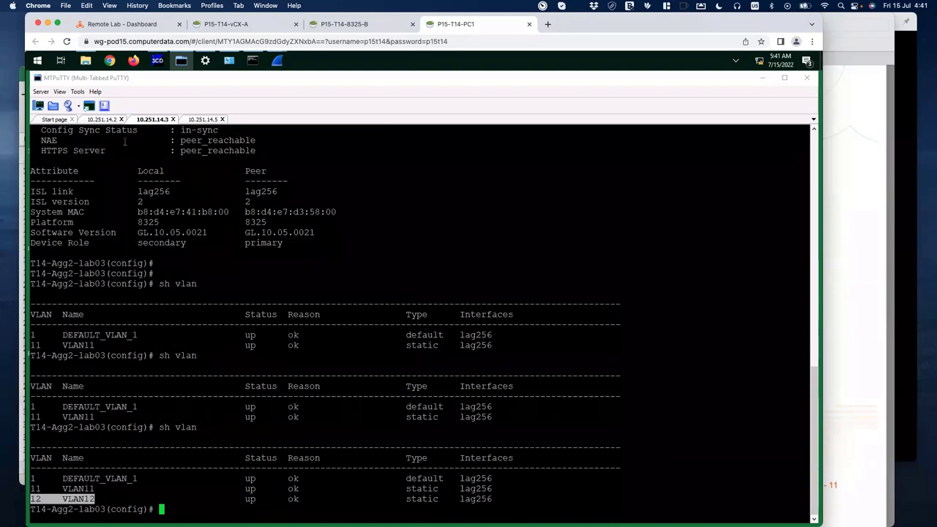
click(110, 120)
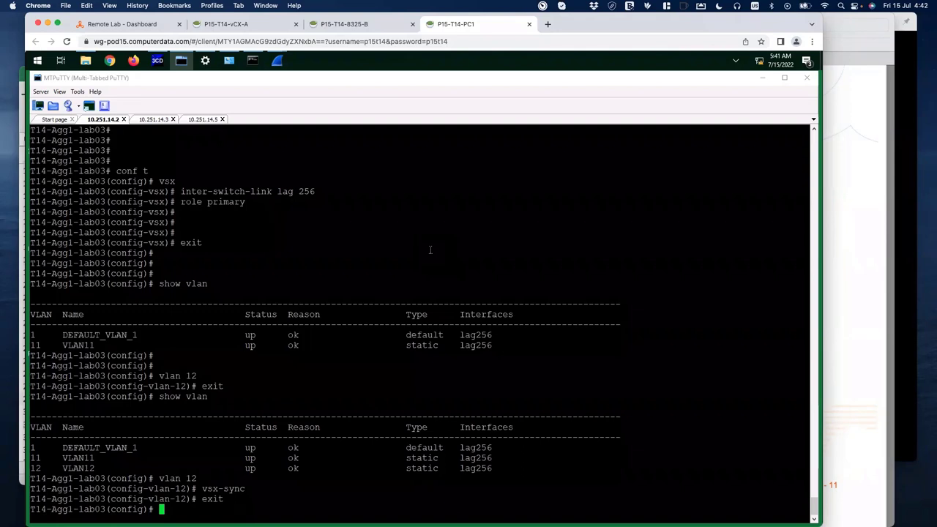
- Enter the VSX context on Agg1 and list the available vsx-sync options
text(vsx)
key(Return)
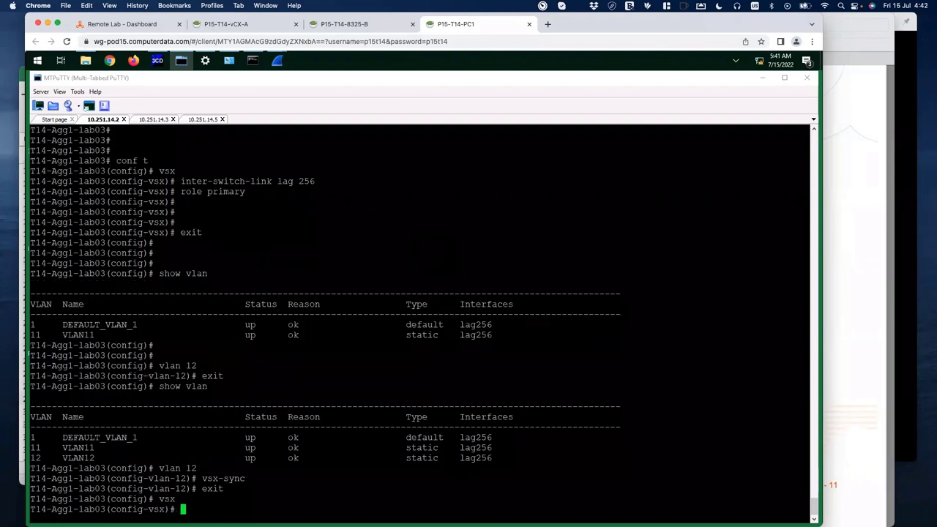
key(Return)
key(Return)
text(vsx-sync)
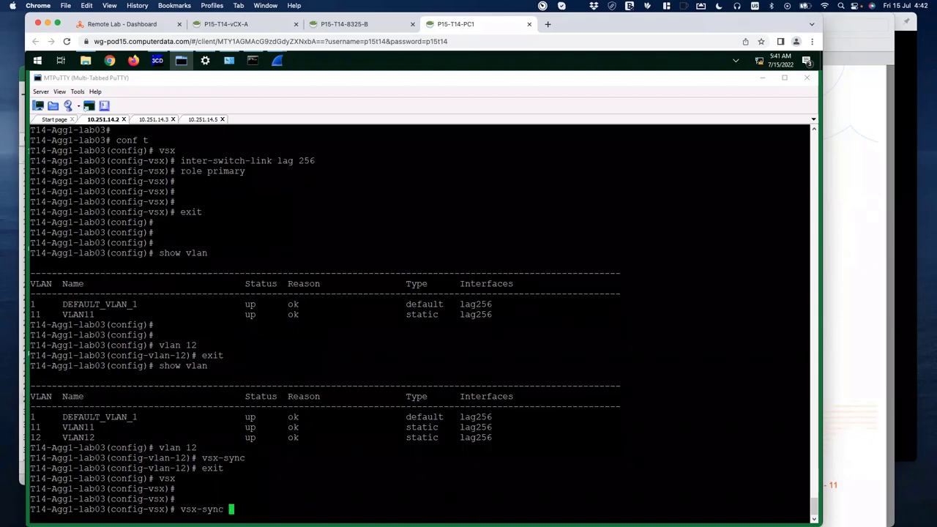
key(question)
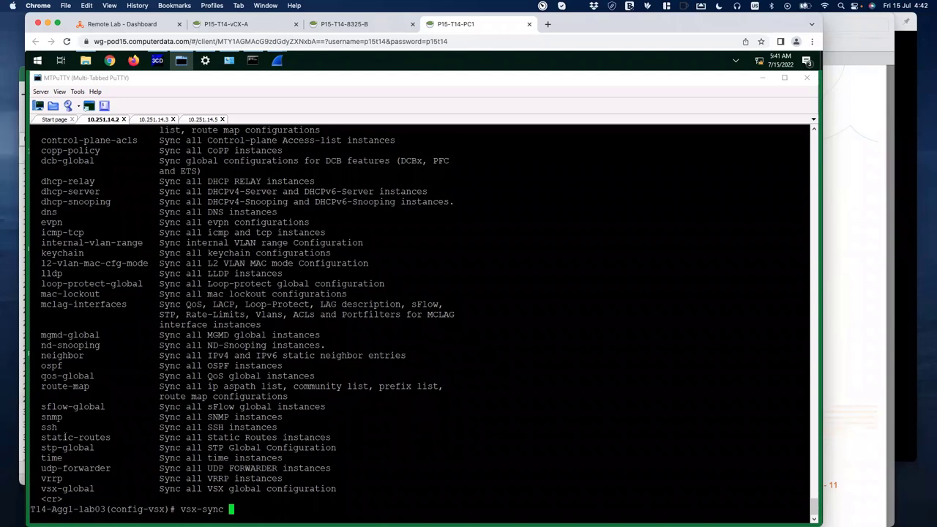
scroll(67, 438, up, 13)
scroll(67, 437, down, 6)
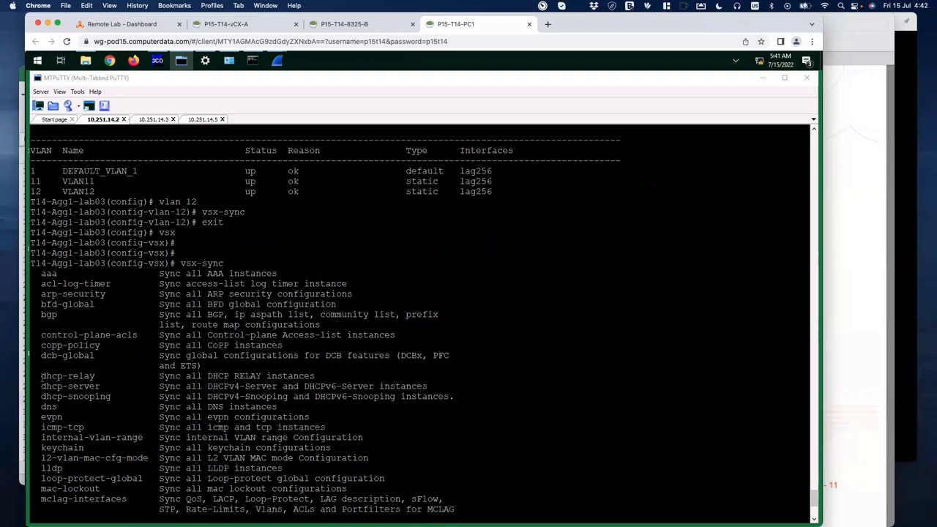
- Start a vsx-sync command with dhcp-relay and mclag-interfaces
double_click(72, 374)
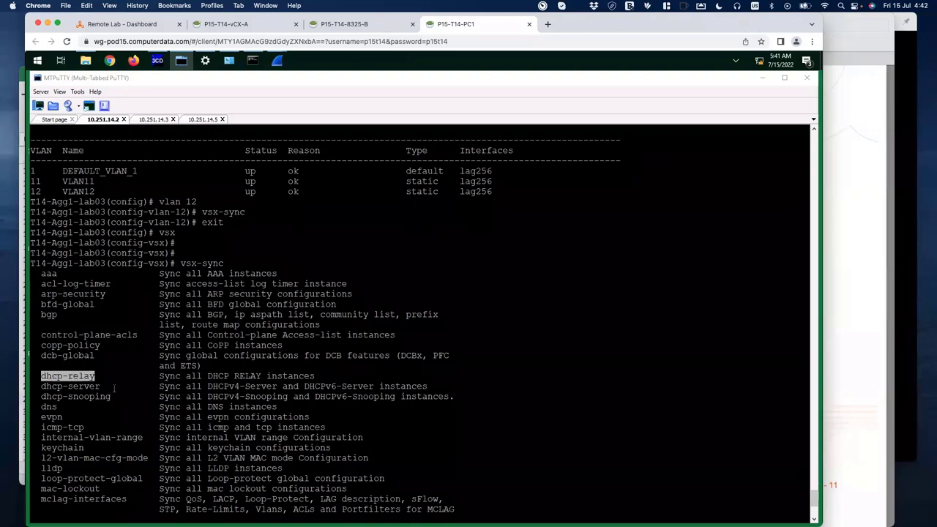
right_click(443, 426)
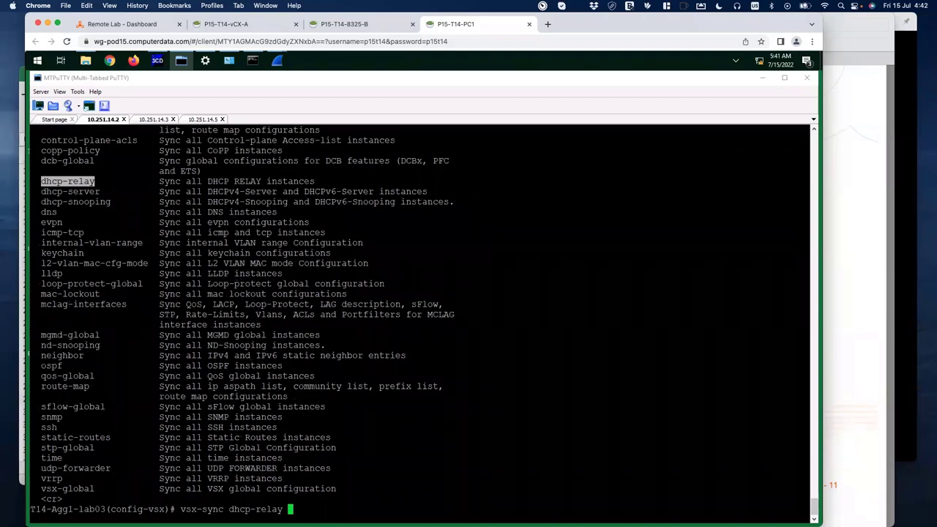
text(mc)
key(Tab)
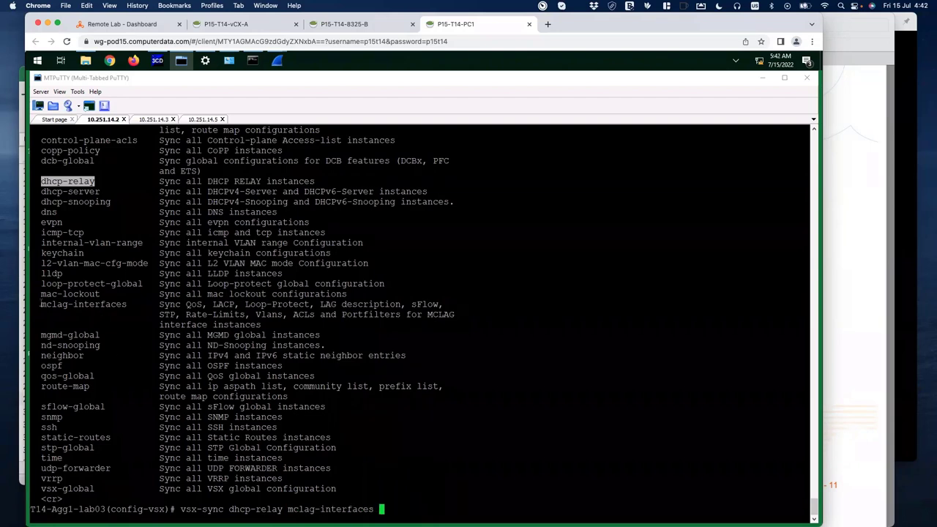
drag(36, 303, 123, 304)
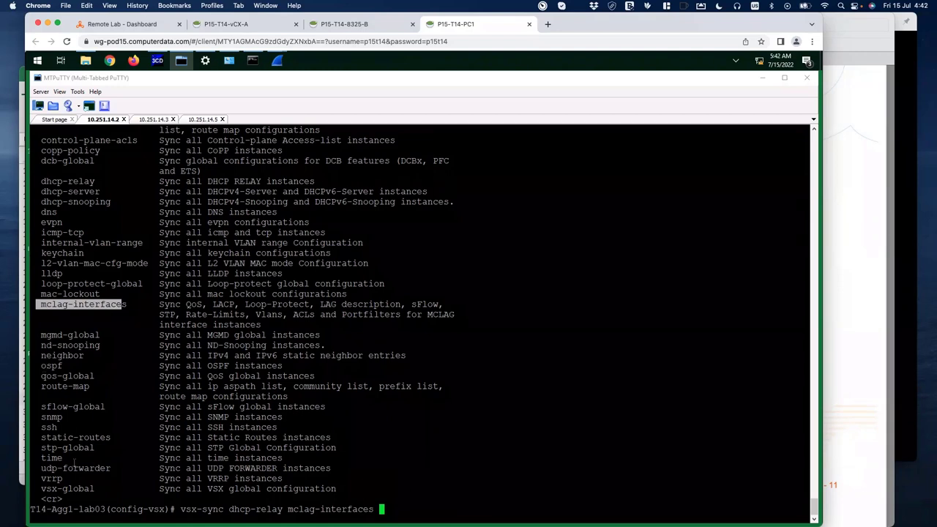
- Add stp-global, qos-global and vsx-global to the vsx-sync command and apply it
drag(42, 448, 107, 449)
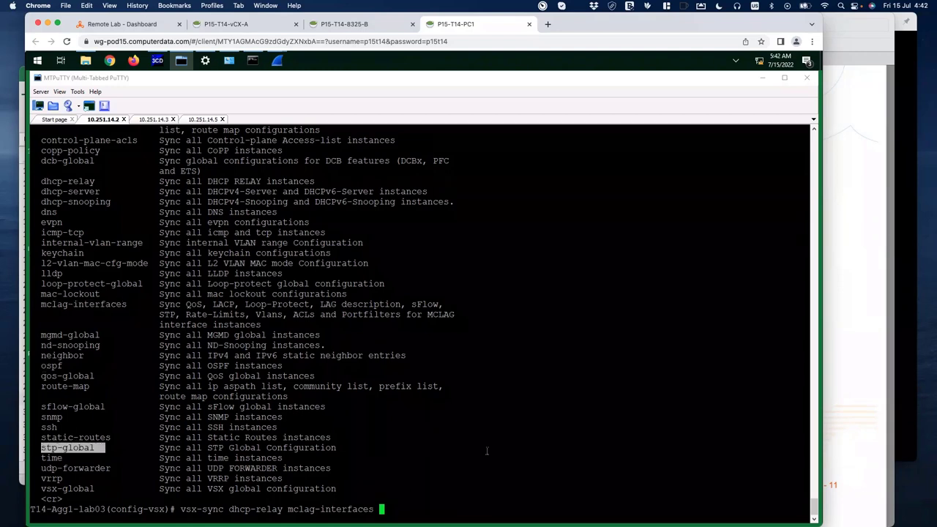
click(454, 443)
text(s)
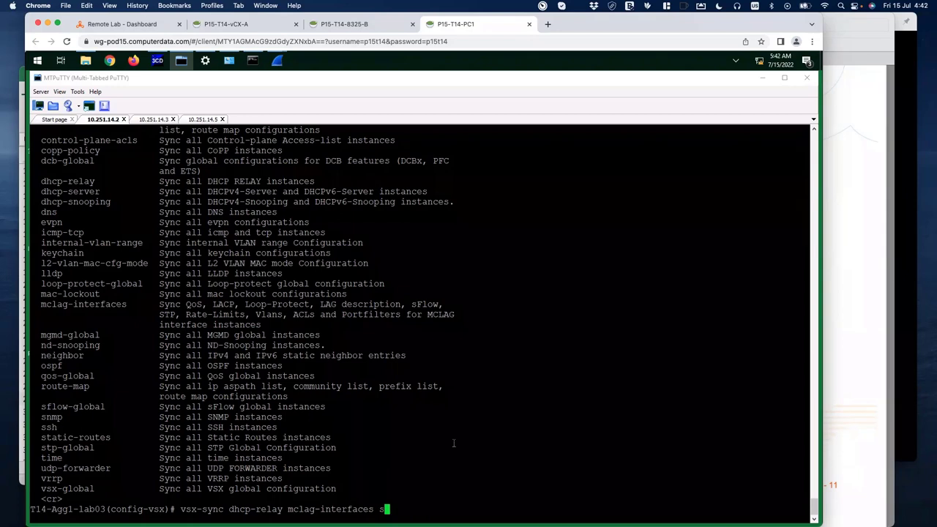
text(t)
key(Tab)
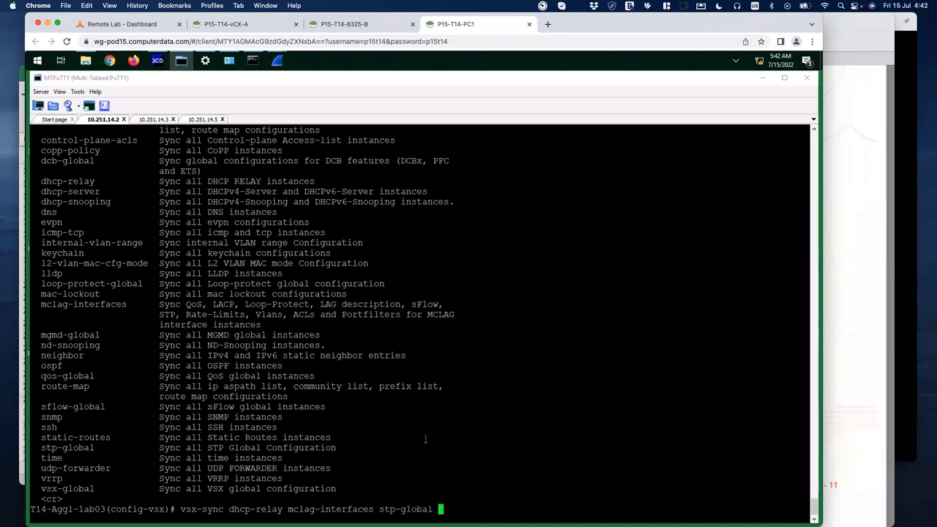
text(qos)
key(Tab)
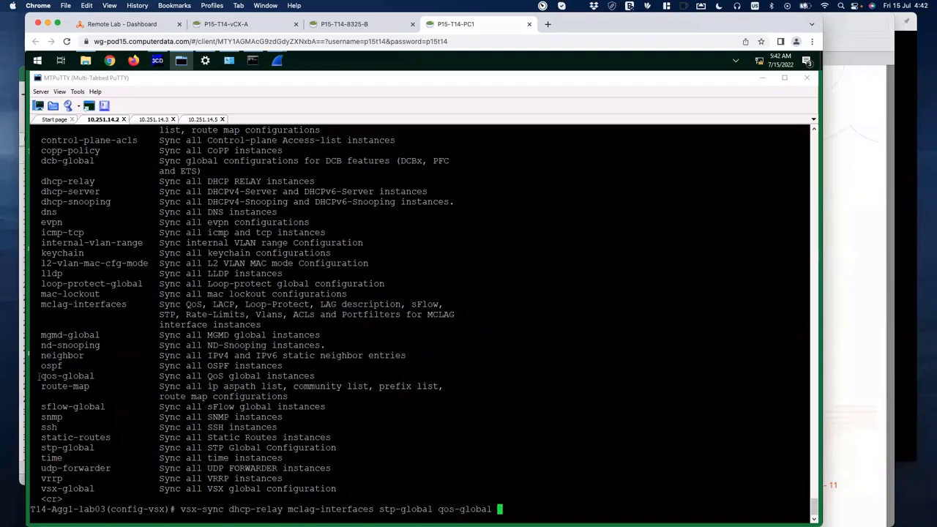
drag(39, 376, 117, 376)
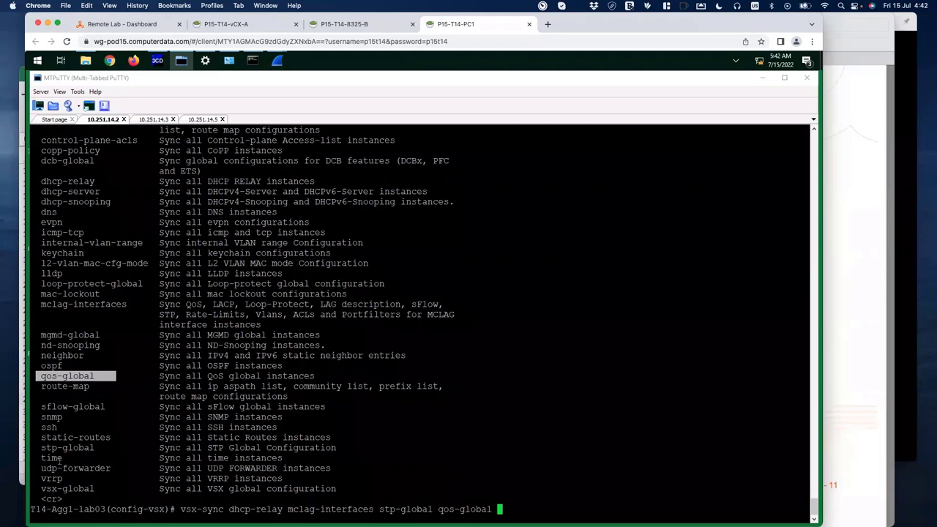
text(vsx)
key(Tab)
key(Return)
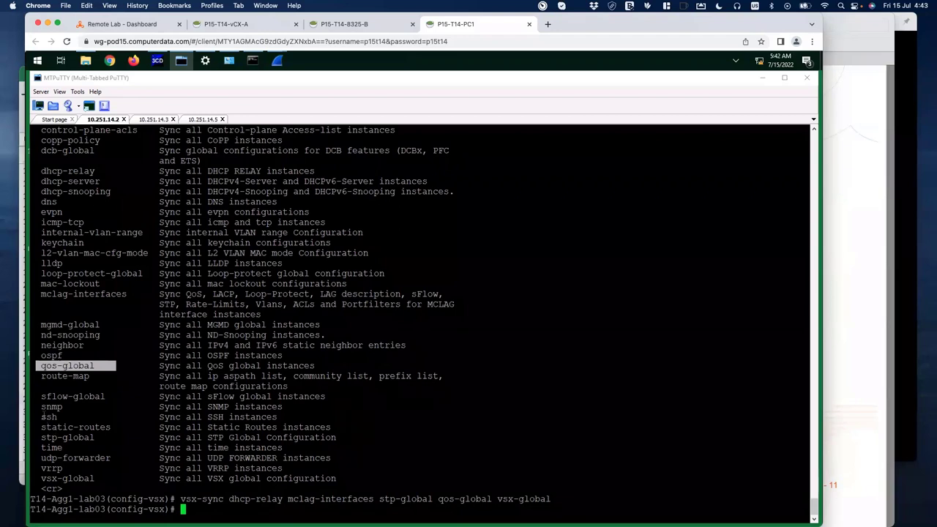
- Add 'vsx-sync lldp', exit the VSX context, and highlight the resulting vsx-sync lines
text(vsx-sync lldp)
key(Return)
key(Return)
key(Return)
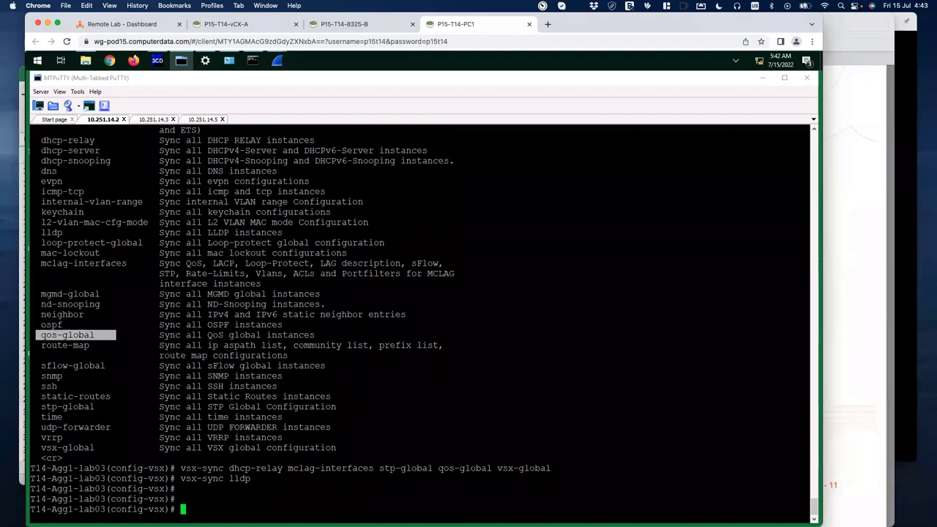
text(exit)
key(Return)
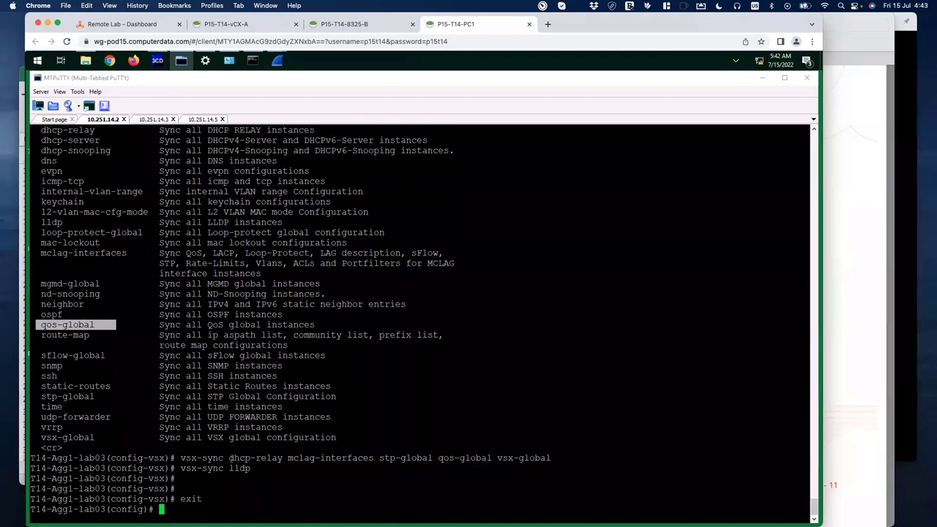
drag(231, 459, 535, 459)
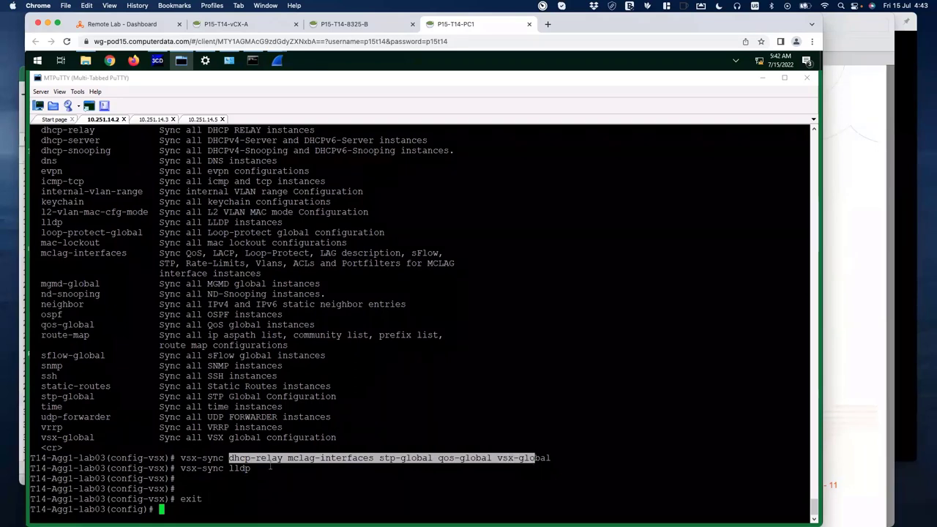
drag(228, 468, 262, 475)
click(222, 468)
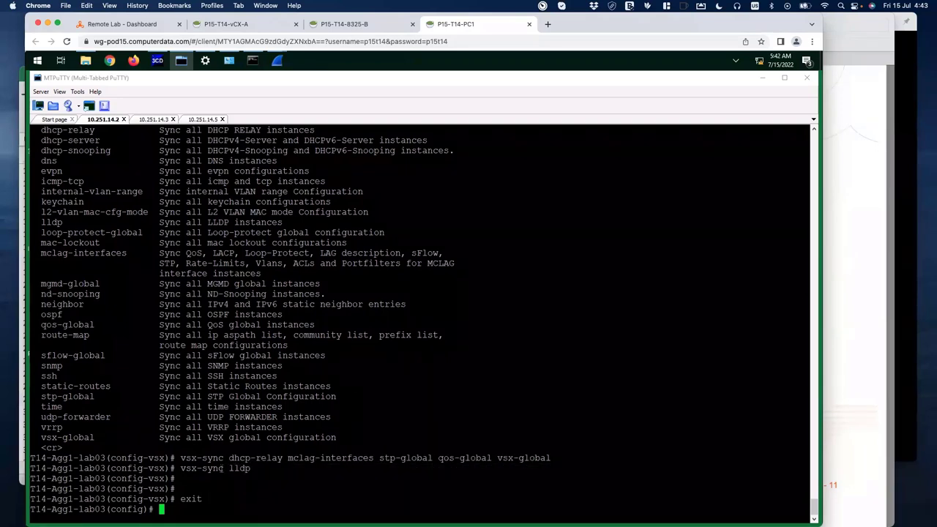
- Add a two-line 'vlan 12 / vsx-sync' text note left of the sync arrow
click(864, 327)
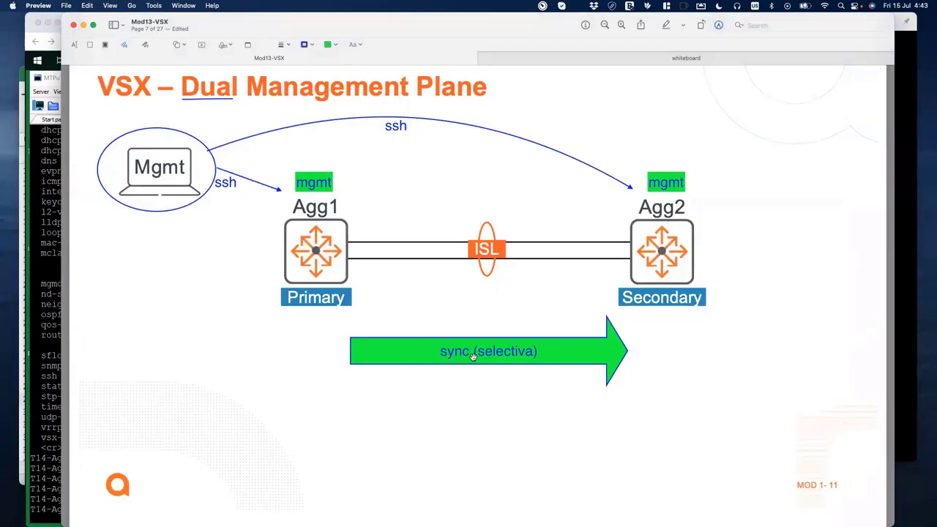
drag(478, 354, 481, 352)
click(203, 45)
drag(495, 285, 251, 345)
double_click(250, 344)
text(vlan 12)
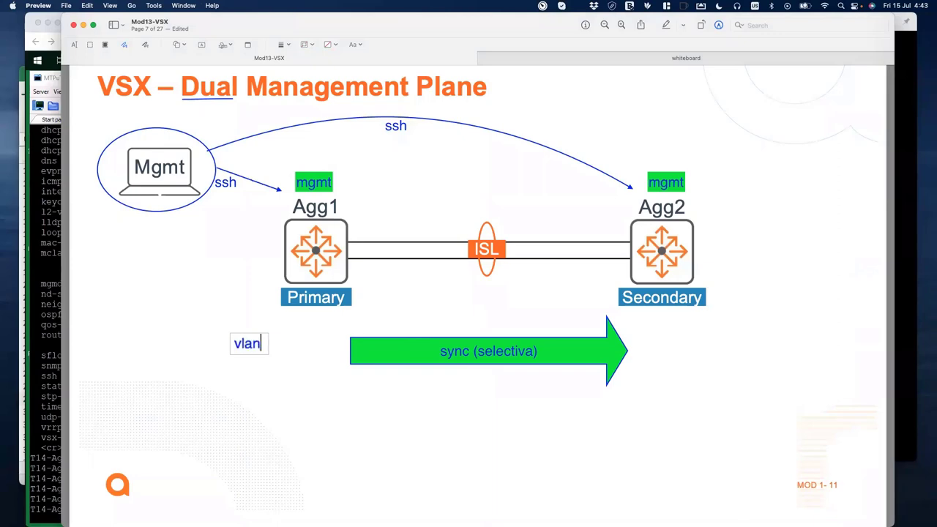
key(Return)
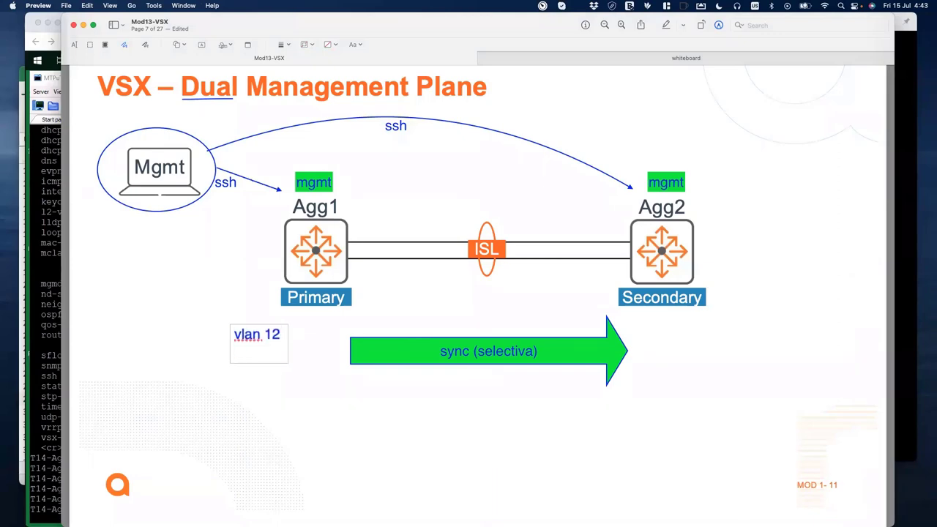
text(vsx-sync)
click(222, 313)
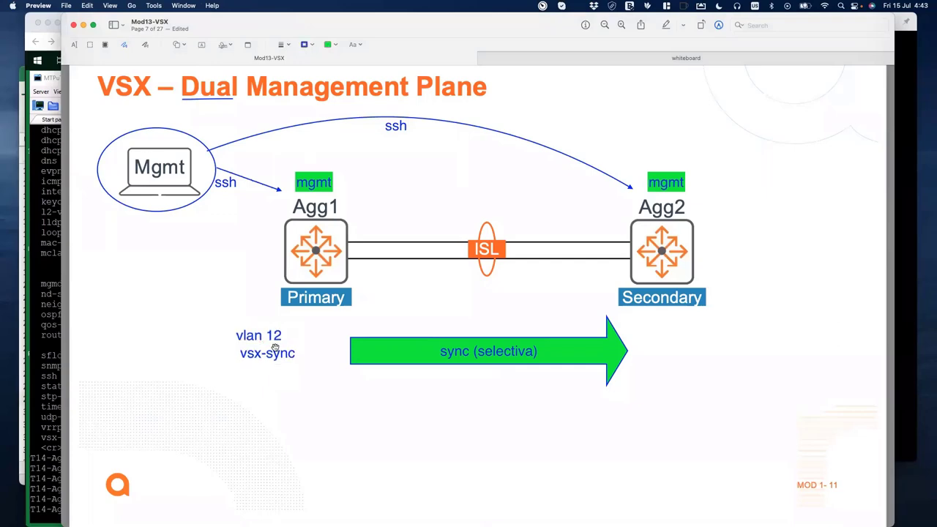
- Place a copy of the note beside Secondary, trimmed to read only 'vlan 12'
click(270, 346)
drag(277, 347, 703, 344)
triple_click(693, 350)
key(BackSpace)
key(BackSpace)
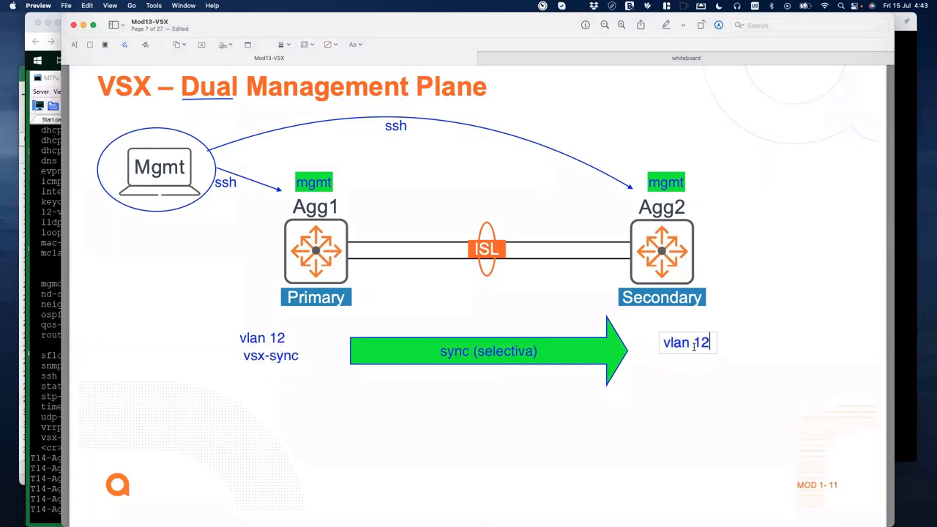
click(648, 324)
mouse_move(688, 351)
mouse_down()
mouse_move(720, 349)
mouse_move(652, 346)
mouse_up()
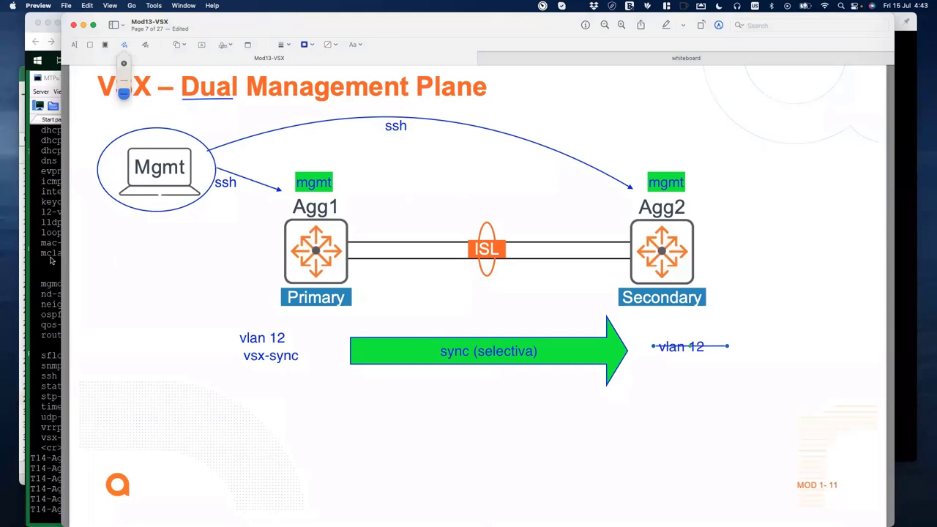
click(52, 260)
- On Agg2, run 'no vlan 12' then 'sh vlan', which still lists VLAN12
click(150, 119)
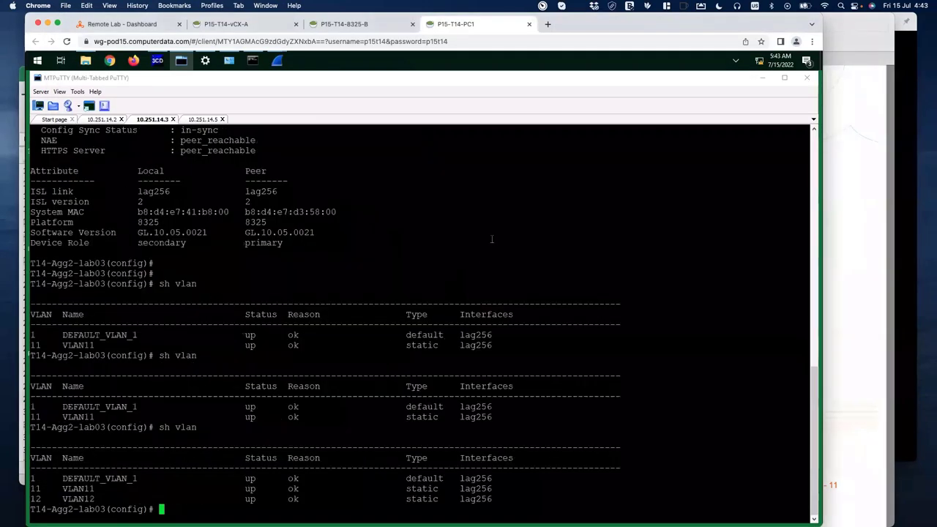
key(Return)
key(Return)
key(Return)
key(Return)
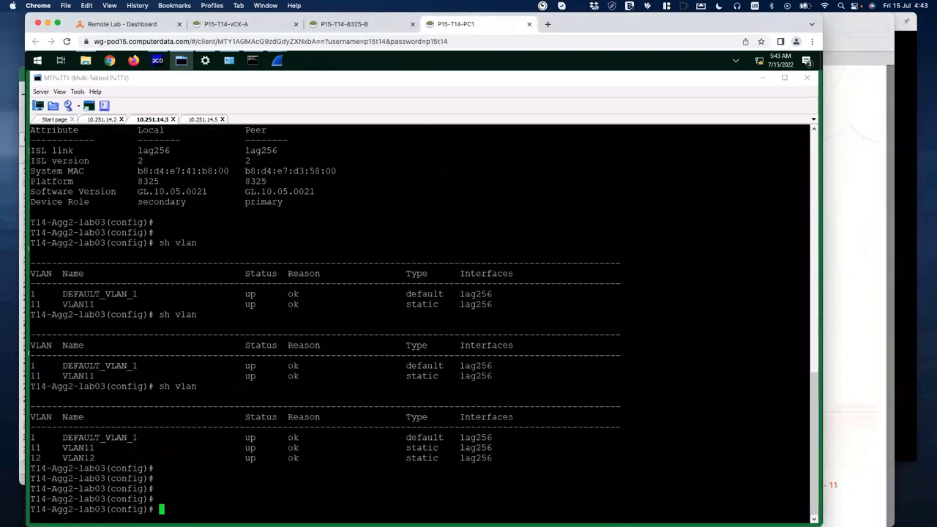
key(Return)
key(Return)
text(sh)
key(BackSpace)
key(BackSpace)
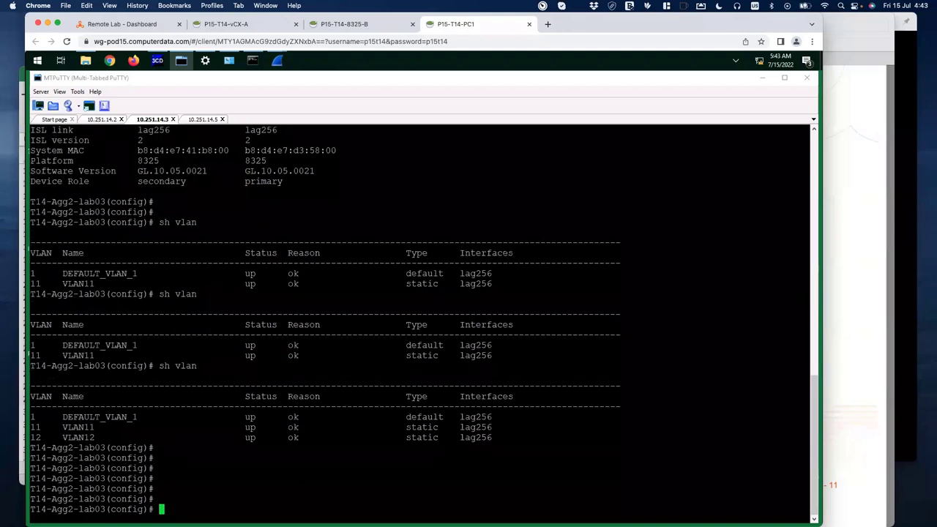
text(no vlan 12)
key(Return)
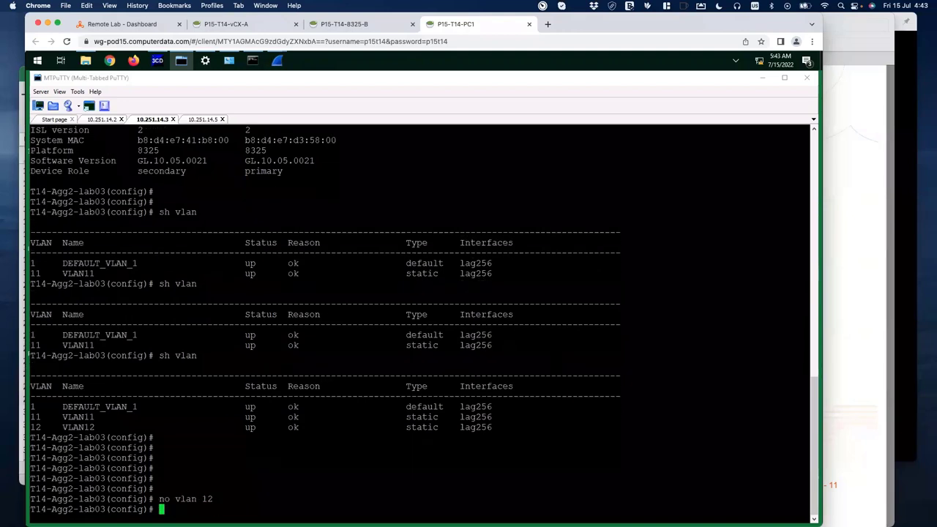
text(sh vlan)
key(Return)
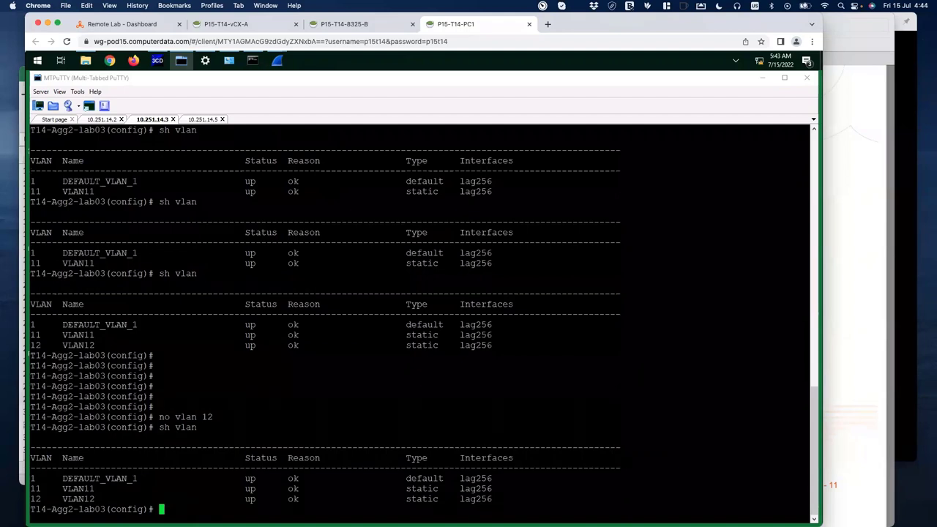
- Change Secondary's note to 'no vlan 12' and reposition its underline
click(866, 265)
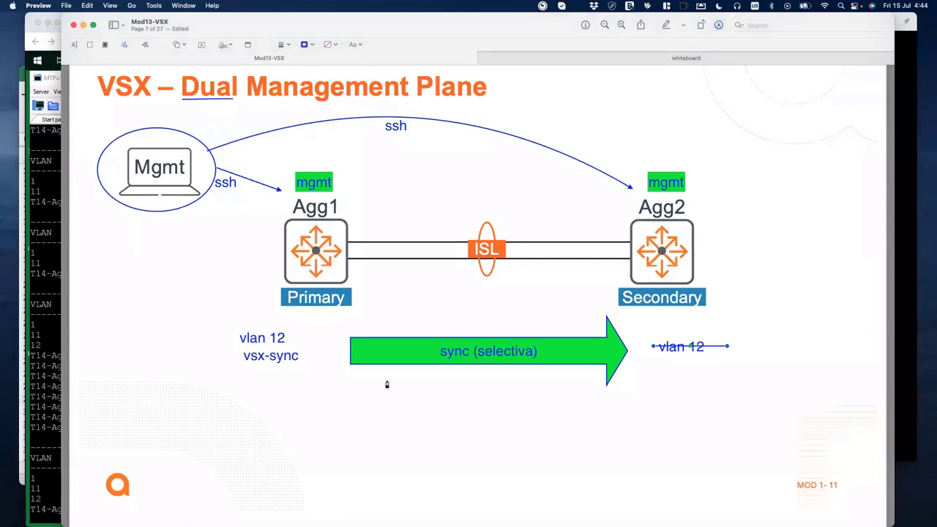
drag(708, 346, 708, 361)
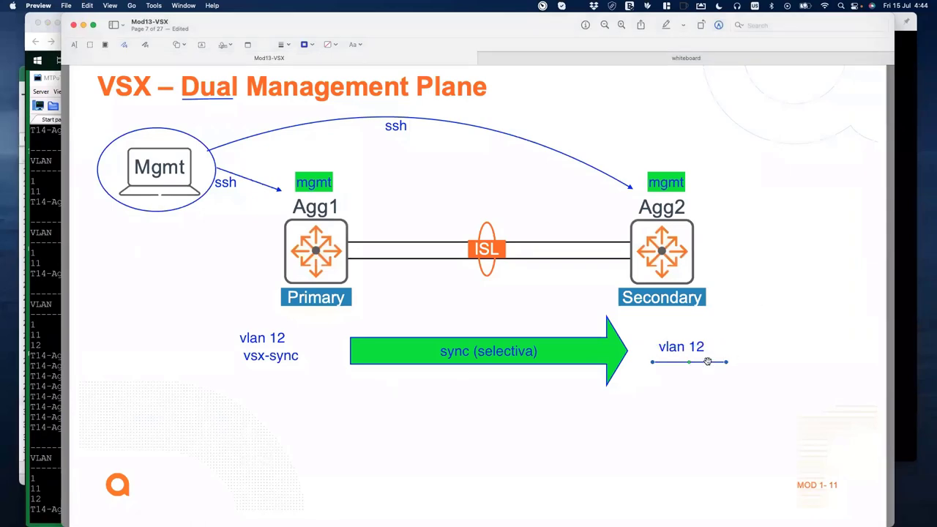
double_click(664, 346)
key(Left)
text(no)
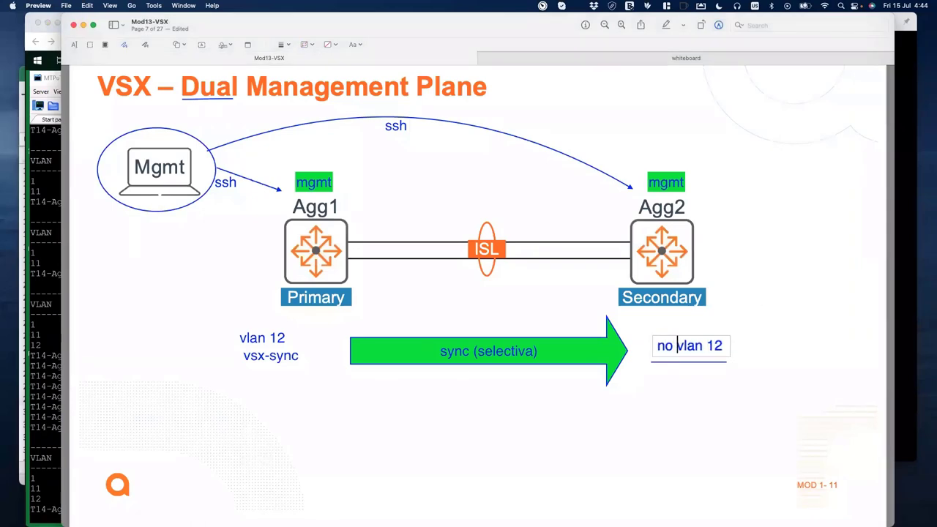
drag(693, 360, 693, 356)
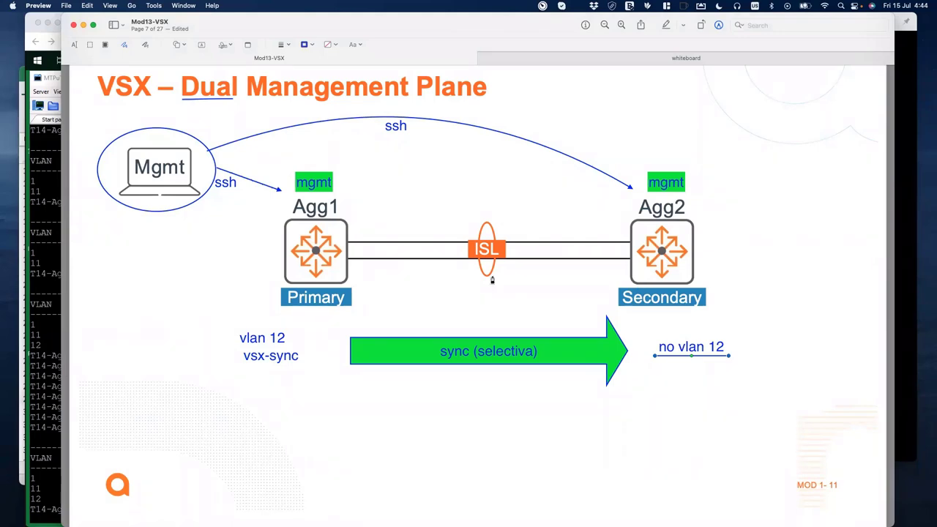
- Frame the 'vlan 12 vsx-sync' note with an unfilled rectangle
mouse_move(228, 328)
mouse_down()
mouse_move(227, 367)
mouse_move(300, 362)
mouse_move(238, 327)
mouse_up()
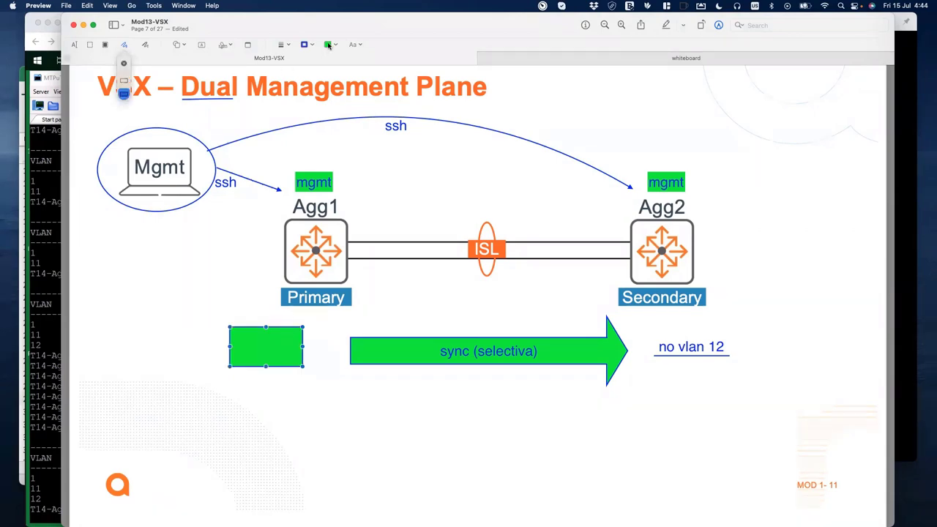
click(329, 46)
click(291, 63)
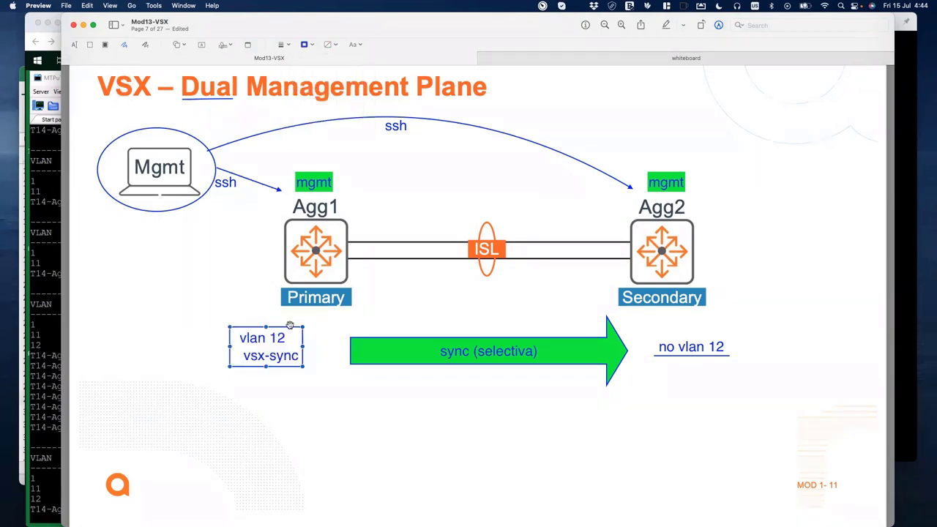
drag(290, 325, 293, 325)
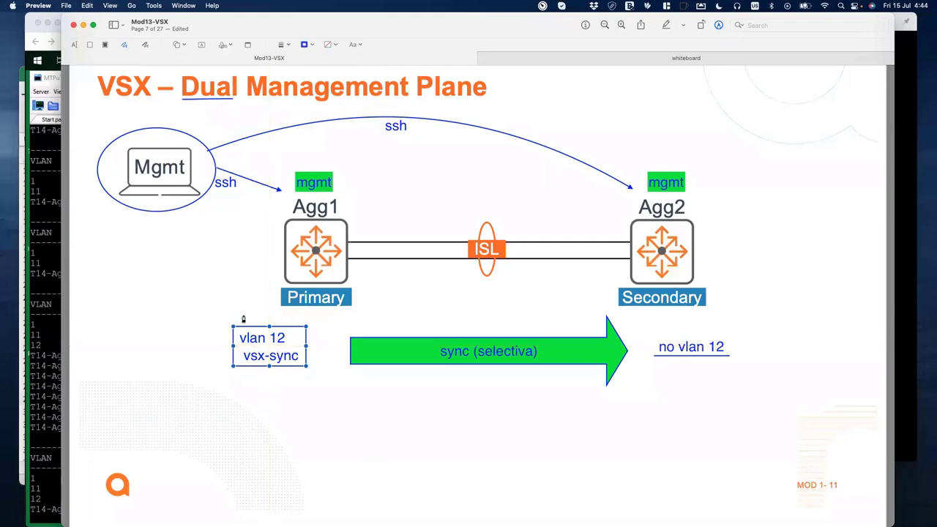
- Duplicate the 'no vlan 12' box below it and edit the copy to read 'vlan 12'
click(668, 347)
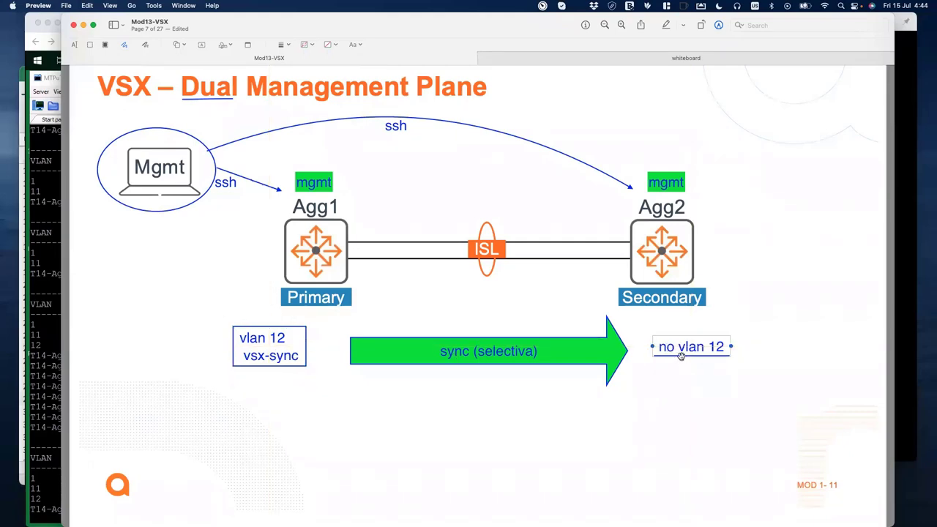
key(super+d)
mouse_move(682, 362)
mouse_down()
mouse_move(681, 377)
mouse_move(638, 383)
mouse_move(689, 377)
mouse_up()
double_click(680, 377)
click(677, 377)
key(BackSpace)
key(Escape)
click(724, 417)
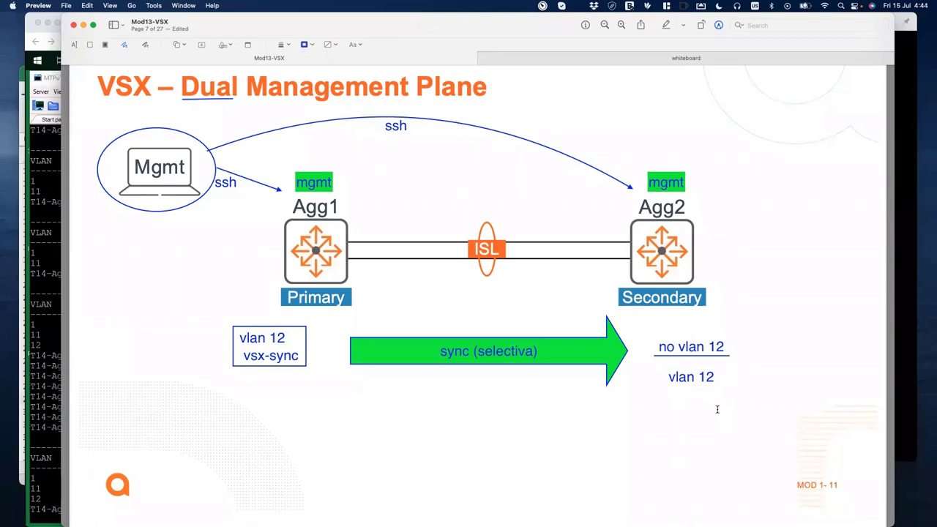
- Draw an arrow pointing to the boxed 'vlan 12 vsx-sync' note
drag(168, 356, 227, 357)
click(124, 94)
click(188, 315)
- On Agg1, run 'no vsx-sync' under VLAN 12, then return to the Agg2 session
click(39, 284)
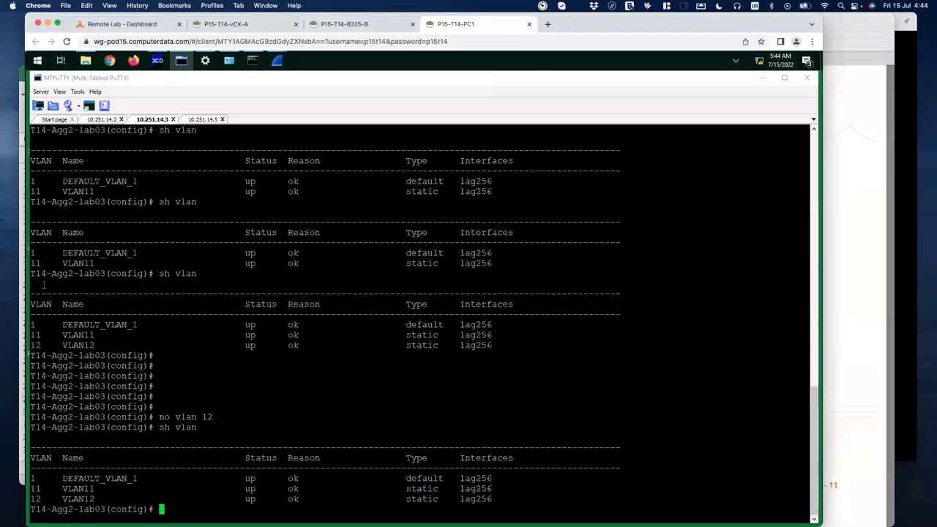
key(ctrl+shift+Tab)
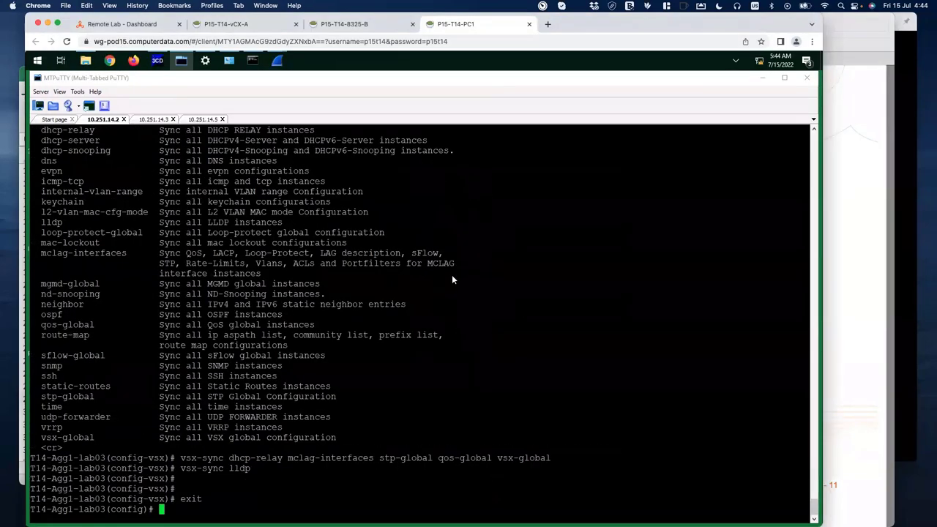
key(Return)
key(Return)
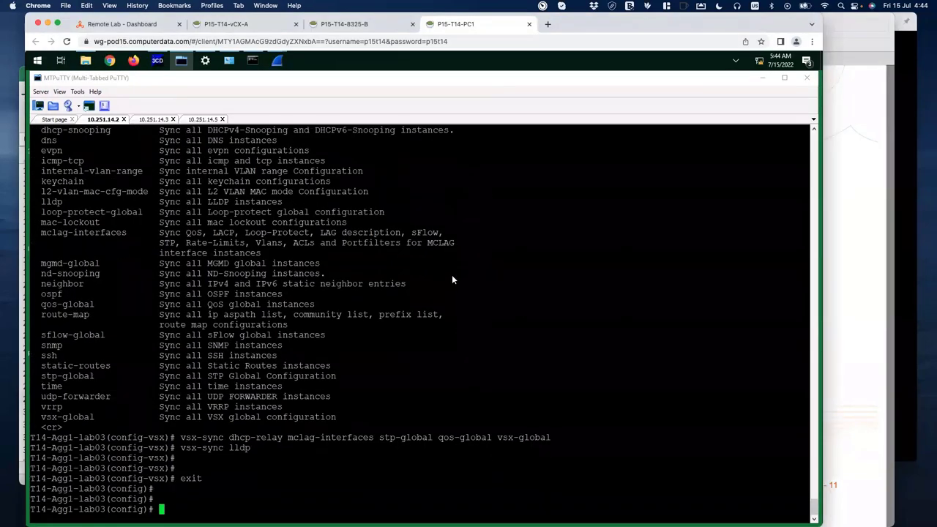
text(vlan 12)
key(Return)
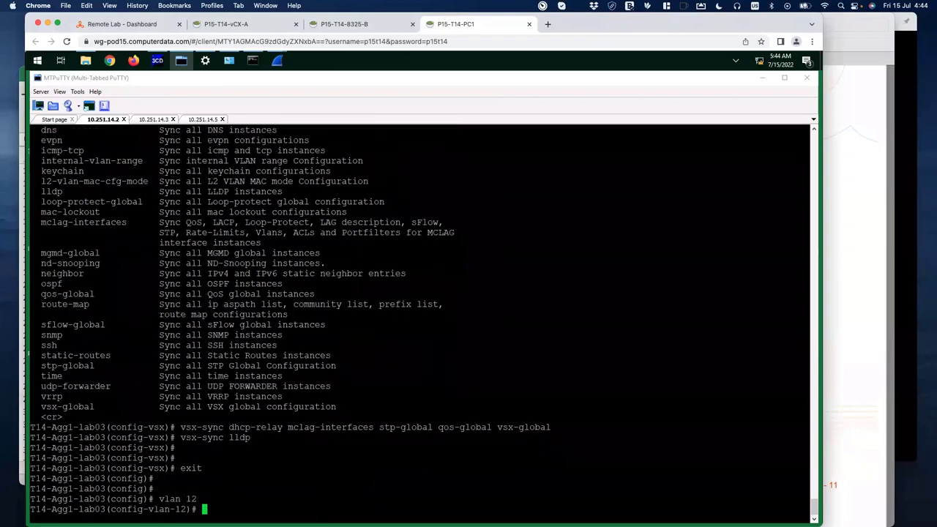
text(no vs)
key(Tab)
key(Return)
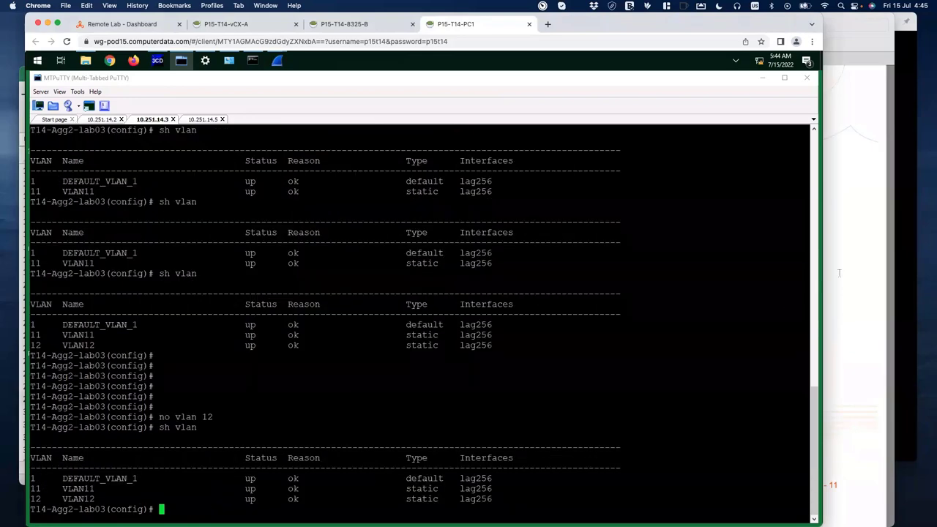
click(842, 271)
- Send the vlan 12 box to back and add a copy below reading 'vlan 12 no vsx-sync'
right_click(282, 369)
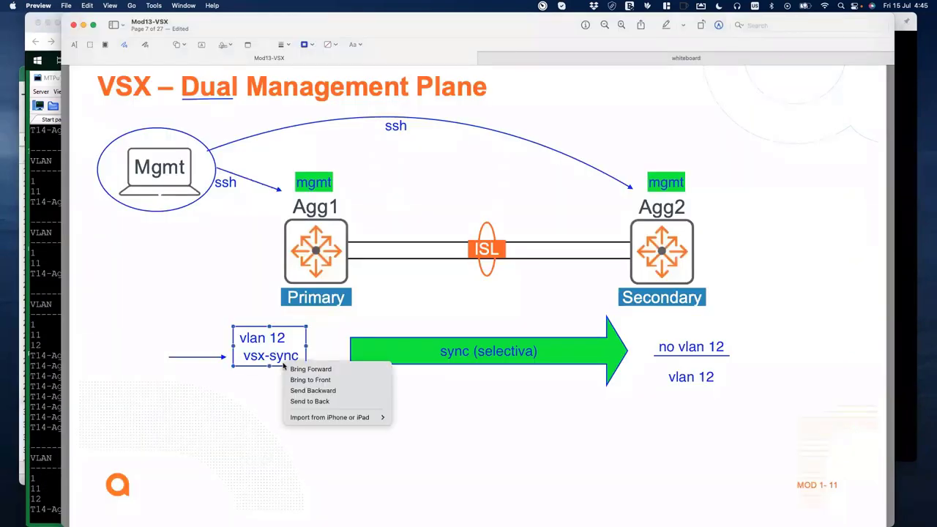
click(322, 401)
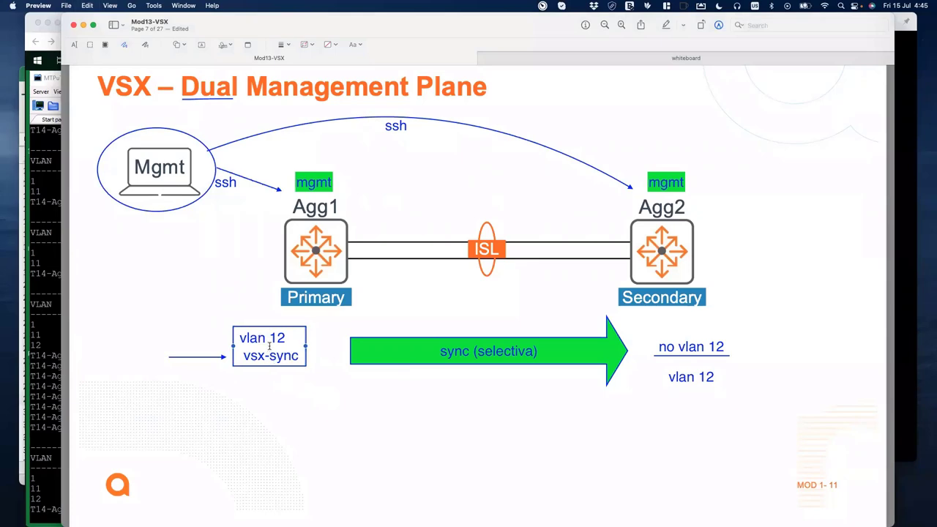
drag(261, 339, 262, 389)
double_click(254, 406)
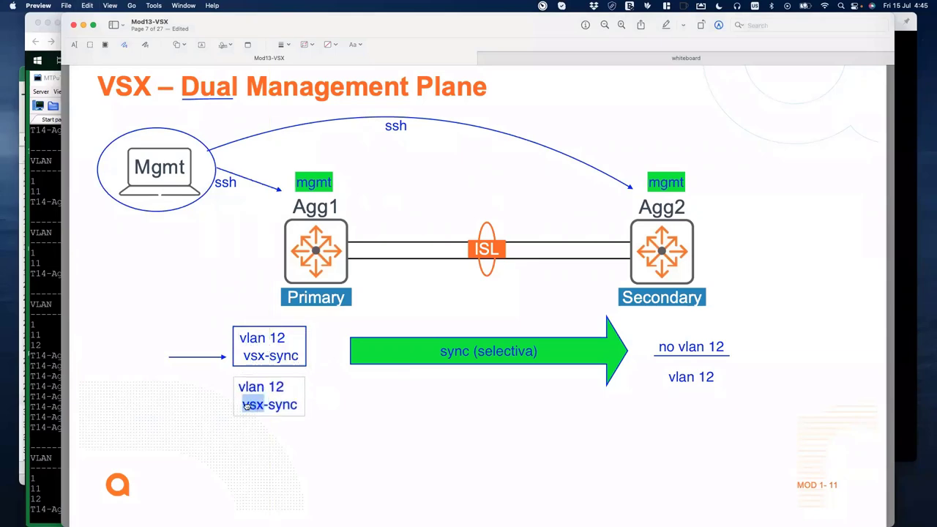
key(Left)
text(no)
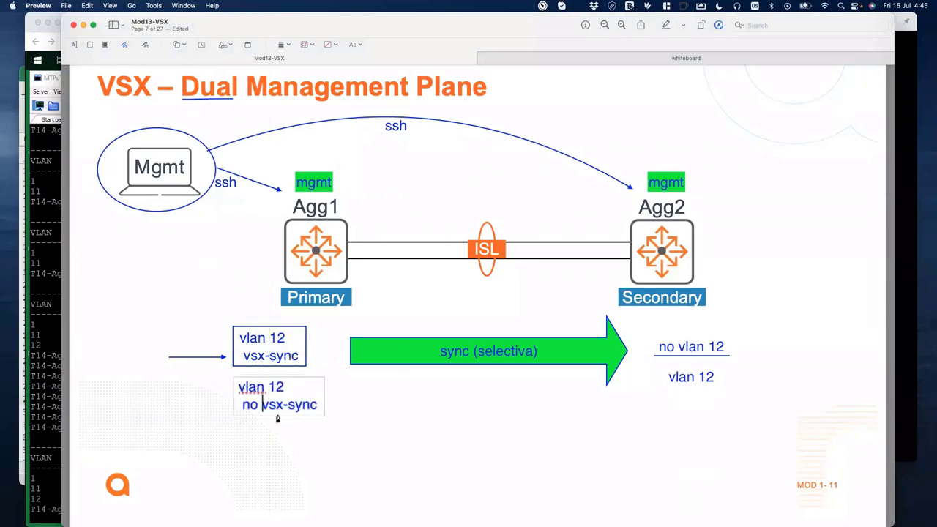
click(532, 413)
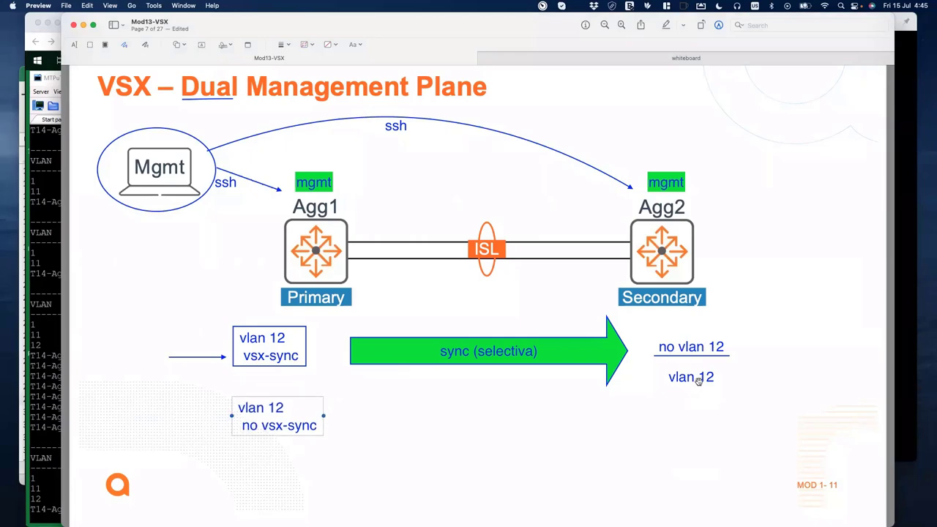
- Delete VLAN 12 on Agg2, confirm only VLANs 1 and 11 remain, and copy the 'no vlan 12' note lower
click(42, 247)
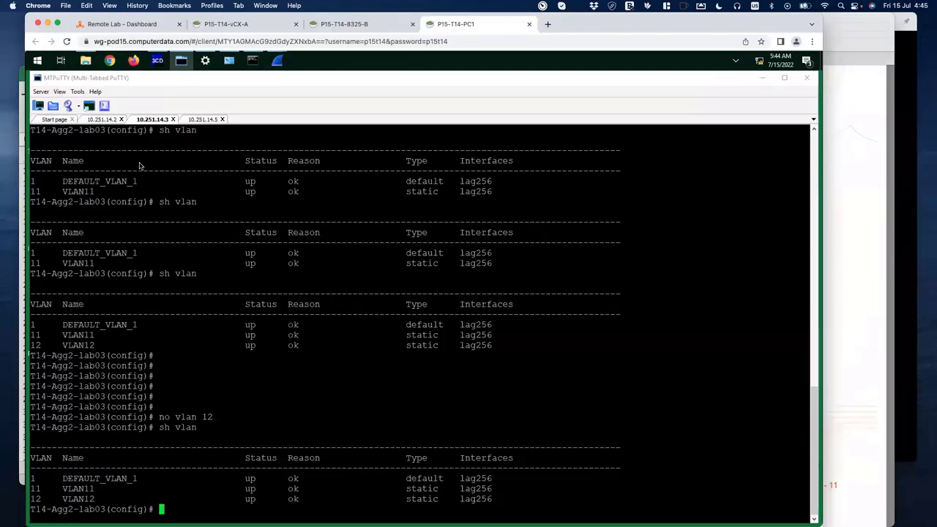
text(sh vlan)
key(Return)
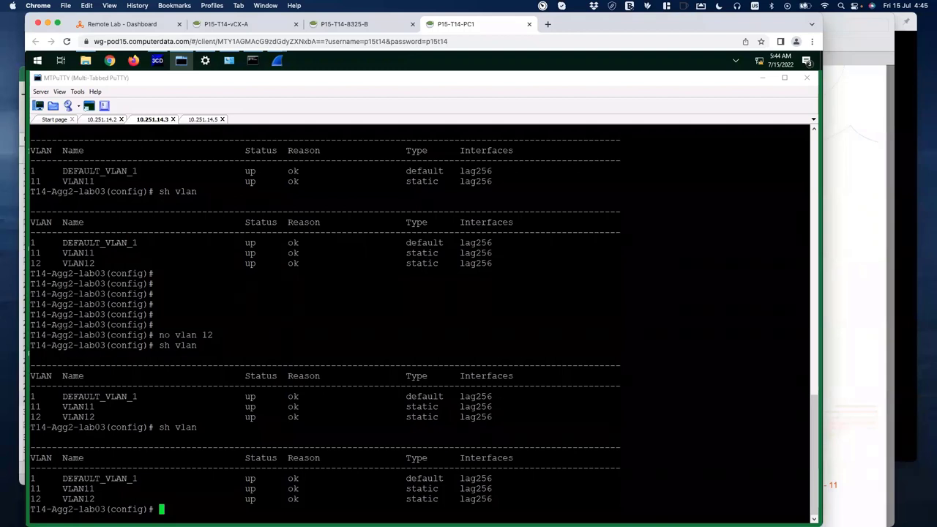
text(no vlan 12)
key(Return)
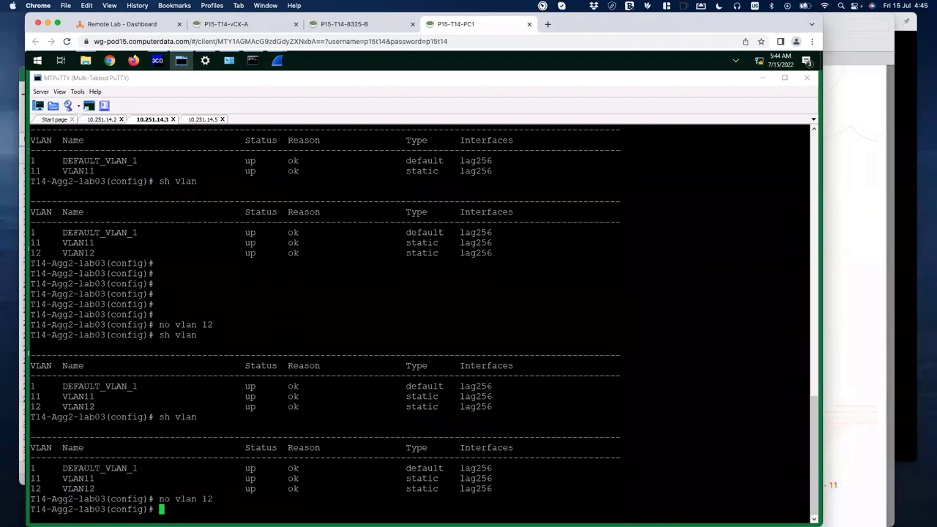
key(Return)
key(Return)
text(sh vlan)
key(Return)
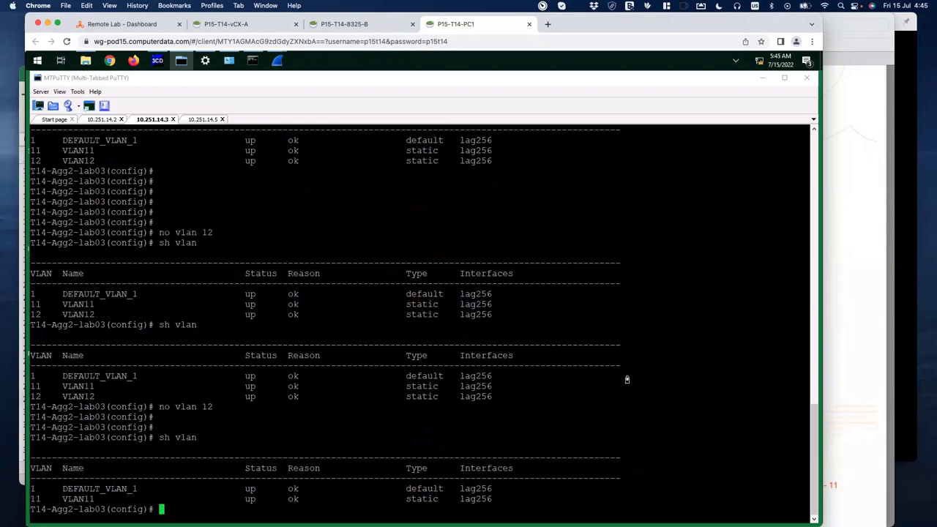
key(super+Tab)
drag(691, 347, 692, 446)
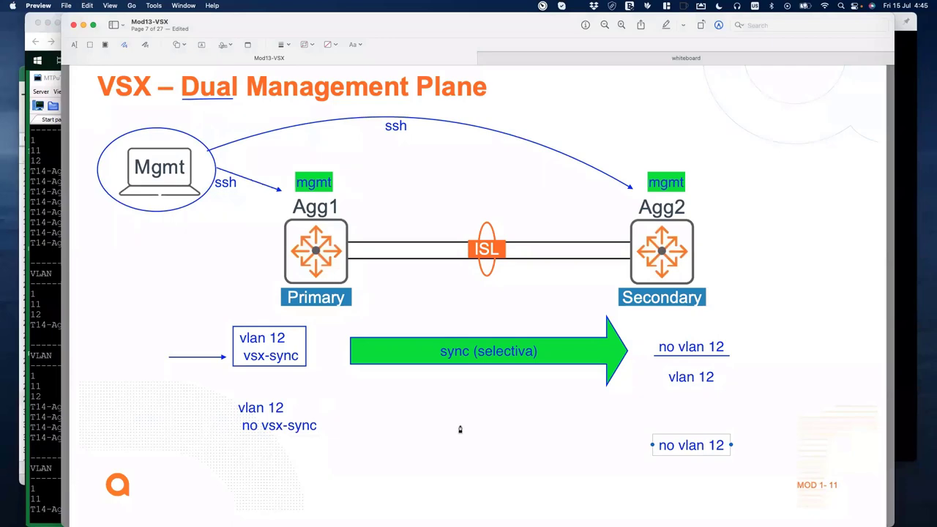
- On Agg1, re-enable vsx-sync under VLAN 12 and exit to global configuration mode
key(super+Tab)
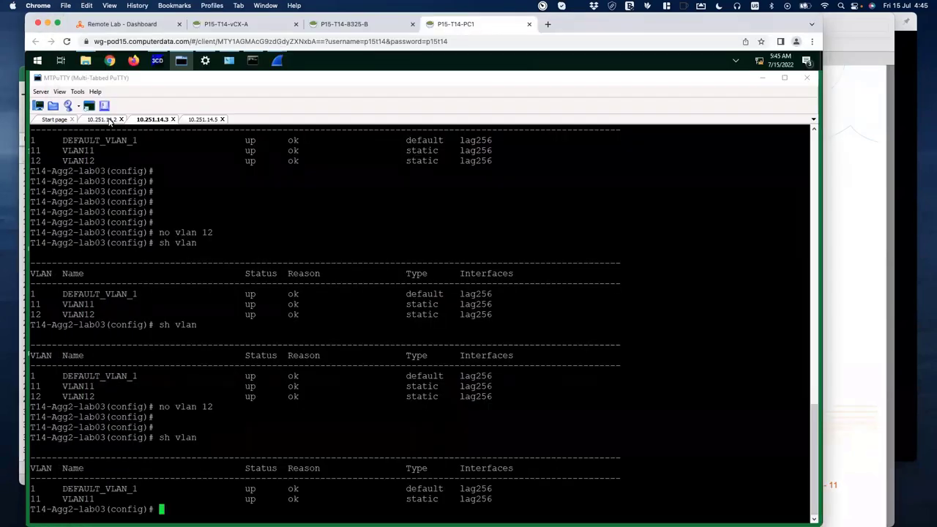
click(110, 121)
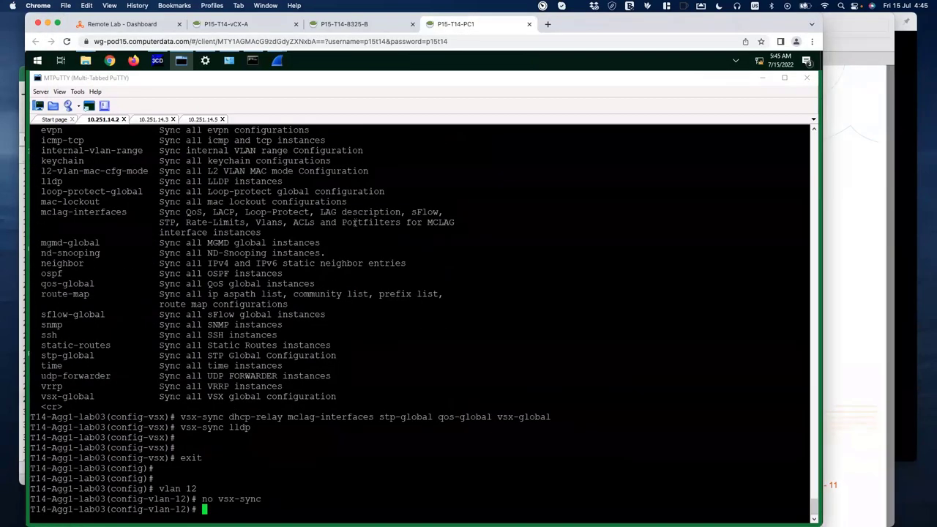
text(vx)
text(x-sync)
key(Return)
key(Return)
key(Return)
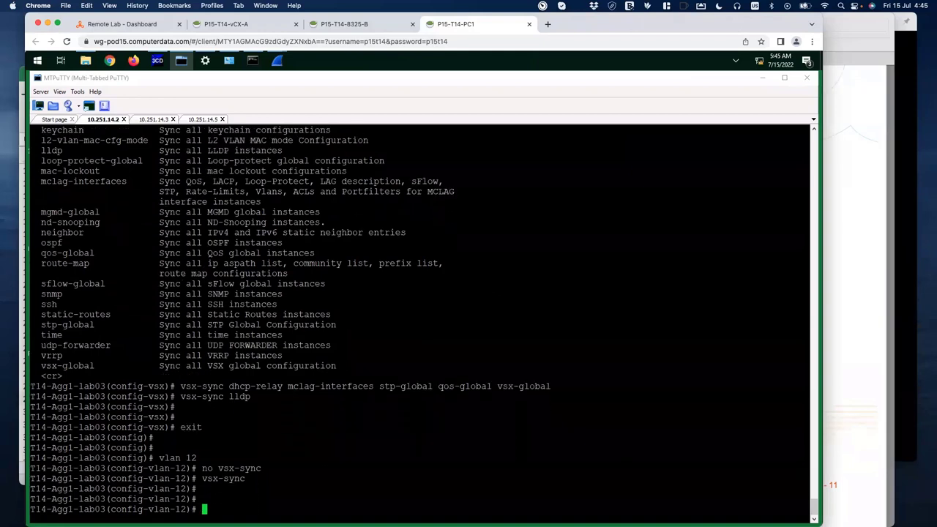
text(exit)
key(Return)
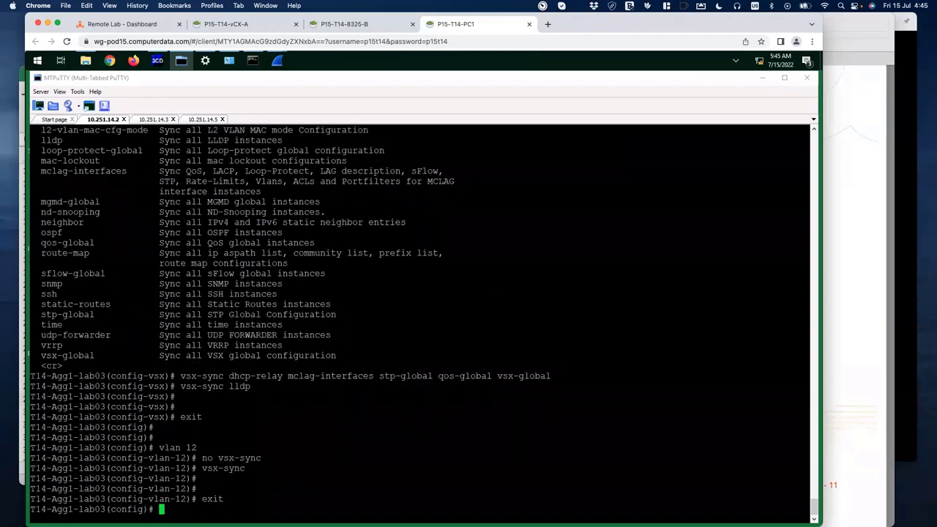
click(844, 185)
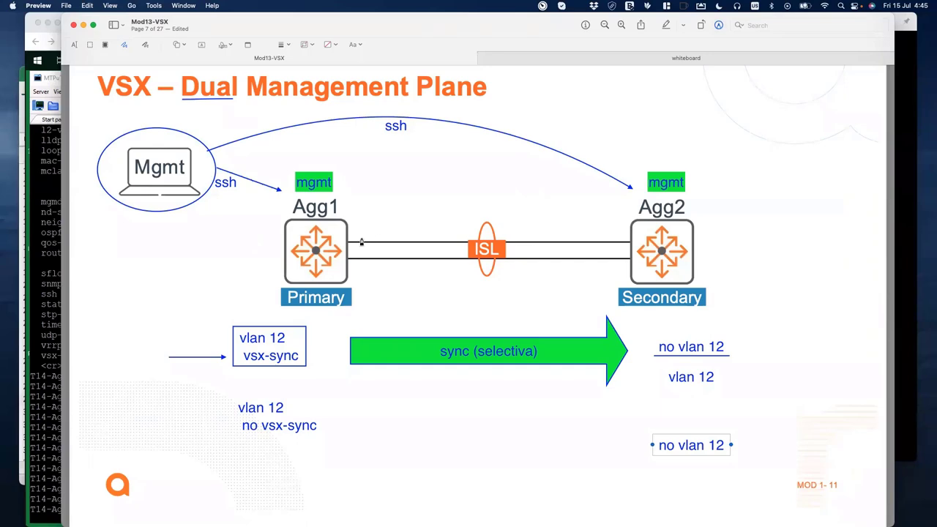
- Draw a yellow-filled circle on Agg1 and duplicate it onto Agg2
mouse_move(320, 236)
mouse_down()
mouse_move(294, 253)
mouse_move(337, 256)
mouse_move(320, 239)
mouse_move(338, 268)
mouse_up()
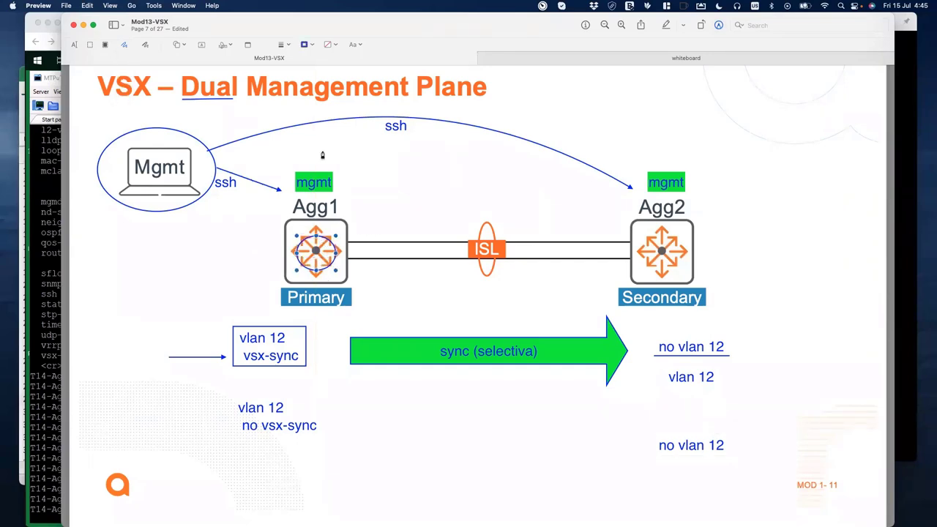
click(328, 46)
click(305, 64)
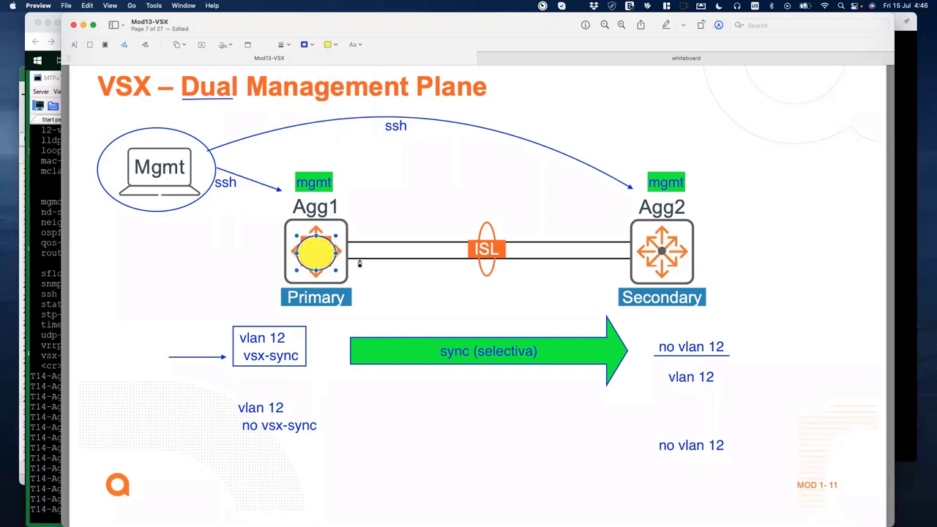
key(super+d)
drag(356, 280, 662, 255)
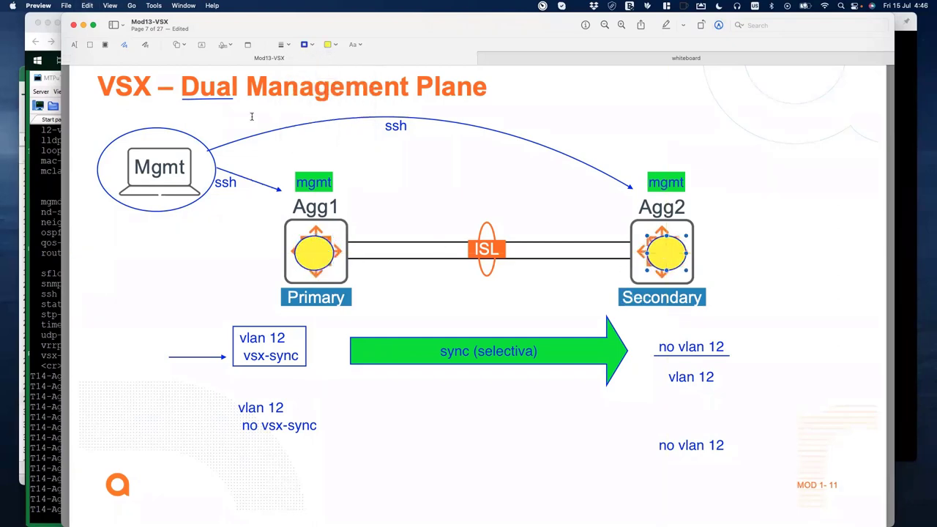
- Label both yellow circles 'csdb'
click(202, 46)
drag(498, 293, 315, 256)
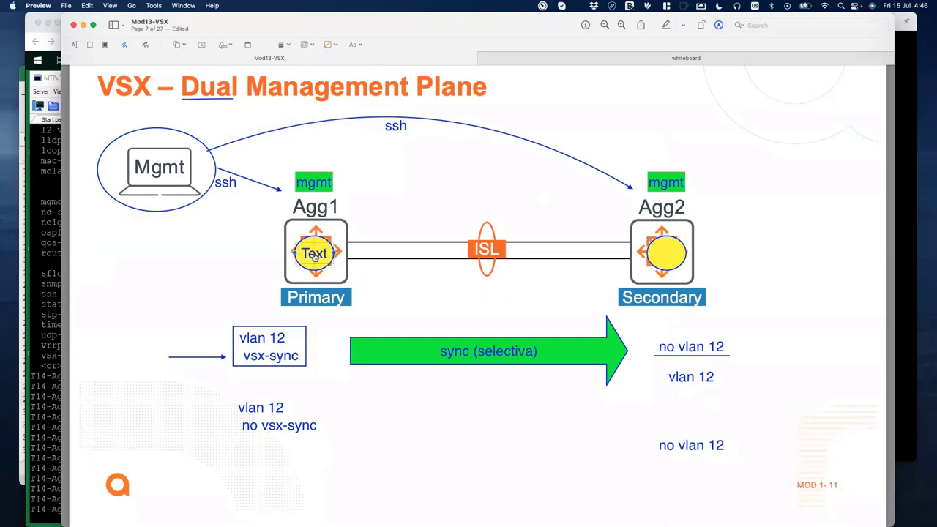
double_click(315, 256)
text(csdb)
drag(324, 256, 667, 254)
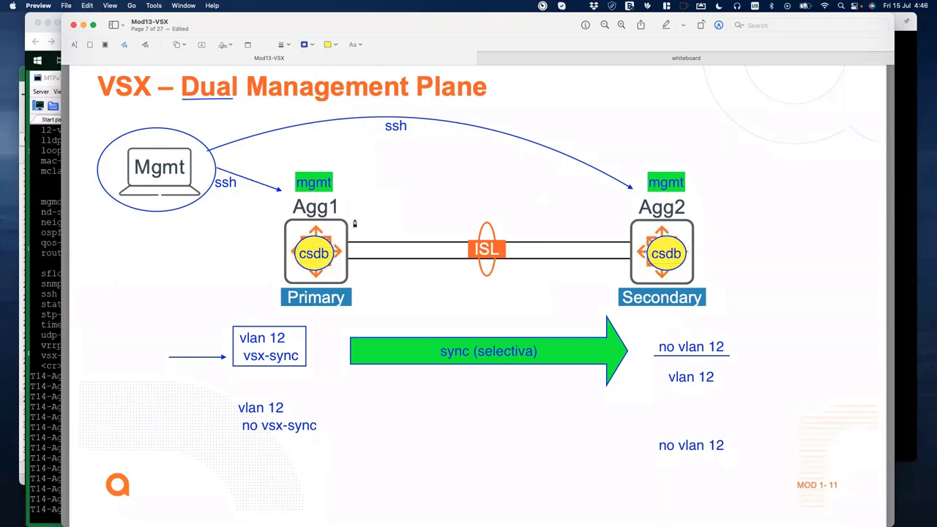
- Draw curved arrows from Agg1's csdb to Agg2 and back
drag(335, 241, 646, 249)
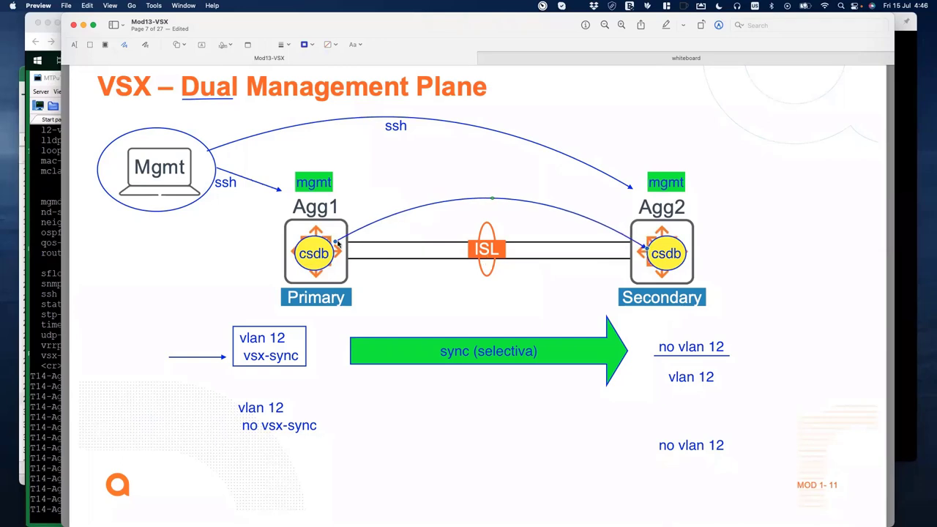
click(570, 274)
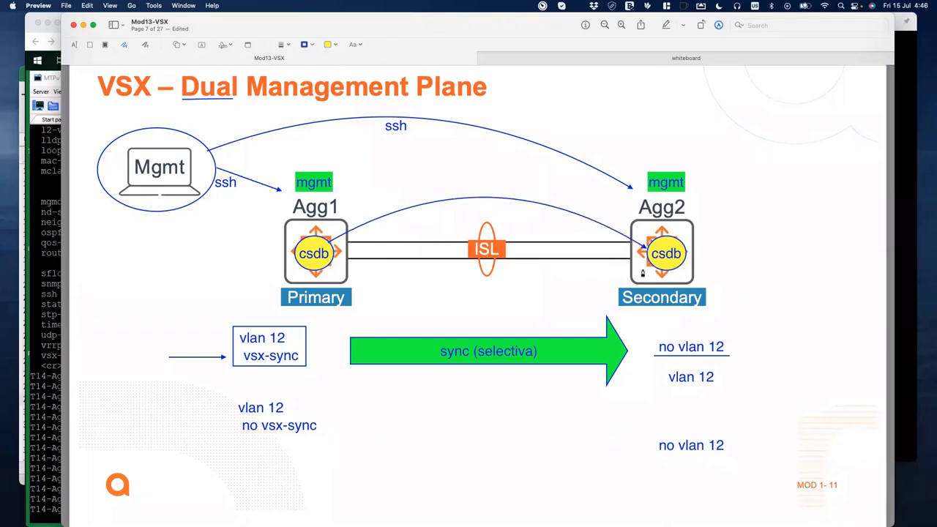
mouse_move(643, 265)
mouse_down()
mouse_move(424, 293)
mouse_move(375, 261)
mouse_move(332, 269)
mouse_up()
- Reshape the return arrow so it runs from Agg2's csdb back to Agg1's
drag(444, 311, 493, 310)
drag(643, 261, 645, 262)
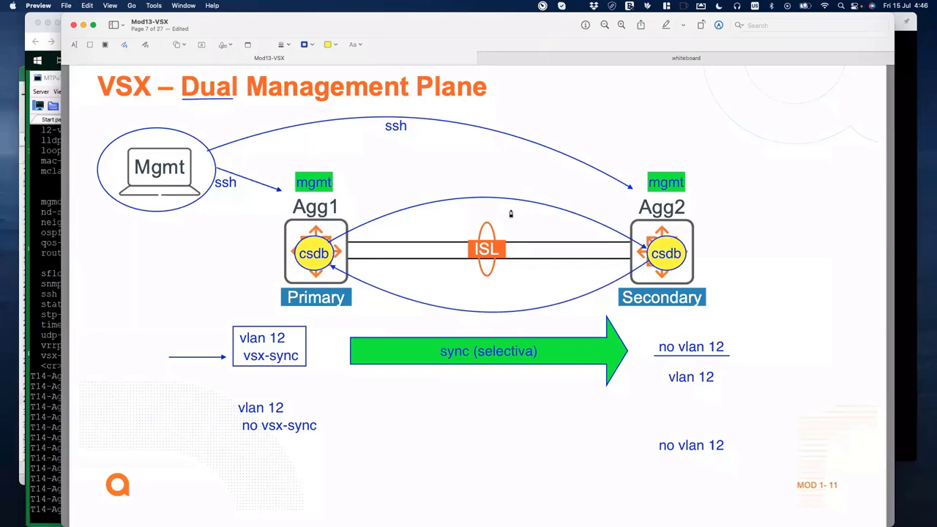
scroll(552, 270, down, 1)
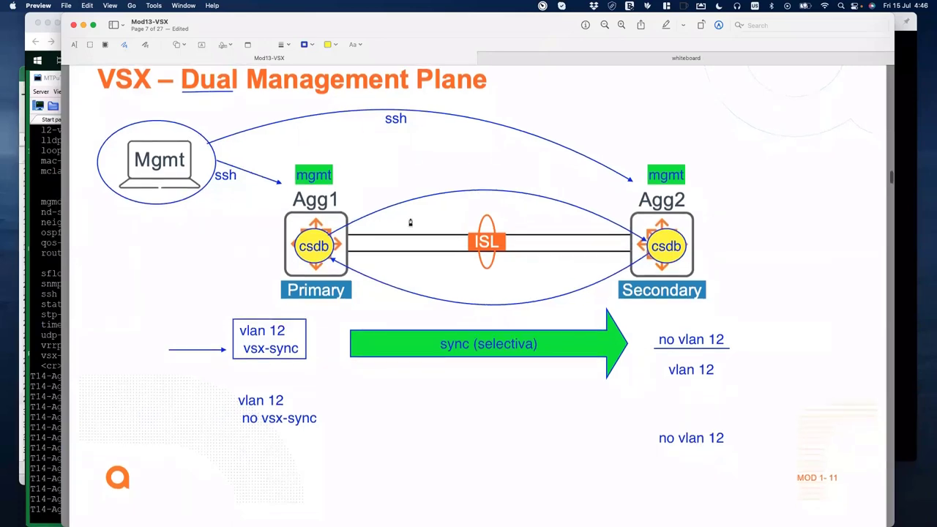
- Encircle the whole Agg1 switch and its mgmt label with an unfilled oval
drag(306, 182, 349, 195)
click(328, 45)
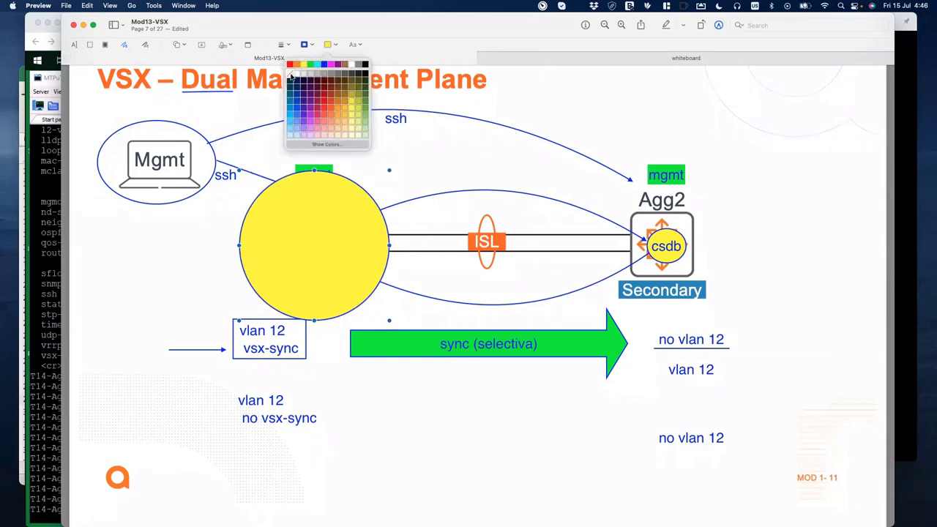
click(293, 76)
drag(314, 170, 318, 157)
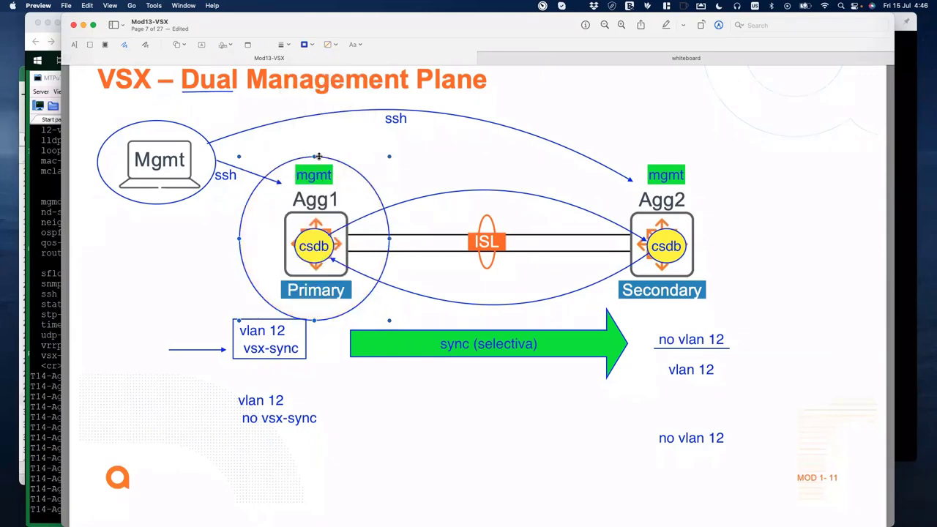
drag(365, 183, 364, 180)
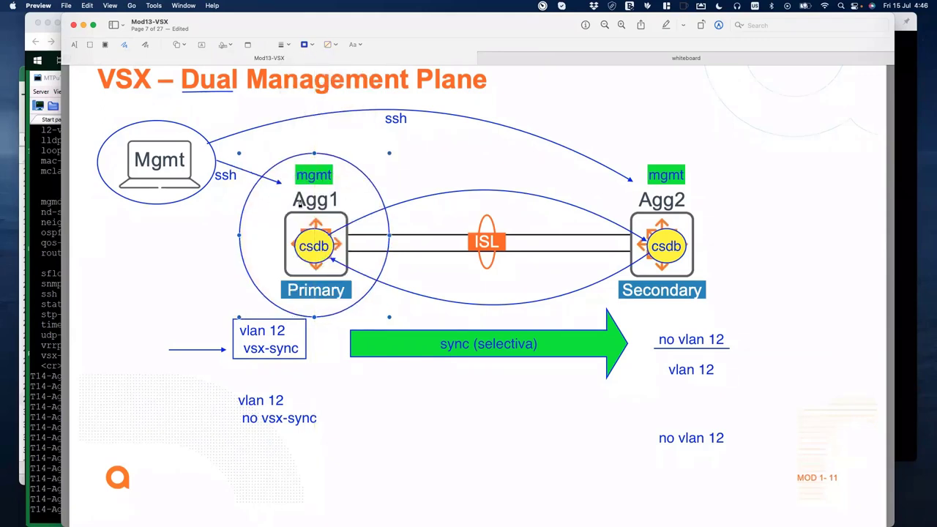
click(421, 181)
- On Agg1, run show lldp neighbor-info and highlight Agg2 in the neighbor table
key(super+Tab)
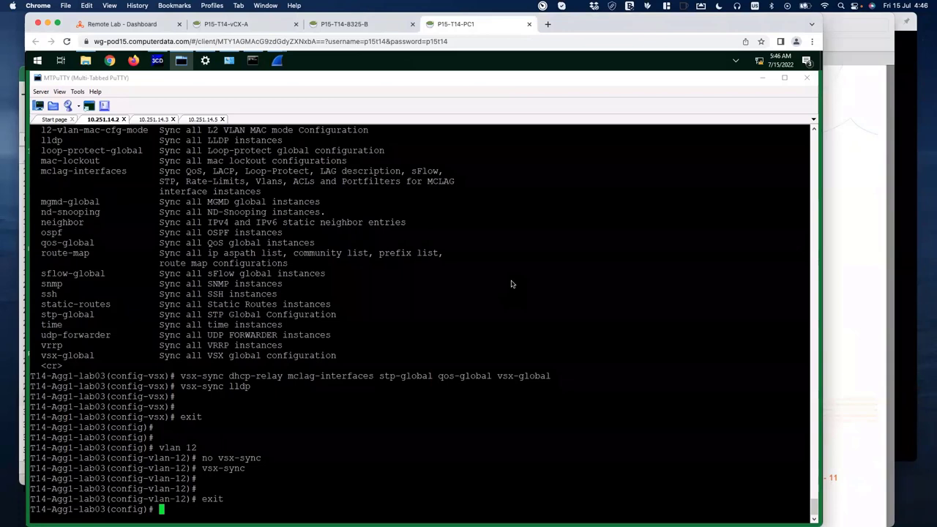
key(Return)
key(Return)
key(Return)
key(Return)
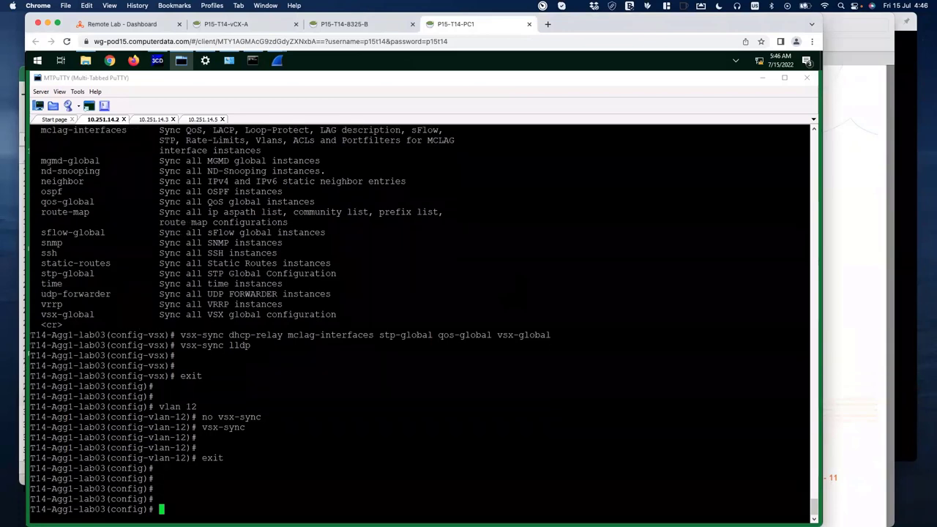
text(show lldp )
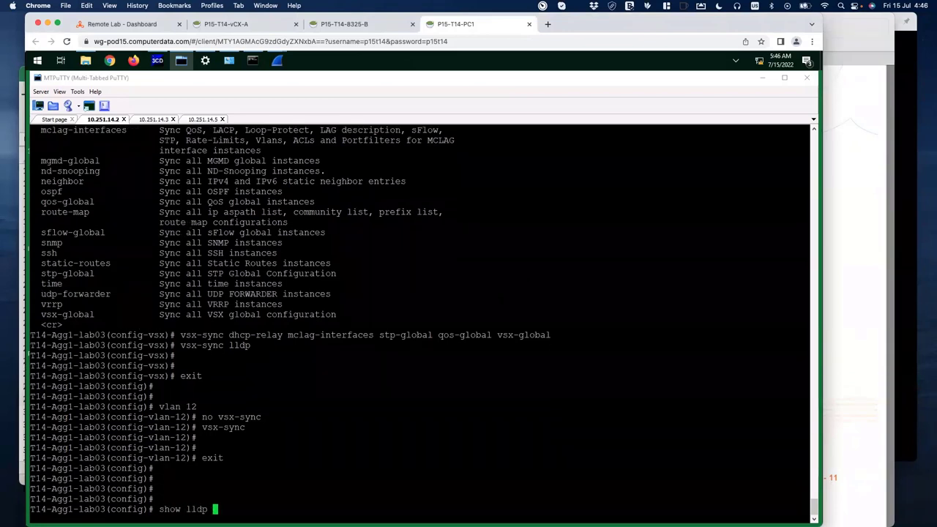
text(neighbor-info)
key(Return)
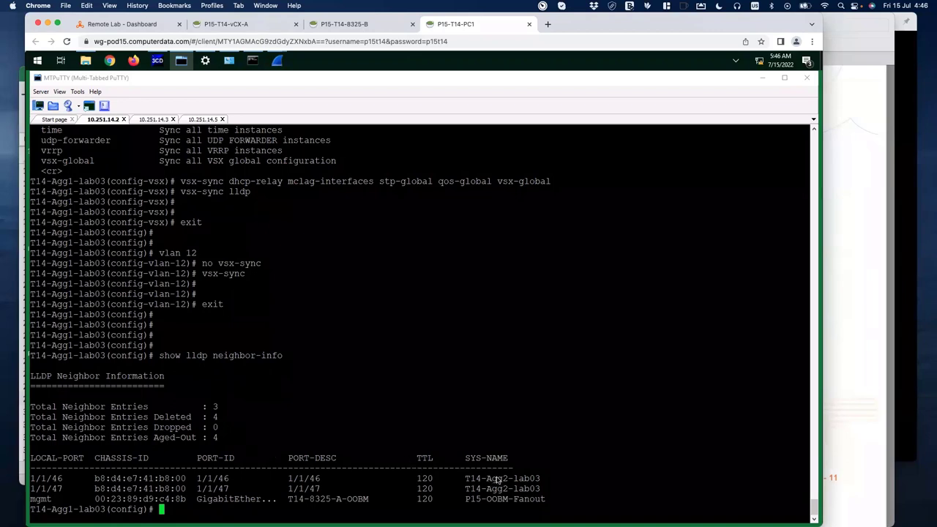
drag(474, 479, 514, 488)
click(402, 411)
- Show the peer's LLDP neighbors via vsx-peer, then list its VLANs with show vlan vsx-peer
key(Up)
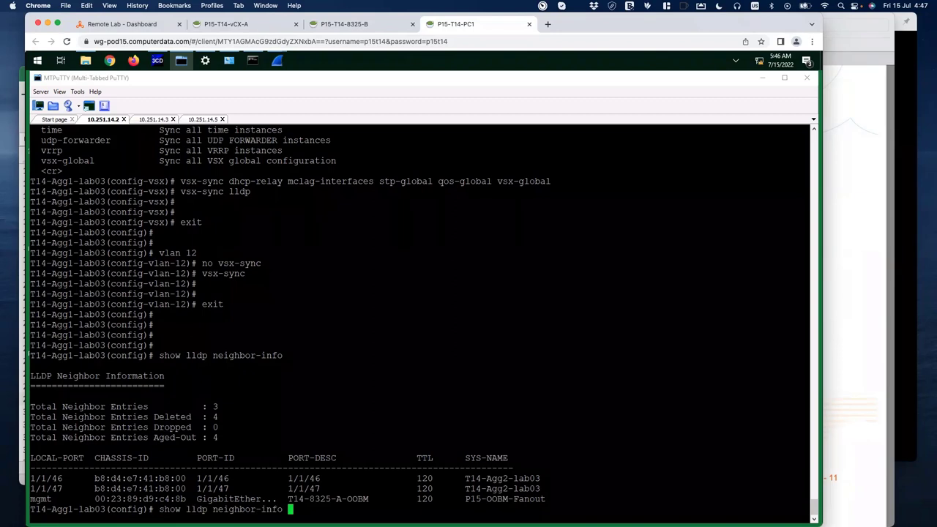
text(vsx-peer)
key(Return)
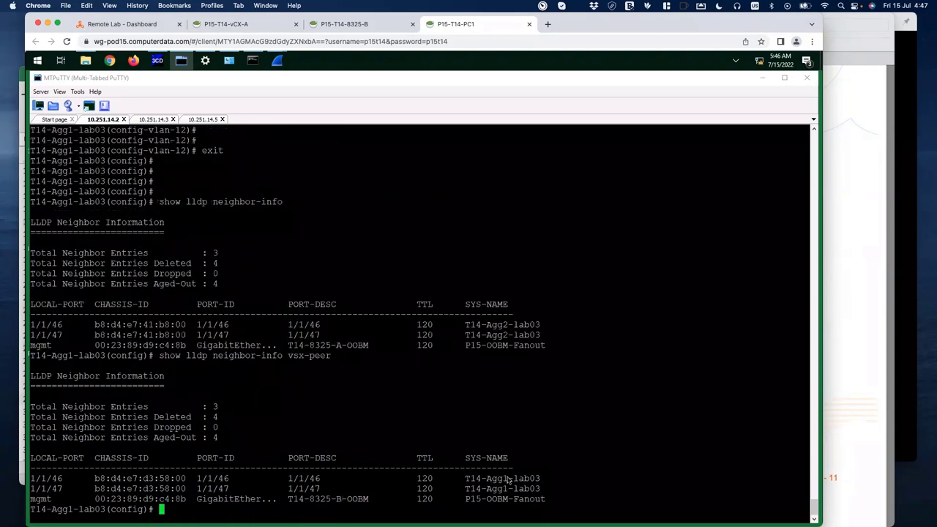
drag(515, 479, 481, 478)
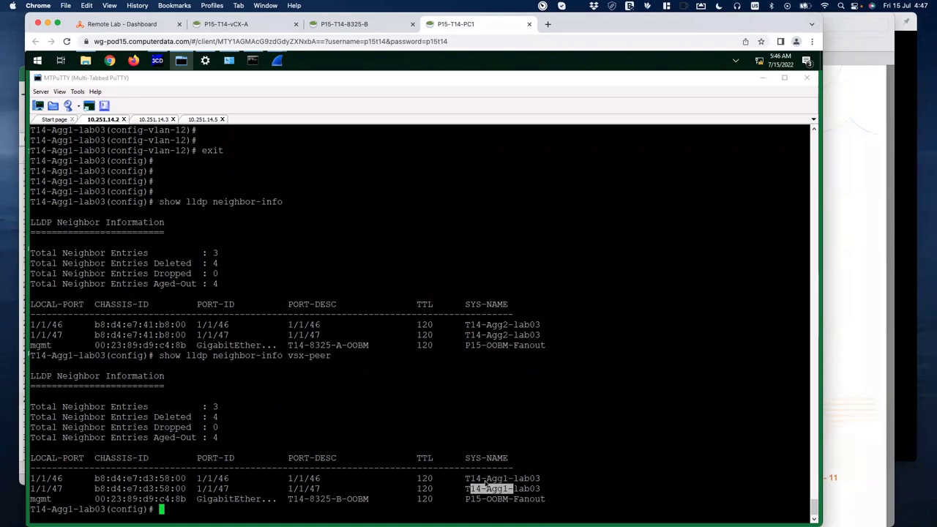
click(488, 502)
drag(481, 488, 515, 488)
text(show vlan )
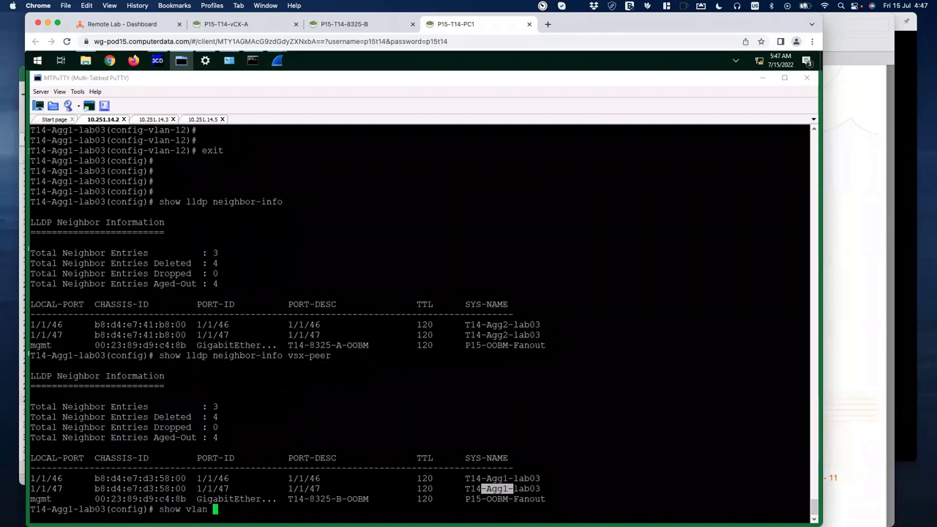
text(vsx-peer)
key(Return)
key(Return)
key(Return)
key(Return)
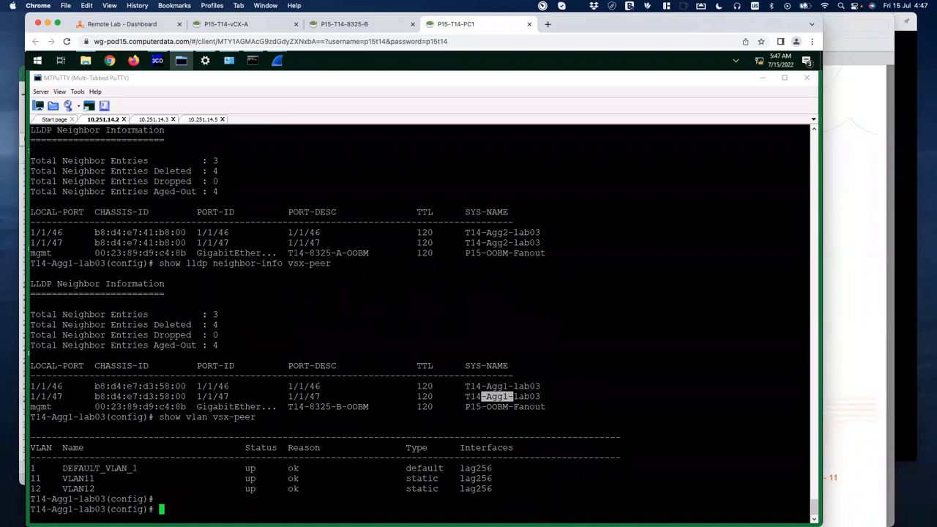
- On Agg2, create VLANs 13-15, exit the VLAN context, and list the VLANs
click(159, 121)
text(vlan 1)
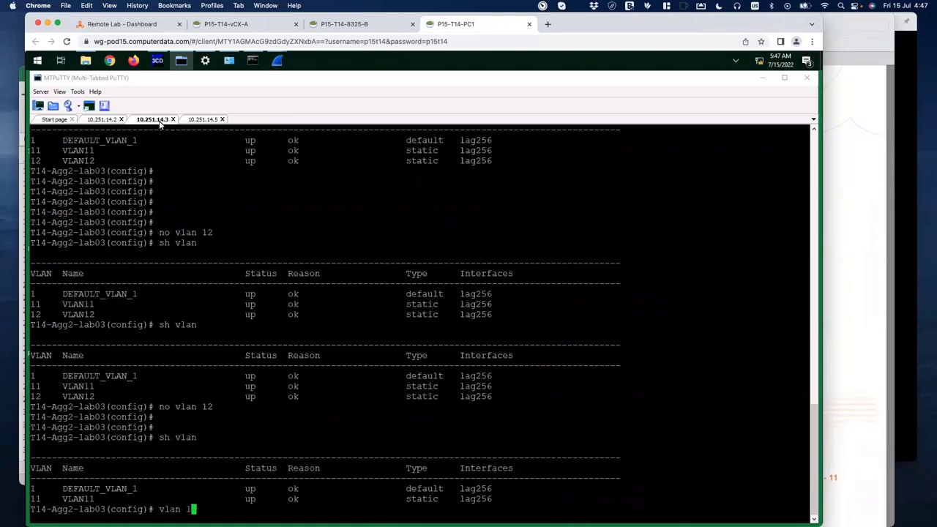
text(3-15)
key(Return)
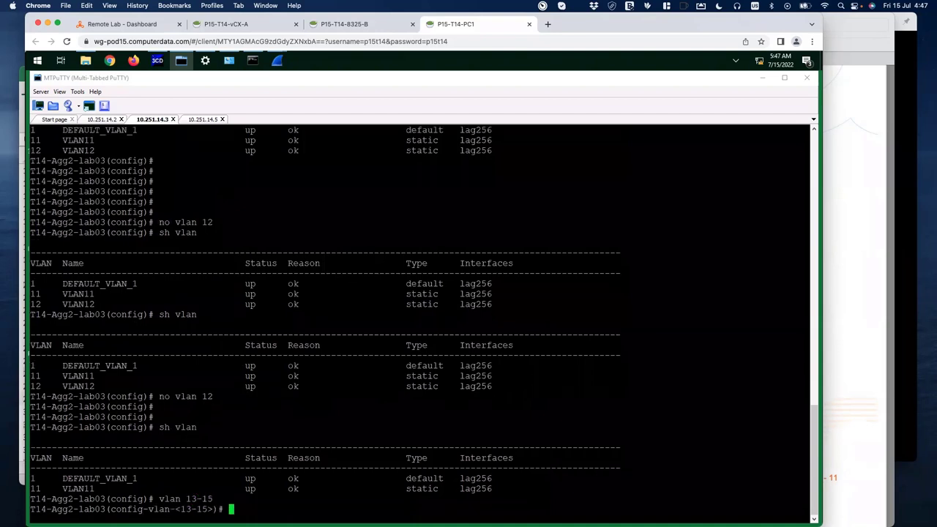
text(exit)
key(Return)
text(sh vlan)
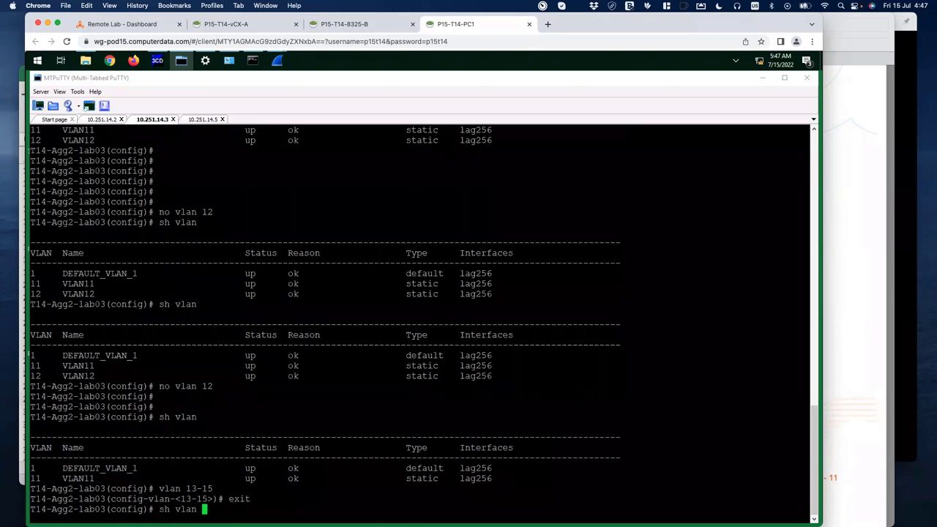
key(Return)
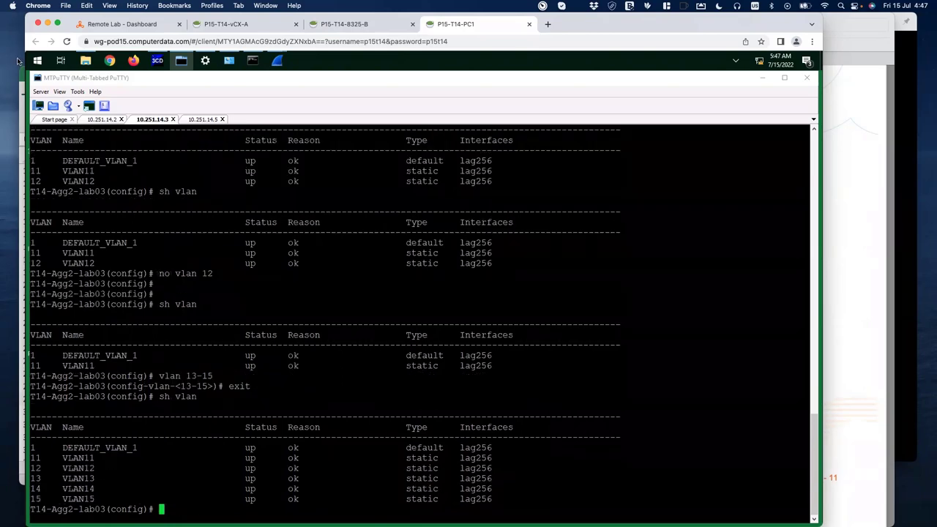
- On Agg1, rerun show vlan vsx-peer and show vlan, highlighting the new VLAN13–VLAN15 rows
click(105, 120)
key(Up)
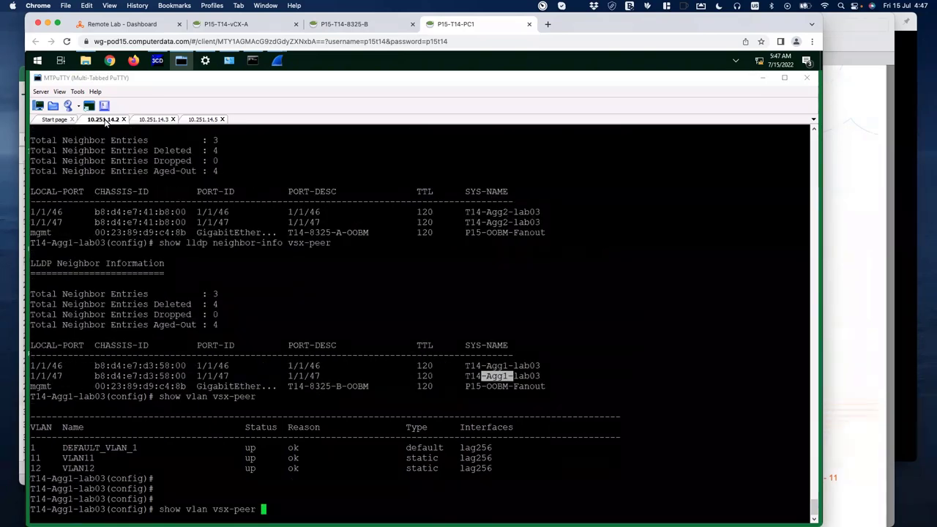
key(Return)
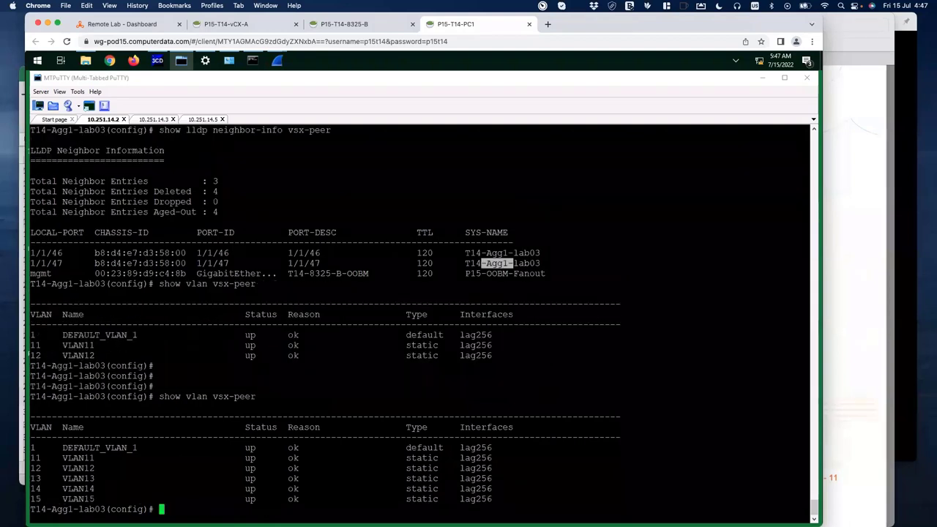
key(Up)
key(BackSpace)
key(BackSpace)
key(BackSpace)
key(BackSpace)
key(BackSpace)
key(BackSpace)
key(BackSpace)
key(BackSpace)
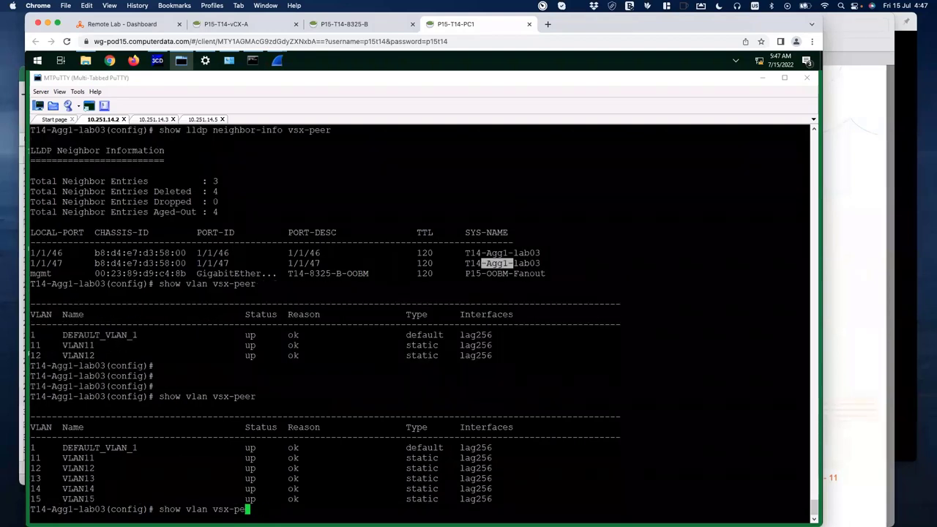
key(Return)
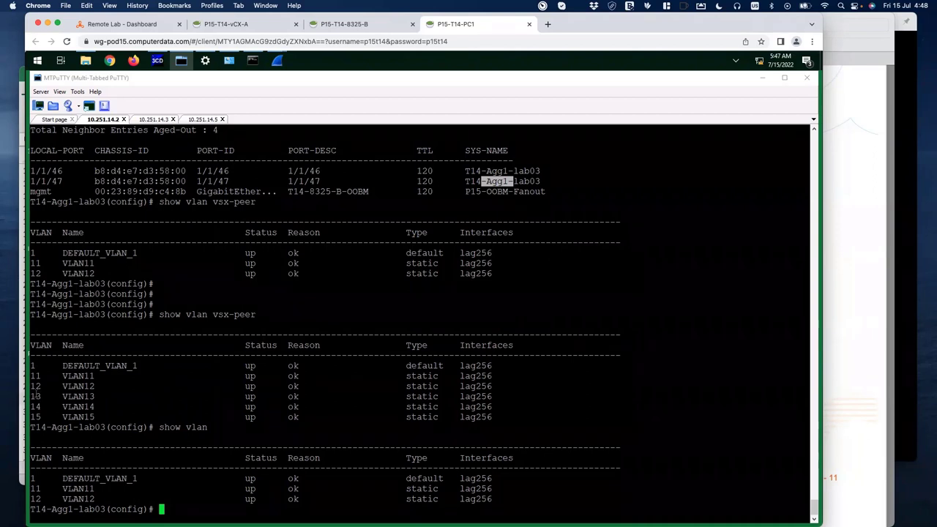
drag(35, 396, 95, 416)
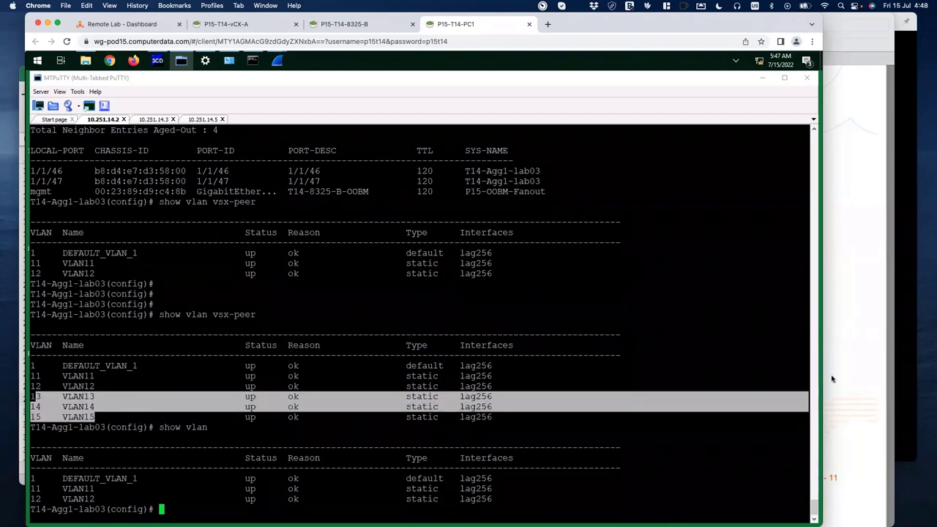
key(super+Tab)
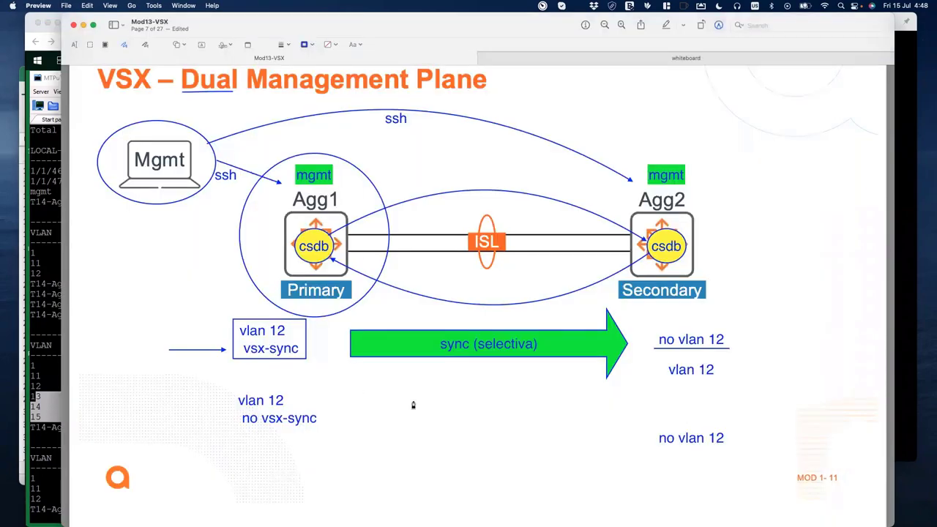
- On page 8, draw blue lines beside the individual and group synchronization feature lists
scroll(464, 431, down, 10)
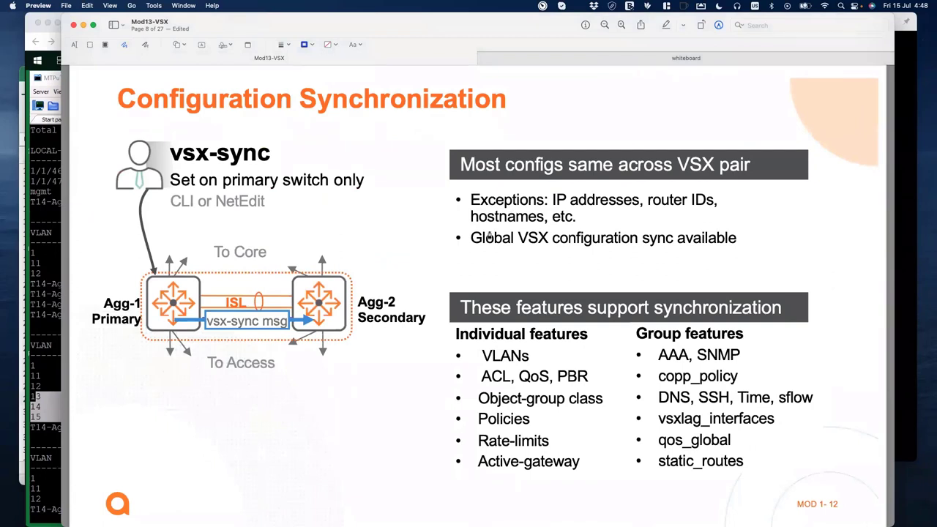
drag(453, 348, 460, 473)
drag(630, 349, 638, 462)
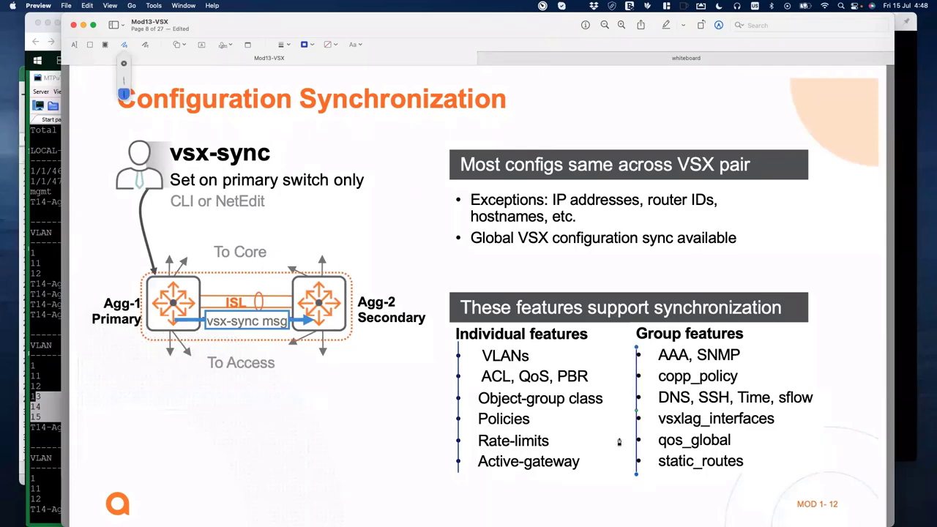
- Move to the Traffic Forwarding slide, page 9, and return to the Agg1 terminal
scroll(607, 444, down, 10)
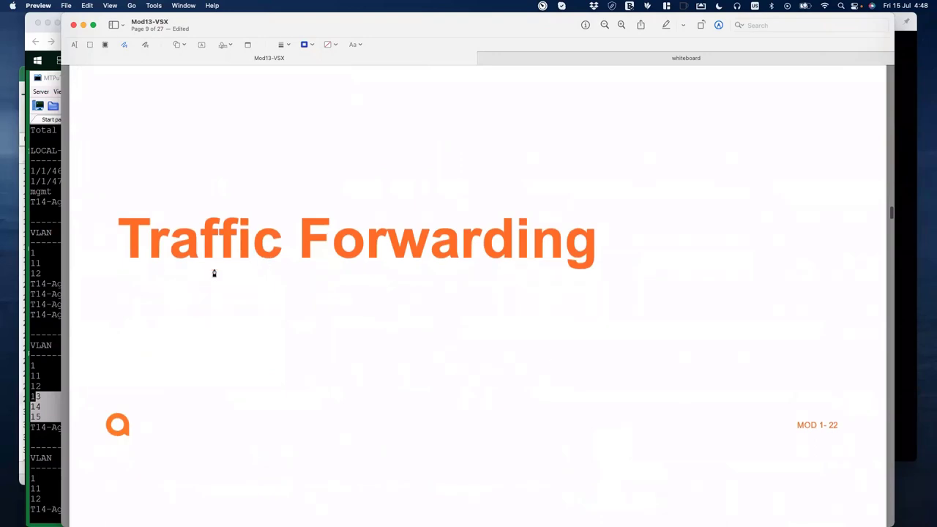
scroll(436, 299, up, 3)
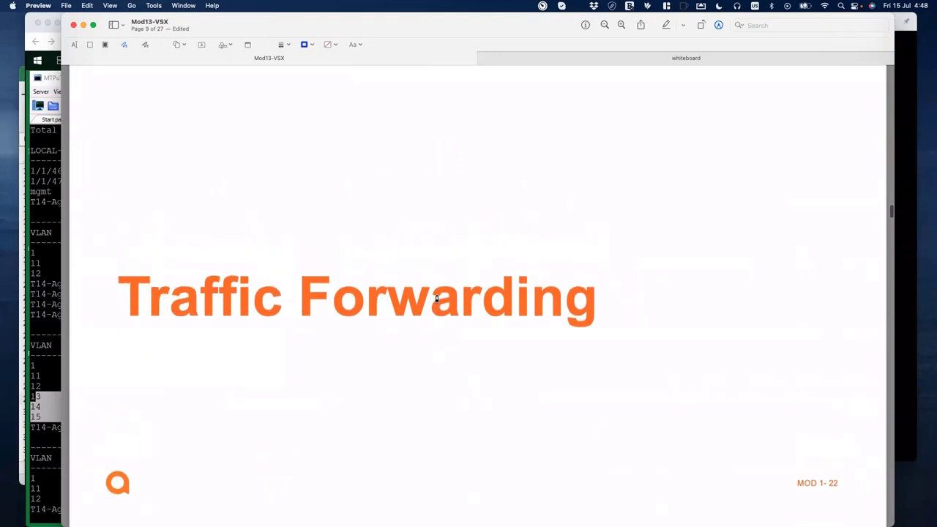
scroll(437, 299, up, 2)
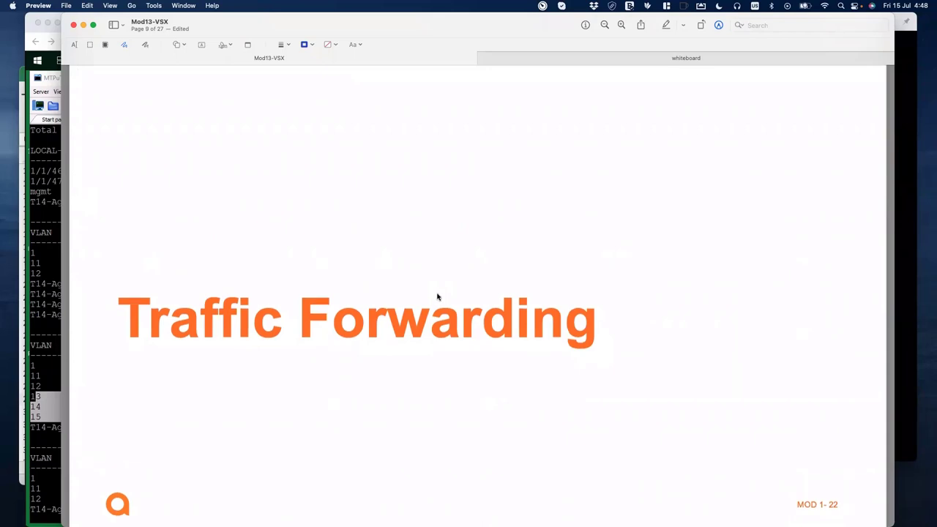
click(57, 198)
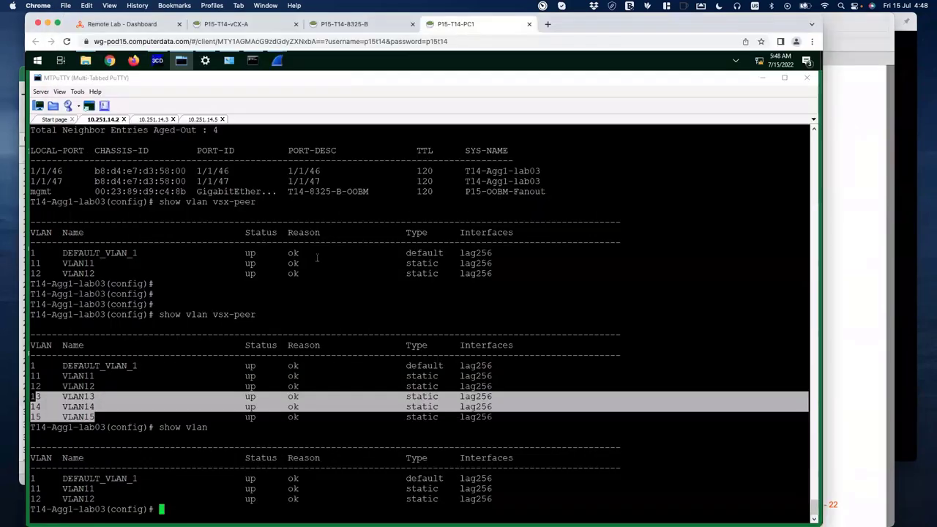
- Clear the VLAN row highlight in Agg1's output and bring the Traffic Forwarding slide forward
click(342, 277)
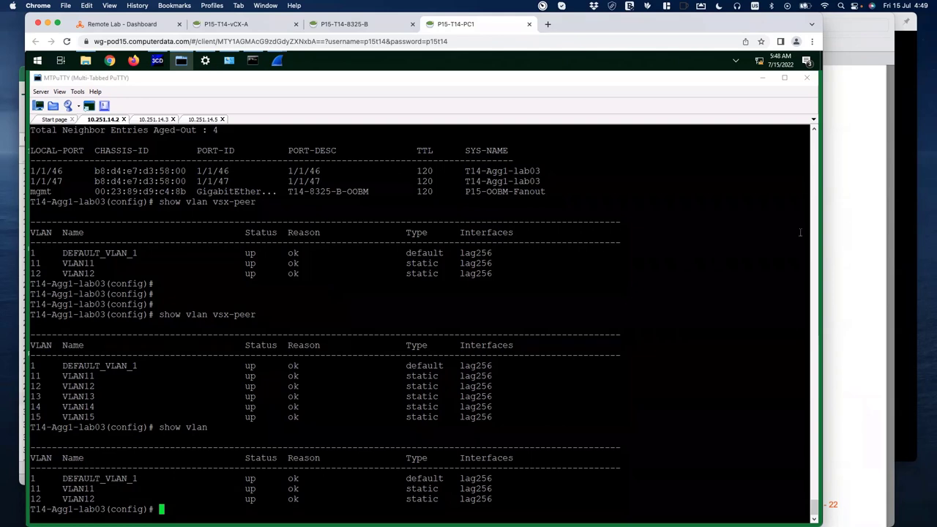
key(super+Tab)
- Underline 'Traffic' in blue and advance to the VSX – MCLAG slide, page 10
drag(134, 339, 246, 340)
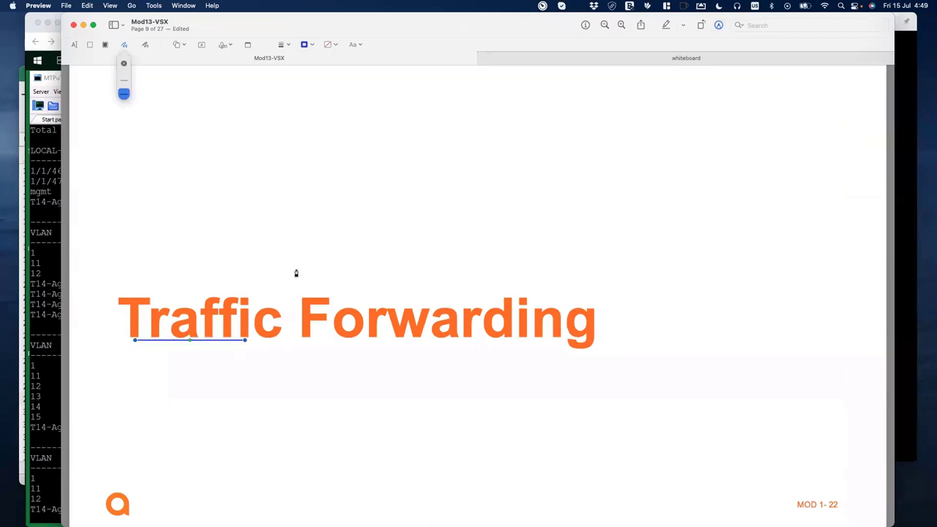
click(238, 275)
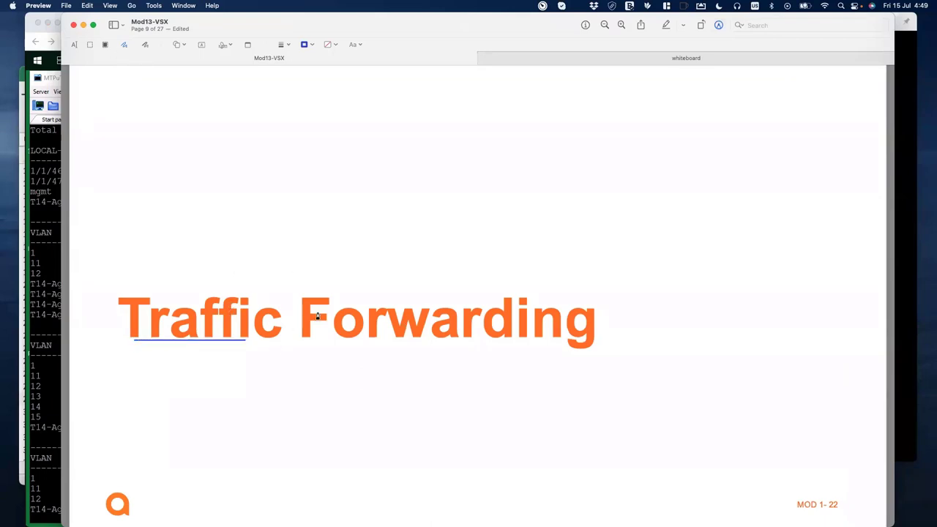
scroll(317, 310, down, 10)
scroll(317, 310, down, 5)
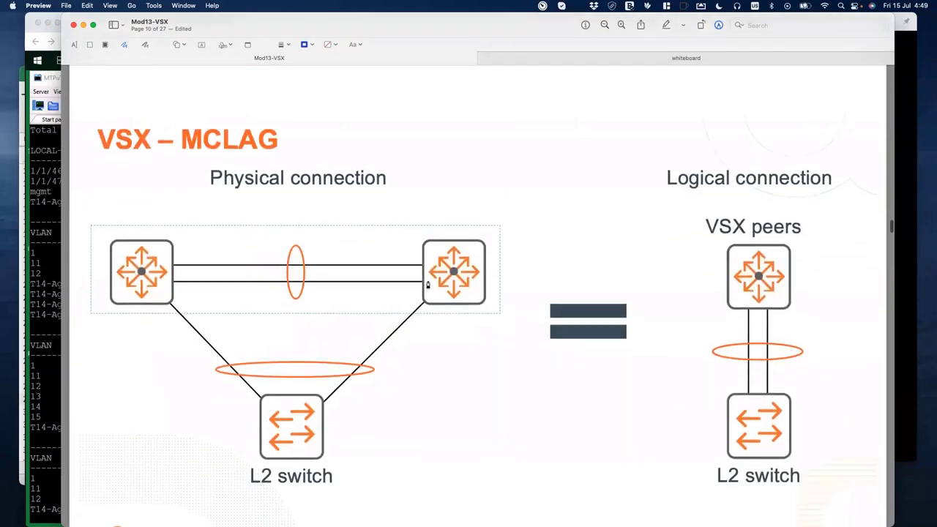
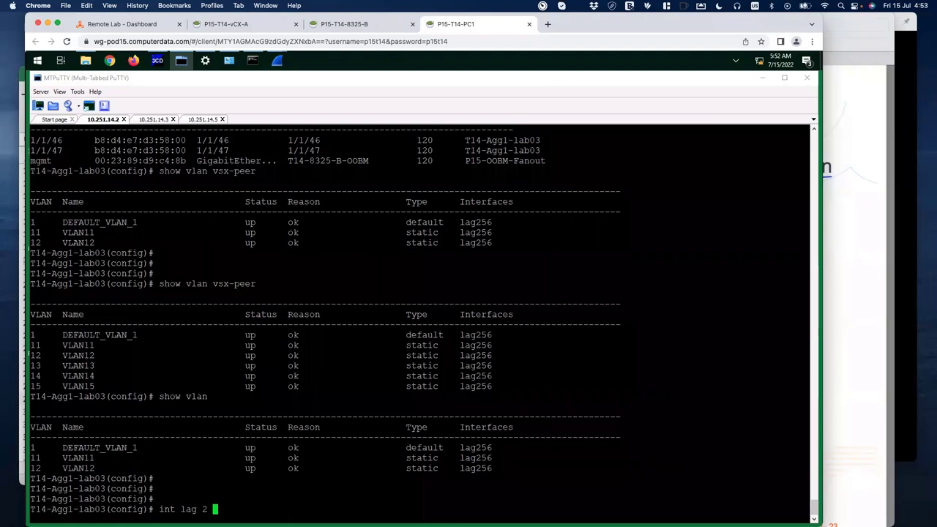
- Make LAG 2 a multi-chassis interface, enabled, with routing disabled
text(multi-chassis)
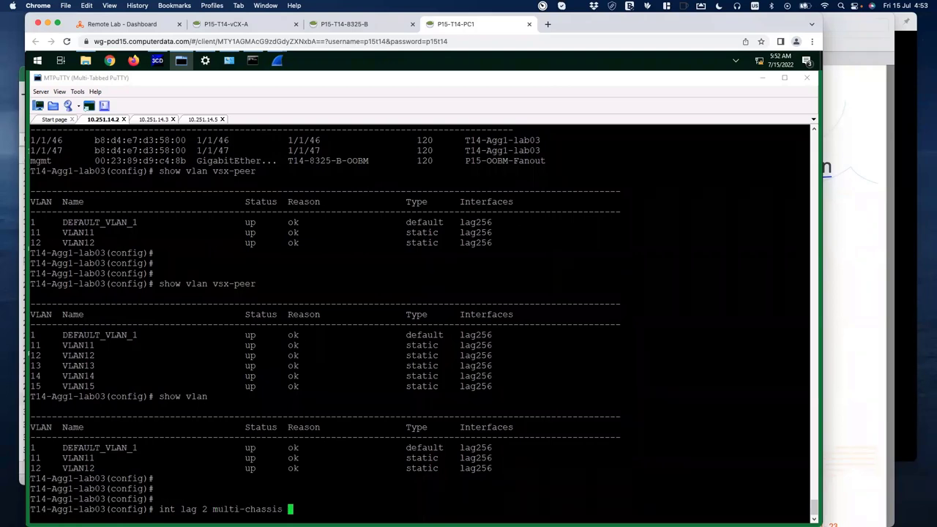
key(Return)
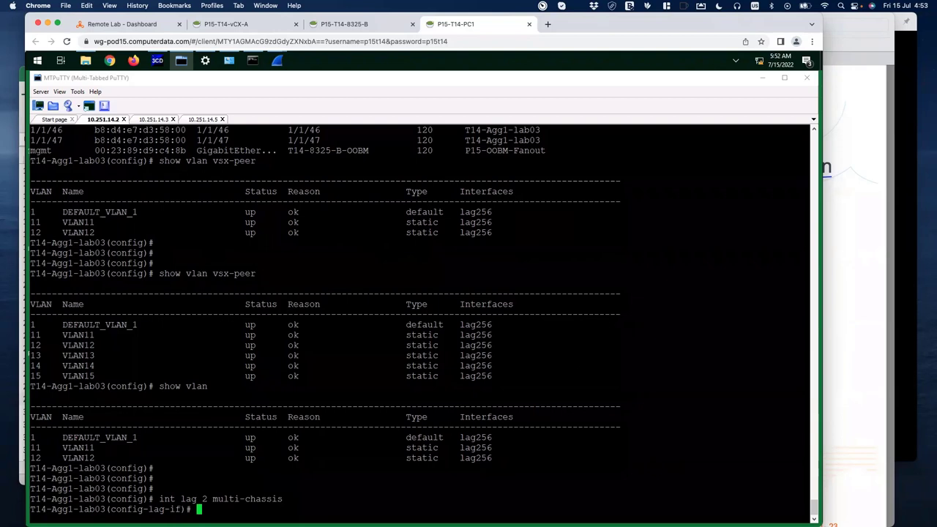
text(no shutdown)
key(Return)
text(no routing)
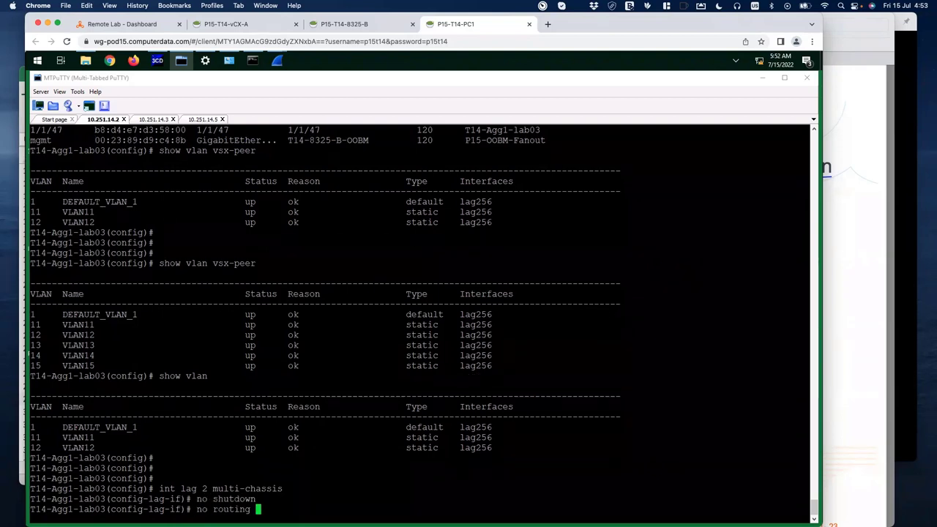
key(Return)
text(vlan all)
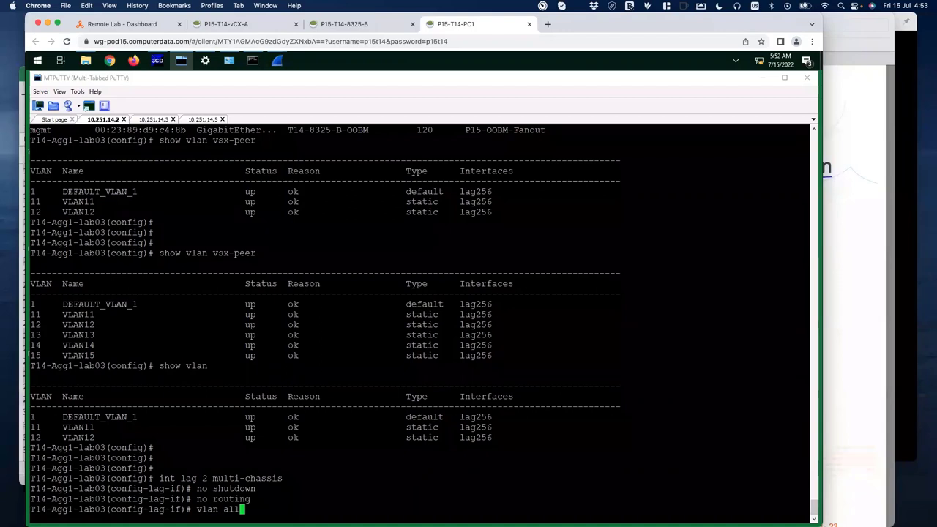
text( all)
key(Return)
- Set LAG 2 to trunk all VLANs with LACP in active mode
text(vlan turnk)
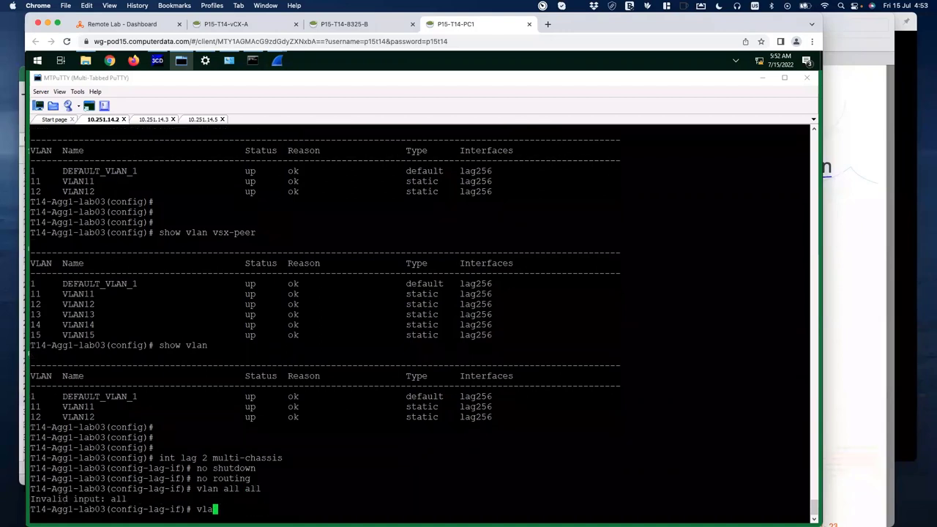
key(BackSpace)
key(BackSpace)
key(BackSpace)
key(BackSpace)
text(runk all all)
key(Return)
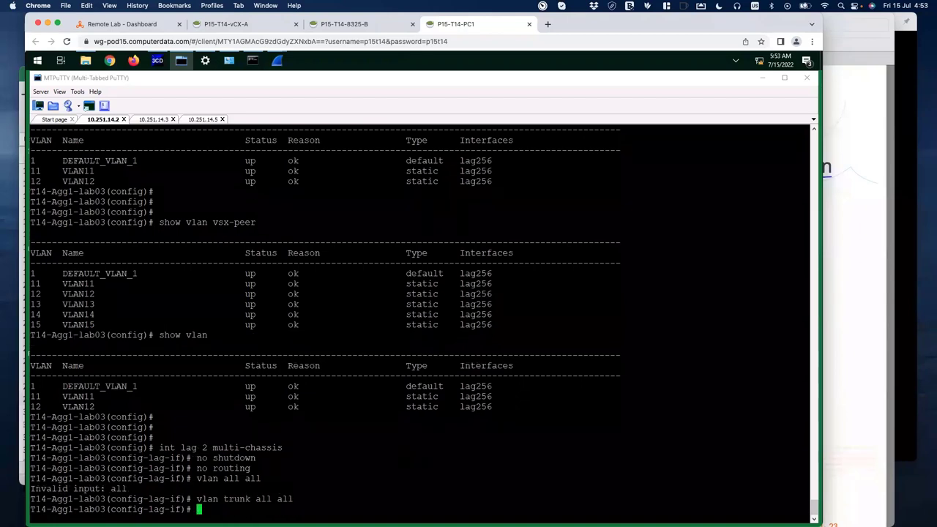
text(lacp mode active)
key(Return)
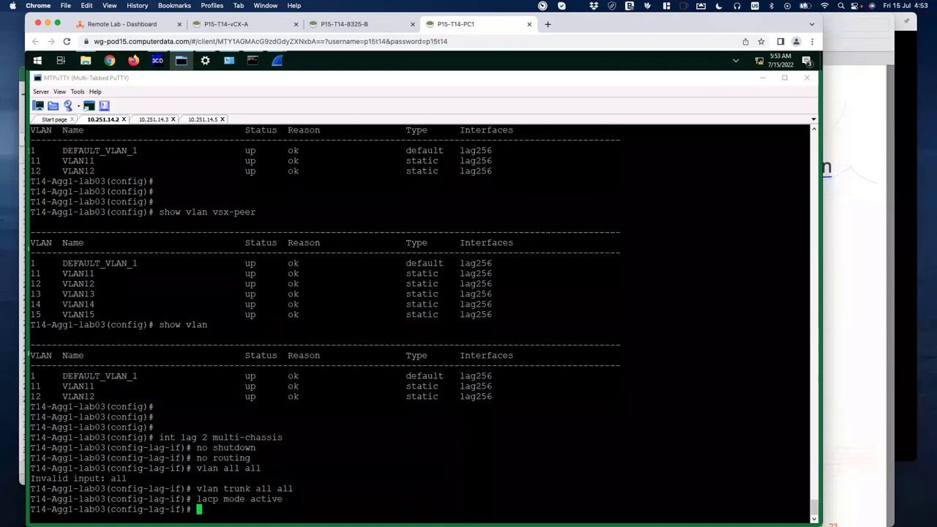
text(exit)
key(Return)
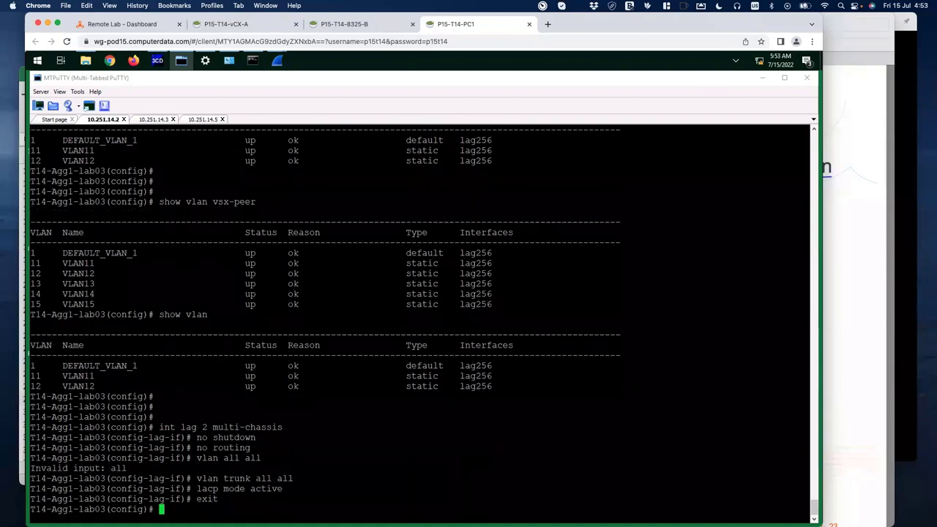
- Enable port 1/1/2, add it to LAG 2, and show LACP interface status
text(int 1/1/2)
key(Return)
text(no shutdown)
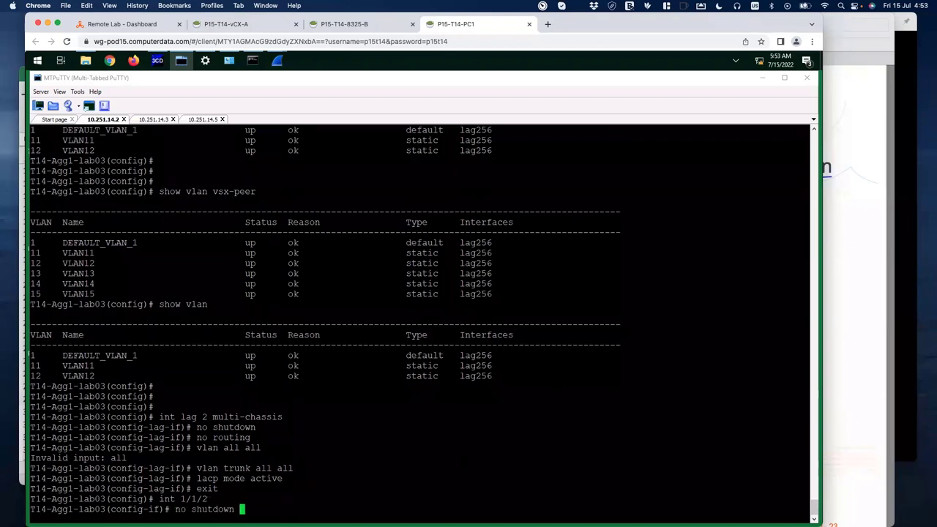
key(Return)
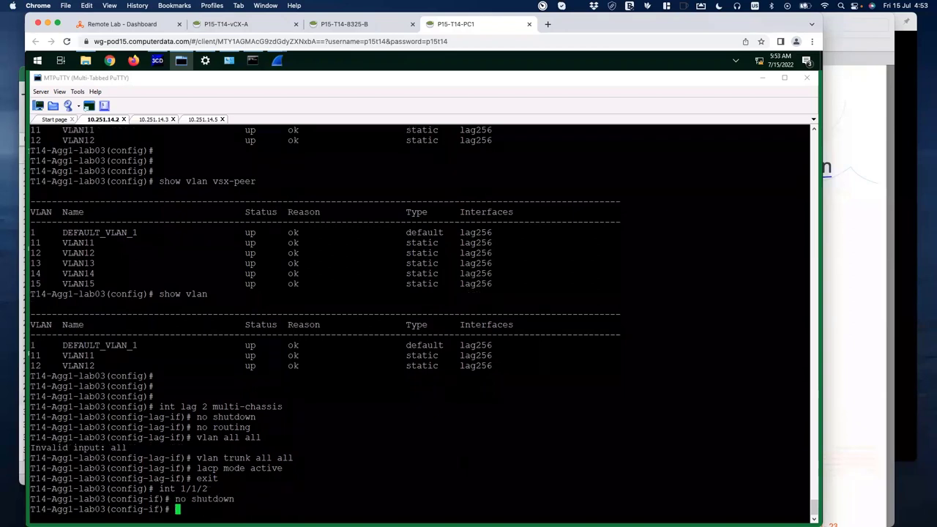
text(lag 2)
key(Return)
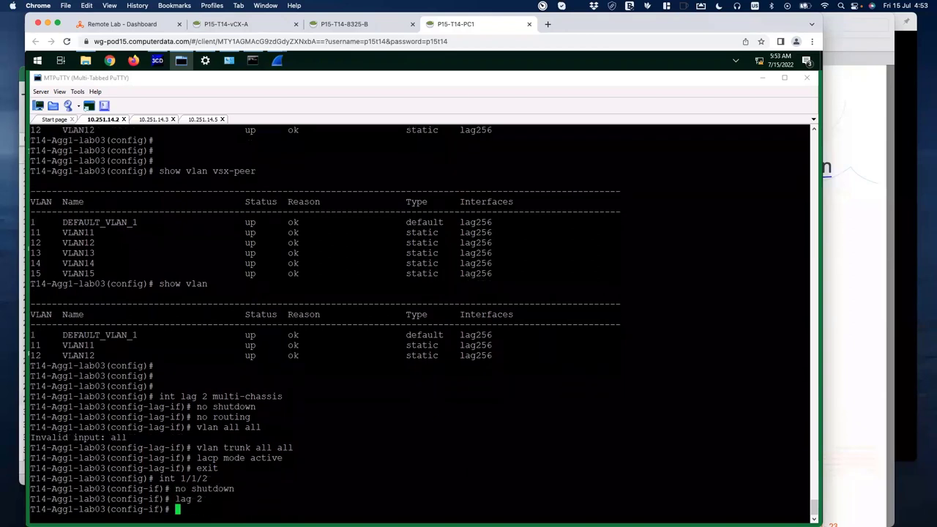
text(exit)
key(Return)
text(show lacp)
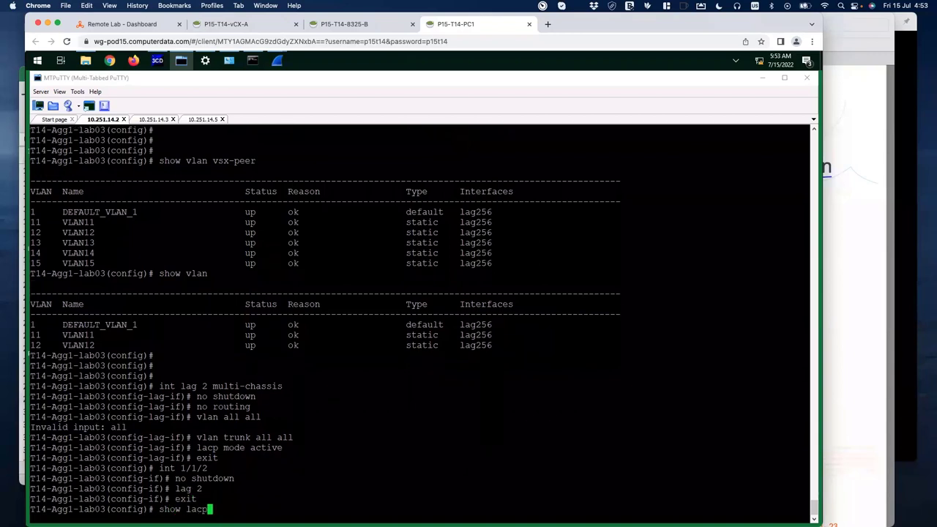
text( interfaces)
key(Return)
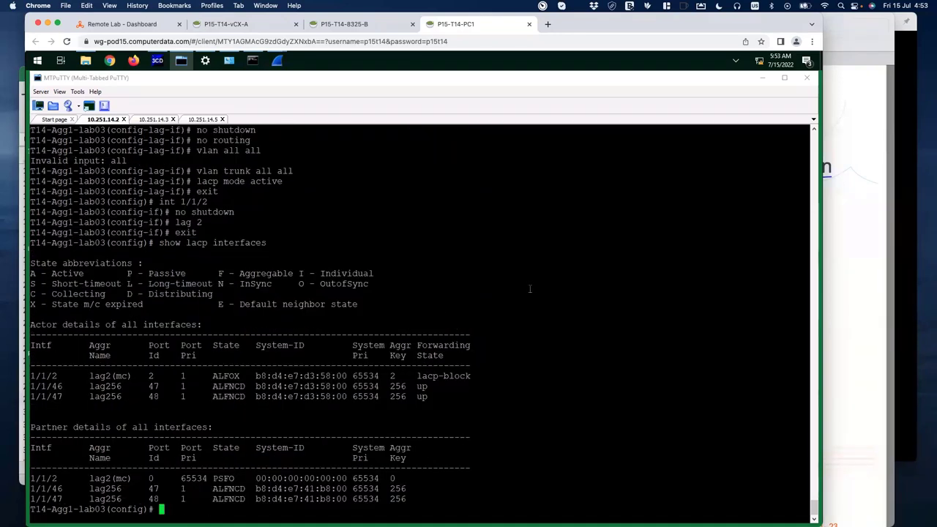
- Highlight port 1/1/2's lag2(mc) lacp-block entry and briefly check the Agg2 session
drag(40, 376, 166, 375)
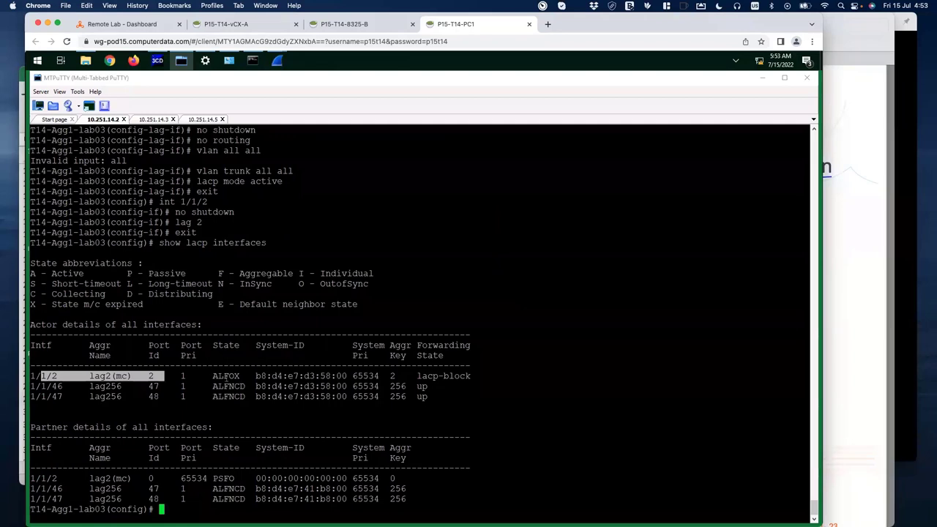
drag(467, 376, 385, 376)
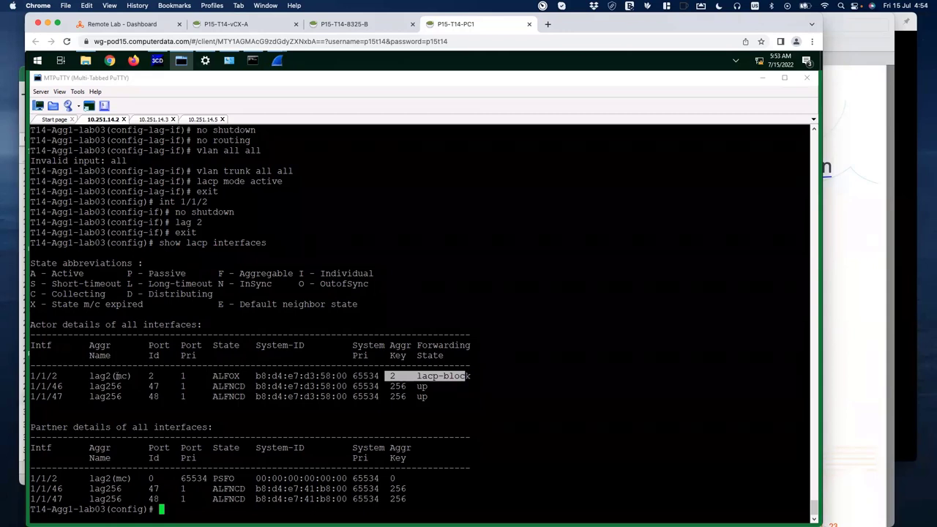
drag(106, 376, 132, 376)
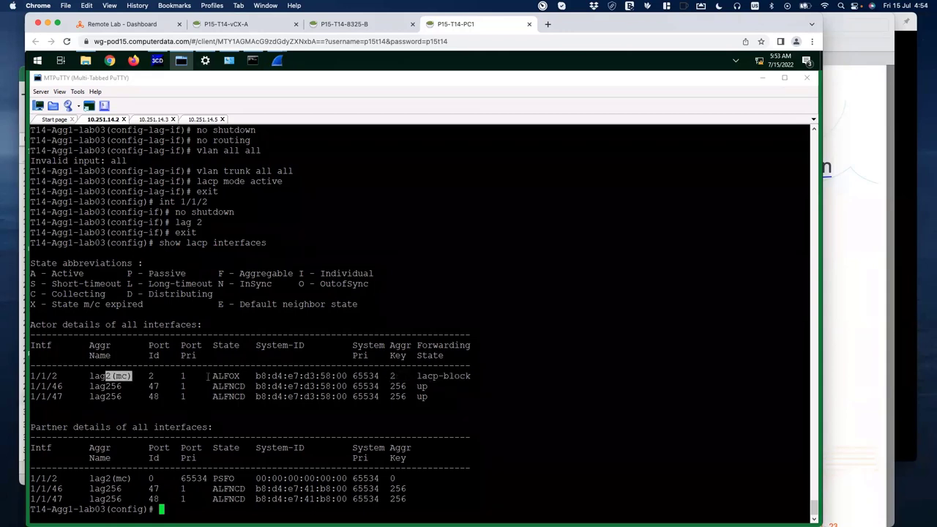
click(159, 120)
key(Return)
key(Return)
key(Return)
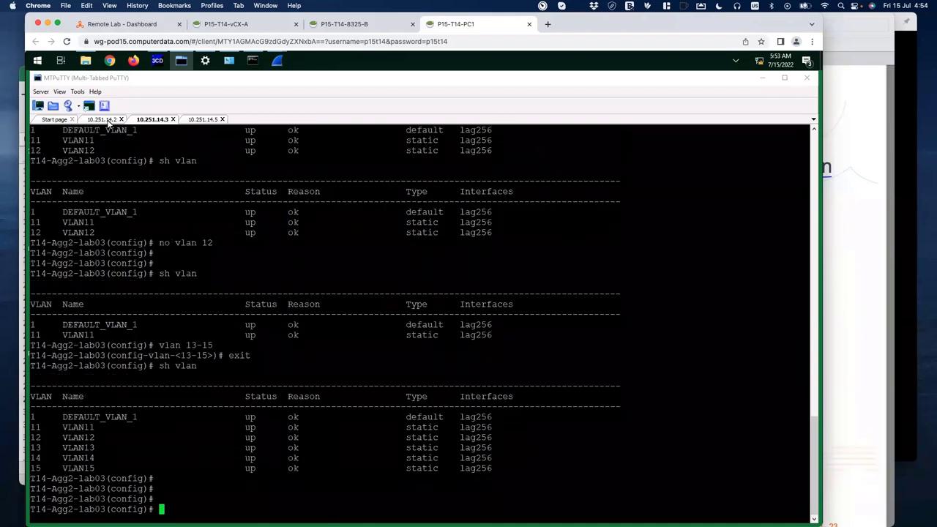
click(106, 120)
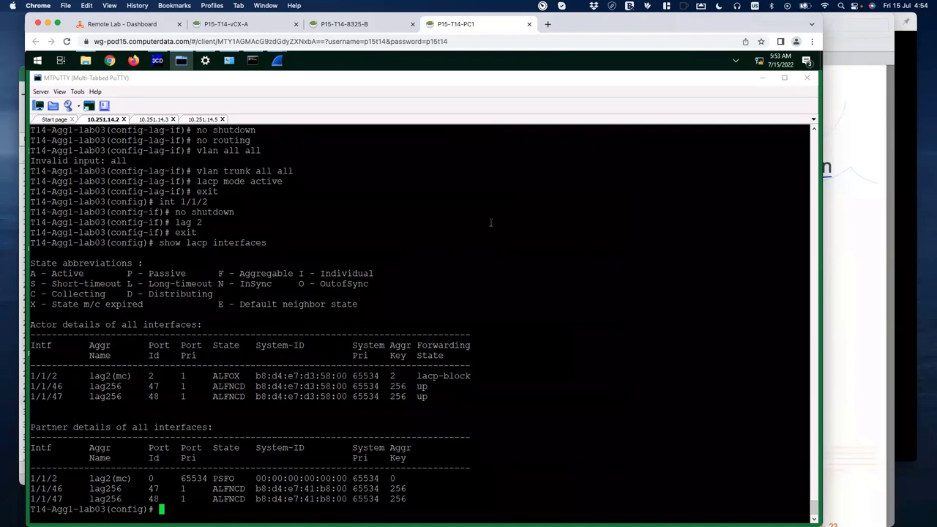
- Show Agg1's VSX running config, highlight mclag-interfaces, and move to the 10.251.14.3 session
text(sh run vsx)
key(Return)
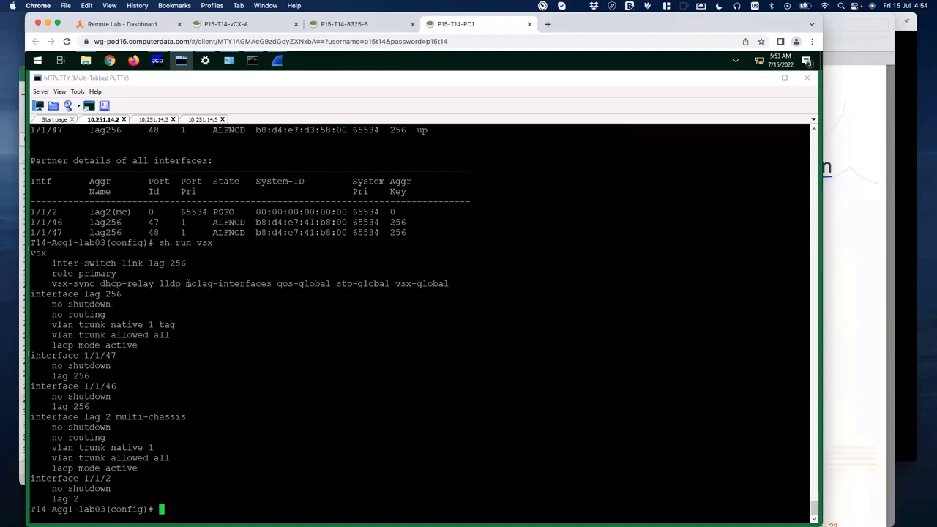
drag(186, 284, 272, 284)
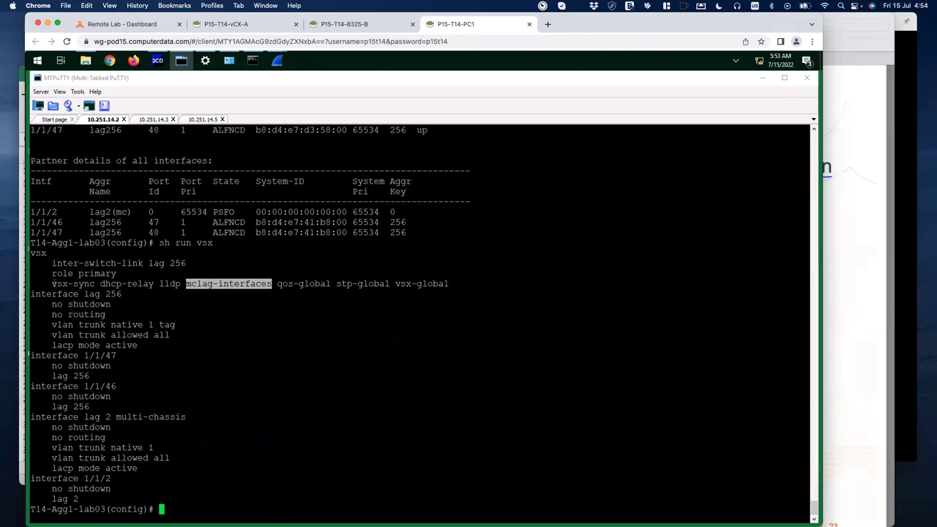
drag(52, 284, 92, 284)
drag(186, 284, 269, 284)
click(151, 119)
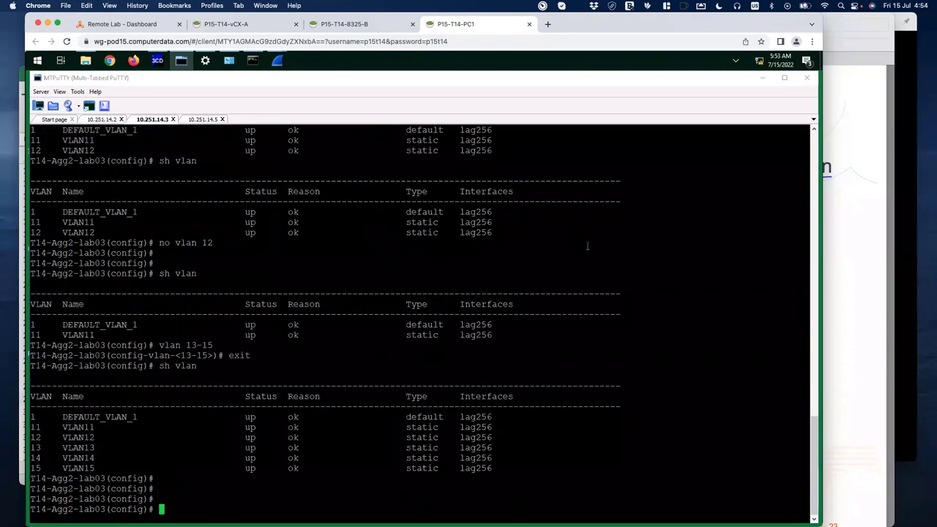
- Show Agg2's VSX running configuration with sh run vsx
text(int)
key(BackSpace)
key(BackSpace)
key(BackSpace)
key(BackSpace)
text(sh run vsx)
key(Return)
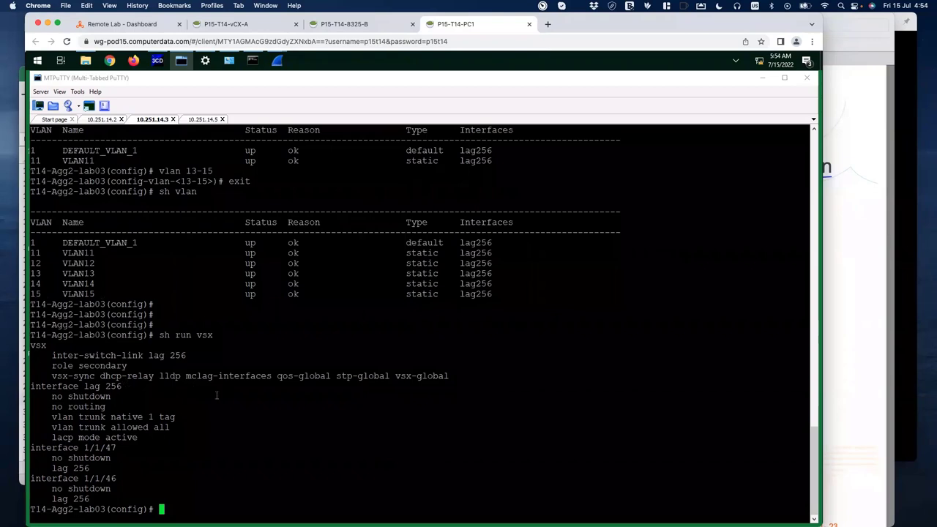
- Create and enable multi-chassis lag 2 on Agg2, then review its synced configuration block
text(int lag 2 multi-chassis)
key(Return)
text(no )
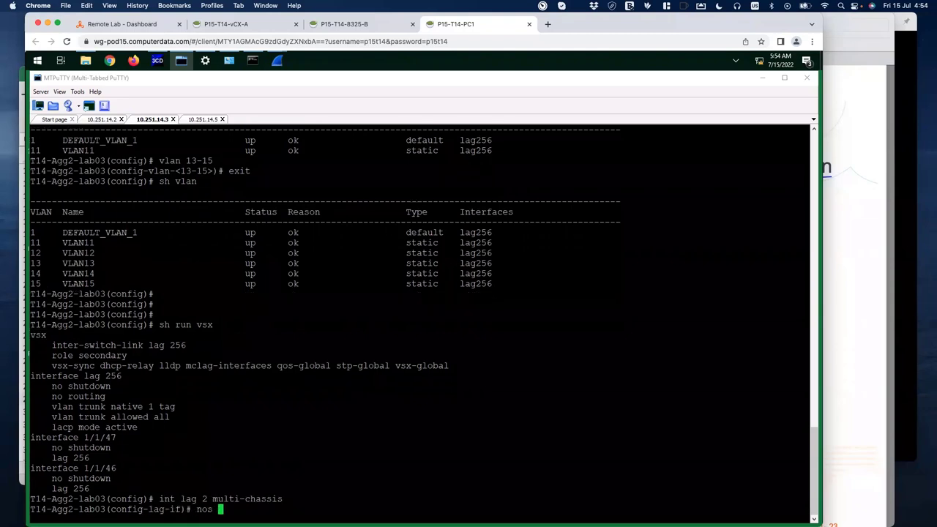
text(shutdown)
key(Return)
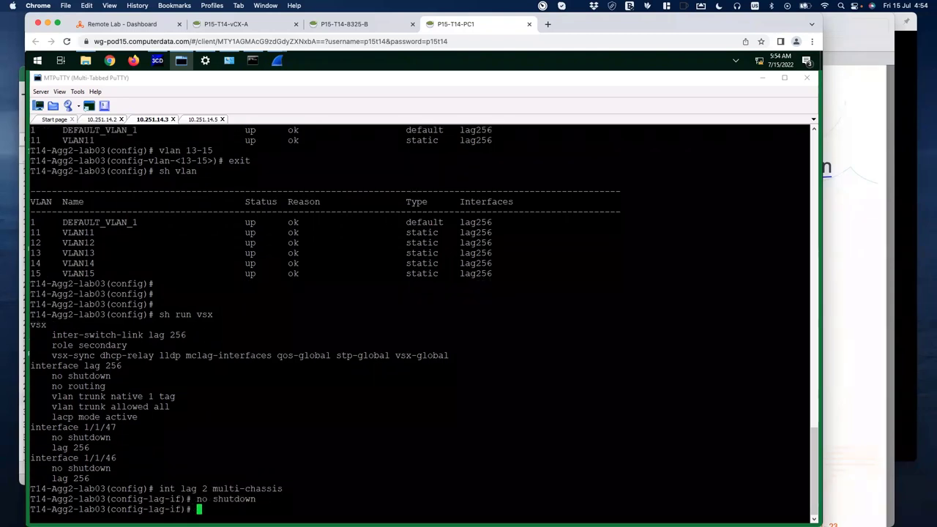
text(exit)
key(Return)
text(sh vla)
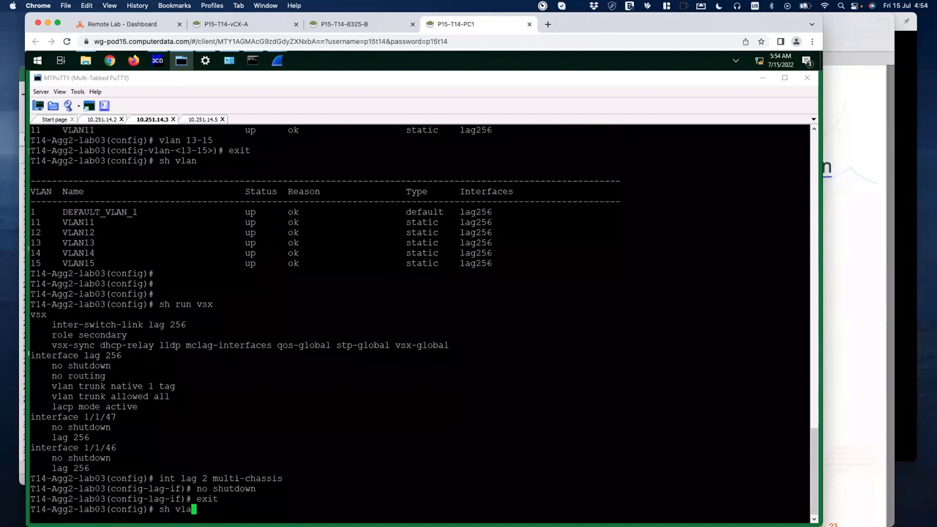
key(BackSpace)
key(BackSpace)
key(BackSpace)
text(run vsx)
key(Return)
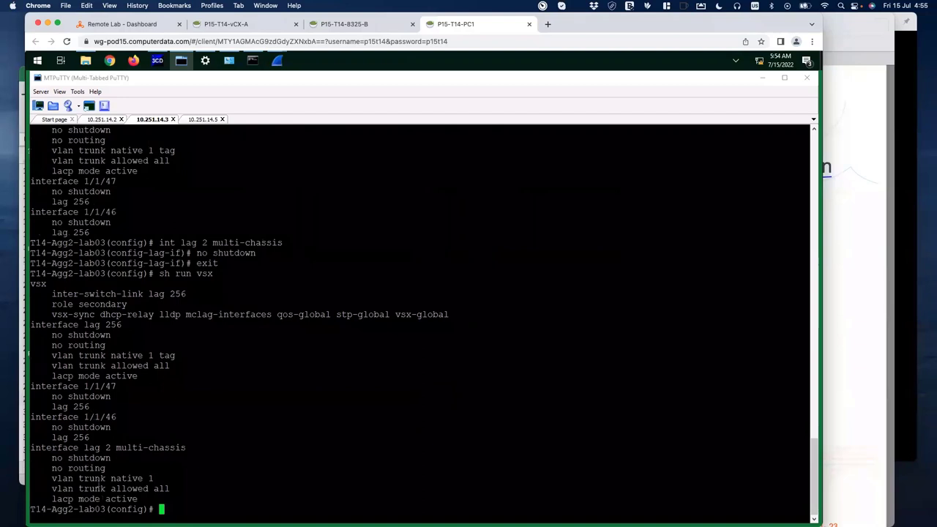
drag(30, 447, 144, 498)
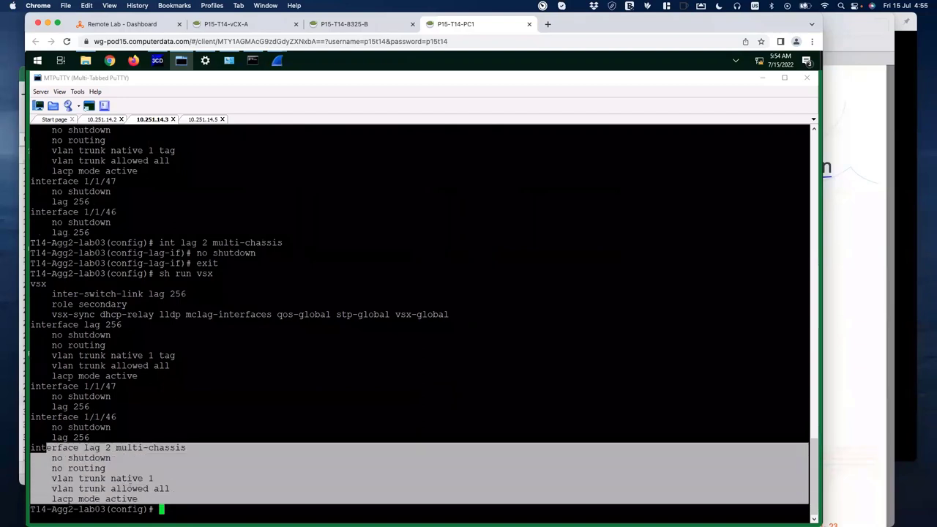
click(173, 431)
- Enable interface 1/1/2 and make it a member of lag 2
text(int )
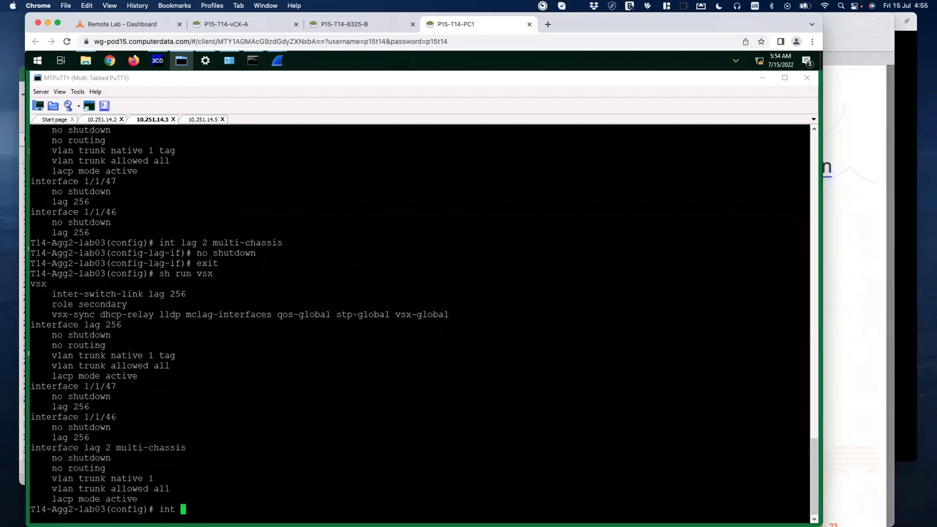
text(1/1/2)
key(Return)
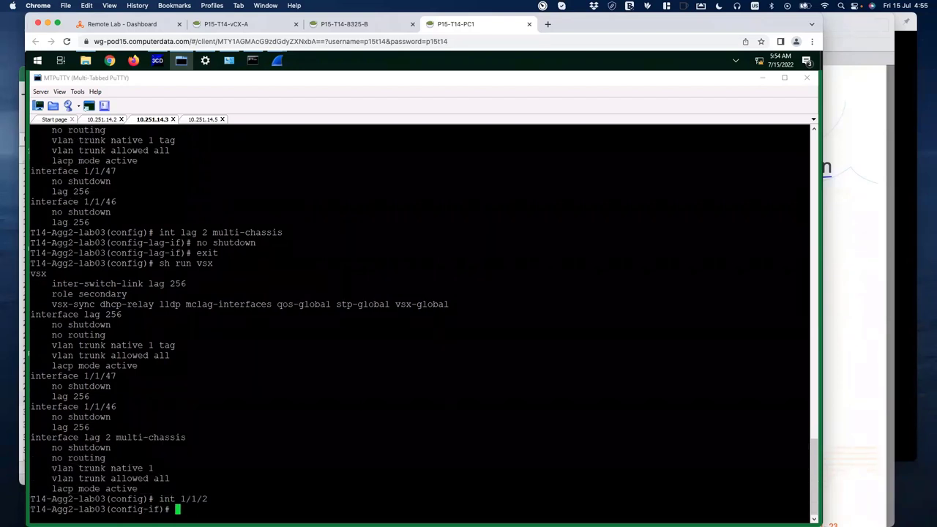
text(no shutdown)
key(Return)
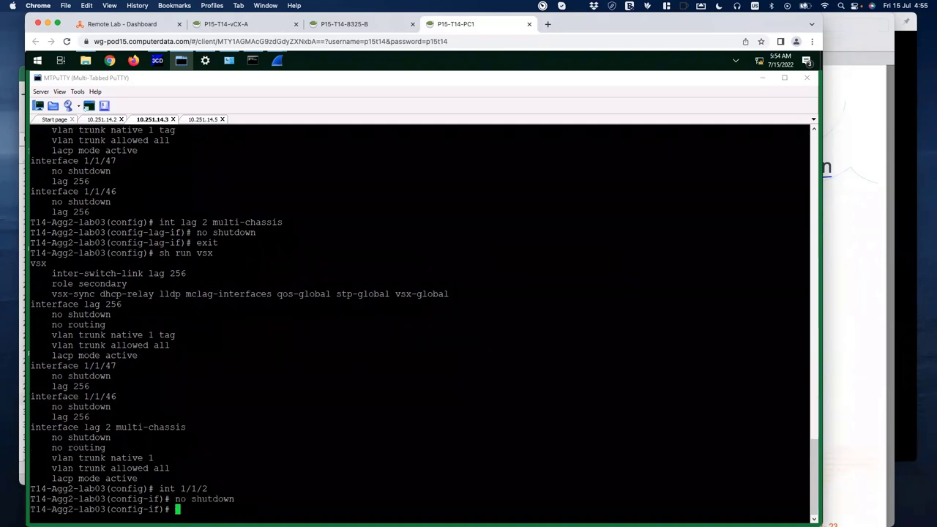
text(lag 2)
key(BackSpace)
key(BackSpace)
key(BackSpace)
key(BackSpace)
text(a 2)
key(Return)
text(lag 2)
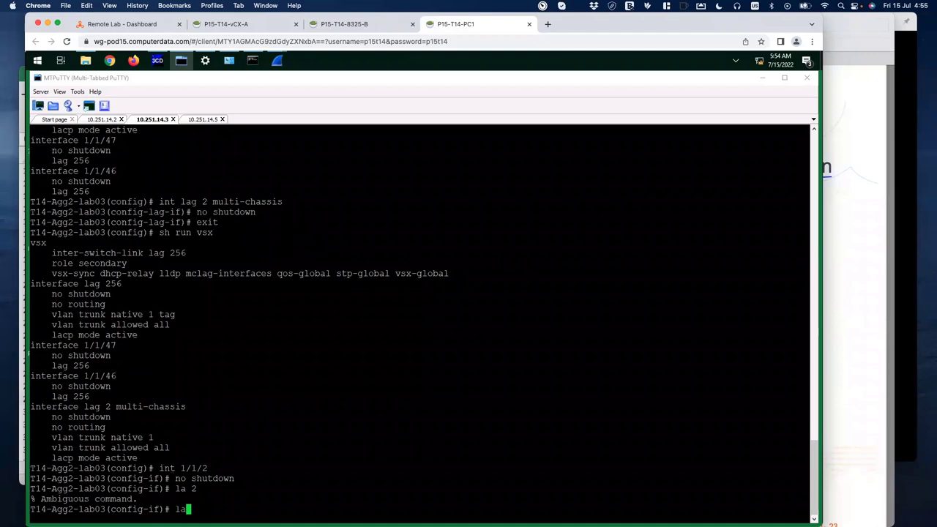
key(Return)
key(Return)
key(Return)
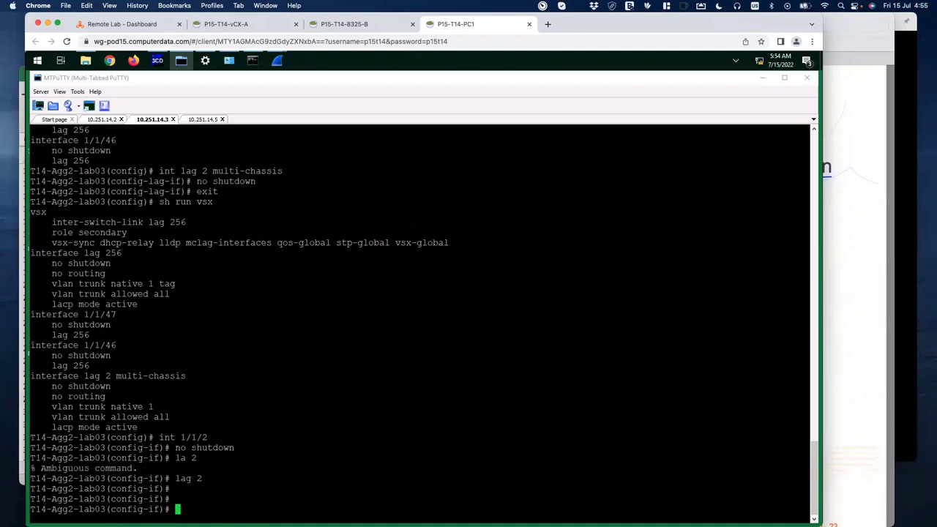
text(eit)
key(Return)
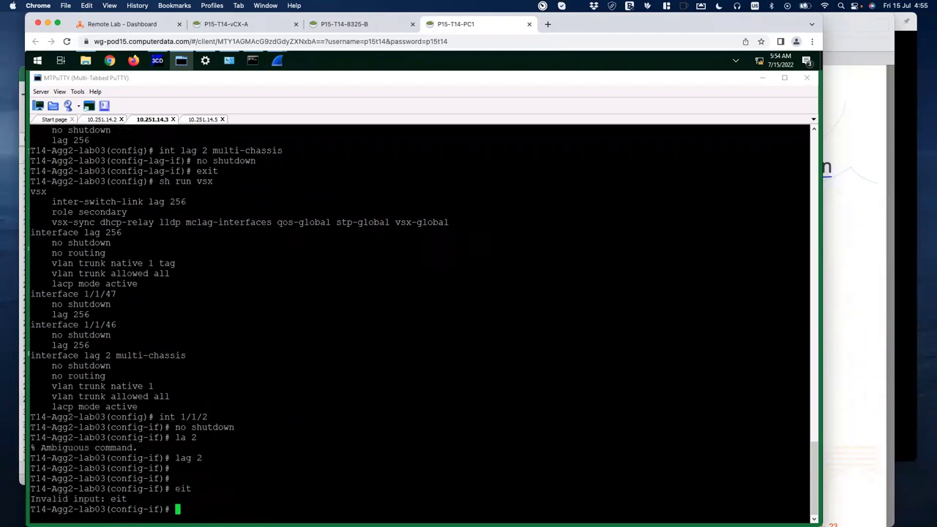
text(exit)
key(Return)
- List Agg2's LACP interfaces, noting port 1/1/2 in lacp-block state
text(sh )
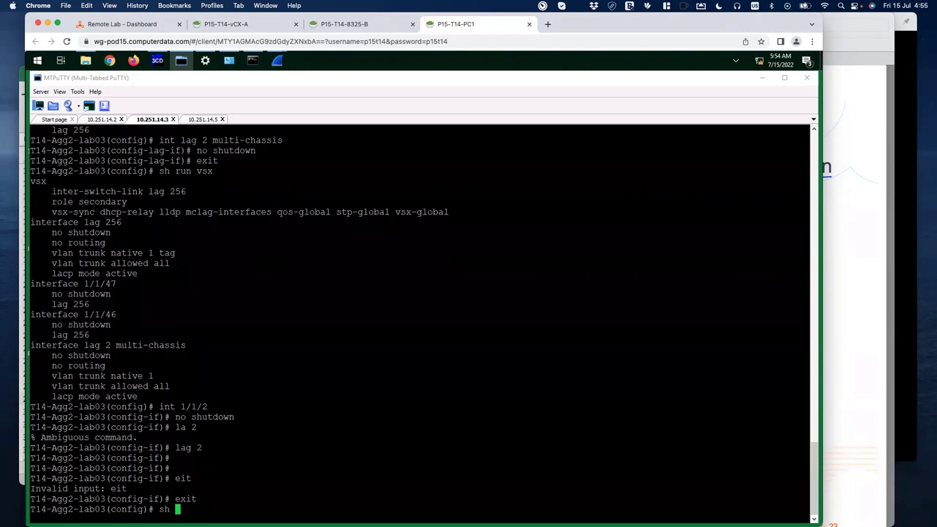
text(lacp interfaces)
key(Return)
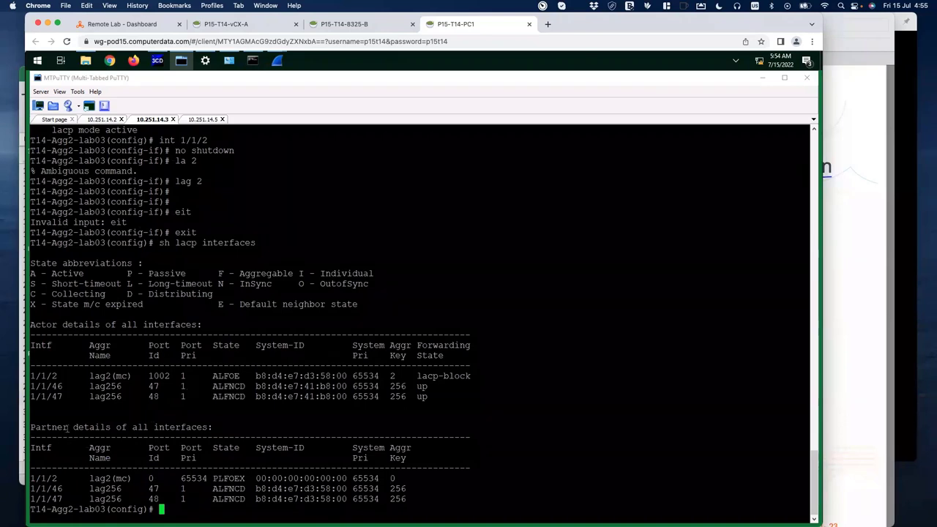
drag(35, 376, 74, 375)
drag(459, 376, 428, 376)
click(540, 411)
- Show multi-chassis LACP details, noting partner port id 0 and actor port id 1002
key(Up)
text(?)
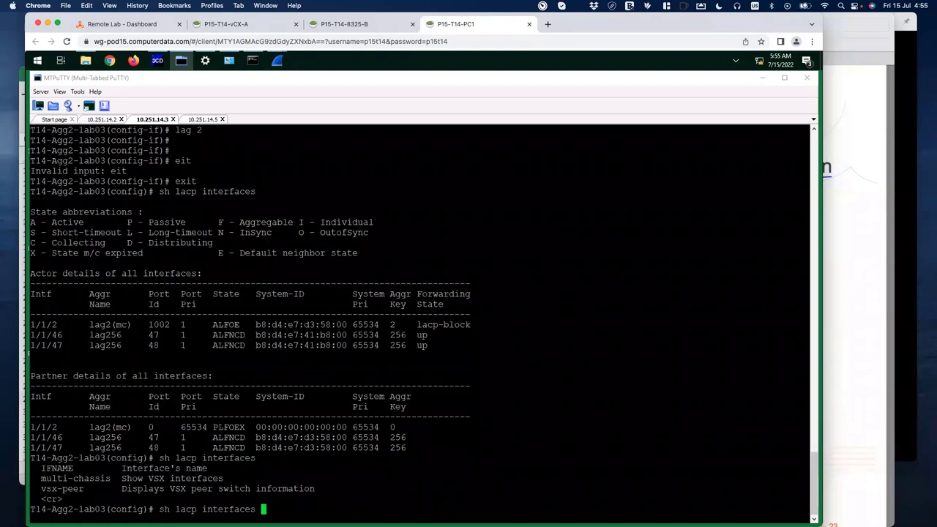
text(multi-chassis)
key(Return)
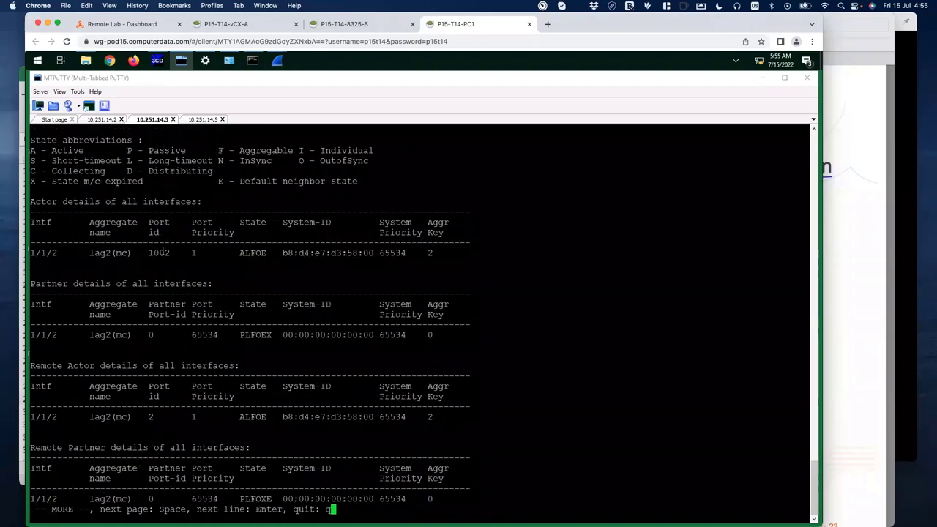
double_click(150, 335)
double_click(151, 416)
drag(65, 366, 218, 417)
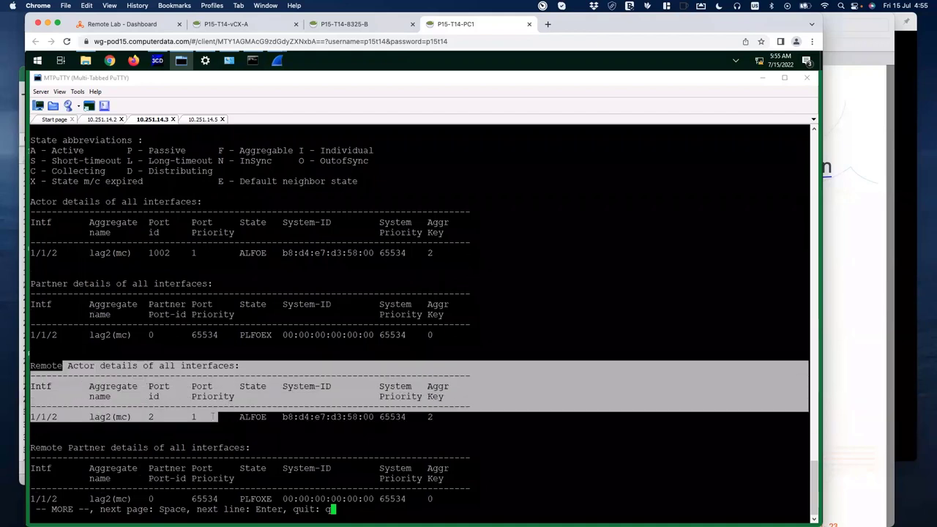
drag(145, 202, 175, 253)
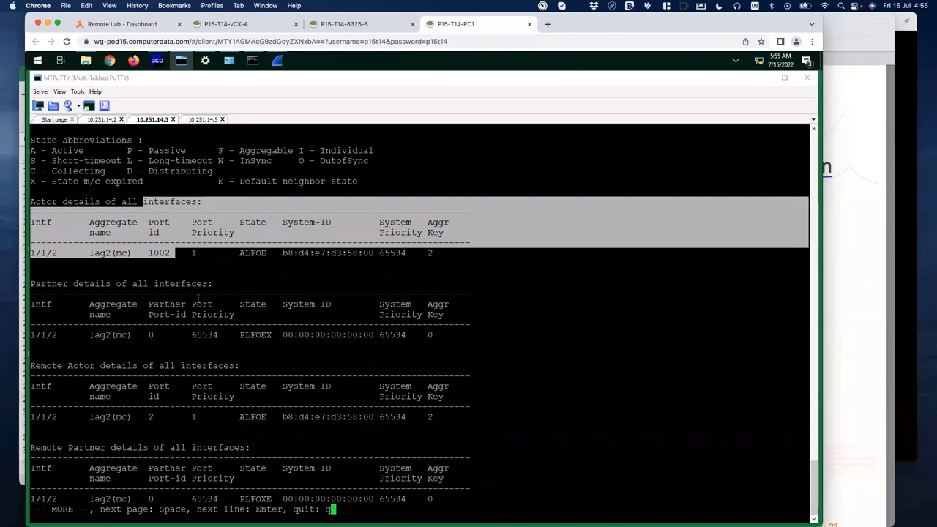
key(q)
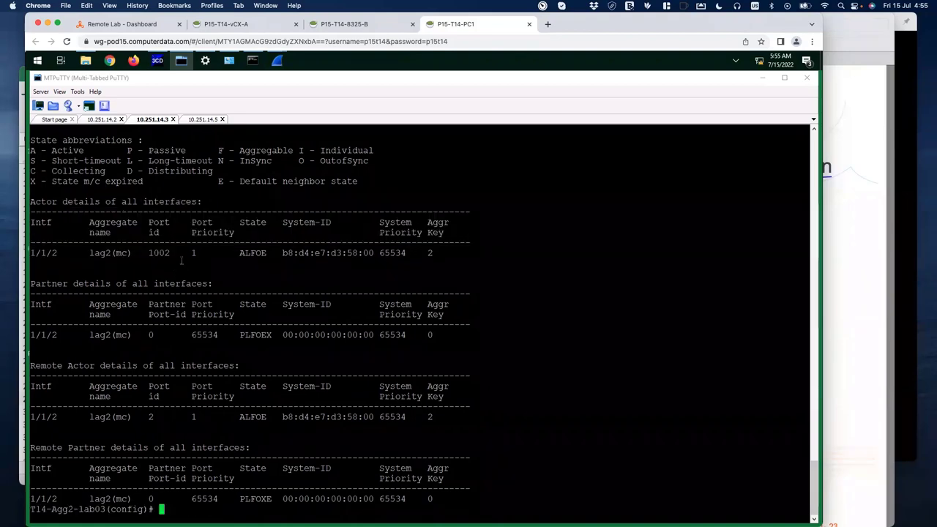
drag(175, 252, 154, 252)
click(284, 222)
- Enter configuration mode on the 10.251.14.5 Sw2 session
click(207, 119)
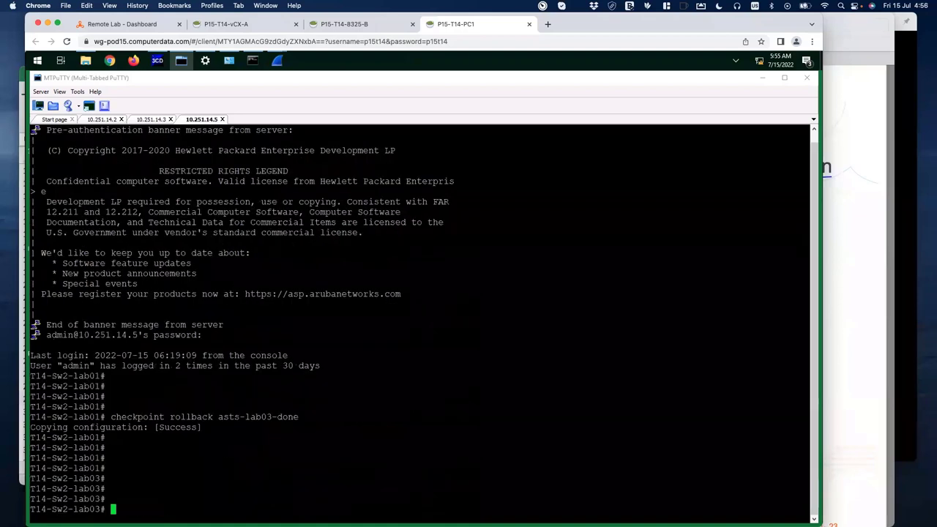
key(Return)
key(Return)
key(Return)
text(conf t)
key(Return)
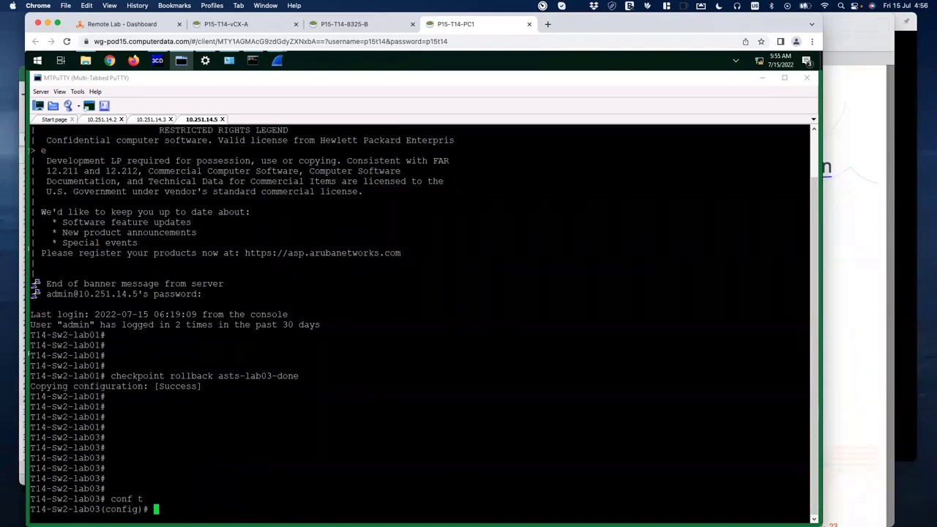
- Create lag 255 on Sw2: enabled, no routing, active LACP, trunking all VLANs
text(int lag 255)
key(Return)
text(no )
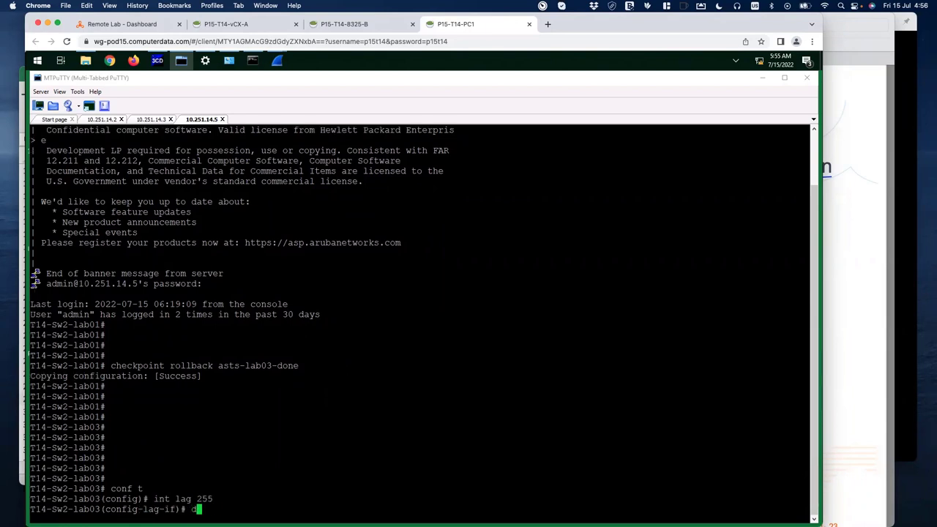
text(shutdown)
key(Return)
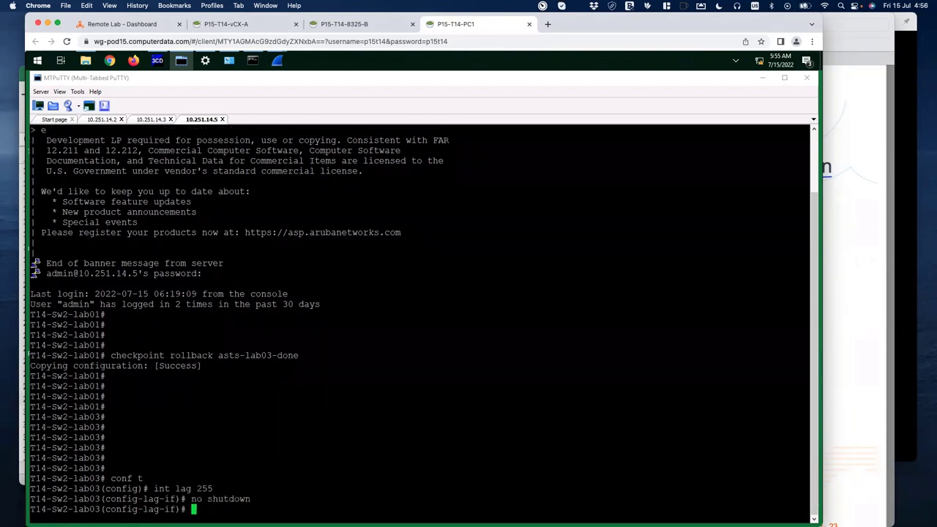
text(no routing)
key(Return)
text(lacp mode active)
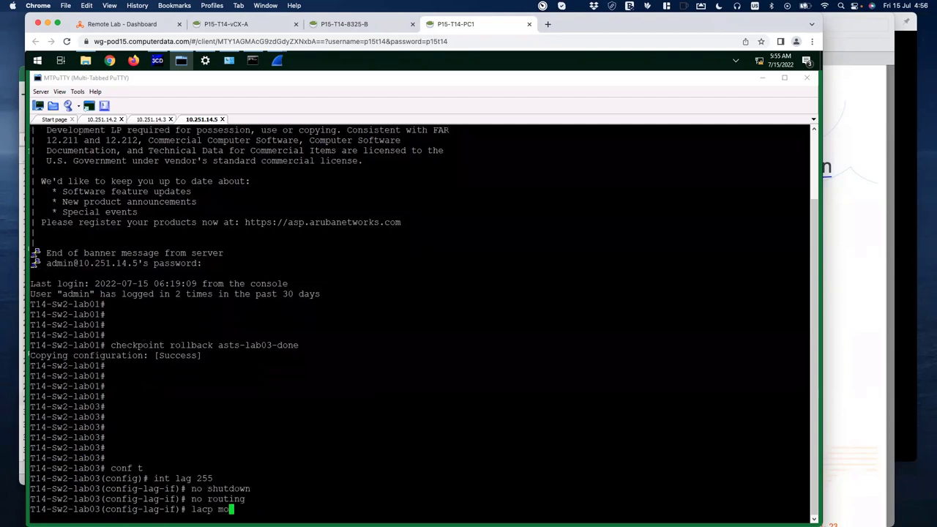
key(Return)
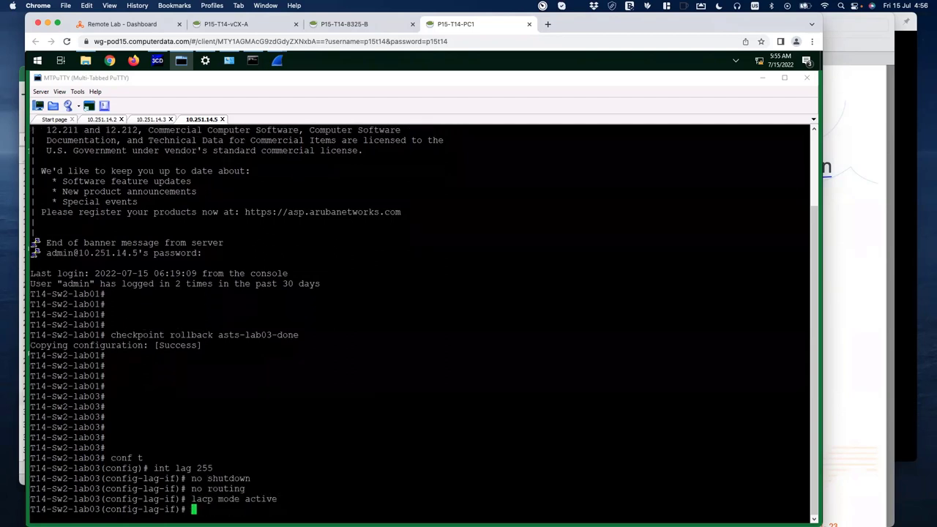
text(vlan trunk all all)
key(Return)
text(exit)
key(Return)
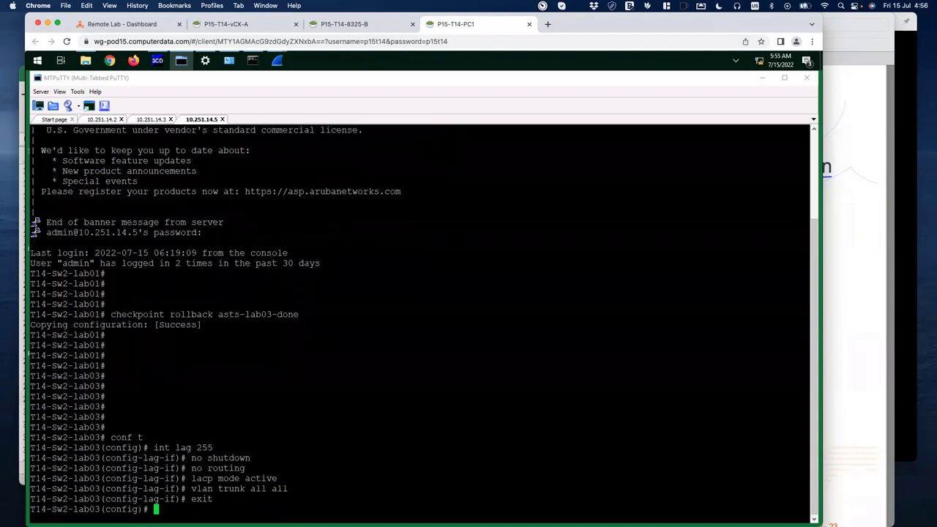
- Add enabled ports 1/1/25-1/1/26 to lag 255 and confirm both are up
text(int 1/1/25-)
text(1/1/26)
key(Return)
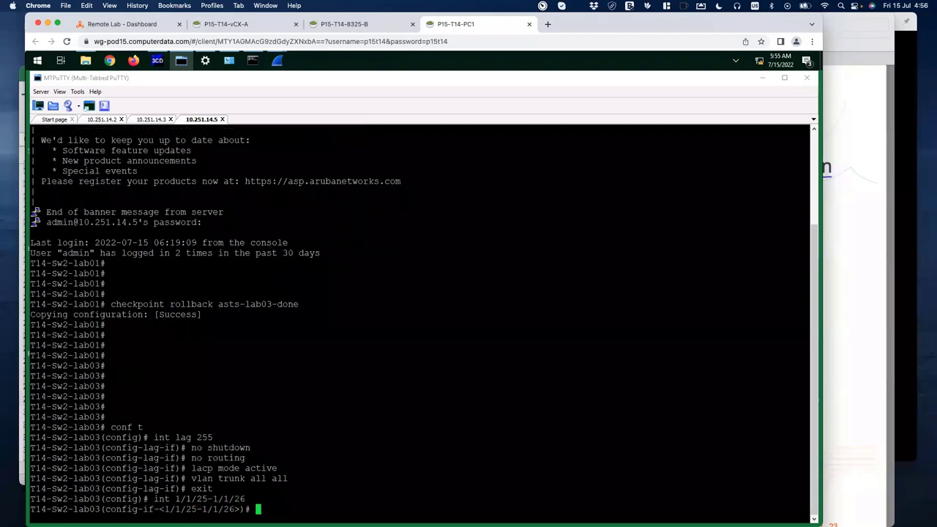
text(no shutdown)
key(Return)
text(lag 255)
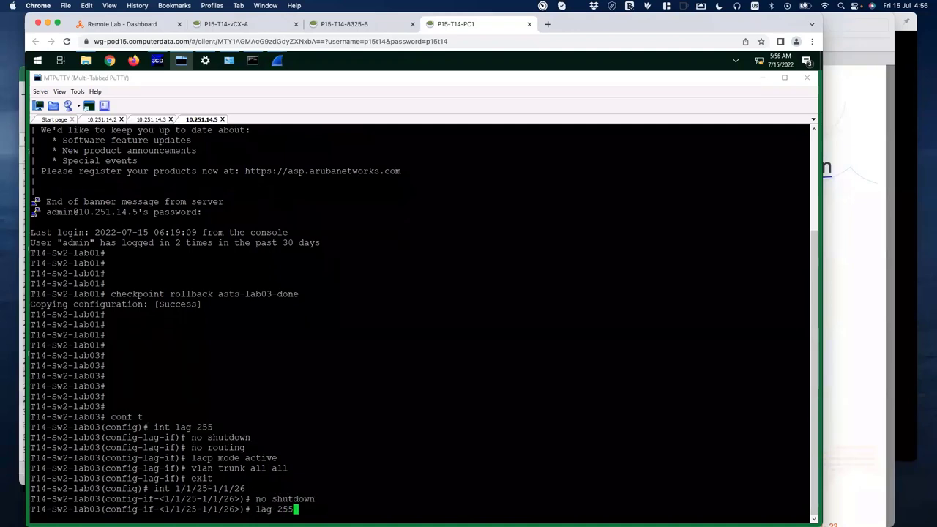
key(Return)
text(exit)
key(Return)
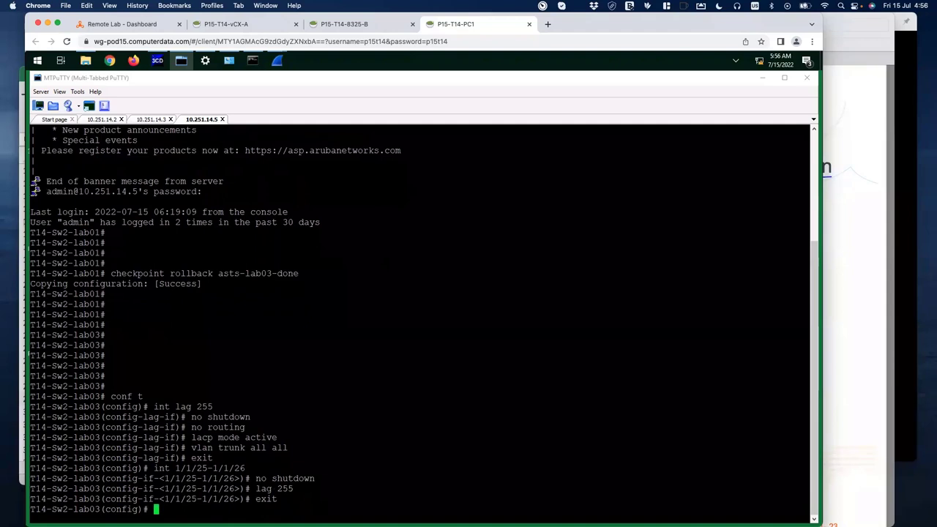
text(sh lacp interfaces)
key(Return)
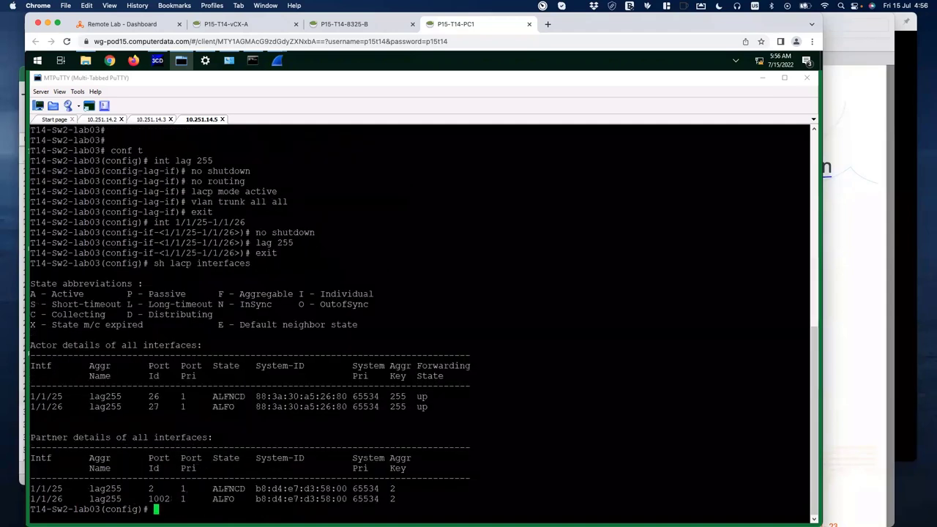
drag(418, 396, 429, 408)
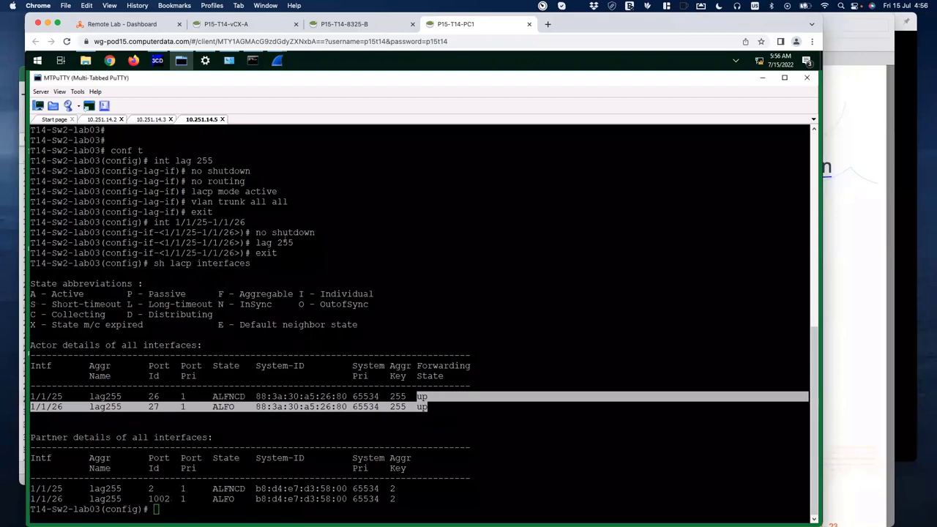
- Rerun the LACP interface status on Agg2's 10.251.14.3 session
click(150, 119)
key(Up)
key(Return)
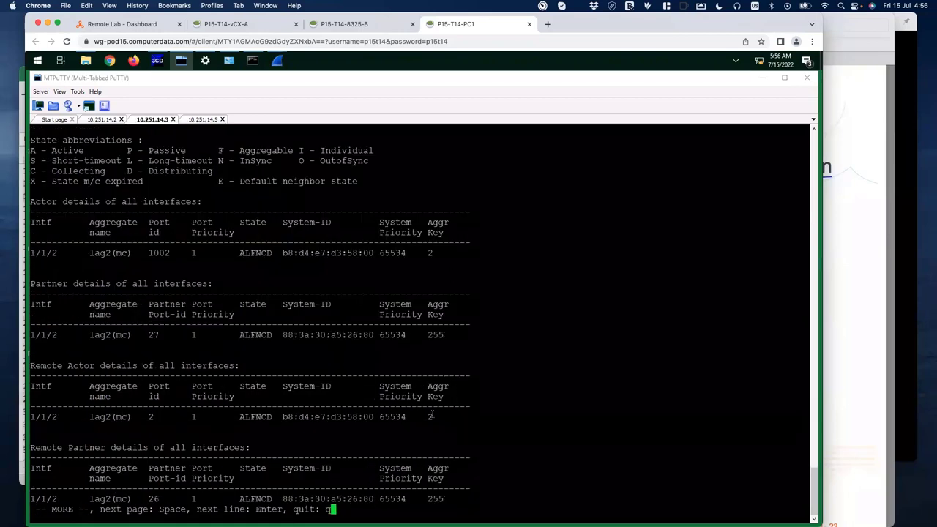
- Rerun LACP status on Agg2, confirming port 1/1/2 is now up
key(q)
key(Up)
key(BackSpace)
key(BackSpace)
key(BackSpace)
key(BackSpace)
key(BackSpace)
key(BackSpace)
key(BackSpace)
key(BackSpace)
key(BackSpace)
key(BackSpace)
key(BackSpace)
key(BackSpace)
key(BackSpace)
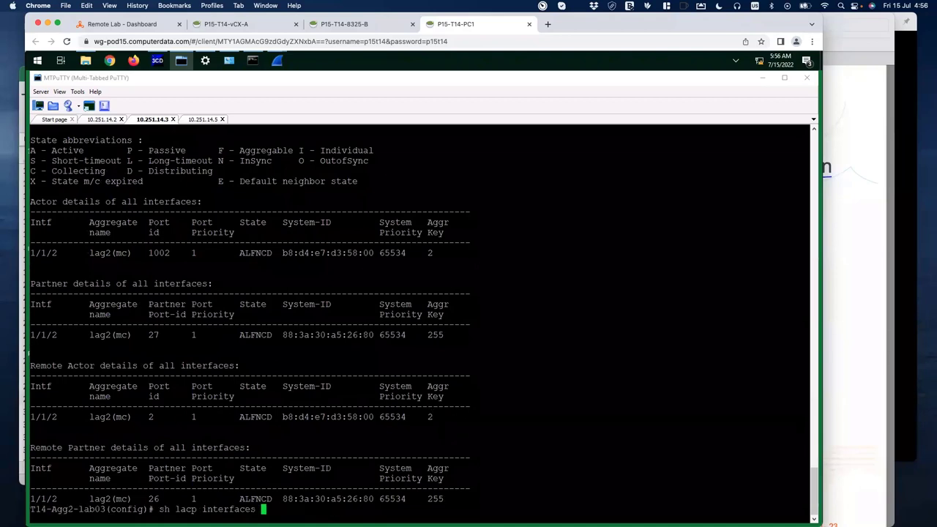
key(Return)
drag(428, 376, 246, 376)
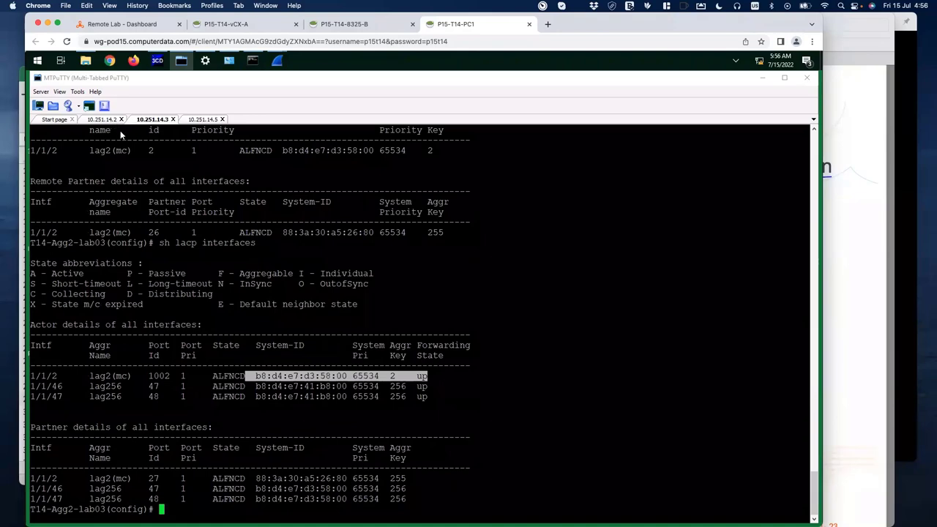
- Run LACP status on Agg1, confirming lag2 port 1/1/2 is forwarding up
click(102, 119)
key(Up)
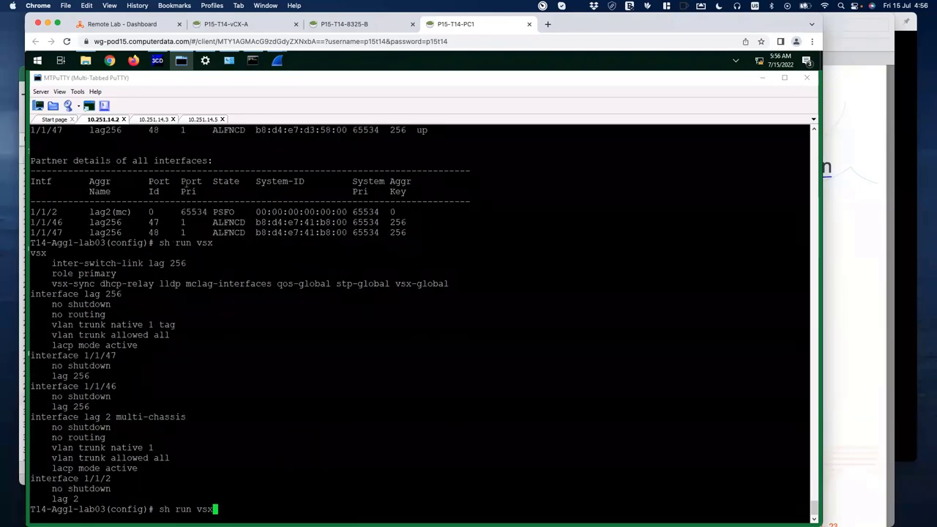
key(Up)
key(Return)
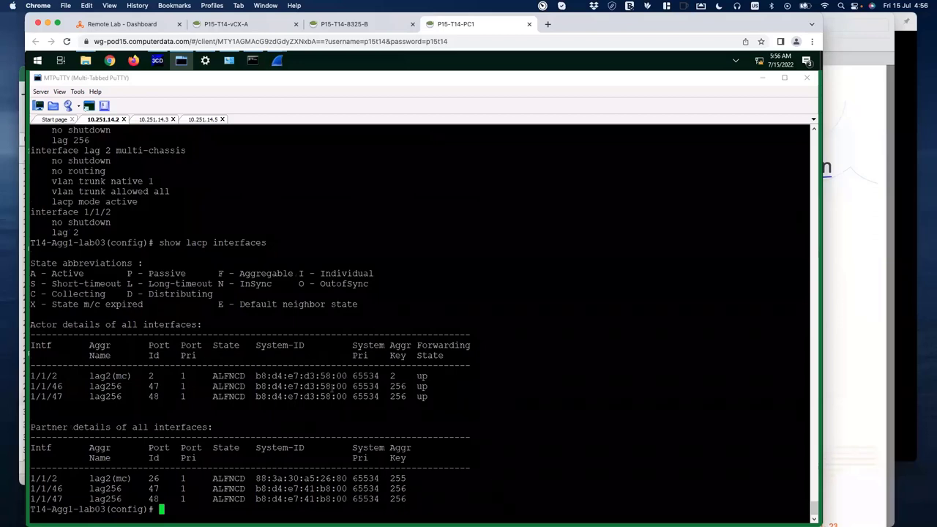
drag(333, 385, 375, 395)
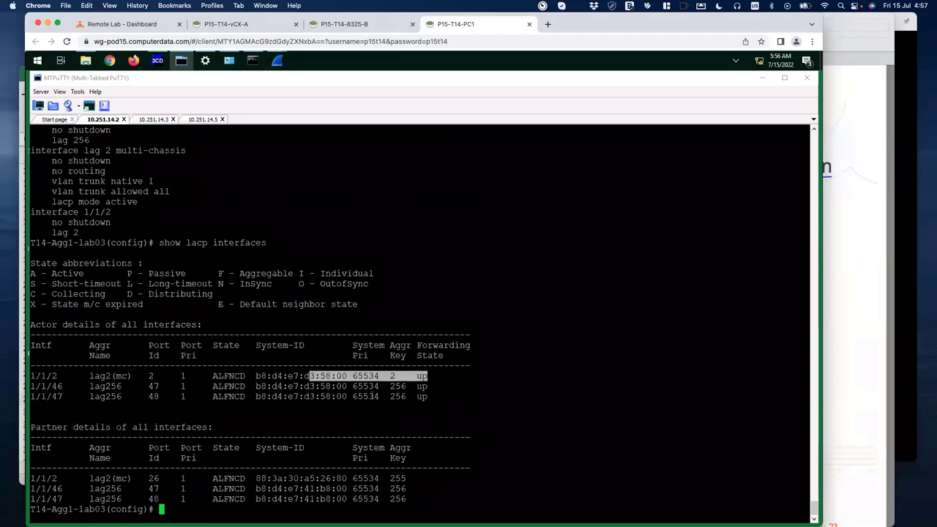
- Check the partner system ID on Sw2's ports, then enter 'sh vsx status' on Agg1
click(202, 119)
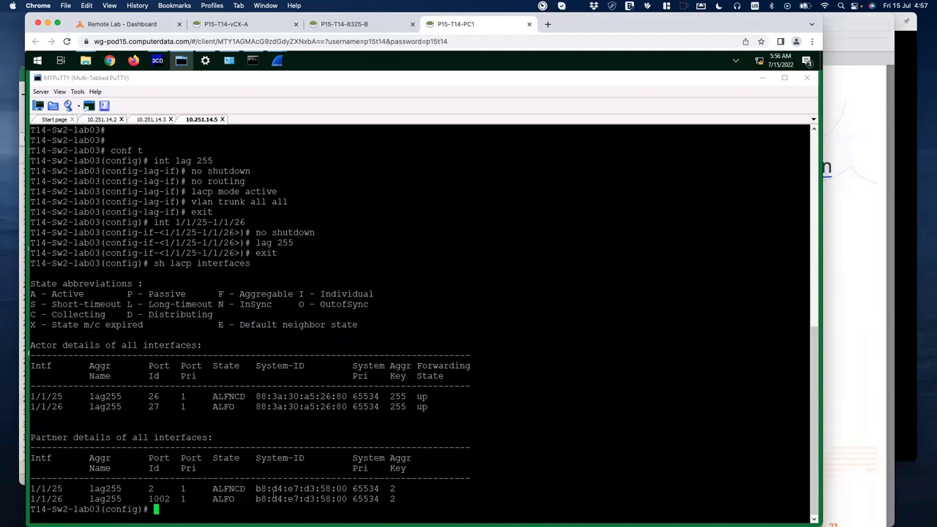
drag(257, 488, 348, 500)
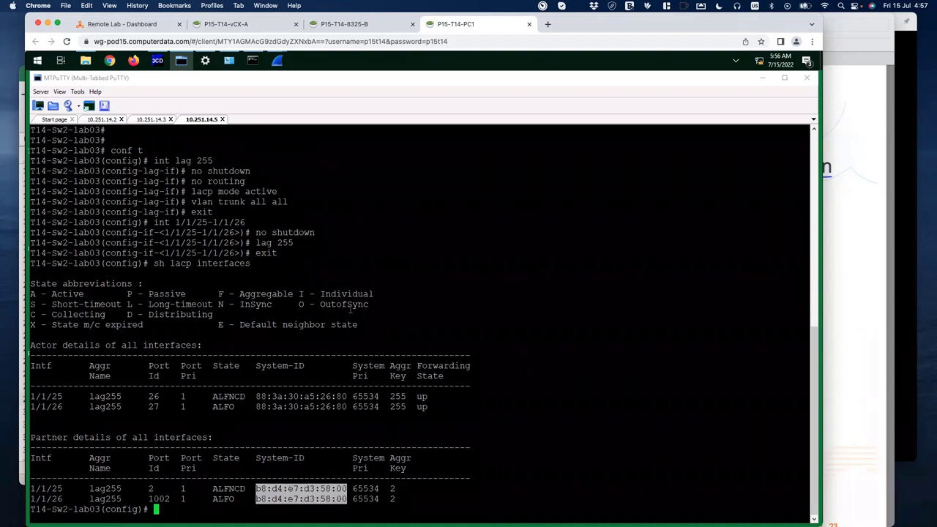
click(155, 120)
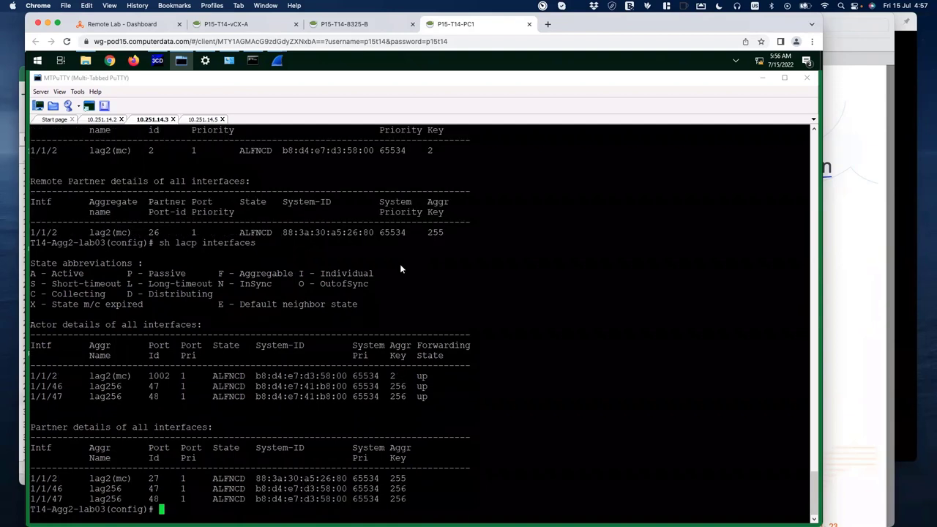
click(103, 120)
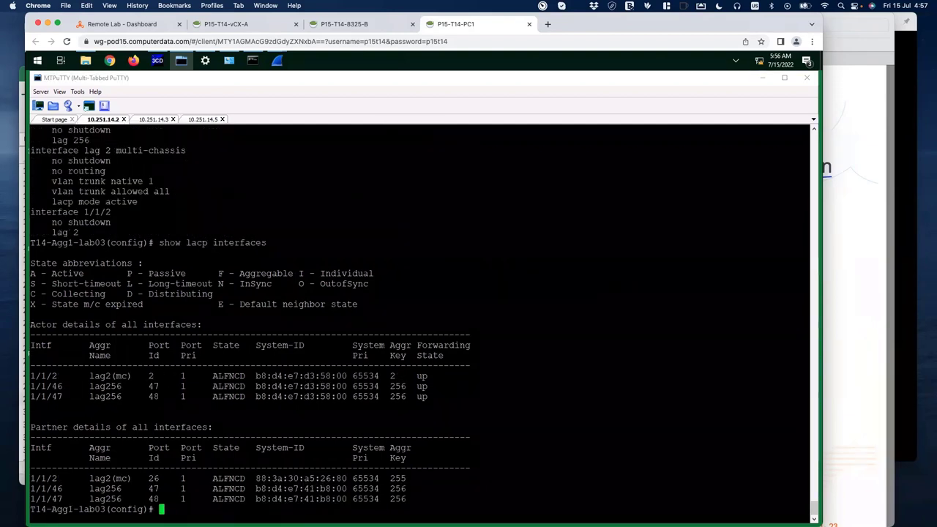
text(sh vsx status)
- Review Agg1's VSX status, noting its local system MAC and primary role
key(Return)
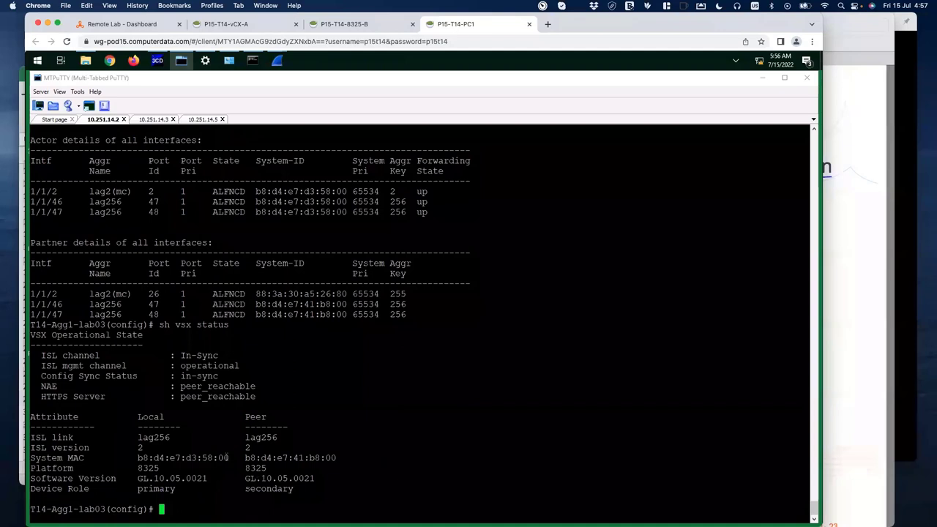
double_click(150, 457)
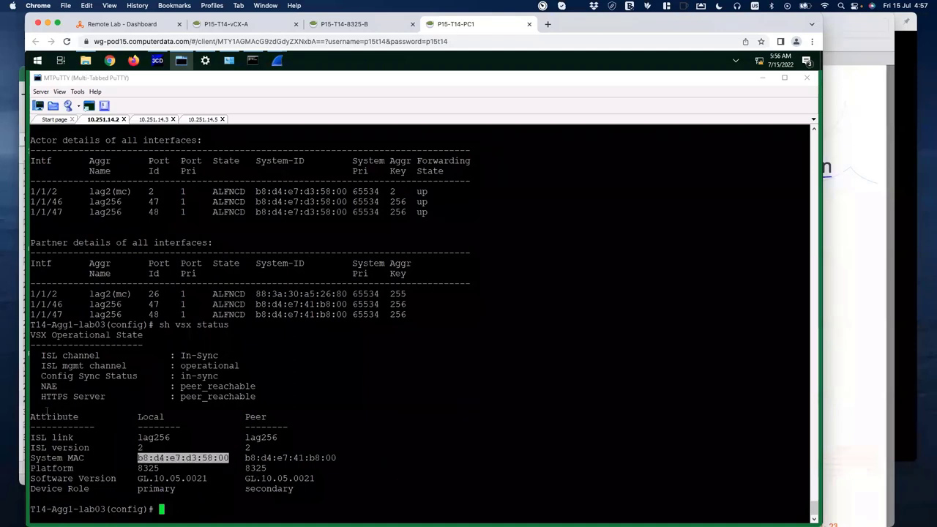
drag(138, 489, 197, 489)
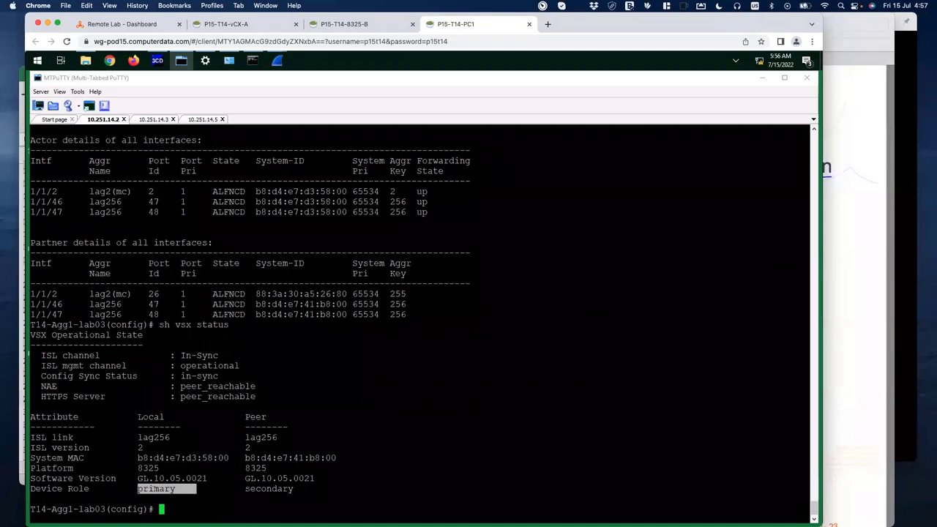
click(424, 442)
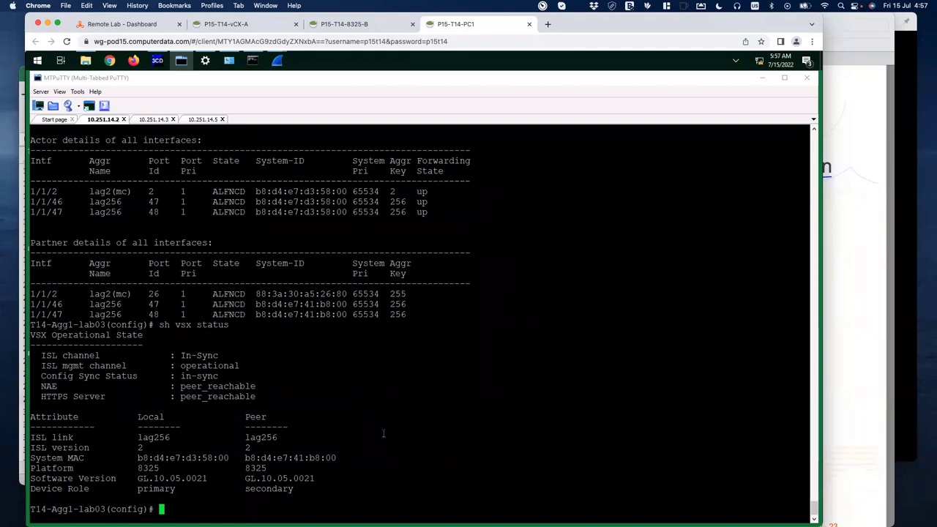
- In the VSX context, set the system-mac to 02:00:00:00:00:11
text(vx)
key(Return)
text(vsx)
key(Return)
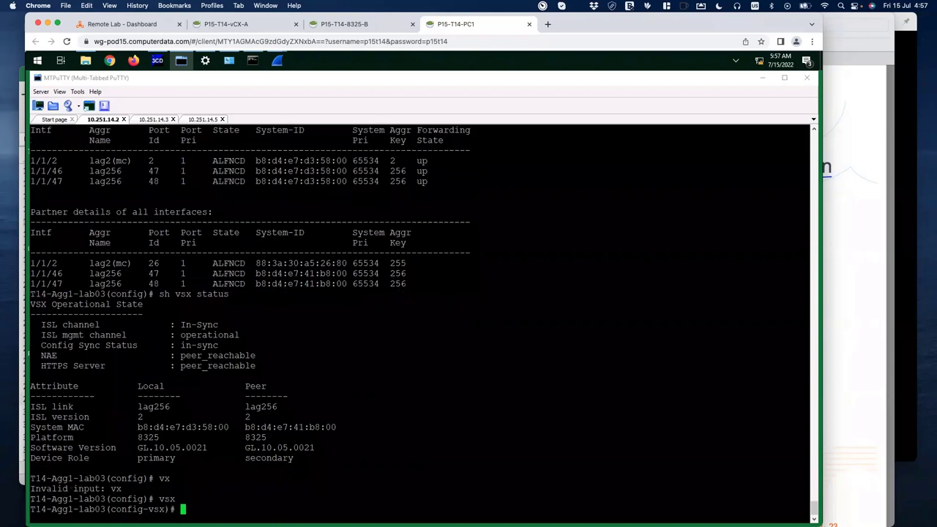
text(system-mac )
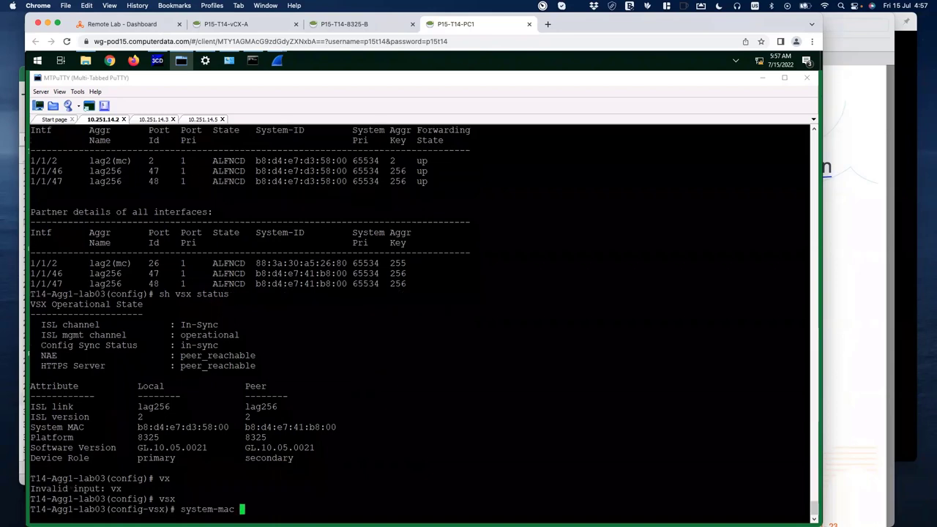
text(02:00L:00:00:)
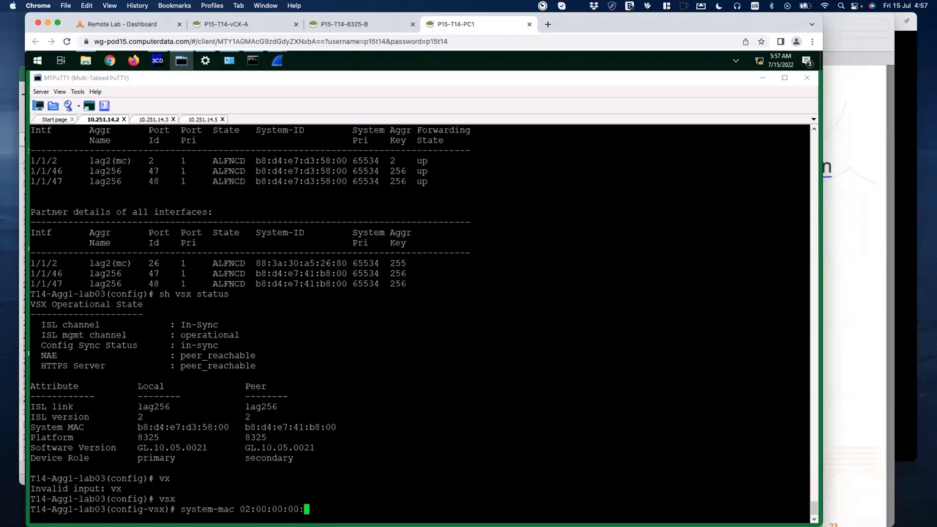
text(00:11)
key(Return)
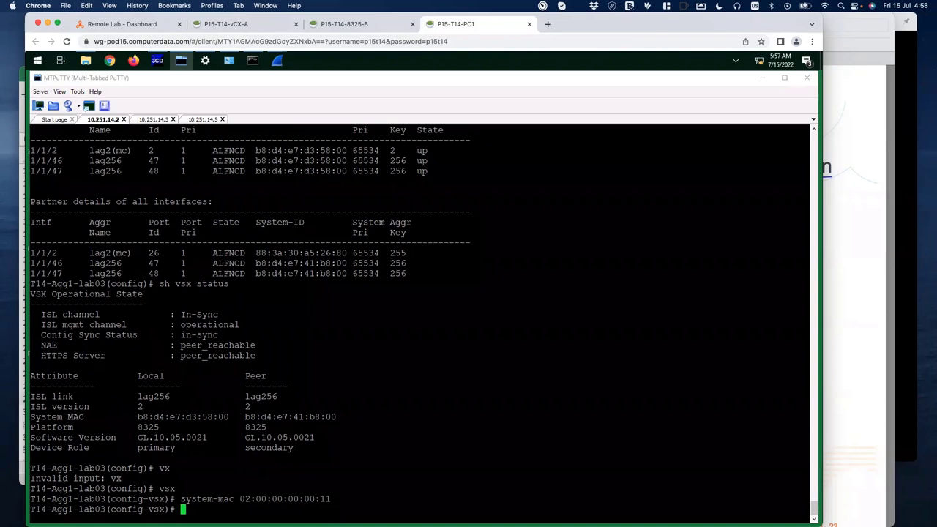
key(Return)
key(Return)
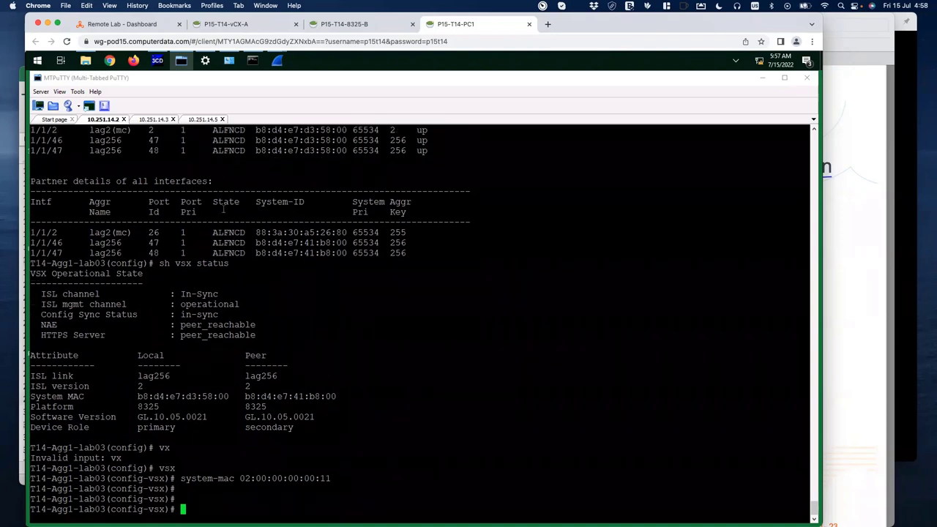
- On Sw2, rerun 'sh lacp interfaces' several times to check the state of 1/1/26
click(203, 120)
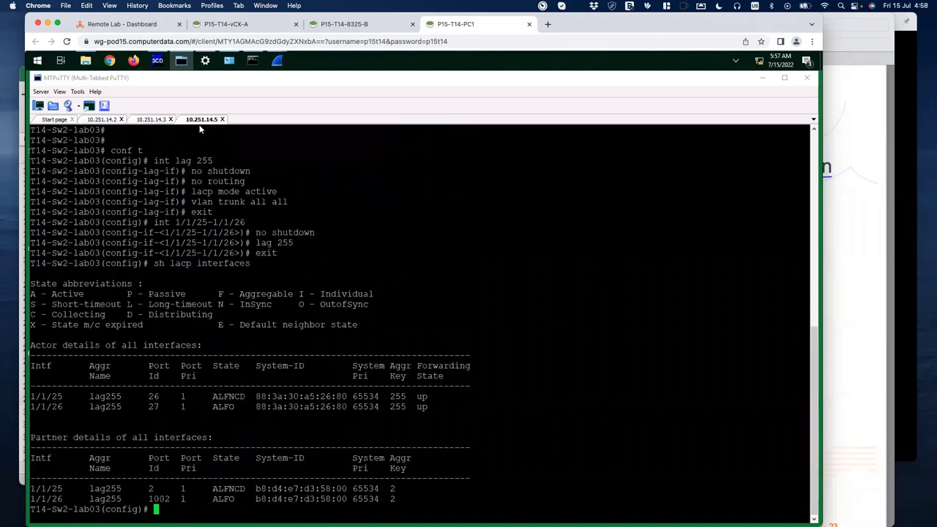
key(Up)
key(Return)
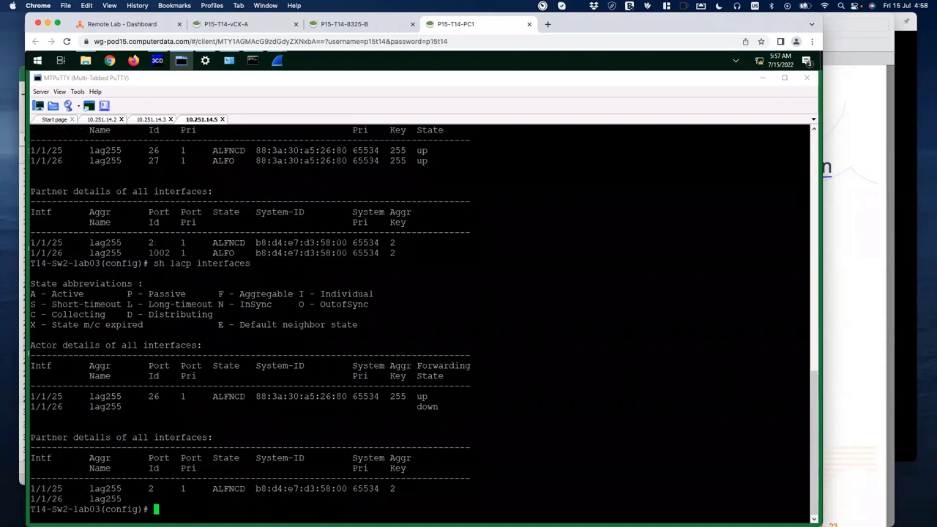
key(Up)
key(Return)
key(Up)
key(Down)
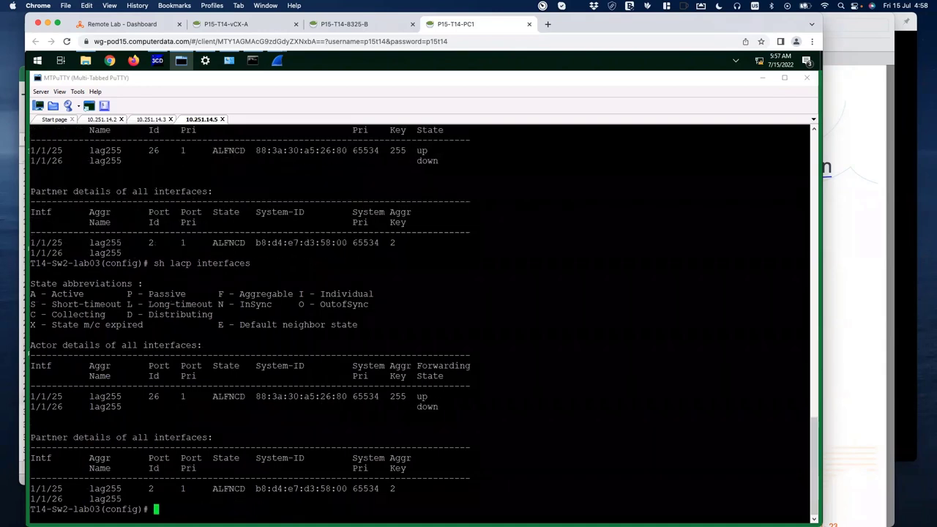
key(Up)
key(Down)
key(Up)
key(Down)
key(Up)
key(Down)
key(Up)
key(Down)
key(Up)
key(Return)
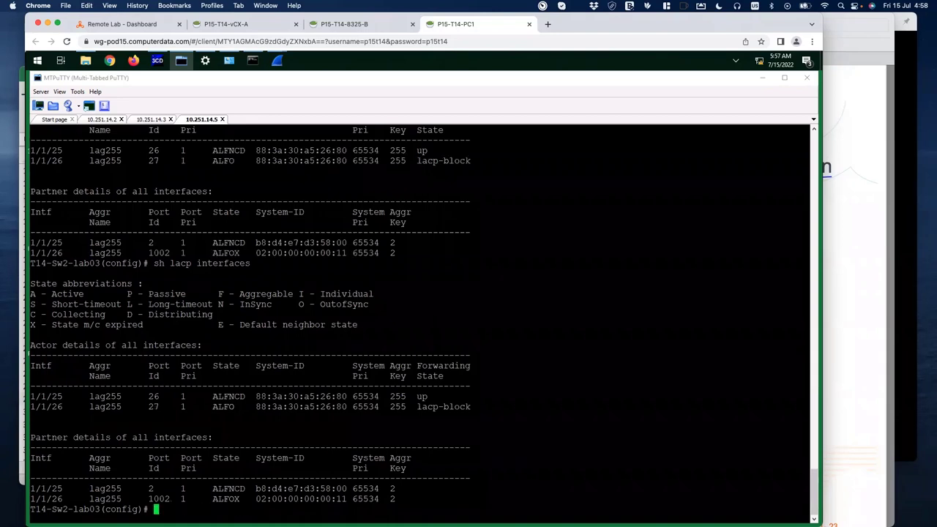
key(Return)
key(Return)
key(Return)
key(Up)
key(Return)
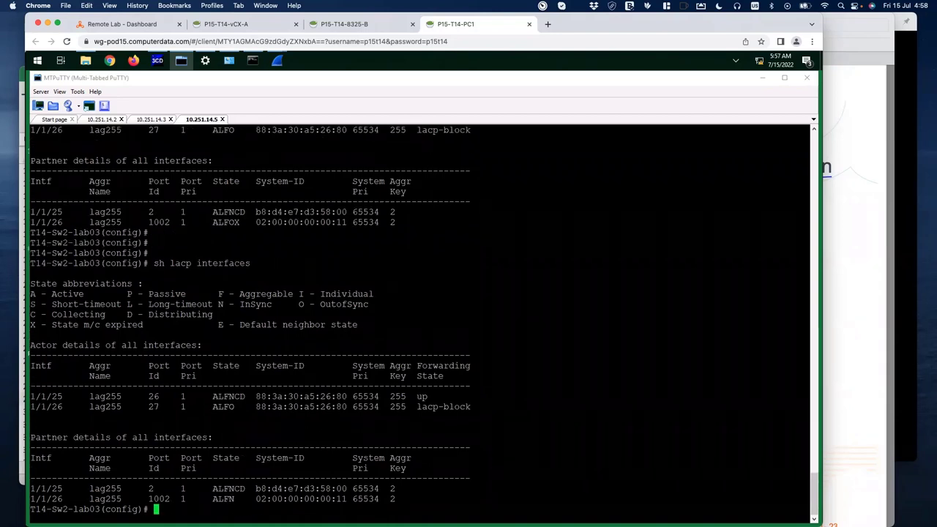
key(Up)
key(Return)
- Keep watching Sw2's LACP status for 1/1/26, then move to the Agg1 (10.251.14.2) session
key(Up)
key(Down)
key(Up)
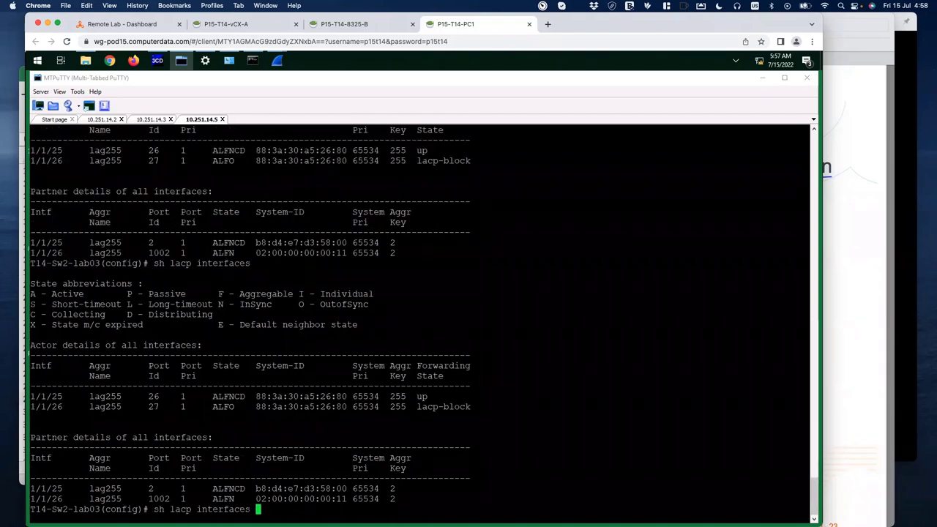
key(Down)
key(Up)
key(Down)
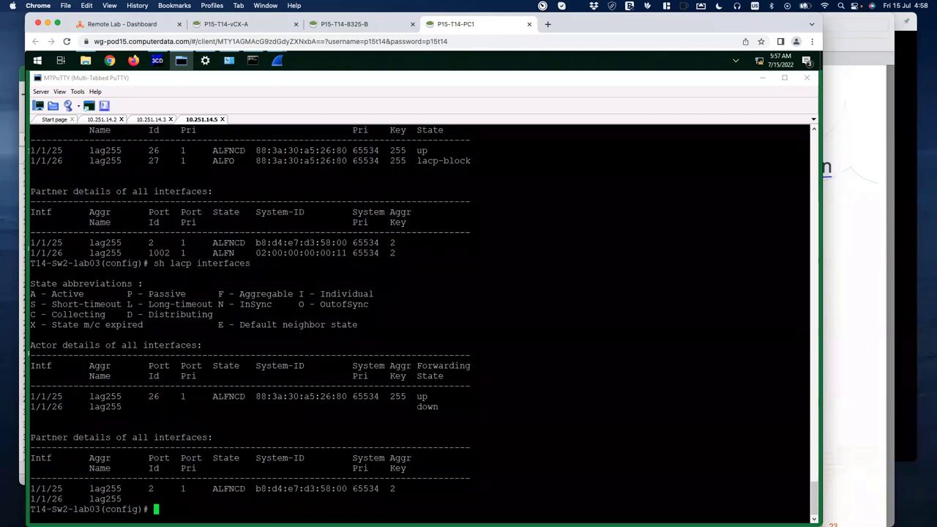
key(Up)
key(Down)
key(Up)
key(Down)
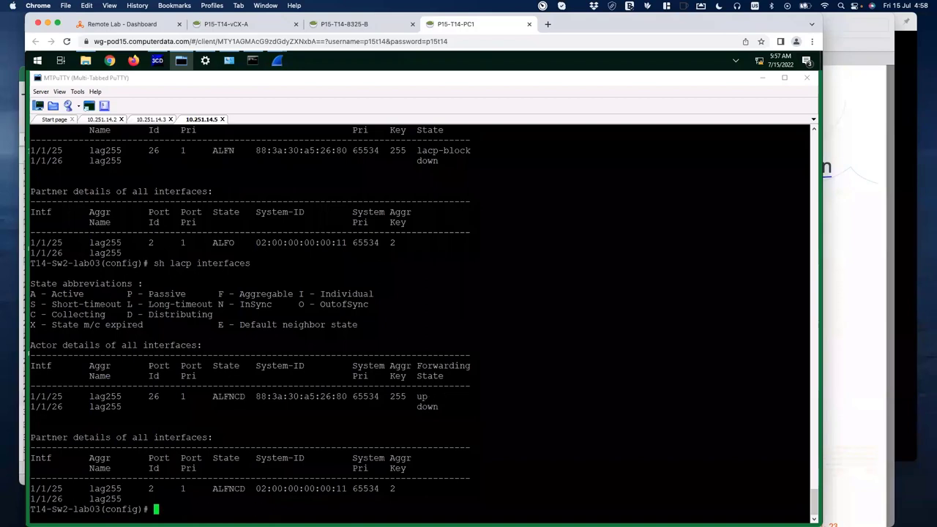
key(Up)
key(Down)
key(Up)
key(Down)
key(Up)
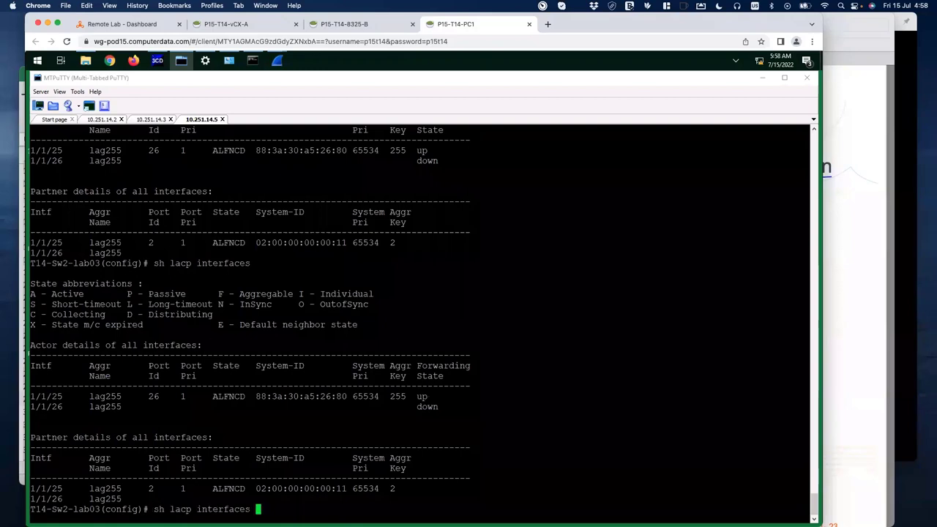
key(Down)
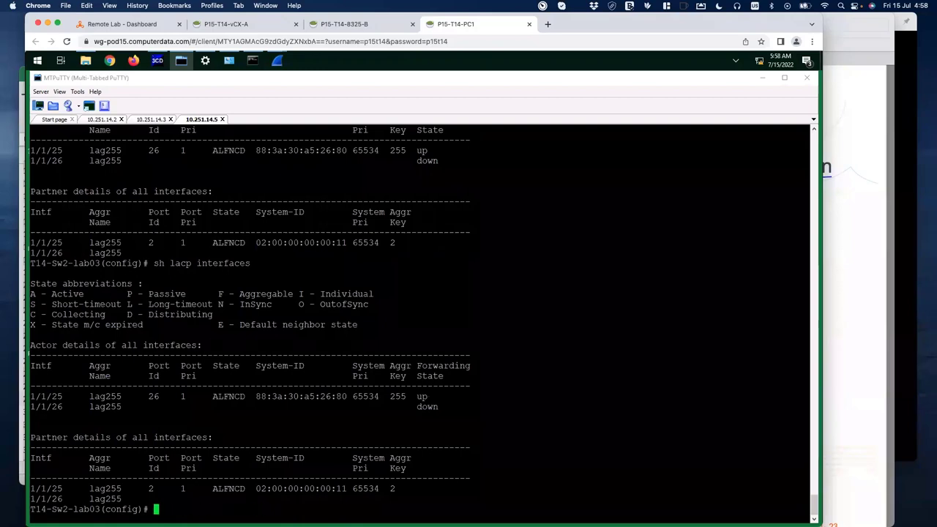
key(Up)
key(Down)
key(Up)
key(Down)
key(Up)
key(Down)
key(Up)
key(Return)
key(Up)
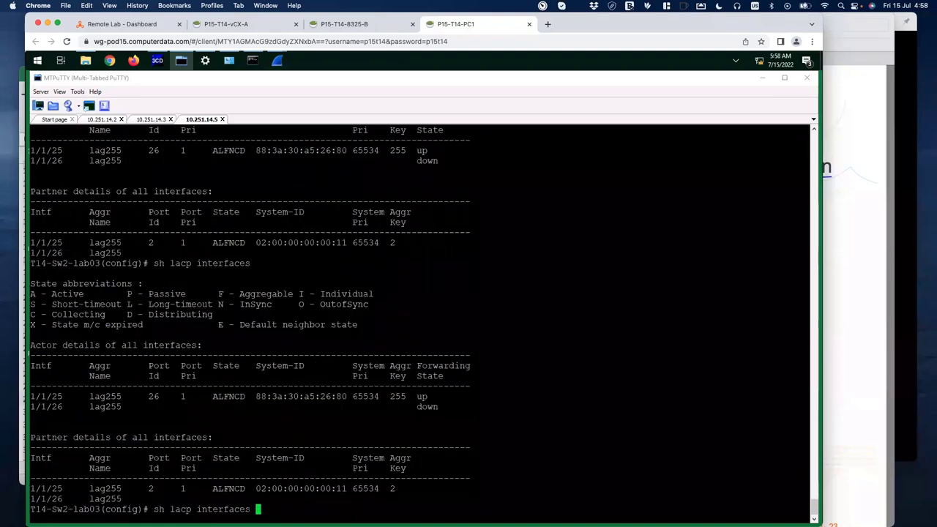
key(Down)
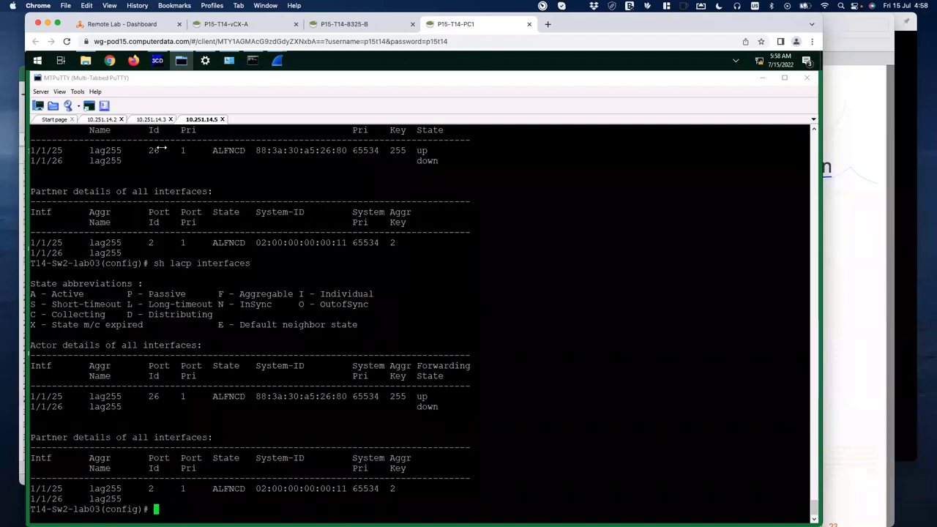
click(151, 118)
click(102, 119)
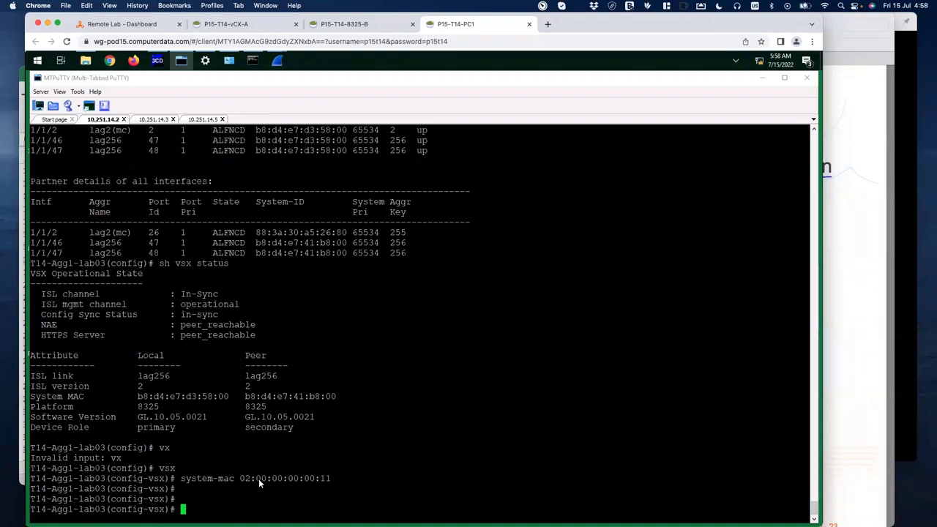
- Rerun 'sh lacp interfaces' on Sw2 to confirm 1/1/25 and 1/1/26 up in lag255, then return to Agg1
click(202, 118)
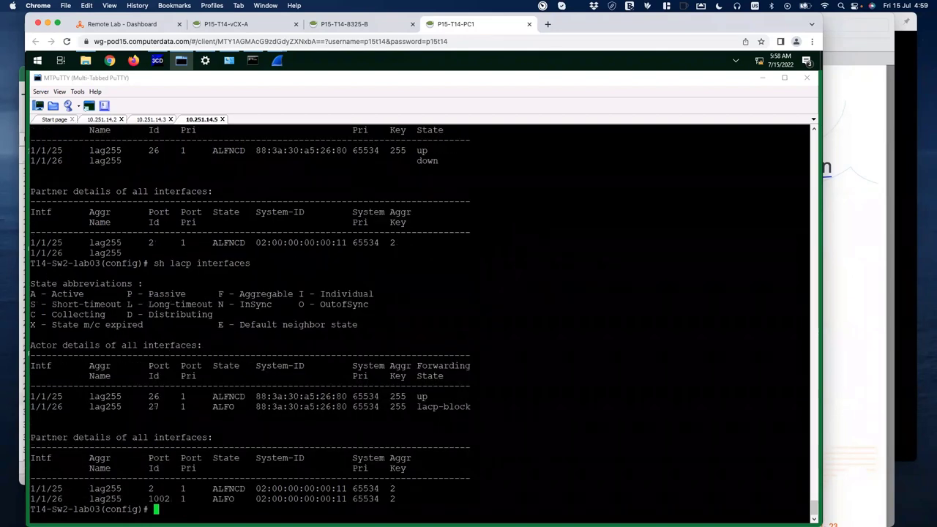
key(Return)
key(Return)
key(Return)
key(Return)
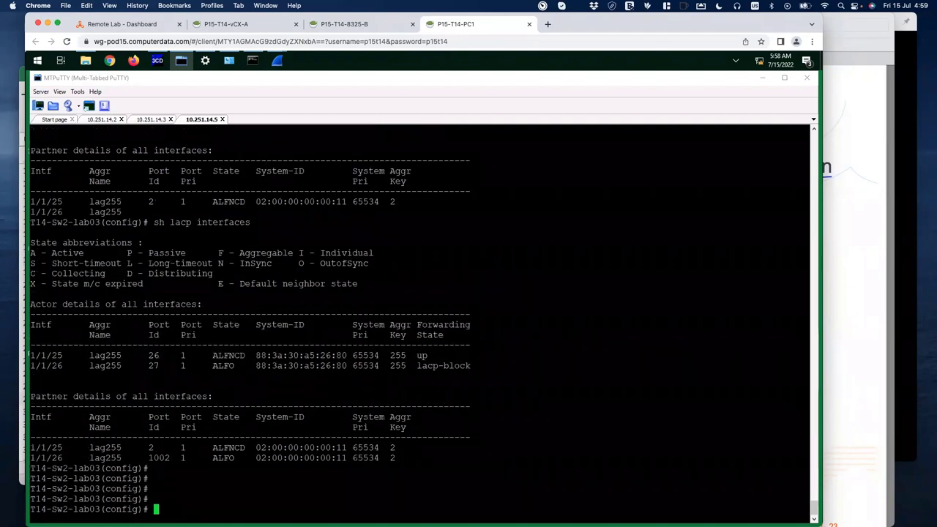
key(Up)
key(Return)
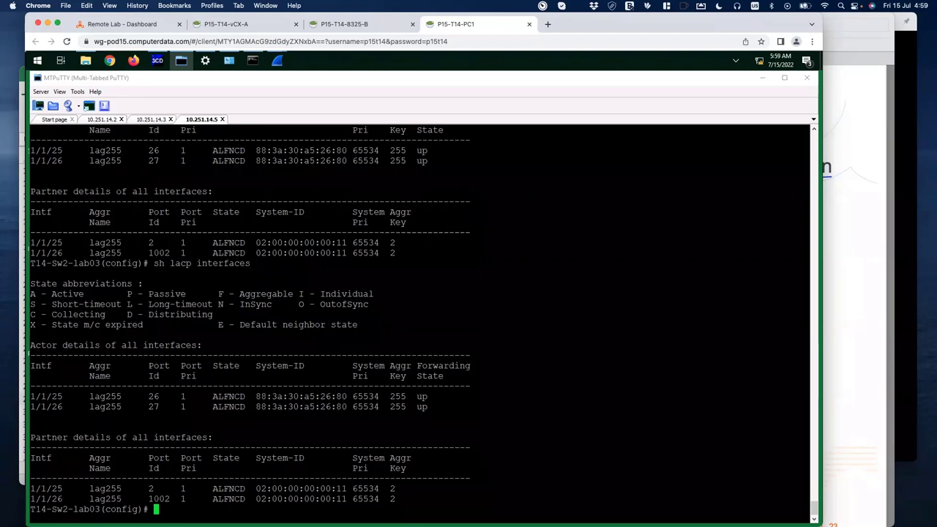
key(Up)
key(Down)
click(103, 119)
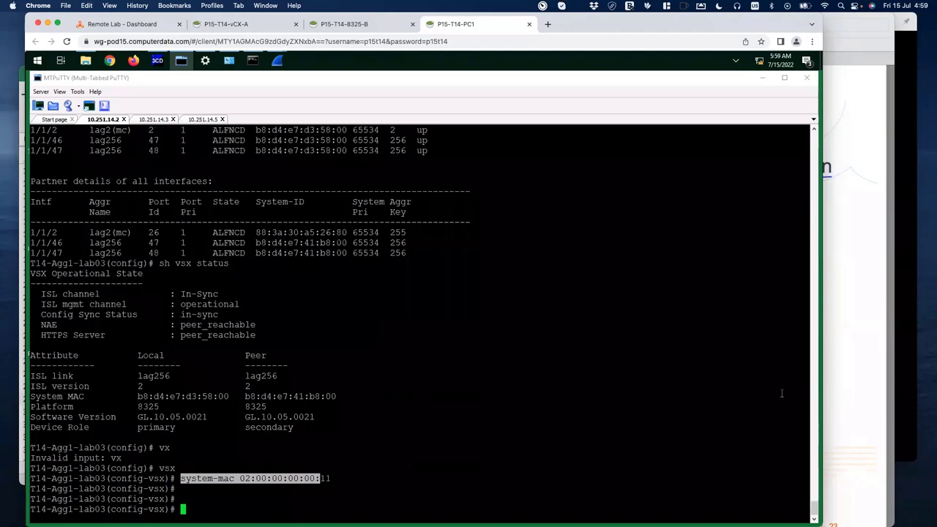
- Show the VSX – Active Gateway slide (page 11) in Preview
key(super+Tab)
scroll(515, 374, down, 10)
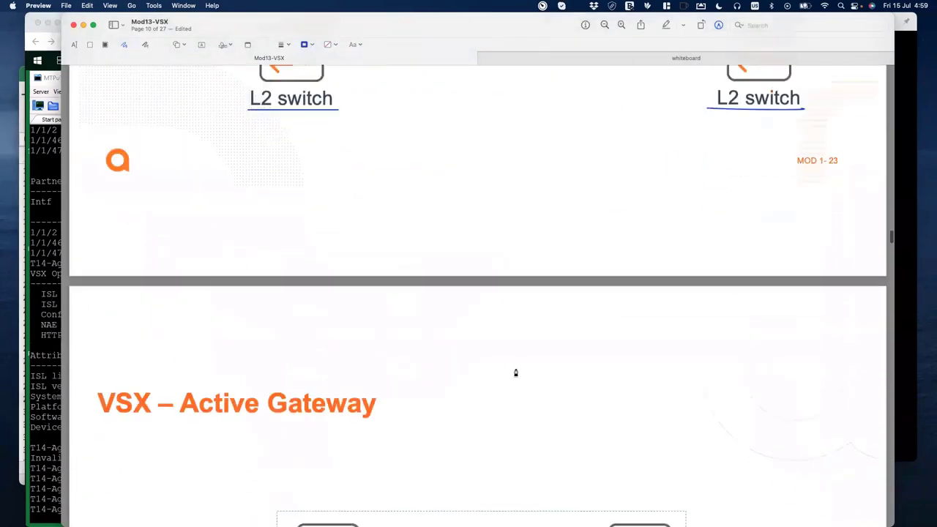
scroll(515, 373, down, 5)
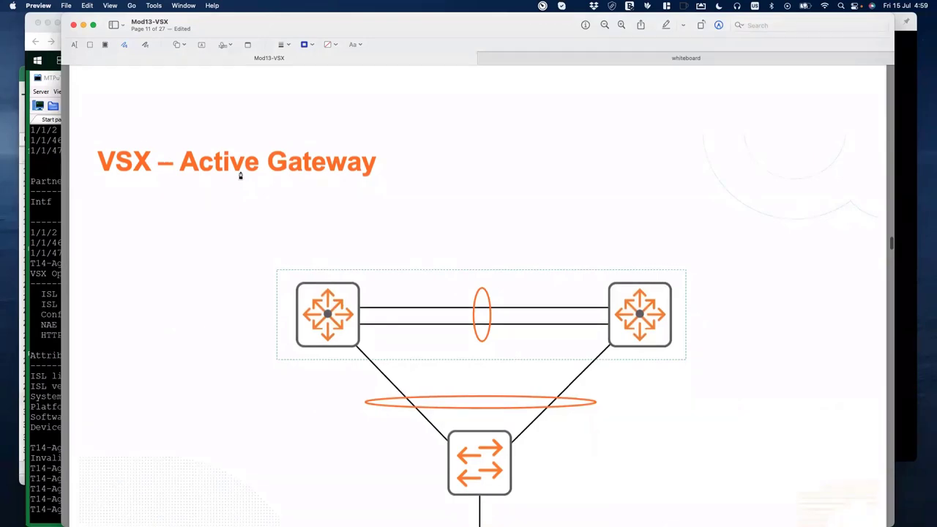
scroll(197, 198, down, 3)
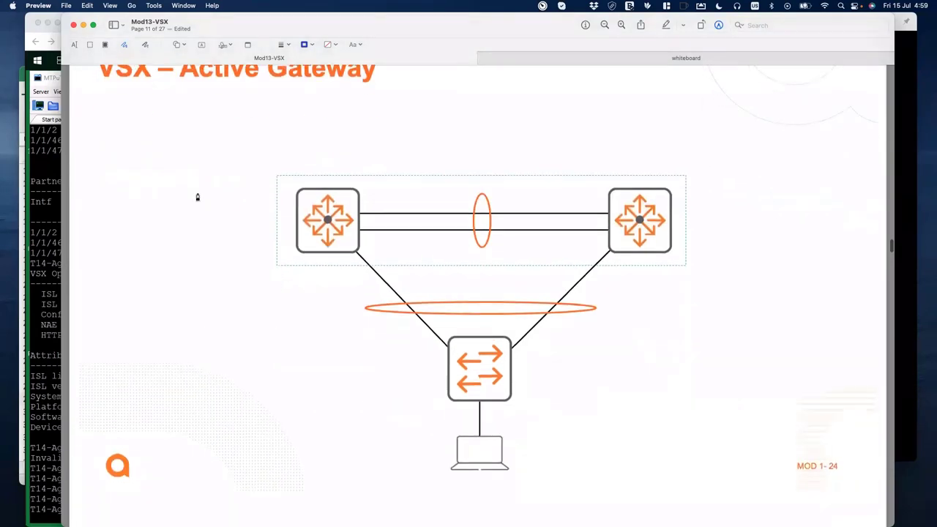
scroll(198, 198, up, 2)
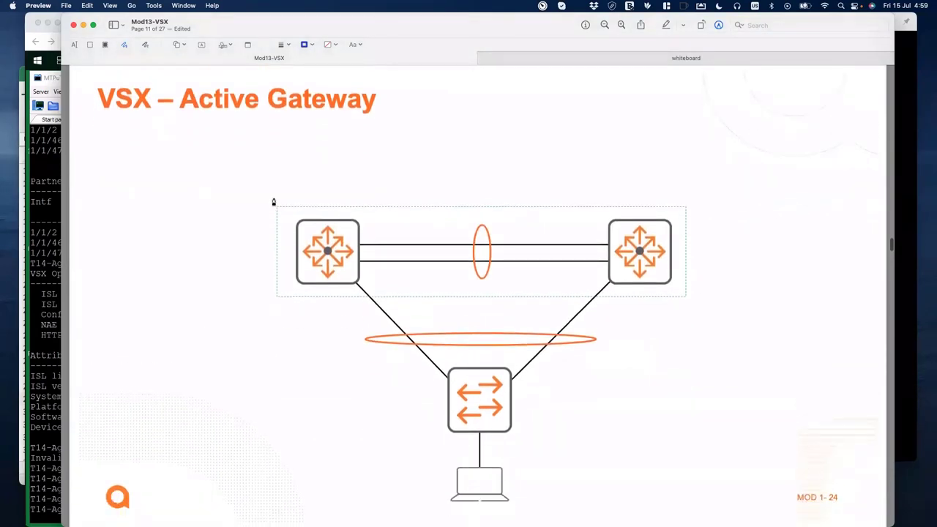
click(50, 185)
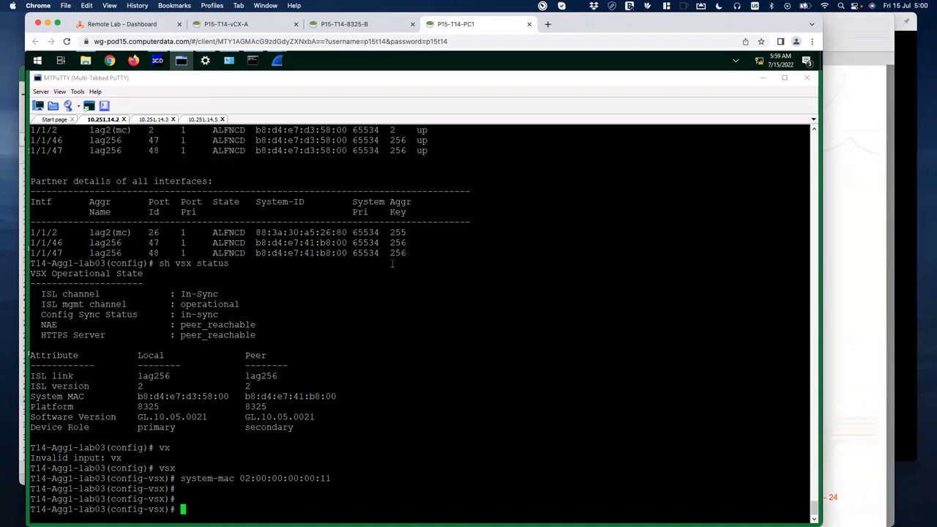
click(882, 187)
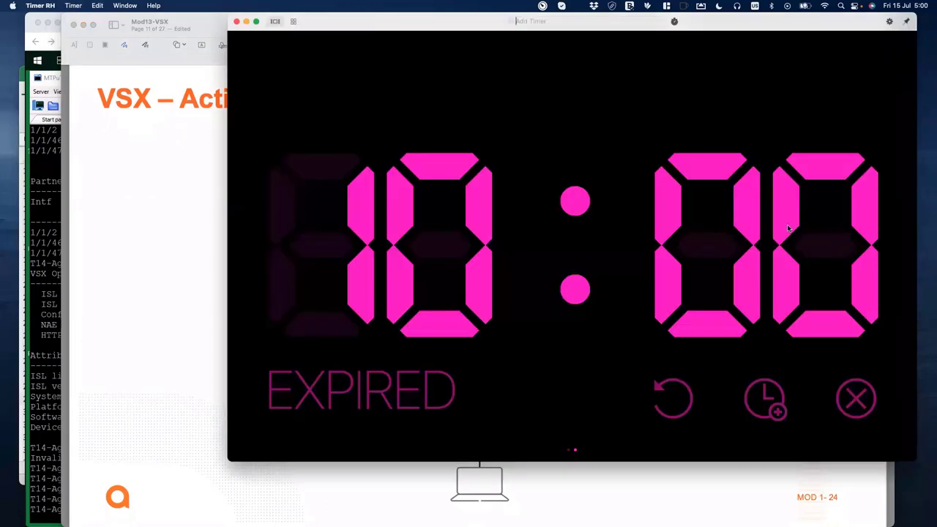
- Recolour the expired Timer RH timer green and start a new 10-minute countdown
right_click(508, 98)
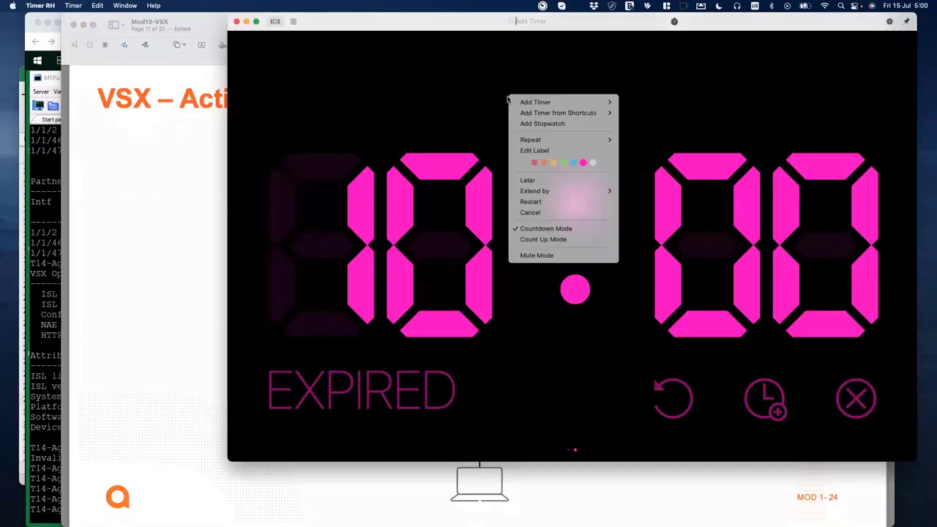
click(563, 163)
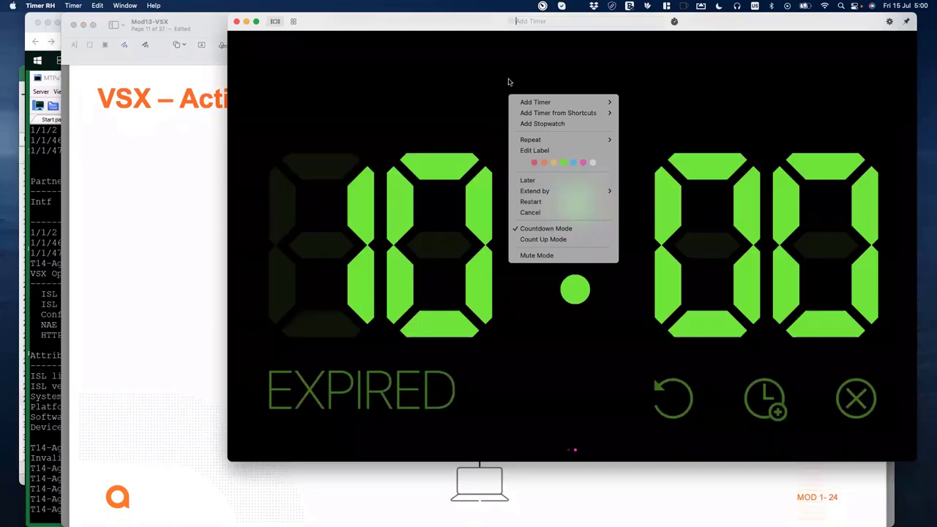
click(539, 21)
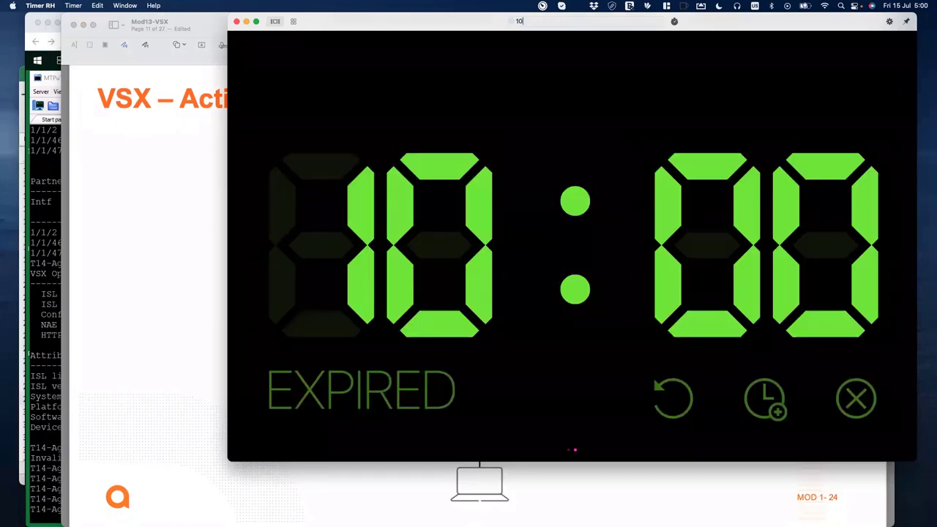
key(Return)
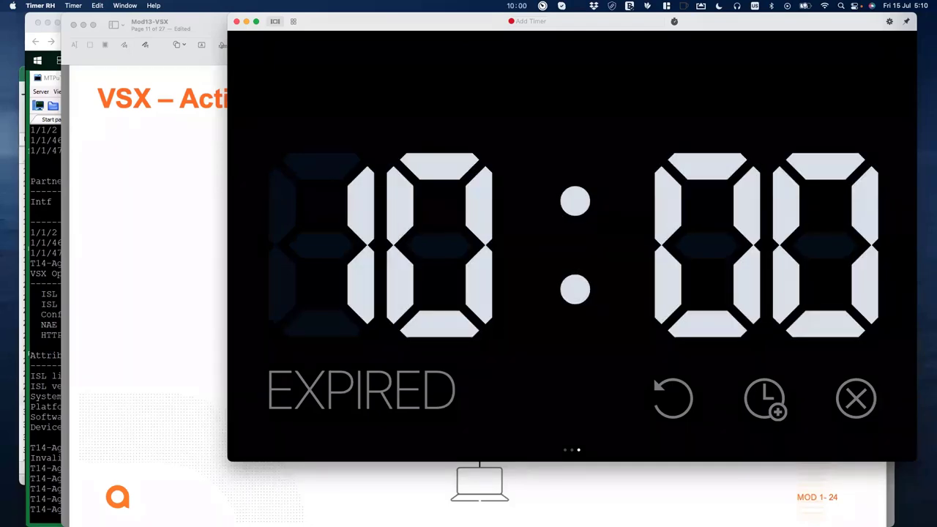
- Dismiss the expired 10:00 Timer RH break timer with Escape to reveal the VSX slide
key(Escape)
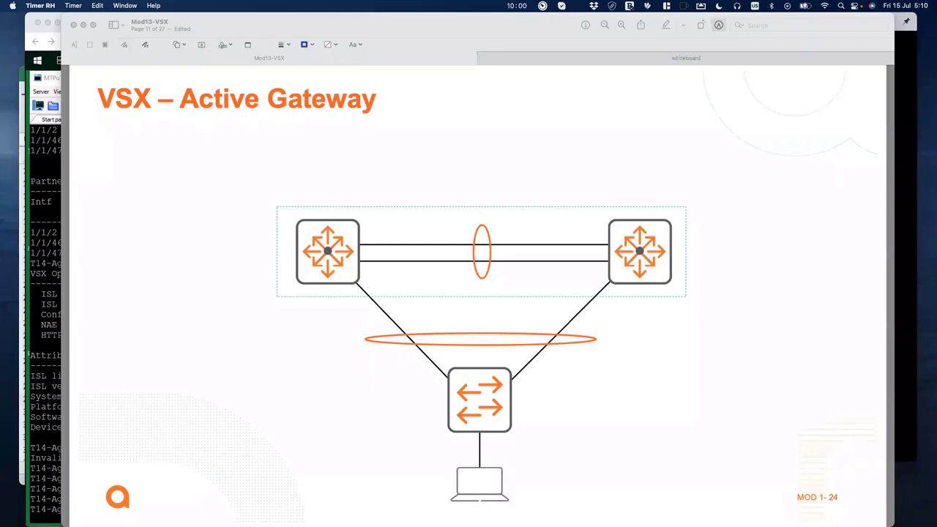
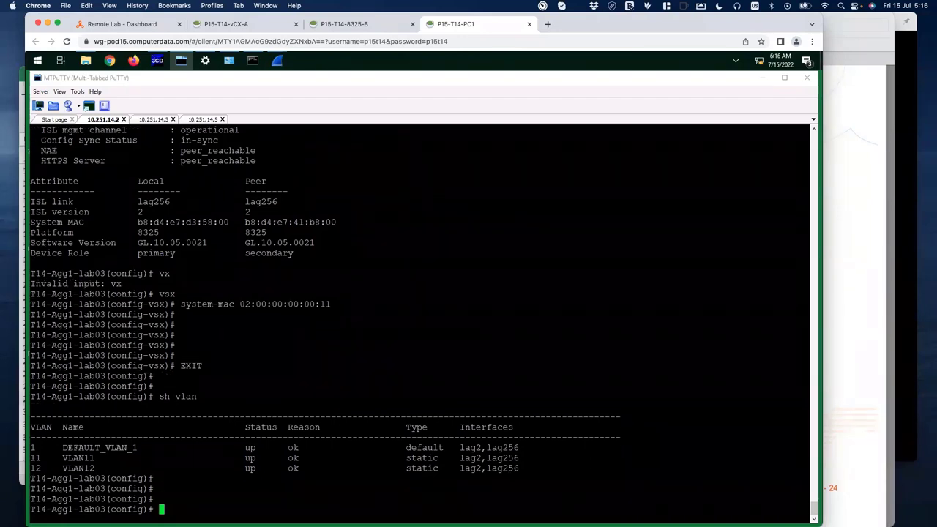
- On Agg1, enter interface vlan 11 and assign it address 10.14.11.2/24
text(int vlan 11)
key(Return)
text(ip ad)
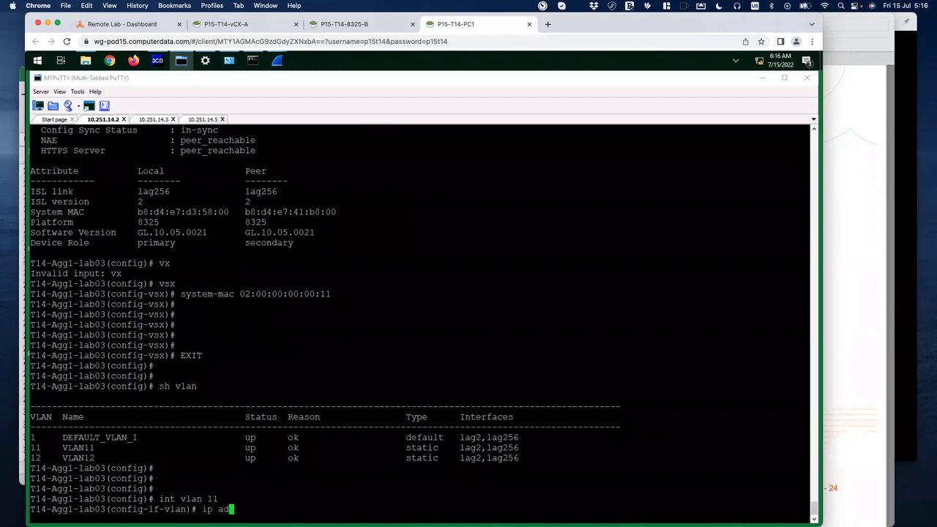
key(Tab)
text(10.14.11.2/24)
key(Return)
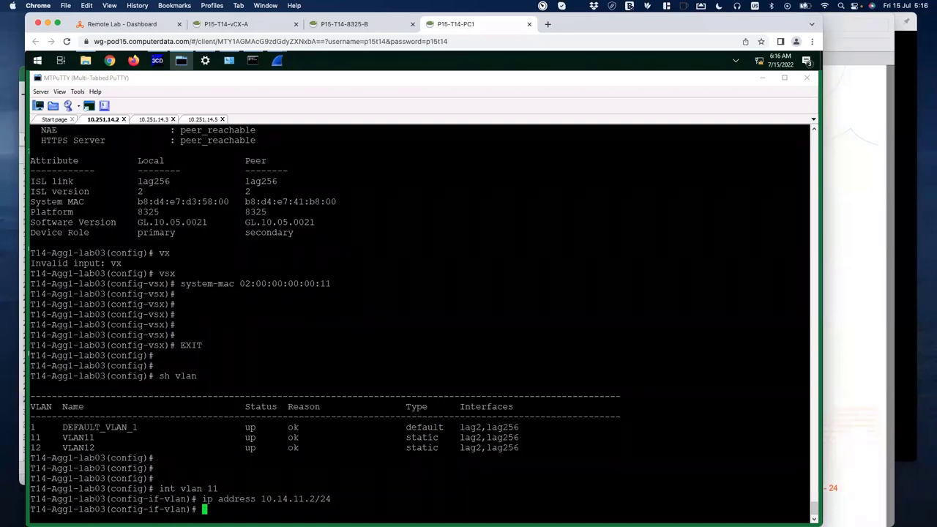
- Add active gateway 10.14.11.1 with virtual MAC 02:00:00:00:11:11 to VLAN 11
text(active-gateway )
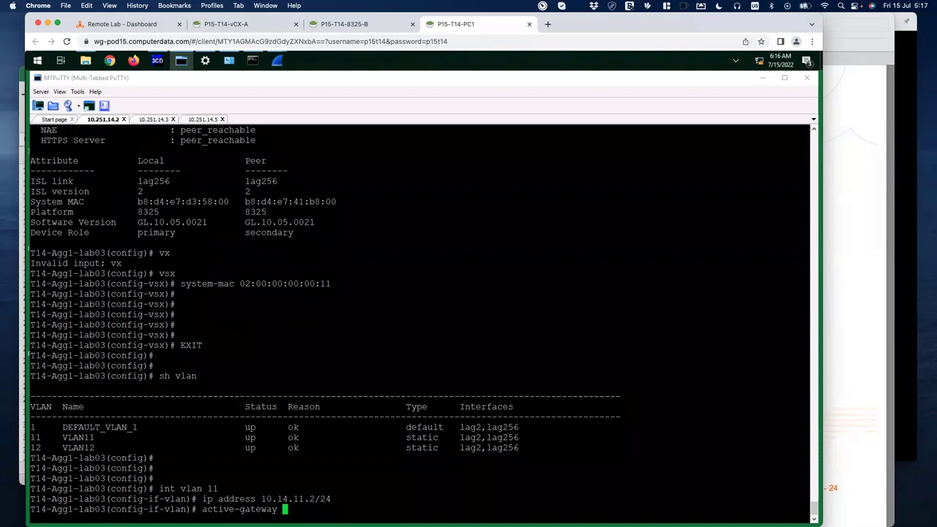
text(ip 10.14.11.1 )
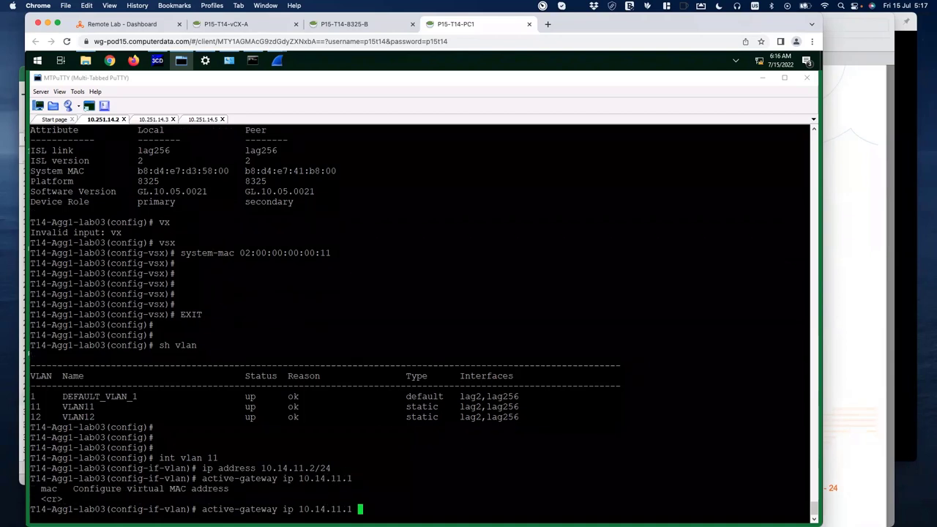
text(?mac)
text(02:)
text(00:00:00)
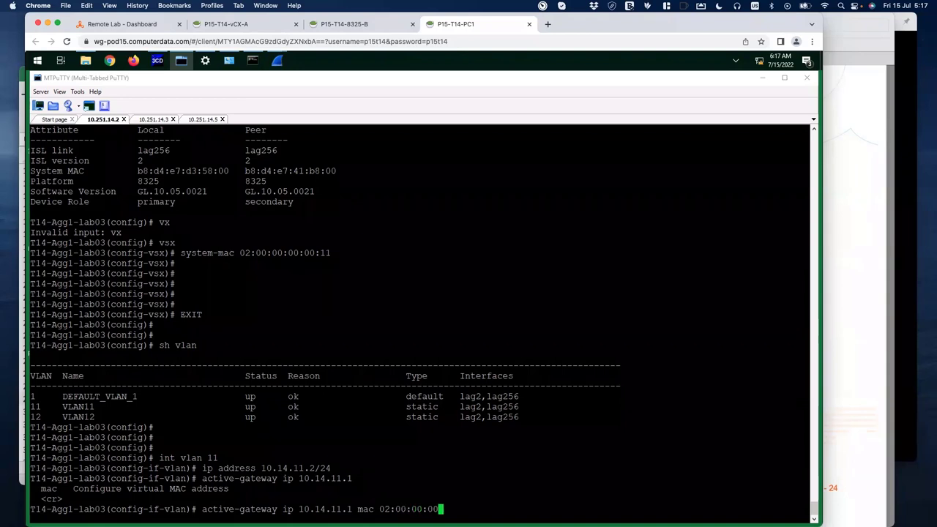
text(:11:11)
key(Return)
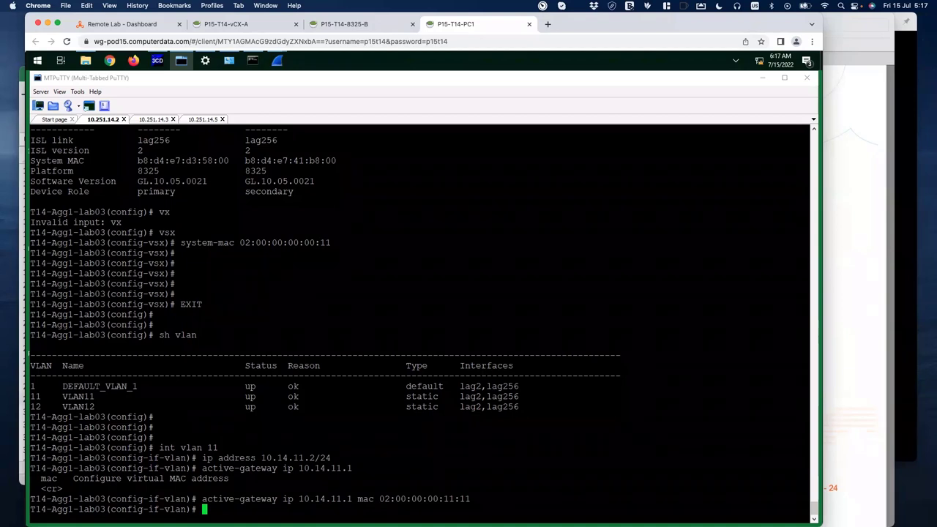
key(Return)
key(Return)
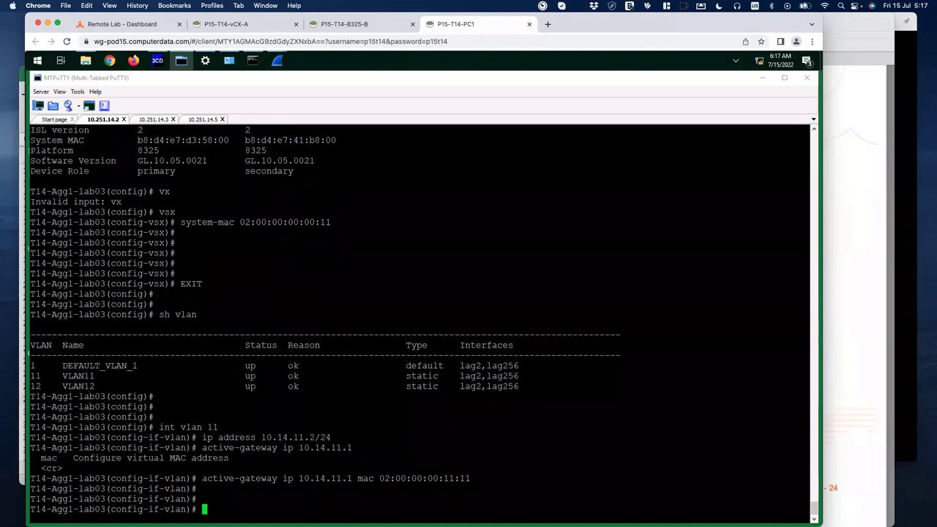
- Review VLAN 11's running config and apply vsx-sync active-gateways to it
text(show run current-context)
key(Return)
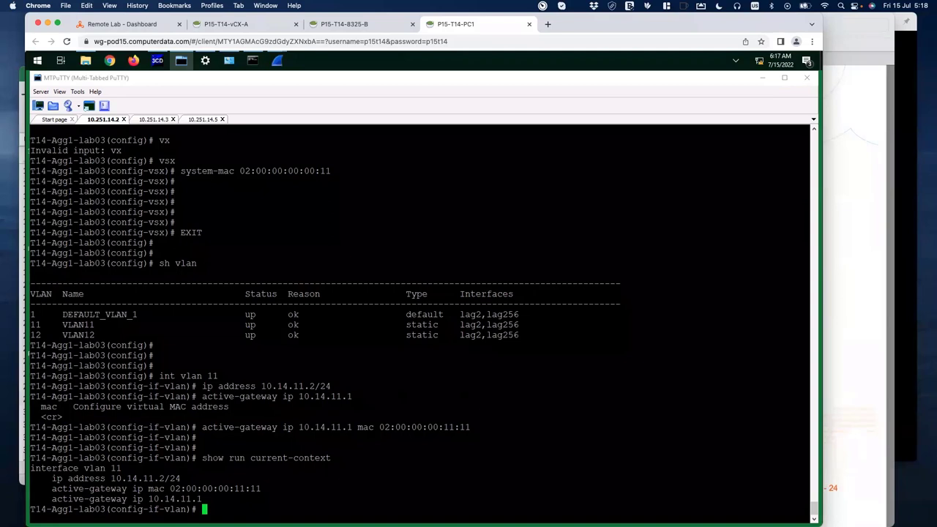
text(vsx)
key(Tab)
text(activ)
key(Tab)
key(Return)
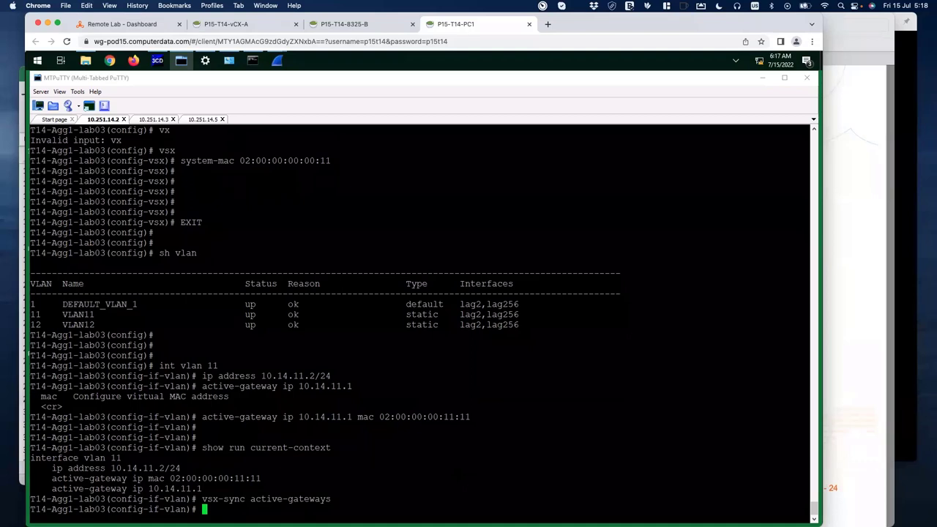
- Exit the VLAN interface and switch to the Agg2 (10.251.14.3) session
text(exit)
key(Return)
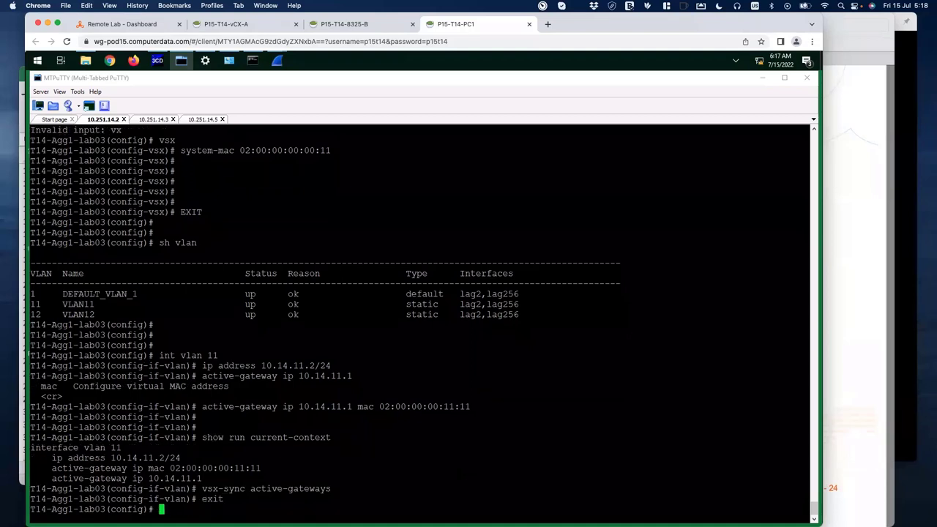
click(150, 120)
- On Agg2, enter interface vlan 11 and assign address 10.14.11.3/24
key(Return)
key(Return)
key(Return)
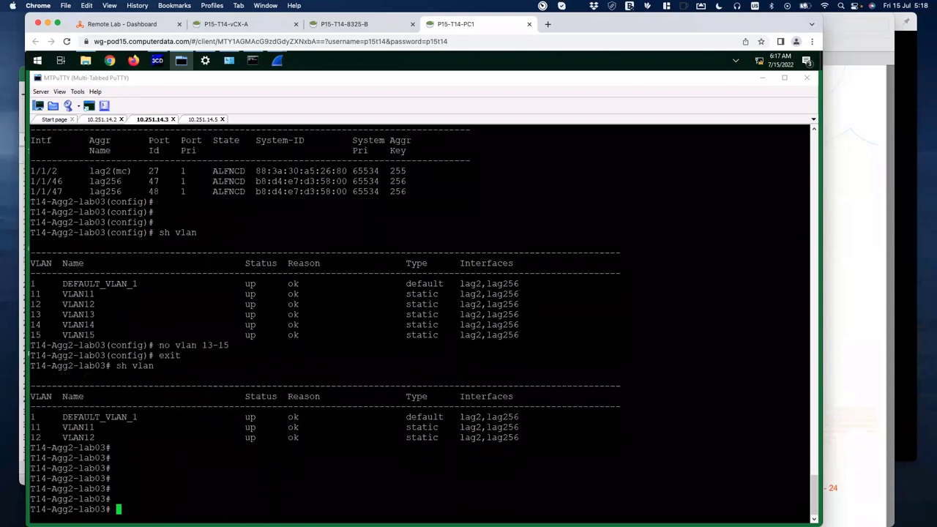
text(conf t)
key(Return)
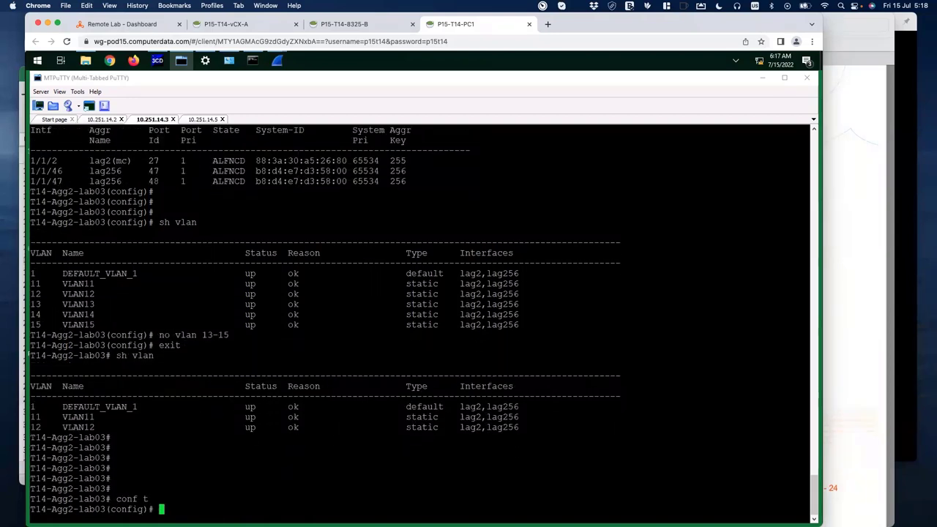
text(int vlan 11)
key(Return)
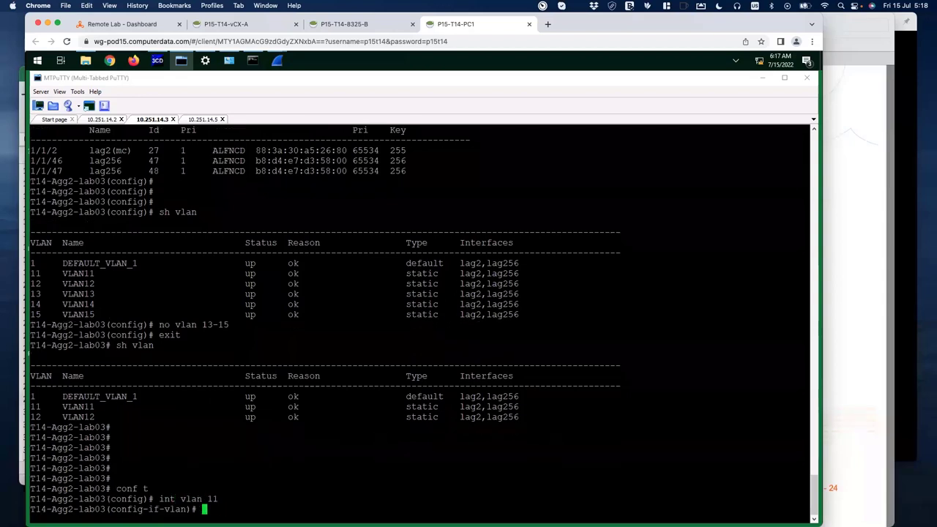
text(ip a)
key(Tab)
text(10.1.)
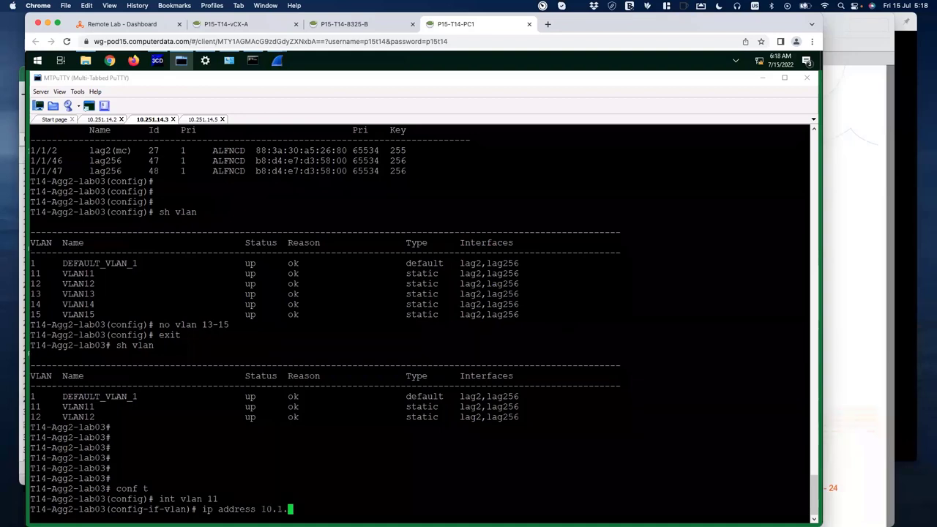
key(BackSpace)
text(4.11.3/24)
key(Return)
- Confirm Agg2's VLAN 11 config shows the synced active gateway 10.14.11.1
text(show run current-context)
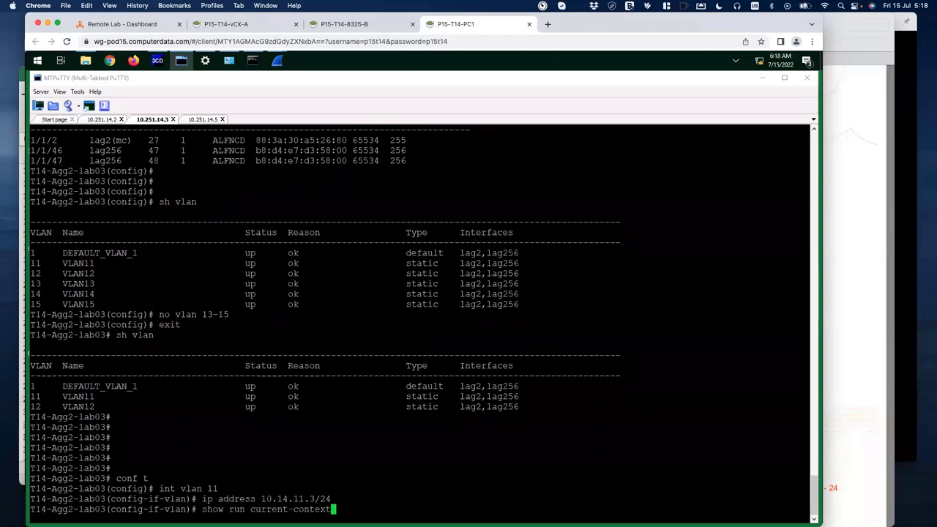
key(Return)
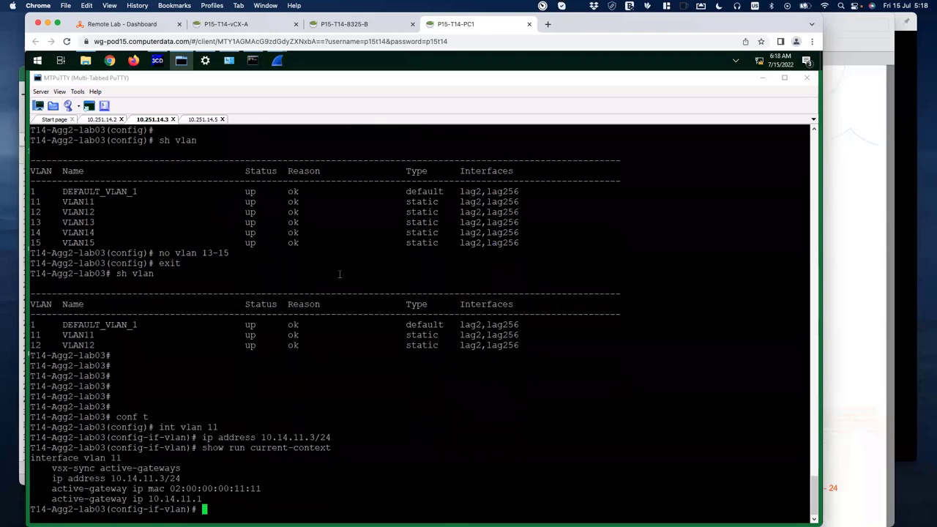
drag(75, 488, 242, 507)
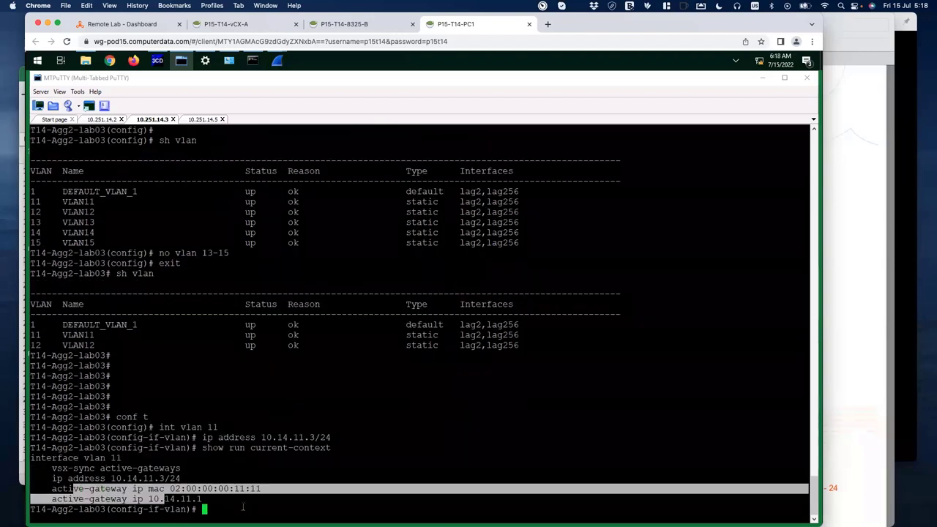
click(251, 507)
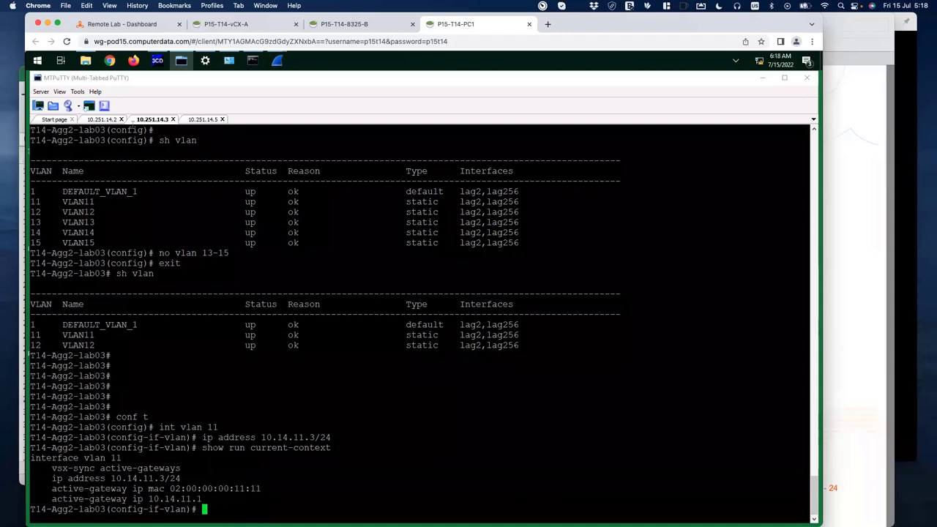
click(102, 119)
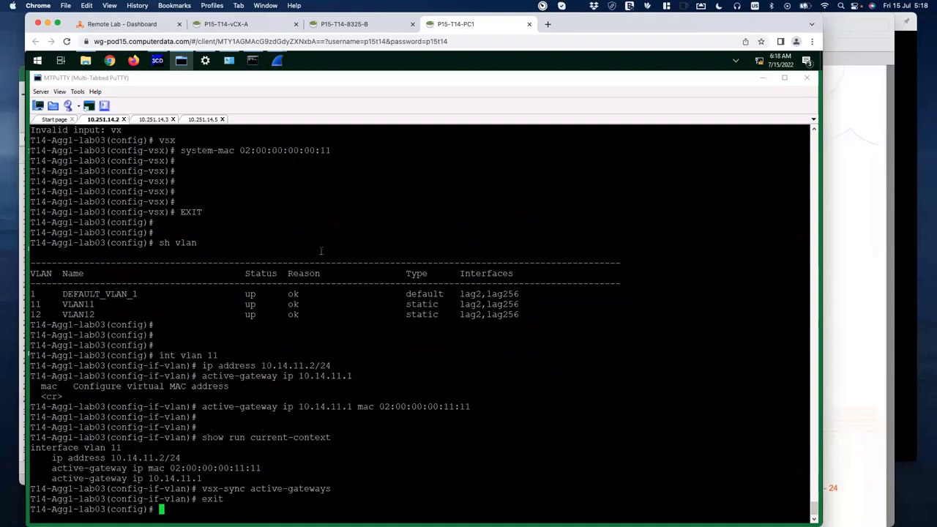
- Enable l3-counters and DHCP helper 10.252.1.21 on Agg1's VLAN 11 interface
text(int vlan 11)
key(Return)
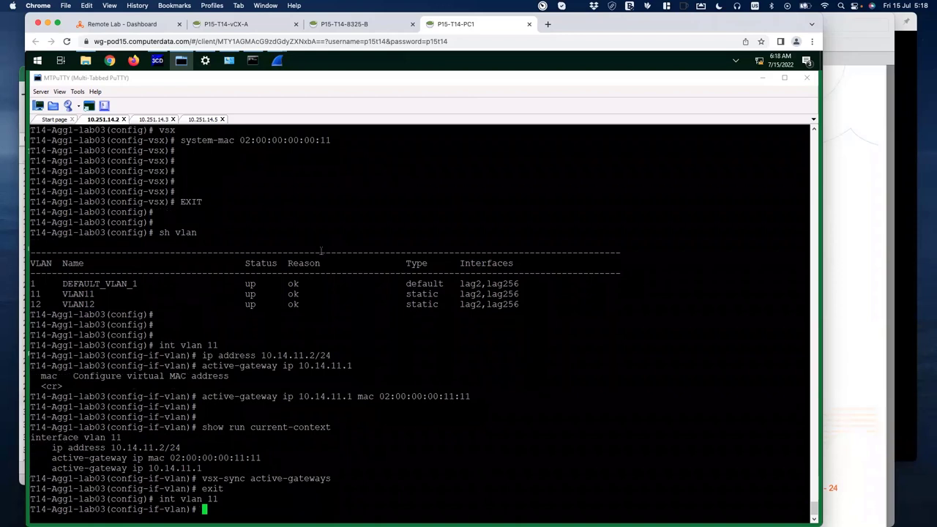
text(l3-counters)
key(Return)
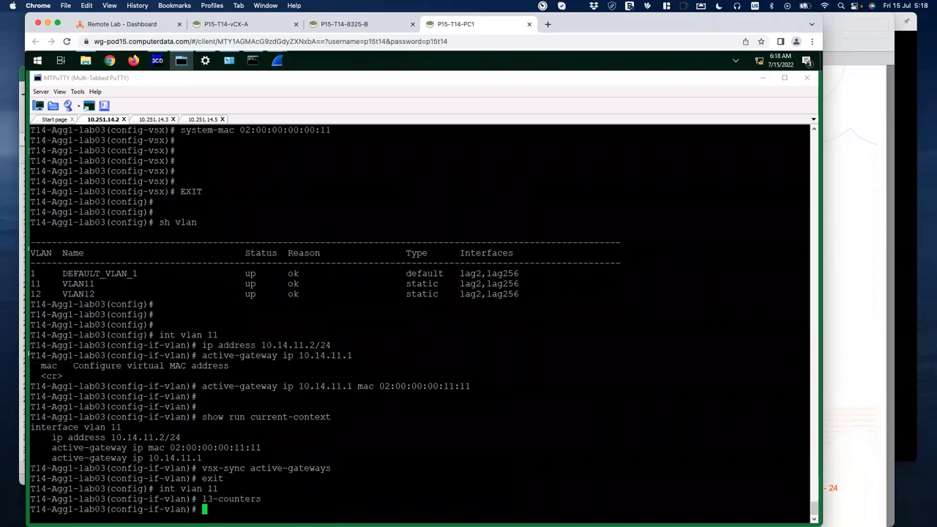
text(ip helper-address )
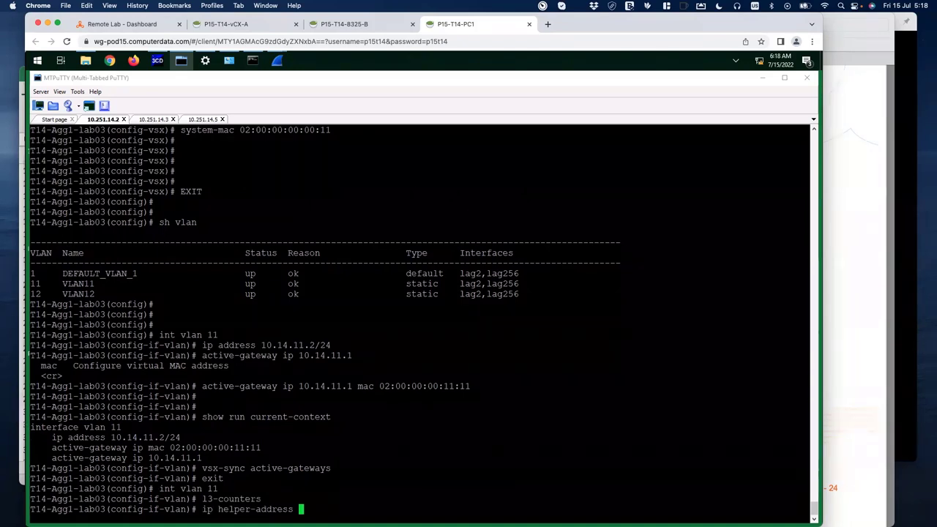
text(10.252.)
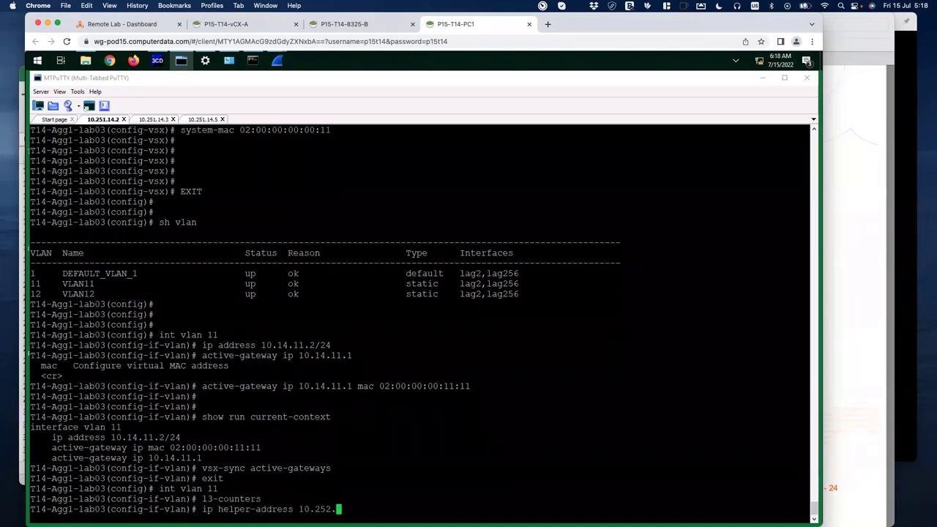
text(1.21)
key(Return)
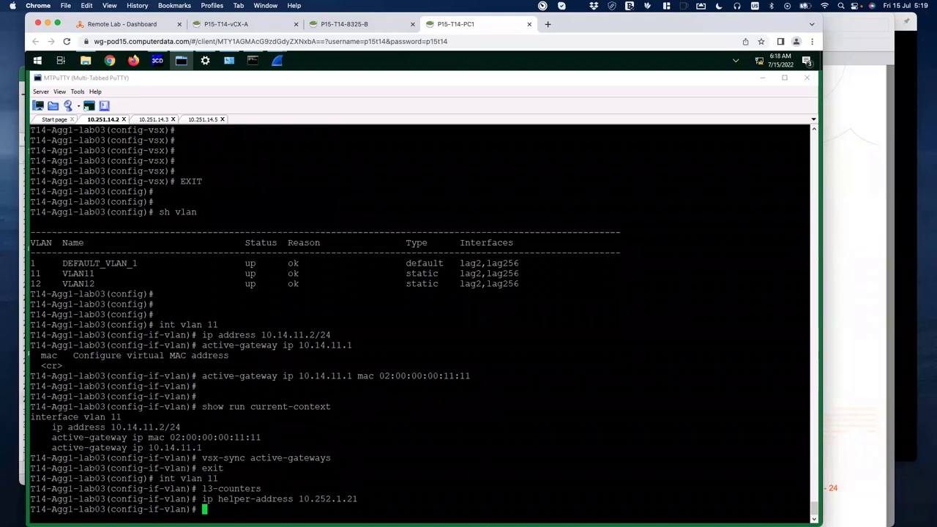
click(161, 122)
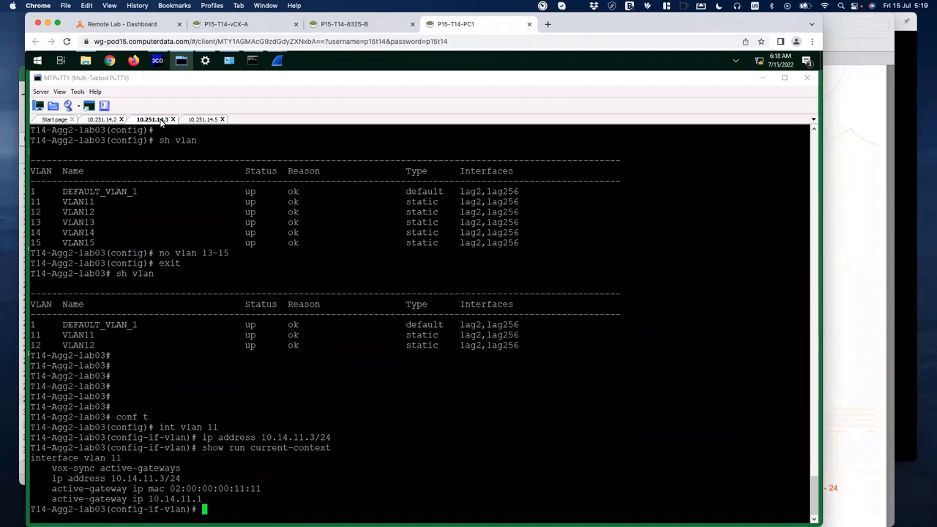
click(109, 120)
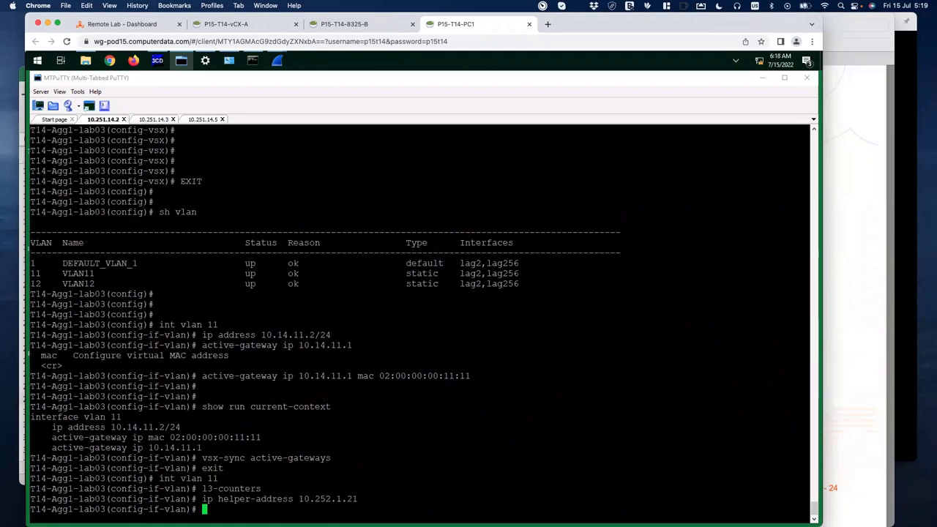
- Exit the interface and show the VSX config, highlighting the dhcp-relay sync option
text(exit)
key(Return)
text(sh run vs)
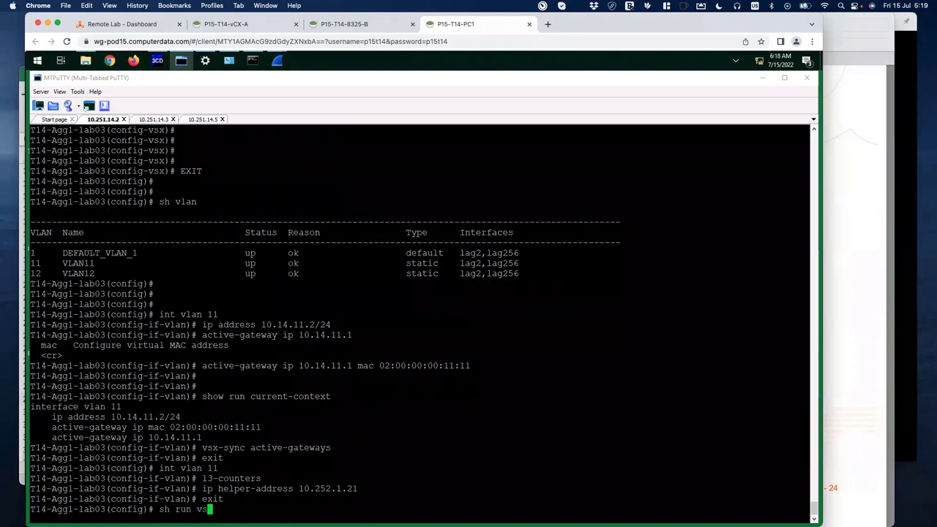
text(x)
key(Return)
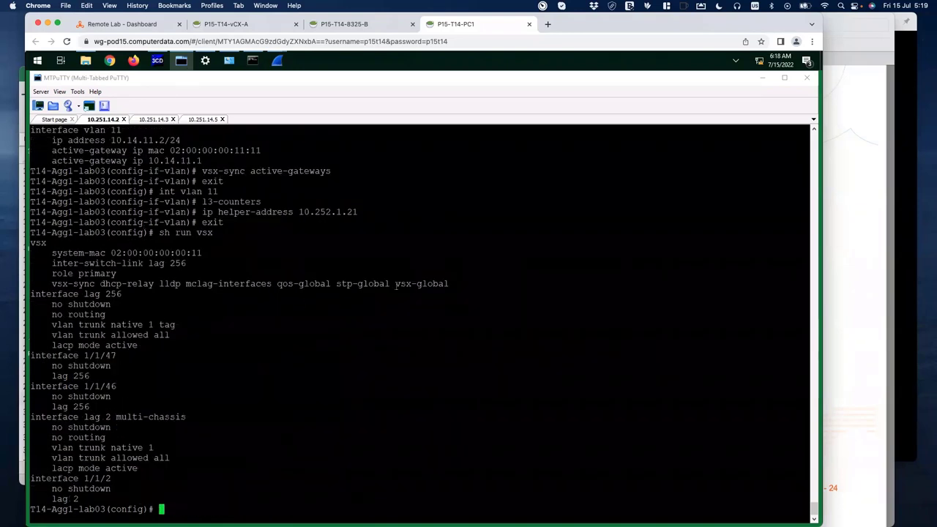
double_click(117, 285)
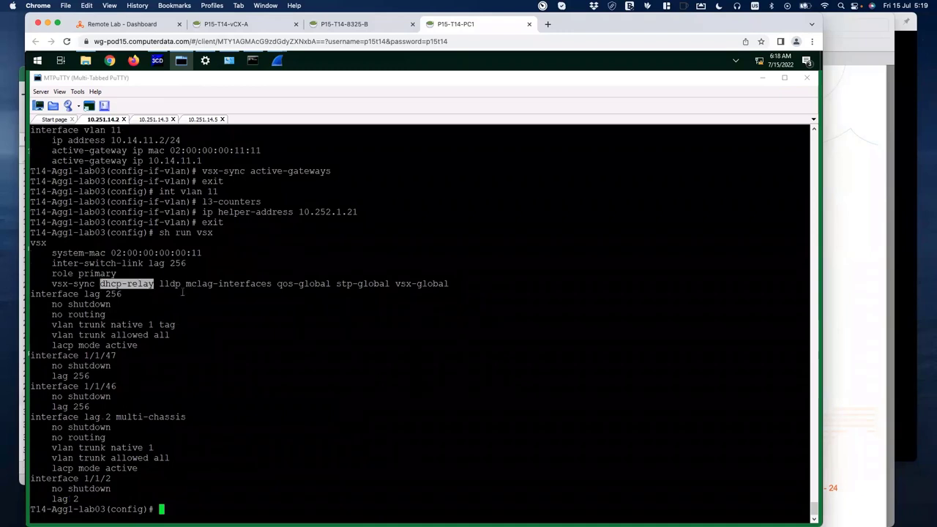
click(265, 250)
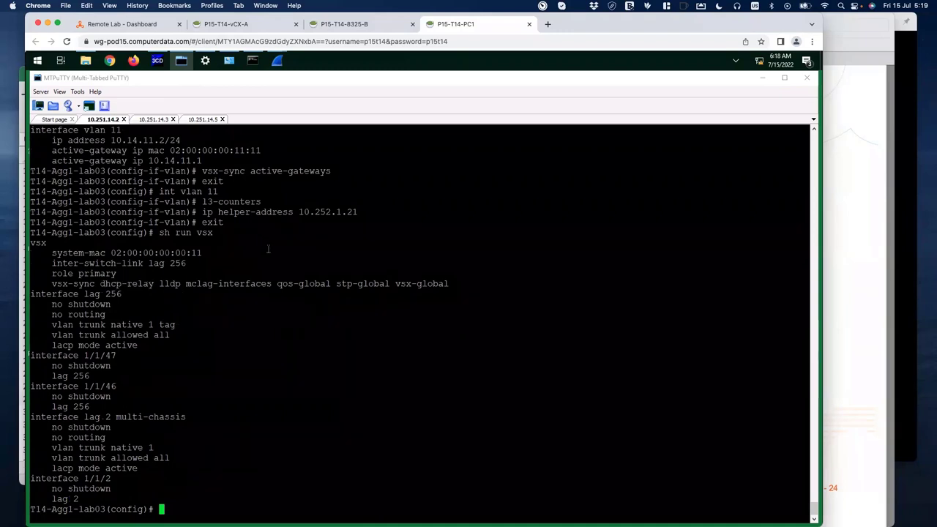
click(152, 119)
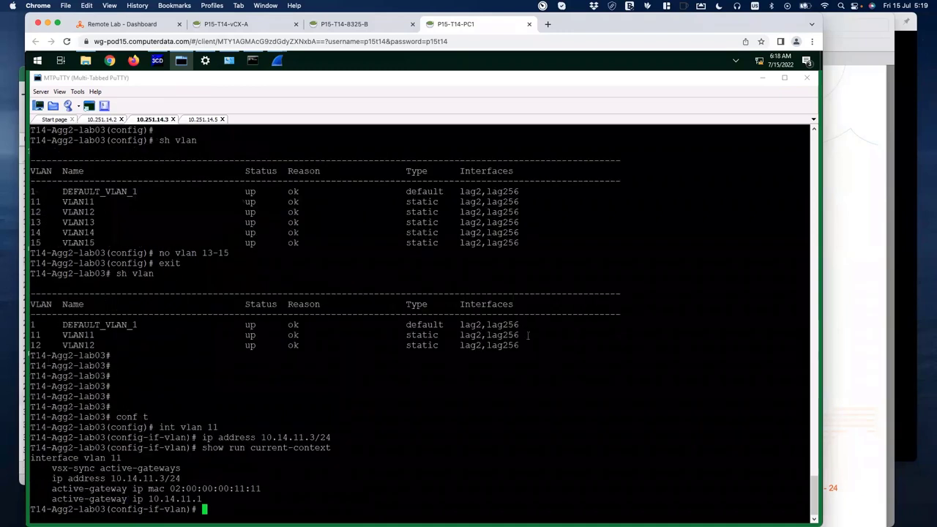
- Show Agg2's VLAN 11 config, confirming the synced helper address 10.252.1.21
text(sh run curr)
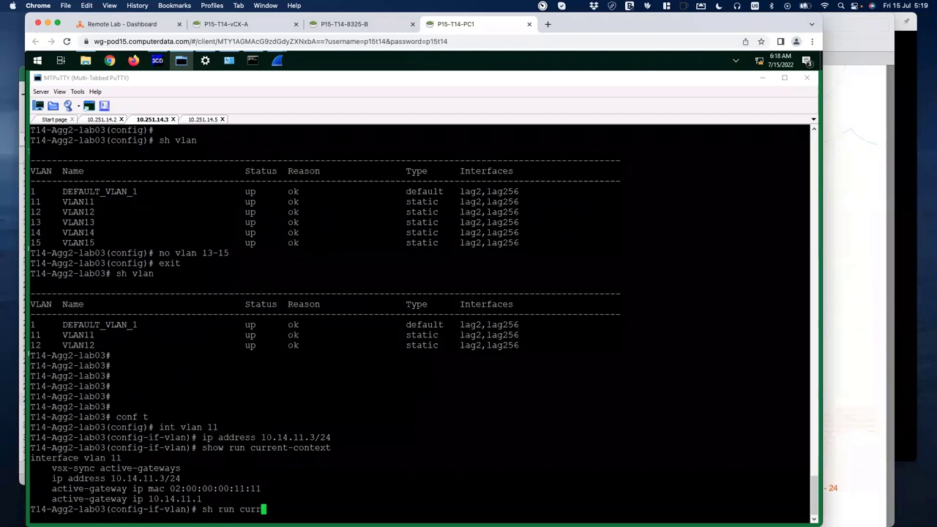
key(BackSpace)
key(BackSpace)
key(BackSpace)
key(BackSpace)
key(BackSpace)
key(BackSpace)
key(BackSpace)
key(BackSpace)
key(BackSpace)
key(BackSpace)
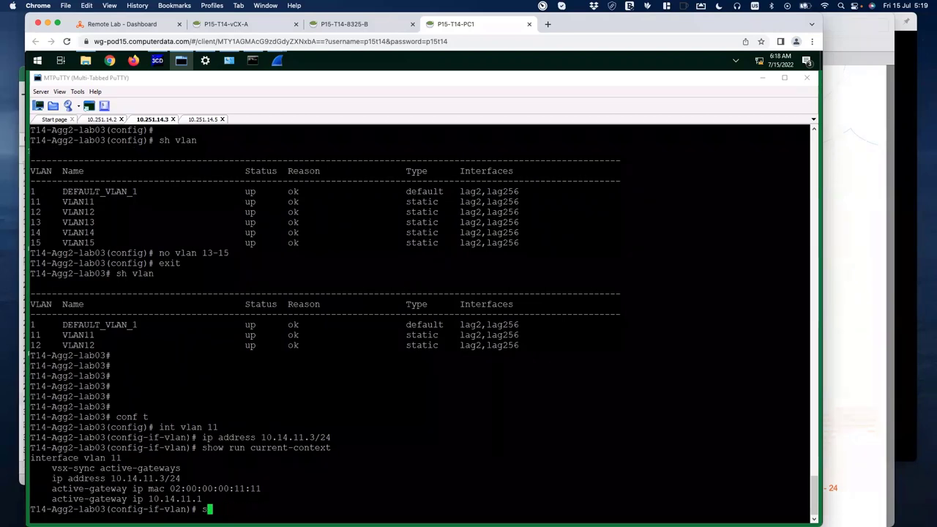
text(how run cur)
key(Tab)
key(Return)
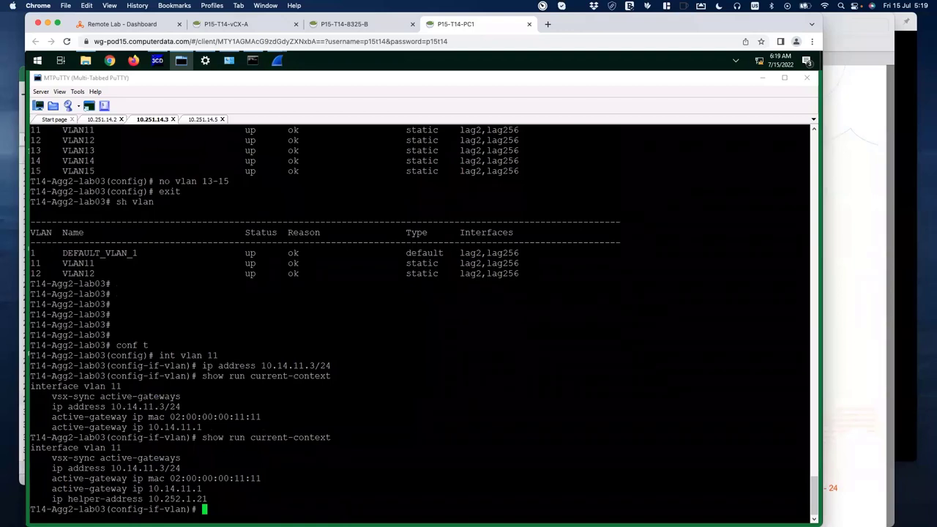
drag(87, 498, 176, 499)
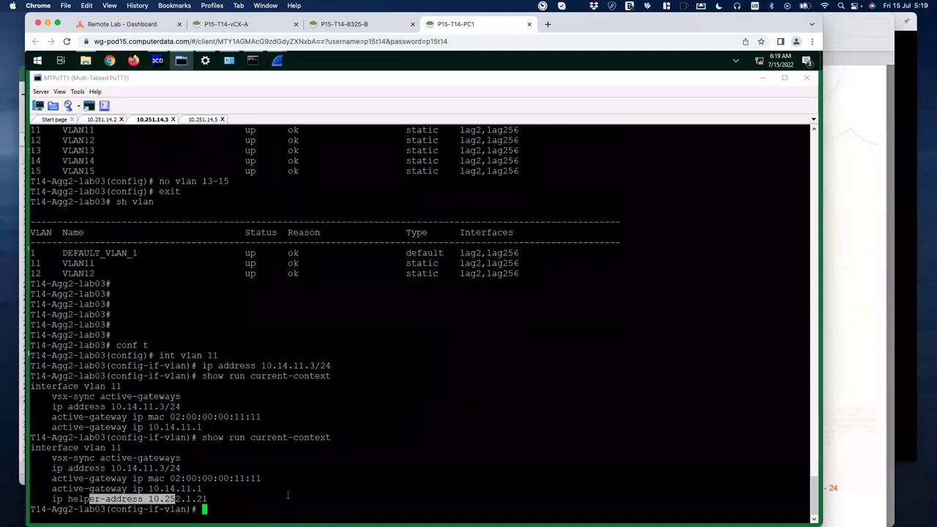
click(288, 496)
key(Return)
key(Return)
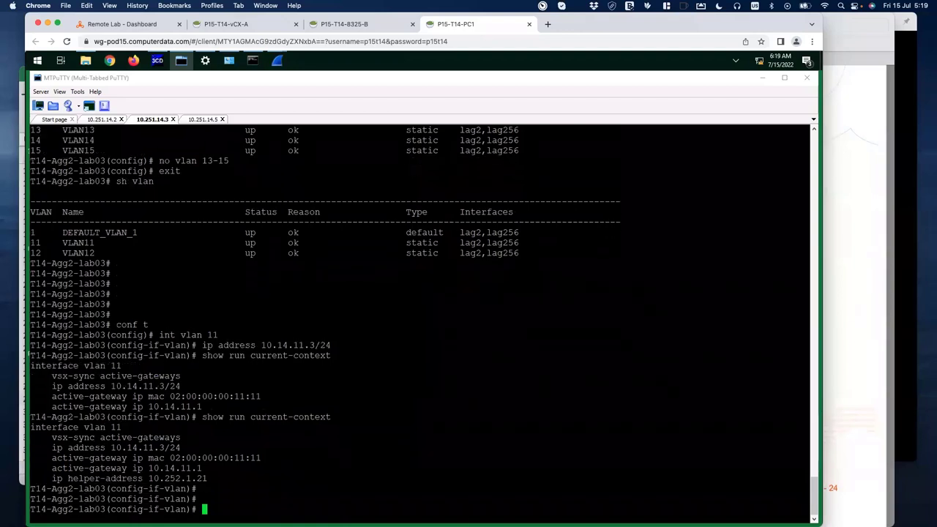
- Enable l3-counters on Agg2's VLAN 11 interface and exit the interface
text(l3-counters)
key(Return)
key(Return)
key(Return)
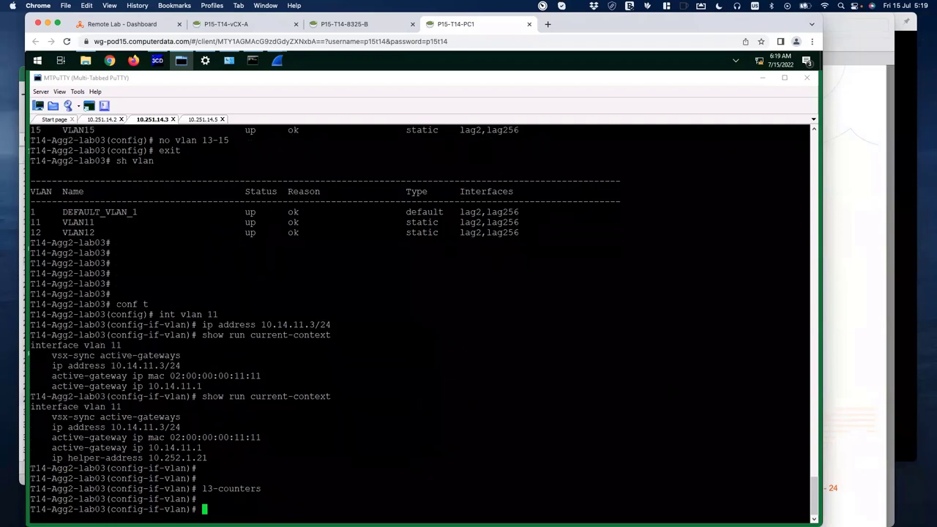
text(exit)
key(Return)
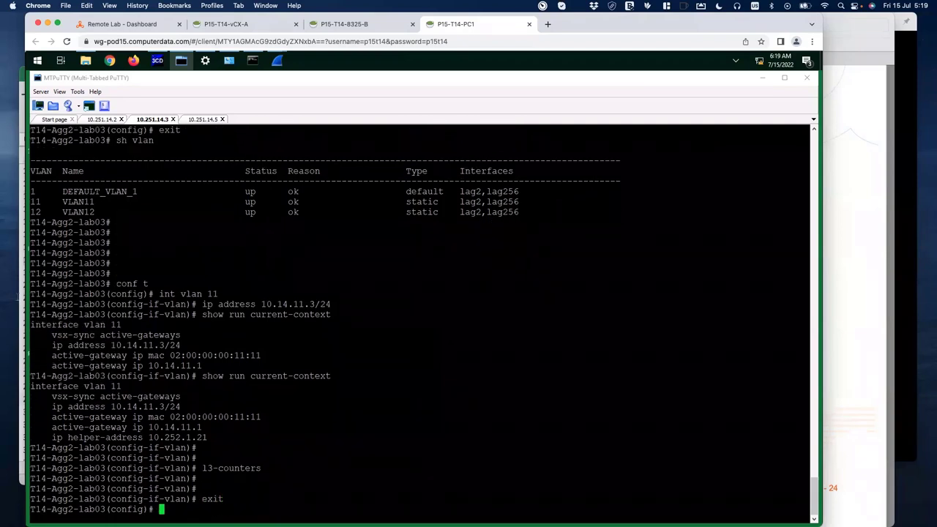
click(103, 119)
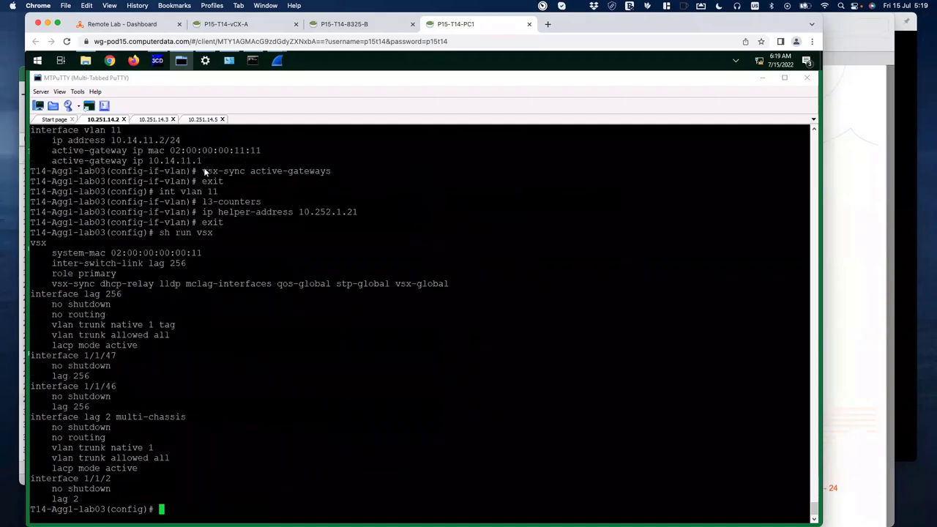
- Look over the lab topology diagram and the vCX-A and 8325-B consoles
click(205, 120)
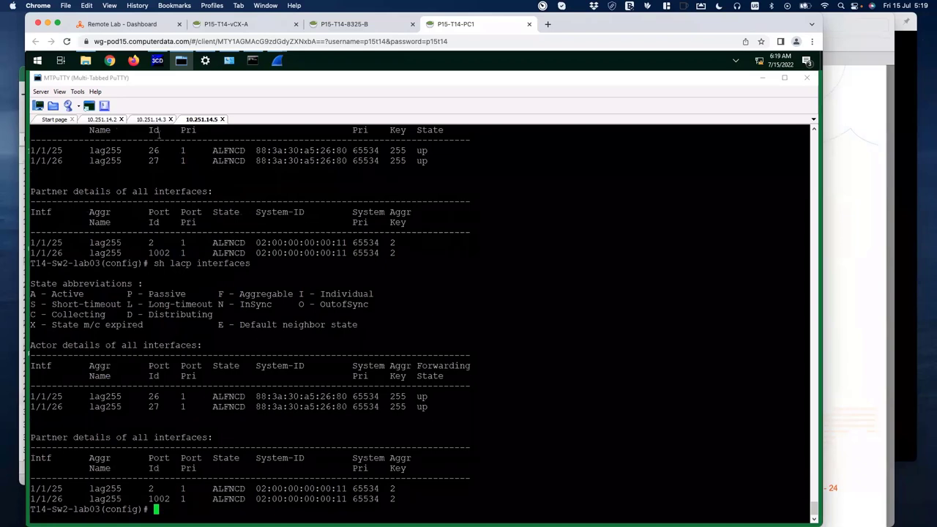
click(98, 120)
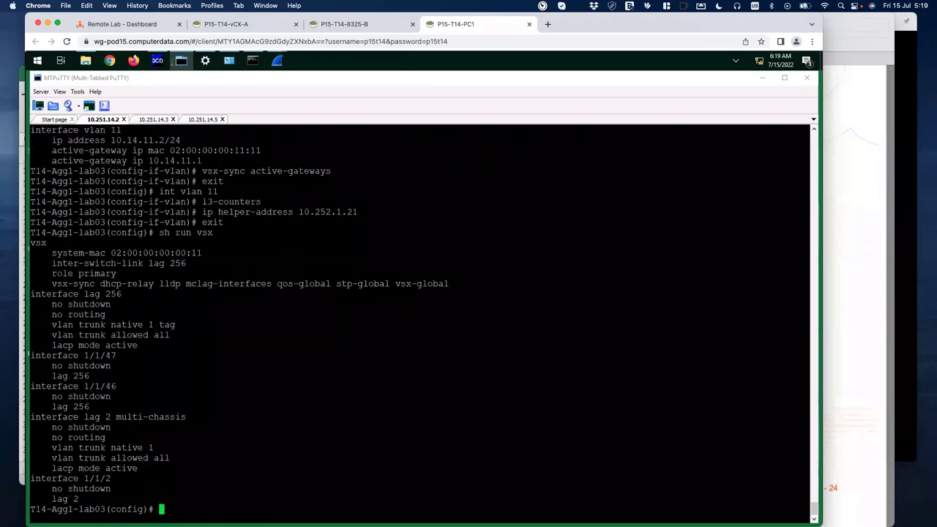
click(147, 25)
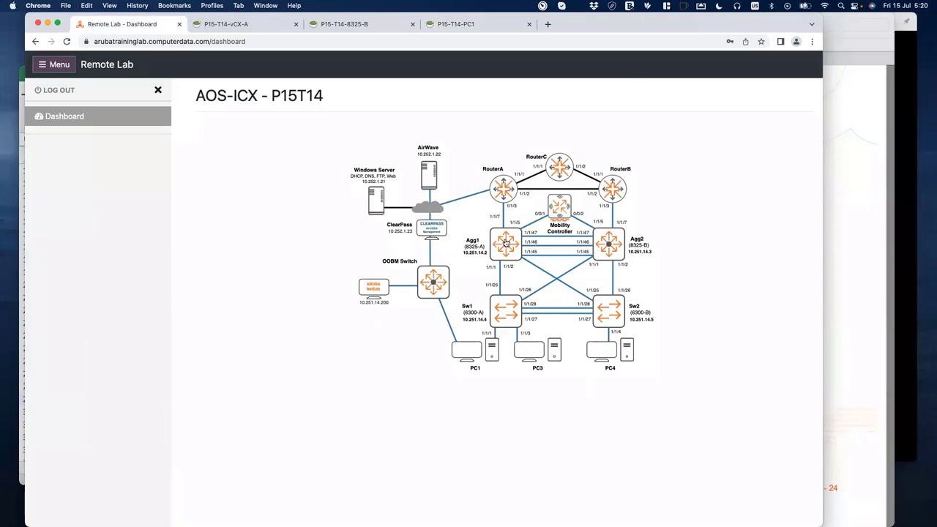
click(256, 24)
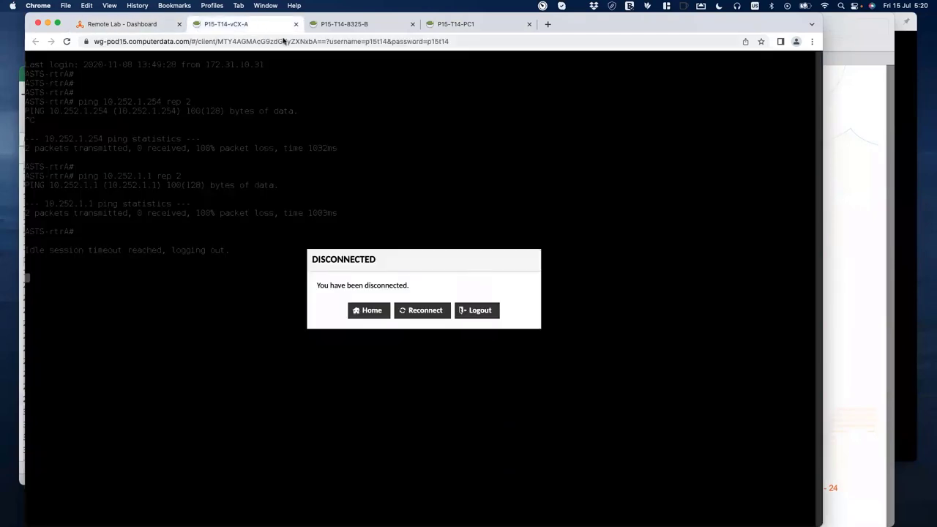
click(377, 24)
click(461, 25)
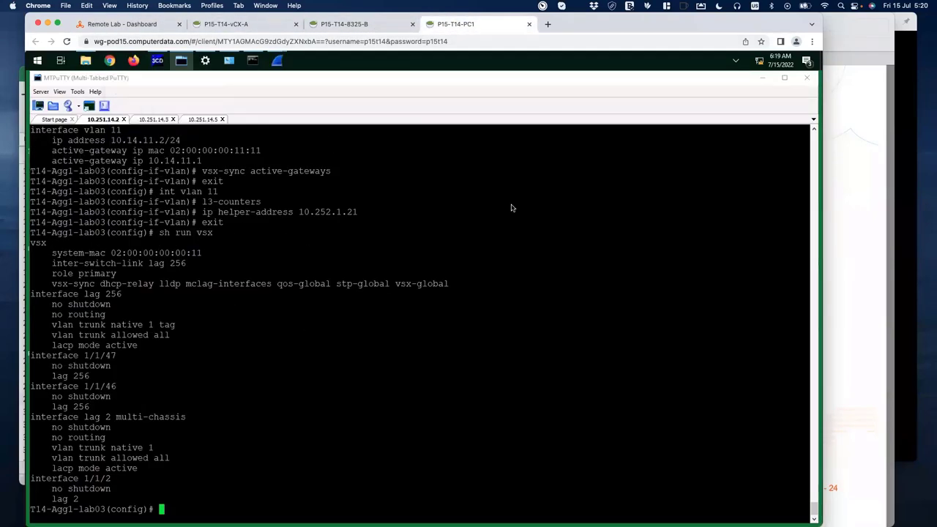
- Compare show vlan and show vlan vsx-peer on Agg1, checking lag2 on VLAN 11
text(show vlan)
key(Return)
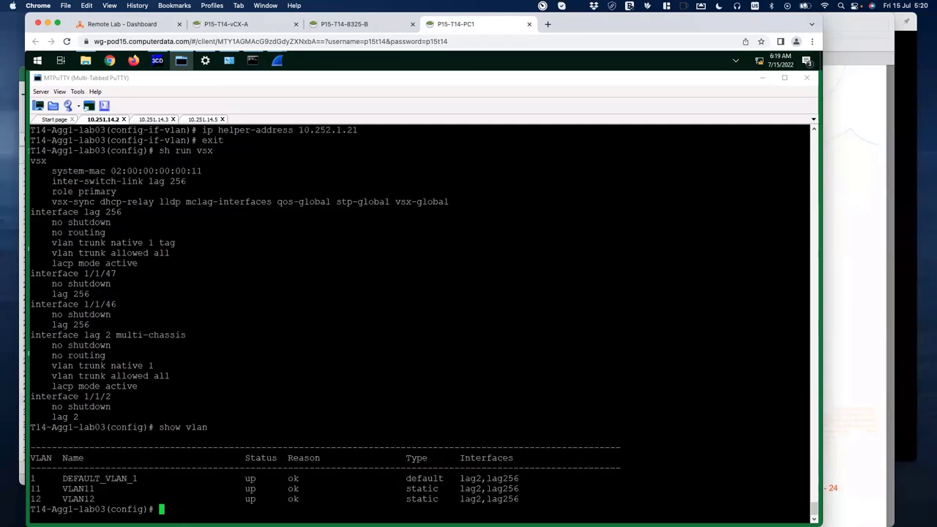
key(Return)
key(Return)
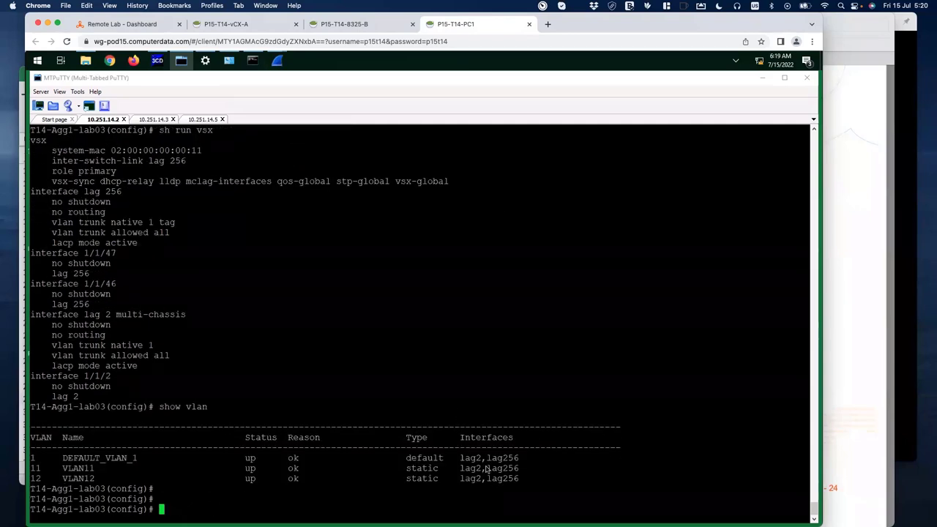
drag(461, 469, 480, 472)
text(show vlan vsx-peer)
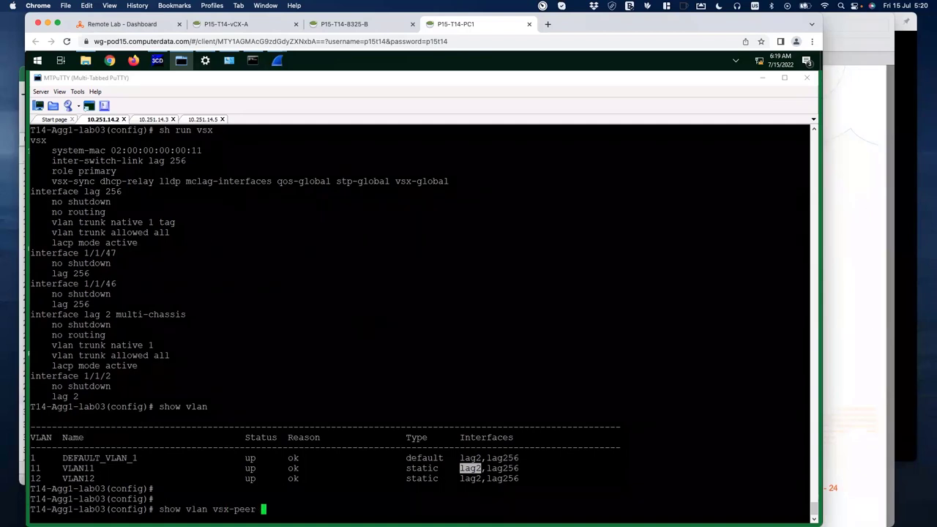
key(Return)
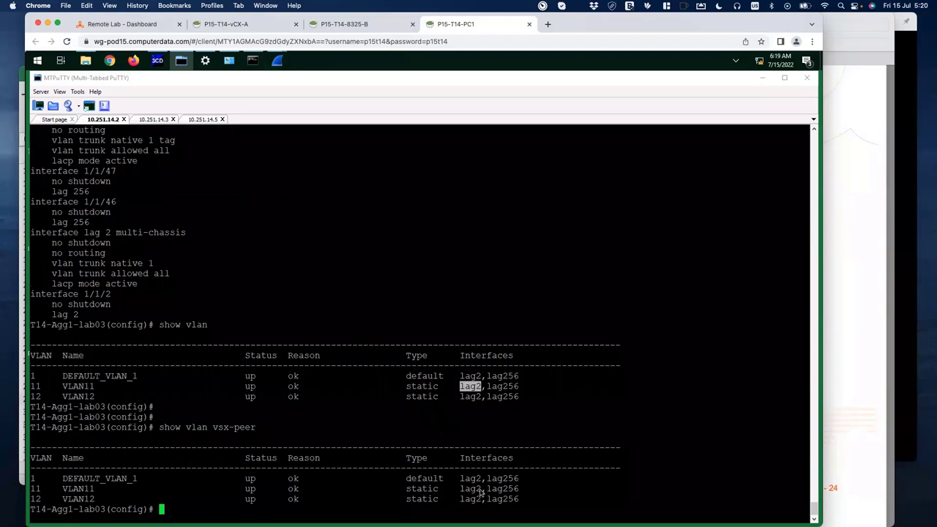
drag(483, 489, 454, 489)
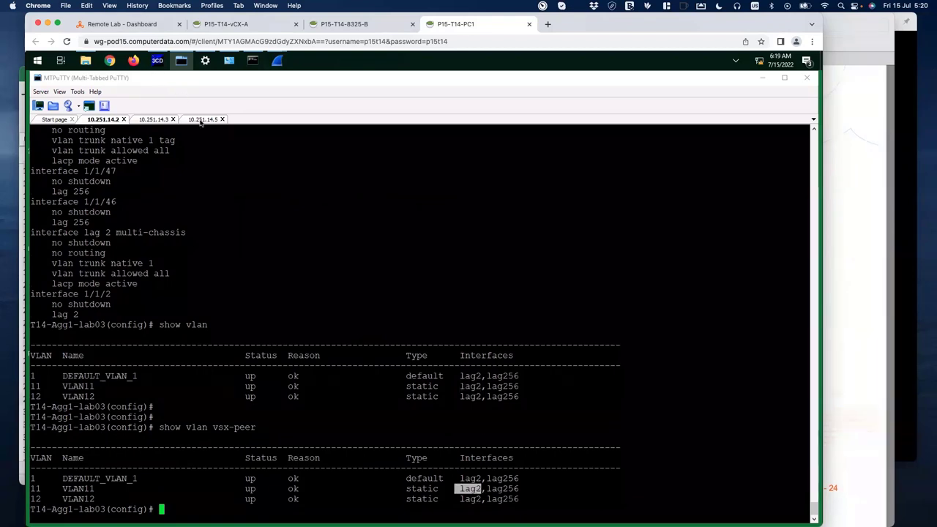
key(ctrl+Tab)
key(ctrl+Tab)
- List the existing VLANs on the Sw2 switch
key(Return)
key(Return)
key(Return)
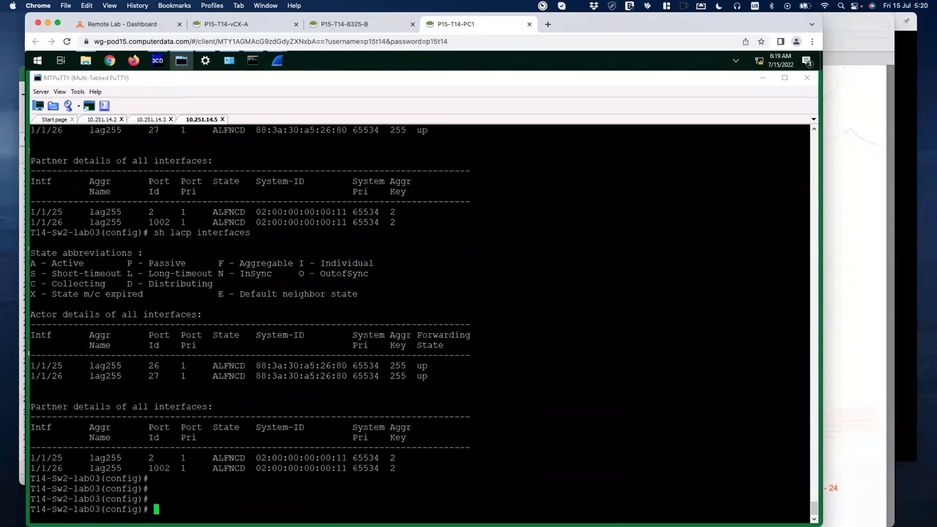
text(shv a)
key(BackSpace)
key(BackSpace)
text(vln)
key(Return)
text(sh vlan)
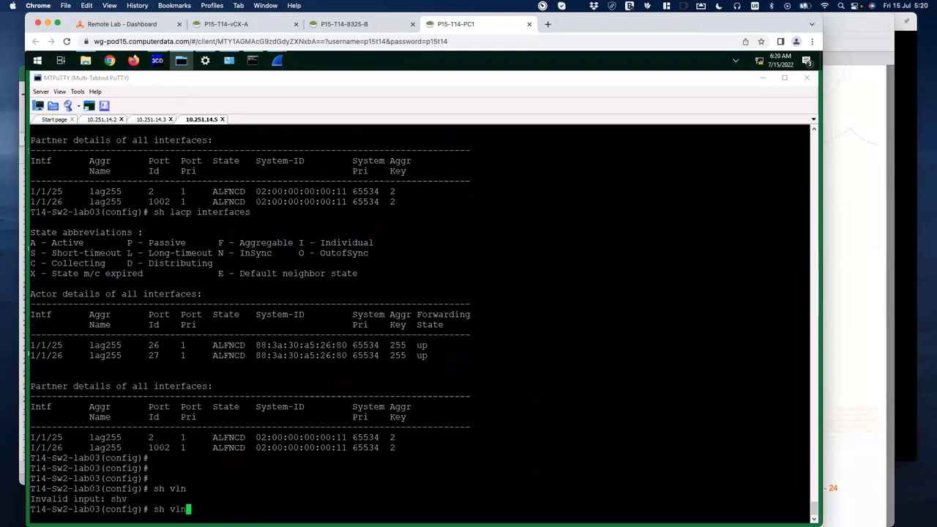
key(Return)
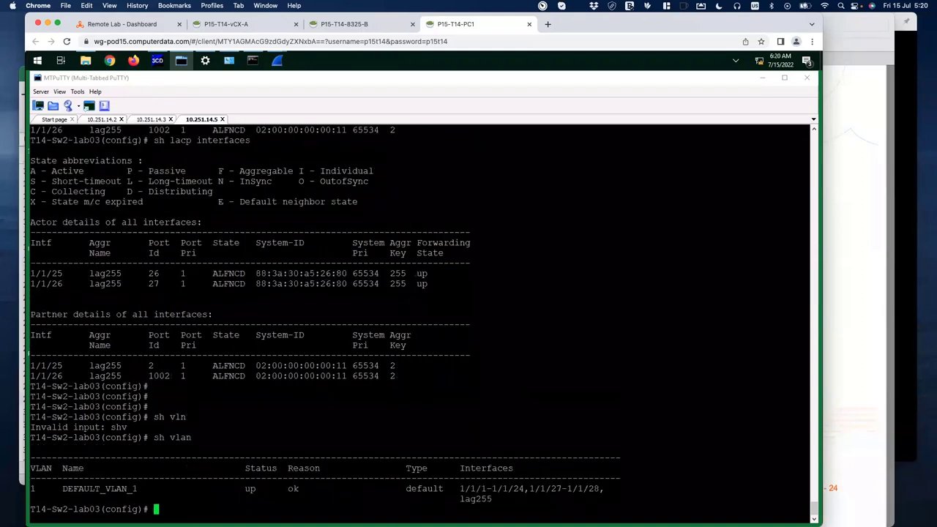
- Create VLAN 11 on Sw2 and confirm it is listed with lag255
text(vlan 11)
key(Return)
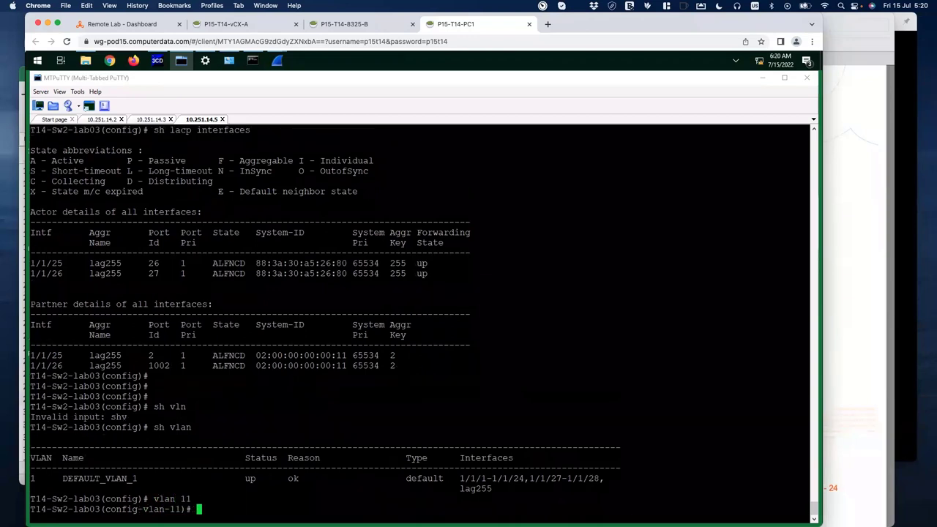
text(exit)
key(Return)
text(sh valn)
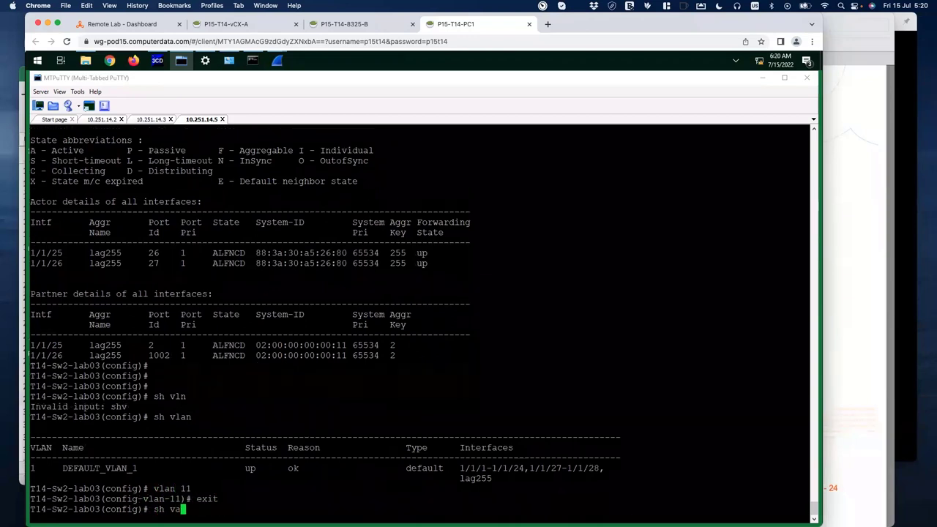
key(Return)
text(sh vlan)
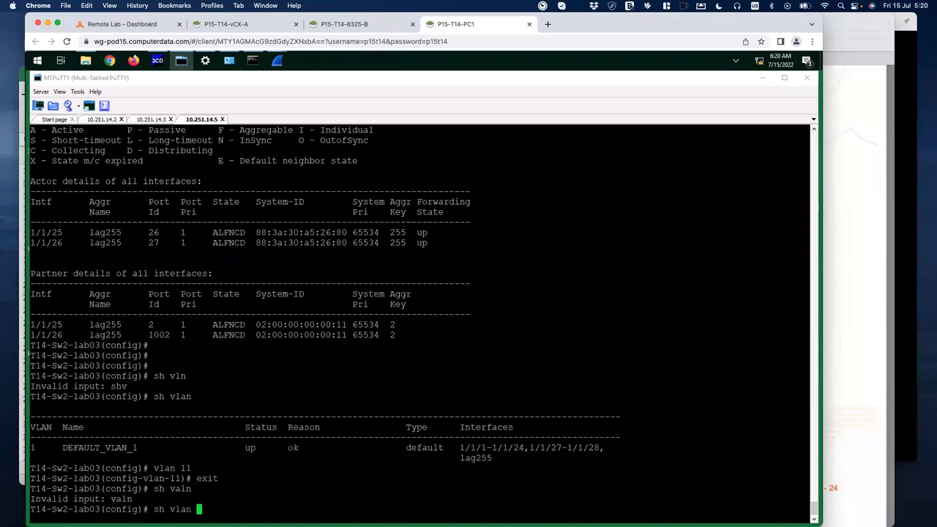
key(Return)
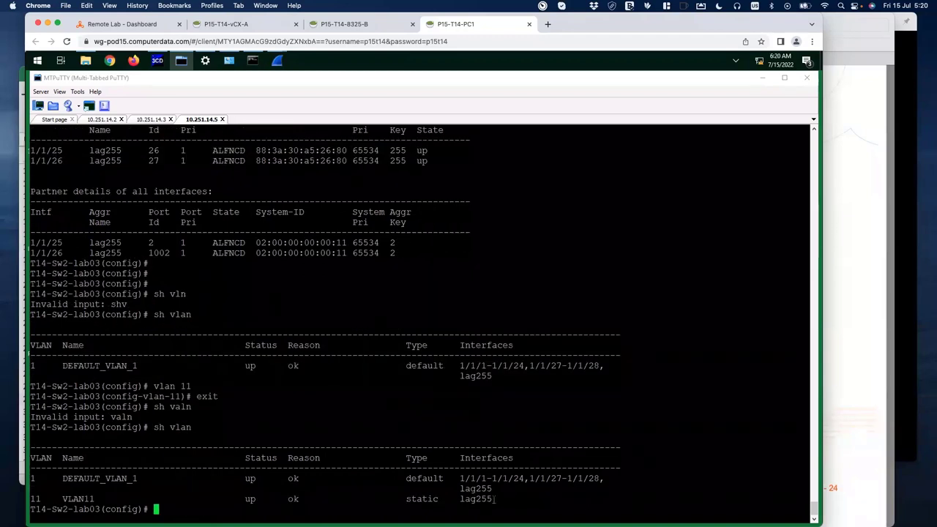
drag(464, 499, 808, 499)
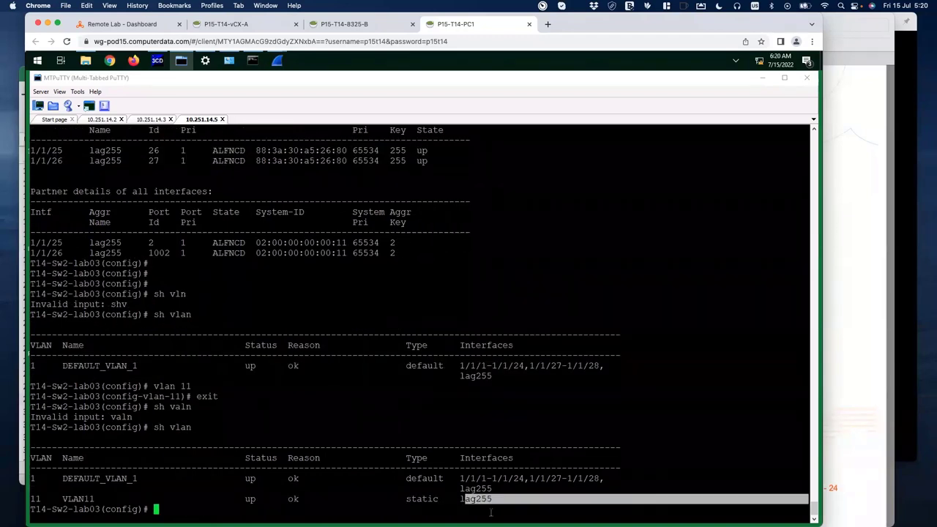
drag(455, 499, 492, 498)
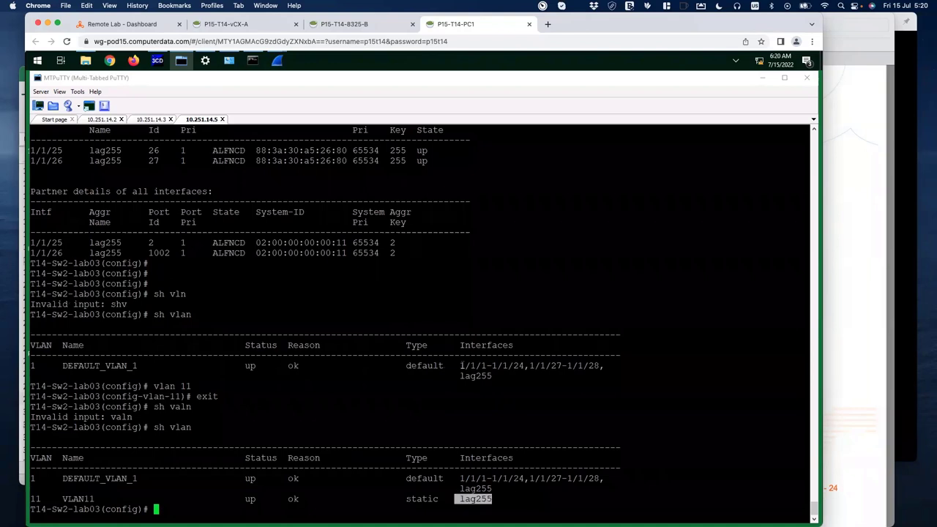
click(442, 306)
- Make port 1/1/4 an access port on VLAN 11 and enable it
text(int )
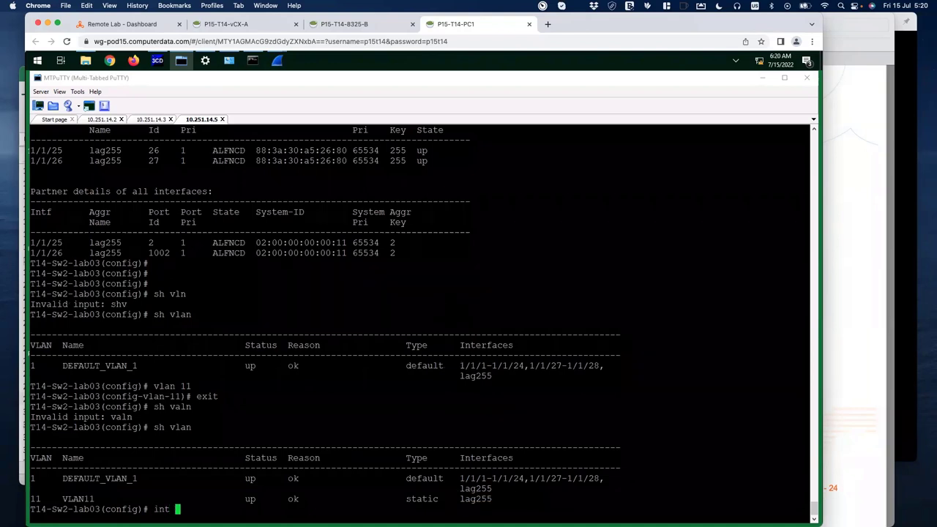
text(1/1/4)
key(Return)
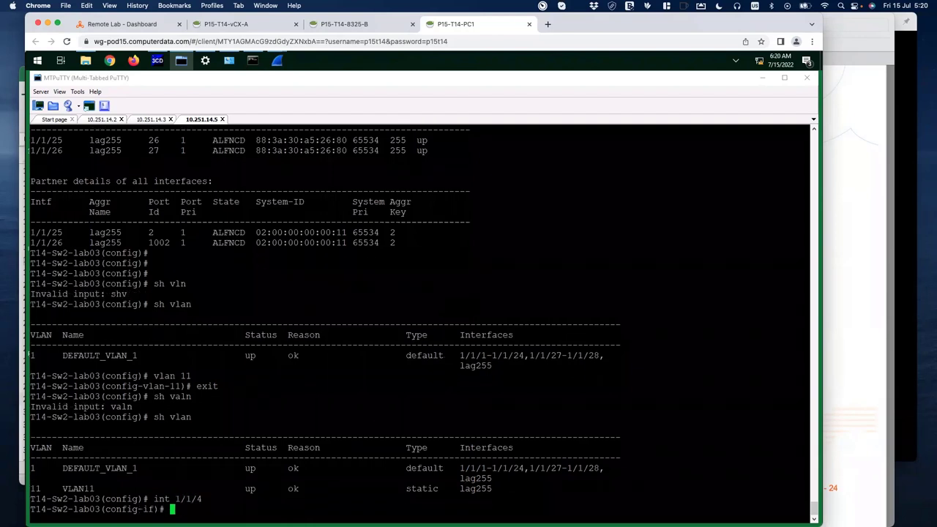
text(vlan access 11)
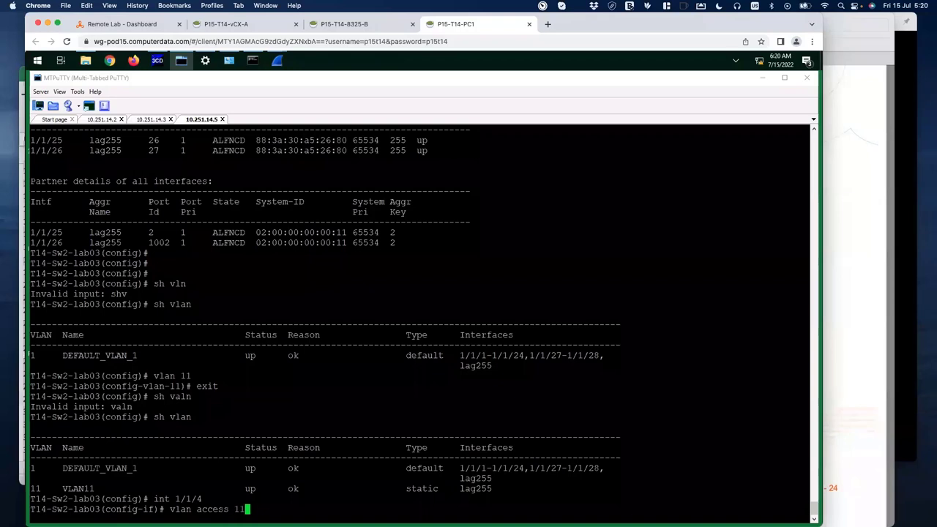
key(Return)
text(nos)
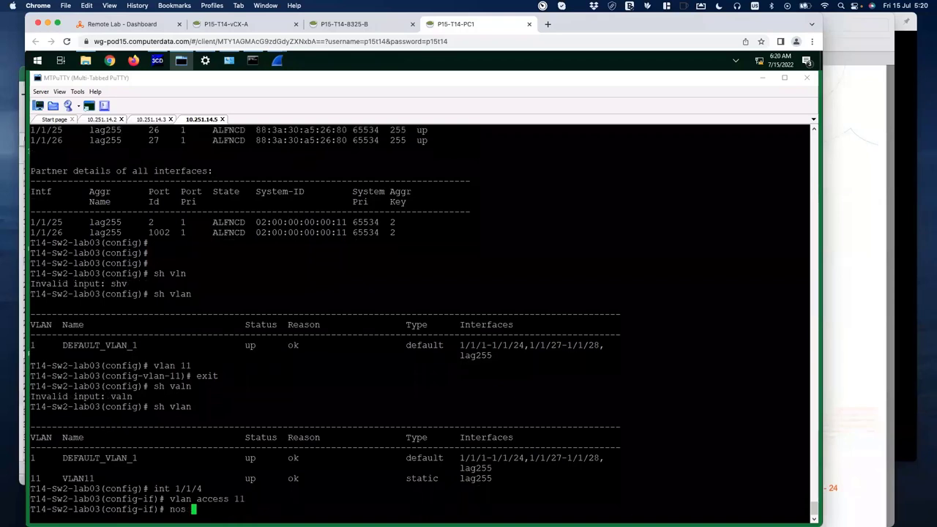
text(shutdown)
key(Return)
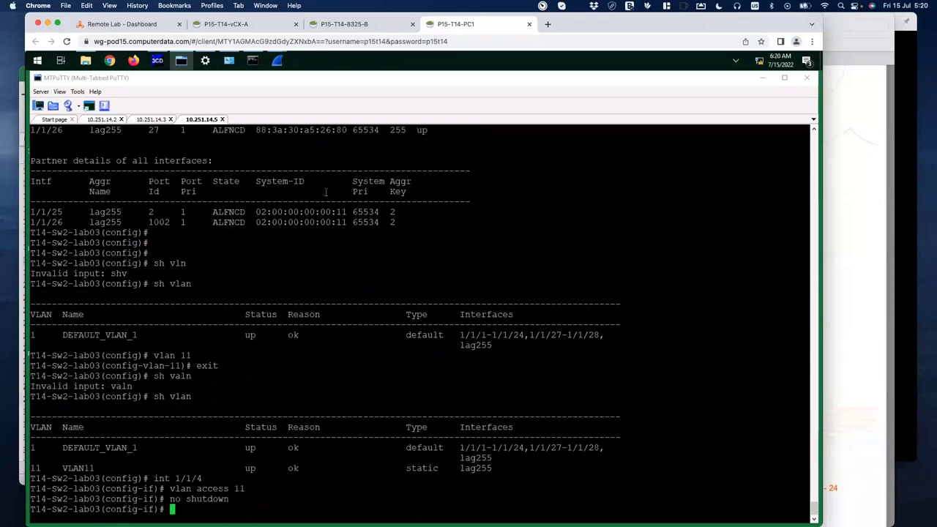
- Open PC4's remote desktop from the lab dashboard, then exit port 1/1/4 configuration
click(110, 24)
click(601, 348)
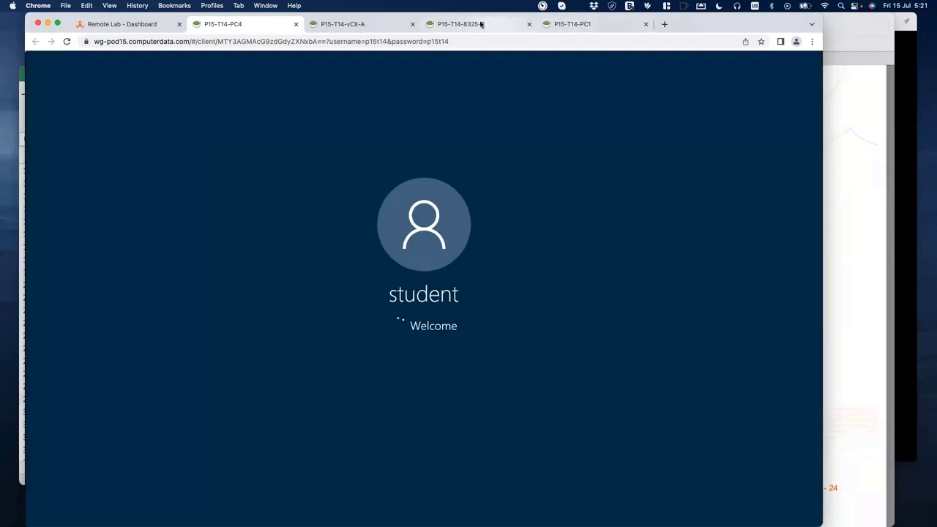
click(601, 23)
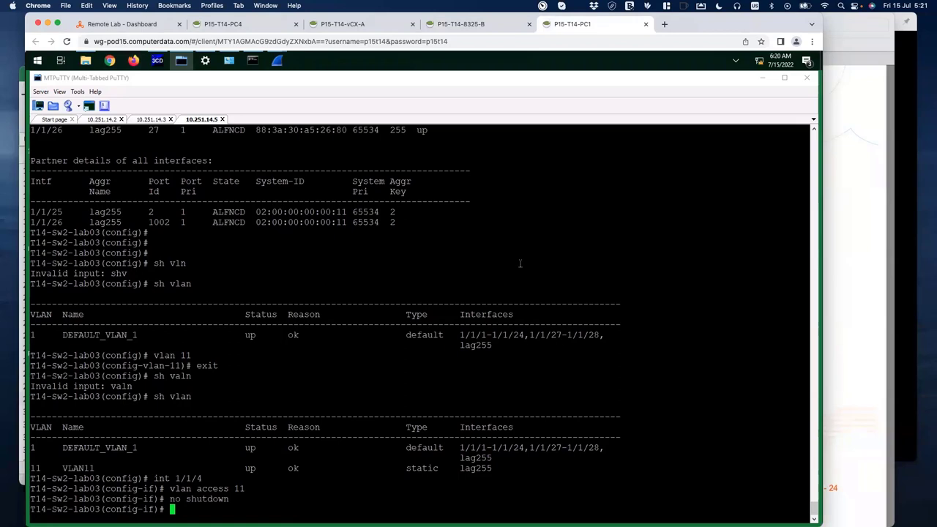
text(exit)
key(Return)
text(pi)
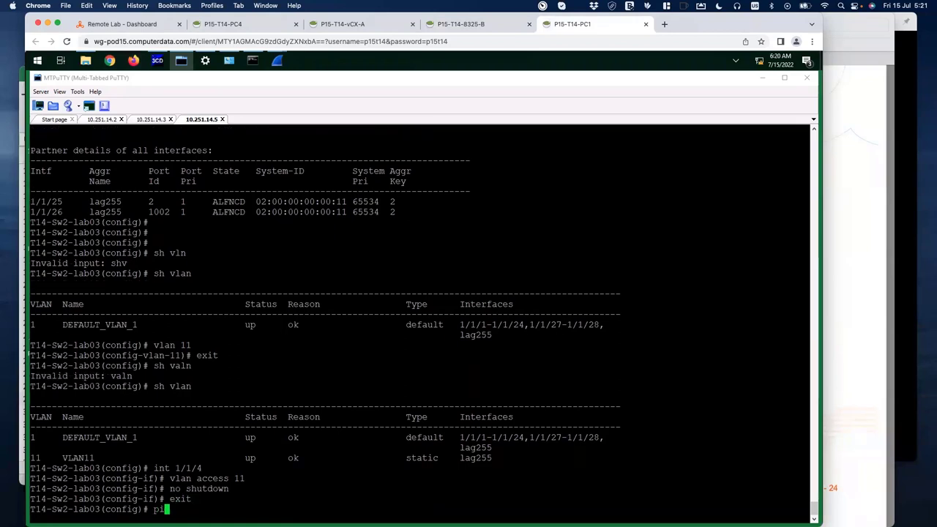
text(ng 10.25)
key(BackSpace)
key(BackSpace)
key(BackSpace)
key(BackSpace)
key(BackSpace)
key(BackSpace)
key(BackSpace)
key(BackSpace)
key(BackSpace)
key(BackSpace)
- On Agg1, ping 10.252.1.21 sourced from vlan1, then without a source
click(112, 119)
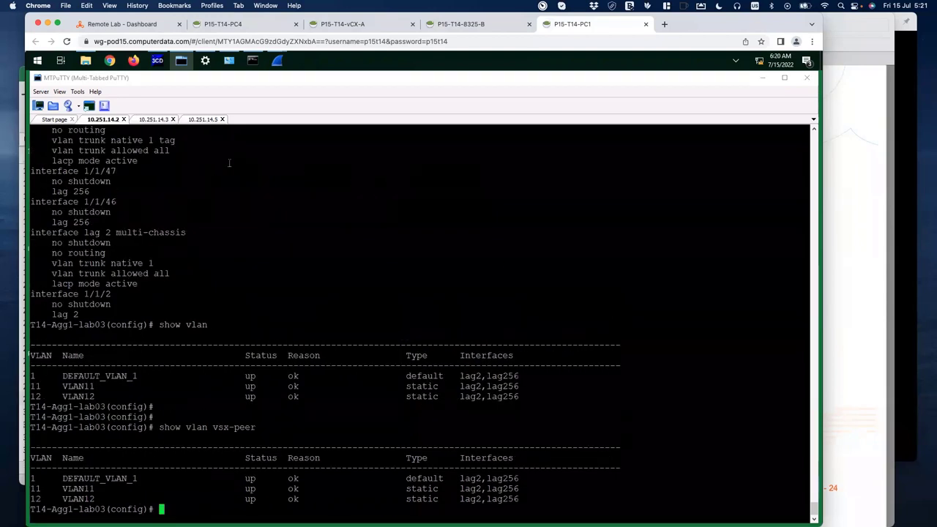
text(ping 10.25)
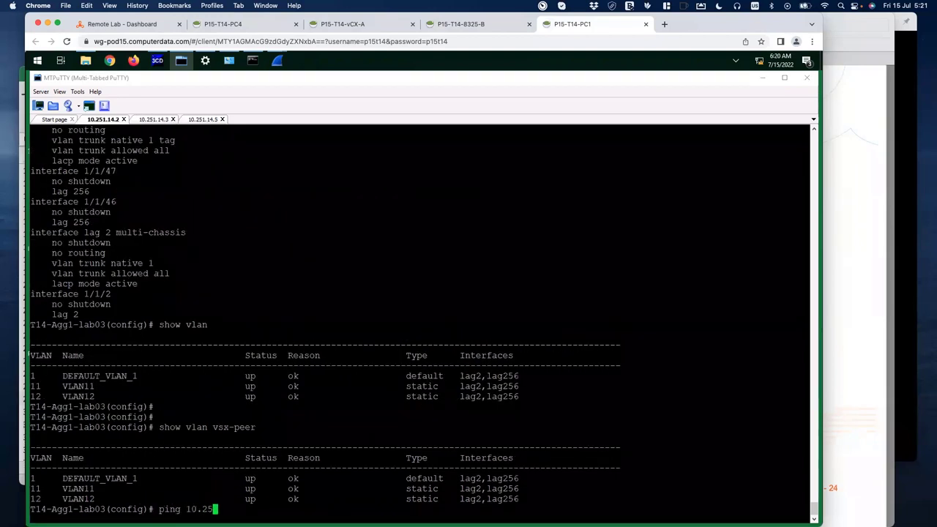
text(2.1.21 source )
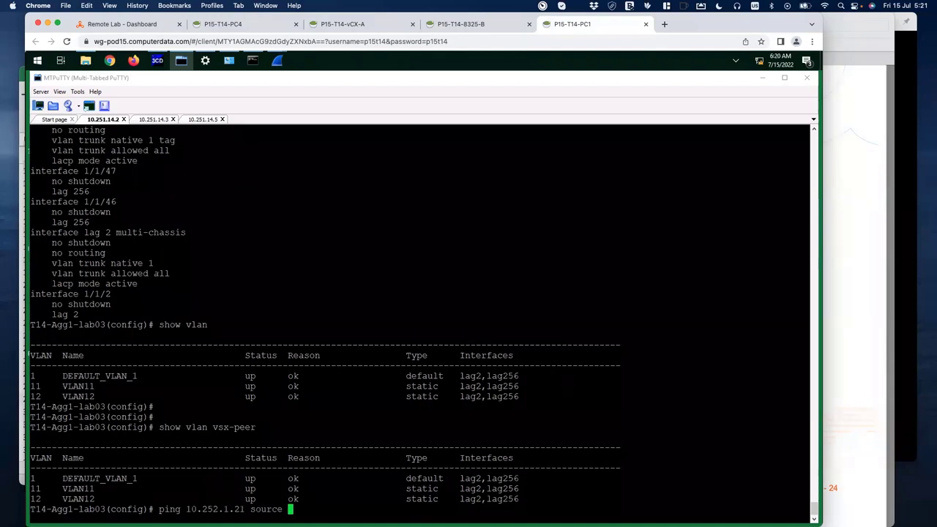
text(vlan1)
key(Return)
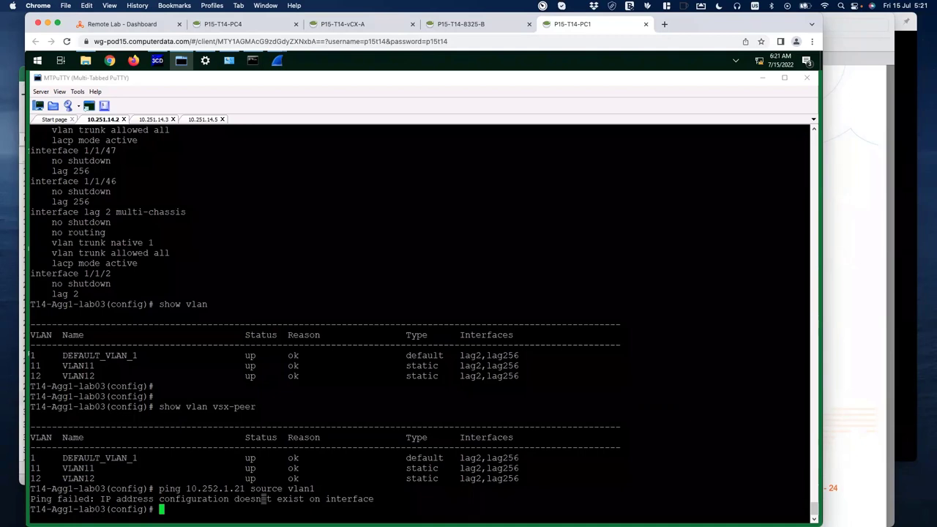
key(Up)
key(BackSpace)
key(BackSpace)
key(BackSpace)
key(BackSpace)
key(BackSpace)
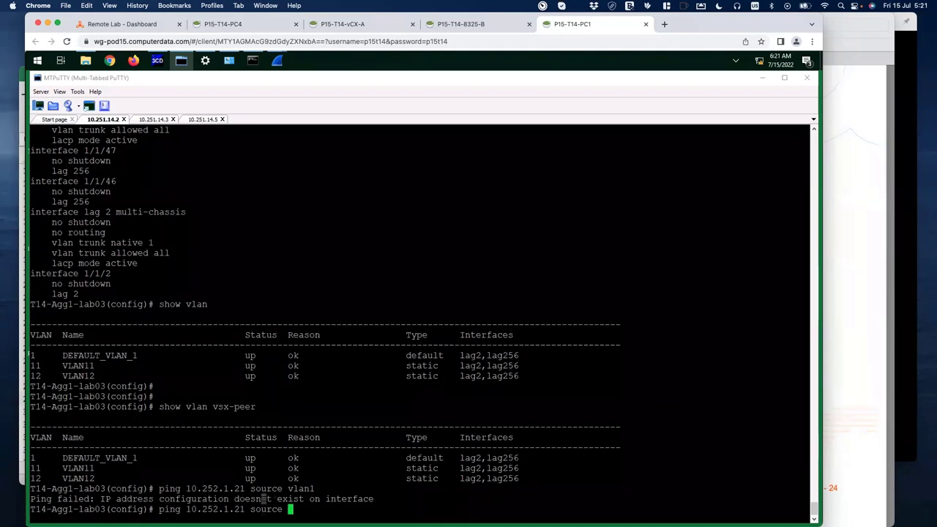
key(BackSpace)
key(BackSpace)
key(BackSpace)
key(BackSpace)
key(BackSpace)
key(BackSpace)
key(BackSpace)
key(BackSpace)
key(Return)
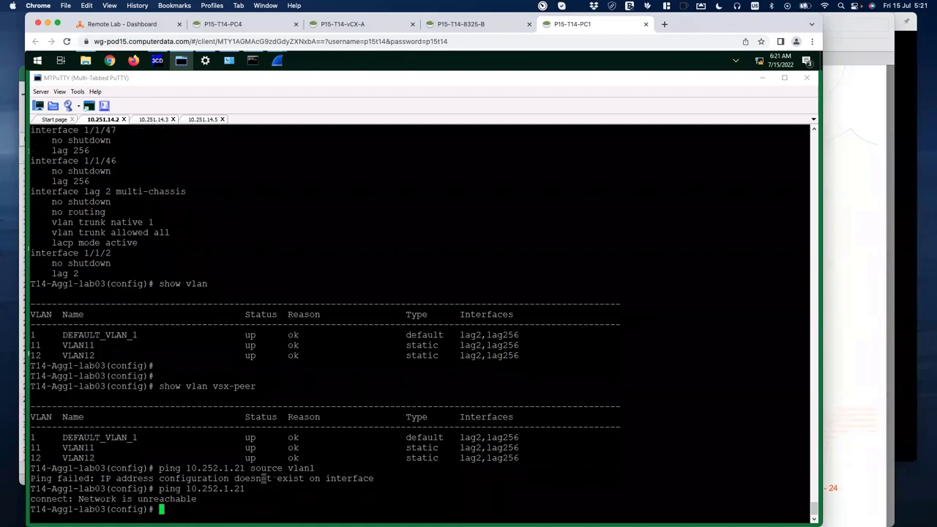
- Display Agg1's IPv4 routing table with sh ip route
text(sh ip route)
key(Return)
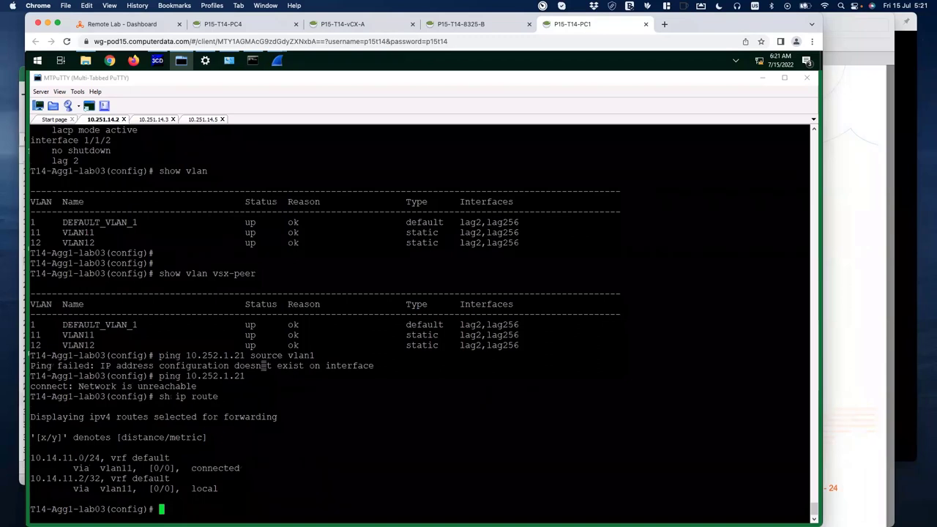
key(Return)
key(Return)
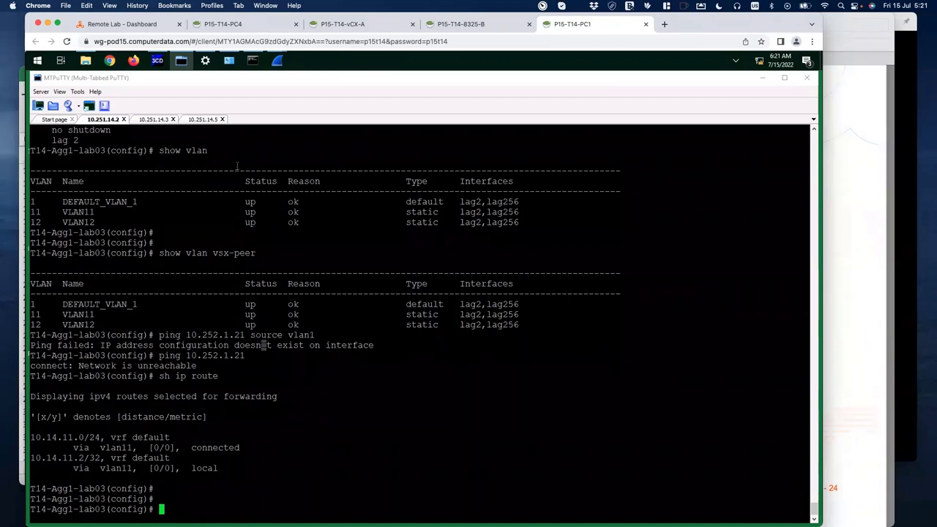
- On PC4, open IPv4 properties of the Lab NIC 6300-B Port 4 adapter
click(252, 24)
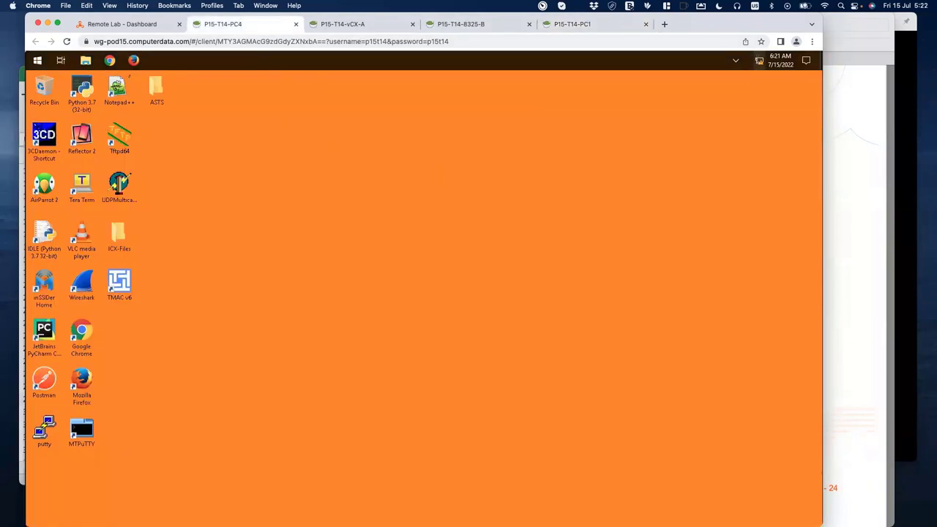
click(759, 63)
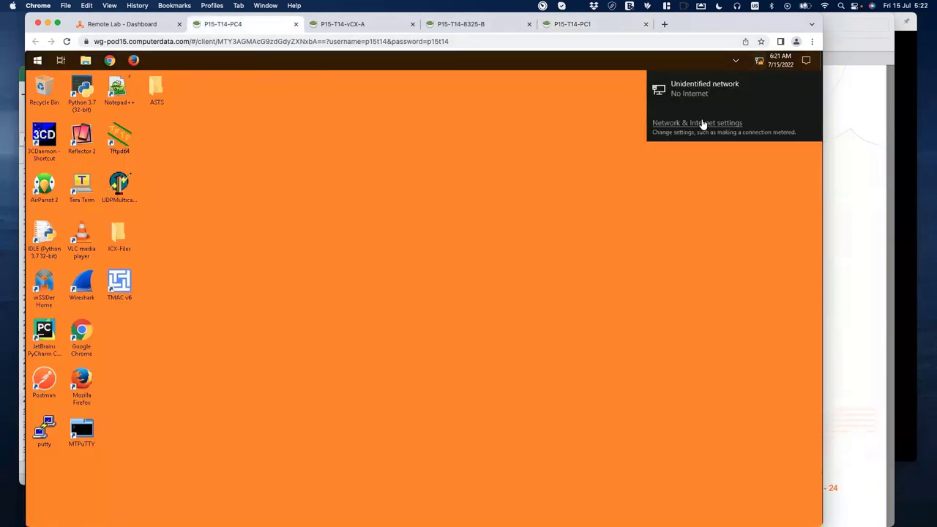
click(703, 125)
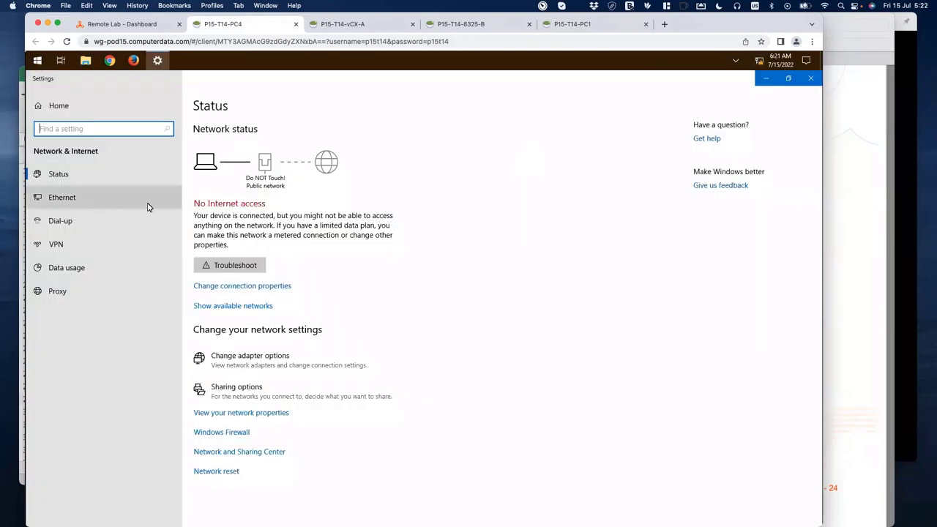
click(146, 204)
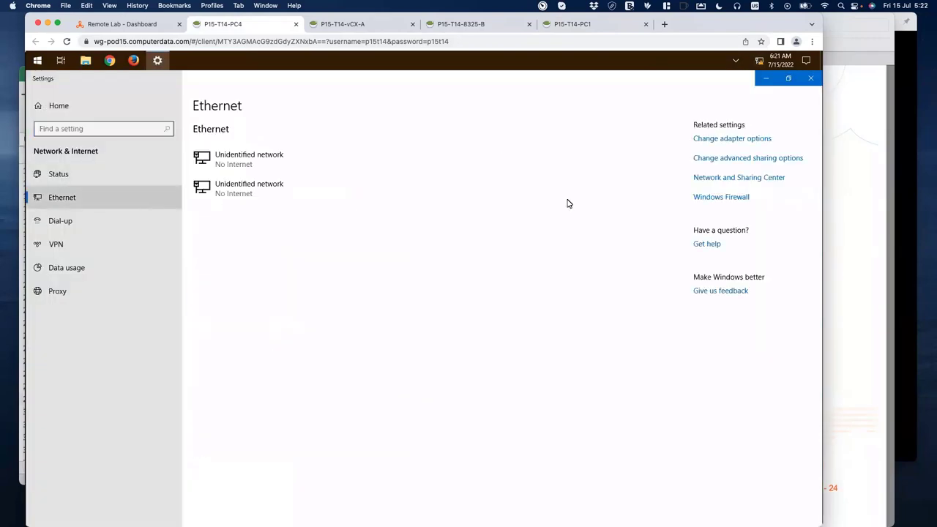
click(744, 143)
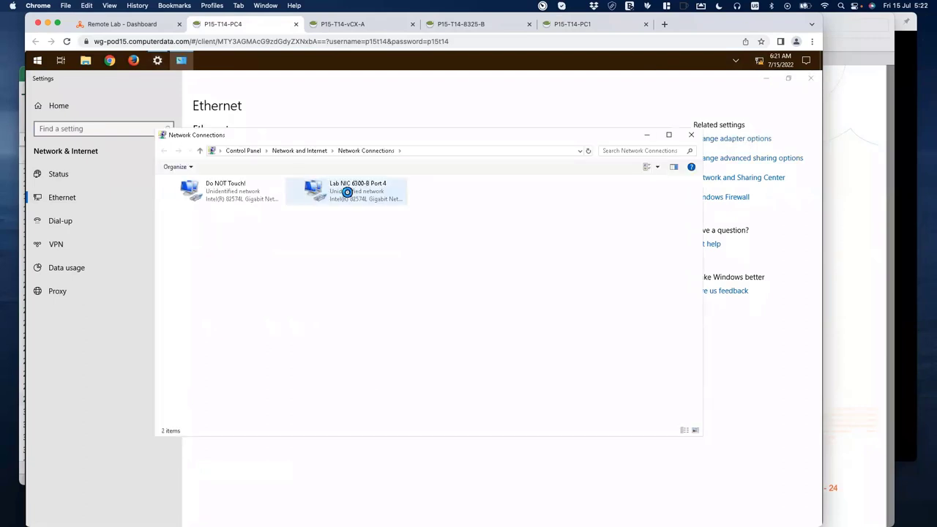
click(350, 188)
right_click(354, 191)
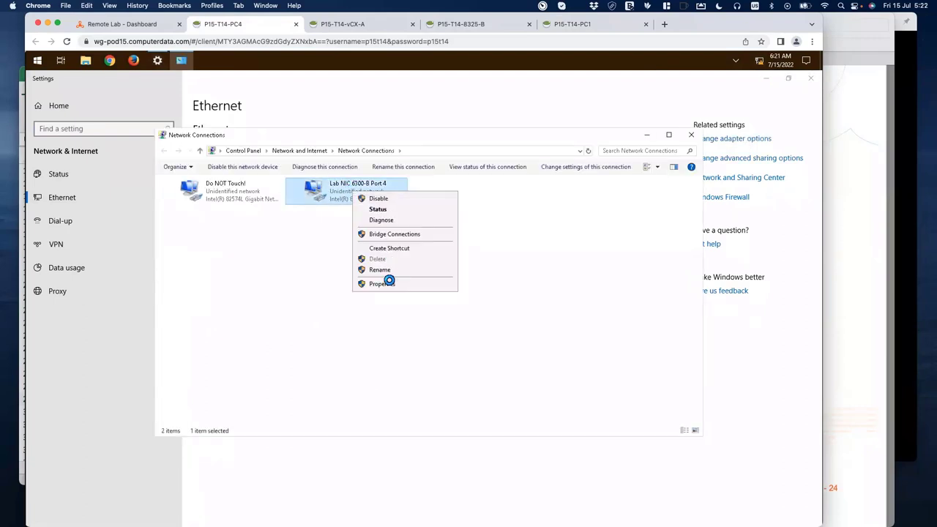
click(382, 284)
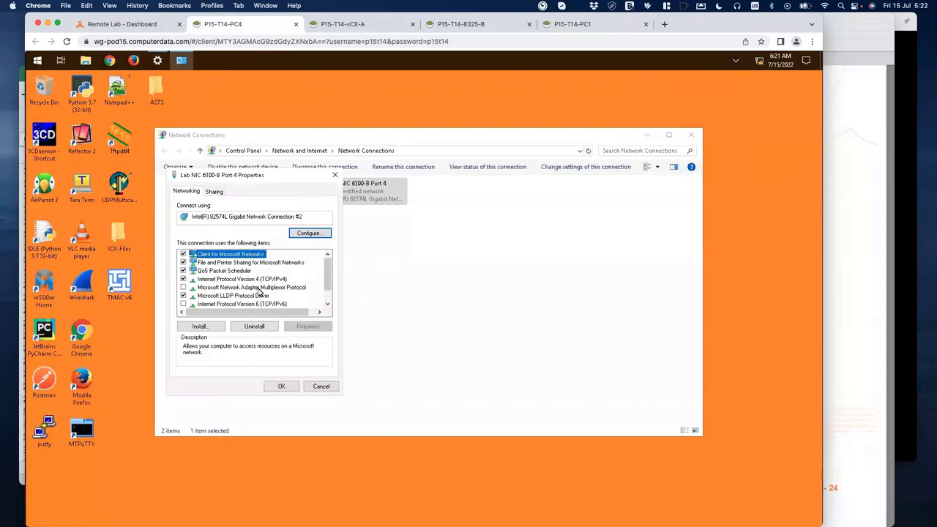
double_click(260, 279)
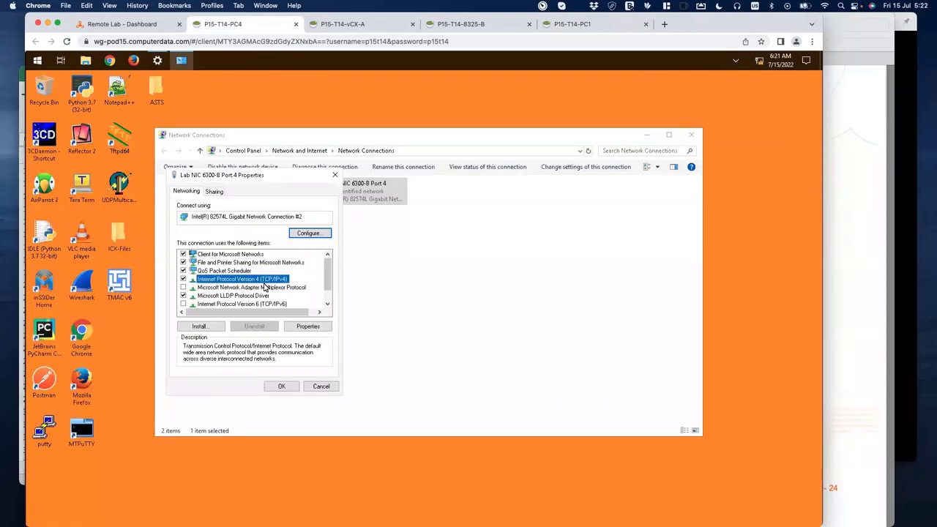
- Enter static IP 10.14.11.100 with a 255.255.255.0 mask and apply the settings
click(285, 296)
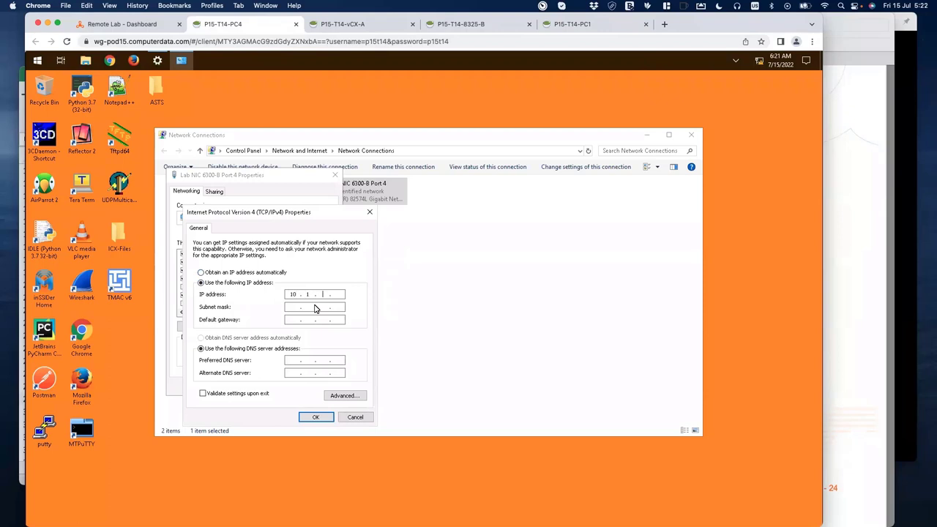
text(10.4.11)
click(307, 294)
text(1 . 100)
key(Tab)
text(255 . 255 . 255 . 0)
click(311, 416)
- Save PC4's adapter settings, then verify its address with ipconfig and a 2-packet ping to 10.14.11.1
click(289, 388)
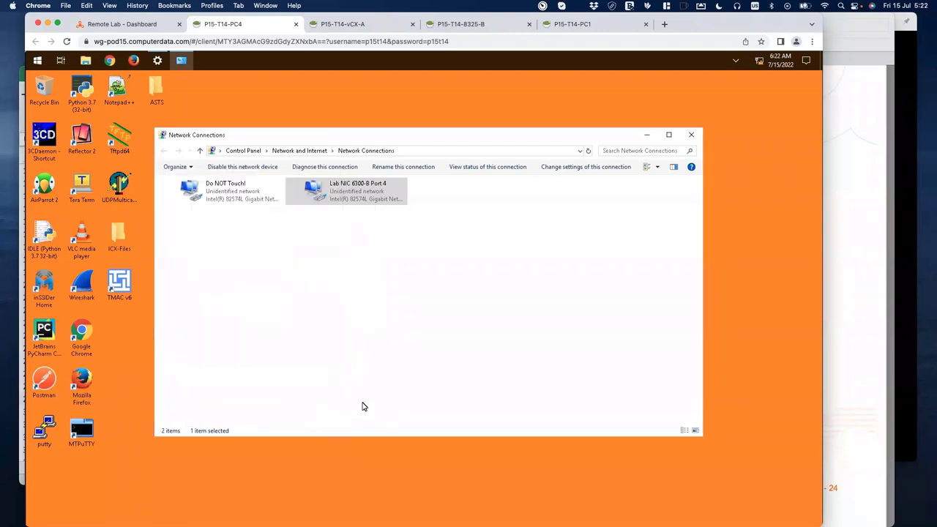
click(38, 61)
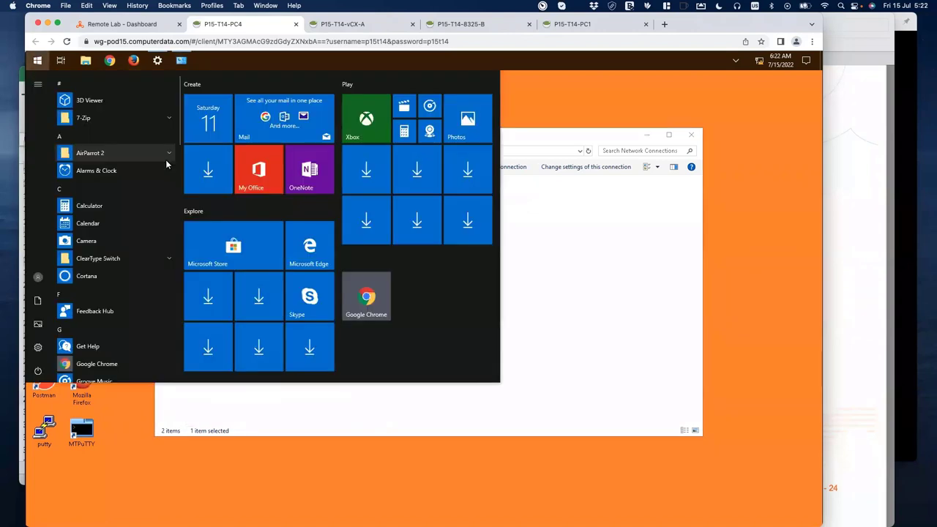
text(cmd)
key(Return)
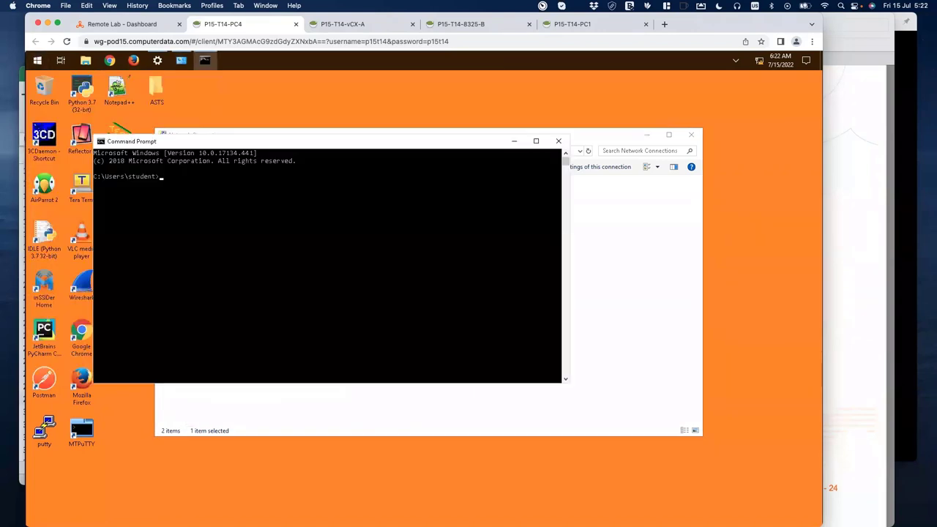
text(ipconfig)
key(Return)
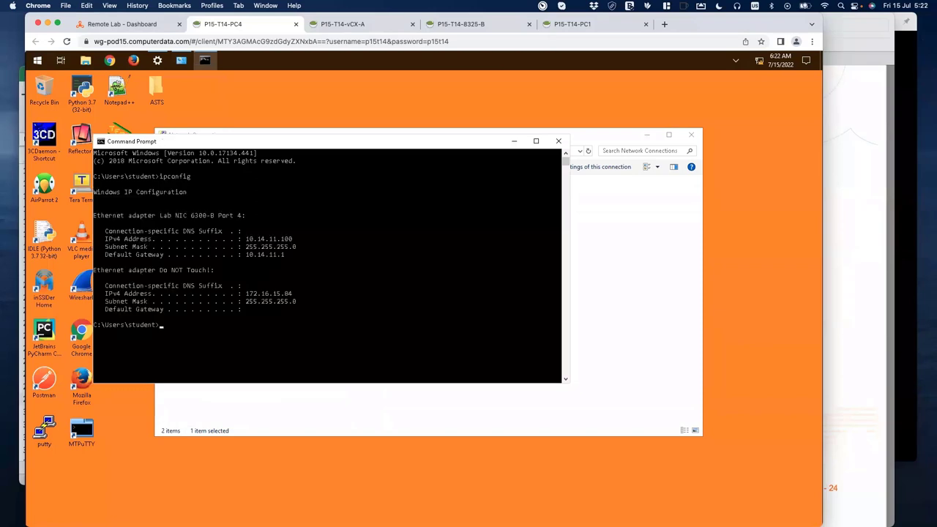
text(ping 10.14.11.1 -n 2)
key(Return)
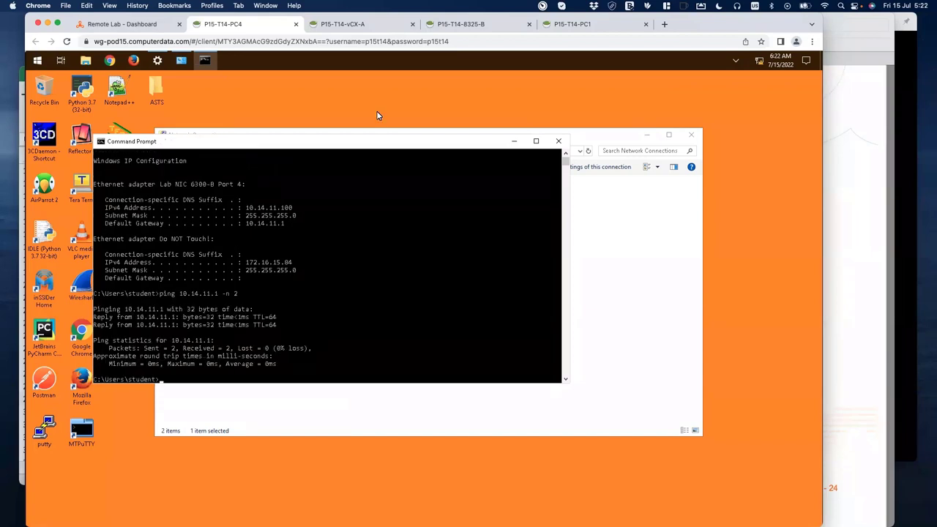
- Return to the Sw2 switch session and start entering interface 1/1/25
click(575, 29)
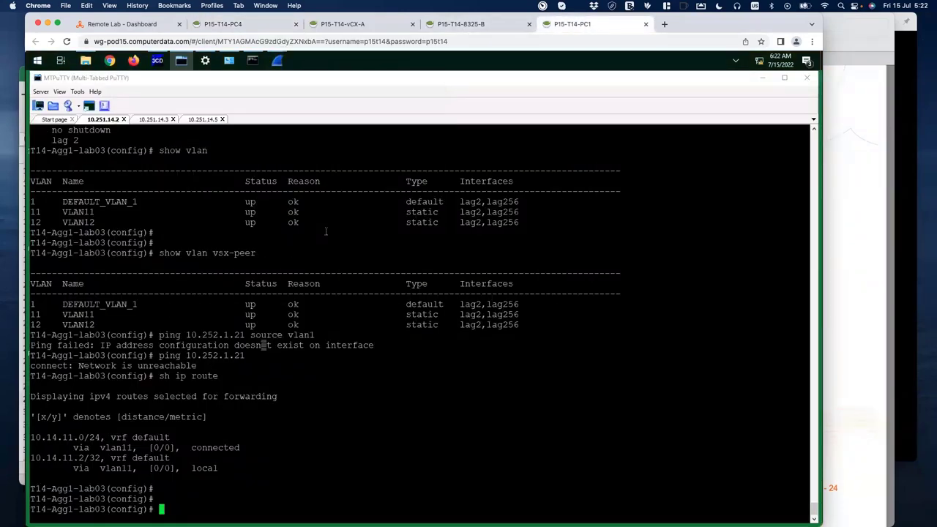
click(202, 119)
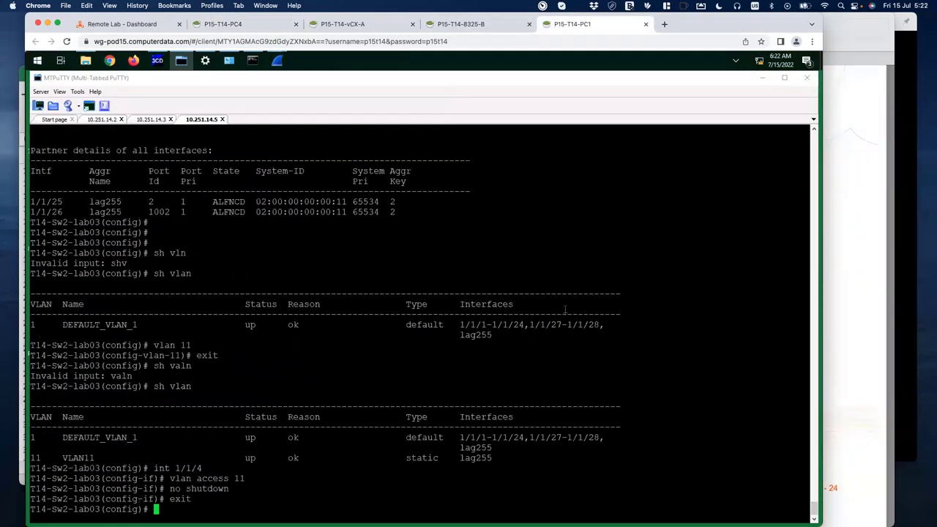
key(Return)
key(Return)
key(Return)
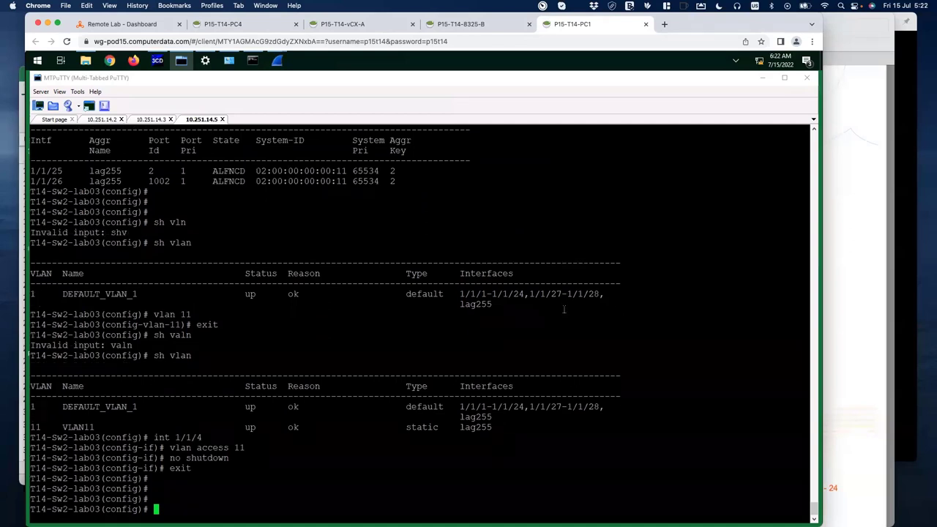
text(int 1/1/25)
- Shut down Sw2's port 1/1/25 and rerun PC4's ping to 10.14.11.1
key(Return)
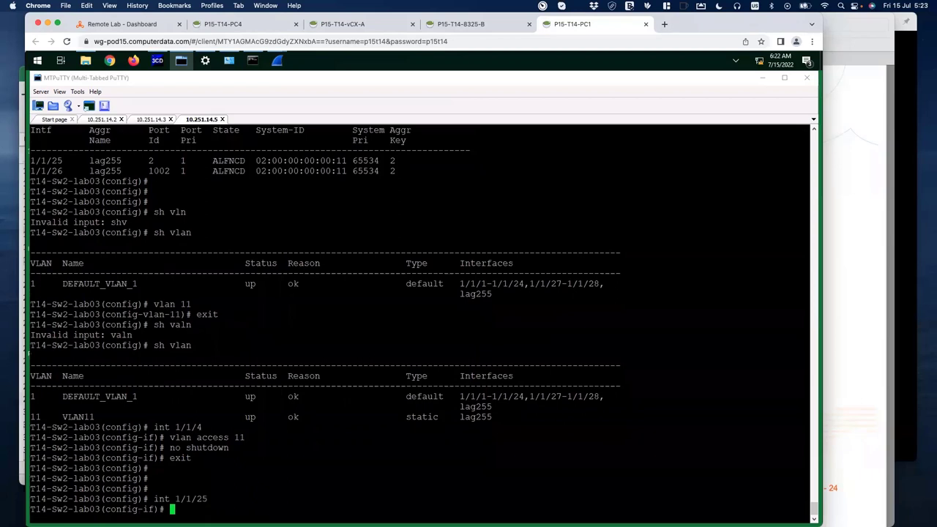
text(shutdown)
key(Return)
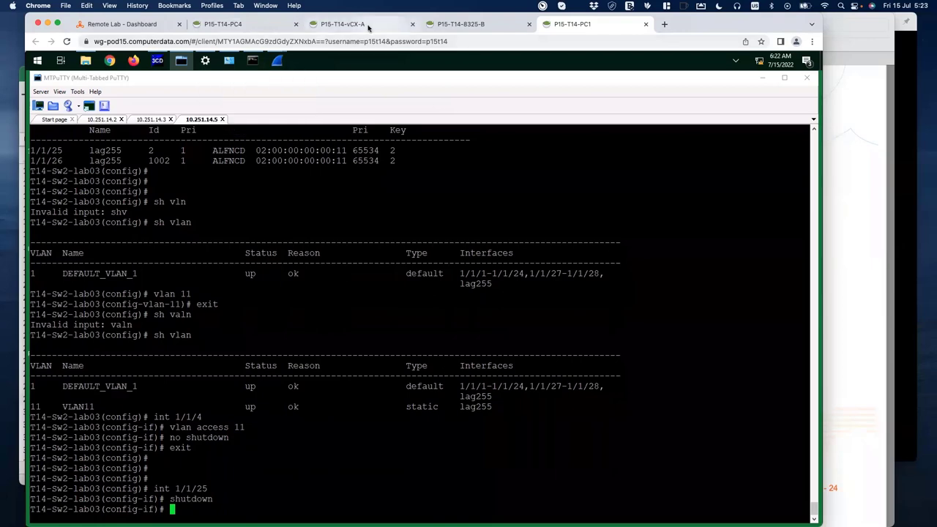
click(220, 24)
key(Up)
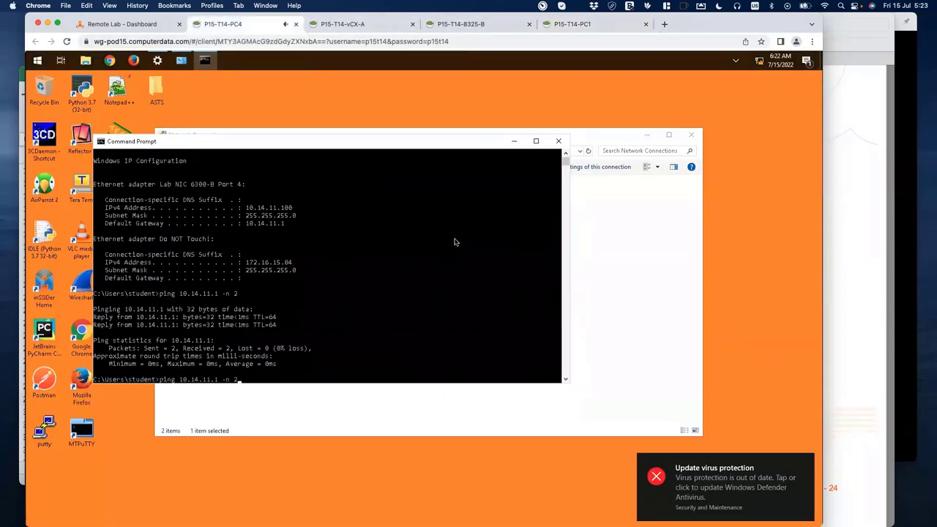
key(Return)
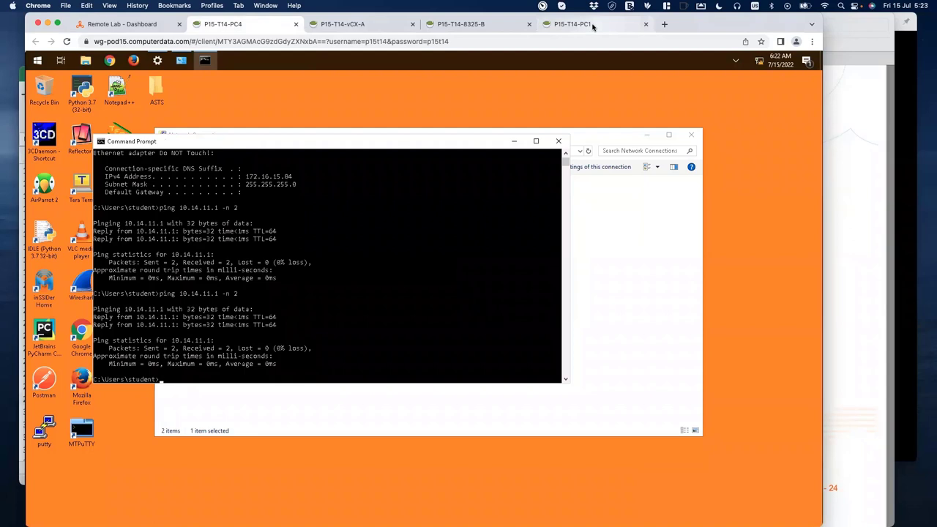
- Back on Sw2, leave interface 1/1/25 and shut down port 1/1/26 as well
click(593, 25)
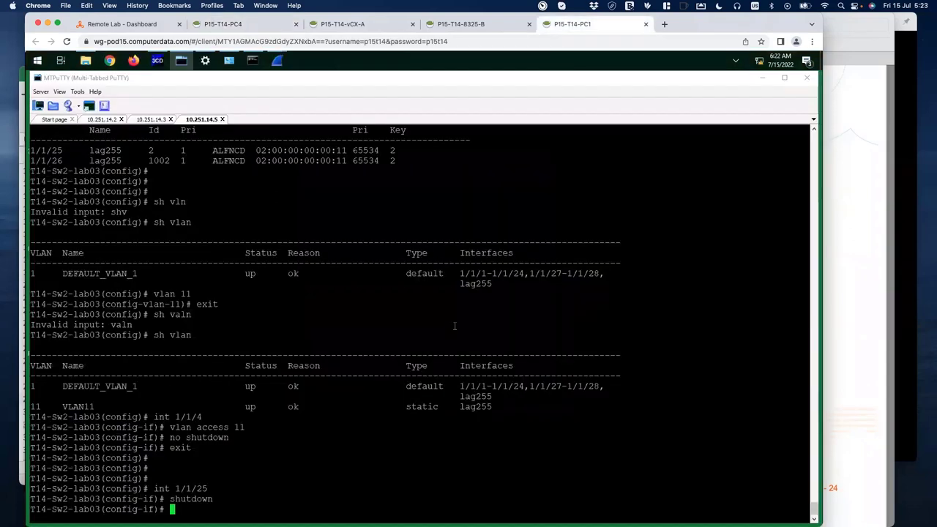
text(no)
key(BackSpace)
key(BackSpace)
key(BackSpace)
text(exit)
key(Return)
text(int 1)
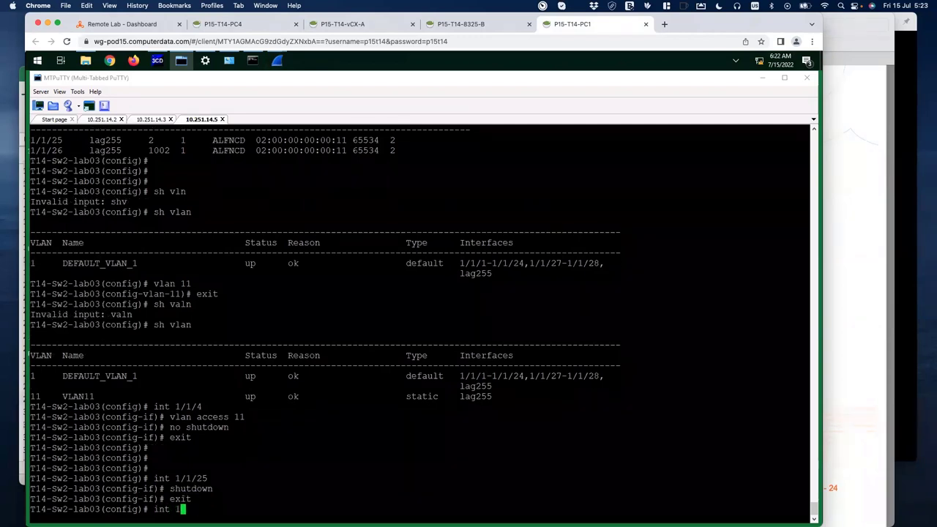
text(/1/26)
key(Return)
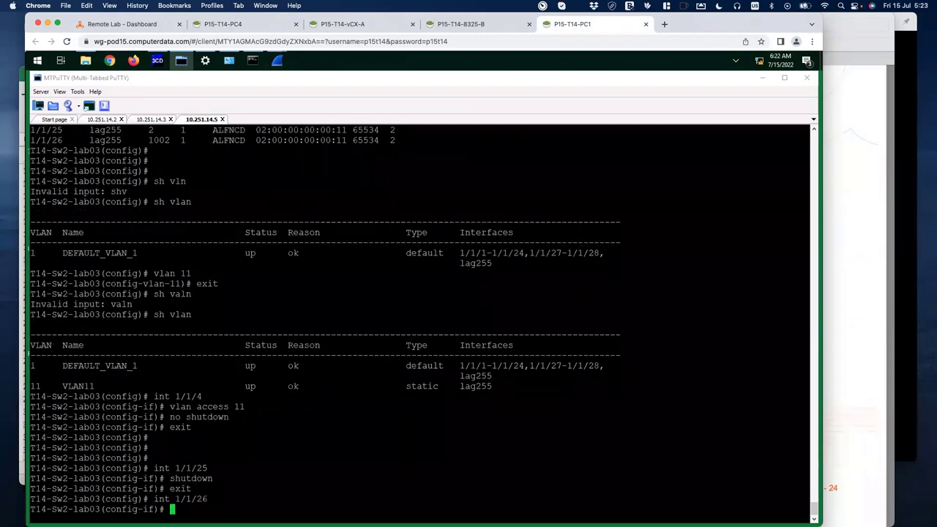
text(shutdown)
key(Return)
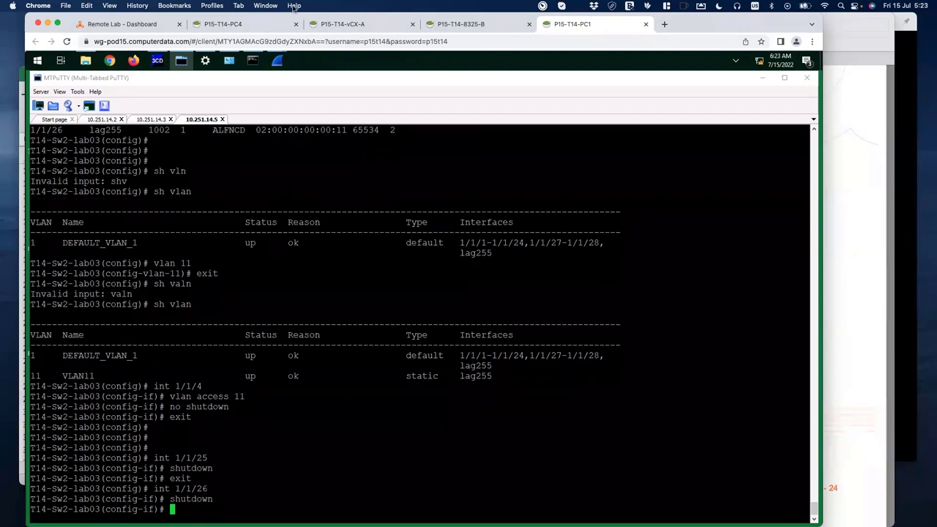
- Rerun the 2-packet ping to 10.14.11.1 from PC4
click(235, 24)
key(Up)
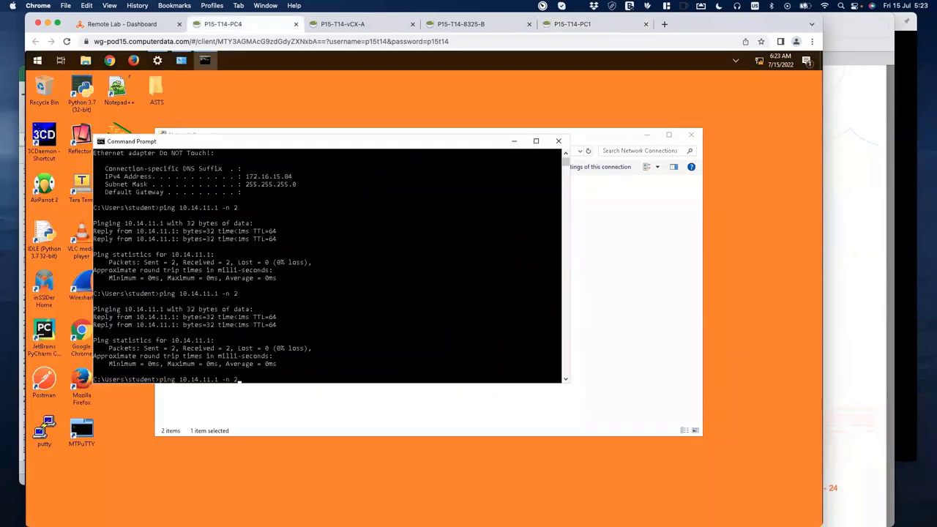
key(Return)
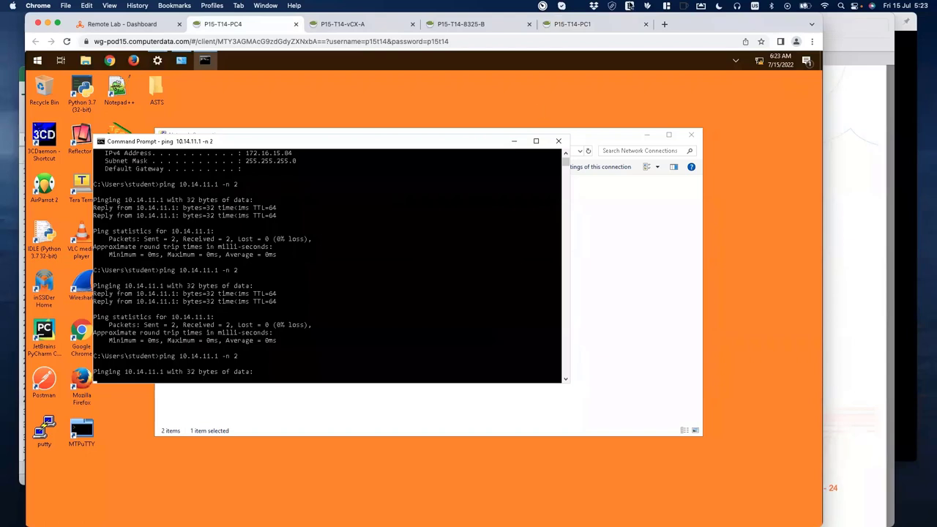
- Re-enable Sw2's port 1/1/25 with no shutdown
click(578, 23)
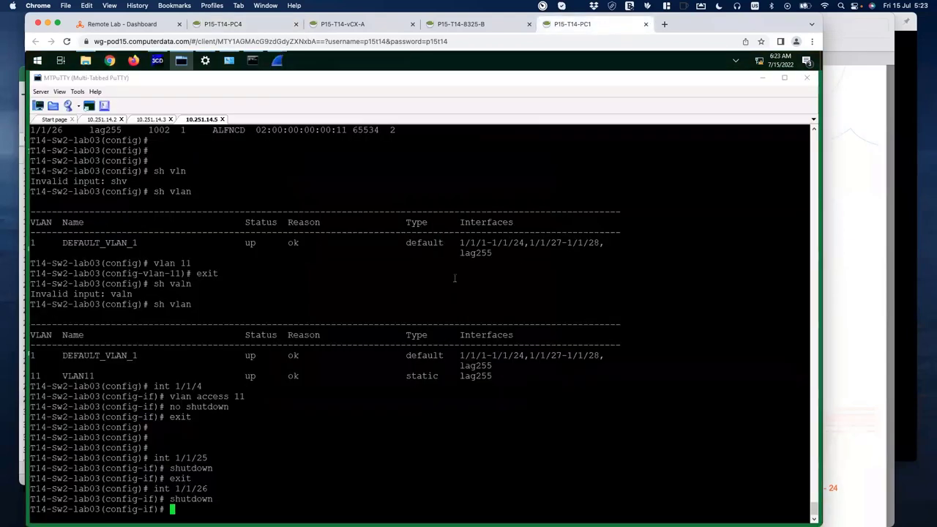
key(Up)
key(Up)
key(Up)
key(Up)
key(Up)
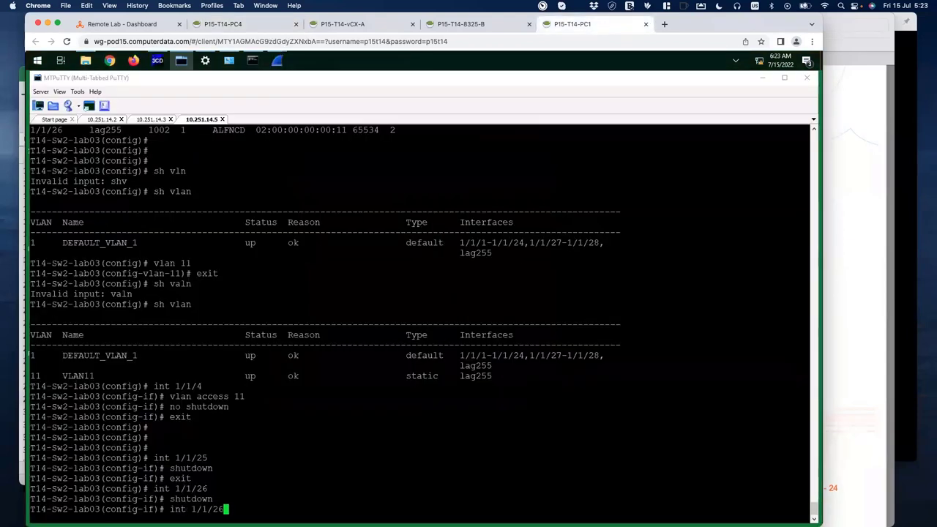
key(Return)
text(no shutdown)
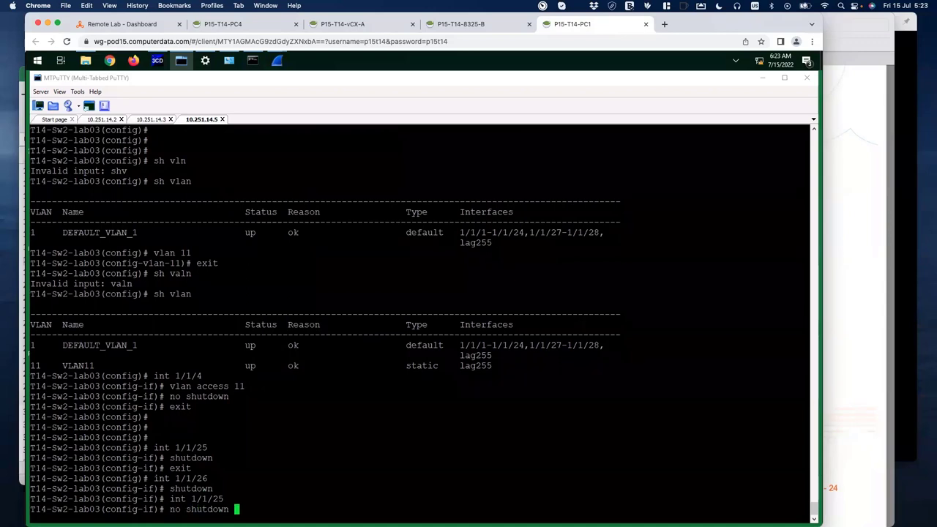
key(Return)
- Rerun PC4's ping to 10.14.11.1, now getting 2 of 2 replies
click(189, 24)
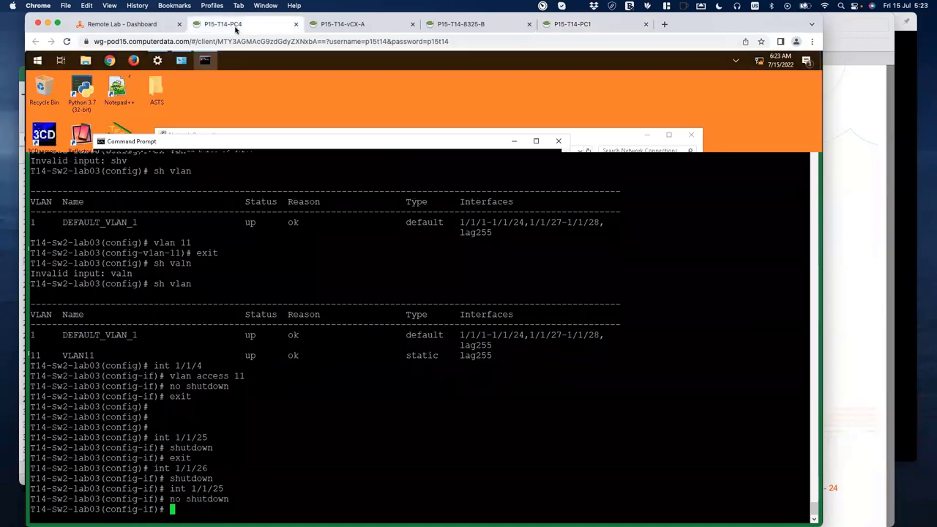
key(Return)
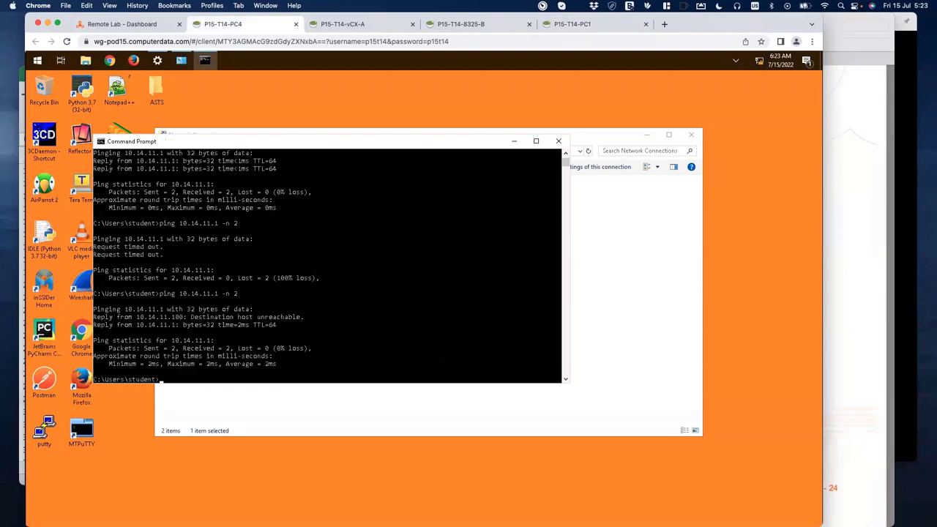
key(Up)
key(Return)
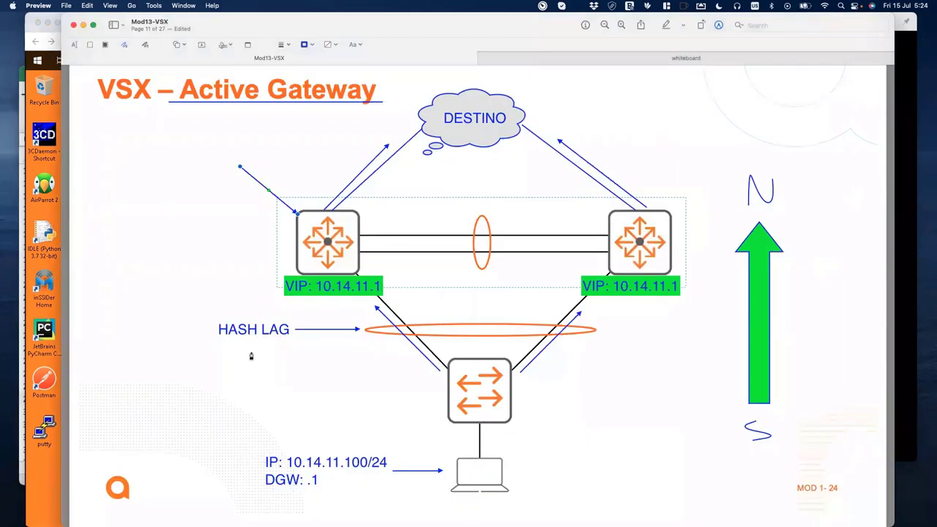
key(super+Tab)
click(473, 129)
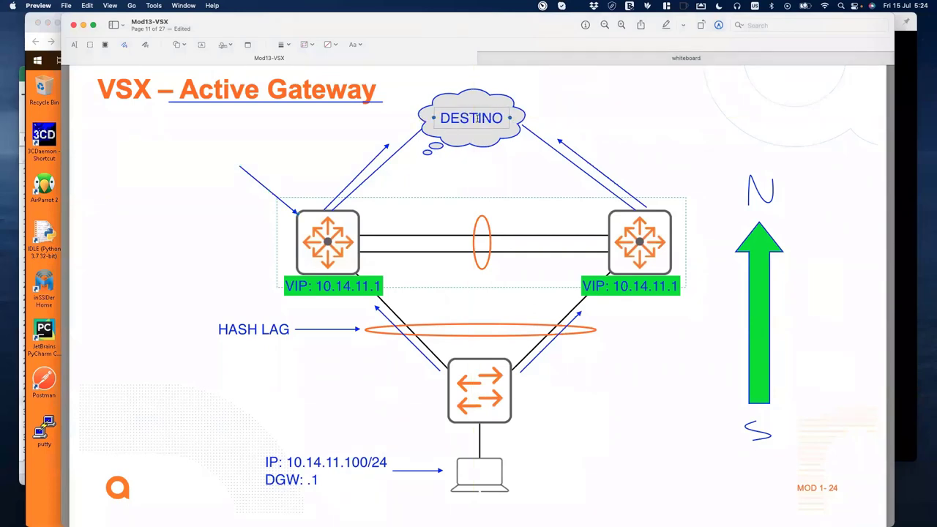
click(567, 110)
click(474, 117)
click(52, 113)
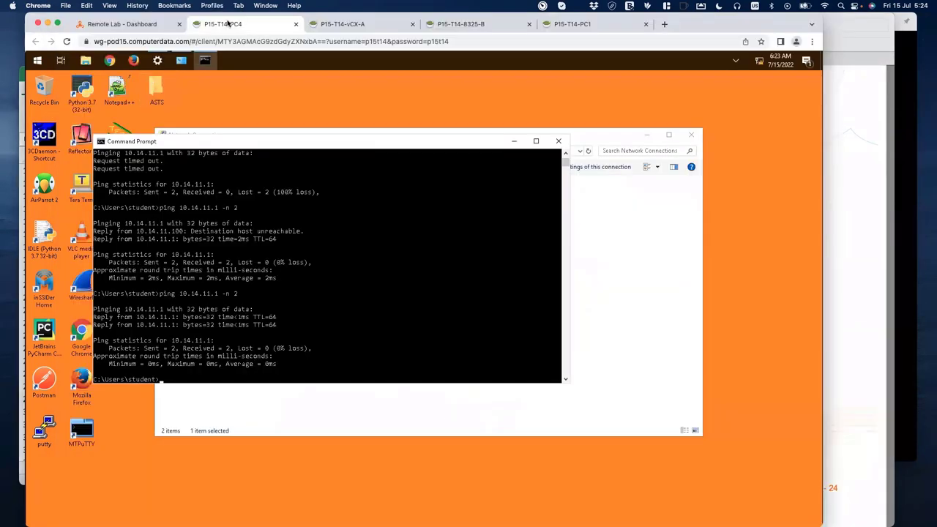
- Open the Mobility Controller console from the Remote Lab dashboard and log in as admin
click(122, 24)
click(559, 211)
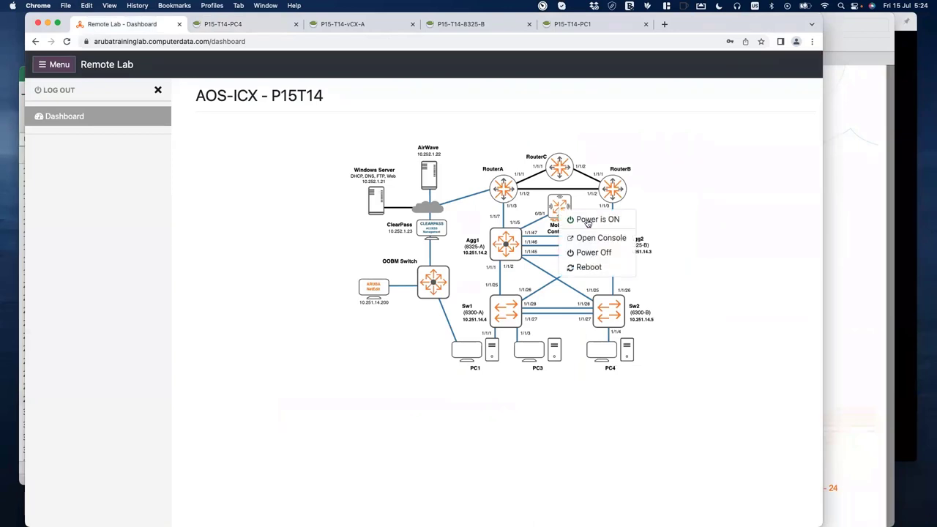
click(586, 237)
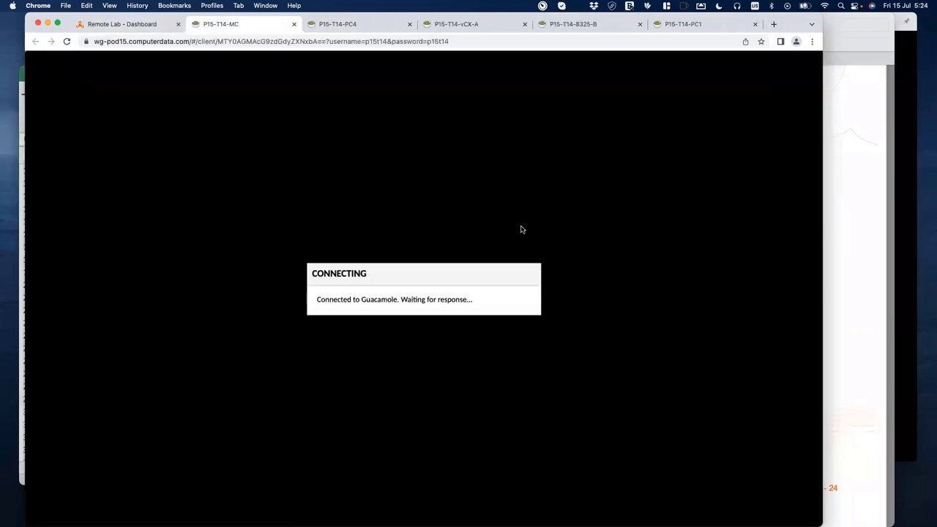
key(Return)
key(Return)
key(Return)
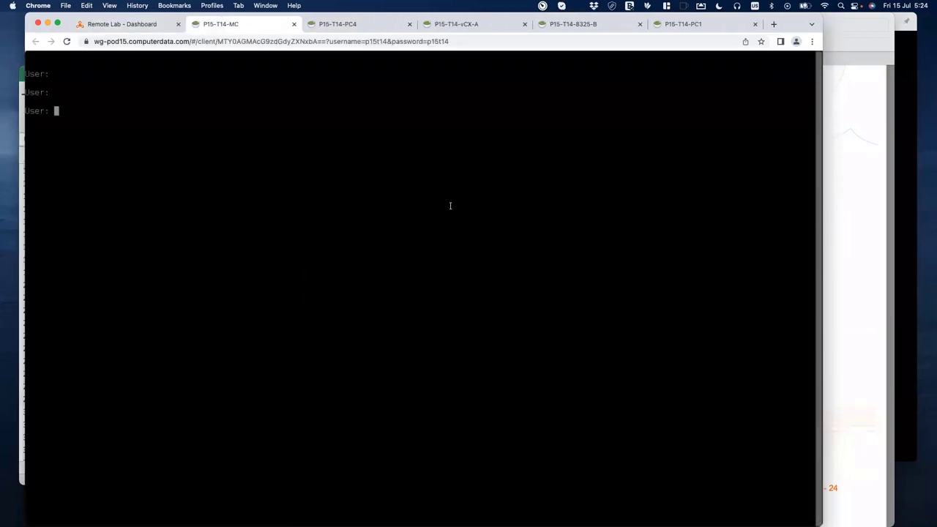
text(admin)
key(Return)
key(Return)
- Run show ip interface brief, listing vlan 1 at 10.14.1.6
text(sho)
key(BackSpace)
key(BackSpace)
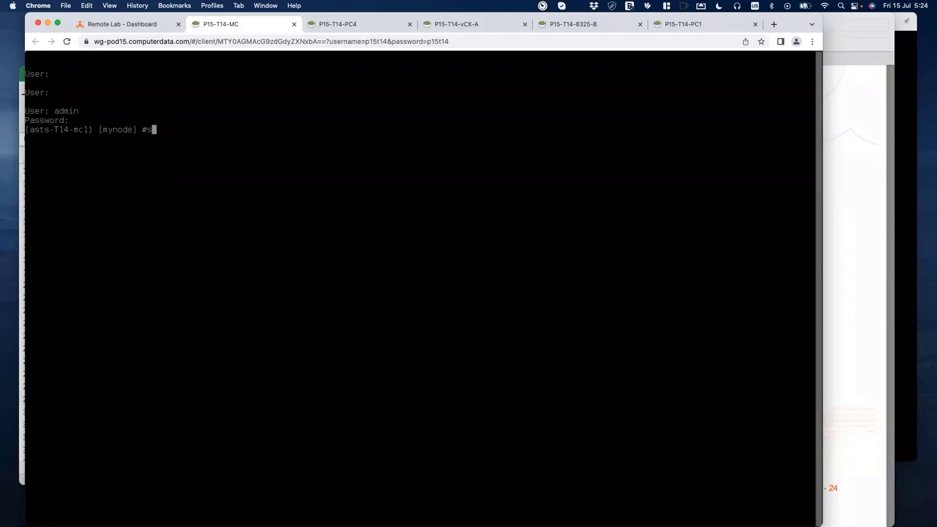
text(how ip interface brief)
key(Return)
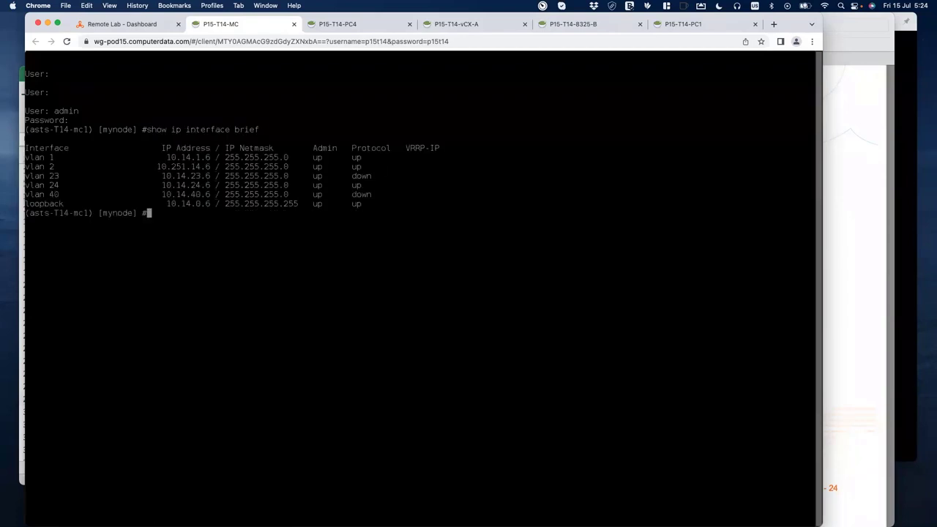
- Return to the PC1 switch consoles and open the Agg1 session 10.251.14.2
click(356, 22)
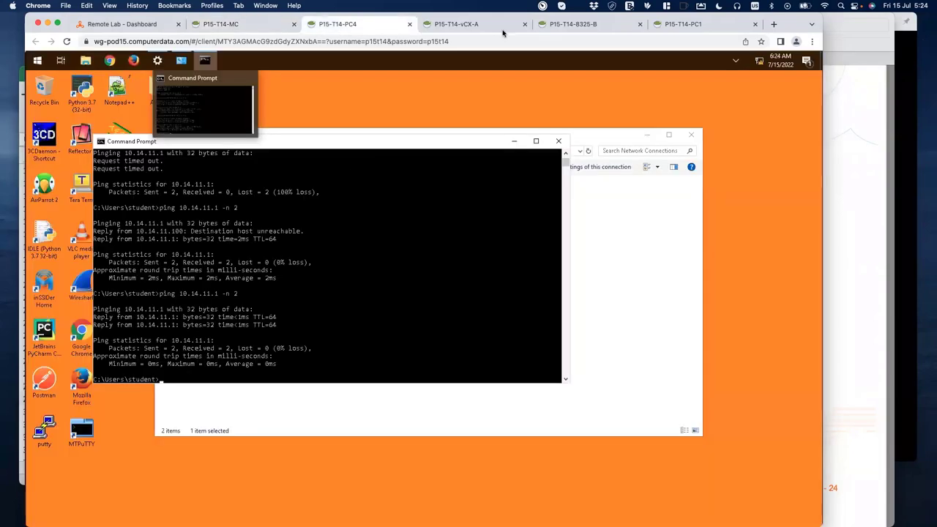
click(505, 24)
click(584, 25)
click(695, 24)
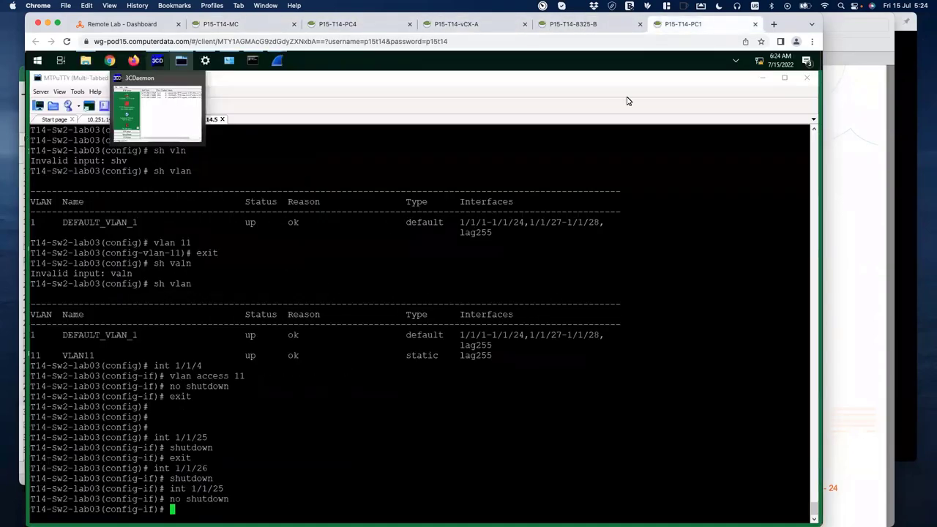
key(Return)
key(Return)
key(Return)
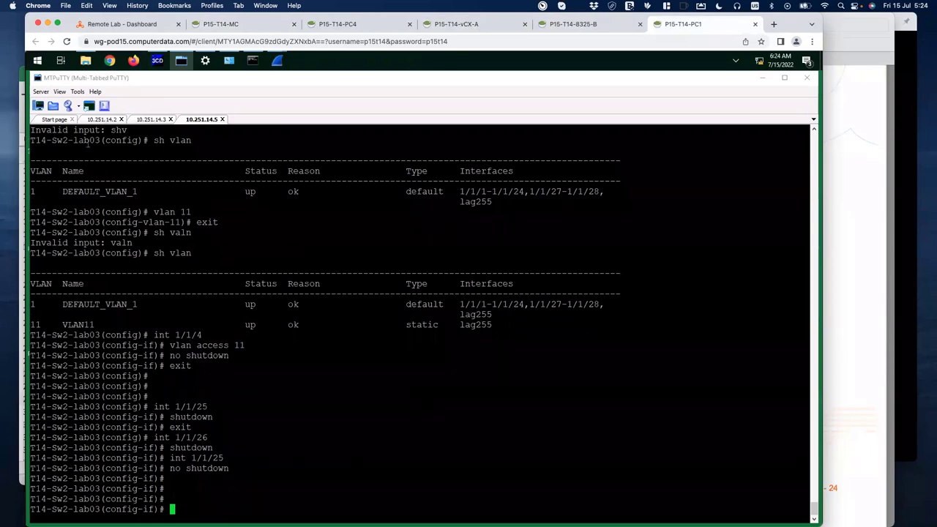
click(102, 118)
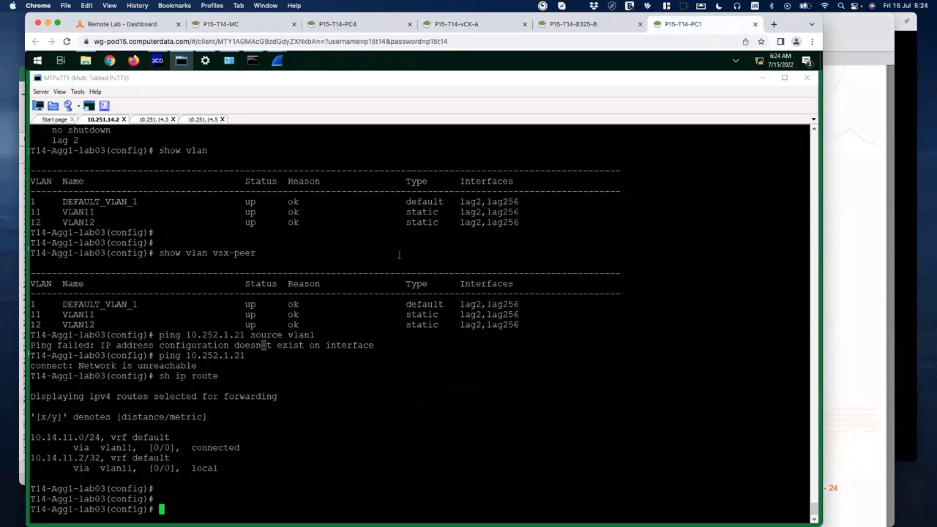
- Assign 10.14.1.2/24 to Agg1's VLAN 1 interface and exit the interface context
text(int vlan 1)
key(Return)
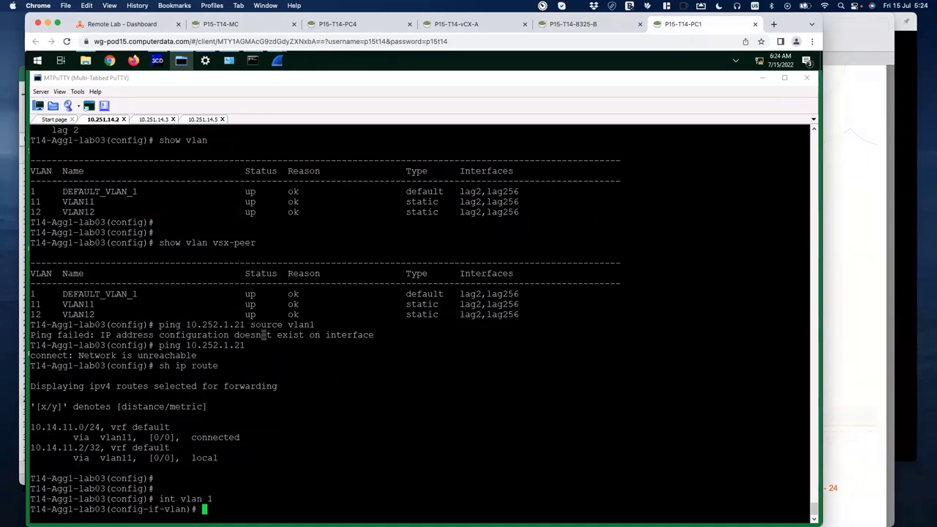
text(ip address 1)
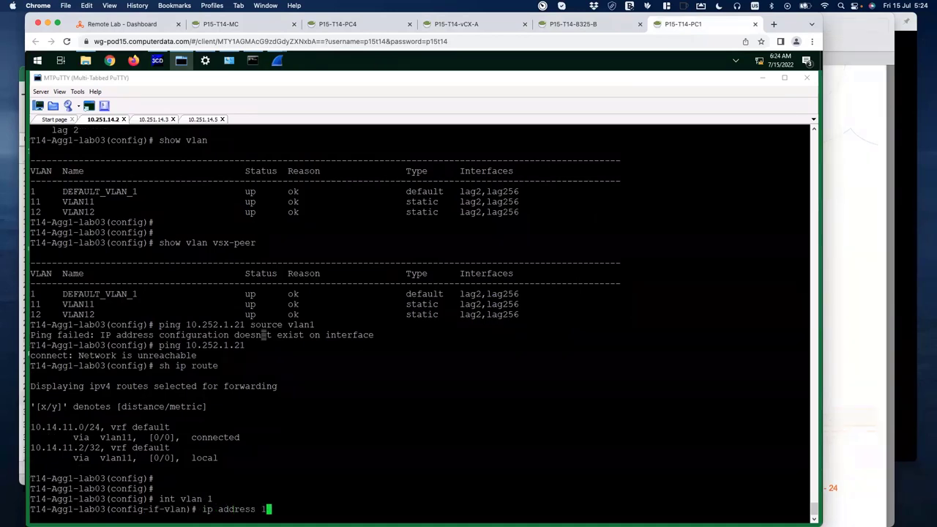
text(0.1.1)
key(BackSpace)
key(BackSpace)
text(4.1.2/24)
key(Return)
text(exit)
key(Return)
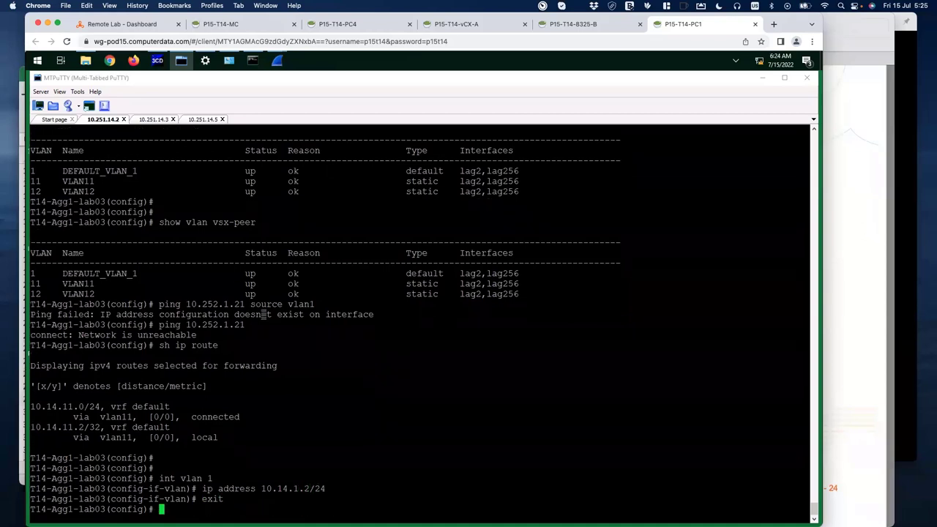
- Assign 10.14.1.3/24 to Agg2's VLAN 1 interface and return to global configuration
click(152, 119)
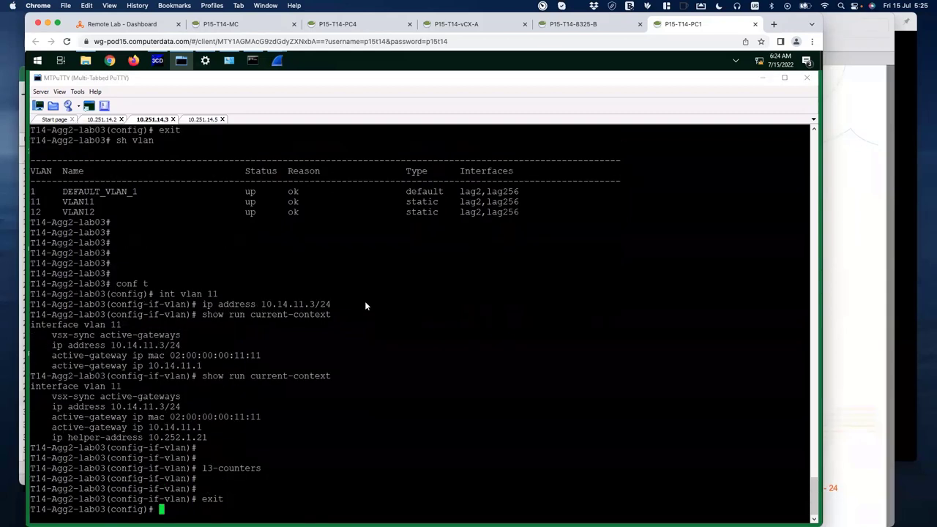
text(int vlan )
text(1)
key(Return)
text(ip address )
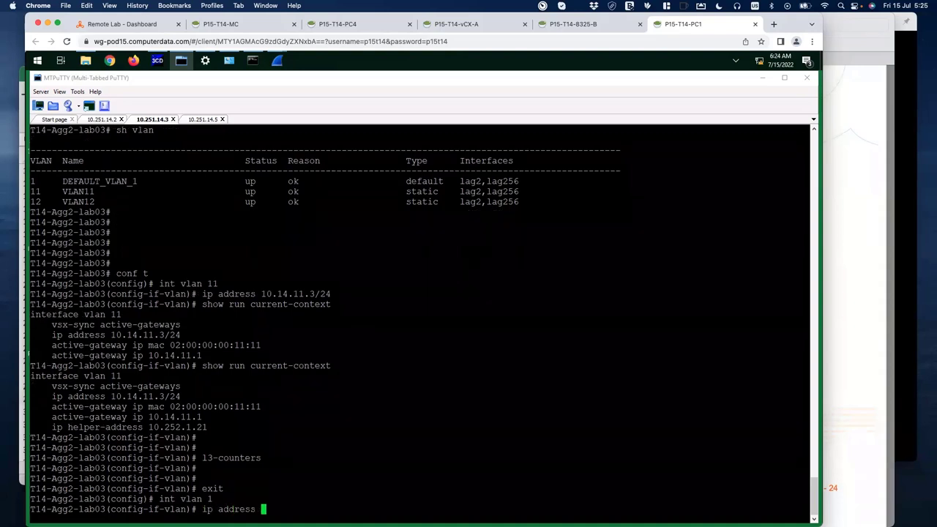
text(10.14.1.3/24)
key(Return)
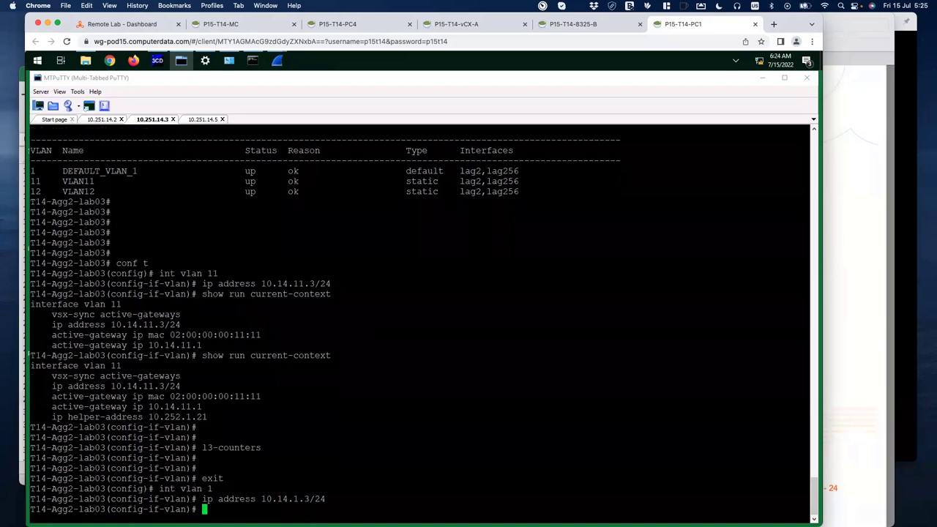
text(exit)
key(Return)
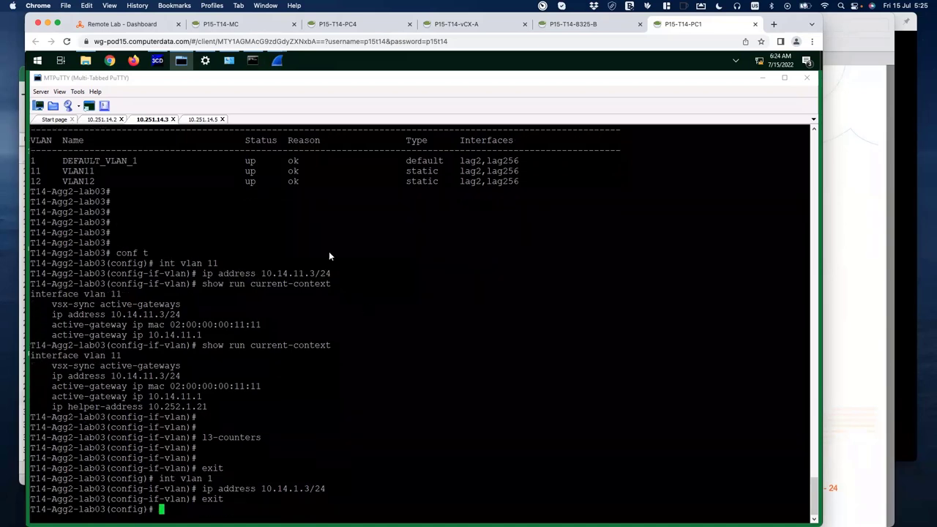
click(227, 24)
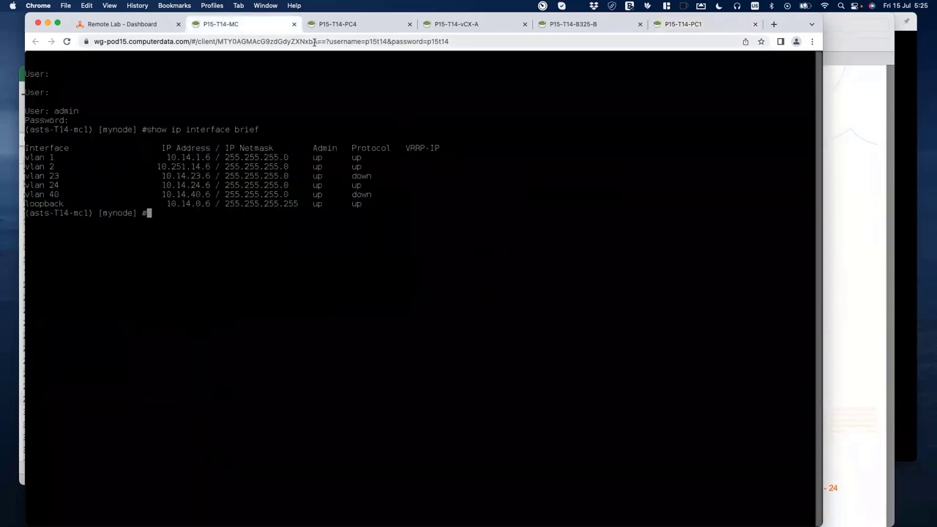
- Ping 10.14.1.6 twice from PC4, which reports destination host unreachable
click(348, 24)
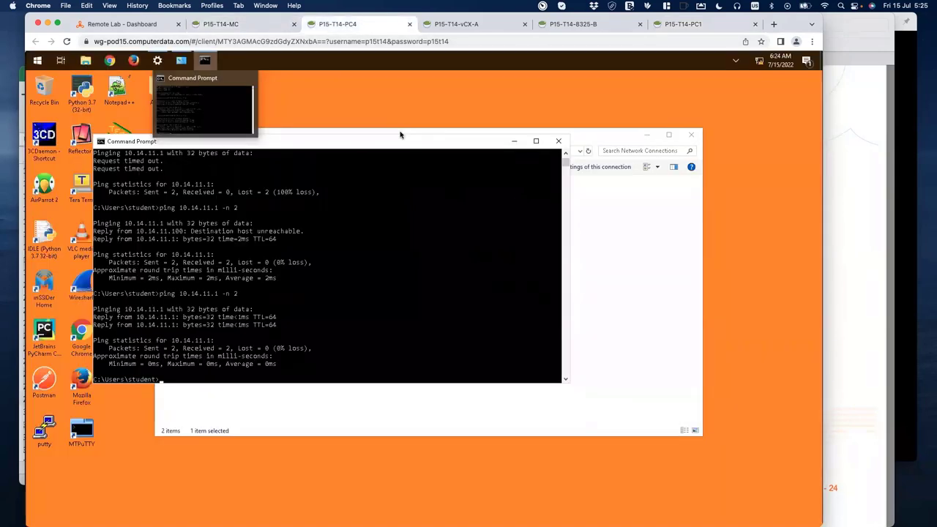
key(Up)
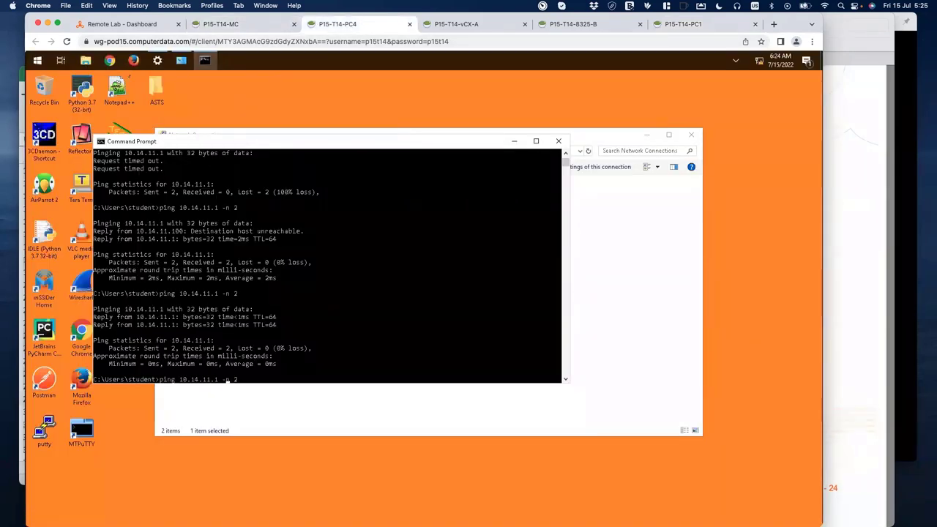
key(Left)
key(Left)
key(Left)
key(Left)
key(BackSpace)
key(Return)
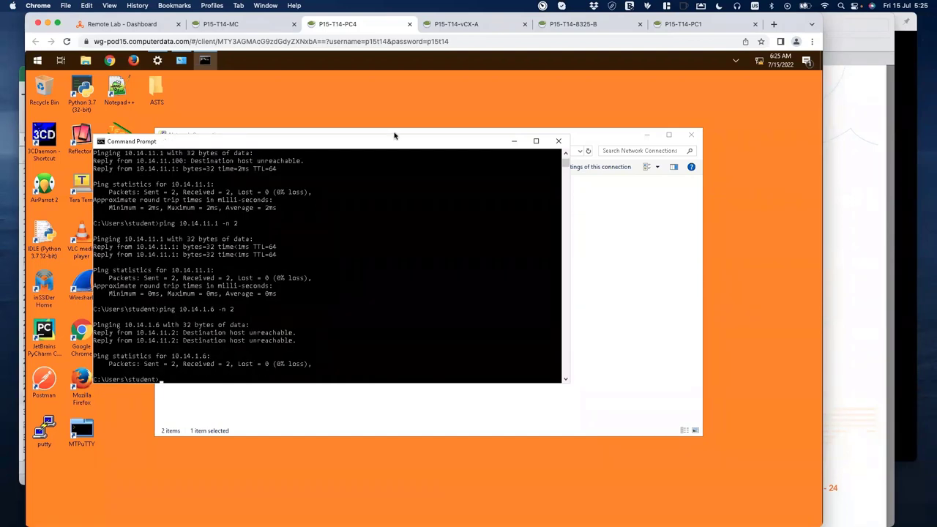
click(472, 25)
click(578, 25)
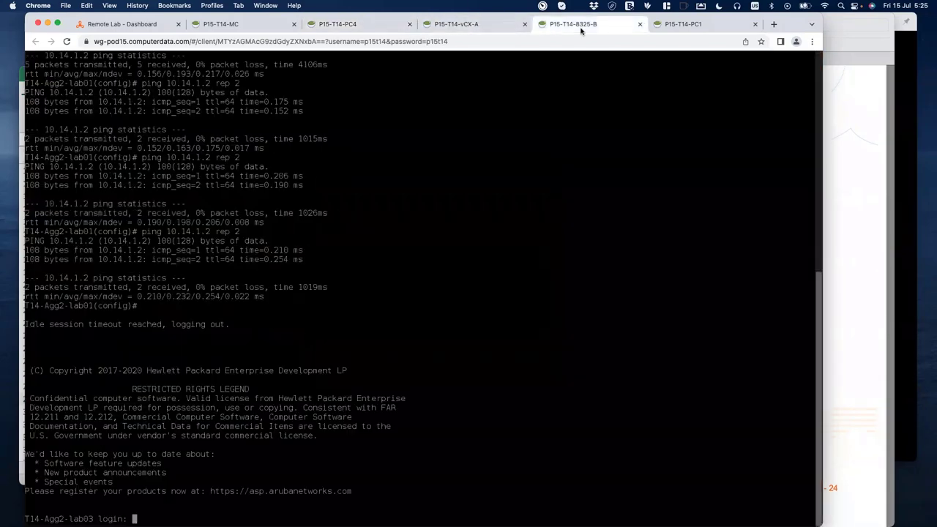
- Enable port 1/1/5 on Agg1 with no shutdown and exit the port configuration
click(700, 26)
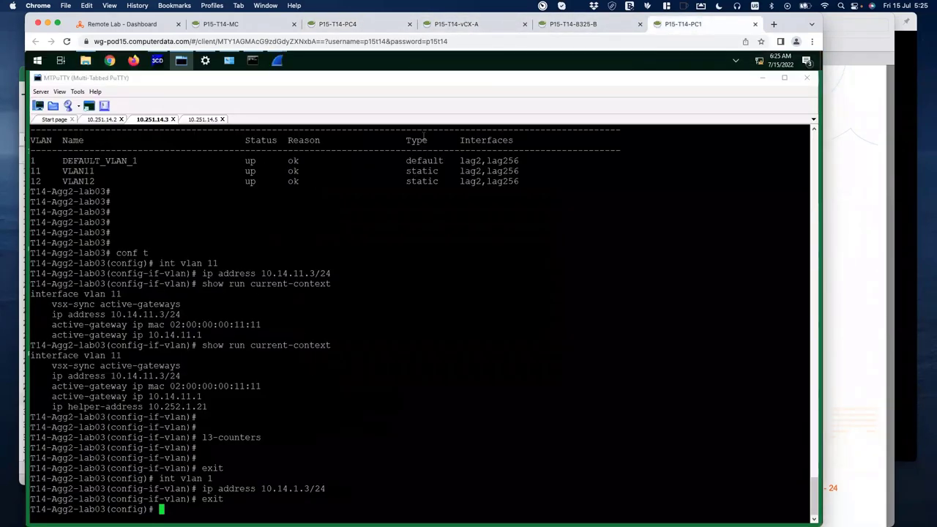
key(Return)
key(Return)
key(Return)
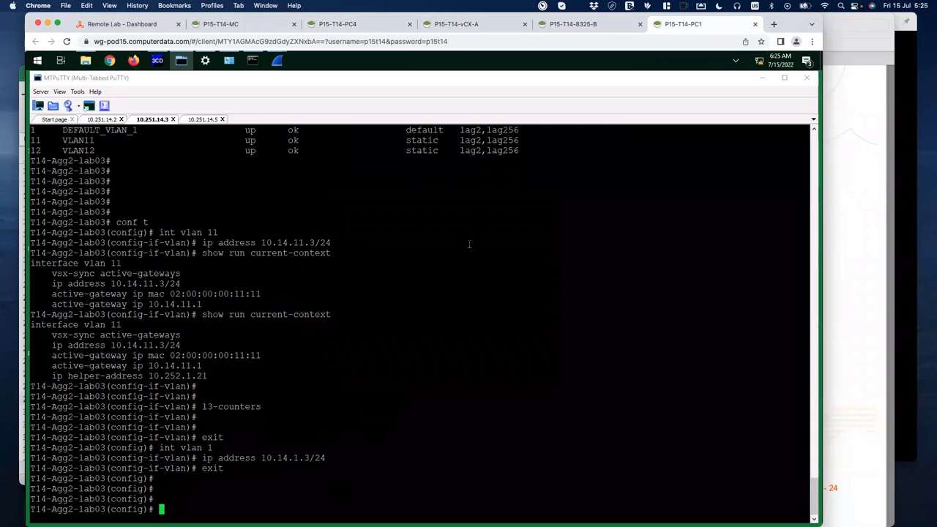
click(102, 119)
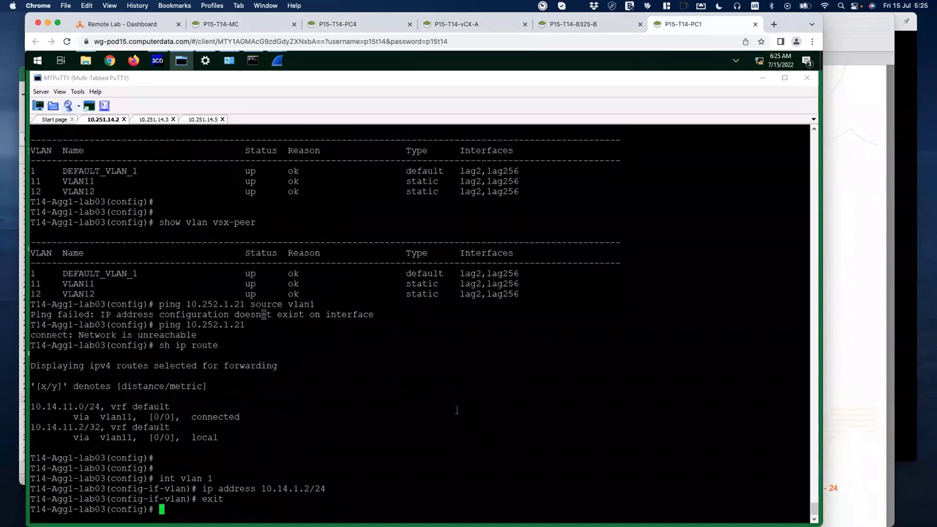
text(int 1/1/5)
key(Return)
text(no shutdown)
key(Return)
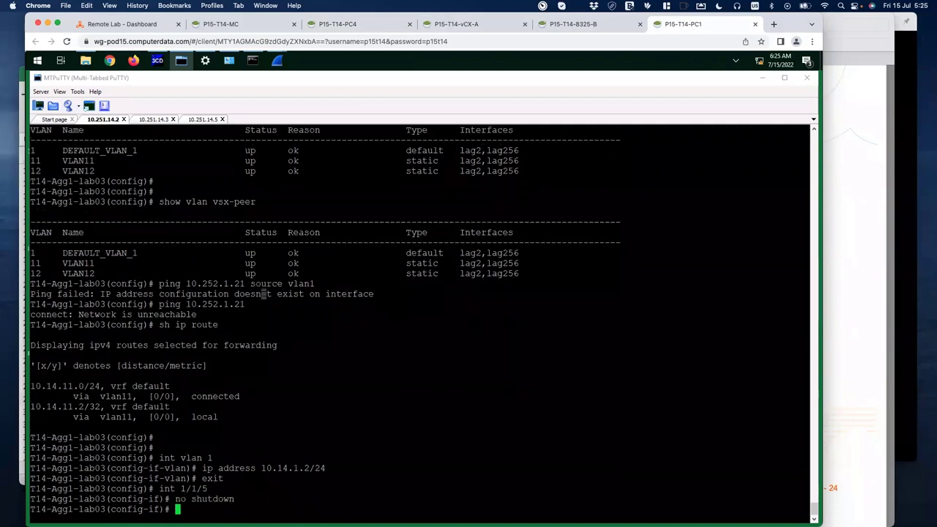
text(exit)
key(Return)
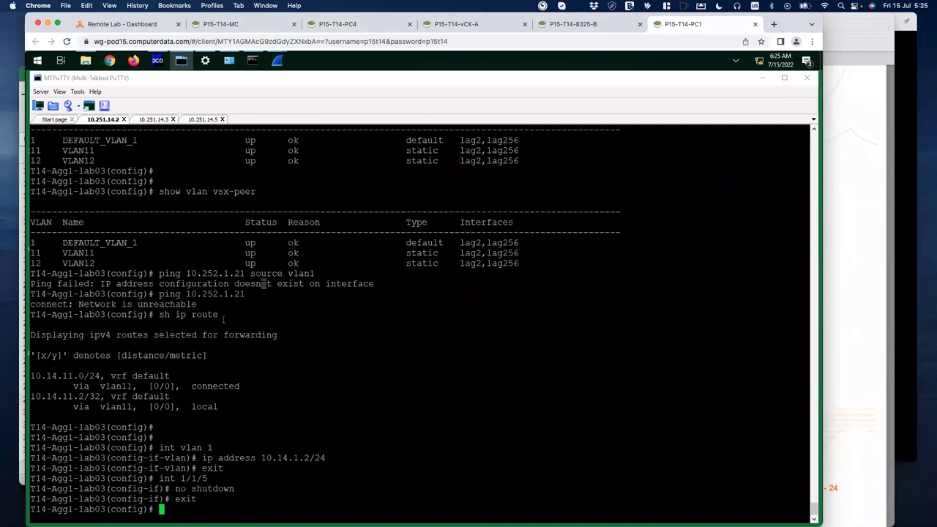
click(151, 118)
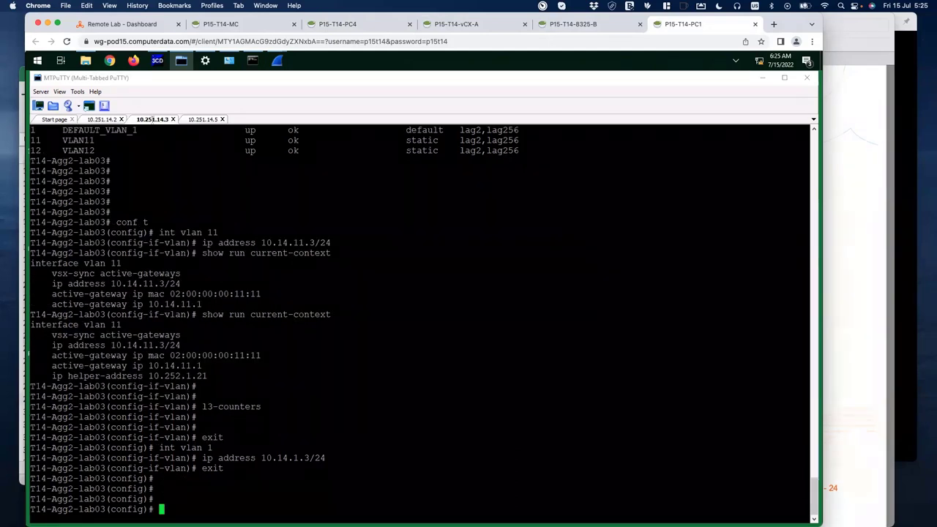
- Enable port 1/1/5 on Agg2 with no shutdown
text(int 1/1/5)
key(Return)
text(no shutdown)
key(Return)
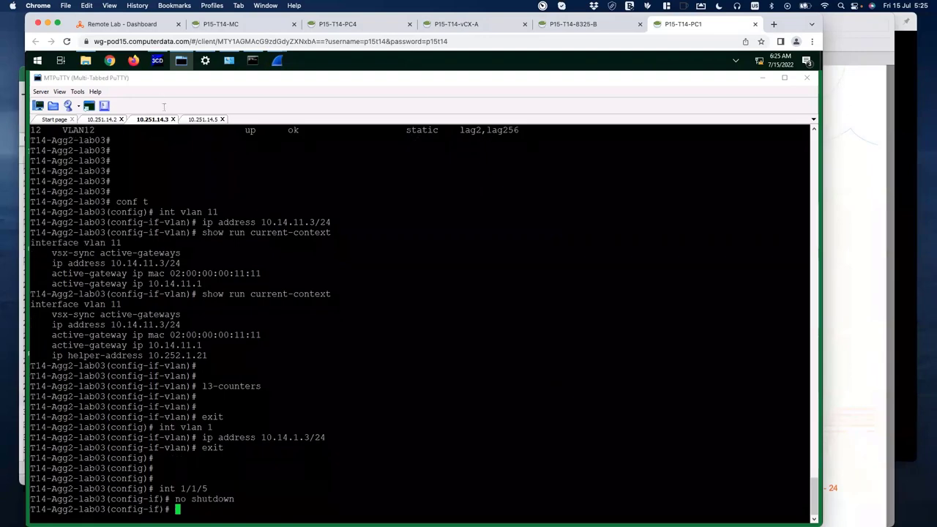
- Rerun PC4's ping to 10.14.1.6, still destination host unreachable
click(236, 24)
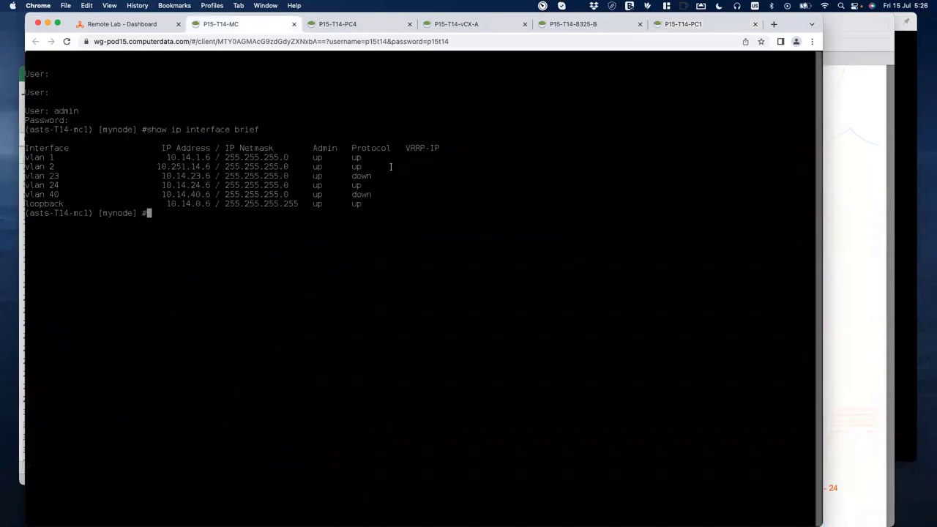
click(346, 26)
key(Return)
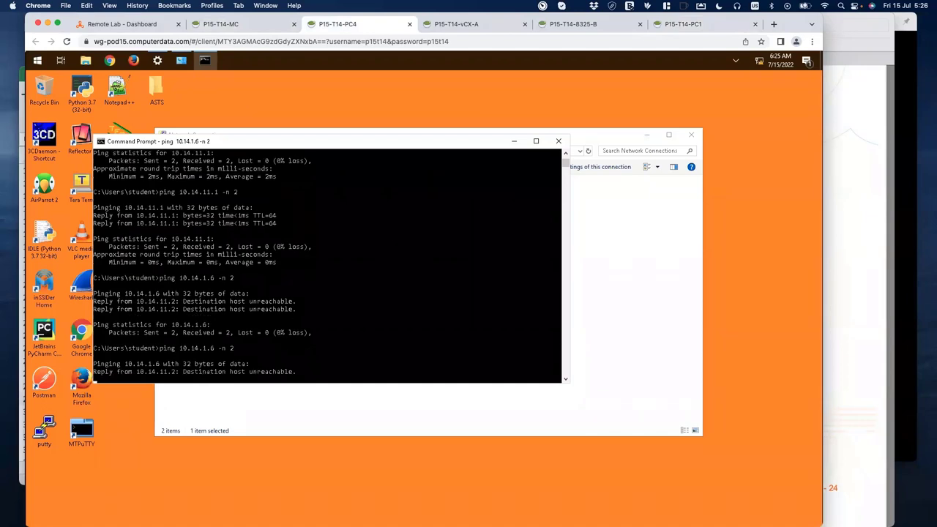
key(Up)
key(Return)
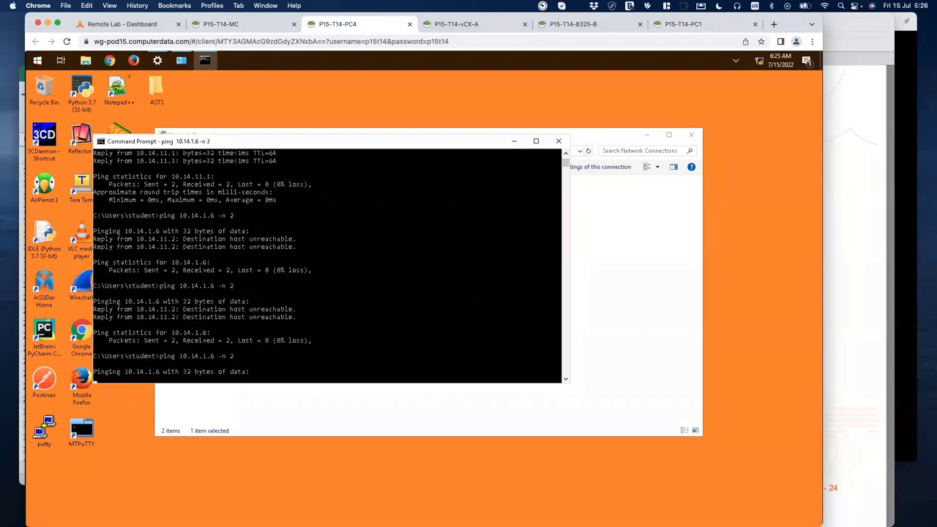
click(461, 23)
click(582, 26)
click(686, 27)
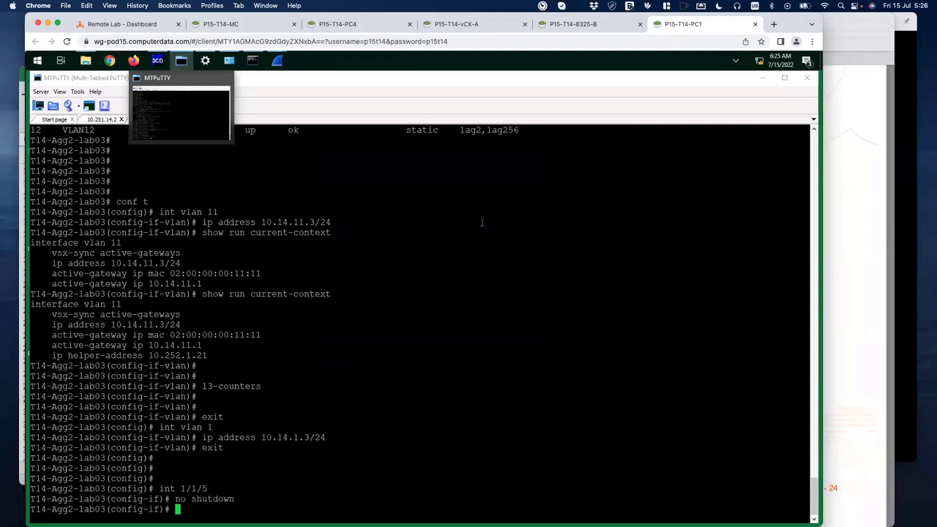
- Ping 10.14.1.6 from Agg2, losing all packets
text(ping)
key(BackSpace)
key(BackSpace)
key(BackSpace)
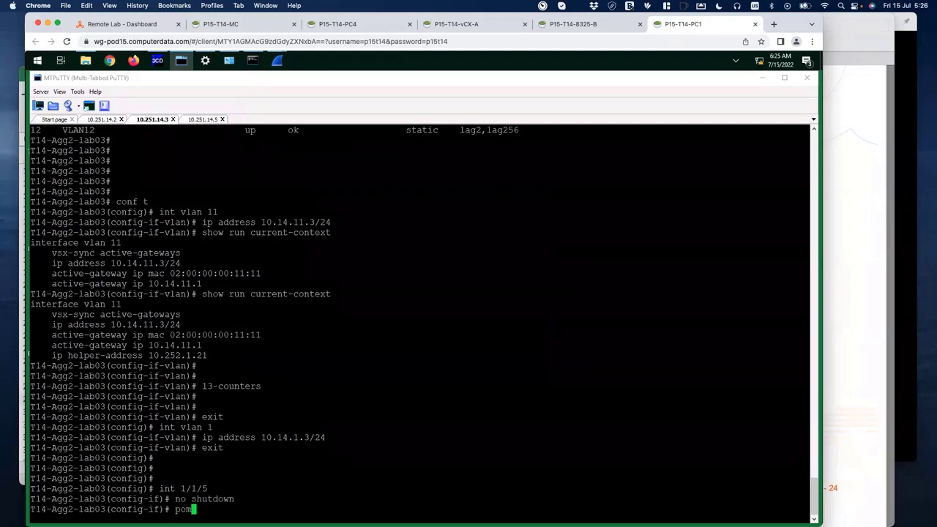
text(ing)
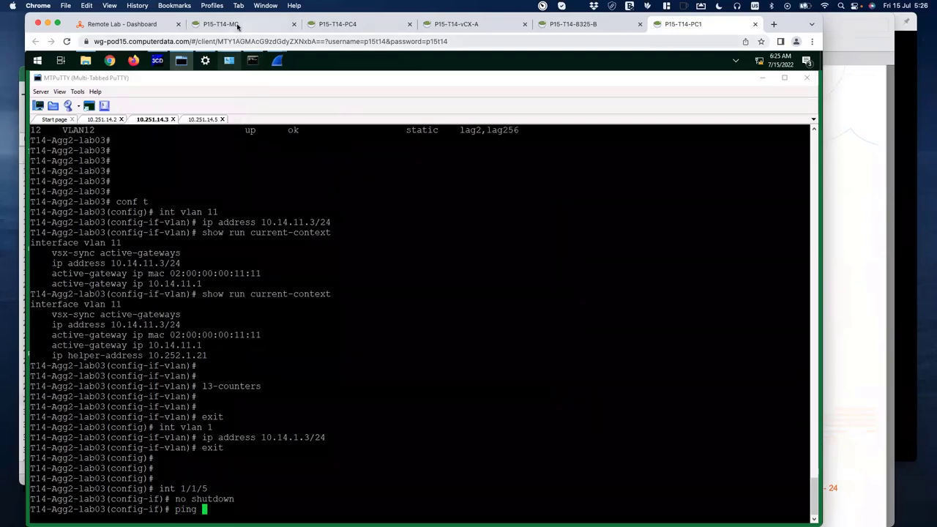
click(220, 24)
click(704, 29)
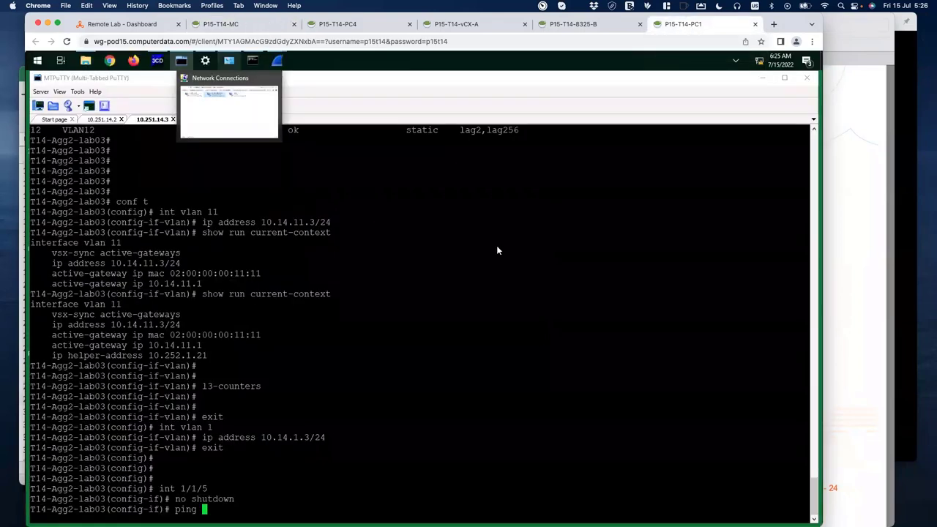
text(10.)
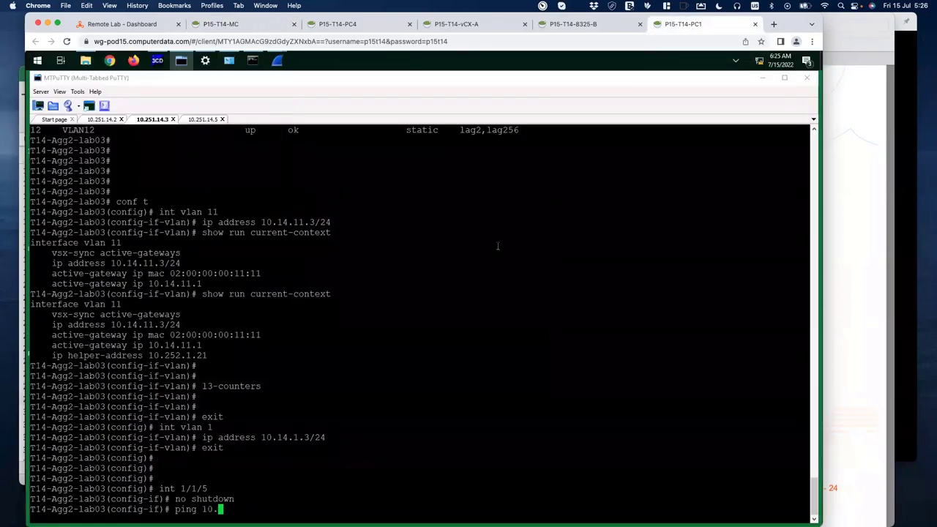
text(14.1.6)
key(Return)
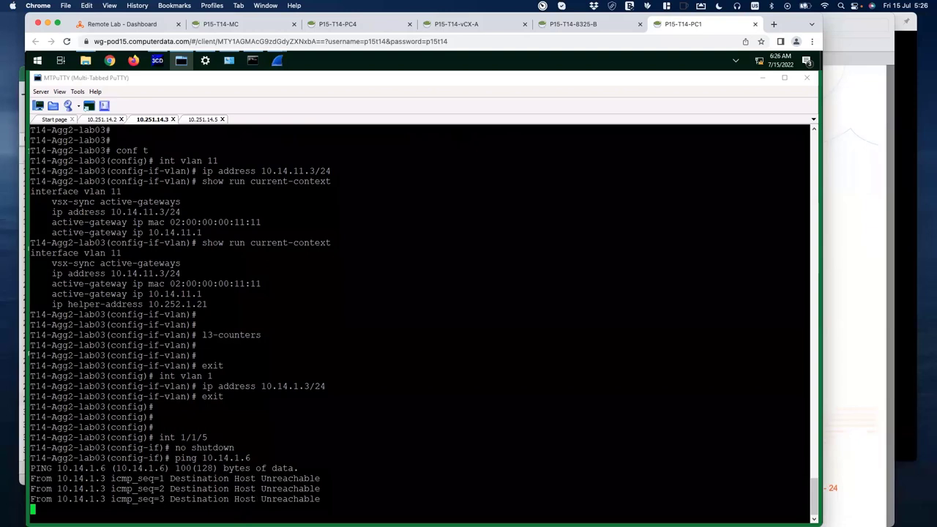
- Leave the interface context and review Agg2's brief interface status table
text(sh)
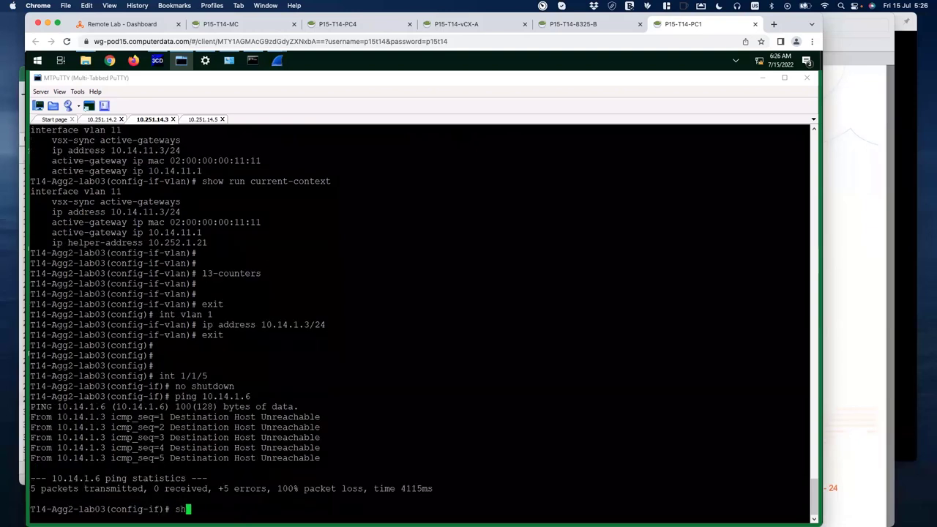
text( lldp ne)
key(Return)
text(ex)
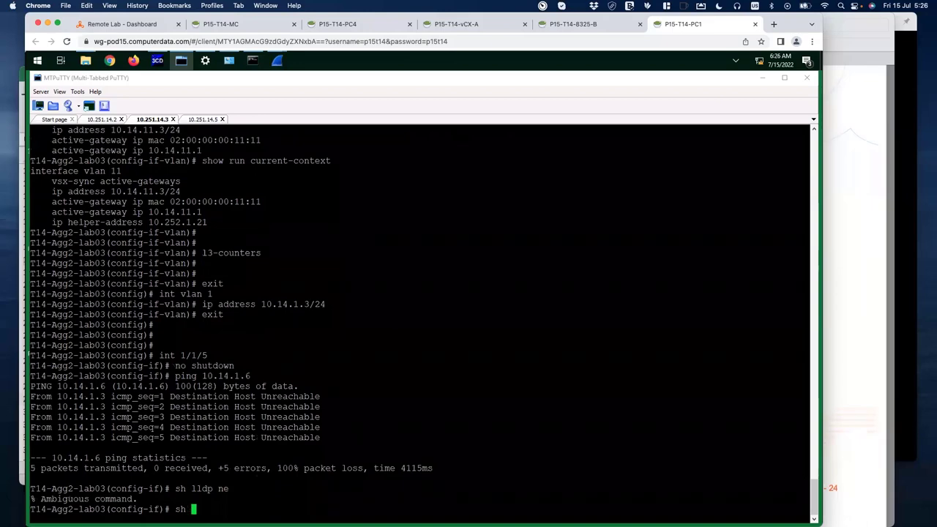
key(BackSpace)
key(BackSpace)
text(exit)
text(int br)
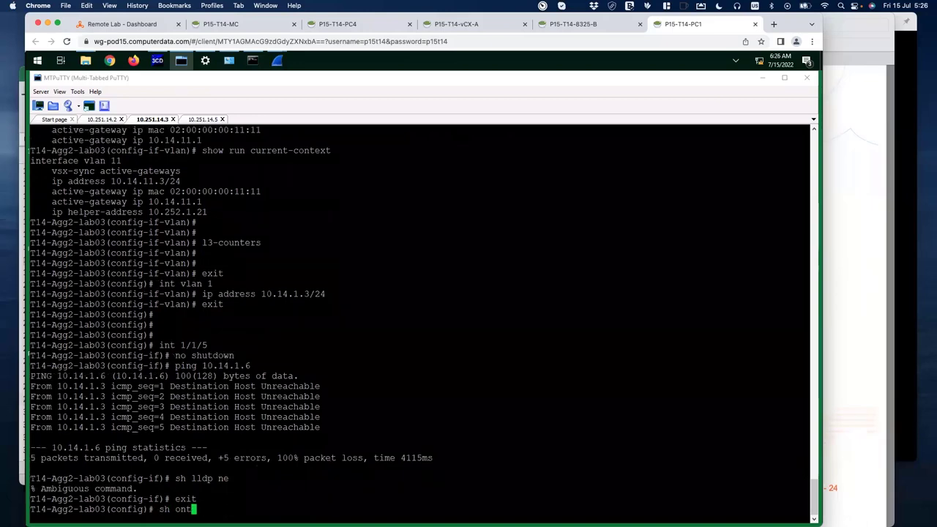
text(ief)
key(Return)
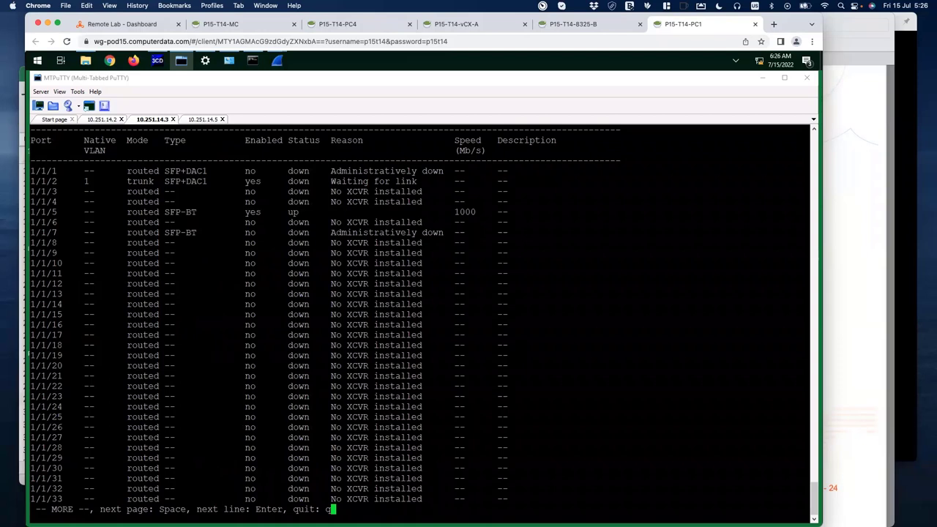
key(space)
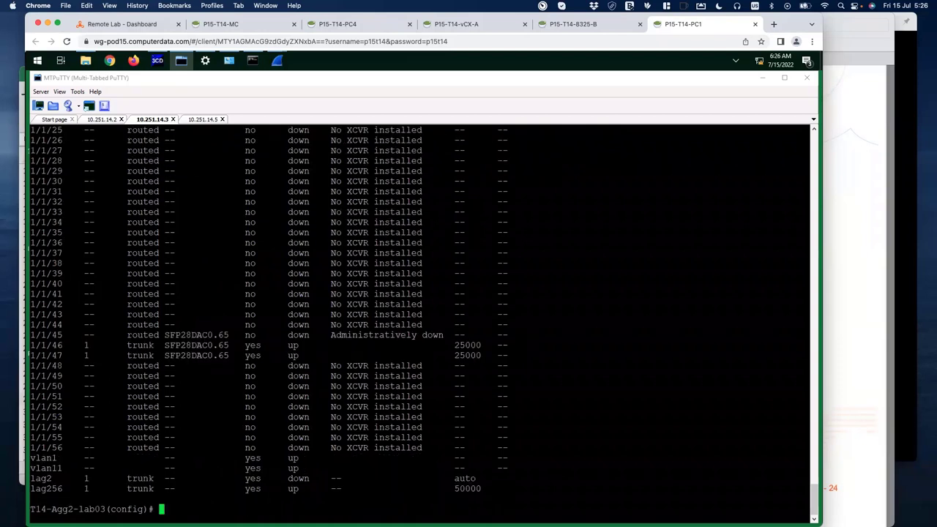
- List Agg2's LLDP neighbors, showing the mobility controller on 1/1/5, and its VLAN table
text(sh lldp neighbor-info)
key(Return)
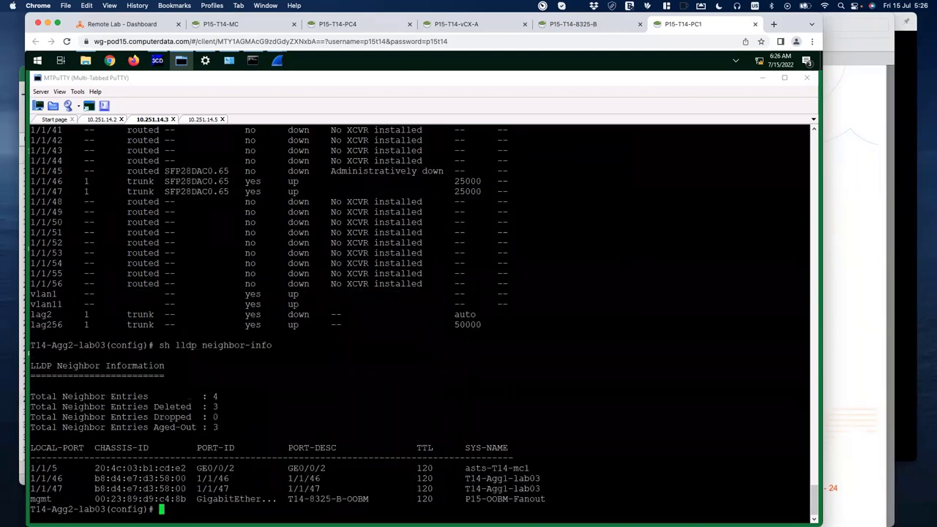
text(sh vlan)
key(Return)
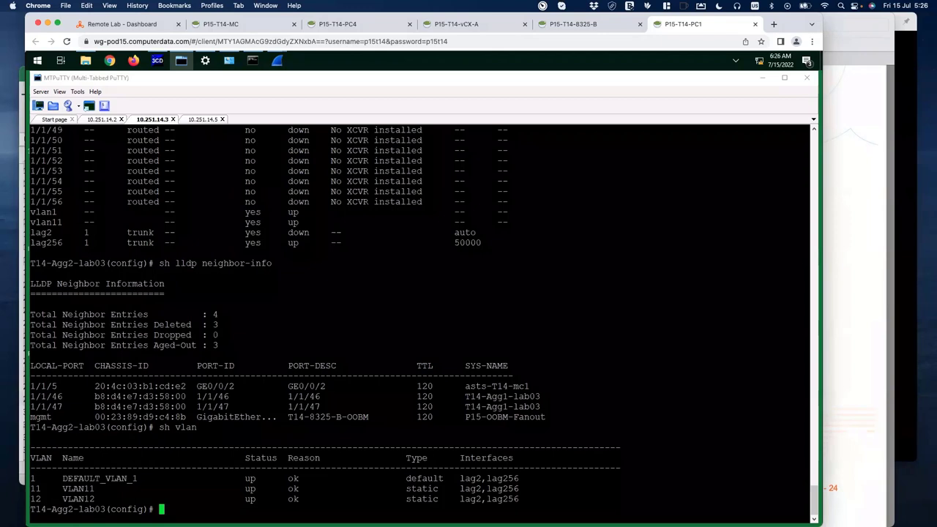
text(int)
key(BackSpace)
key(BackSpace)
key(BackSpace)
key(BackSpace)
- List the VLANs on the Agg1 switch with sh vlan
click(104, 119)
text(sh van)
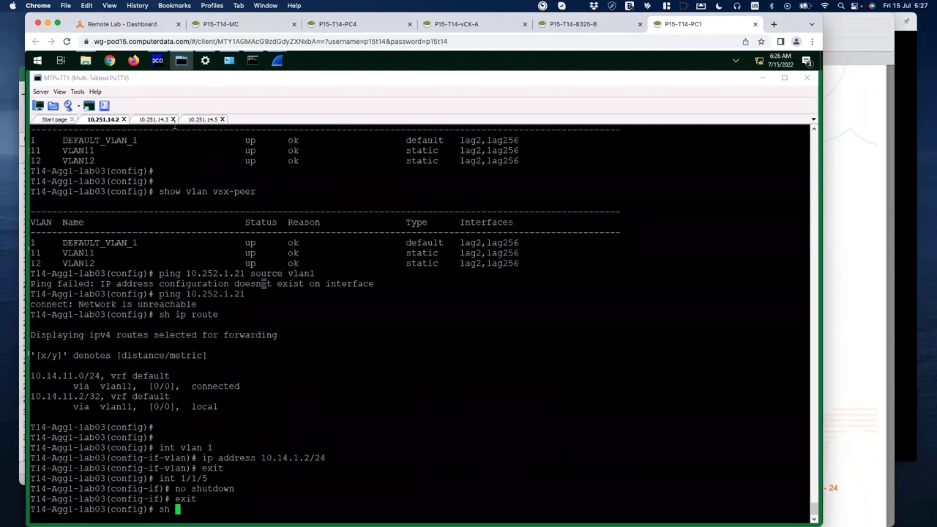
key(BackSpace)
key(BackSpace)
text(lan)
key(Return)
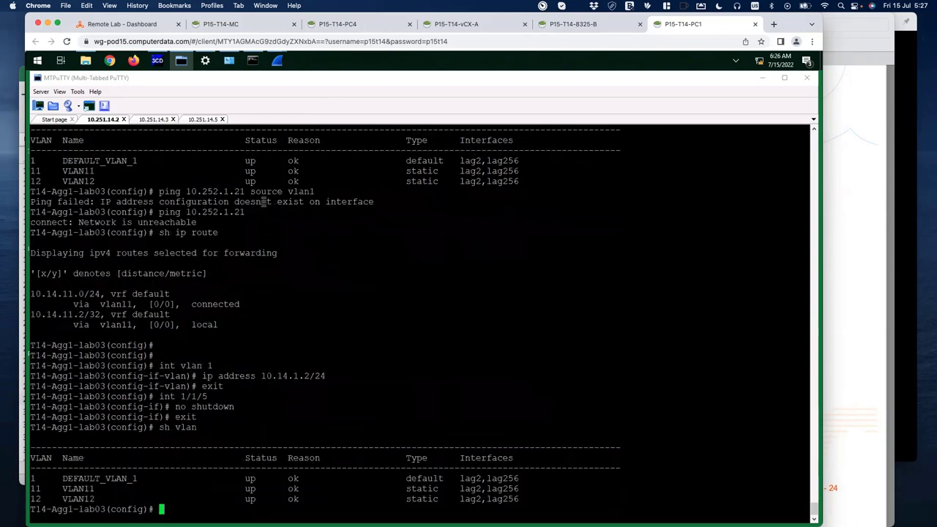
key(Return)
key(Return)
- On Agg1, set interface 1/1/5 to no shutdown, no routing, and VLAN 1 access
text(in)
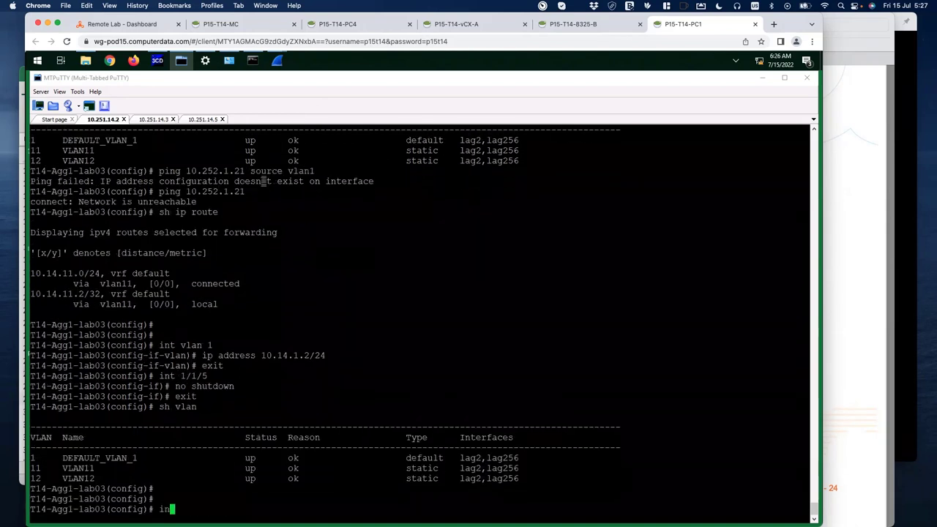
text(t 1/1/5)
key(Return)
text(no shutdown)
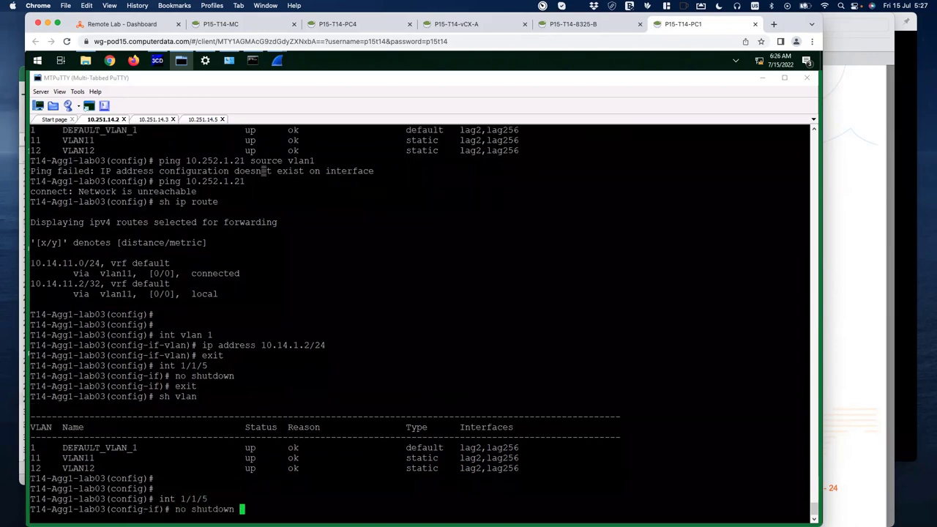
key(Return)
text(no routing)
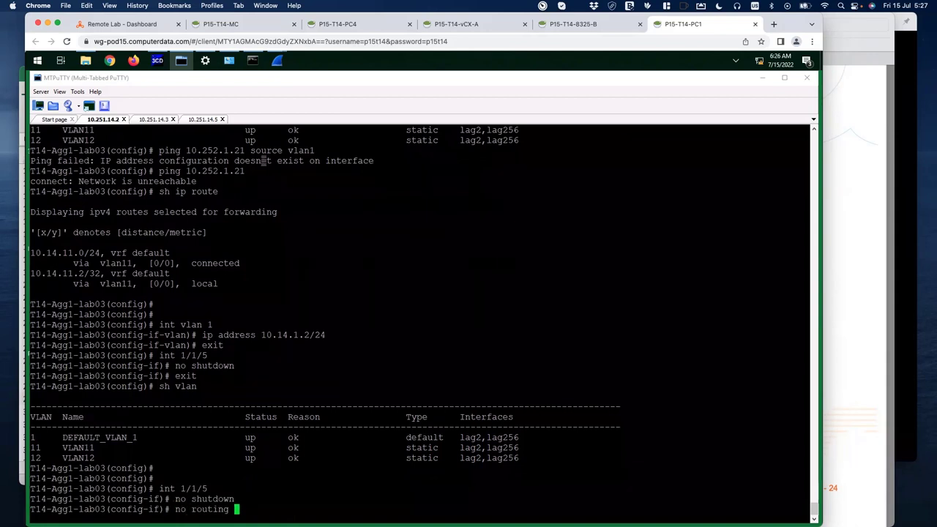
key(Return)
text(vlan )
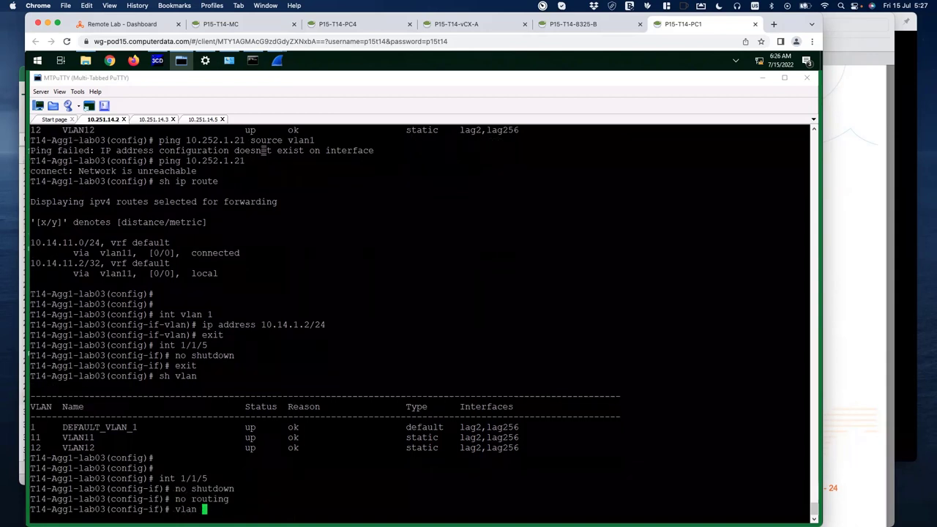
text(access 1)
key(Return)
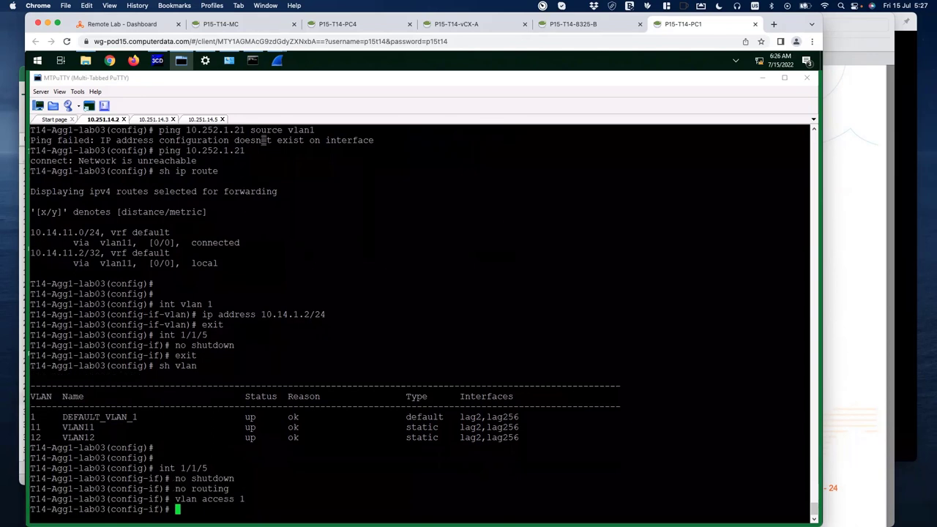
- On Agg2, set interface 1/1/5 to no routing and VLAN 1 access, then return to PC4
click(153, 120)
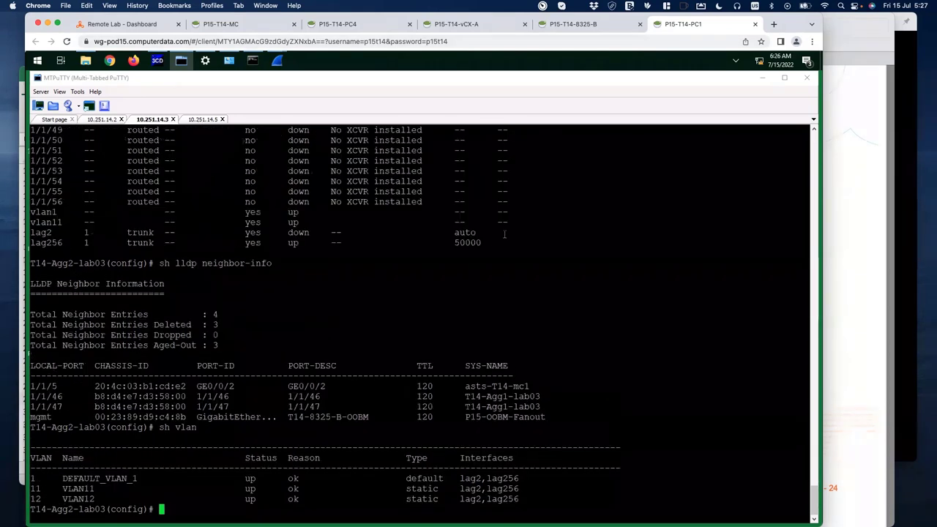
key(Return)
key(Return)
key(Return)
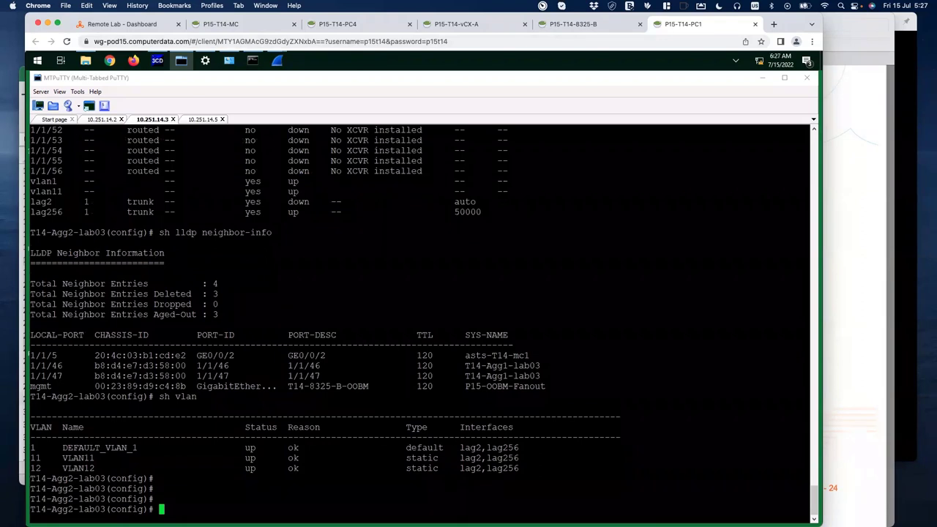
text(int 1/1/5)
key(Return)
text(no )
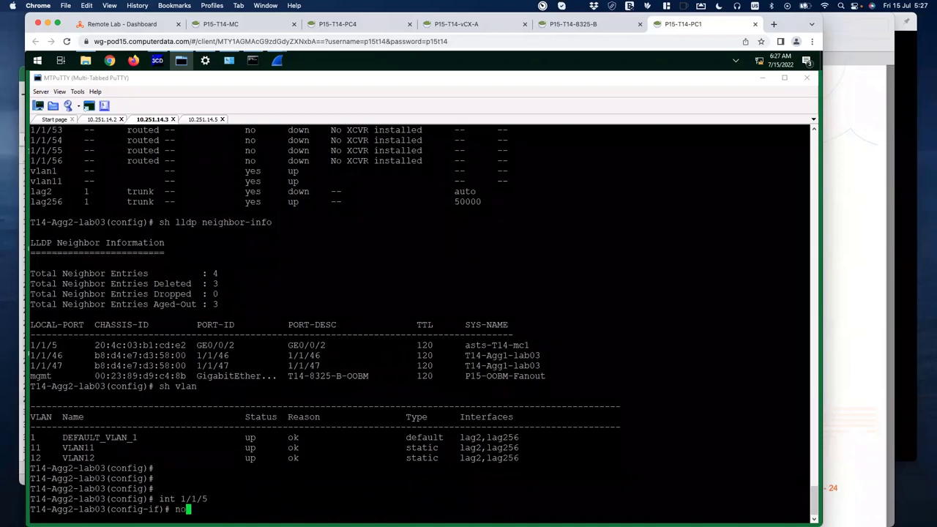
text(routing)
key(Return)
text(vlan a)
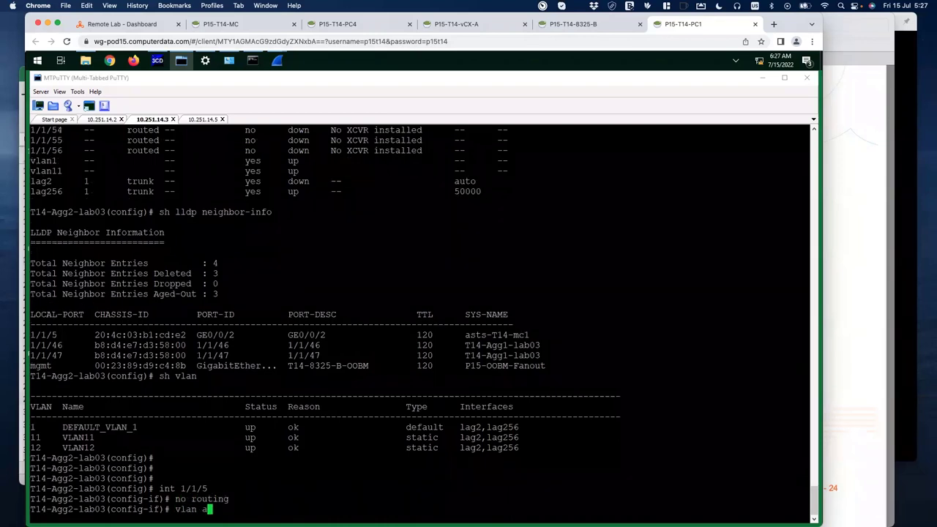
text(ccess 1)
key(Return)
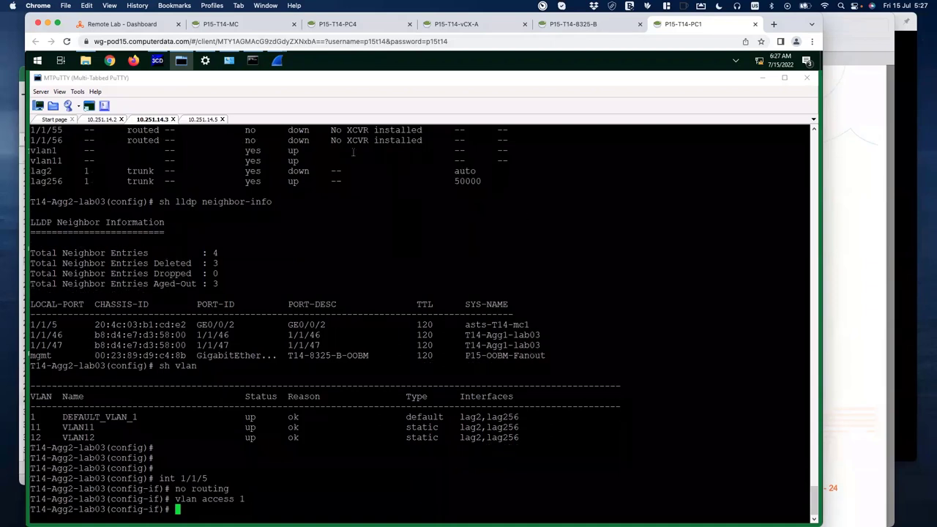
click(223, 24)
- Rerun the ping to 10.14.1.6 from PC4 and check the 8325-B switch console
click(337, 24)
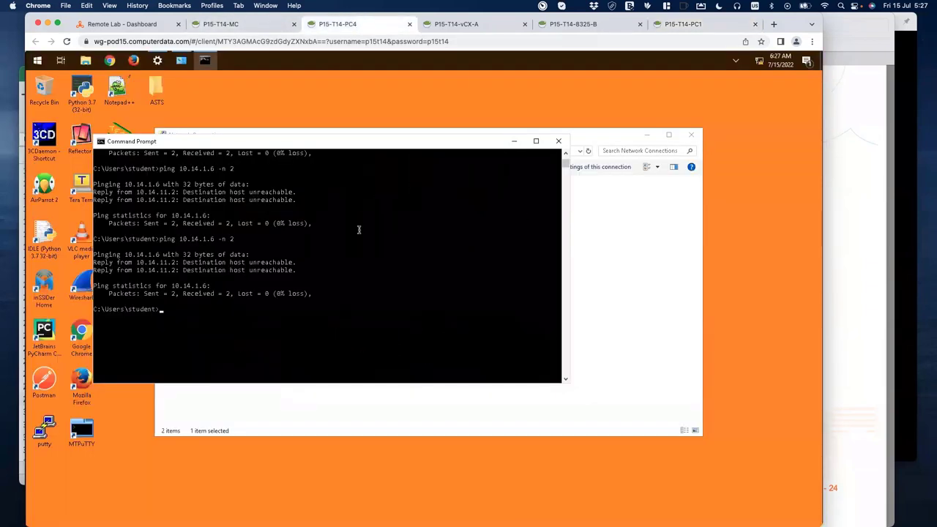
key(Up)
key(Return)
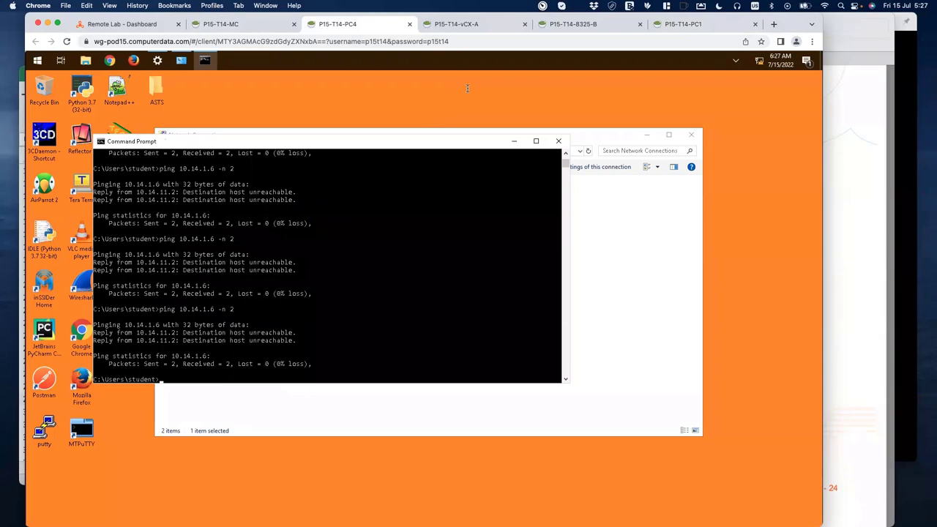
click(615, 25)
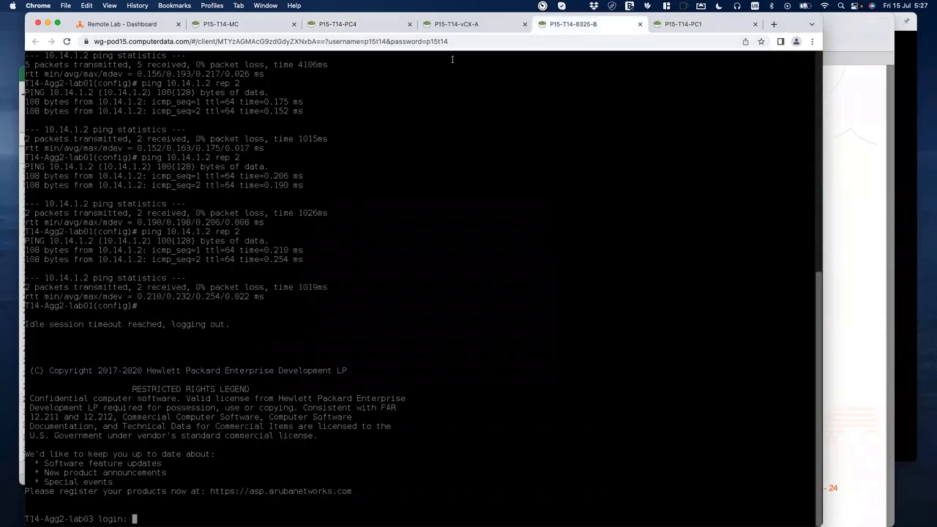
click(659, 25)
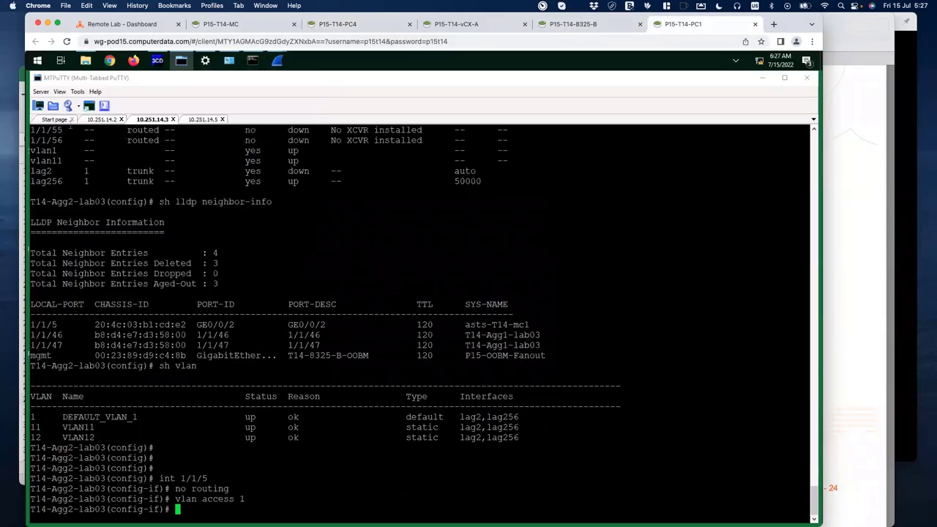
- On Agg1, exit interface config, ping 10.14.1.6 twice, and list the VLANs
click(102, 119)
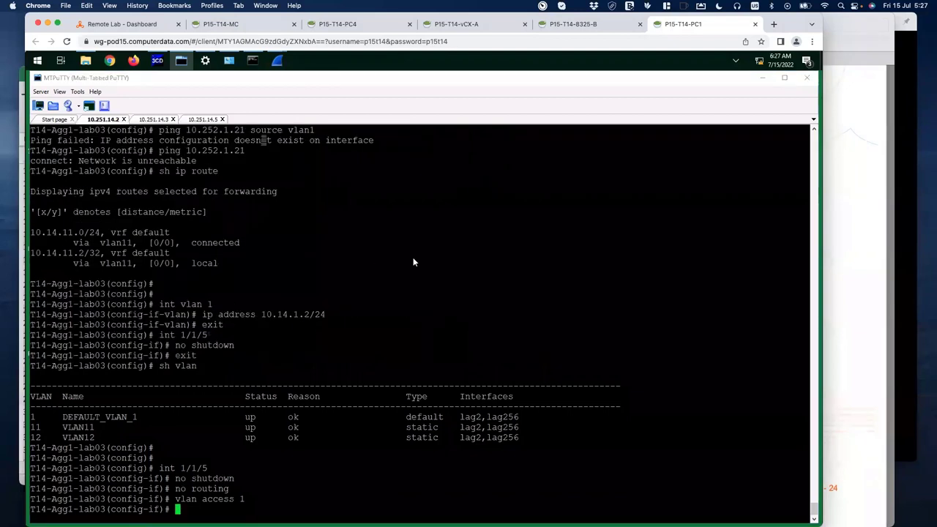
text(exit)
key(Return)
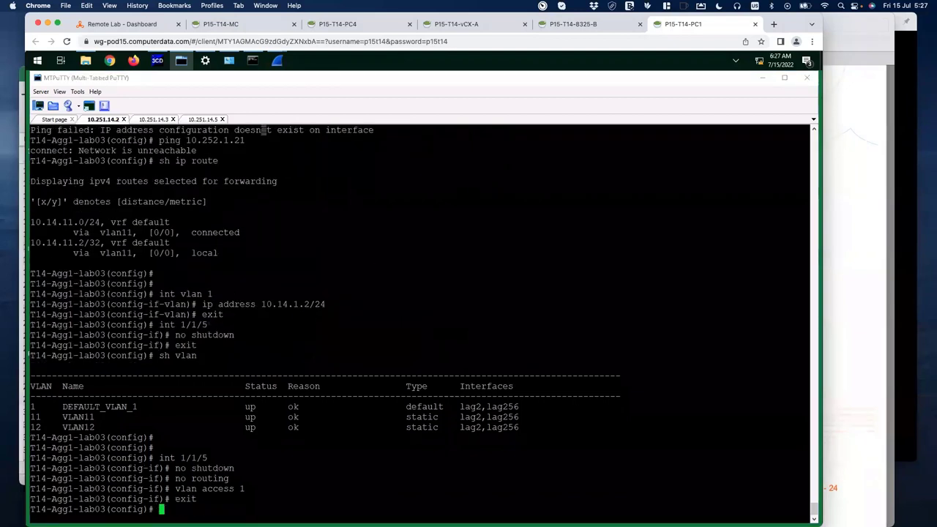
text(ping 10.1)
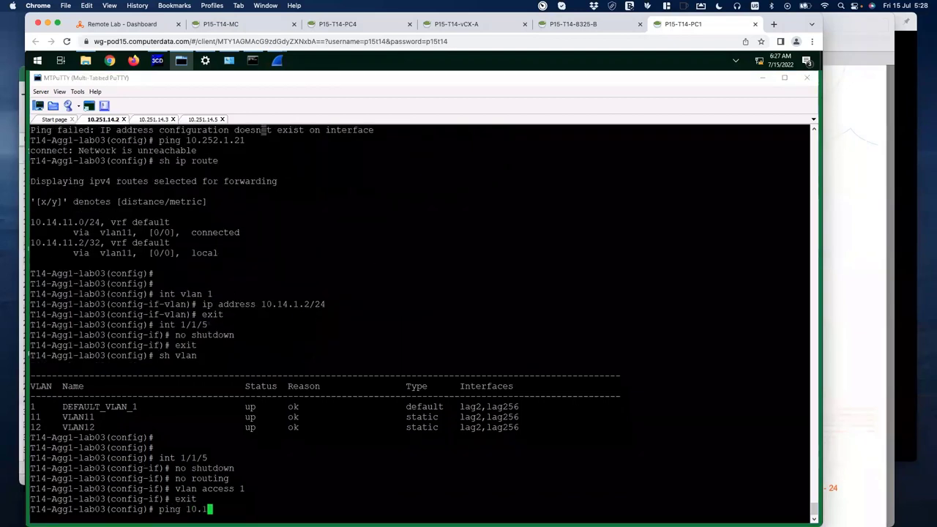
text(4.1.6 rep 2)
key(Return)
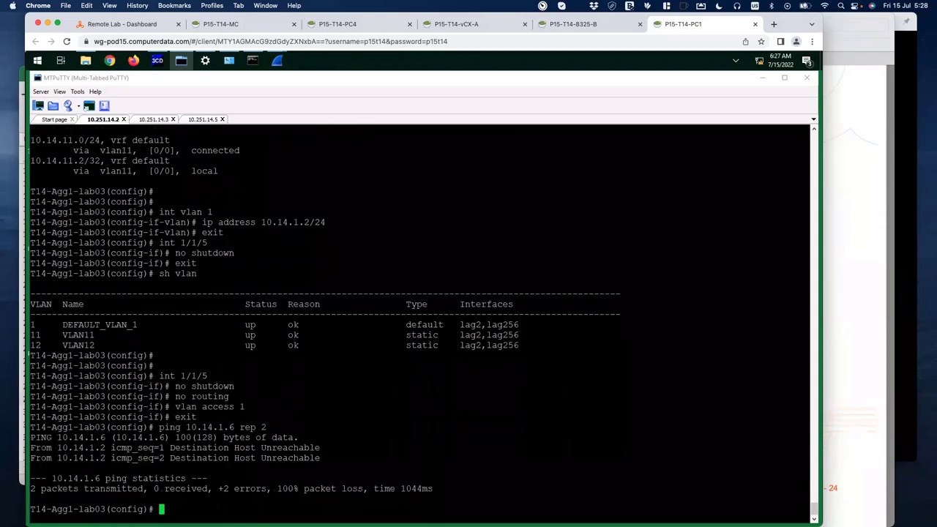
text(sh vlan)
key(Return)
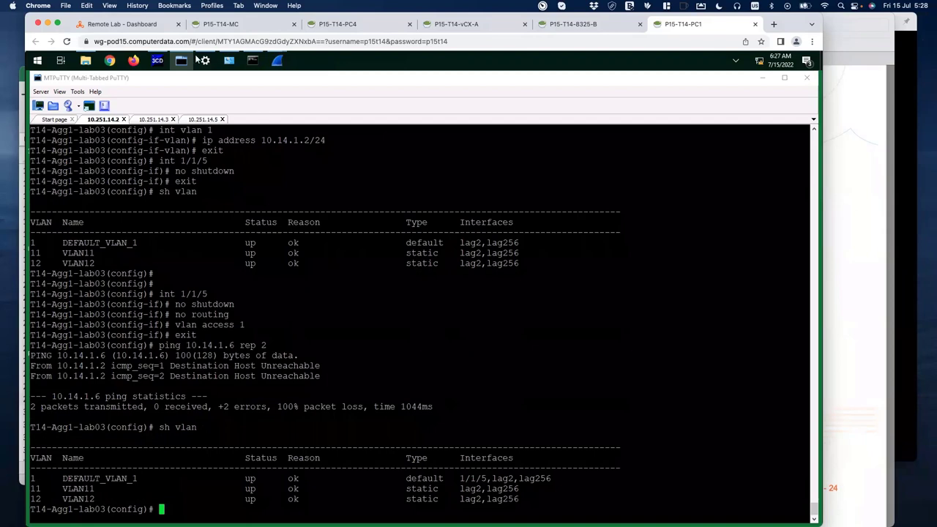
- Check the MC controller's interface list, highlighting the VLAN 1 line with 10.14.1.6
click(212, 24)
drag(50, 163, 211, 160)
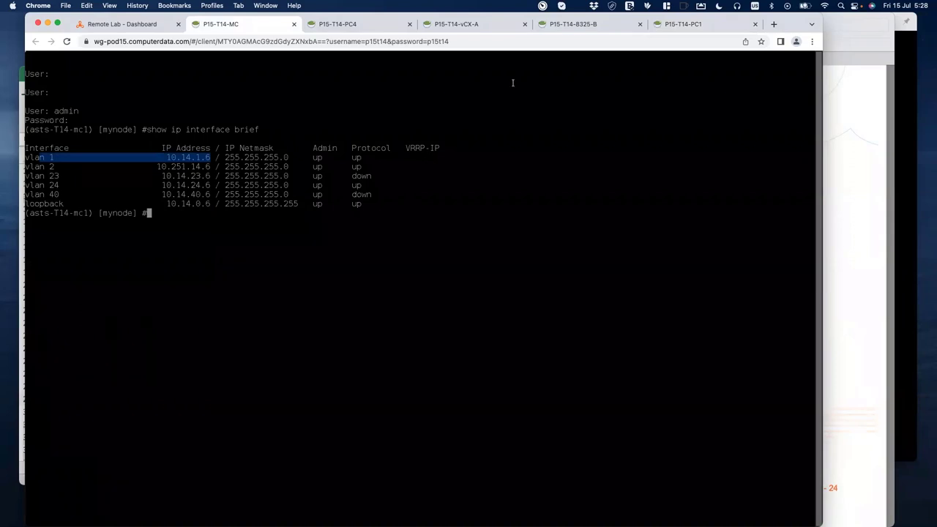
click(703, 25)
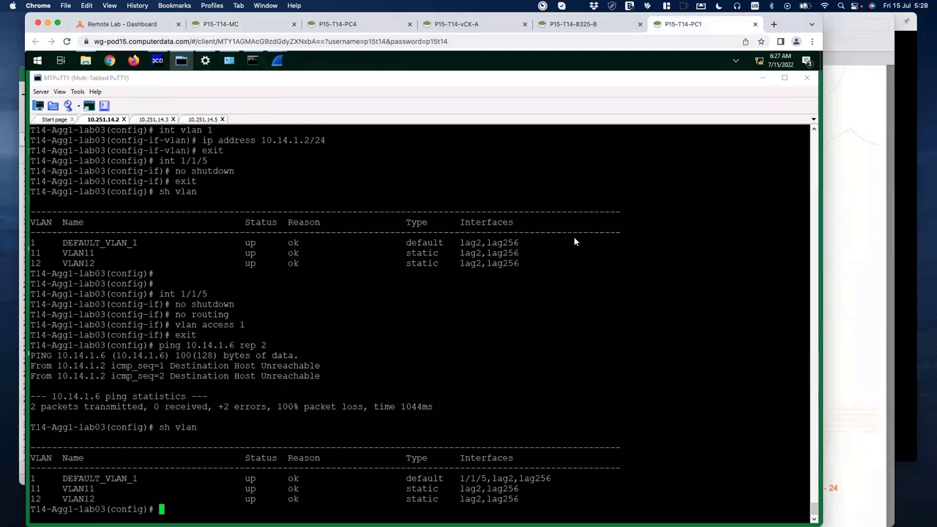
click(253, 25)
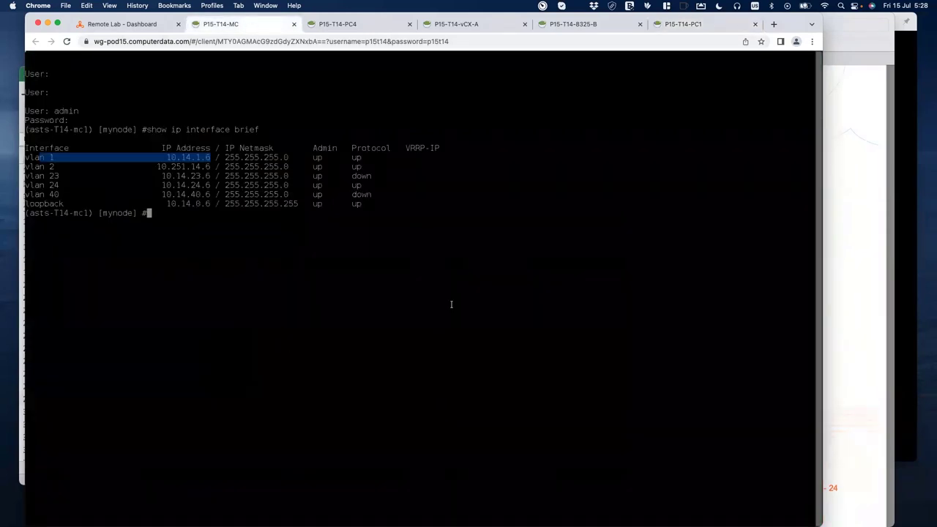
key(Return)
key(Return)
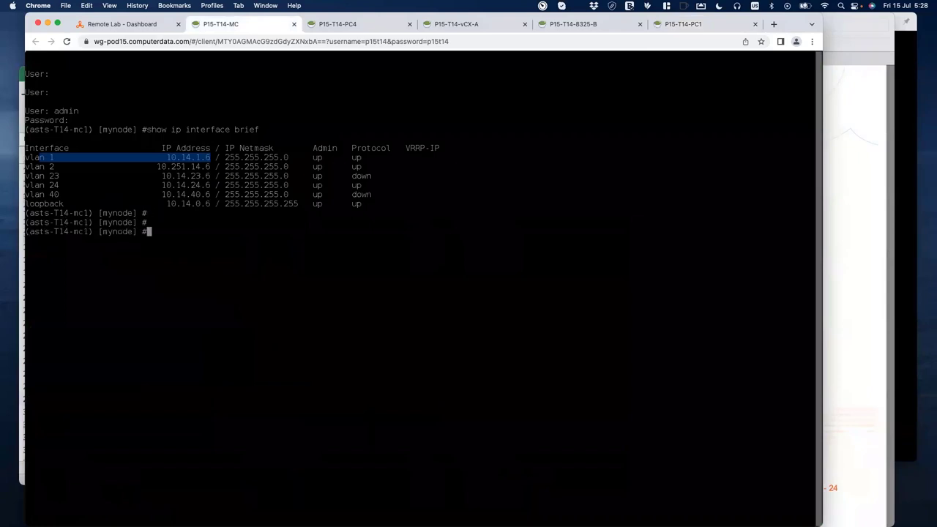
text(show)
key(BackSpace)
key(BackSpace)
key(BackSpace)
key(BackSpace)
key(BackSpace)
- Show Agg1's LLDP neighbors with show lldp neighbor-info
click(692, 24)
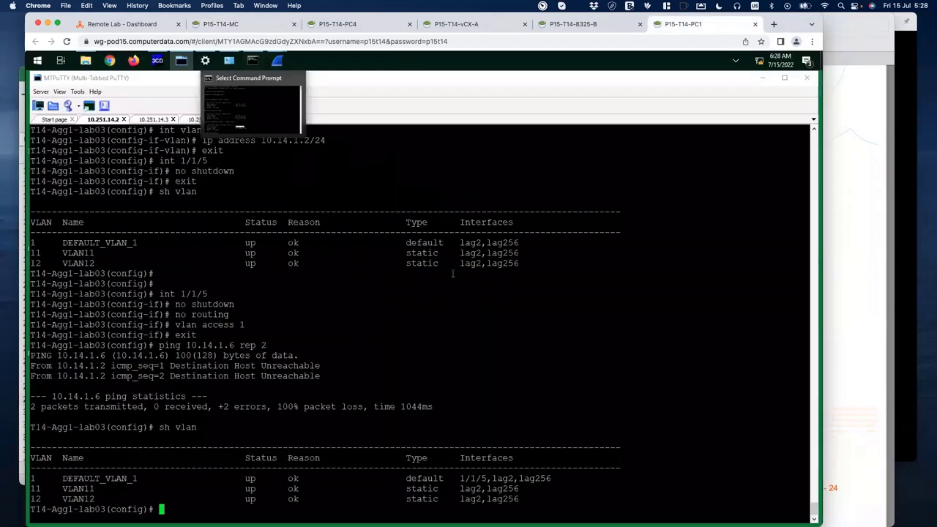
text(show vl)
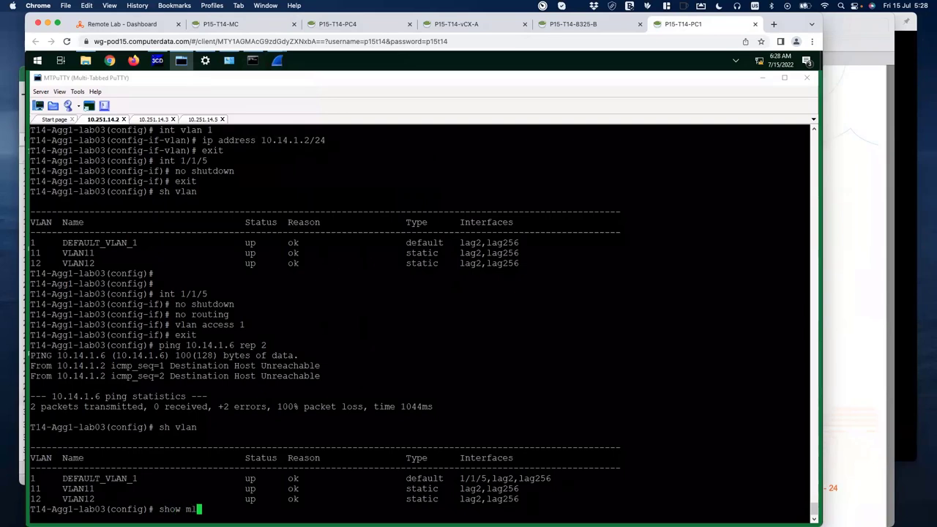
key(BackSpace)
key(BackSpace)
text(lldp neighbor-info)
key(Return)
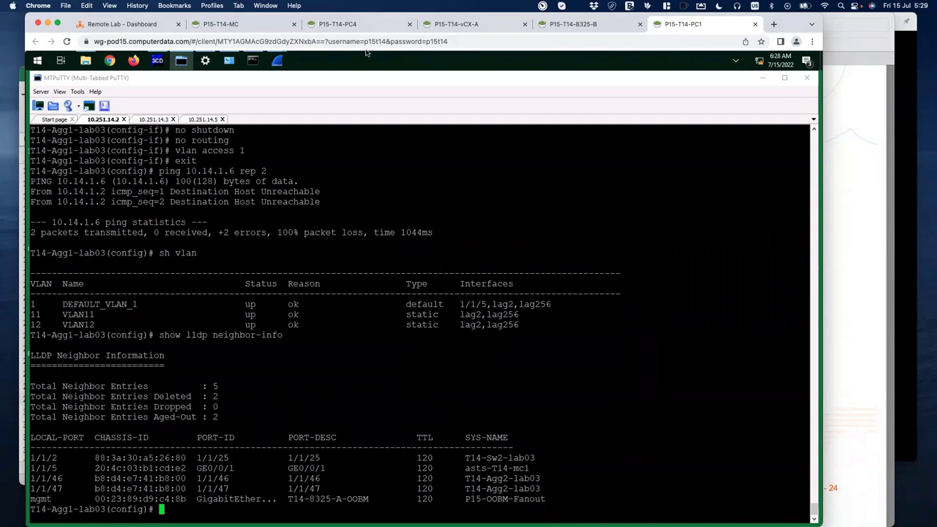
- Show the controller's LACP group 1 neighbors, marking GE 0/0/1 and GE 0/0/2 with no partner
click(221, 23)
click(321, 249)
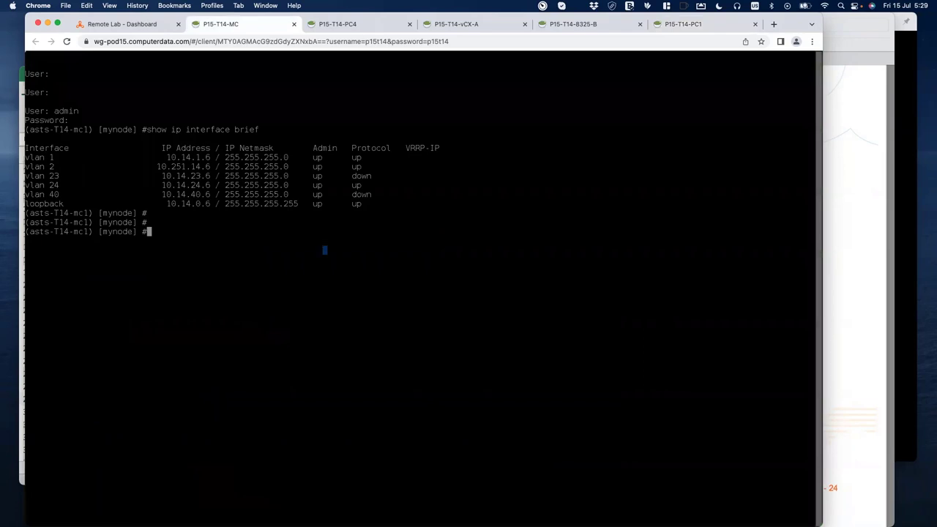
text(show lacp )
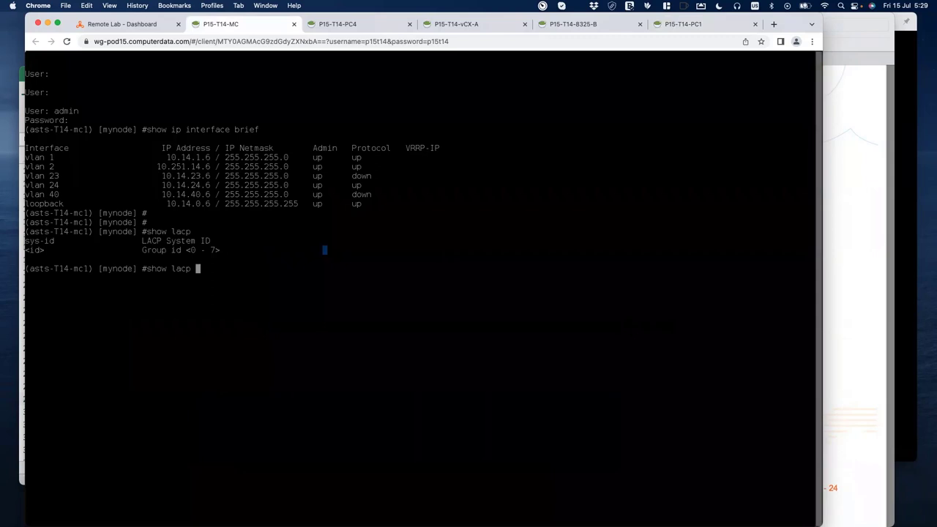
text(?1 )
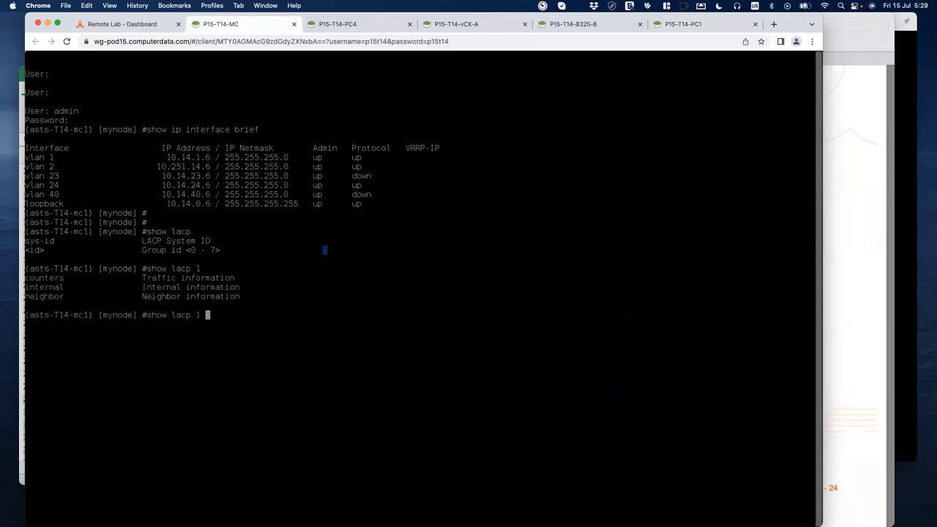
text(?neighbor)
key(Return)
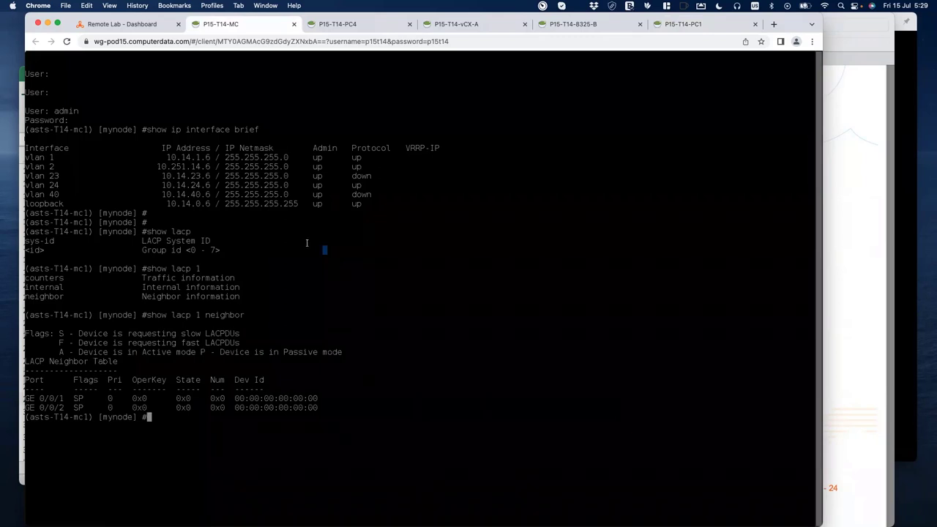
drag(252, 406, 345, 442)
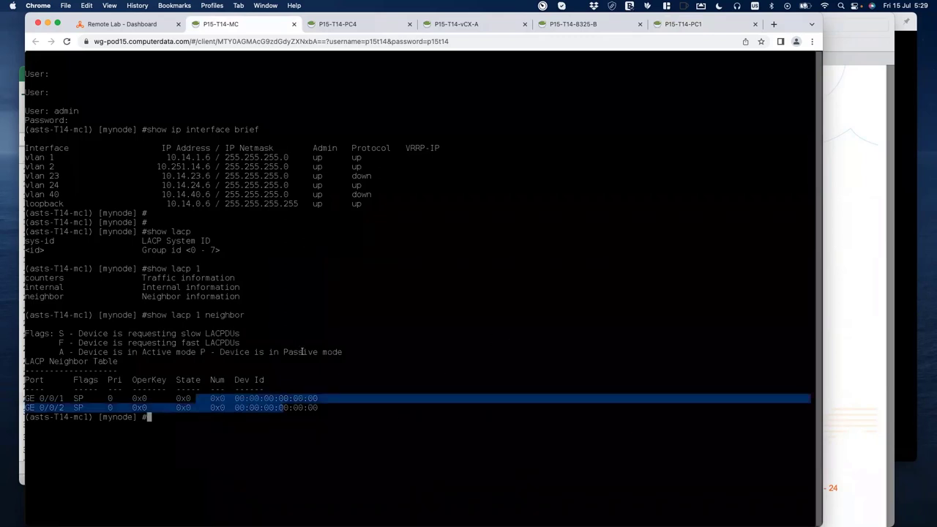
key(ctrl+Tab)
key(ctrl+Tab)
key(ctrl+Tab)
key(ctrl+Tab)
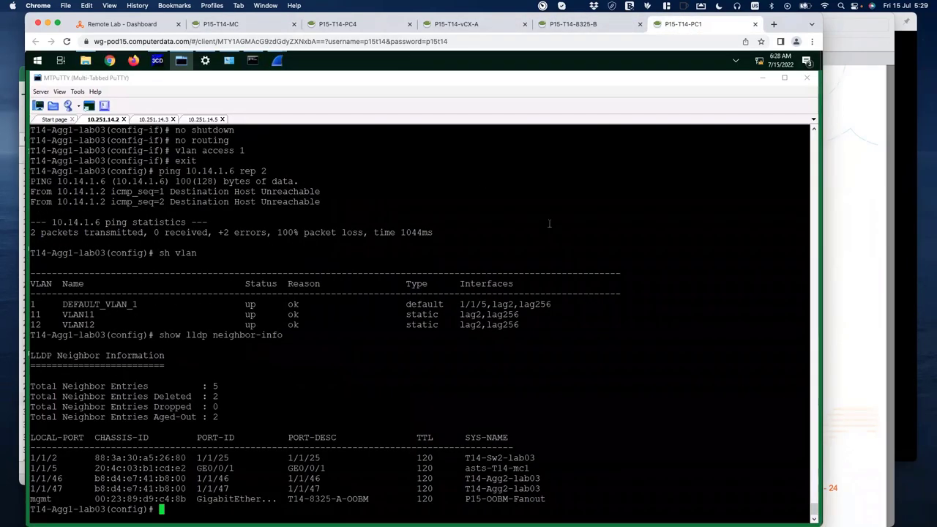
- Create multi-chassis LAG 5 on Agg1: no shutdown, no routing, LACP active, trunking all VLANs
key(Return)
key(Return)
key(Return)
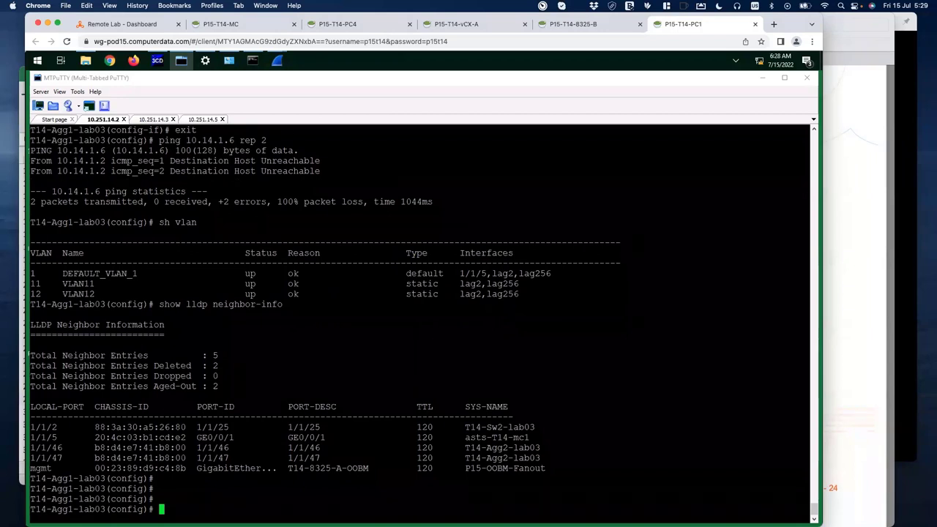
text(int)
text(lag 5 multi-chassis)
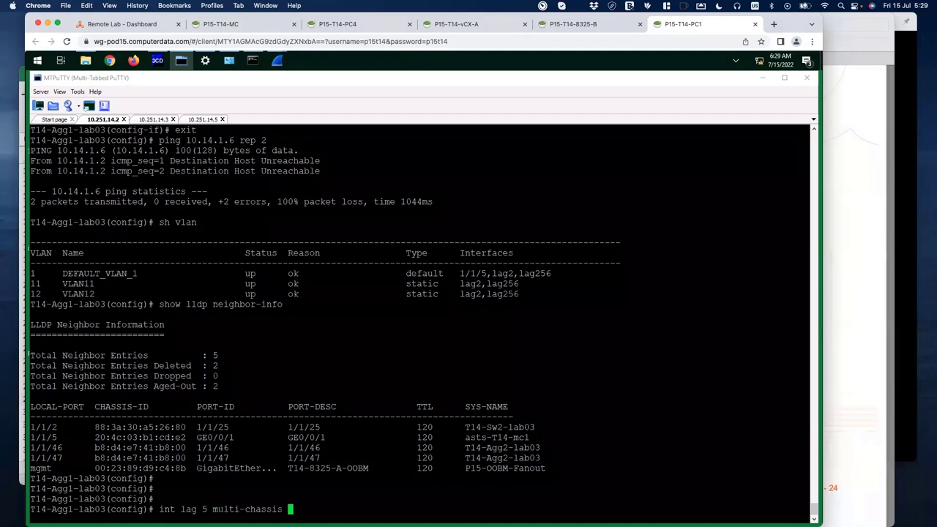
key(Return)
text(no shutdown)
key(Return)
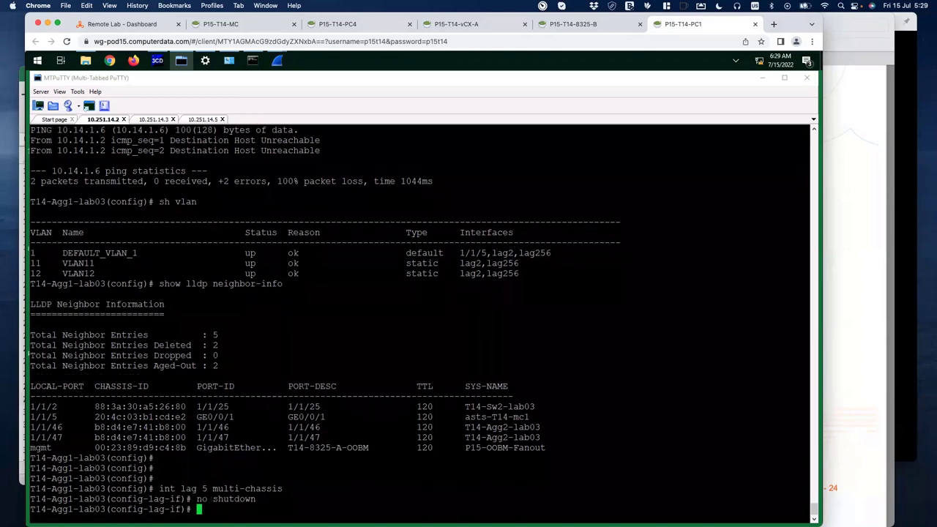
text(no routing)
key(Return)
text(lacp mop)
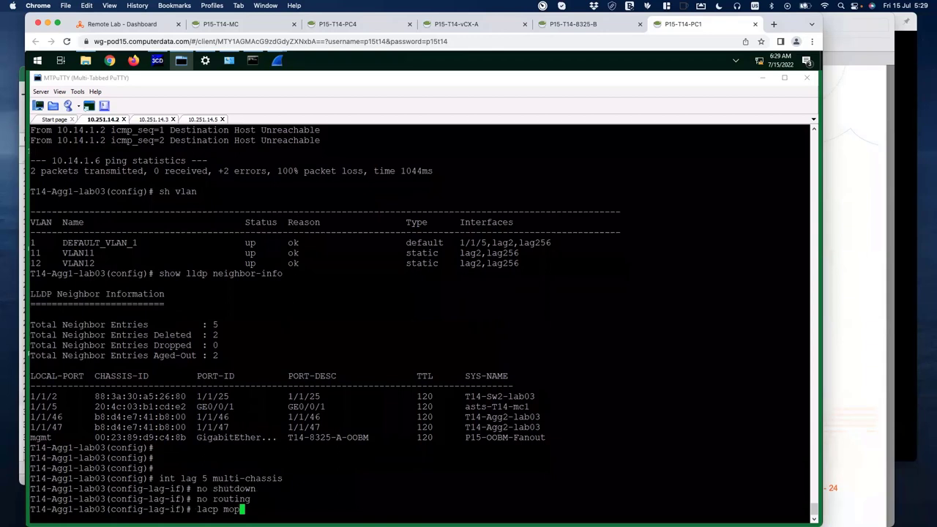
key(BackSpace)
text(de active)
key(Return)
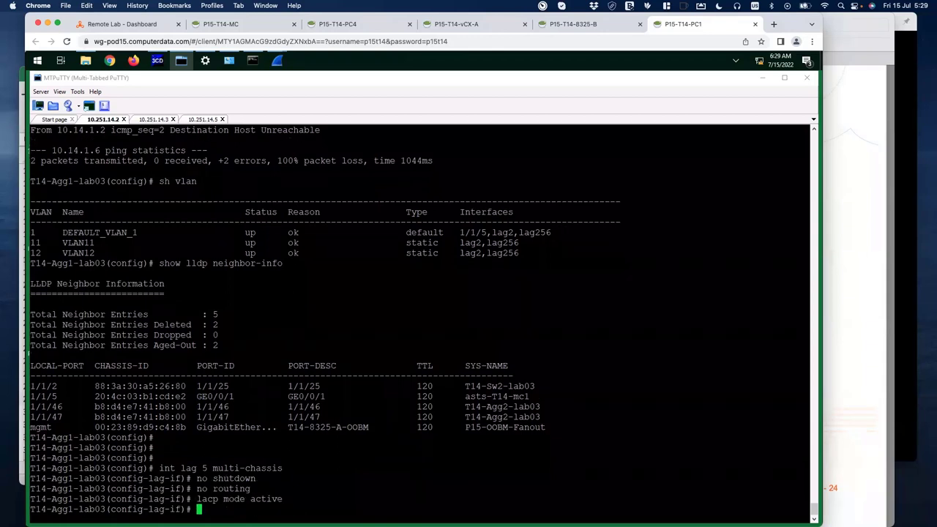
text(vlan rrunk all all)
key(Return)
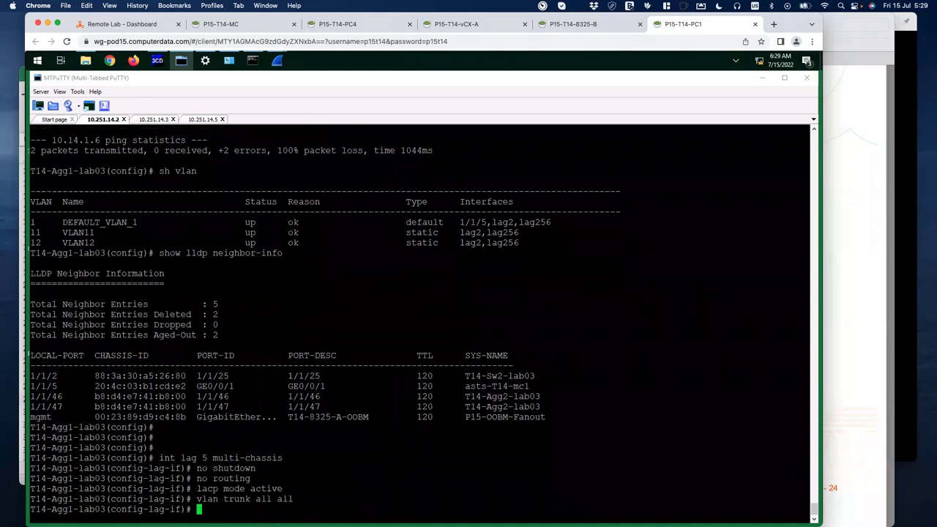
text(exit)
key(Return)
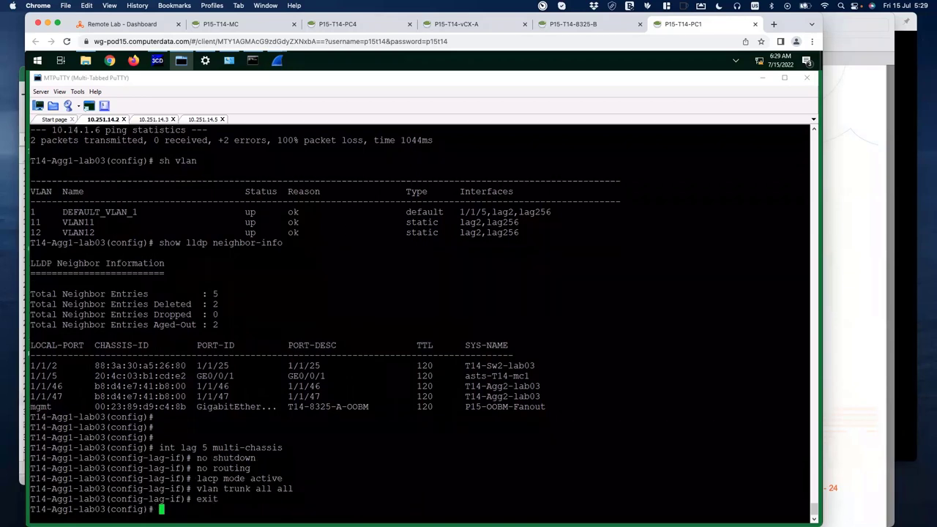
- Enable Agg1 port 1/1/5 and add it to LAG 5
text(int 1/1/)
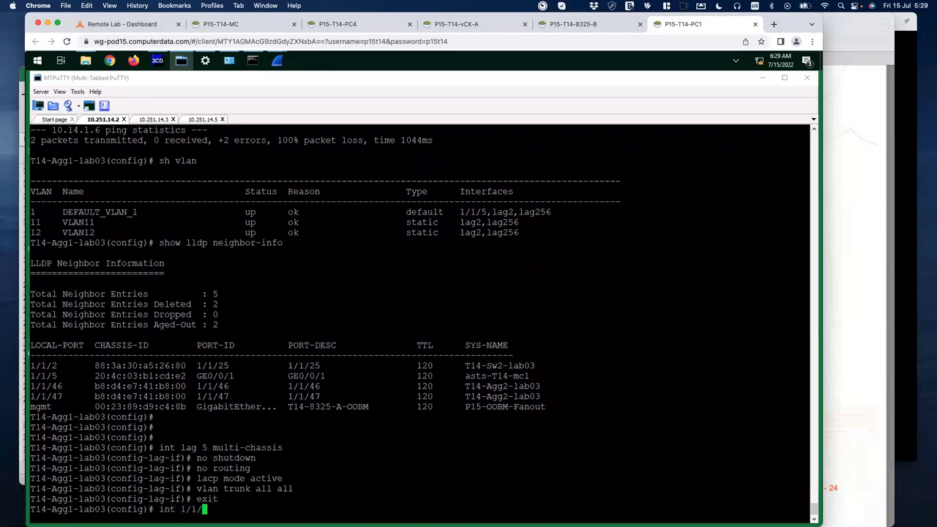
text(5)
key(Return)
text(n)
text(shutdown)
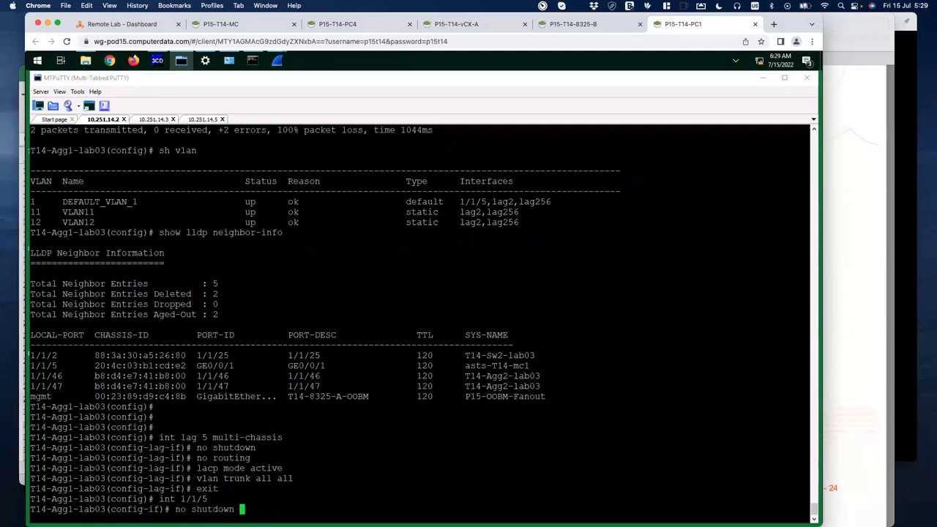
key(Return)
text(lag 5)
key(Return)
text(exit)
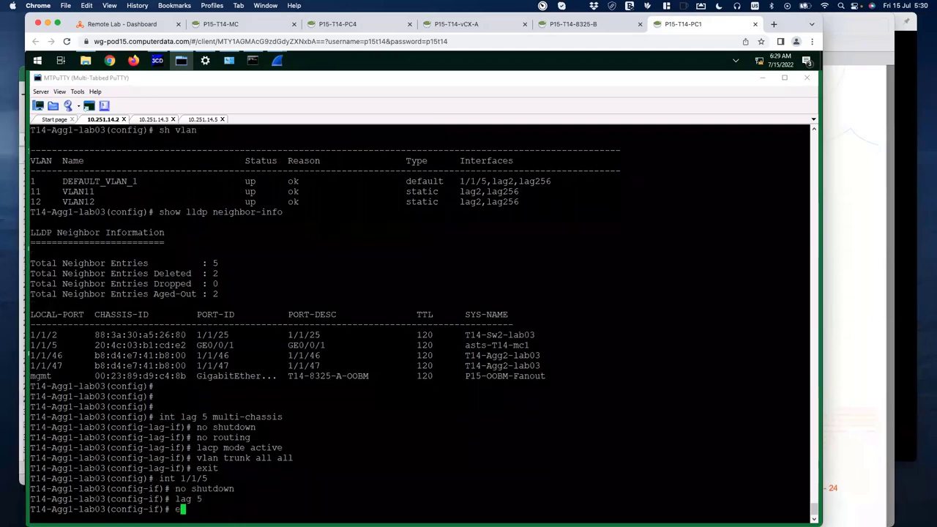
key(Return)
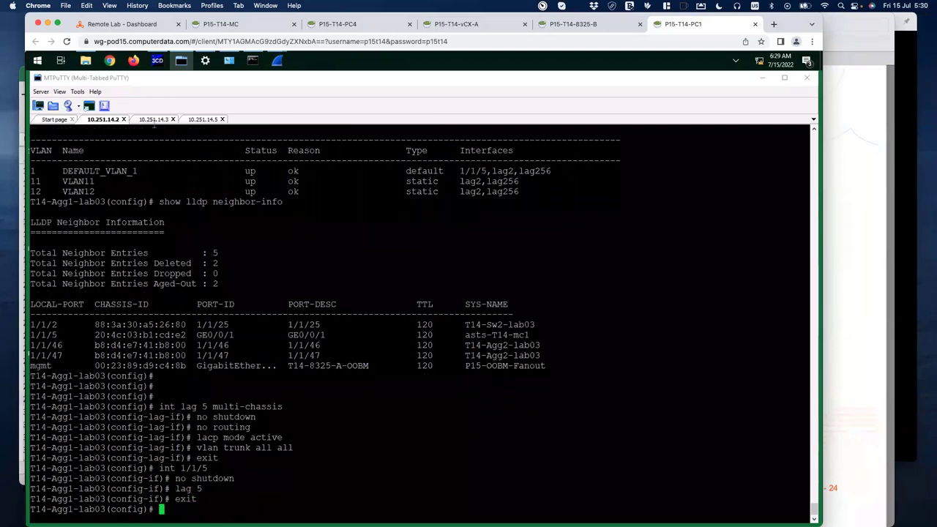
- On Agg2, create multi-chassis LAG 5 and enable it
click(153, 120)
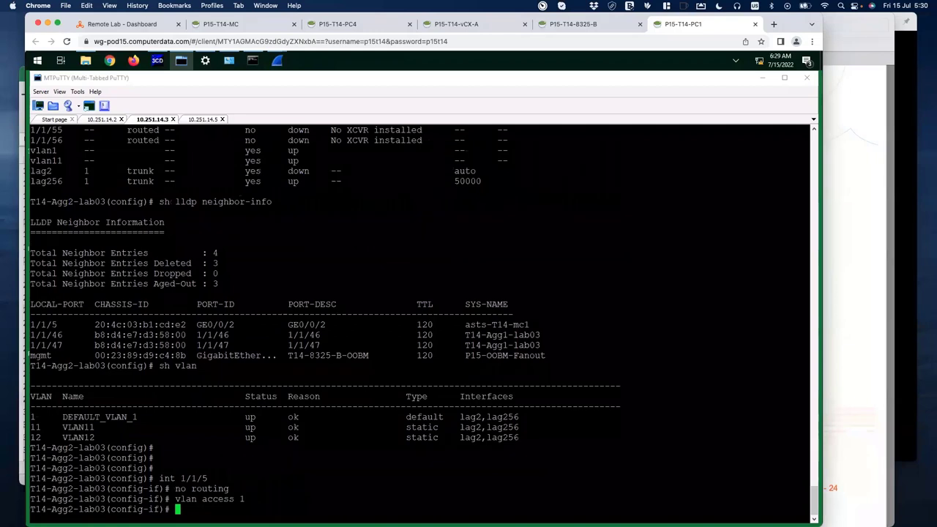
text(exit)
key(Return)
text(int la)
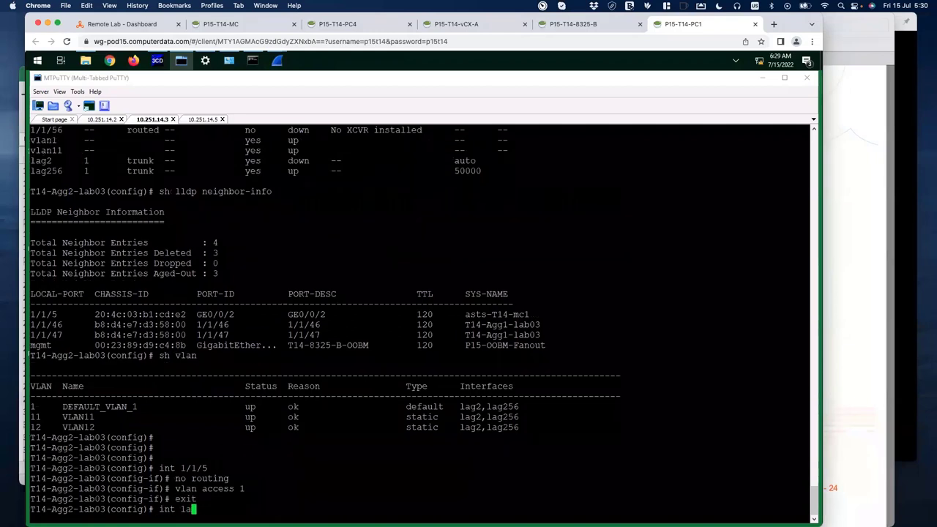
text(g 5 multi-chassis)
key(Return)
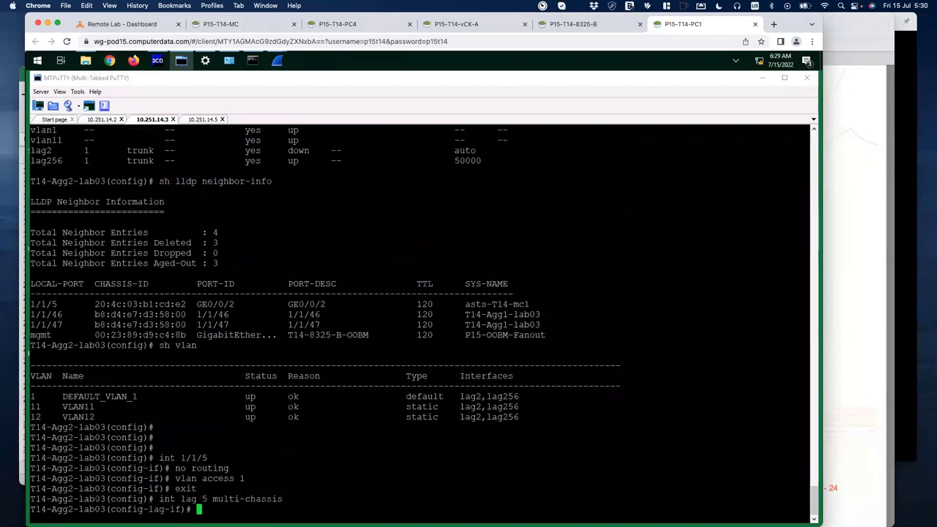
text(no shutdown)
key(Return)
text(eixt)
key(Return)
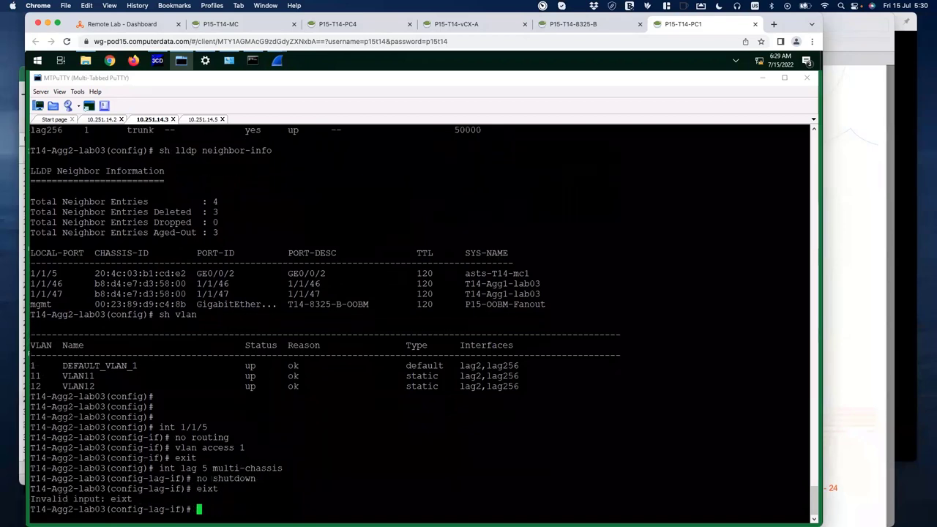
text(exi)
text(t)
key(Return)
- Add Agg2 port 1/1/5 to LAG 5 and bring it up
text(int 1/1/5)
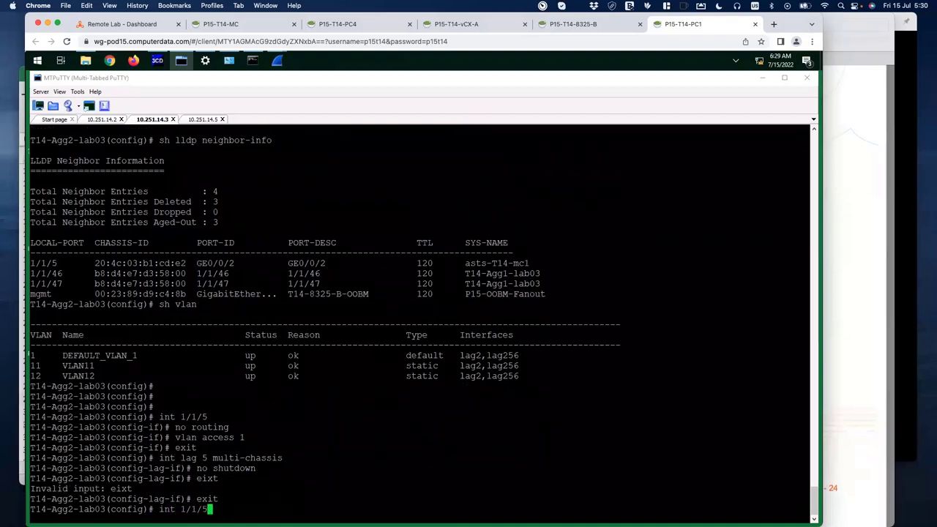
key(Return)
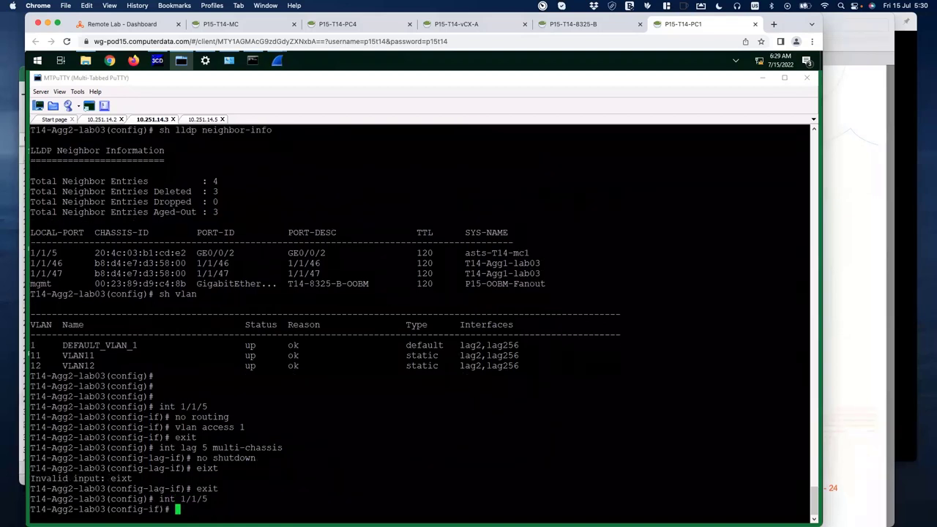
text(lag 5)
key(Return)
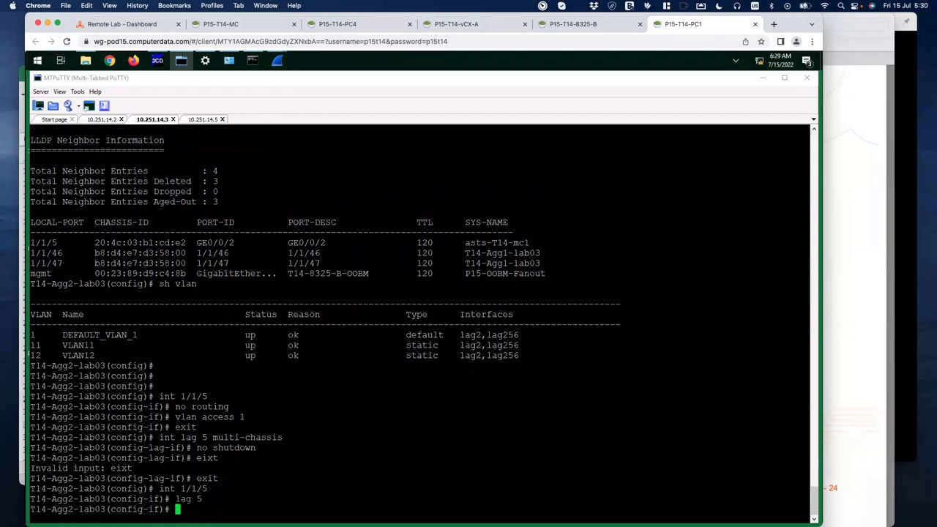
text(no shutdown)
key(Return)
text(exit)
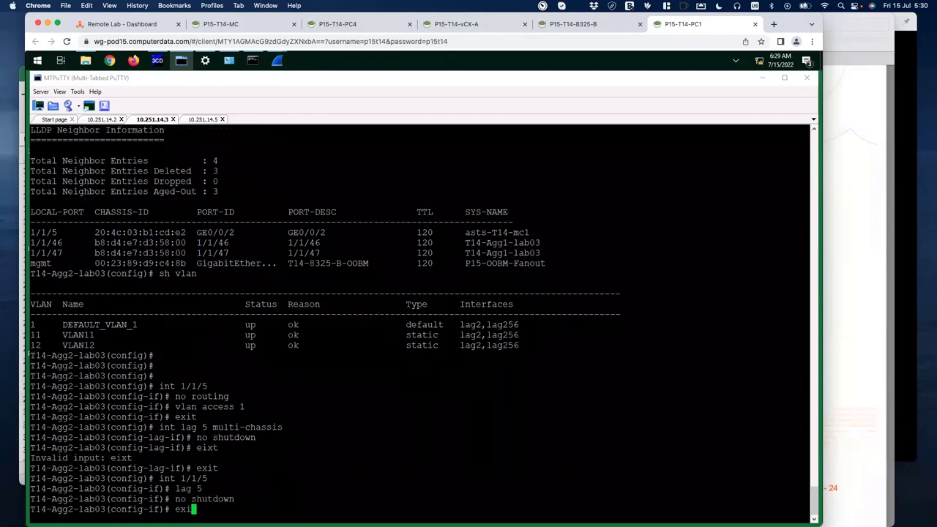
key(Return)
- Query Agg2's LACP interface status with 'sh lacp interfaces' after a mistyped attempt
text(sh lapc in)
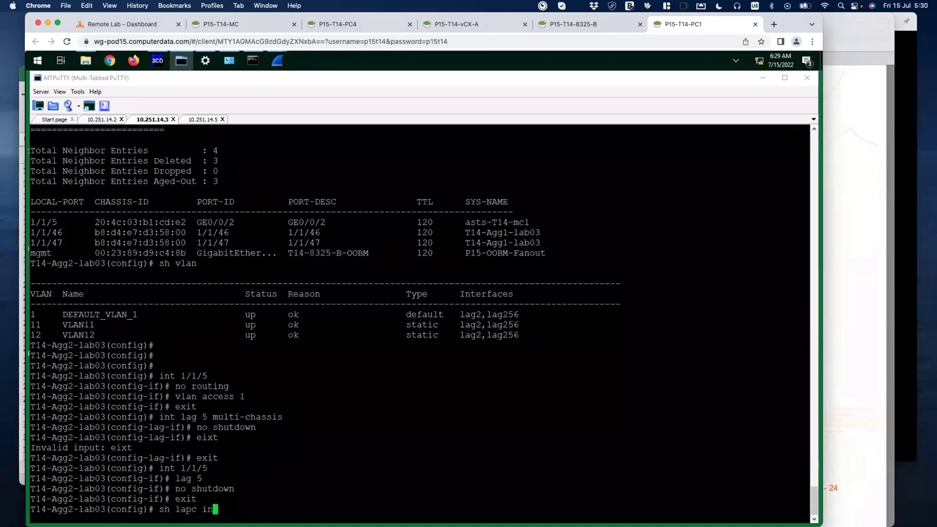
key(Return)
text(sh lacp )
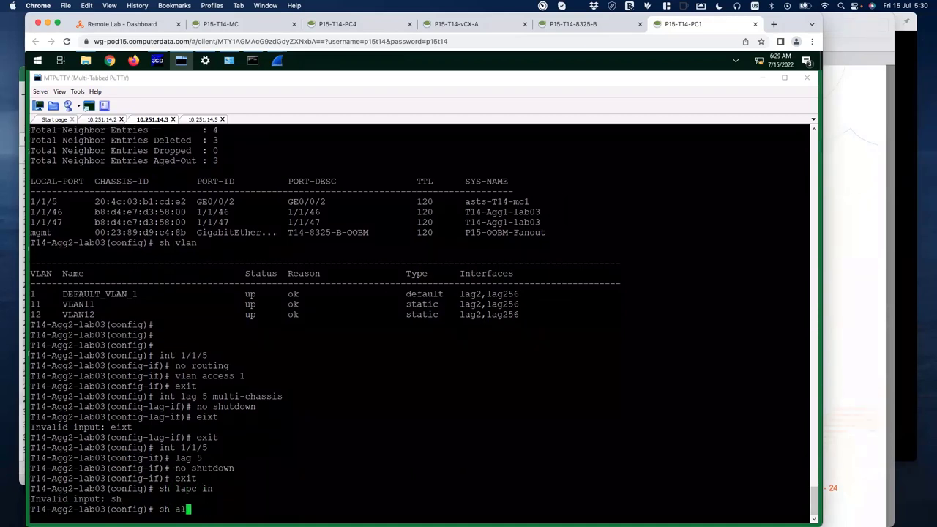
text(interfaces)
- Rerun 'sh lacp interfaces' on Agg2 to recheck LACP partners
key(Return)
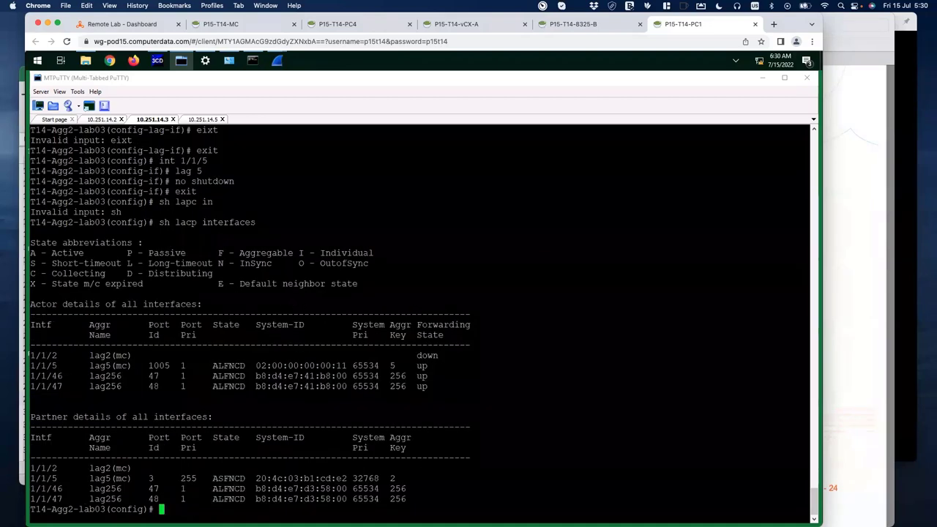
key(Return)
key(Return)
key(Up)
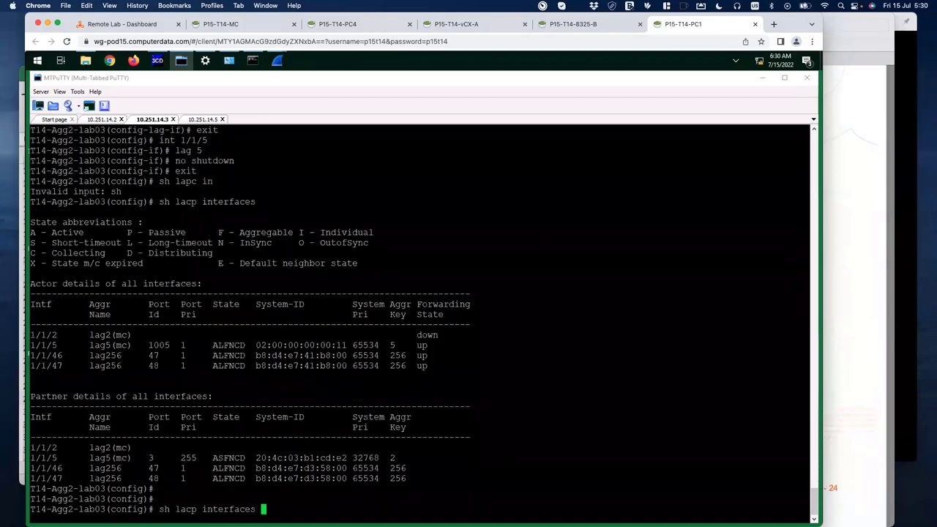
key(Return)
key(Up)
key(Return)
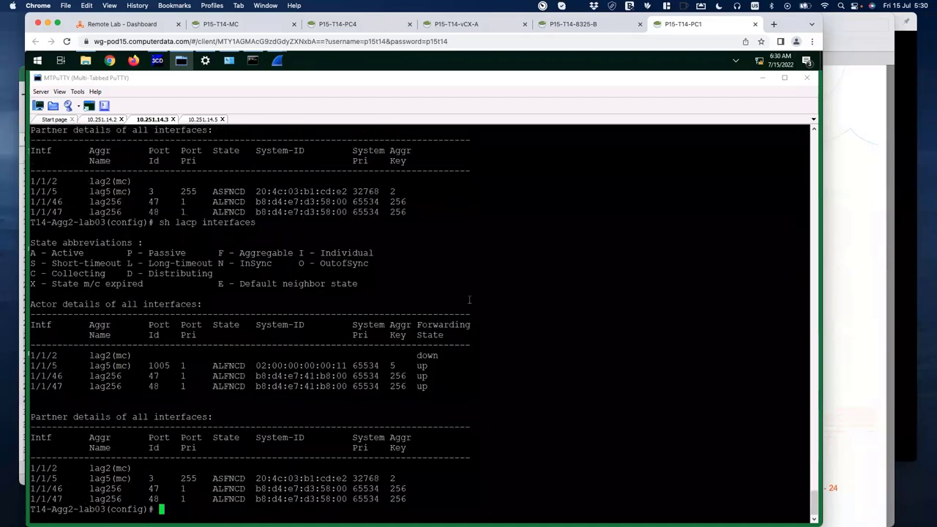
- Highlight lag5 on 1/1/5 and partnerless lag2 on 1/1/2, then bring up the Sw2 session
drag(63, 478, 326, 479)
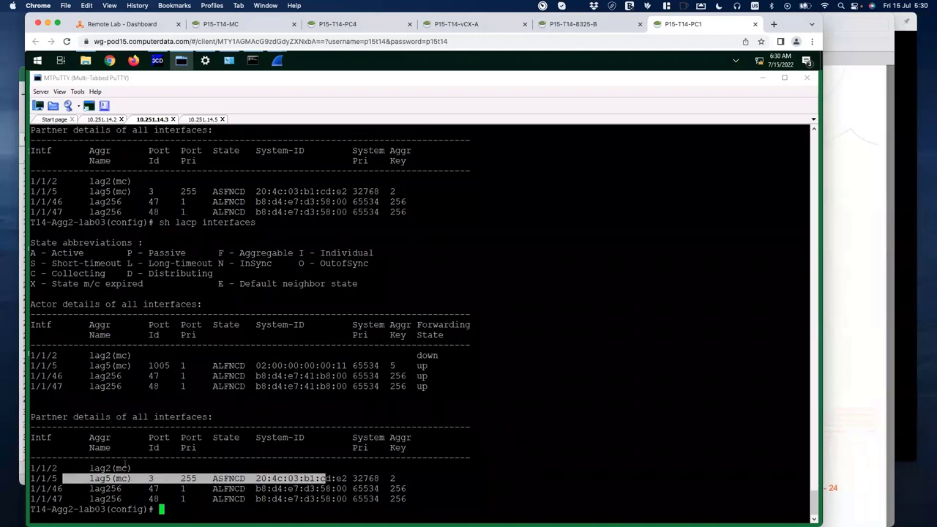
drag(76, 468, 320, 467)
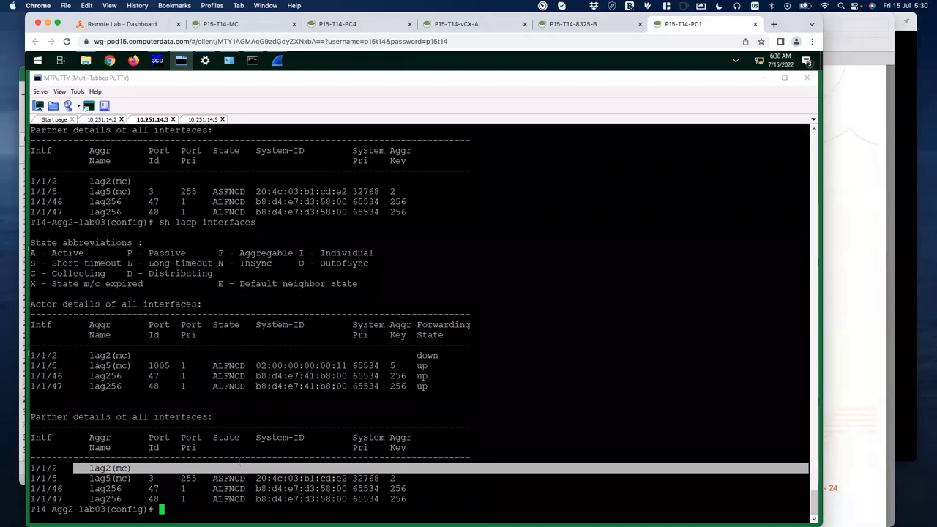
click(102, 120)
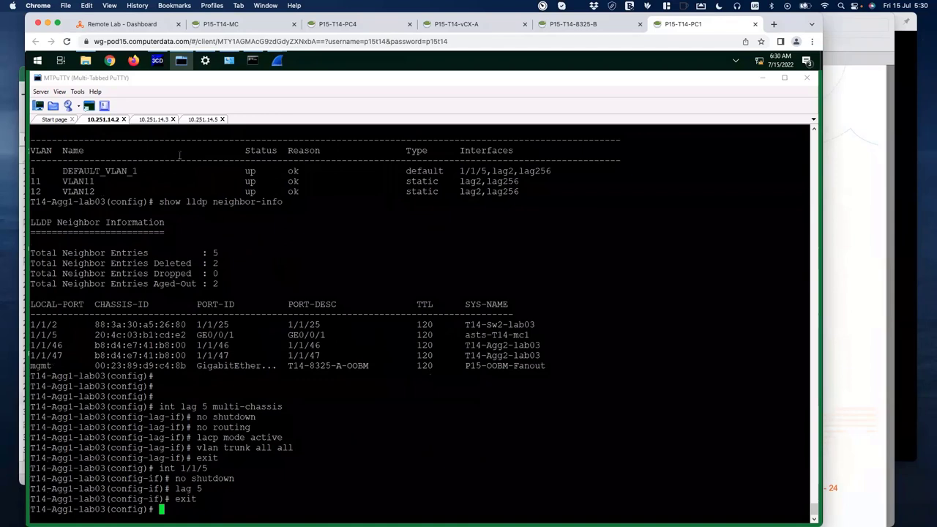
click(198, 120)
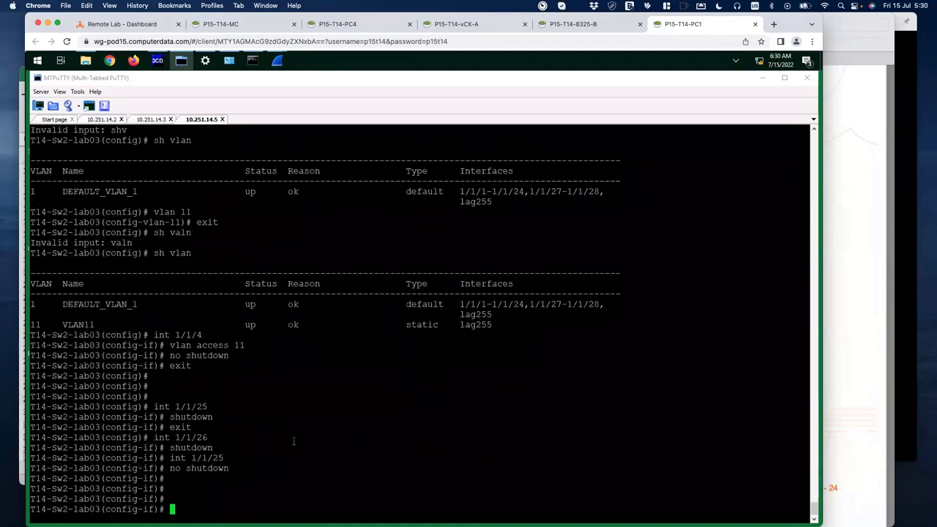
- Enable Sw2 ports 1/1/25–1/1/26 with no shutdown, then recheck LACP status on Agg2
text(exit)
key(Return)
text(i)
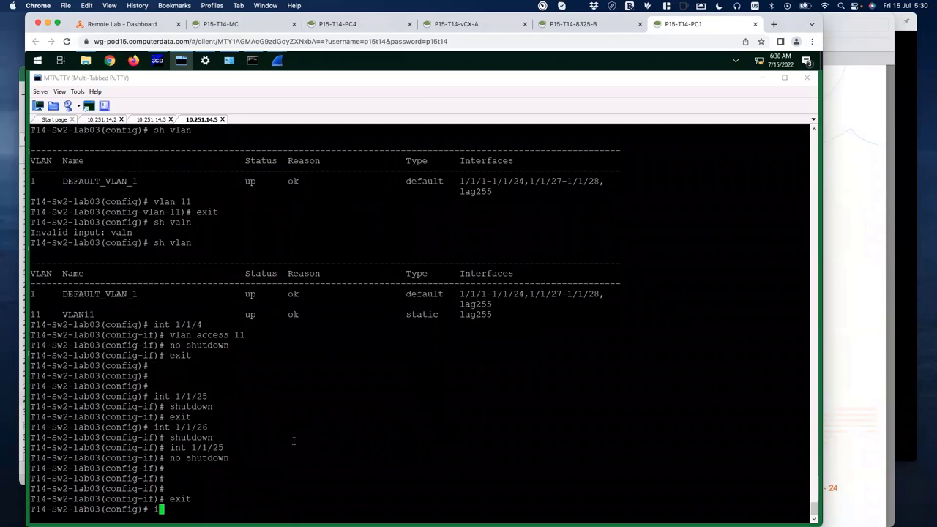
text(nt 1/1/25-1/1/26)
key(Return)
text(n)
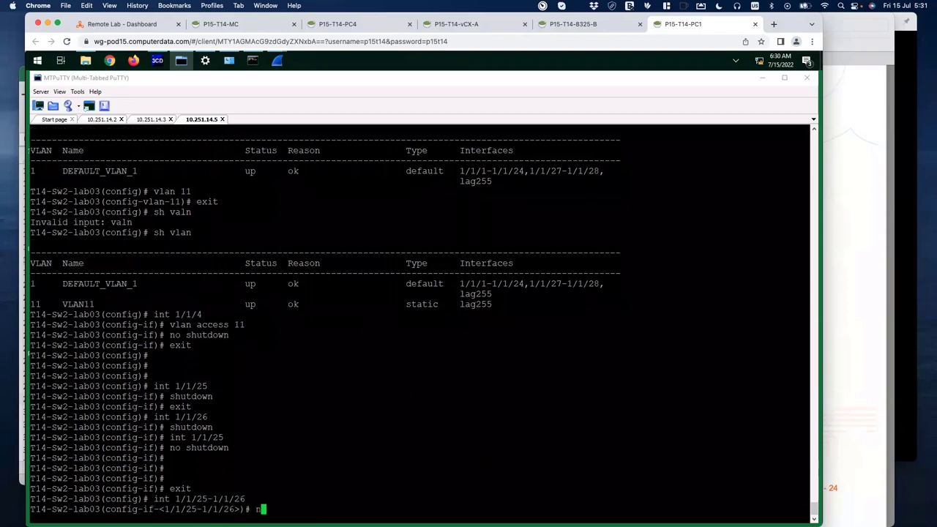
text(o shutdown)
key(Return)
text(exit)
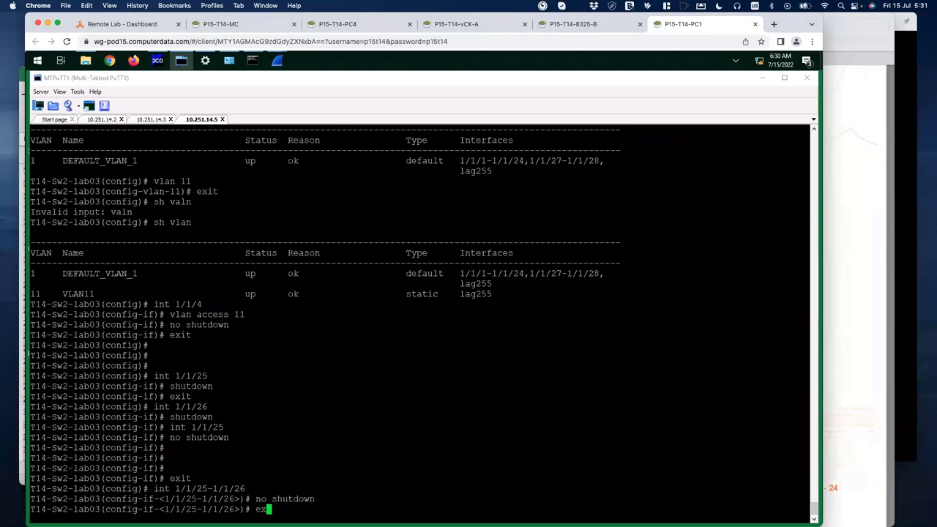
key(Return)
click(151, 119)
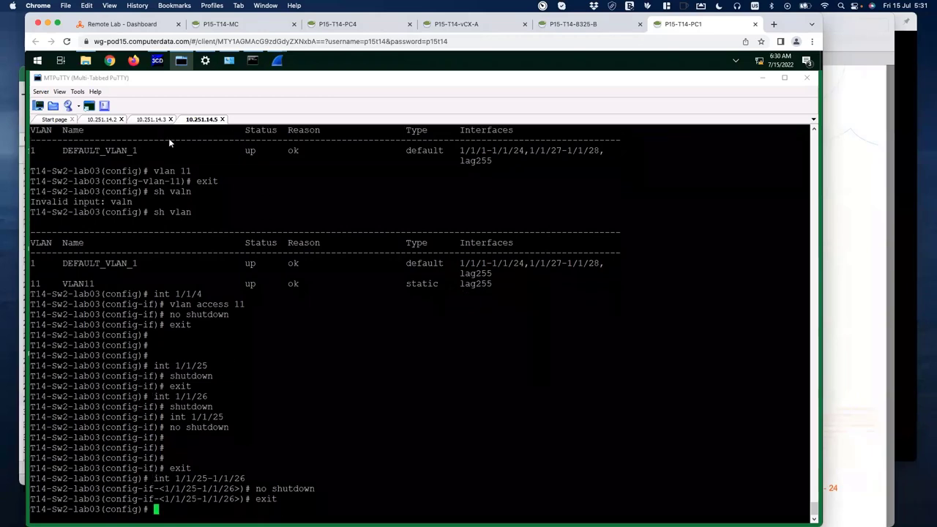
key(Return)
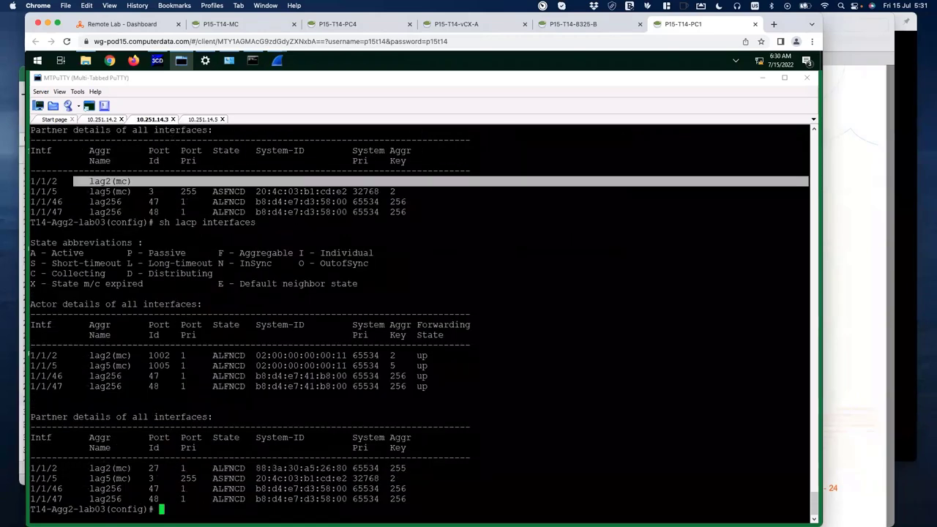
- Rerun 'sh lacp interfaces' on Agg2 to confirm lag2 and lag5 are up
key(Return)
key(Return)
key(Return)
key(Up)
key(Return)
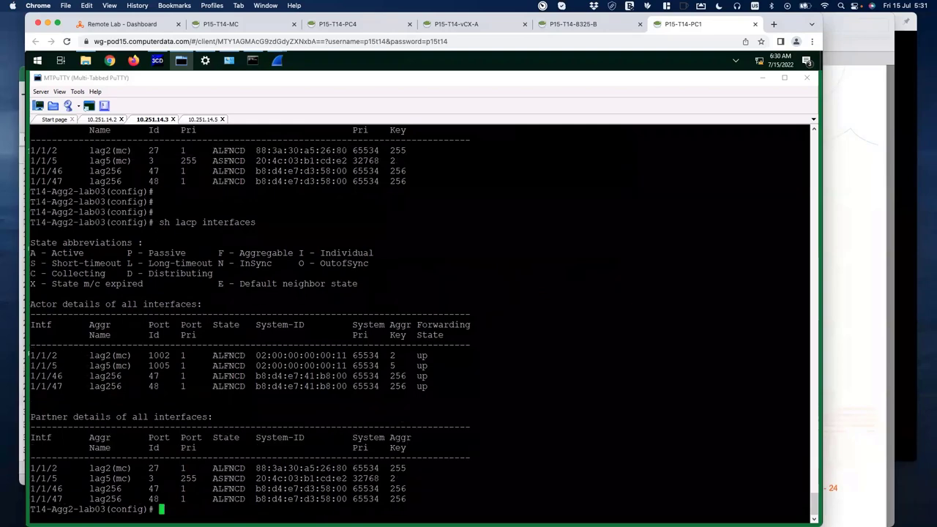
- Rerun PC4's ping to 10.14.1.6, which still times out, then return to PC1
click(336, 21)
key(Up)
key(Return)
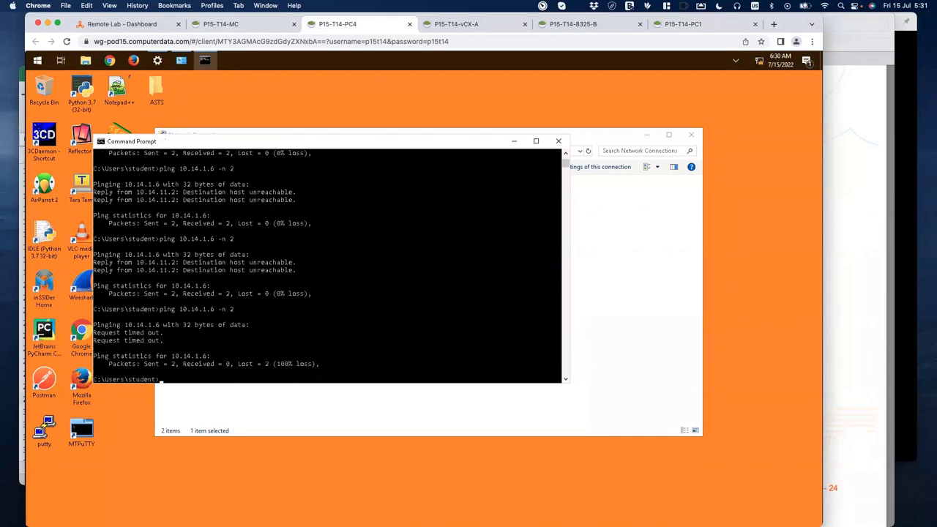
click(674, 27)
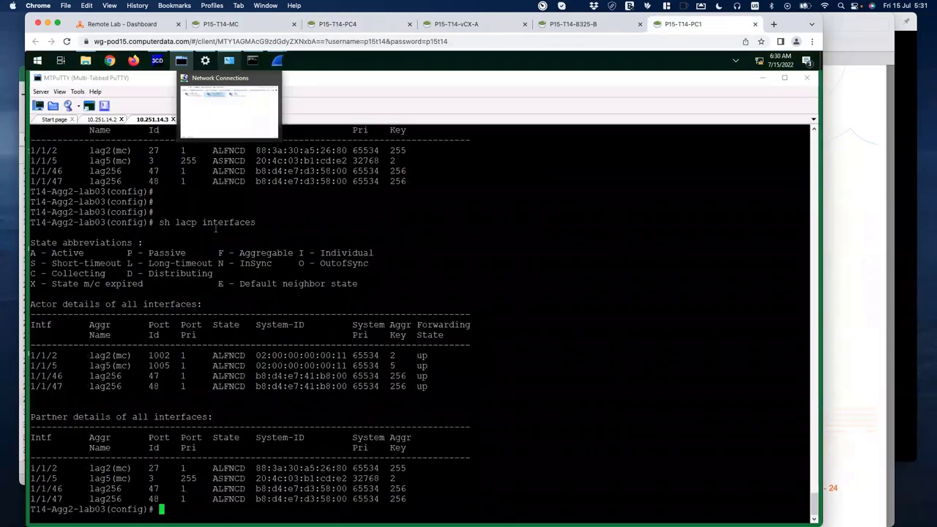
- Ping 10.14.1.6 from Agg1 and get replies
click(107, 119)
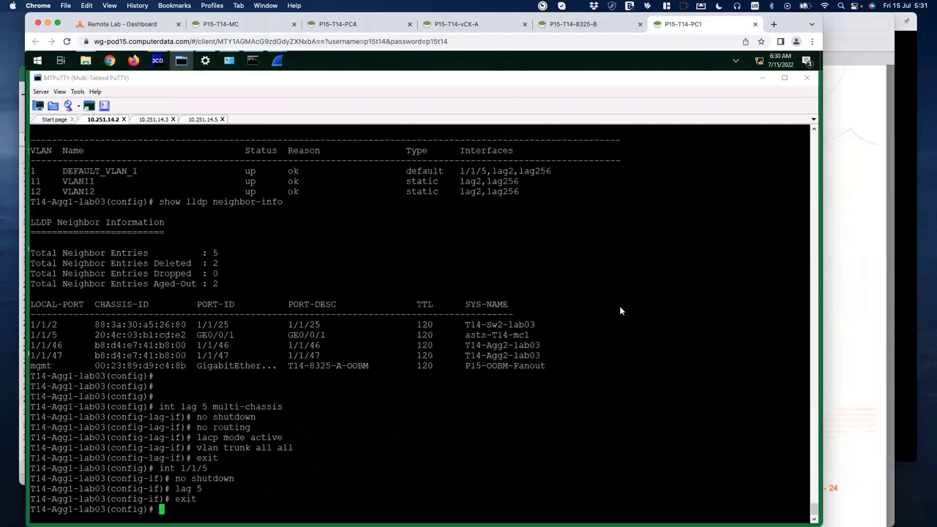
text(ping 10.14.11.)
key(BackSpace)
key(BackSpace)
text(.6)
key(Return)
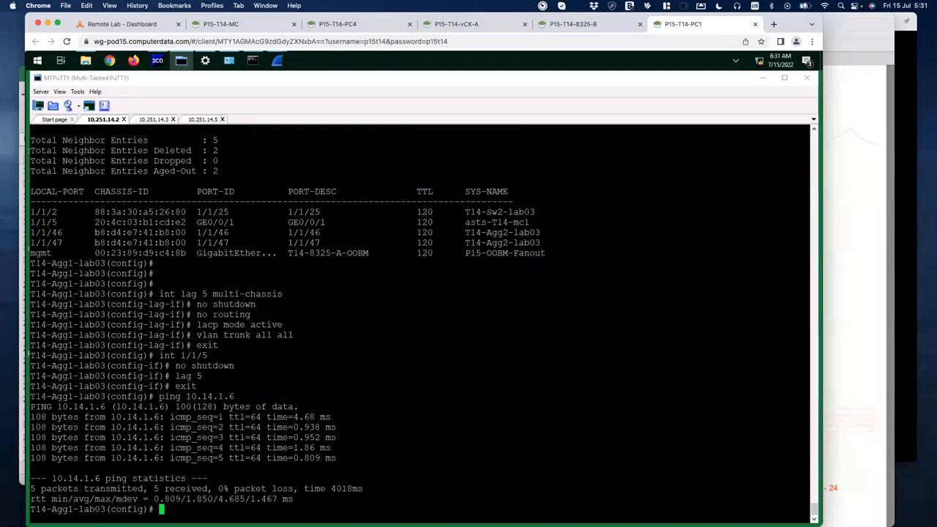
key(Return)
key(Return)
key(Return)
key(Up)
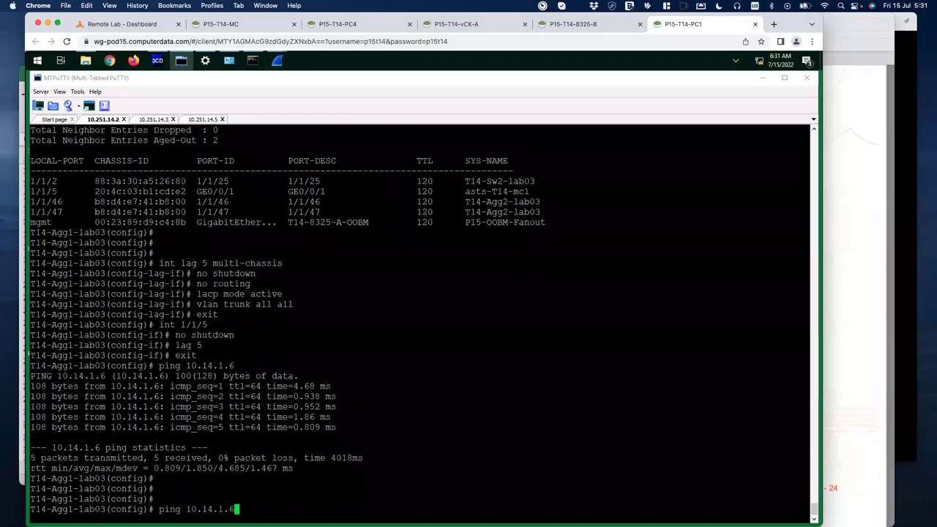
text(vsx)
key(BackSpace)
key(BackSpace)
key(BackSpace)
key(BackSpace)
key(Return)
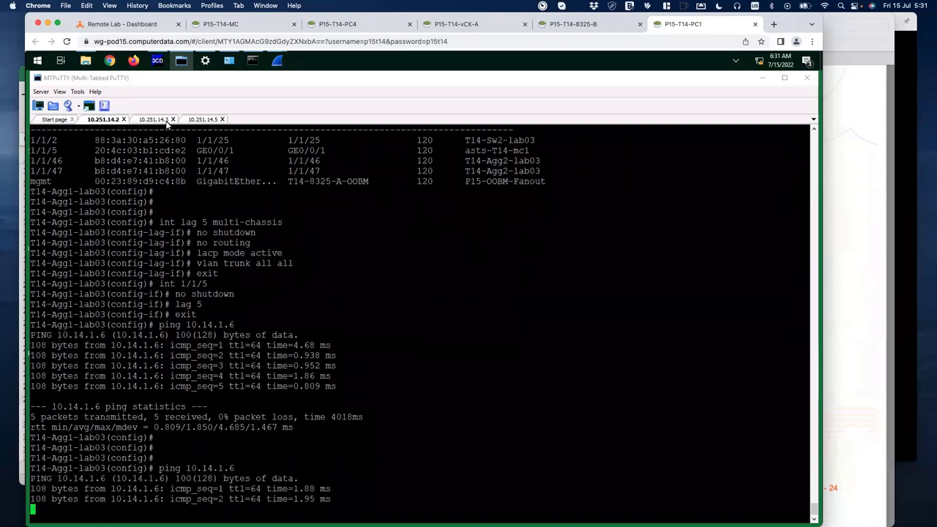
- Ping 10.14.1.6 from Agg2, then return to PC4's Command Prompt
click(156, 119)
text(ping 1)
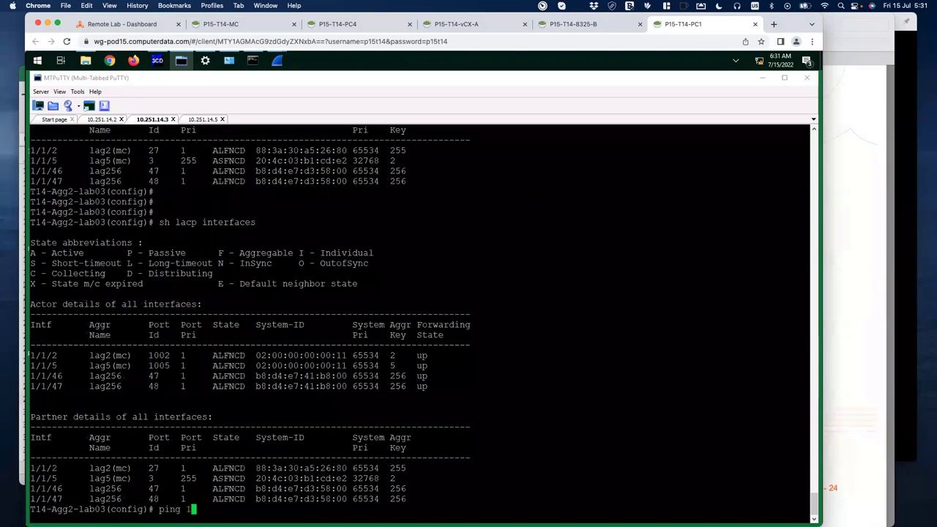
text(0.14.1.6)
key(Return)
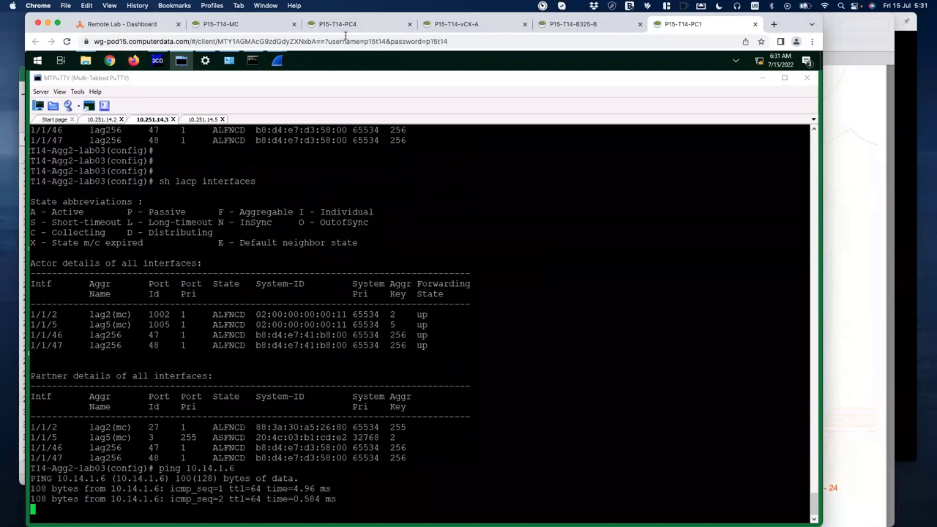
click(338, 24)
click(383, 295)
- Rerun PC4's ping to 10.14.1.6 and ping 10.14.11.1, which replies with 0% loss
key(Up)
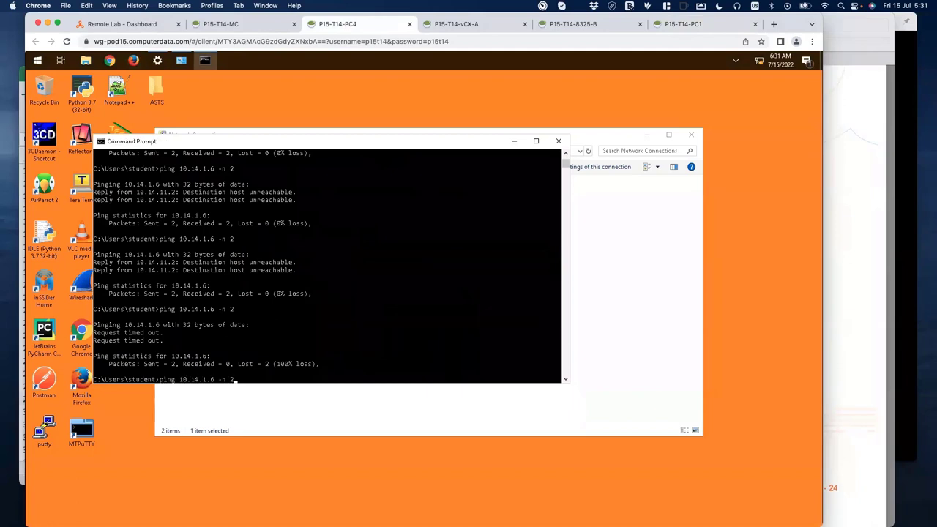
key(Return)
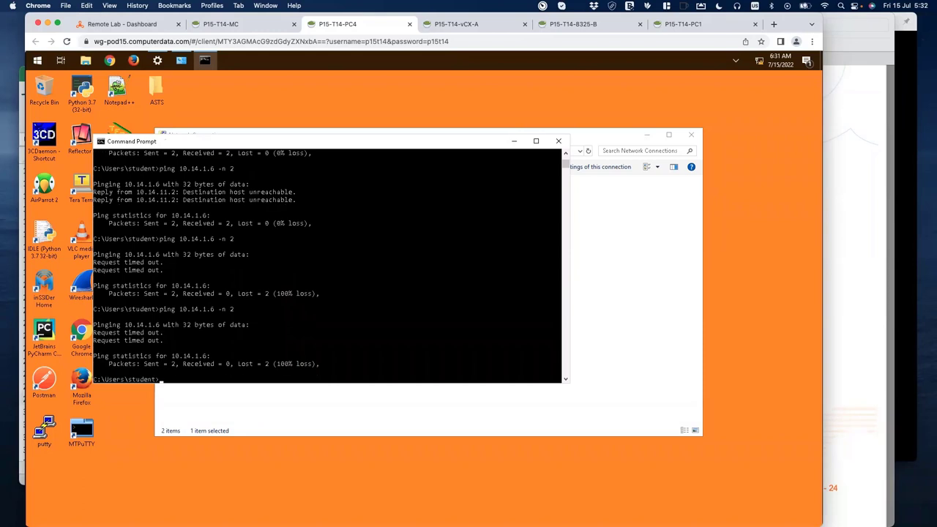
key(Return)
key(Up)
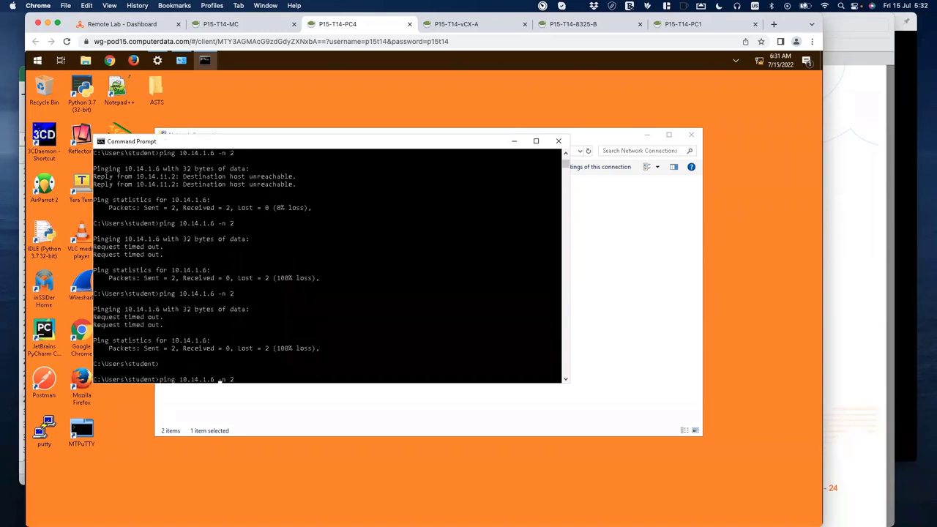
key(Left)
text(1)
key(Right)
key(Return)
key(Return)
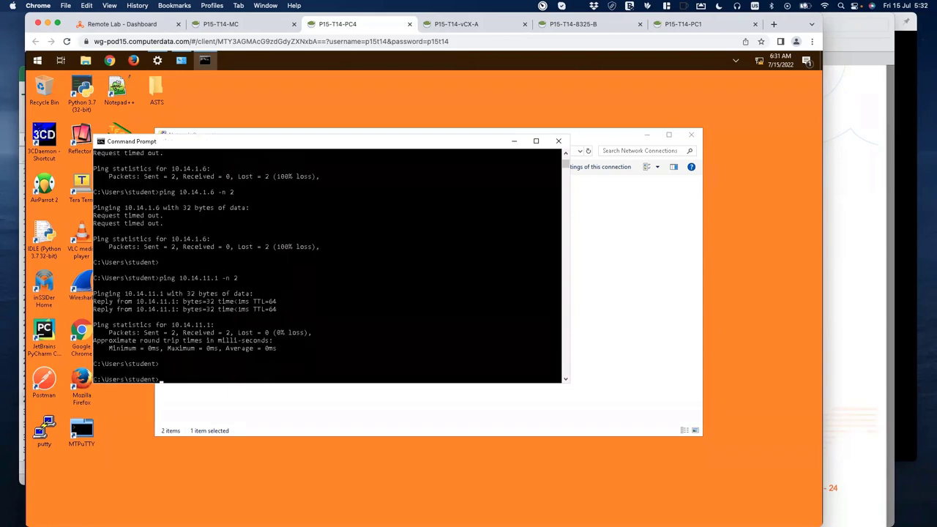
key(Up)
key(Up)
key(Return)
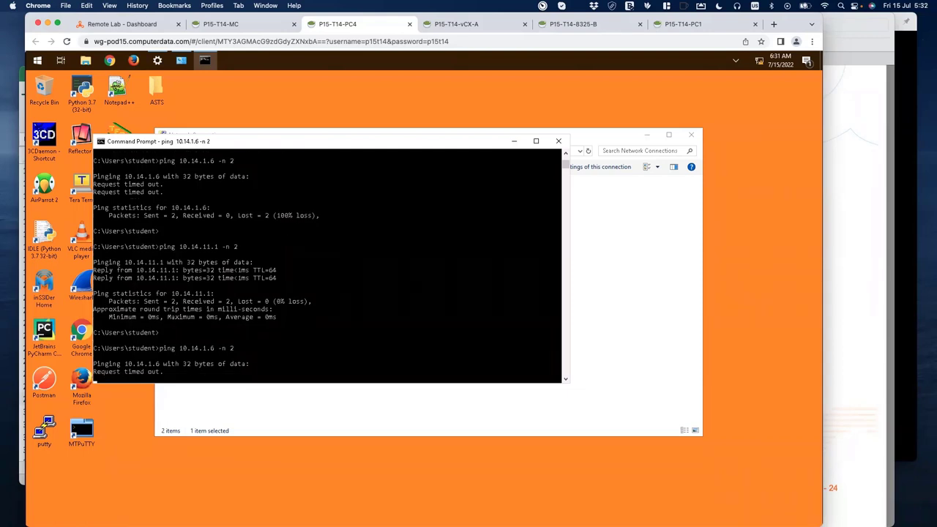
- Start a continuous ping to 10.14.1.6 by dropping the '-n 2' limit
key(Up)
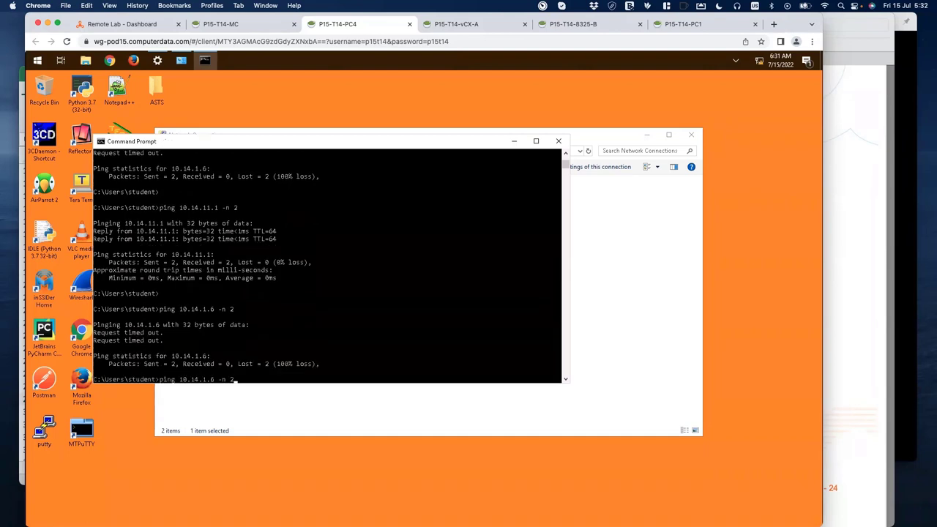
key(BackSpace)
key(BackSpace)
key(BackSpace)
key(BackSpace)
key(BackSpace)
key(Return)
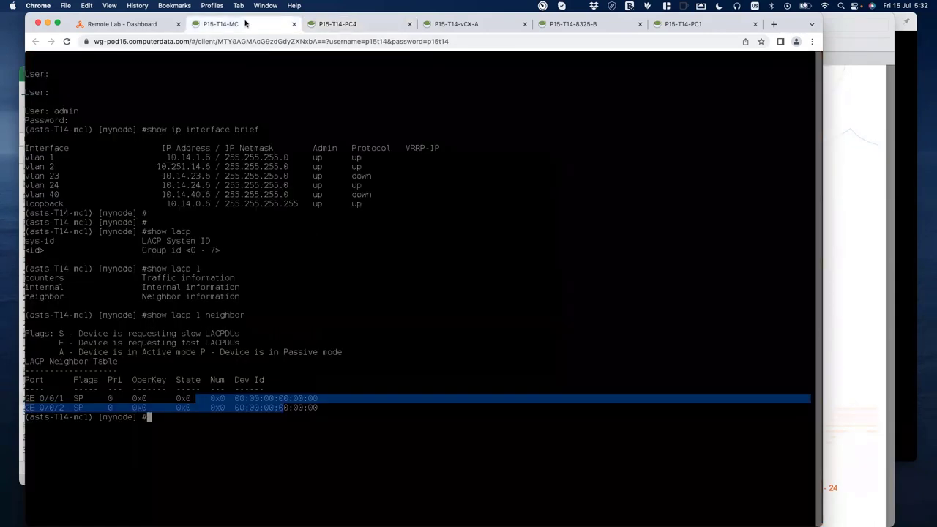
- Show the controller's IP routing table and highlight the 10.14.1.1 next hop
click(219, 24)
key(Return)
key(Return)
key(Return)
text(show )
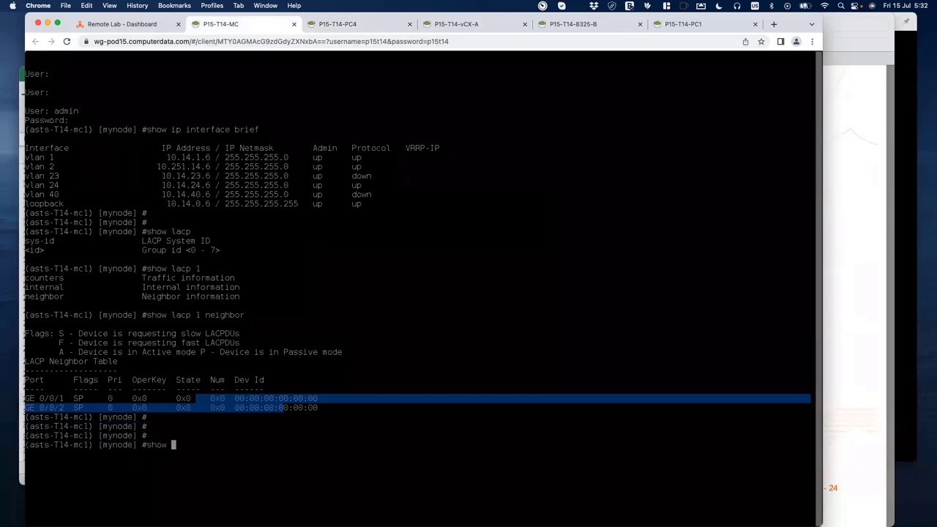
text(ip to)
key(Tab)
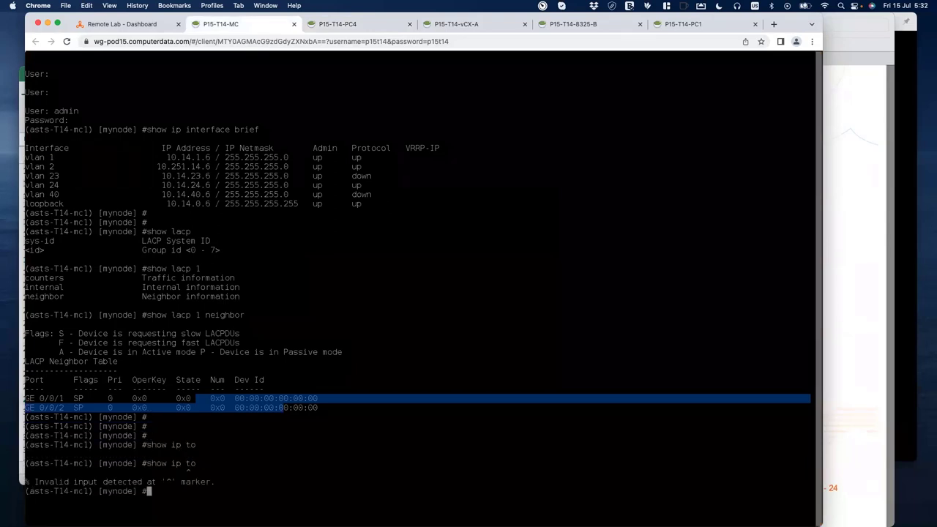
key(BackSpace)
key(BackSpace)
text(r)
key(question)
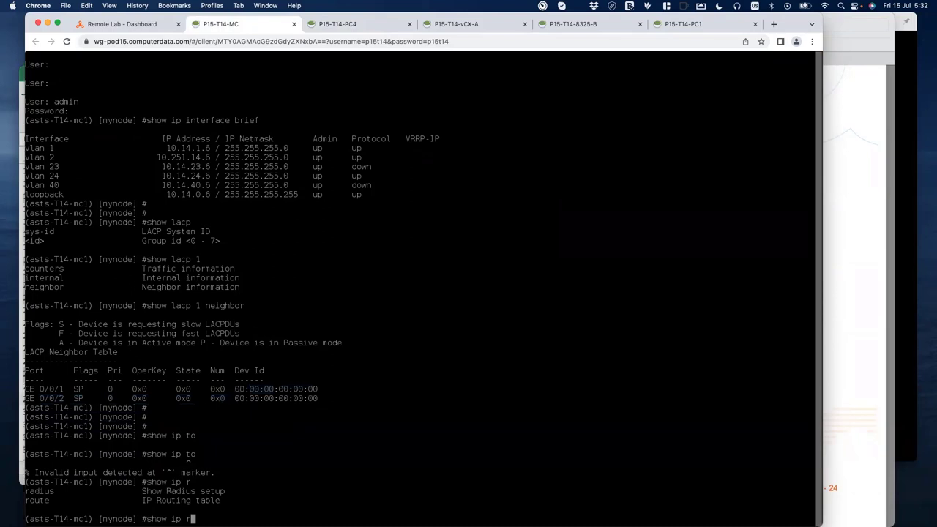
text(oute)
key(Return)
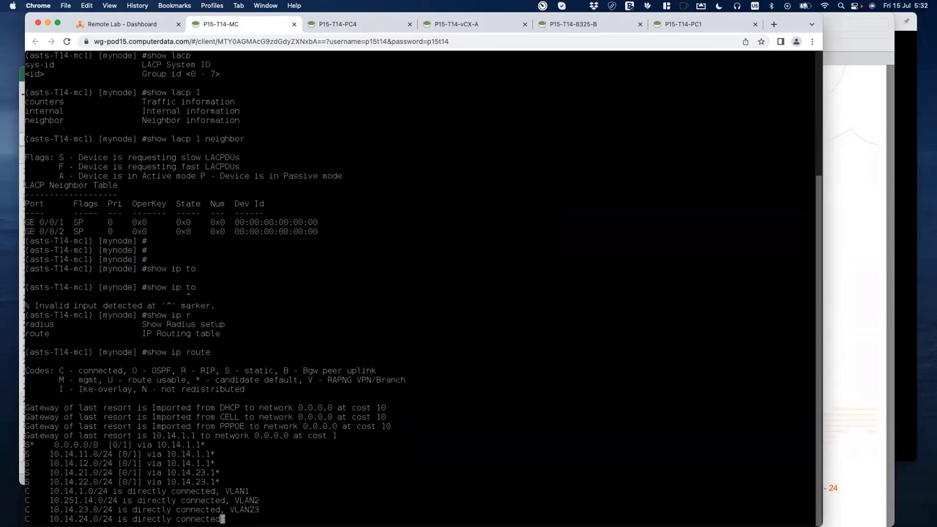
key(Return)
key(Return)
key(Return)
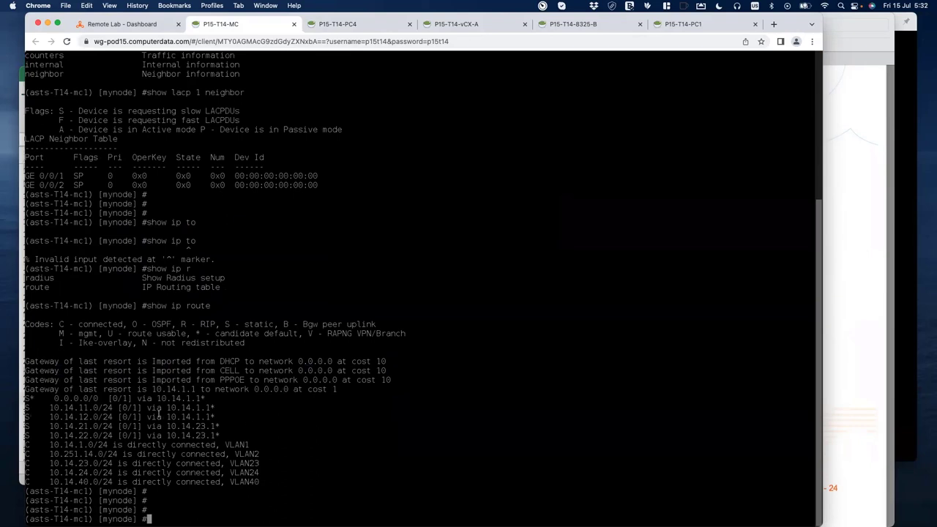
drag(165, 408, 211, 408)
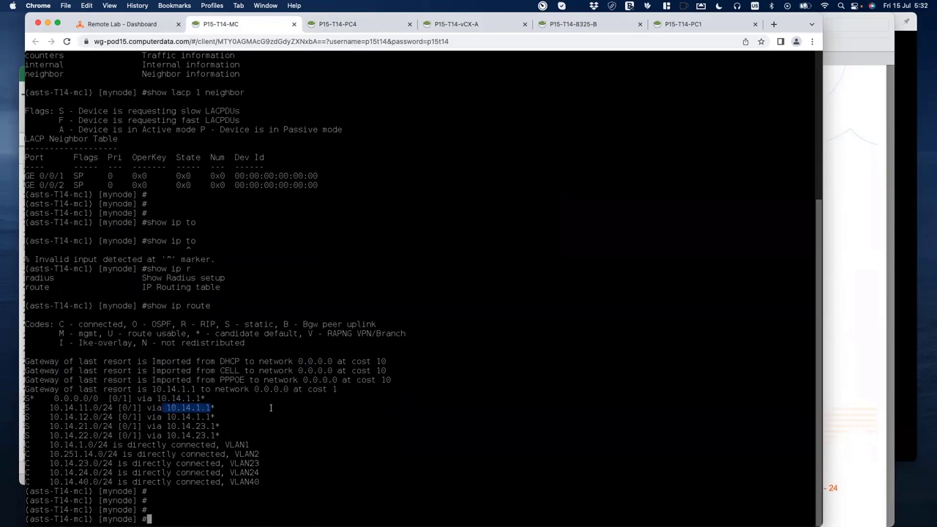
click(666, 23)
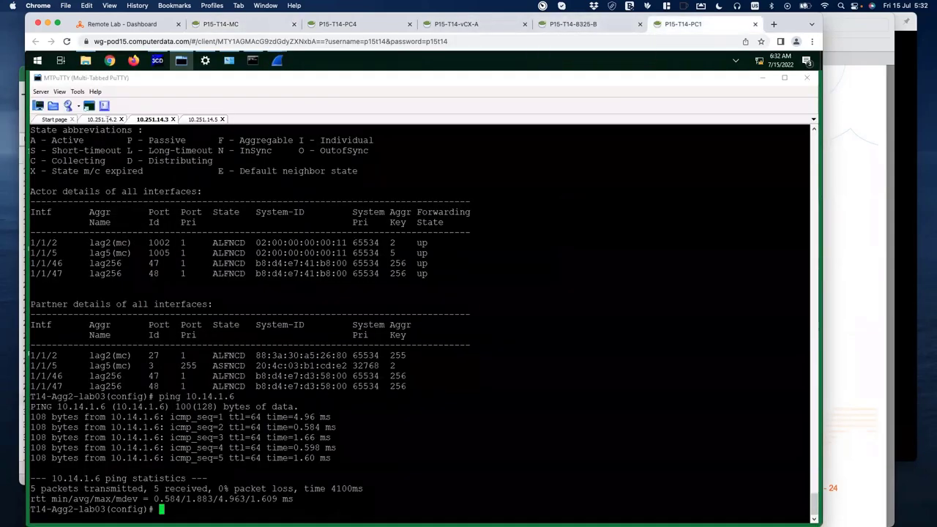
- Display Agg1's running VSX configuration with 'sh run vsx'
click(102, 118)
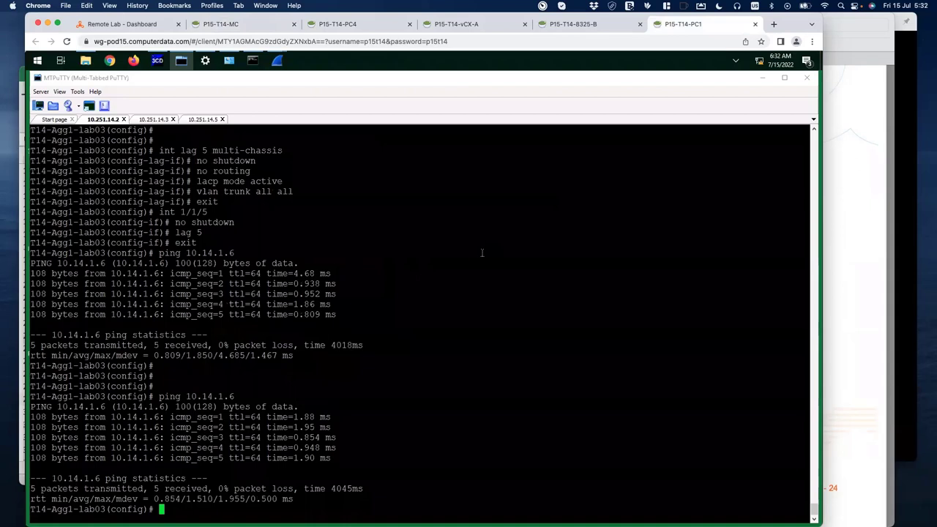
text(sh run )
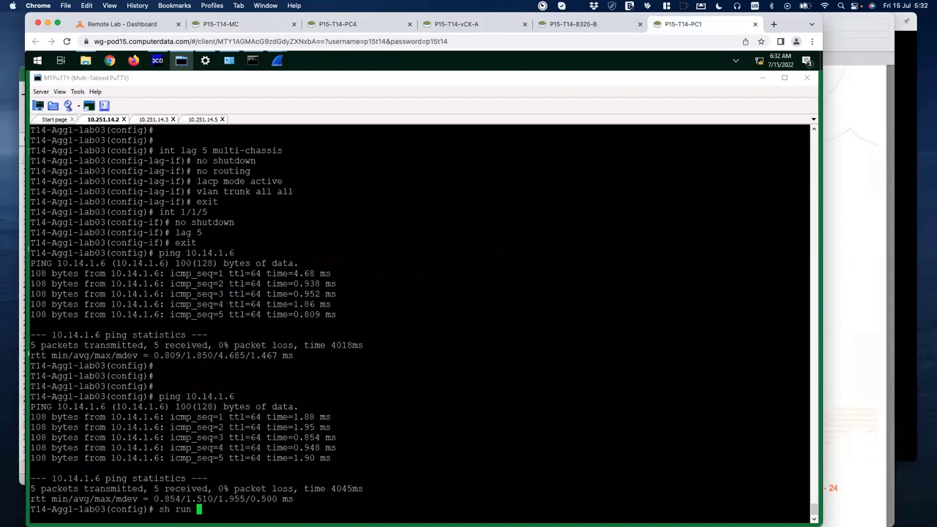
text(vsx)
key(Return)
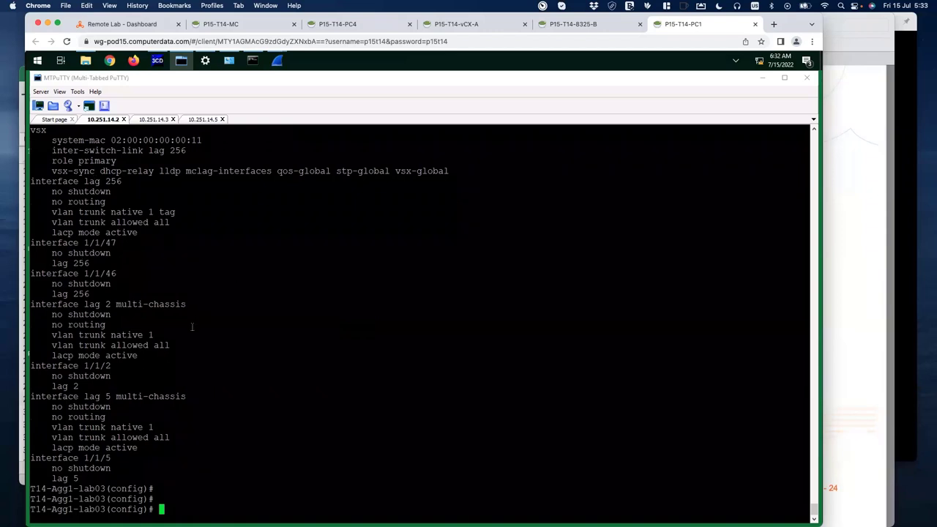
- List Agg1's IP interfaces: vlan1 at 10.14.1.2/24 and vlan11 at 10.14.11.2/24
text(sh ip int brief)
key(Return)
key(space)
key(q)
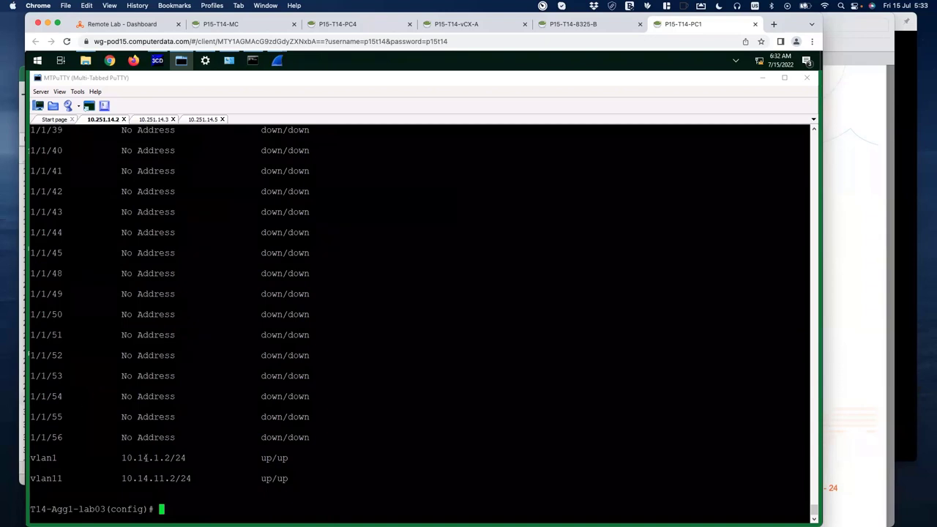
text(itn vlan)
key(BackSpace)
key(BackSpace)
key(BackSpace)
key(BackSpace)
key(BackSpace)
key(BackSpace)
key(BackSpace)
key(BackSpace)
- On Agg1's interface VLAN 1, set active-gateway ip 10.14.1.1 mac 02:00:00:00:11:11, then exit to global config
text(int vlan)
key(Return)
text(int vlan 1)
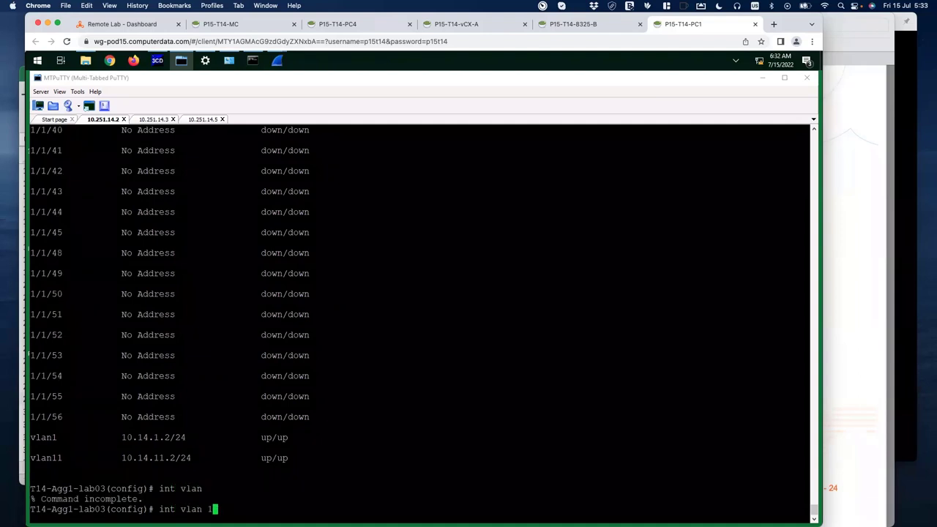
key(Return)
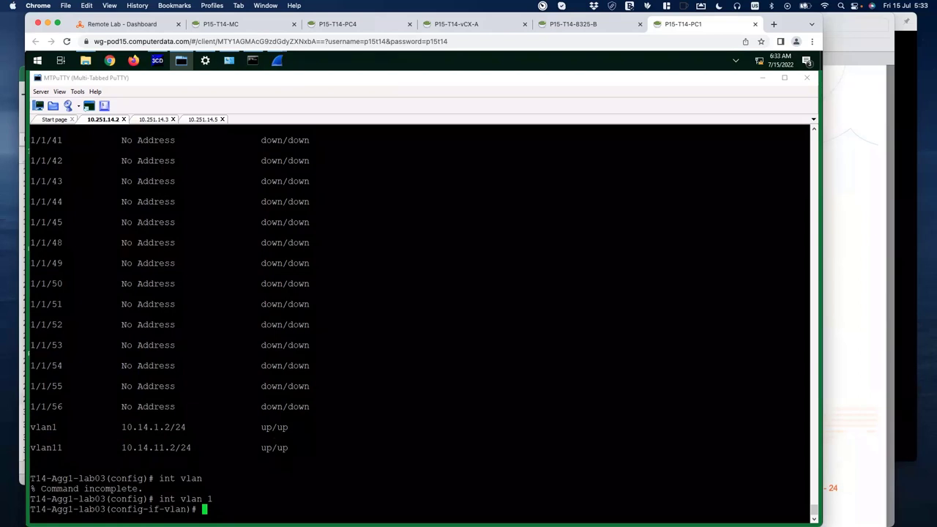
text(active-gateway ip 10.1.)
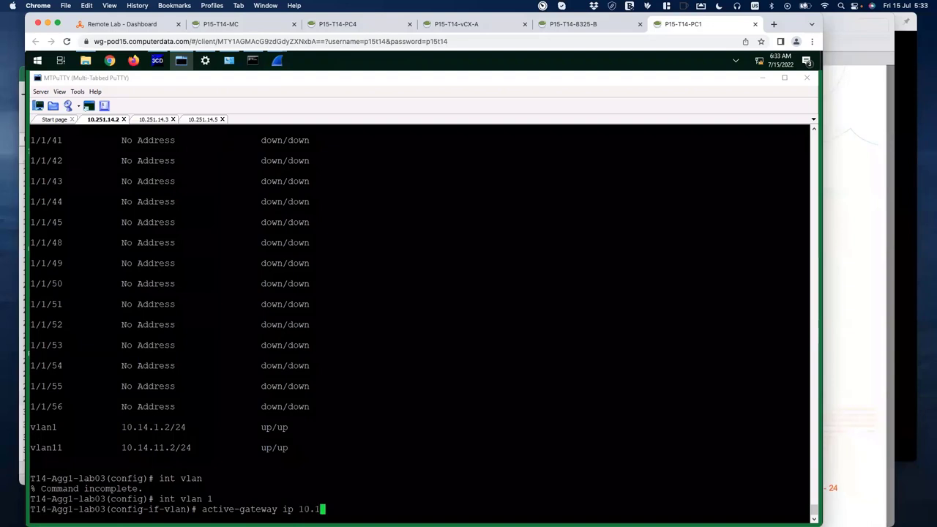
key(BackSpace)
text(4.1.1 mac 02:00:00:00:)
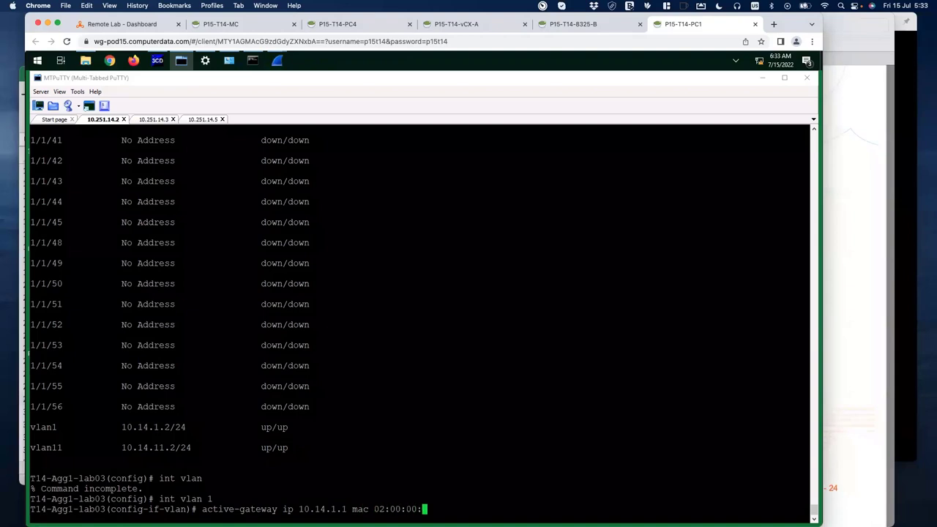
text(11:11)
key(Return)
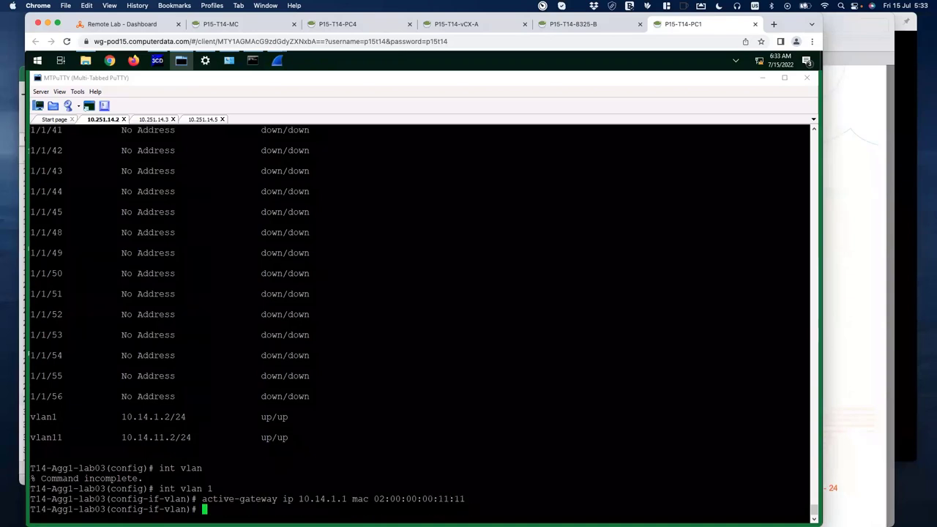
text(exit)
key(Return)
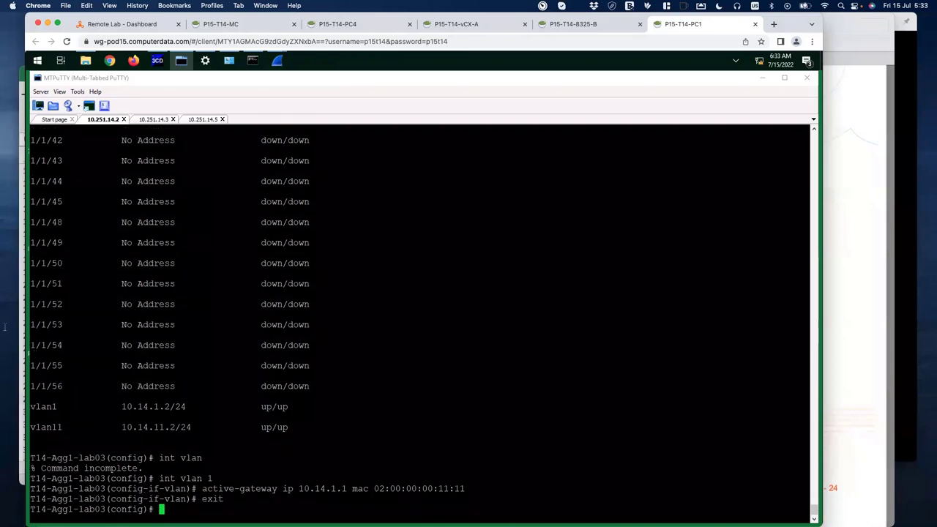
- Check Agg2's running VSX configuration and its VLAN 1 interface configuration
click(156, 120)
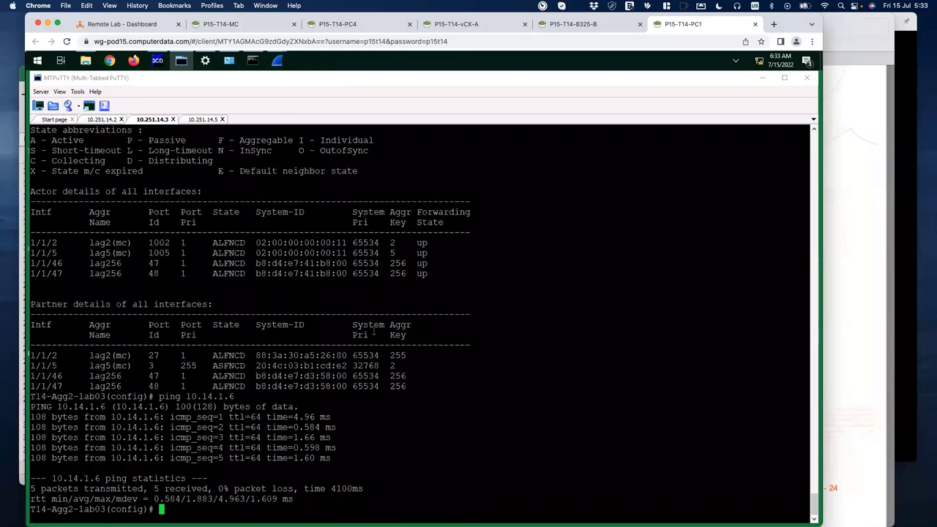
text(sh run vsx)
key(Return)
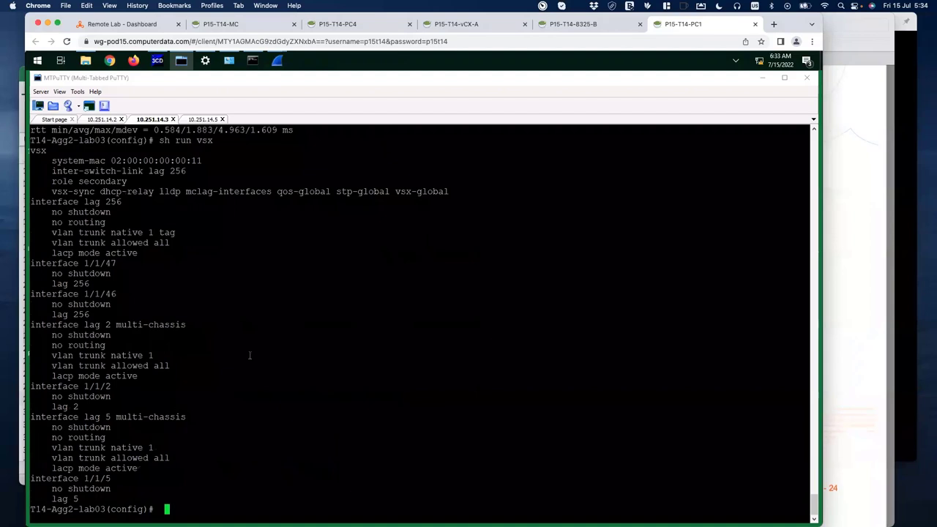
text(sh run int vlan)
text(1)
key(Return)
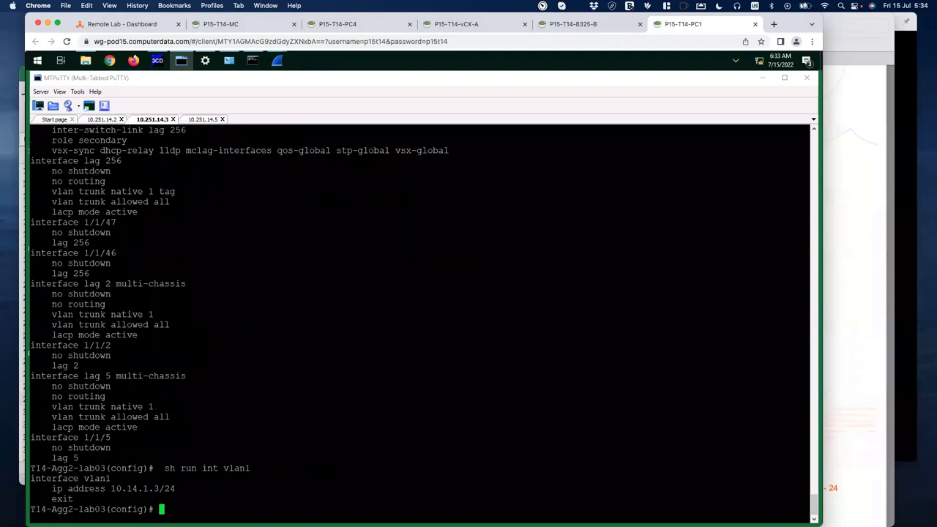
- On Agg1's interface VLAN 1, enable vsx-sync active-gateways
click(105, 120)
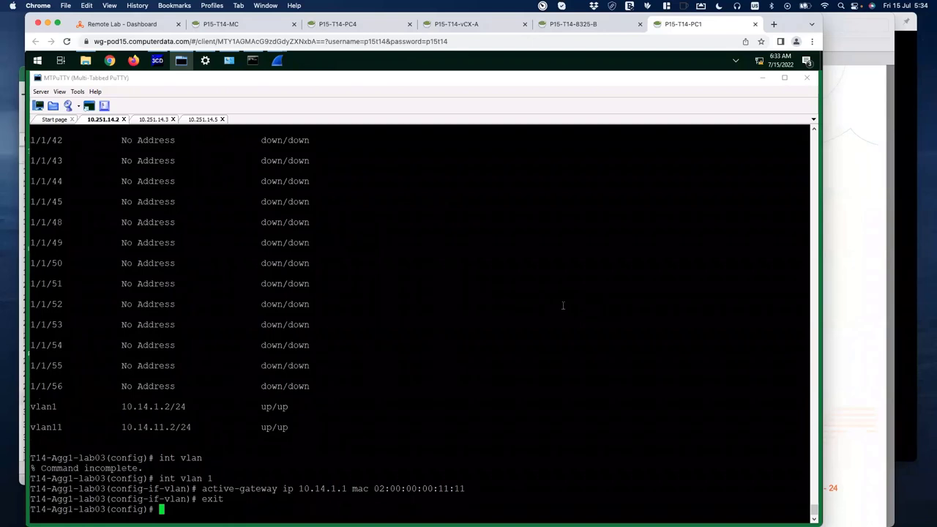
text(int vlan 1)
key(Return)
text(vsx)
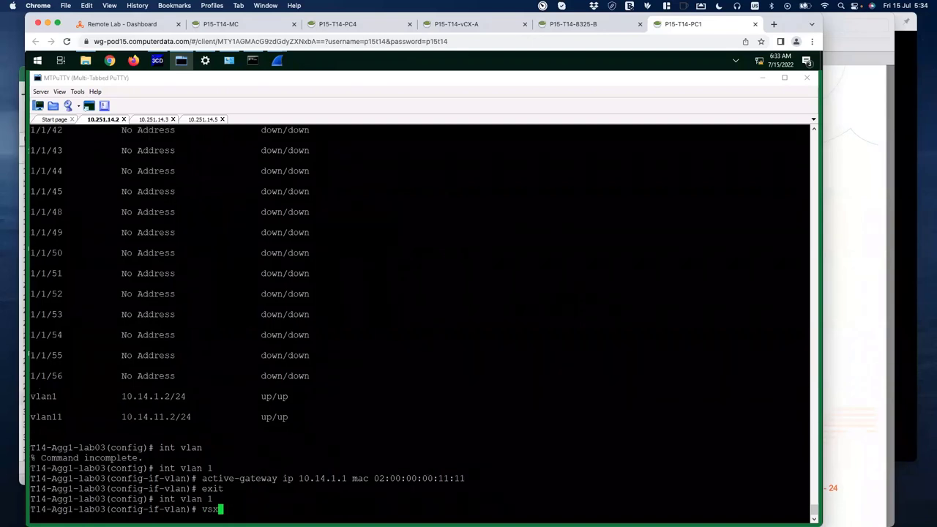
key(Tab)
text(ac)
key(Return)
key(Up)
text(t)
key(Tab)
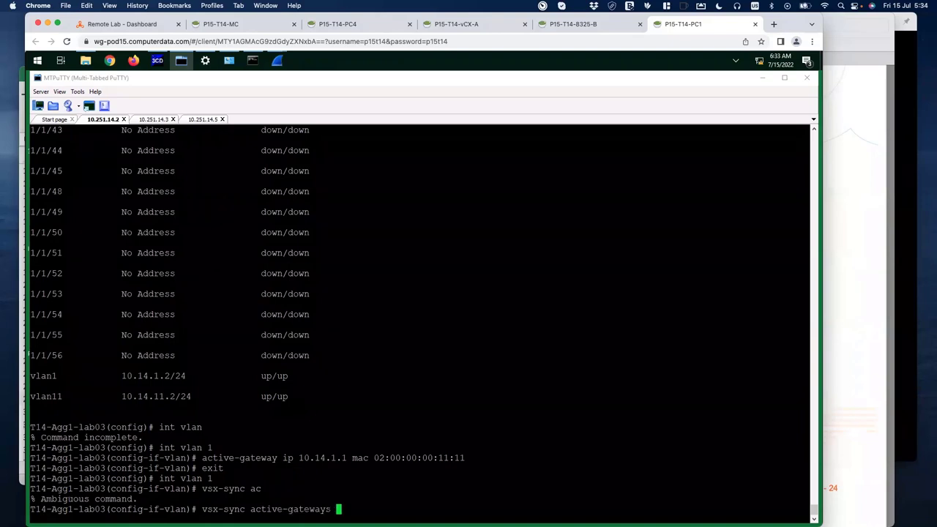
key(Return)
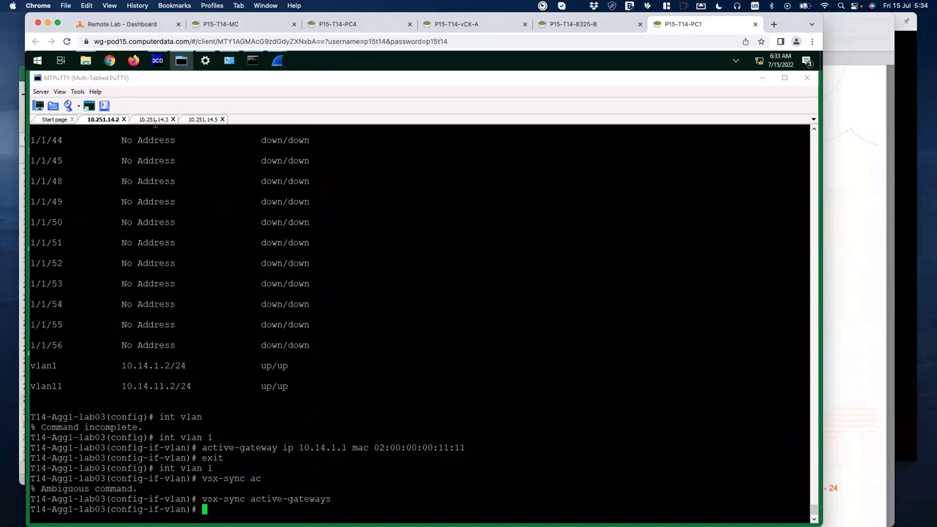
- Confirm Agg2's VLAN 1 now shows the synced gateway 10.14.1.1, then go to PC4
click(155, 119)
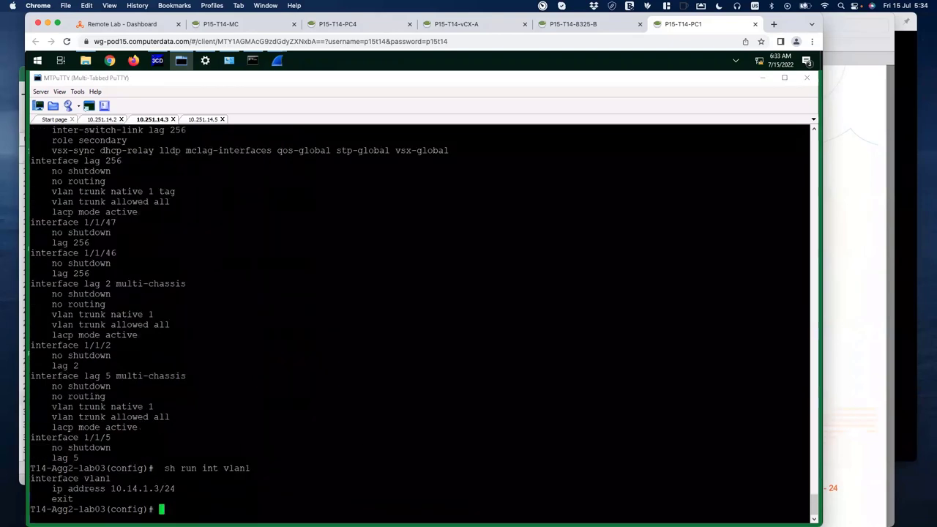
key(Up)
key(Return)
key(Return)
key(Return)
key(Return)
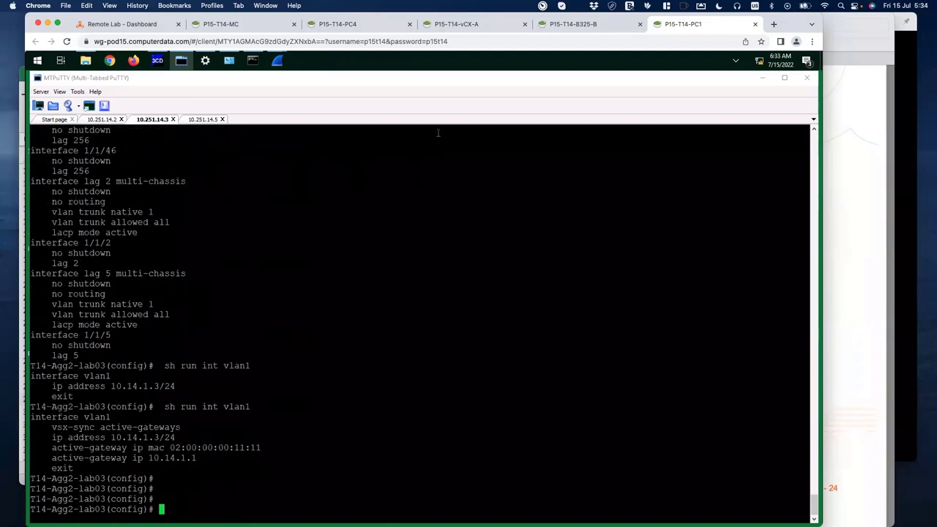
click(335, 24)
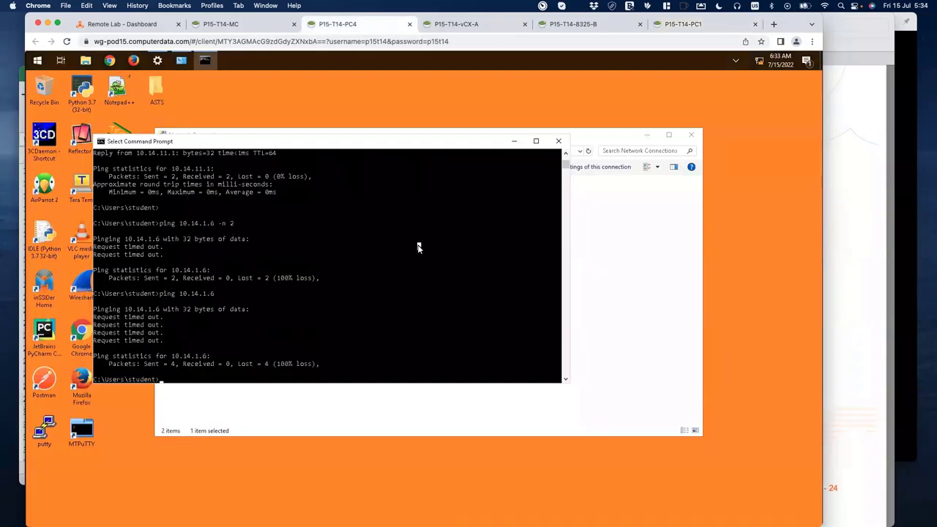
- Run a two-packet ping to 10.14.1.6, then start a continuous ping -t to it
key(Up)
key(Up)
key(Return)
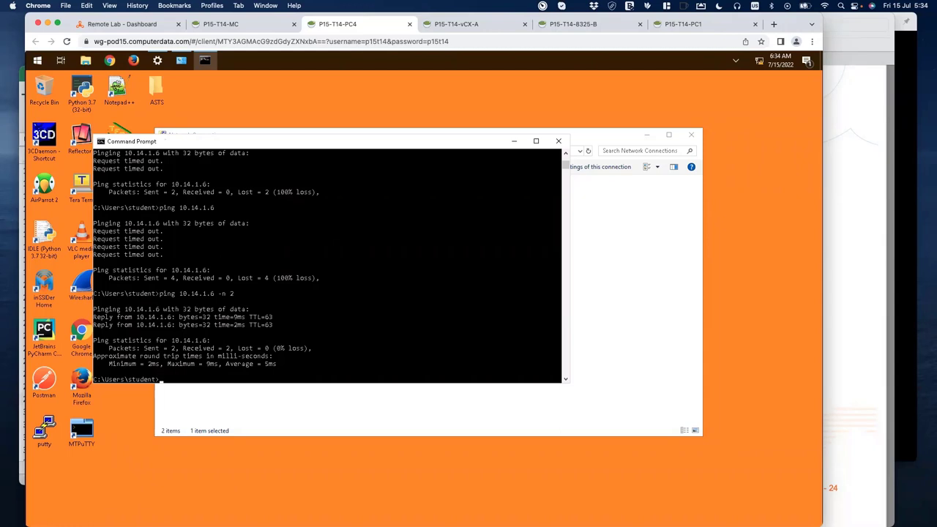
key(Up)
key(BackSpace)
key(BackSpace)
key(BackSpace)
text(t)
key(Return)
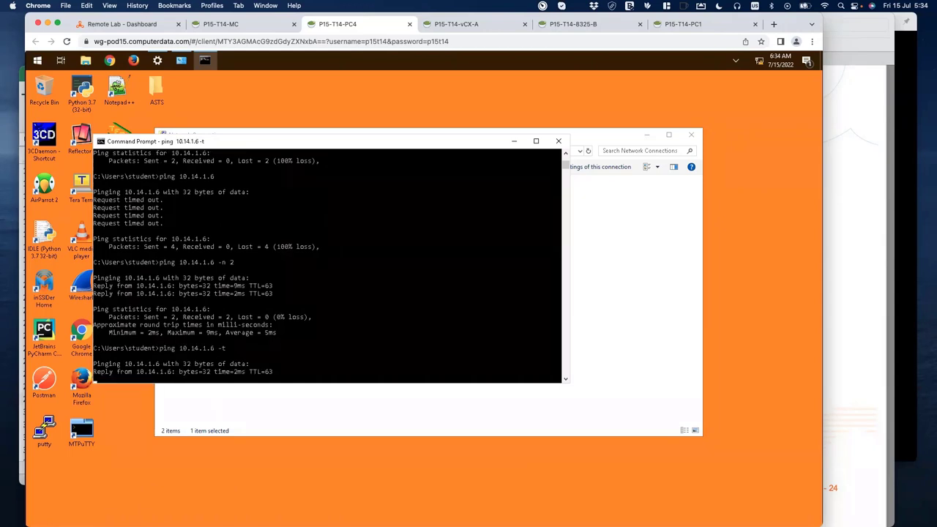
- Switch to the PC1 desktop and the Sw2 access switch session in MTPuTTY
click(574, 24)
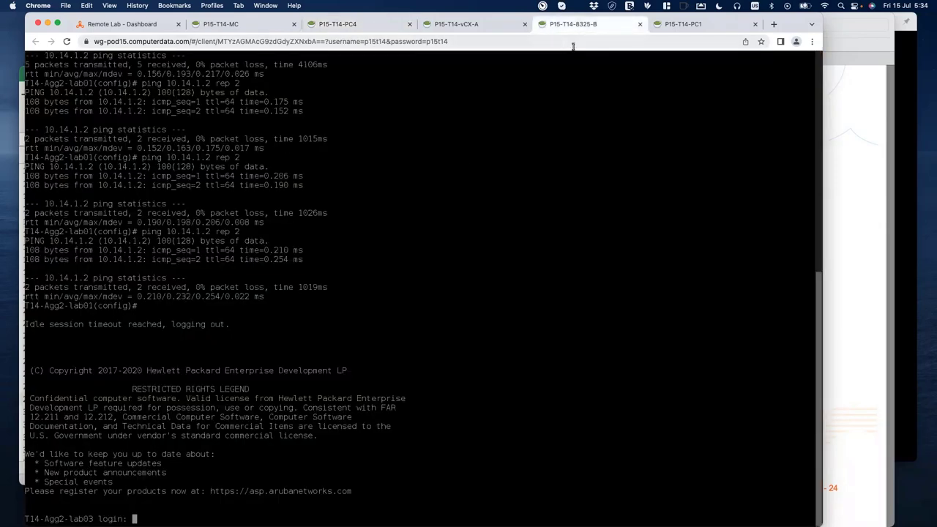
click(683, 24)
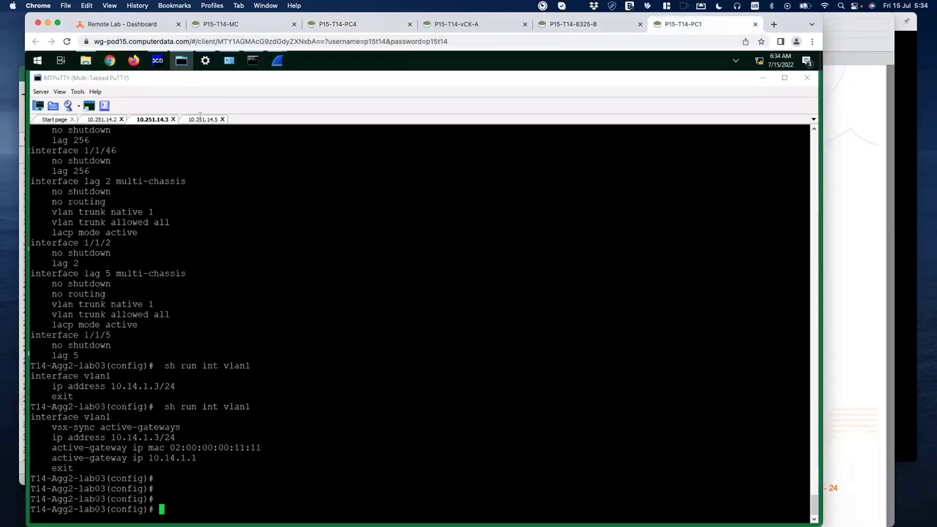
key(ctrl+Tab)
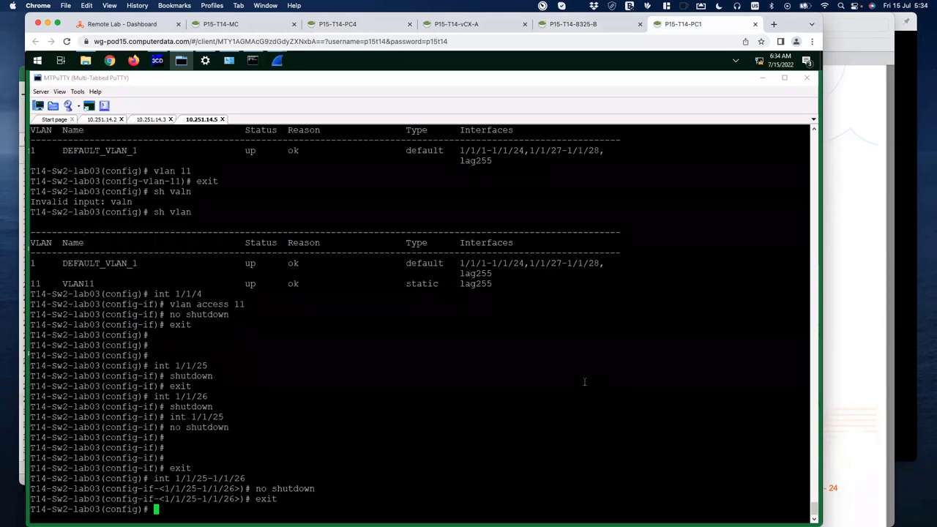
- Shut down Sw2 uplink 1/1/25, check PC4's continuous ping, then bring 1/1/25 back up
text(int 1/1/25)
key(Return)
text(shutdown)
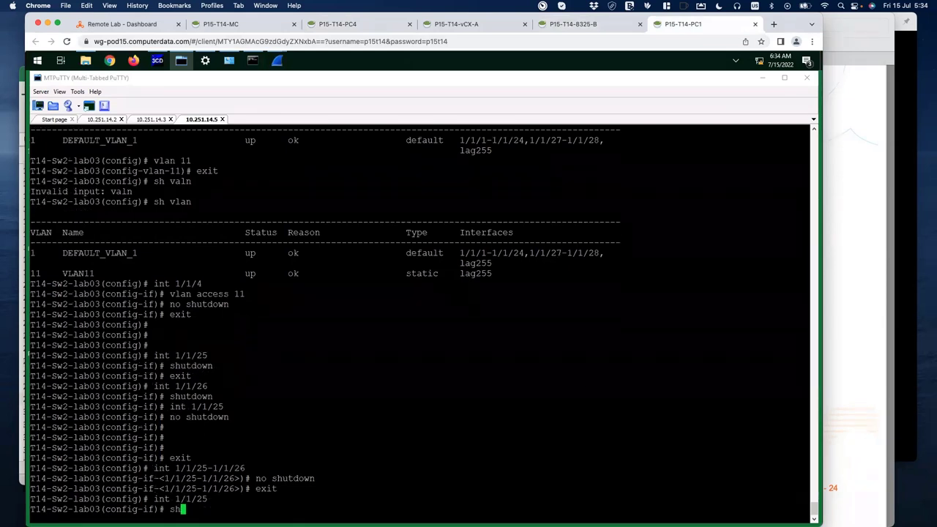
key(Return)
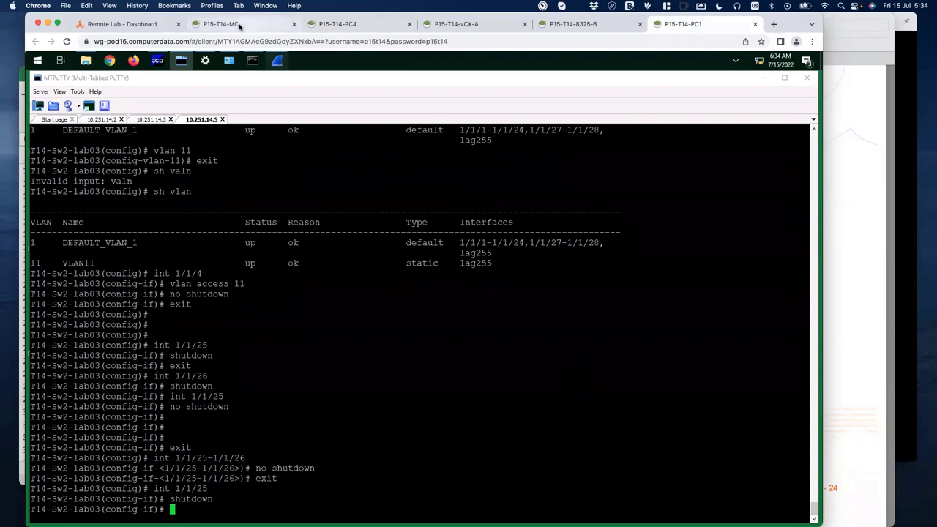
click(363, 28)
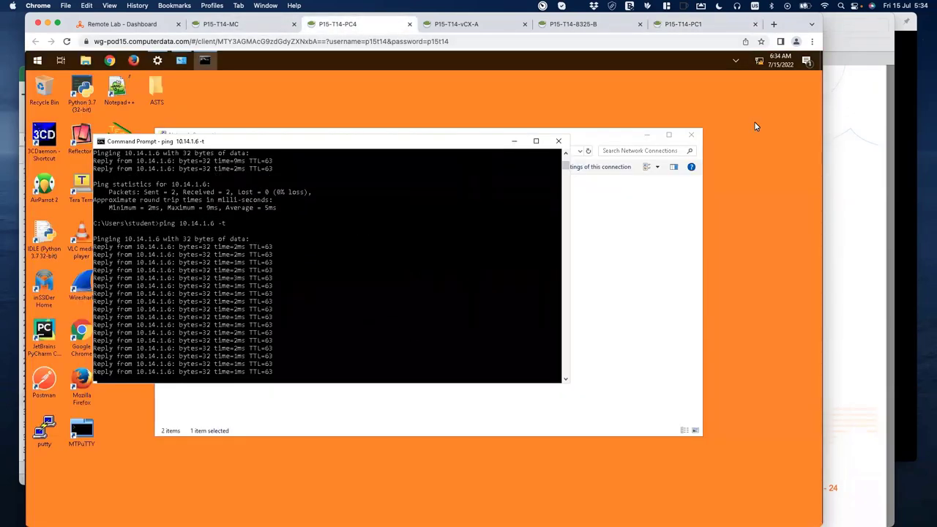
click(692, 24)
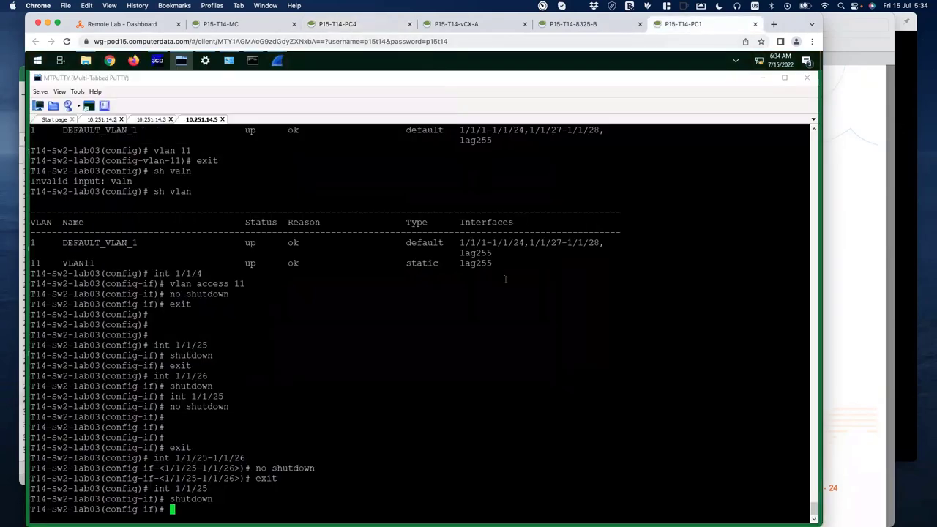
text(no shutdown)
key(Return)
text(exit)
key(Return)
- Shut down uplink 1/1/26, watch the ping during failover, re-enable it, and show the active-gateway slide
text(i)
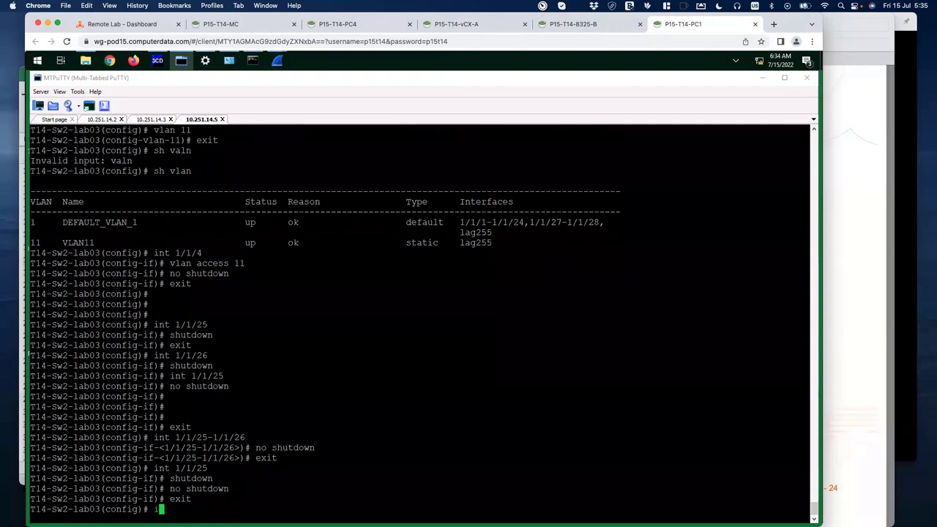
text(nt 1/1/26)
key(Return)
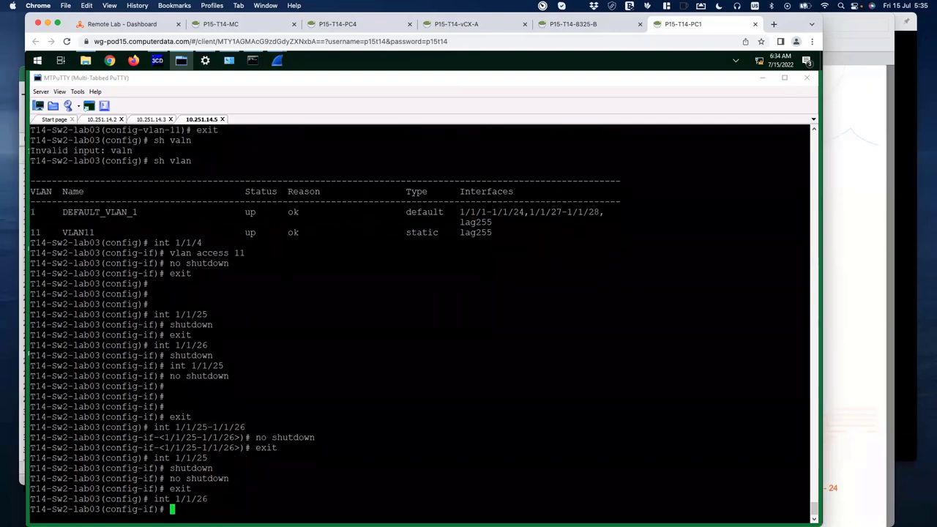
text(shutdown)
key(Return)
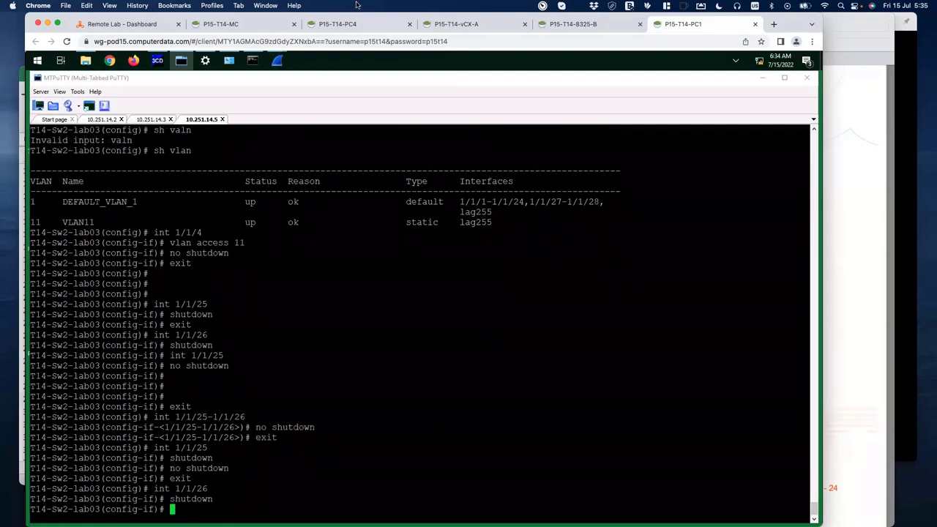
click(343, 25)
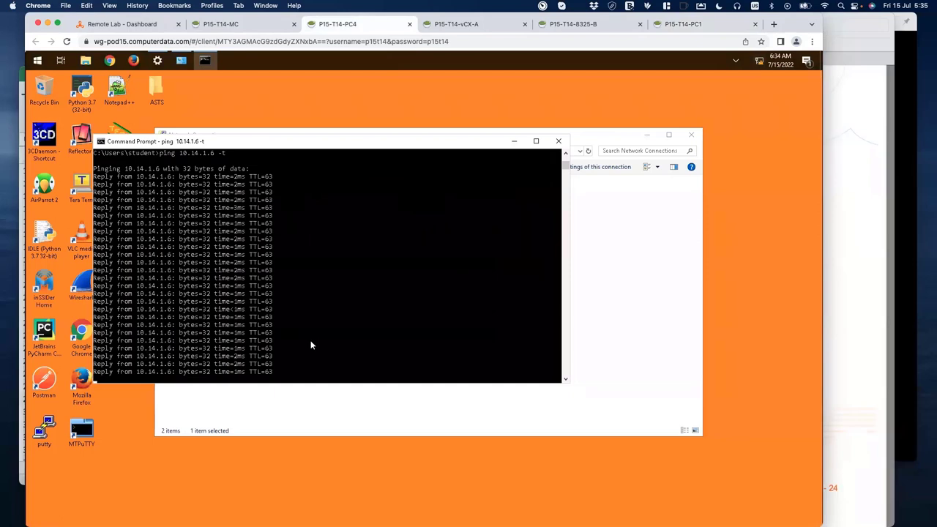
drag(331, 316, 333, 335)
click(333, 334)
key(Escape)
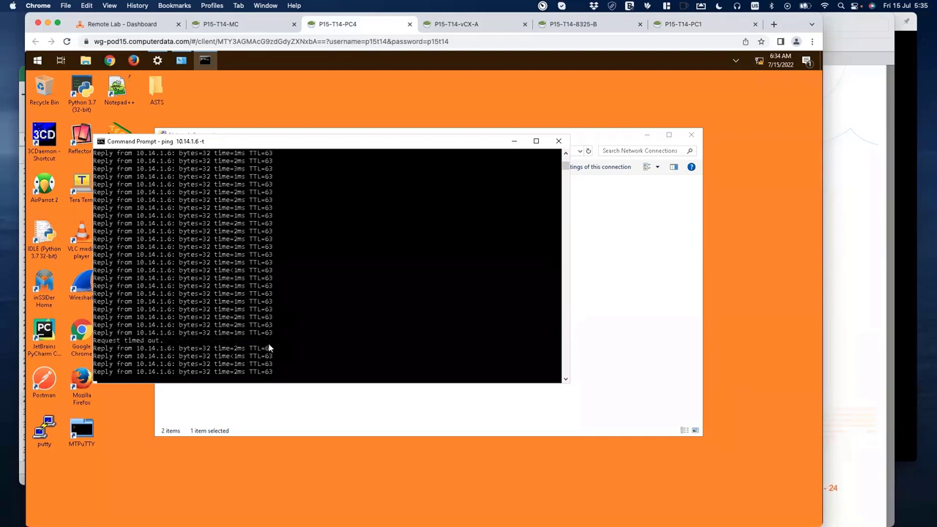
click(681, 25)
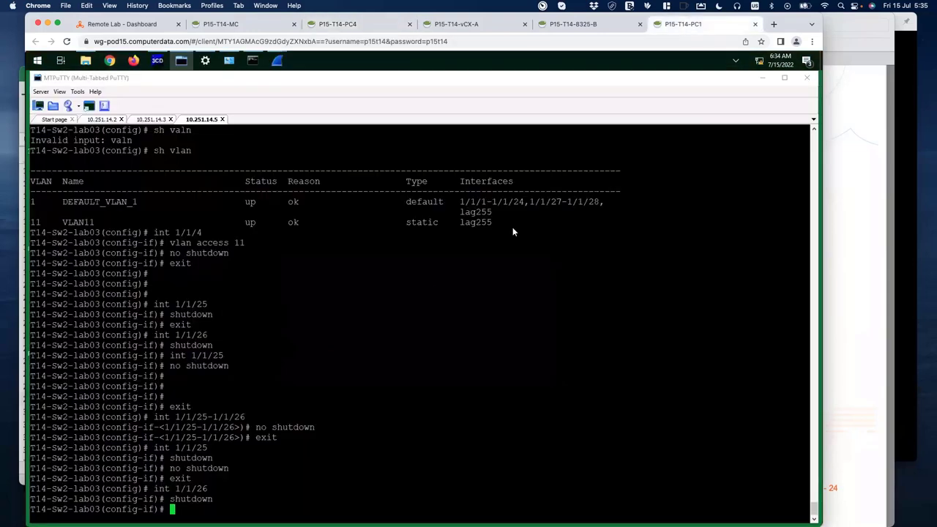
text(no shutdown)
key(Return)
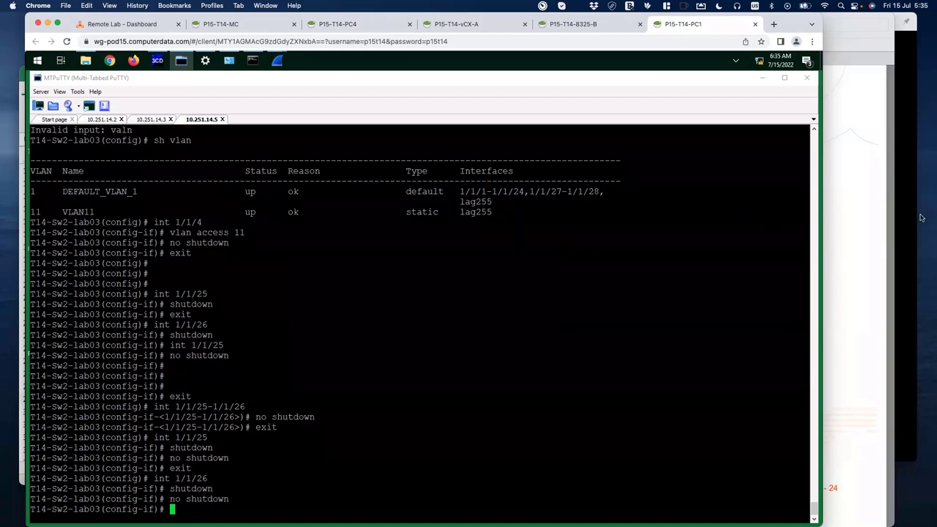
click(851, 171)
scroll(462, 254, down, 1)
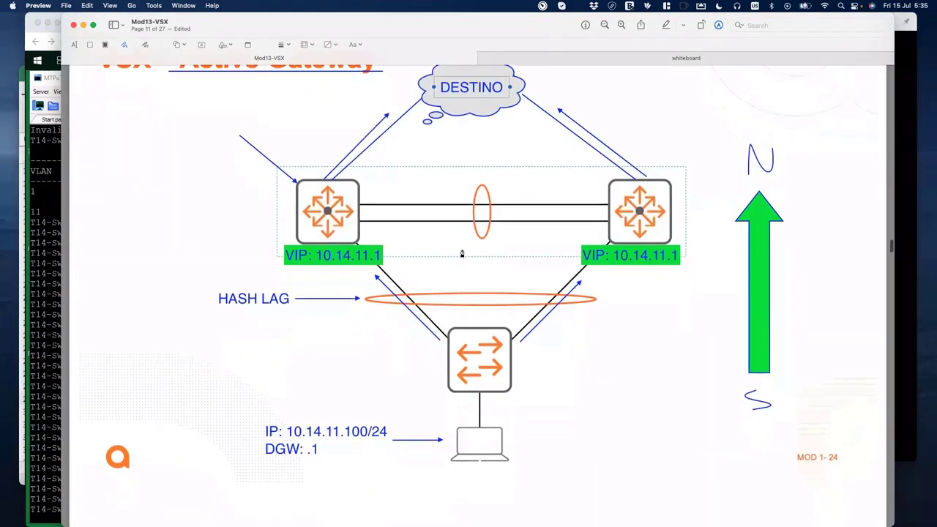
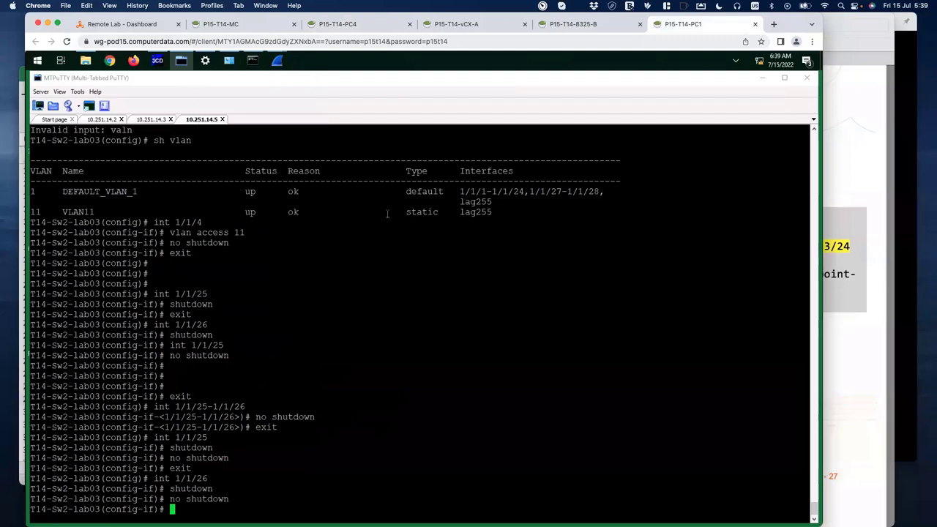
- Bring up the VSX uplink slide in Preview and draw a line under the Router/Firewall label
click(101, 119)
click(853, 206)
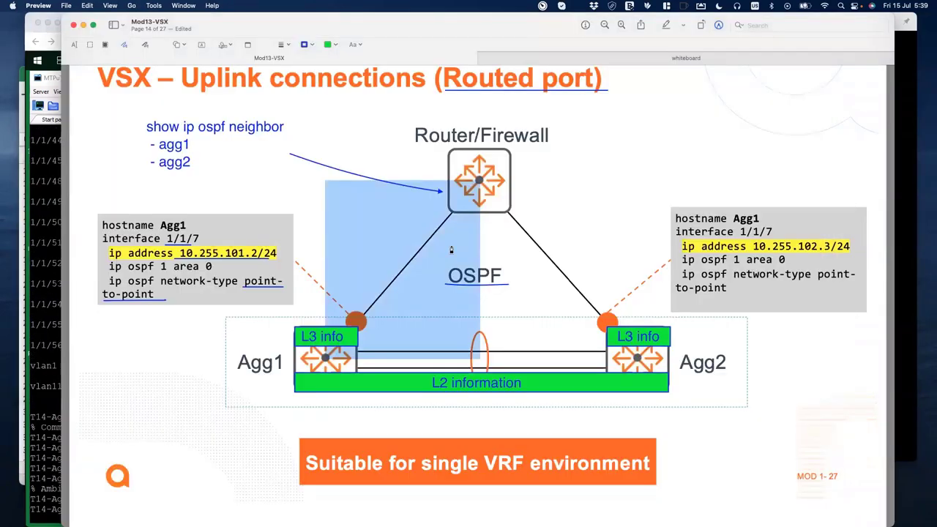
right_click(557, 209)
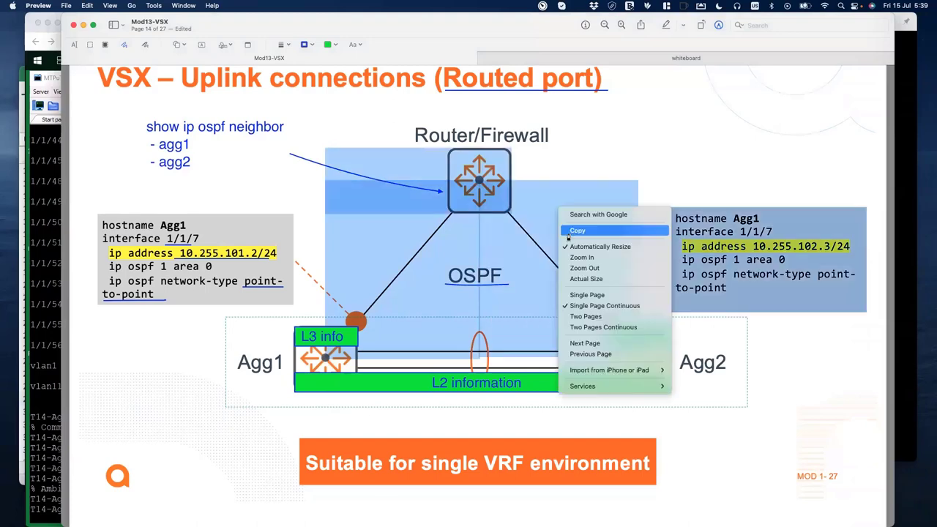
right_click(627, 155)
click(672, 140)
drag(413, 144, 529, 147)
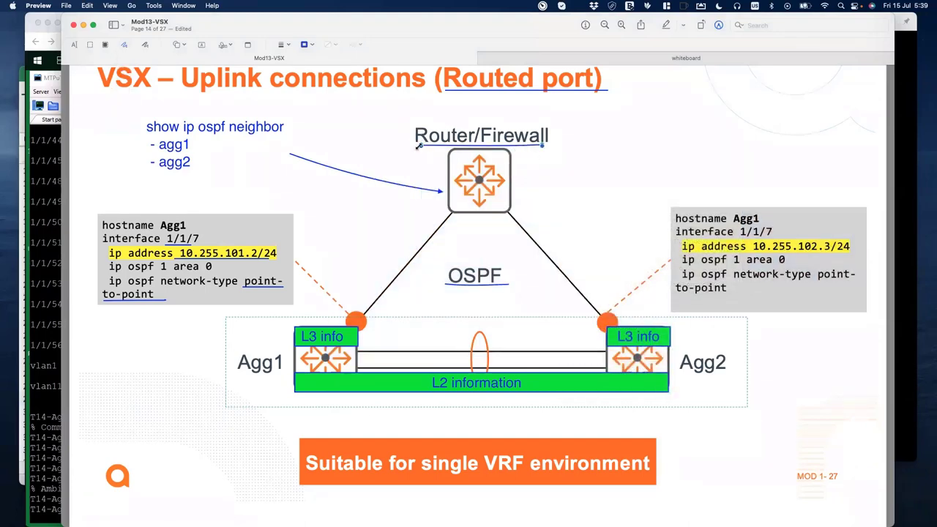
- Return to the Agg1 session and exit the VLAN interface configuration
click(44, 186)
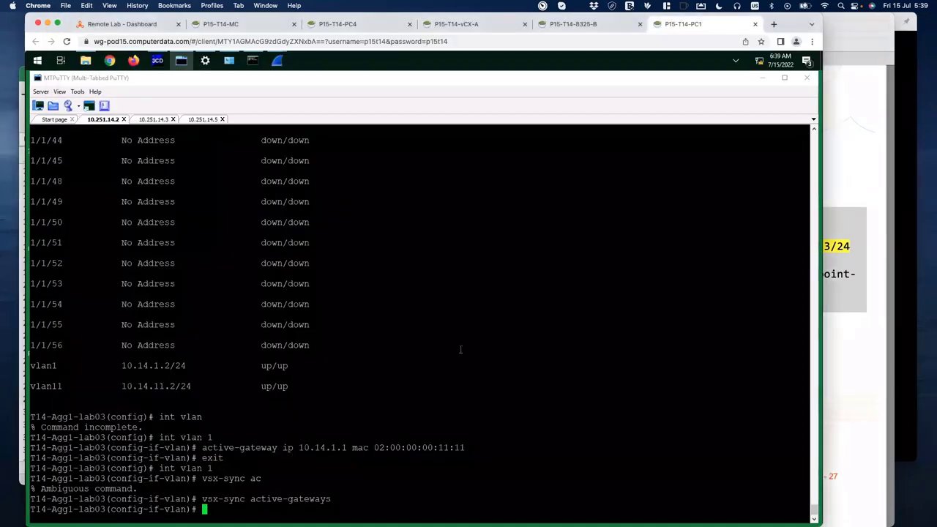
key(Return)
key(Return)
text(ext)
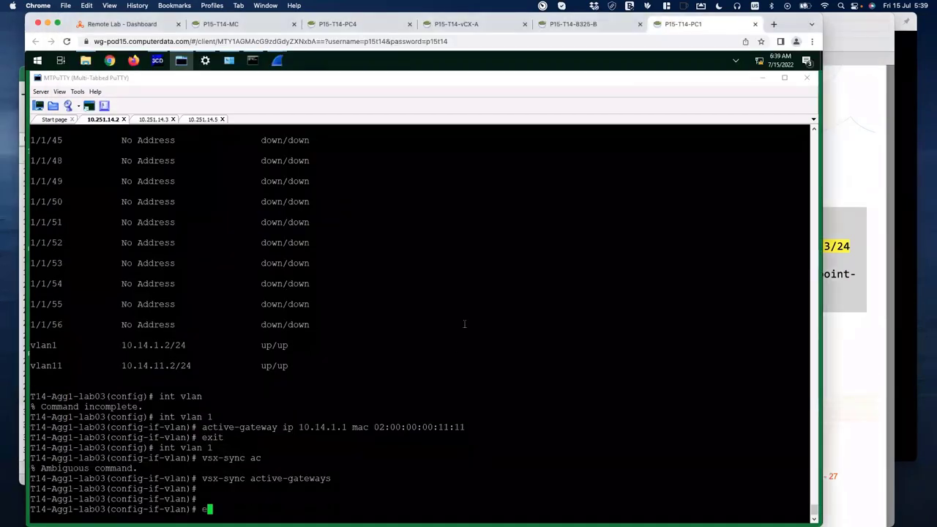
key(Return)
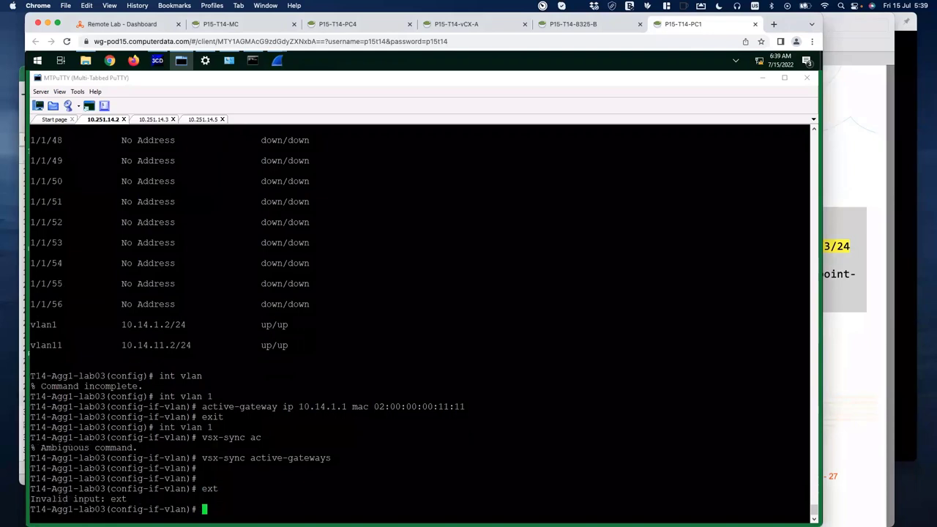
text(exit)
key(Return)
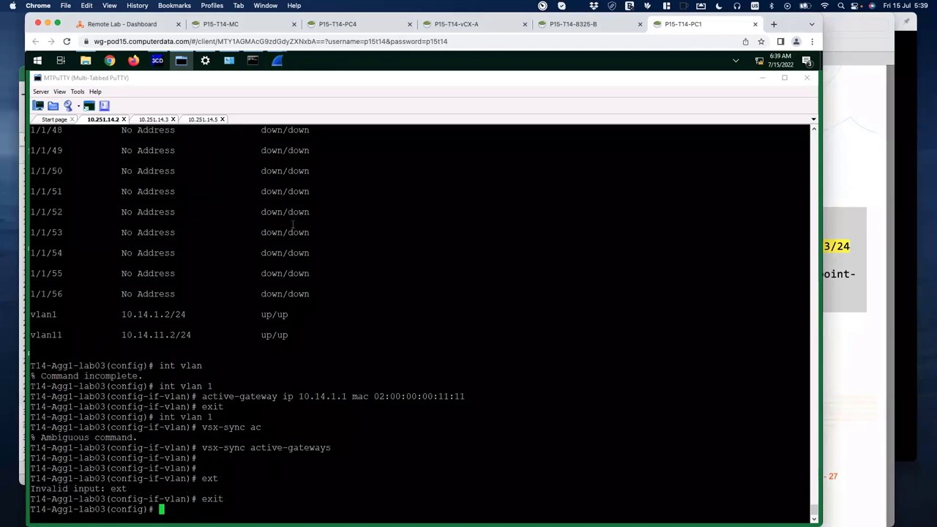
- Create OSPF process 1 with area 0 and router-id 10.14.0.2
text(router ospf 1)
key(Return)
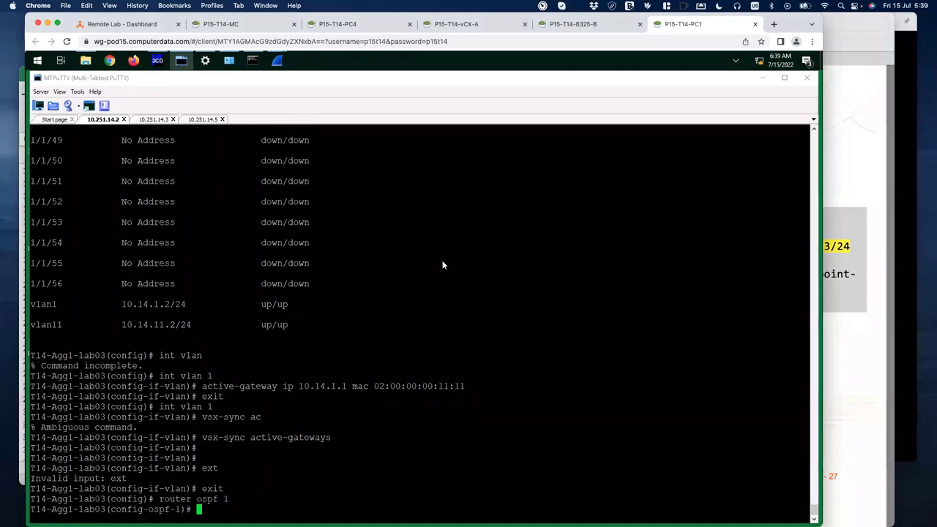
text(area 0)
key(Return)
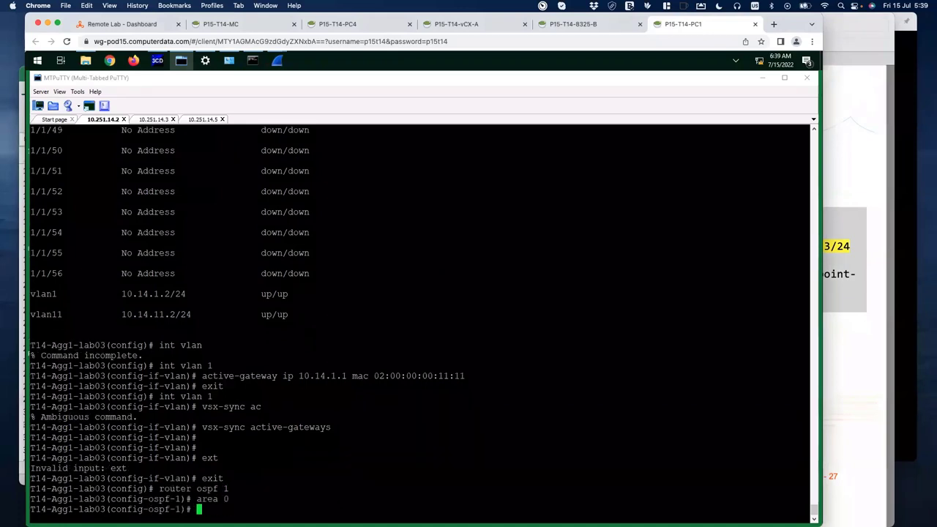
text(router-id 10.14.)
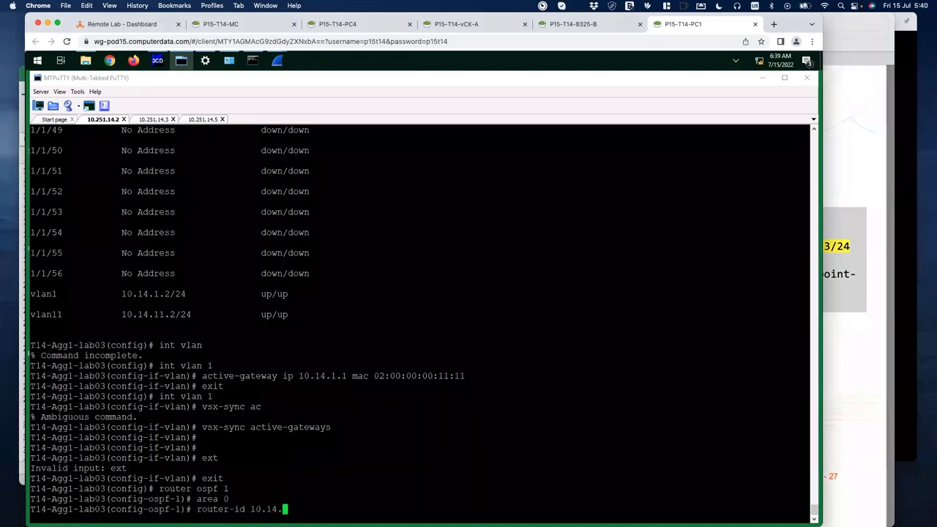
text(0.2)
key(Return)
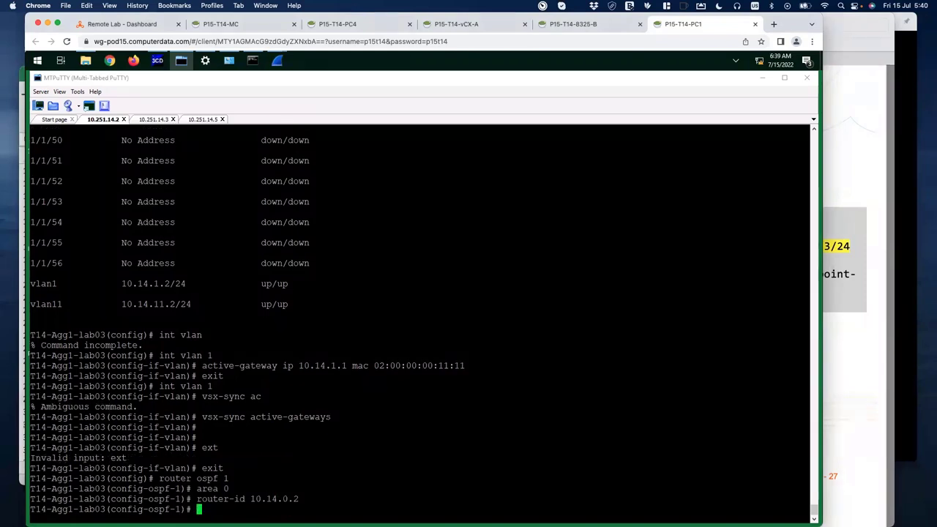
text(exit)
key(Return)
- Enable 'ip ospf 1 area 0' on interface VLAN 1
text(int vlan)
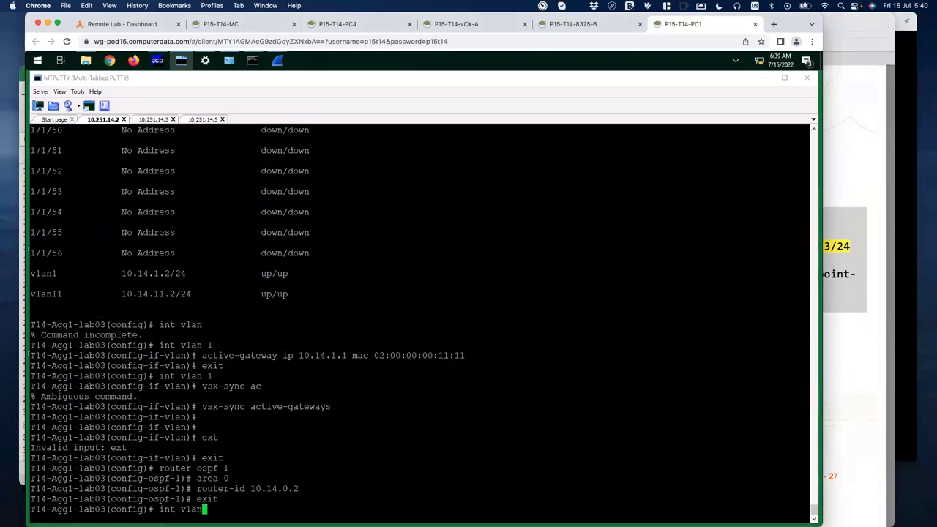
text( 1)
key(Return)
text(ip sopf)
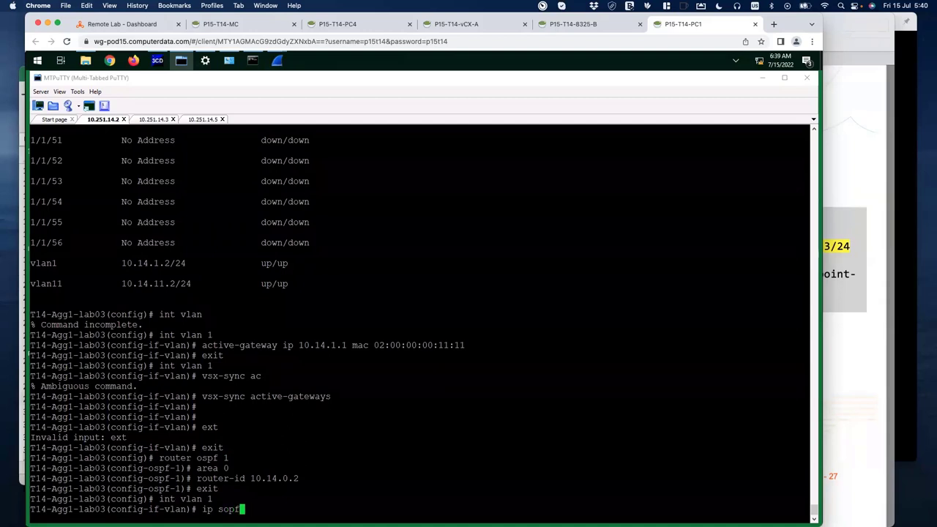
key(BackSpace)
key(BackSpace)
key(BackSpace)
text(osp 1 area 0)
key(Return)
text(exit)
key(Return)
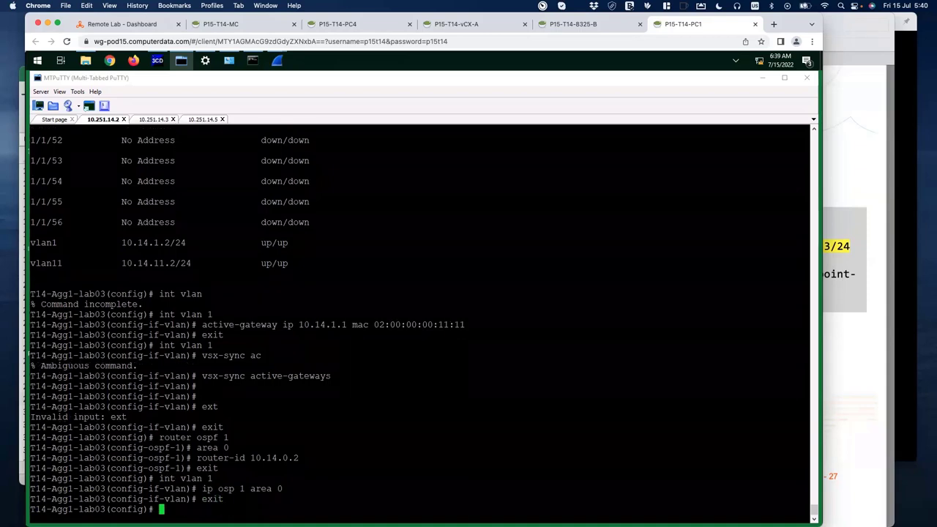
- Run 'show ip ospf neighbors' to list OSPF neighbors
text(show ip ospf ner)
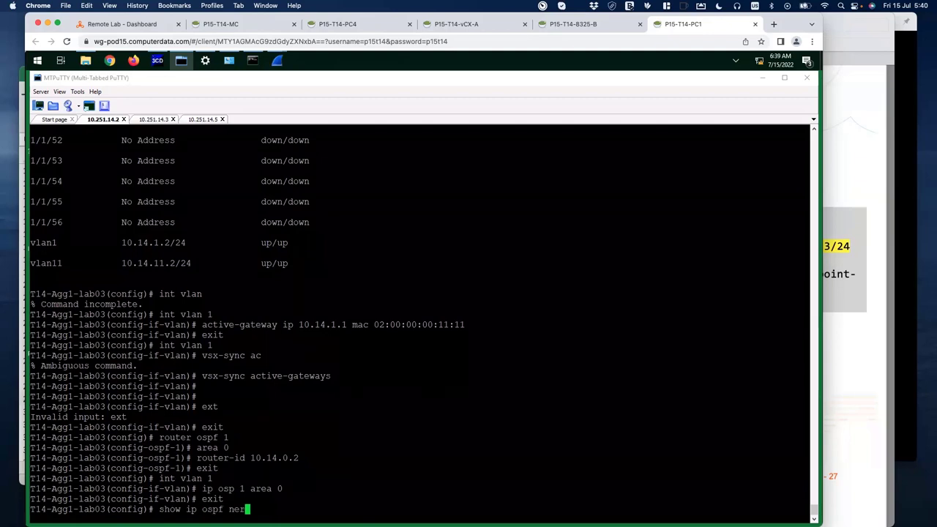
key(Return)
key(Up)
key(BackSpace)
text(ighbors)
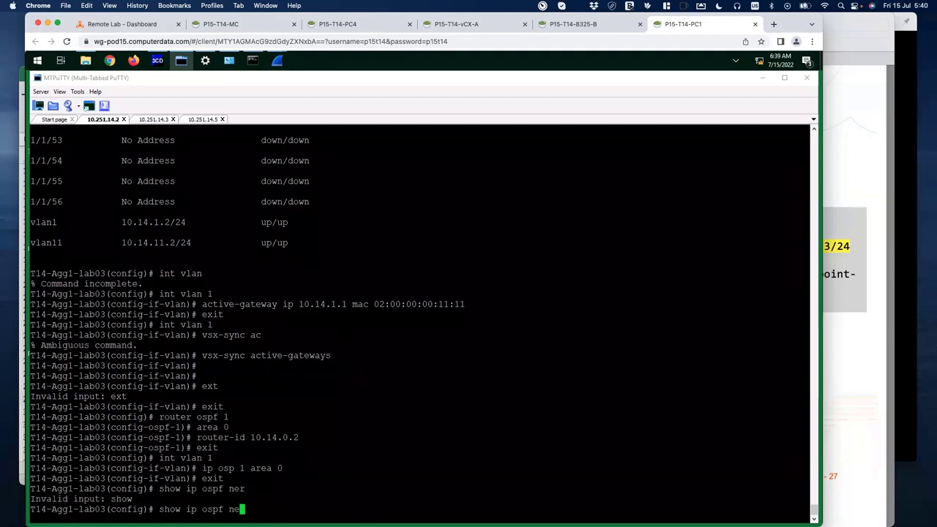
key(Return)
- Repeatedly recheck the OSPF neighbor table; no neighbor appears yet
key(Up)
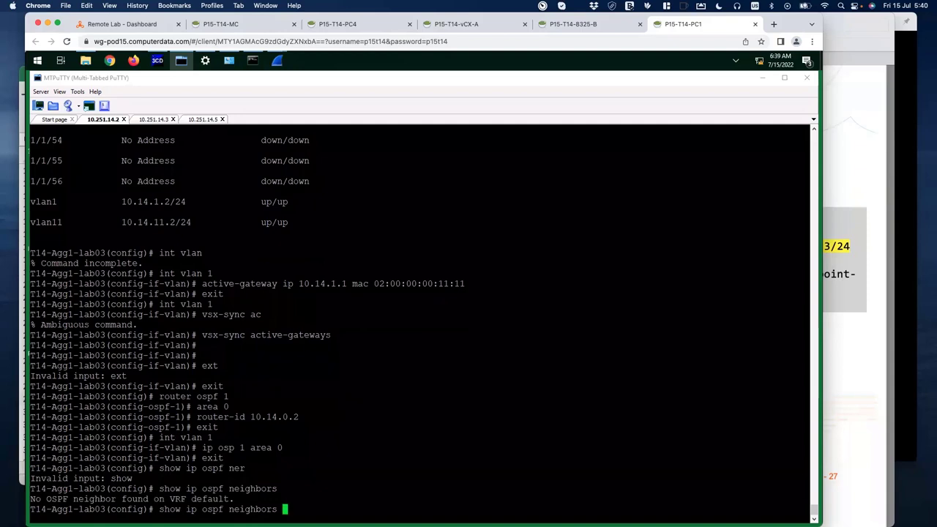
key(Return)
key(Up)
key(Return)
key(Up)
key(Return)
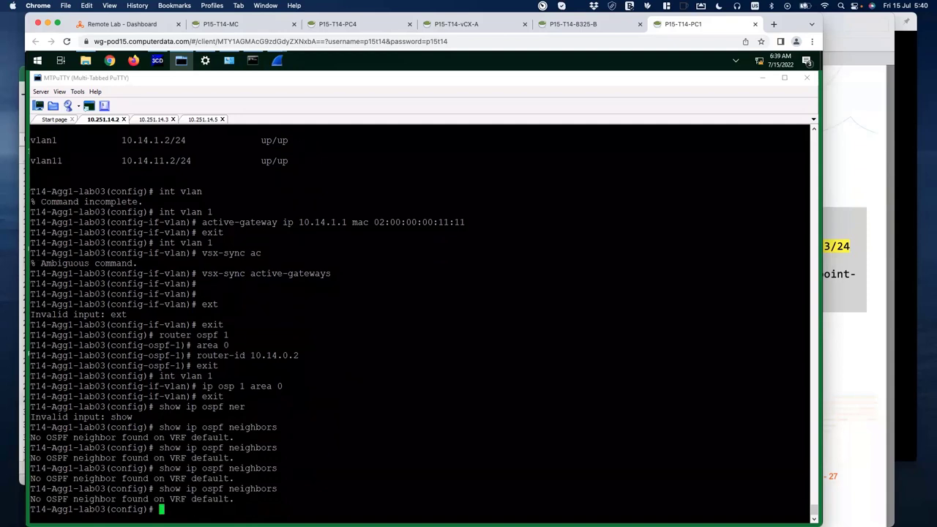
key(Up)
key(Return)
key(Up)
key(Return)
key(Up)
key(Return)
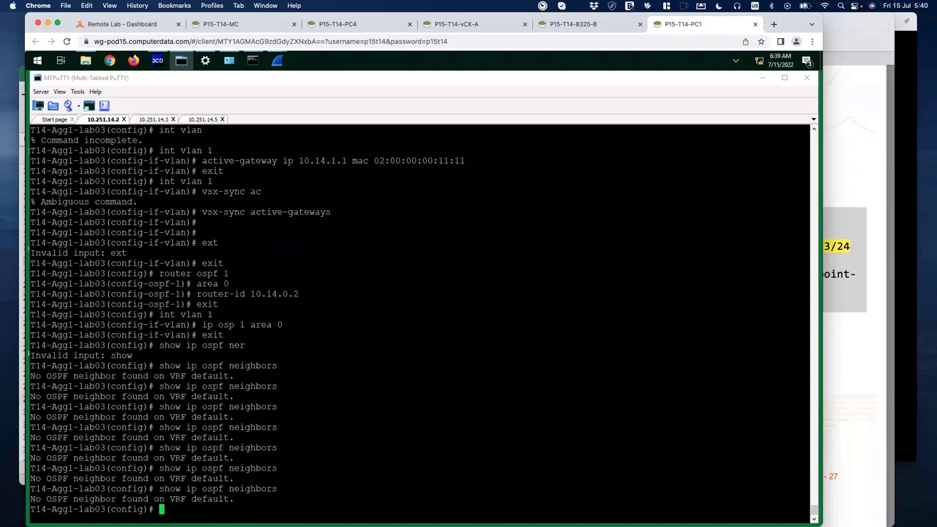
key(Up)
key(Return)
key(Up)
key(Return)
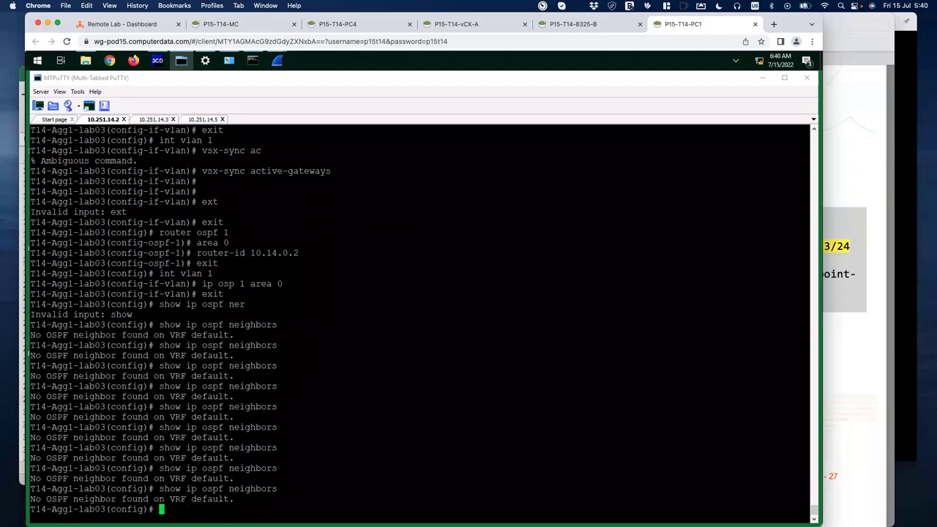
key(Up)
key(Return)
key(Up)
key(Return)
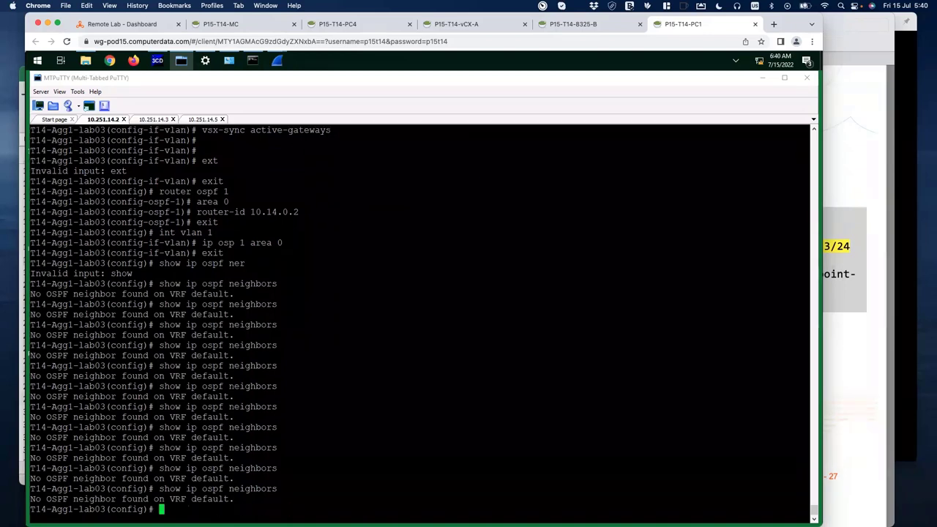
key(Up)
key(Return)
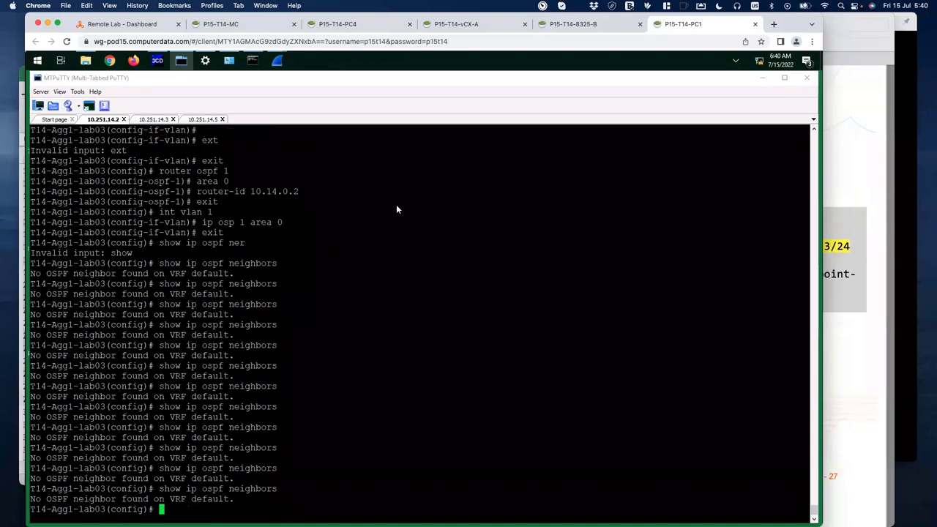
- On the mobility controller console, list the running config with 'begin 0/0/0'
click(343, 24)
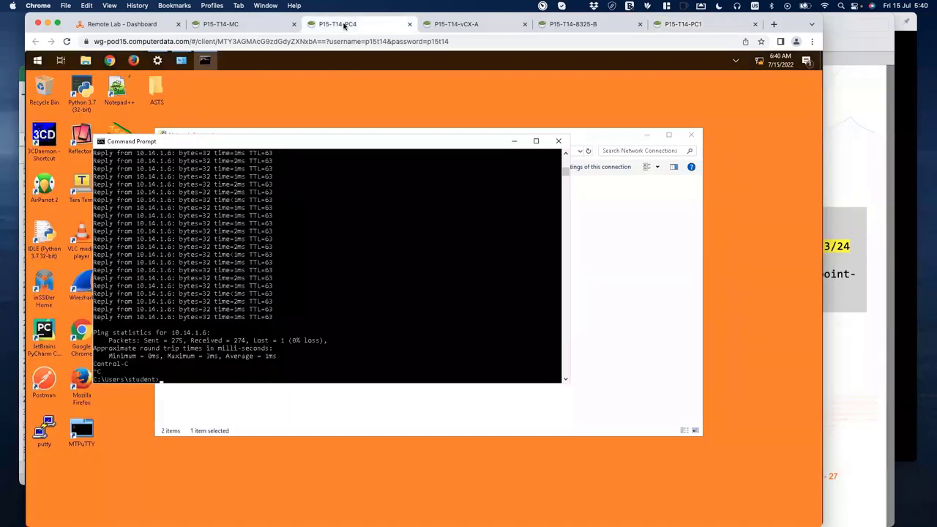
click(440, 24)
click(242, 24)
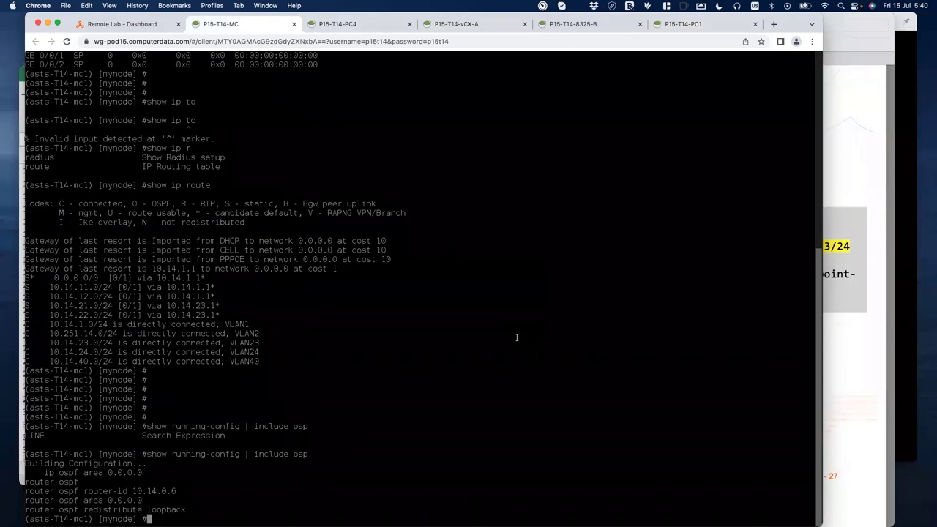
key(Return)
key(Return)
key(Return)
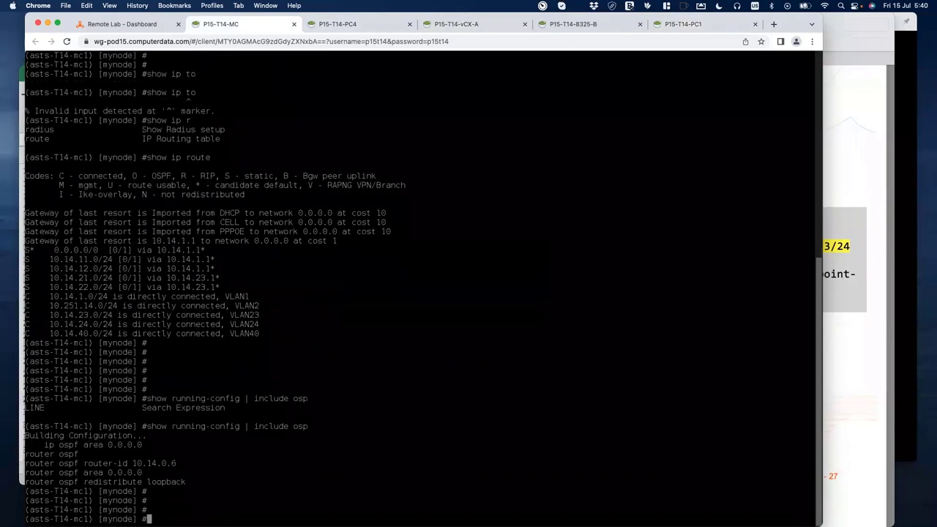
key(Up)
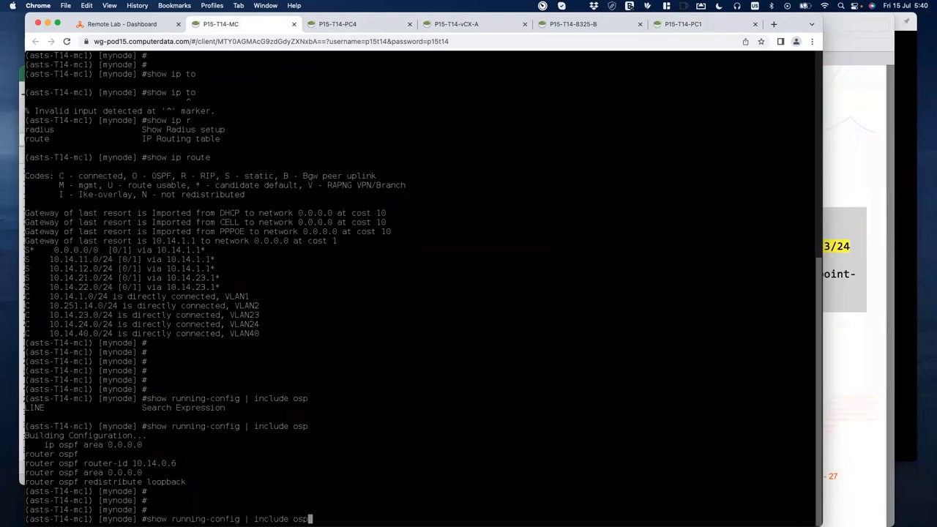
key(BackSpace)
key(BackSpace)
key(BackSpace)
key(BackSpace)
key(BackSpace)
key(BackSpace)
key(BackSpace)
key(BackSpace)
key(BackSpace)
key(BackSpace)
key(BackSpace)
text(begin 0/0/0)
key(Return)
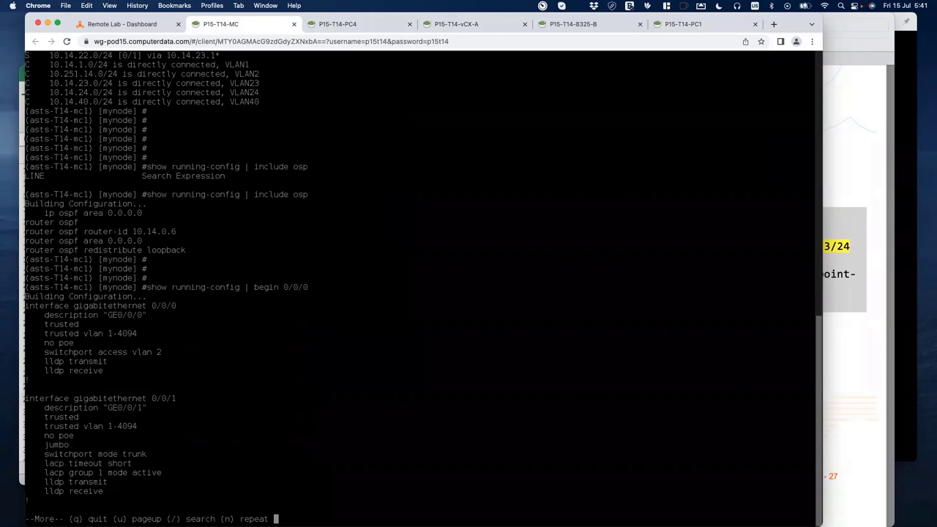
- Page to VLAN 40, confirm 10.14.40.6 in area 0.0.0.0, quit, and go to PC4
key(space)
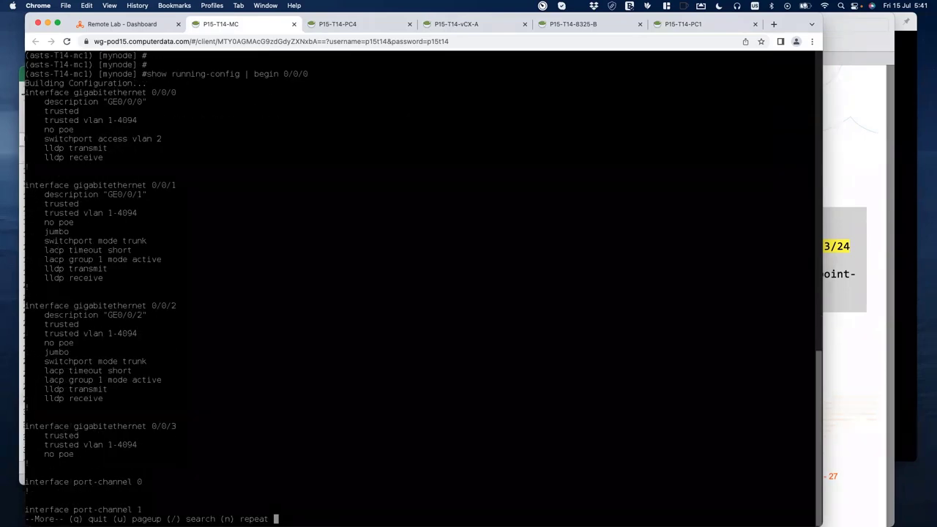
key(space)
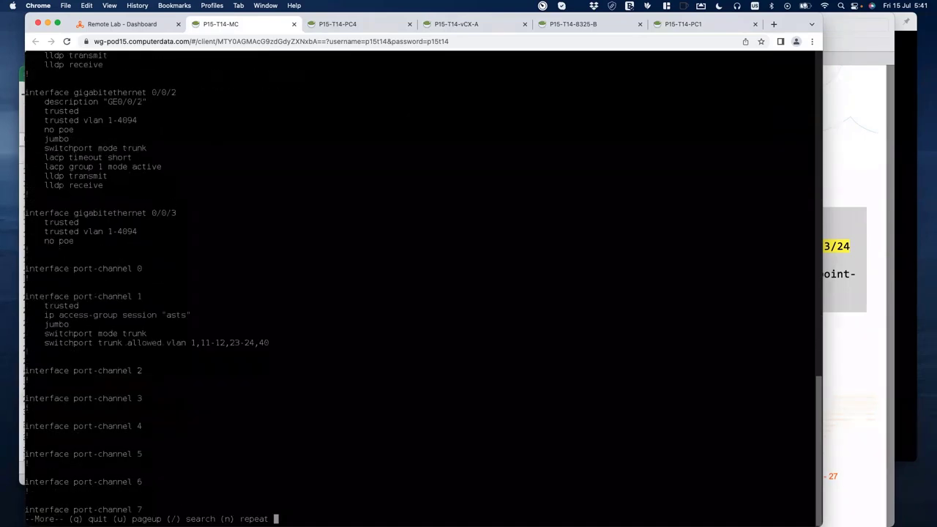
key(space)
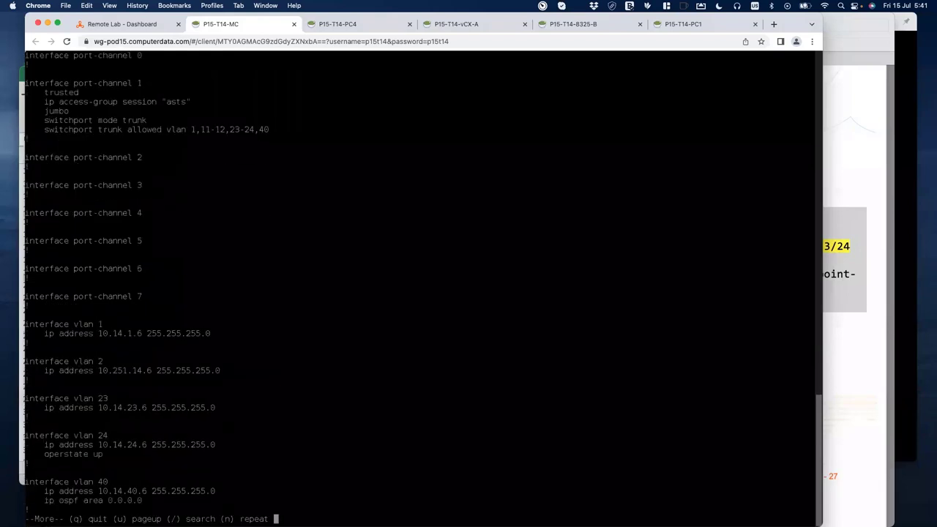
key(Return)
key(Return)
key(Return)
key(Return)
key(Return)
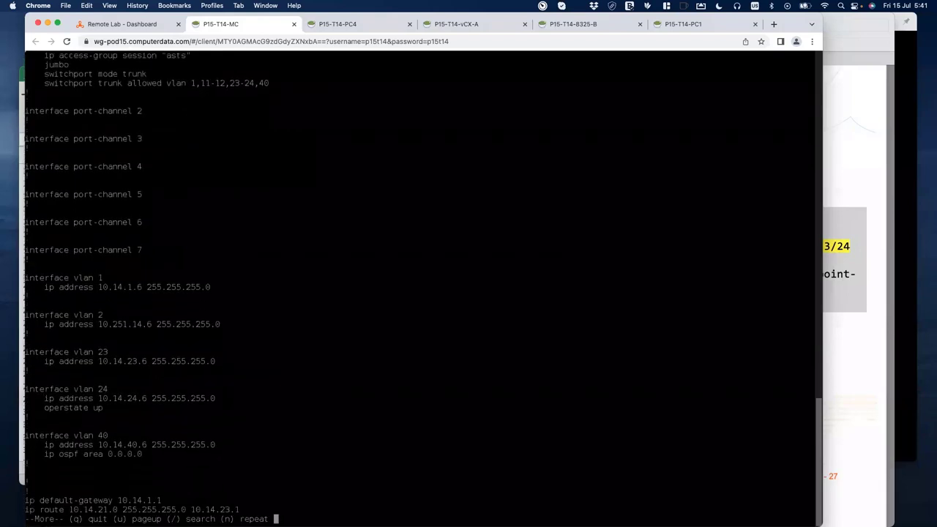
key(Return)
drag(67, 269, 133, 278)
drag(70, 426, 142, 445)
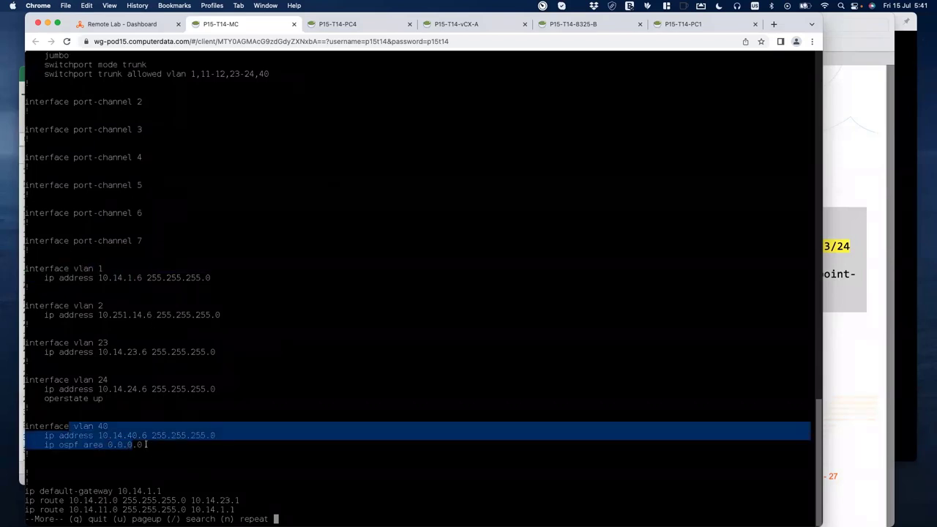
drag(95, 435, 151, 437)
drag(25, 427, 113, 451)
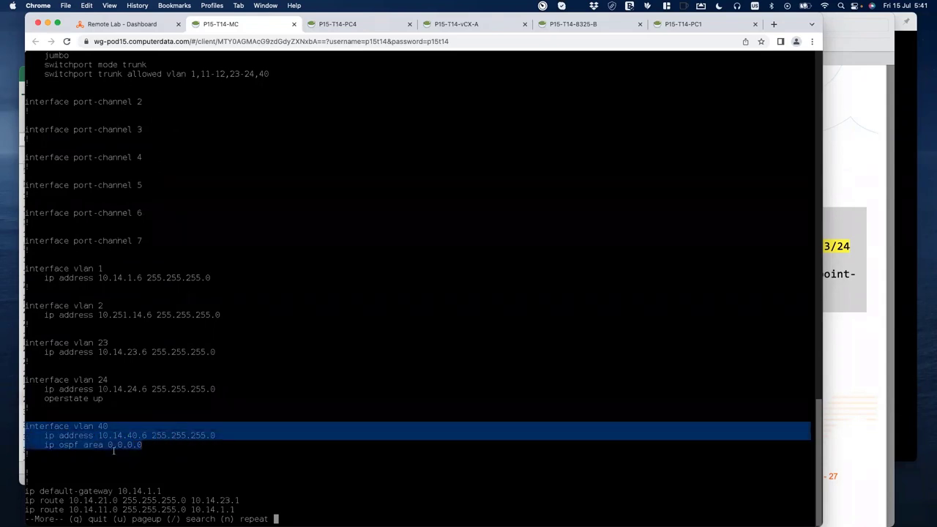
key(q)
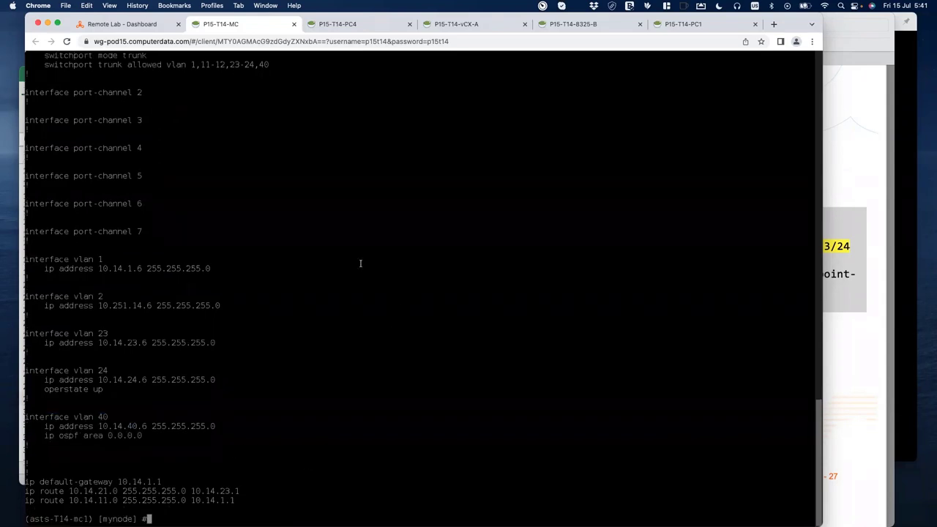
click(354, 27)
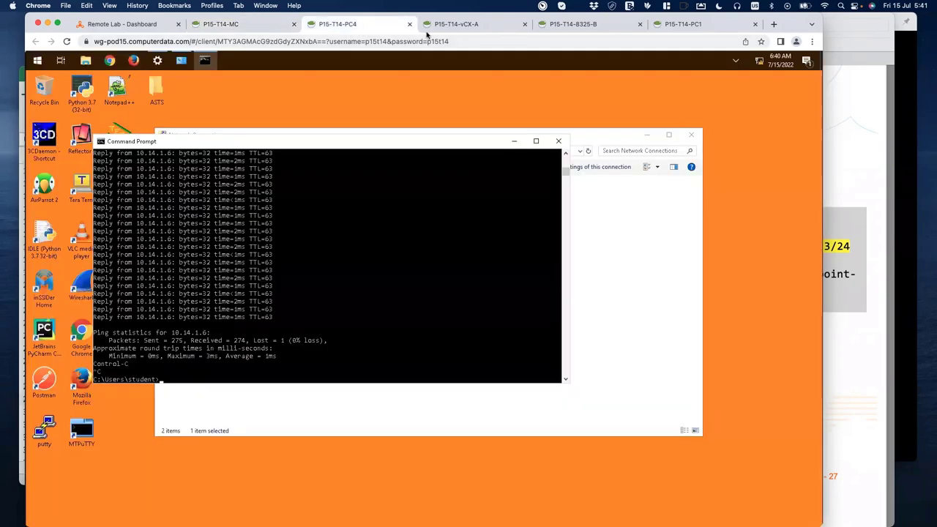
- On Agg1, remove OSPF area 0 from interface VLAN 1
click(687, 25)
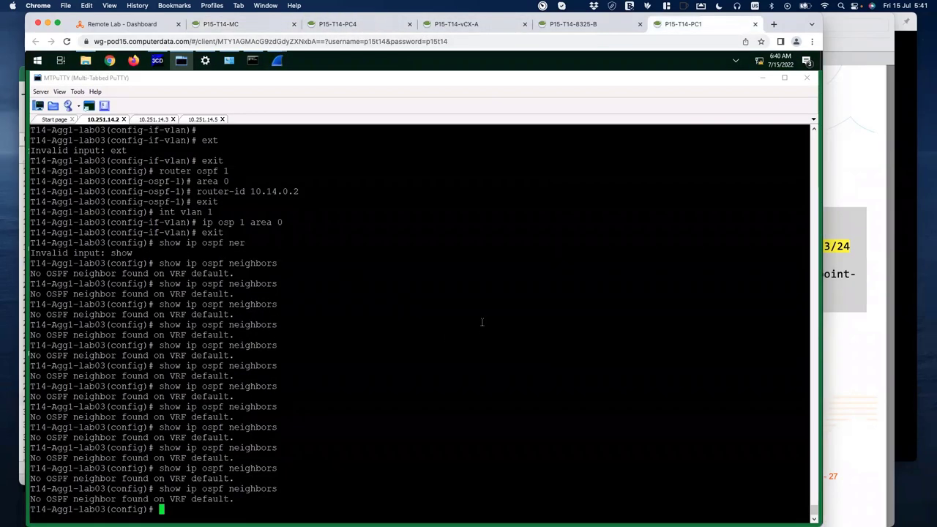
text(int vlan 1)
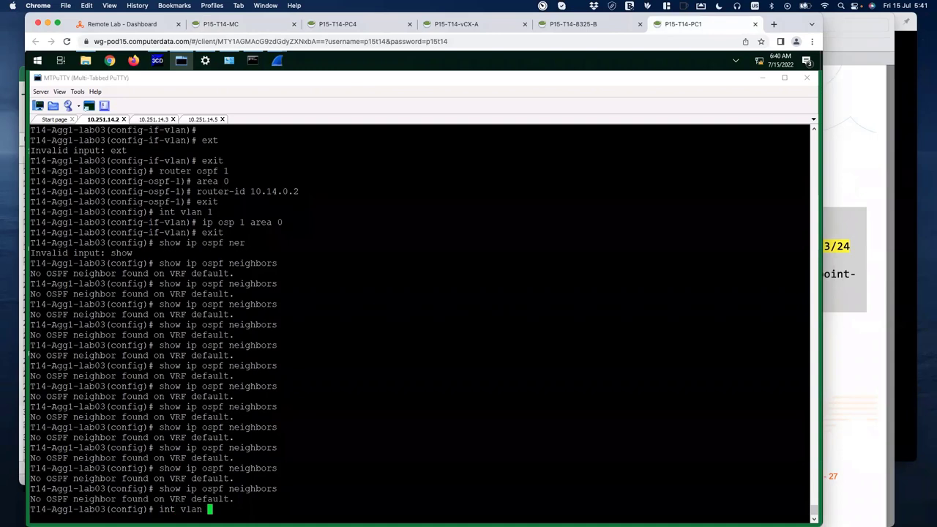
key(Return)
text(no ip)
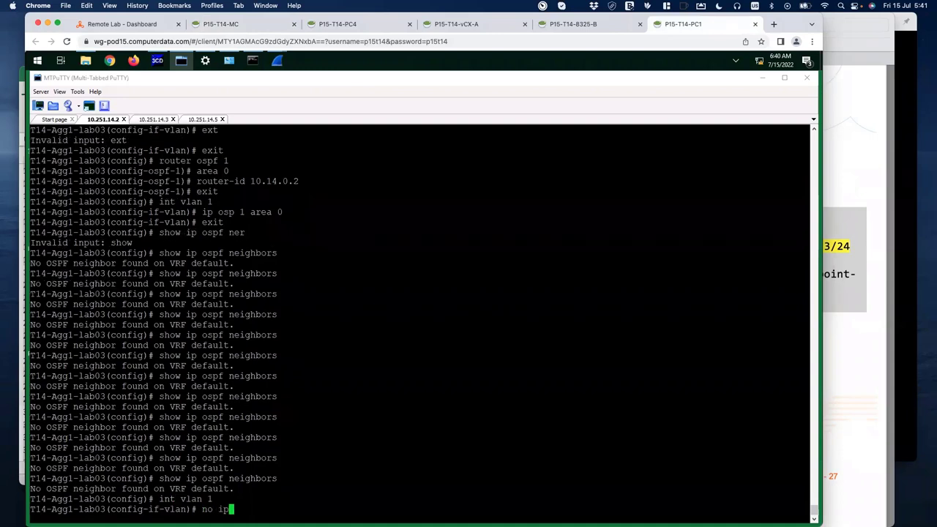
text( ospf 1 are a0)
key(Return)
text(exi)
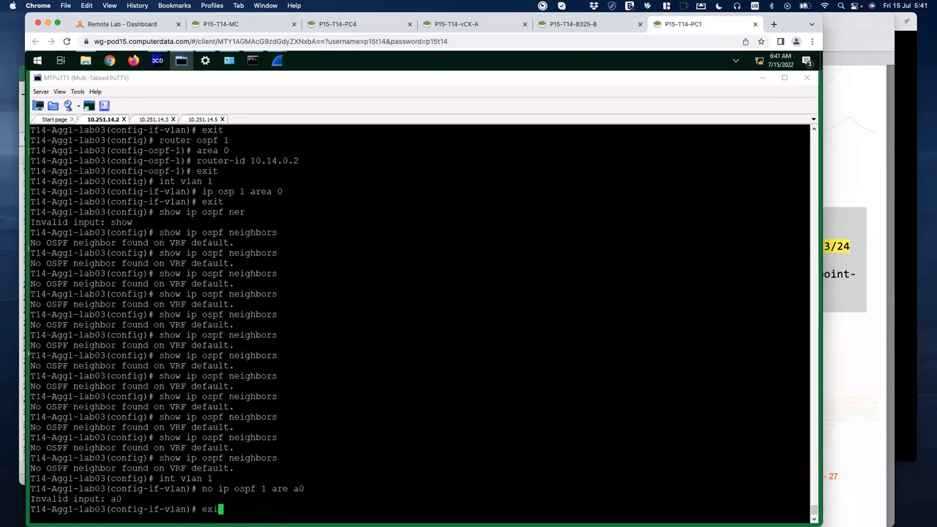
key(BackSpace)
key(BackSpace)
key(BackSpace)
key(Up)
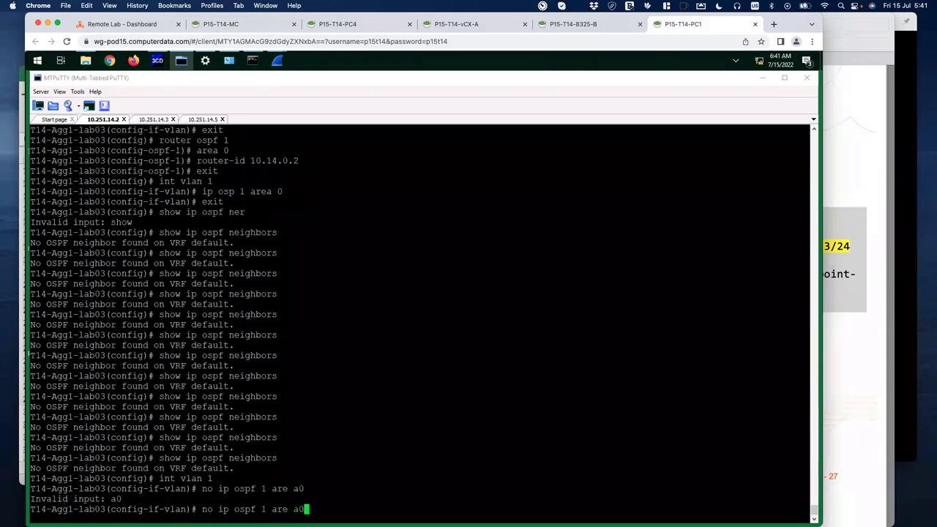
key(BackSpace)
key(BackSpace)
text(0)
key(Return)
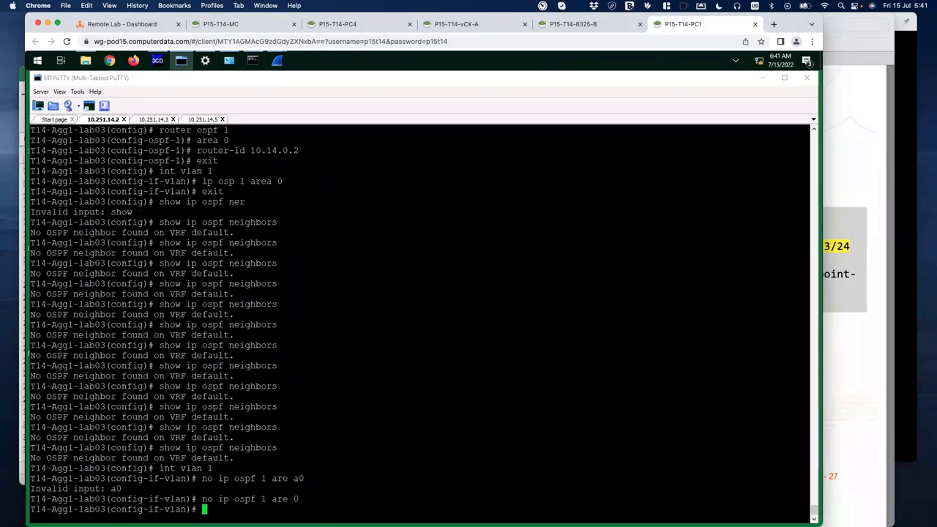
key(Return)
key(Return)
text(exit)
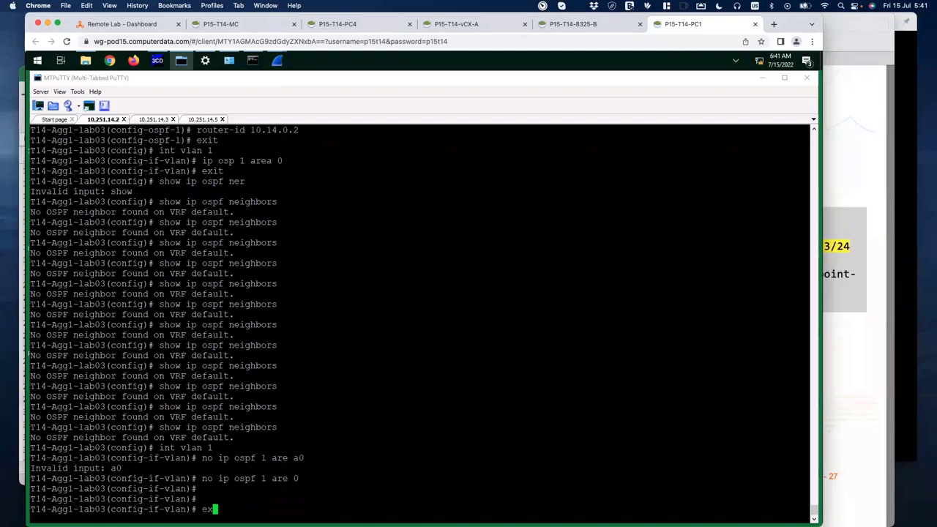
key(Return)
- Create VLAN 40 on Agg1
text(vlan )
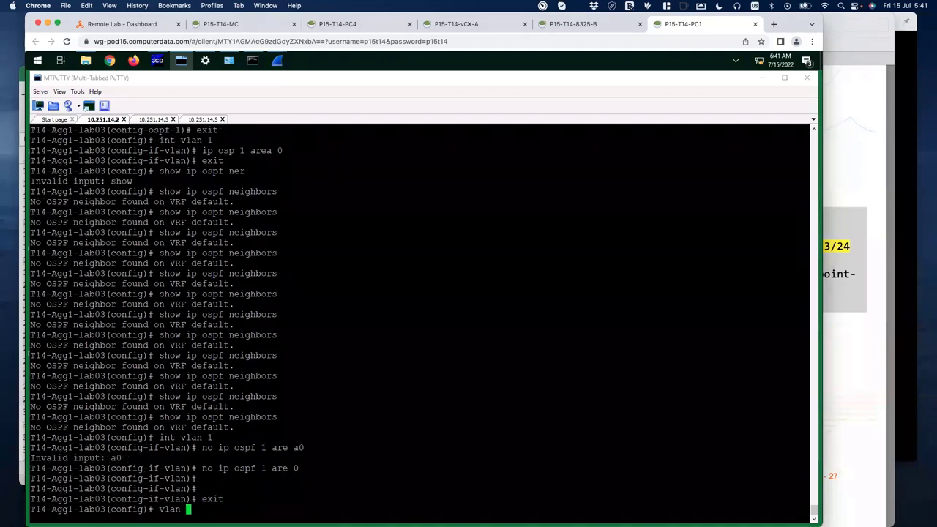
text(40)
key(Return)
text(exit)
key(Return)
- Give interface VLAN 40 address 10.14.40.2/24 and enable OSPF 1 area 0
text(i)
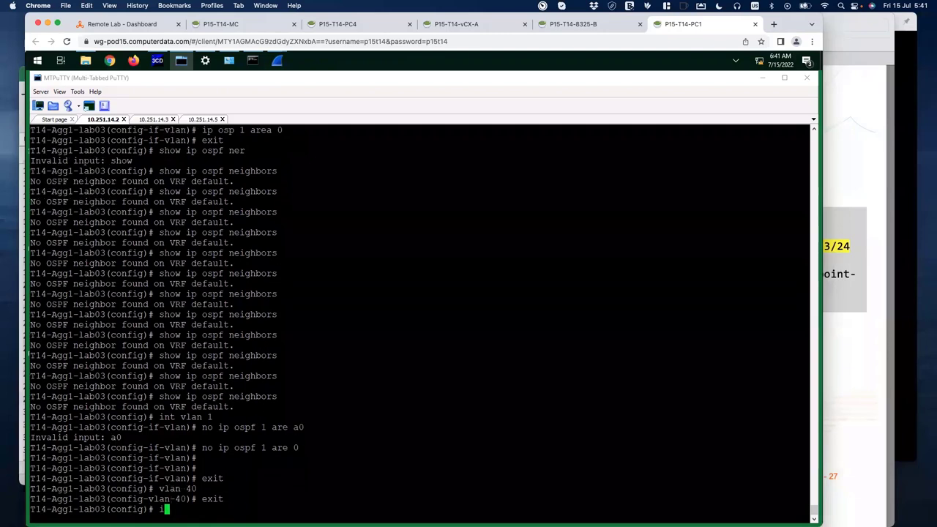
text(nt vlan 40)
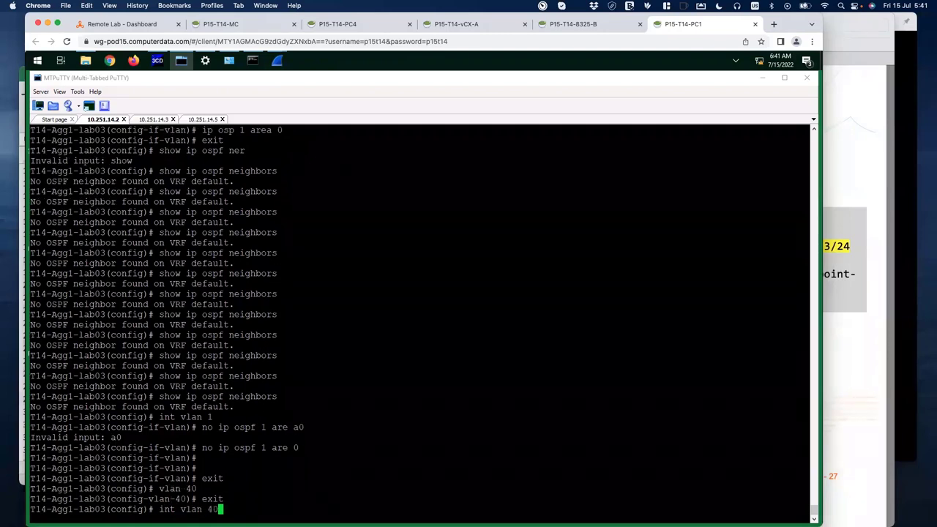
key(Return)
text(ip ad)
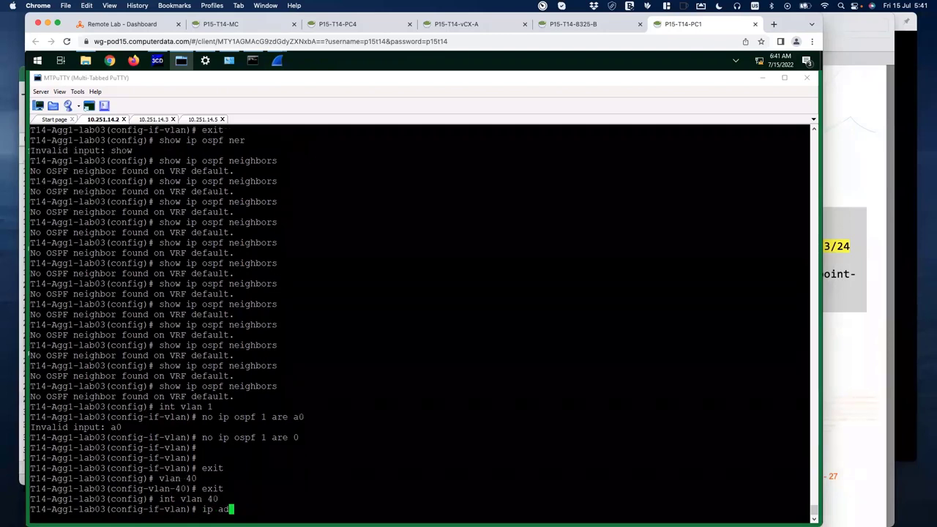
key(Tab)
text(10.1.)
text(4.40.)
text(2/3)
text(4)
key(Return)
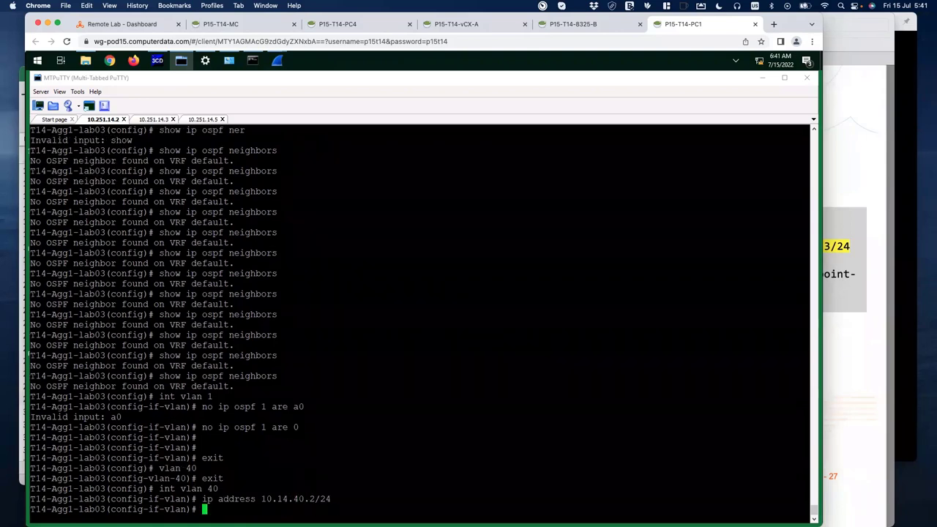
text(ip ospf 1 area0)
key(BackSpace)
text(0)
key(Return)
text(exit)
key(Return)
- Check OSPF neighbors, showing 10.14.0.6 in EXSTART/DR
key(Return)
key(Return)
key(Return)
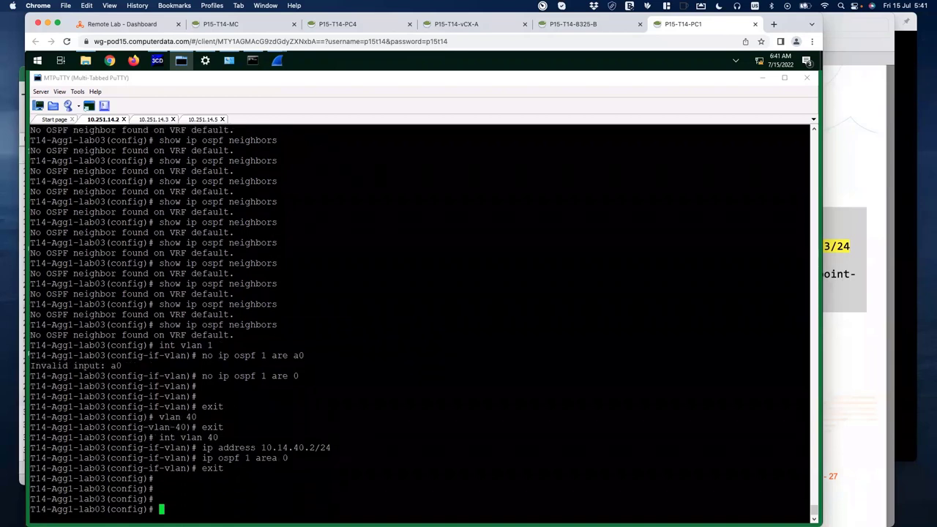
text(sh ip ospf nr)
key(Return)
text(sh ip ospf neighbors)
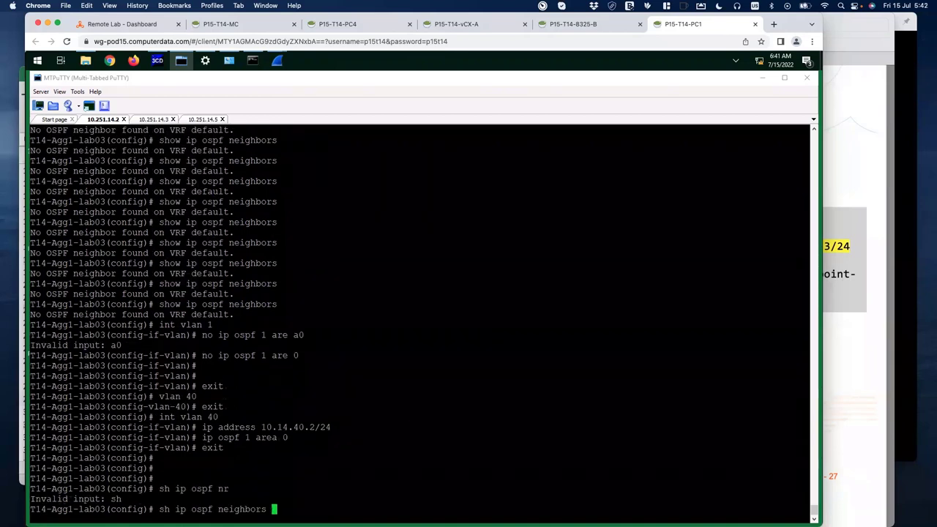
key(Return)
key(Up)
key(Return)
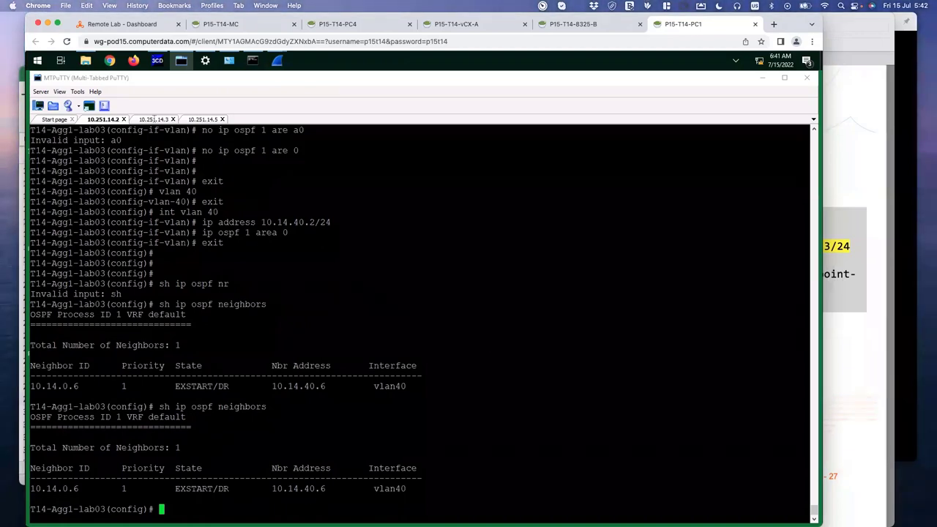
- On the Agg2 session, create VLAN 40
click(153, 119)
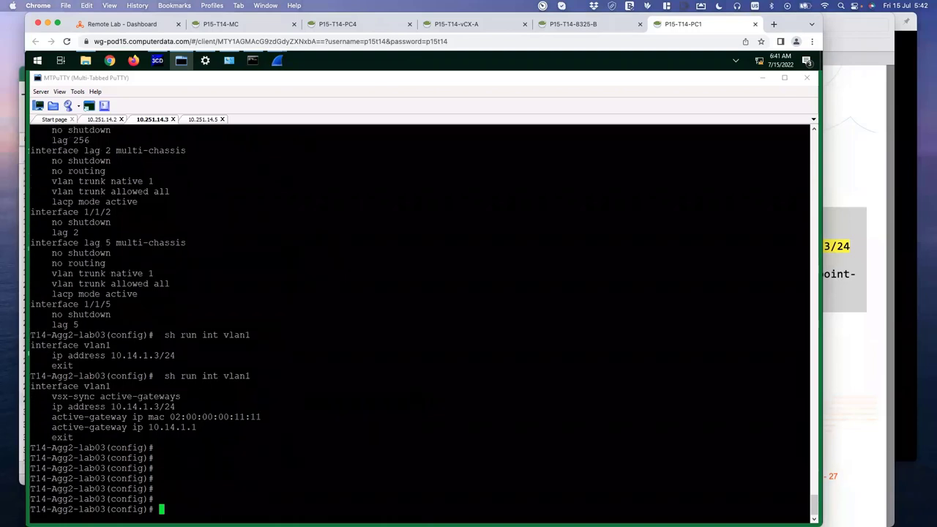
text(int)
key(BackSpace)
key(BackSpace)
key(BackSpace)
key(BackSpace)
text(vlan 40)
key(Return)
text(exit)
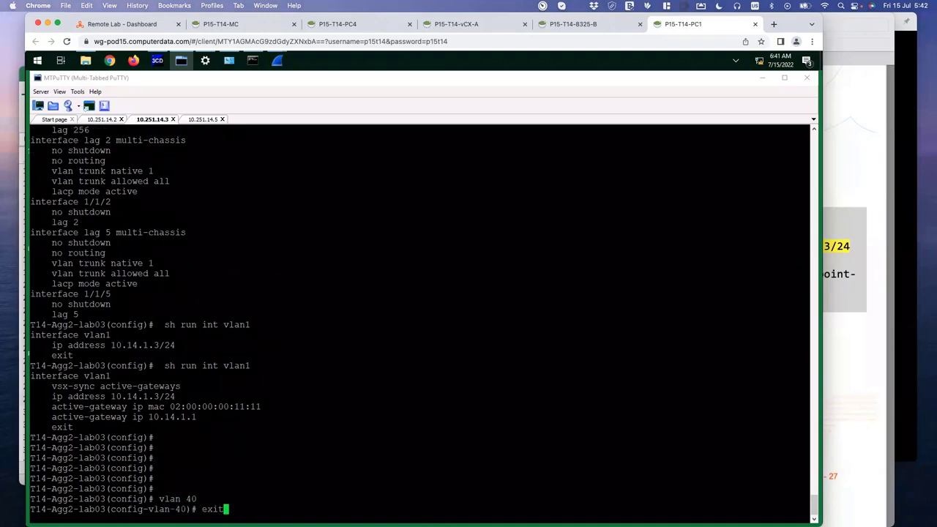
key(Return)
- Assign IP address 10.14.40.3/24 to interface VLAN 40
text(ip a)
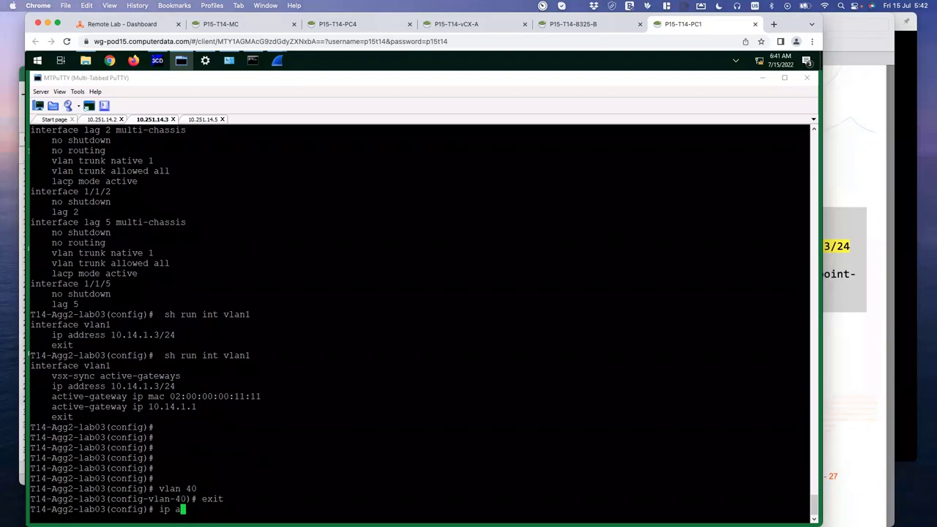
key(BackSpace)
text(t vlan 40)
key(Return)
text(ip address 1)
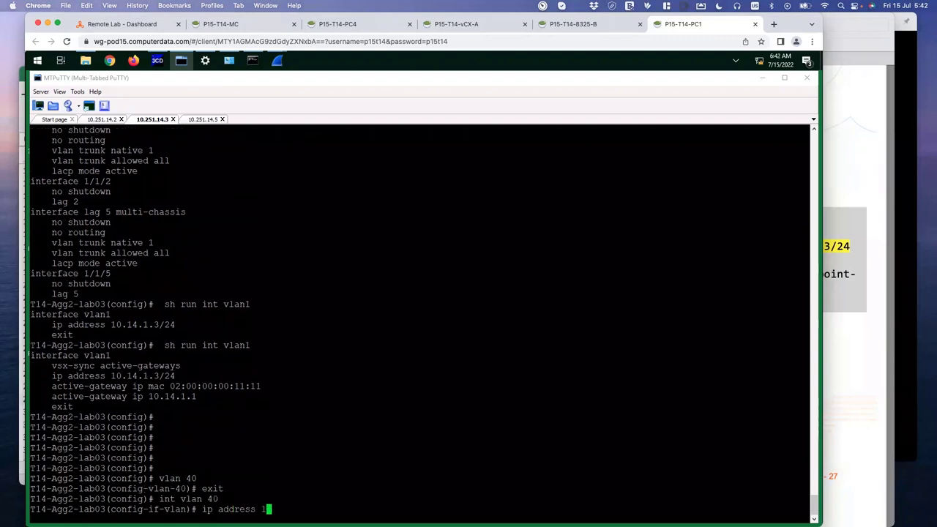
text(0.14.40.3/24)
key(Return)
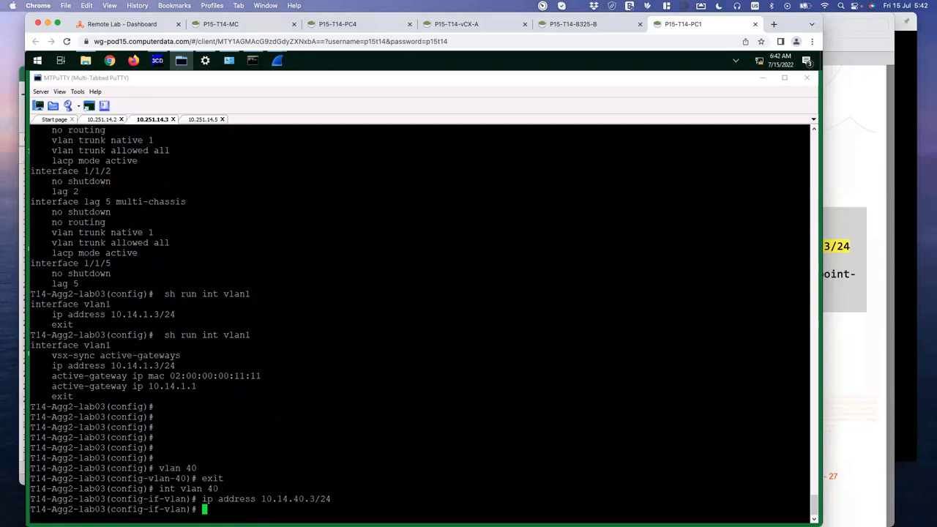
text(exit)
key(Return)
- Start OSPF process 1 with area 0 and router-id 10.14.0.3
text(ip)
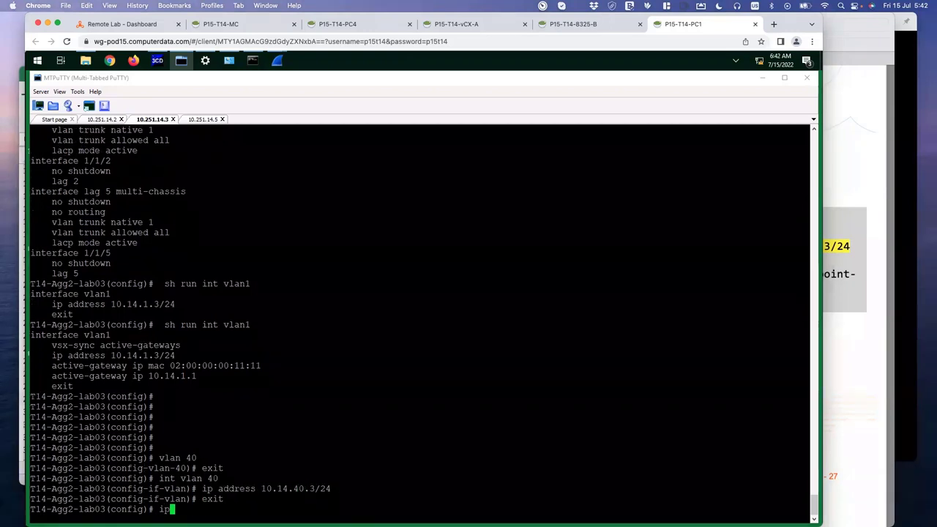
key(BackSpace)
key(BackSpace)
text(router ospf 1)
key(Return)
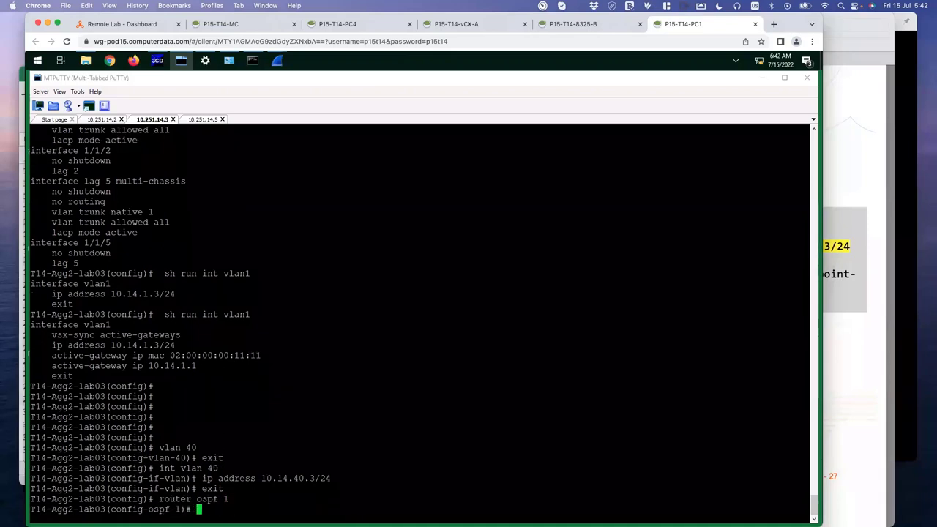
text(area 0)
key(Return)
text(router-id )
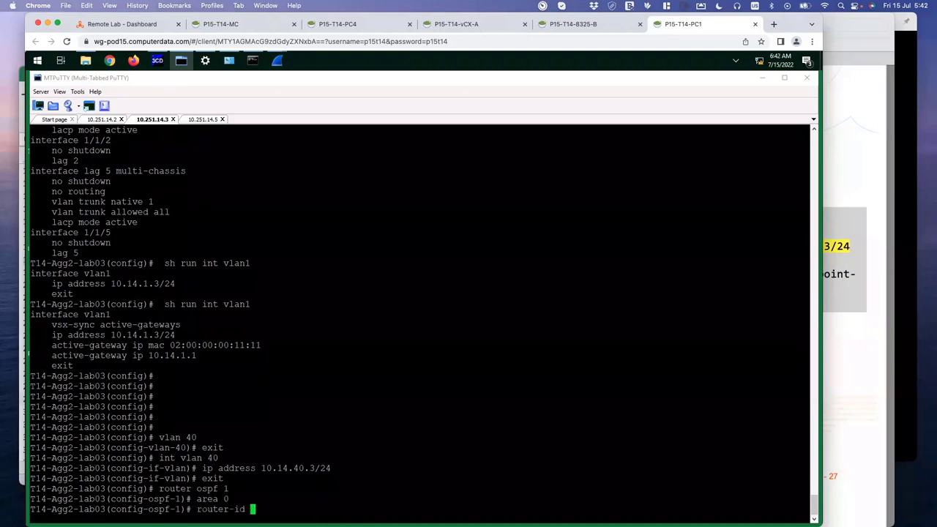
text(10.14.0.3)
key(Return)
text(exit)
key(Return)
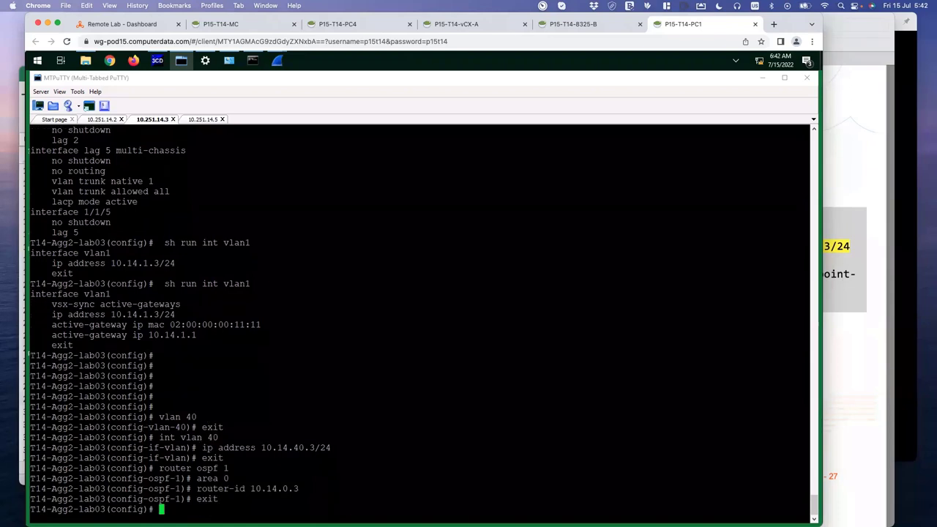
- Enable OSPF process 1 area 0 on interface VLAN 40
text(int vlan)
text(40)
key(Return)
text(ip ospf 1 are)
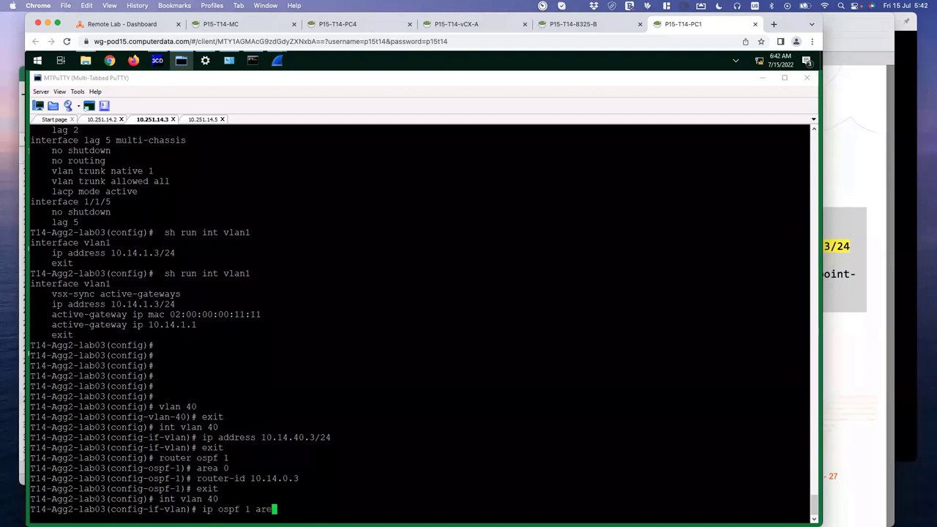
text( 0)
key(Return)
text(exit)
key(Return)
- Run 'sh ip ospf neighbors' repeatedly to watch the adjacencies form
text(sh )
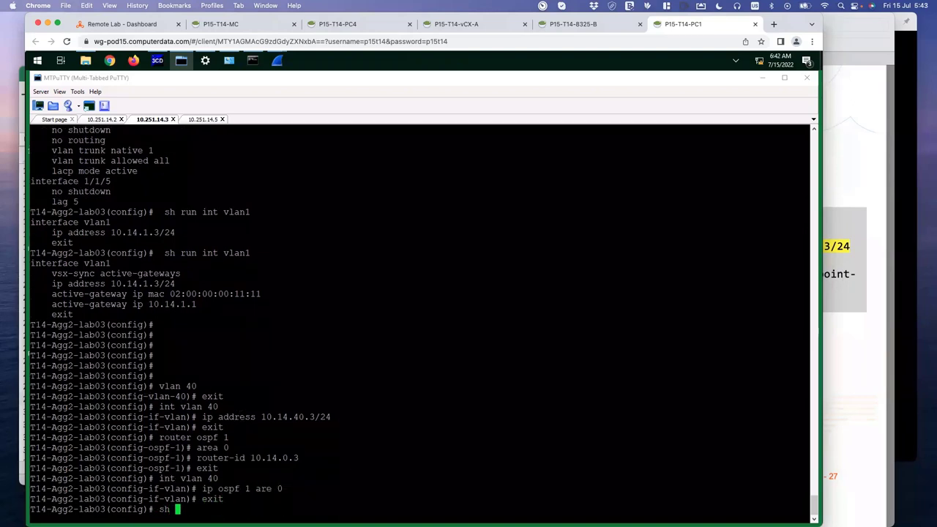
text(ip ospf ner)
key(Return)
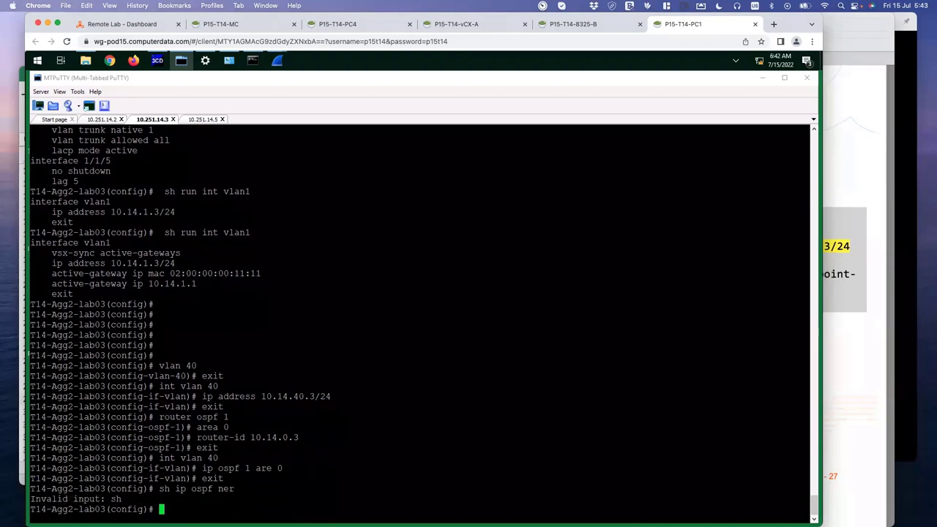
key(Up)
key(BackSpace)
text(ighbors)
key(Return)
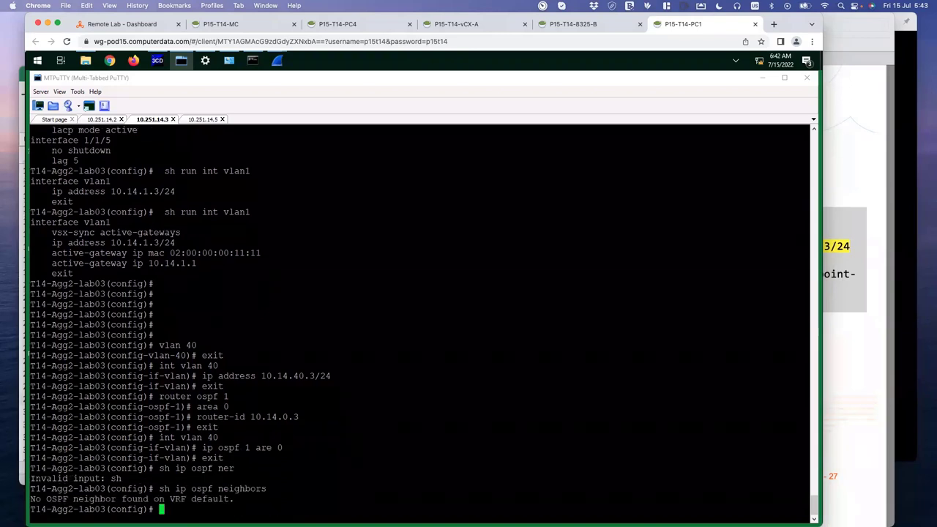
key(Up)
key(Return)
key(Up)
key(Return)
key(Up)
key(Return)
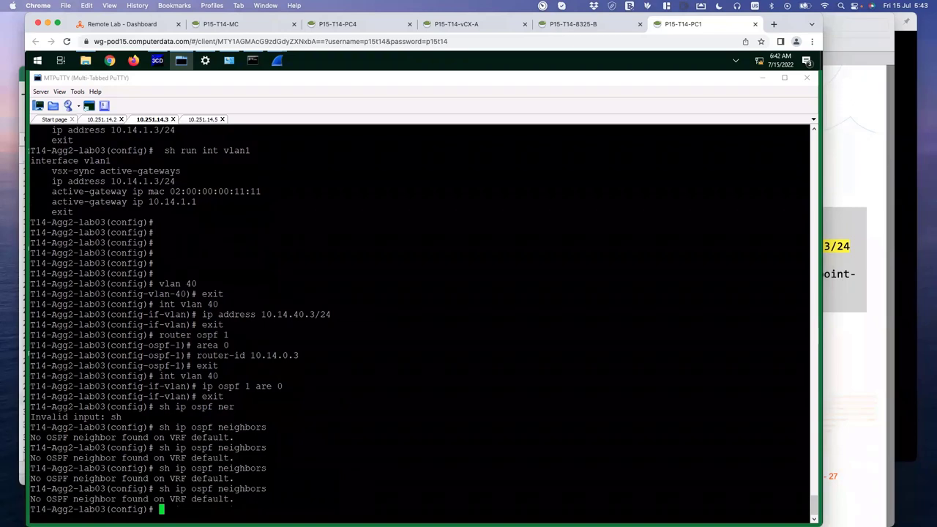
- Show the OSPF running configuration with 'sh run ospf', then recheck the neighbors
text(sh run ospf)
key(Return)
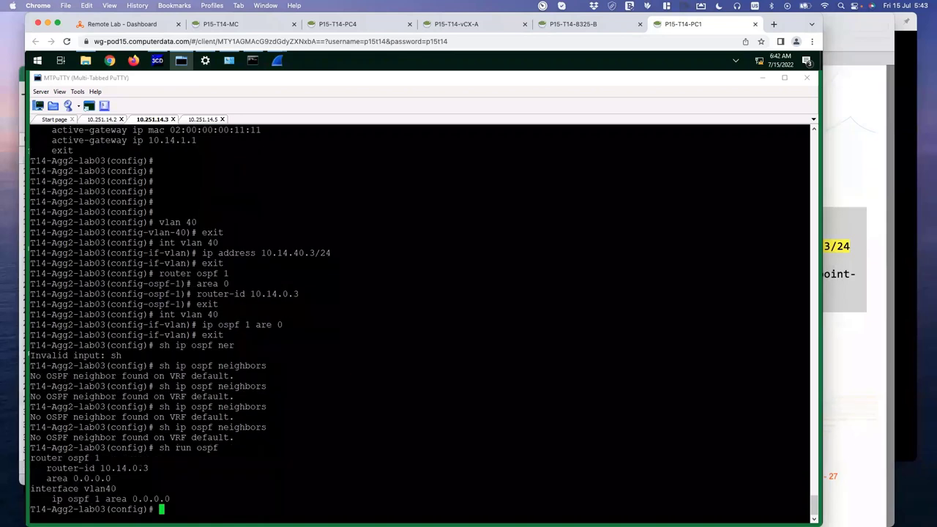
key(Up)
key(Up)
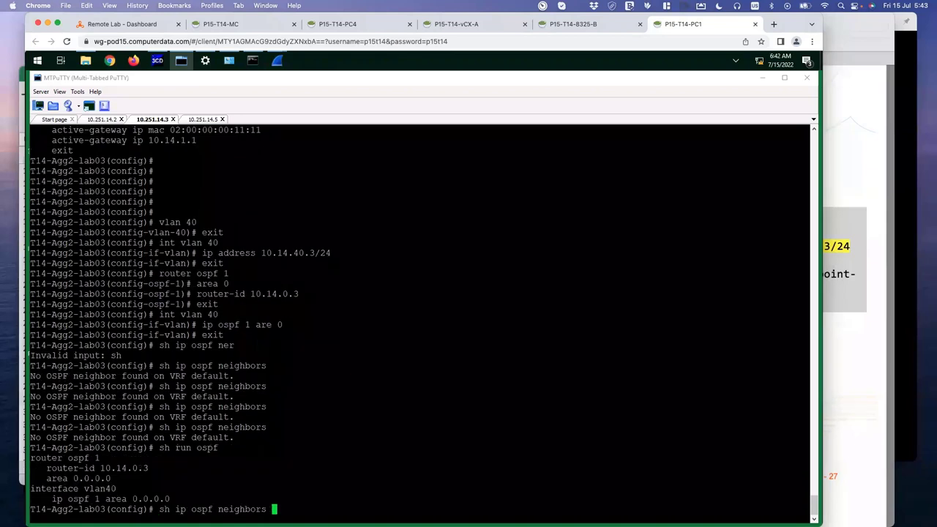
key(Return)
key(Return)
key(Return)
key(Return)
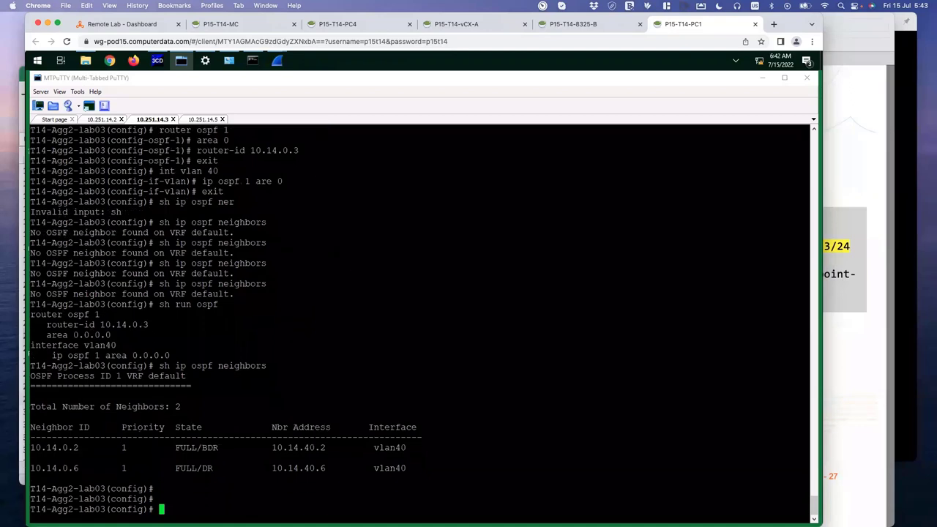
key(Up)
key(Return)
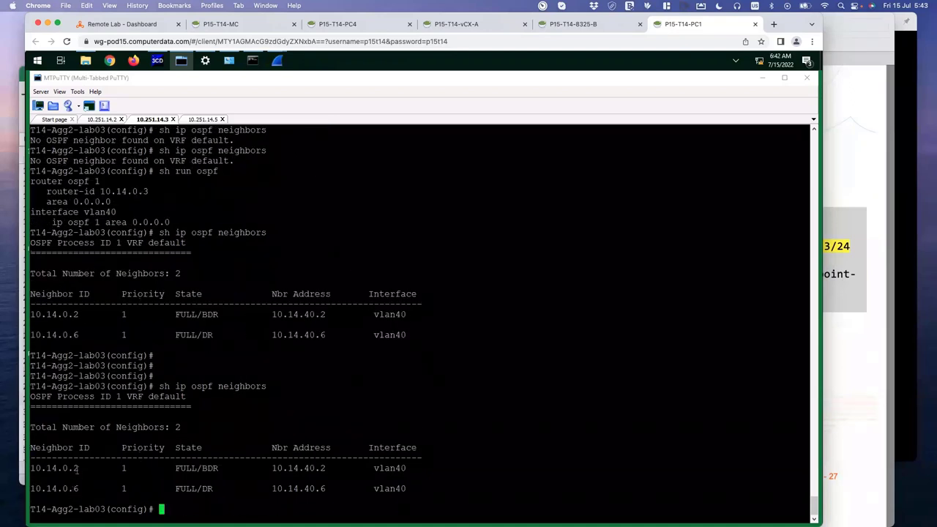
- Highlight the FULL neighbor IDs 10.14.0.2 and 10.14.0.6
drag(78, 469, 27, 467)
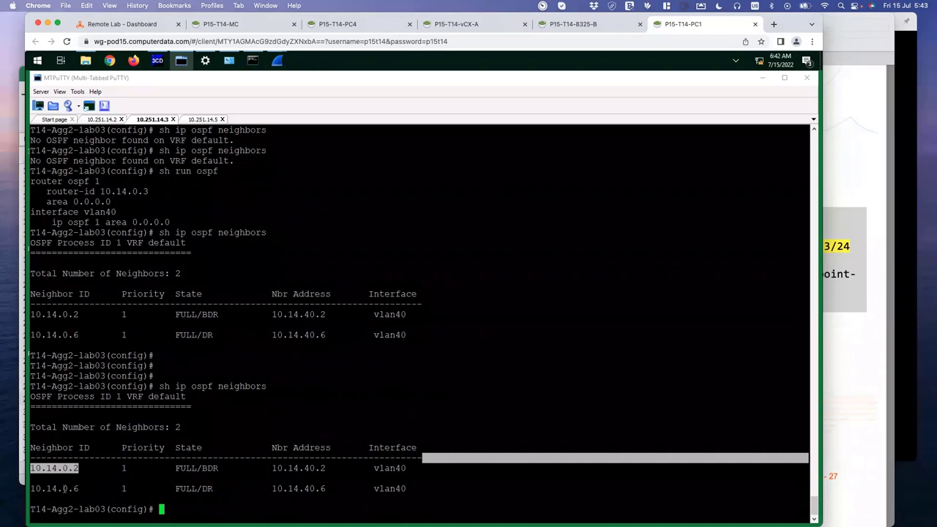
click(80, 469)
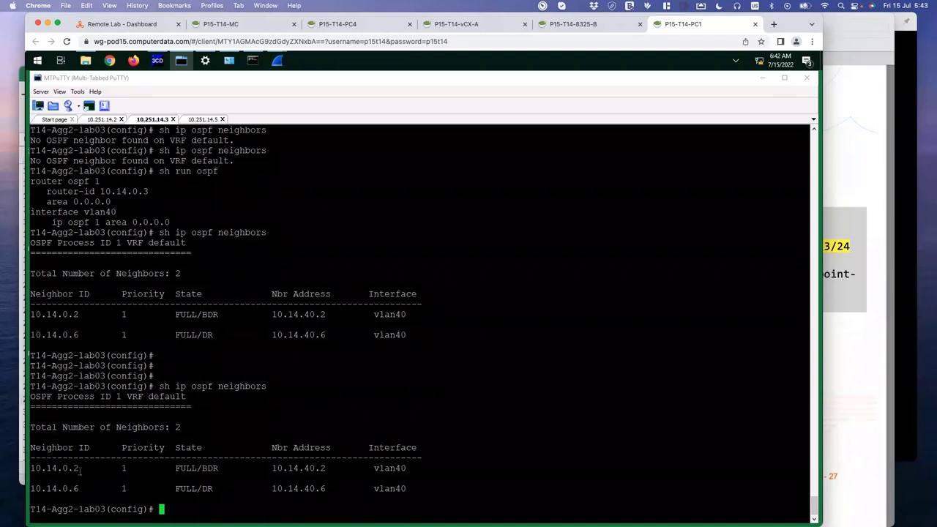
drag(78, 488, 40, 489)
- Circle Agg2 on the VSX uplink slide with no fill and draw a line to its right
click(849, 337)
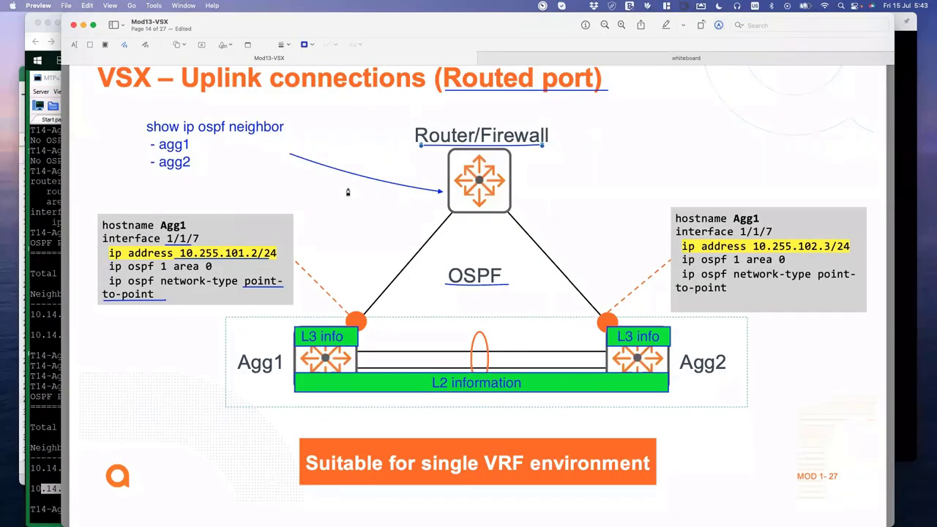
mouse_move(655, 315)
mouse_down()
mouse_move(644, 404)
mouse_move(666, 312)
mouse_up()
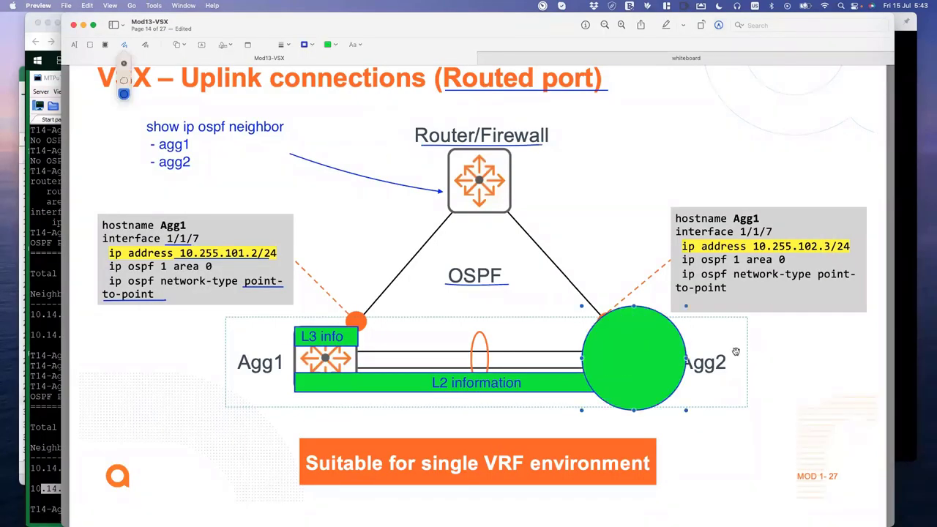
click(333, 45)
click(293, 77)
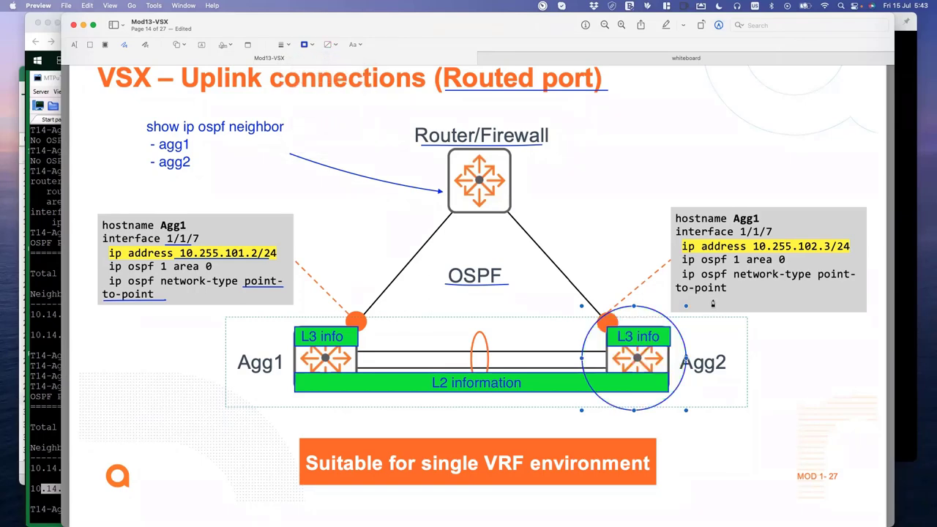
drag(747, 343, 694, 347)
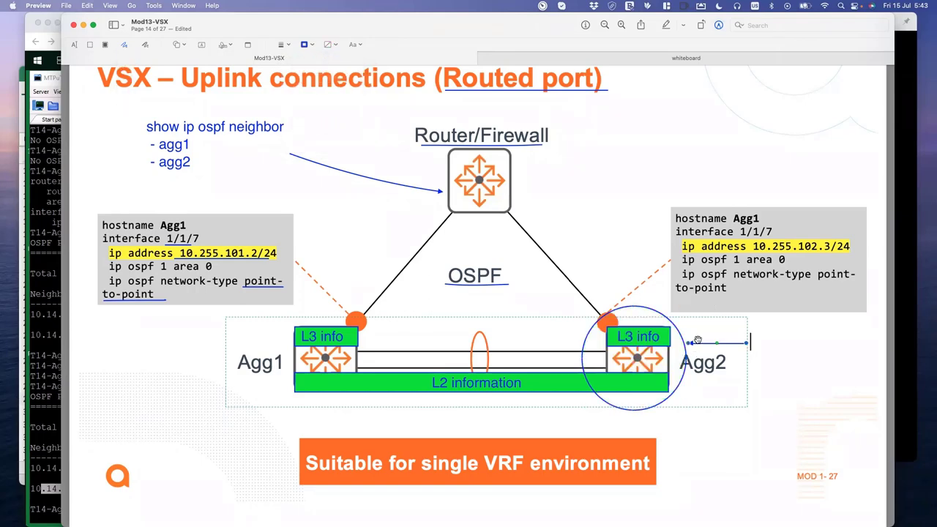
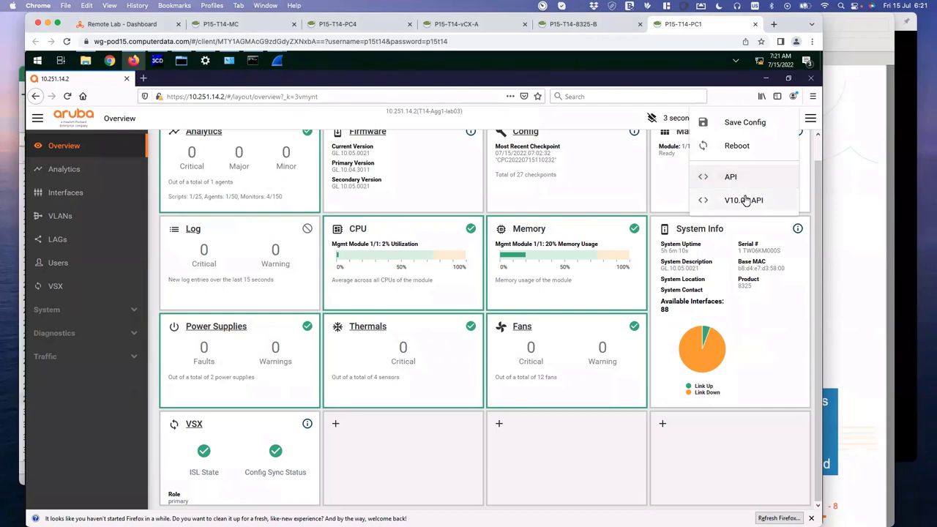
- Load the switch's v10.04 REST API page, then show the Swagger Interface slide in Preview
click(663, 227)
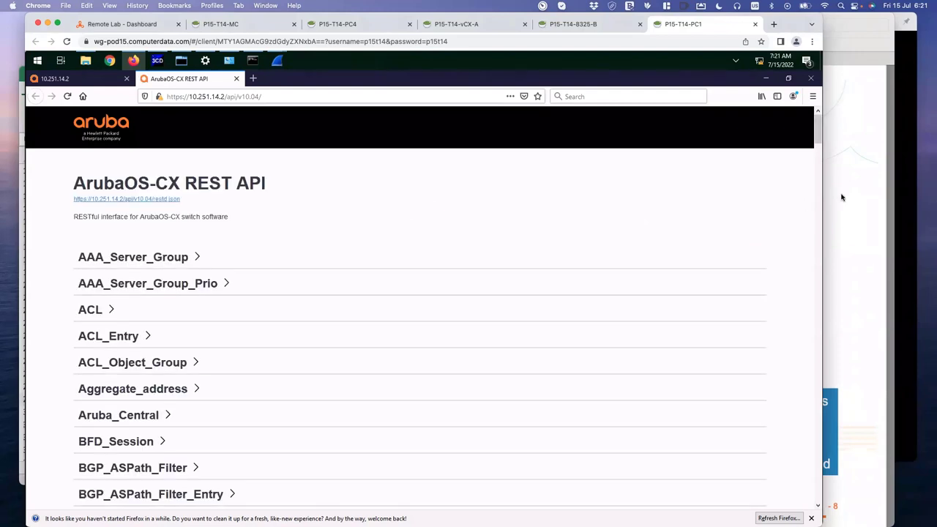
click(872, 227)
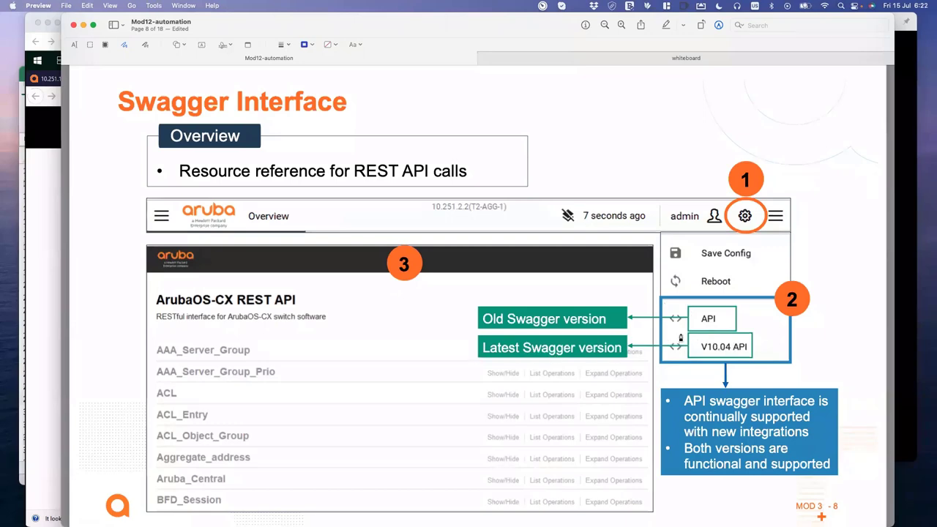
- Advance Preview to slide MOD 3-9, then return to the REST API page in Chrome
scroll(627, 338, down, 3)
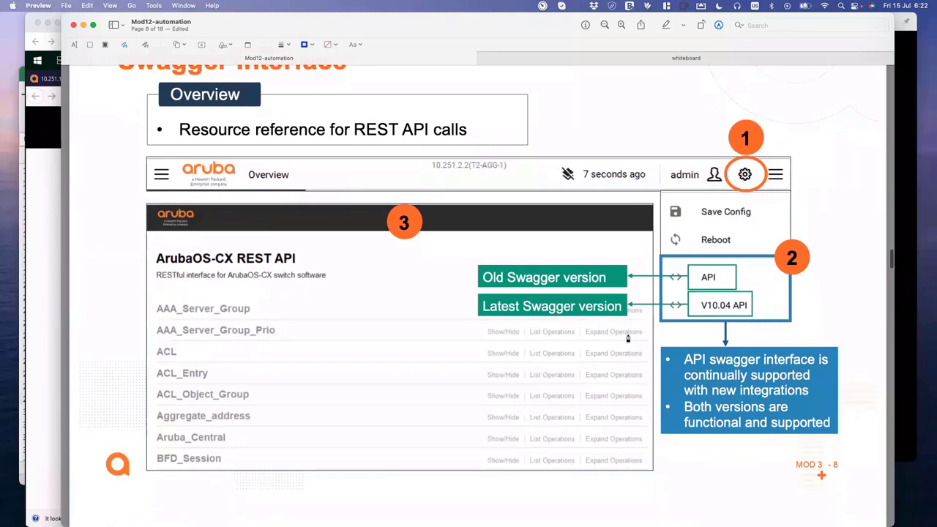
scroll(628, 338, down, 10)
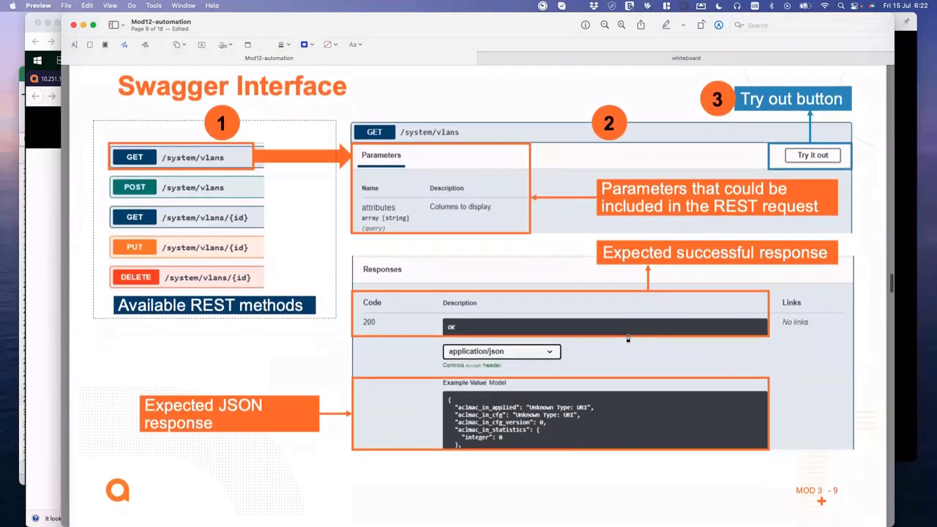
click(49, 206)
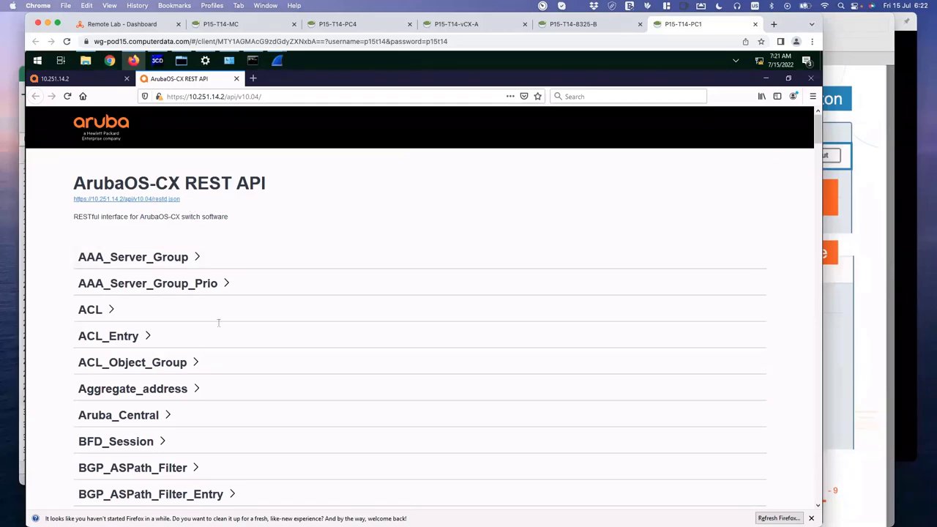
- Expand Login and POST /login to review the username and password parameters and response codes
scroll(219, 322, down, 15)
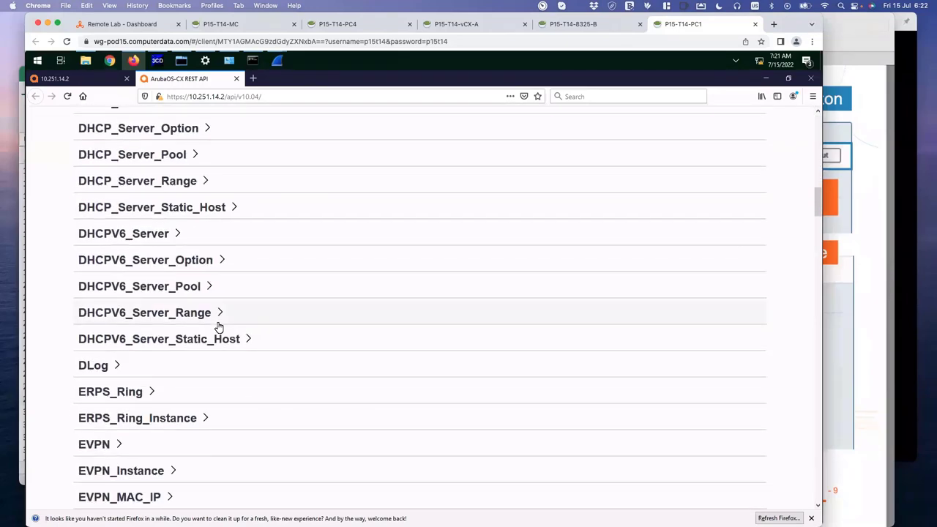
scroll(218, 326, down, 15)
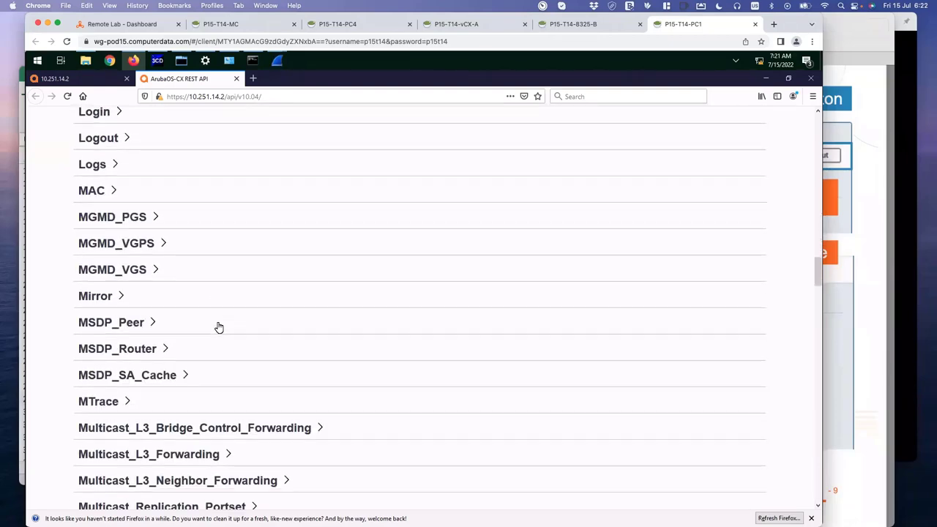
scroll(219, 327, down, 3)
scroll(218, 327, up, 8)
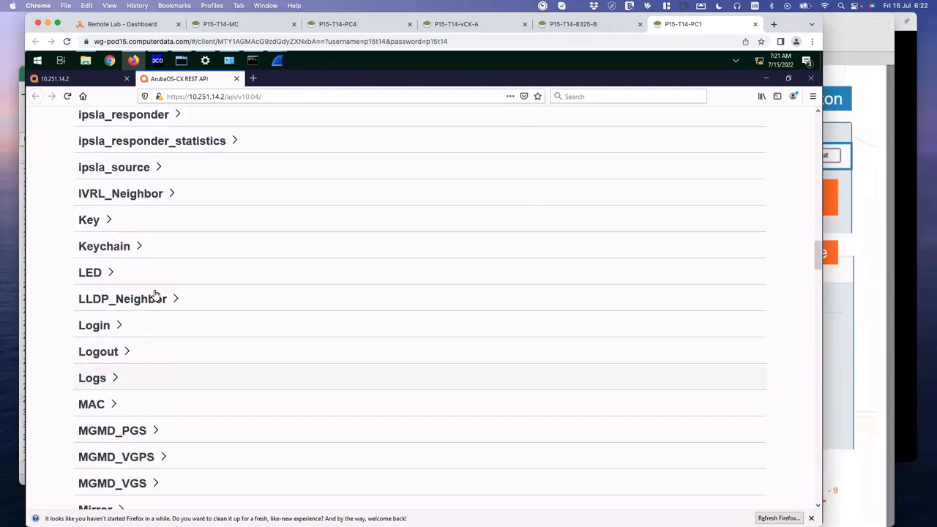
click(113, 327)
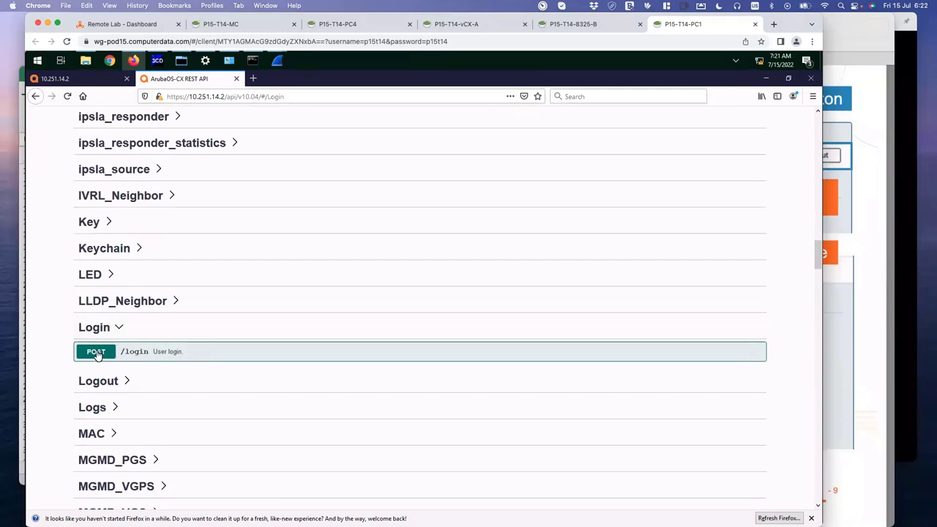
click(179, 358)
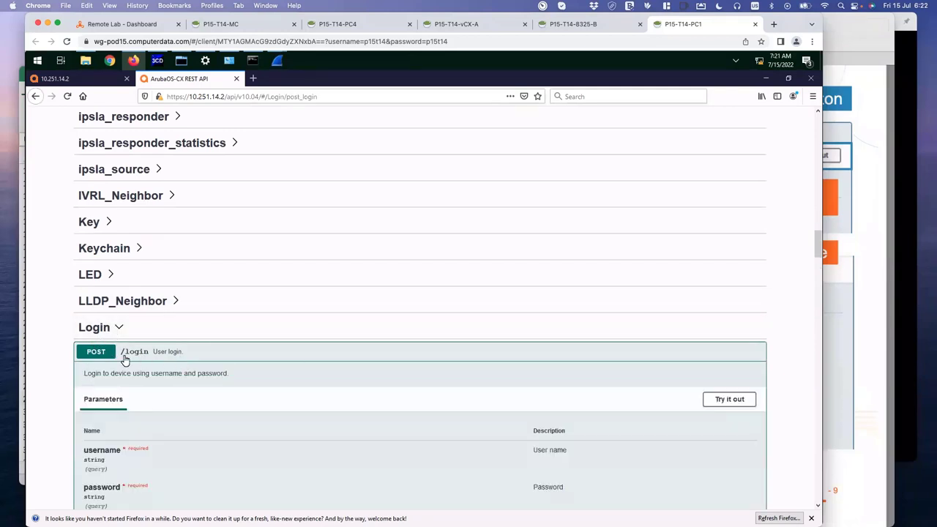
scroll(291, 372, down, 3)
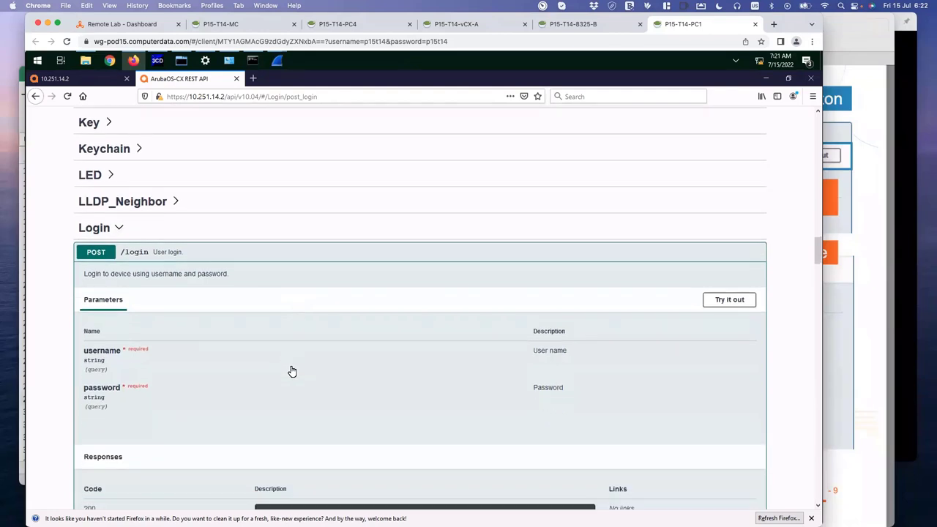
scroll(292, 372, down, 7)
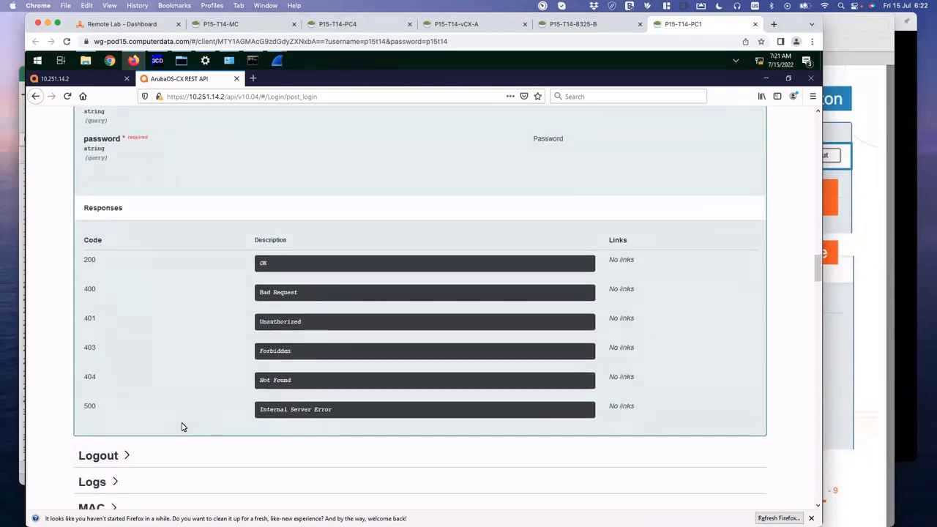
scroll(183, 427, up, 4)
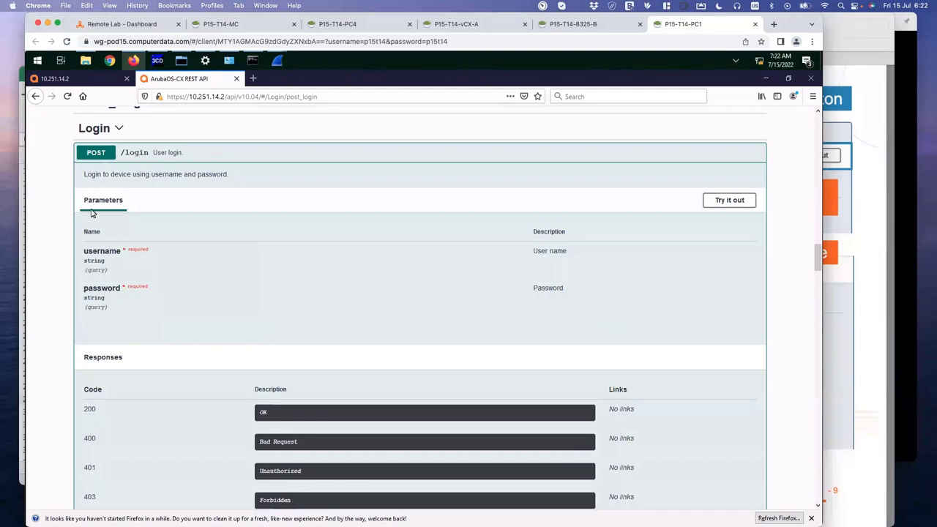
- Execute POST /login with the admin username and its password, getting code 200
click(720, 200)
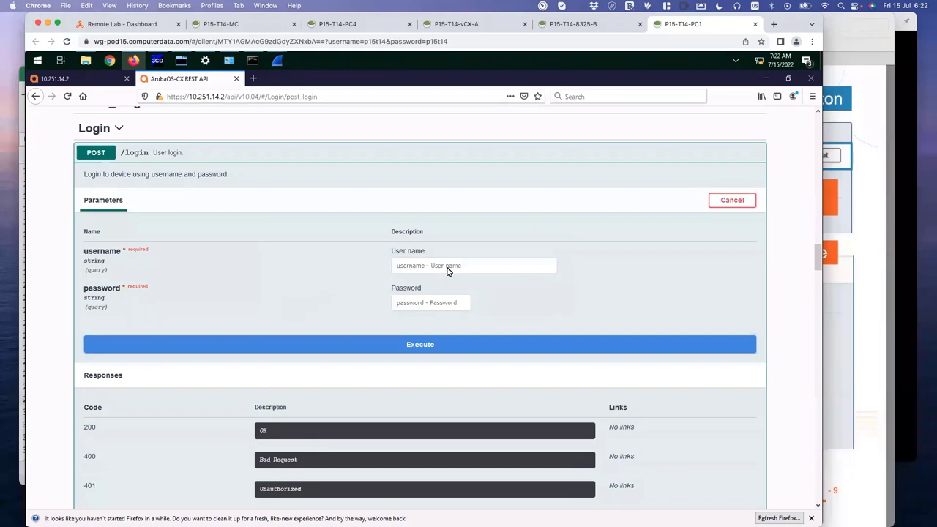
click(449, 271)
text(admin)
key(Tab)
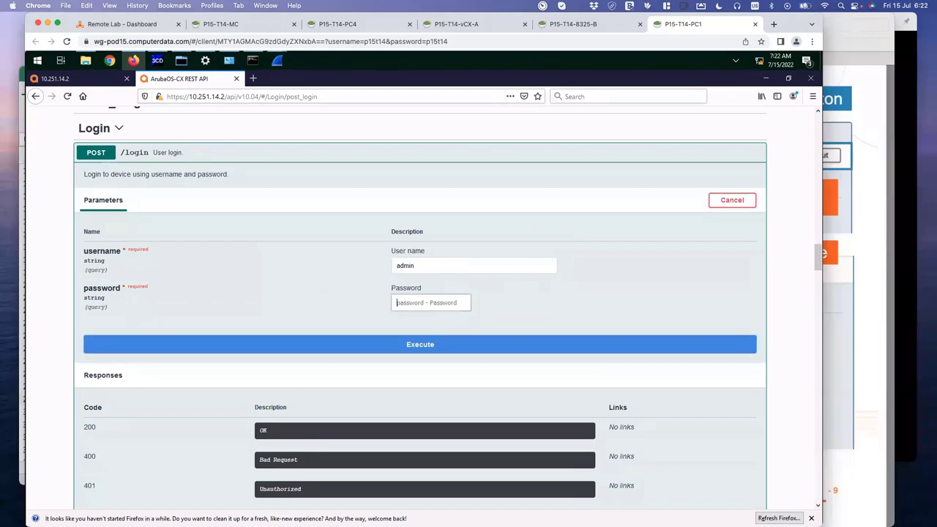
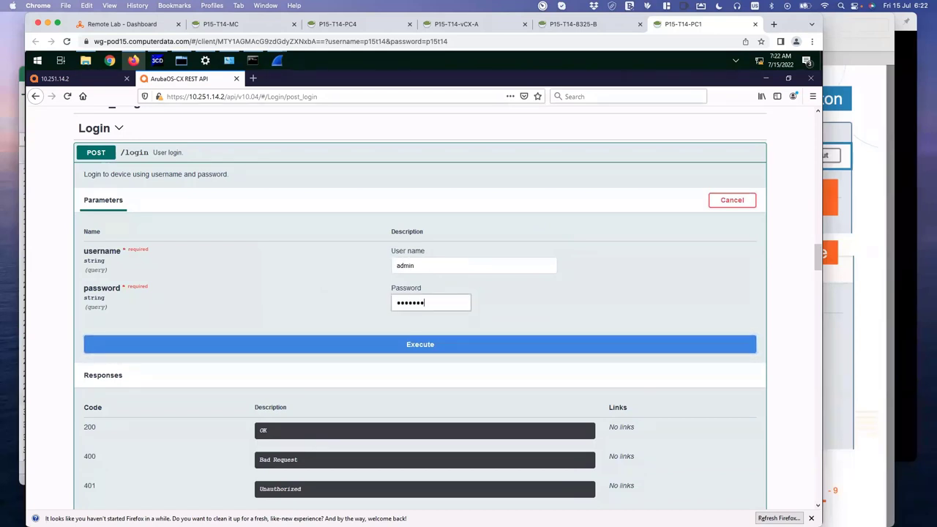
click(730, 203)
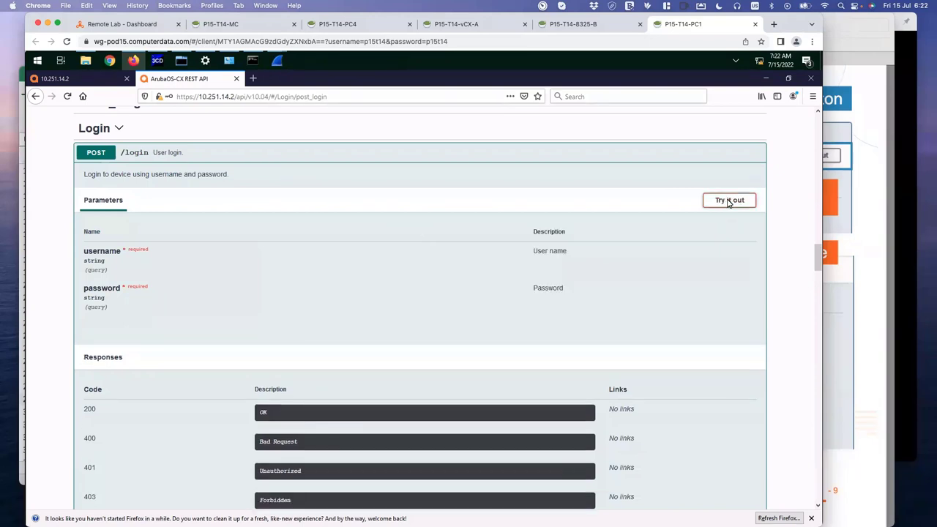
click(731, 202)
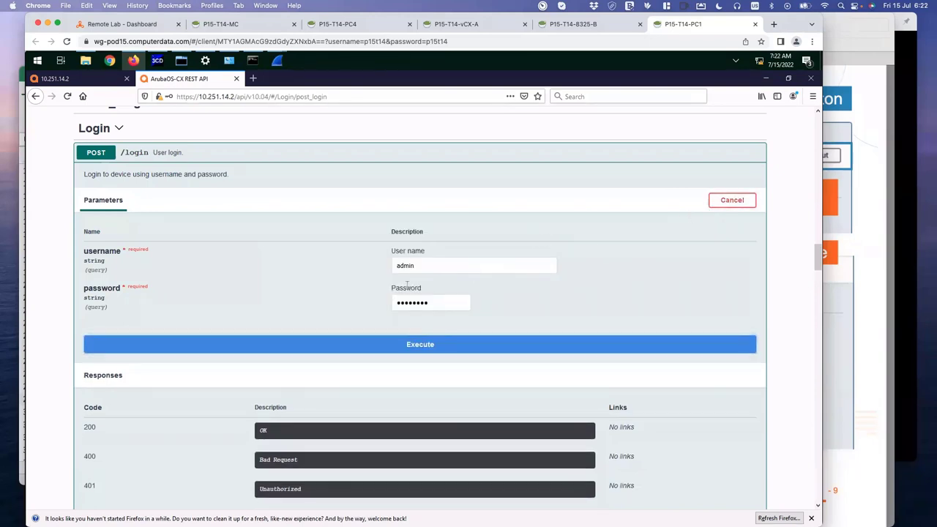
click(417, 344)
- Copy the generated curl login command from the response section
scroll(411, 388, down, 5)
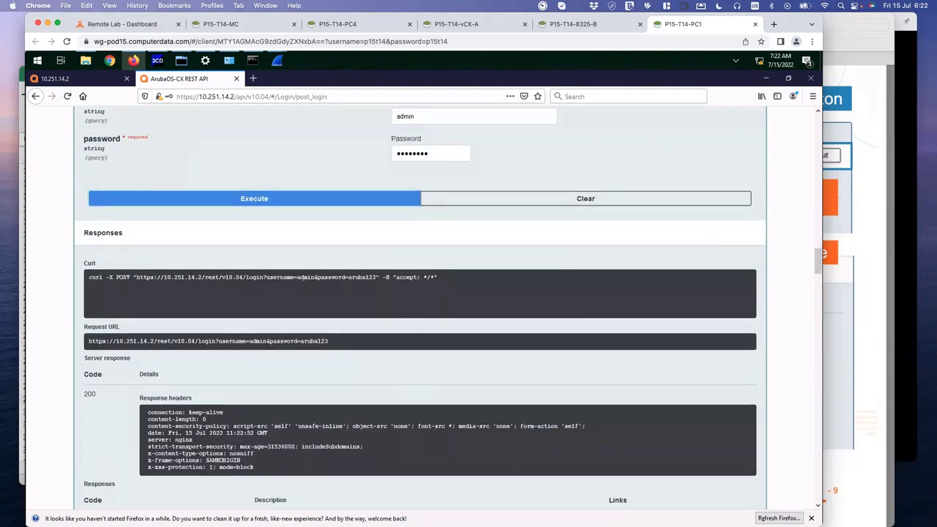
drag(89, 278, 168, 279)
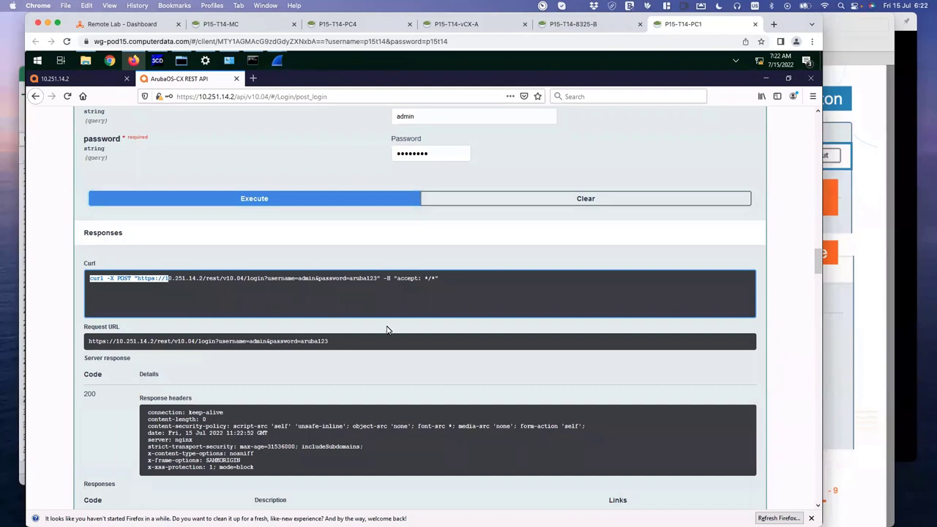
click(185, 294)
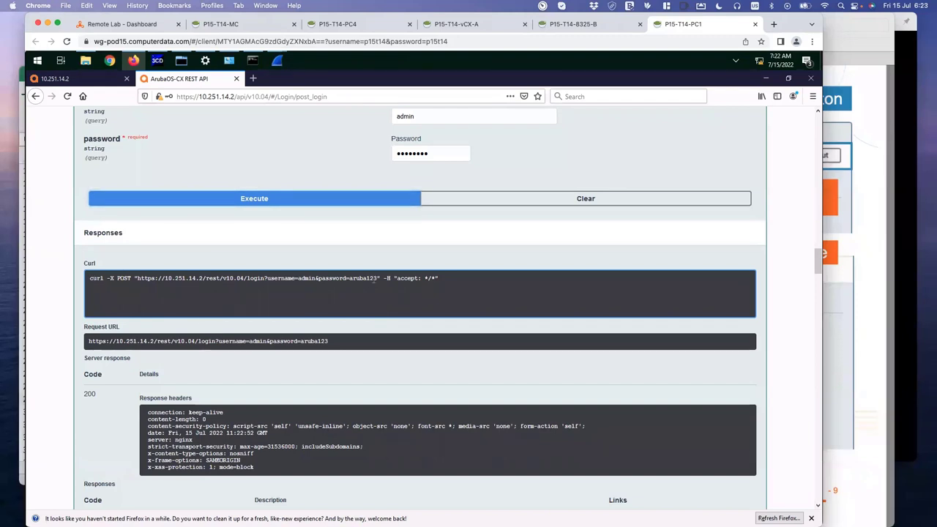
drag(89, 279, 445, 278)
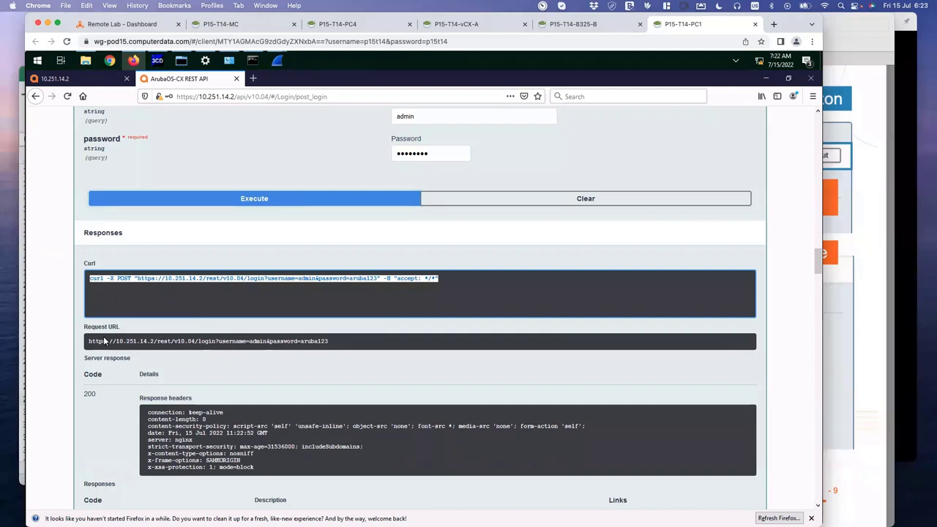
drag(89, 341, 328, 341)
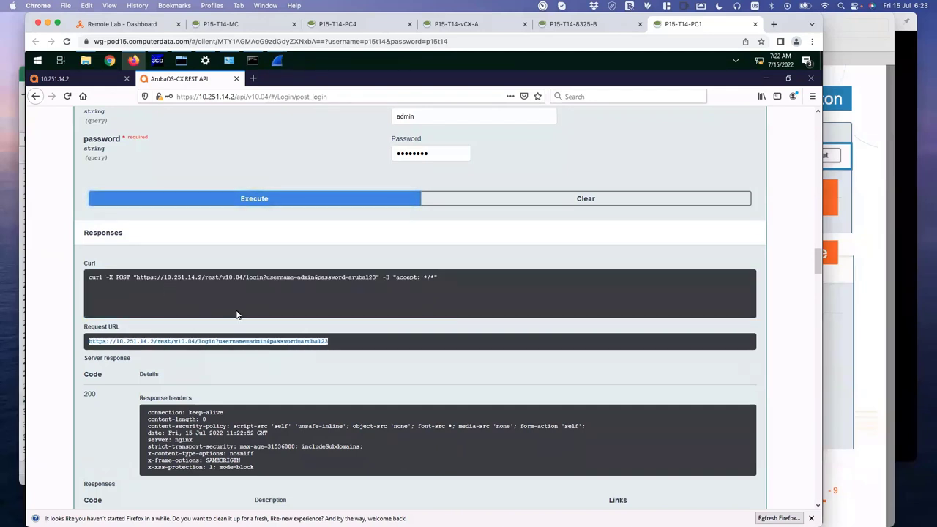
drag(175, 412, 255, 467)
double_click(89, 394)
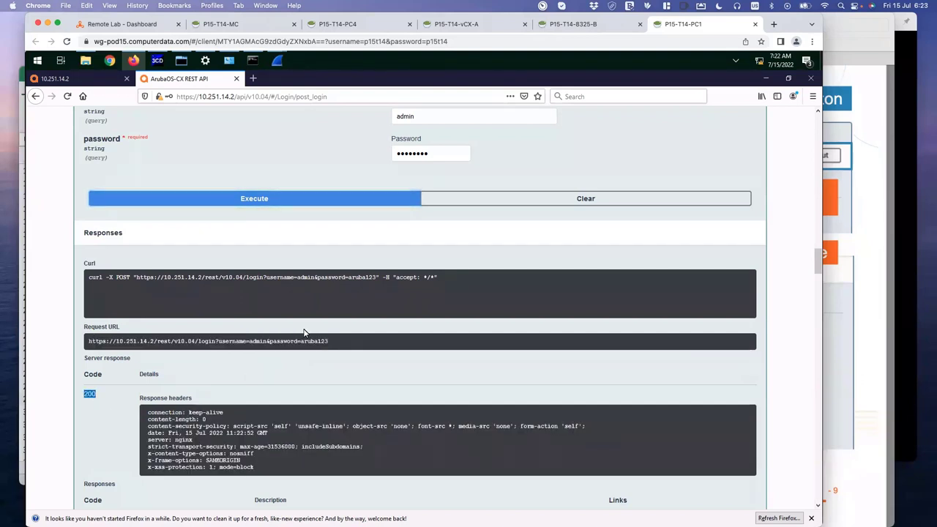
drag(89, 278, 131, 279)
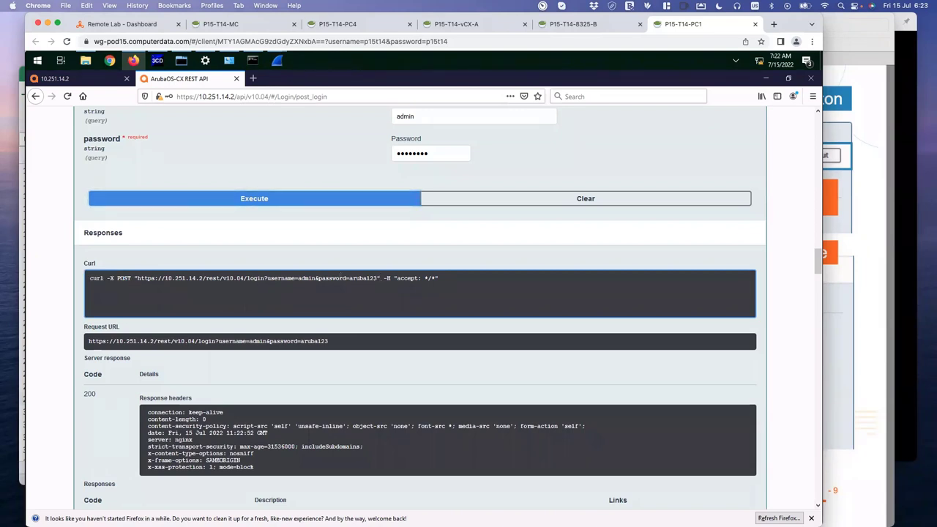
drag(381, 278, 92, 279)
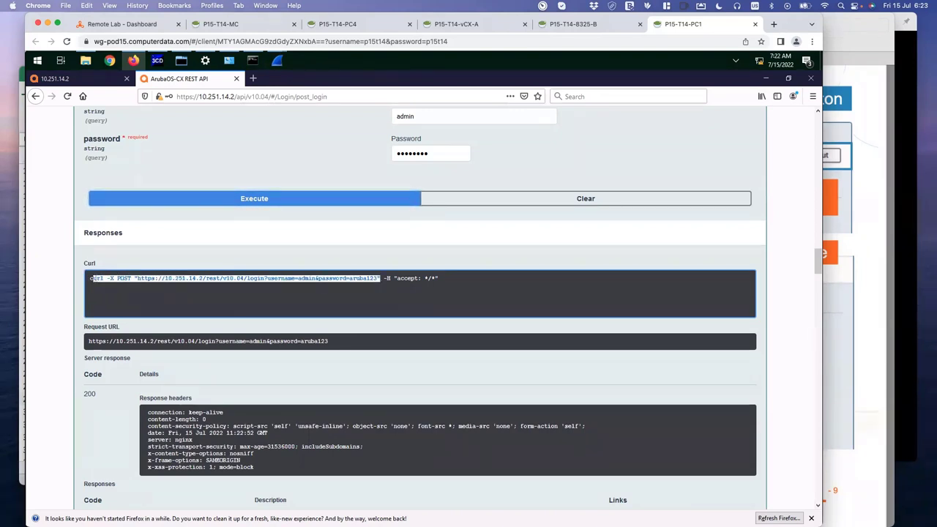
right_click(107, 278)
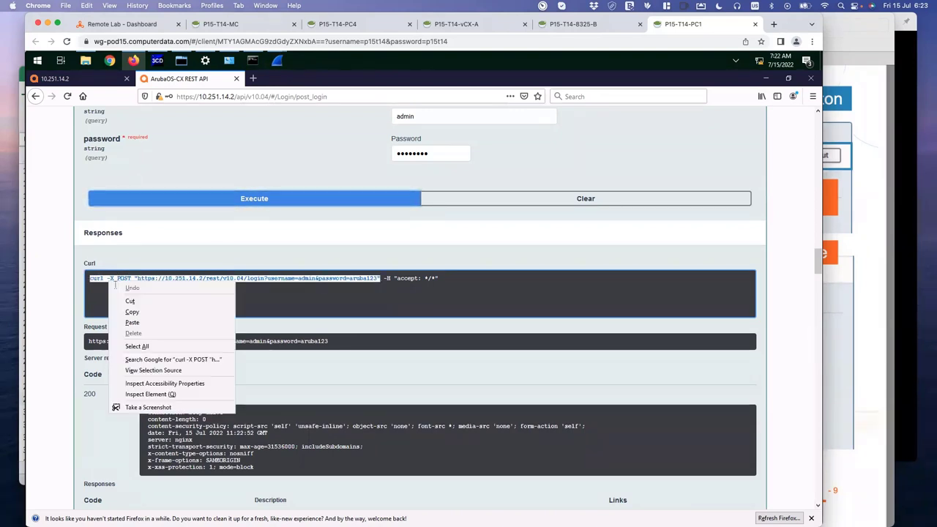
click(154, 313)
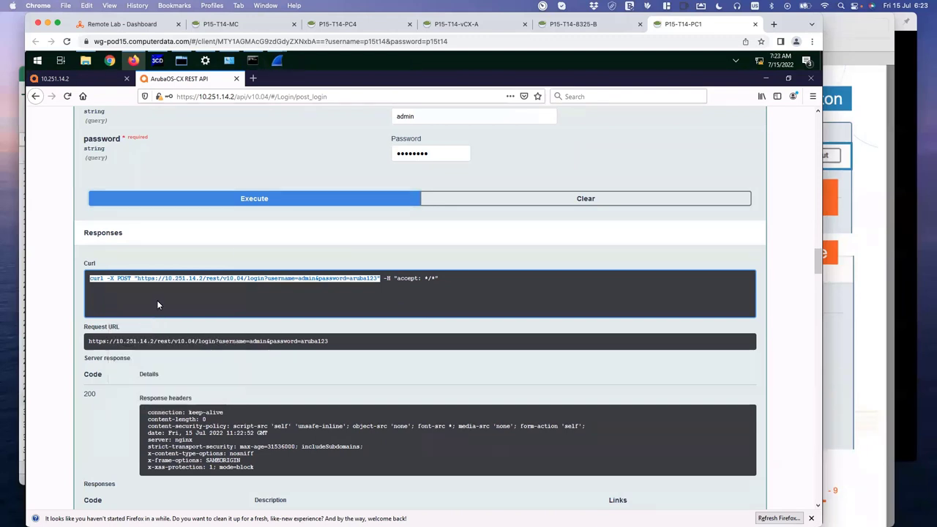
- Minimize Firefox to reveal the ipconfig output and launch Postman from the desktop
click(134, 62)
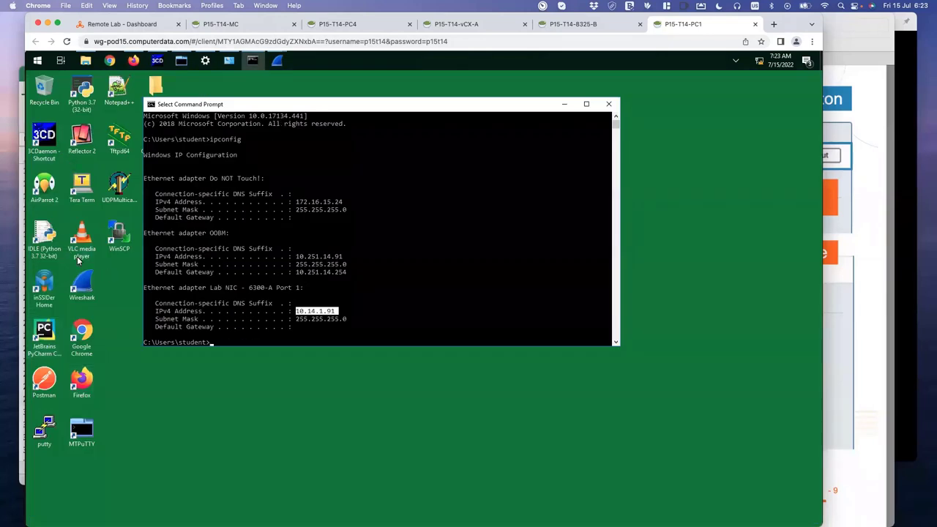
double_click(44, 381)
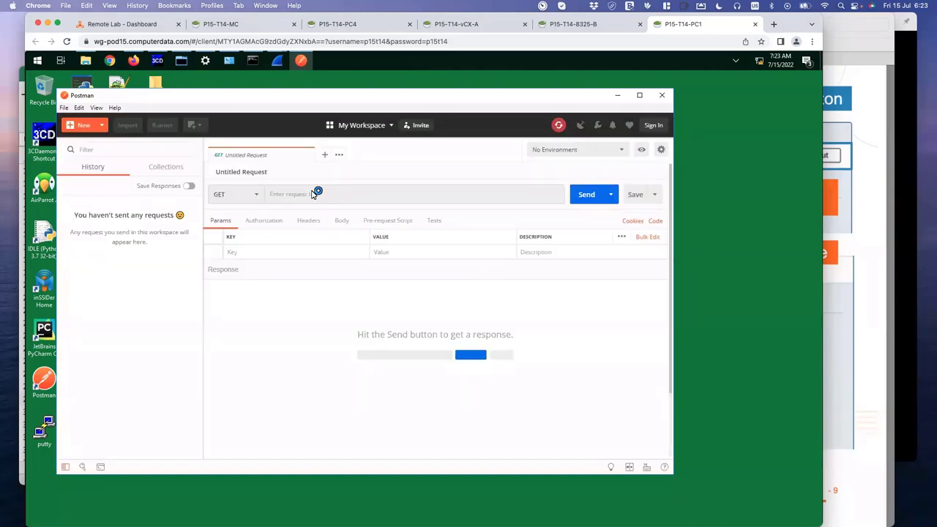
- Paste the curl login command into Postman's request URL and send it, getting no response
right_click(289, 193)
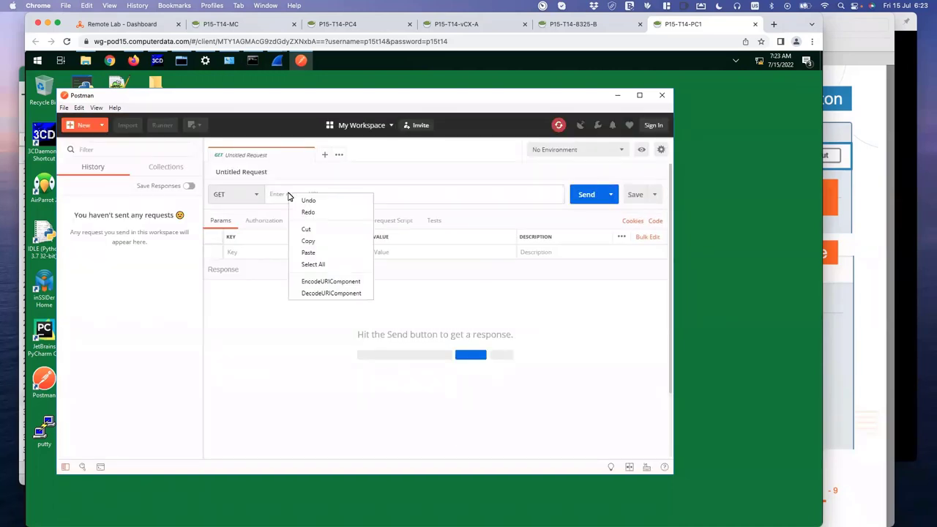
click(325, 255)
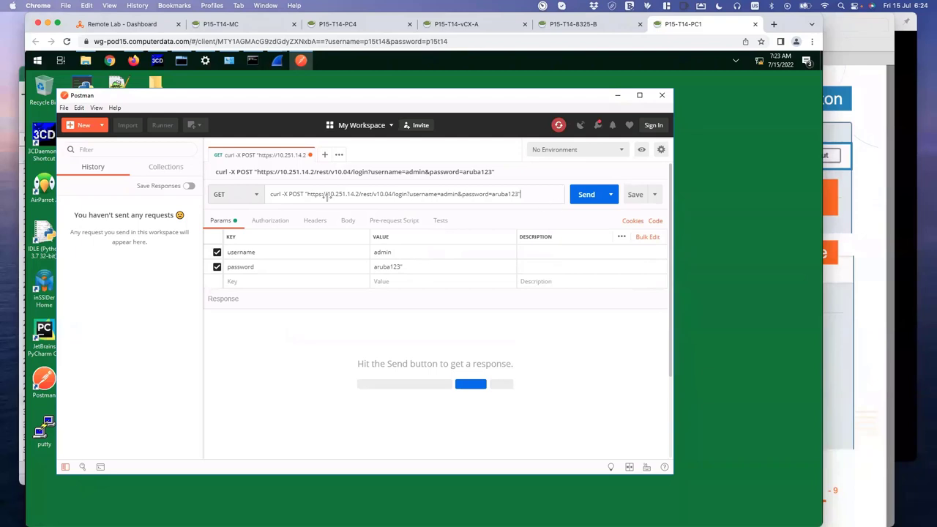
click(590, 195)
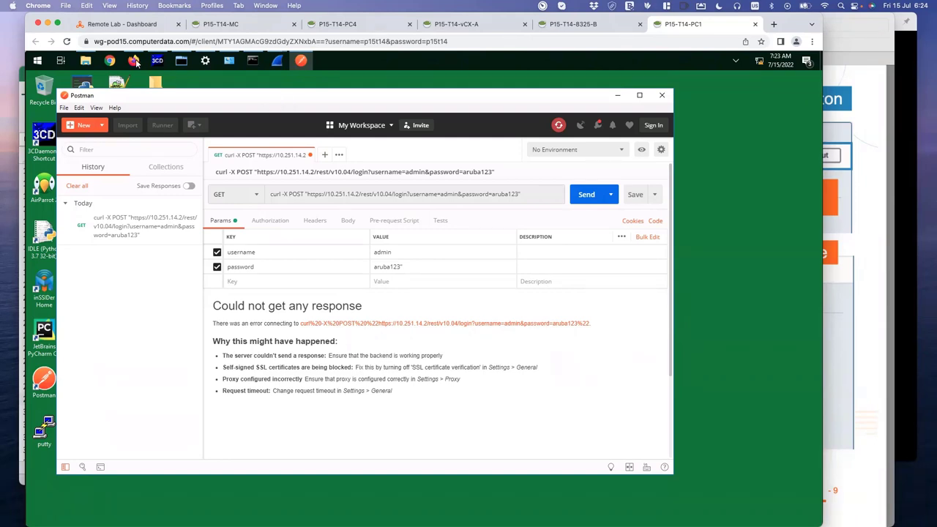
- Go back to the Login listing in Firefox and close the ArubaOS-CX REST API tab
click(181, 60)
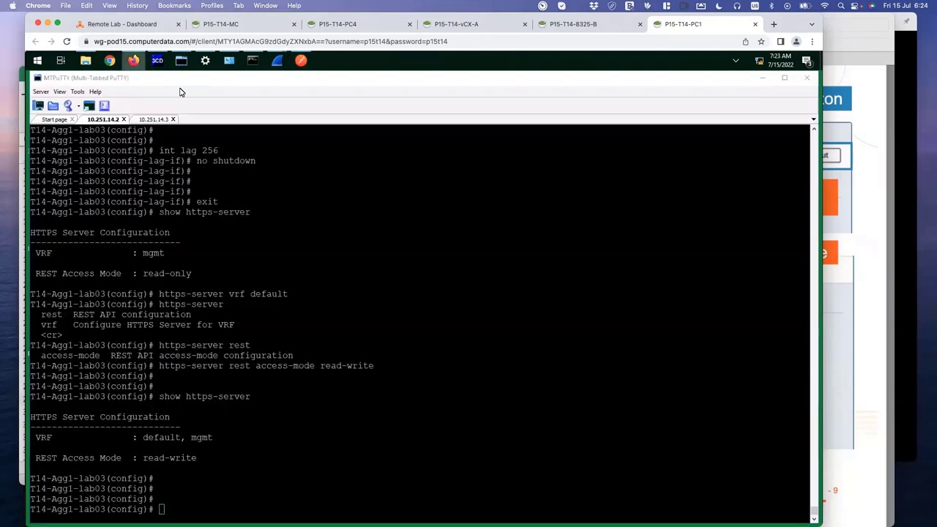
key(alt+Tab)
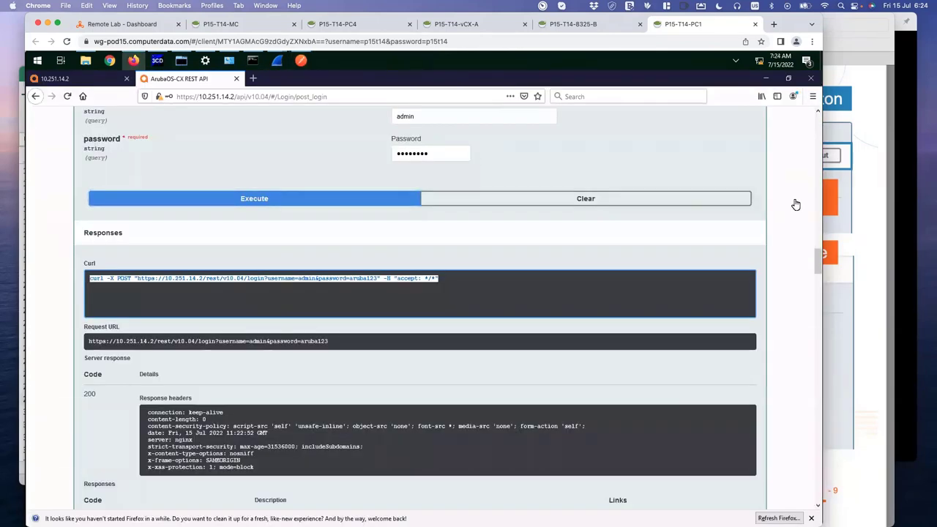
drag(817, 262, 812, 125)
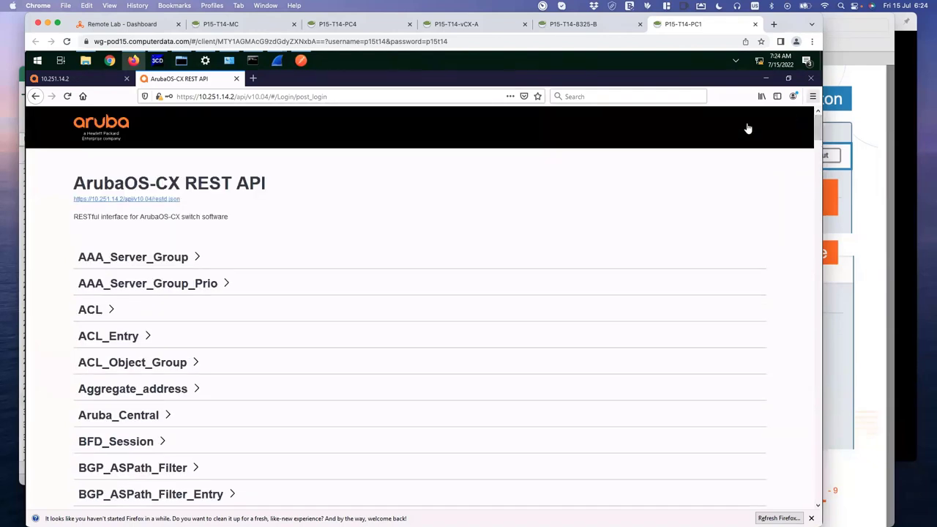
click(36, 96)
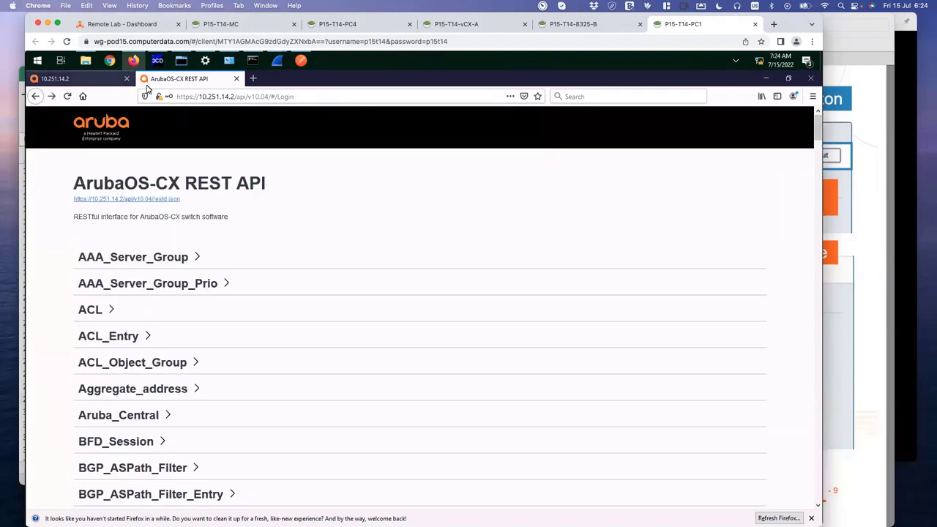
click(101, 82)
click(233, 83)
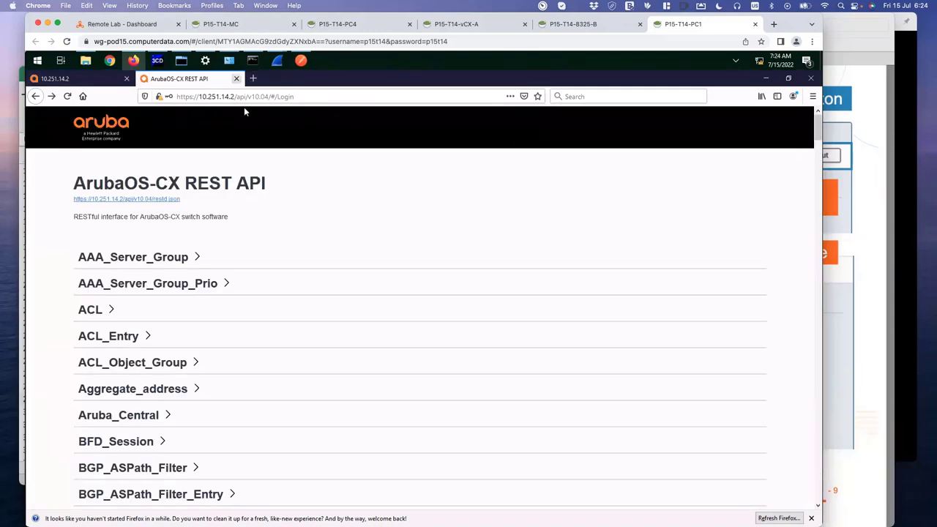
click(236, 78)
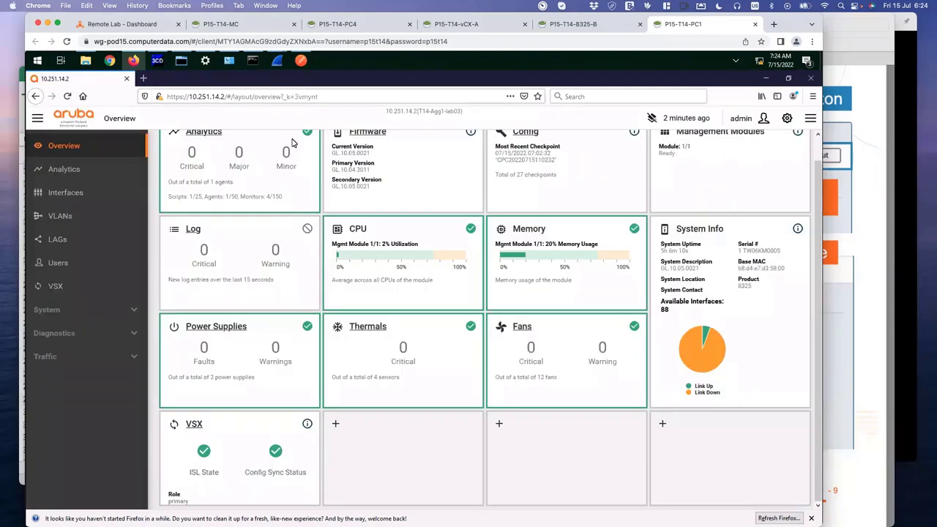
- Open the API page from the dashboard gear menu, close Postman, and let the resource list load
click(785, 119)
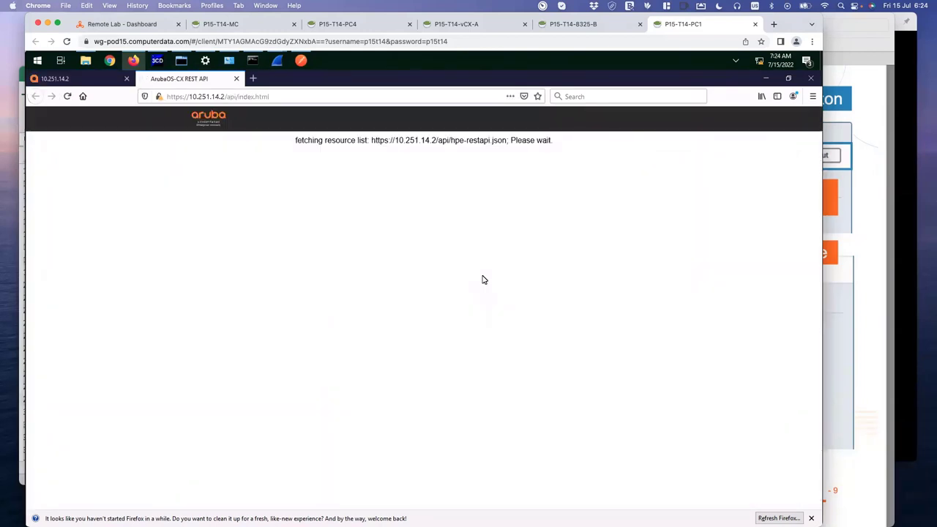
click(300, 62)
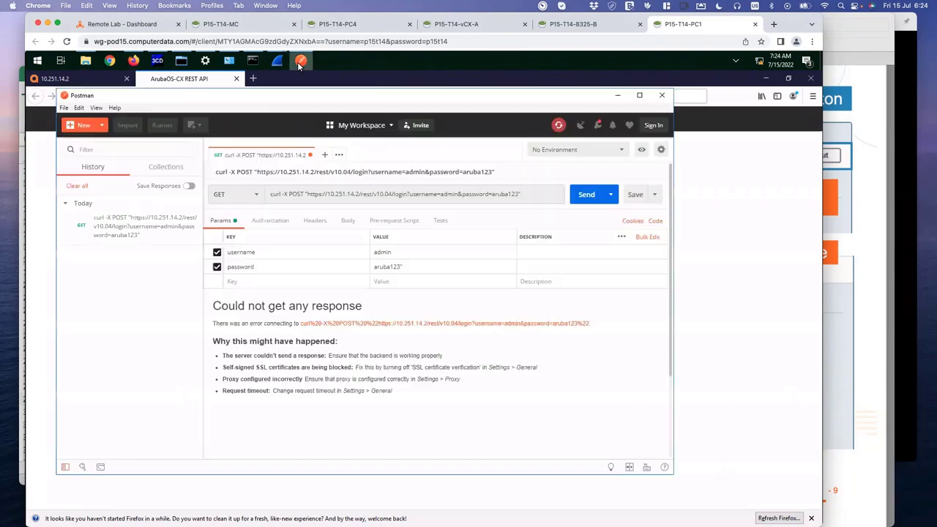
click(662, 97)
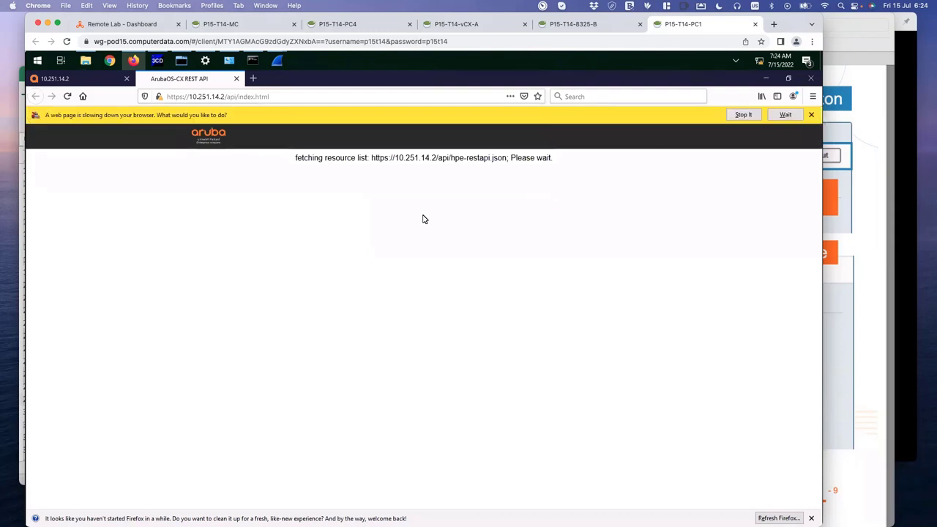
click(784, 117)
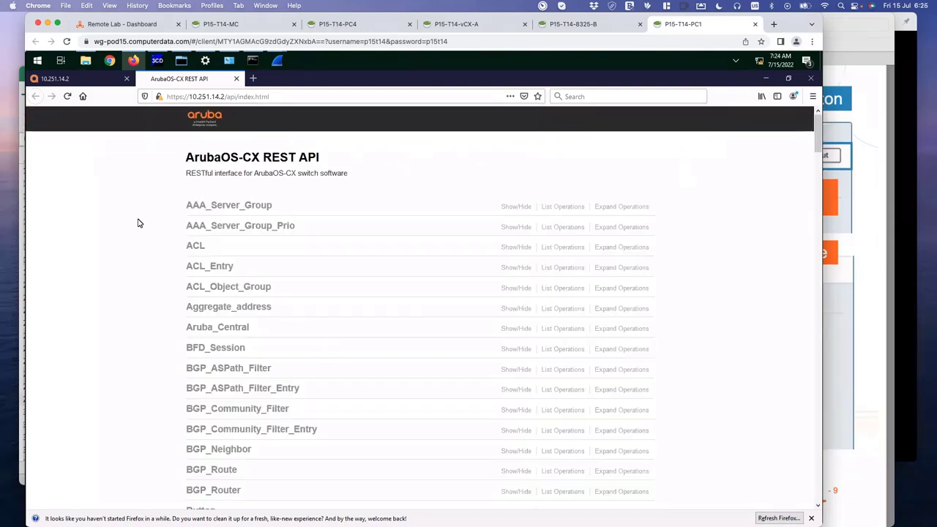
scroll(196, 229, down, 3)
scroll(197, 229, down, 15)
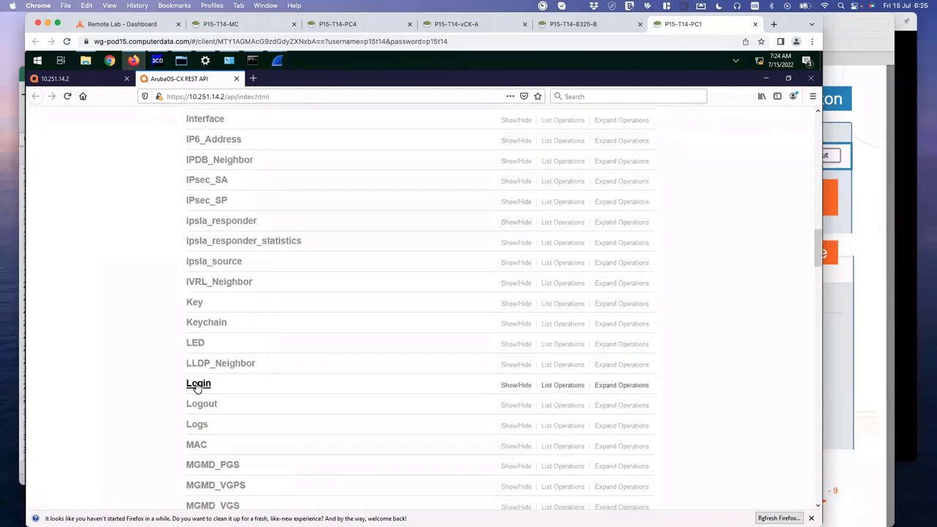
- Submit POST /login with the admin username and its password, getting code 200
click(198, 382)
click(285, 402)
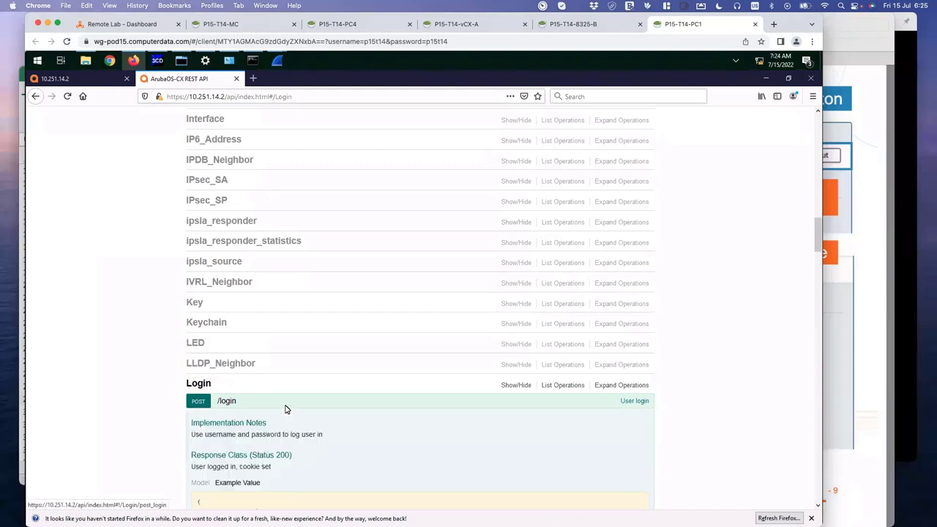
scroll(283, 407, down, 4)
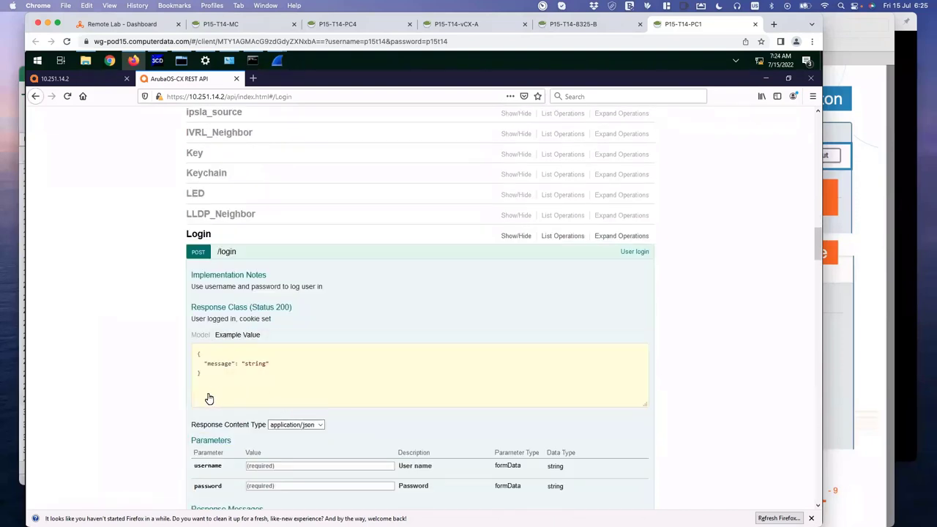
scroll(219, 390, down, 5)
click(266, 266)
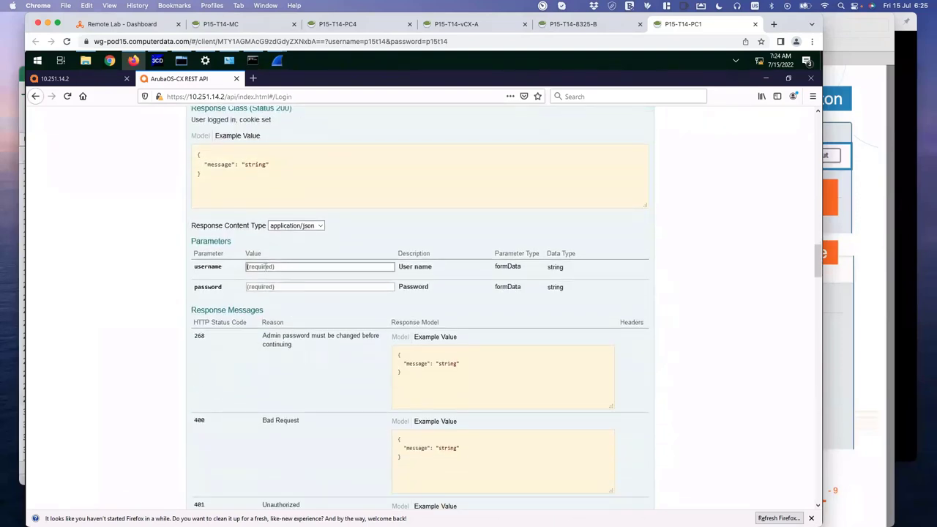
text(admin)
key(Tab)
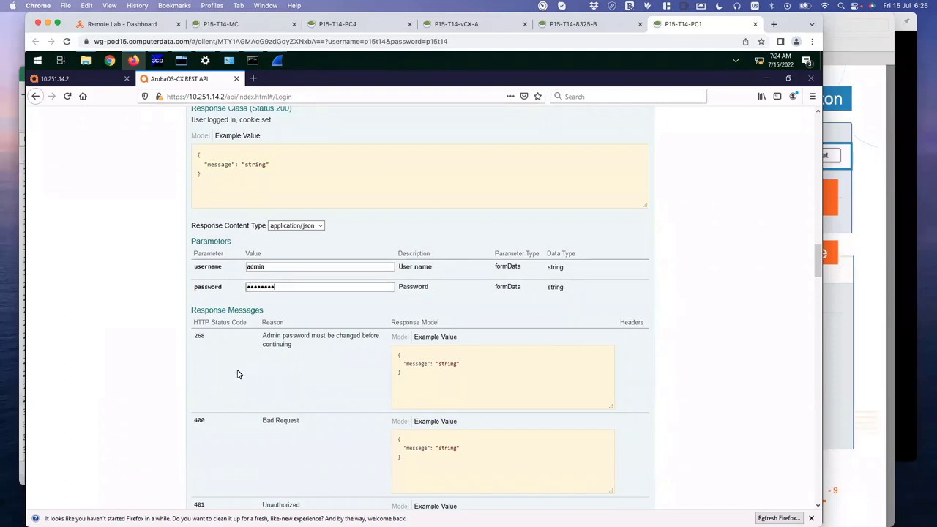
scroll(237, 375, down, 10)
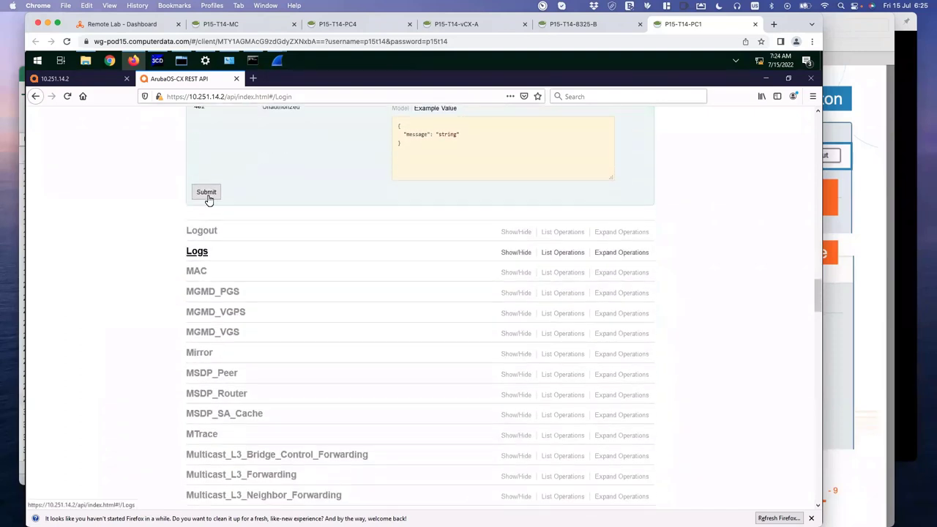
click(206, 191)
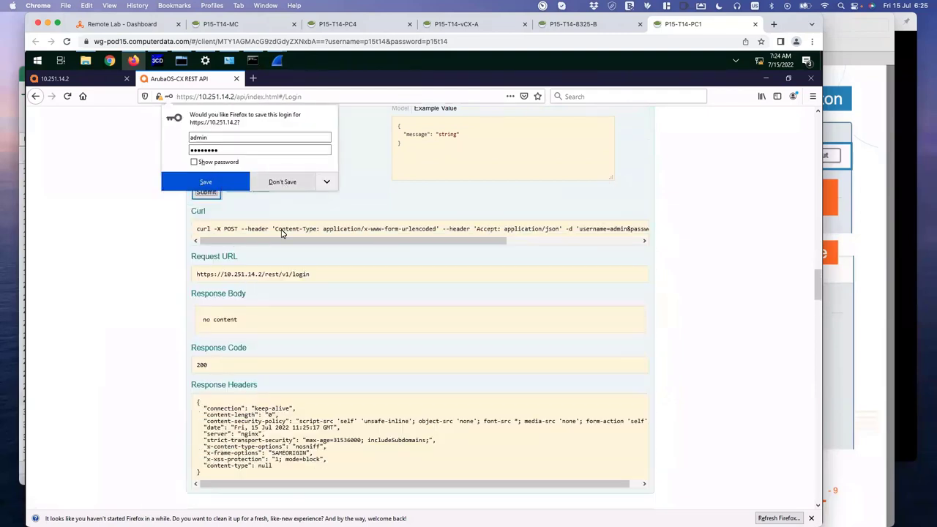
- Copy the whole generated curl command from the Curl box
triple_click(237, 228)
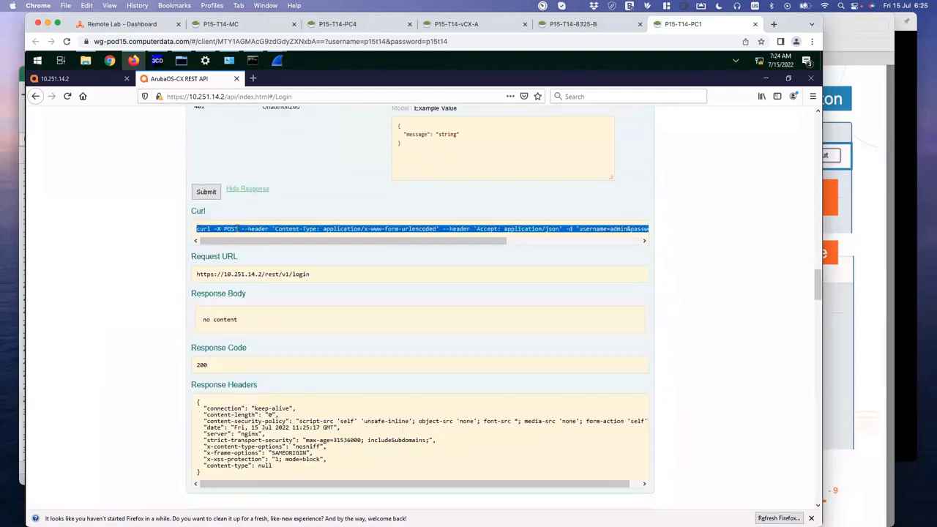
right_click(237, 228)
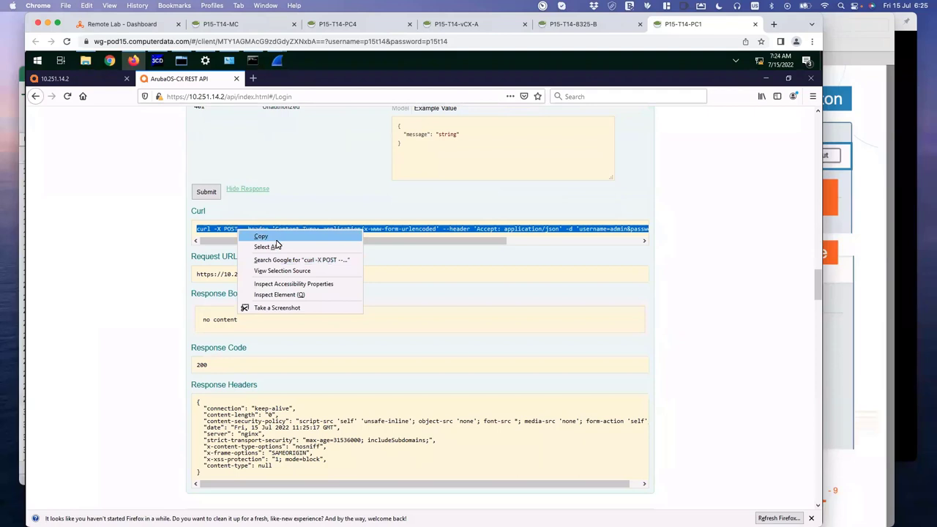
click(278, 242)
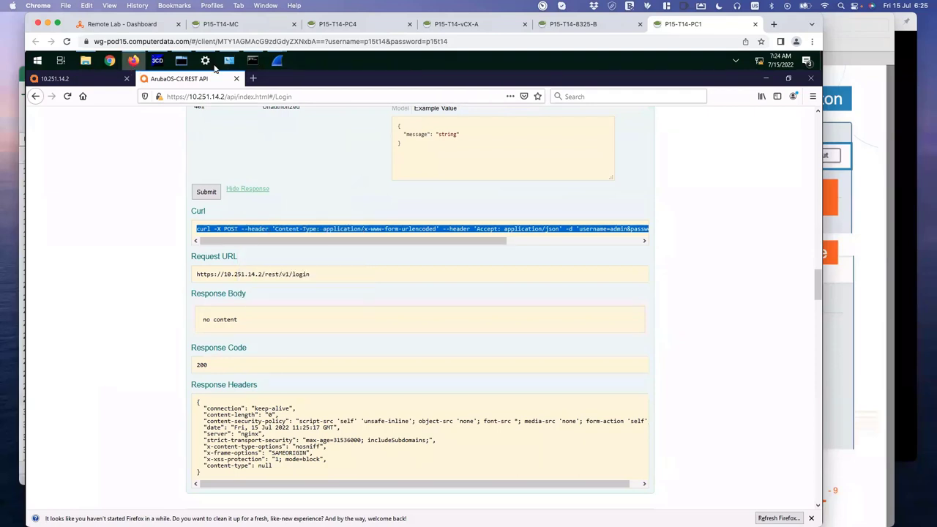
click(256, 62)
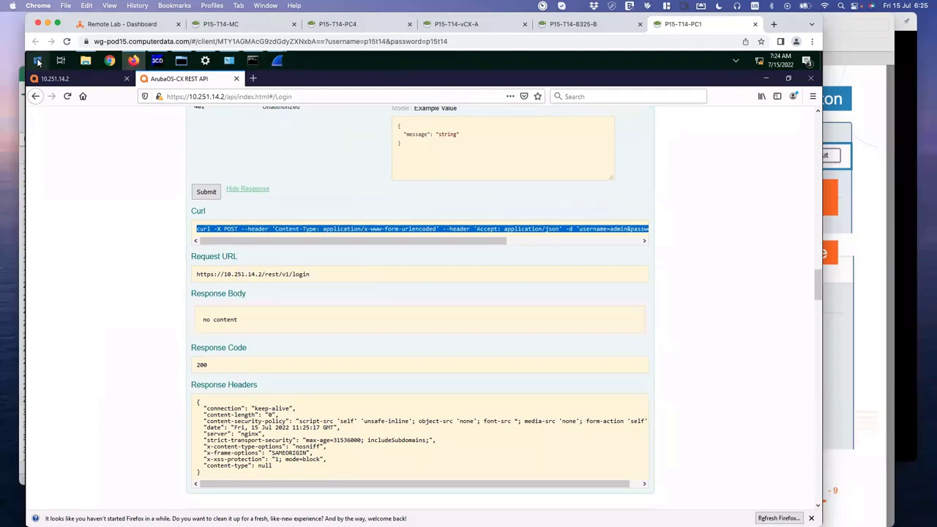
- Paste the curl login command into a new Notepad document and maximize the window
key(super)
text(notepad)
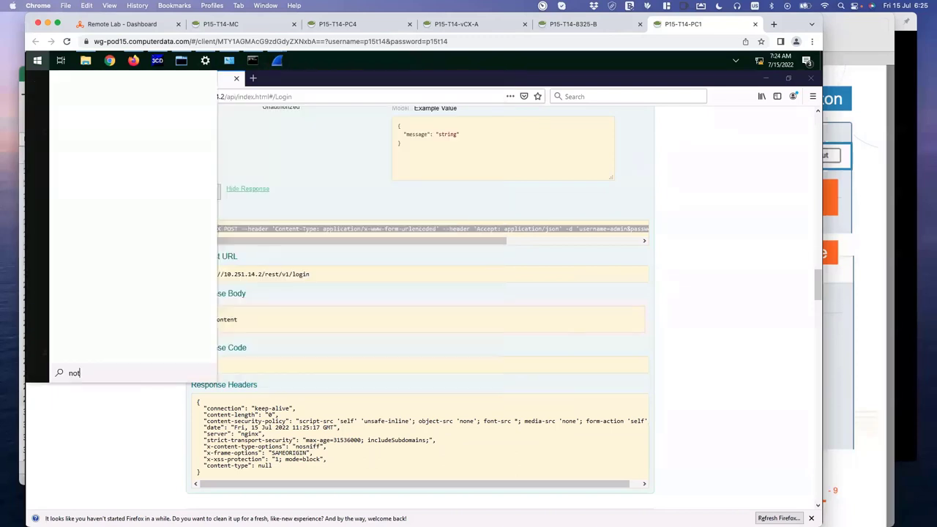
click(123, 137)
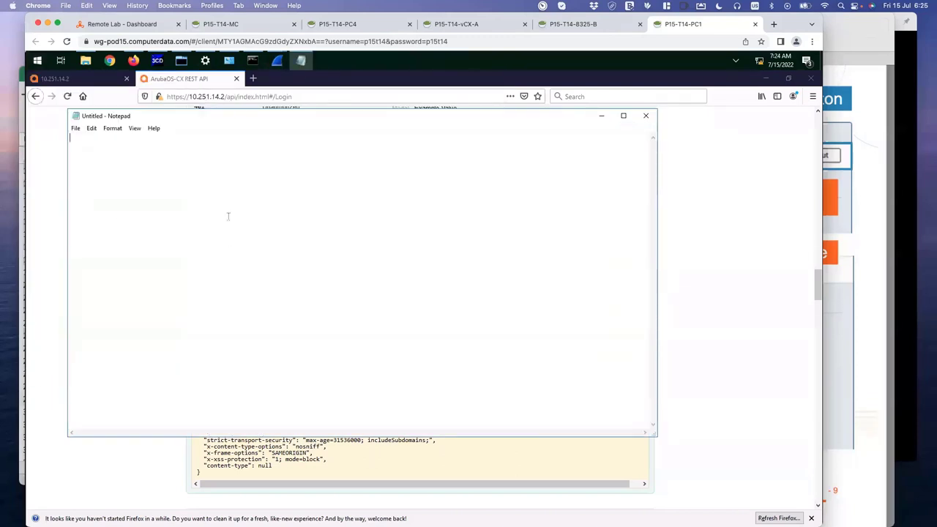
right_click(266, 242)
click(266, 262)
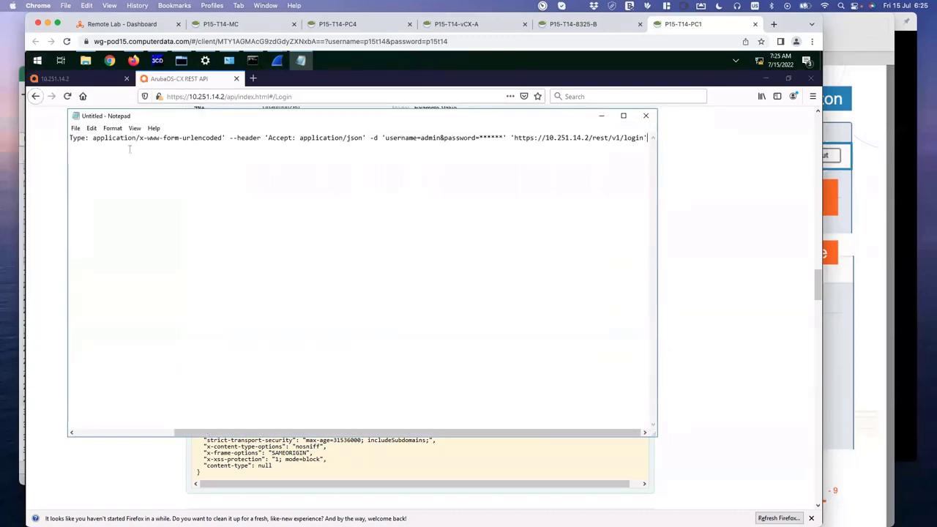
drag(389, 430, 291, 430)
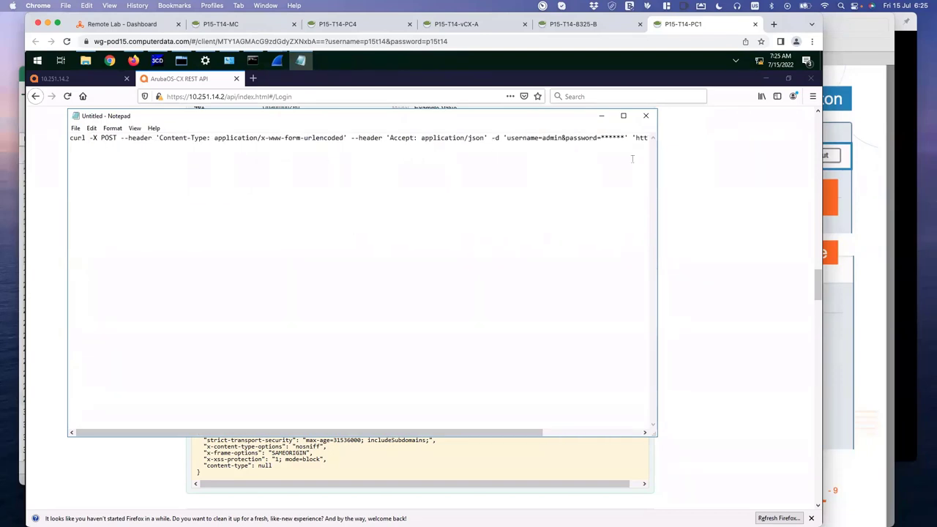
click(623, 116)
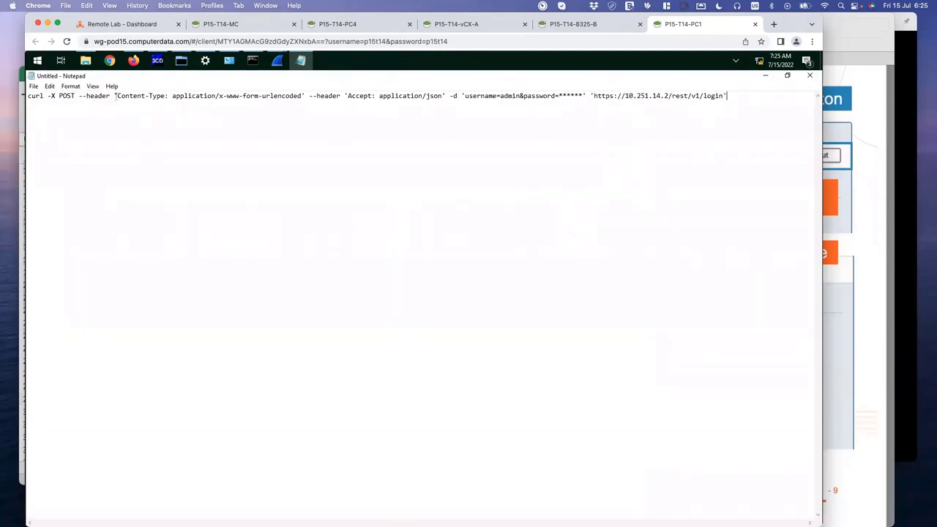
- Replace the single quotes around the Content-Type, Accept and username values with double quotes
drag(82, 96, 114, 96)
click(167, 96)
key(BackSpace)
text(")
click(305, 96)
key(BackSpace)
text(")
click(347, 95)
key(BackSpace)
text(")
key(BackSpace)
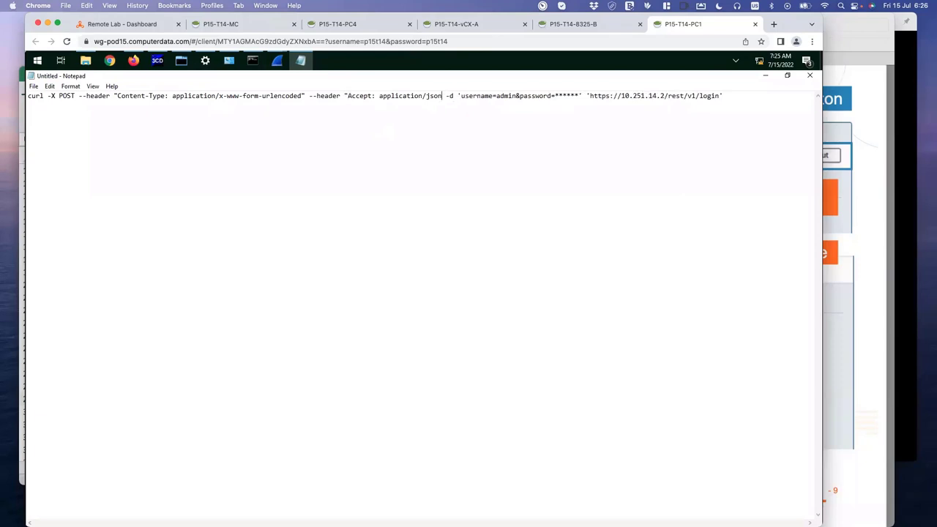
text(")
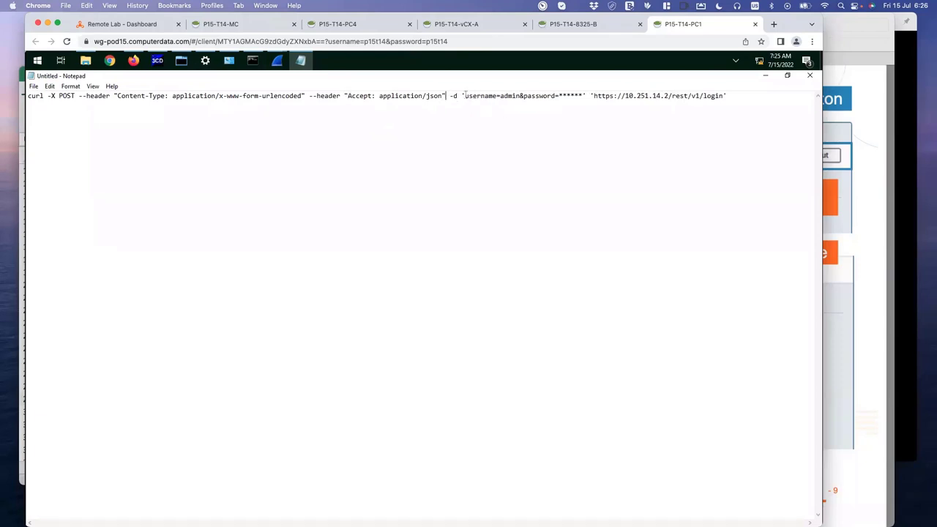
click(465, 96)
key(BackSpace)
text(")
- Replace the masked password with the real one, double-quote the URL, and append -c
key(BackSpace)
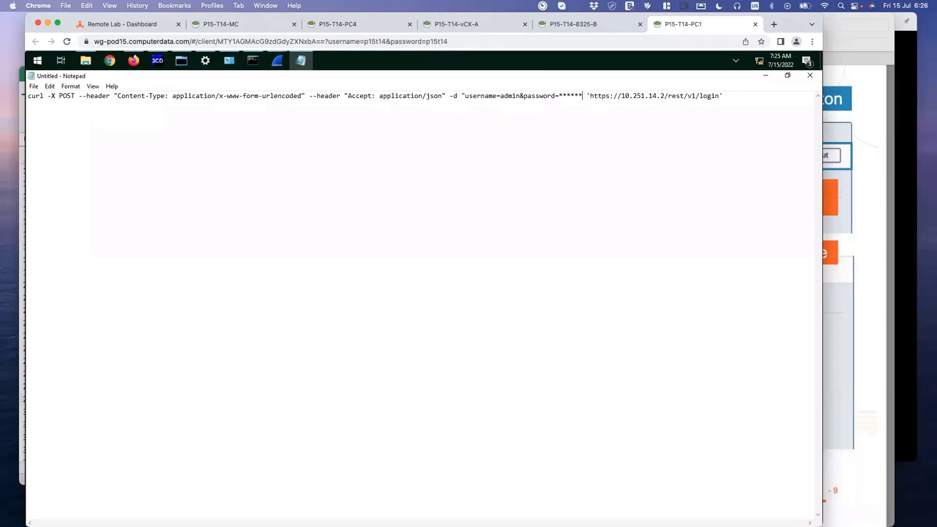
key(BackSpace)
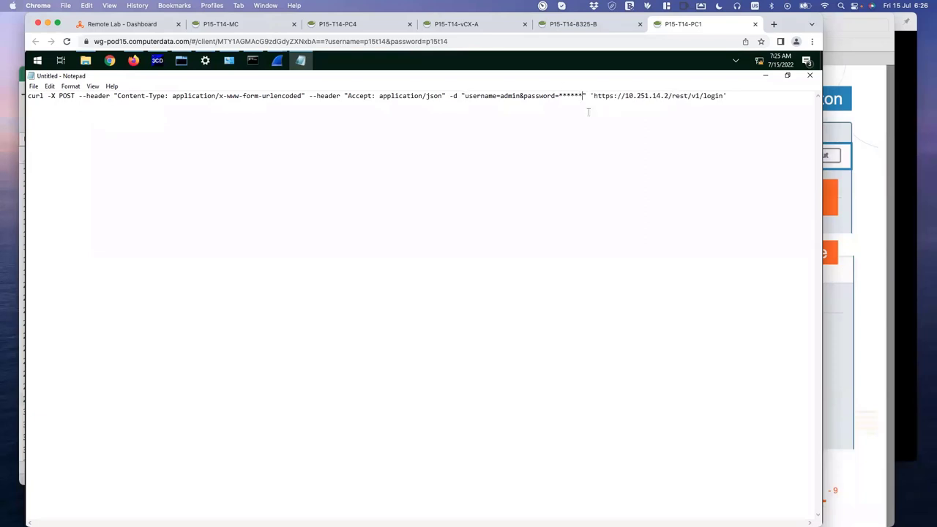
key(BackSpace)
text(")
key(BackSpace)
key(BackSpace)
key(BackSpace)
key(BackSpace)
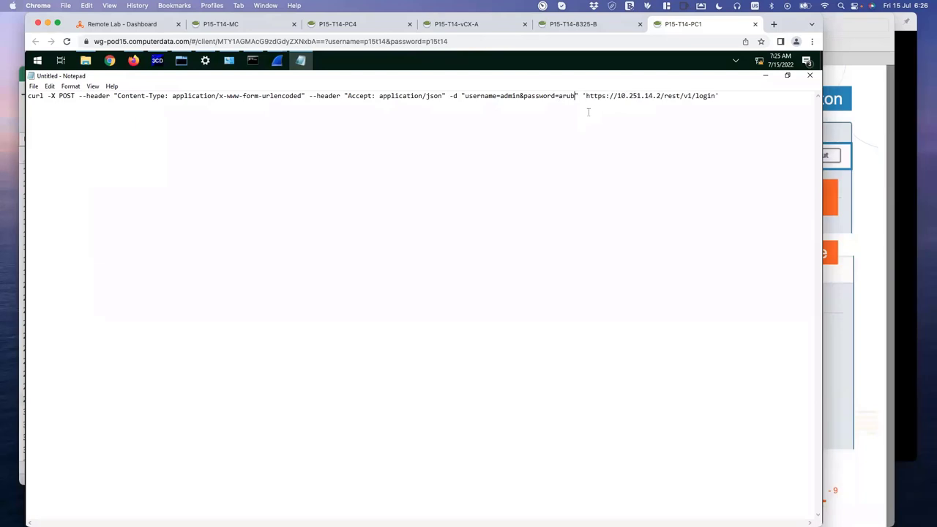
key(Right)
key(Right)
key(Right)
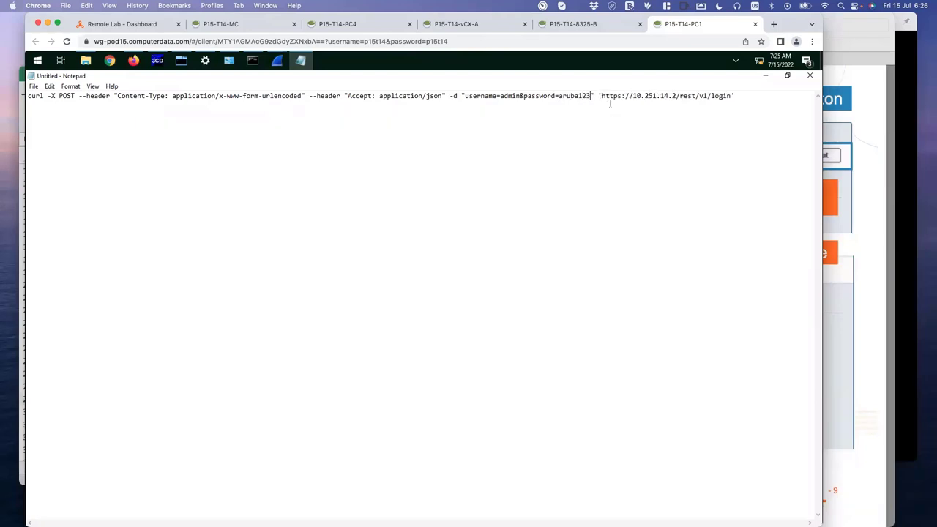
key(BackSpace)
text(")
click(735, 95)
key(BackSpace)
text(" -c)
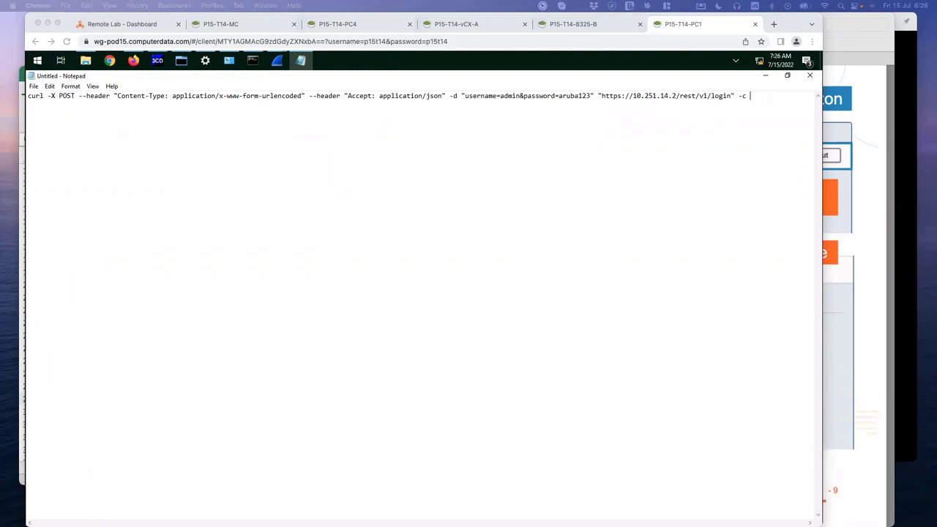
- Find the guide's page-10 curl login command in Preview and highlight its cookie file sw1.txt
key(super+Tab)
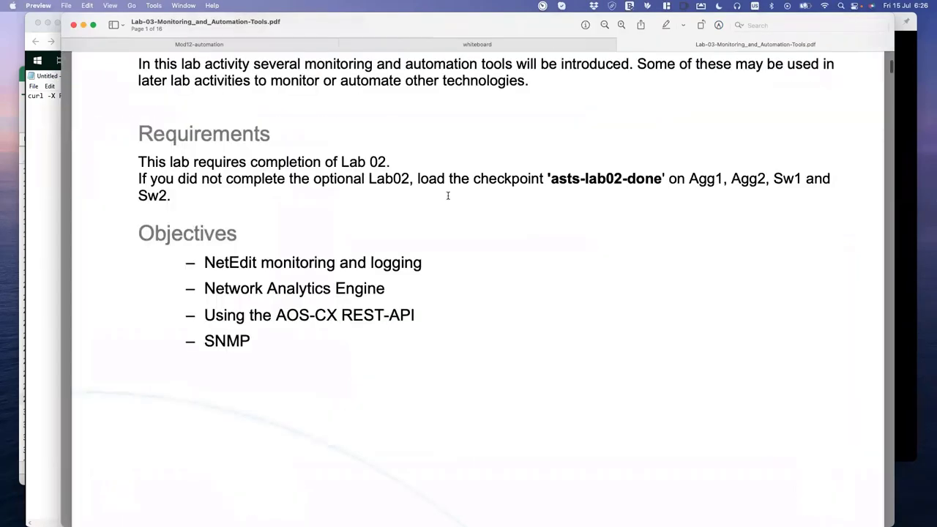
scroll(448, 195, down, 10)
scroll(449, 196, down, 20)
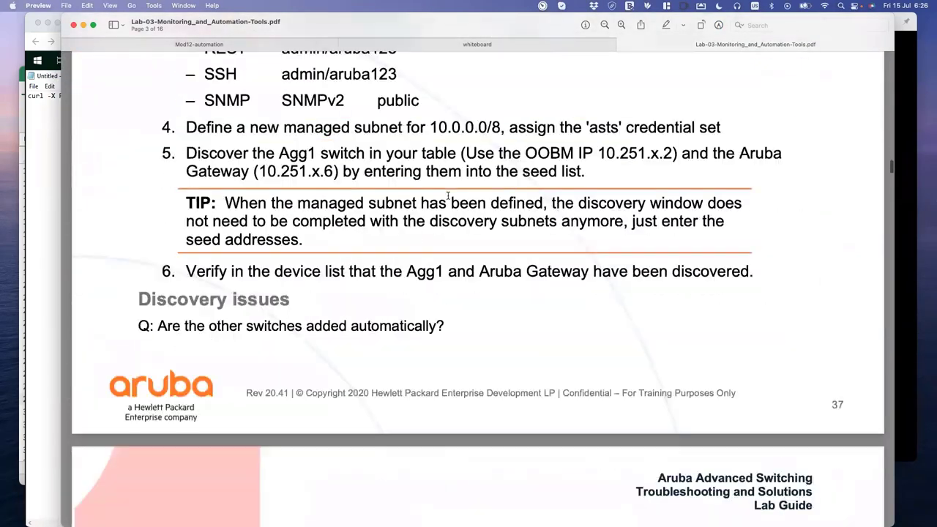
scroll(448, 195, down, 12)
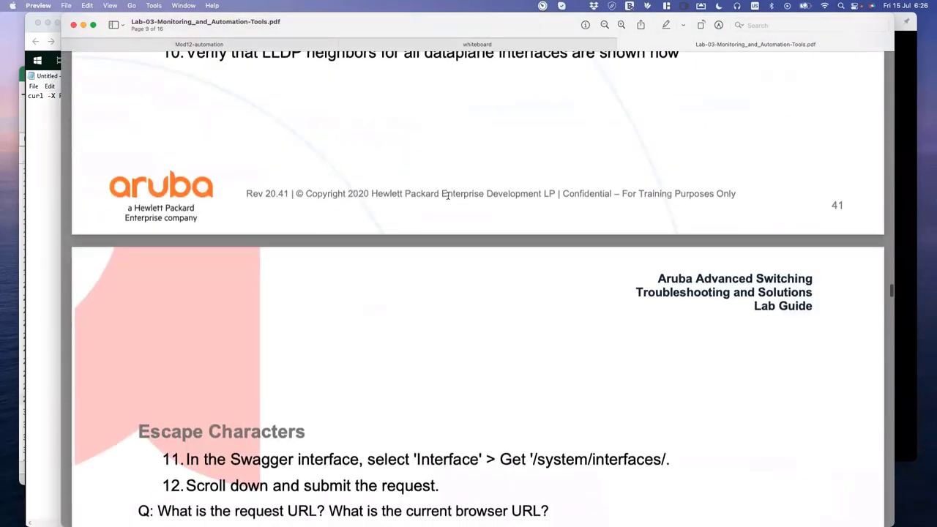
scroll(448, 195, down, 10)
scroll(449, 195, up, 4)
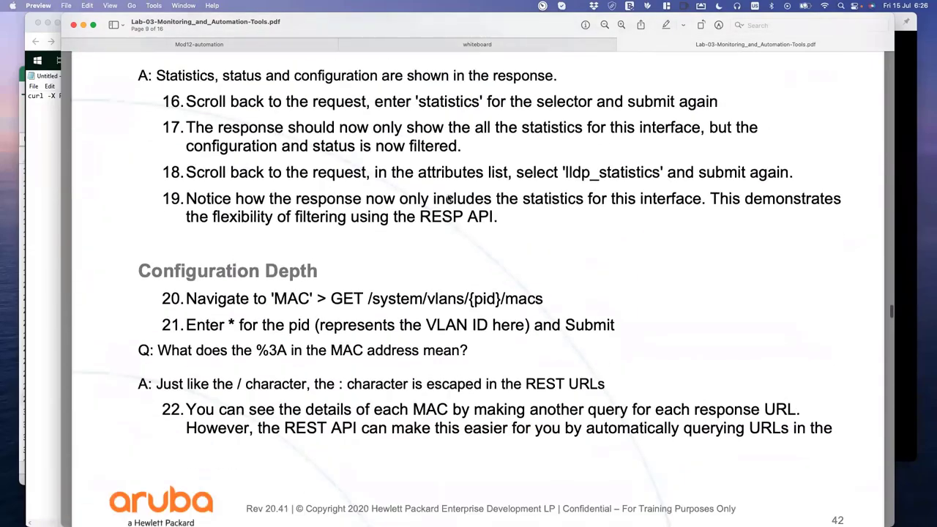
scroll(449, 198, down, 5)
scroll(449, 198, down, 5)
scroll(449, 198, up, 5)
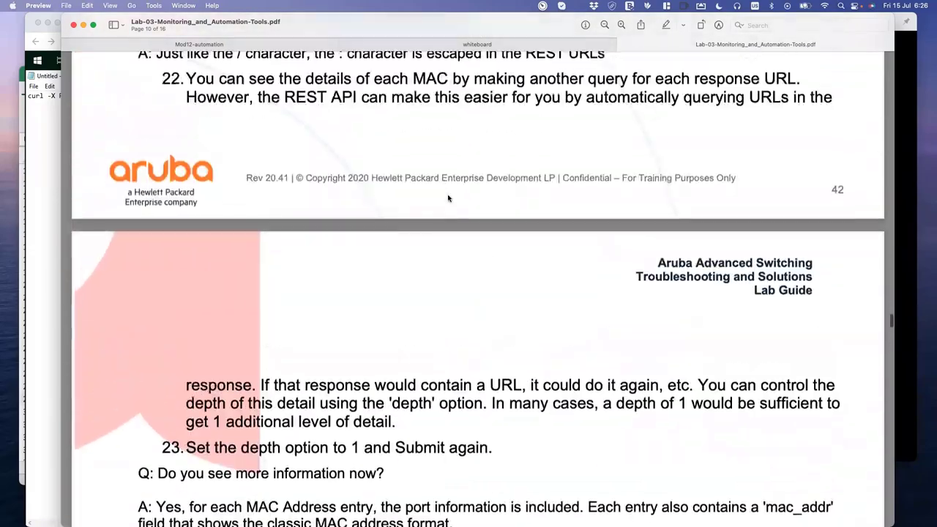
scroll(449, 198, down, 2)
scroll(449, 198, down, 4)
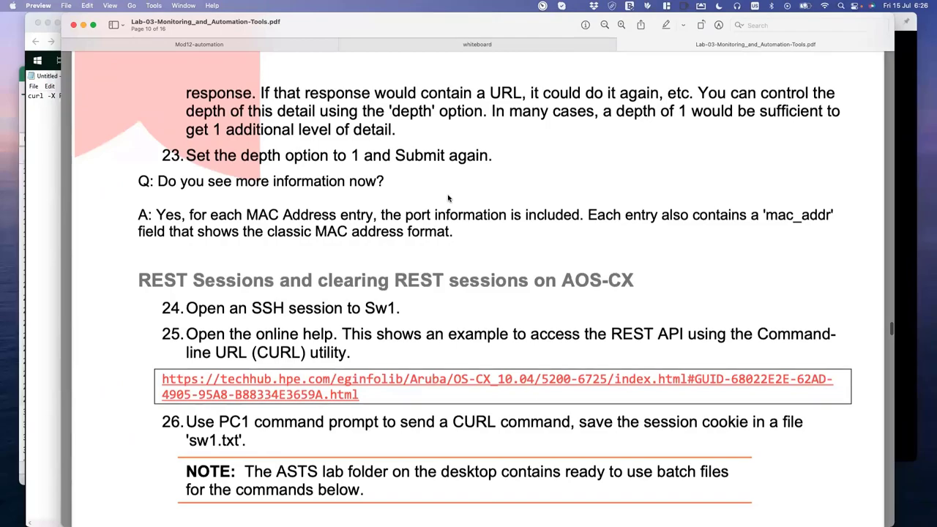
scroll(449, 198, up, 15)
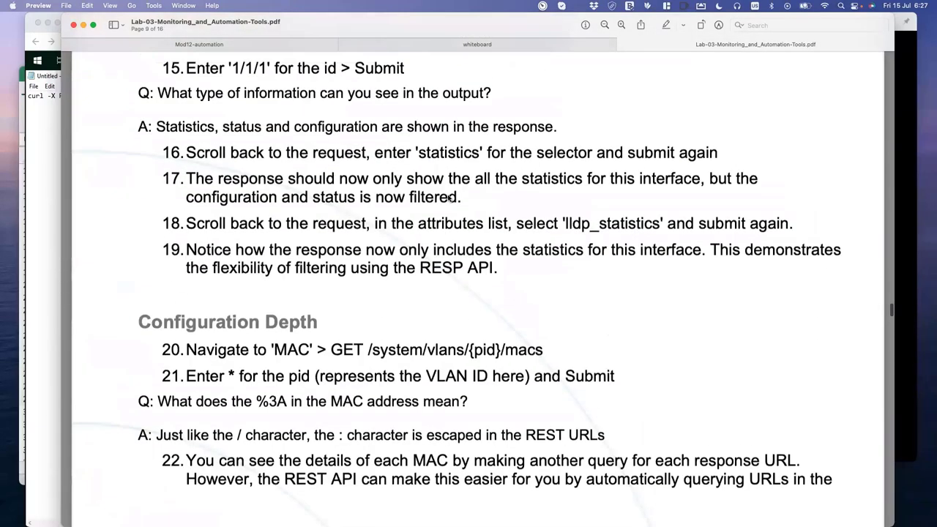
scroll(448, 196, down, 4)
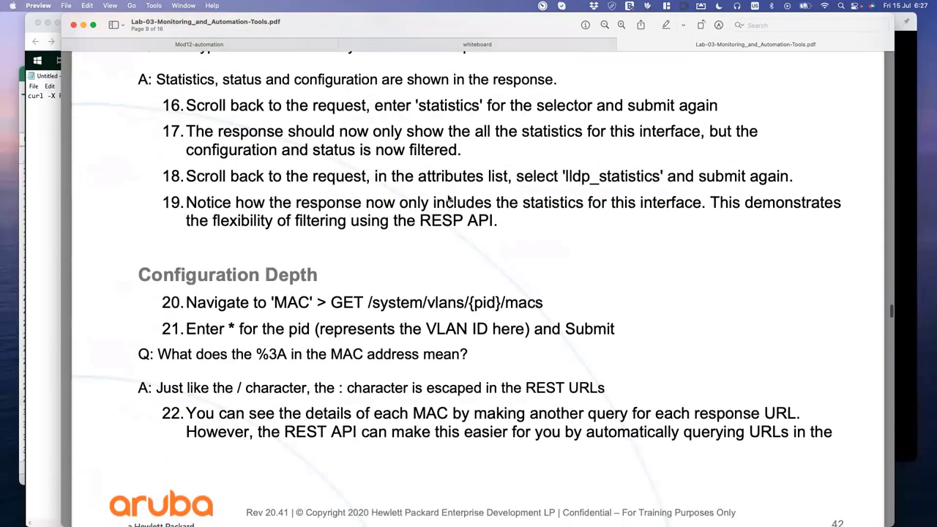
scroll(449, 198, up, 9)
scroll(449, 198, up, 6)
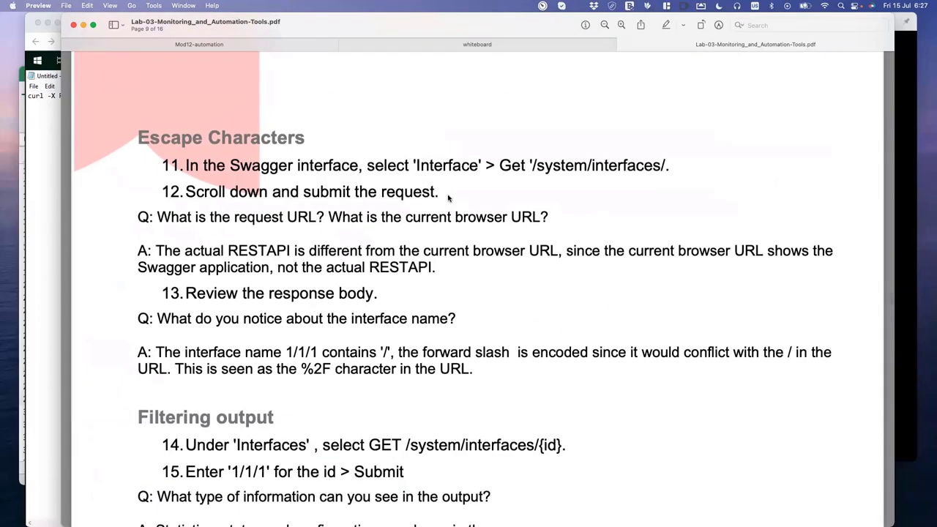
scroll(449, 198, down, 7)
scroll(449, 198, down, 20)
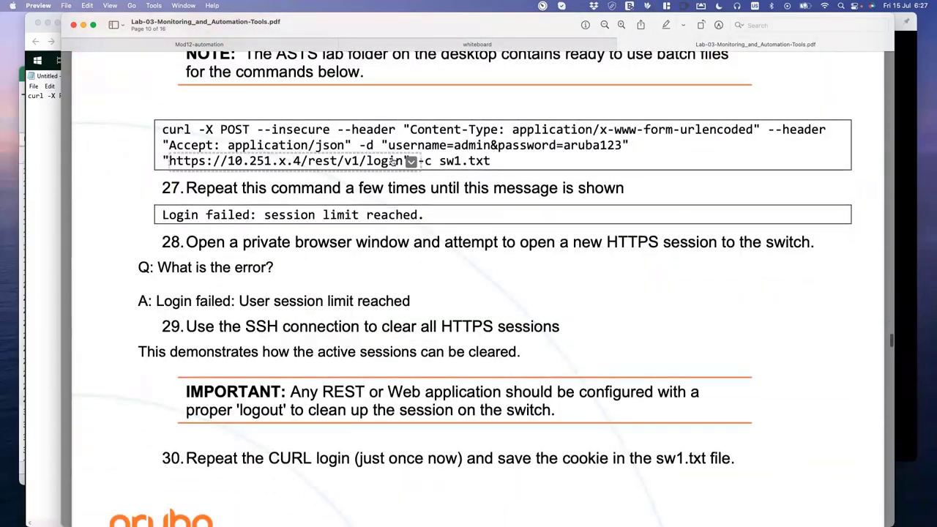
drag(439, 160, 500, 162)
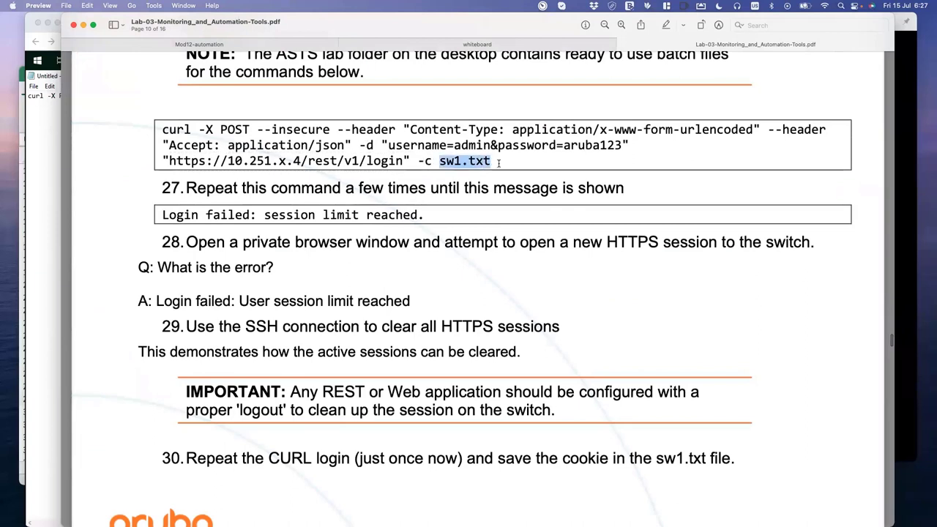
- Finish the Notepad curl login command with sw1.txt as the cookie file and copy the line
click(37, 140)
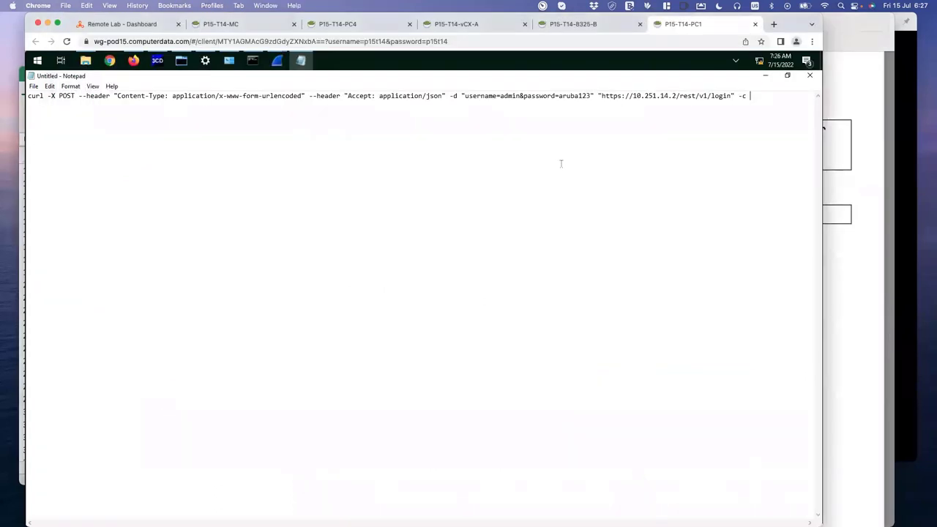
text(sw1.txt)
drag(778, 96, 28, 96)
right_click(91, 96)
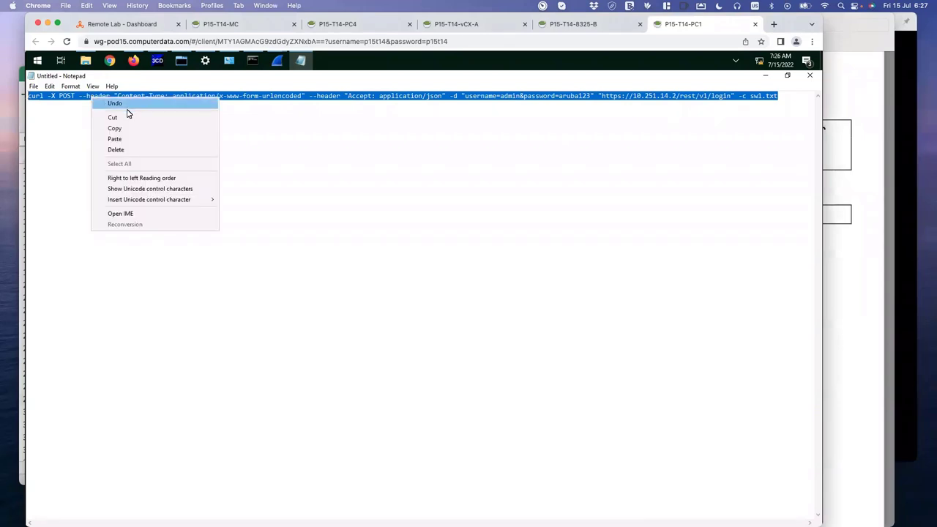
click(127, 127)
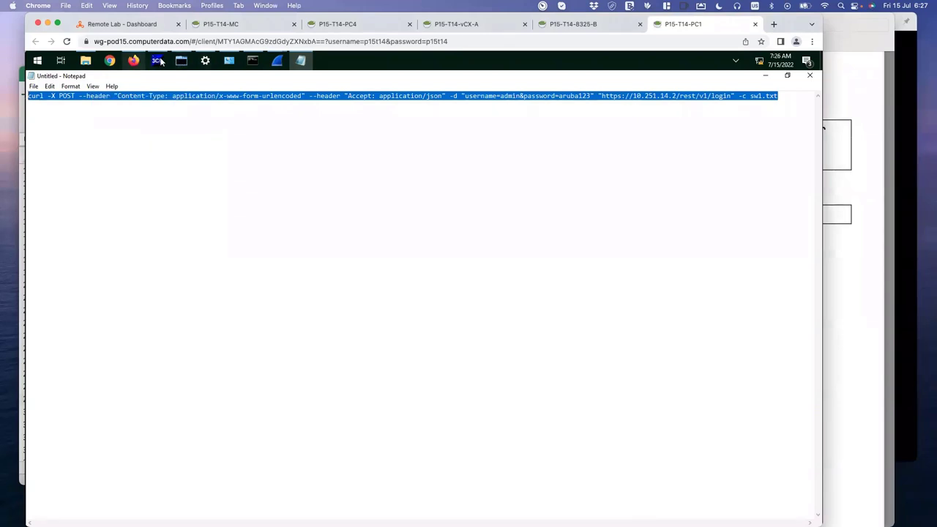
- Get fresh empty prompt lines in the Command Prompt window
click(252, 60)
key(Return)
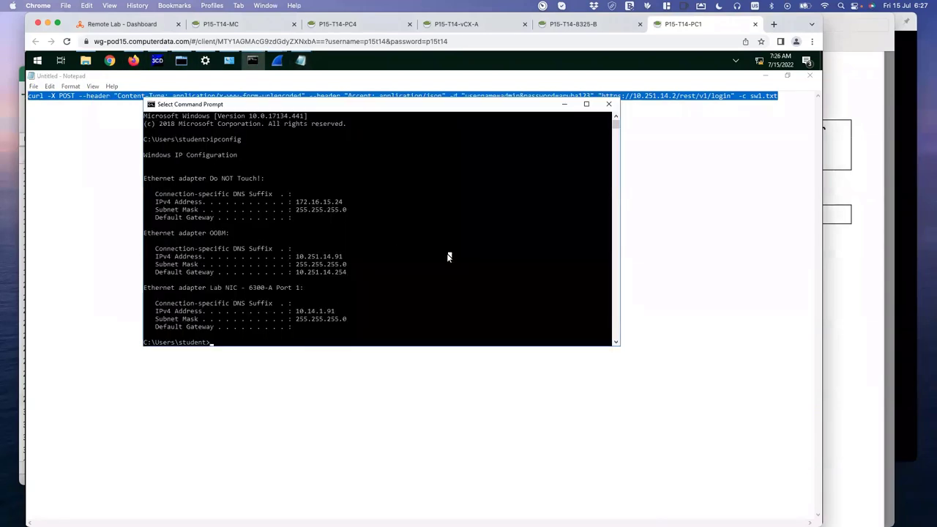
key(Return)
key(Return)
key(Return)
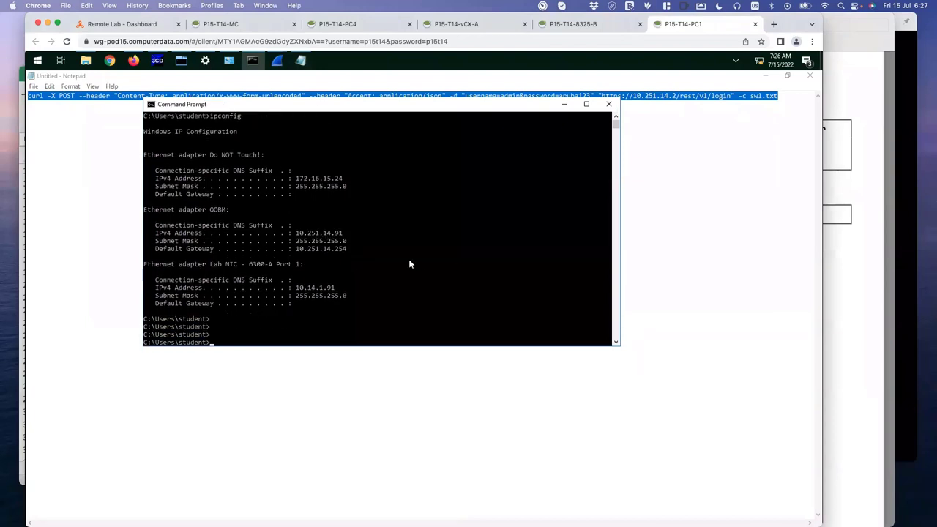
- Reselect the entire curl login command in Notepad and copy it again
click(84, 96)
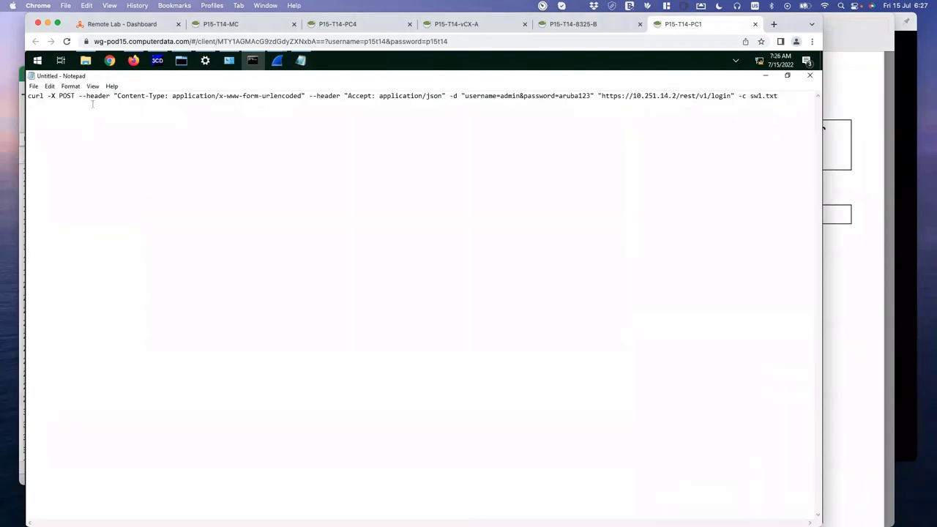
double_click(76, 95)
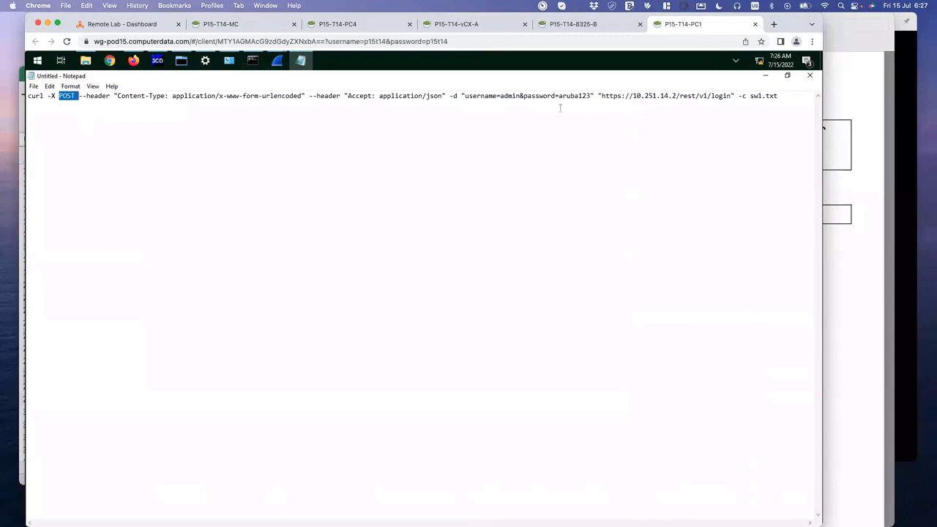
drag(777, 96, 4, 106)
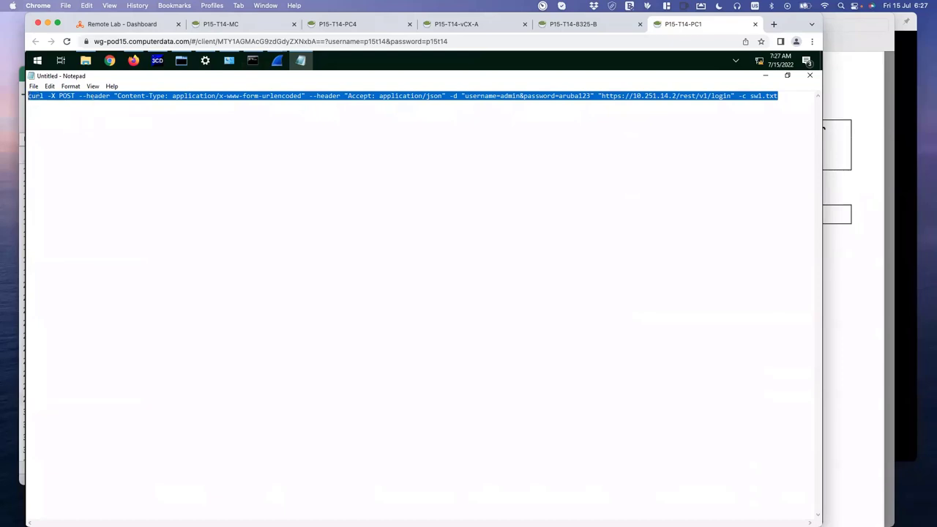
right_click(91, 100)
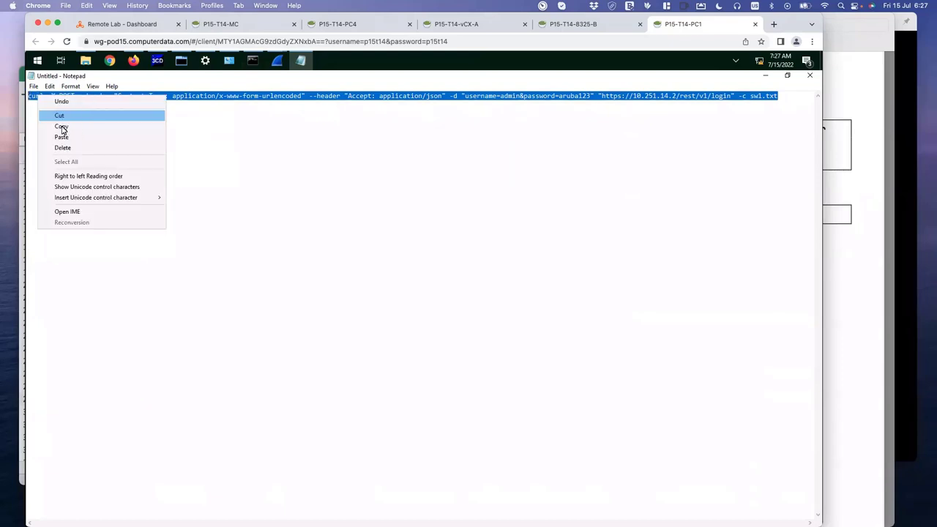
click(62, 127)
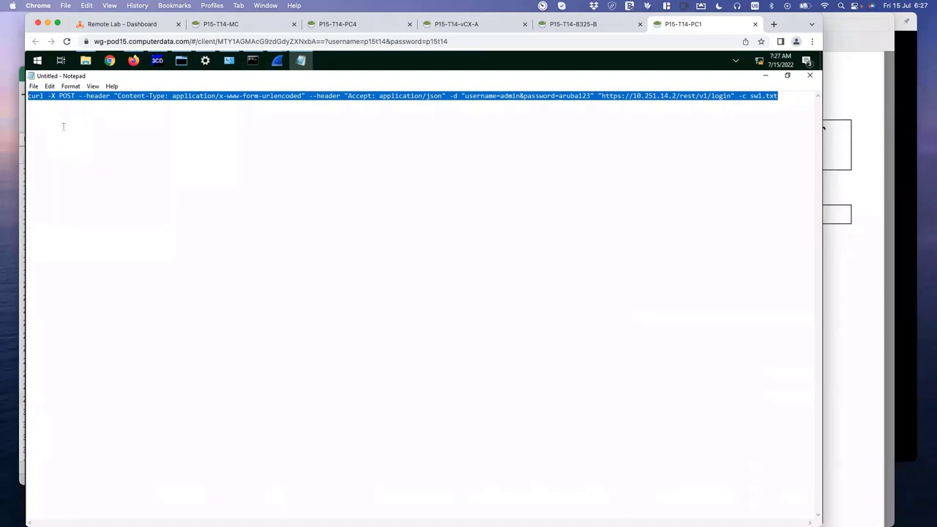
click(49, 86)
click(70, 124)
click(253, 60)
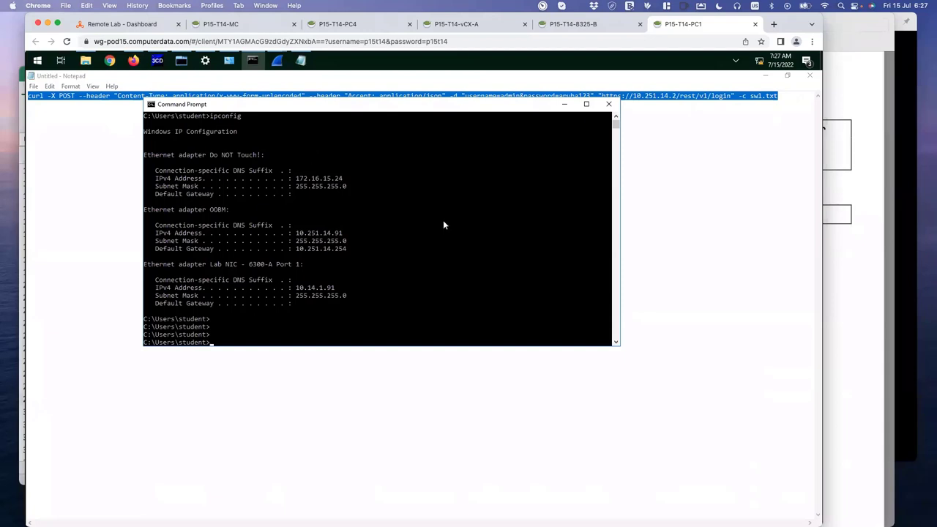
- Paste and run the curl login command, which fails with error (77) SEC_E_UNTRUSTED_ROOT
key(ctrl+v)
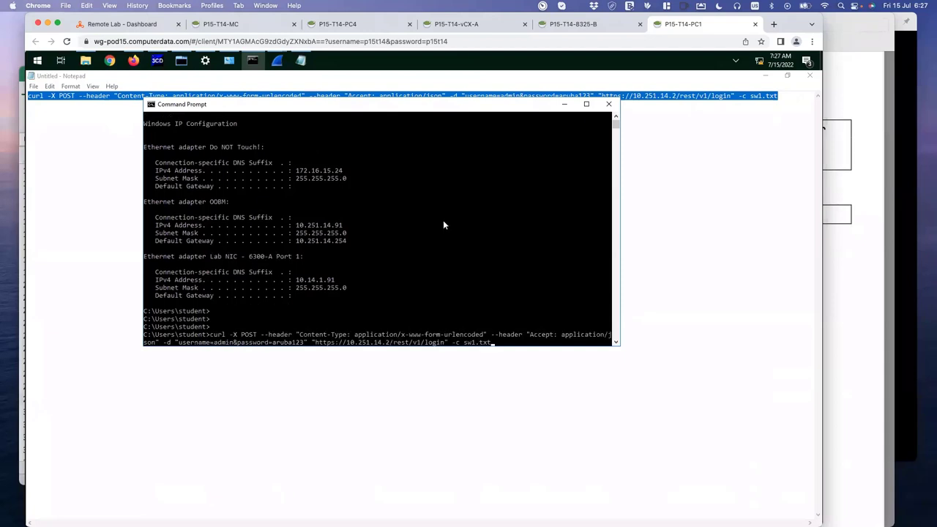
key(Return)
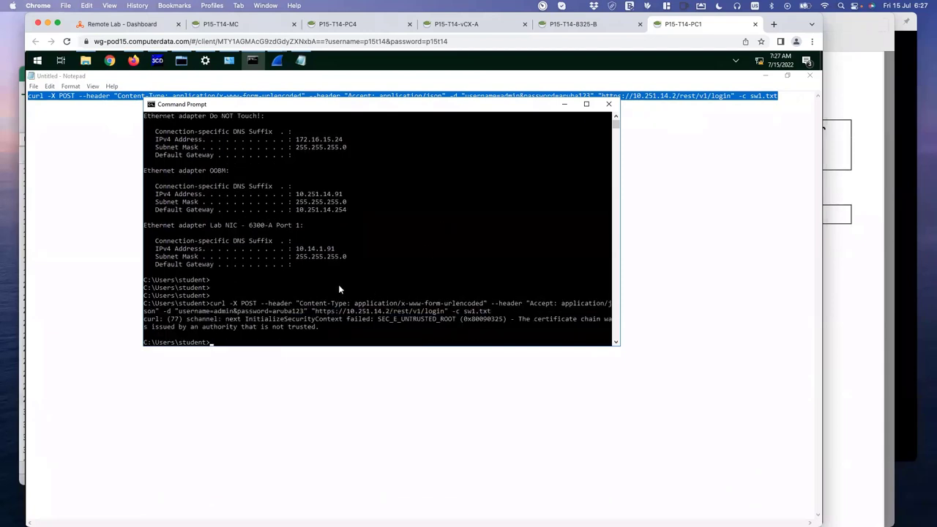
drag(193, 327, 316, 327)
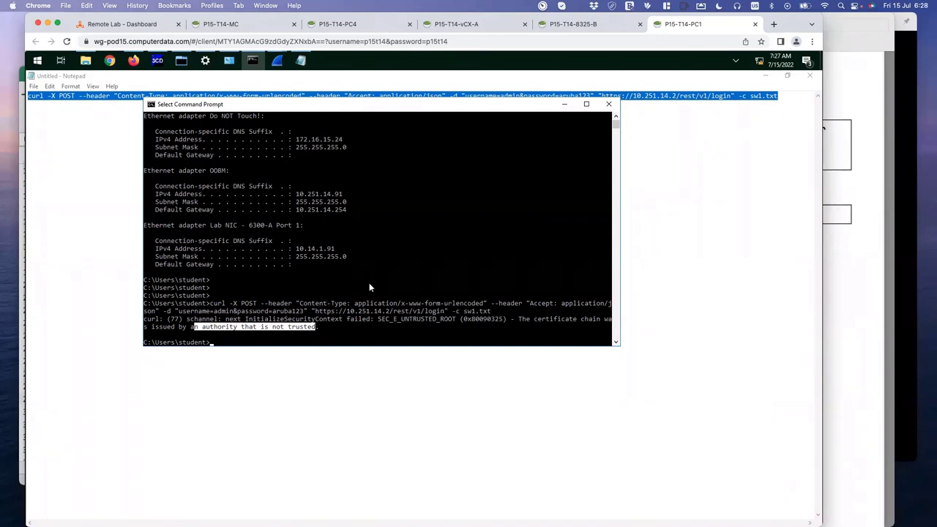
click(369, 283)
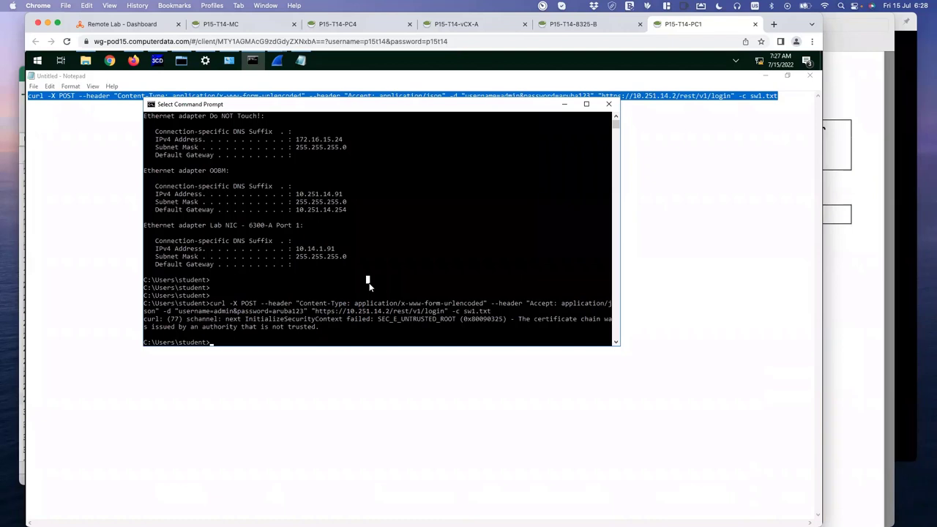
click(64, 197)
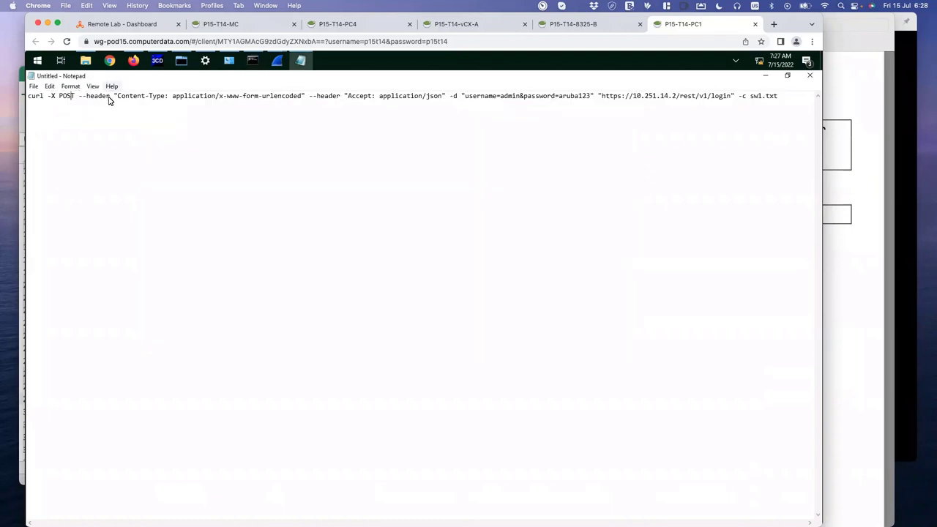
- Insert the --insecure option before the first --header in the curl login command
click(109, 97)
key(Left)
key(Left)
key(Left)
key(Left)
key(Left)
text(-- in)
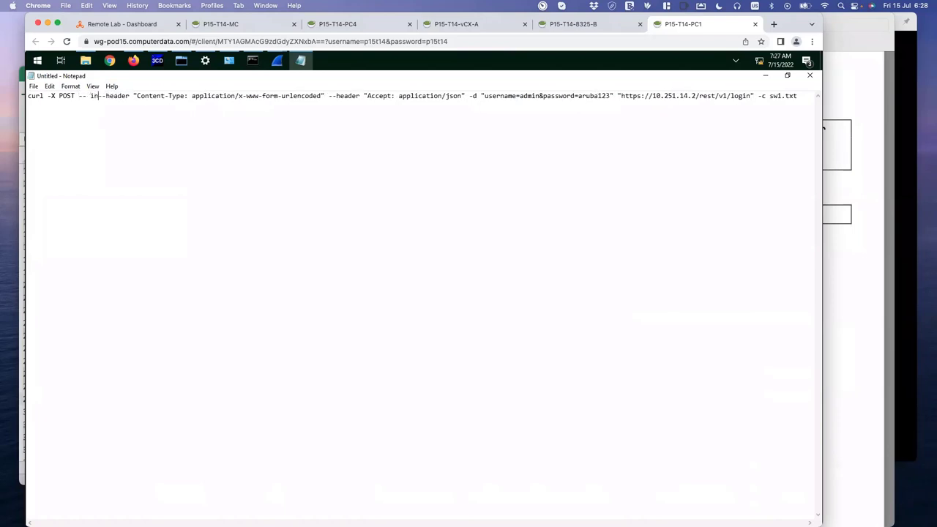
key(BackSpace)
key(BackSpace)
key(BackSpace)
text(insecu)
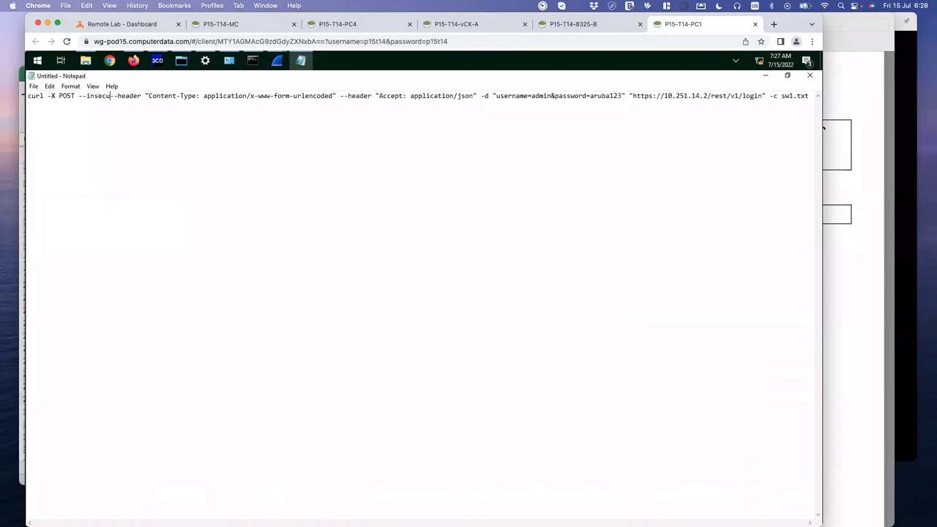
text(re)
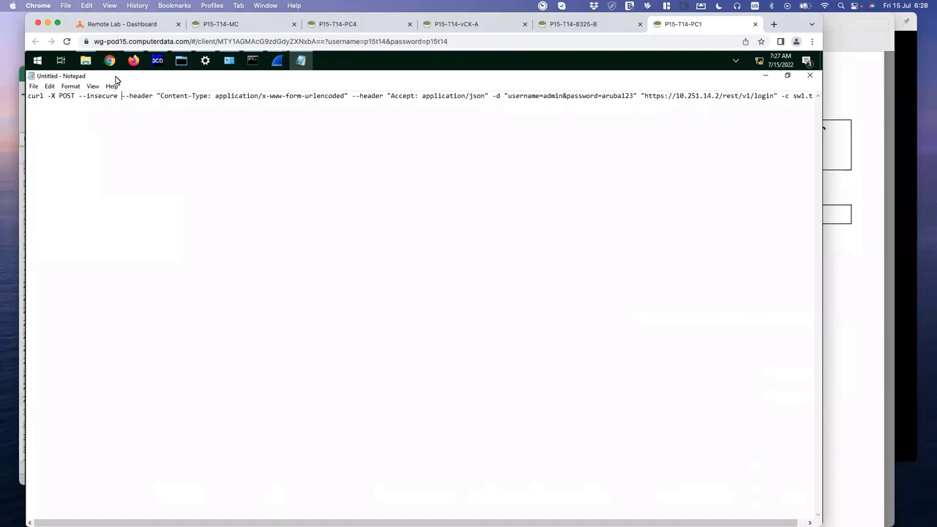
- Copy the whole updated command and take the console out of text-marking mode
click(50, 86)
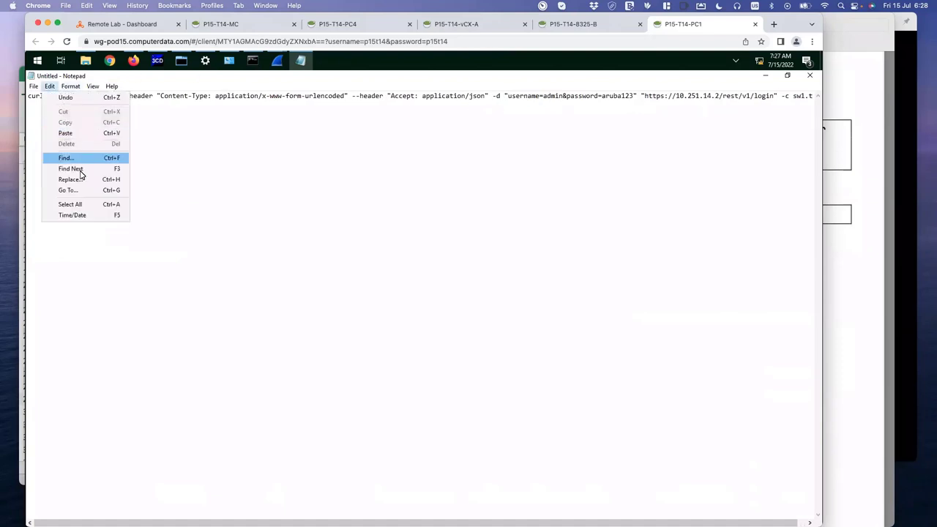
click(81, 203)
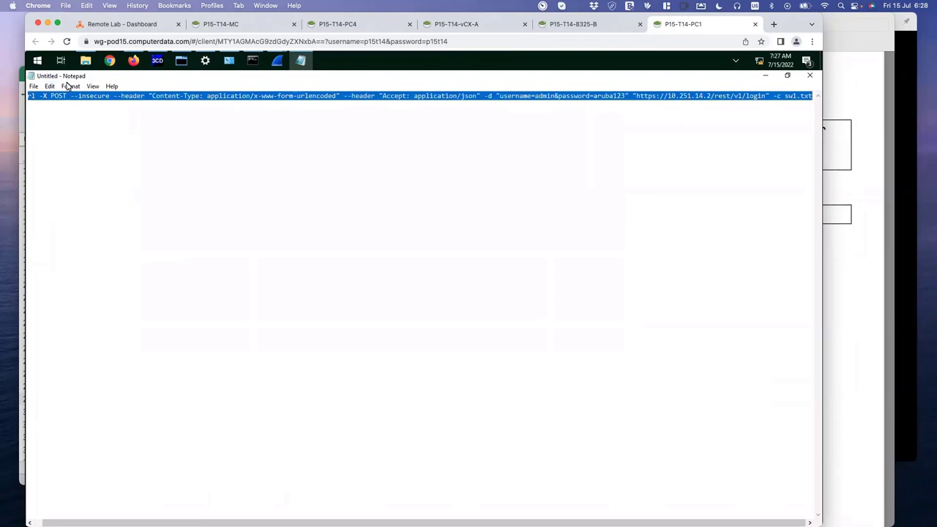
click(50, 87)
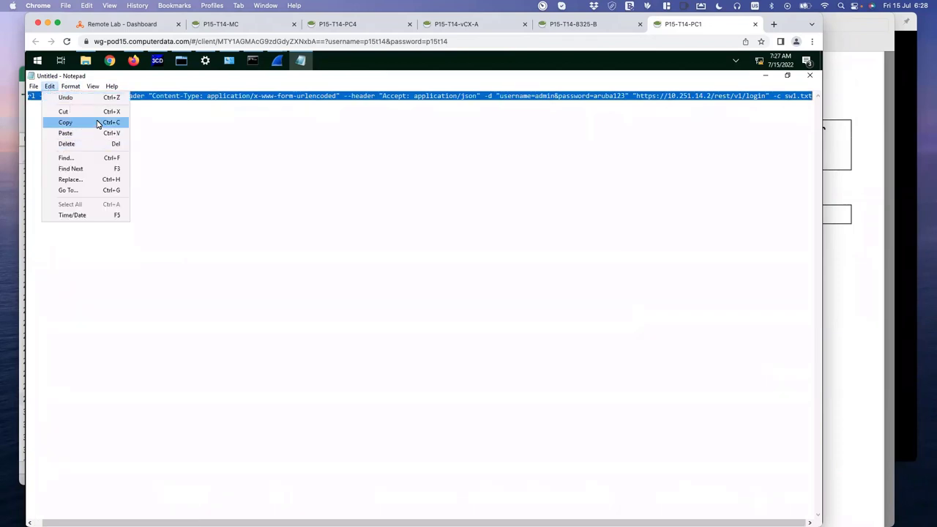
click(80, 123)
click(252, 60)
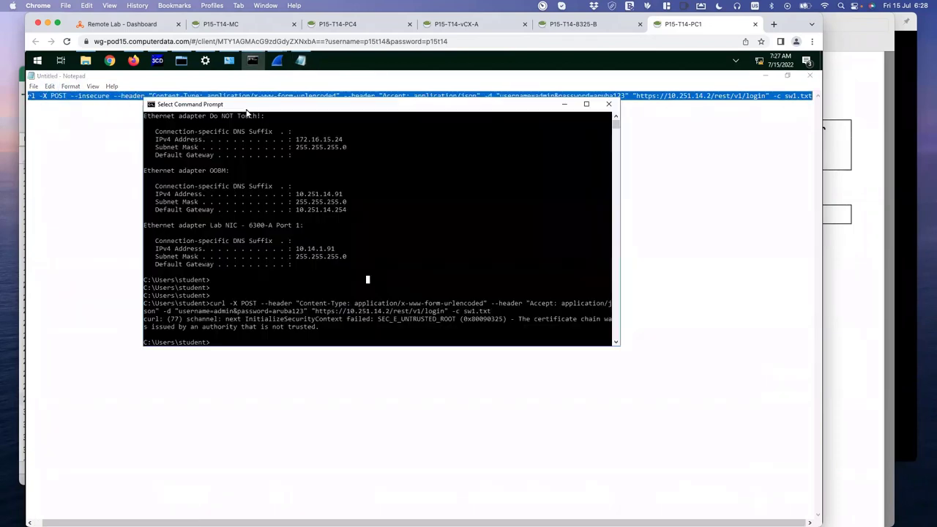
click(416, 231)
- Reselect the entire --insecure curl command in Notepad and copy it once more
click(108, 96)
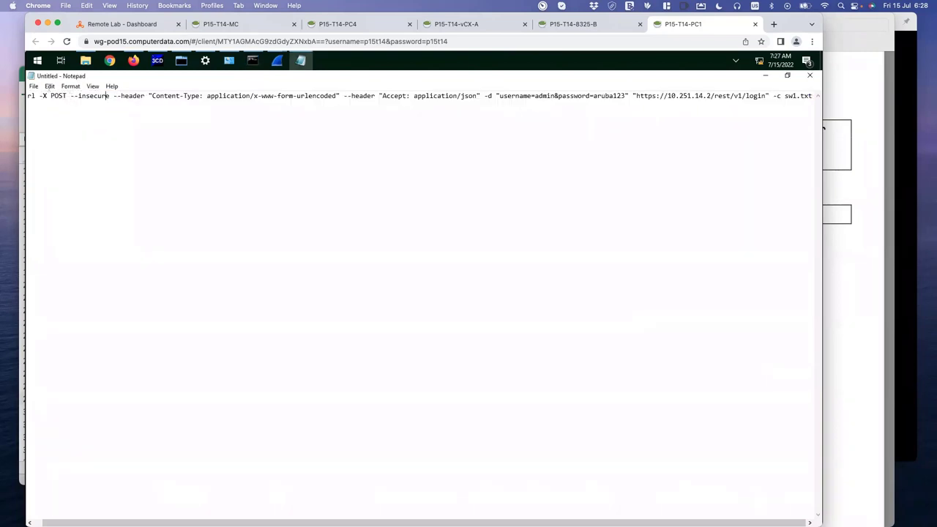
click(49, 86)
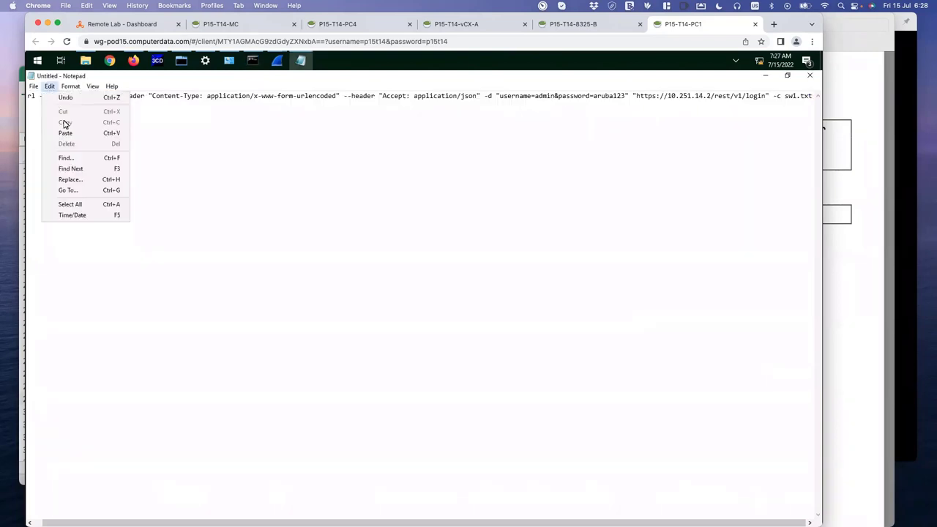
click(175, 114)
double_click(194, 96)
click(151, 97)
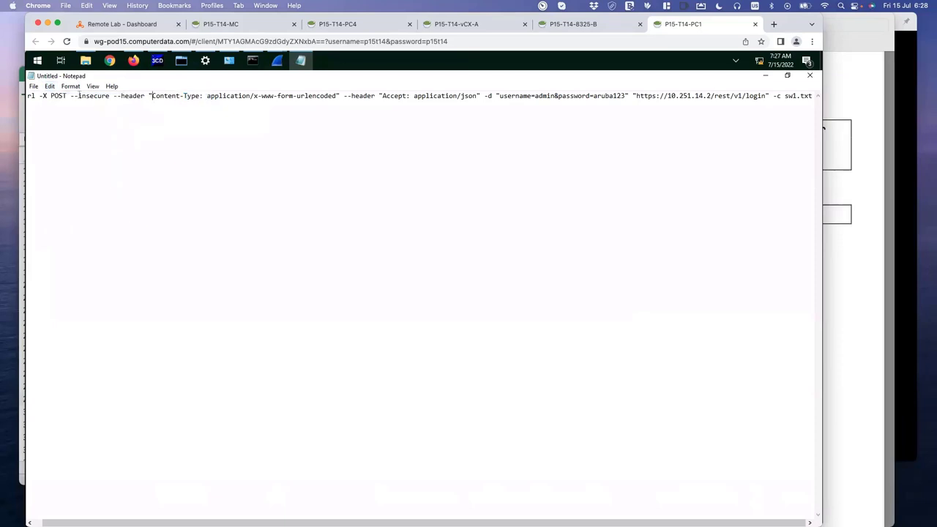
click(49, 86)
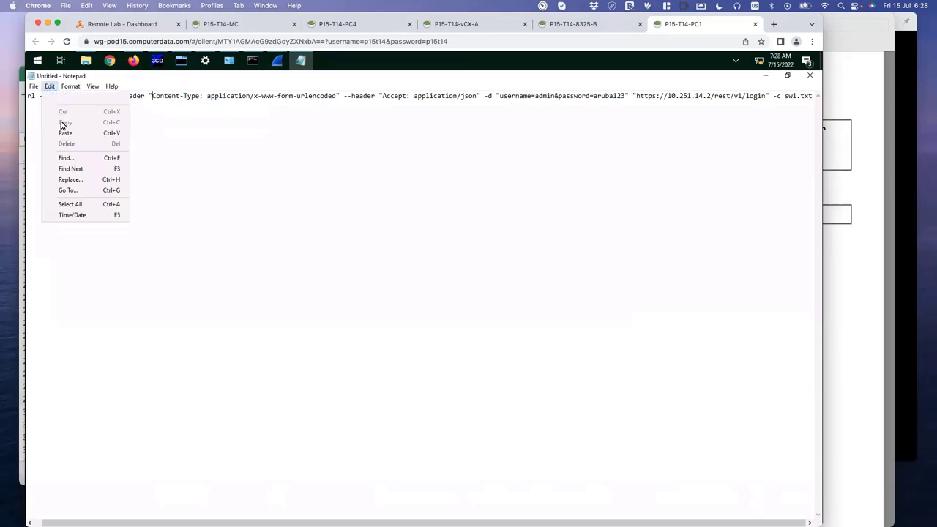
click(83, 205)
click(50, 86)
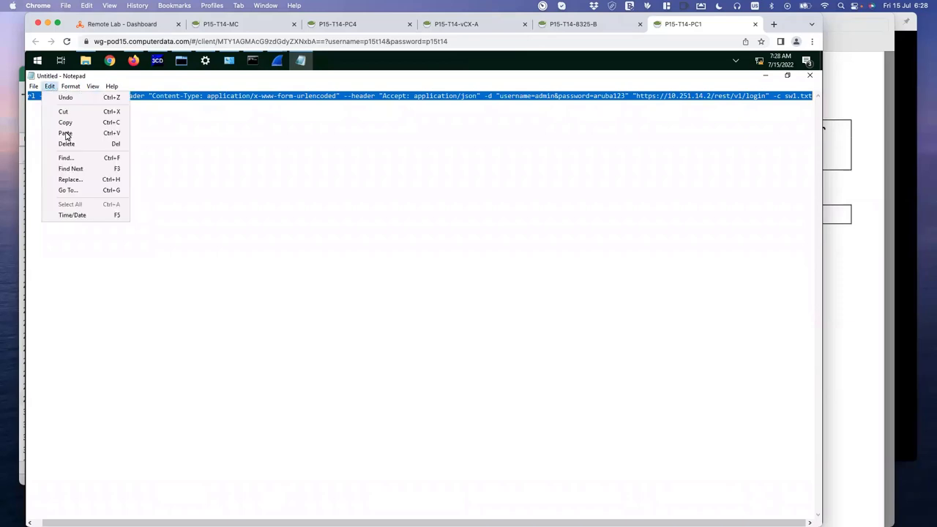
click(67, 122)
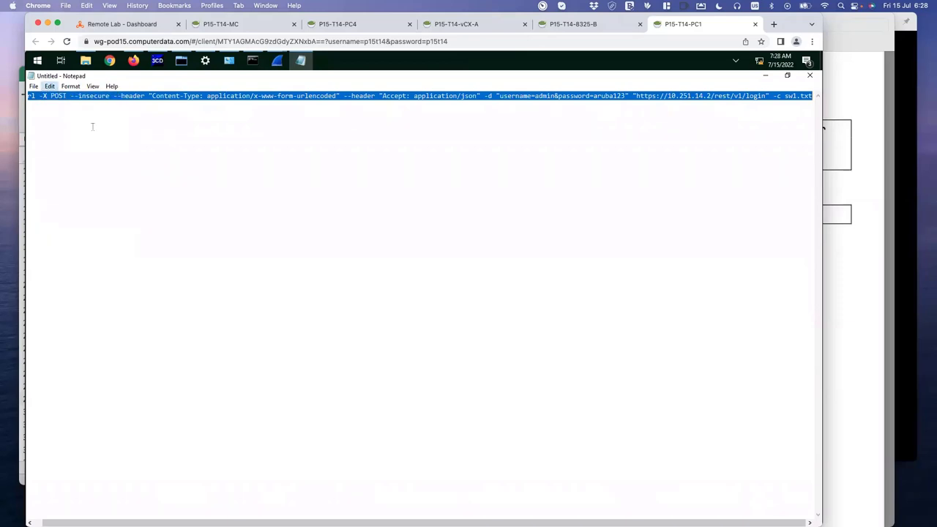
click(256, 62)
- Run the --insecure curl login three times, each returning 'Login failed: session limit reached'
right_click(460, 254)
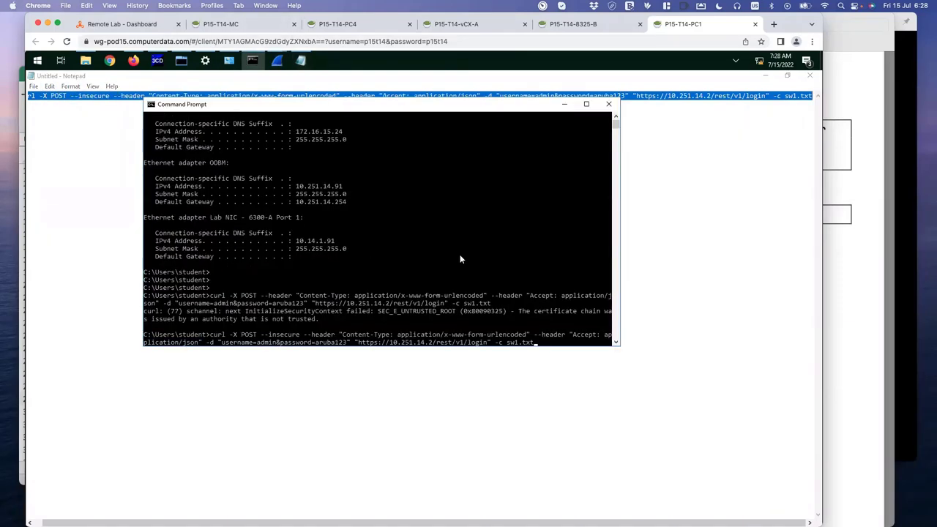
key(Return)
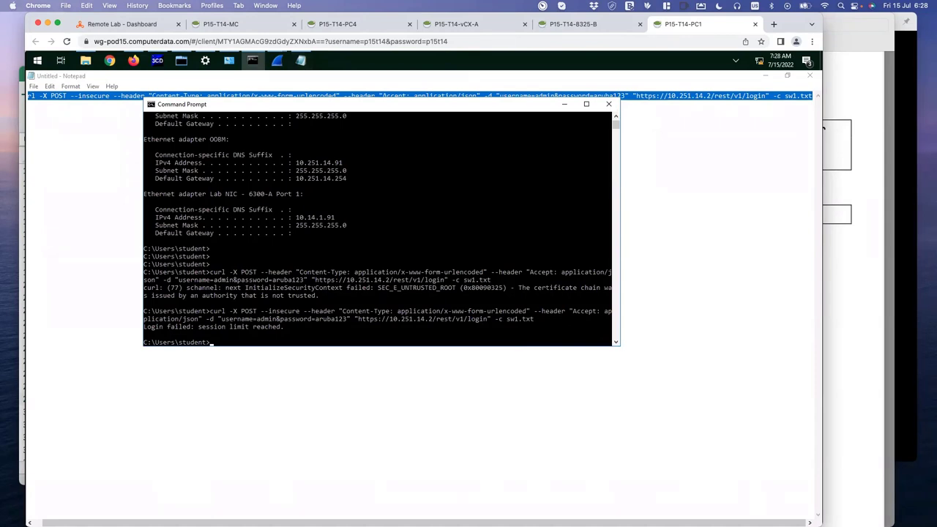
key(Up)
key(Return)
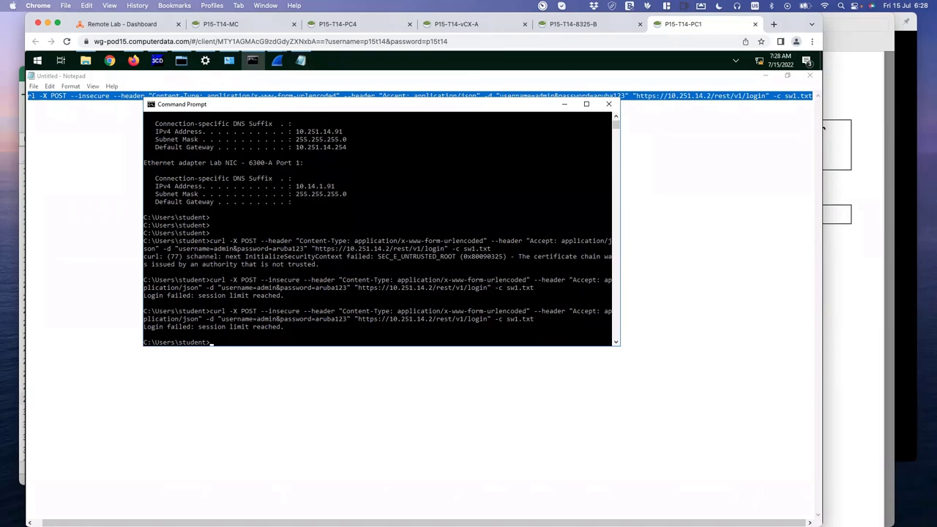
key(Up)
key(Return)
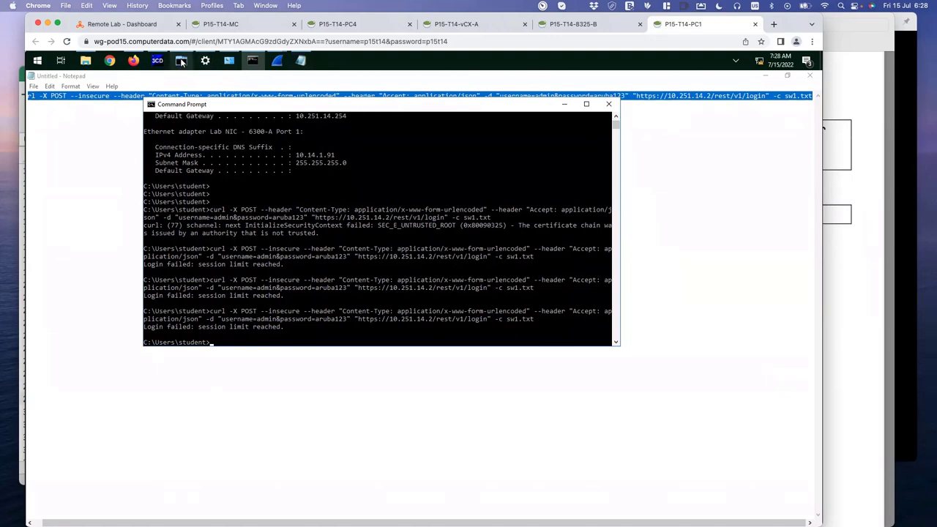
- Run 'https-server session close all' on the switch in the MTPuTTY session
mouse_move(182, 62)
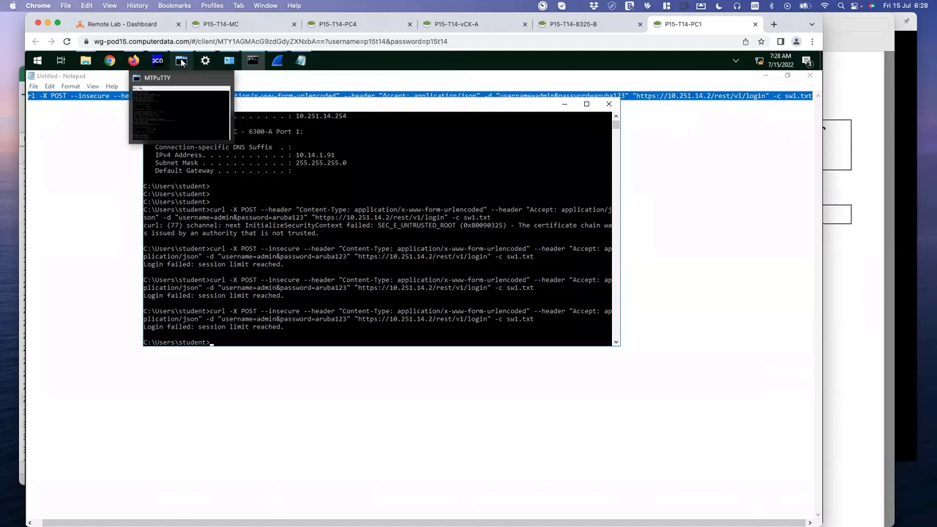
click(181, 61)
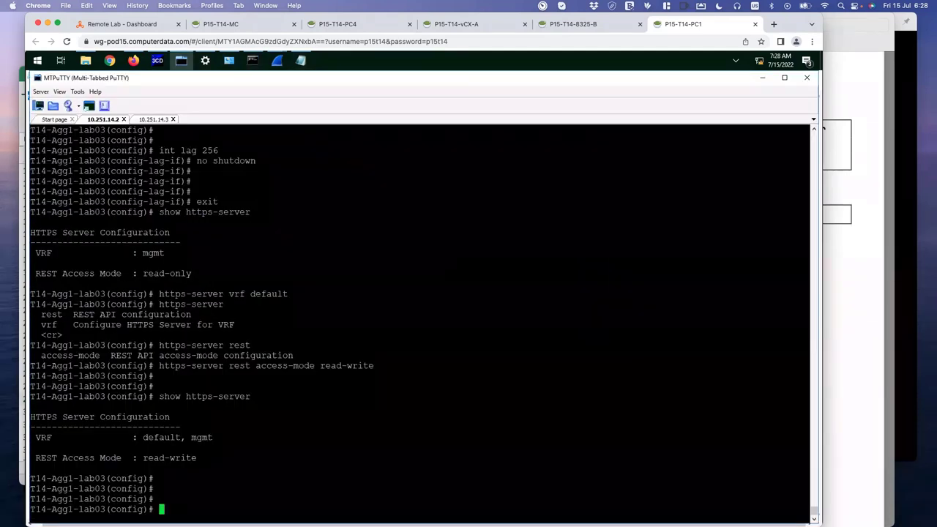
key(Return)
key(Return)
key(Return)
text(cla)
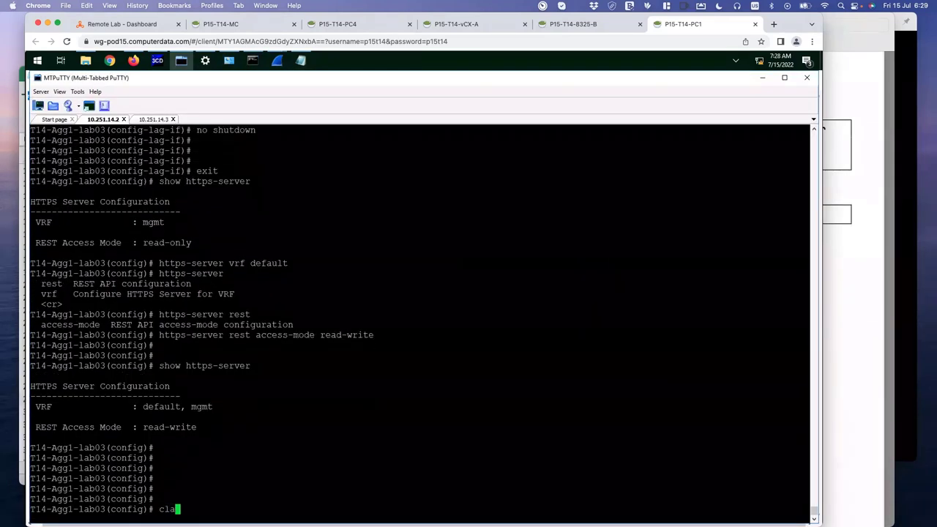
key(BackSpace)
key(BackSpace)
key(BackSpace)
text(htt)
key(BackSpace)
key(BackSpace)
text(tpp)
key(BackSpace)
key(BackSpace)
text(t)
key(Tab)
text(-s)
key(BackSpace)
text(?)
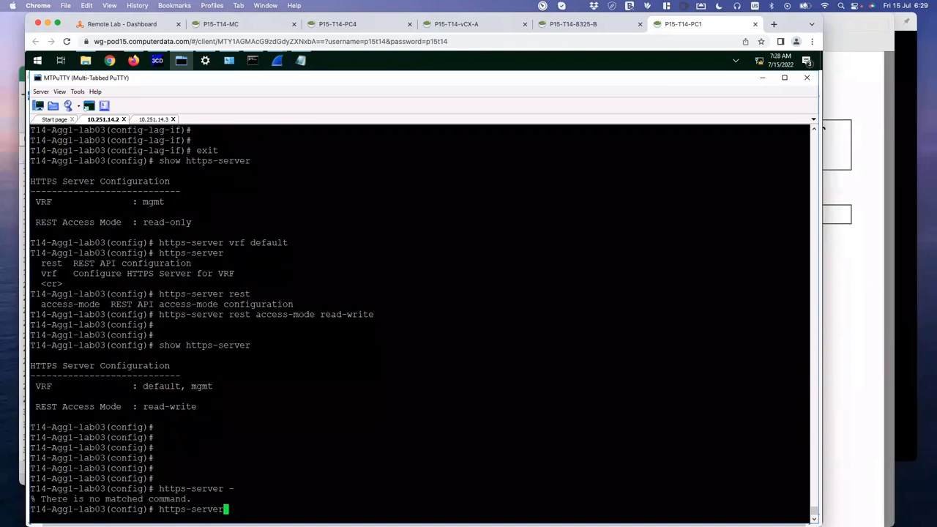
text( ?)
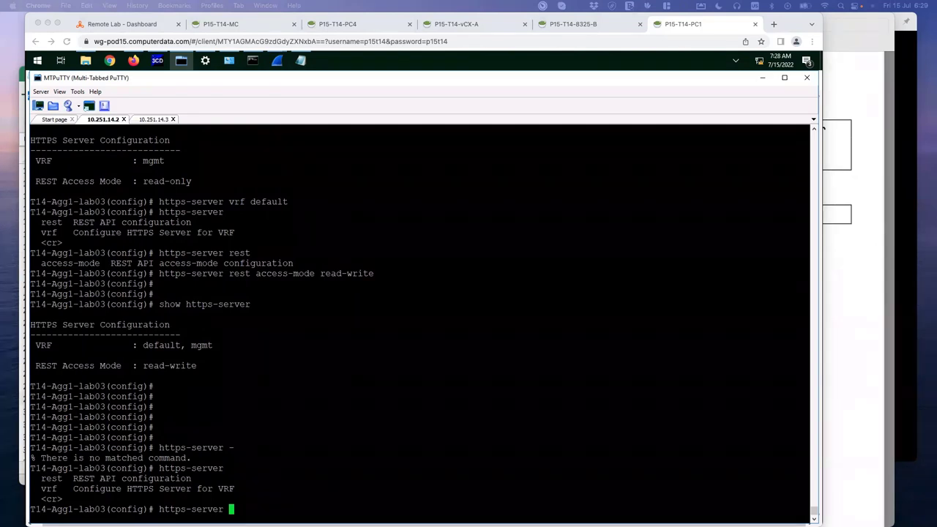
click(451, 312)
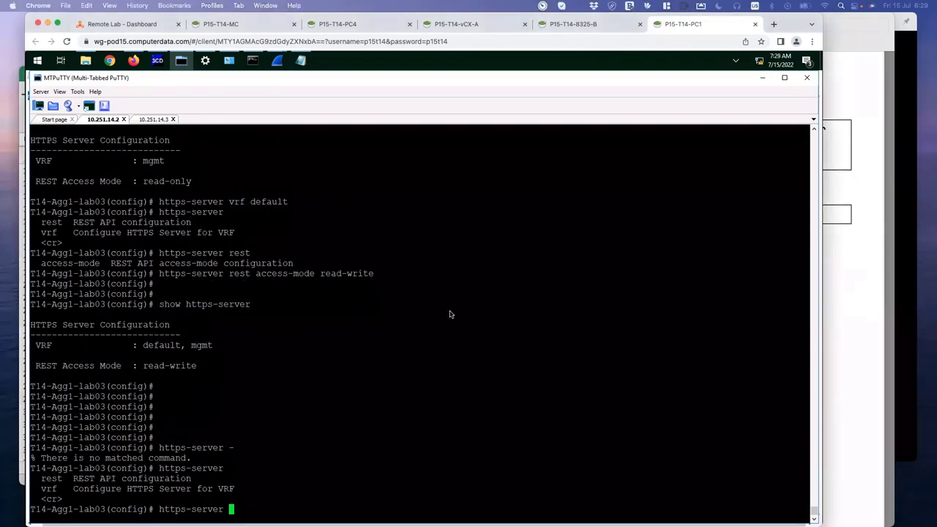
text(ses)
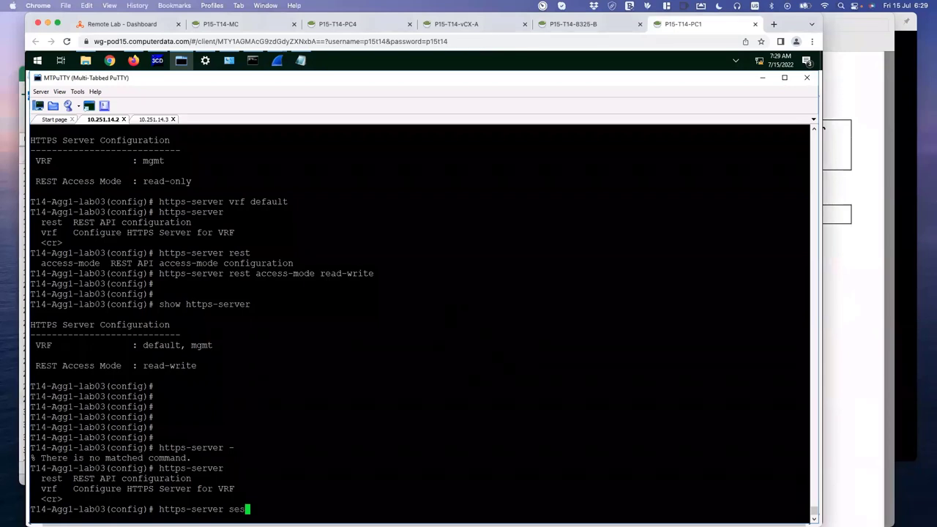
text(sion close all)
key(Return)
key(Return)
key(Return)
key(Return)
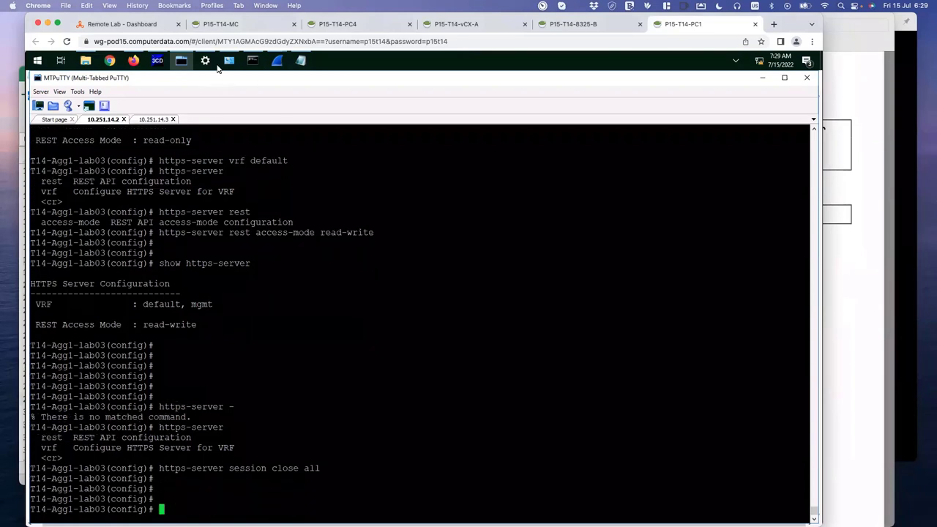
- Retry the --insecure curl login in Command Prompt, which now returns no error
click(253, 60)
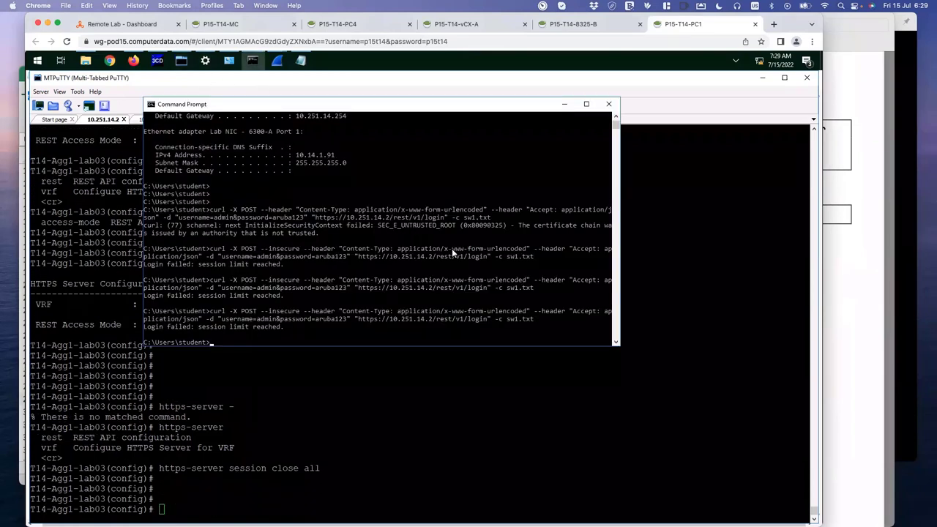
key(Up)
key(Return)
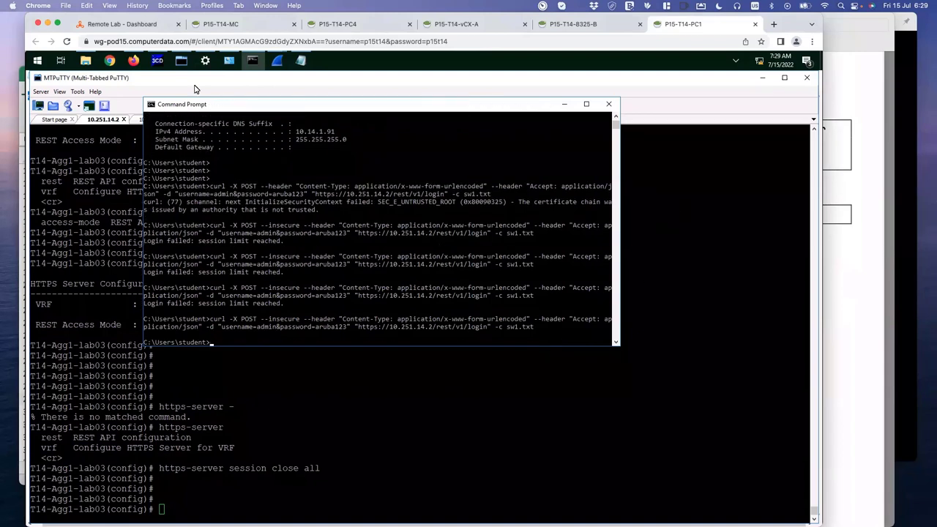
key(alt+Tab)
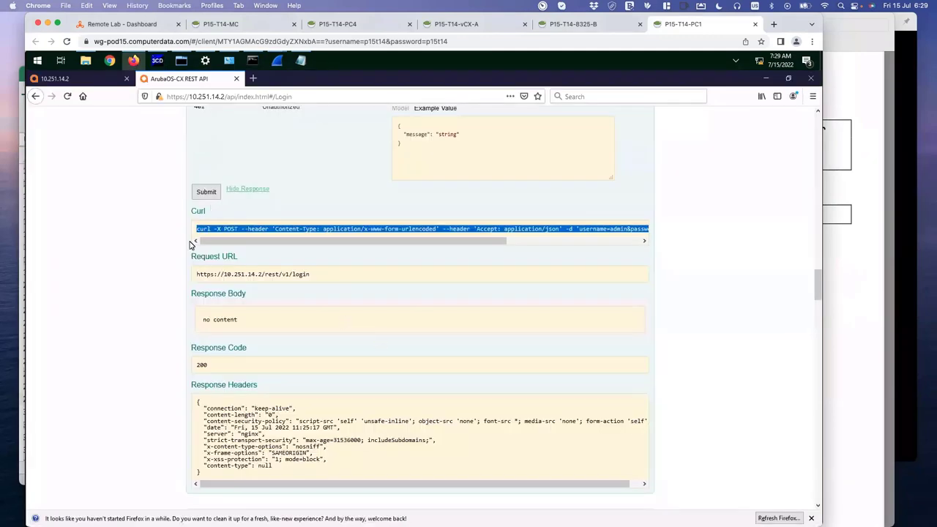
- Expand the VLAN endpoints and open the GET /system/vlans operation
click(440, 234)
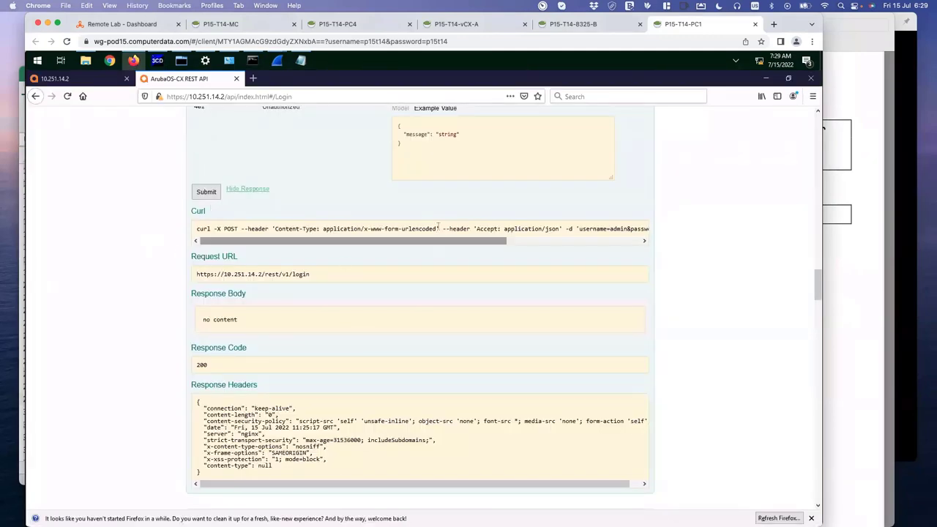
scroll(416, 277, down, 15)
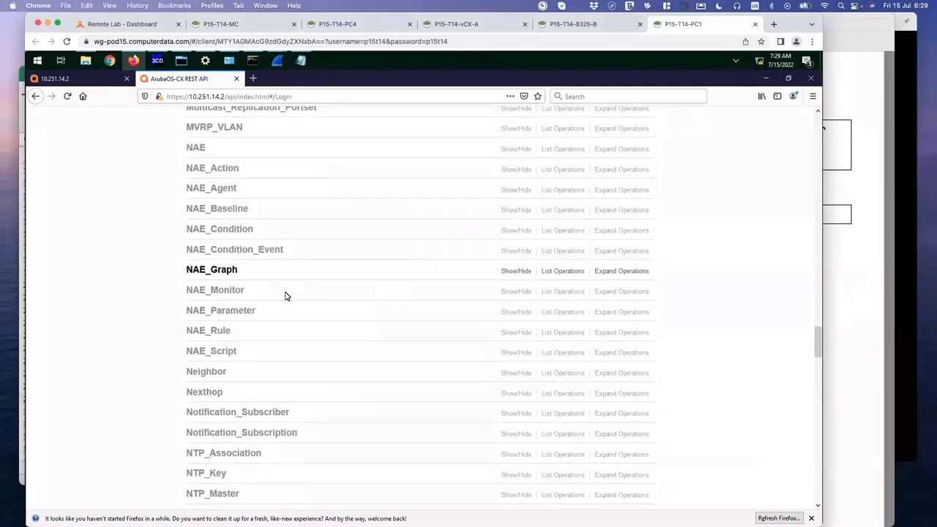
scroll(203, 287, down, 2)
scroll(203, 287, down, 10)
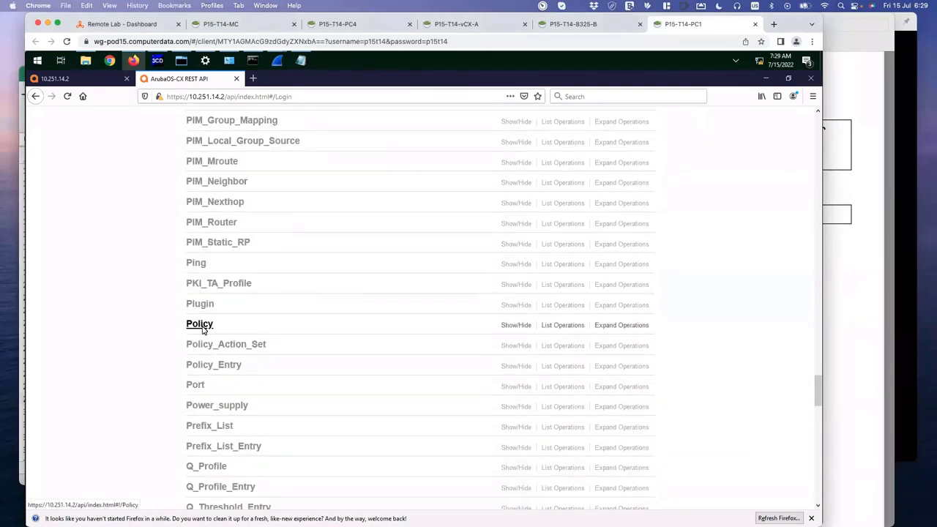
scroll(199, 324, down, 5)
scroll(203, 329, down, 3)
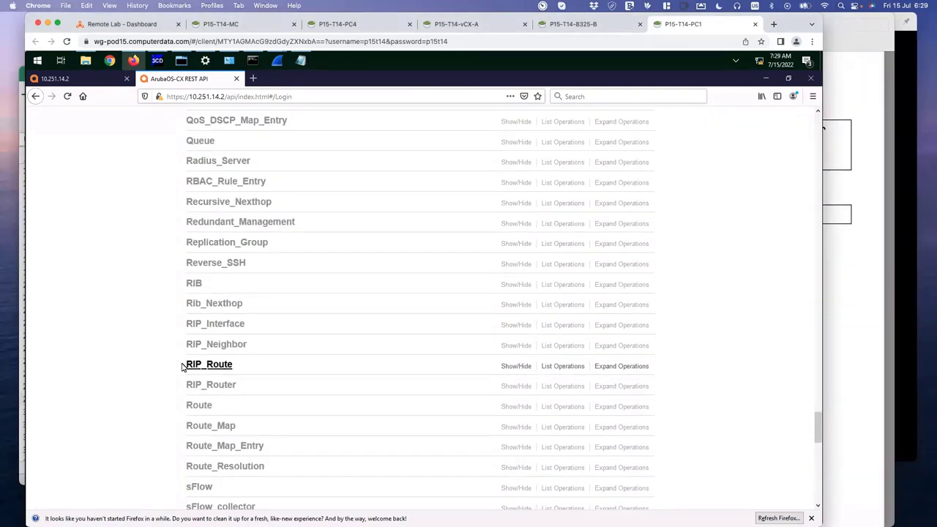
scroll(184, 365, down, 6)
scroll(183, 365, down, 5)
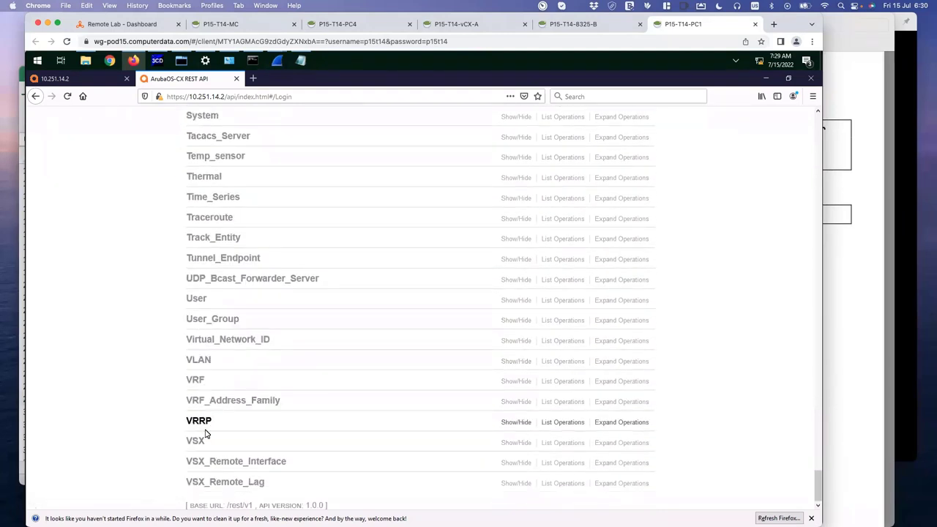
click(198, 359)
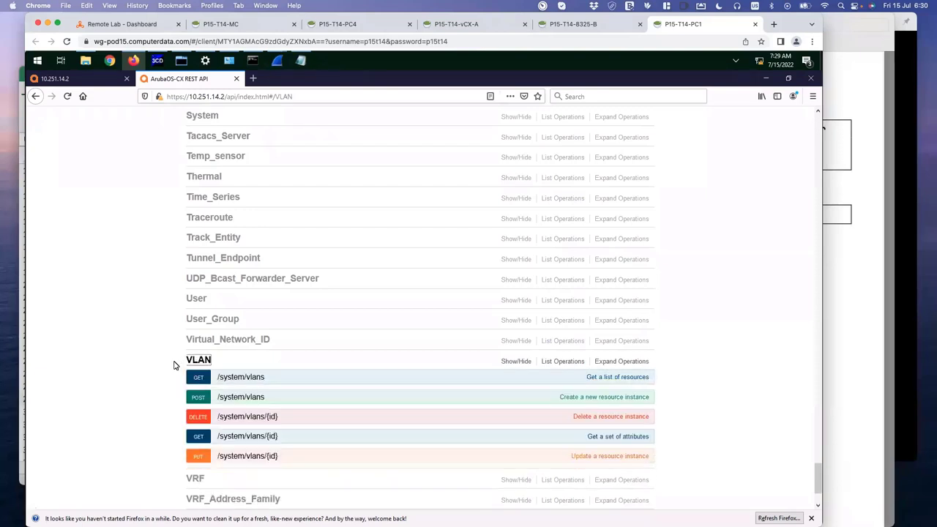
scroll(180, 363, down, 3)
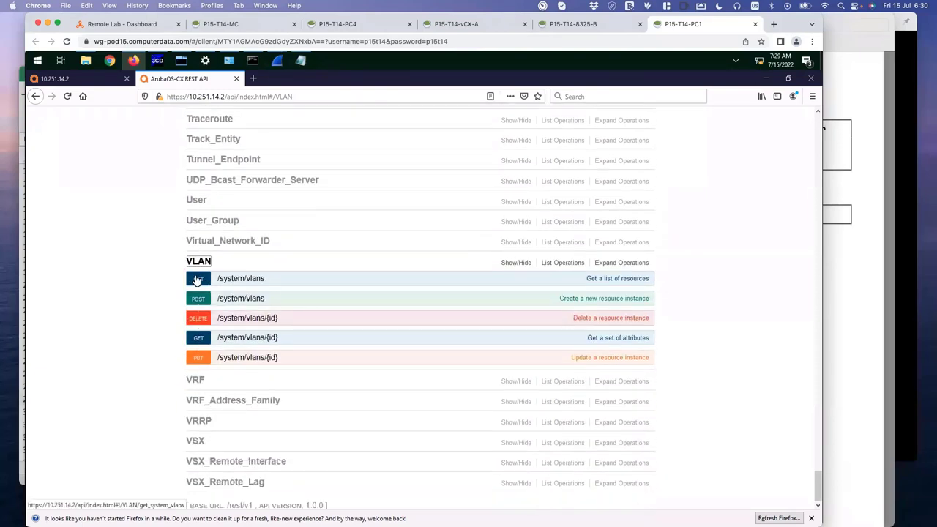
click(241, 278)
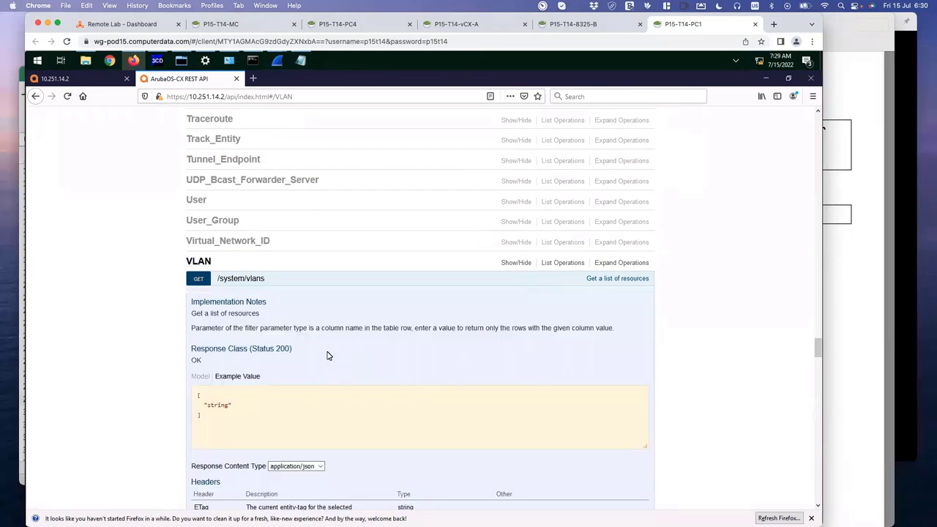
- Submit the VLAN list request (401 Authorization Required) and copy its generated curl command
scroll(328, 355, down, 10)
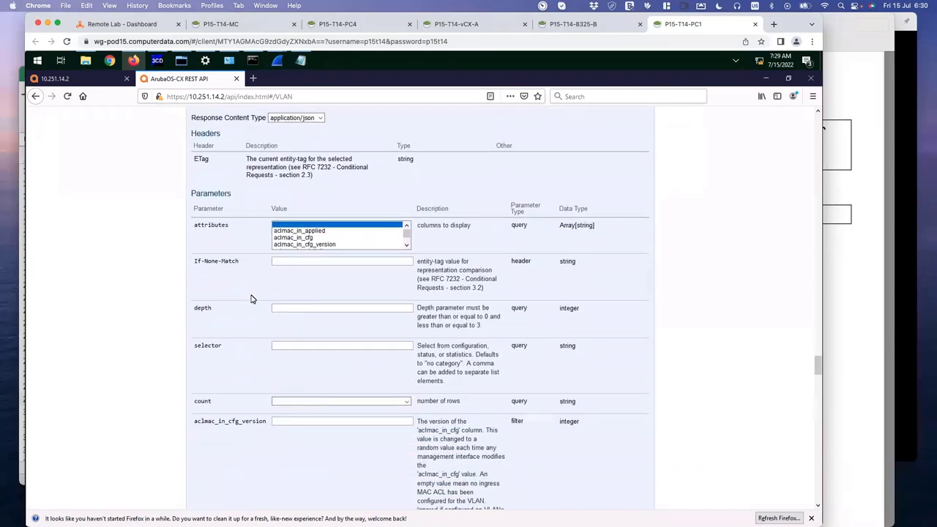
scroll(250, 299, down, 15)
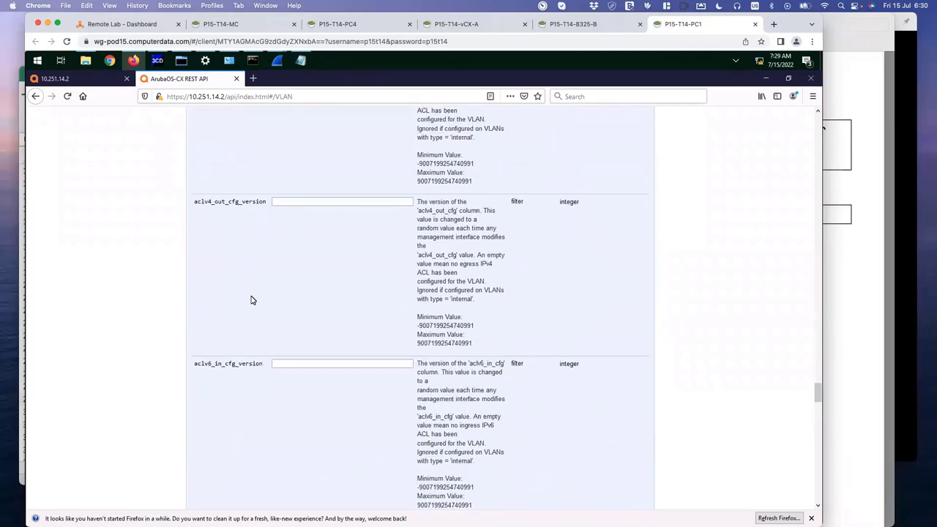
scroll(251, 300, down, 10)
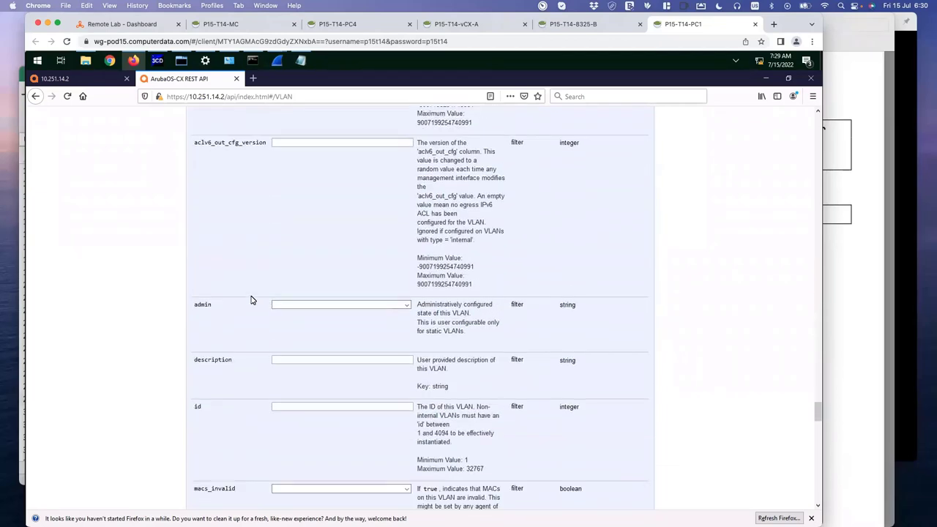
scroll(251, 300, down, 20)
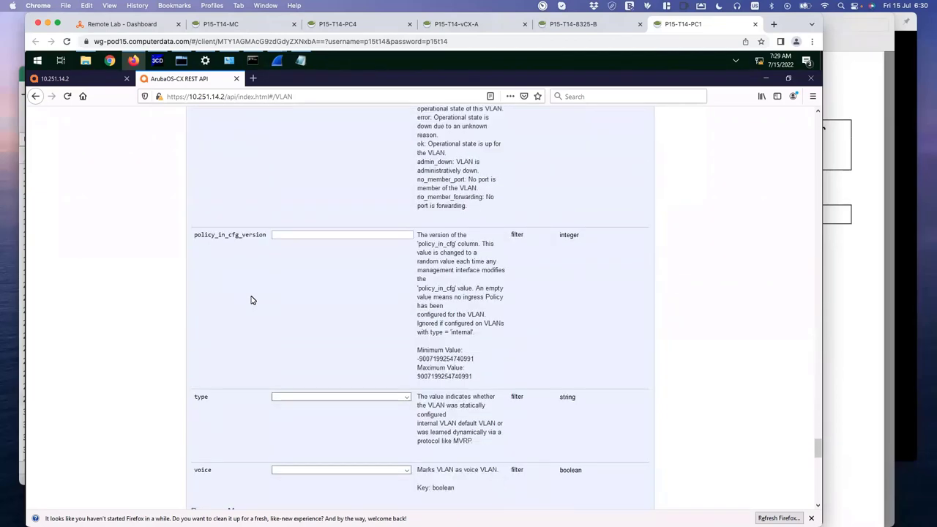
scroll(250, 299, down, 7)
scroll(250, 300, down, 17)
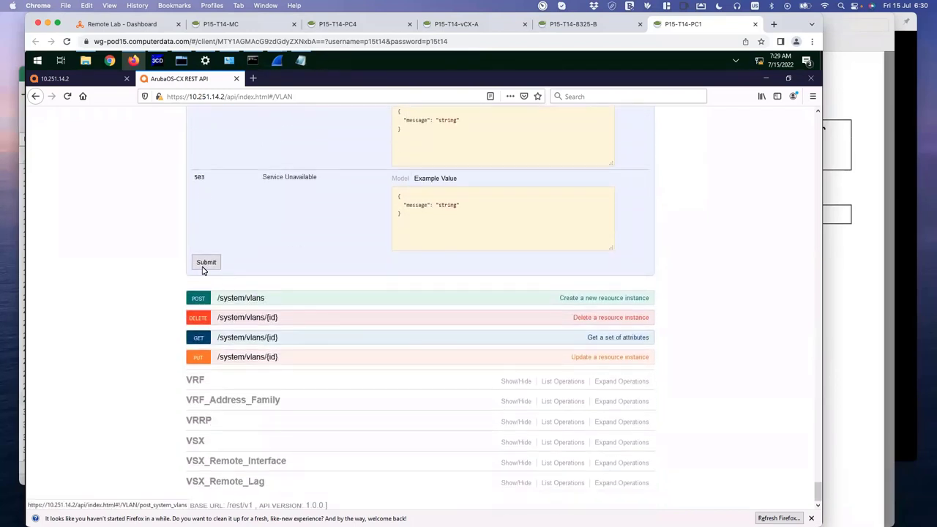
click(205, 262)
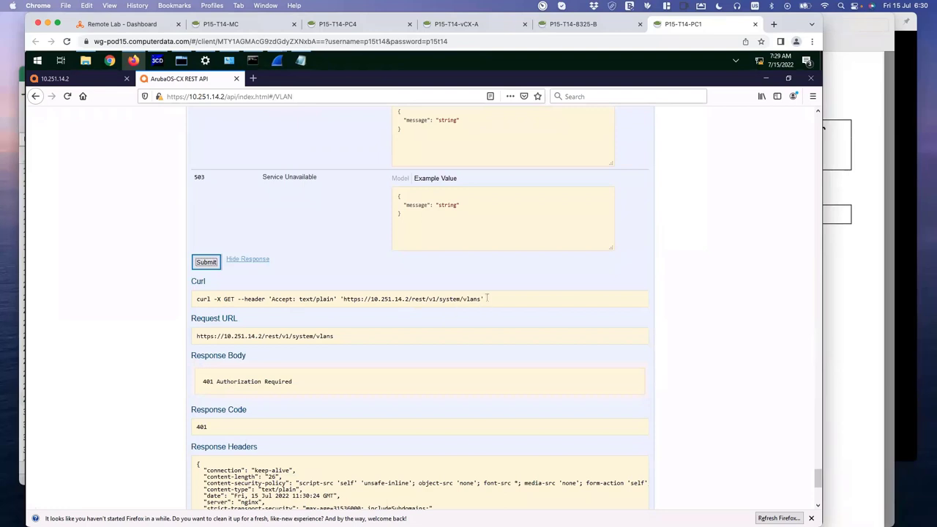
drag(484, 298, 194, 300)
key(super+c)
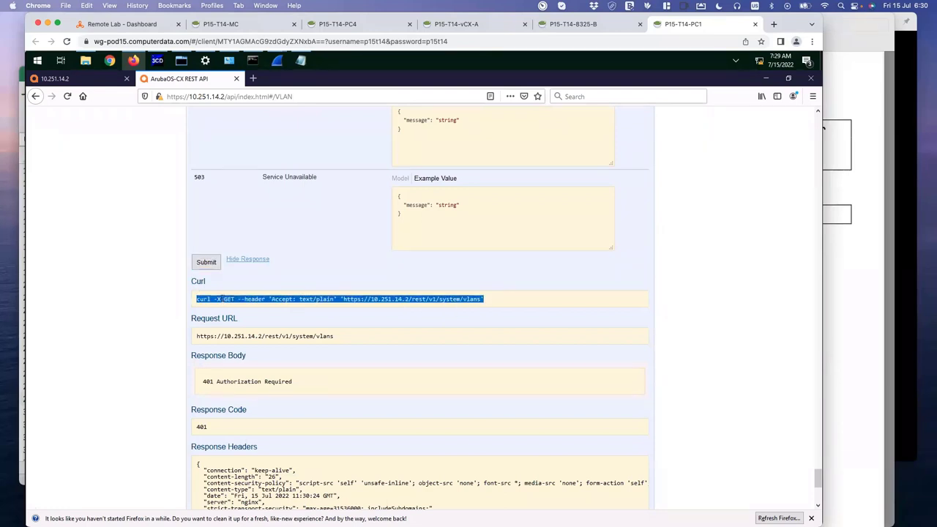
right_click(224, 301)
click(333, 308)
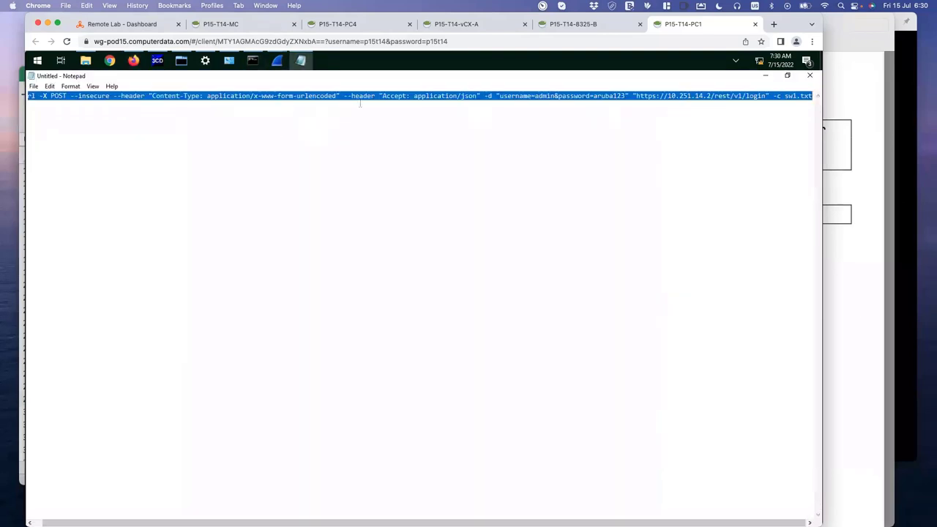
- Paste the VLAN list curl command on a new line below the Notepad login command
click(375, 96)
click(818, 95)
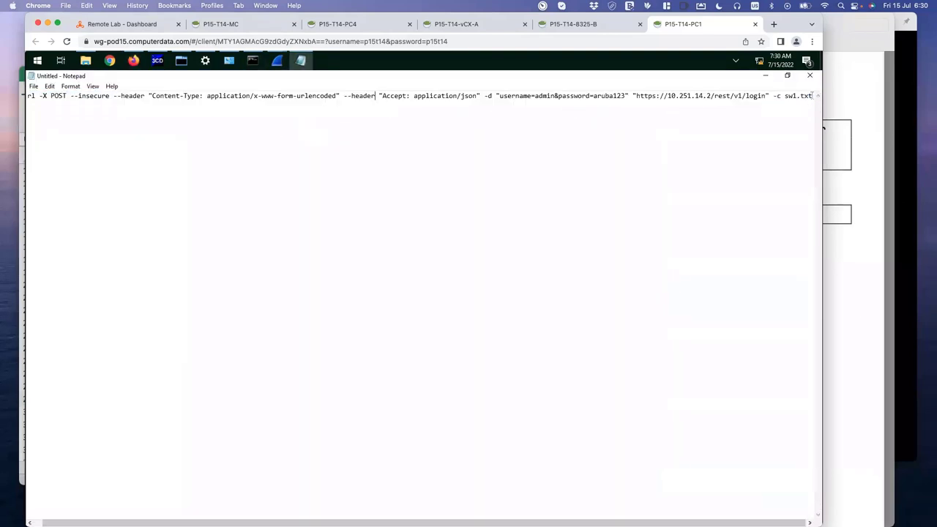
key(Return)
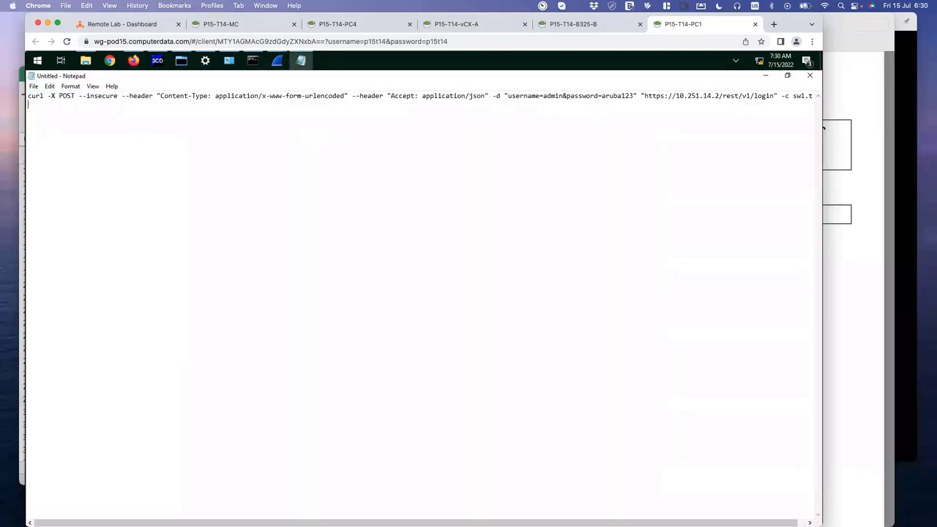
key(Return)
right_click(68, 132)
click(108, 176)
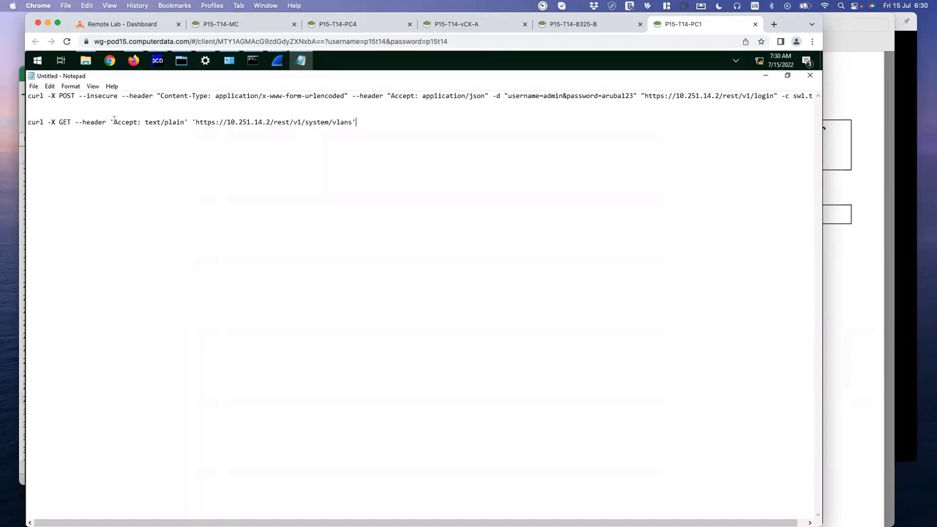
- Swap the single quotes around the Accept header and the URL for double quotes
click(112, 123)
key(BackSpace)
text(")
key(Right)
key(Right)
key(Right)
key(Right)
key(Right)
key(Right)
key(Right)
key(Right)
key(Right)
key(Right)
key(Right)
key(Right)
key(BackSpace)
text(")
key(Right)
key(Delete)
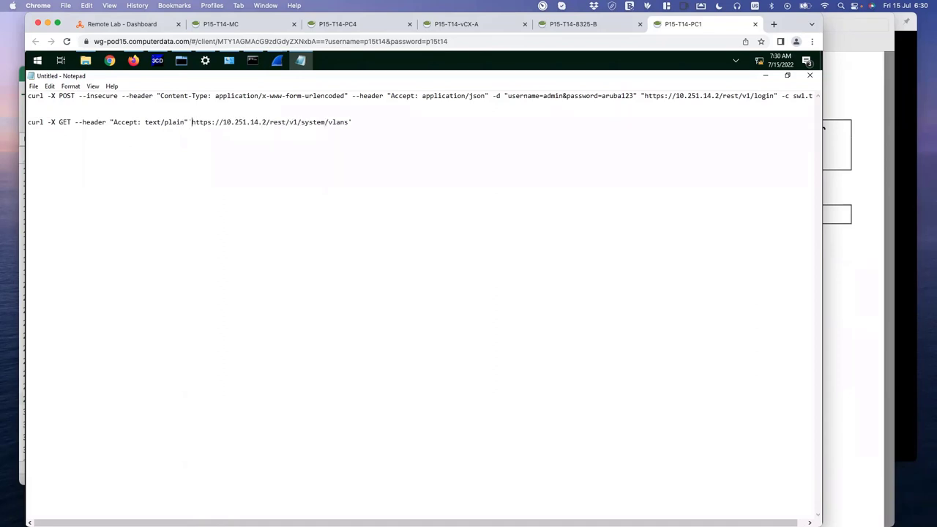
text(")
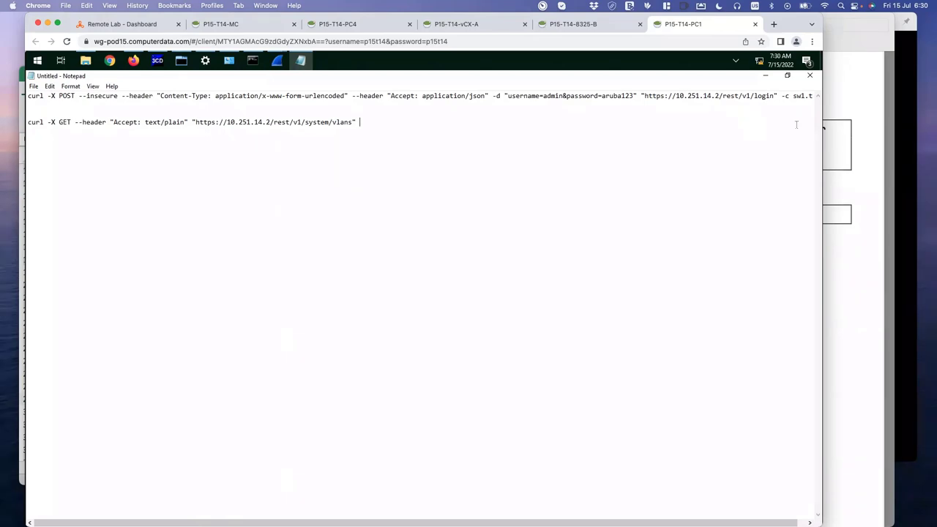
- Check the guide's page-11 VLAN query, then append '-b sw1.ttx -k' to the Notepad GET line
click(861, 86)
scroll(779, 150, down, 2)
scroll(654, 198, up, 1)
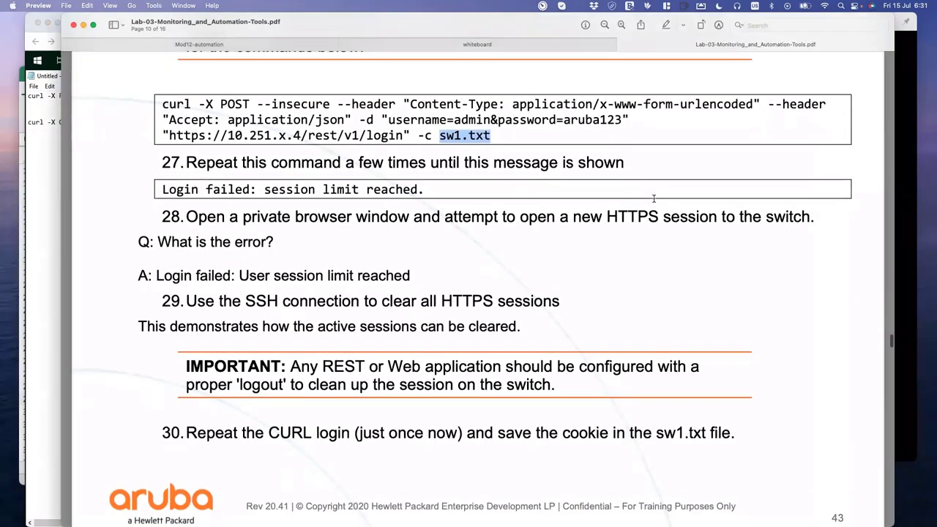
scroll(654, 198, down, 15)
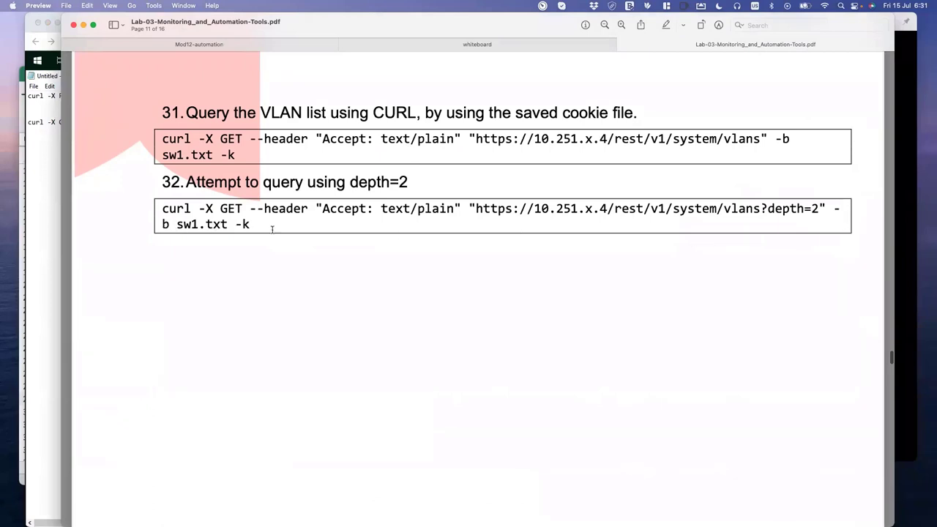
drag(164, 221, 229, 223)
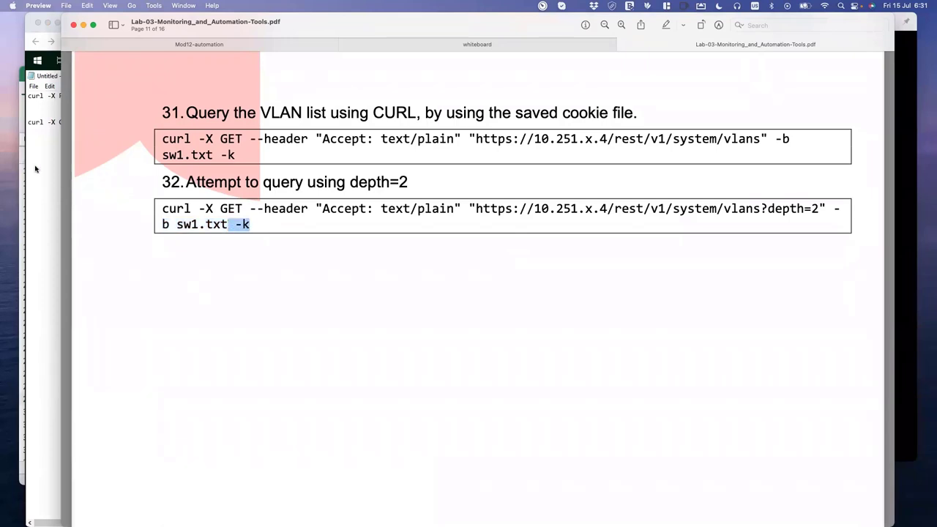
click(36, 170)
text(-b )
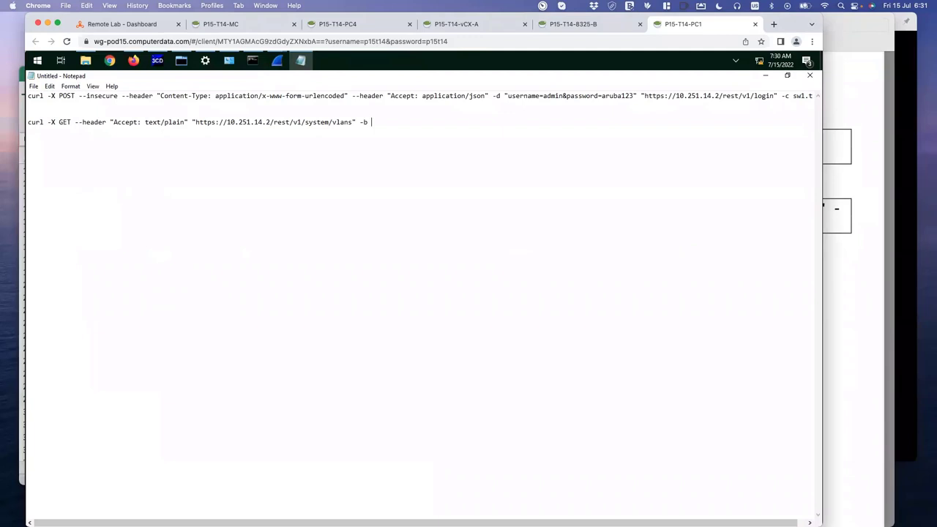
text(sw1.t)
text(t)
text(x -)
text(k)
- Copy the finished curl GET line ending in -b sw1.txt -k and switch to Command Prompt
drag(418, 122, 27, 122)
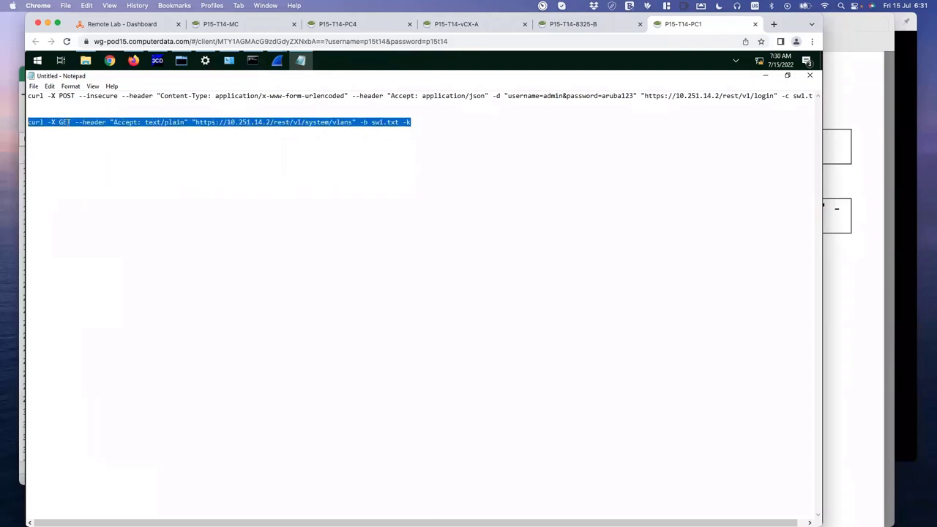
right_click(67, 123)
click(90, 152)
key(alt+Tab)
- Run the pasted VLAN-list curl command and highlight the returned VLANs 11, 12 and 40
right_click(275, 341)
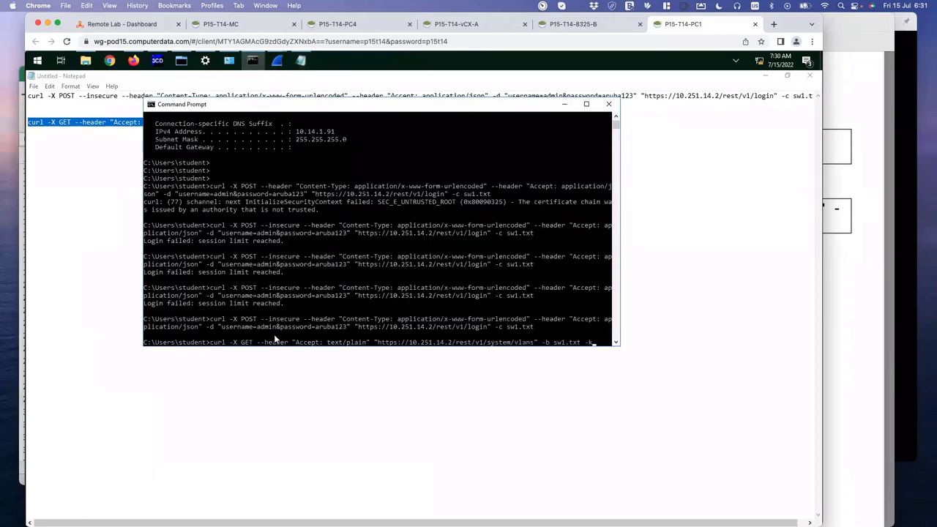
key(Return)
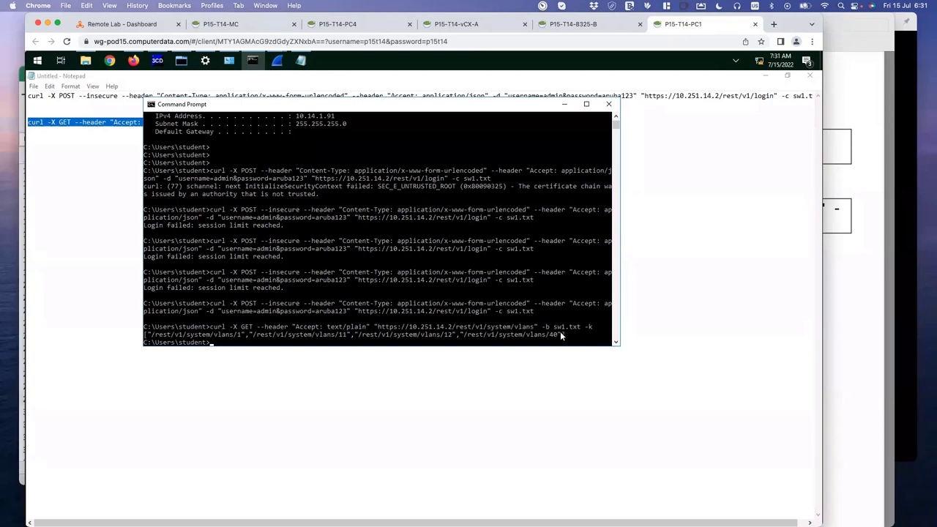
drag(560, 335, 148, 335)
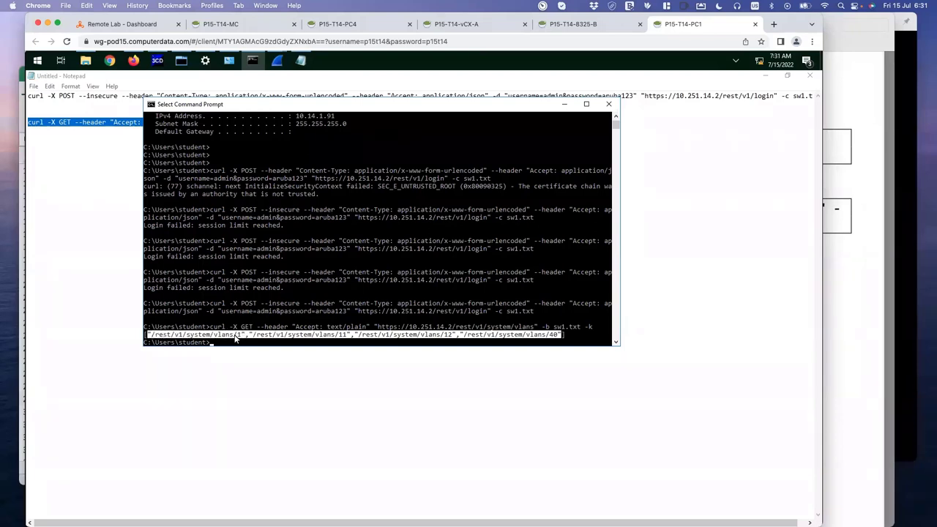
click(236, 334)
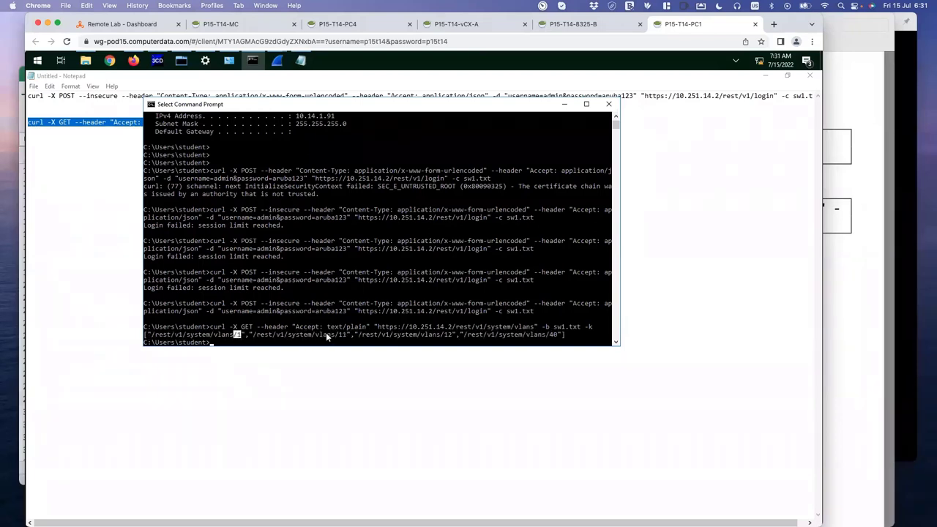
drag(335, 334, 351, 334)
drag(456, 334, 438, 335)
drag(558, 334, 546, 335)
click(681, 231)
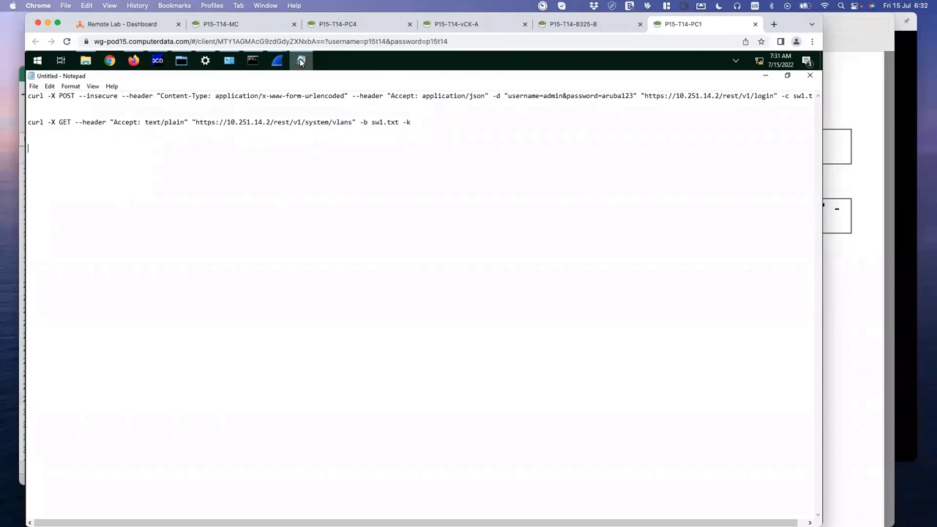
- Minimize Notepad and bring Firefox's ArubaOS-CX REST API page to the front
mouse_move(300, 61)
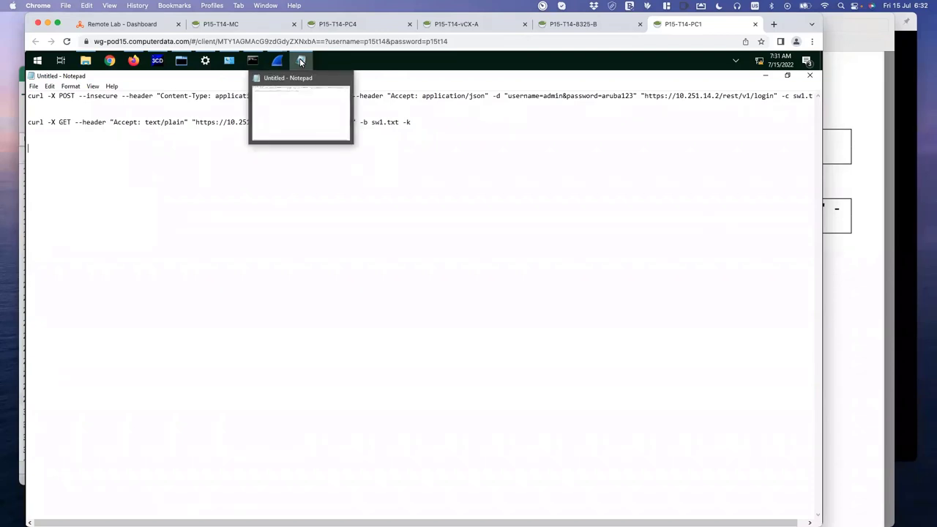
click(300, 61)
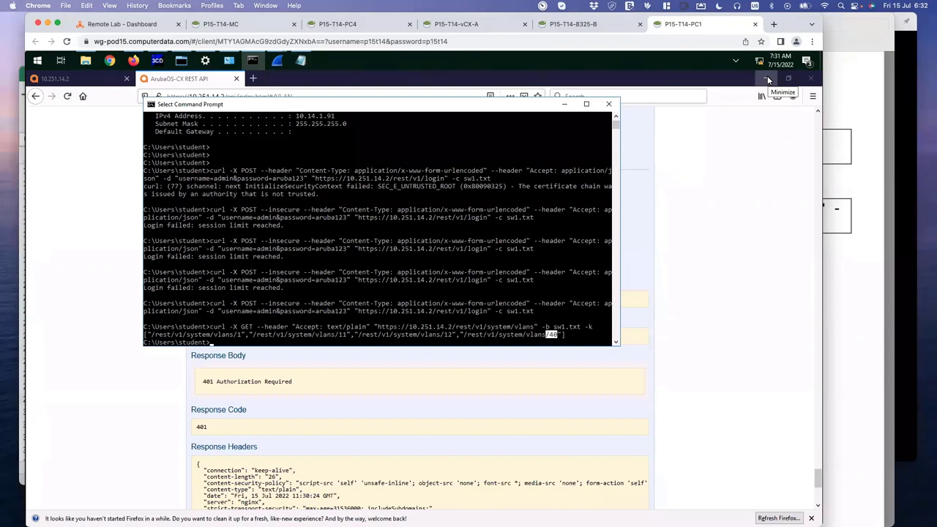
click(729, 205)
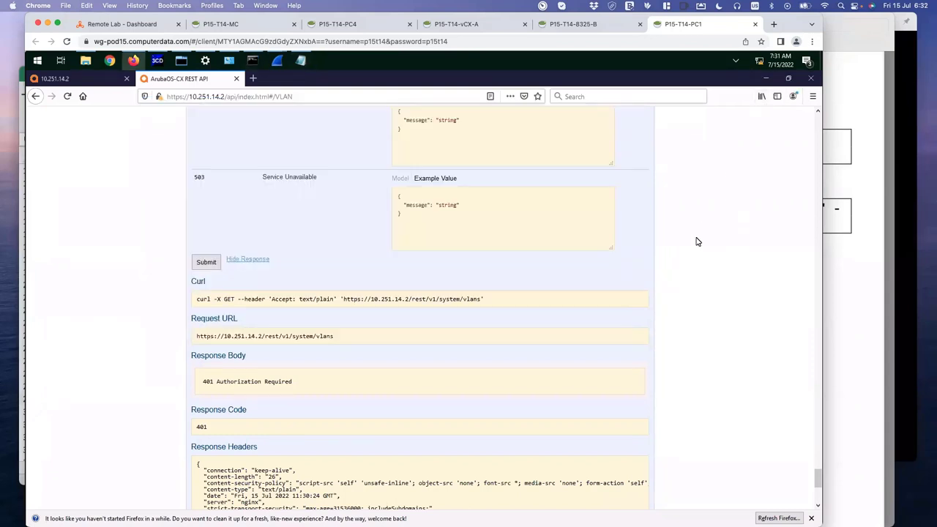
- Collapse the VLAN section and expand the Logout resource in the API list
scroll(697, 242, up, 15)
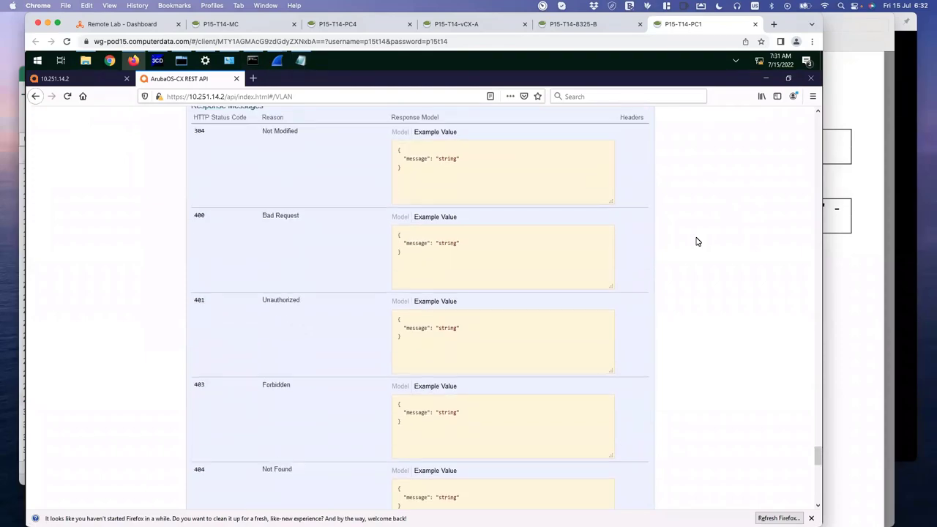
scroll(697, 242, up, 20)
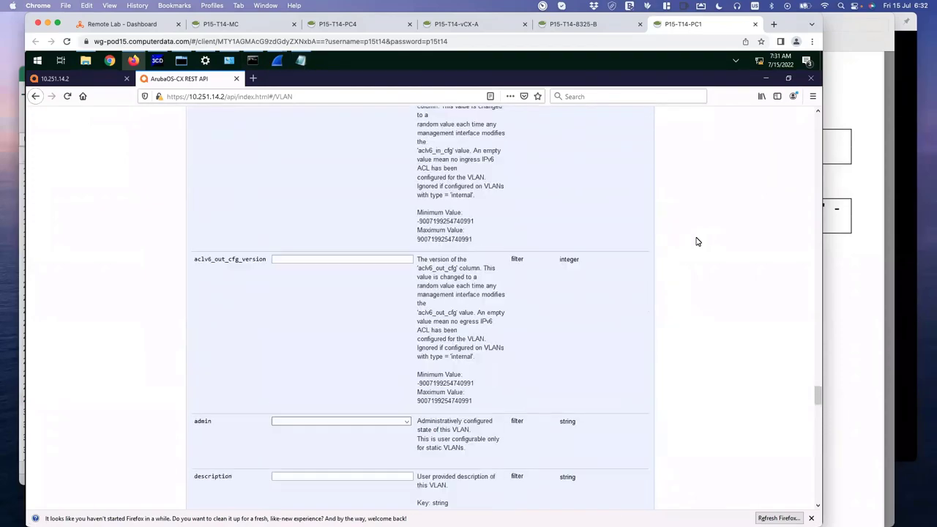
scroll(697, 241, up, 15)
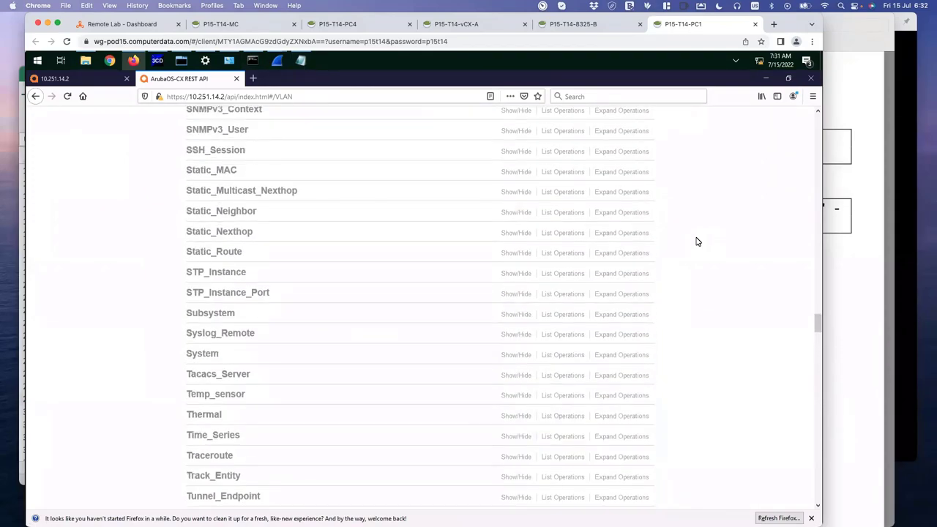
scroll(697, 241, down, 5)
scroll(697, 241, down, 3)
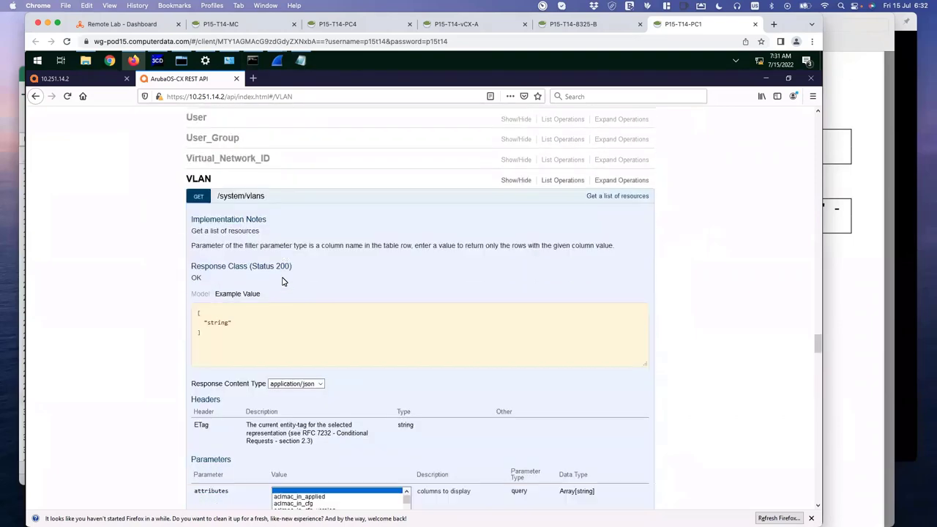
click(196, 180)
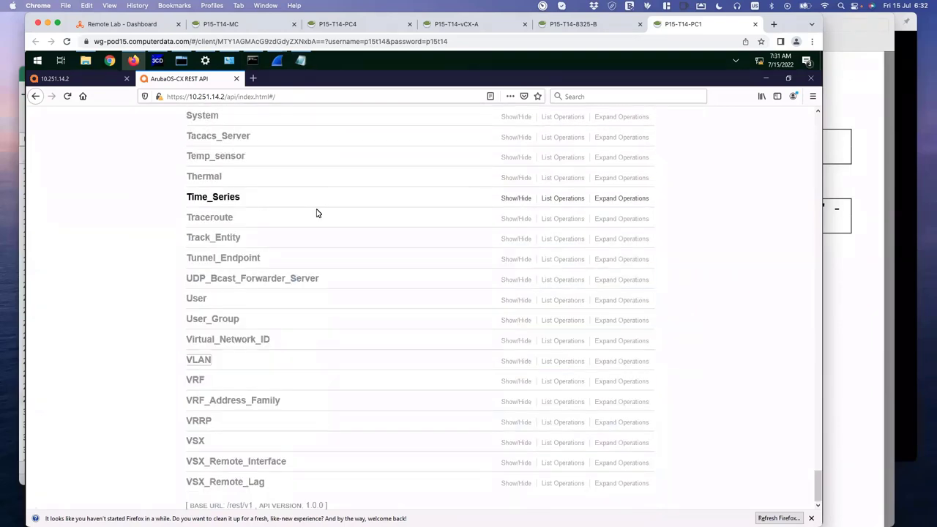
scroll(316, 213, up, 20)
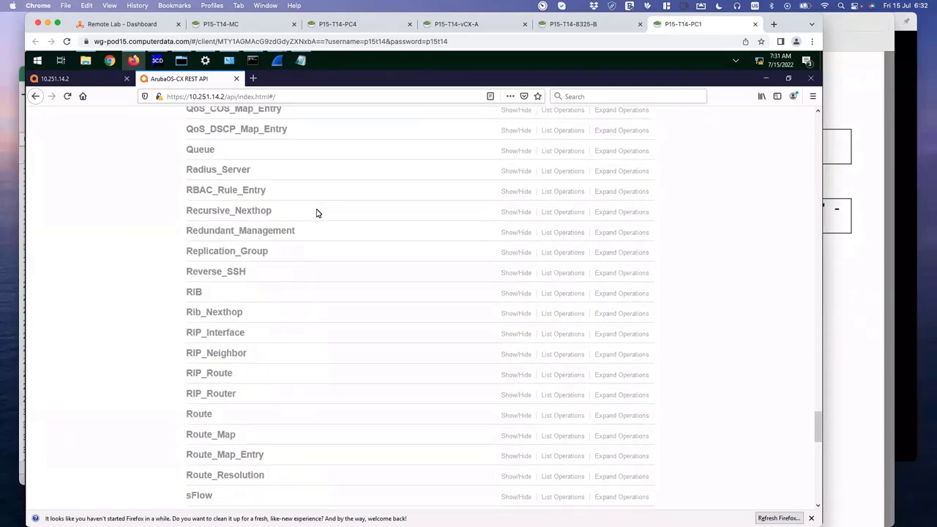
scroll(317, 213, up, 20)
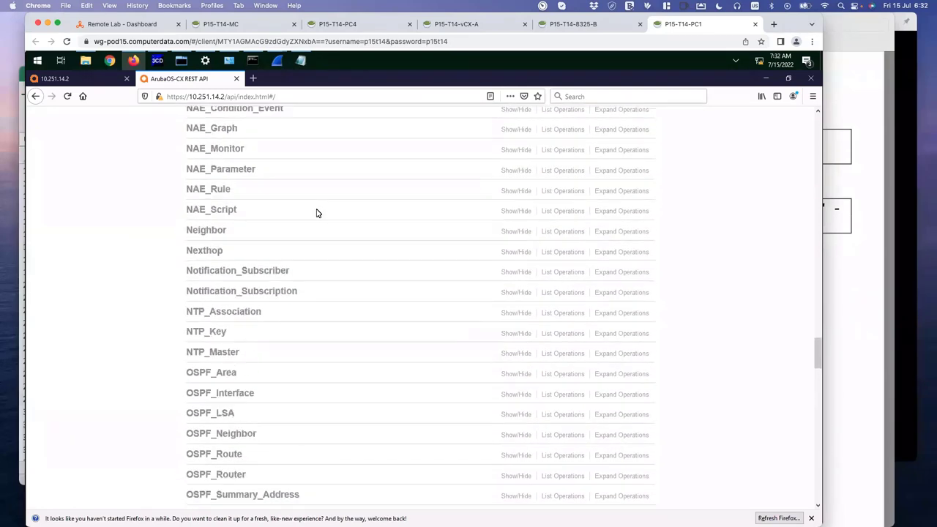
scroll(317, 213, up, 12)
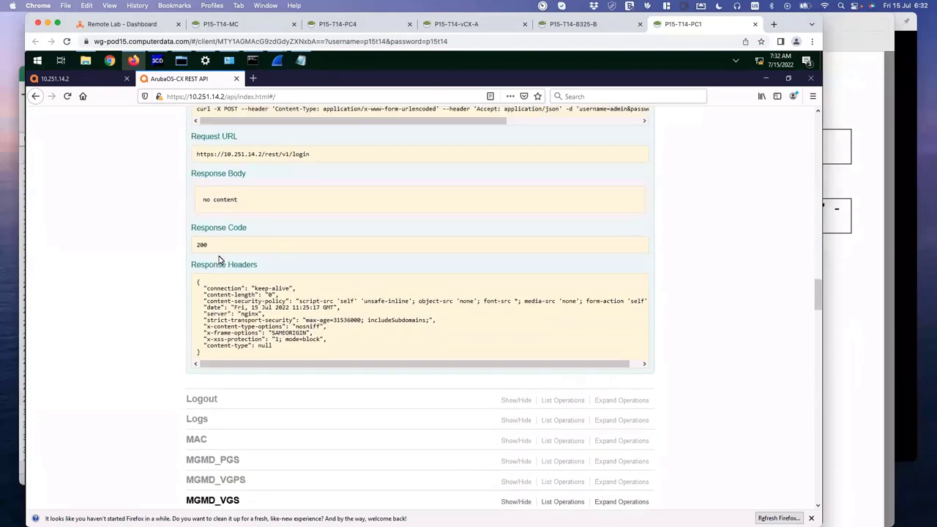
click(200, 398)
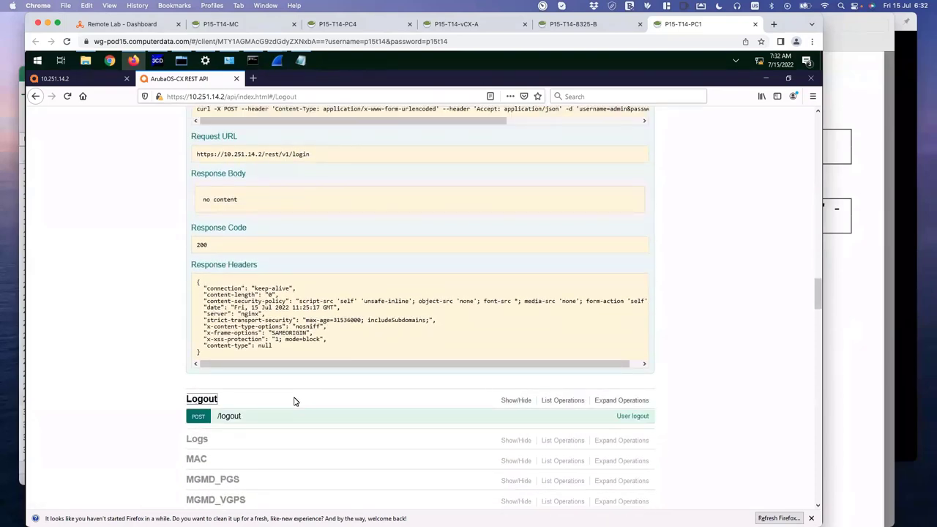
- Try out POST /logout and copy its generated curl command
scroll(203, 381, down, 2)
click(229, 316)
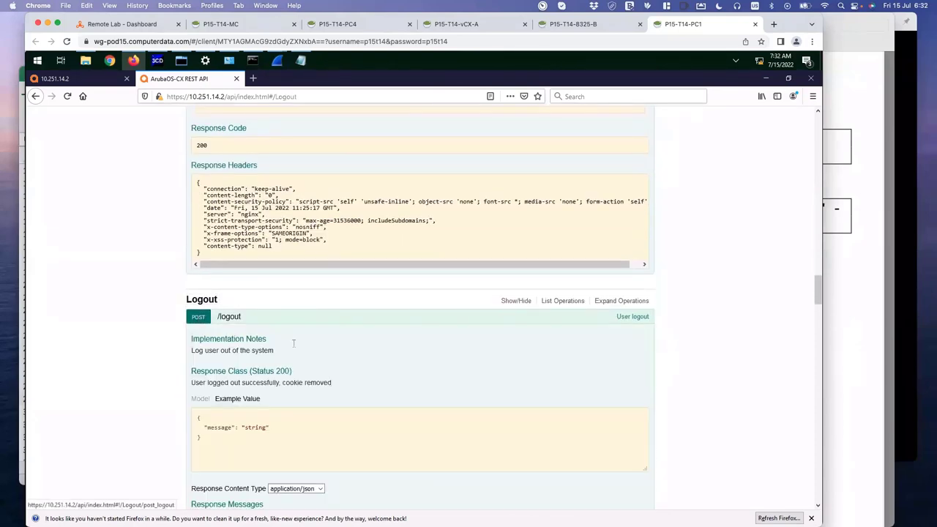
scroll(335, 381, down, 10)
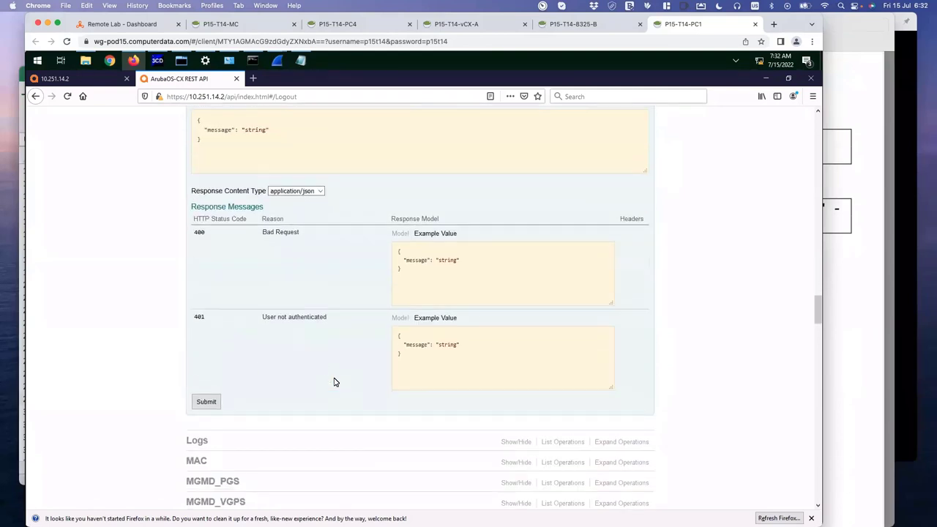
scroll(226, 374, down, 2)
click(206, 252)
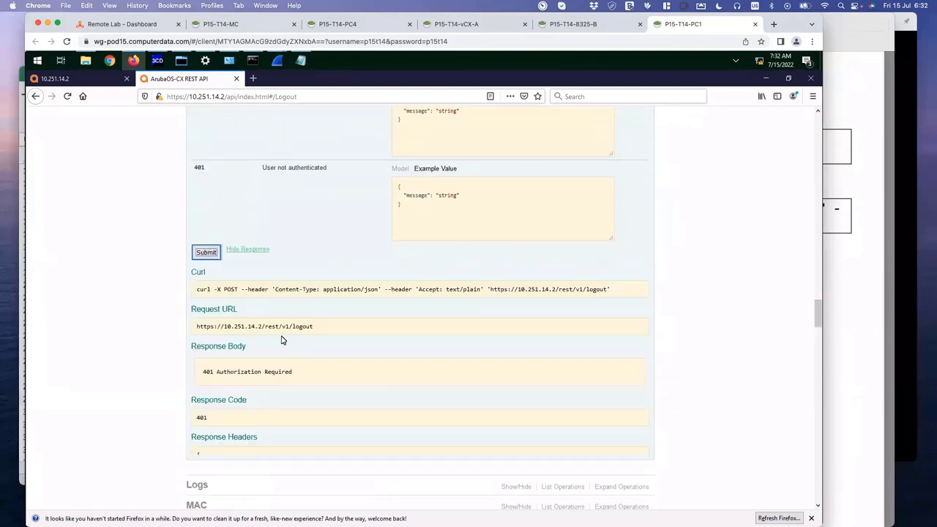
drag(613, 290, 184, 291)
key(super+c)
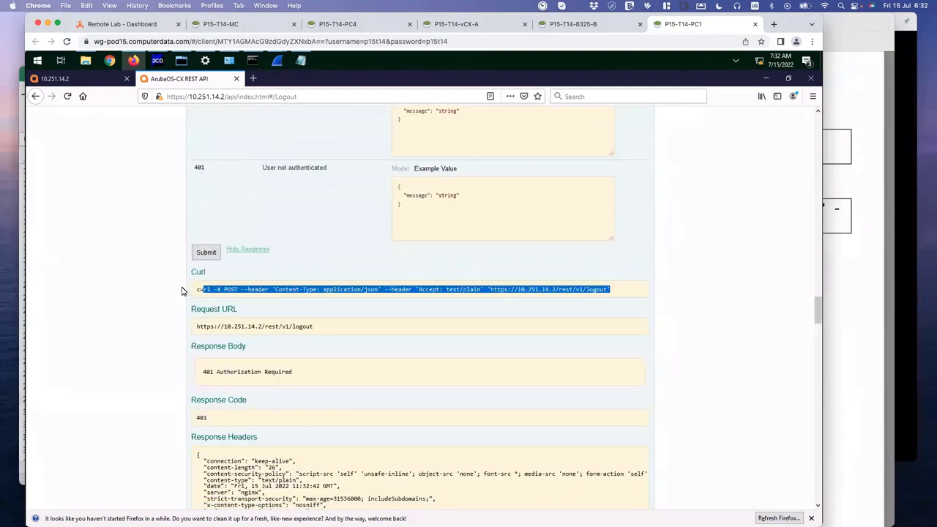
right_click(225, 290)
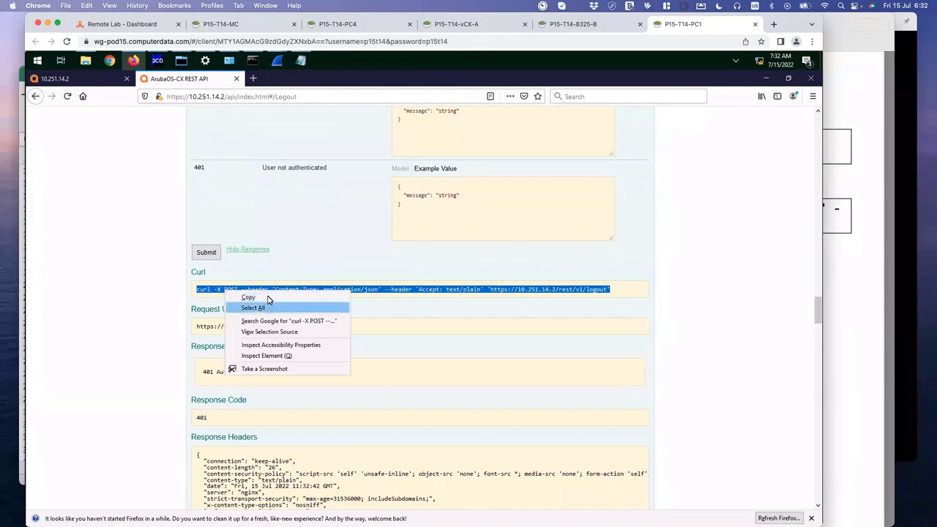
key(Escape)
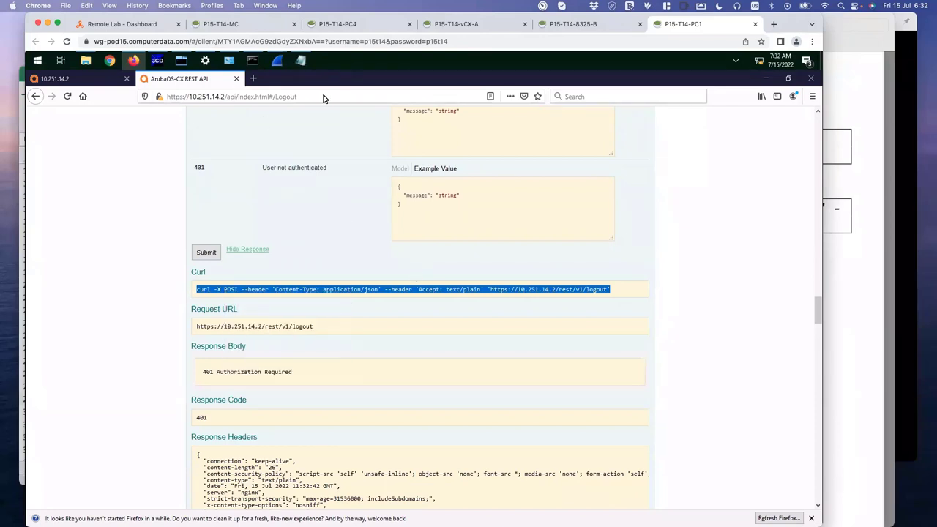
click(300, 60)
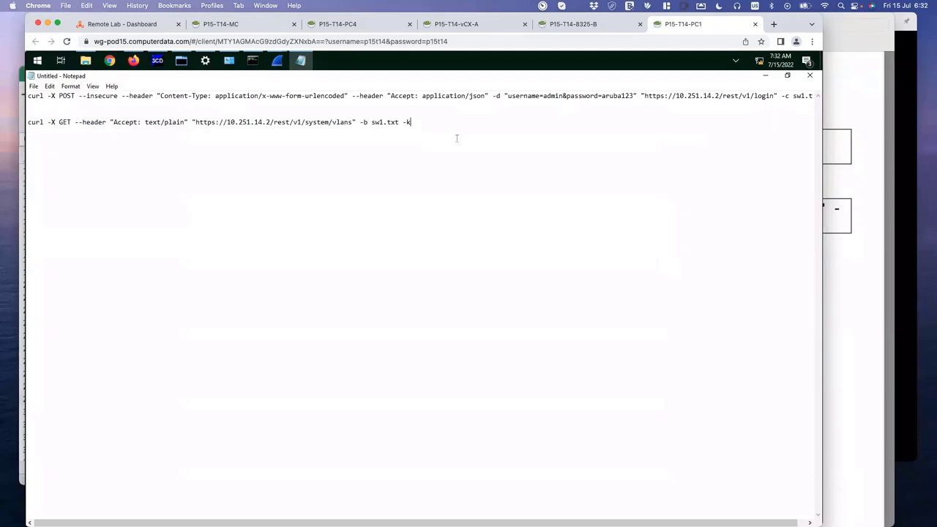
- Paste the logout curl on a new line and double-quote the Content-Type header
key(Return)
right_click(116, 155)
click(151, 201)
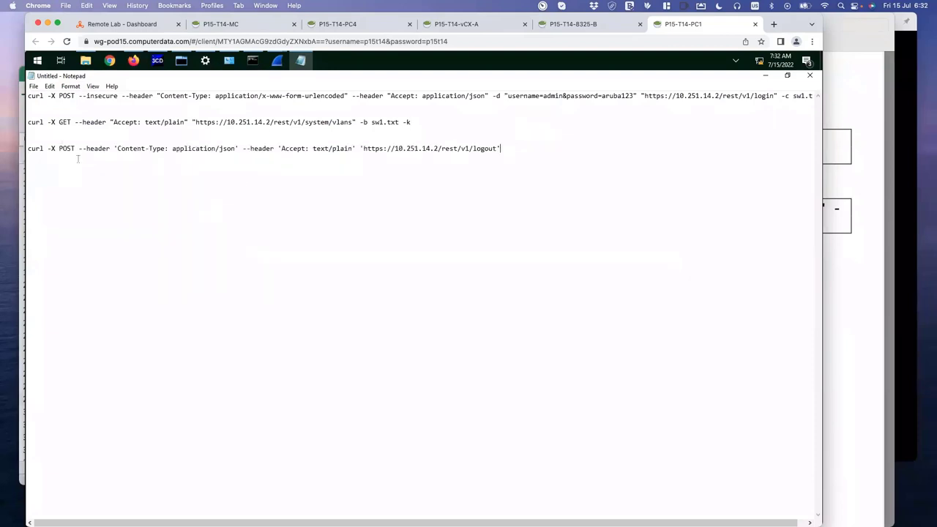
click(119, 147)
key(BackSpace)
text(")
click(242, 148)
key(BackSpace)
text(")
- Double-quote the Accept header and logout URL, ending the line with -b sw1.txt -k
click(281, 148)
key(BackSpace)
text(")
click(358, 148)
key(BackSpace)
text(")
click(364, 147)
key(BackSpace)
text(")
click(499, 148)
key(BackSpace)
text(")
text( -b sw1.)
text(r)
text(xt )
text(-k)
- Select the finished logout curl line and copy it
key(shift+Up)
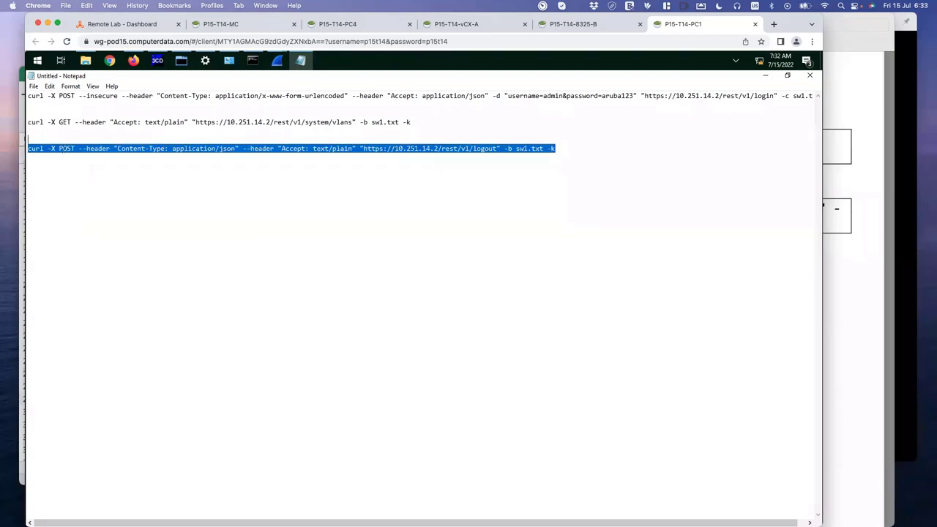
click(60, 149)
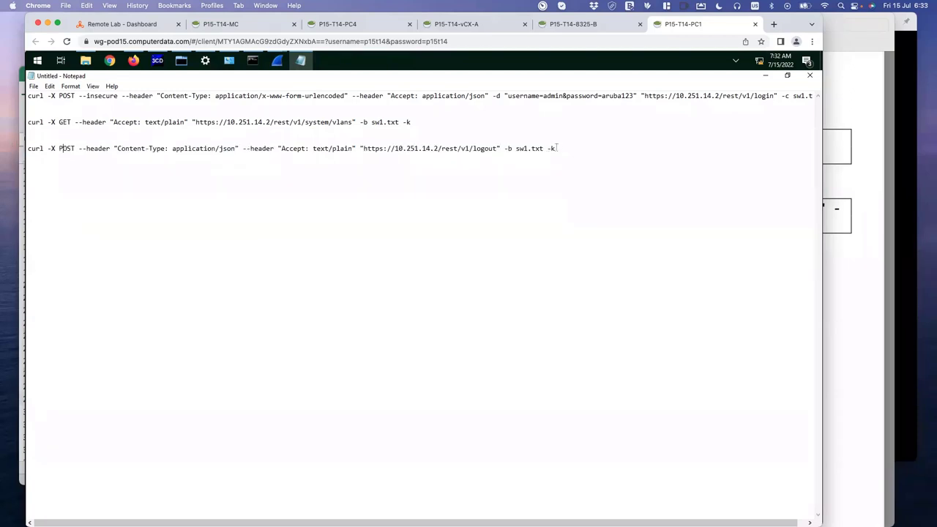
drag(558, 147, 28, 149)
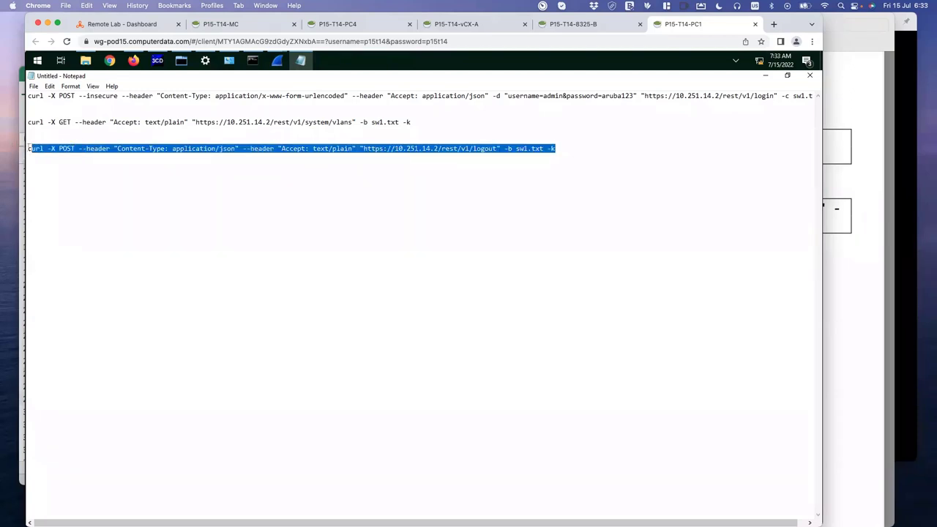
right_click(49, 148)
click(91, 181)
- Clear the Command Prompt selection, then recopy the logout curl line from Notepad
click(253, 61)
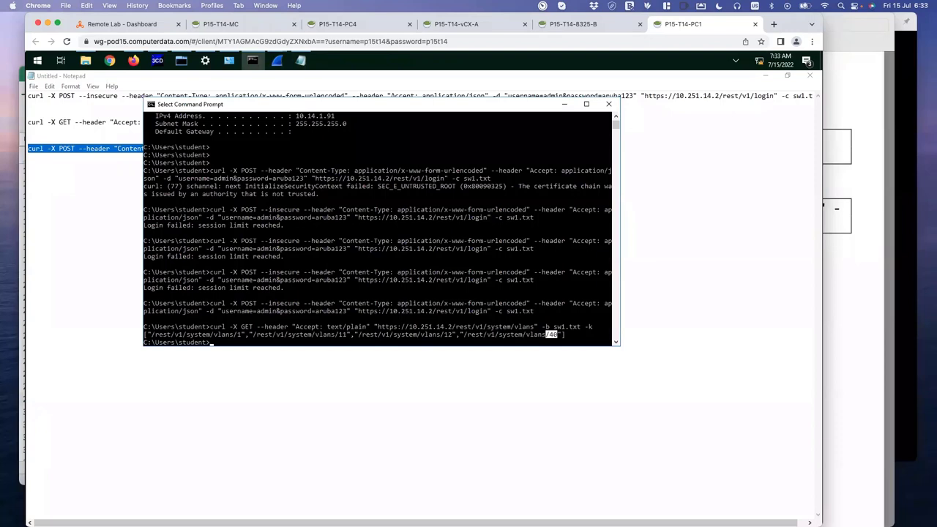
key(Return)
key(Return)
key(Return)
key(Return)
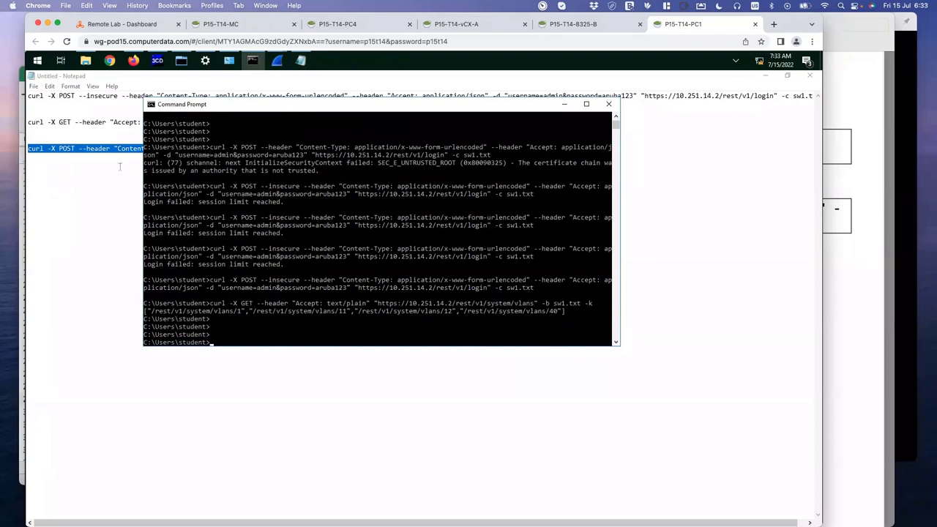
click(128, 232)
drag(556, 149, 28, 150)
right_click(49, 149)
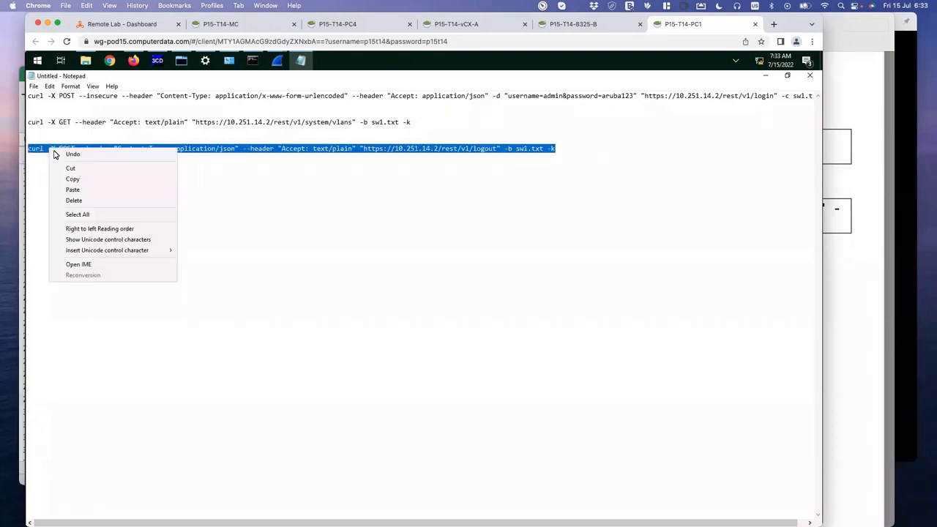
click(79, 180)
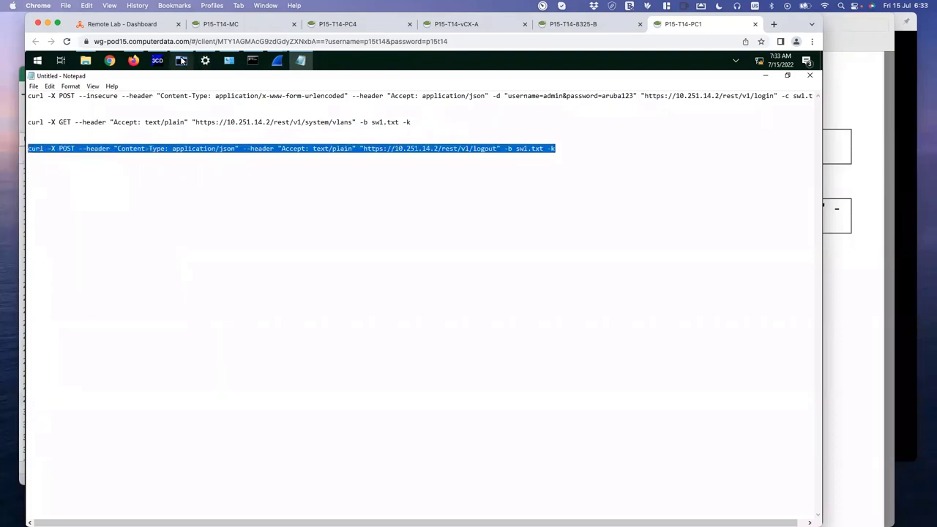
- Paste the logout curl command into Command Prompt and run it
click(252, 60)
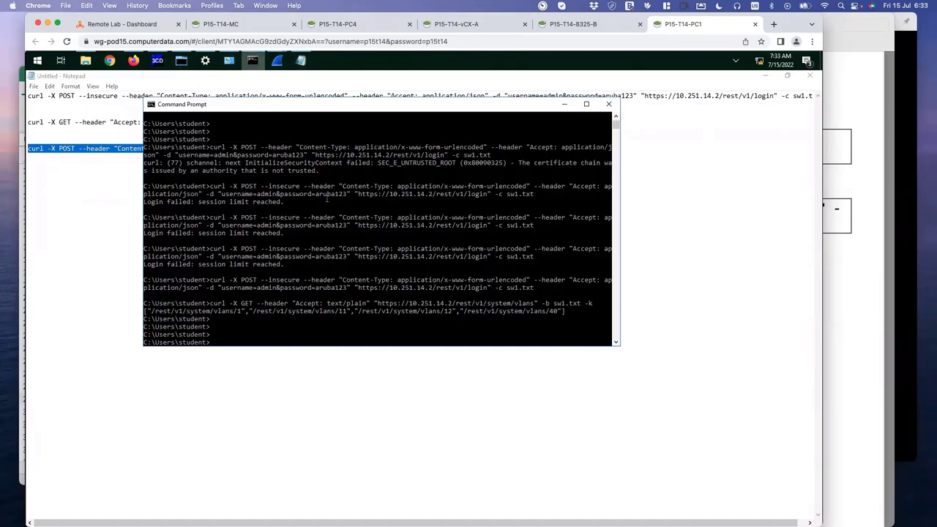
right_click(288, 326)
key(Return)
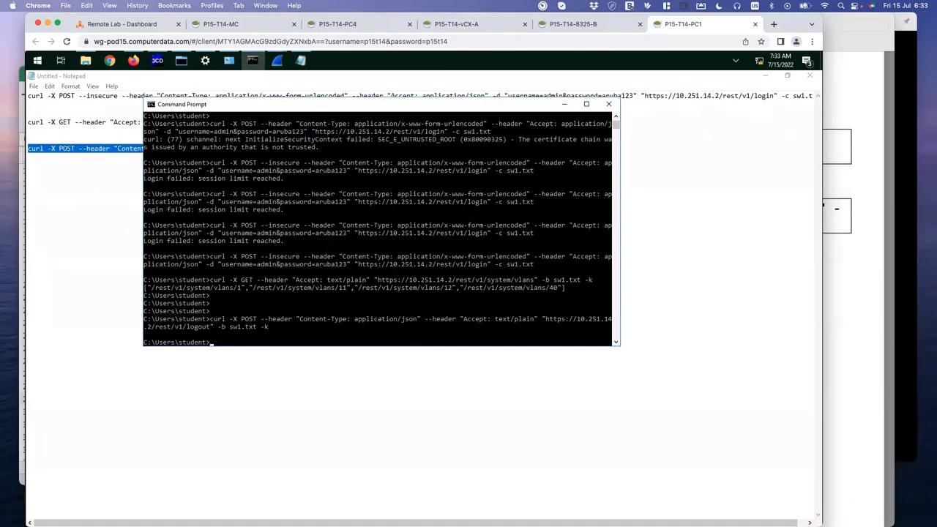
key(Return)
key(Return)
scroll(323, 279, down, 1)
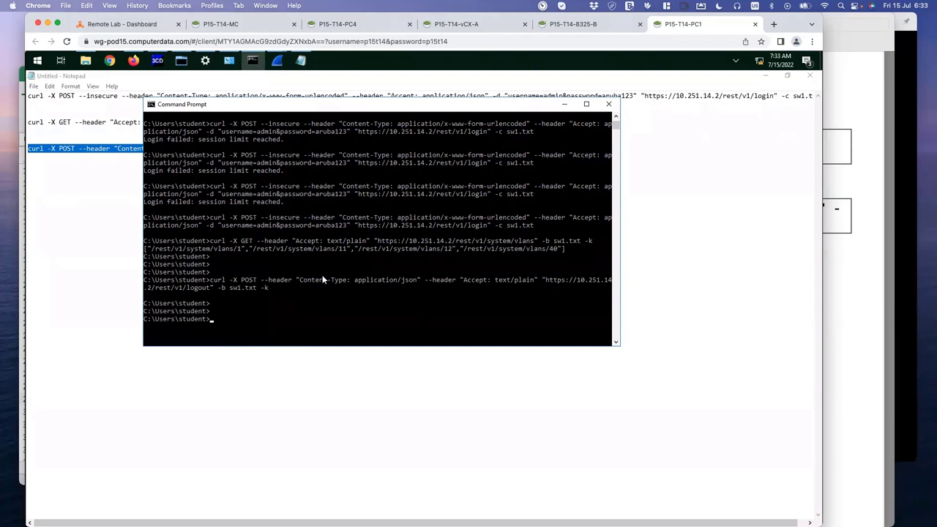
click(105, 235)
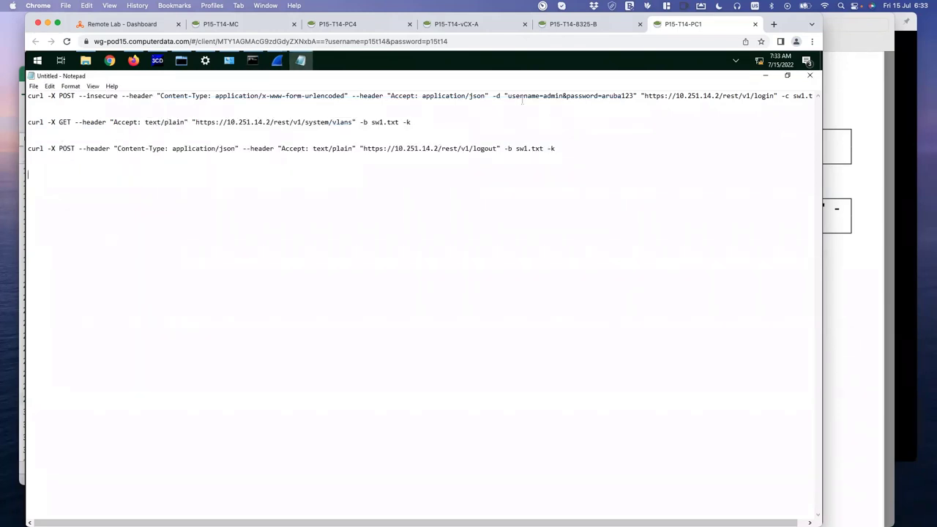
- Select and copy the first-line login curl command, then minimize Notepad
click(209, 96)
click(431, 96)
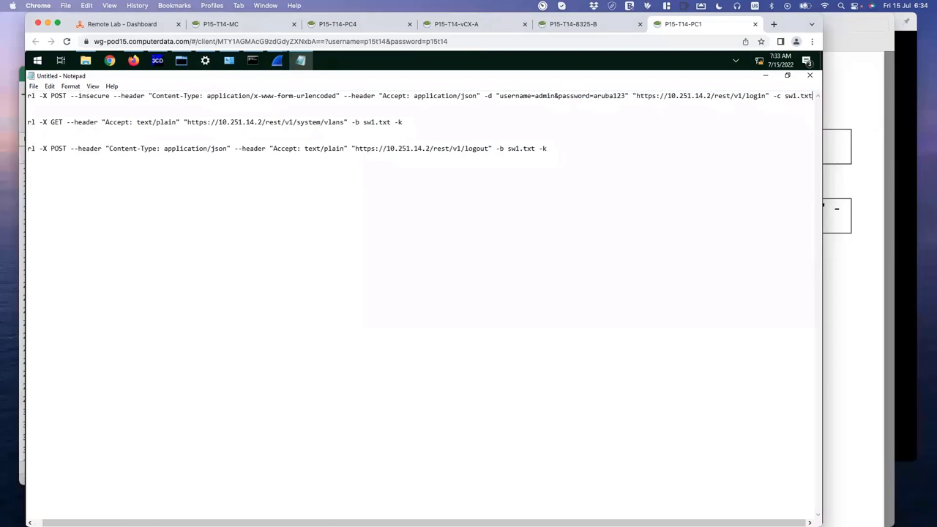
key(Down)
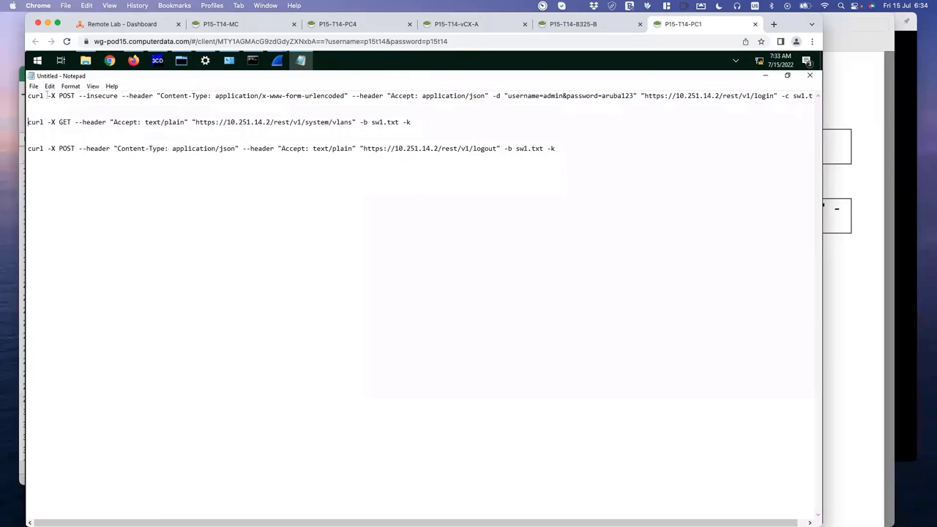
key(shift+Down)
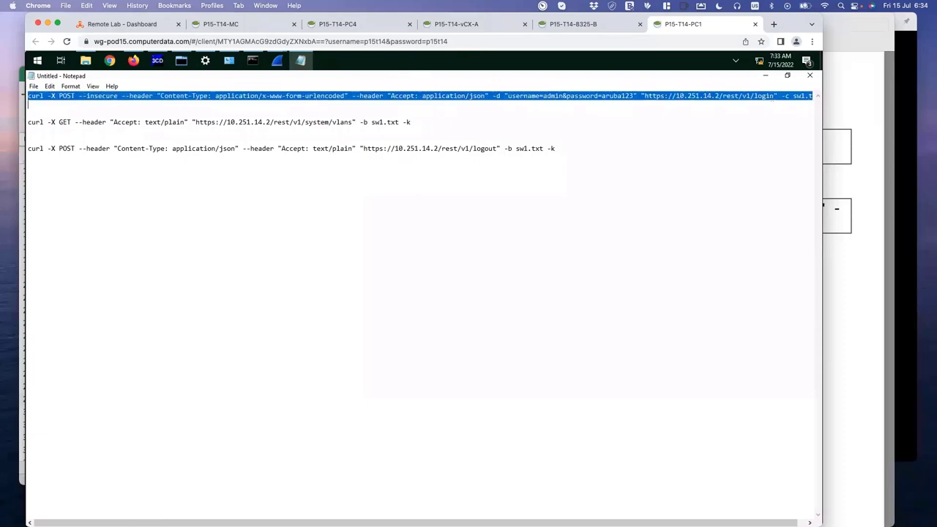
scroll(421, 292, right, 1)
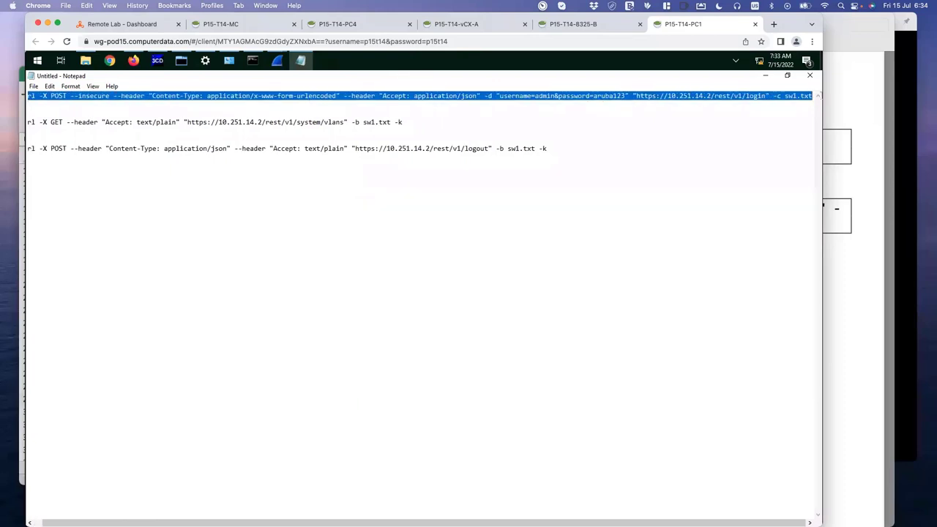
right_click(340, 90)
click(378, 126)
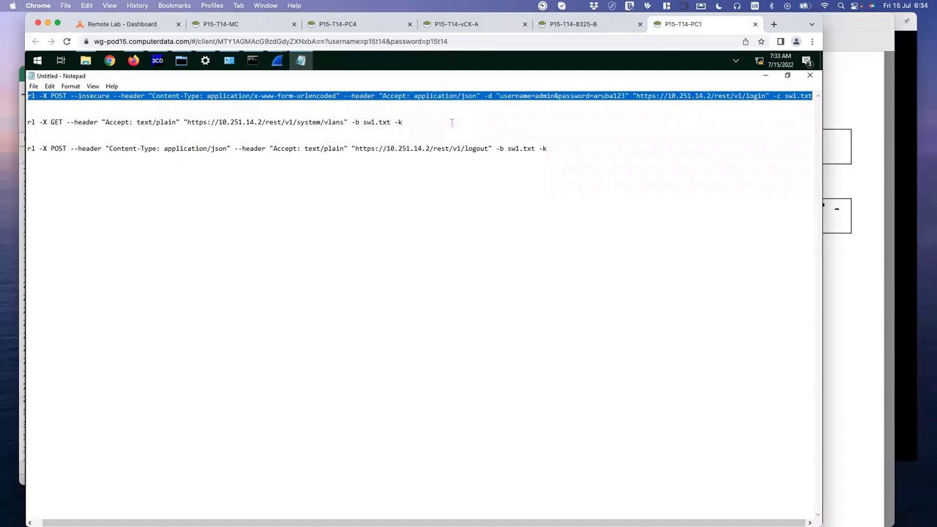
click(764, 77)
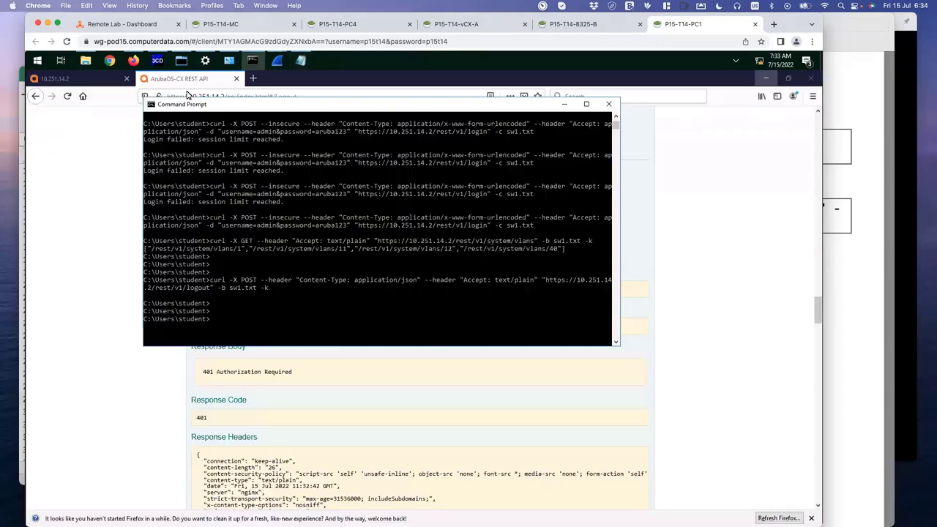
- Minimize the open windows, launch Postman from the desktop and maximize it
click(766, 77)
click(765, 77)
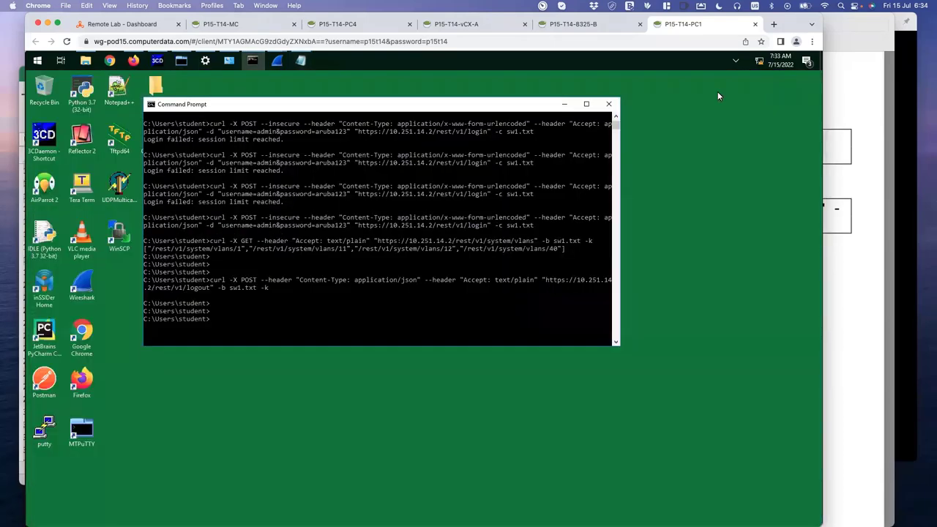
click(44, 380)
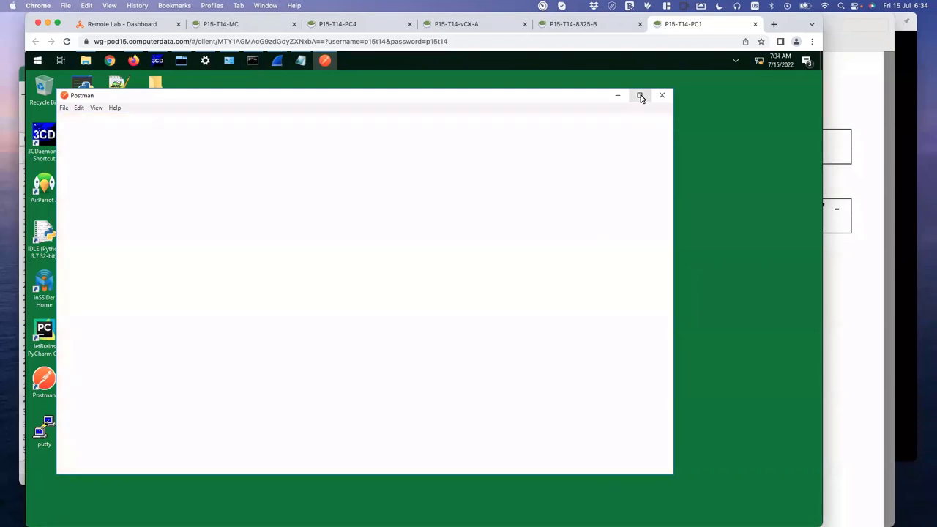
click(641, 97)
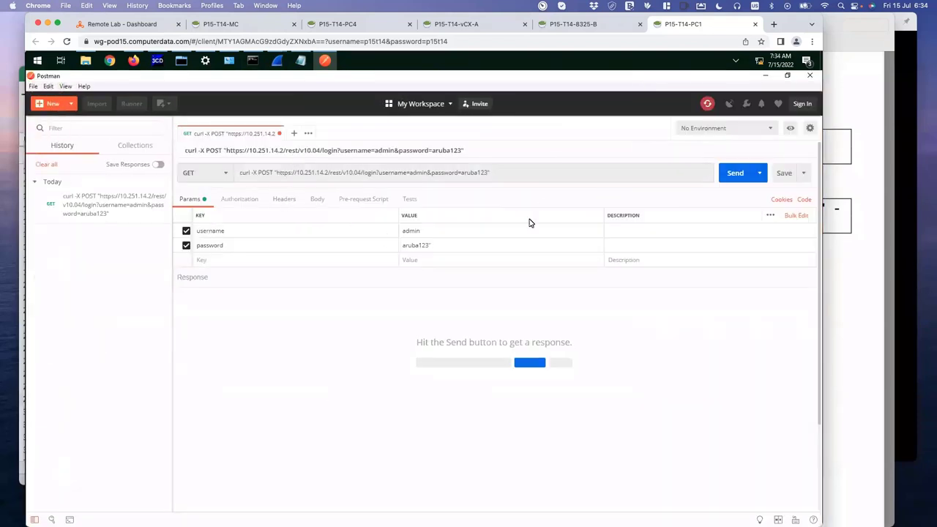
- Replace the old request URL with the copied login curl command
click(376, 171)
drag(489, 172, 191, 168)
key(BackSpace)
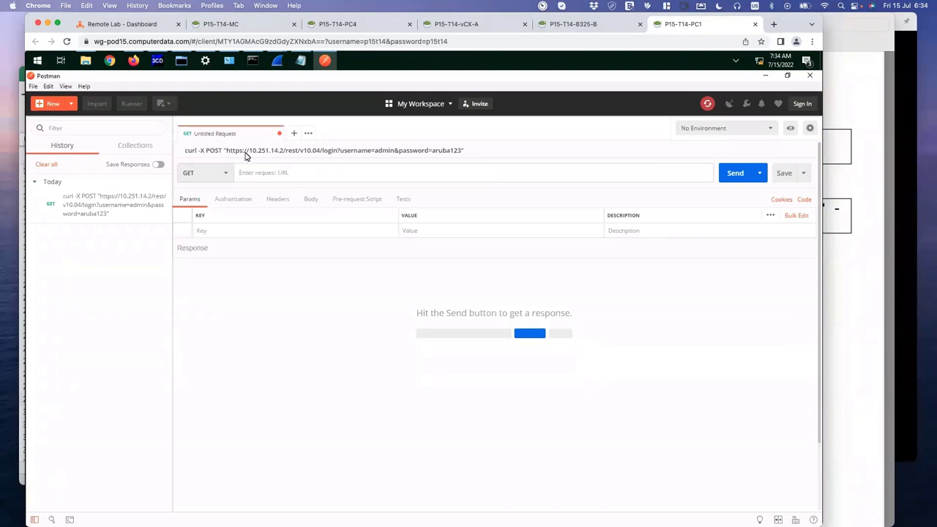
right_click(264, 173)
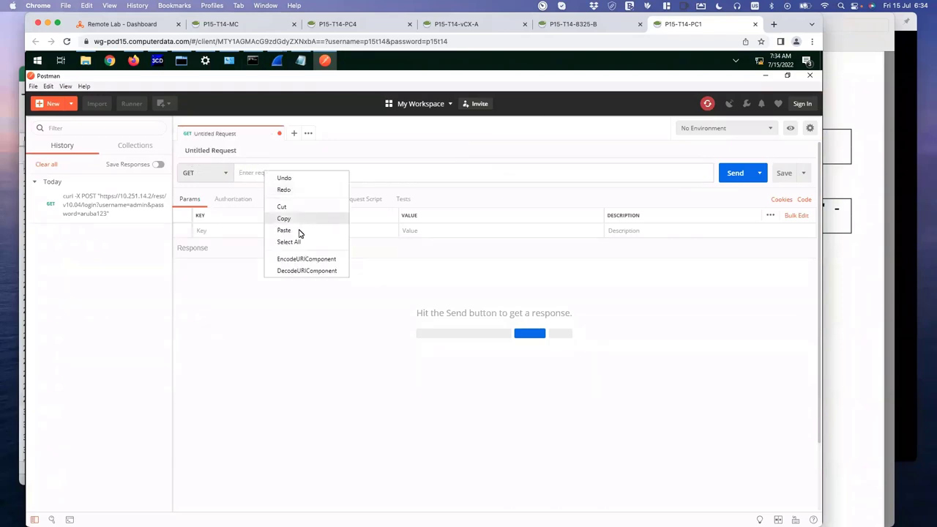
click(347, 230)
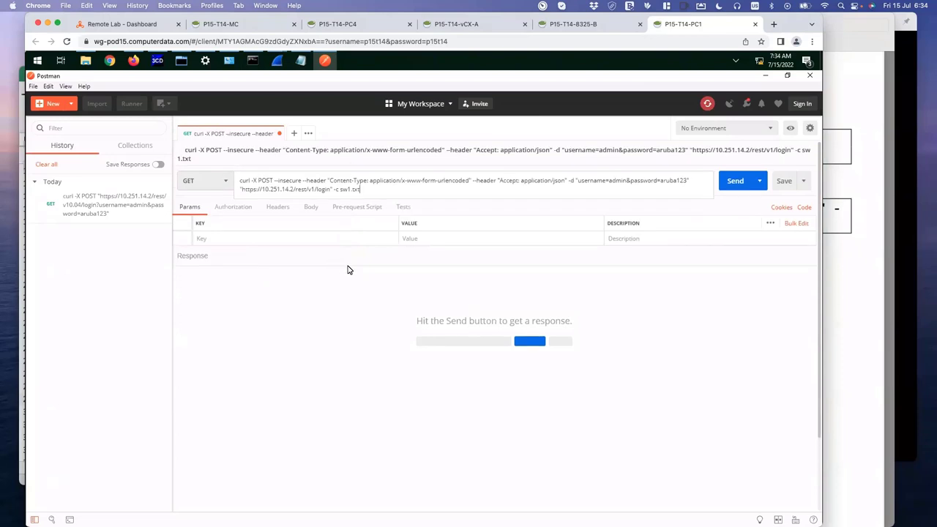
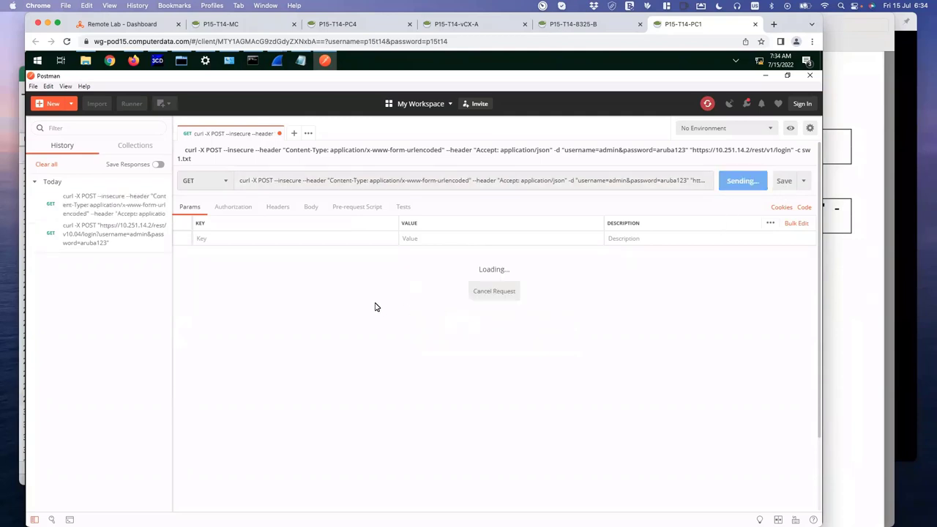
- Remove the --insecure option and extra space from the login curl, then resend it
click(273, 180)
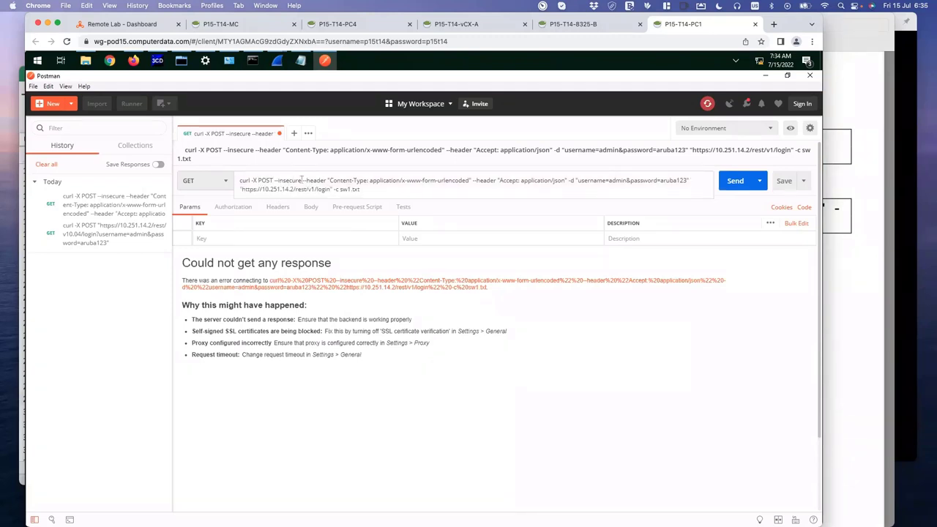
click(301, 181)
key(BackSpace)
key(BackSpace)
key(BackSpace)
key(BackSpace)
key(BackSpace)
key(BackSpace)
key(BackSpace)
key(BackSpace)
key(BackSpace)
key(BackSpace)
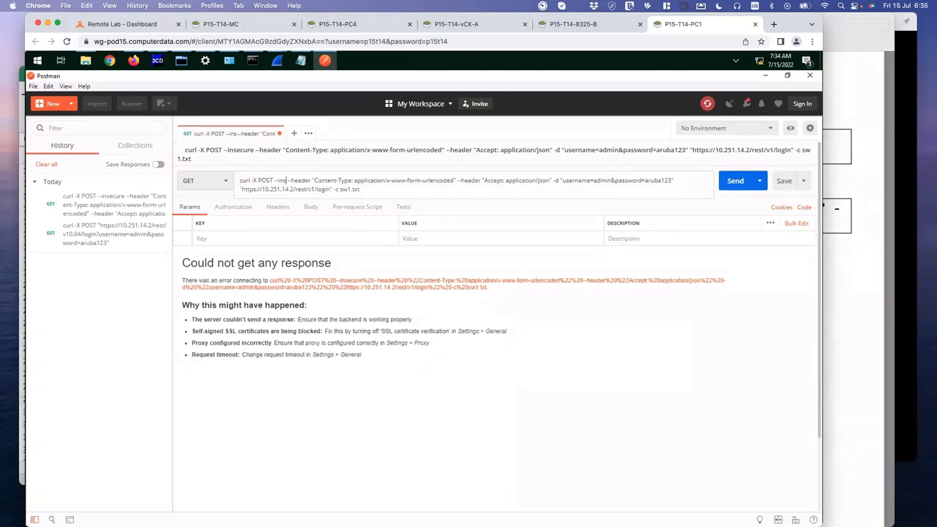
key(BackSpace)
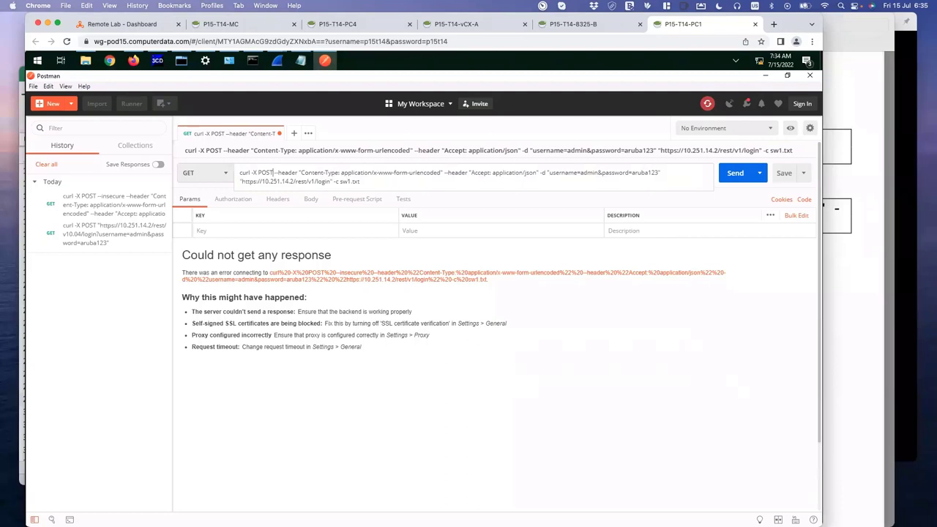
click(738, 174)
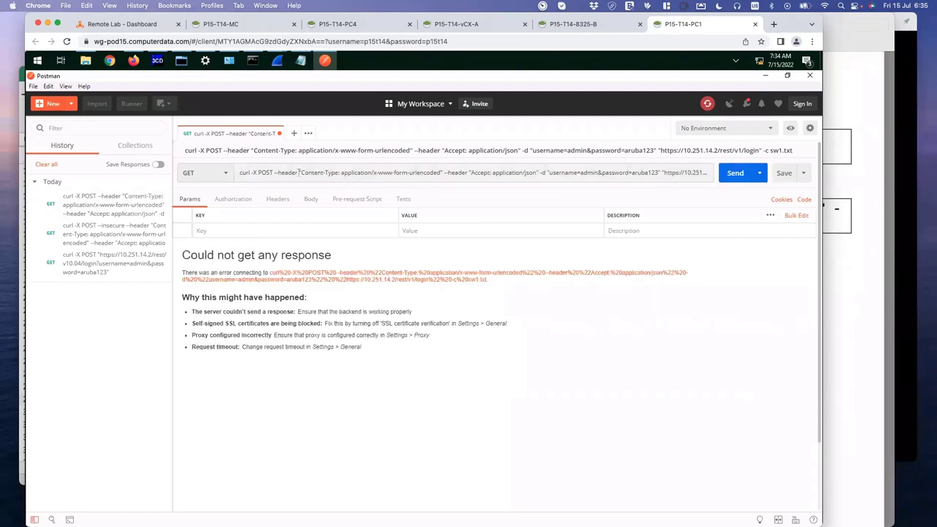
- Reload the v10.04 login request from history in a new tab and bring up the Notepad curl notes
click(117, 211)
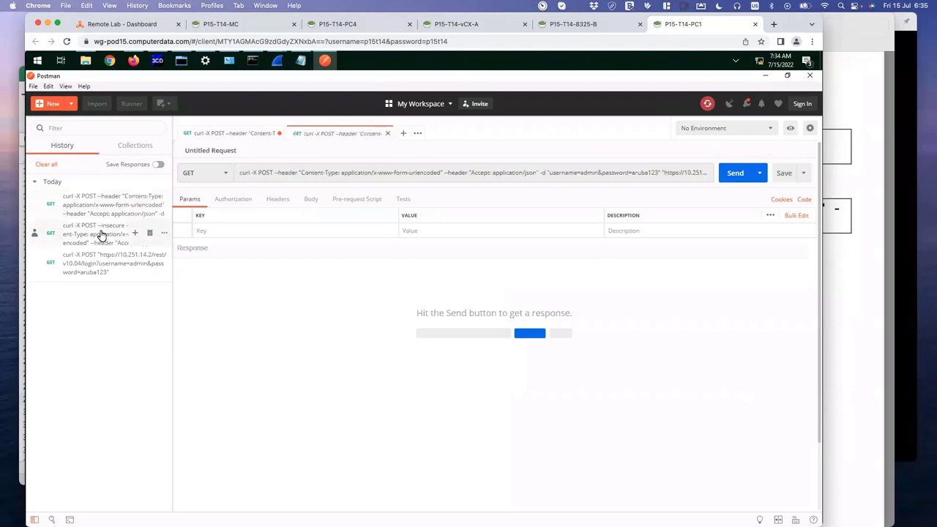
click(106, 261)
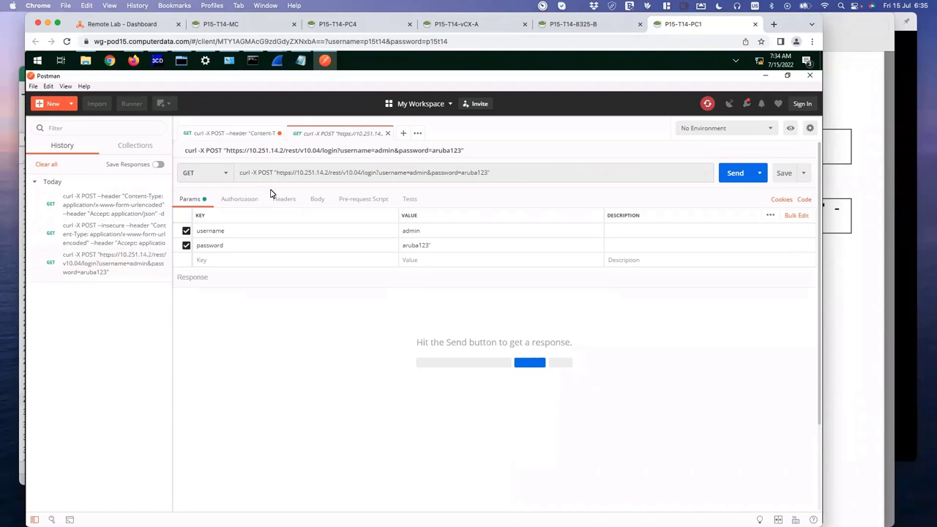
click(113, 205)
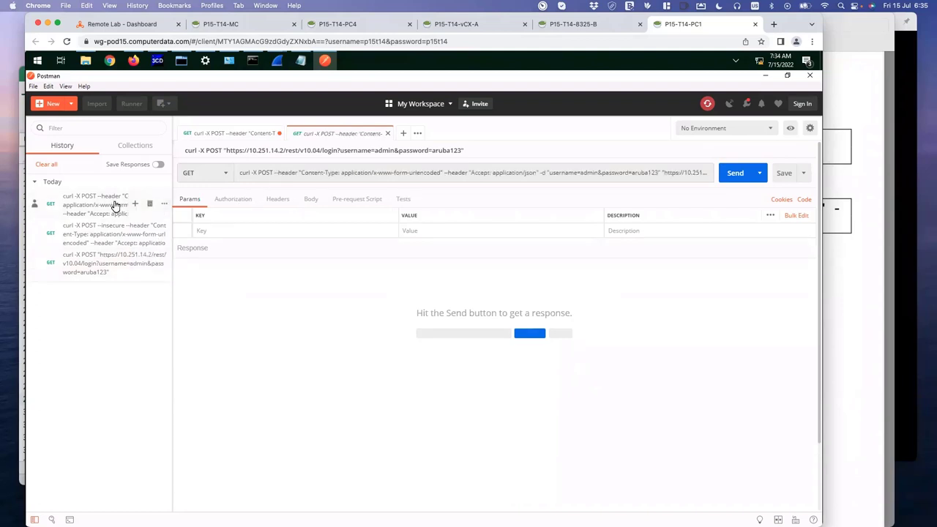
click(114, 262)
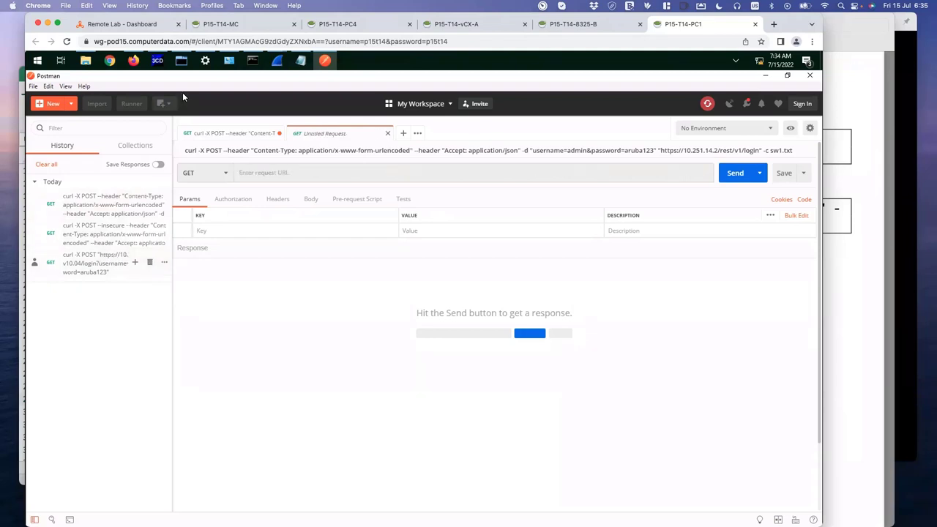
click(303, 60)
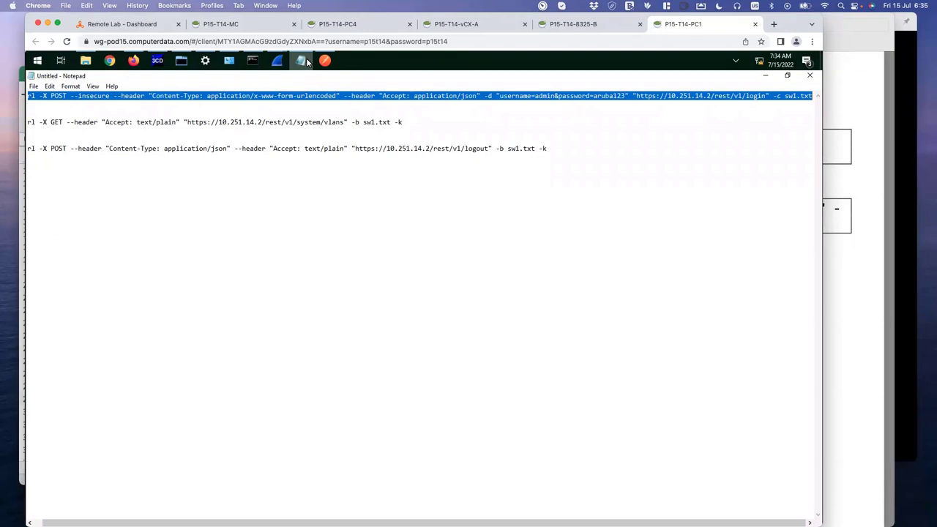
- Shorten the login URL's API version from v10.04 to v1 and send it, getting no response
click(302, 61)
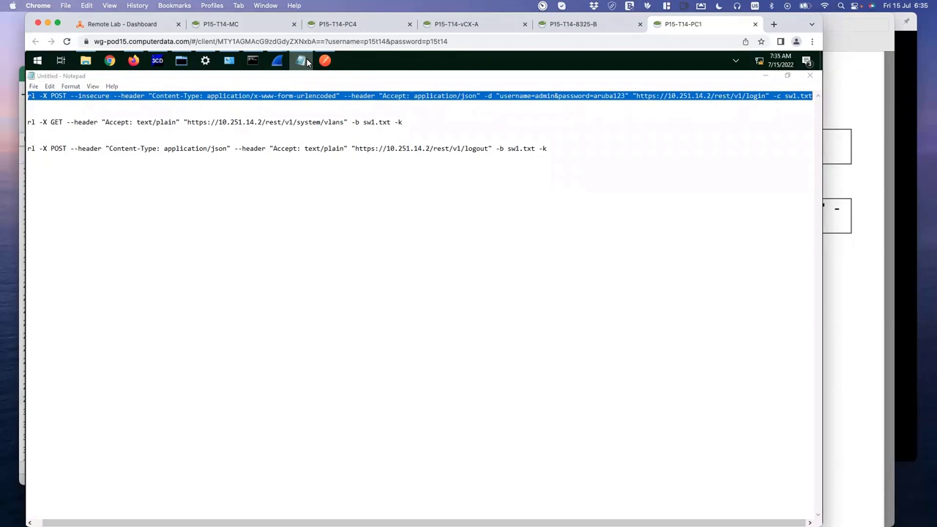
click(362, 174)
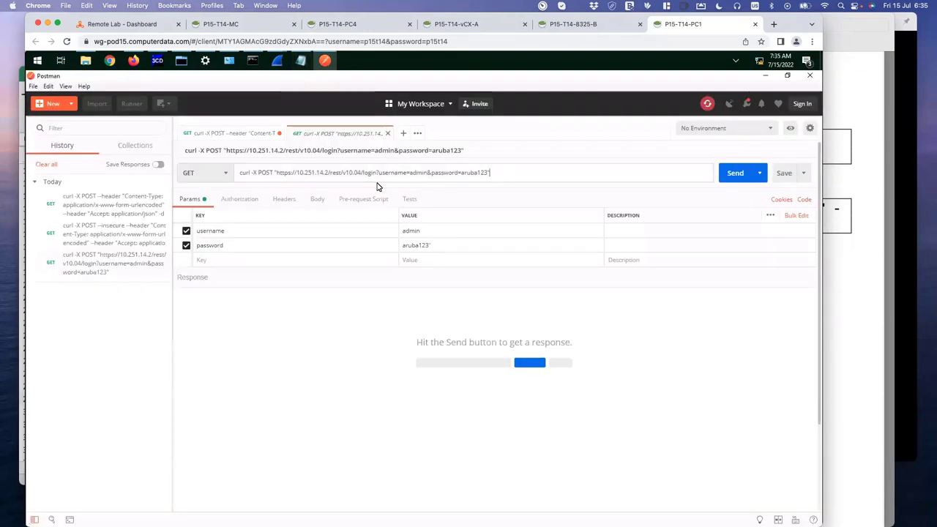
key(BackSpace)
key(BackSpace)
key(BackSpace)
key(BackSpace)
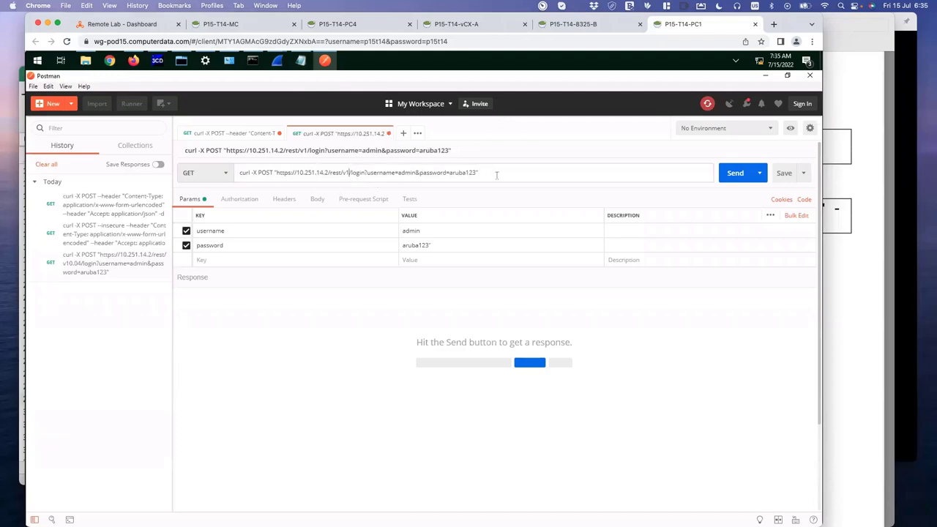
click(735, 173)
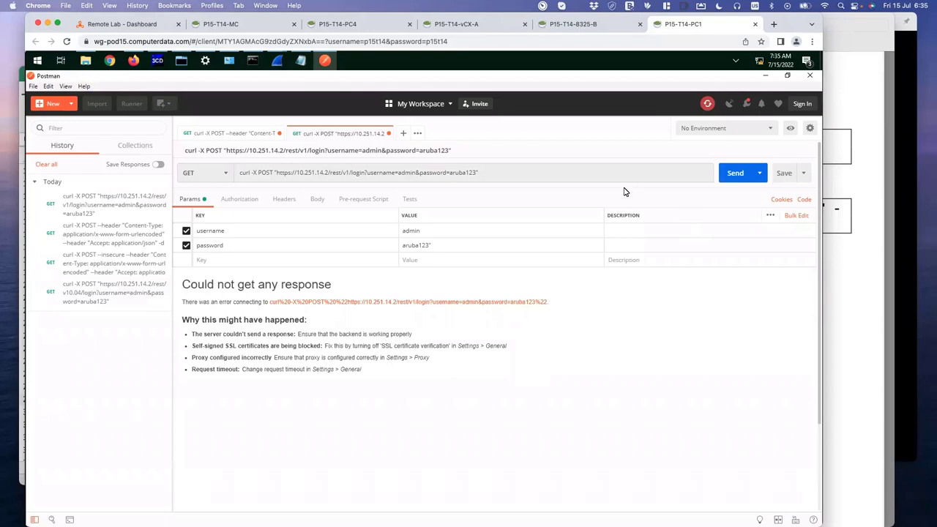
click(219, 174)
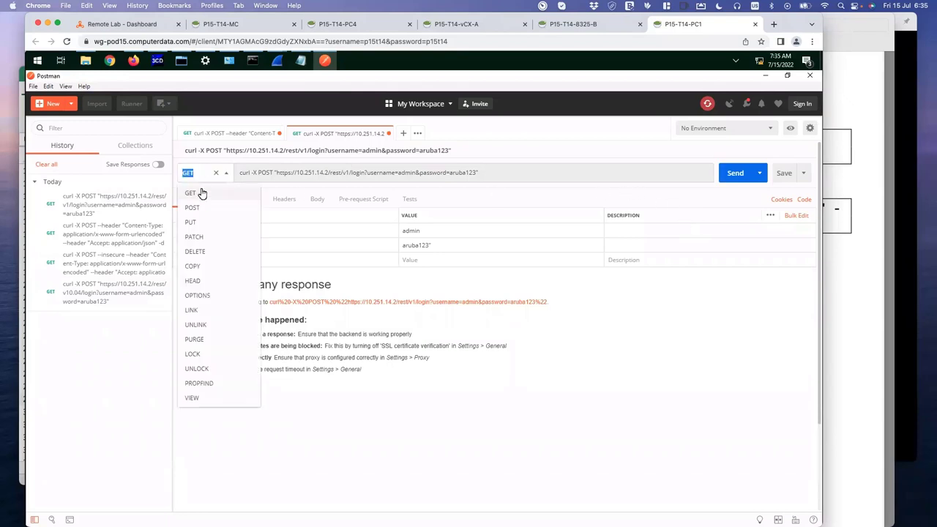
- Set the method to POST, strip the 'curl -X POST' prefix from the URL, and send
click(244, 208)
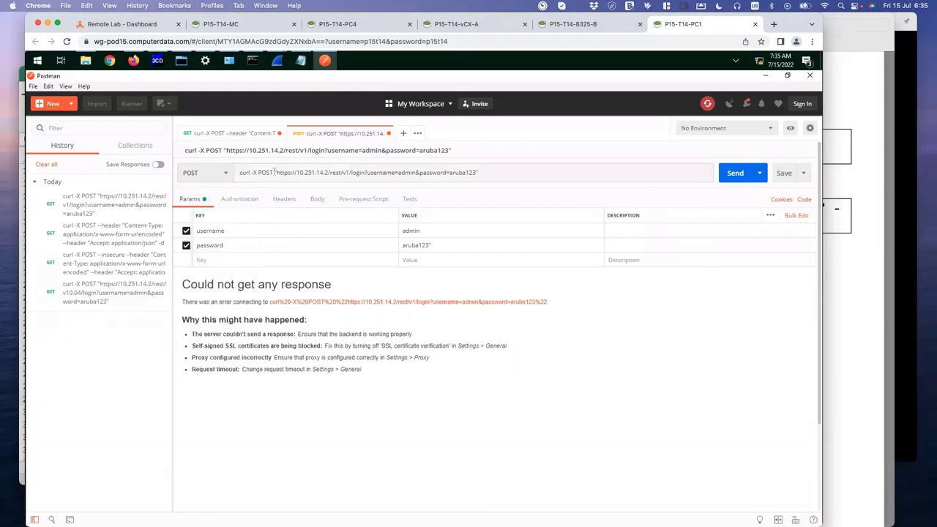
drag(275, 172, 215, 171)
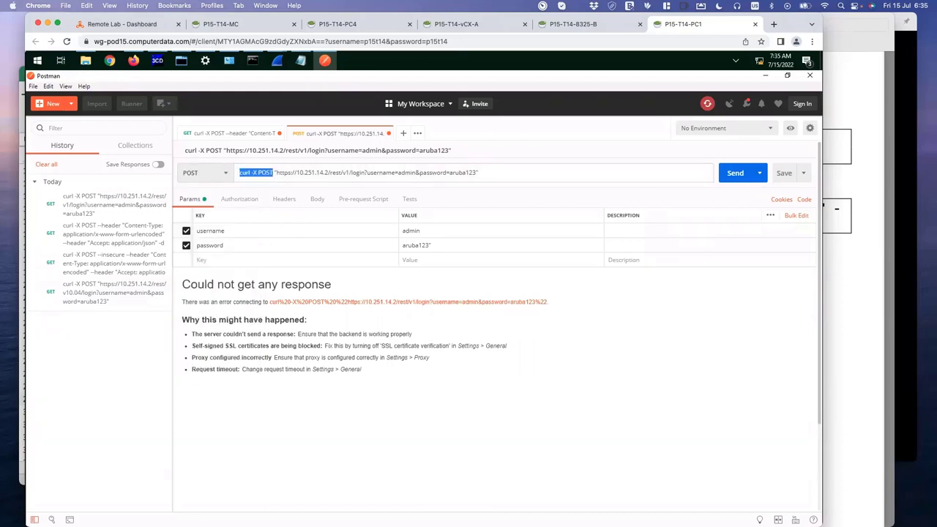
key(BackSpace)
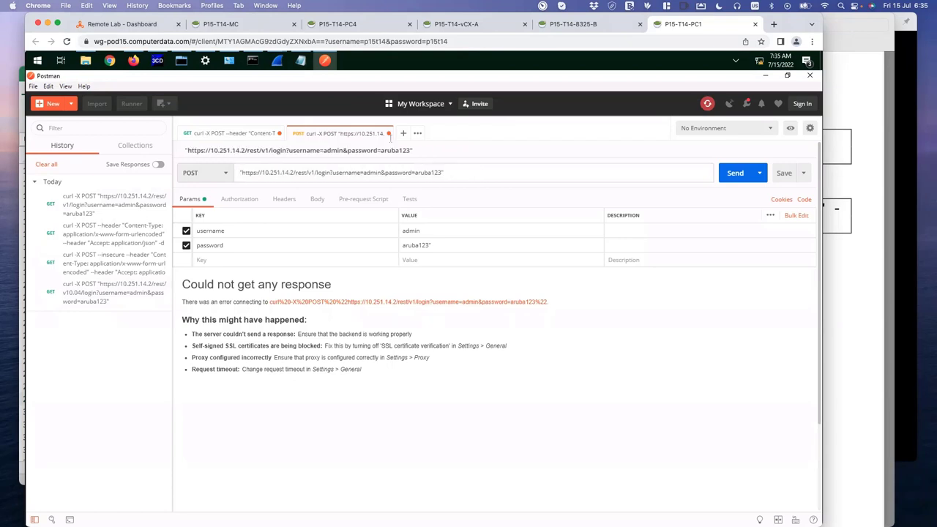
click(738, 174)
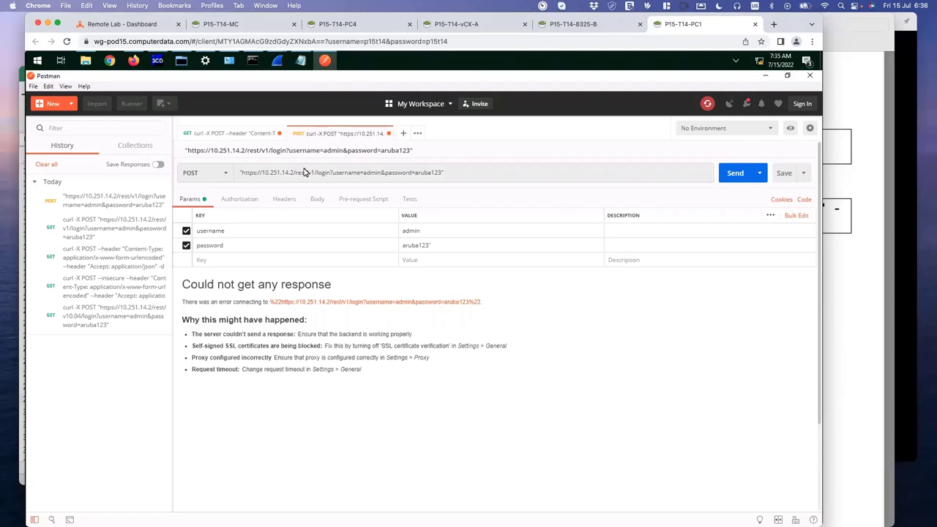
- Look through the history's --insecure curl entries, then reopen the latest POST login request
click(239, 175)
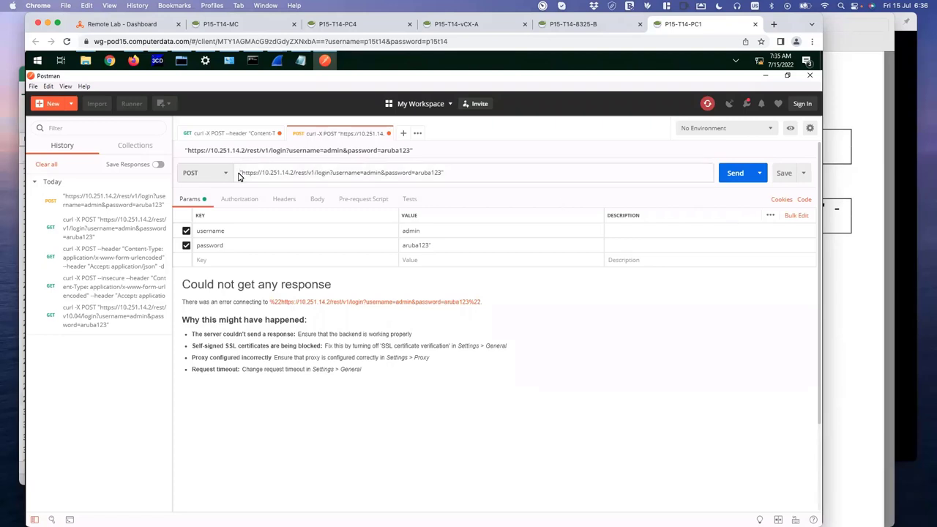
right_click(239, 176)
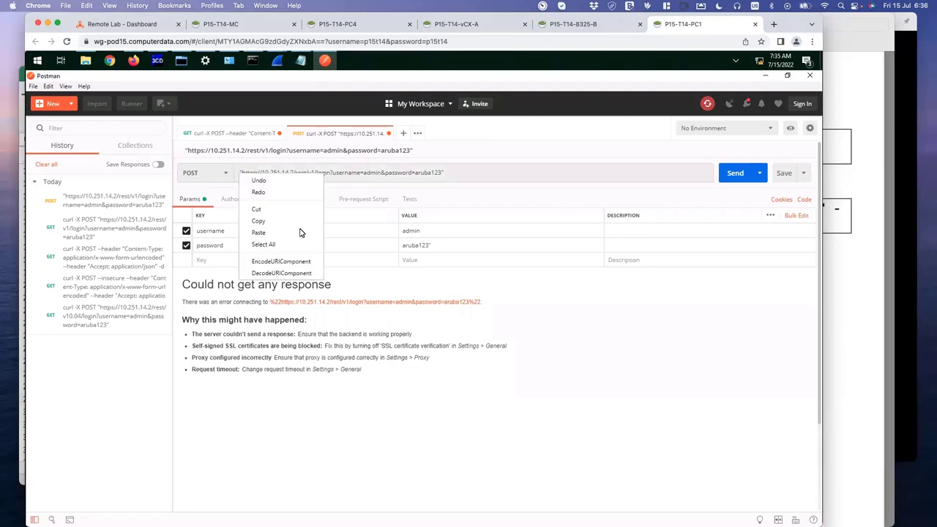
click(372, 236)
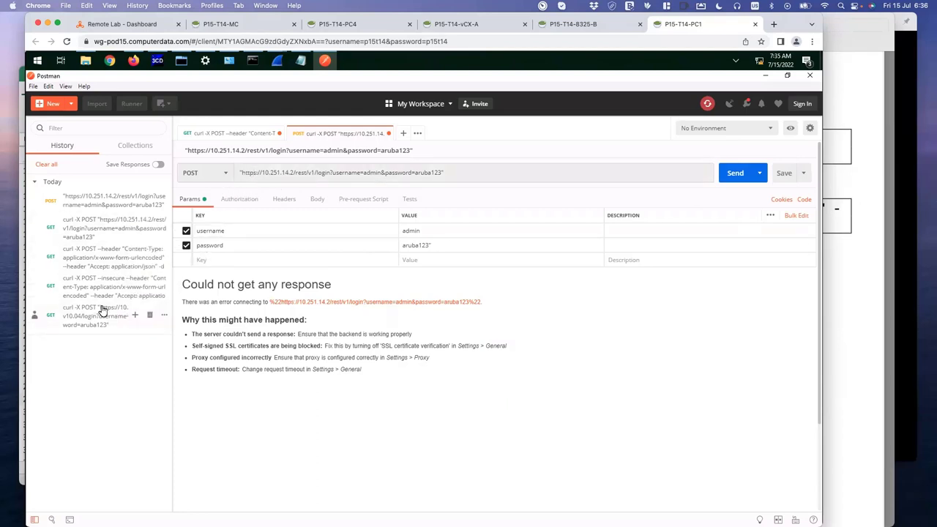
click(93, 283)
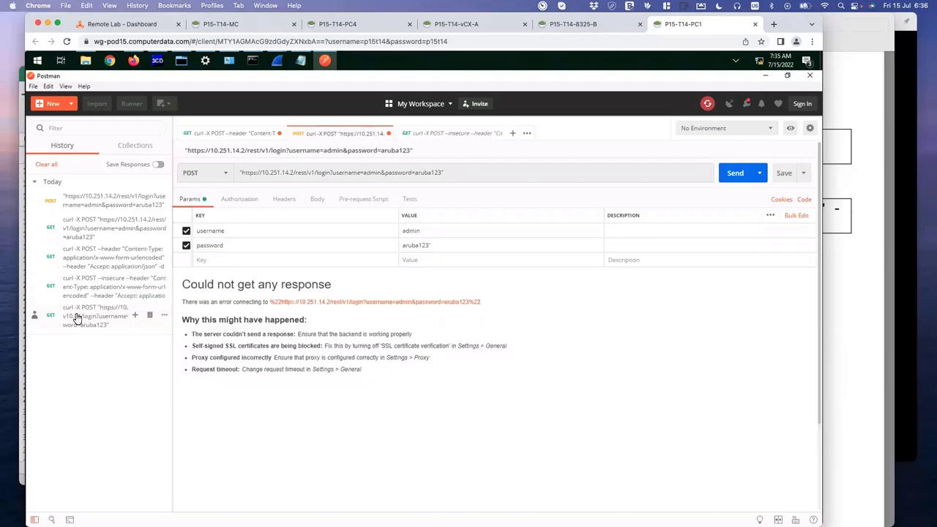
click(76, 294)
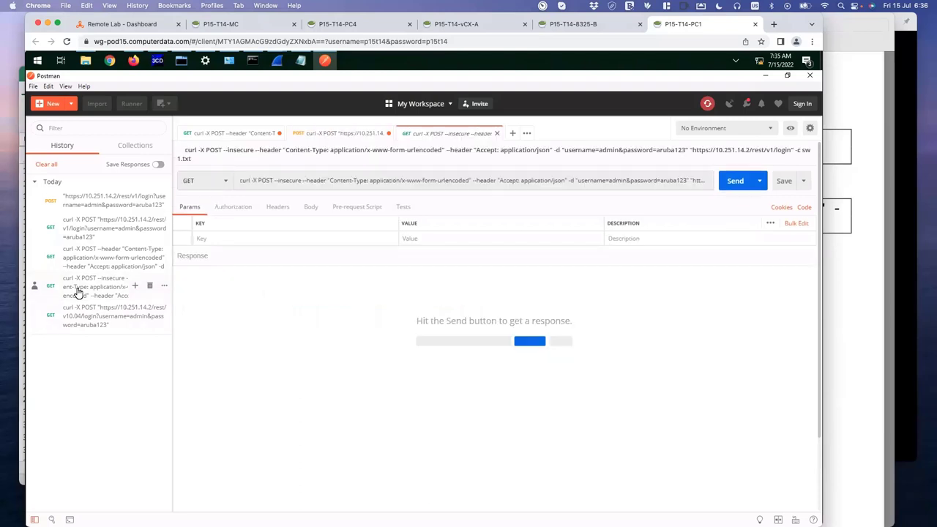
click(80, 312)
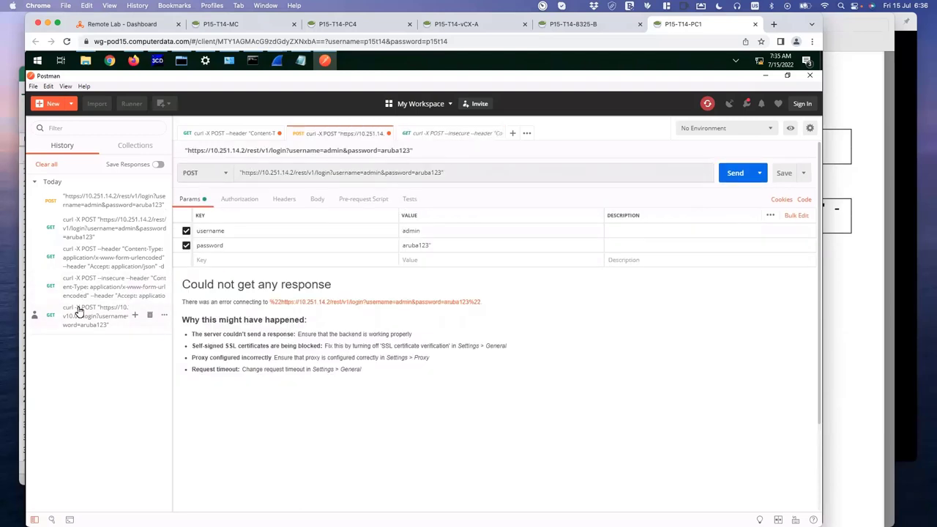
click(82, 206)
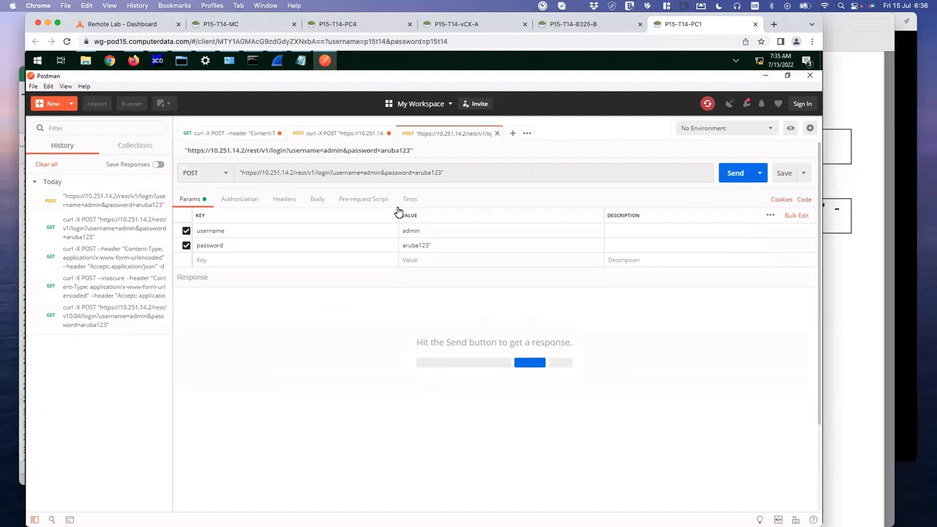
- Remove the quotation marks around the login URL, resend the POST, and select the URL
click(241, 172)
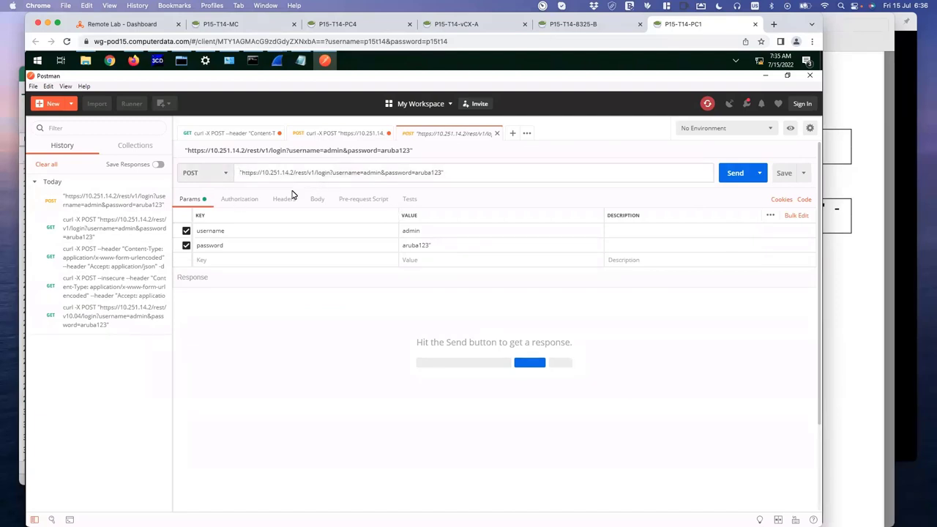
key(Delete)
click(473, 172)
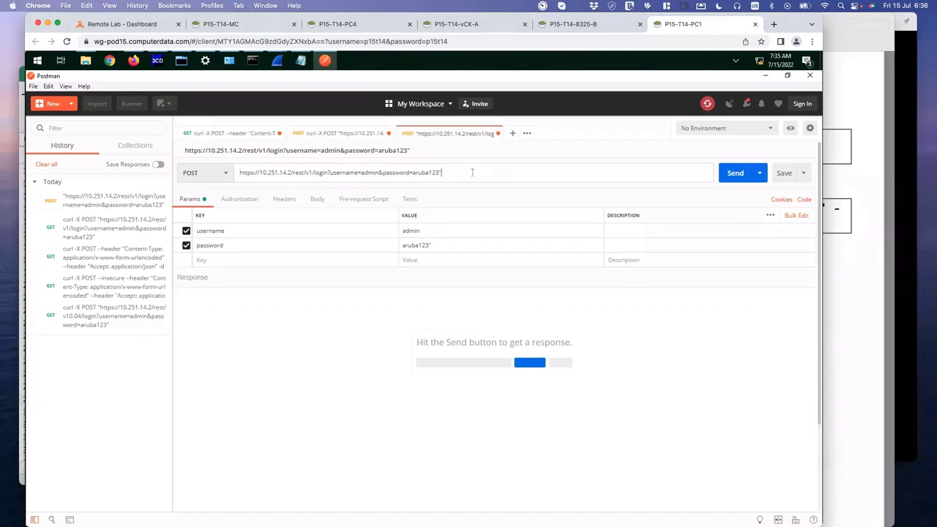
click(747, 173)
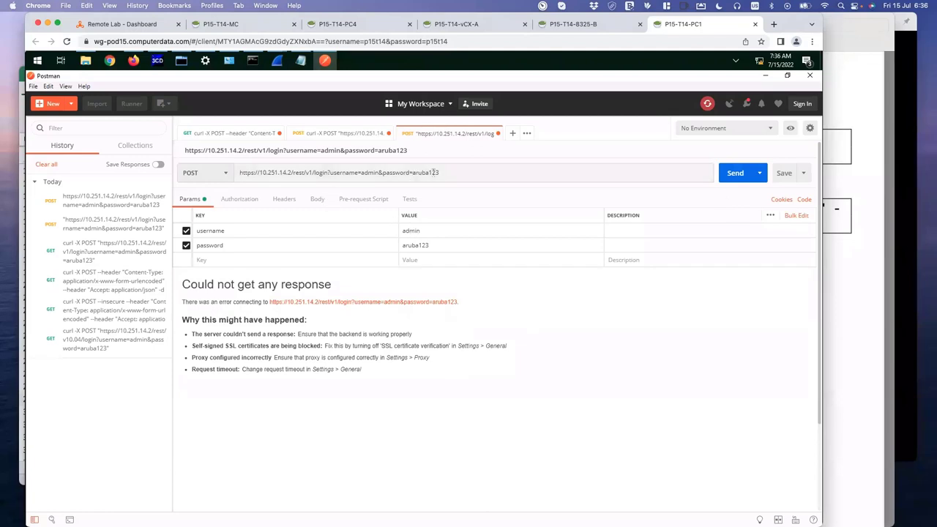
triple_click(229, 172)
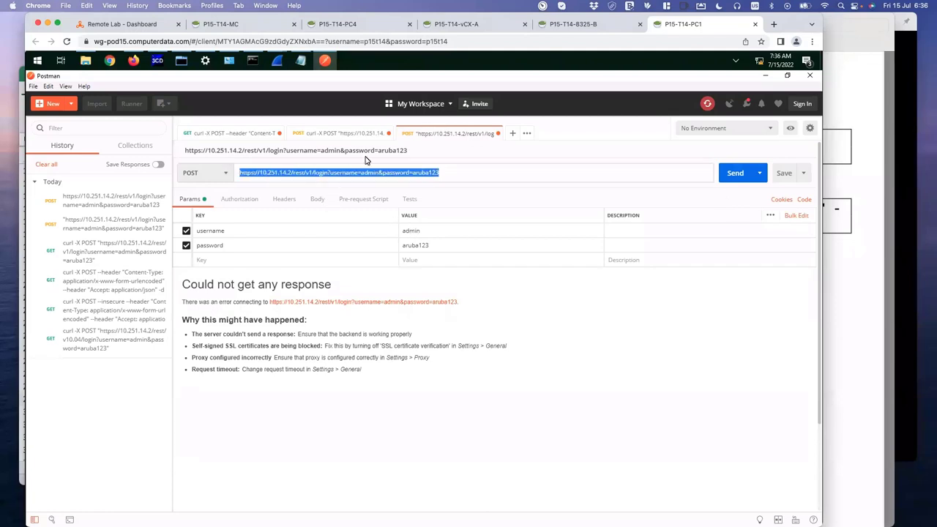
- Close every login and curl request tab, cancelling Save Request and choosing Don't save each time
click(481, 150)
click(497, 133)
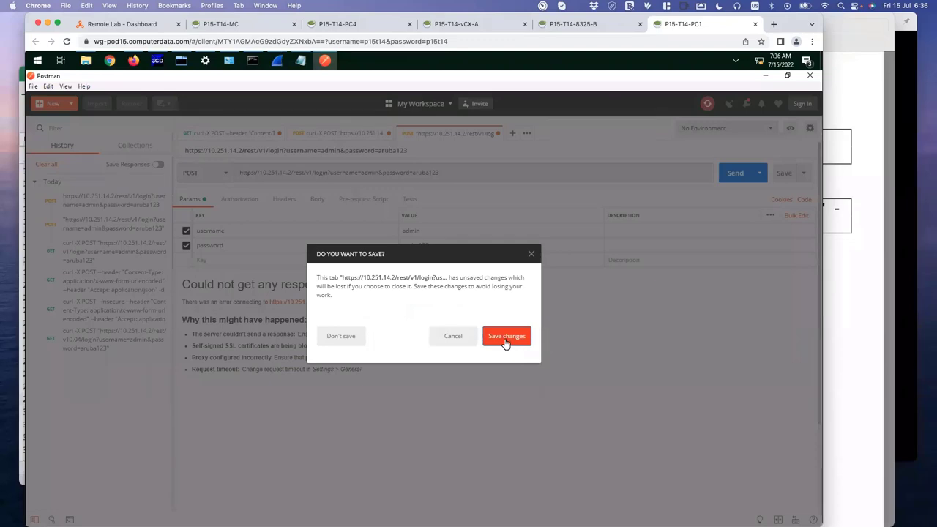
click(507, 342)
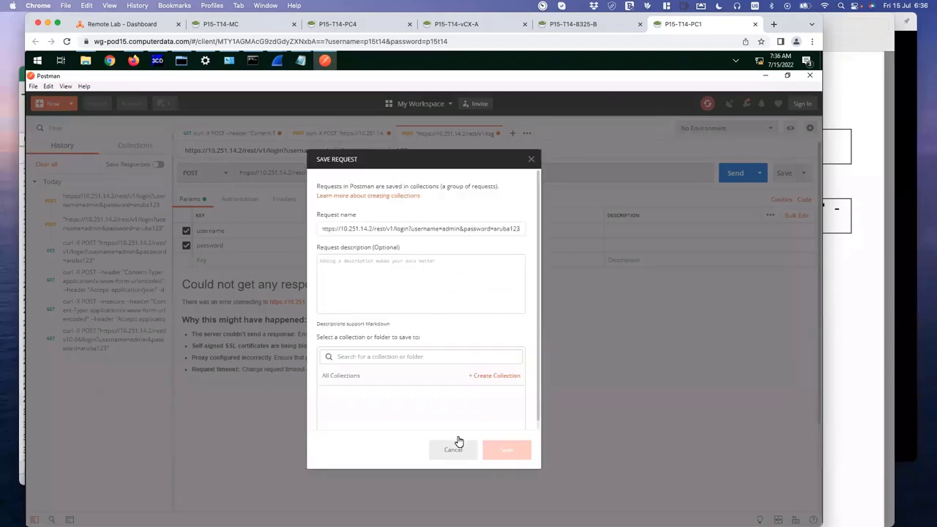
click(531, 159)
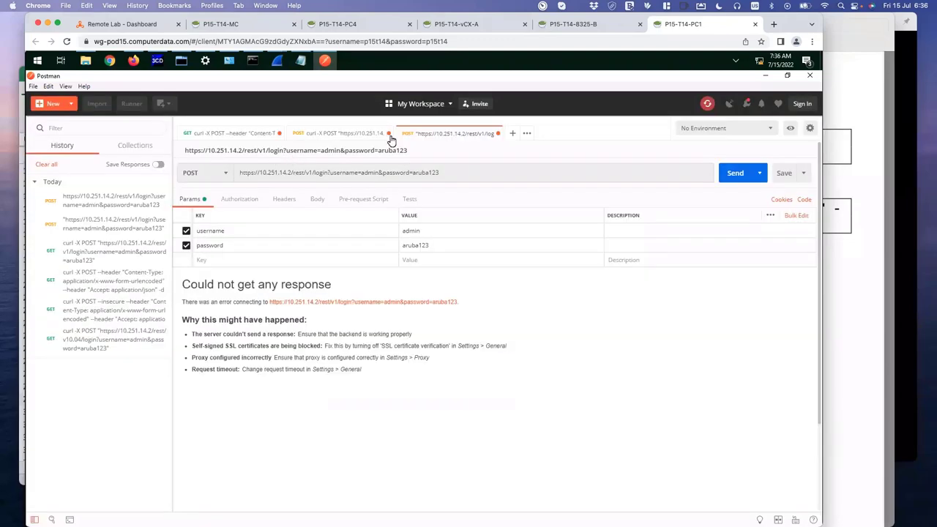
click(497, 136)
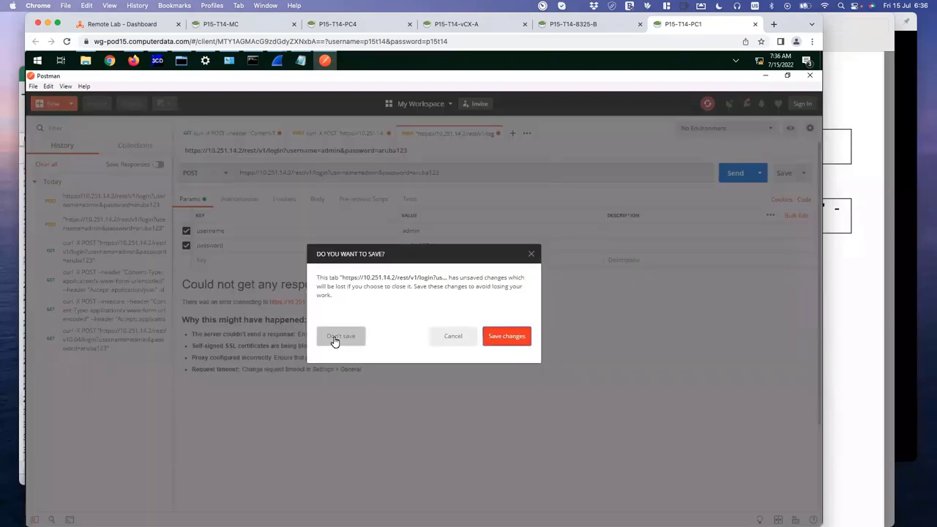
click(334, 339)
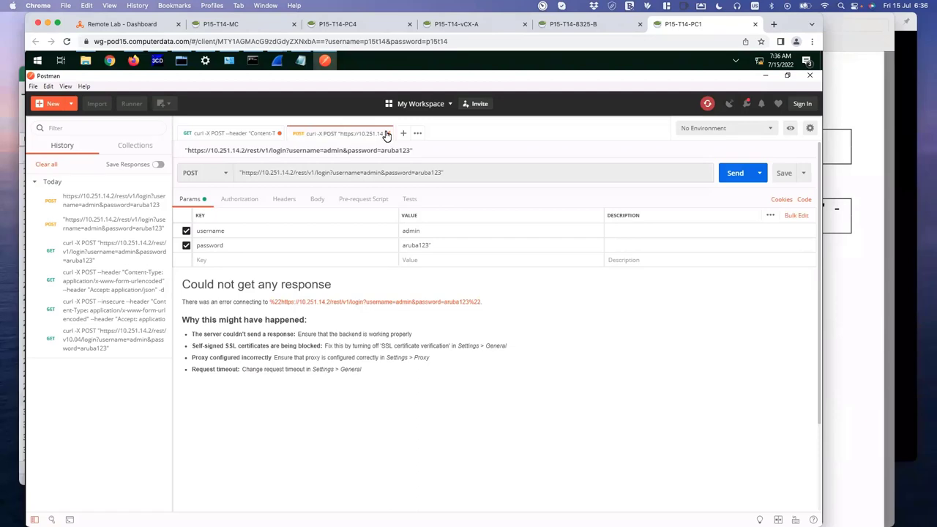
click(388, 133)
click(343, 338)
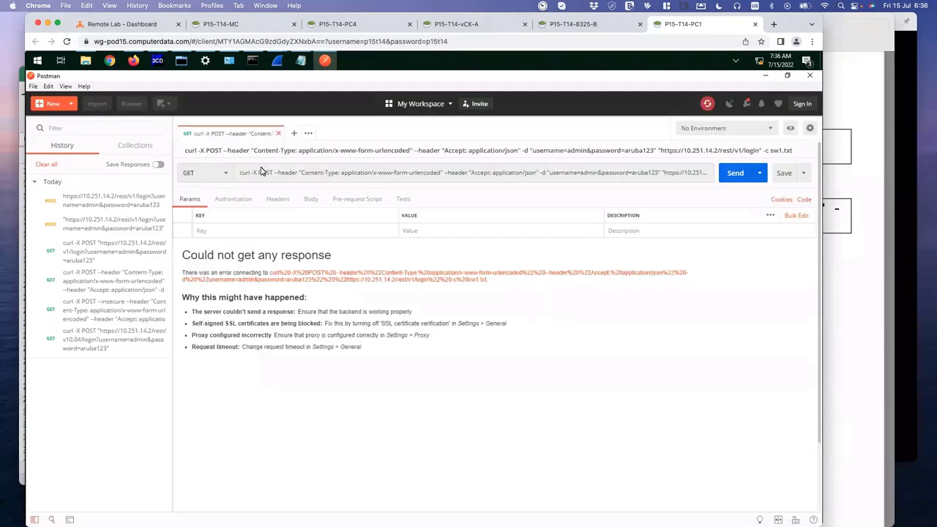
click(279, 133)
click(323, 333)
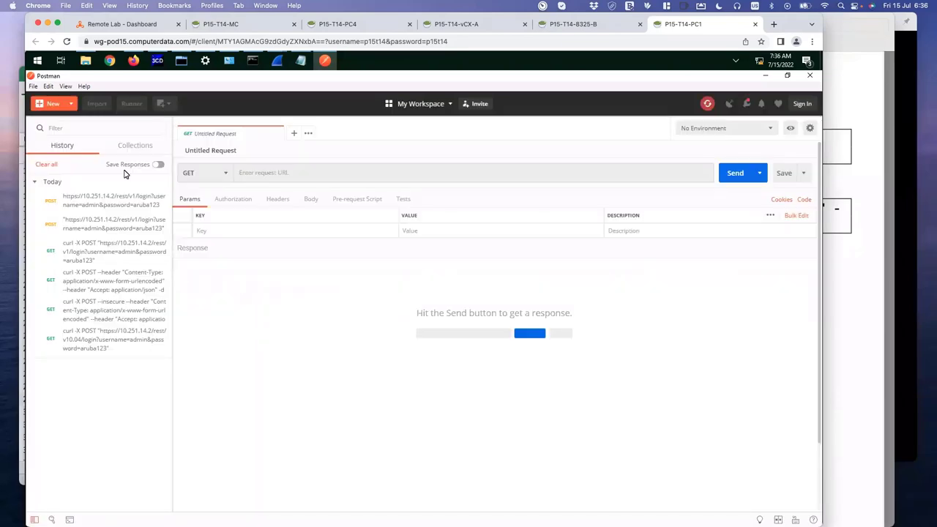
- Cancel the new collection dialog and bring up the lab PDF's curl VLAN query steps 31–32
click(68, 107)
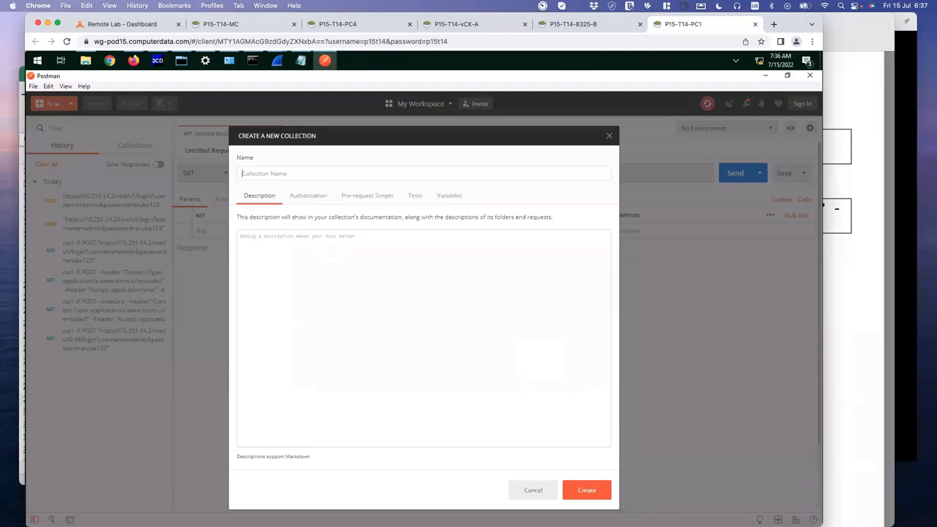
click(609, 135)
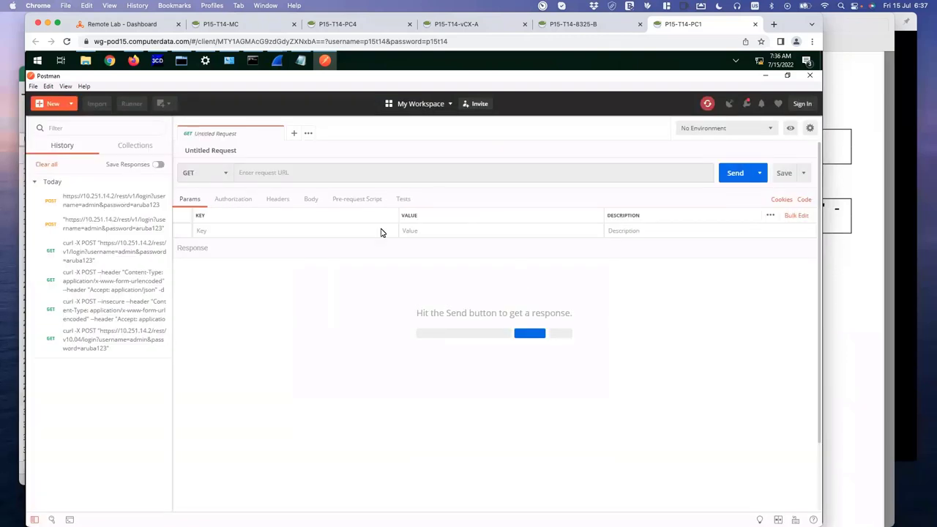
click(852, 255)
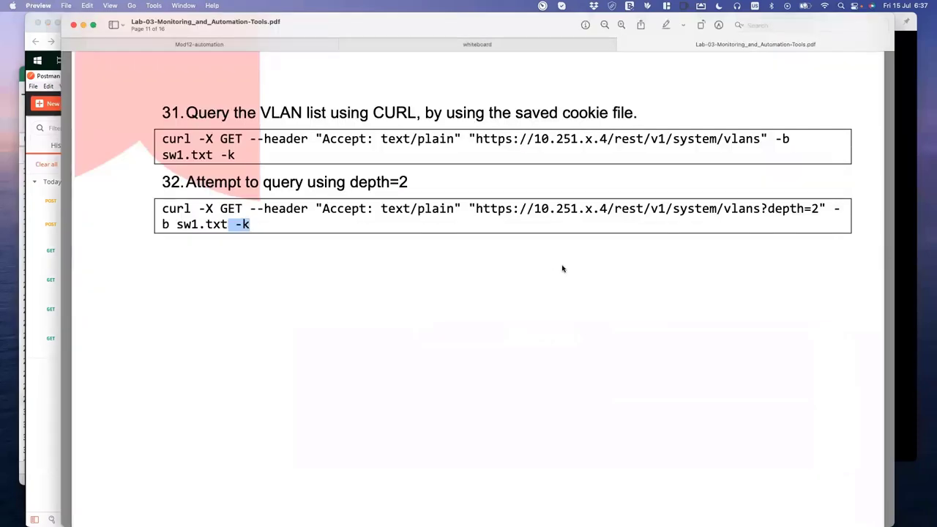
- In Notepad, select parts of the VLAN query and logout curl commands
click(34, 150)
click(300, 60)
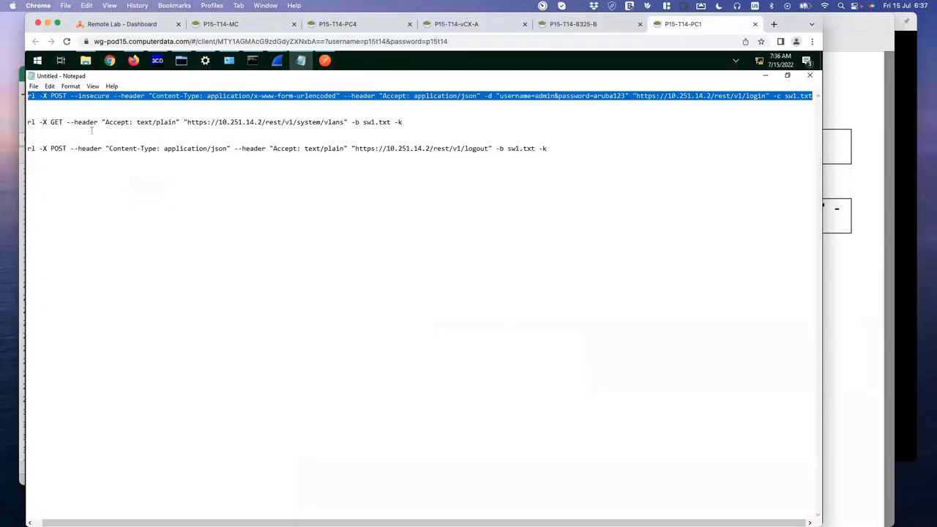
drag(184, 122, 256, 122)
drag(172, 148, 304, 149)
click(346, 171)
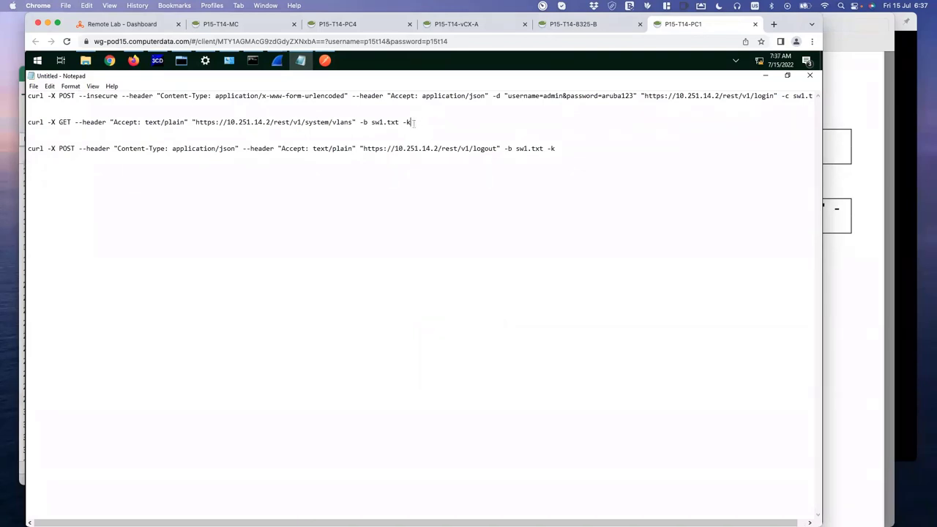
- Minimize Postman, Notepad and Command Prompt, revealing Wireshark's save-packets prompt
mouse_move(320, 63)
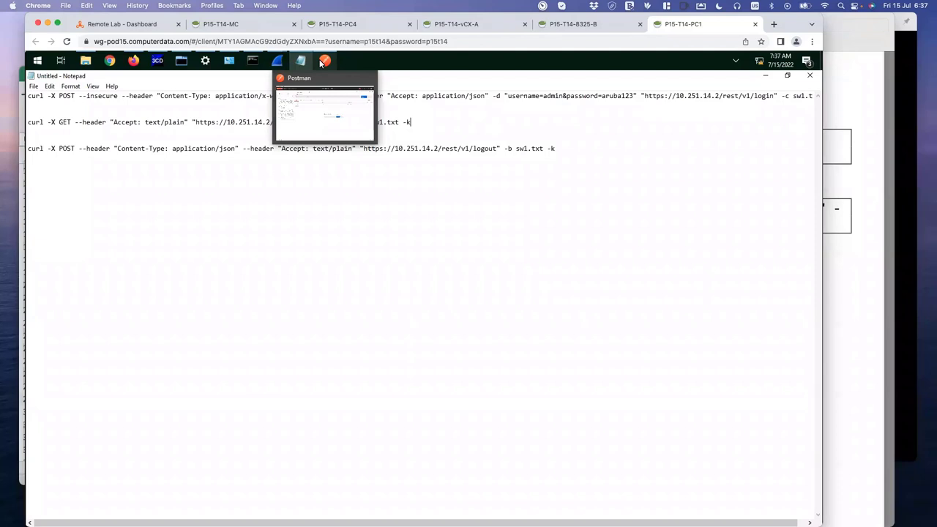
click(325, 85)
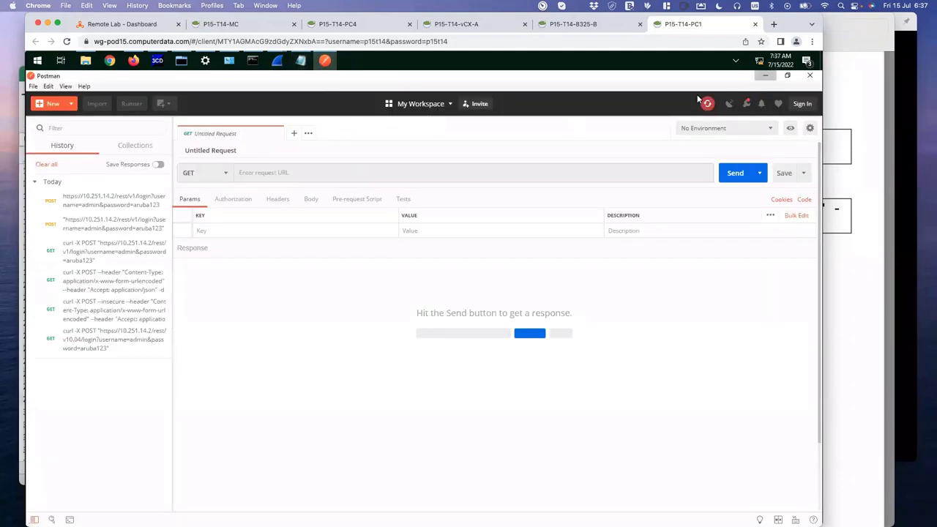
click(765, 77)
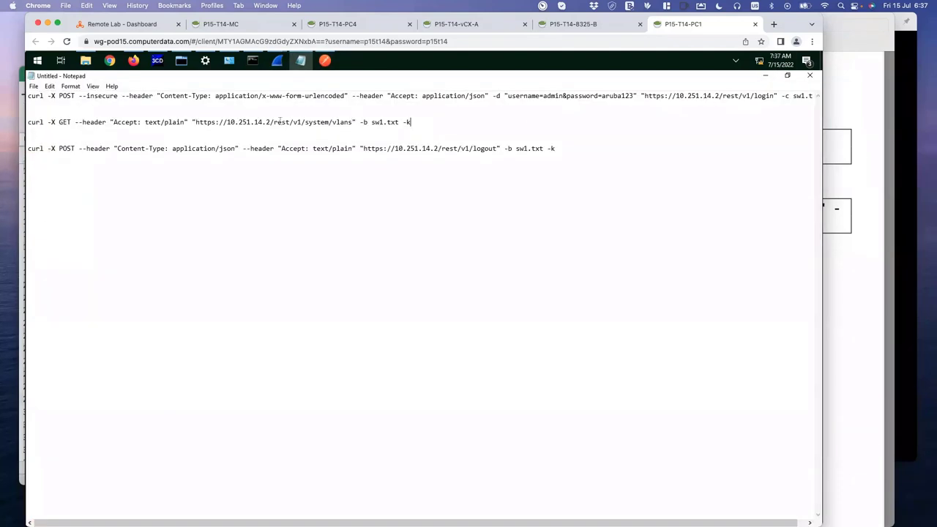
click(765, 77)
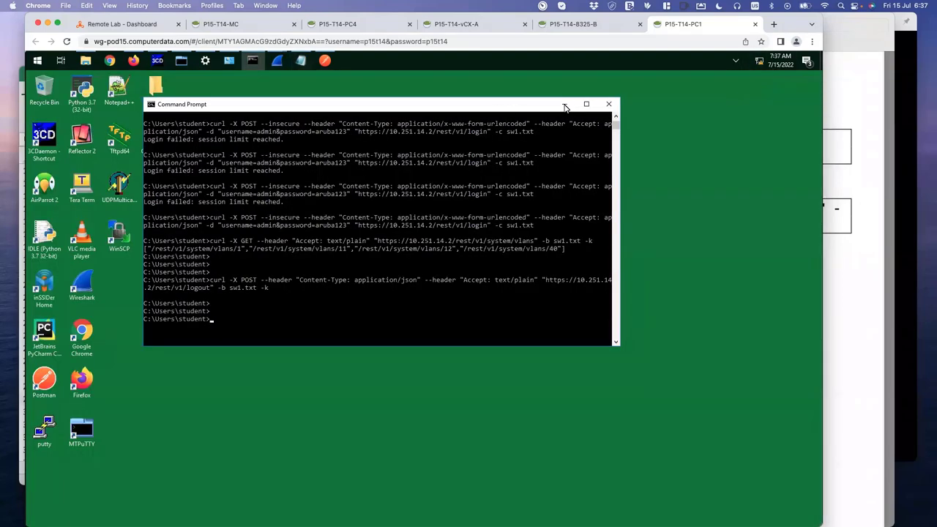
click(325, 61)
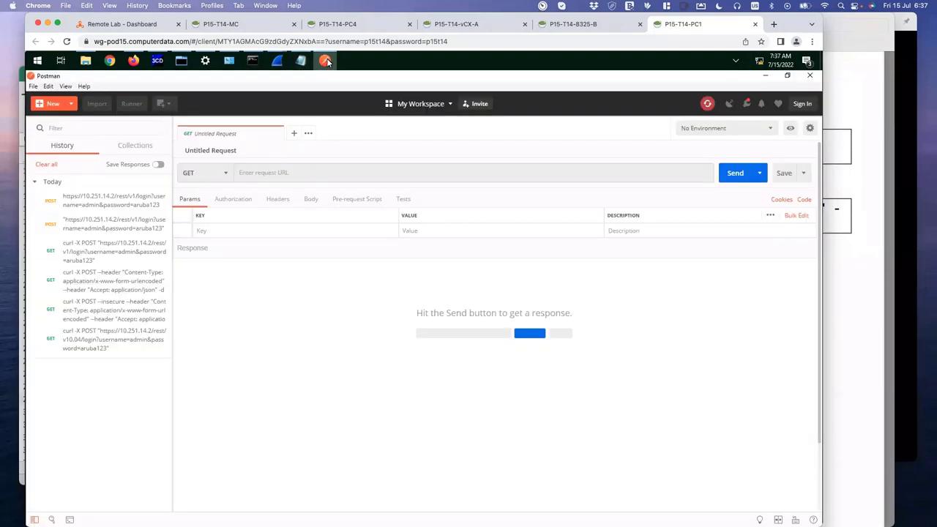
click(326, 61)
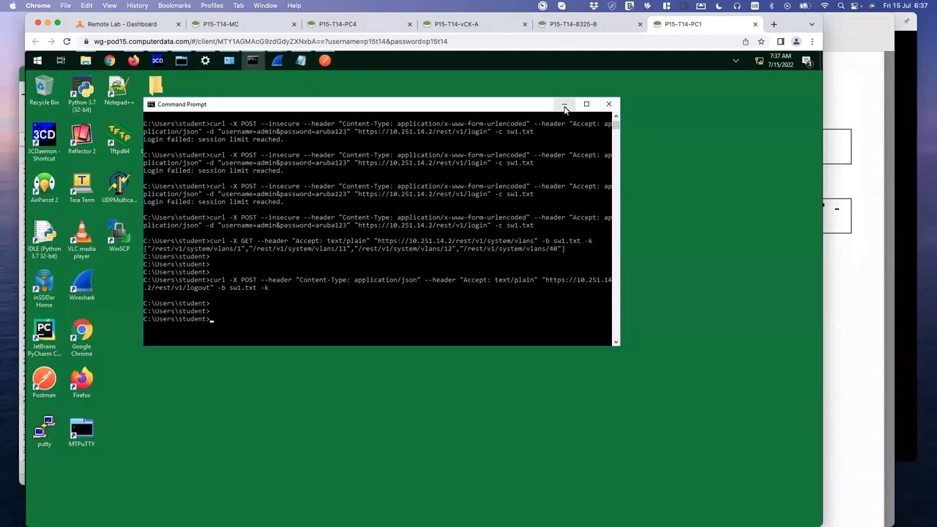
click(565, 109)
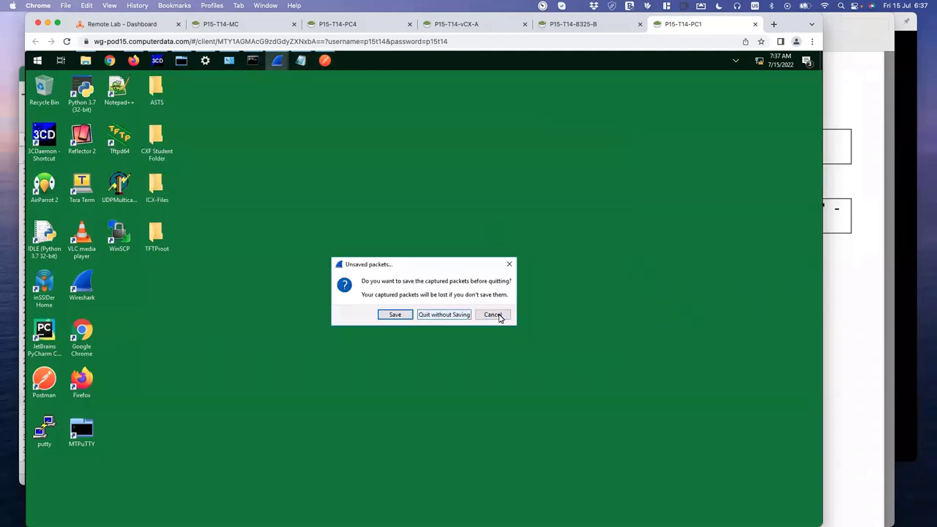
- Quit both Wireshark captures, including Lab NIC, without saving, then show the lab guide PDF
click(465, 317)
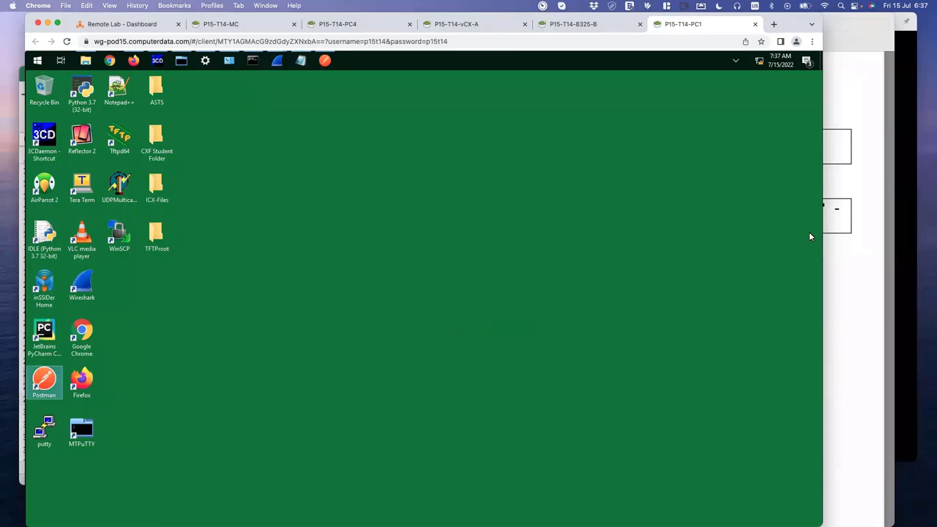
mouse_move(277, 62)
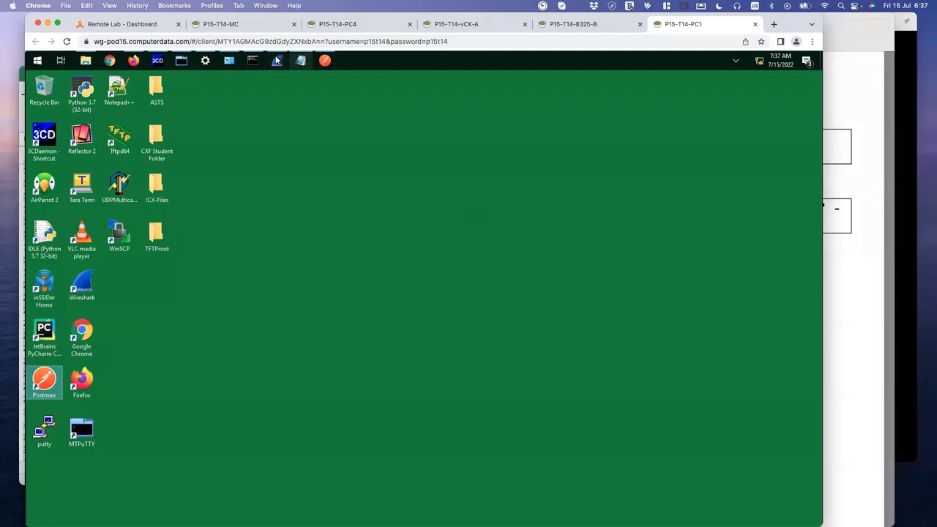
click(276, 61)
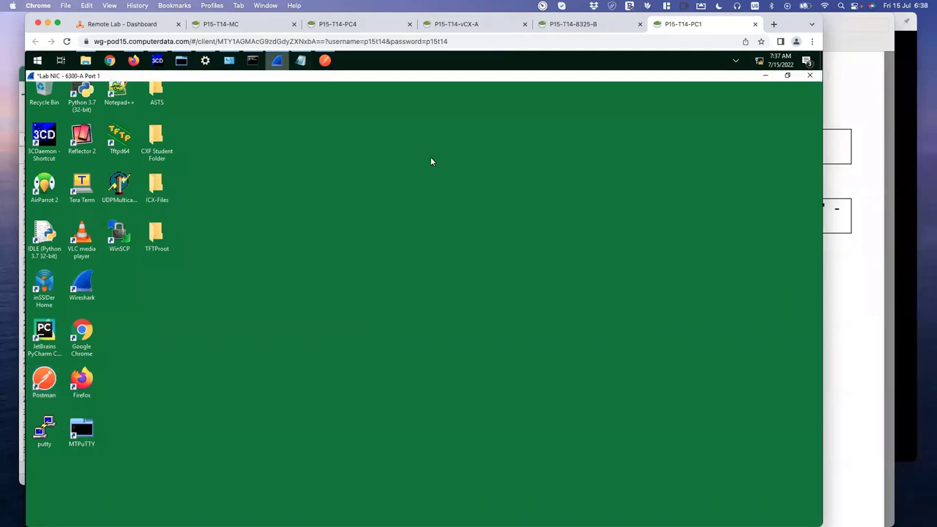
click(809, 75)
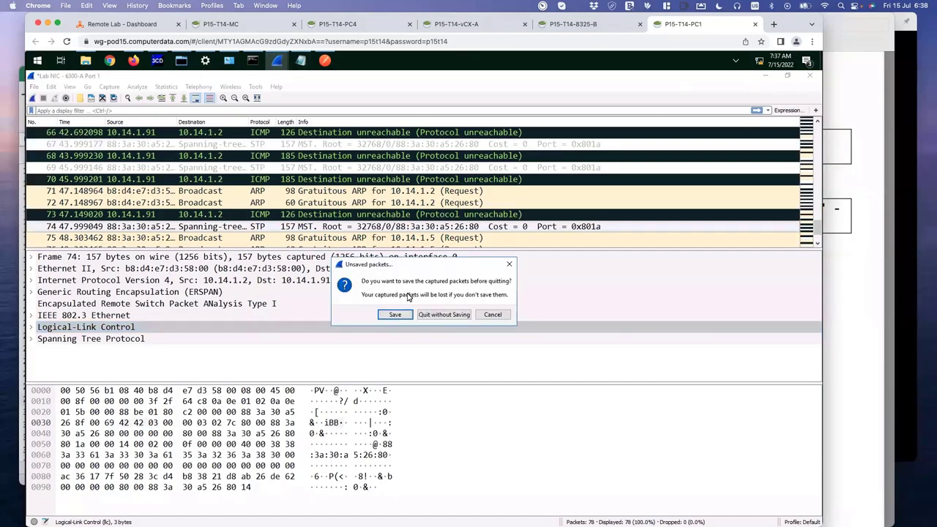
click(444, 314)
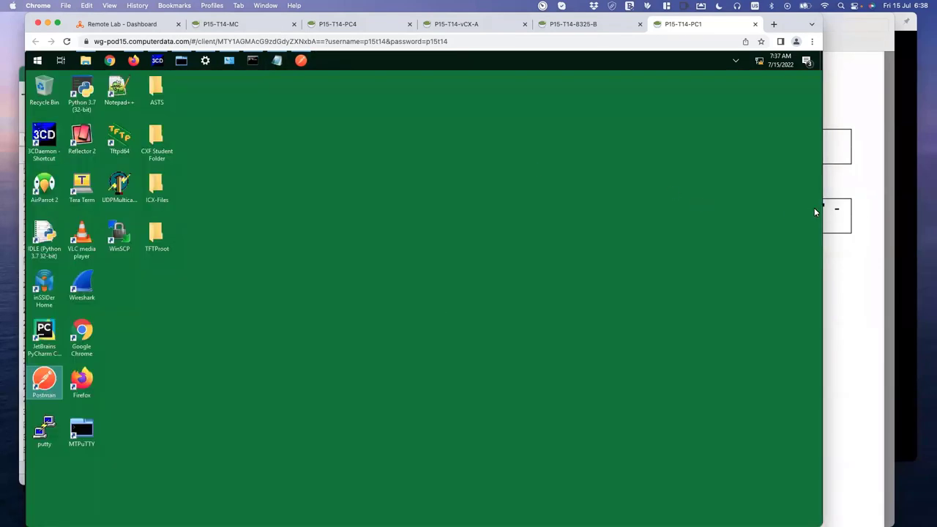
click(838, 91)
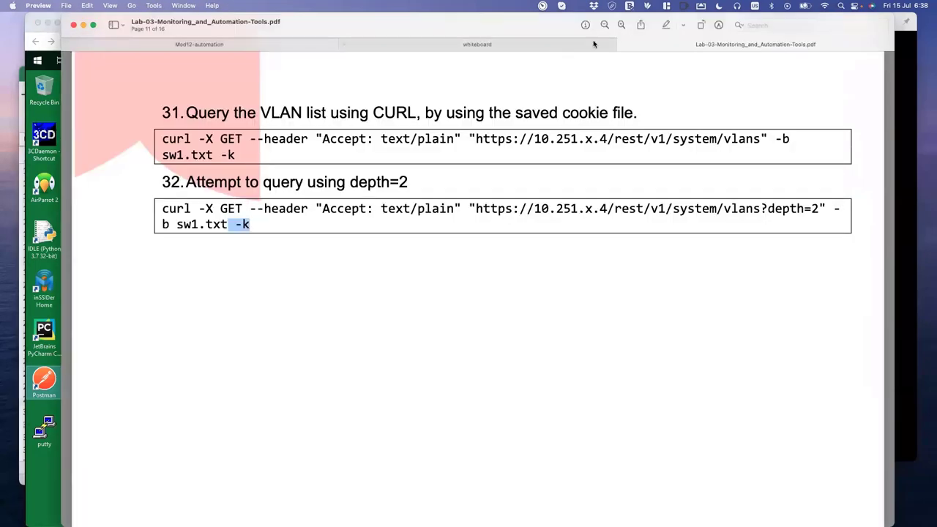
- Scroll Mod12-automation to page 11, underline the 'cURL request' title, then scroll to page 12
click(351, 41)
click(297, 56)
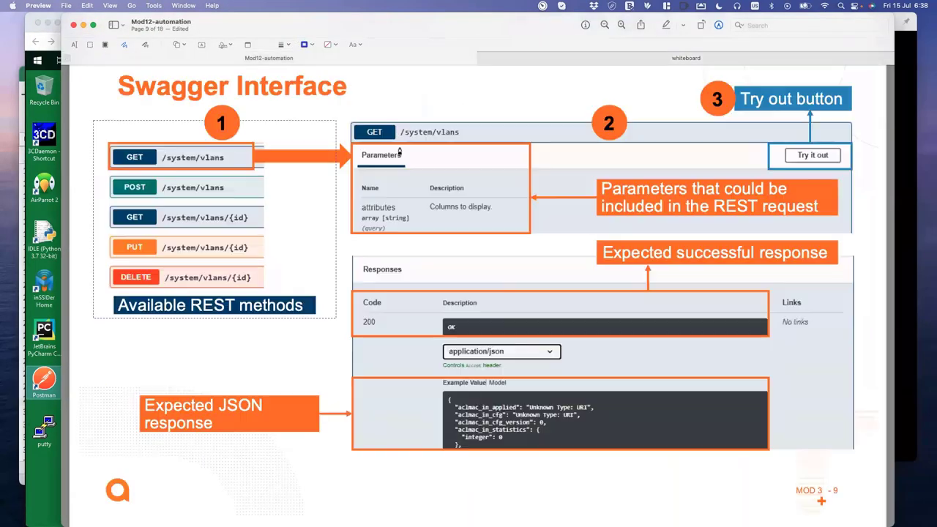
scroll(375, 213, down, 5)
scroll(374, 213, down, 10)
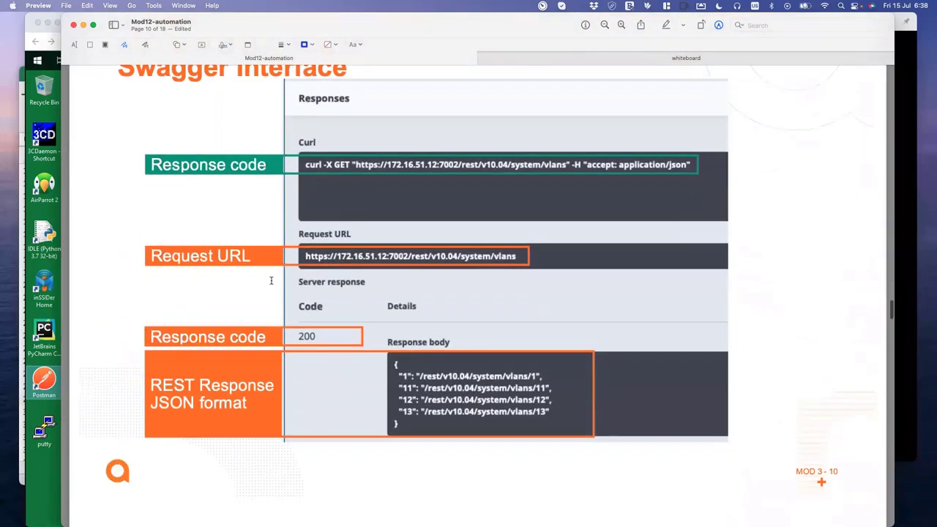
scroll(303, 307, down, 10)
scroll(305, 306, down, 3)
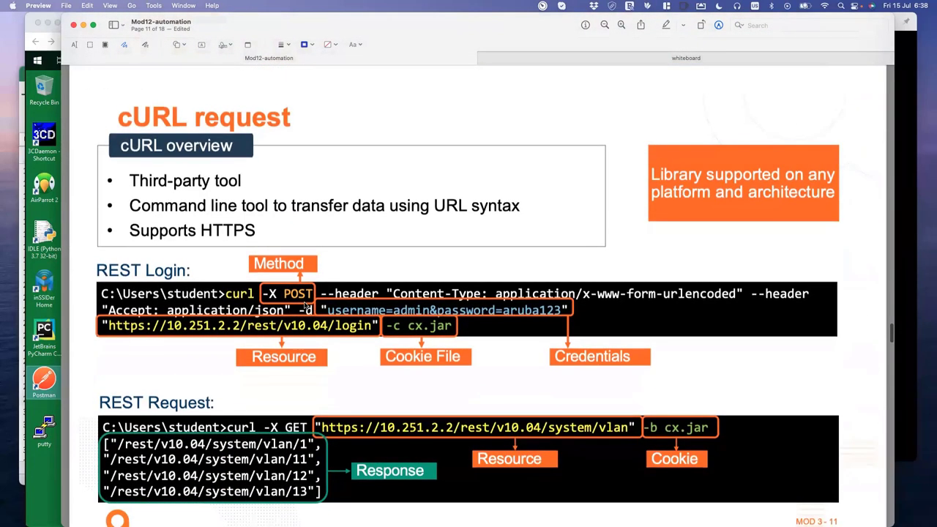
drag(106, 128, 317, 127)
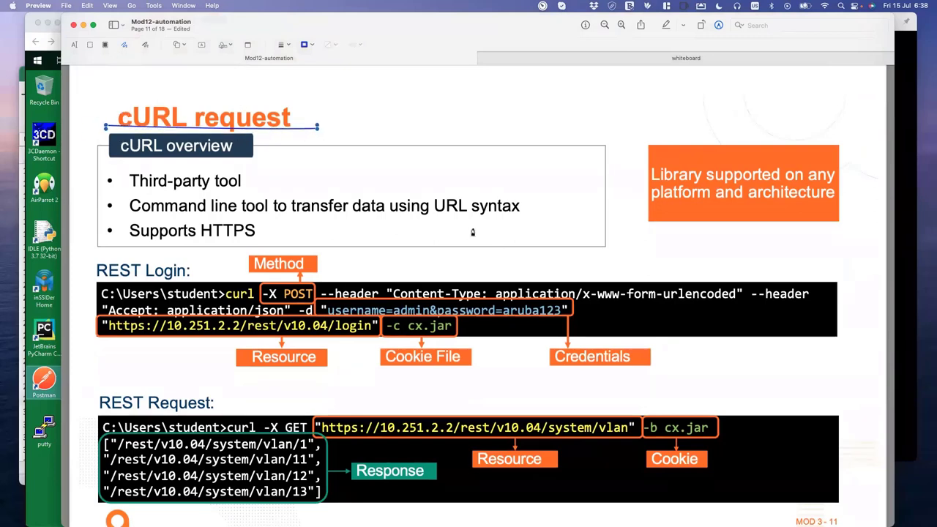
scroll(455, 233, down, 3)
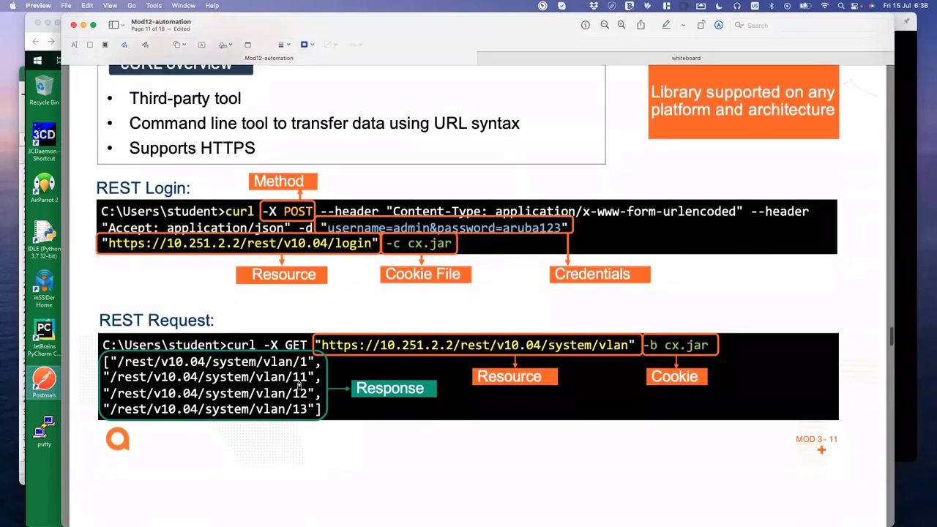
scroll(297, 383, down, 10)
scroll(297, 384, up, 2)
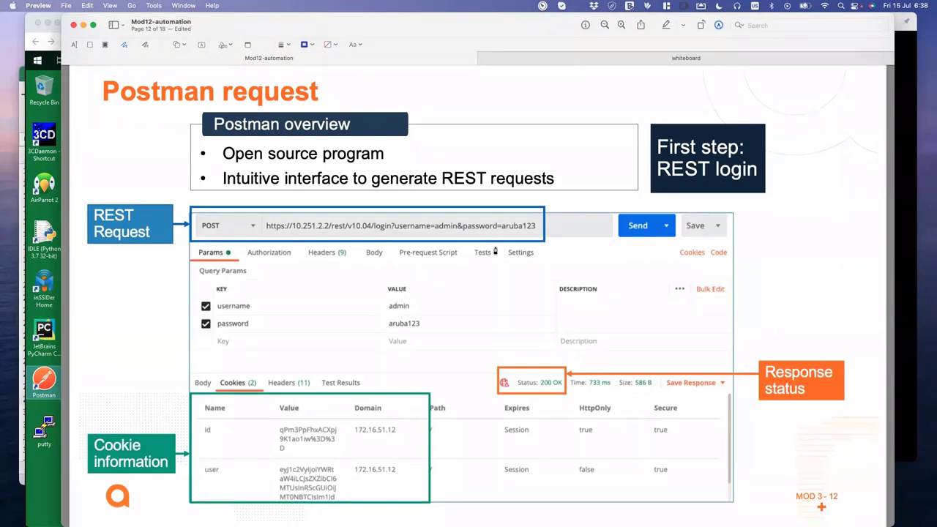
- Reload the earlier POST login request, insert '0.04' after v1, and send it with Ctrl+Enter
click(46, 484)
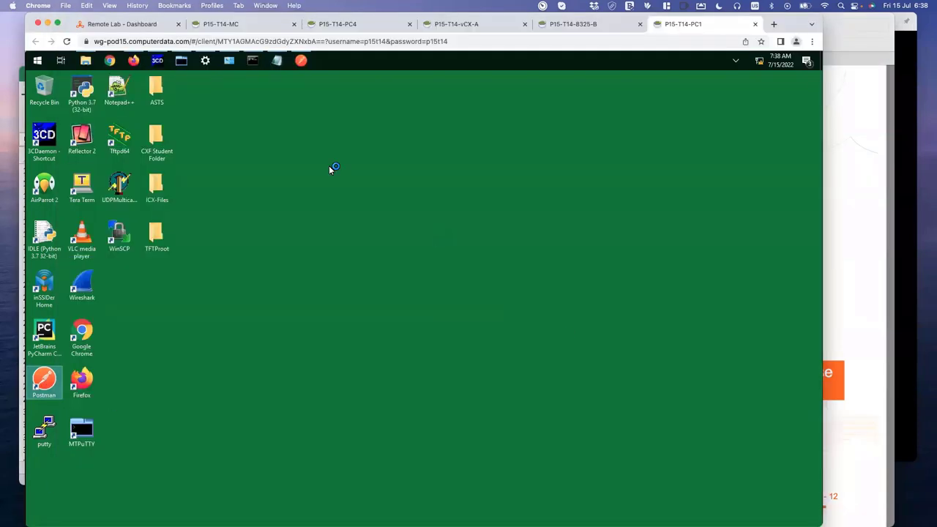
click(301, 61)
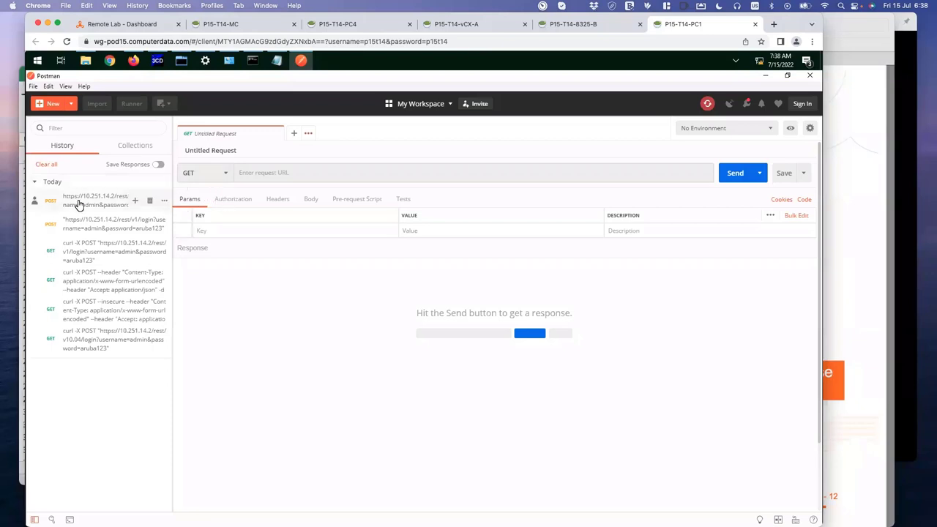
click(114, 205)
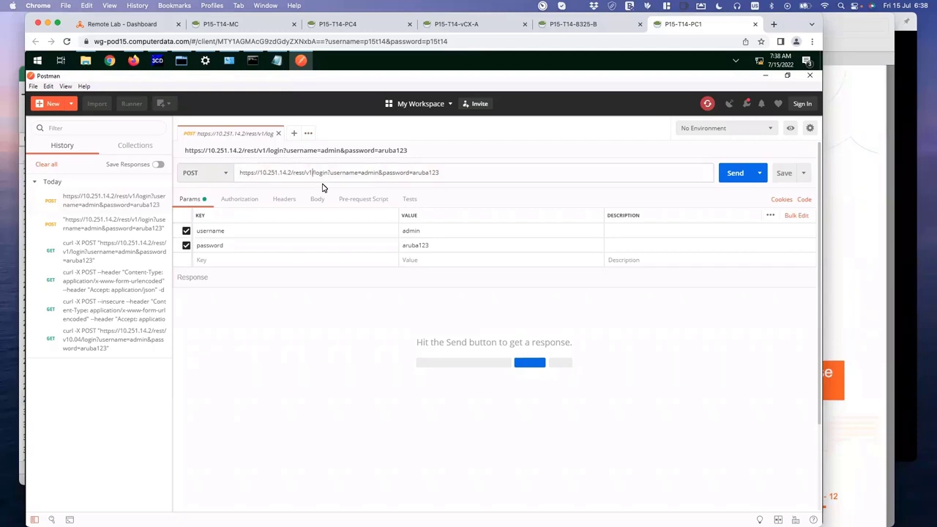
key(super+Tab)
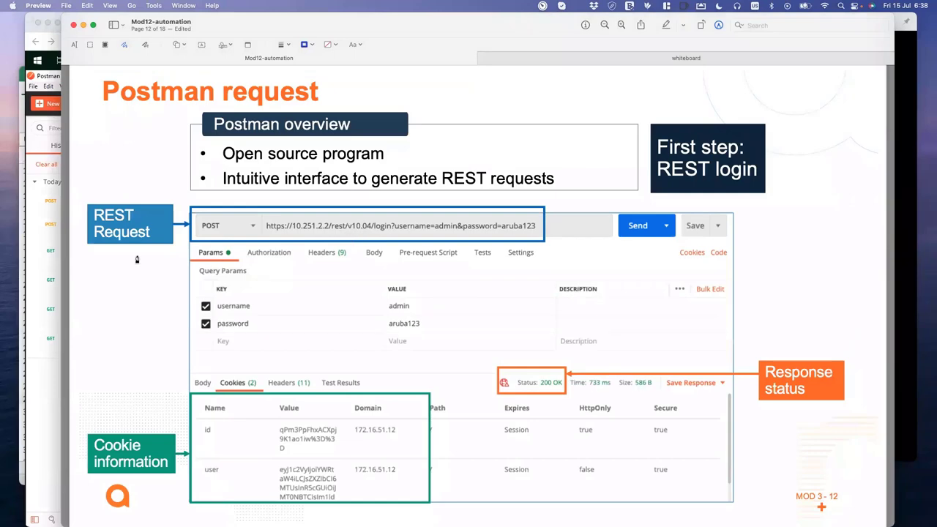
click(33, 263)
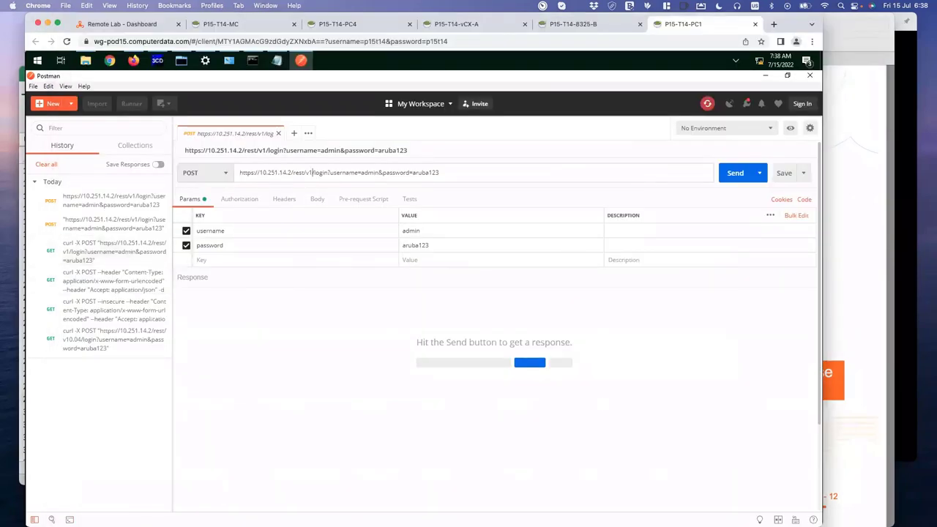
text(0.04)
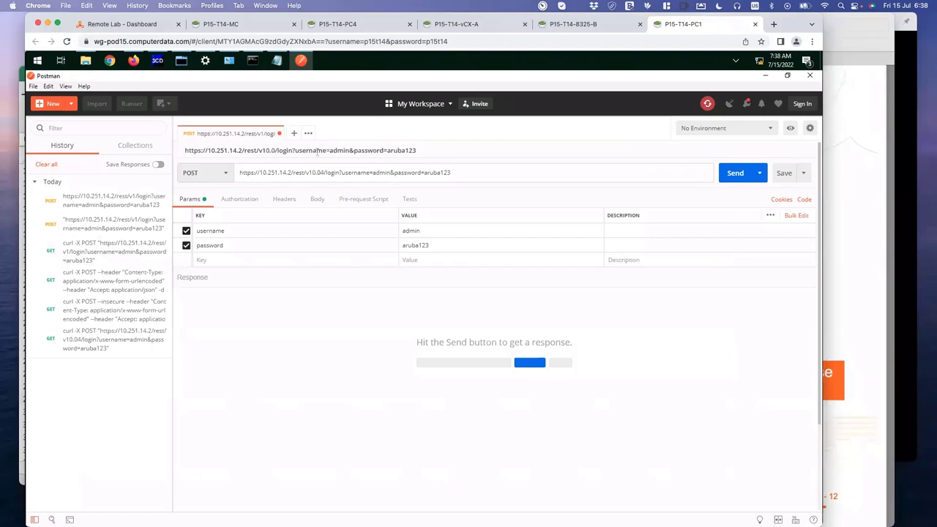
key(ctrl+Return)
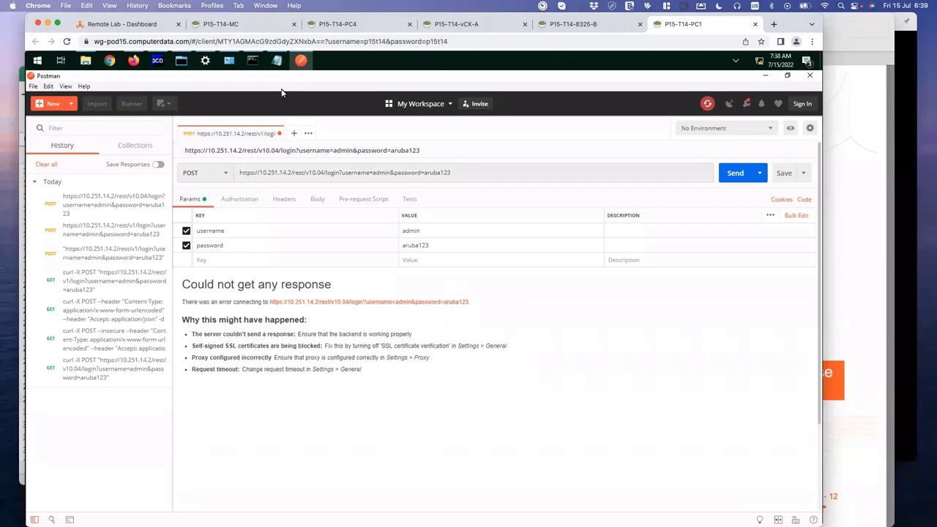
- Check the switch's REST API page in Firefox, then return to the Postman request slide
click(133, 60)
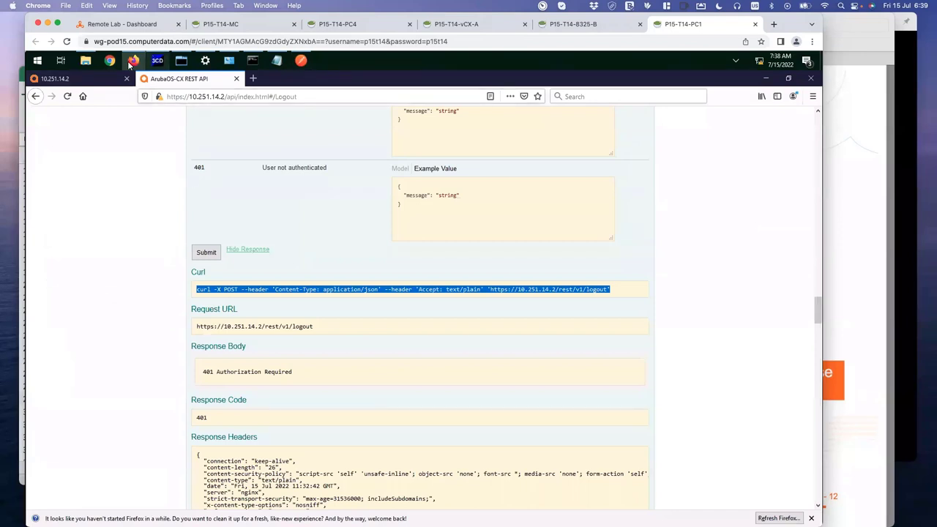
click(301, 61)
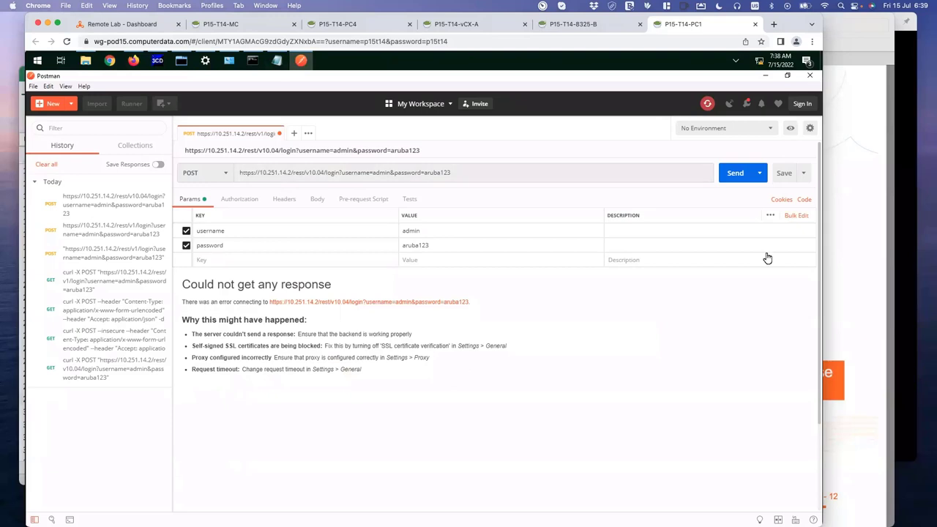
click(856, 257)
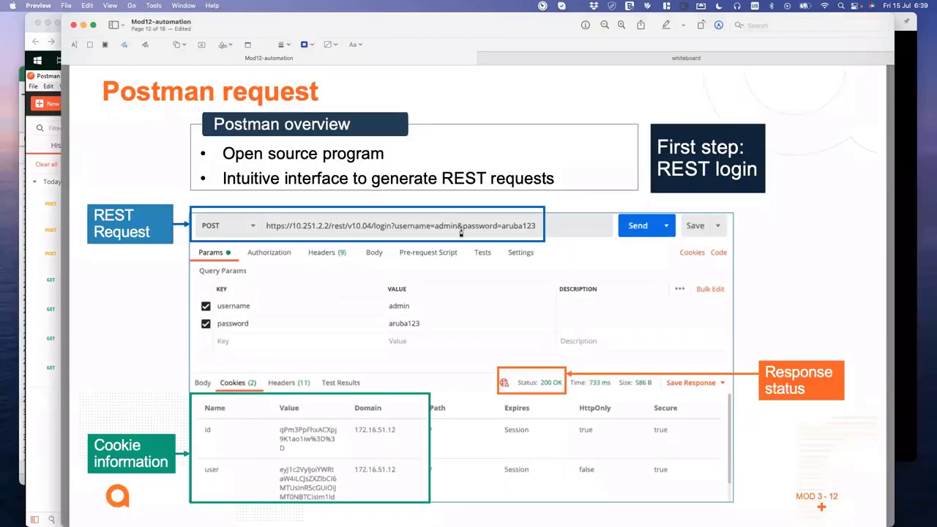
- Circle 'Status: 200 OK' and the Cookies table on the Postman request slide
mouse_move(499, 364)
mouse_down()
mouse_move(521, 401)
mouse_move(564, 366)
mouse_up()
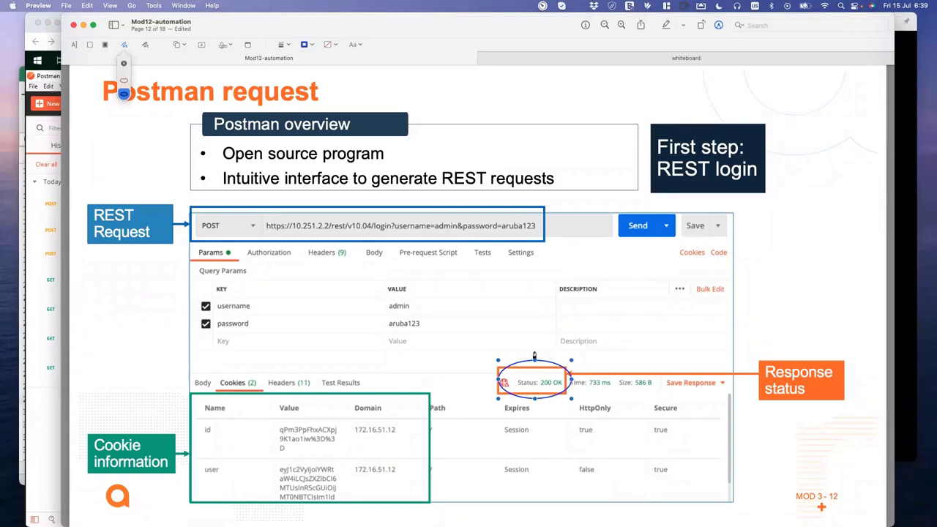
click(48, 413)
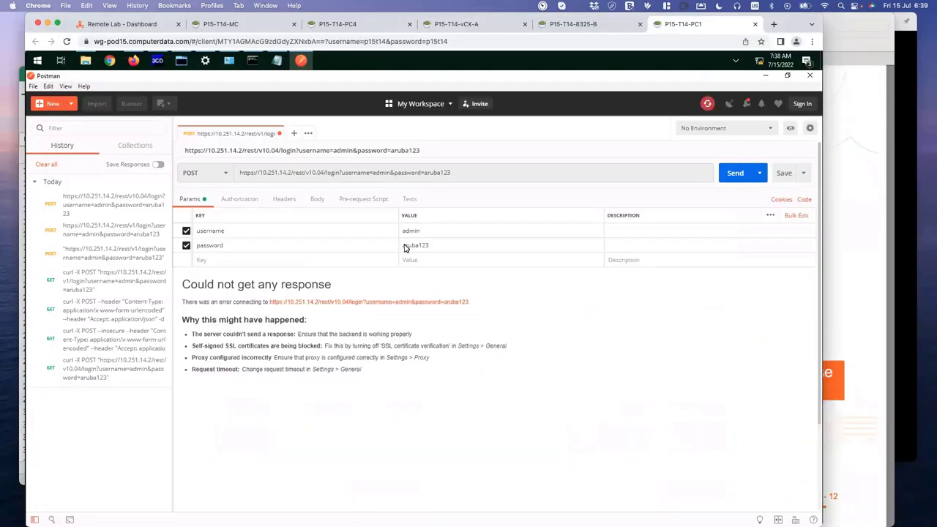
click(861, 235)
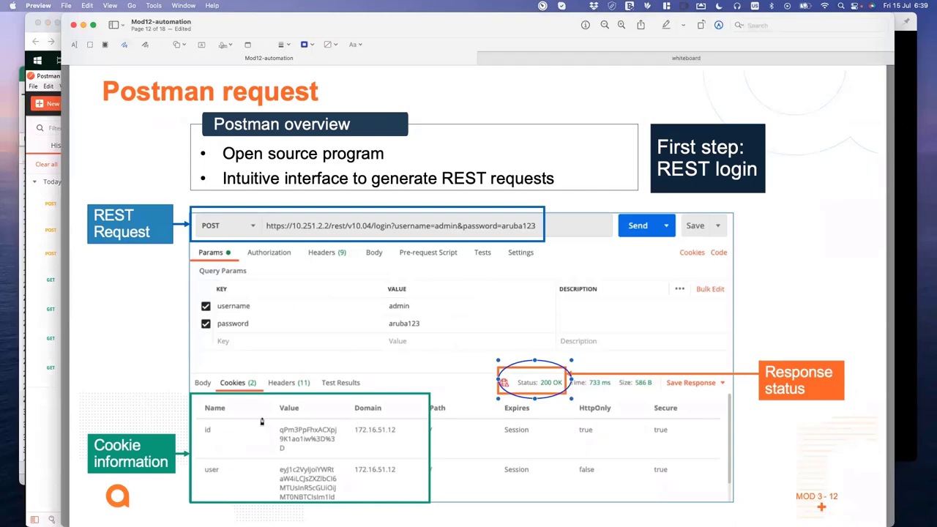
mouse_move(238, 415)
mouse_down()
mouse_move(212, 495)
mouse_move(337, 447)
mouse_up()
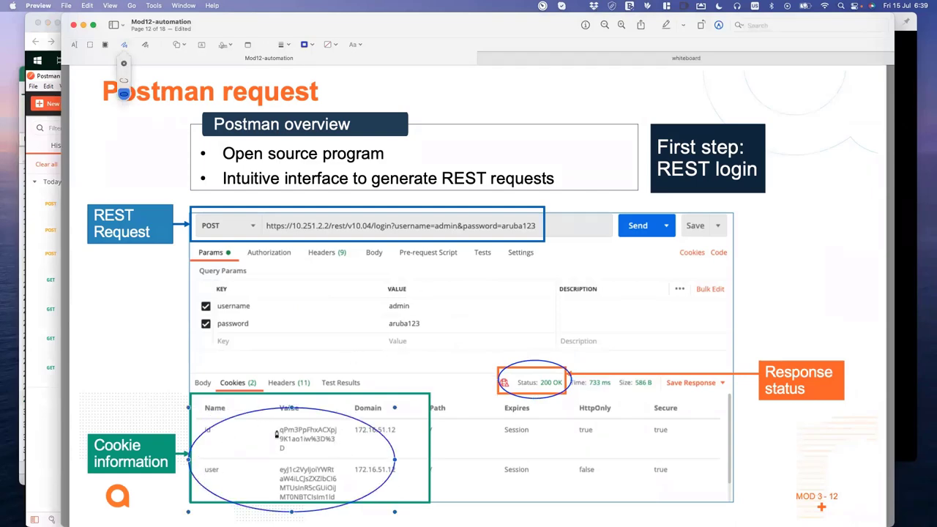
- On the next slide, underline the GET request URL and mark the VLAN list response
scroll(276, 435, down, 10)
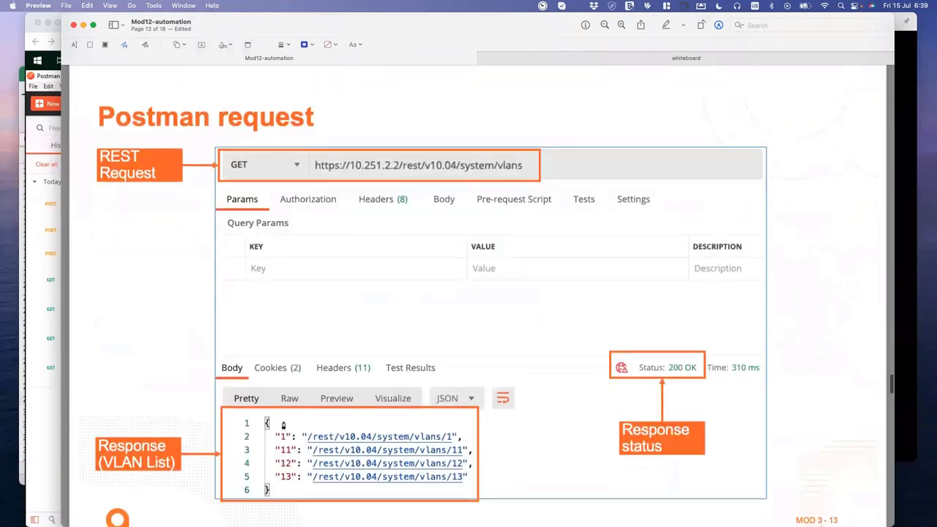
drag(354, 173, 530, 171)
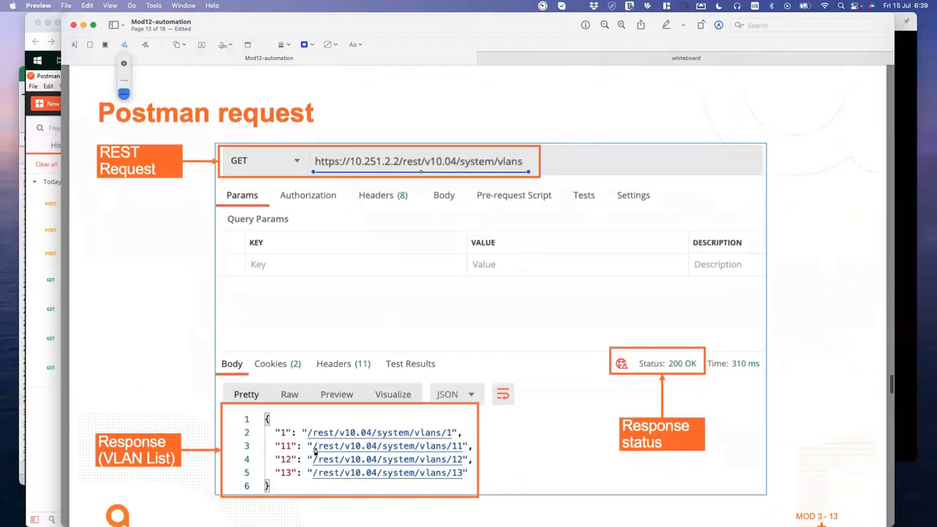
drag(486, 418, 486, 466)
- Underline the NetEdit 2.0 title and 'Python skills' on the NetEdit: Problem Solved slide
scroll(350, 451, down, 3)
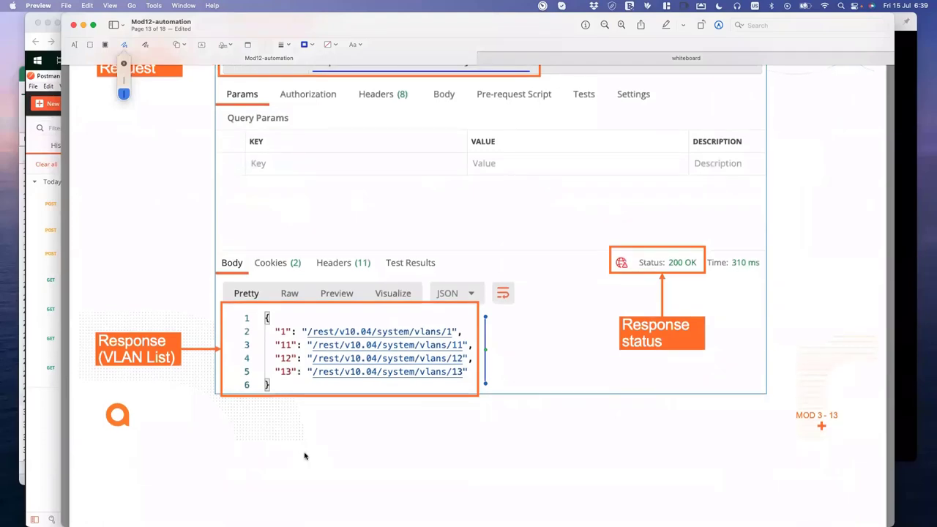
scroll(304, 453, down, 10)
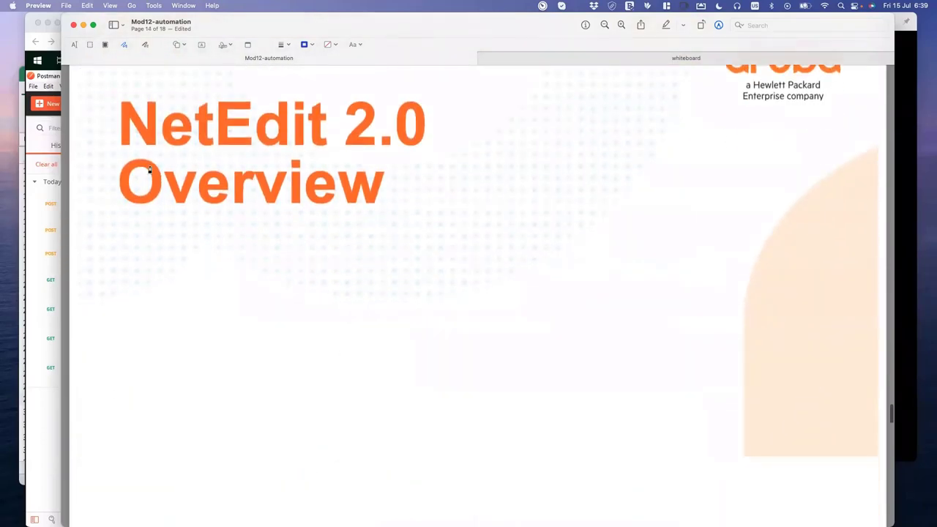
drag(123, 153, 357, 151)
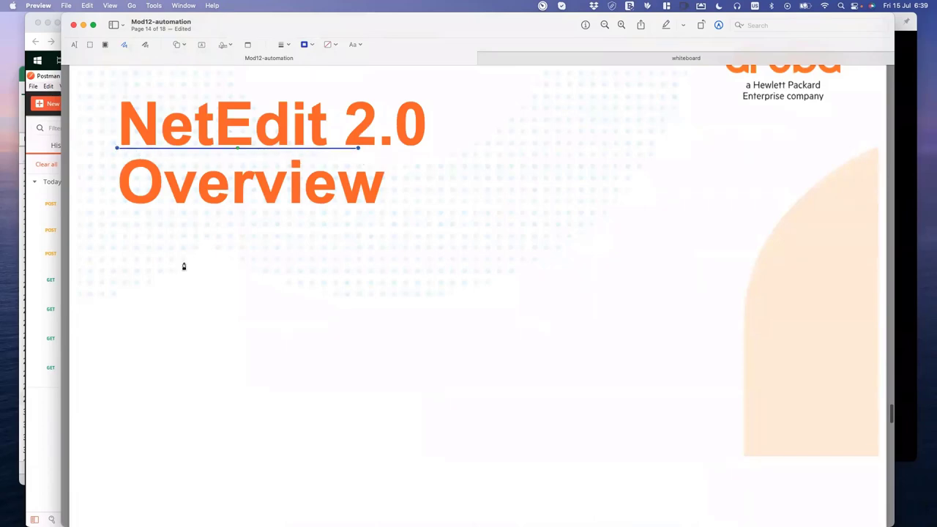
click(41, 434)
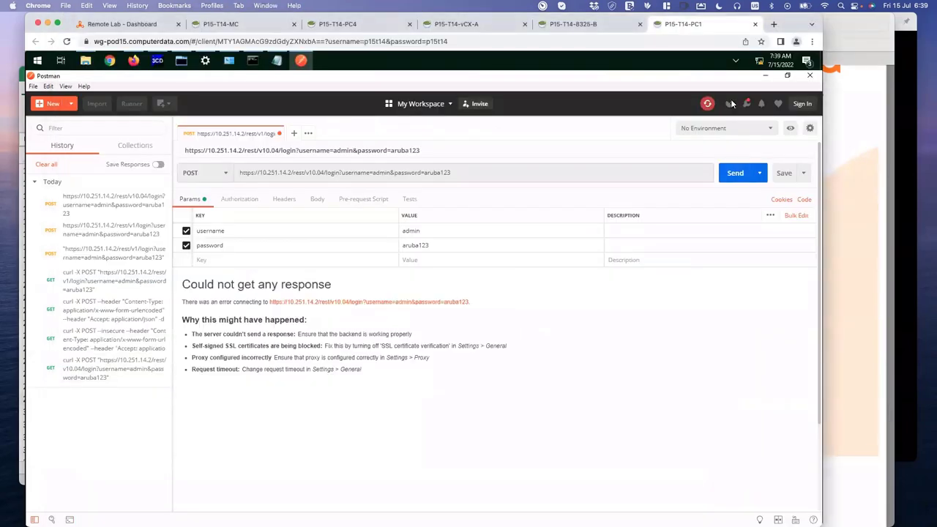
click(765, 76)
click(858, 149)
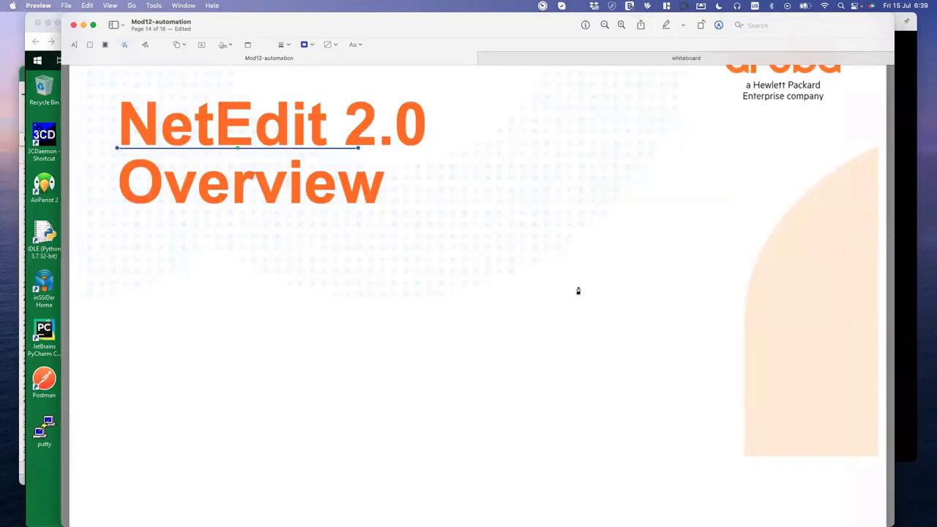
scroll(576, 292, down, 10)
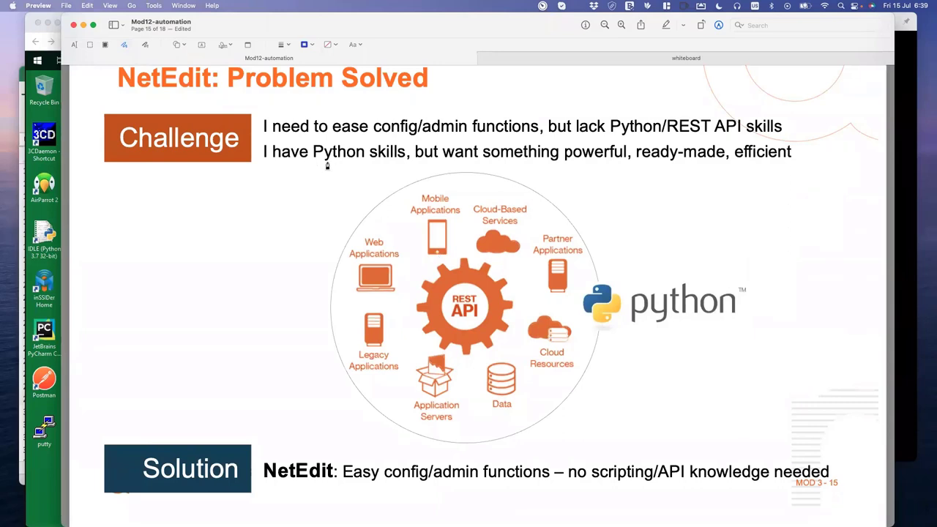
mouse_move(299, 163)
mouse_down()
mouse_move(395, 161)
mouse_move(372, 160)
mouse_up()
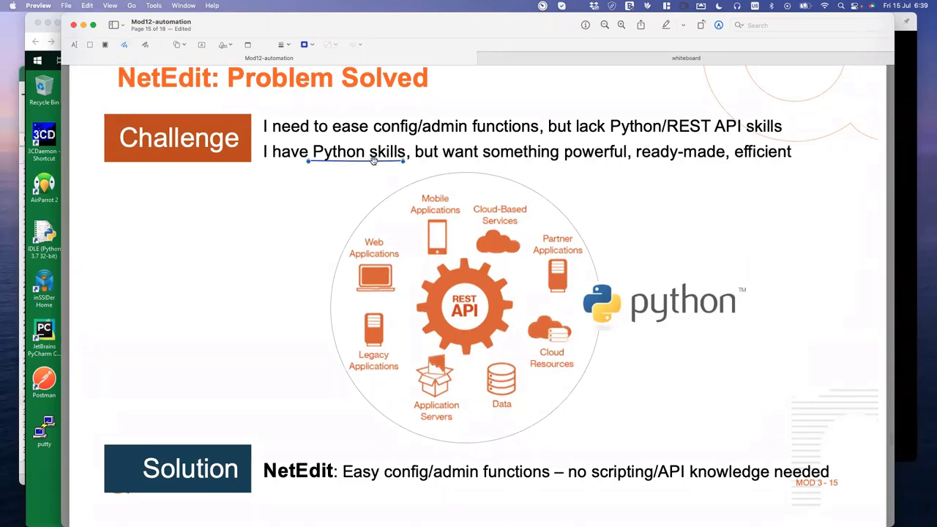